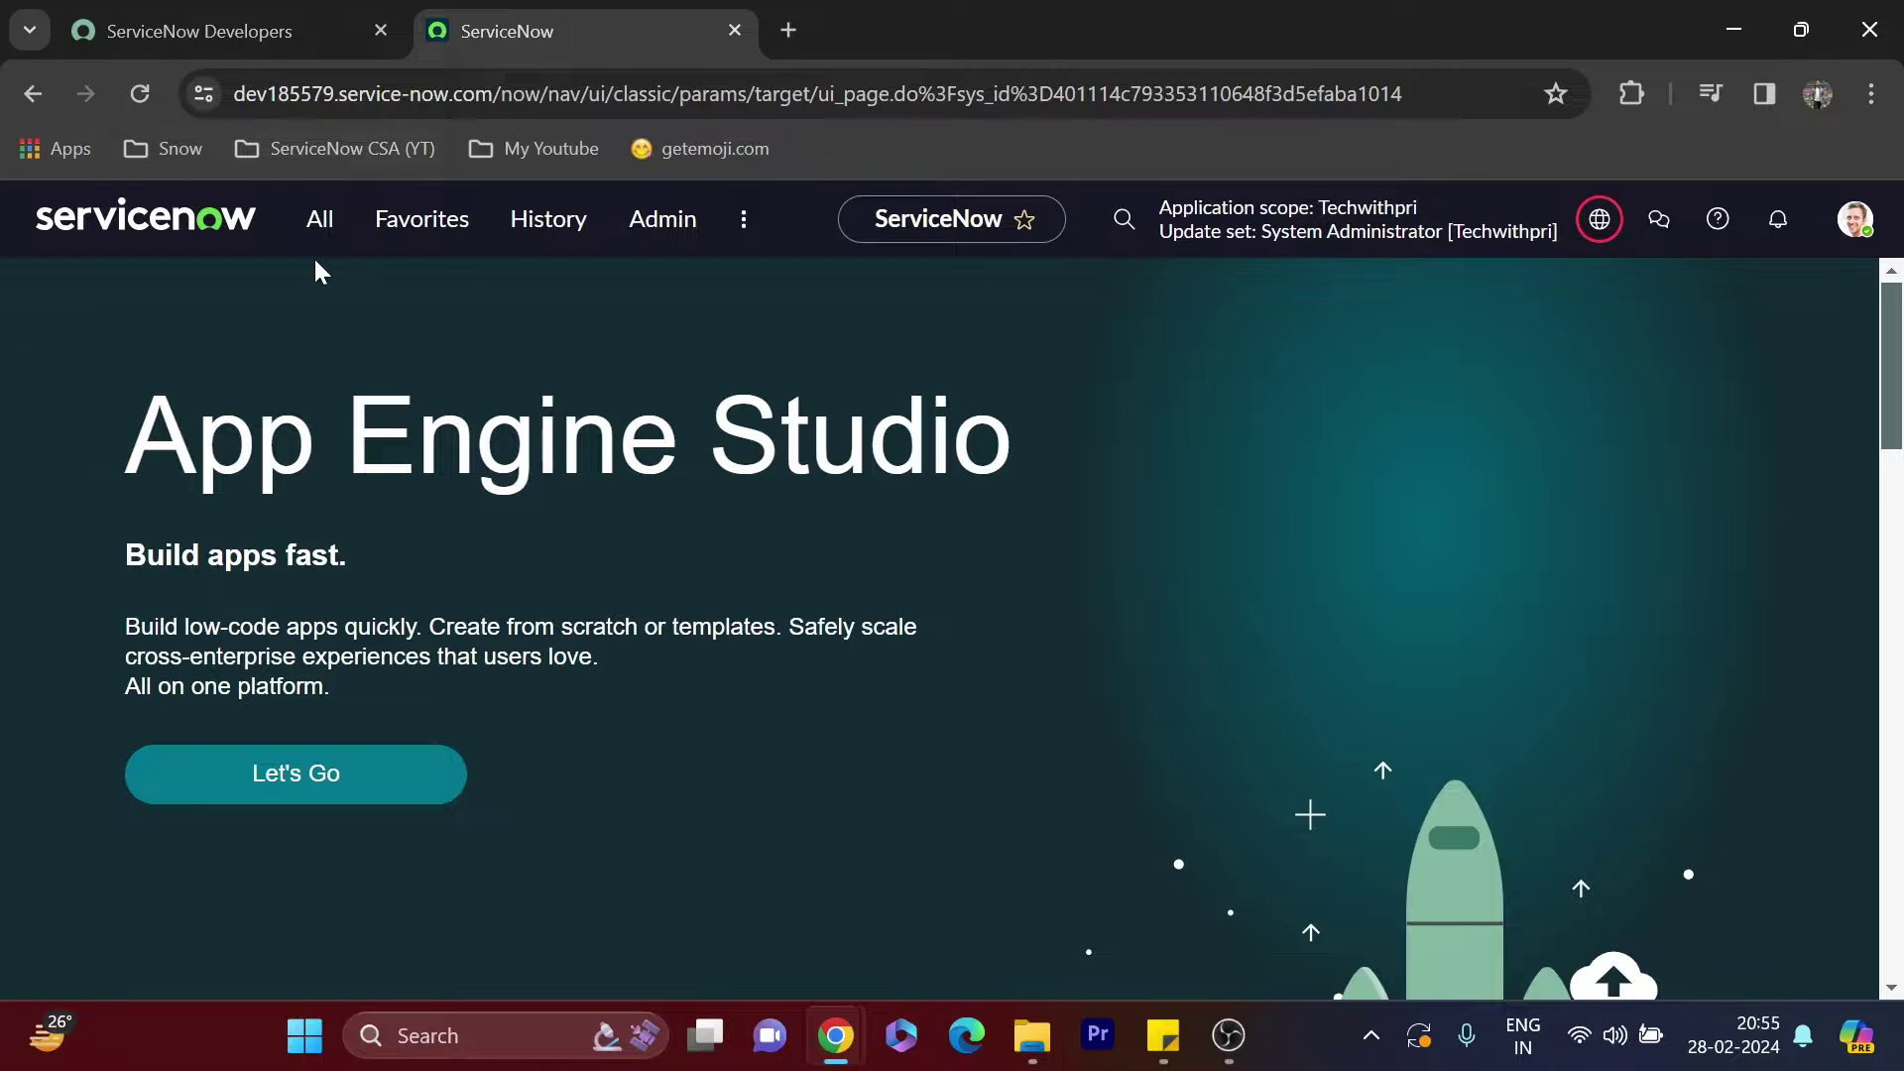
Open the Techwithpri application in ServiceNow Studio
{"action": "left_click", "coordinate": [317, 222]}
{"action": "type", "text": "studio"}
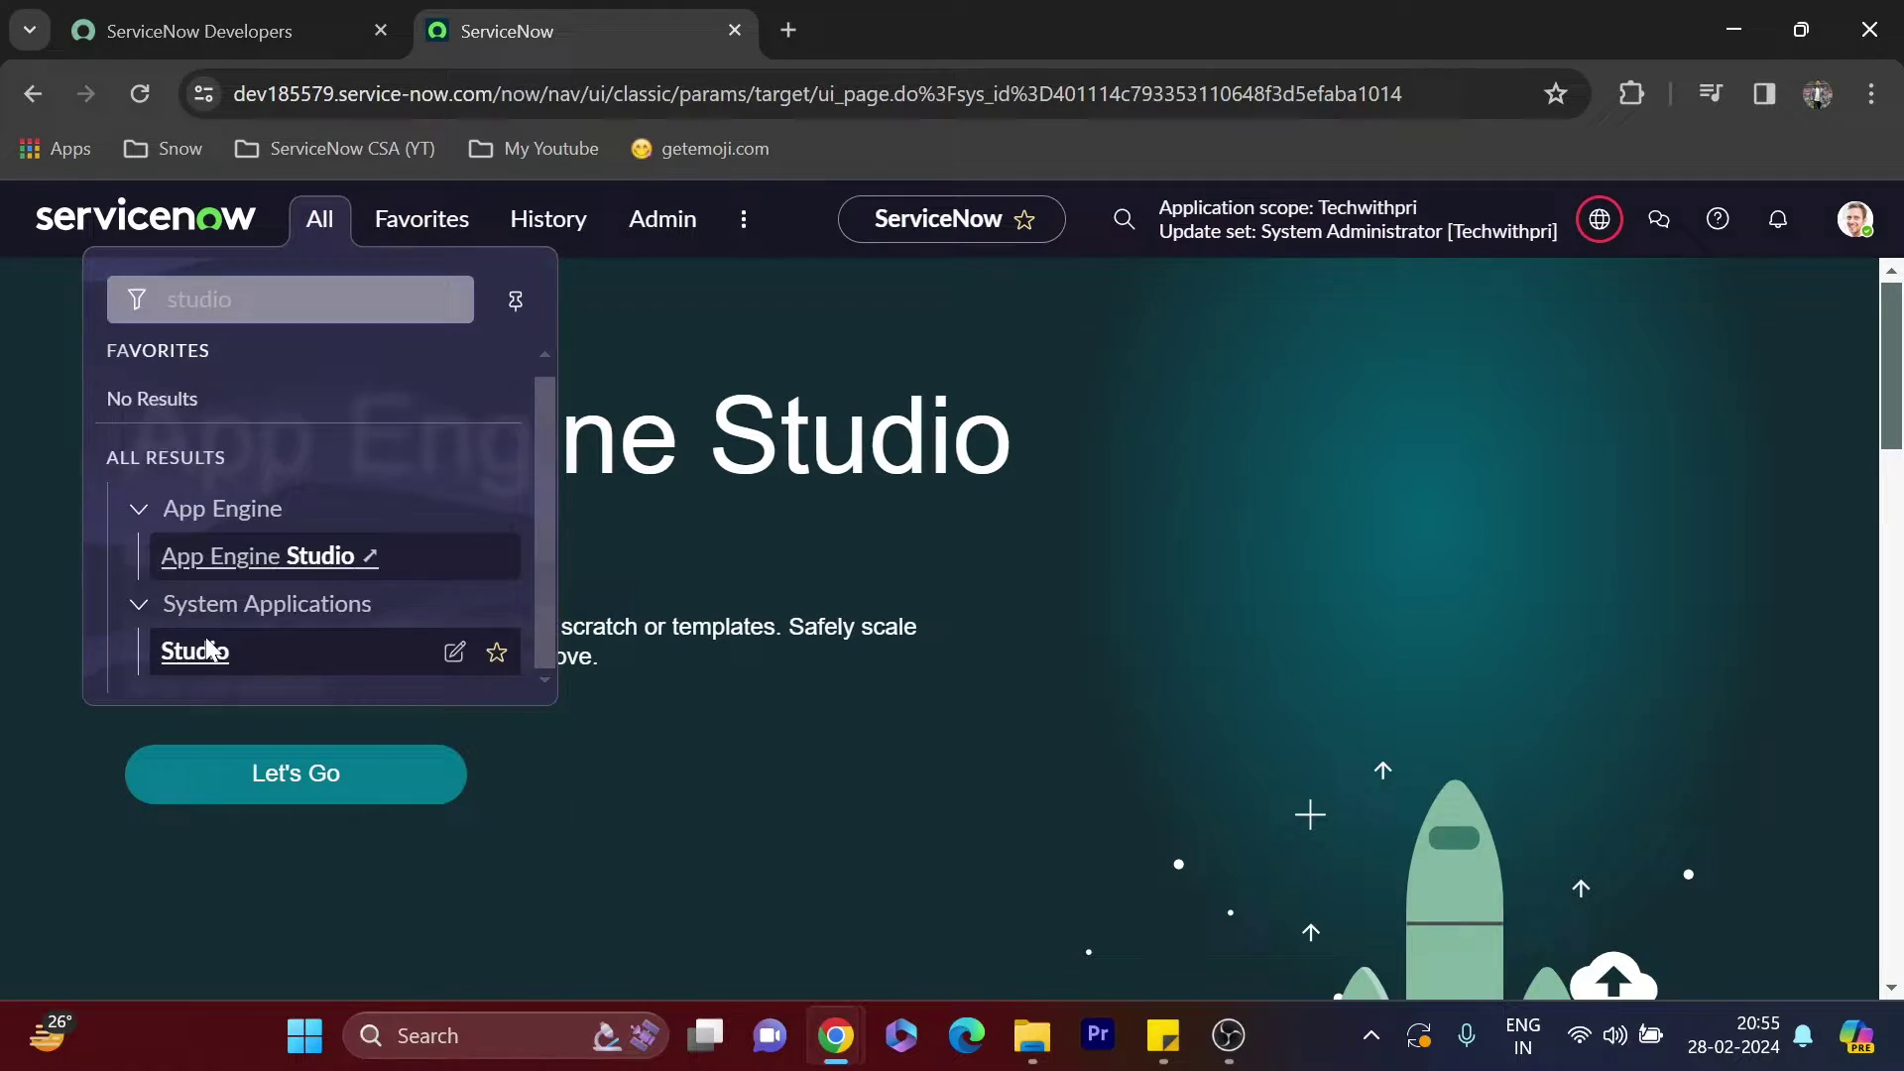
{"action": "left_click", "coordinate": [208, 649]}
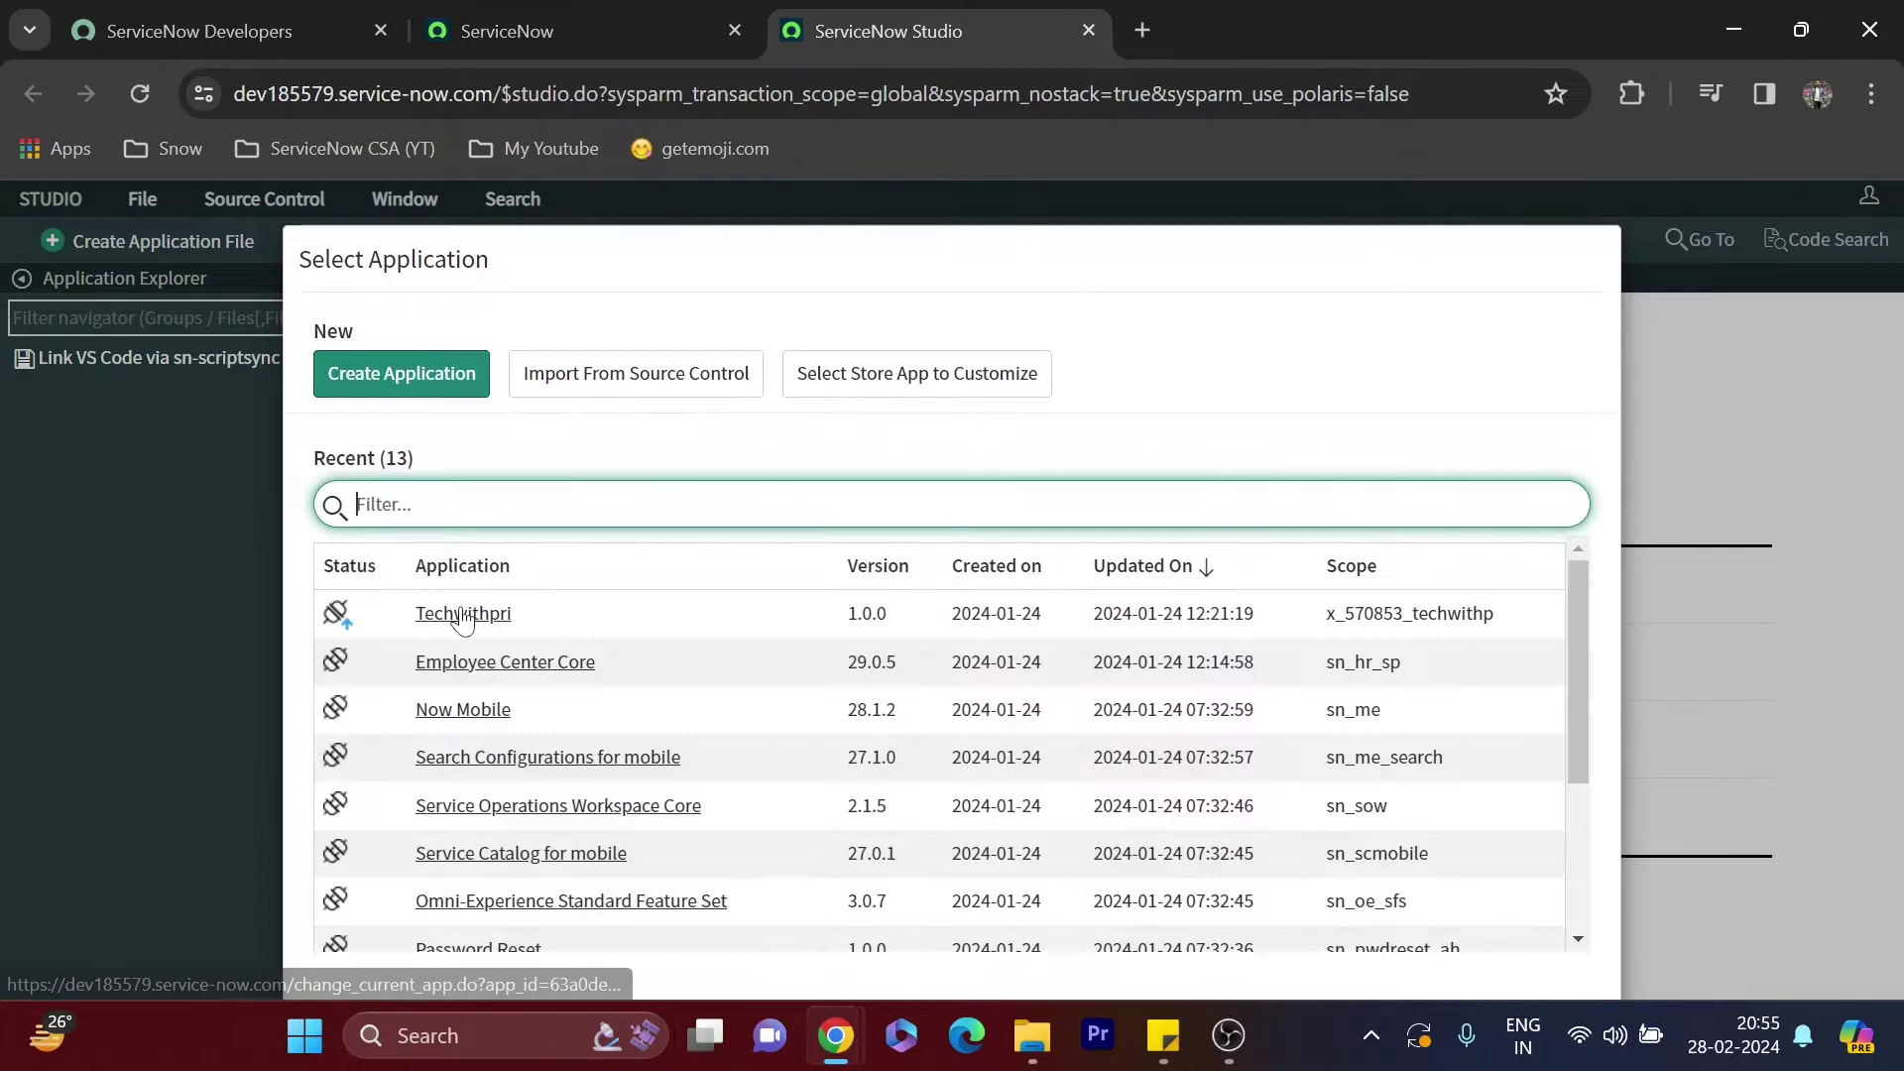
{"action": "left_click", "coordinate": [462, 615]}
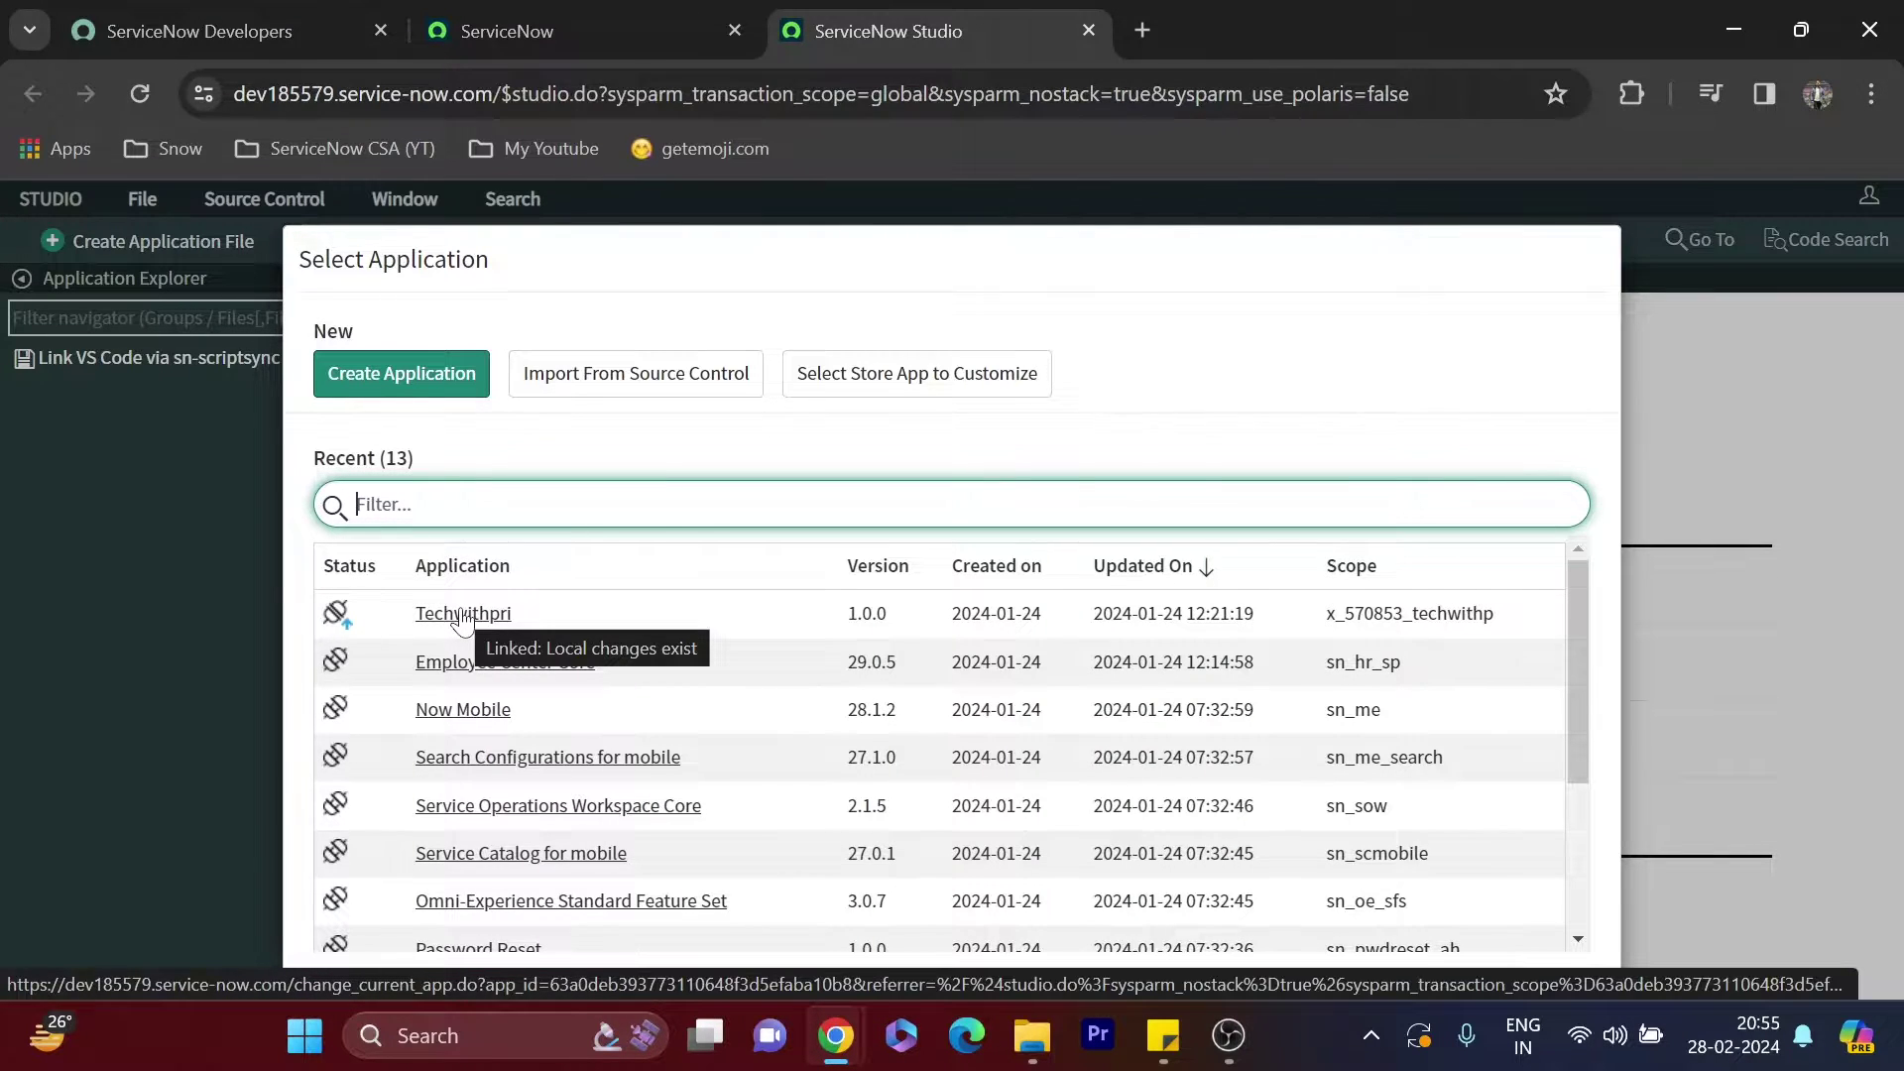
Open the Hide the section client script and examine its onLoad code
{"action": "scroll", "coordinate": [211, 497], "scroll_direction": "down", "scroll_amount": 3}
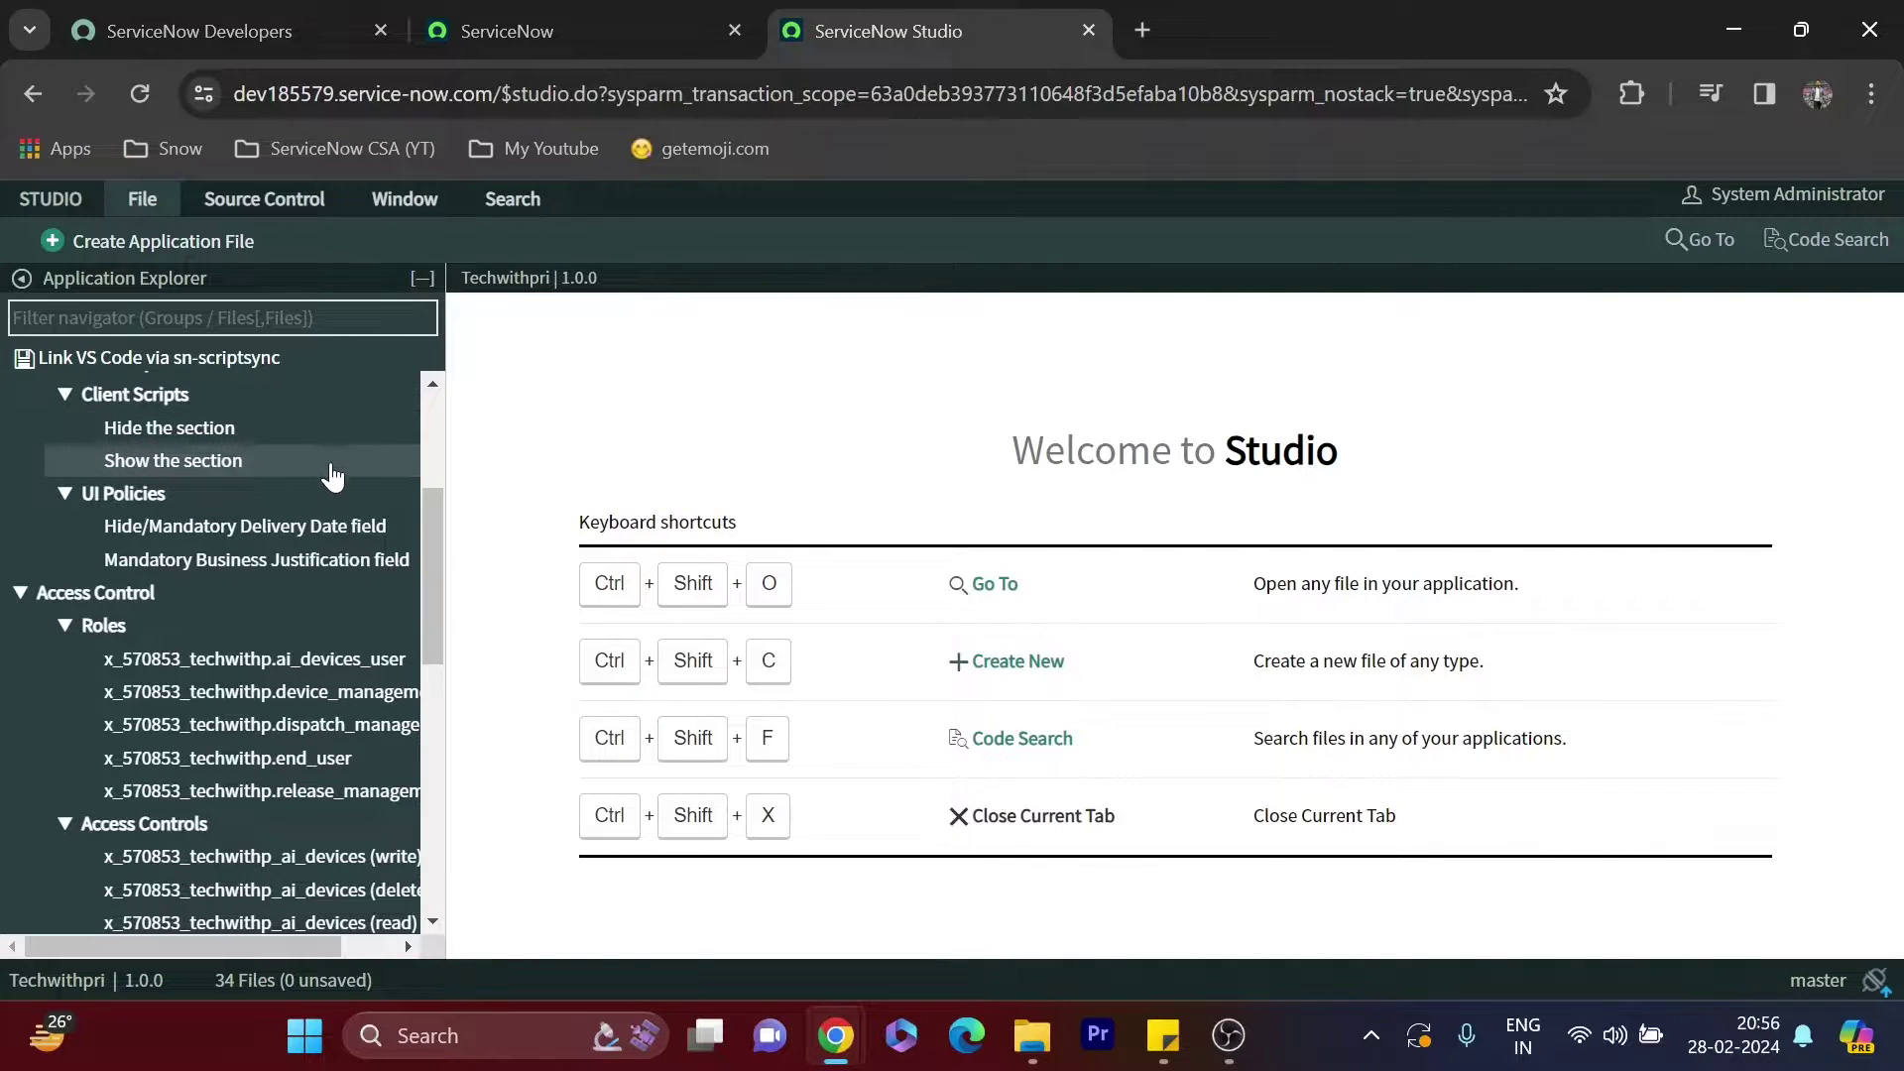
{"action": "left_click", "coordinate": [238, 431]}
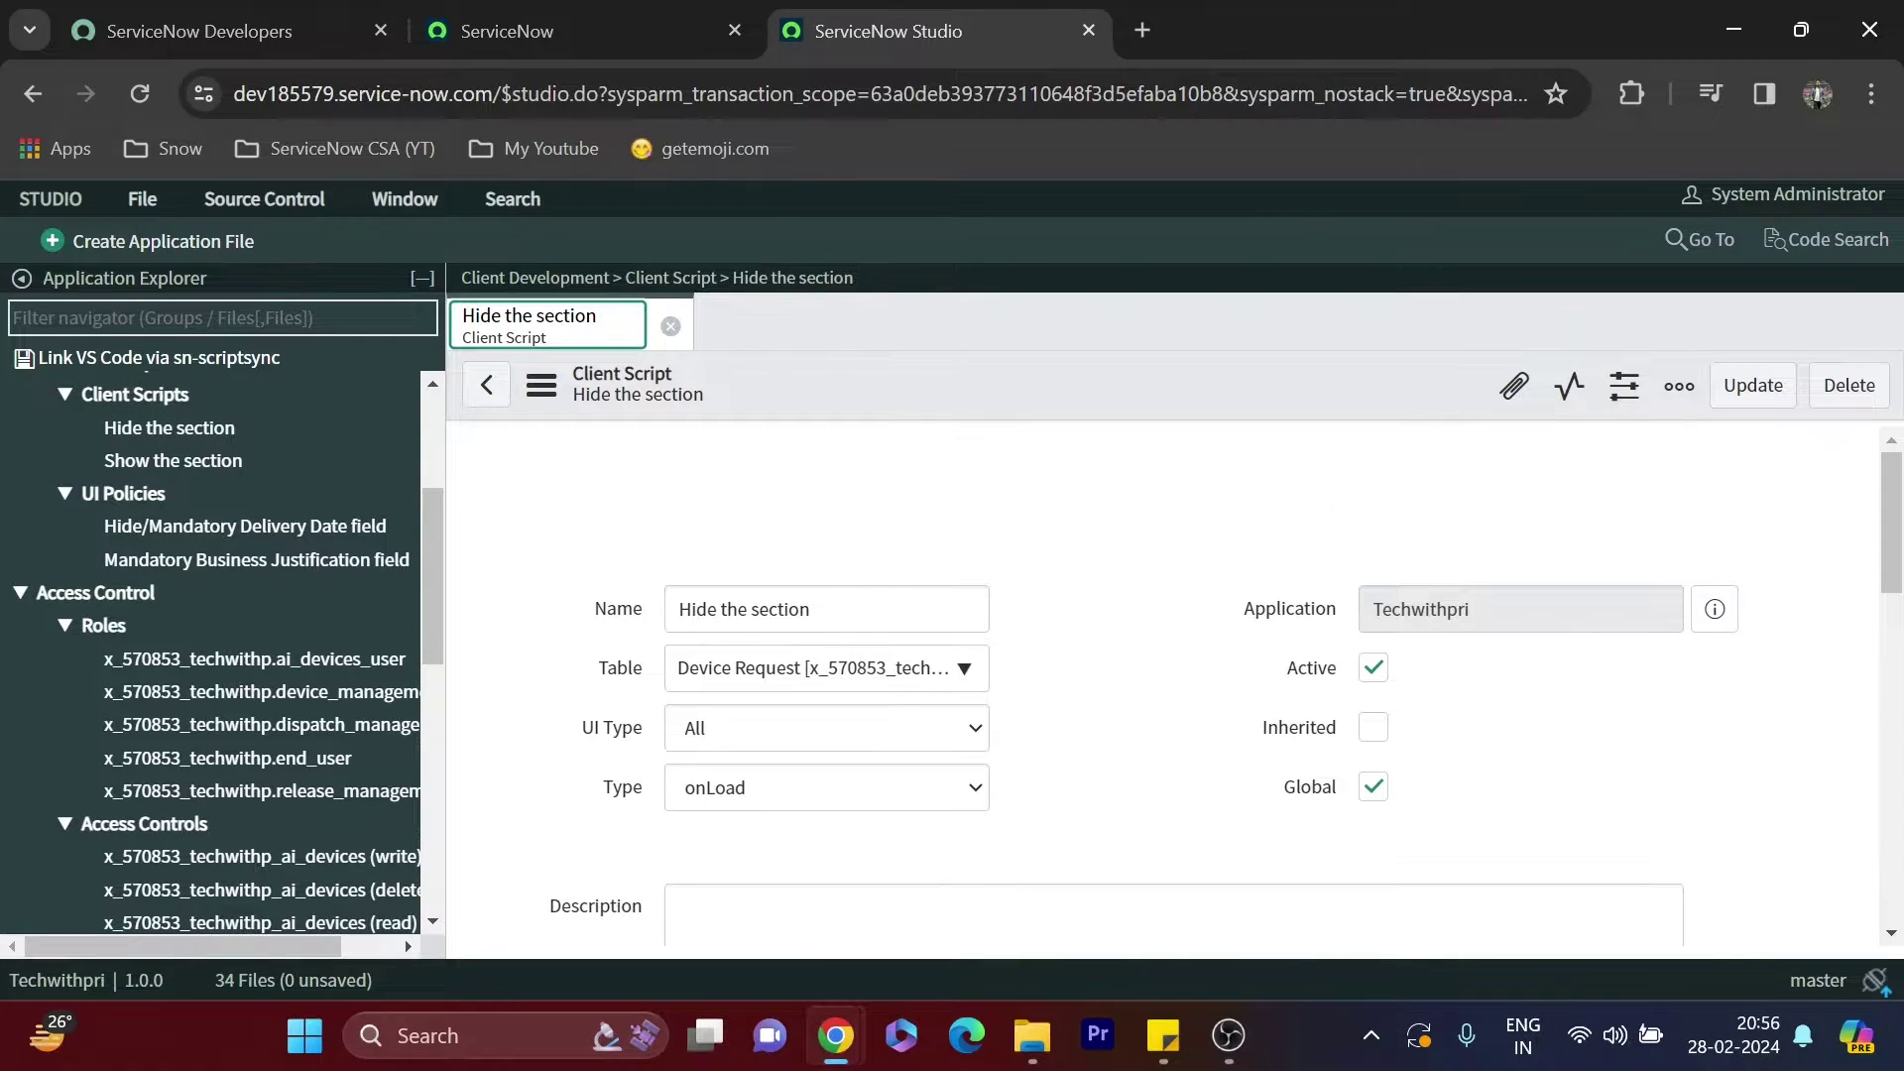
{"action": "scroll", "coordinate": [609, 543], "scroll_direction": "down", "scroll_amount": 3}
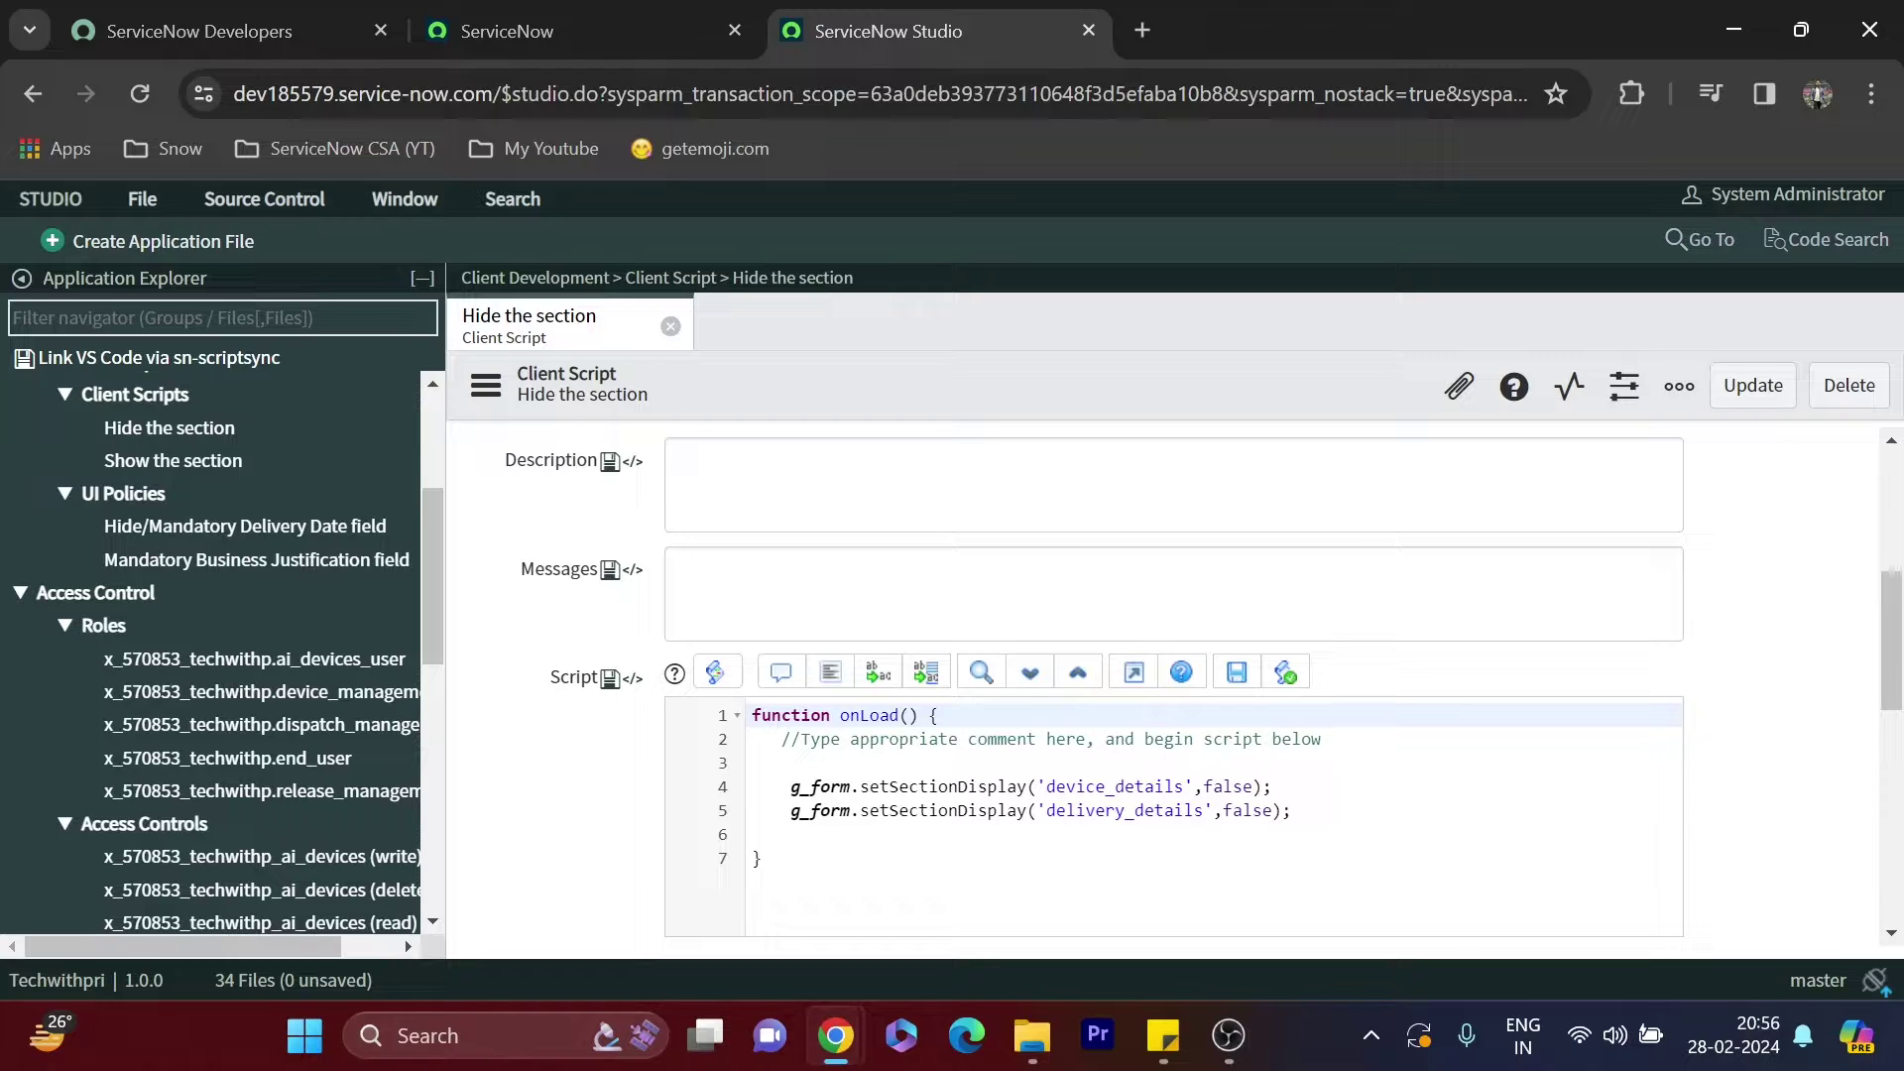
Open the list of all Device Request records from the main ServiceNow page and start a new record
{"action": "left_click", "coordinate": [535, 31]}
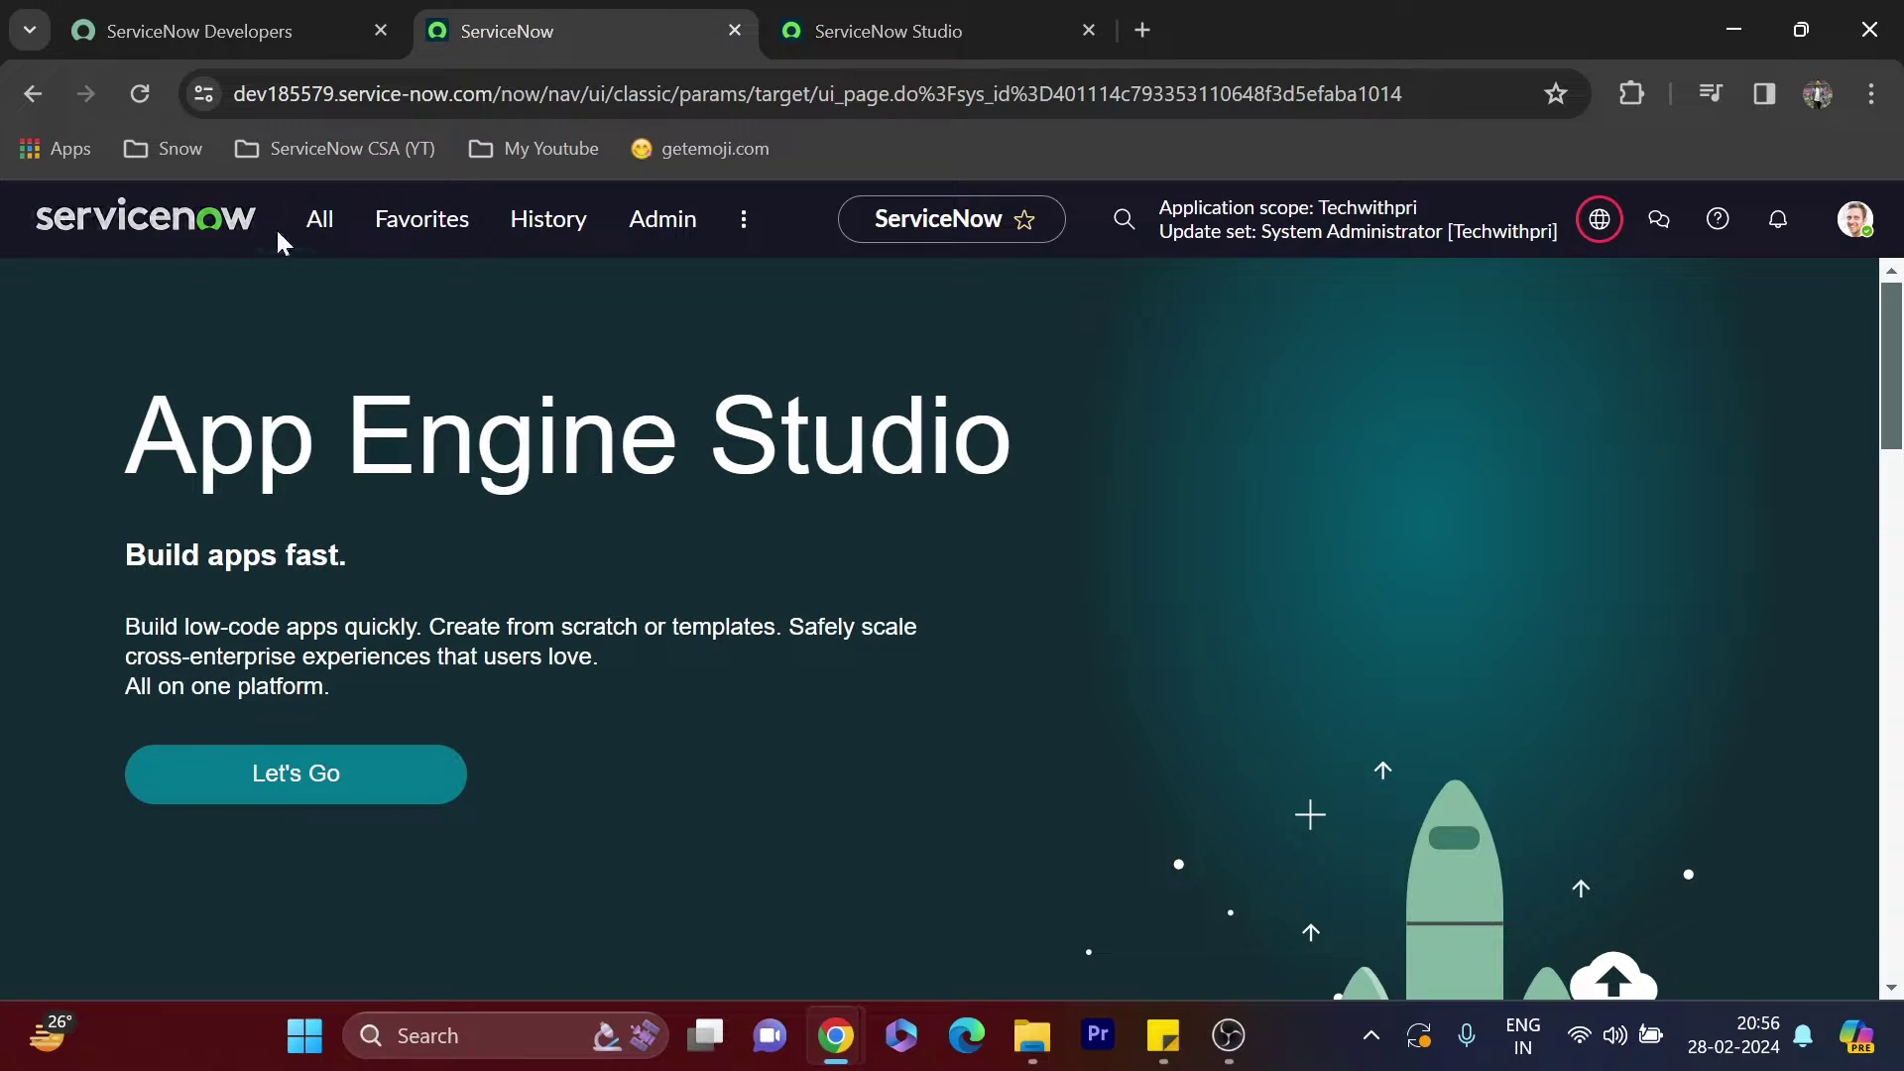
{"action": "left_click", "coordinate": [315, 218]}
{"action": "type", "text": "device"}
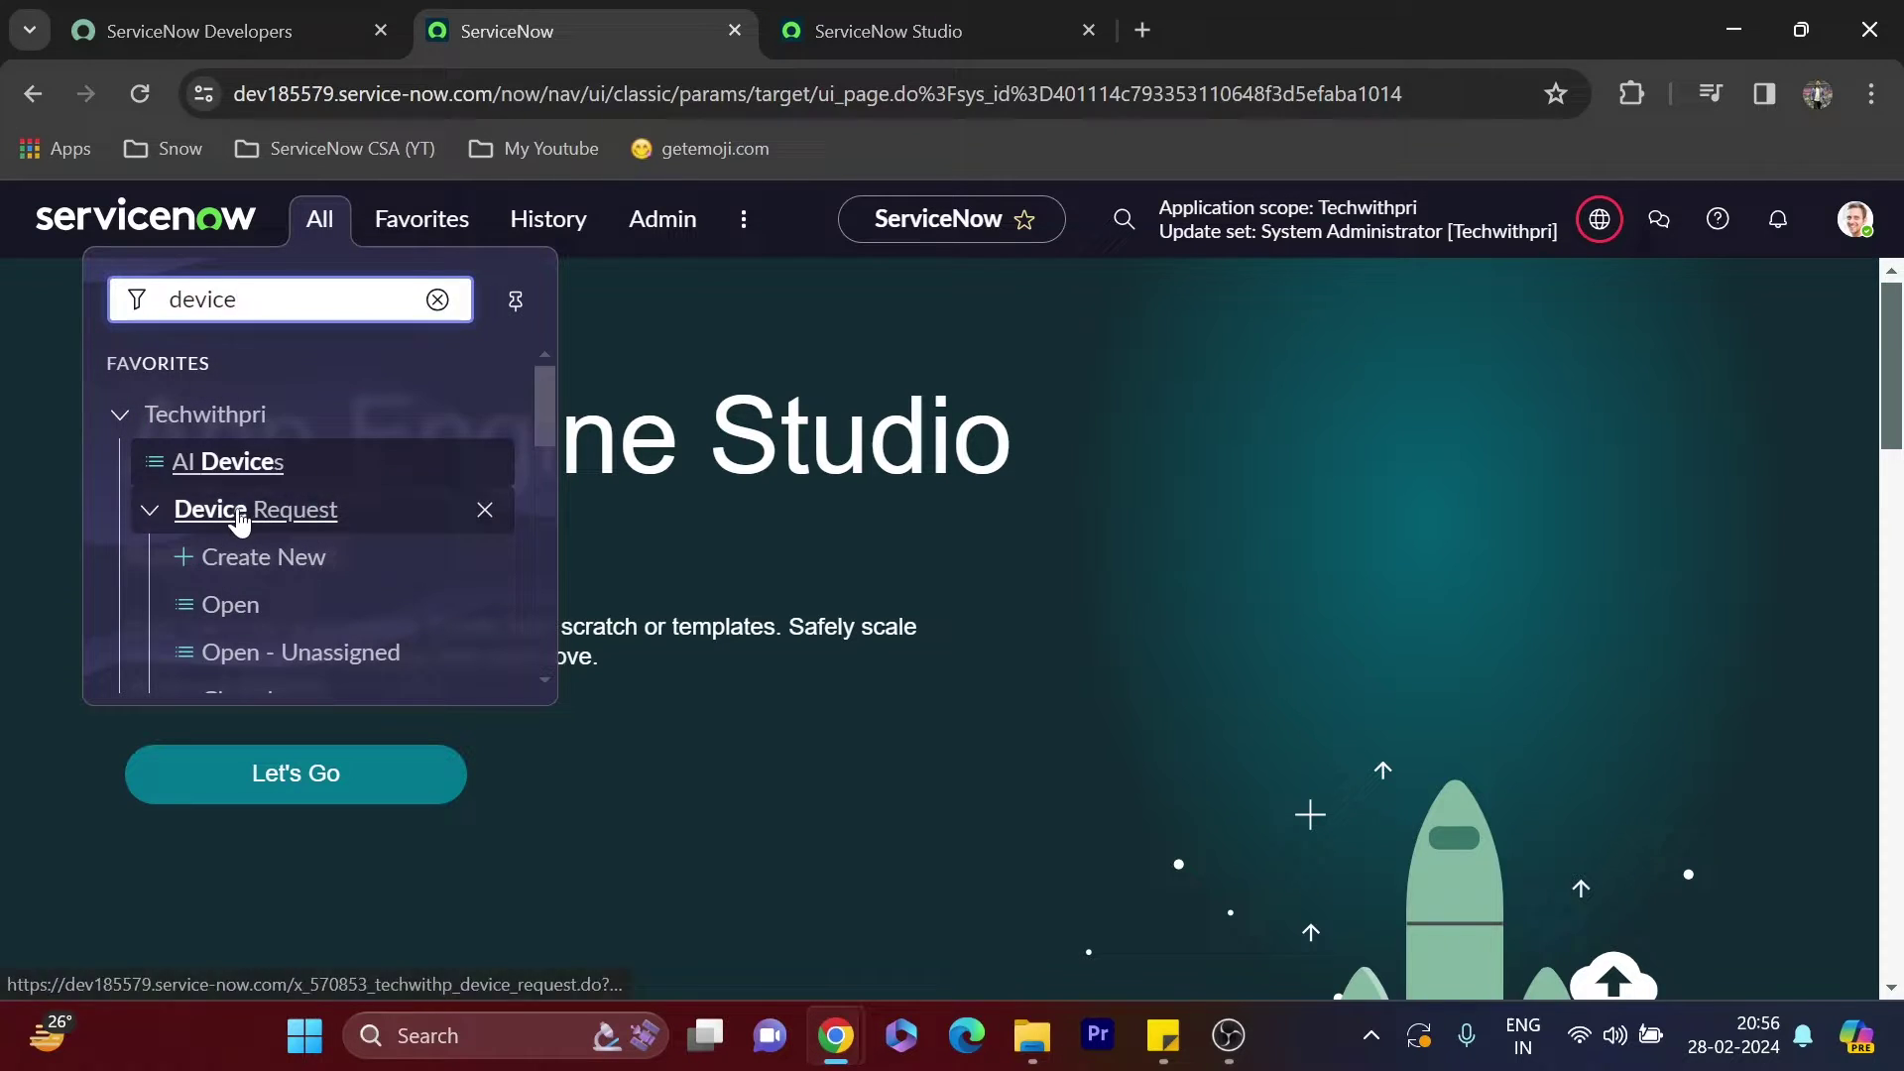
{"action": "scroll", "coordinate": [235, 518], "scroll_direction": "down", "scroll_amount": 2}
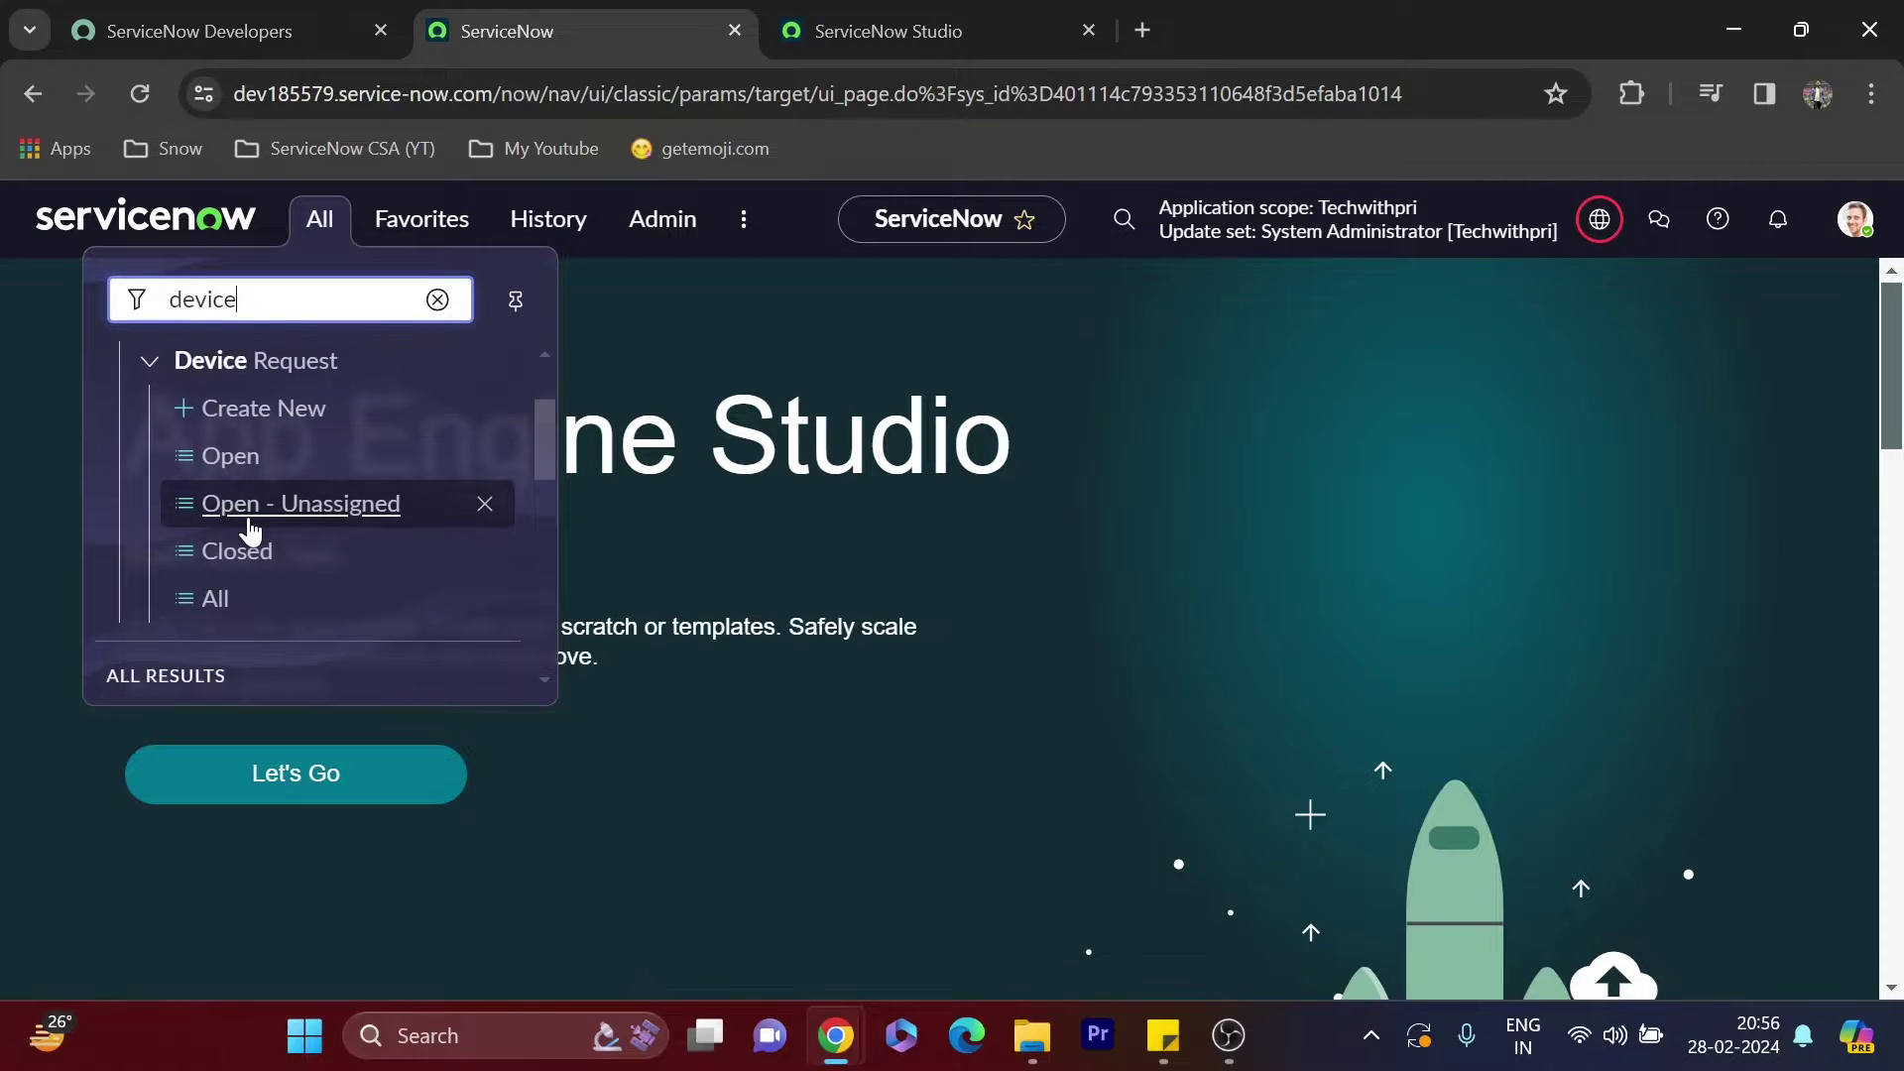
{"action": "left_click", "coordinate": [218, 614]}
{"action": "left_click_drag", "start_coordinate": [1261, 6], "coordinate": [922, 12]}
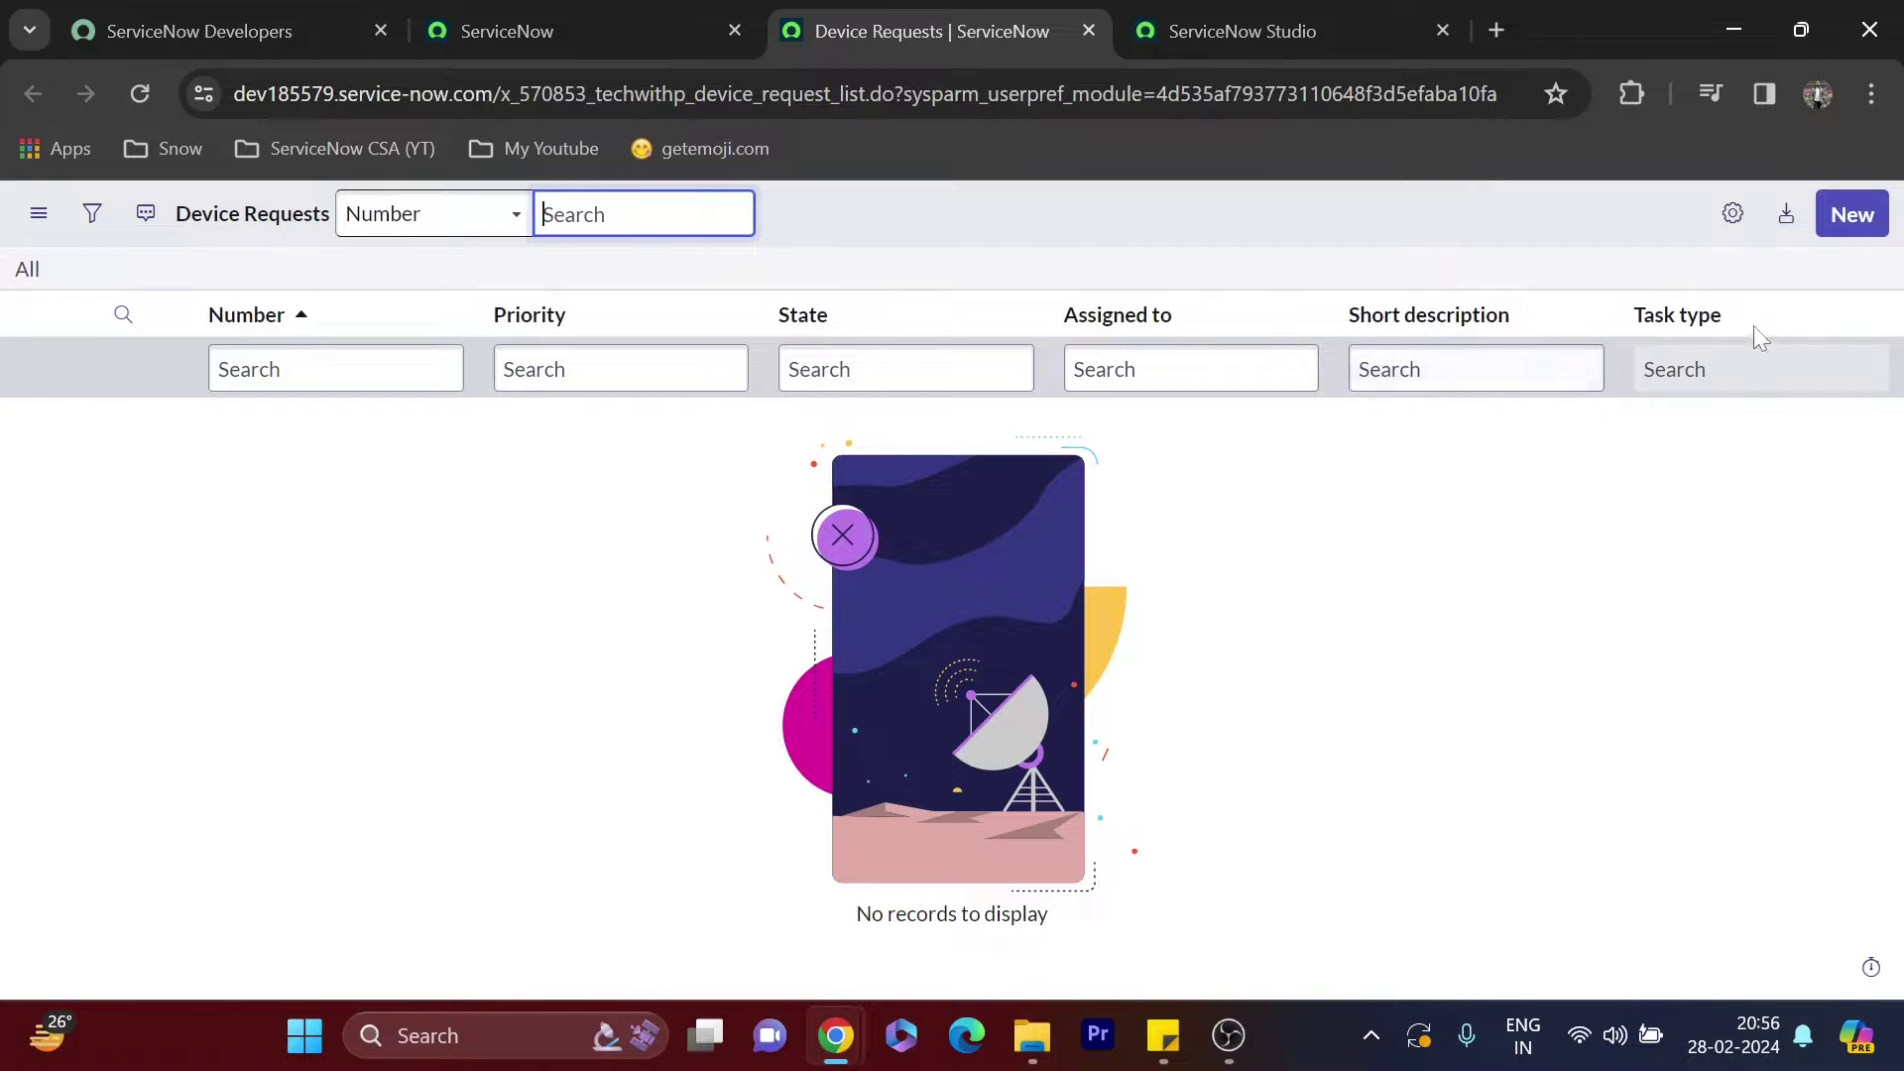
{"action": "left_click", "coordinate": [1824, 241]}
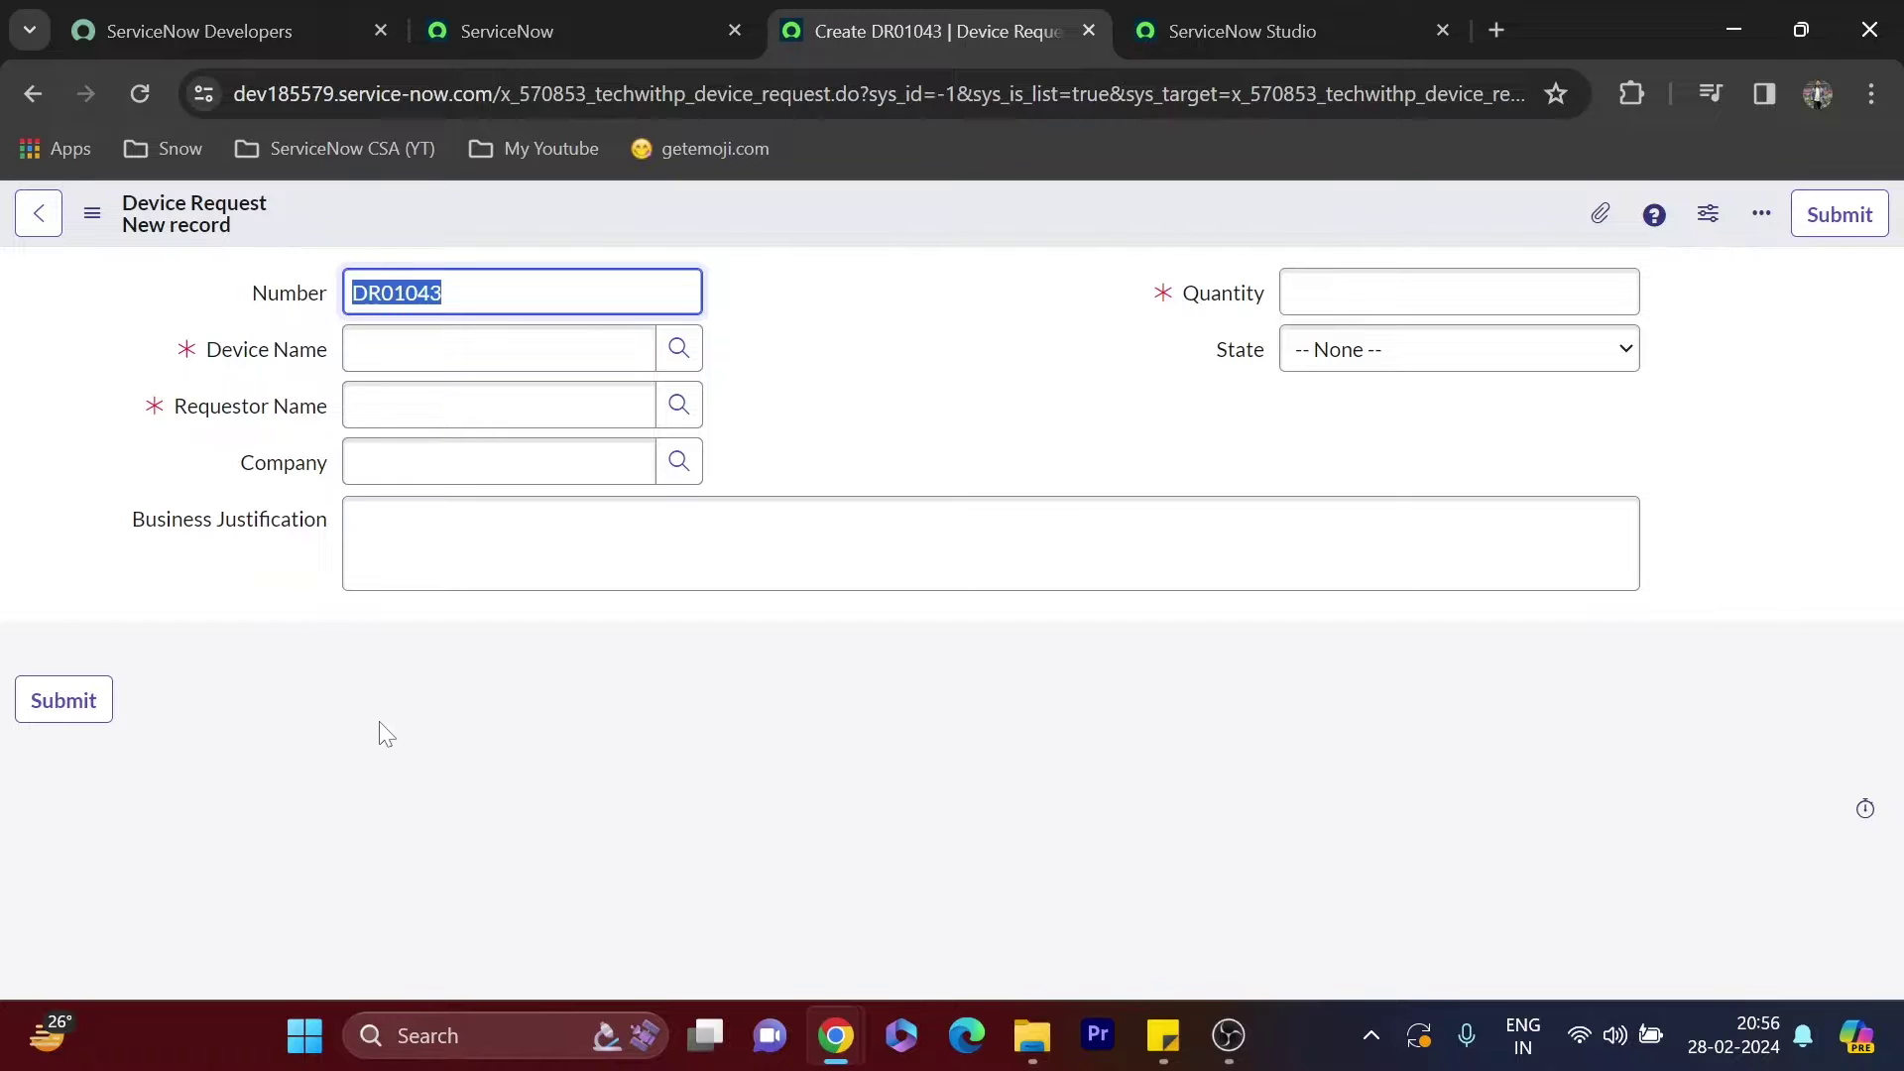
Fill in the new request with device SD Power Drone, the requestor's name and company ACME APAC
{"action": "left_click", "coordinate": [679, 348]}
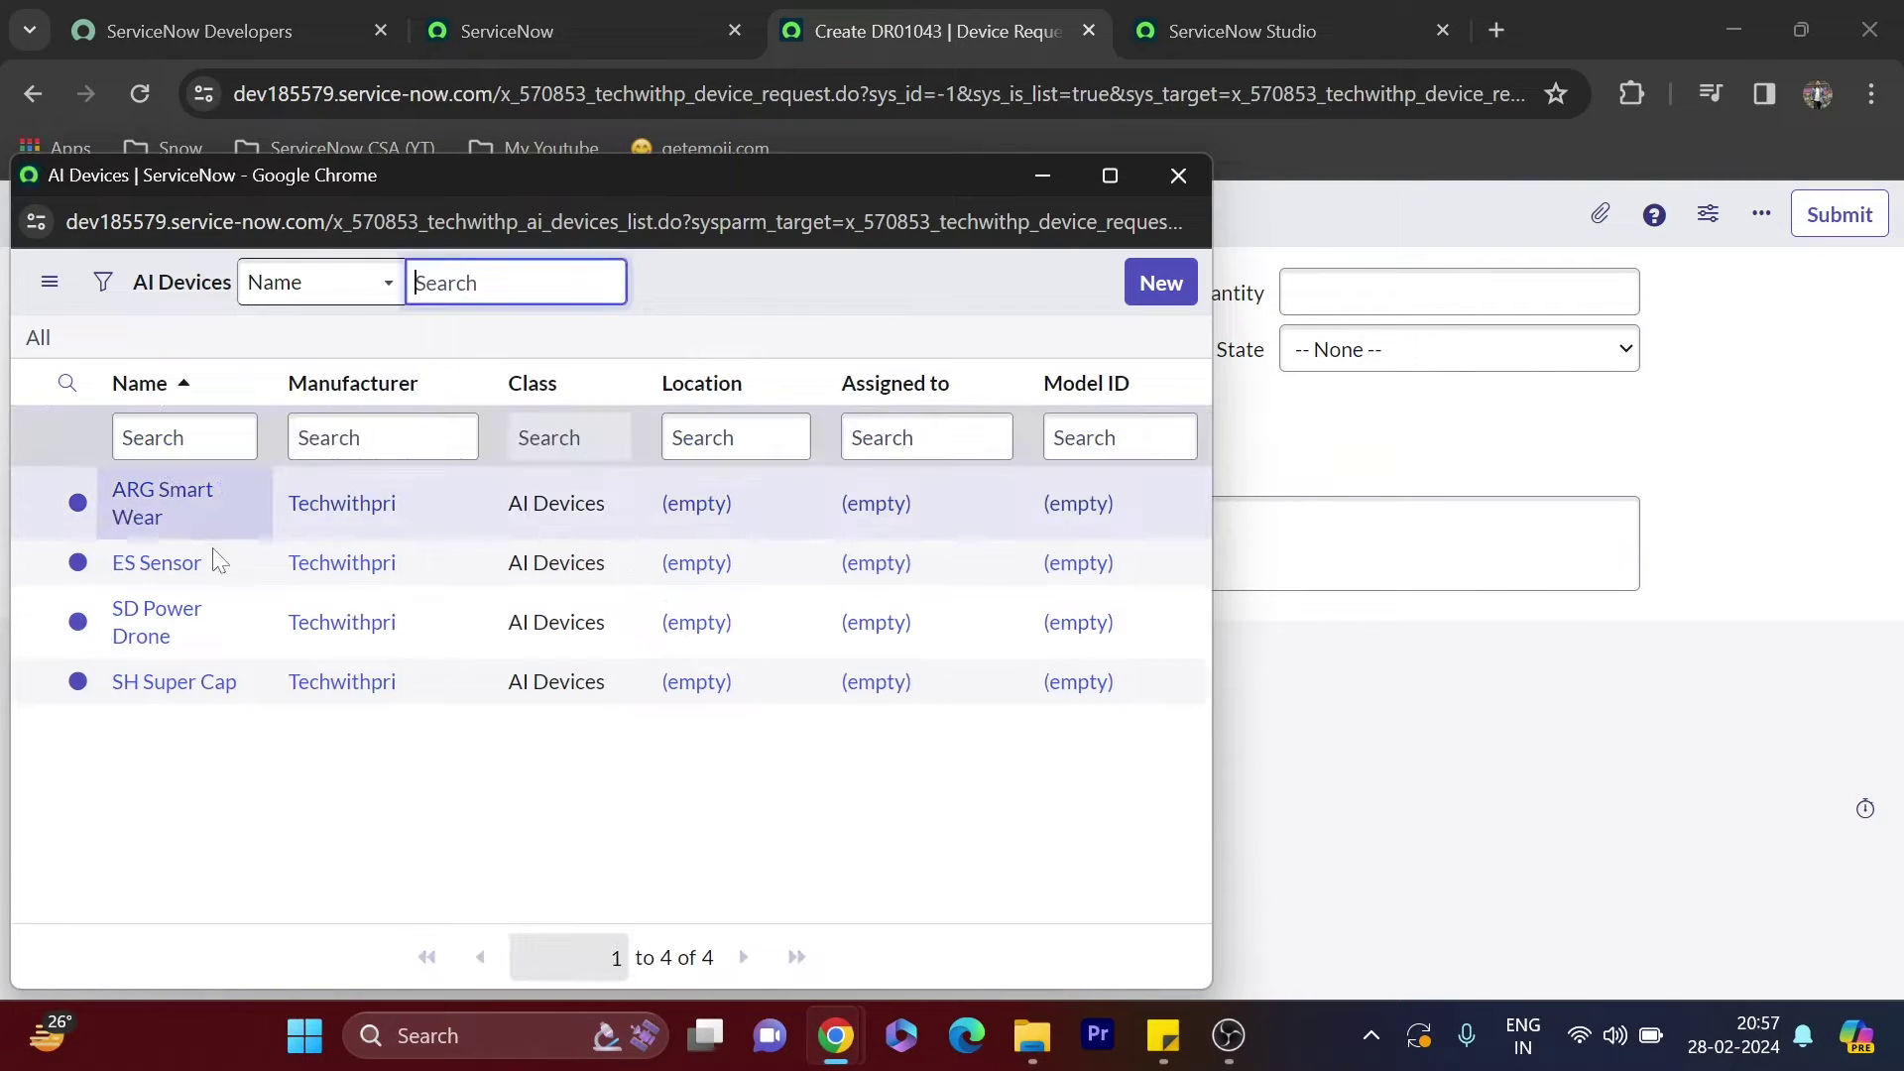
{"action": "left_click", "coordinate": [170, 625]}
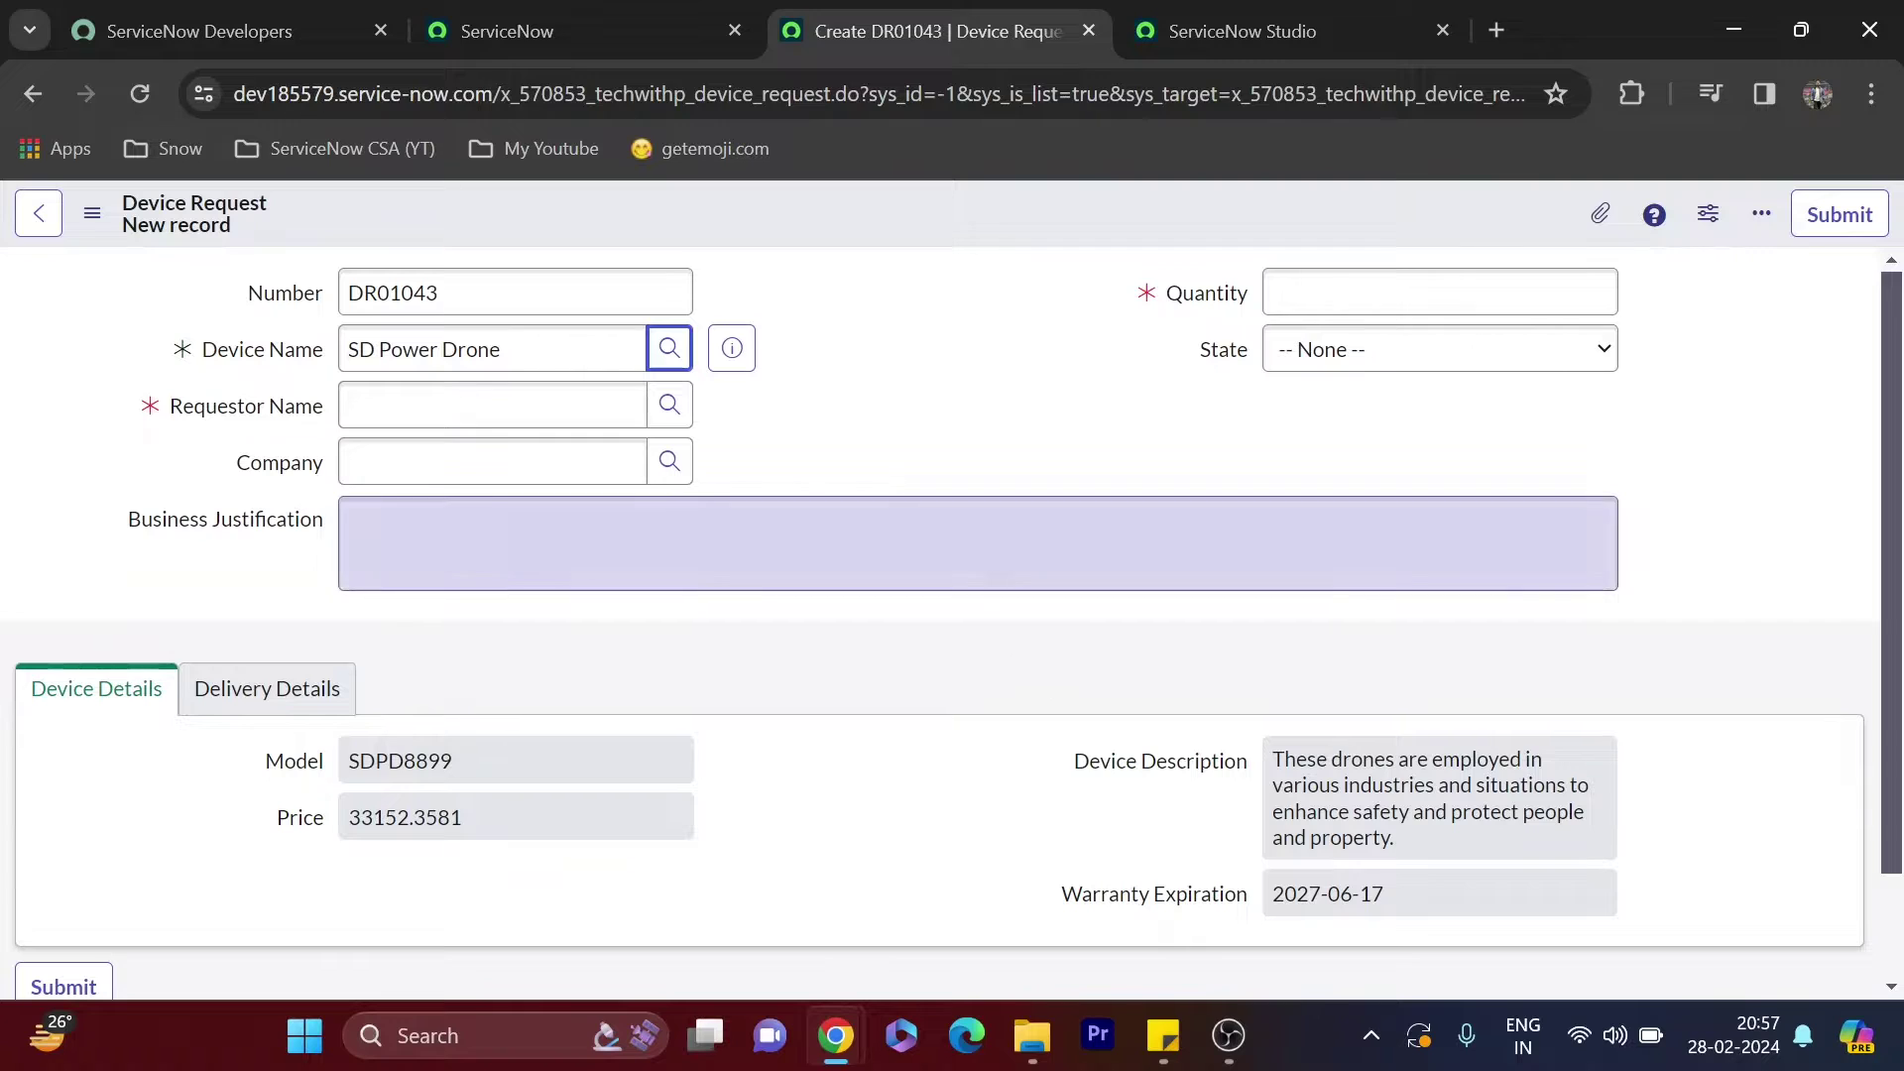
{"action": "left_click", "coordinate": [492, 405]}
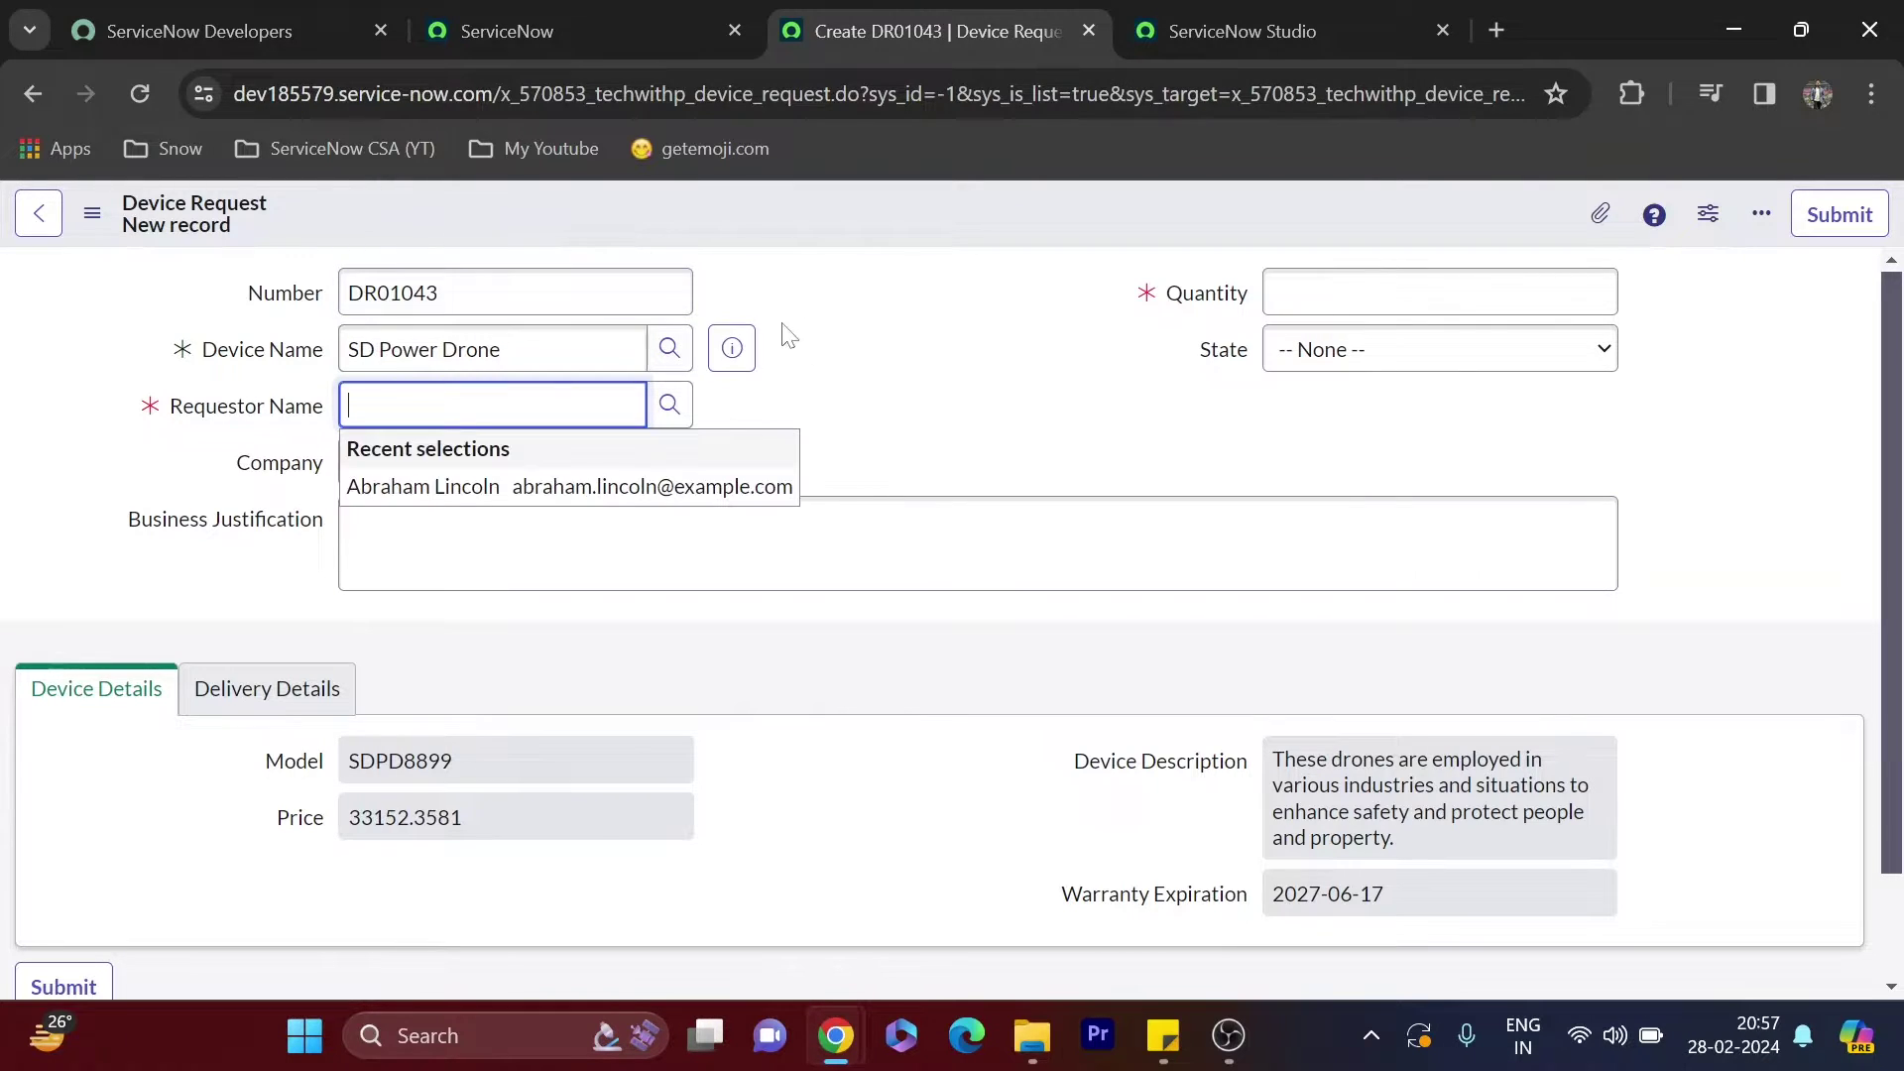
{"action": "left_click", "coordinate": [472, 492]}
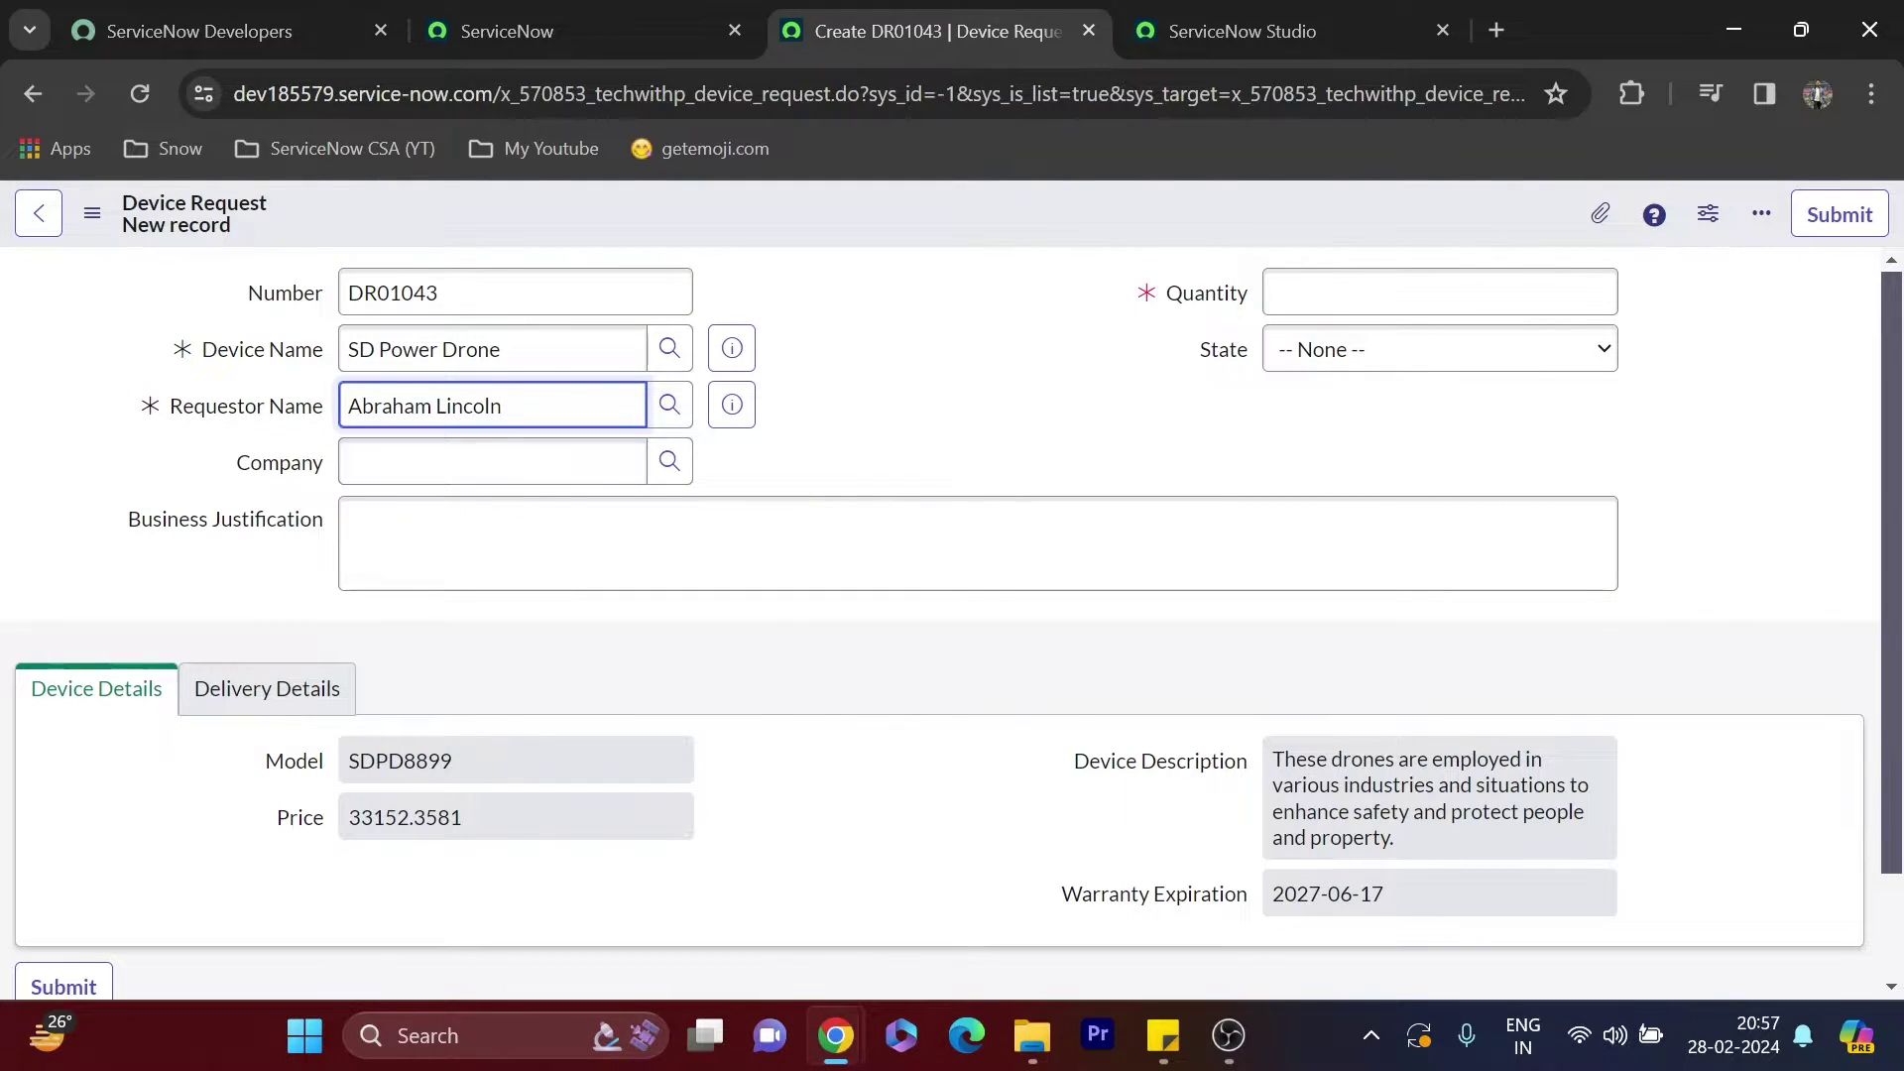
{"action": "left_click", "coordinate": [481, 451]}
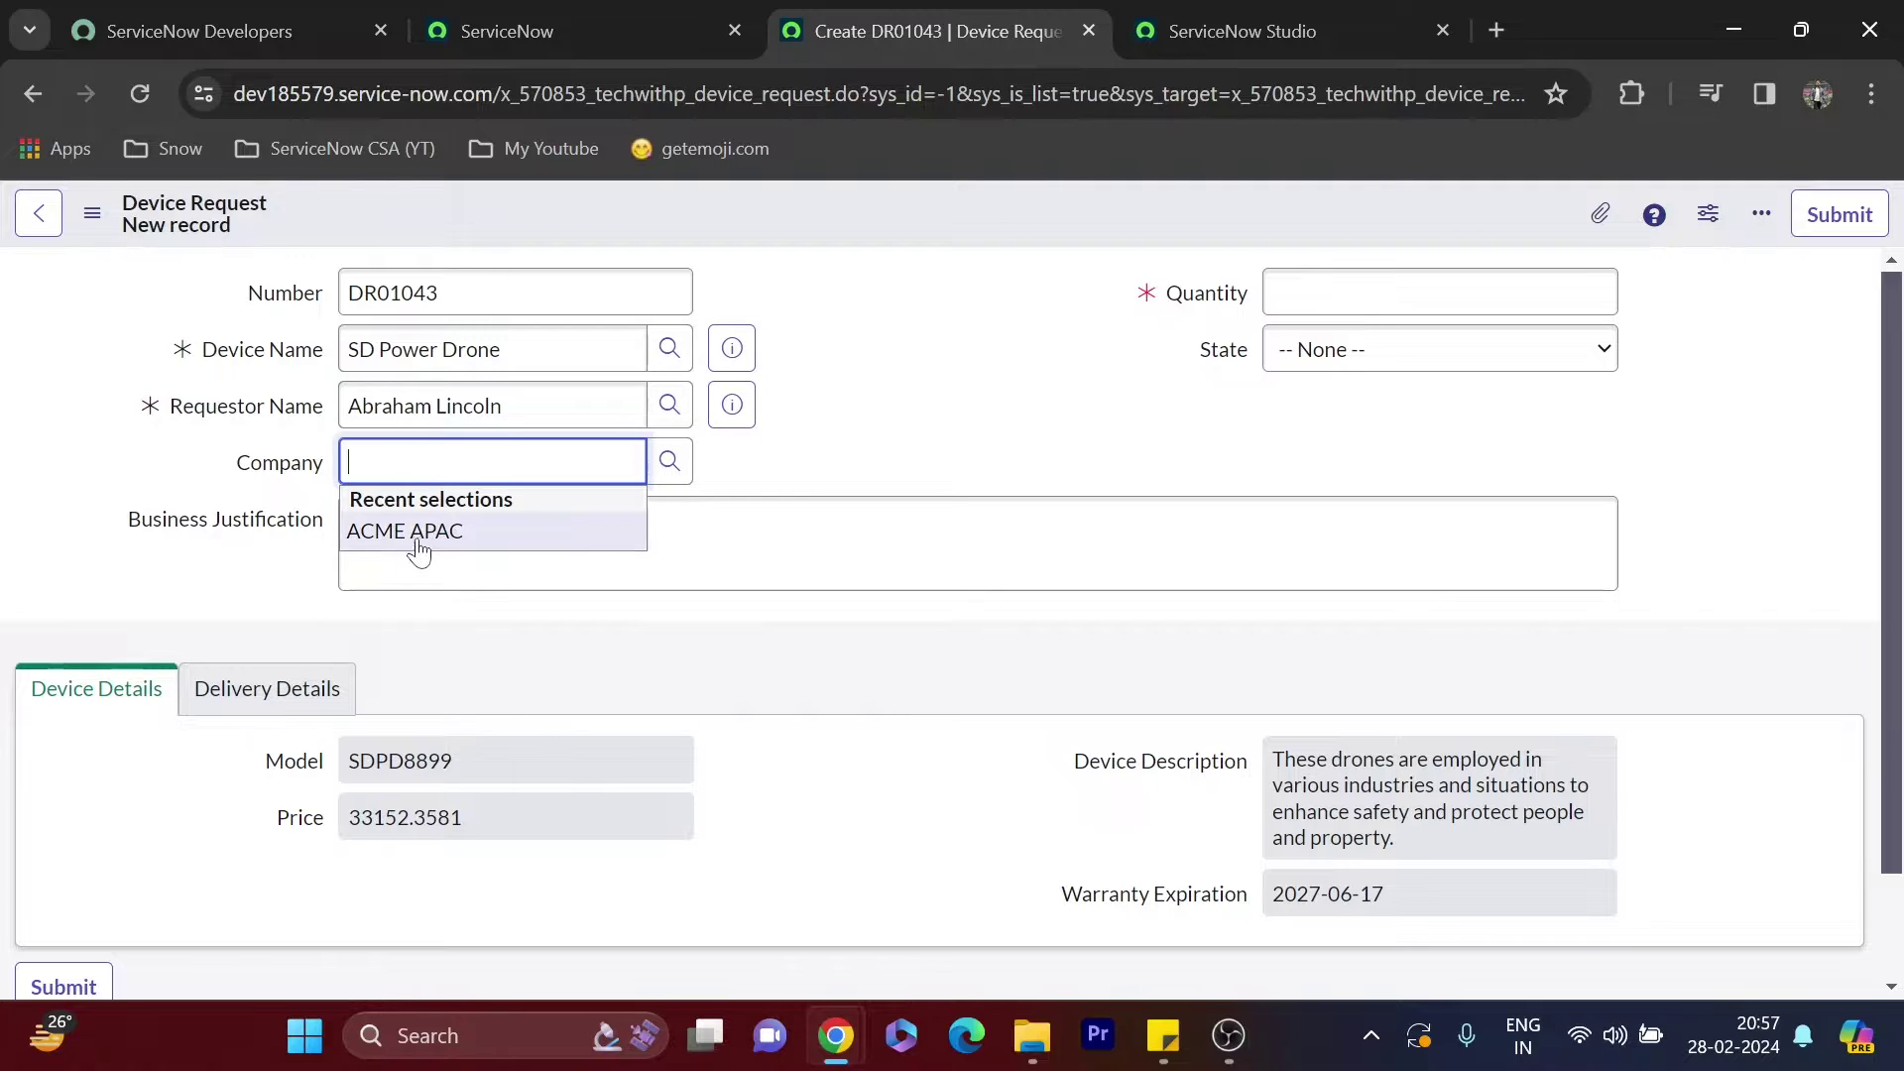
{"action": "left_click", "coordinate": [417, 540]}
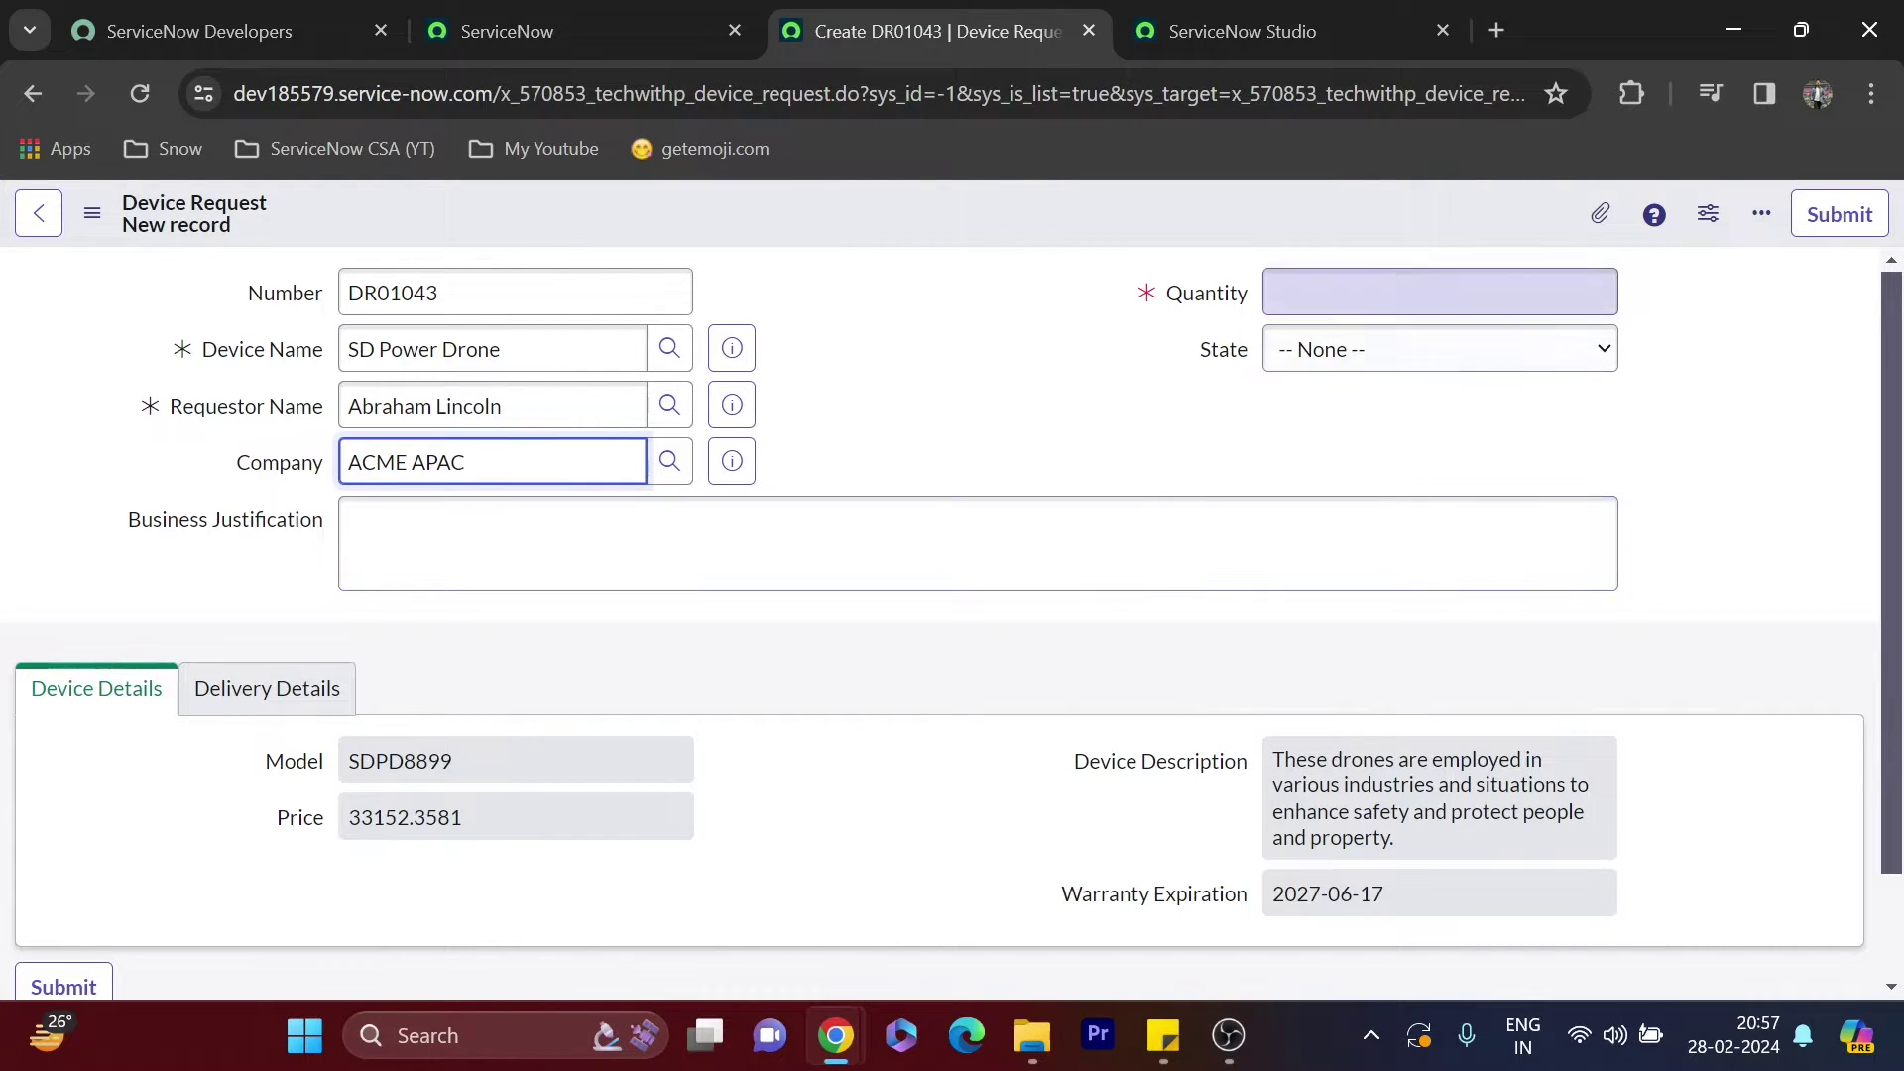
Set the device request's quantity to 3
{"action": "left_click", "coordinate": [1428, 293]}
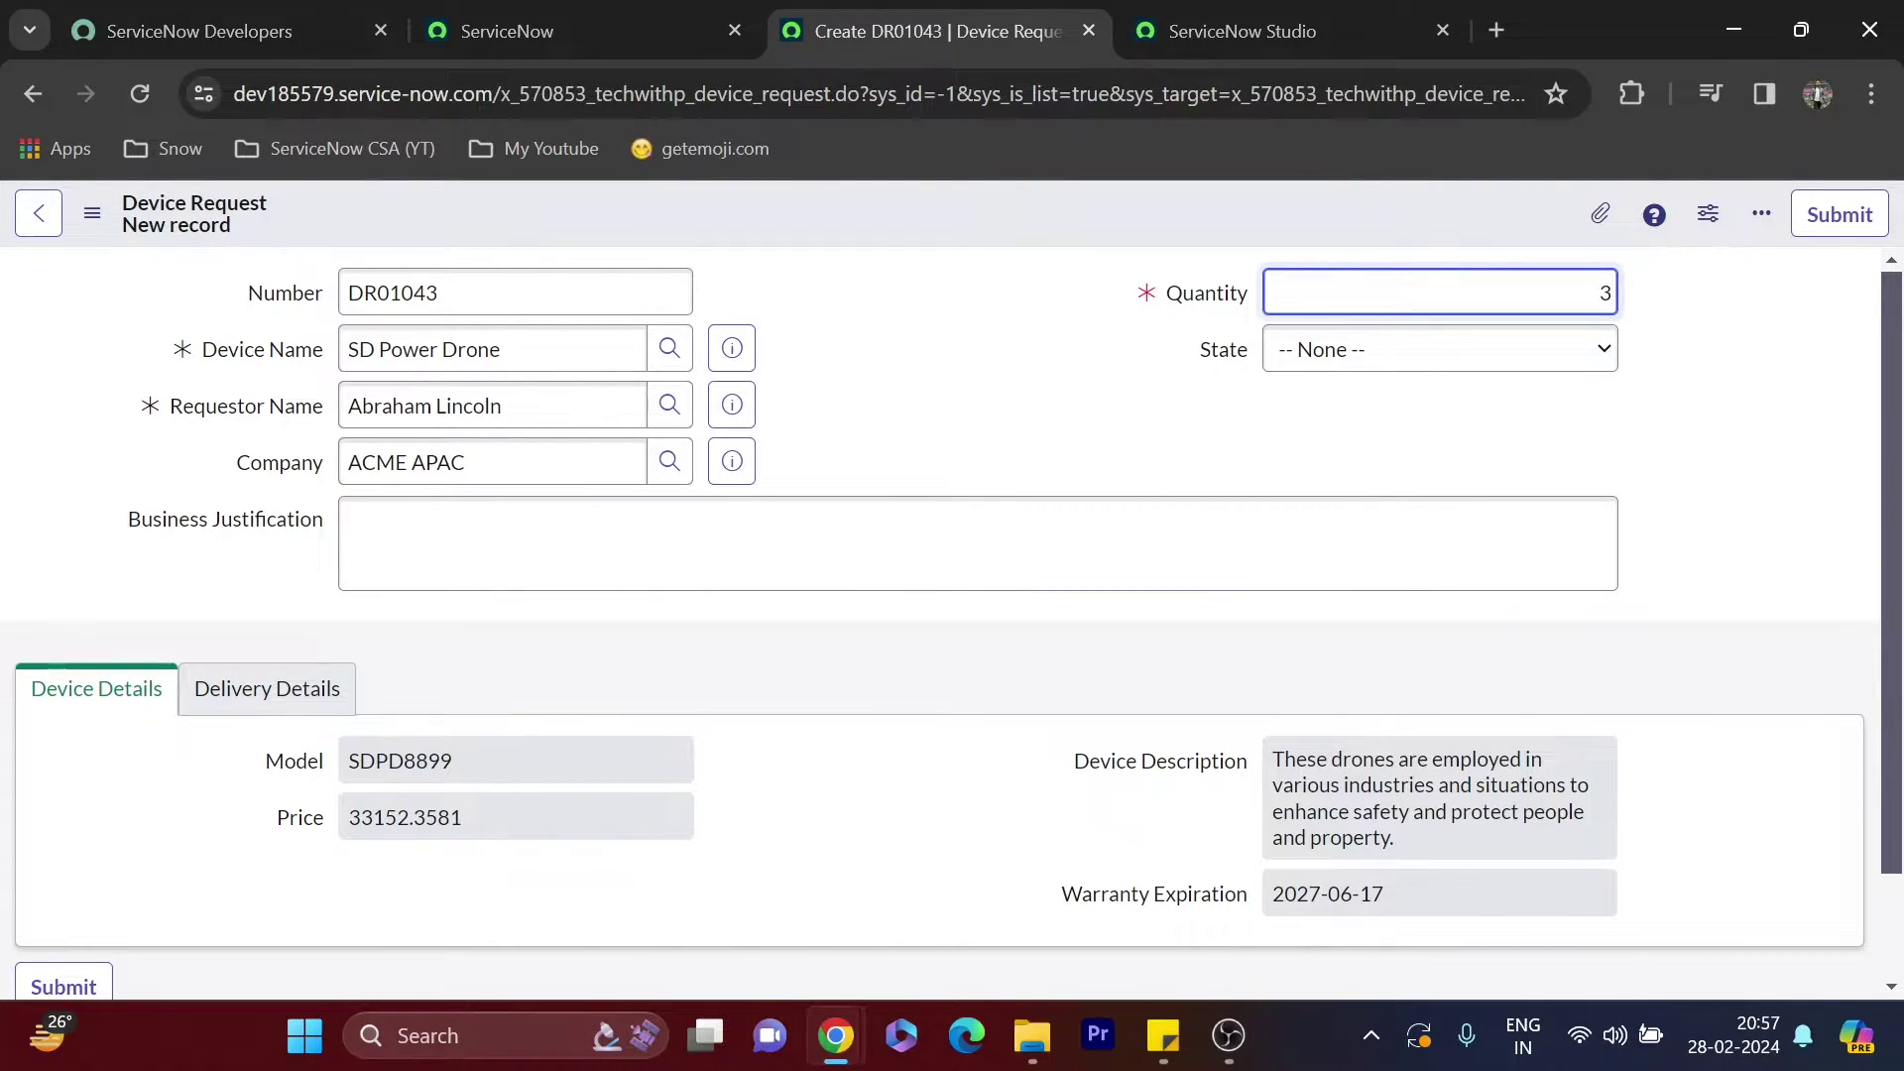
{"action": "type", "text": "3"}
{"action": "key", "text": "Tab"}
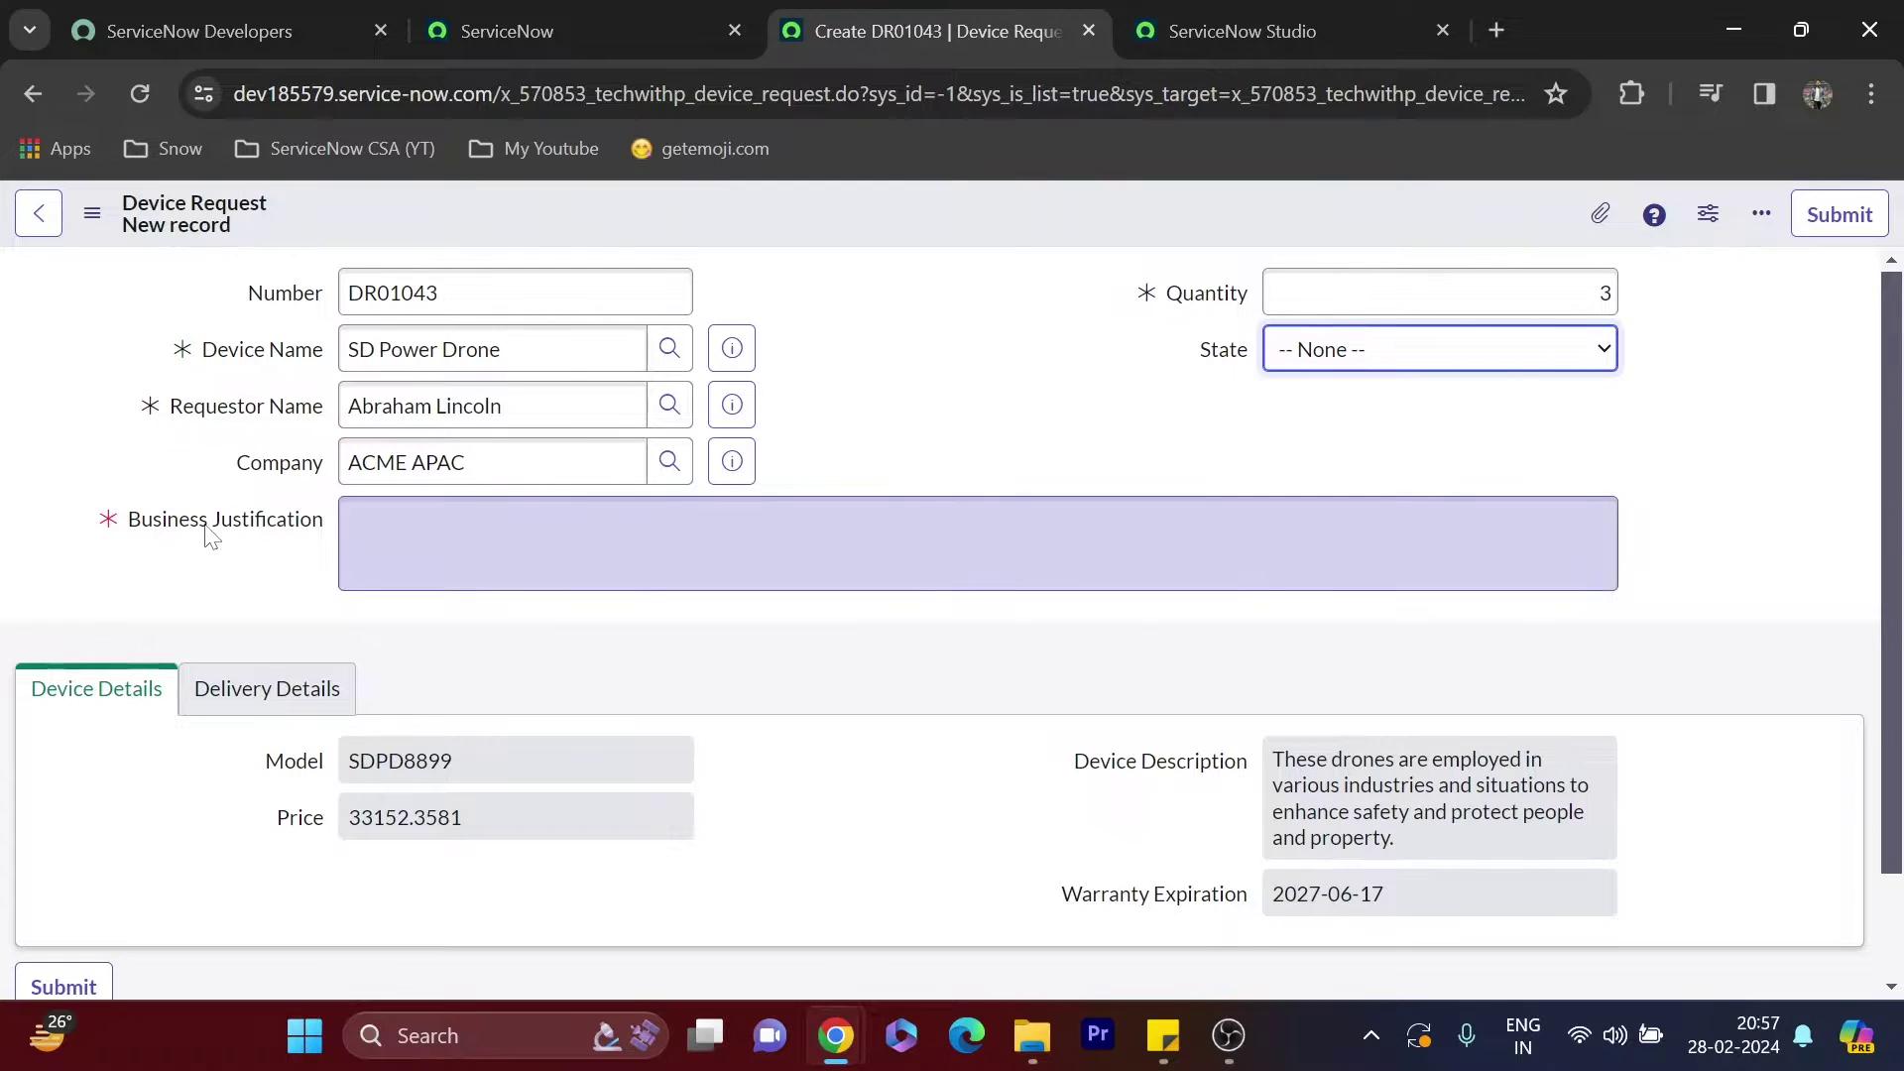
Set the device request's quantity to 1 and its state to Delivered
{"action": "left_click", "coordinate": [1598, 292]}
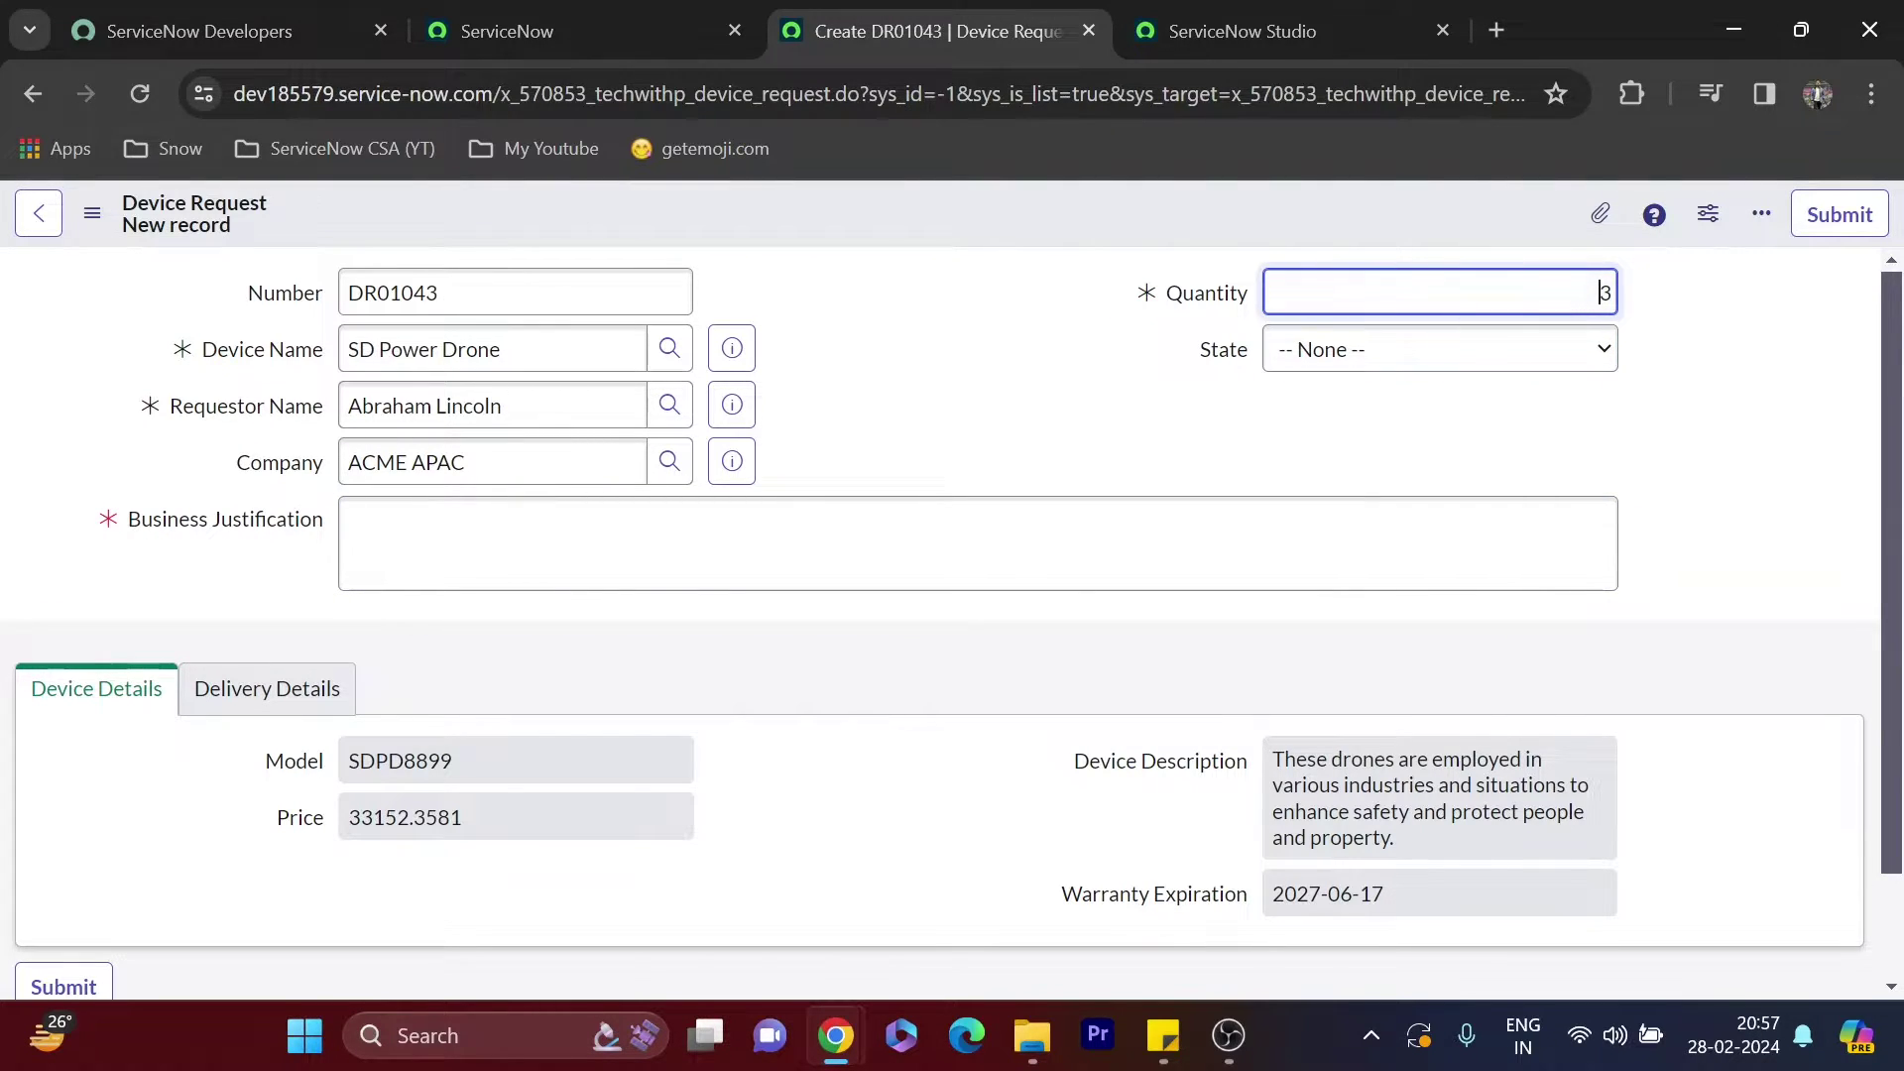
{"action": "key", "text": "Tab"}
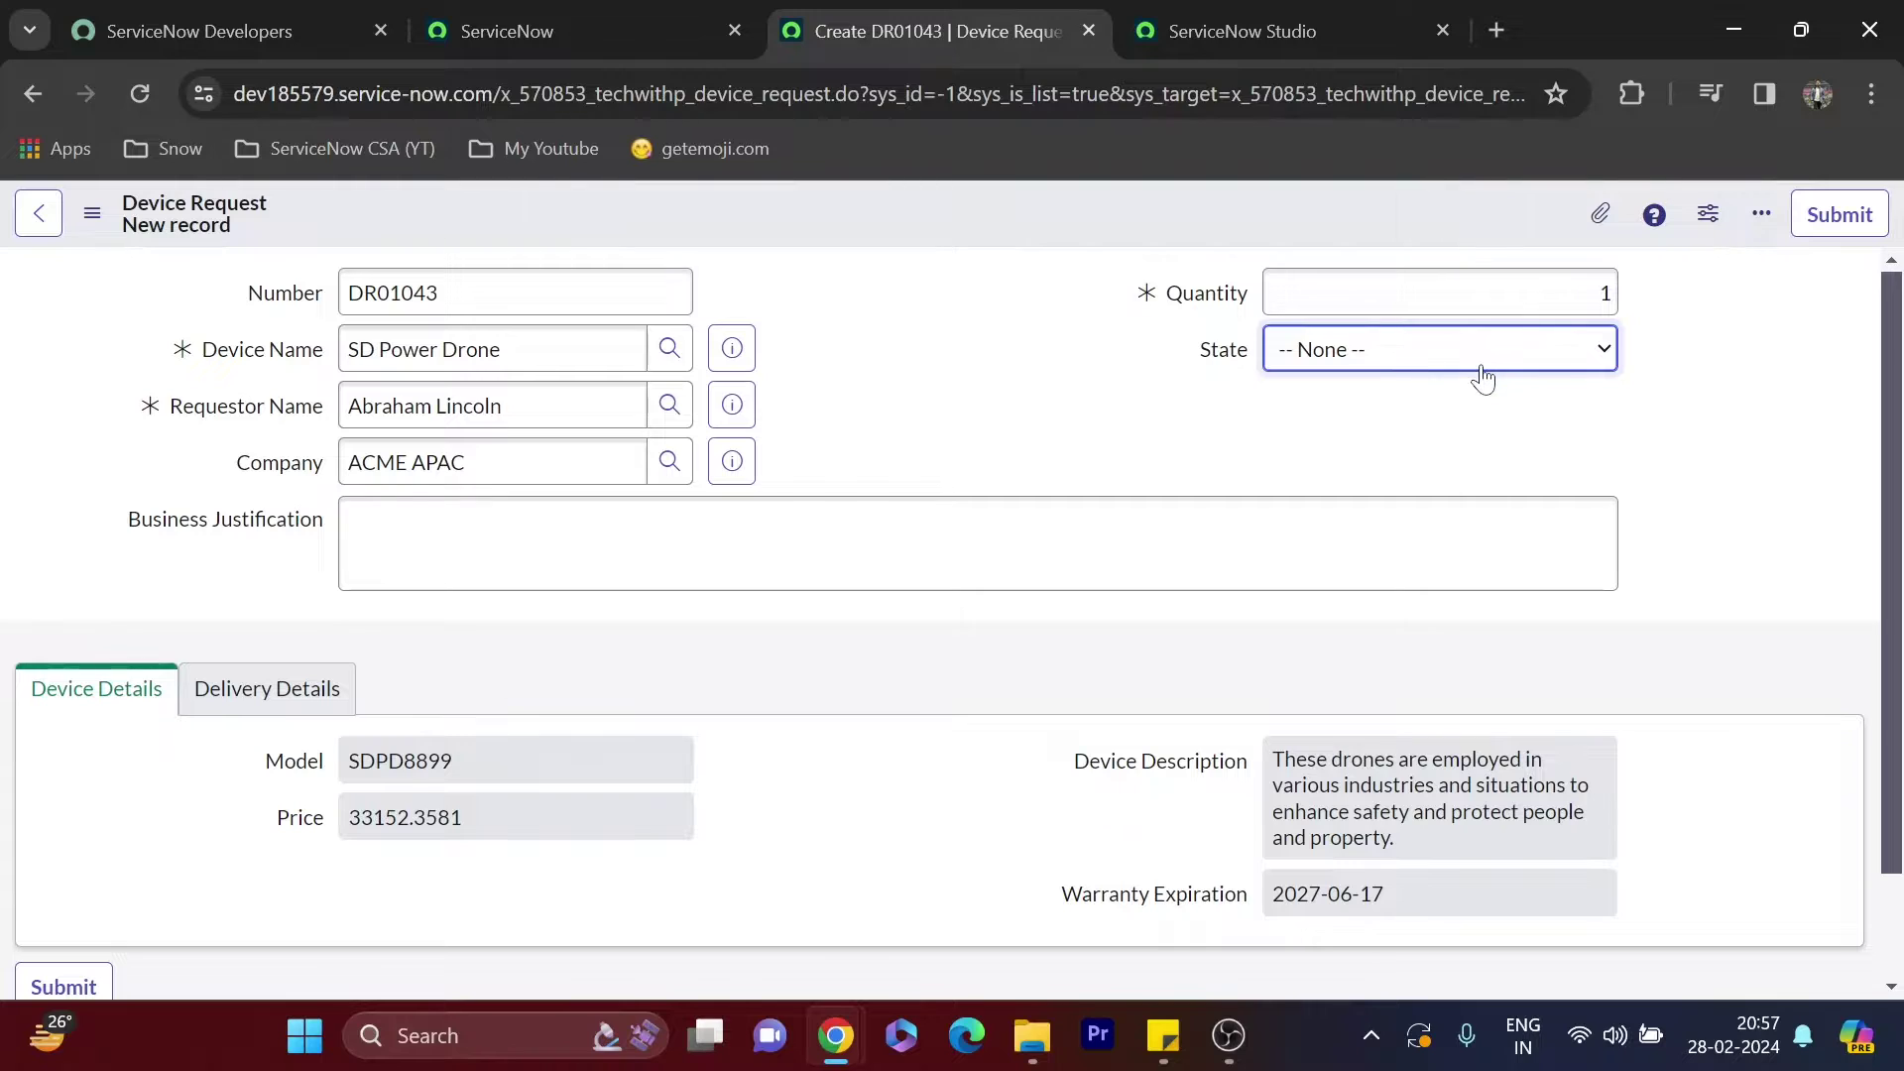
{"action": "left_click", "coordinate": [1482, 372]}
{"action": "left_click", "coordinate": [1405, 424]}
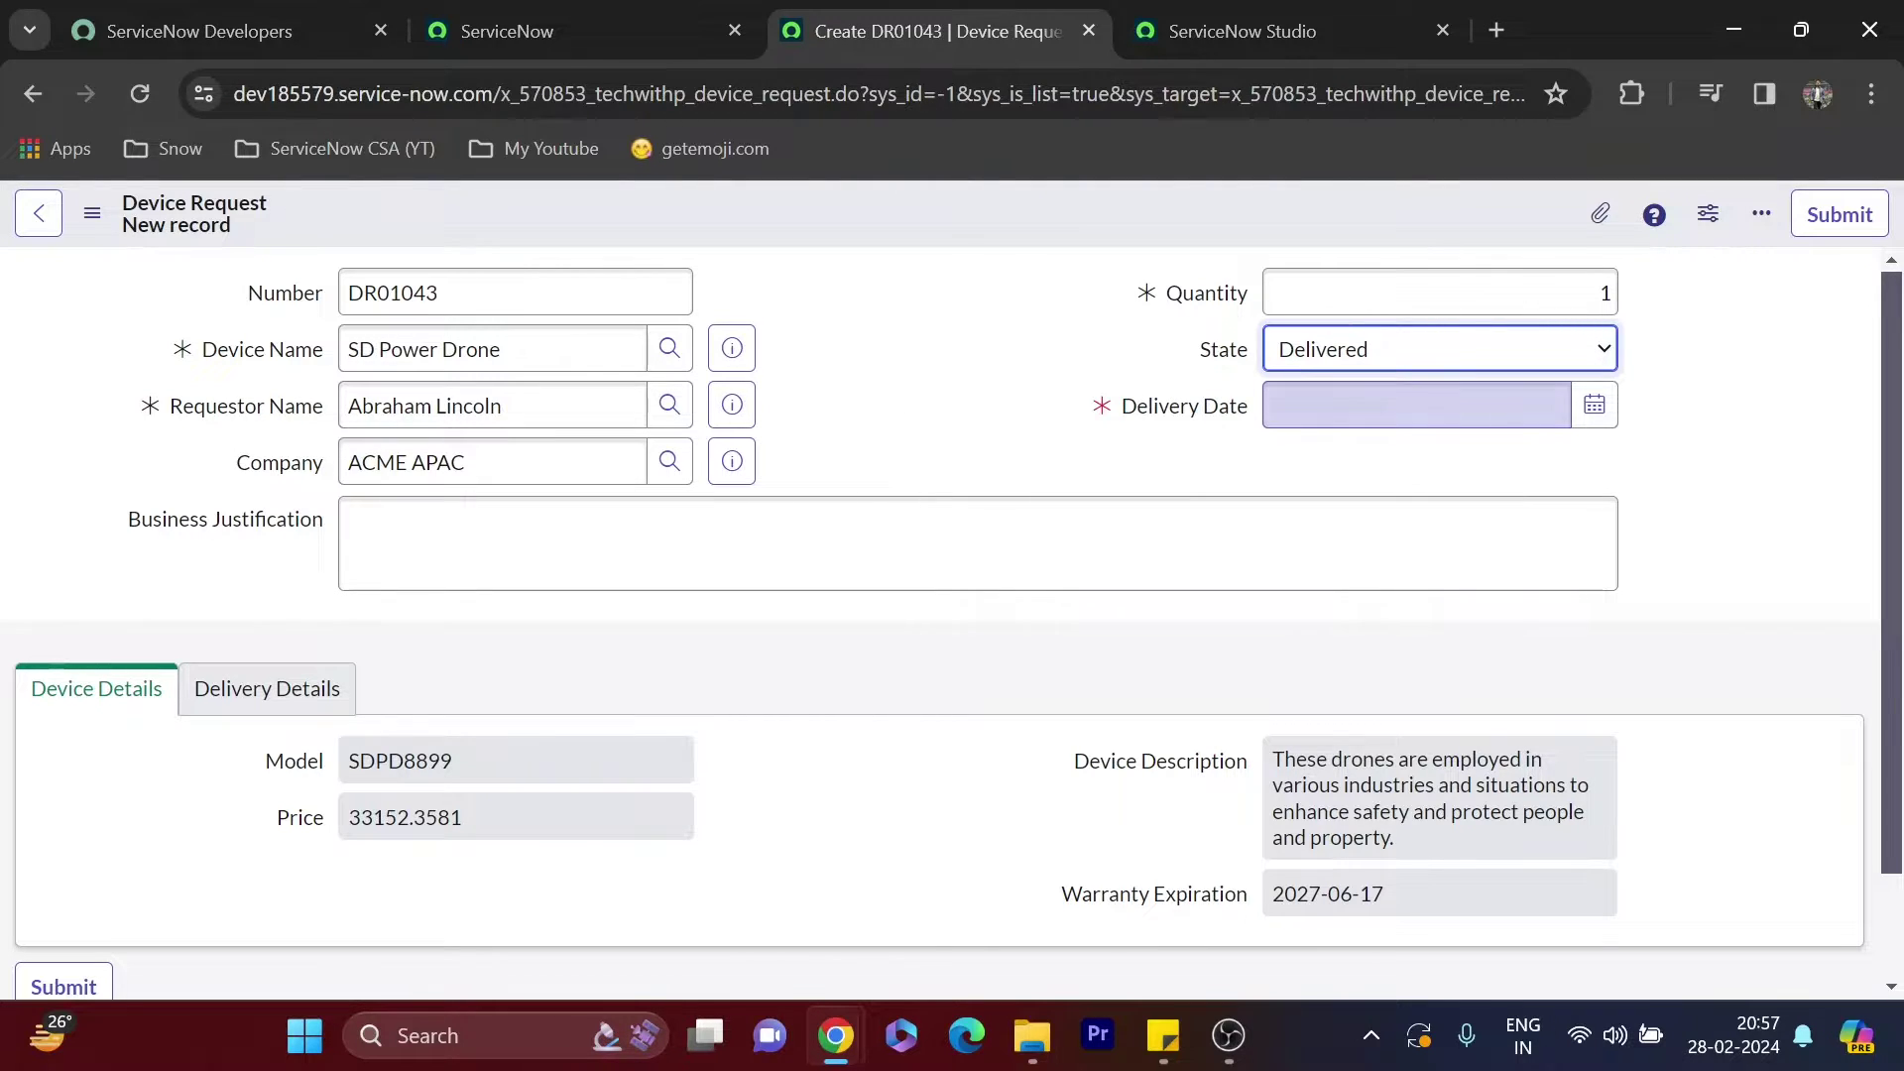
Set the delivery date of the device request to 2024-02-29
{"action": "left_click", "coordinate": [1604, 415]}
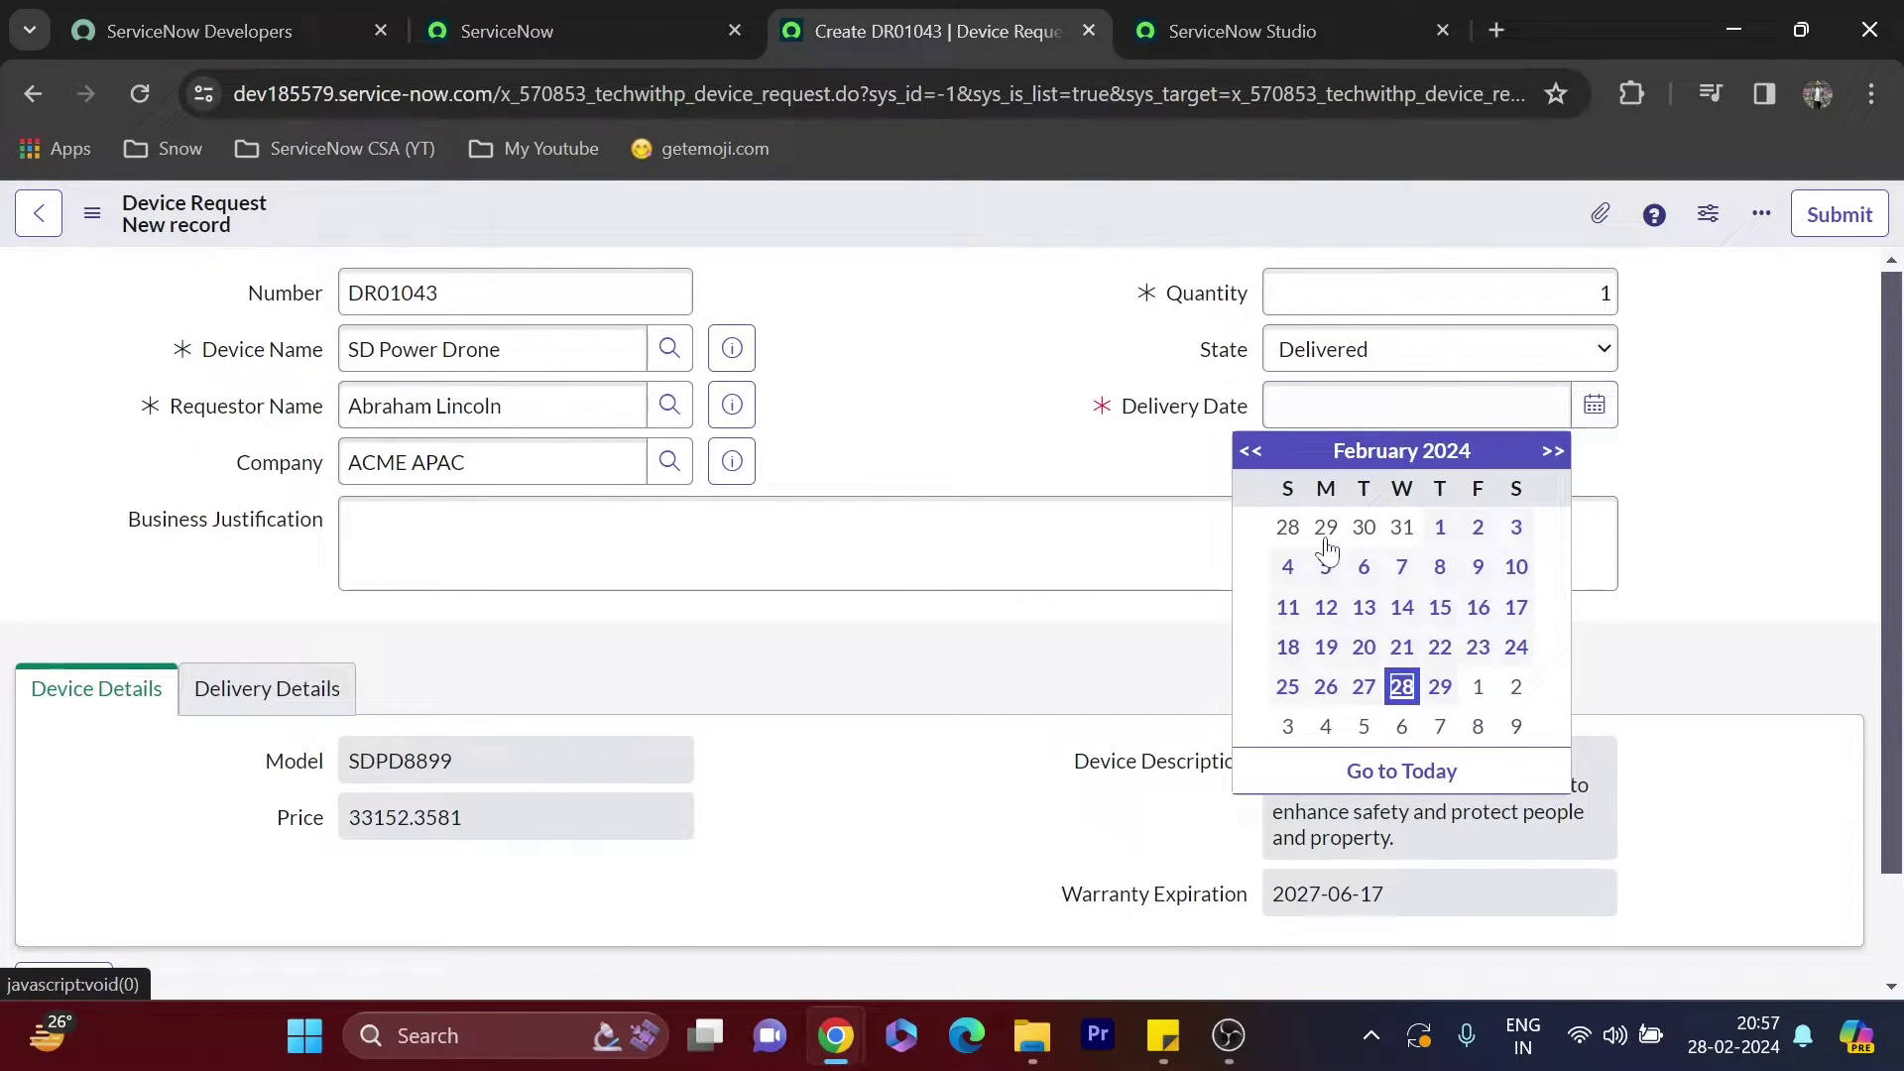
{"action": "left_click", "coordinate": [1441, 690]}
{"action": "scroll", "coordinate": [800, 450], "scroll_direction": "down", "scroll_amount": 2}
{"action": "scroll", "coordinate": [842, 553], "scroll_direction": "up", "scroll_amount": 2}
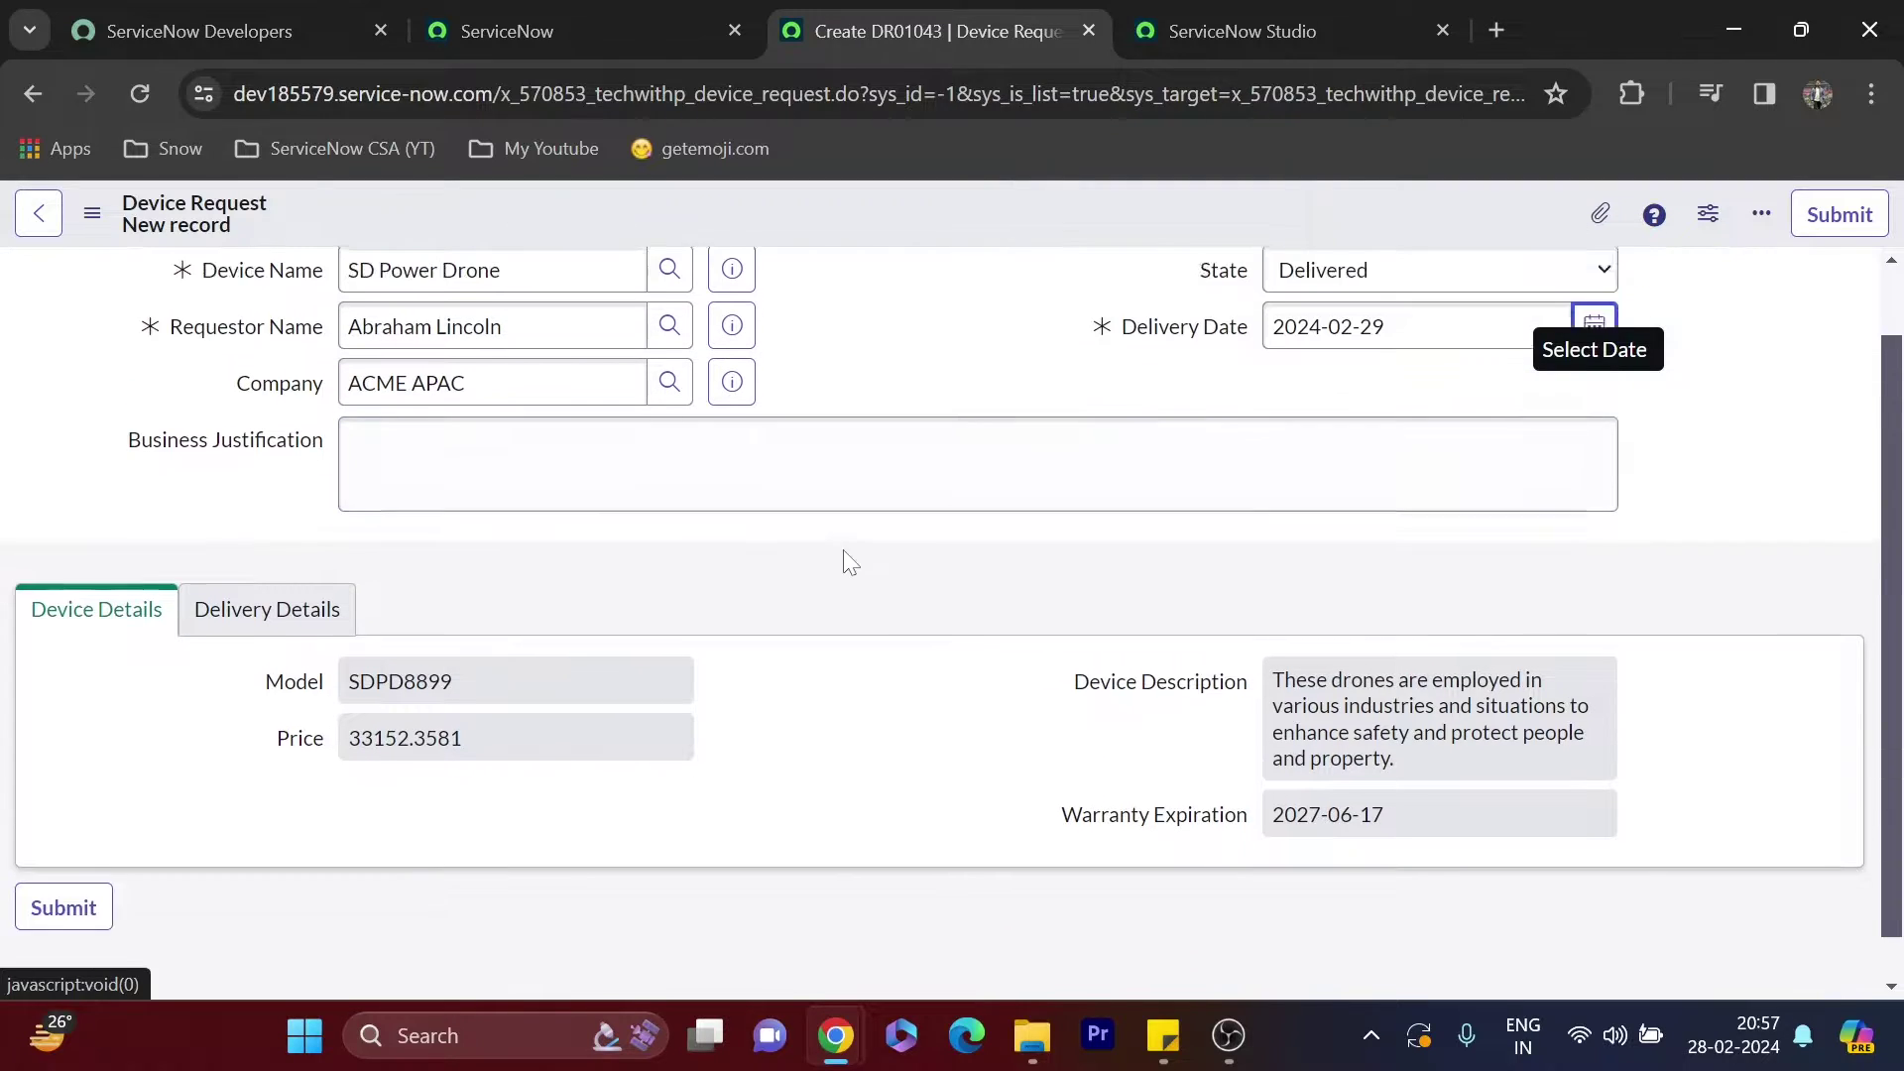
Submit the device request and reopen it from the list to check which form sections are shown
{"action": "left_click", "coordinate": [1832, 212]}
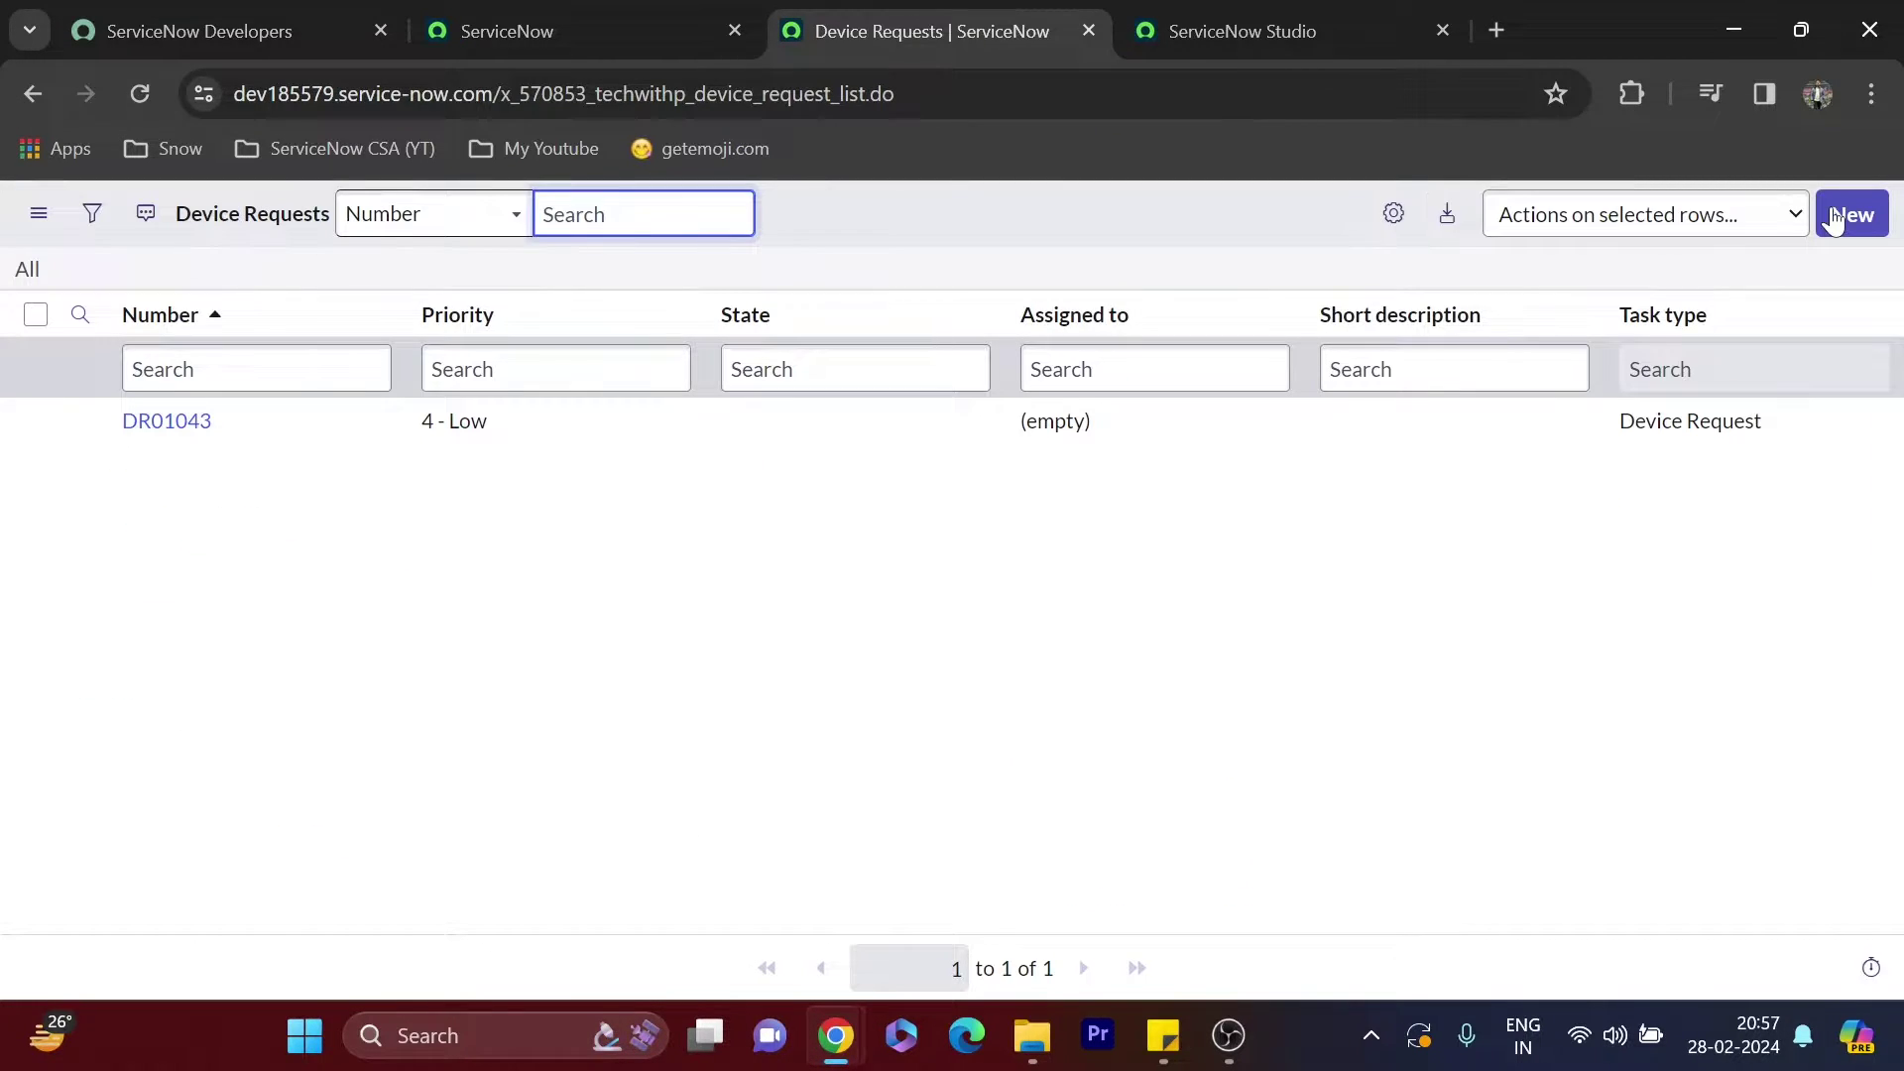
{"action": "left_click", "coordinate": [164, 422]}
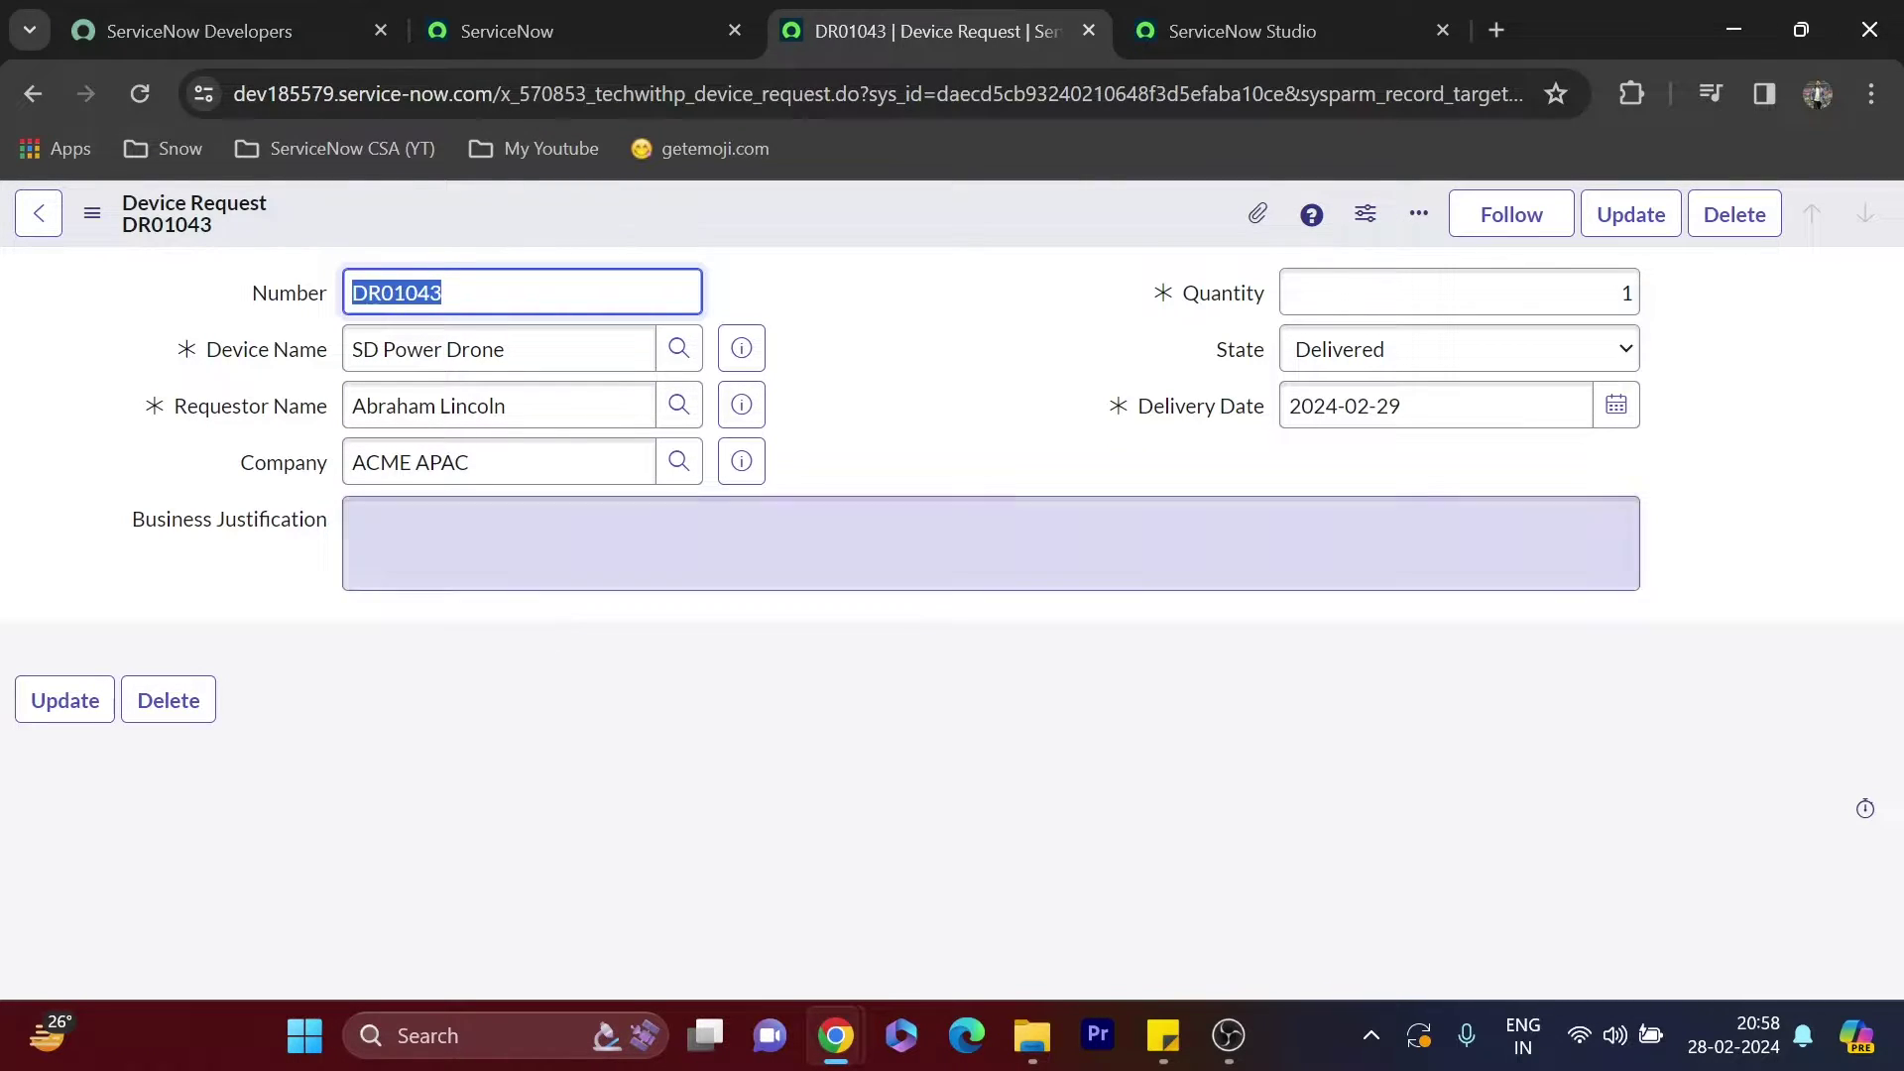
{"action": "key", "text": "Tab"}
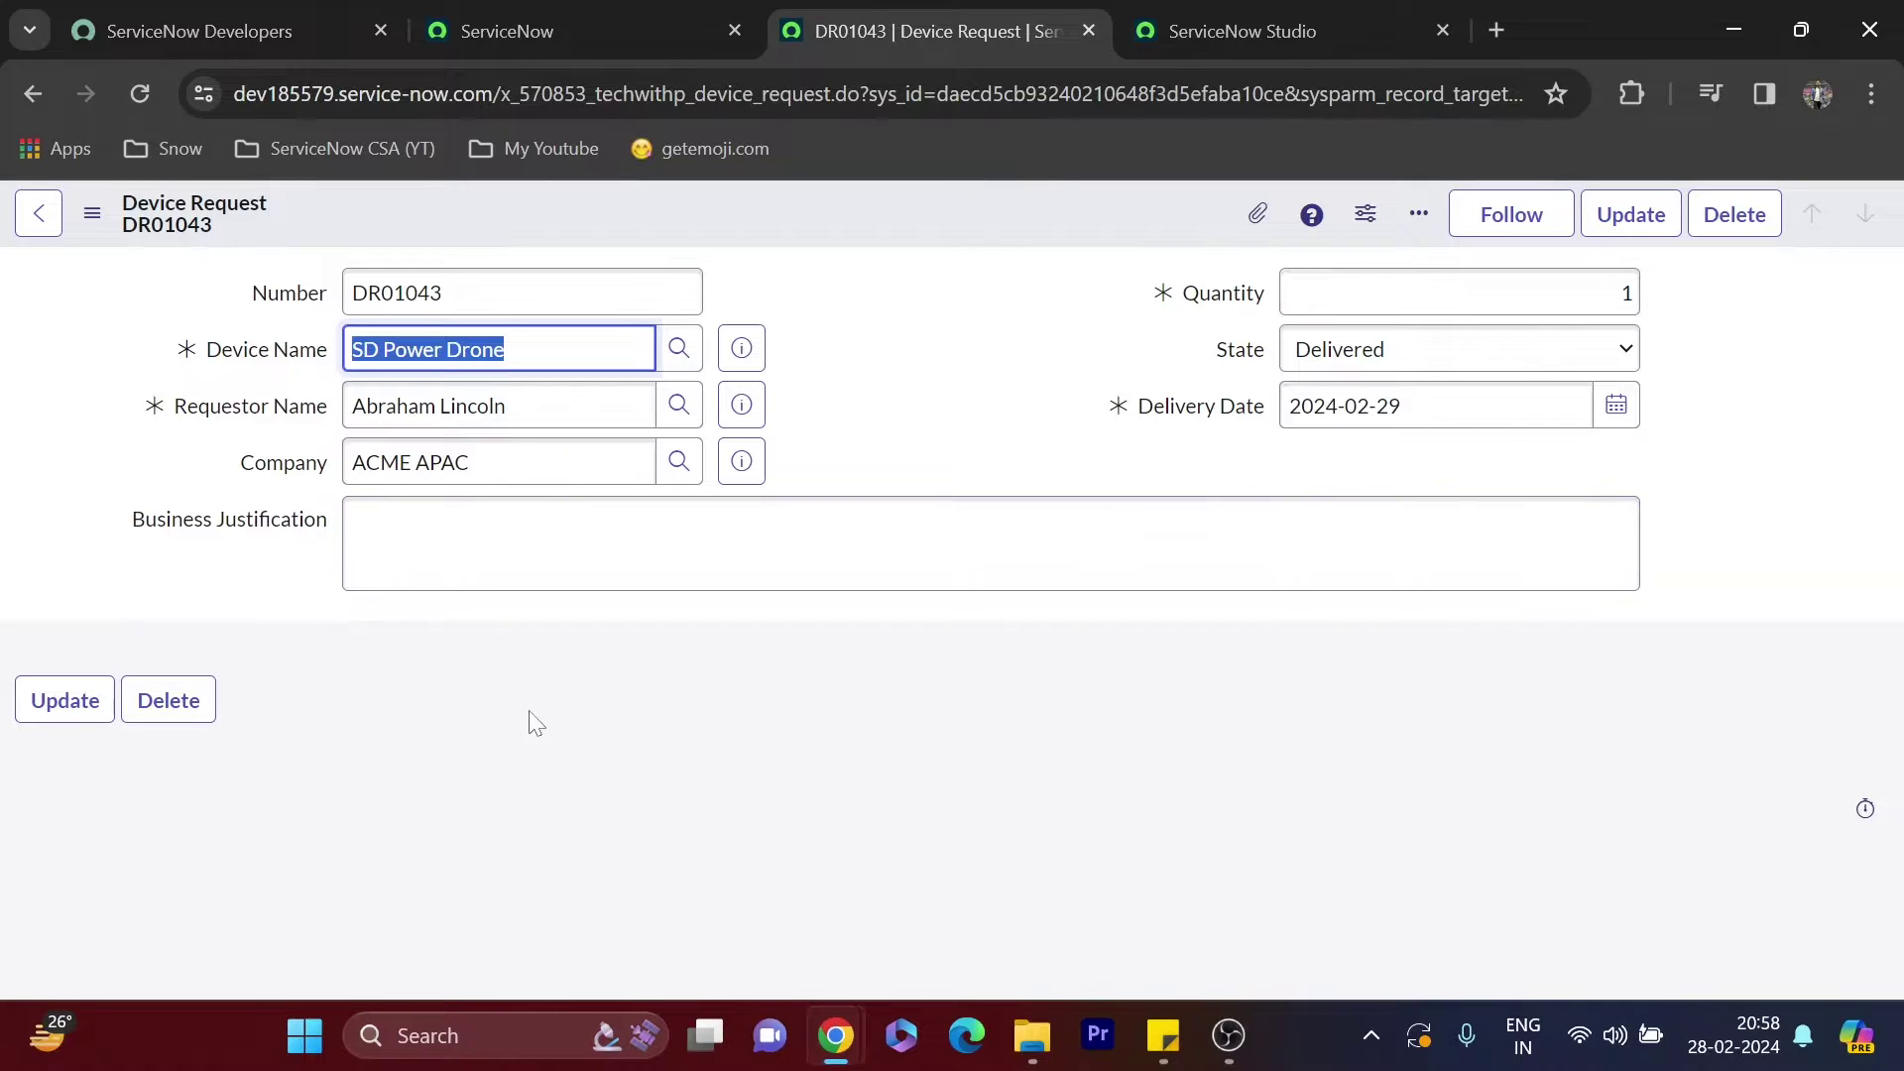
In the Hide the section client script in ServiceNow Studio, begin an if condition with g_form.getValue('') above the two setSectionDisplay calls
{"action": "left_click", "coordinate": [1241, 30]}
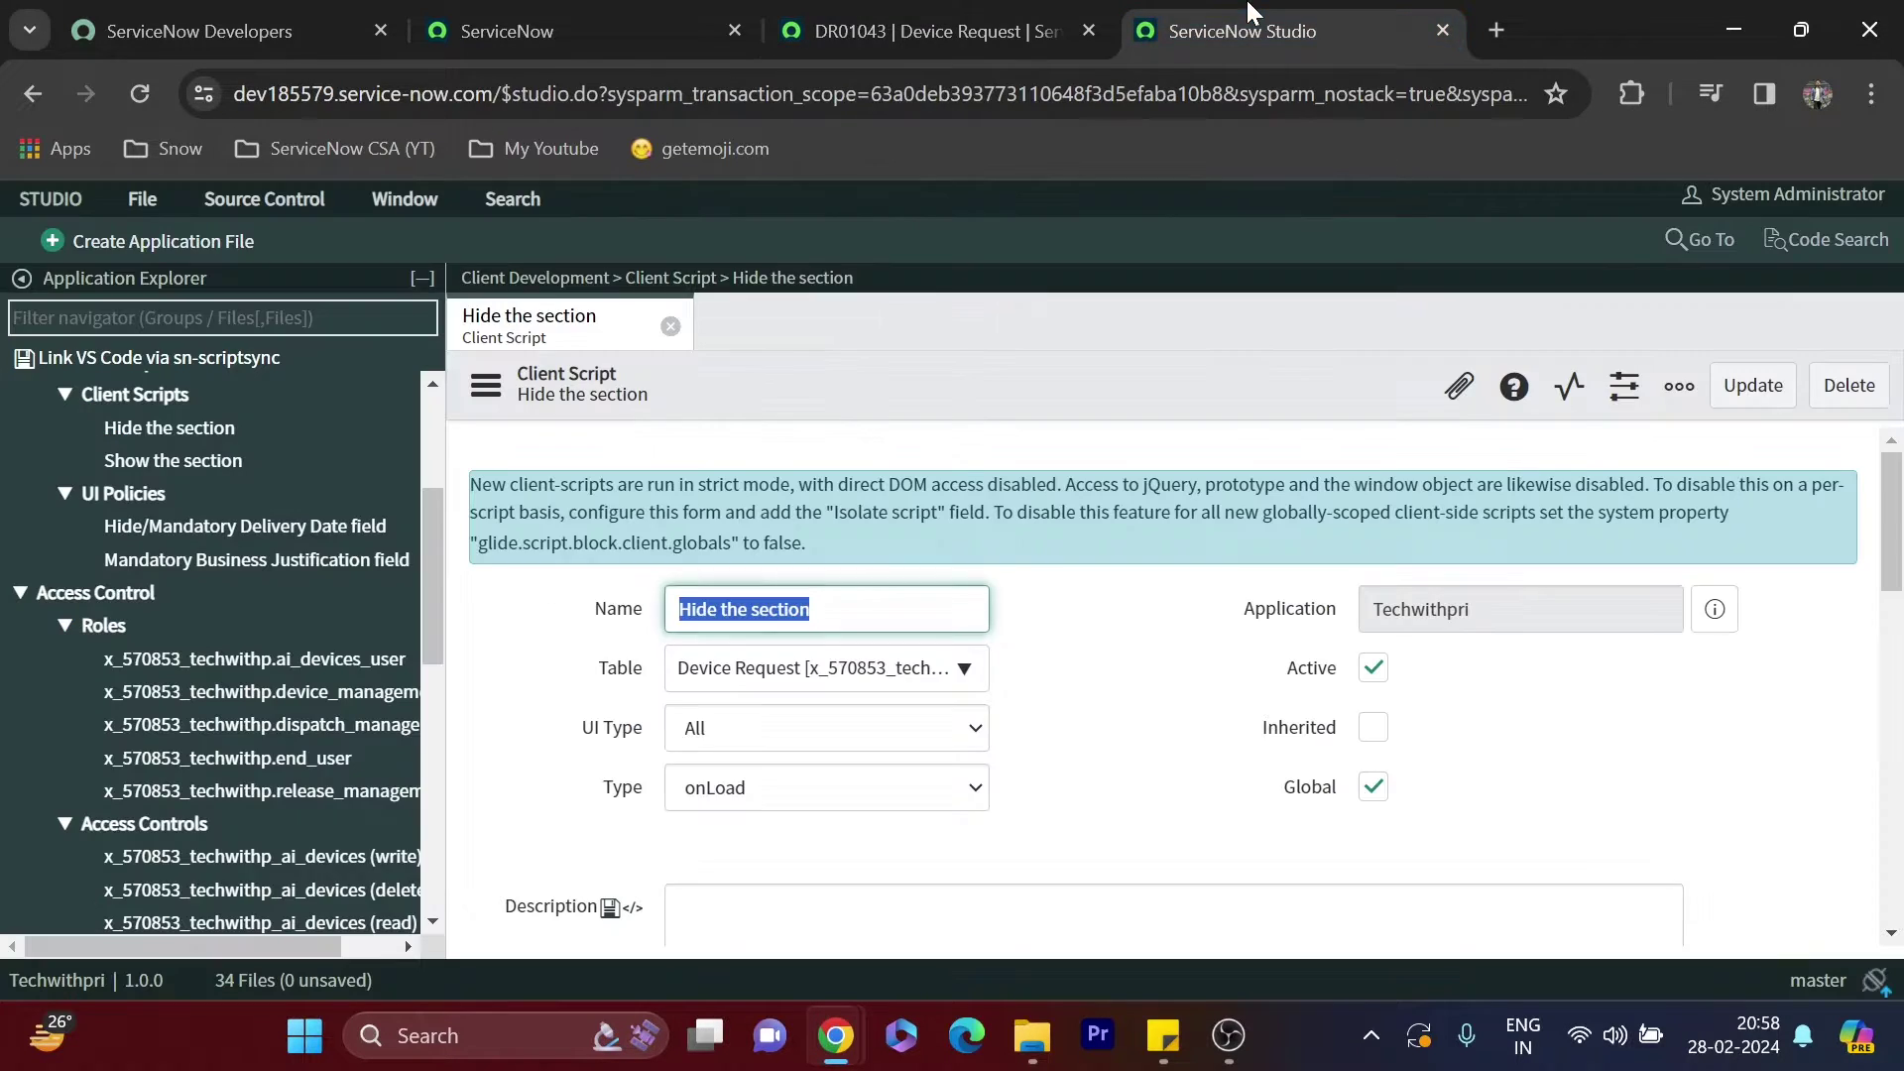
{"action": "scroll", "coordinate": [1170, 684], "scroll_direction": "down", "scroll_amount": 6}
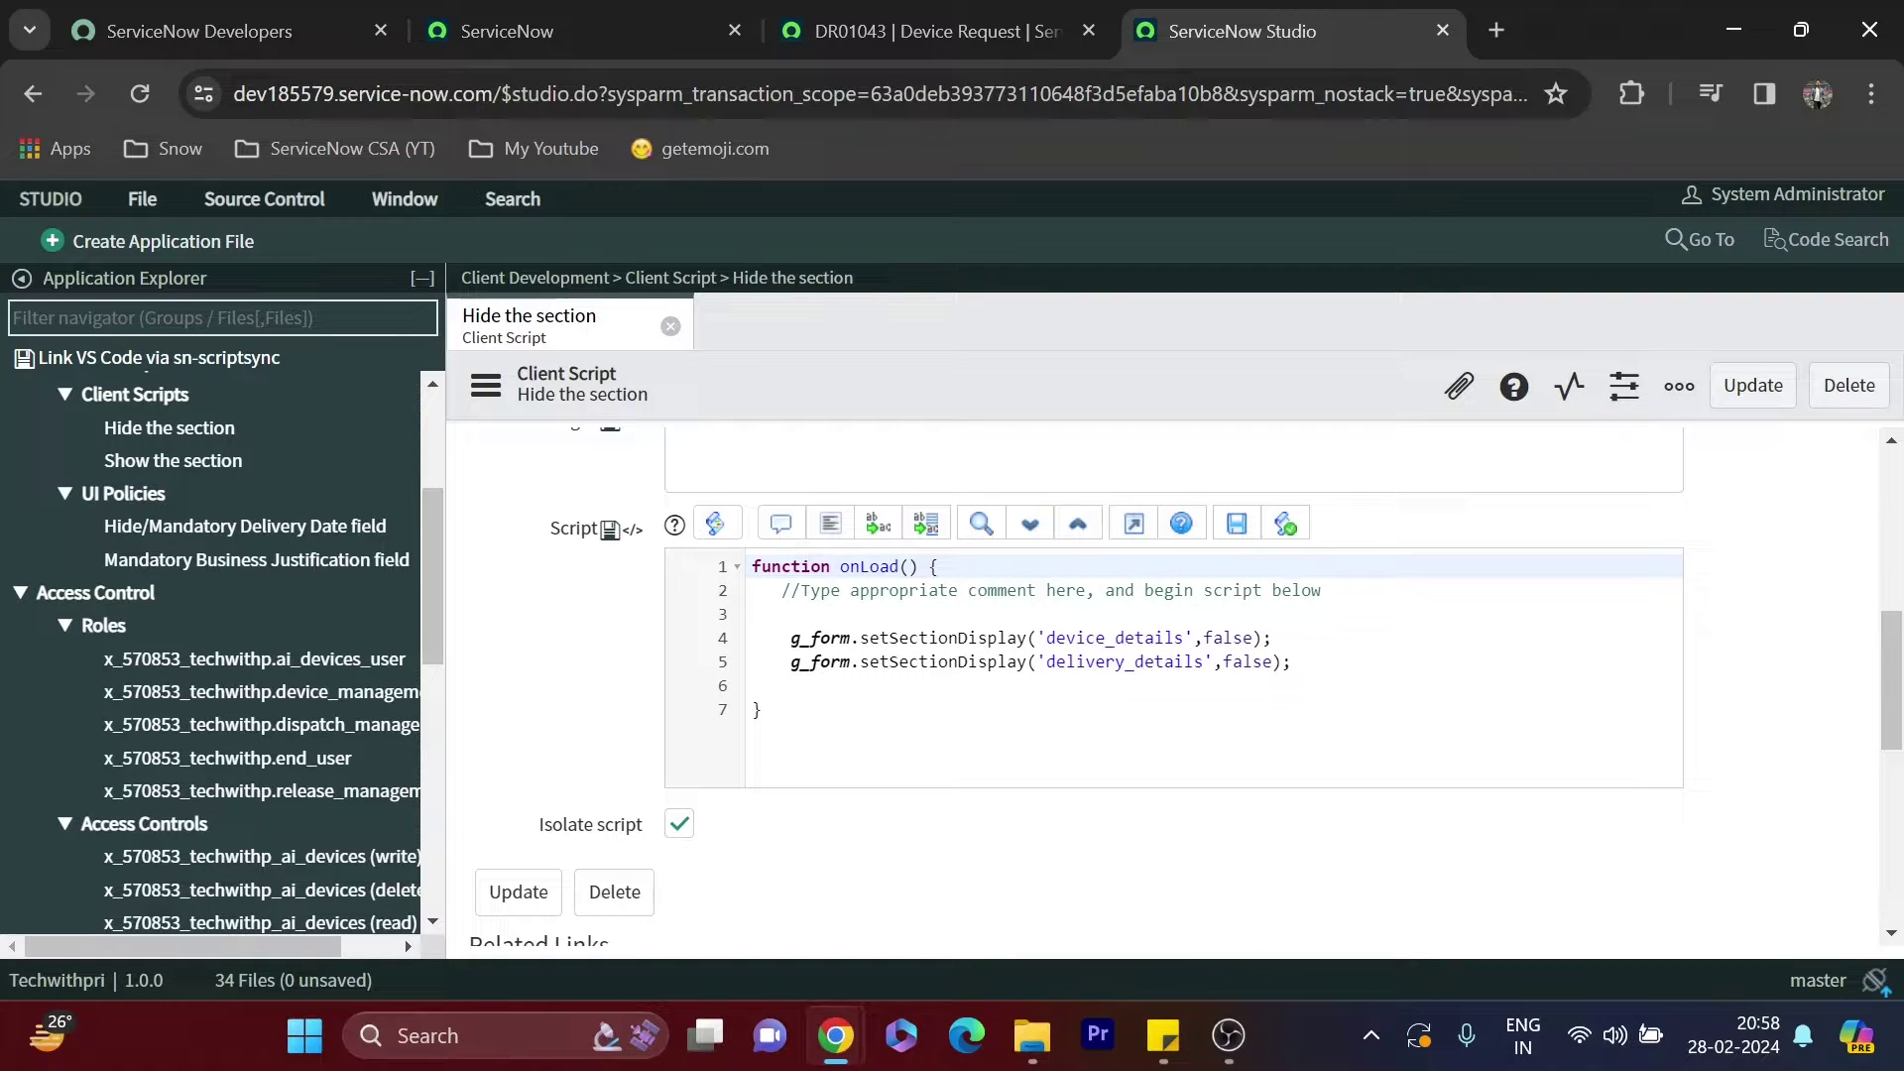
{"action": "scroll", "coordinate": [857, 595], "scroll_direction": "up", "scroll_amount": 6}
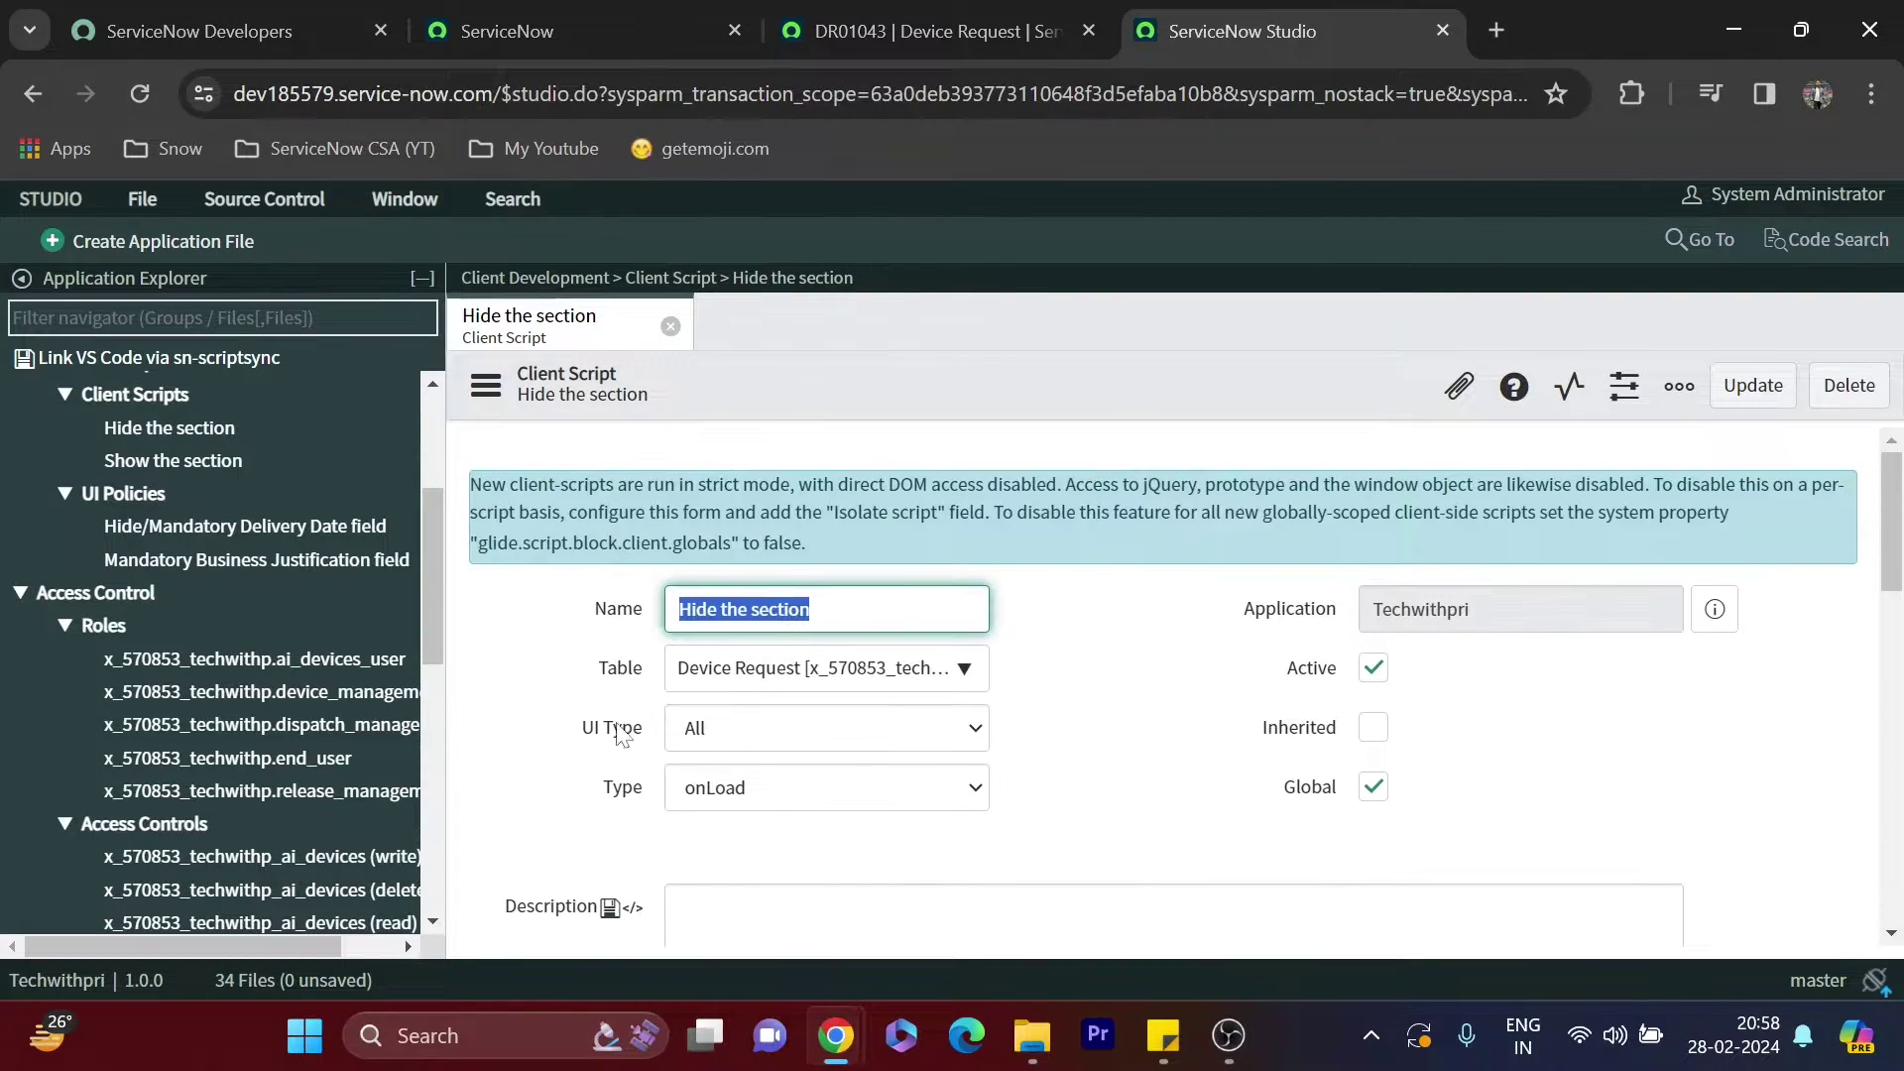
{"action": "scroll", "coordinate": [714, 722], "scroll_direction": "down", "scroll_amount": 1}
{"action": "scroll", "coordinate": [714, 722], "scroll_direction": "down", "scroll_amount": 4}
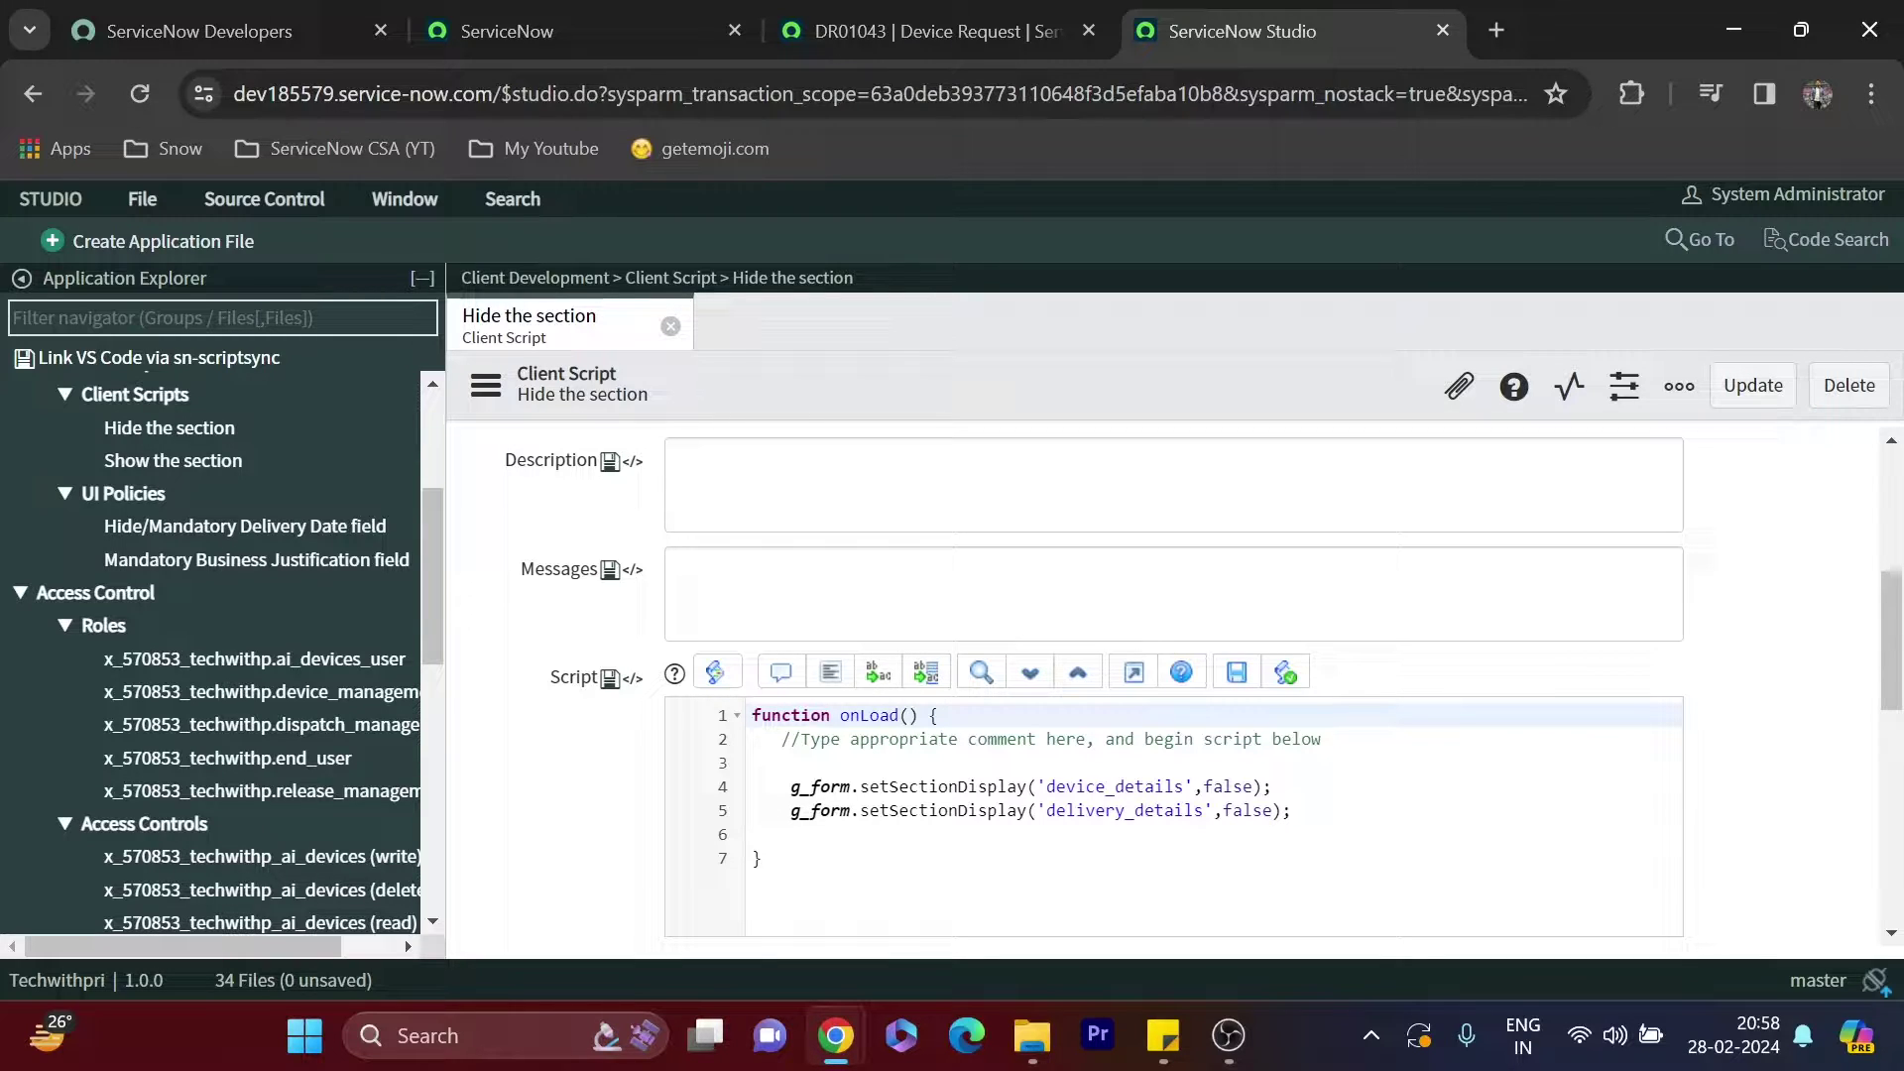
{"action": "left_click", "coordinate": [815, 764]}
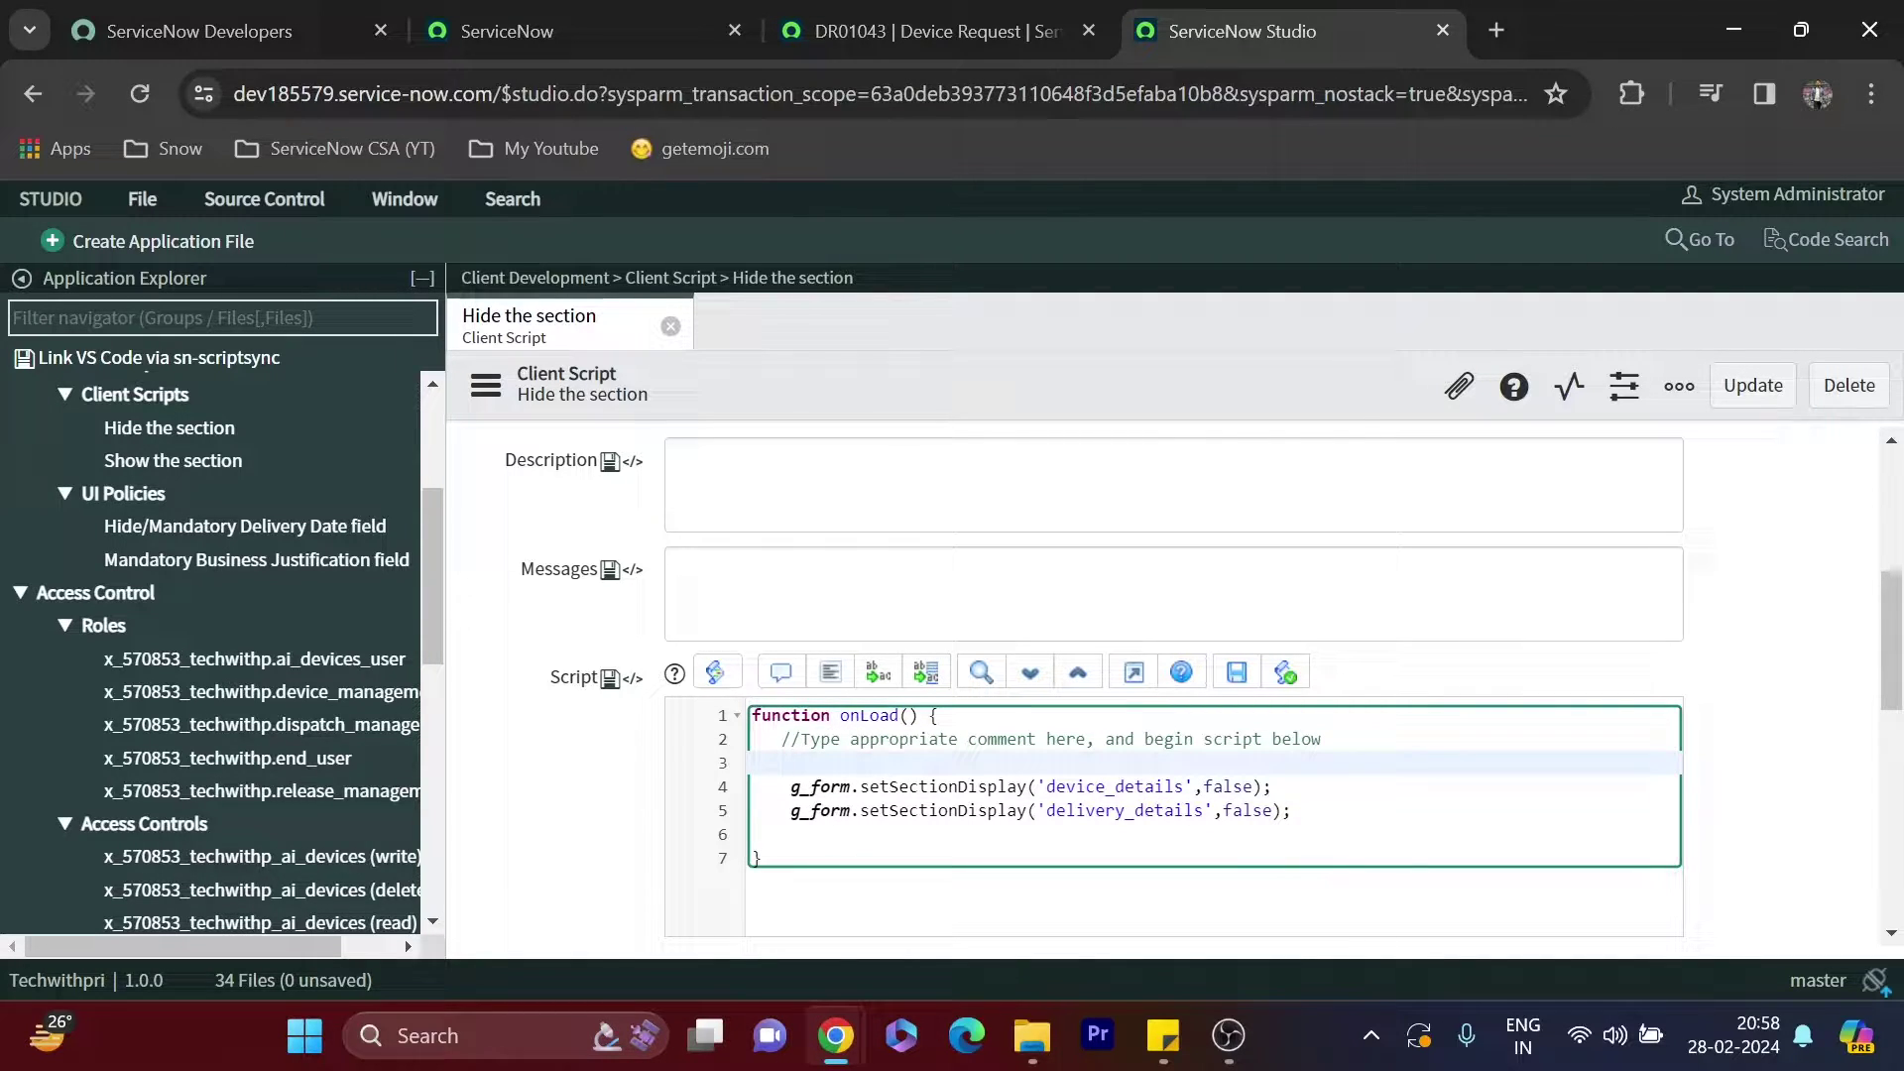
{"action": "type", "text": "if(g_form.g"}
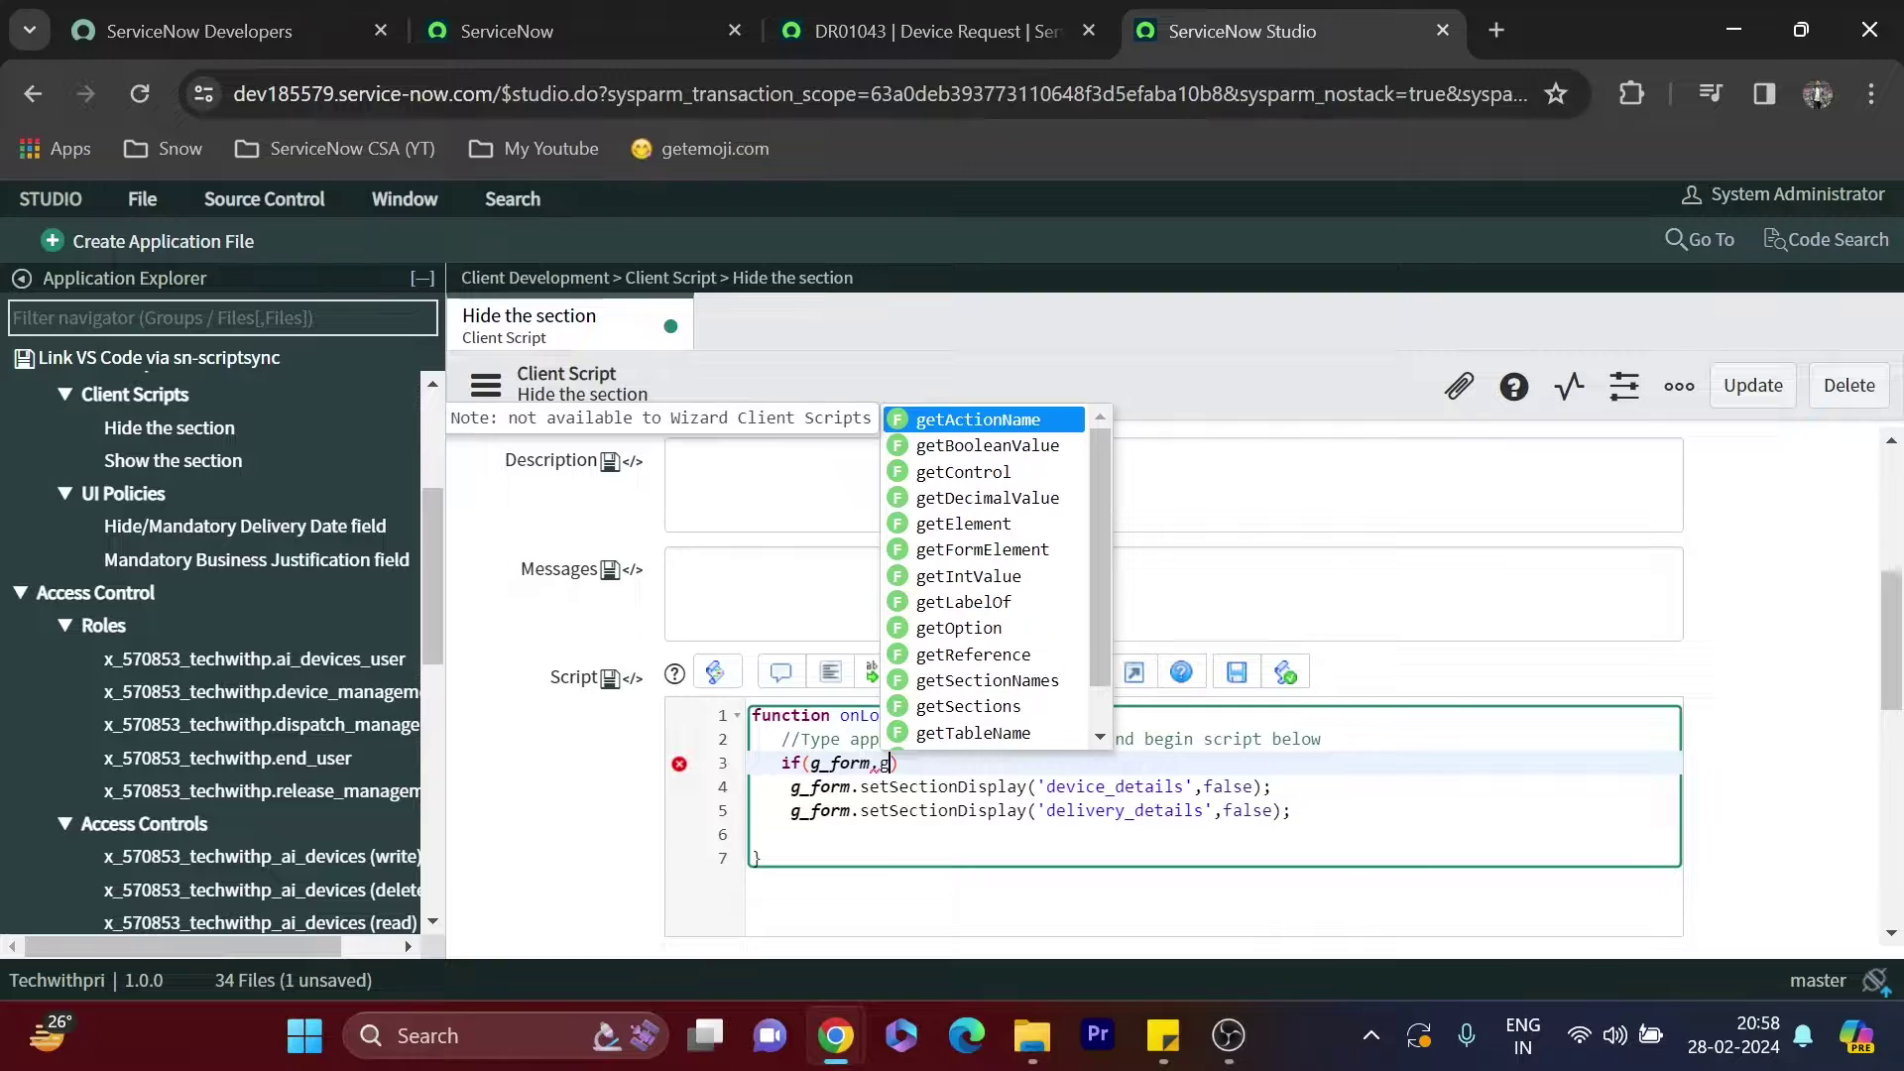
{"action": "type", "text": "etva"}
{"action": "key", "text": "Return"}
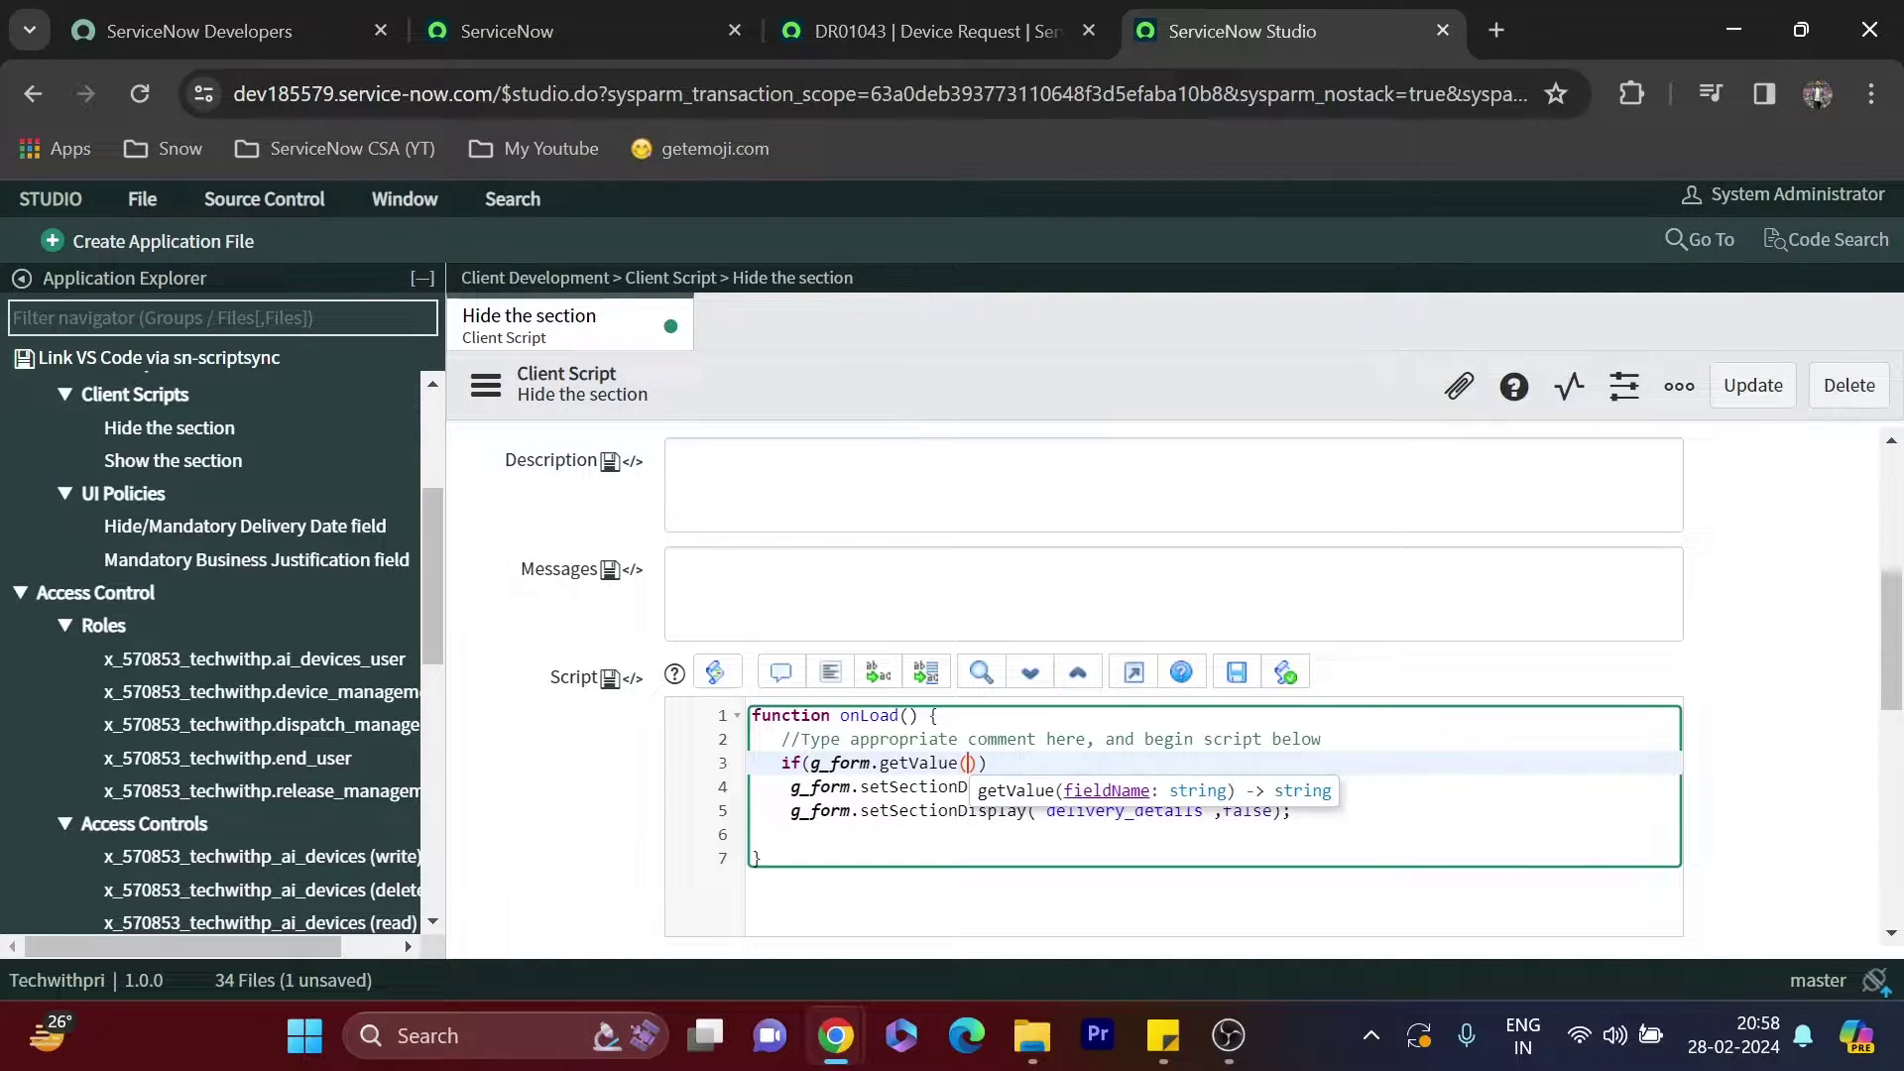
{"action": "type", "text": "'"}
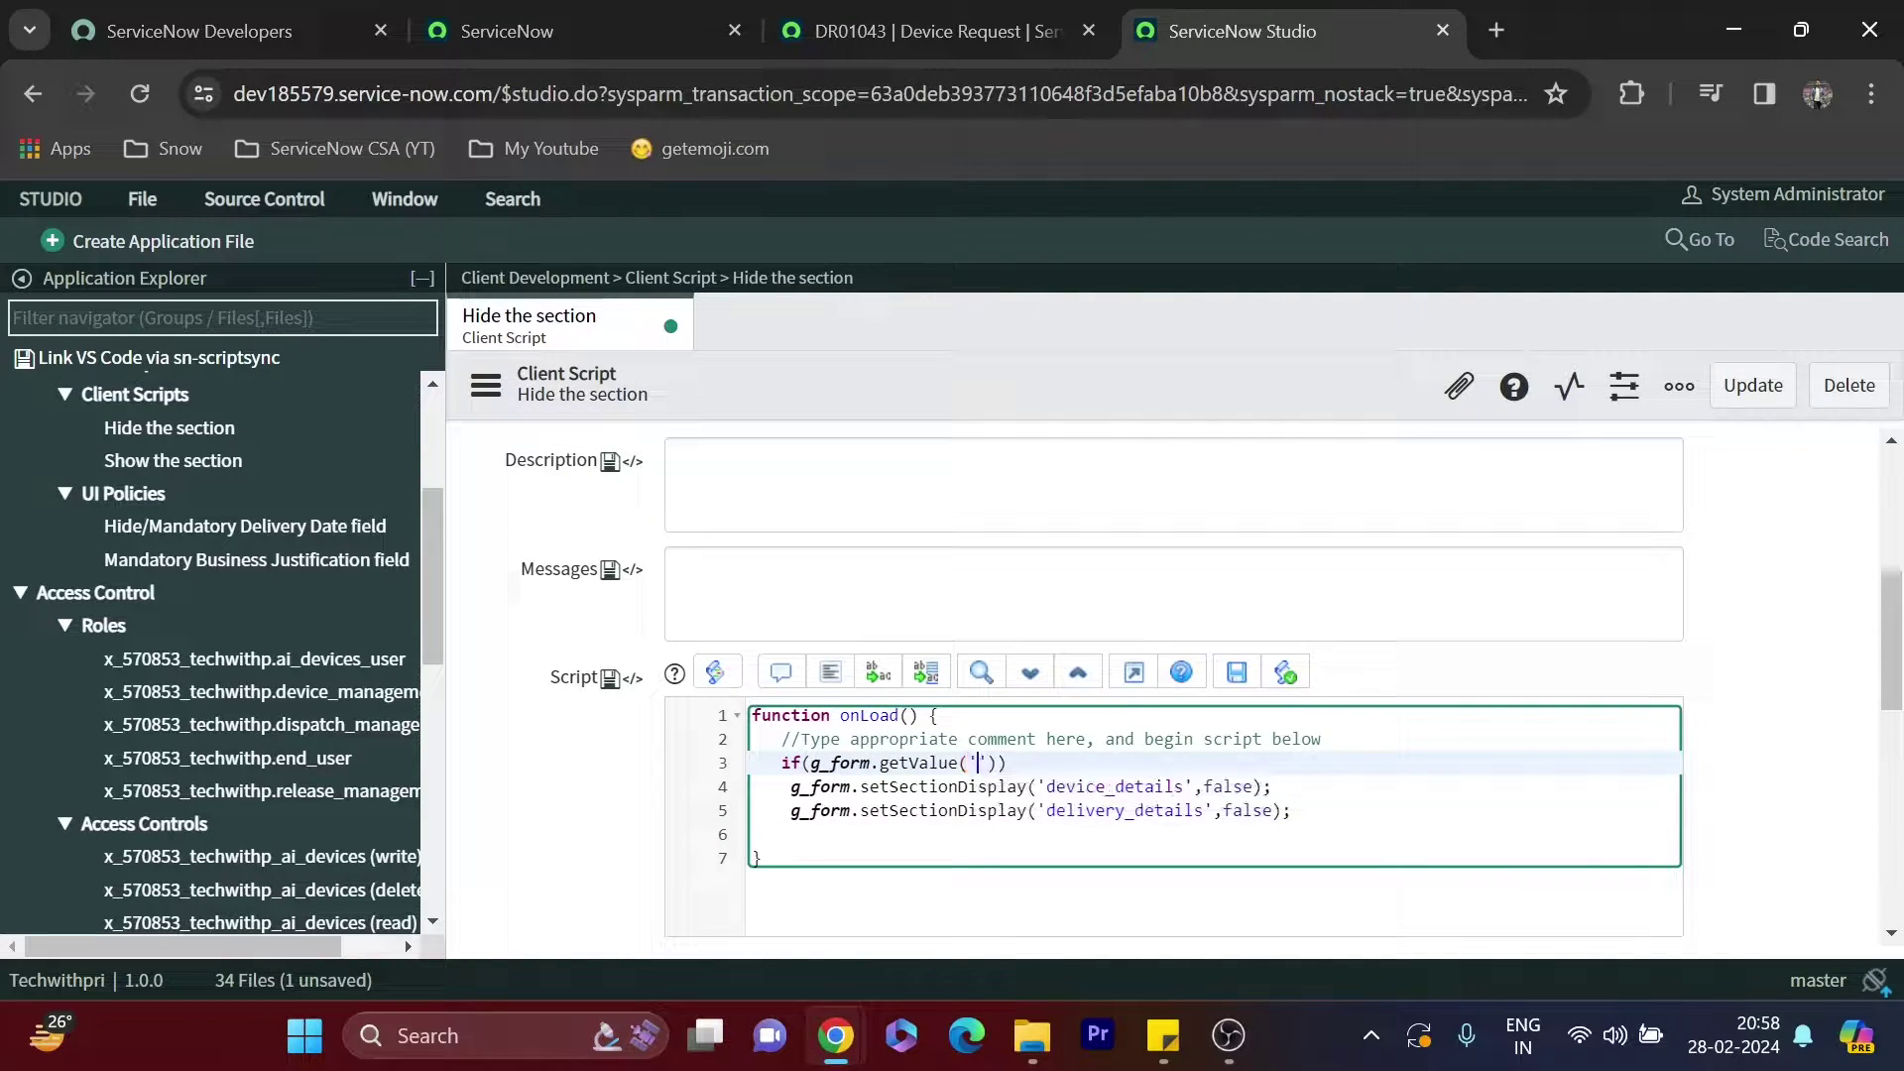
Show the technical field names on the saved device request to look up the Device Name field, and return to the client script
{"action": "left_click", "coordinate": [1001, 20]}
{"action": "left_click", "coordinate": [1304, 14]}
{"action": "left_click", "coordinate": [1014, 14]}
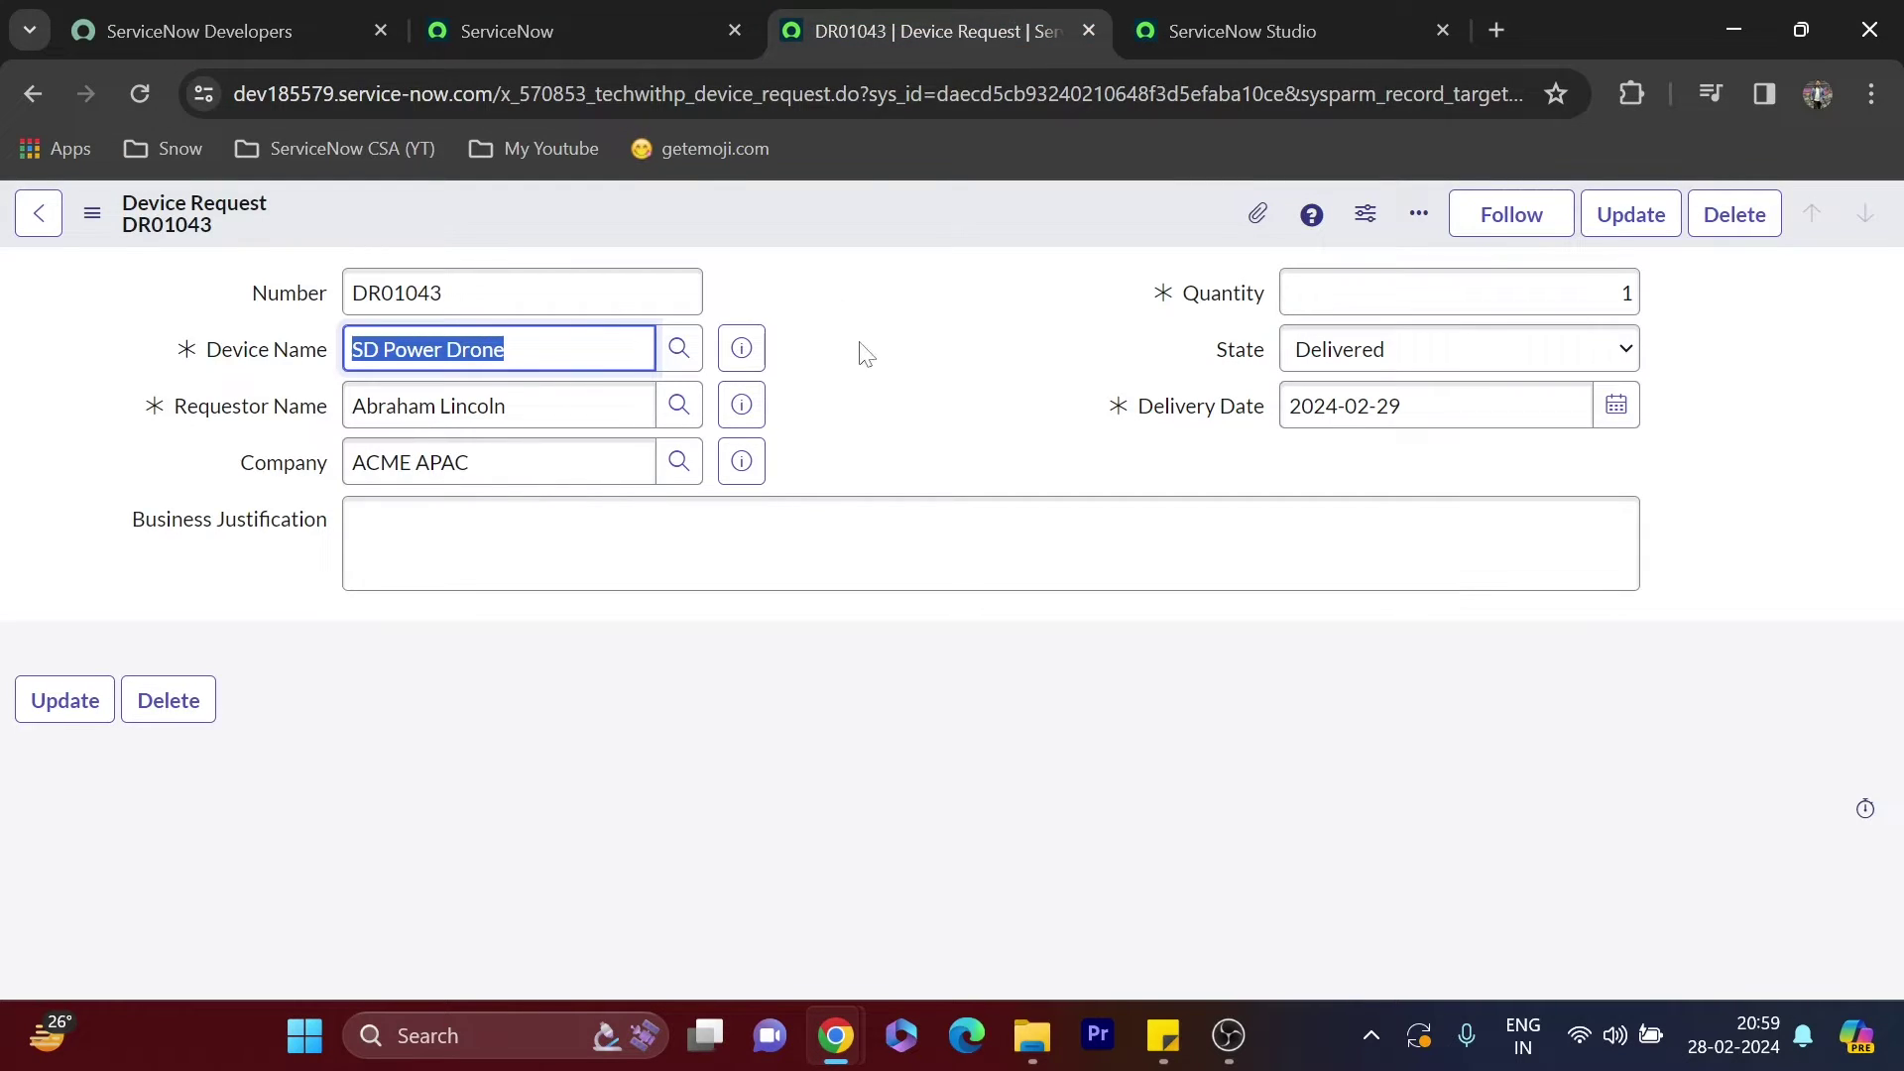
{"action": "double_click", "coordinate": [947, 384]}
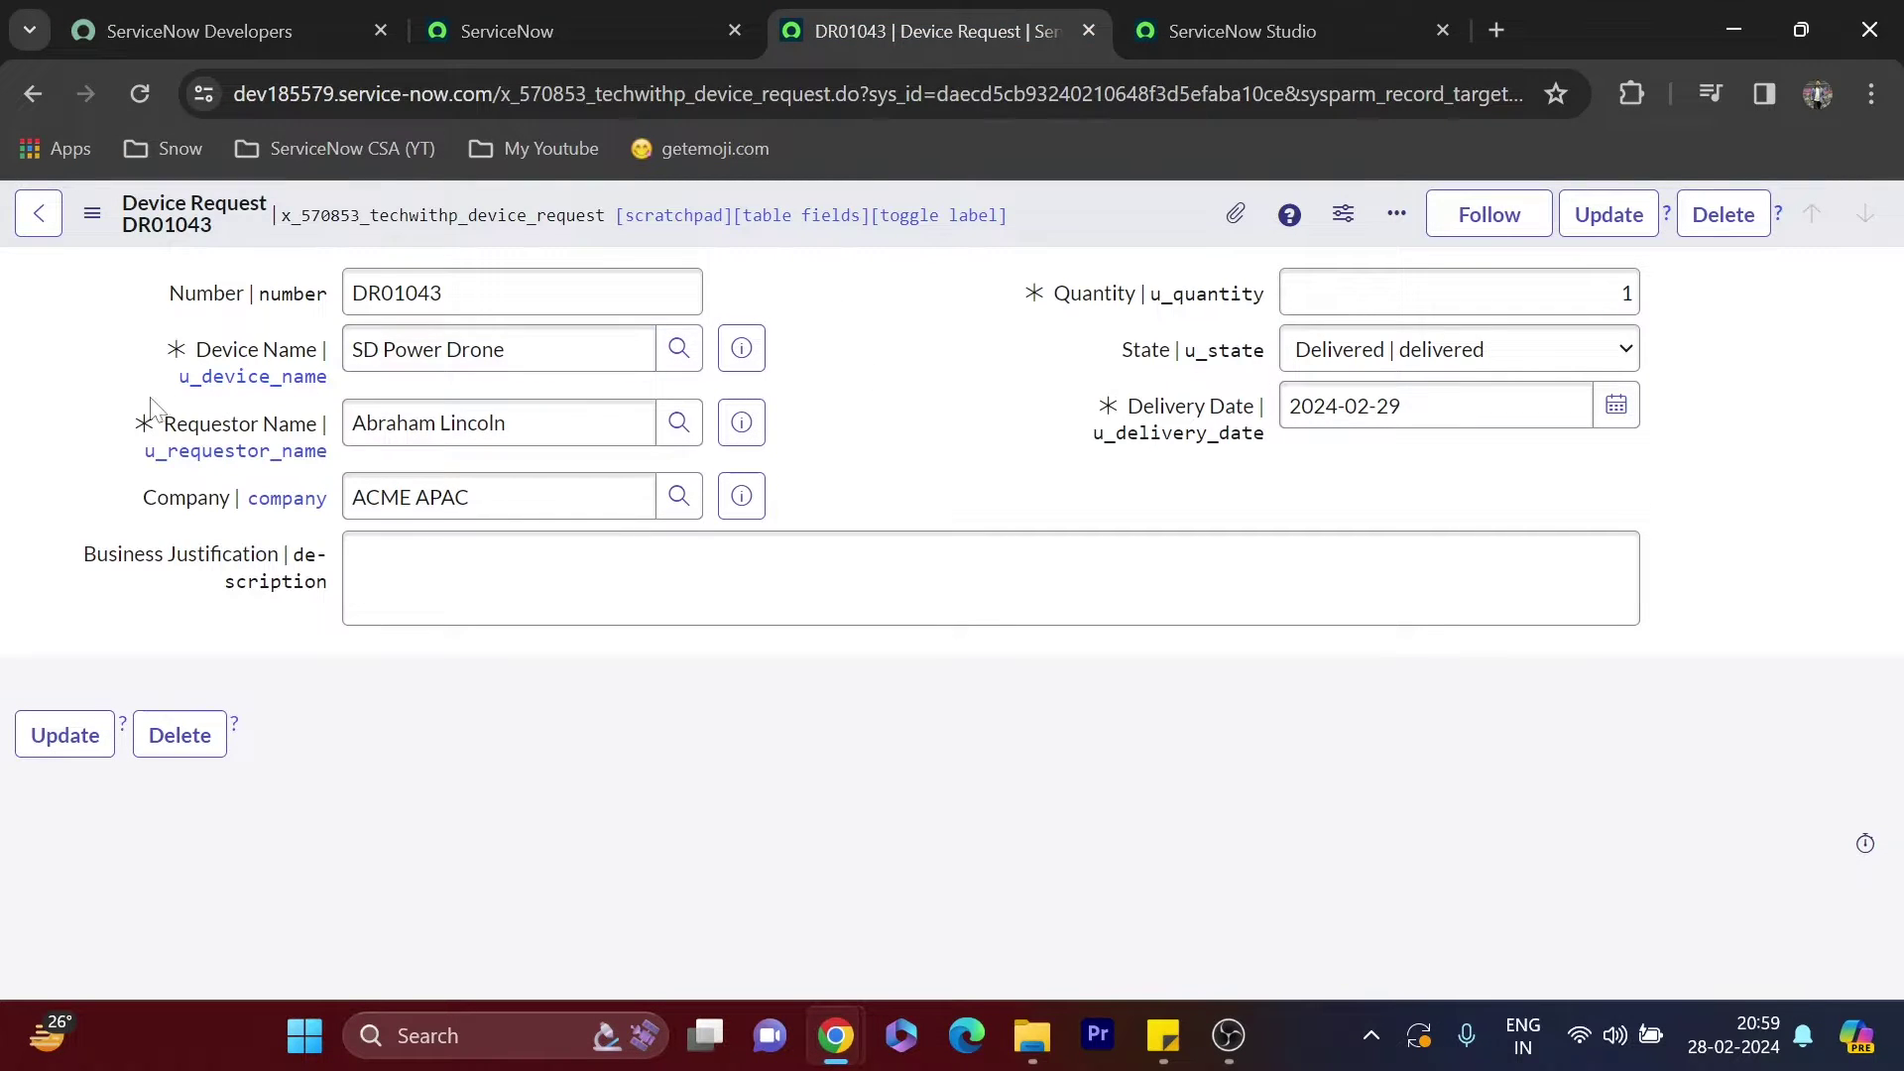
{"action": "left_click", "coordinate": [1249, 20]}
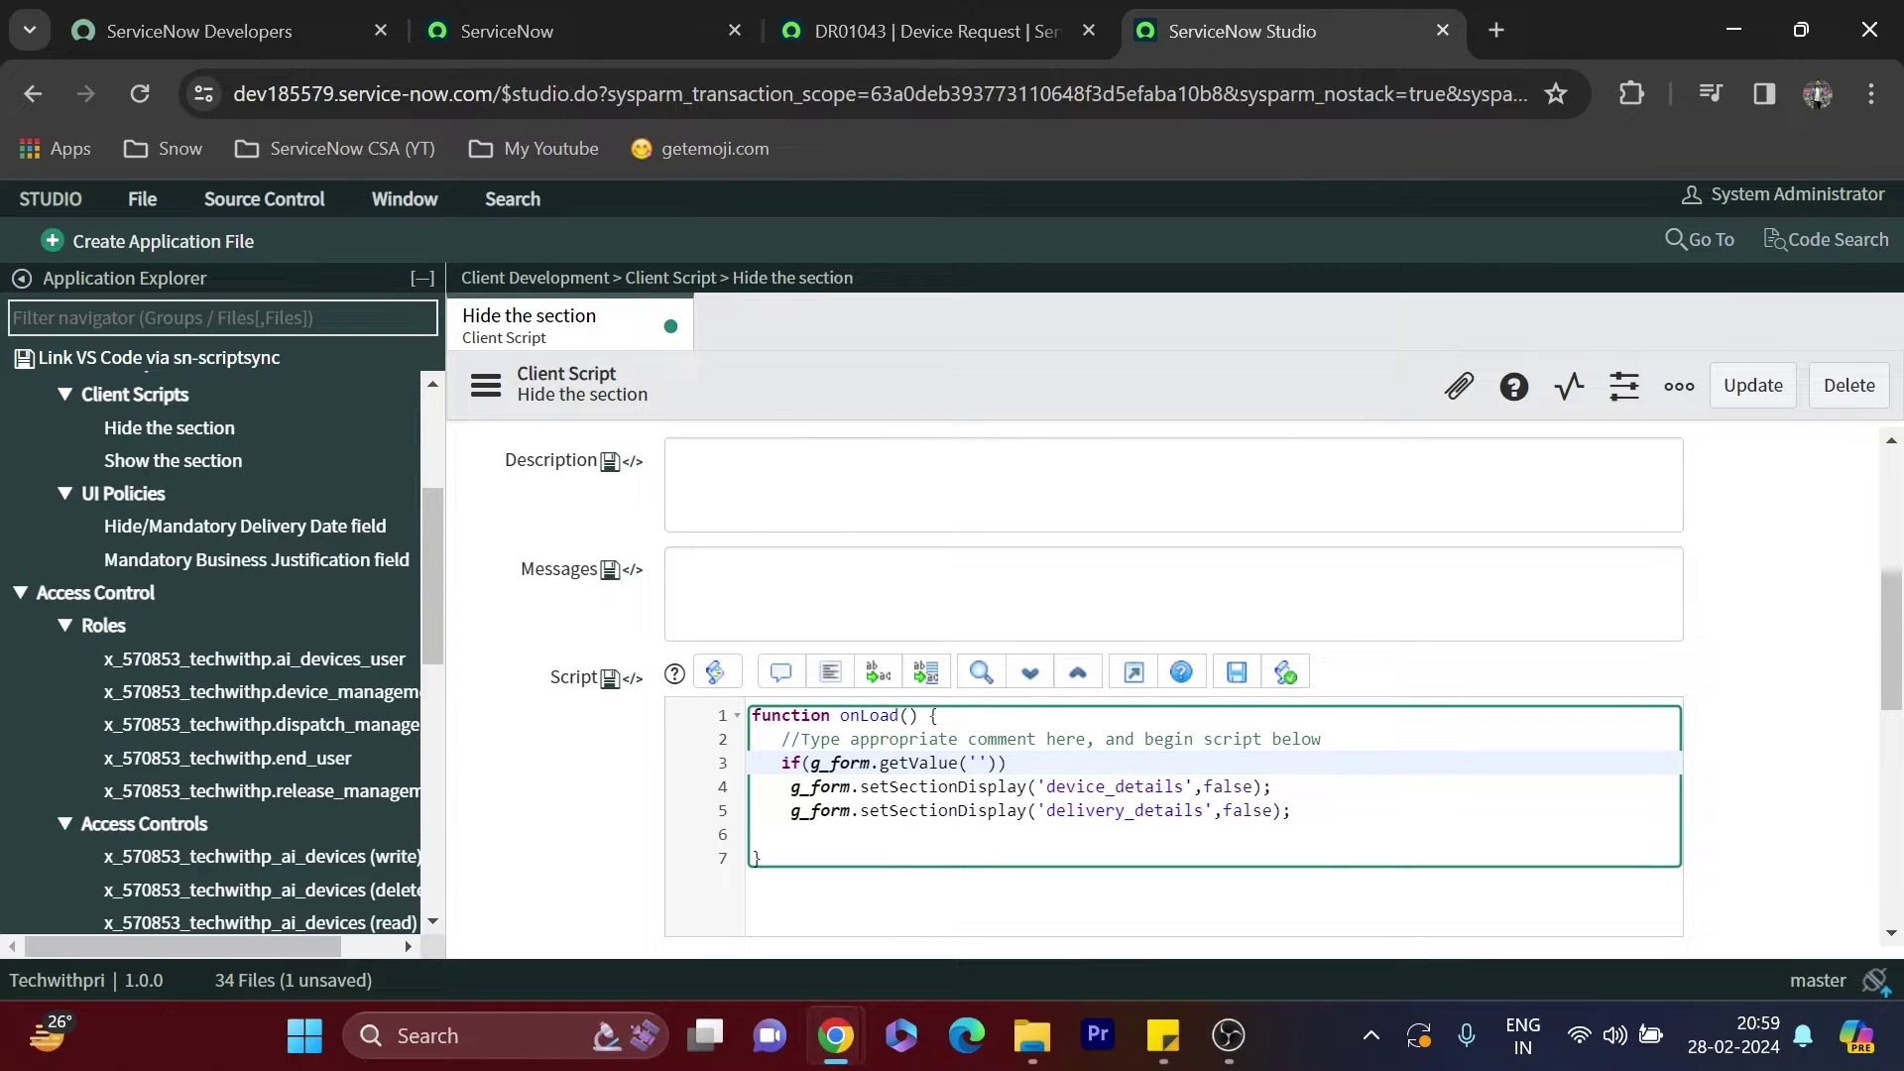
Complete the condition as g_form.getValue('u_device_name')=='', enclose both setSectionDisplay calls in its braces, and update the client script
{"action": "type", "text": "u_device_name"}
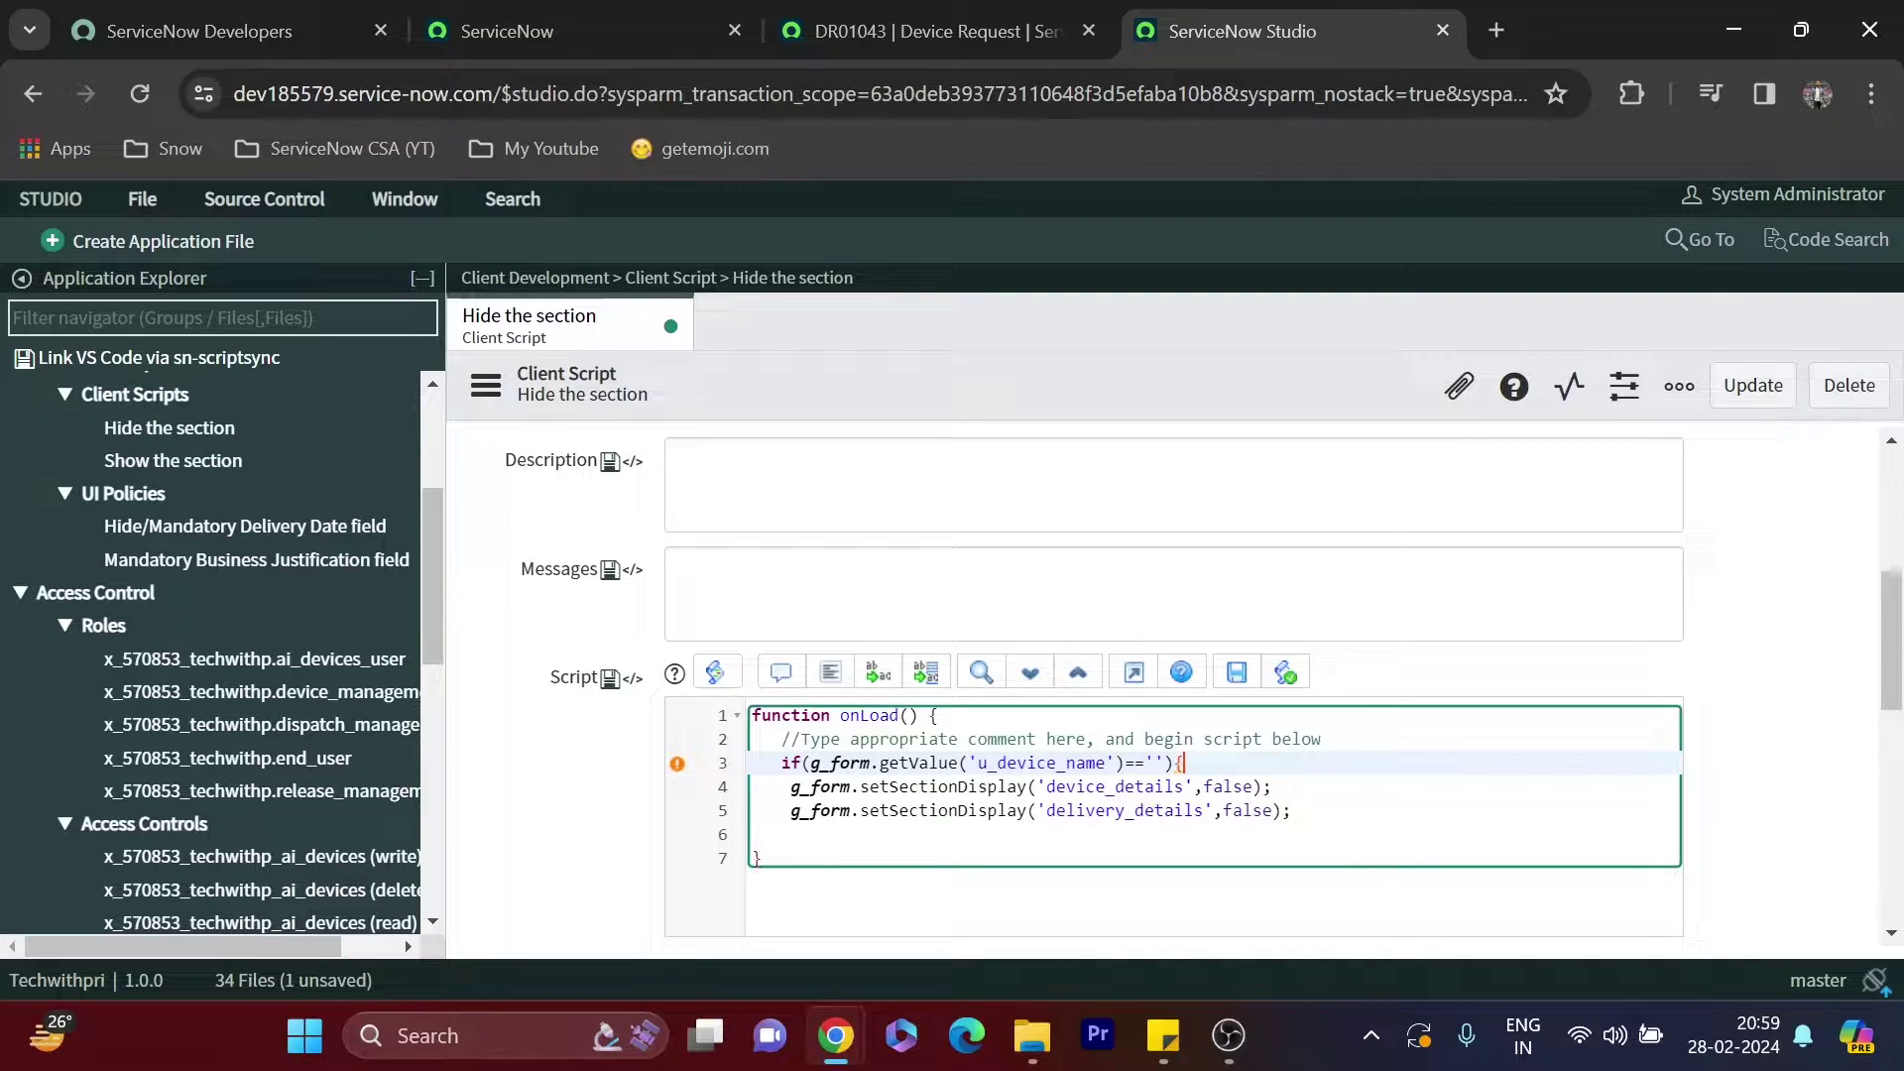
{"action": "left_click", "coordinate": [754, 835]}
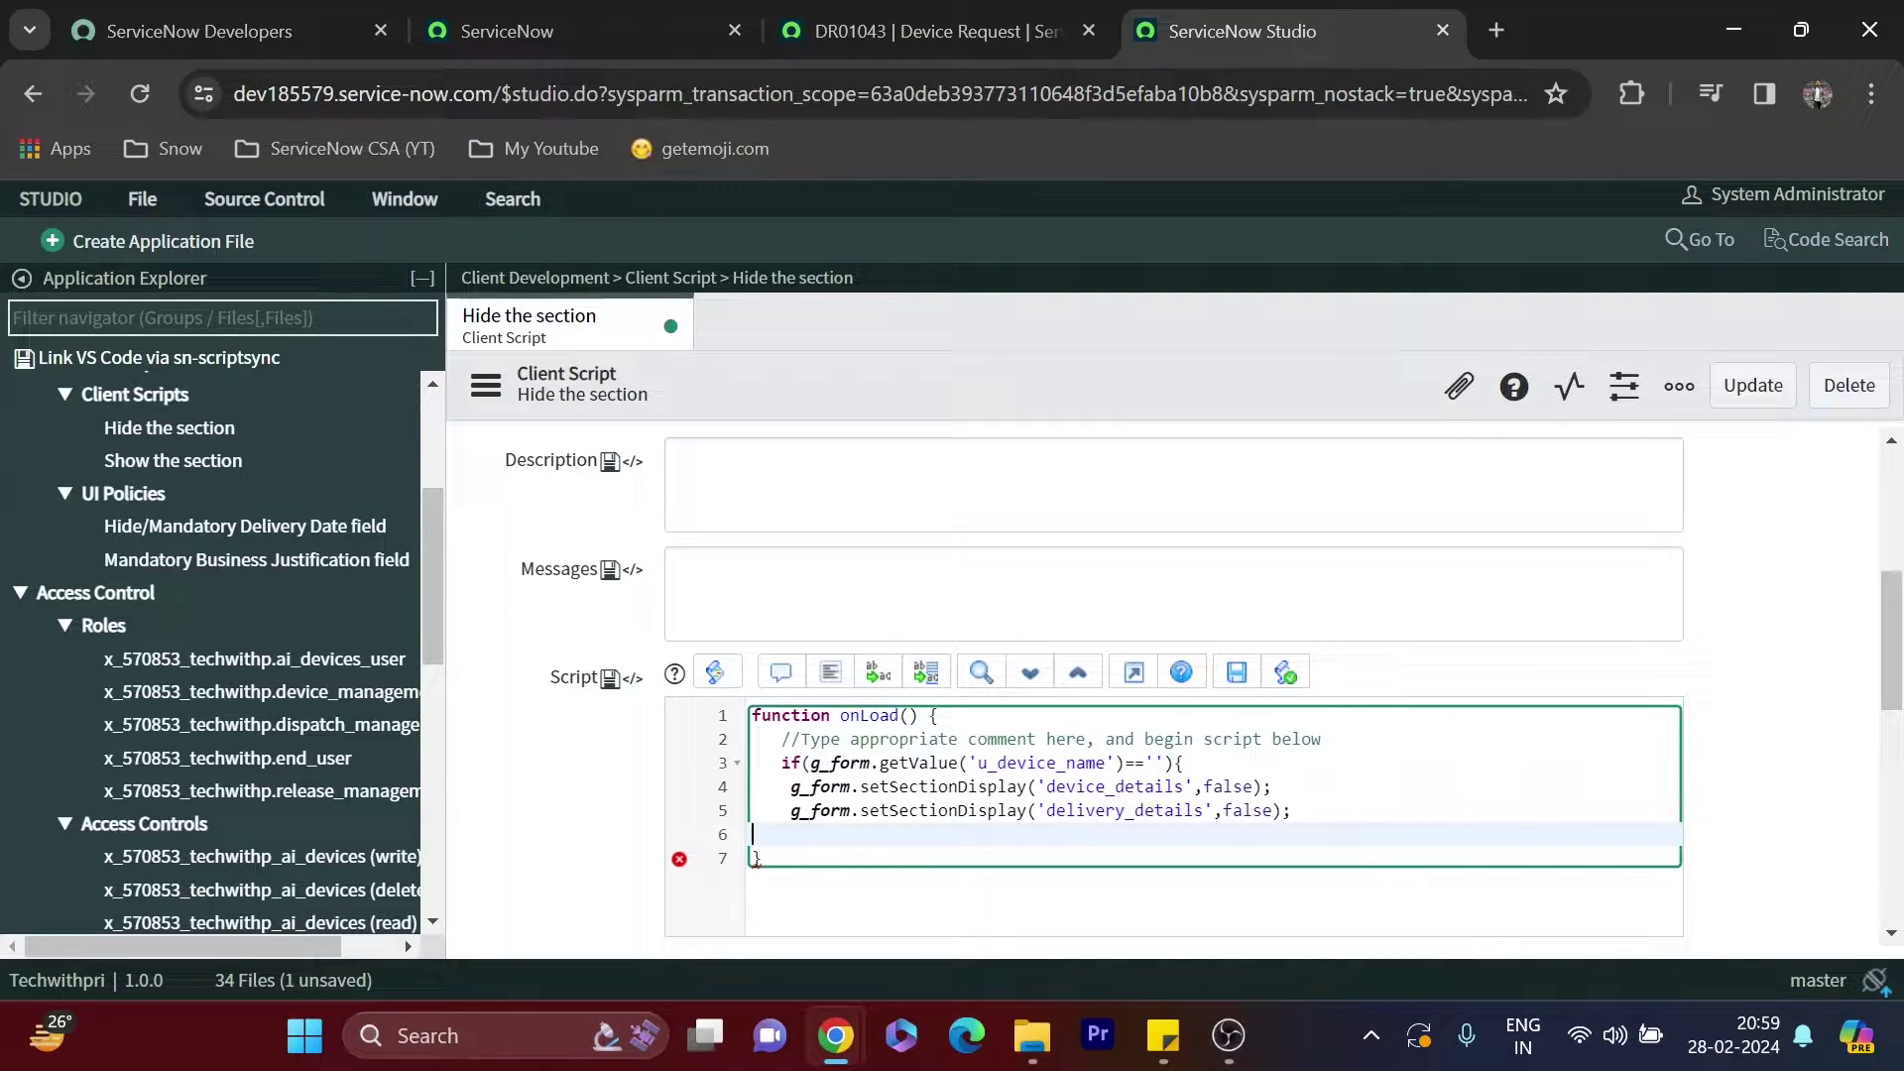
{"action": "left_click", "coordinate": [922, 31]}
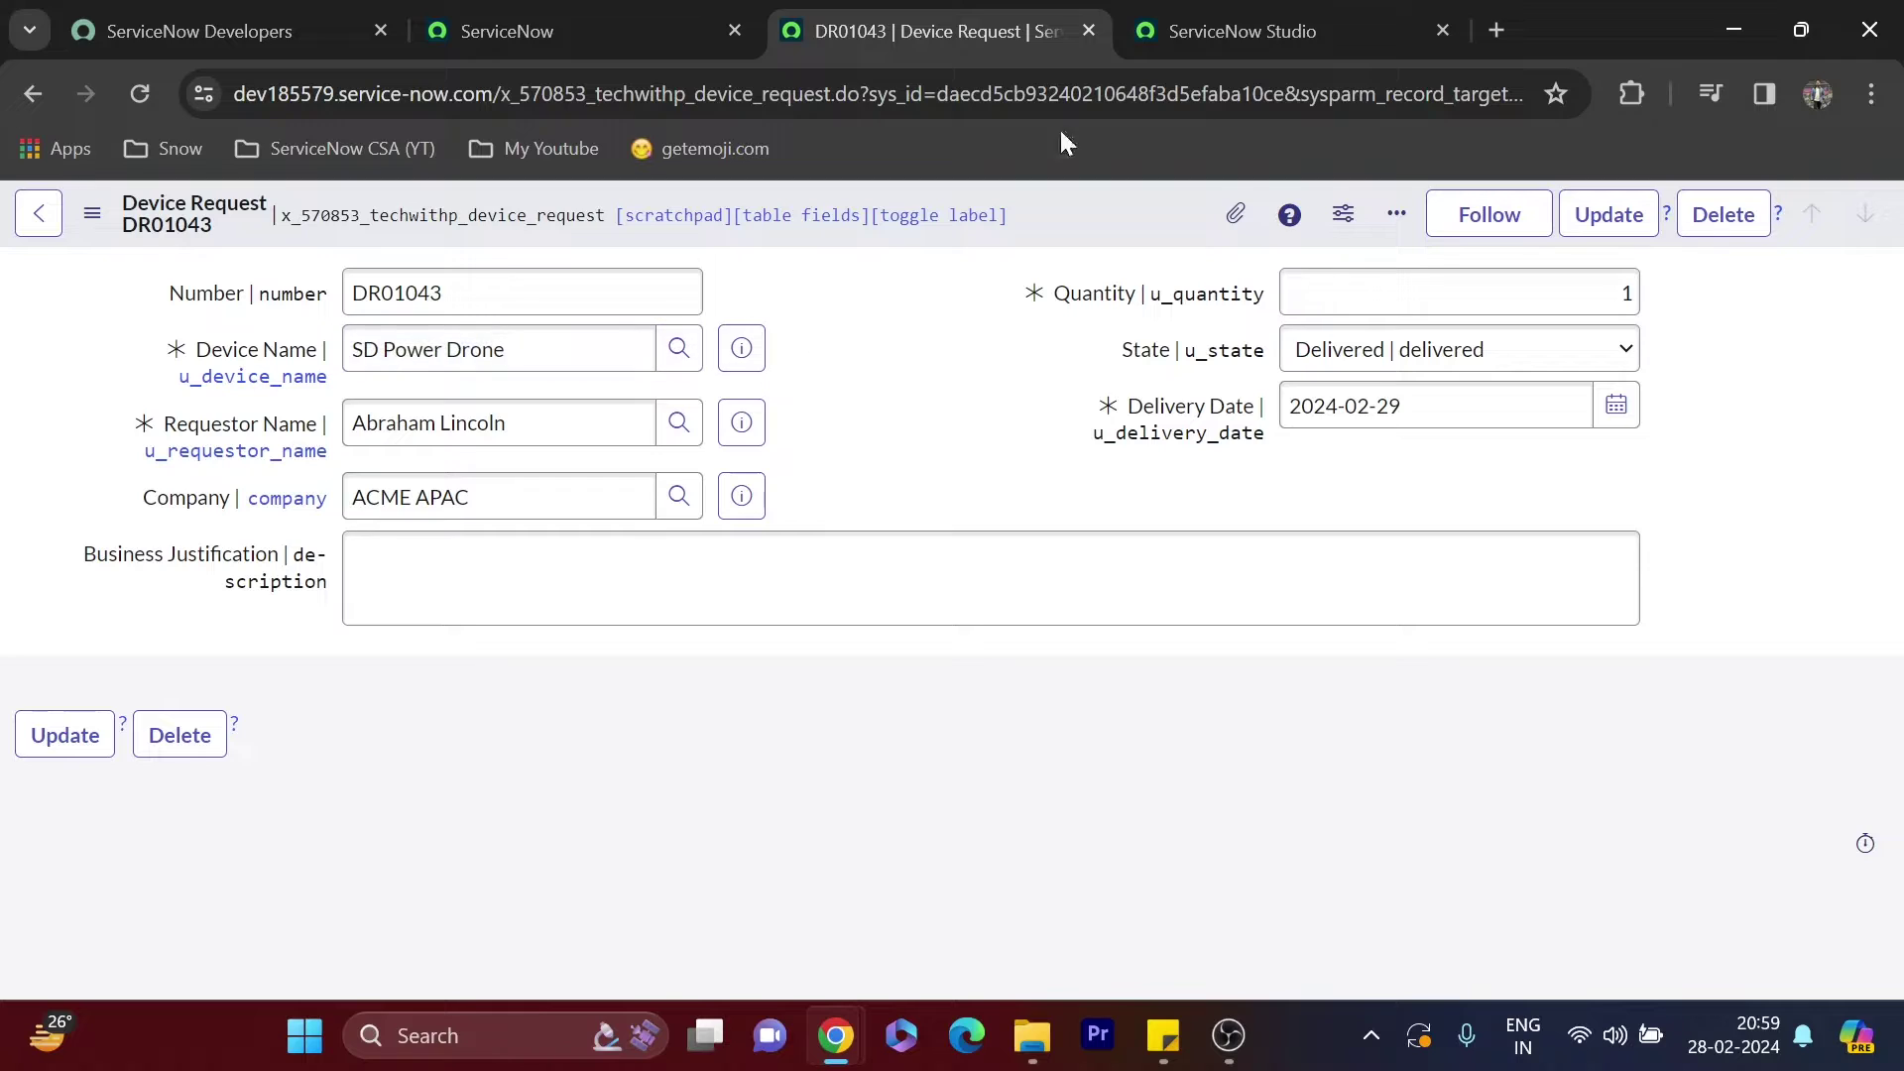
{"action": "left_click", "coordinate": [1334, 14]}
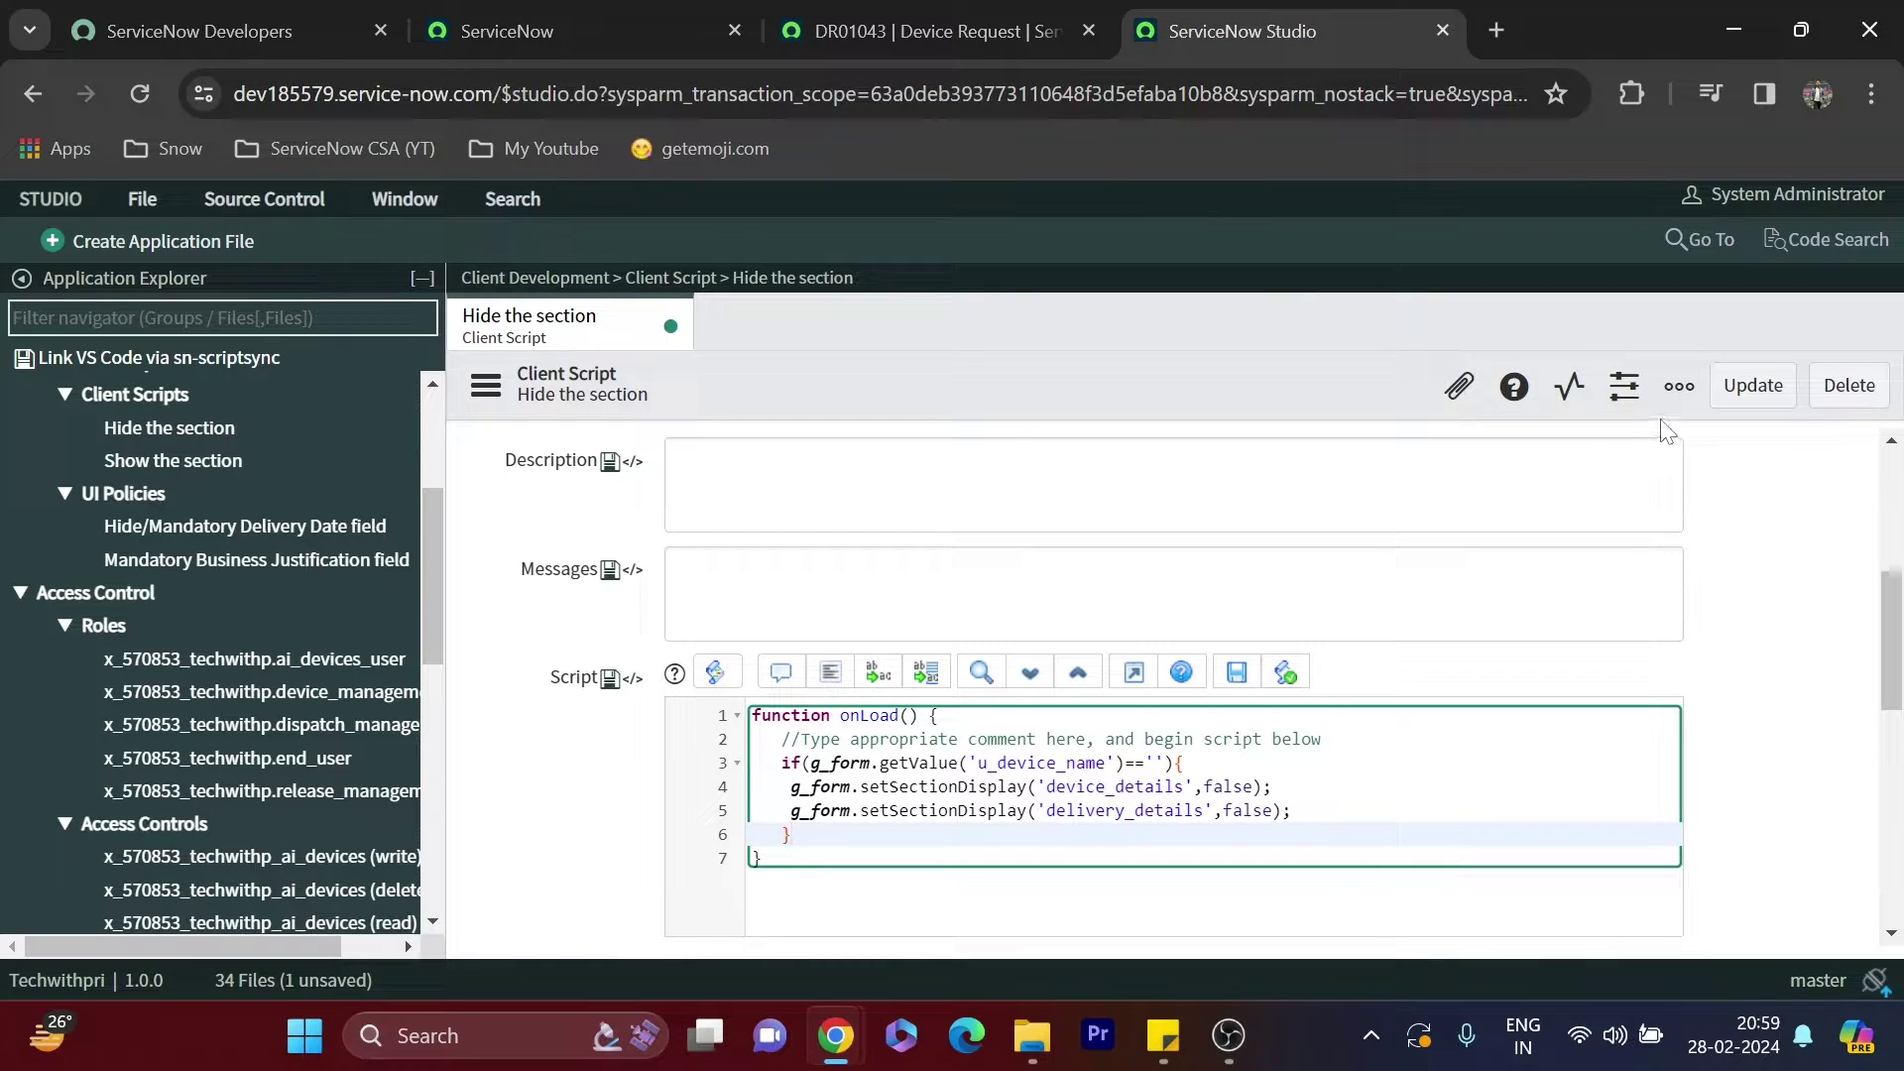
{"action": "left_click", "coordinate": [1721, 405]}
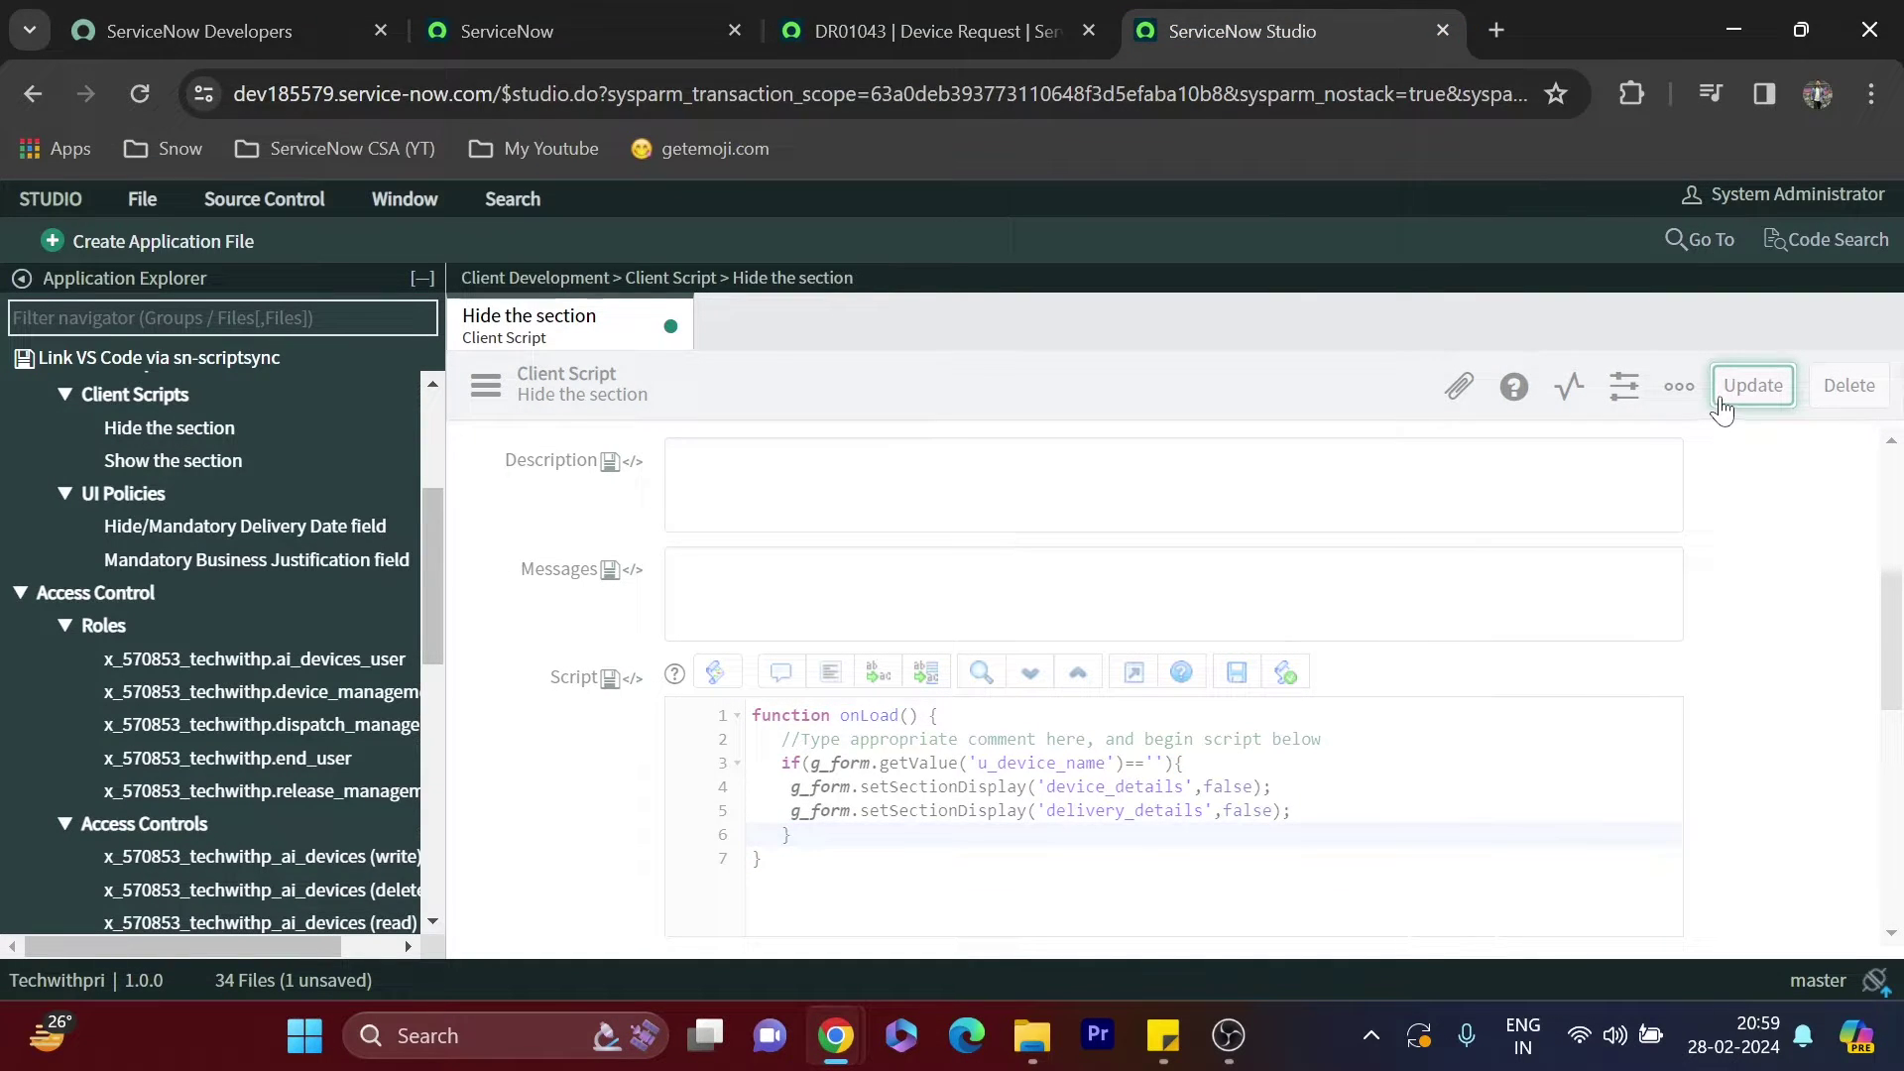
Reload the saved device request and check its Device Details and Delivery Details sections
{"action": "left_click", "coordinate": [898, 25]}
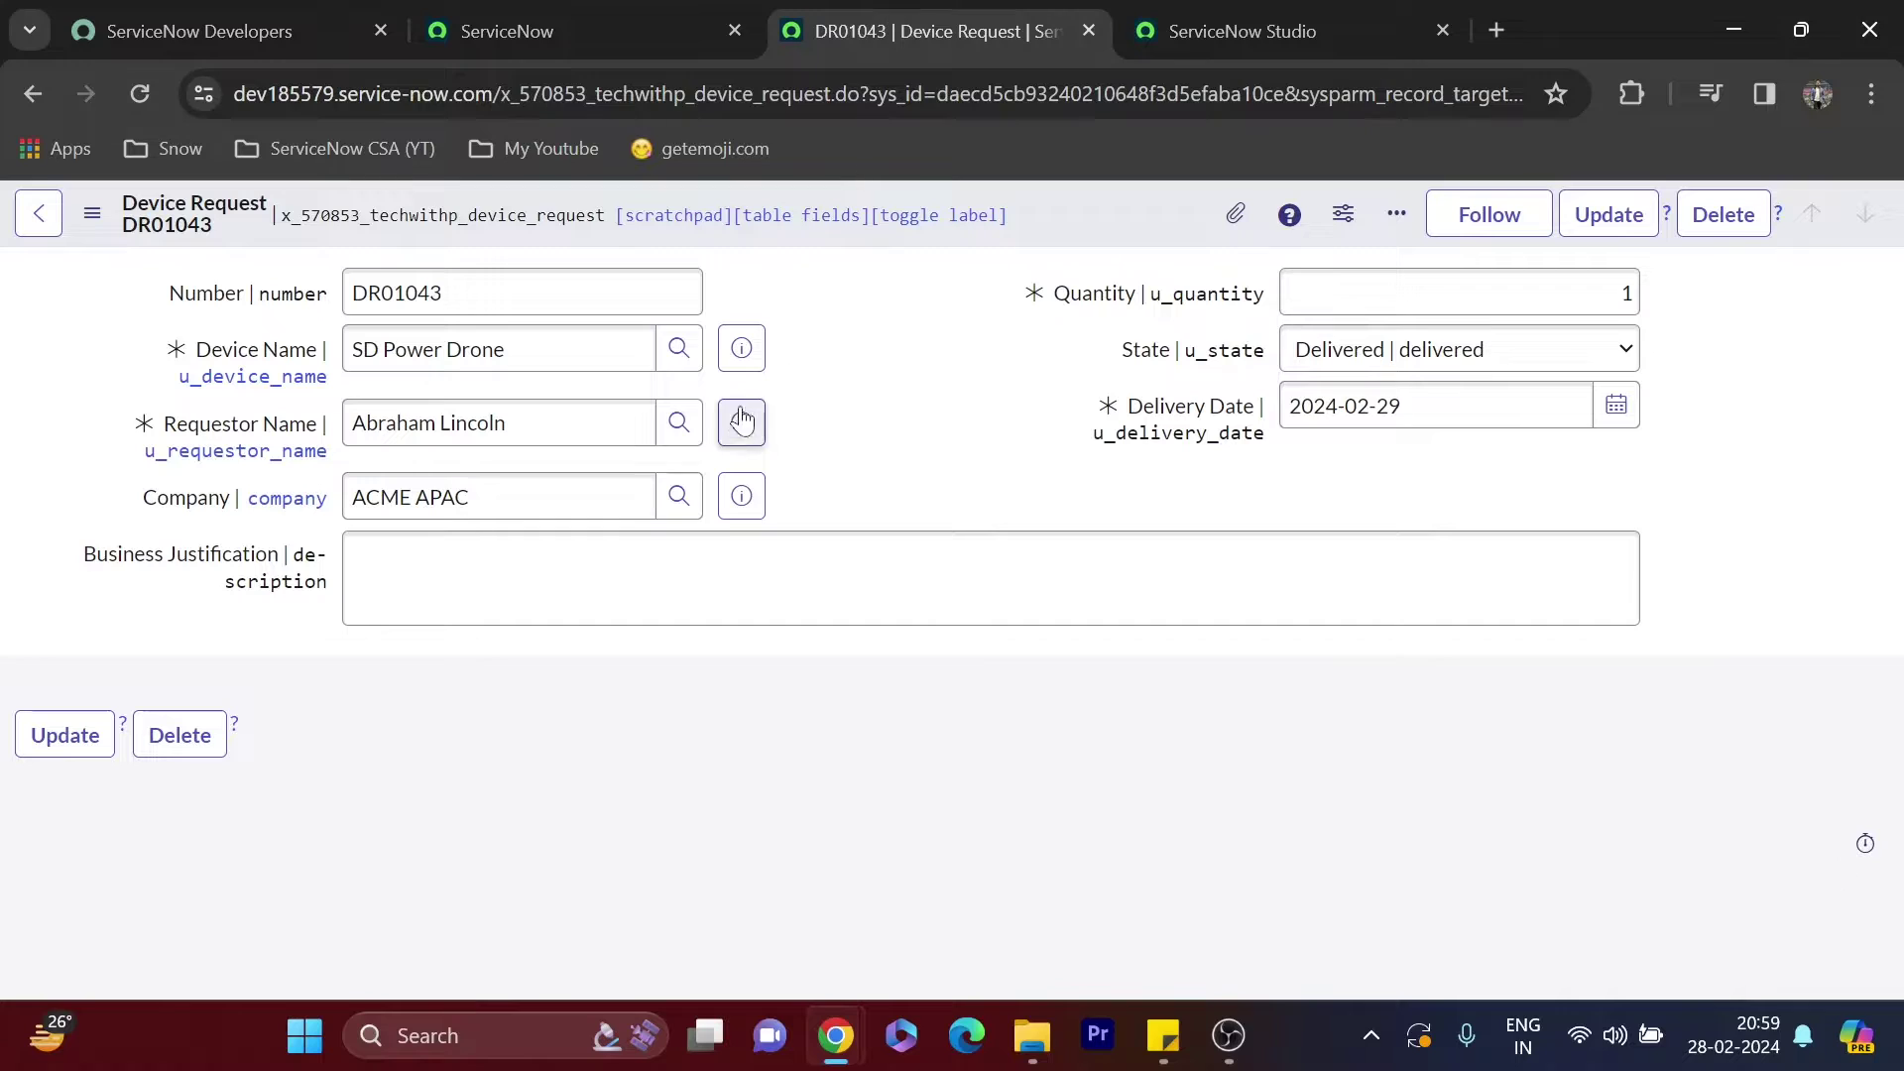
{"action": "left_click", "coordinate": [155, 93]}
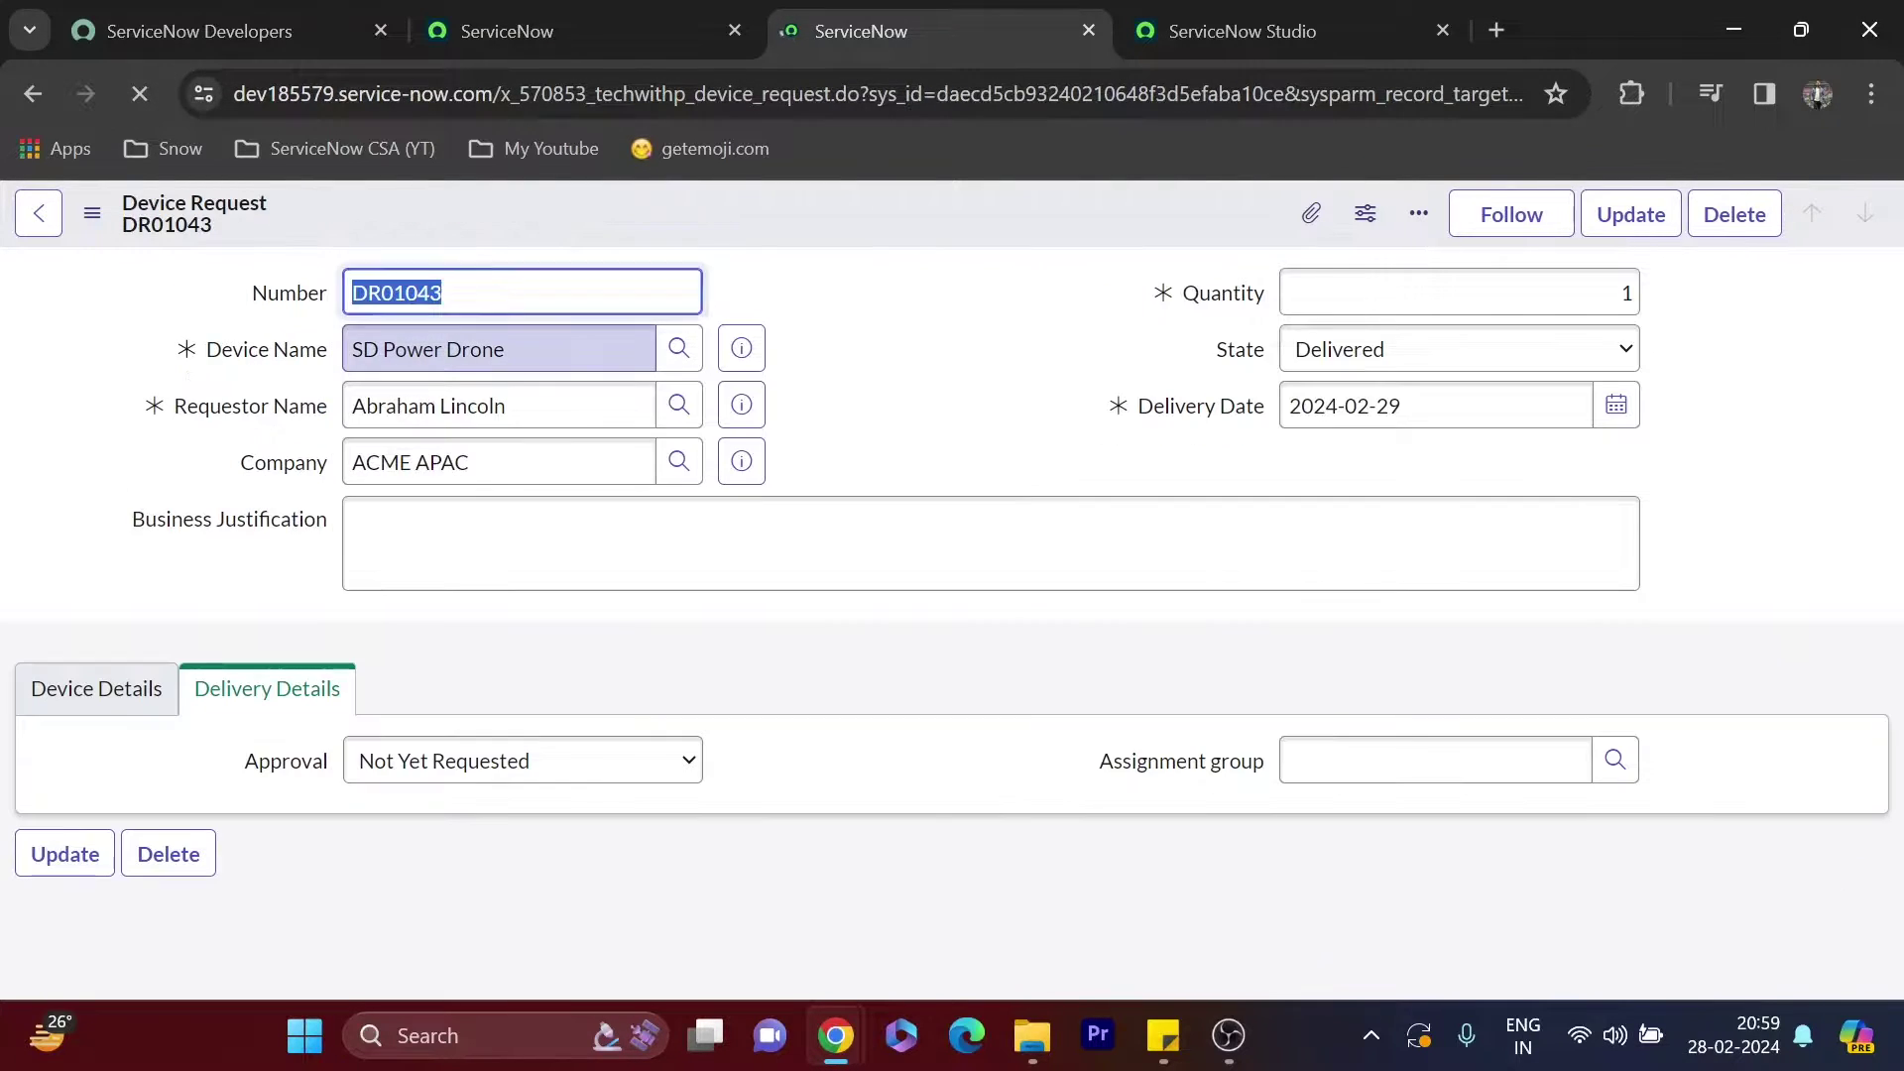
{"action": "left_click", "coordinate": [135, 694]}
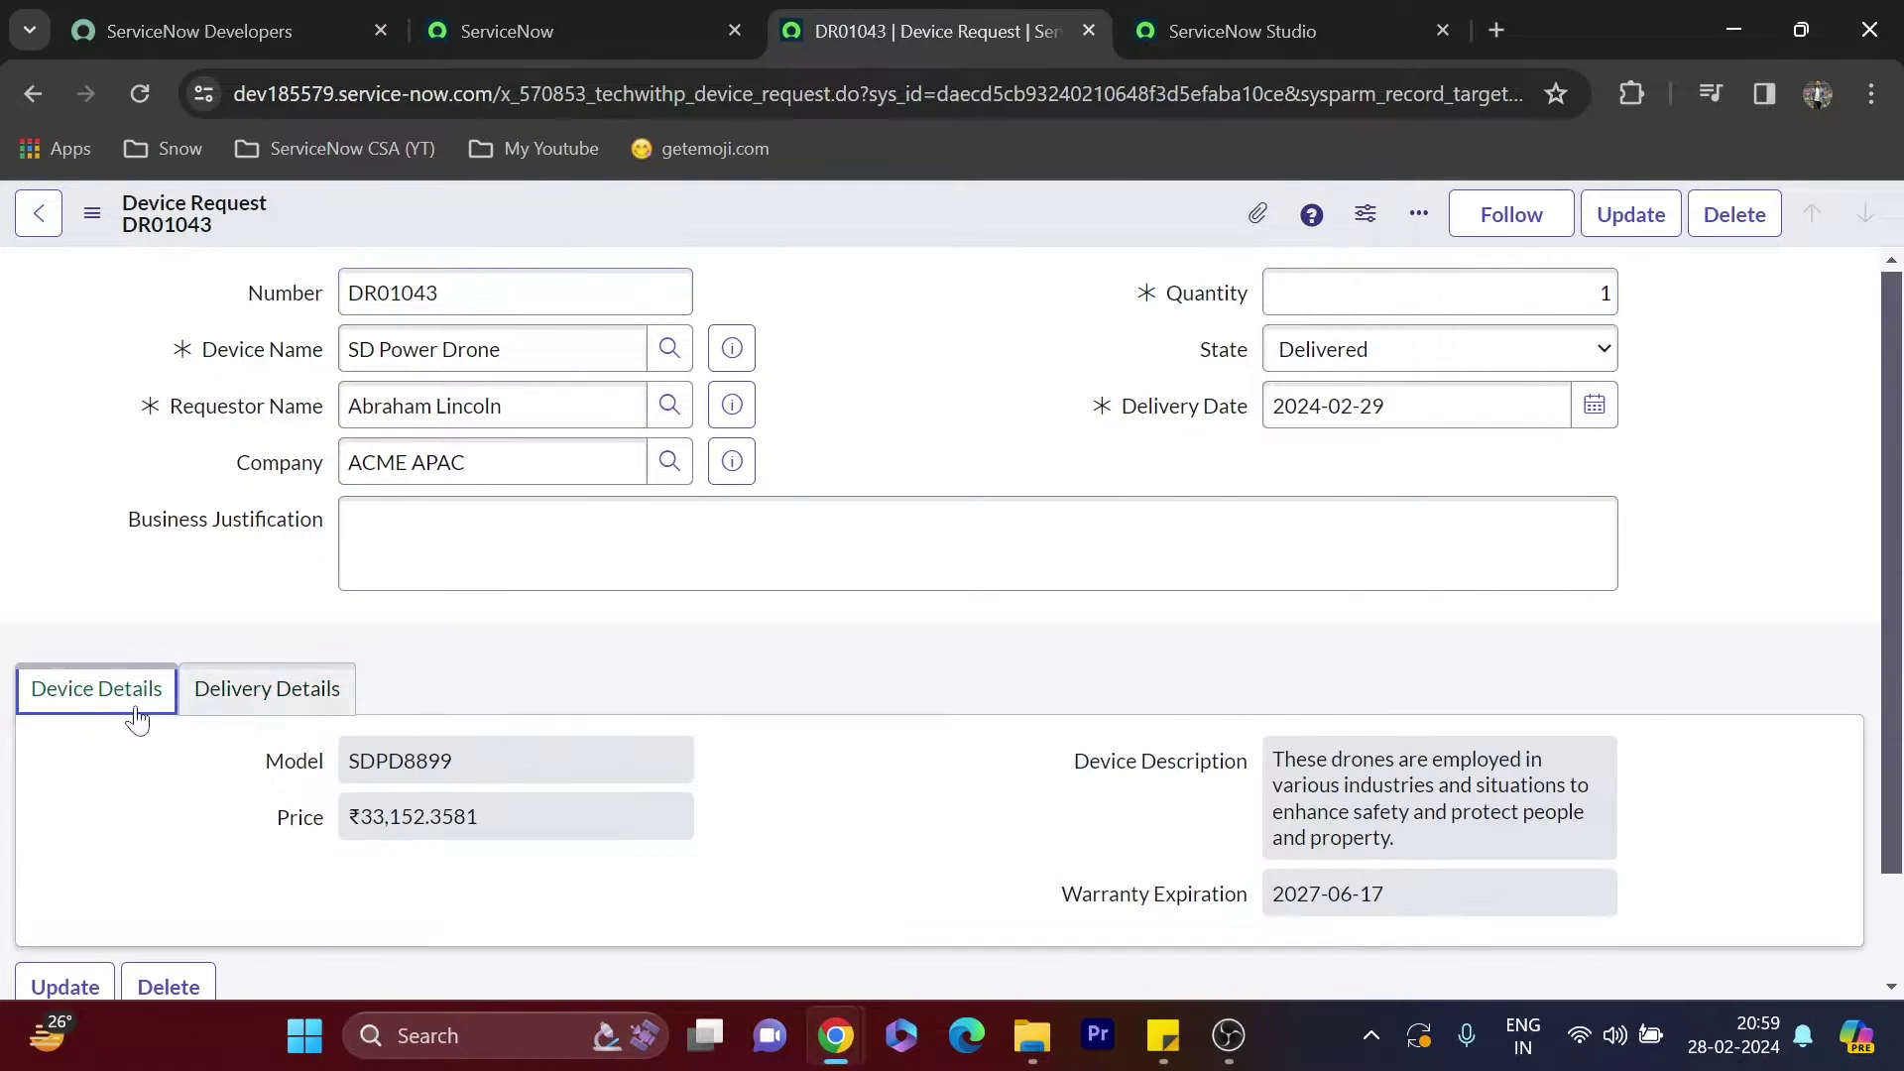
{"action": "left_click", "coordinate": [263, 706]}
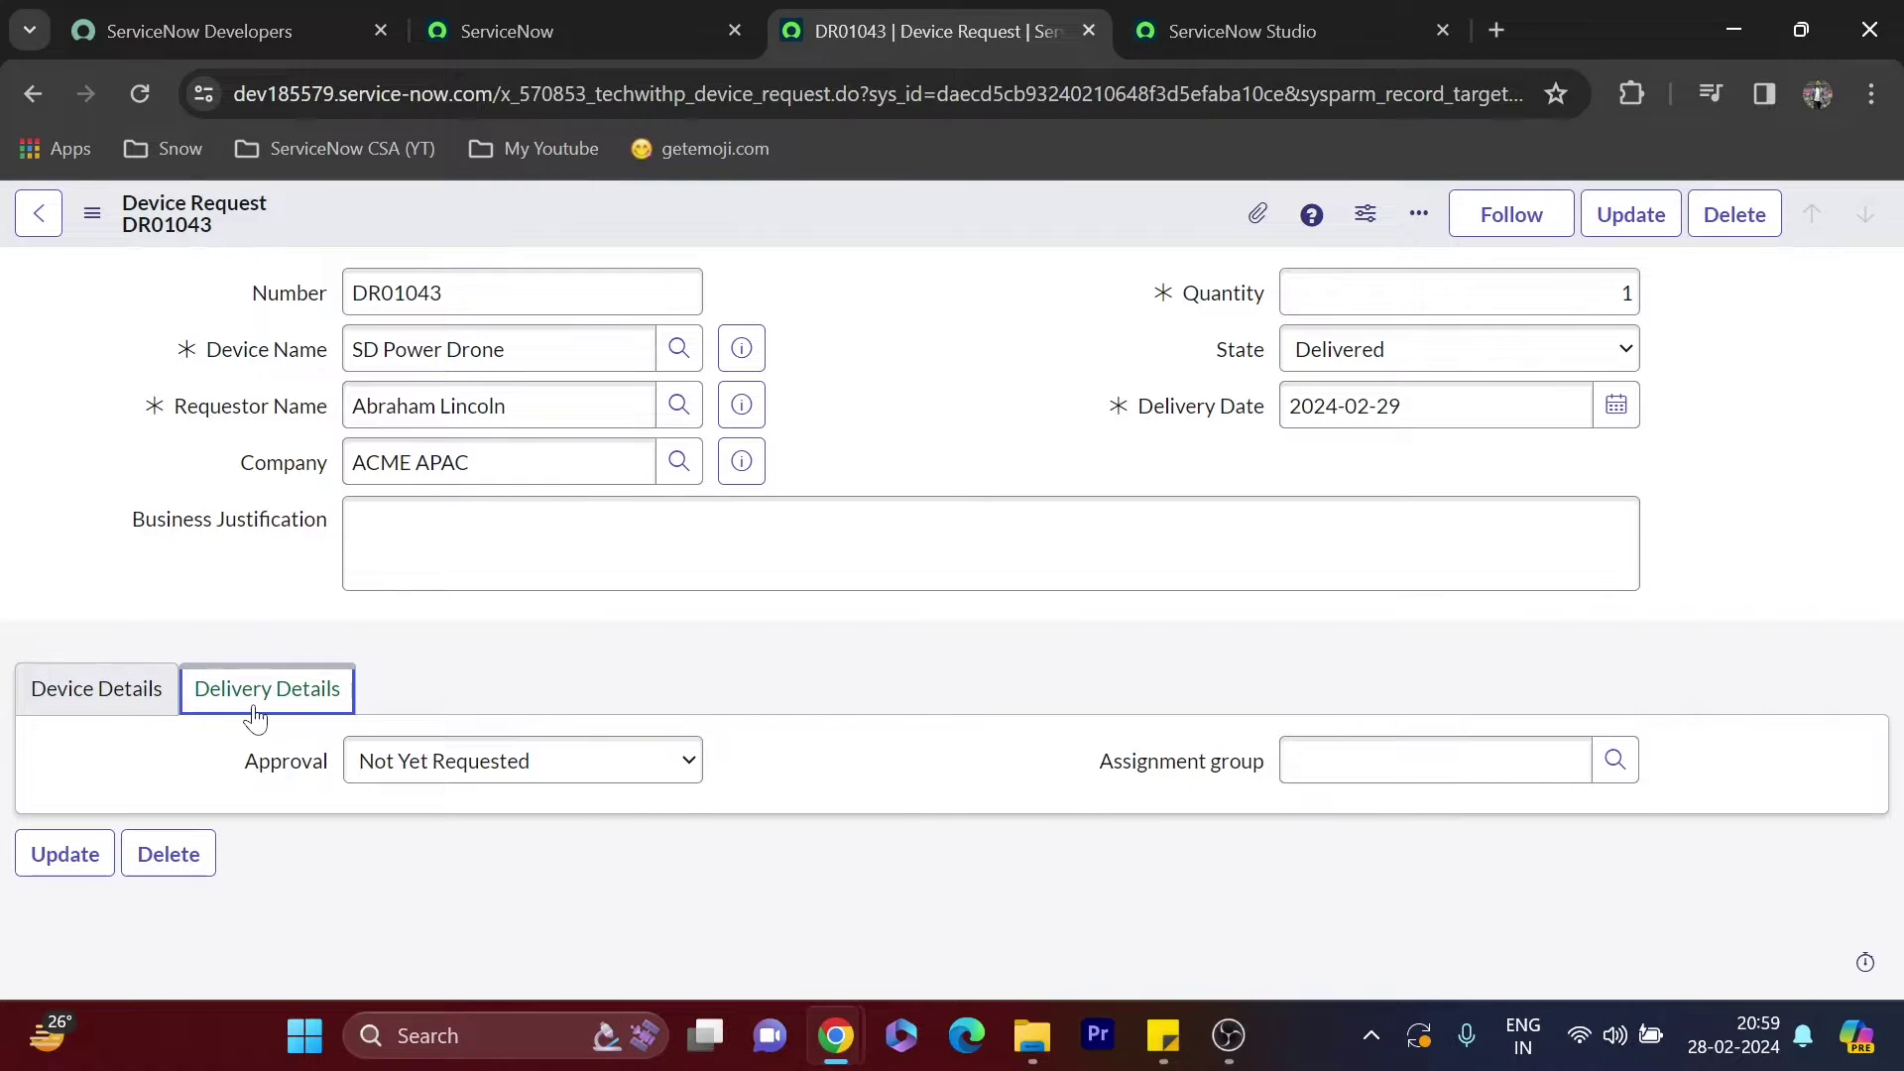
{"action": "left_click", "coordinate": [102, 706]}
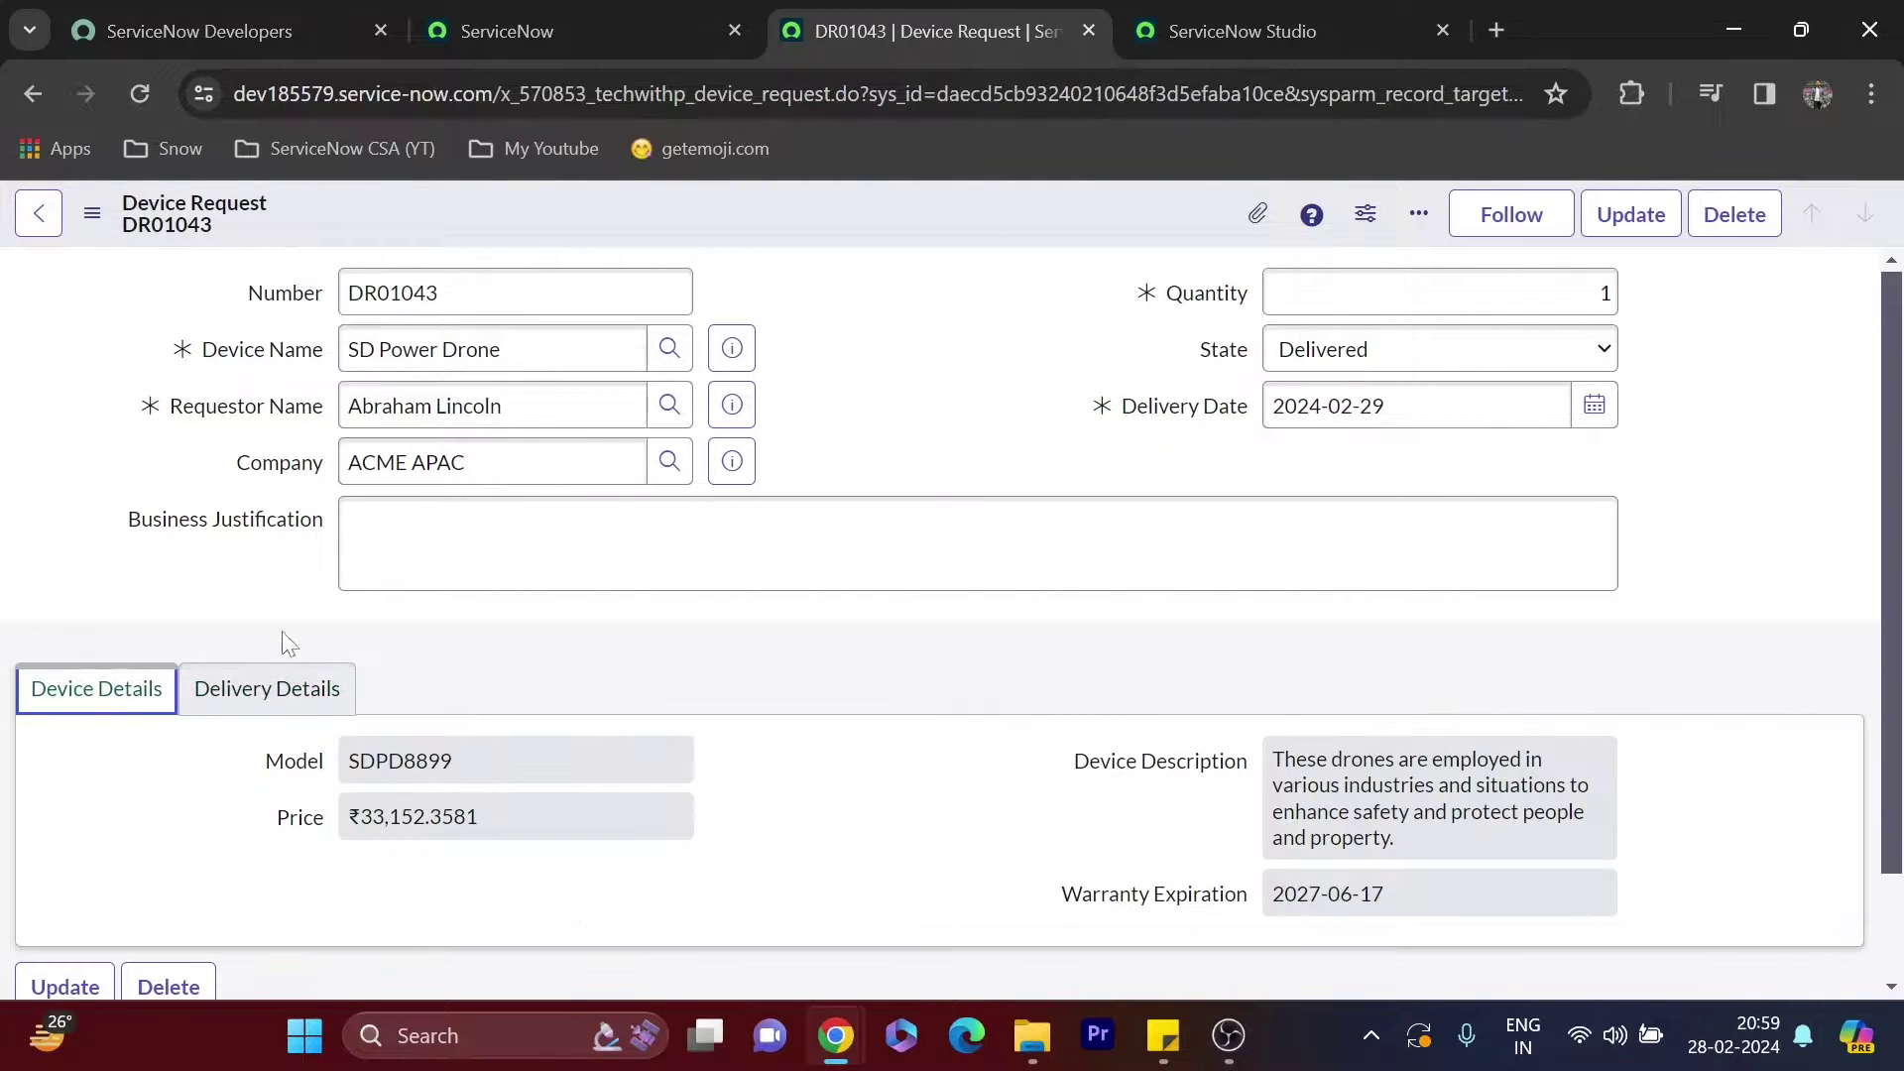
Open a new device request from the Device Requests list and check which sections appear while Device Name is empty
{"action": "left_click", "coordinate": [40, 211]}
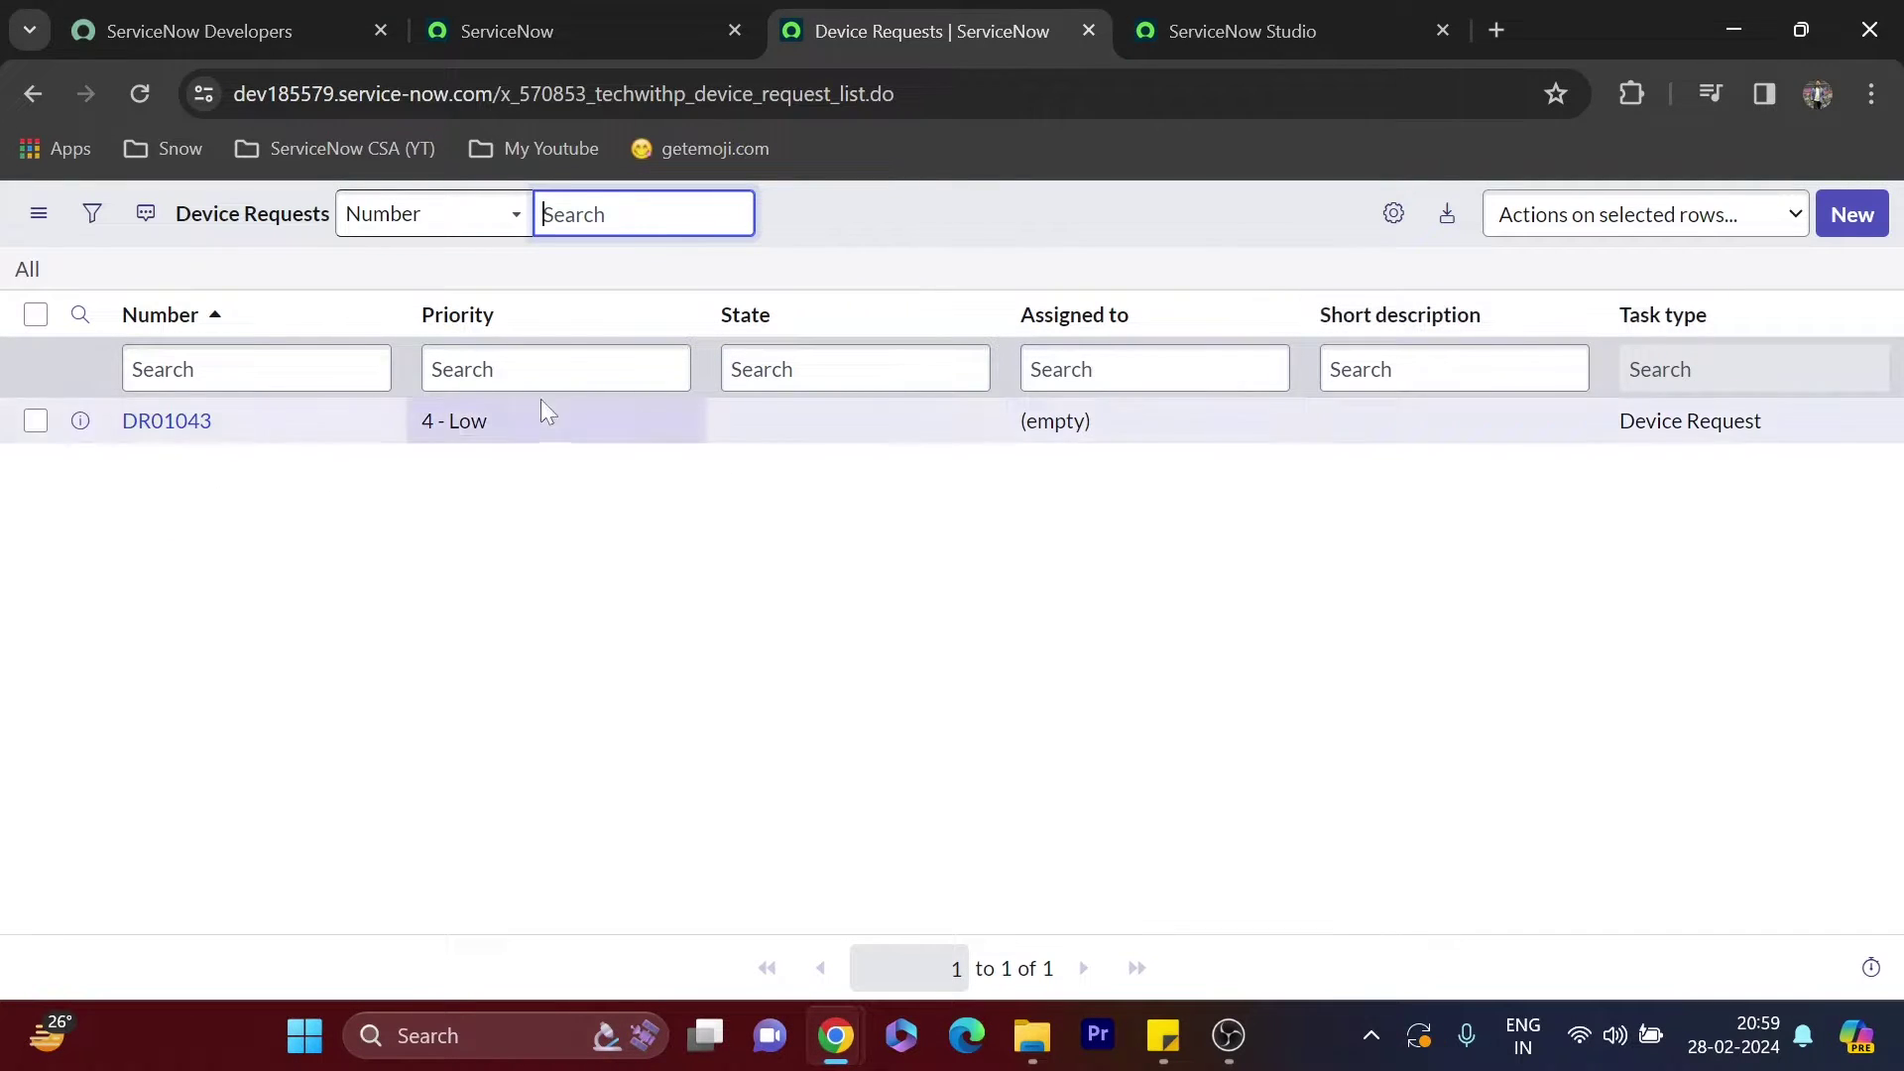
{"action": "left_click", "coordinate": [1850, 215]}
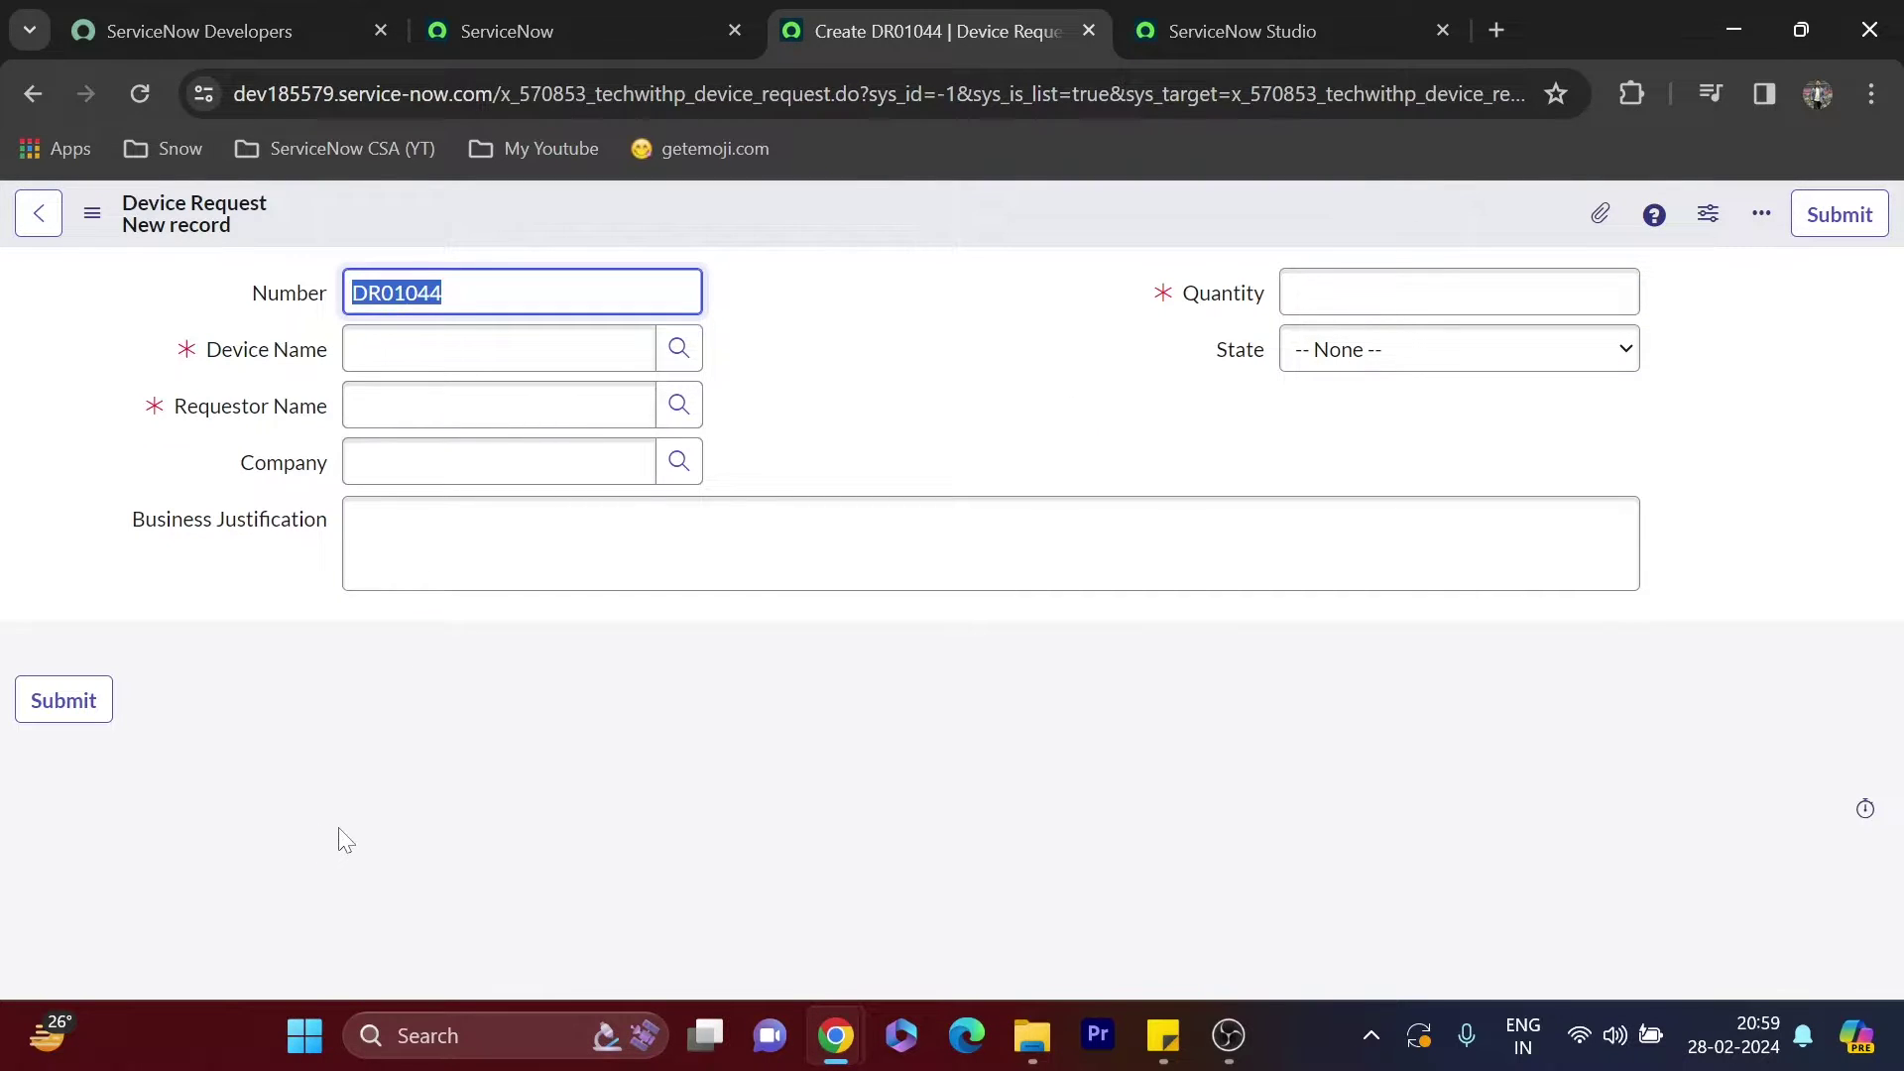
{"action": "left_click", "coordinate": [495, 349]}
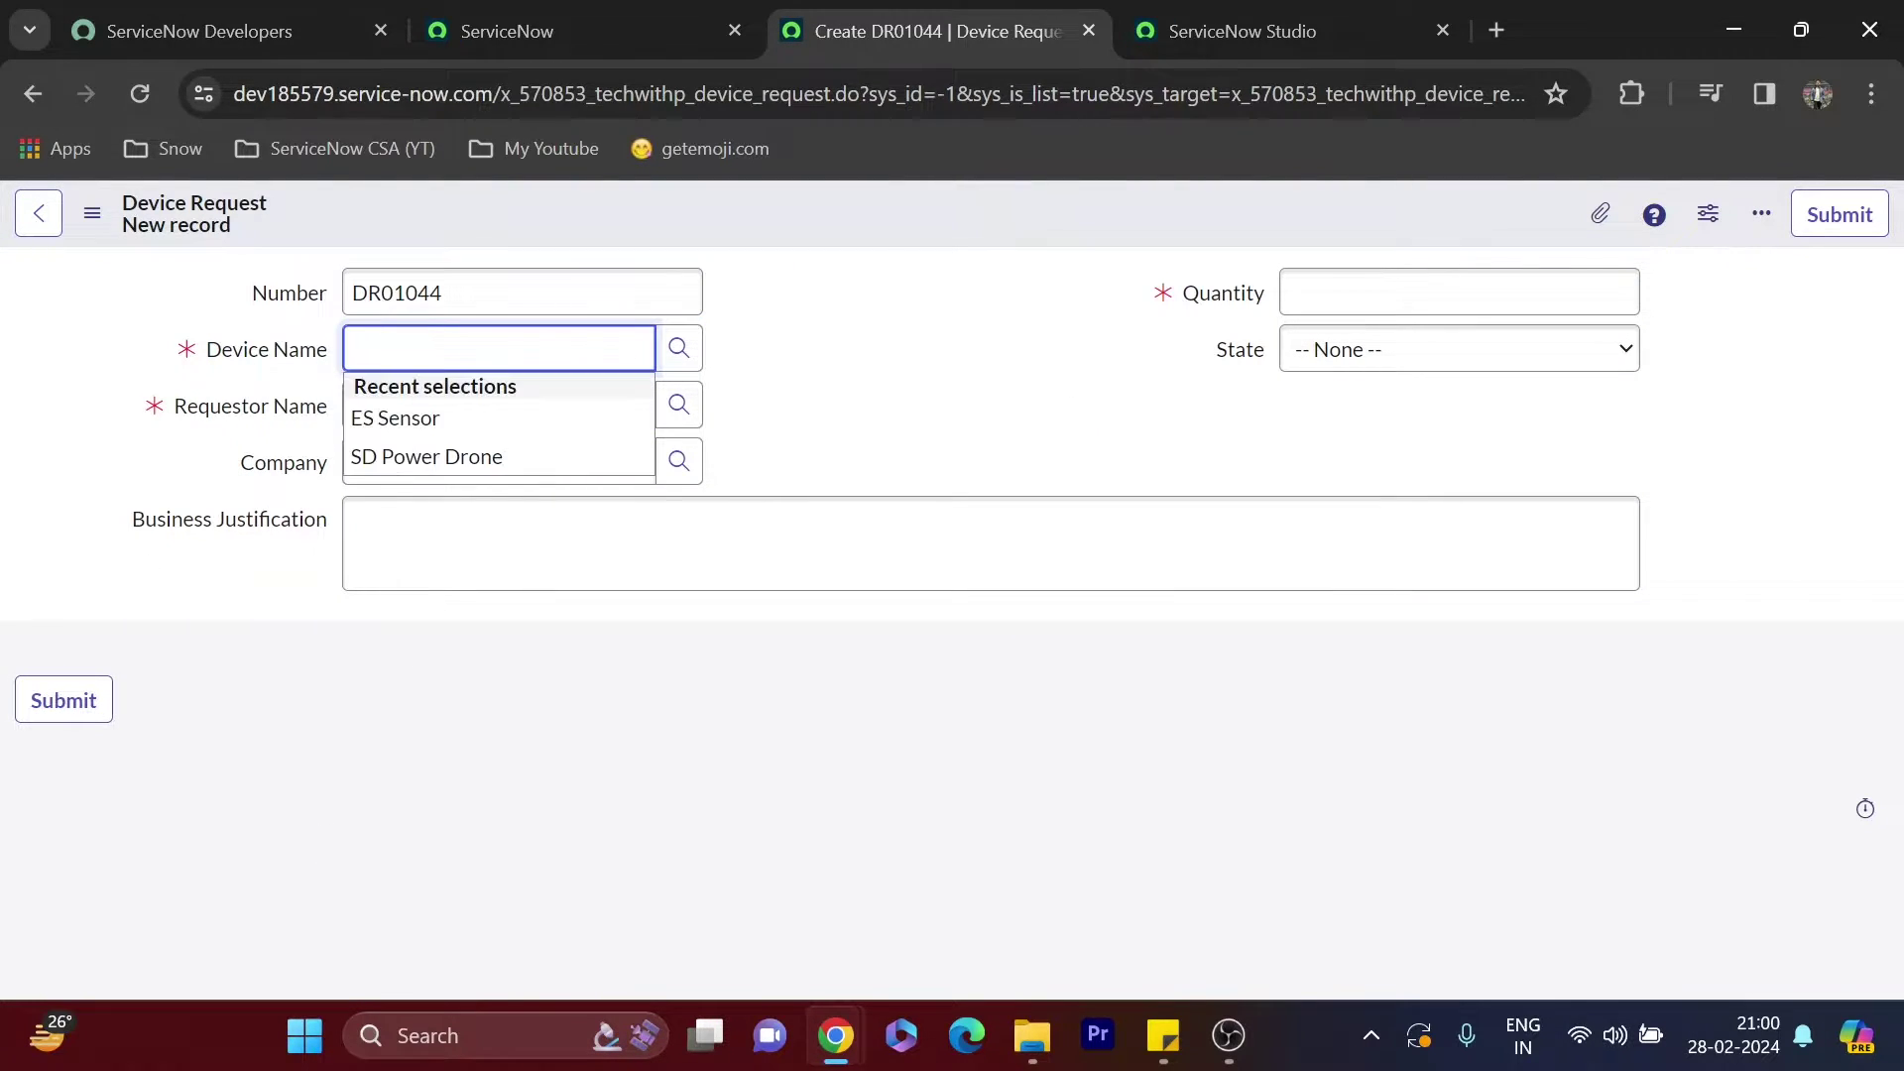
{"action": "left_click", "coordinate": [824, 365]}
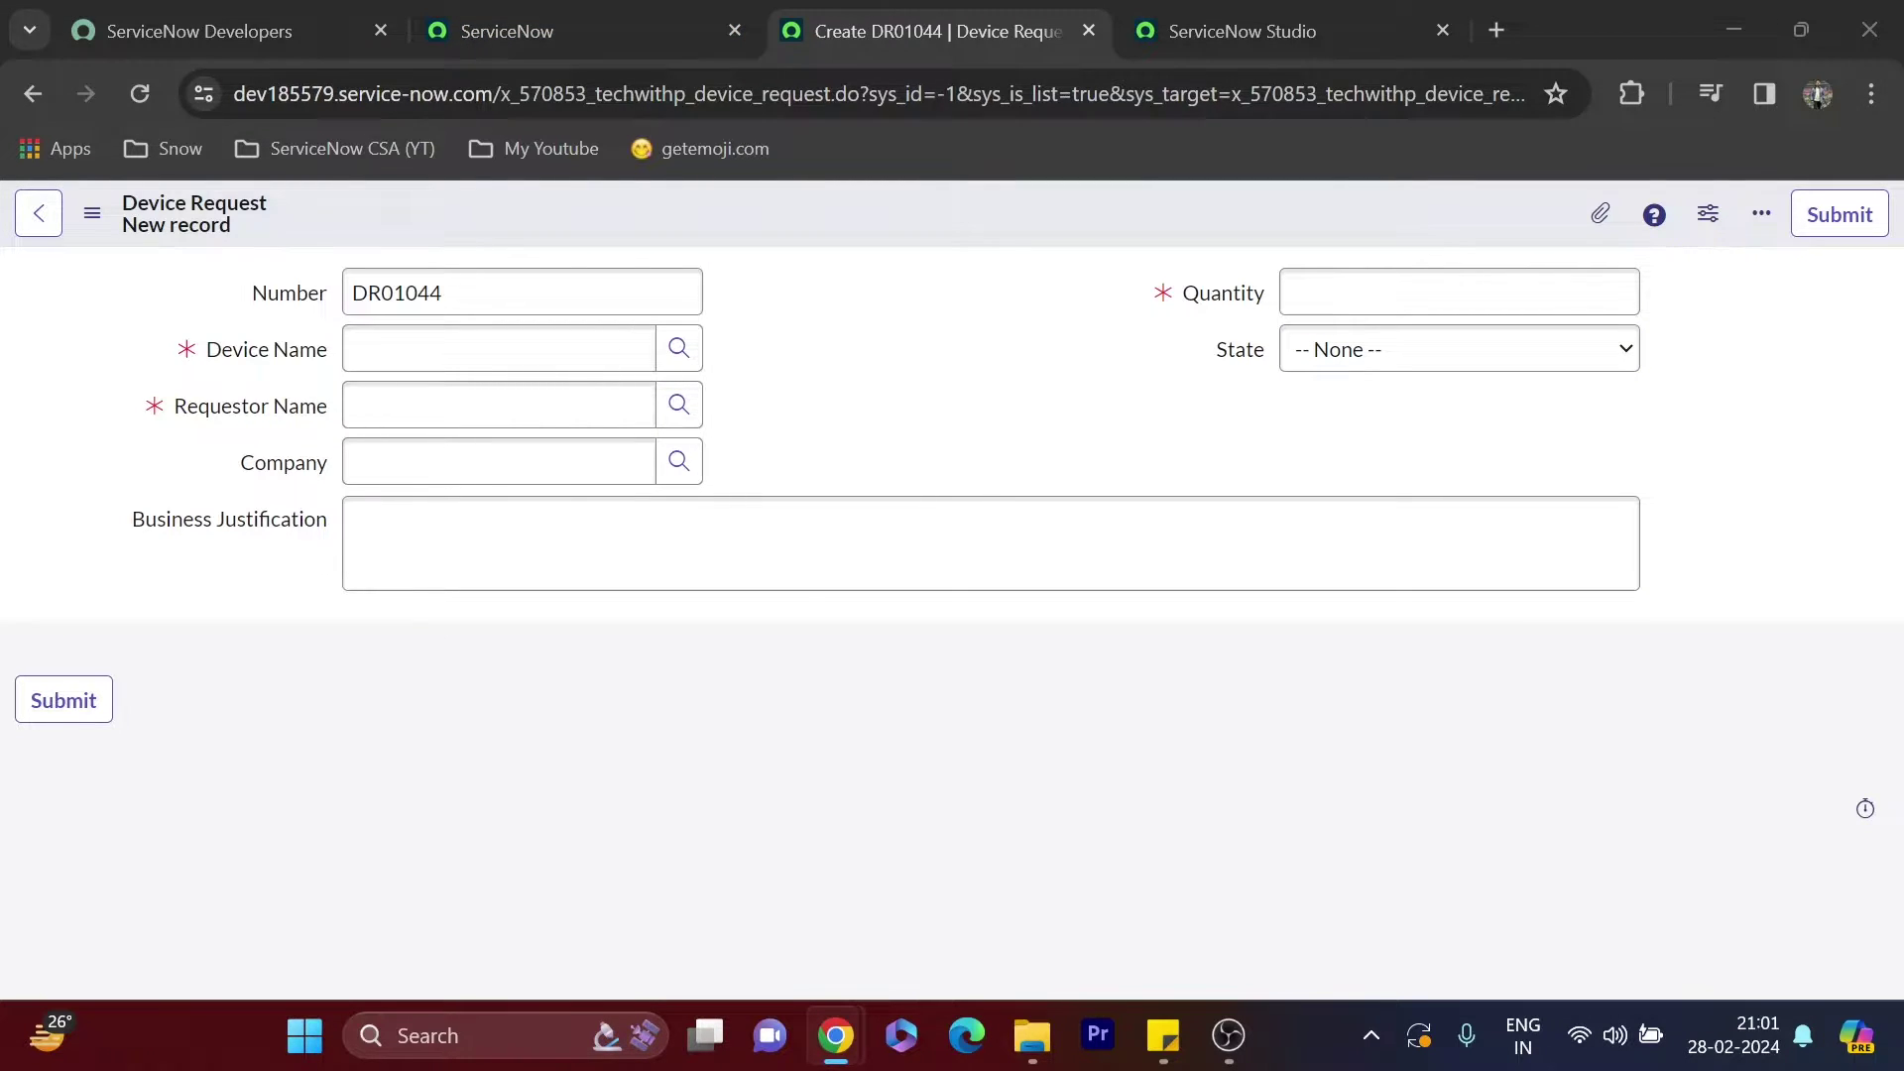
Move the ACL in Techwithpri App spreadsheet into the ServiceNow browser window and review its groups and roles
{"action": "left_click_drag", "start_coordinate": [1903, 89], "coordinate": [1547, 3]}
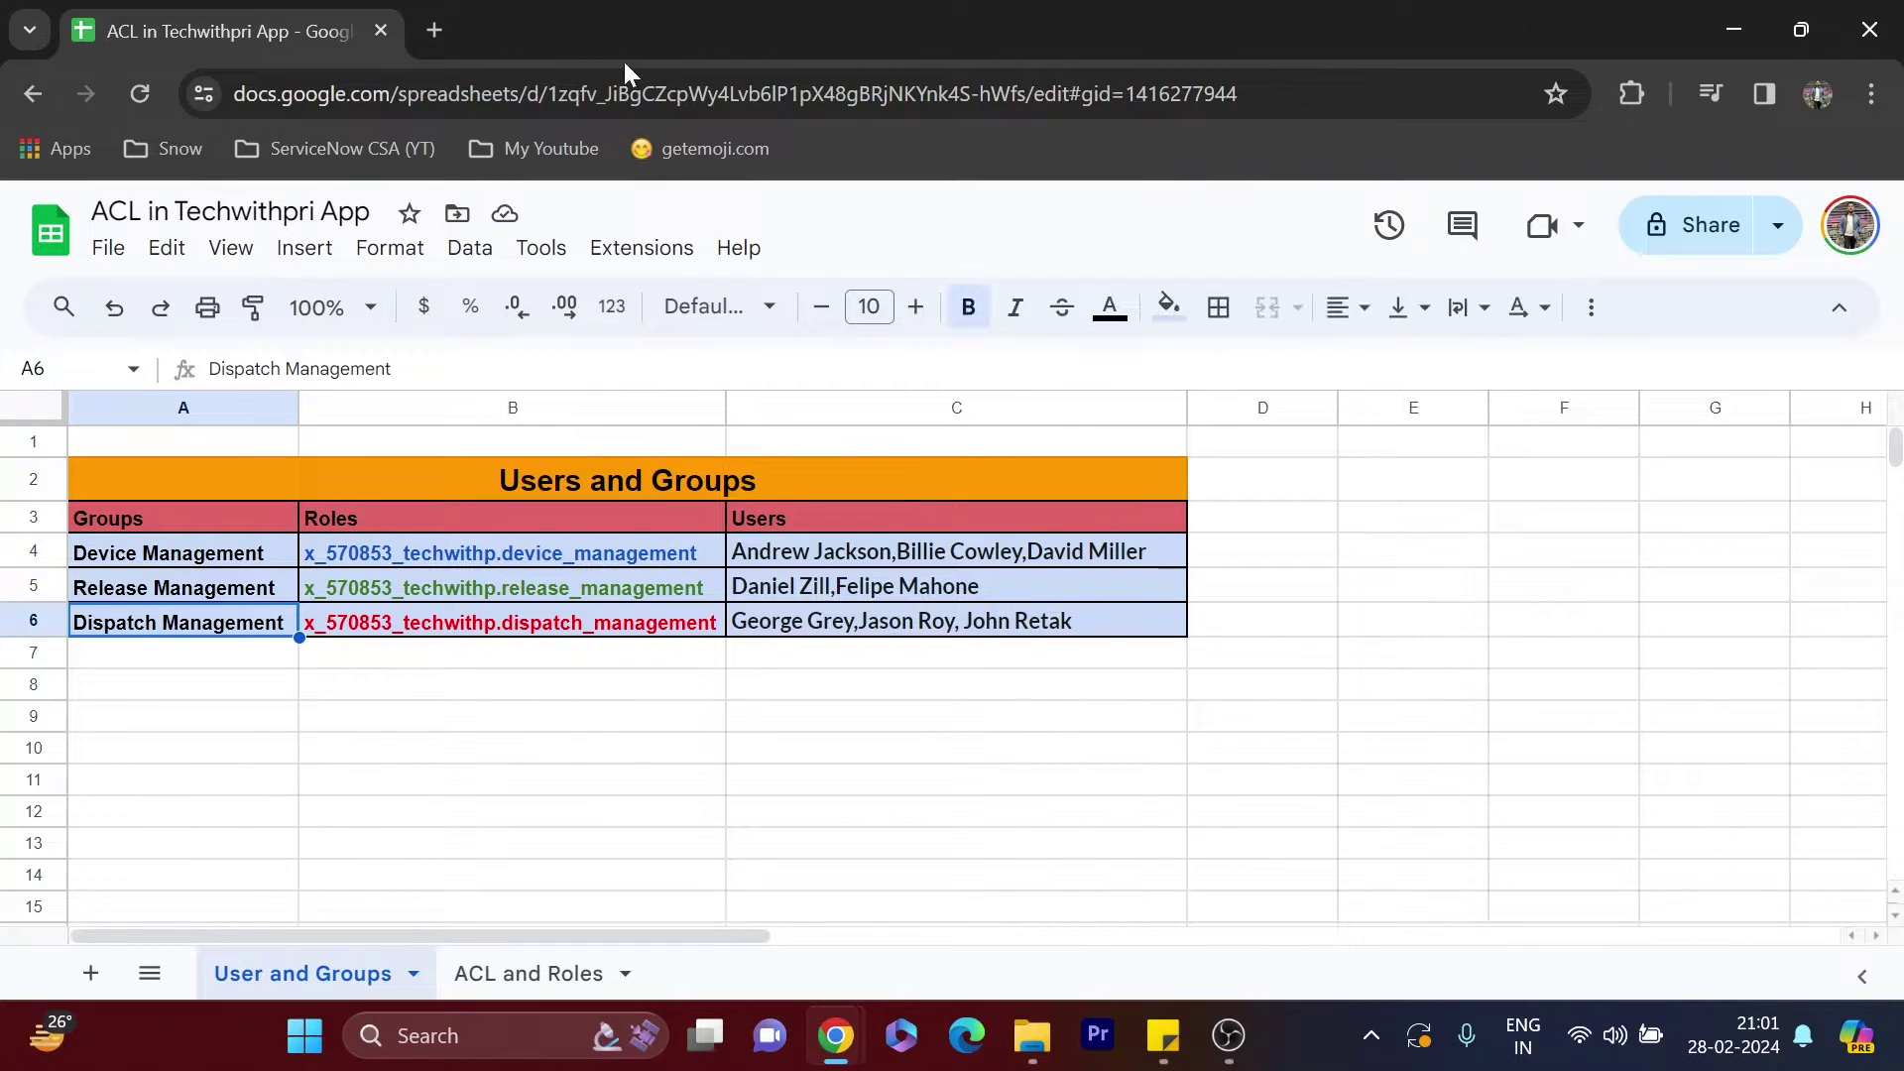
{"action": "left_click_drag", "start_coordinate": [285, 33], "coordinate": [1418, 28]}
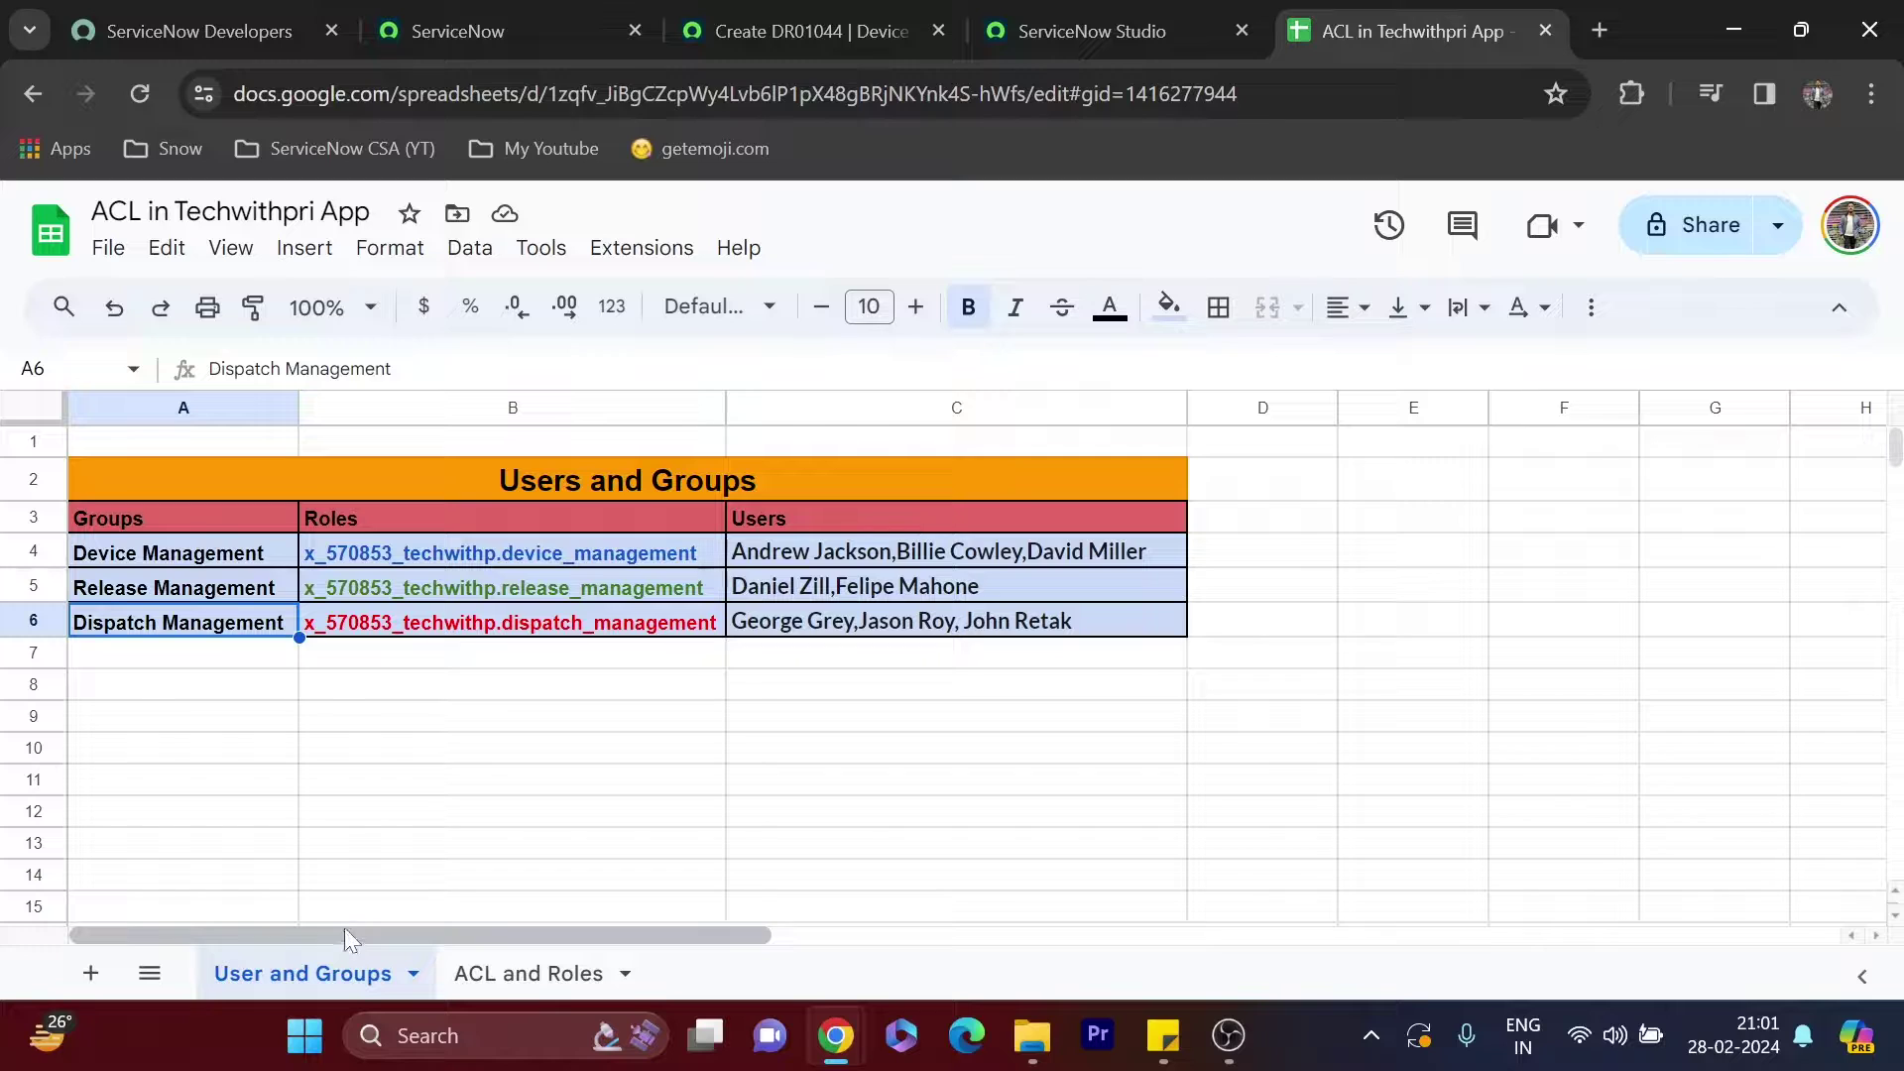
{"action": "left_click_drag", "start_coordinate": [170, 555], "coordinate": [181, 640]}
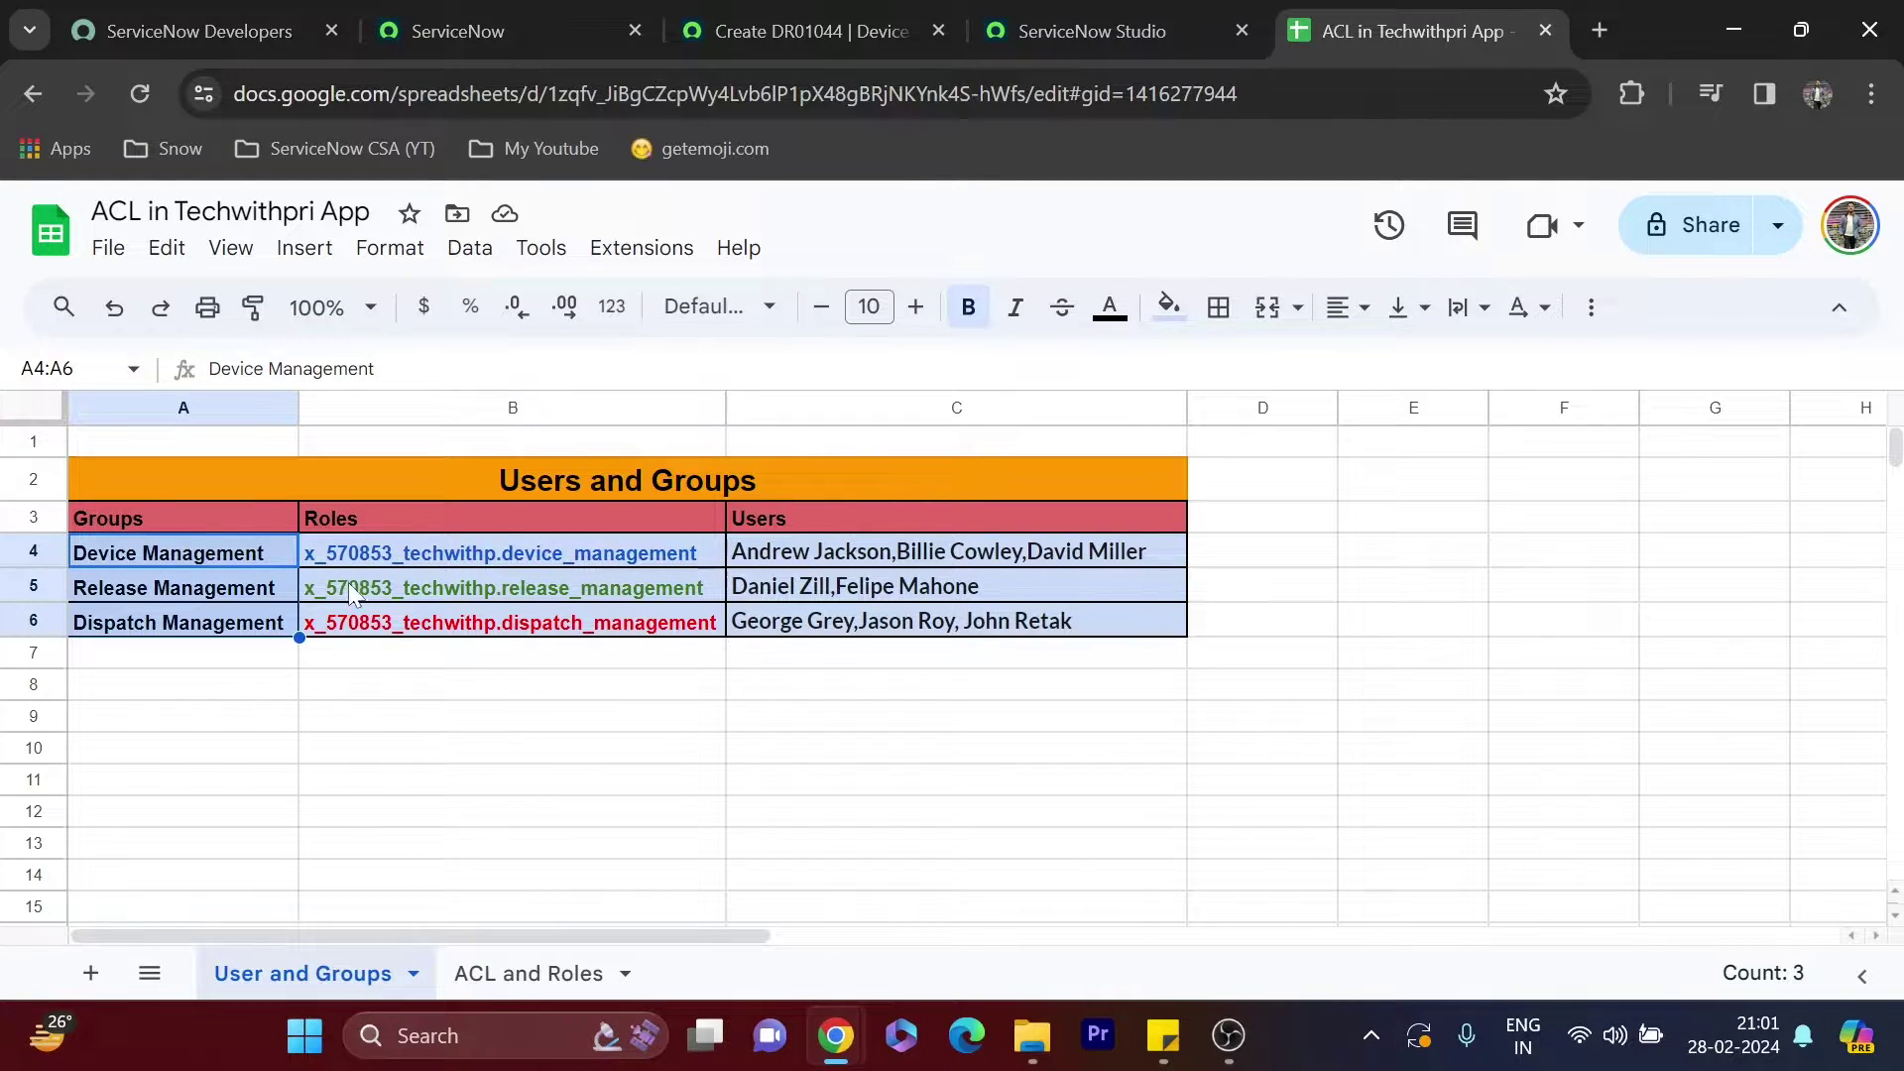
{"action": "left_click", "coordinate": [651, 549]}
{"action": "left_click", "coordinate": [476, 595]}
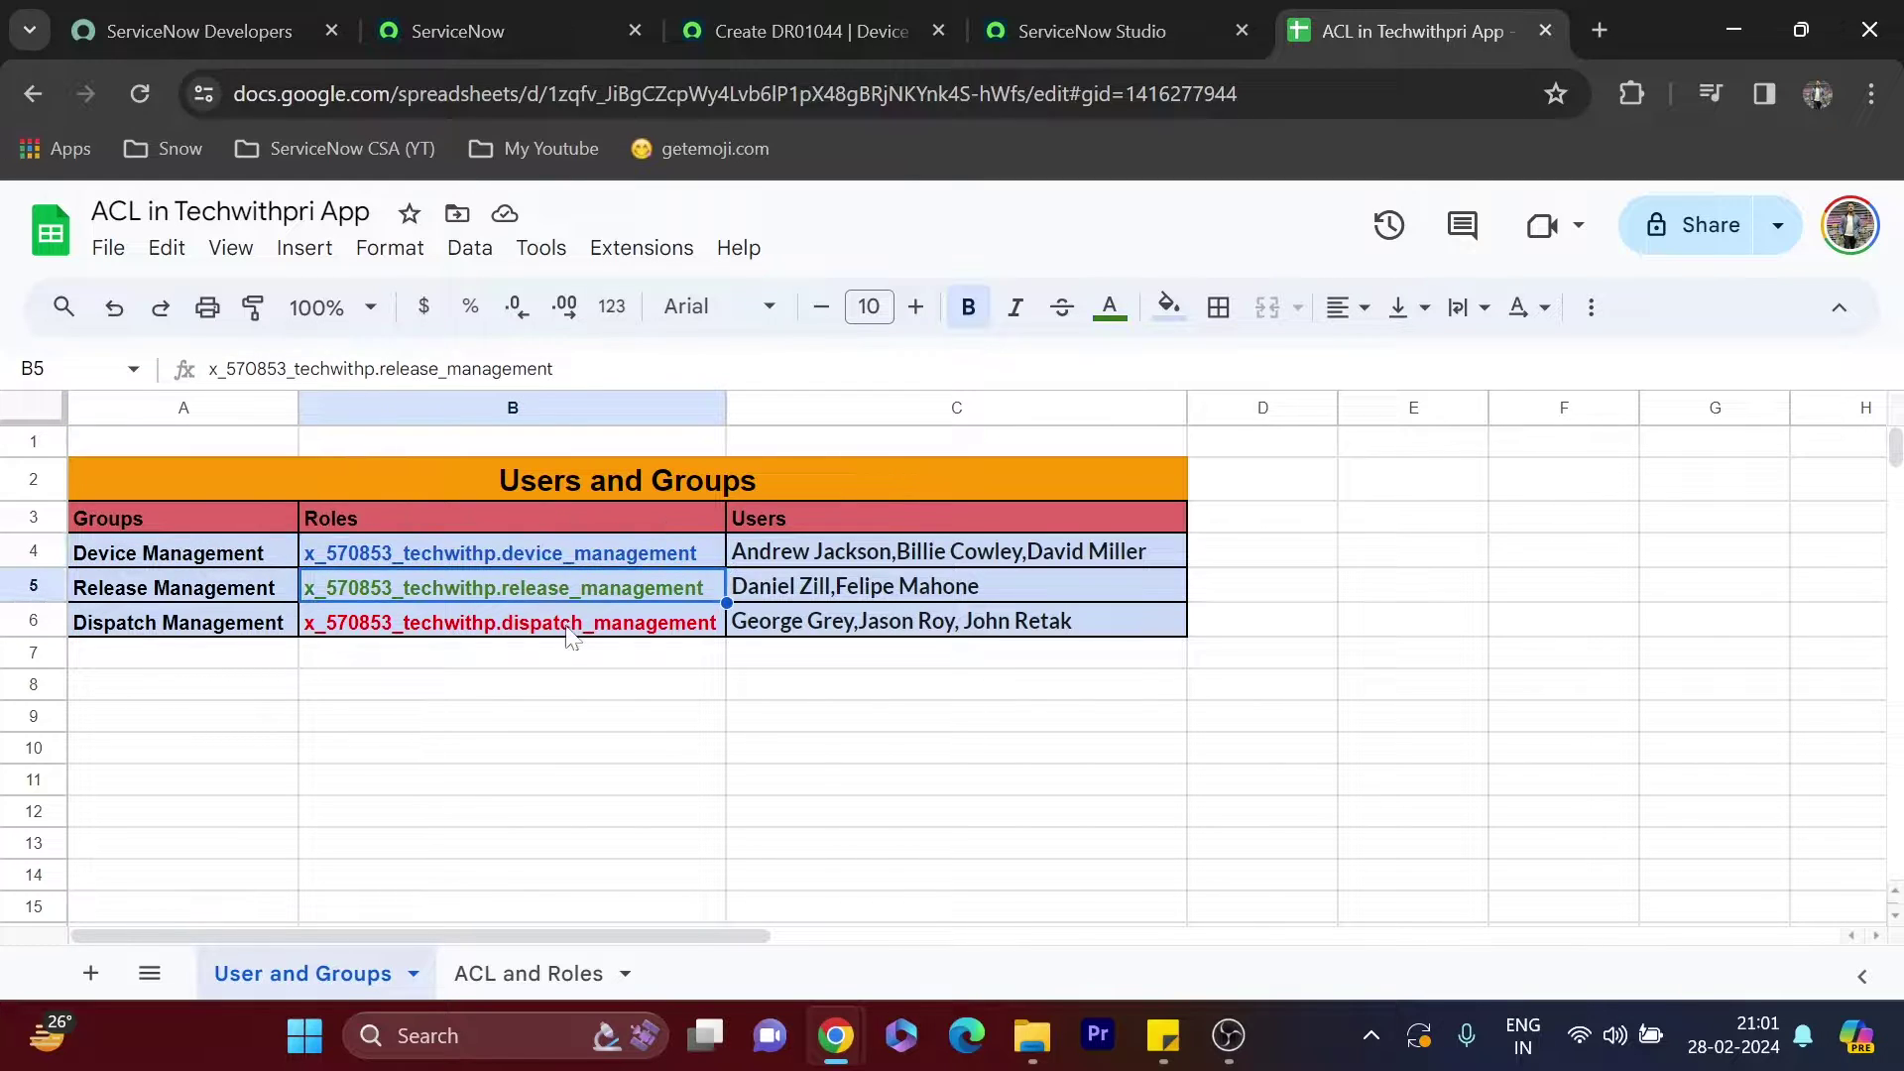
Widen the Application Explorer in ServiceNow Studio and review the application's roles and access controls for the AI devices and device request tables
{"action": "left_click", "coordinate": [1133, 14]}
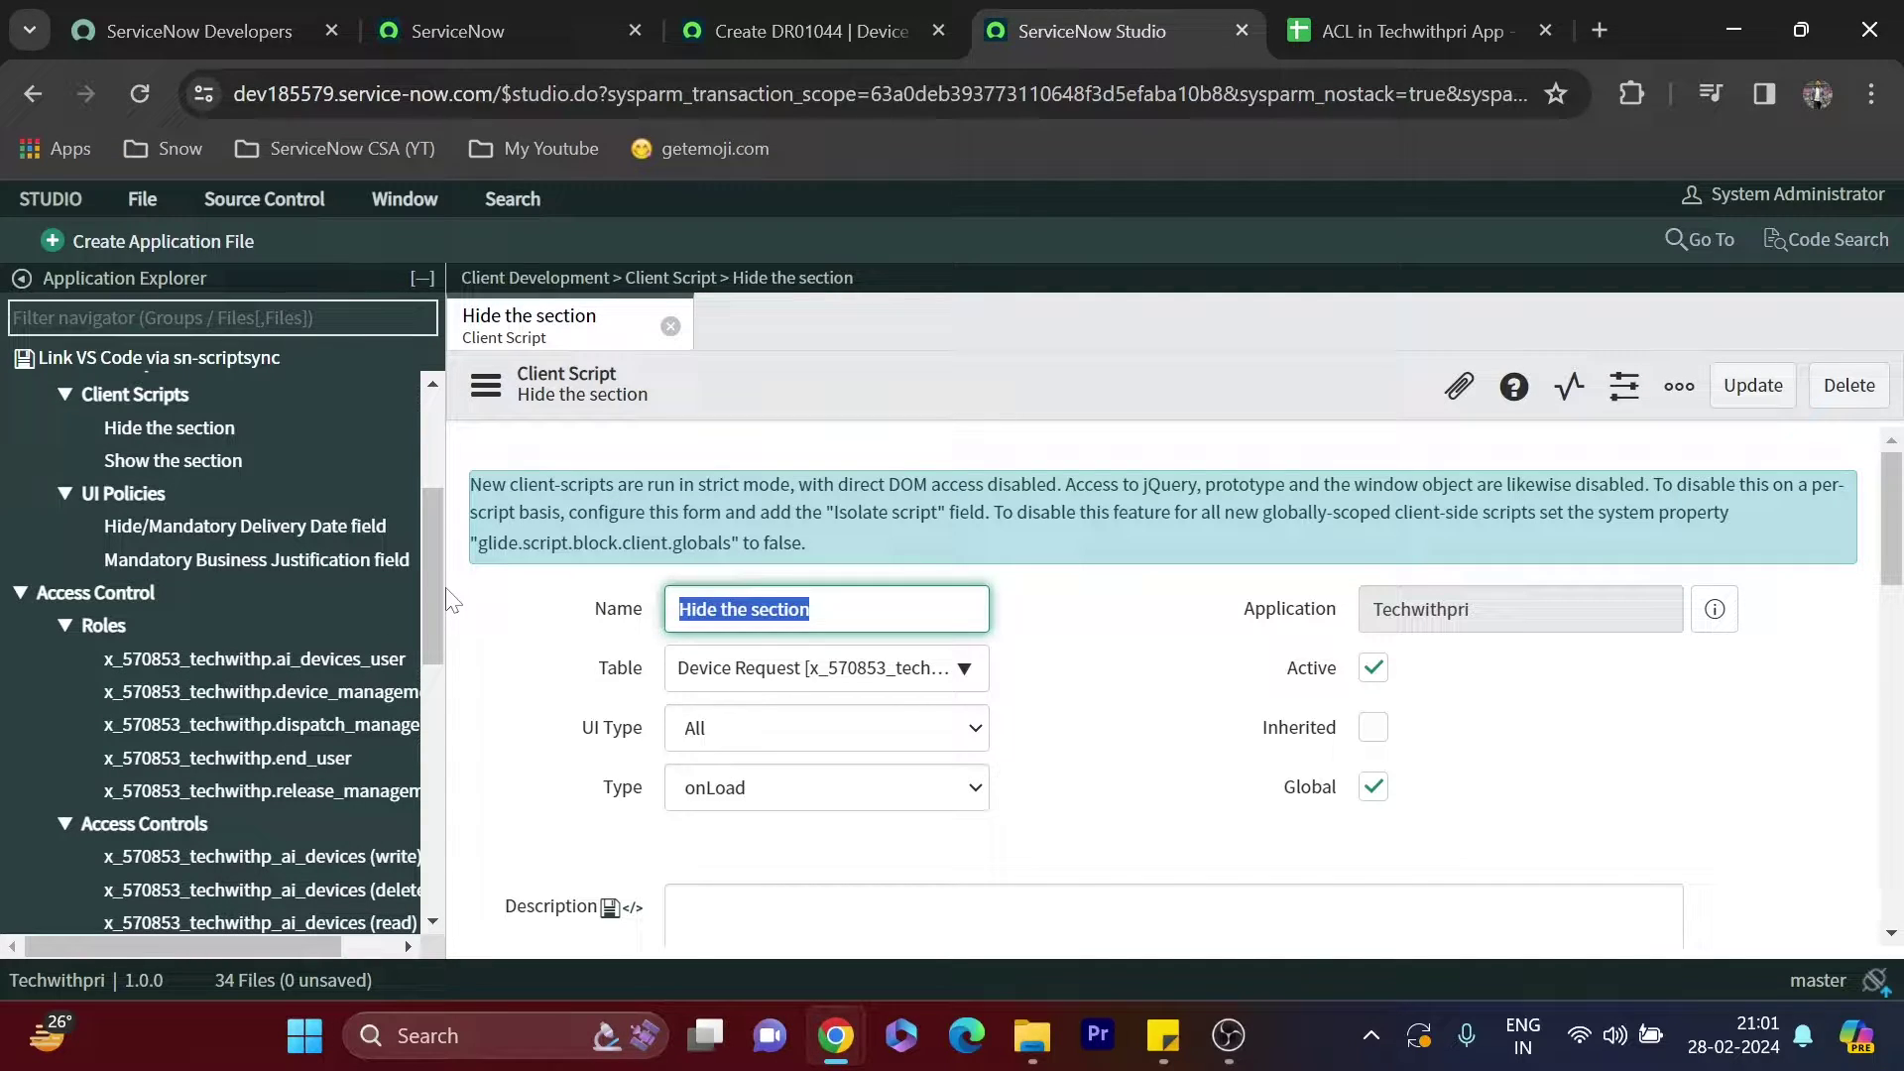
{"action": "left_click_drag", "start_coordinate": [446, 599], "coordinate": [540, 558]}
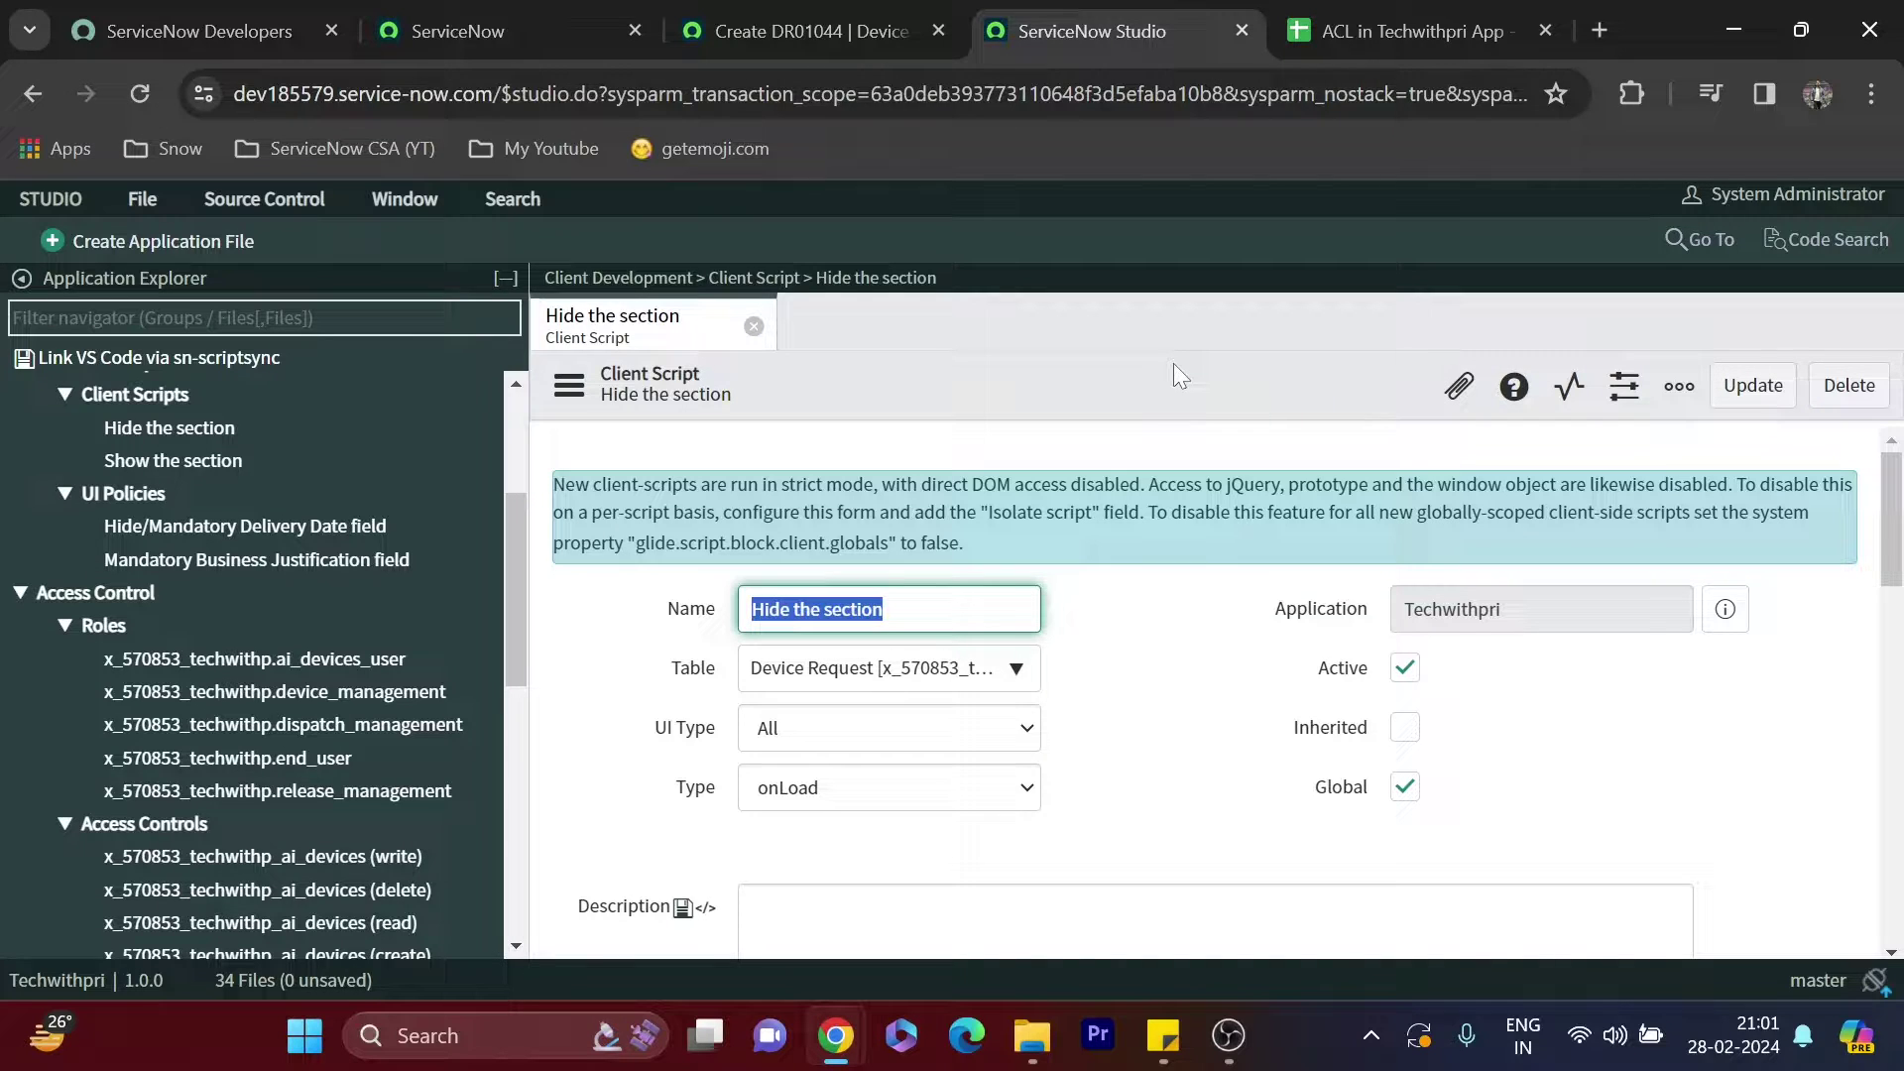
{"action": "scroll", "coordinate": [318, 493], "scroll_direction": "down", "scroll_amount": 3}
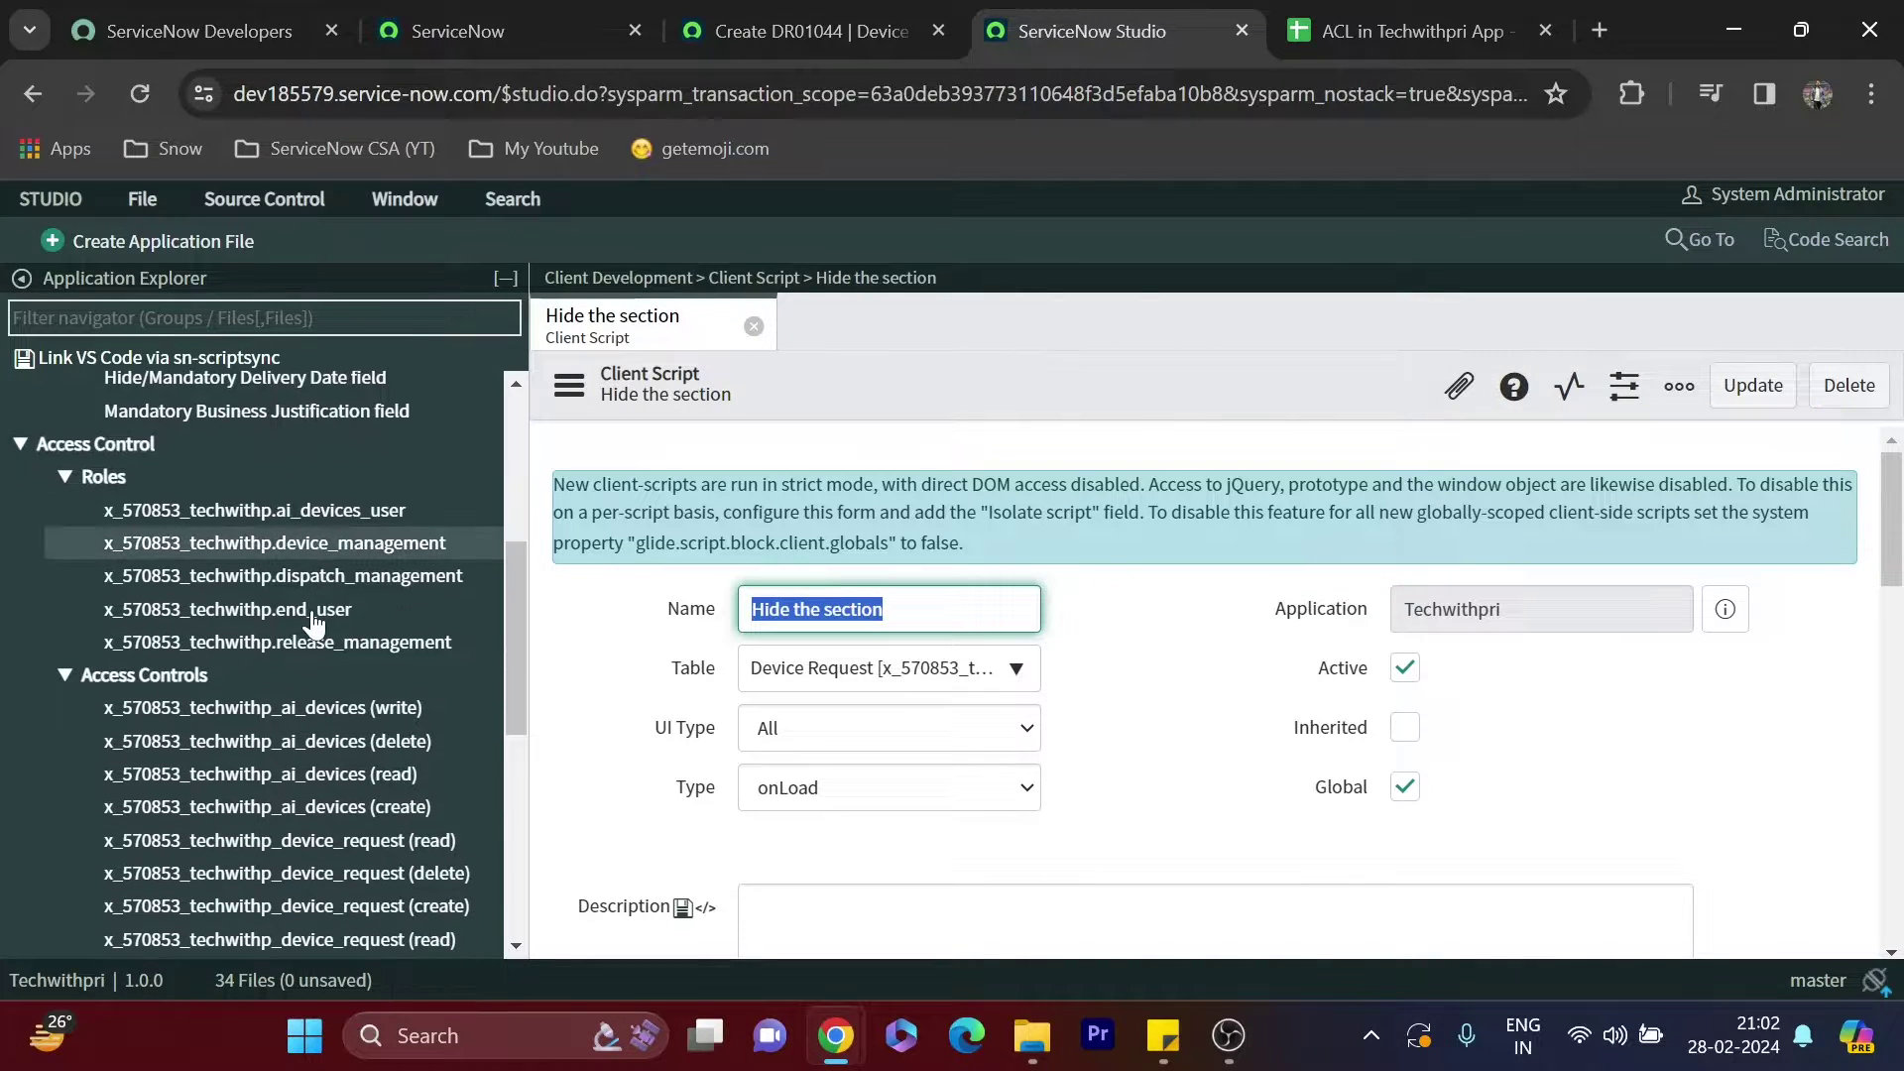
{"action": "scroll", "coordinate": [372, 585], "scroll_direction": "down", "scroll_amount": 5}
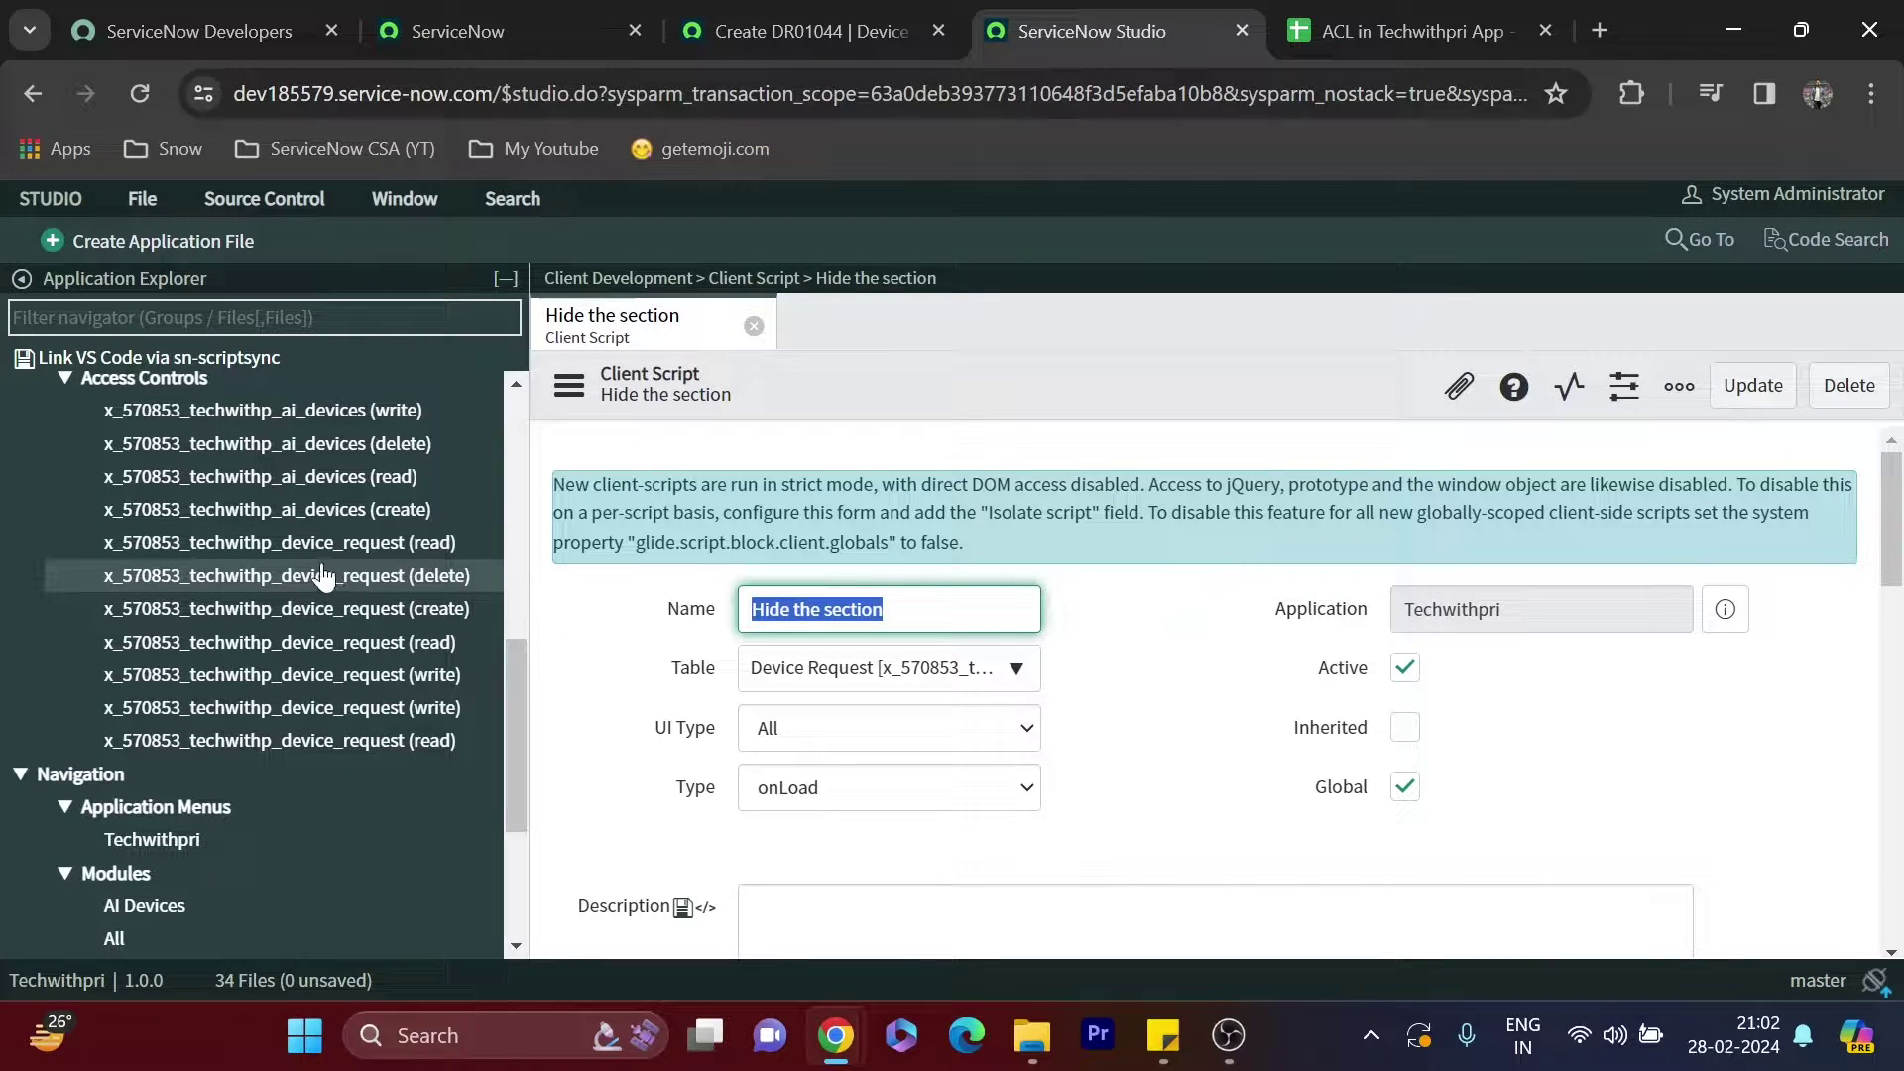
{"action": "scroll", "coordinate": [321, 567], "scroll_direction": "up", "scroll_amount": 5}
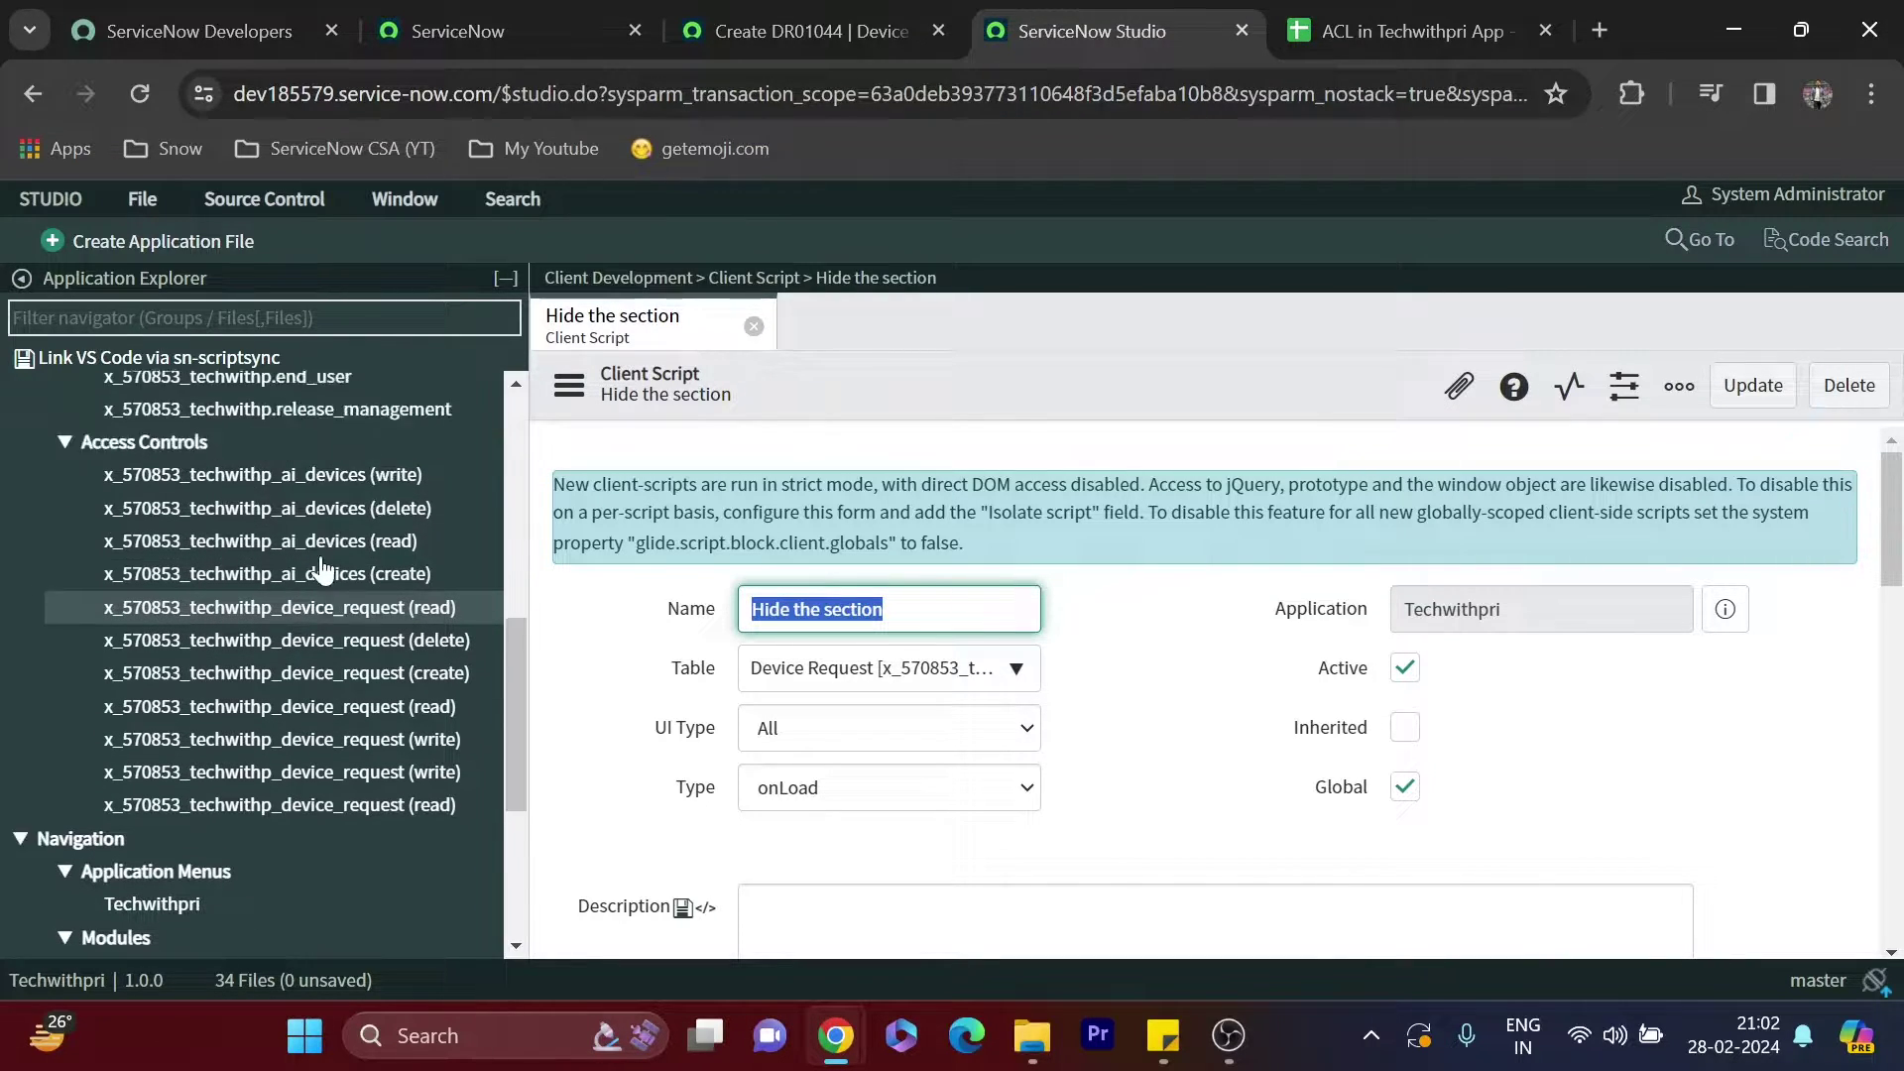
{"action": "scroll", "coordinate": [164, 630], "scroll_direction": "down", "scroll_amount": 5}
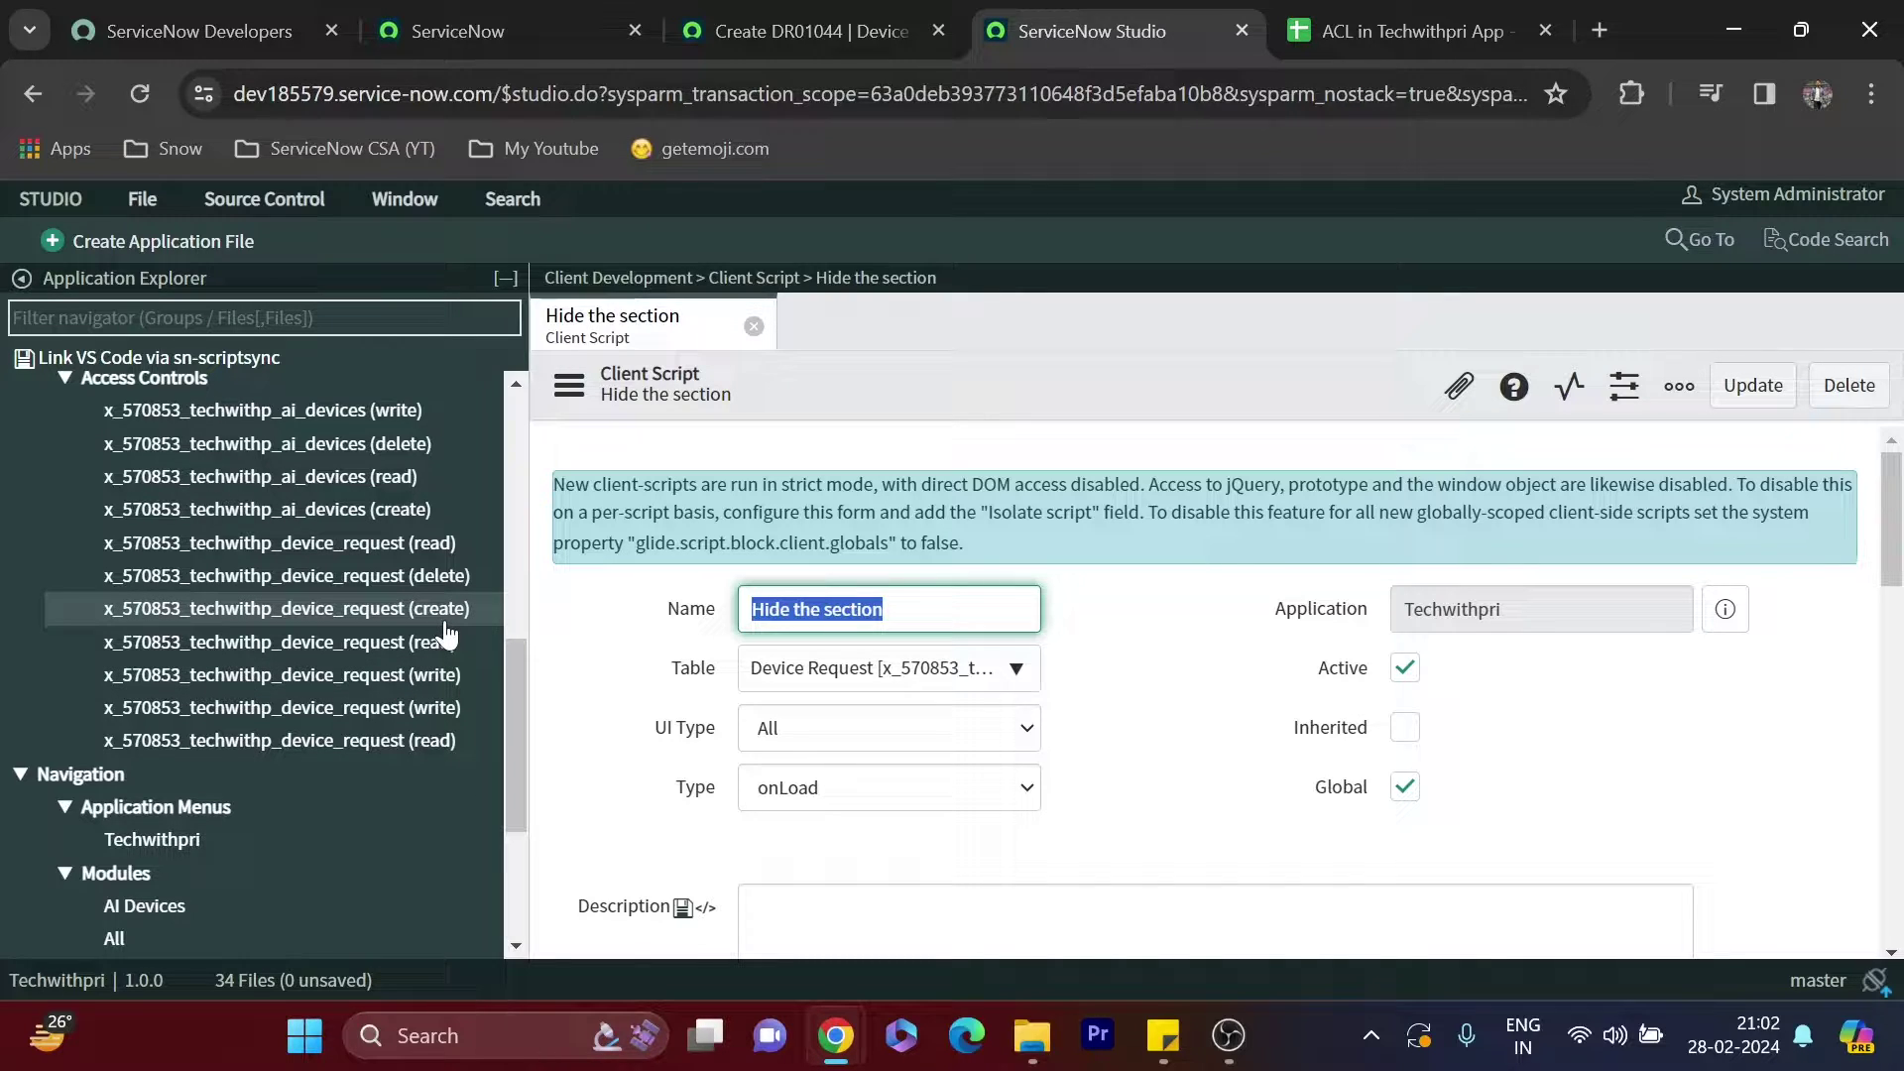
Review the Device, Release and Dispatch Management groups in the ACL in Techwithpri App spreadsheet, then return to the ServiceNow home page
{"action": "left_click", "coordinate": [1318, 20]}
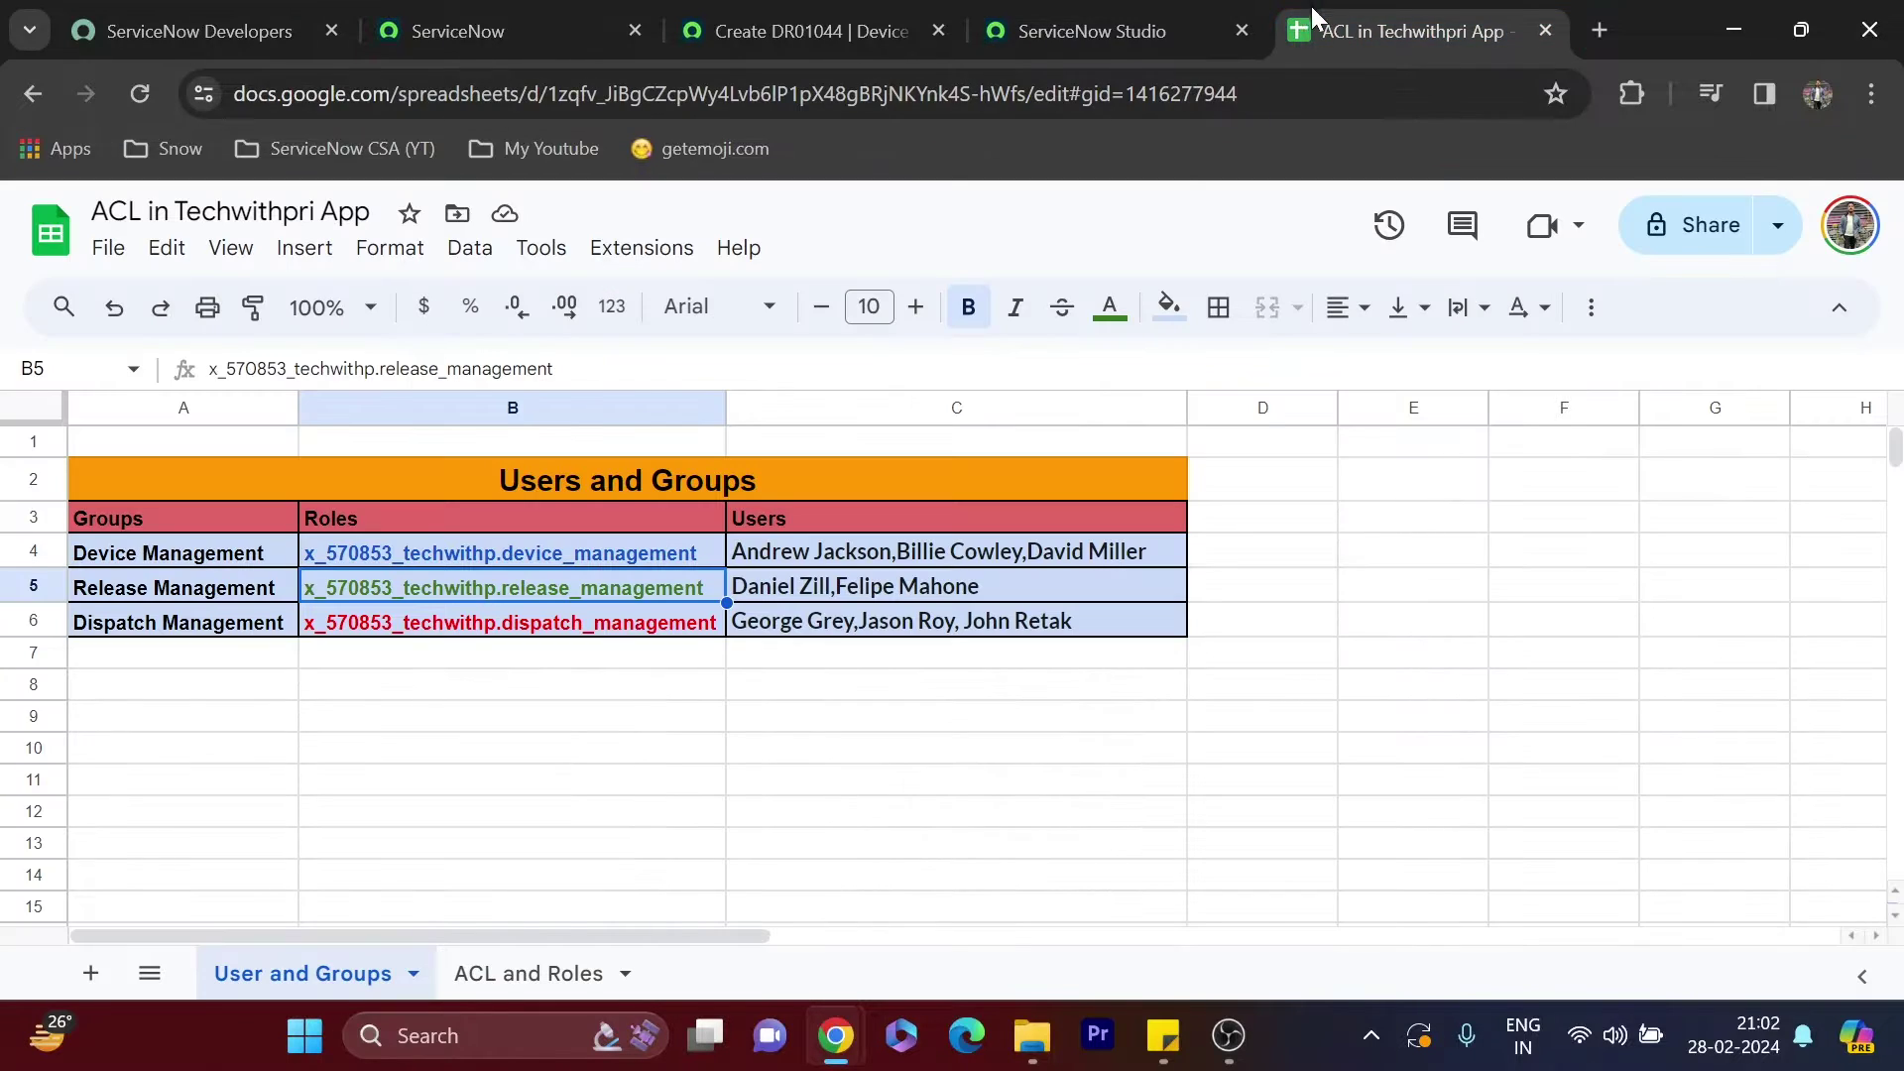
{"action": "left_click_drag", "start_coordinate": [208, 555], "coordinate": [203, 620]}
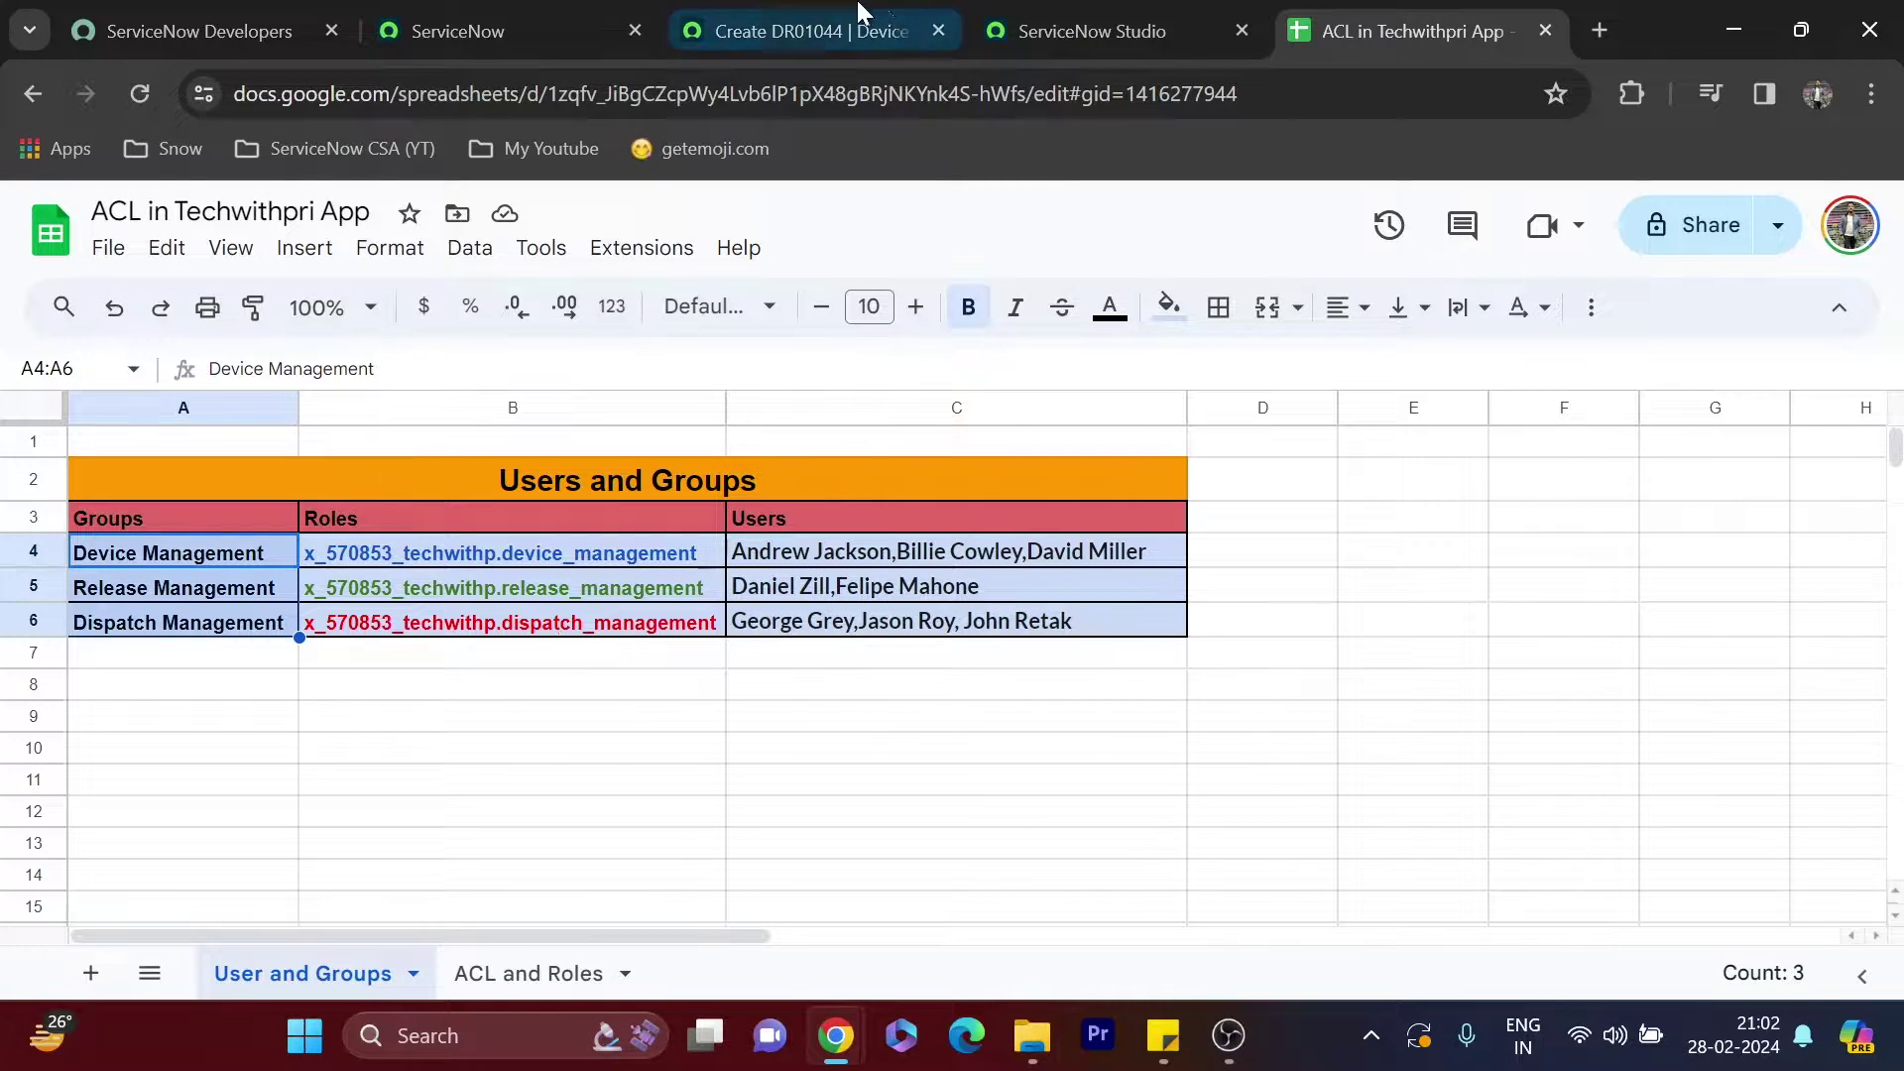
{"action": "left_click", "coordinate": [763, 29]}
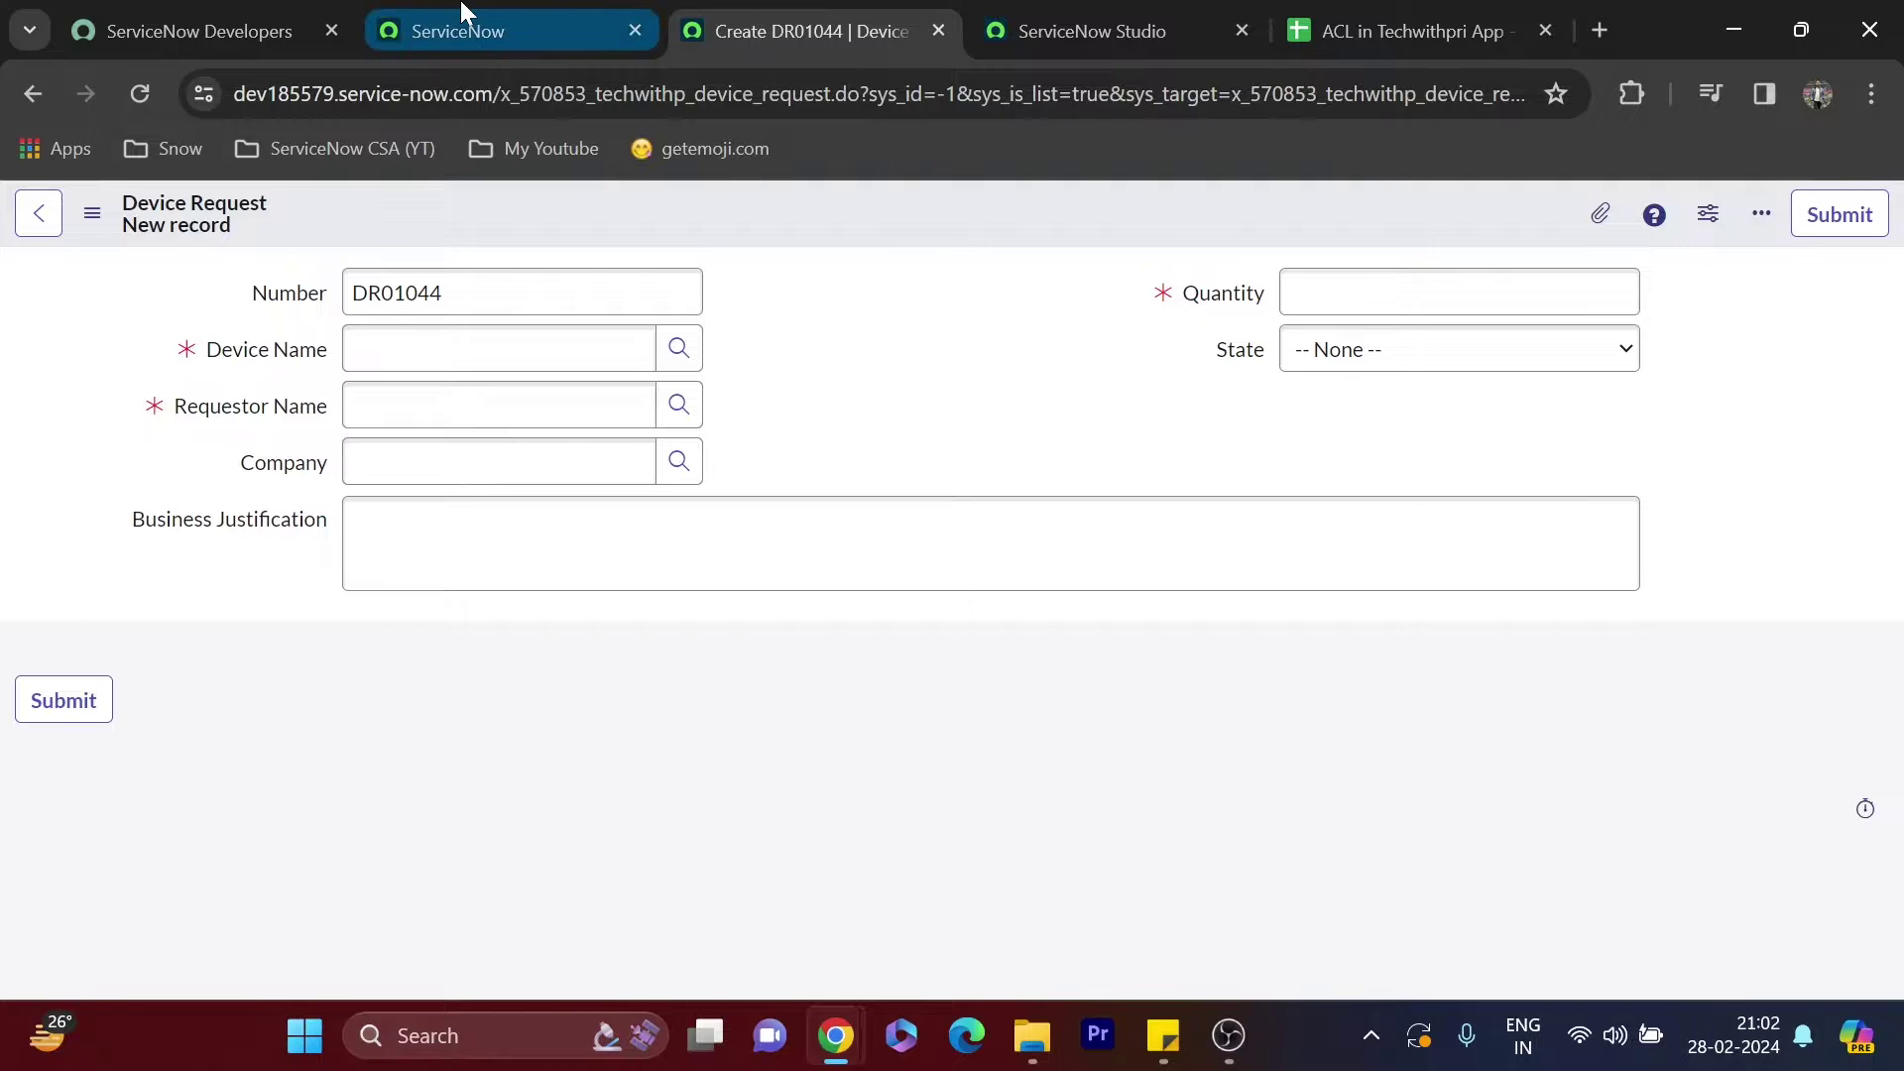
{"action": "left_click", "coordinate": [446, 31]}
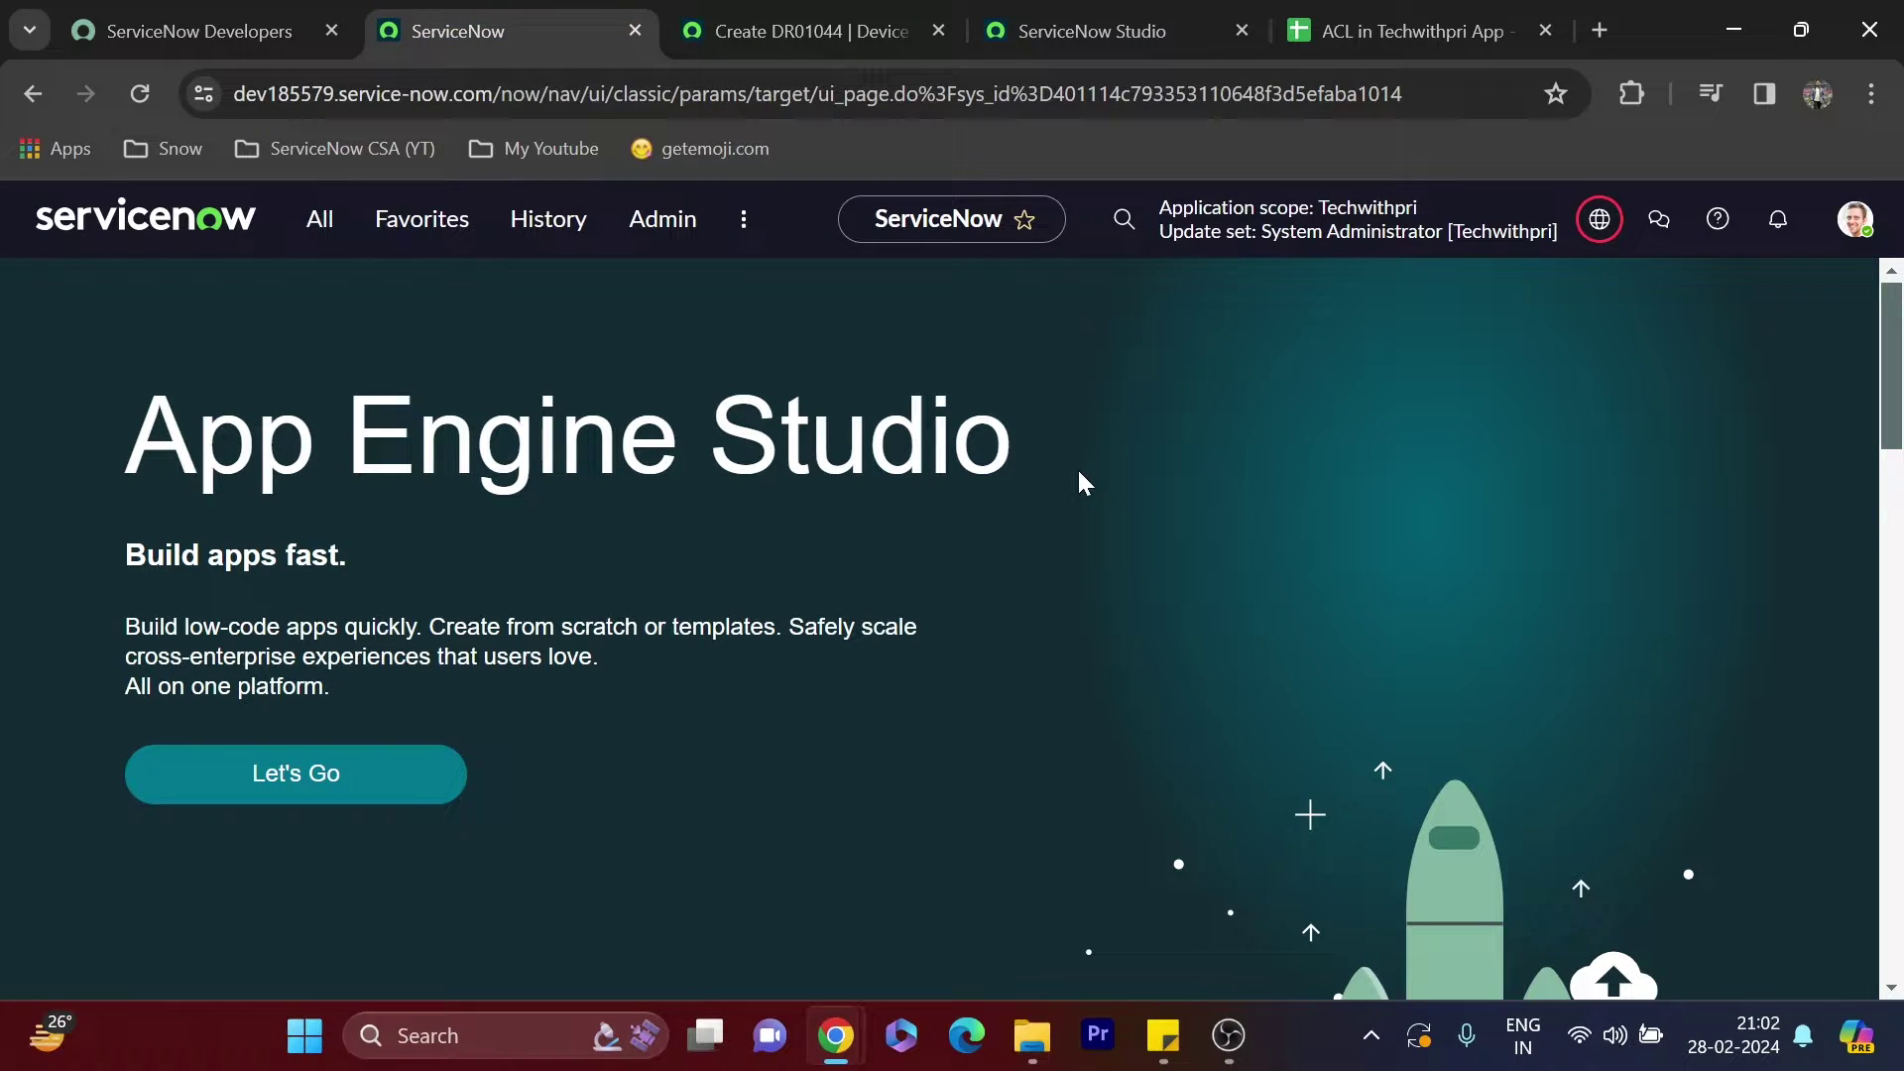
{"action": "left_click", "coordinate": [1090, 31]}
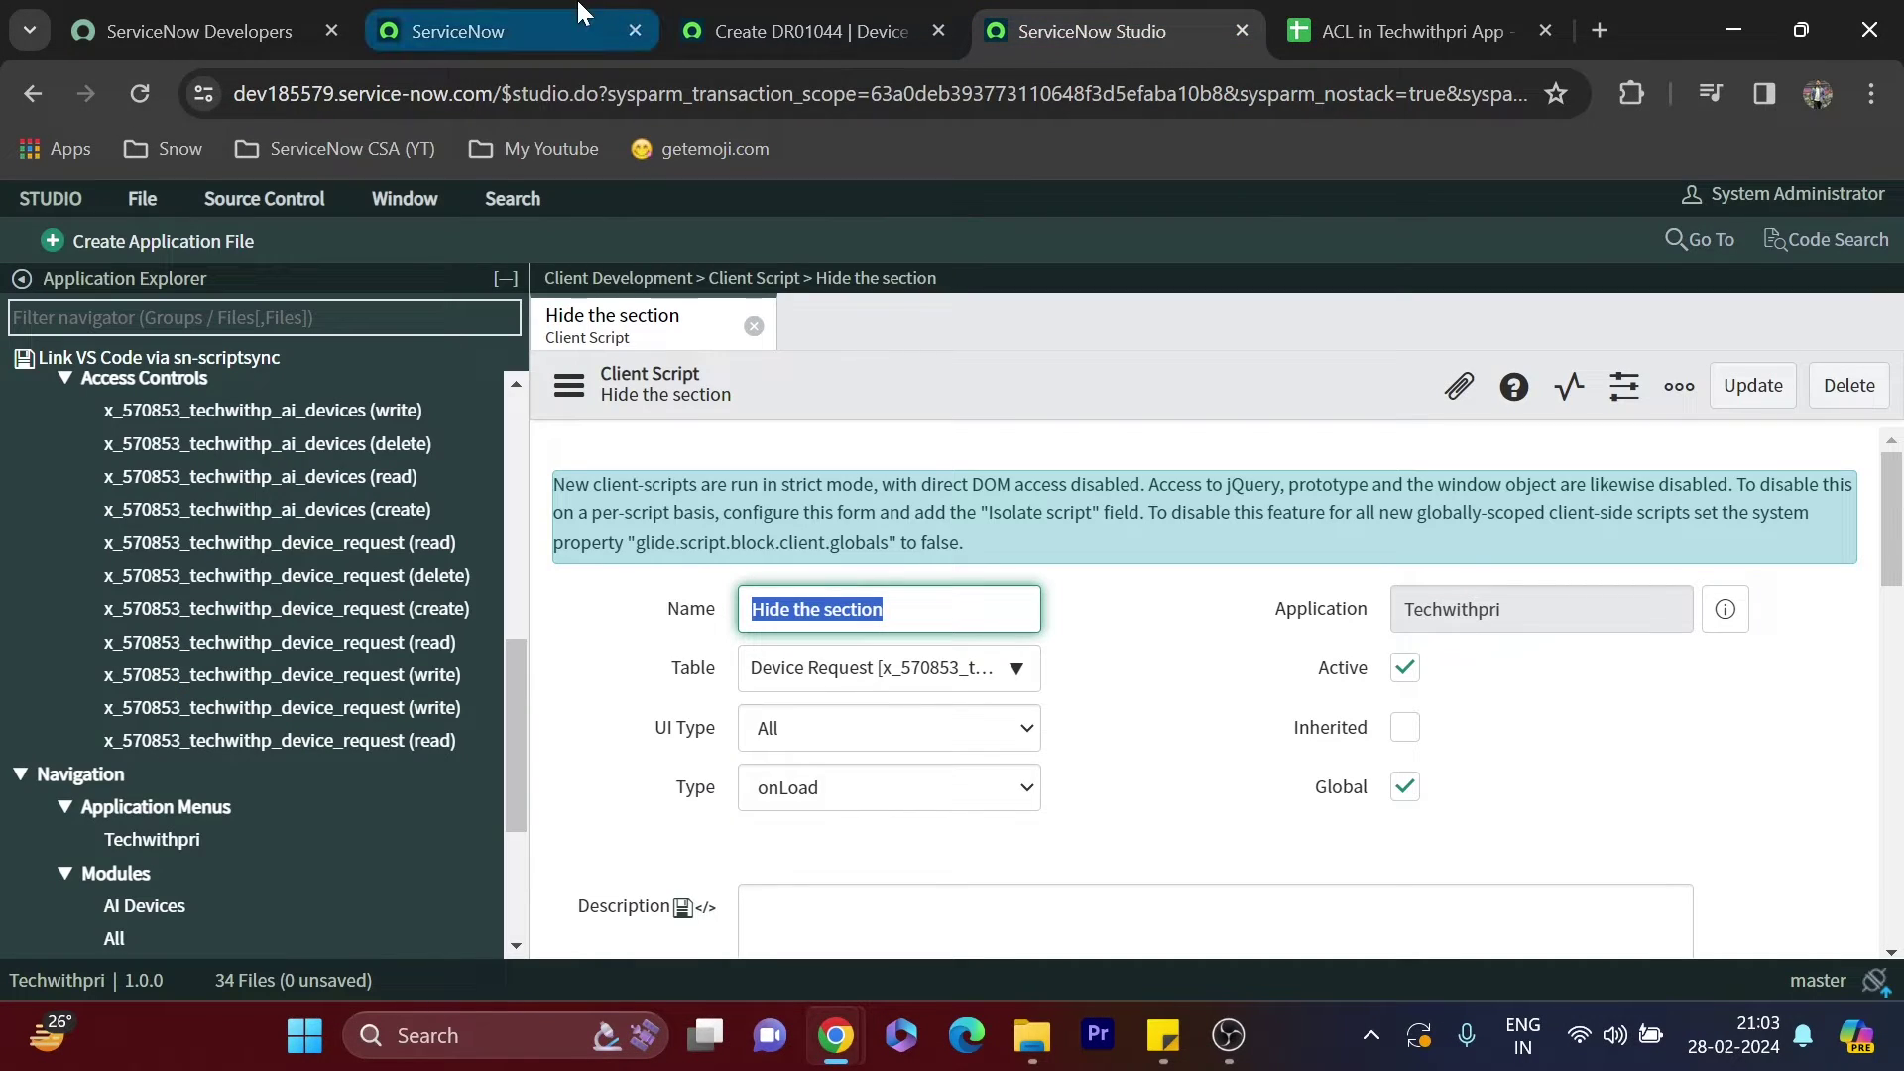
{"action": "left_click", "coordinate": [580, 12]}
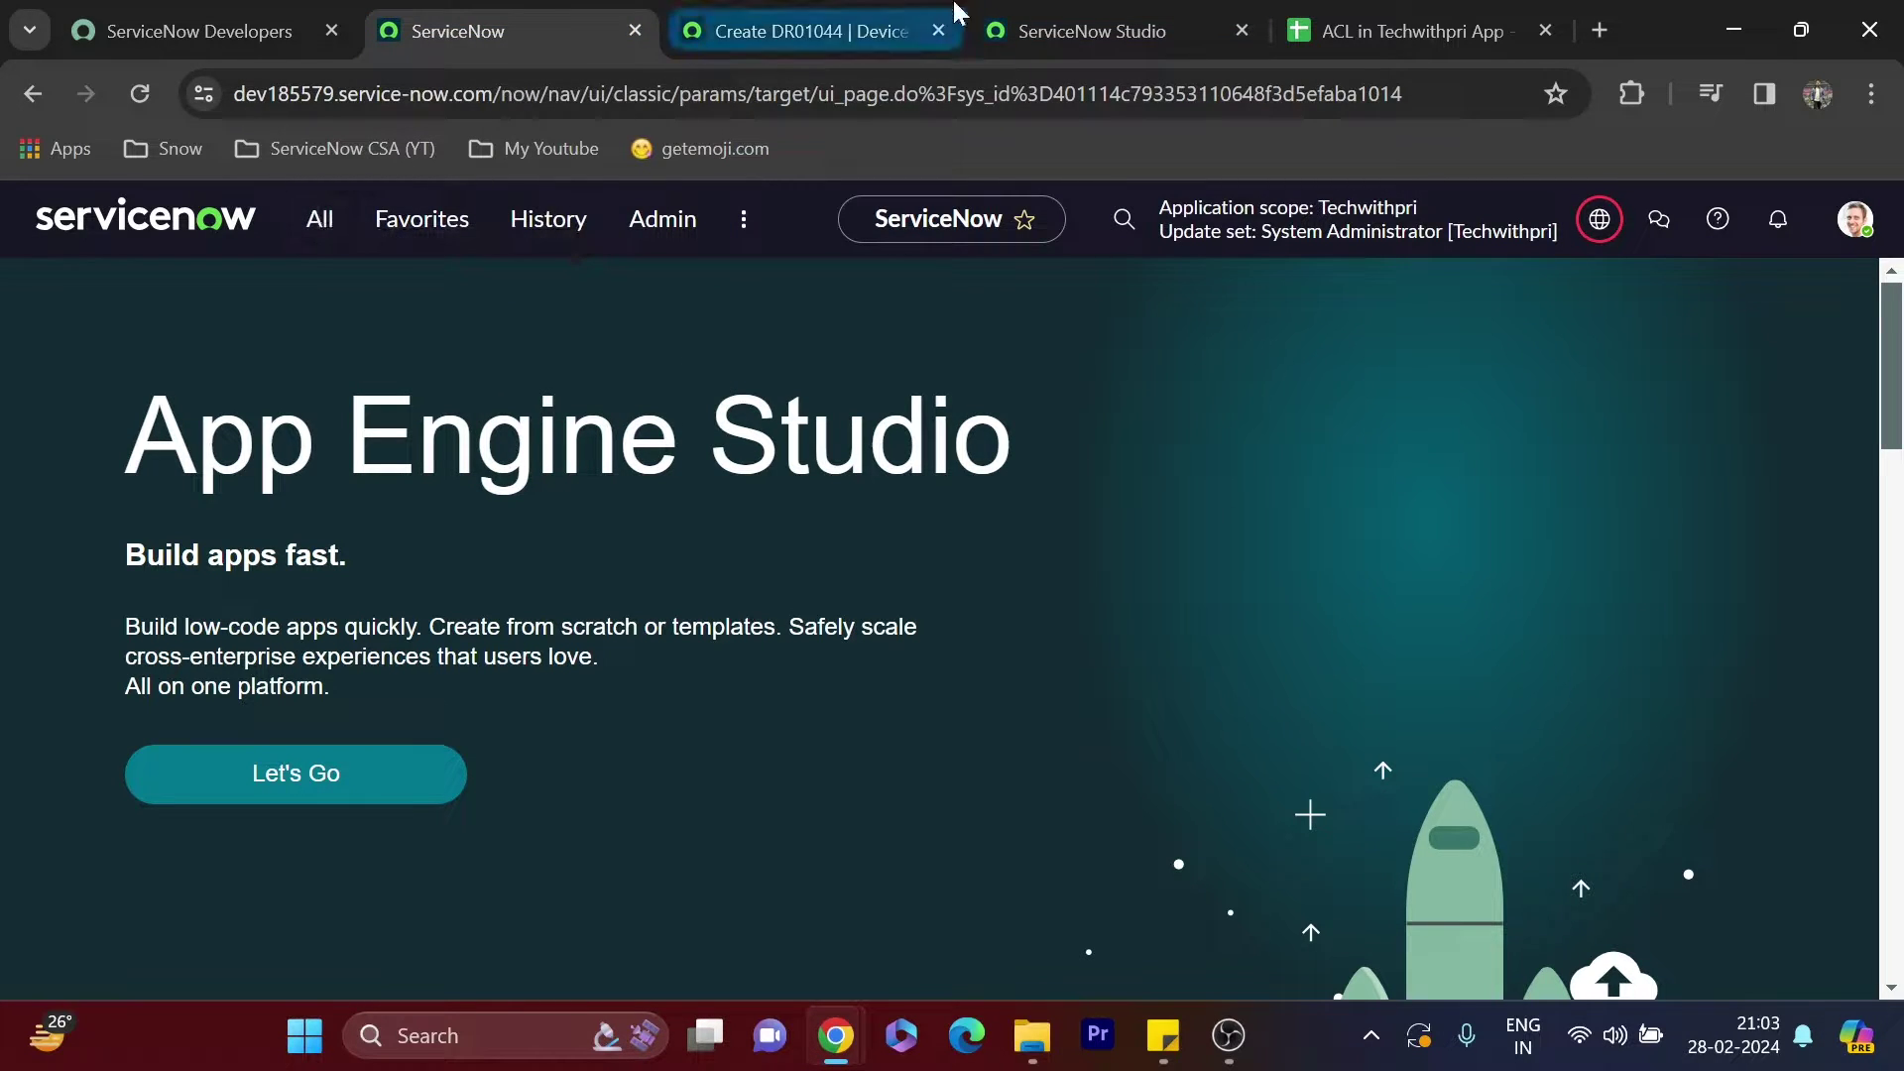
{"action": "left_click", "coordinate": [1090, 31]}
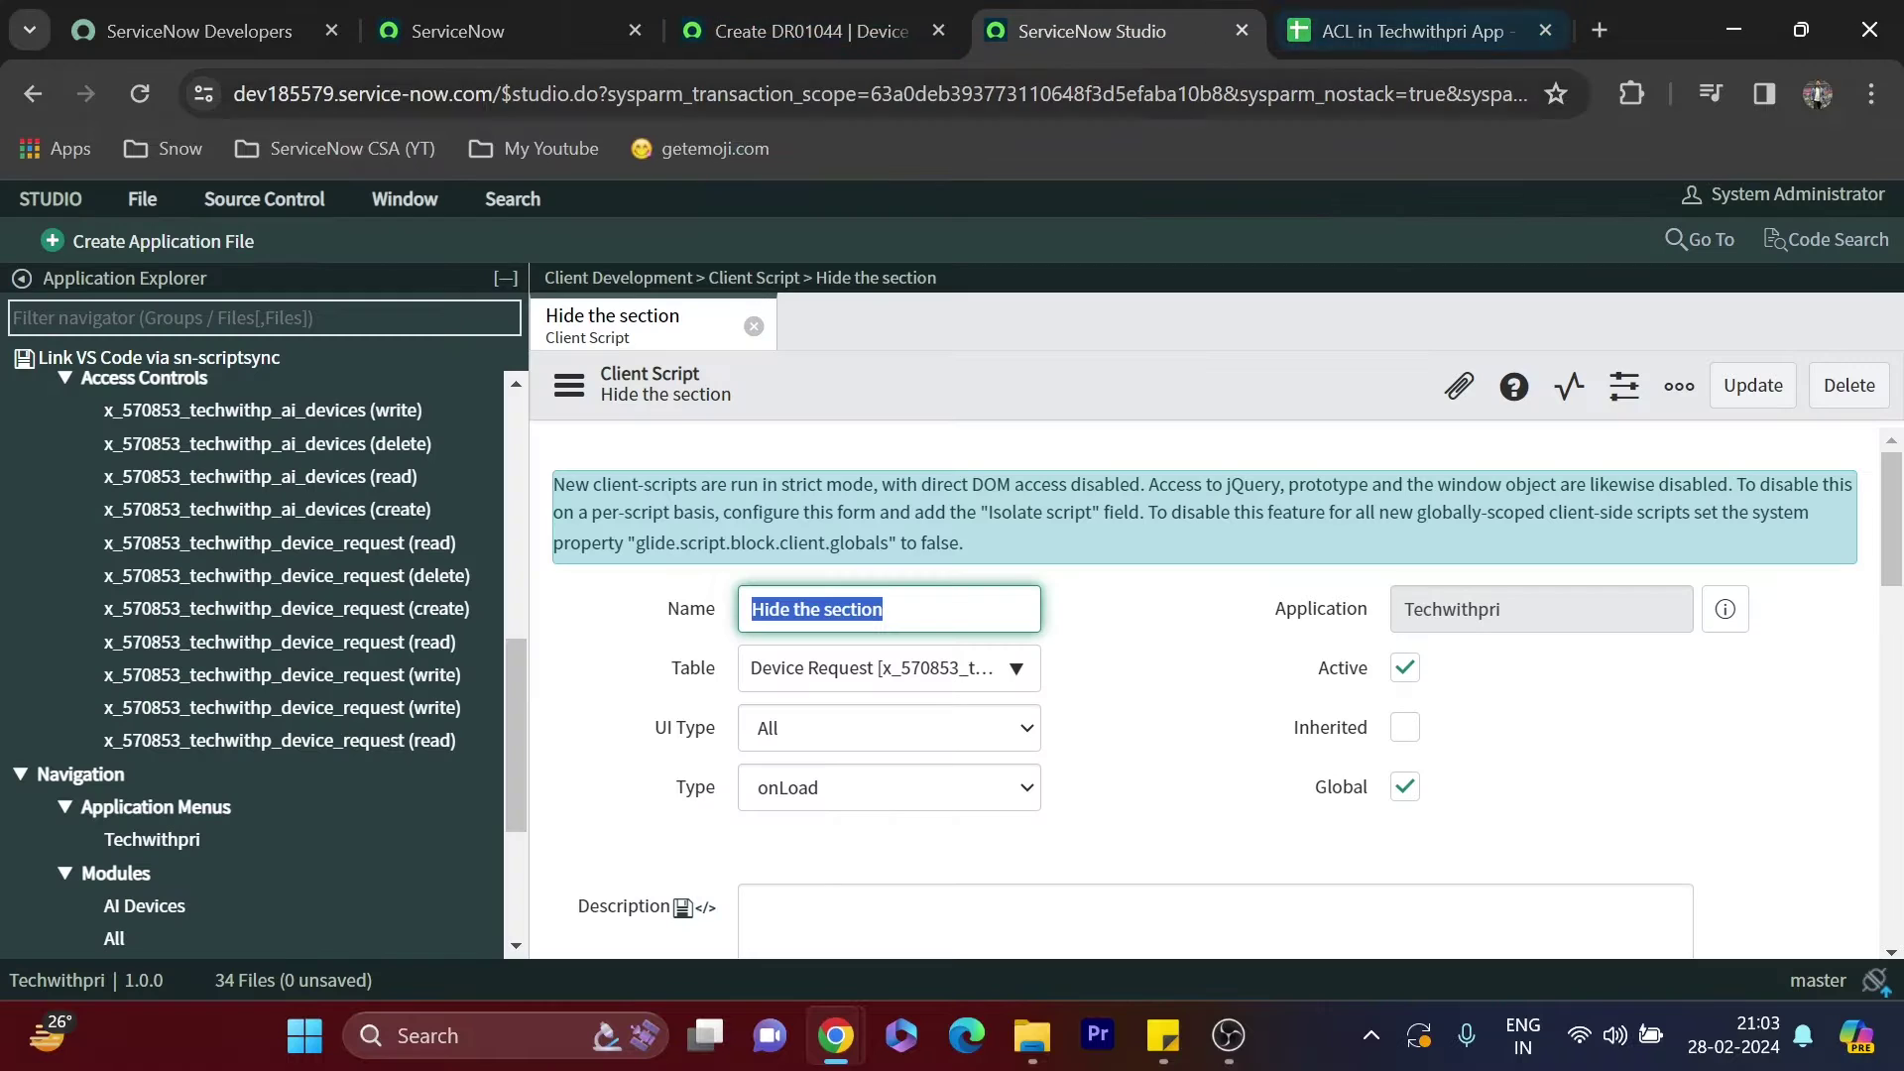
{"action": "left_click", "coordinate": [230, 242]}
{"action": "type", "text": "use"}
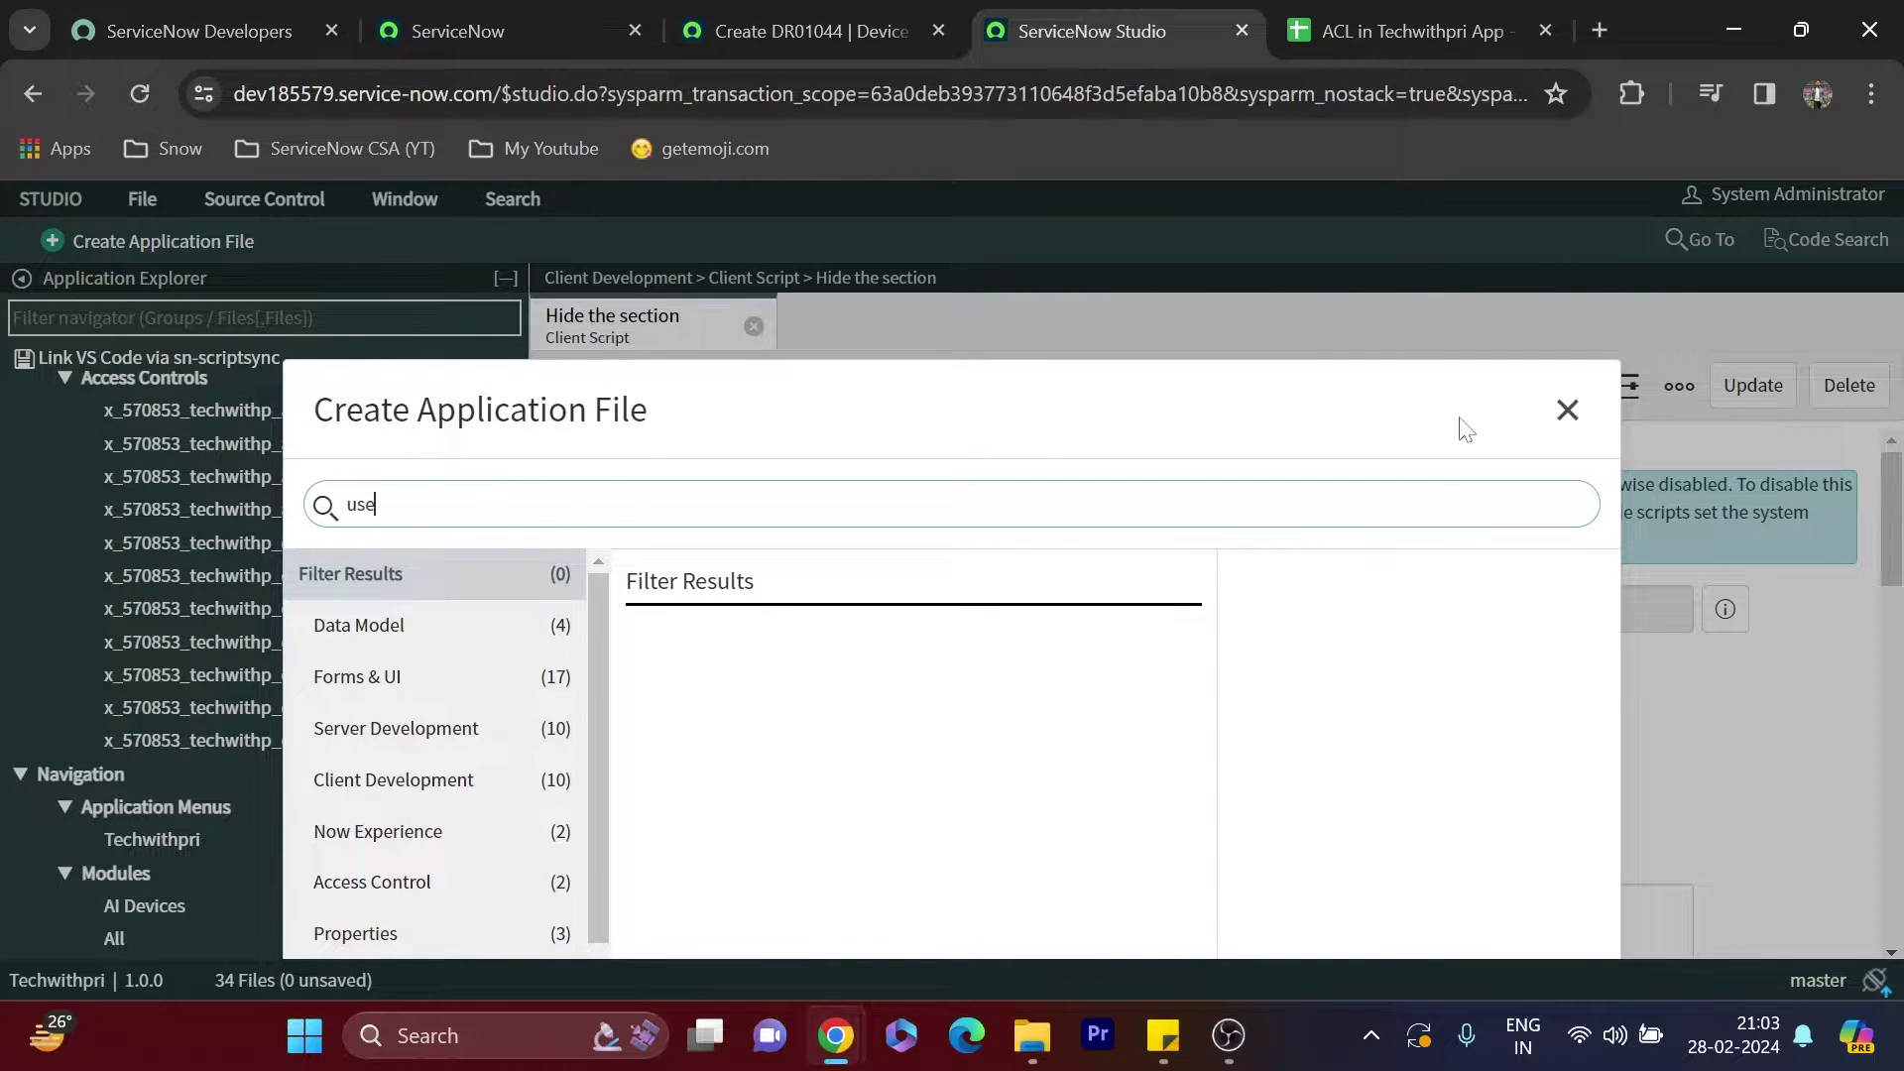
{"action": "left_click", "coordinate": [1576, 416]}
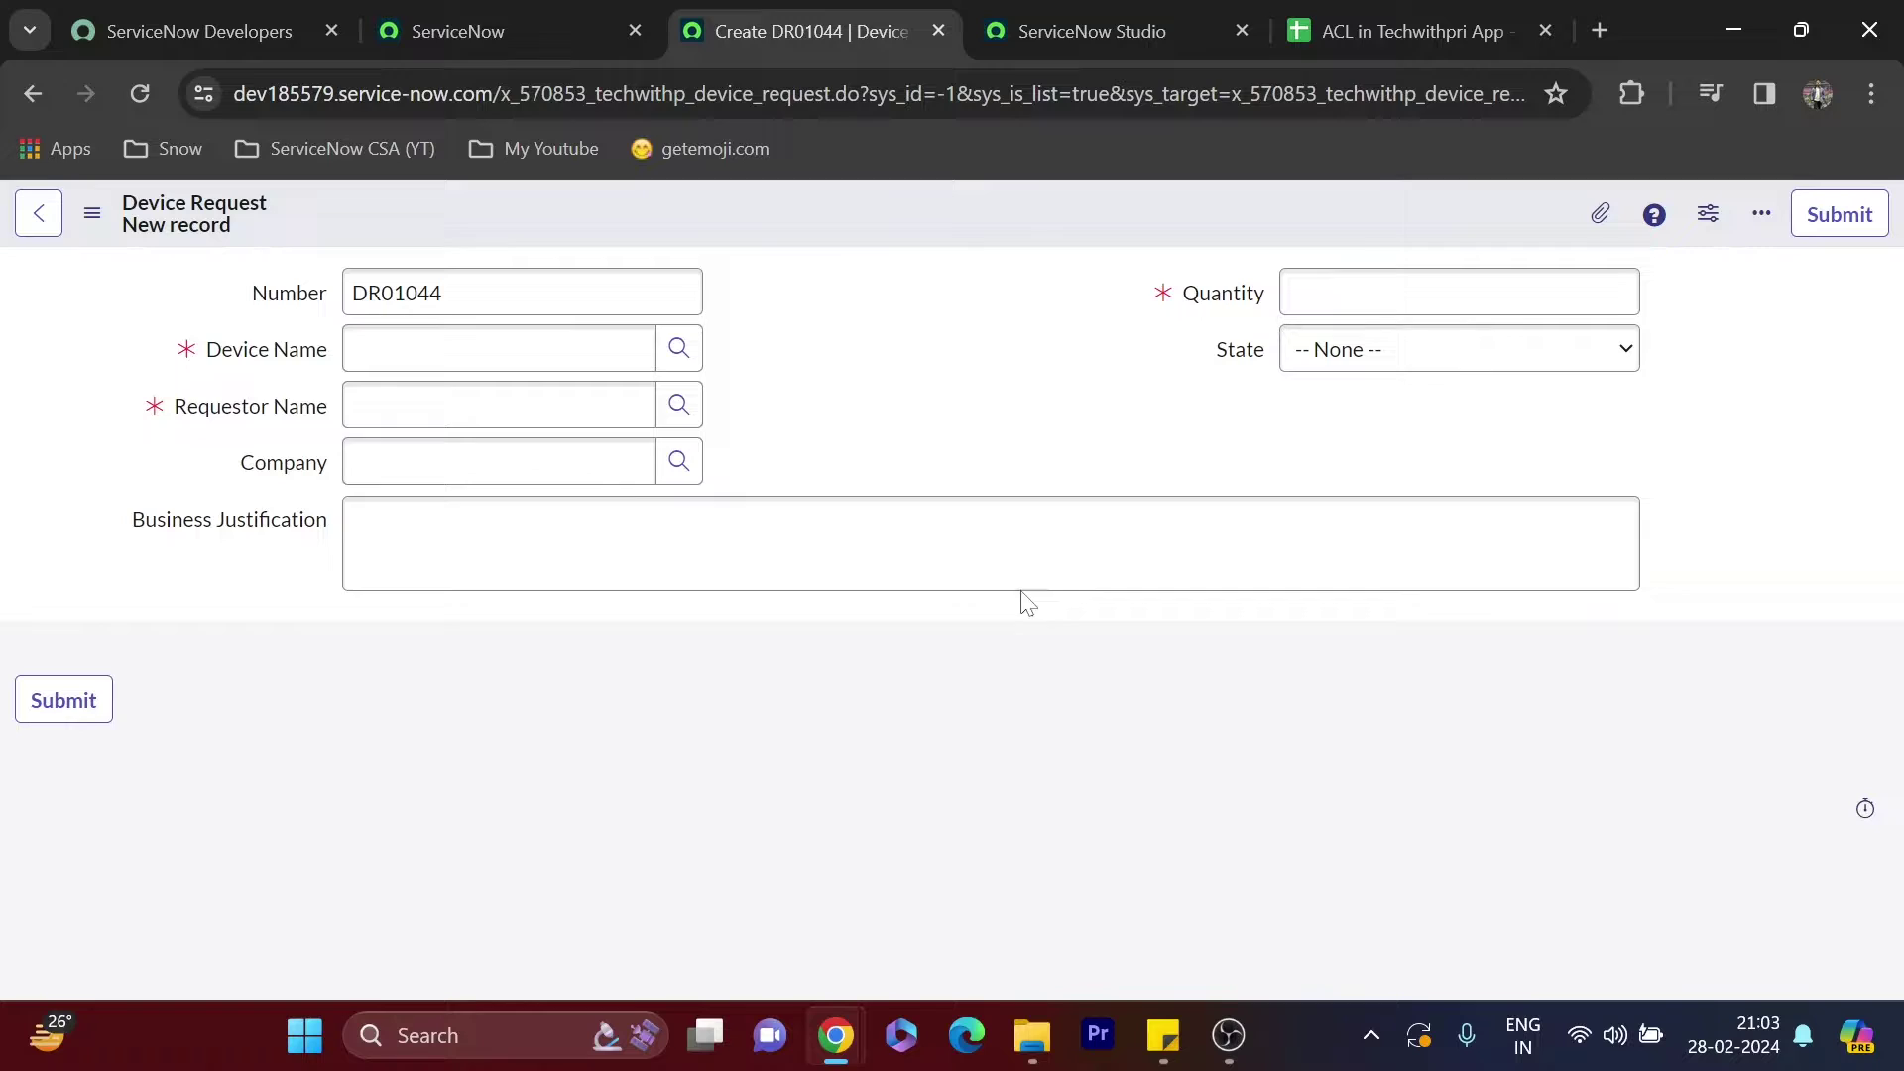
Open the group records list in ServiceNow by entering sys_user_group.list in the application navigator
{"action": "left_click", "coordinate": [565, 20]}
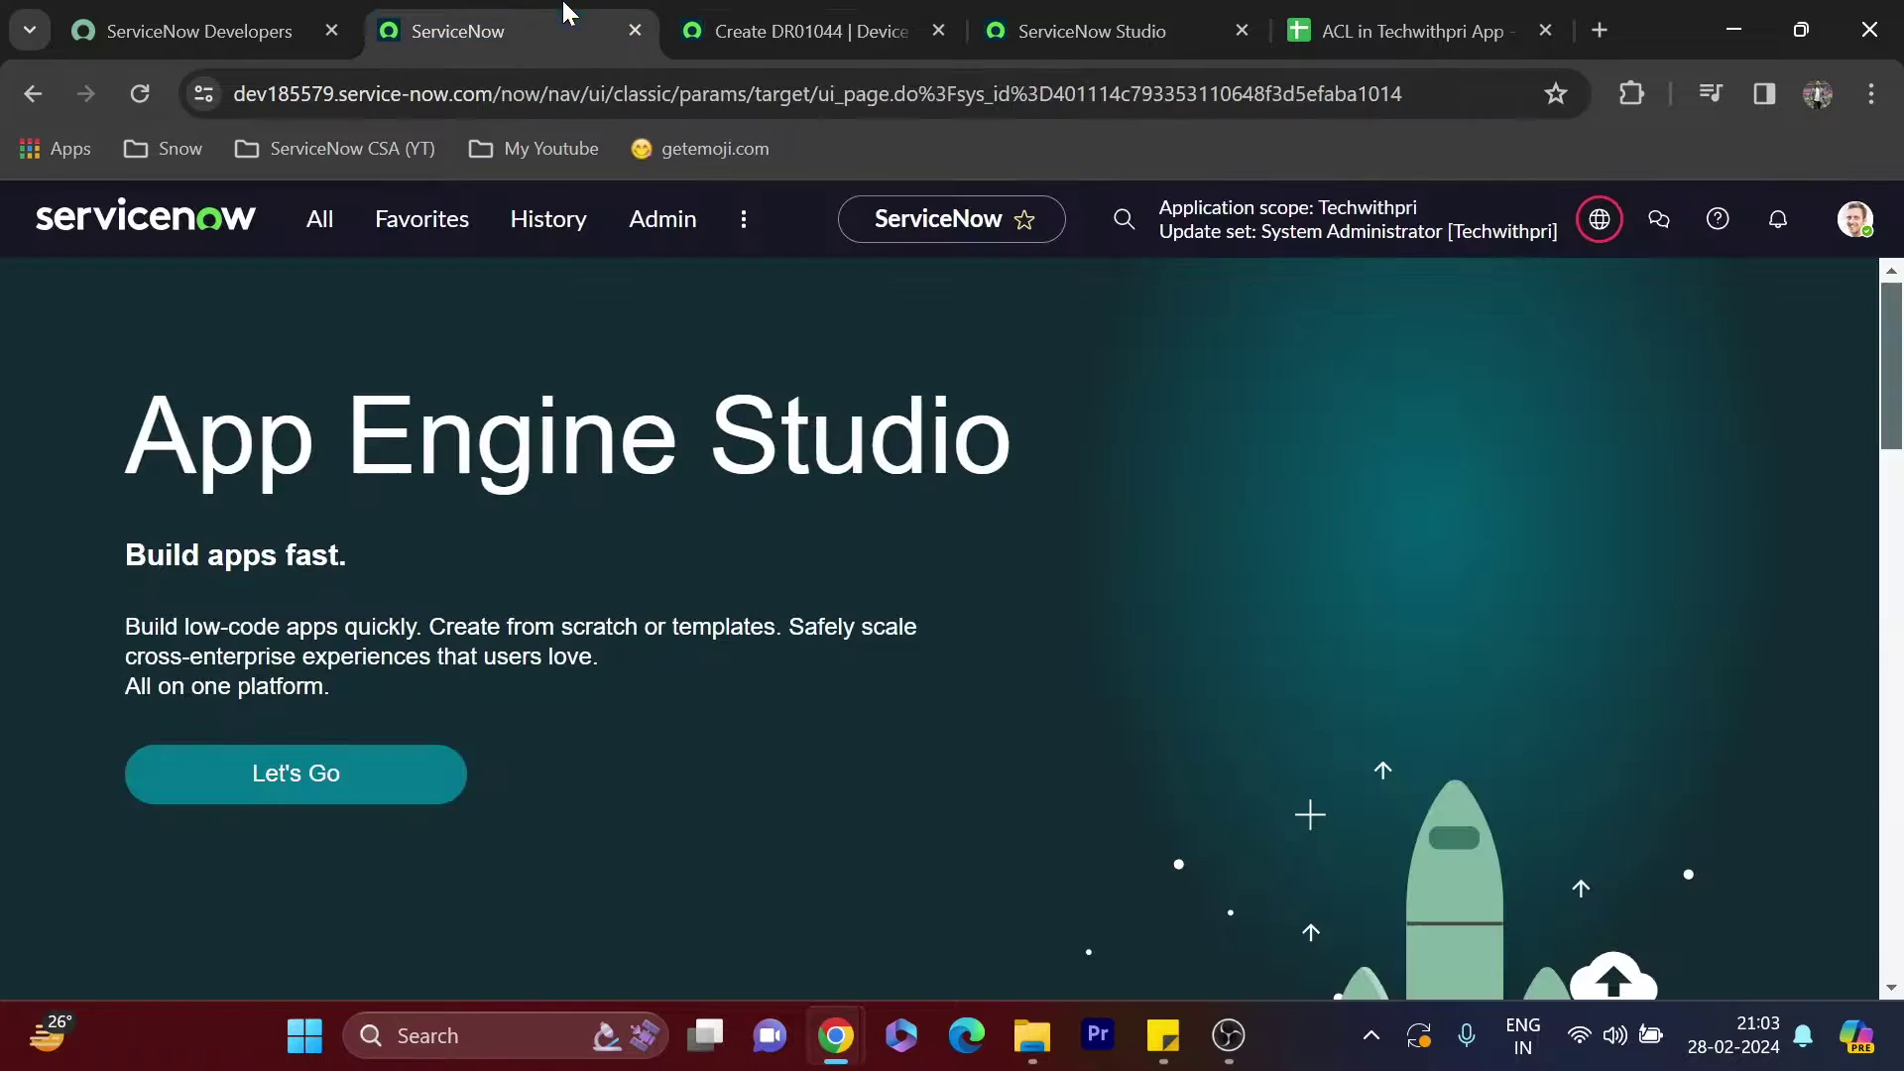
{"action": "left_click", "coordinate": [321, 228]}
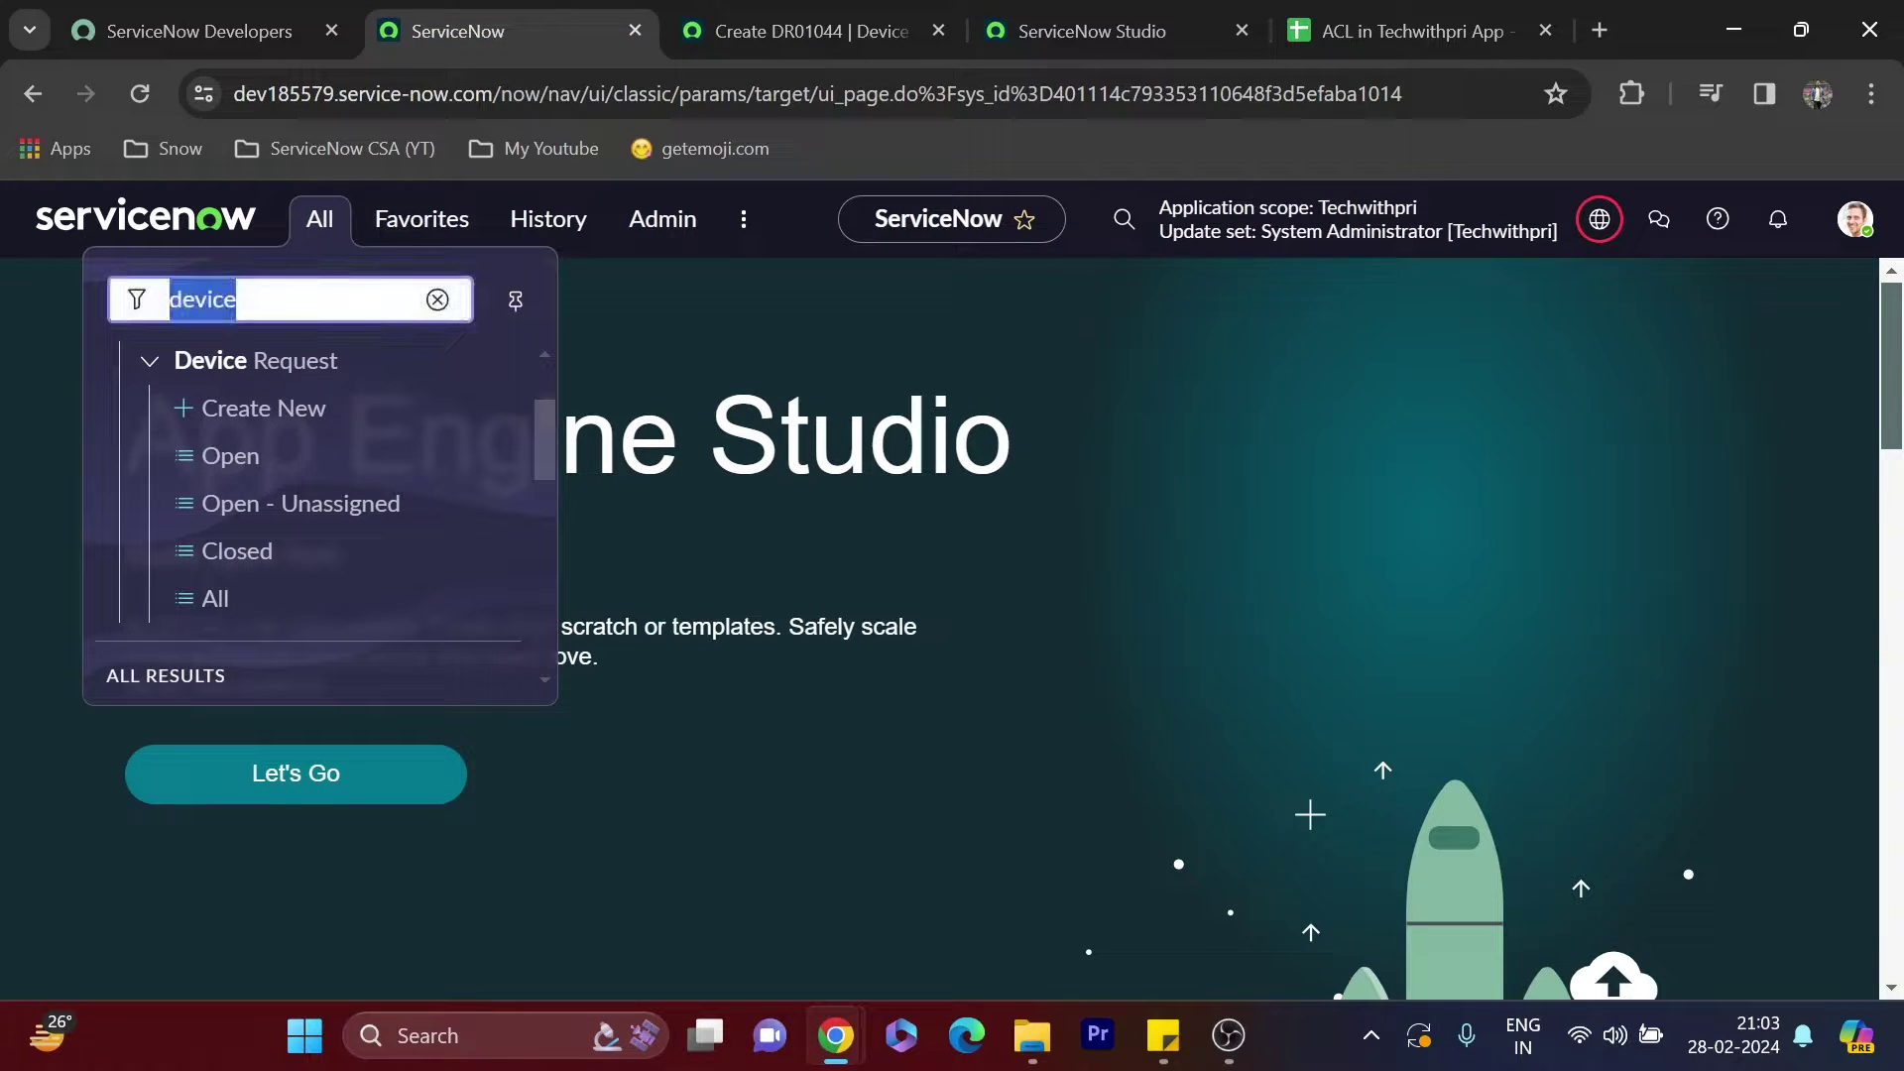
{"action": "type", "text": "sys_u"}
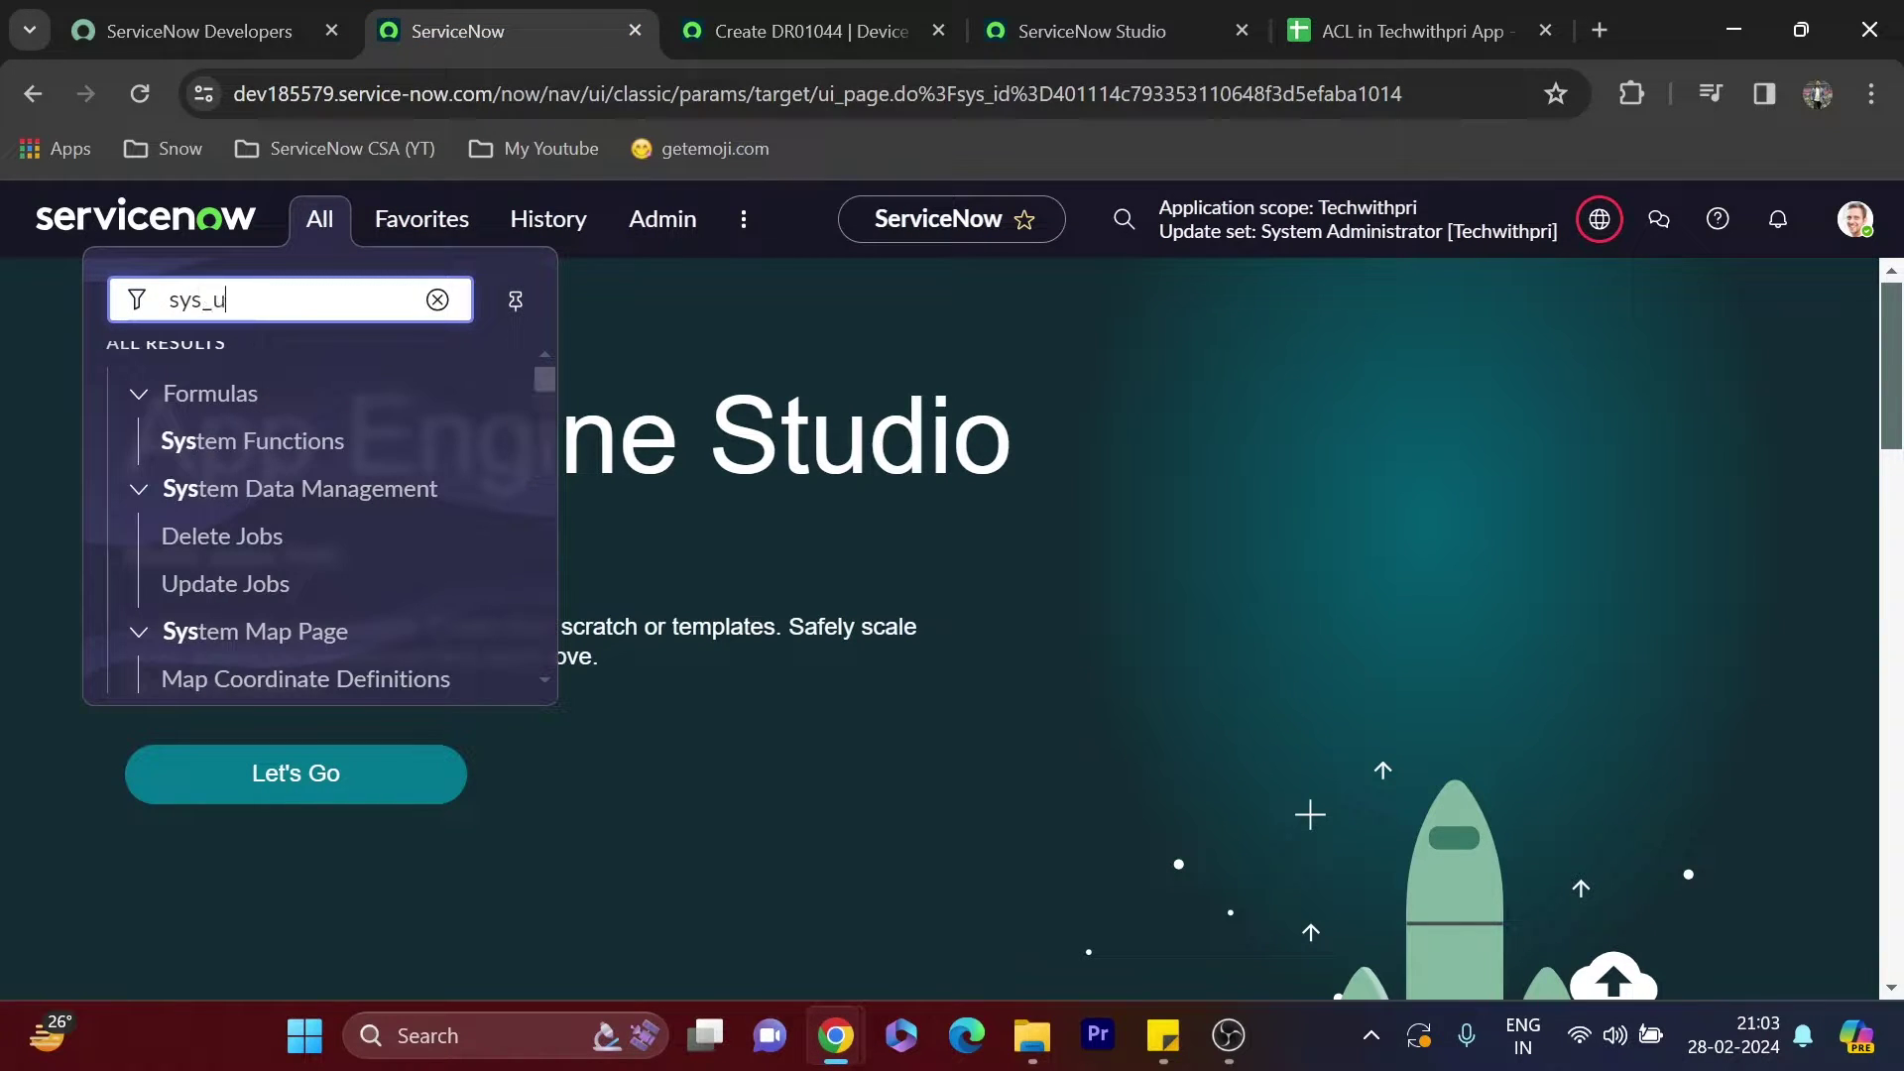
{"action": "type", "text": "ser_"}
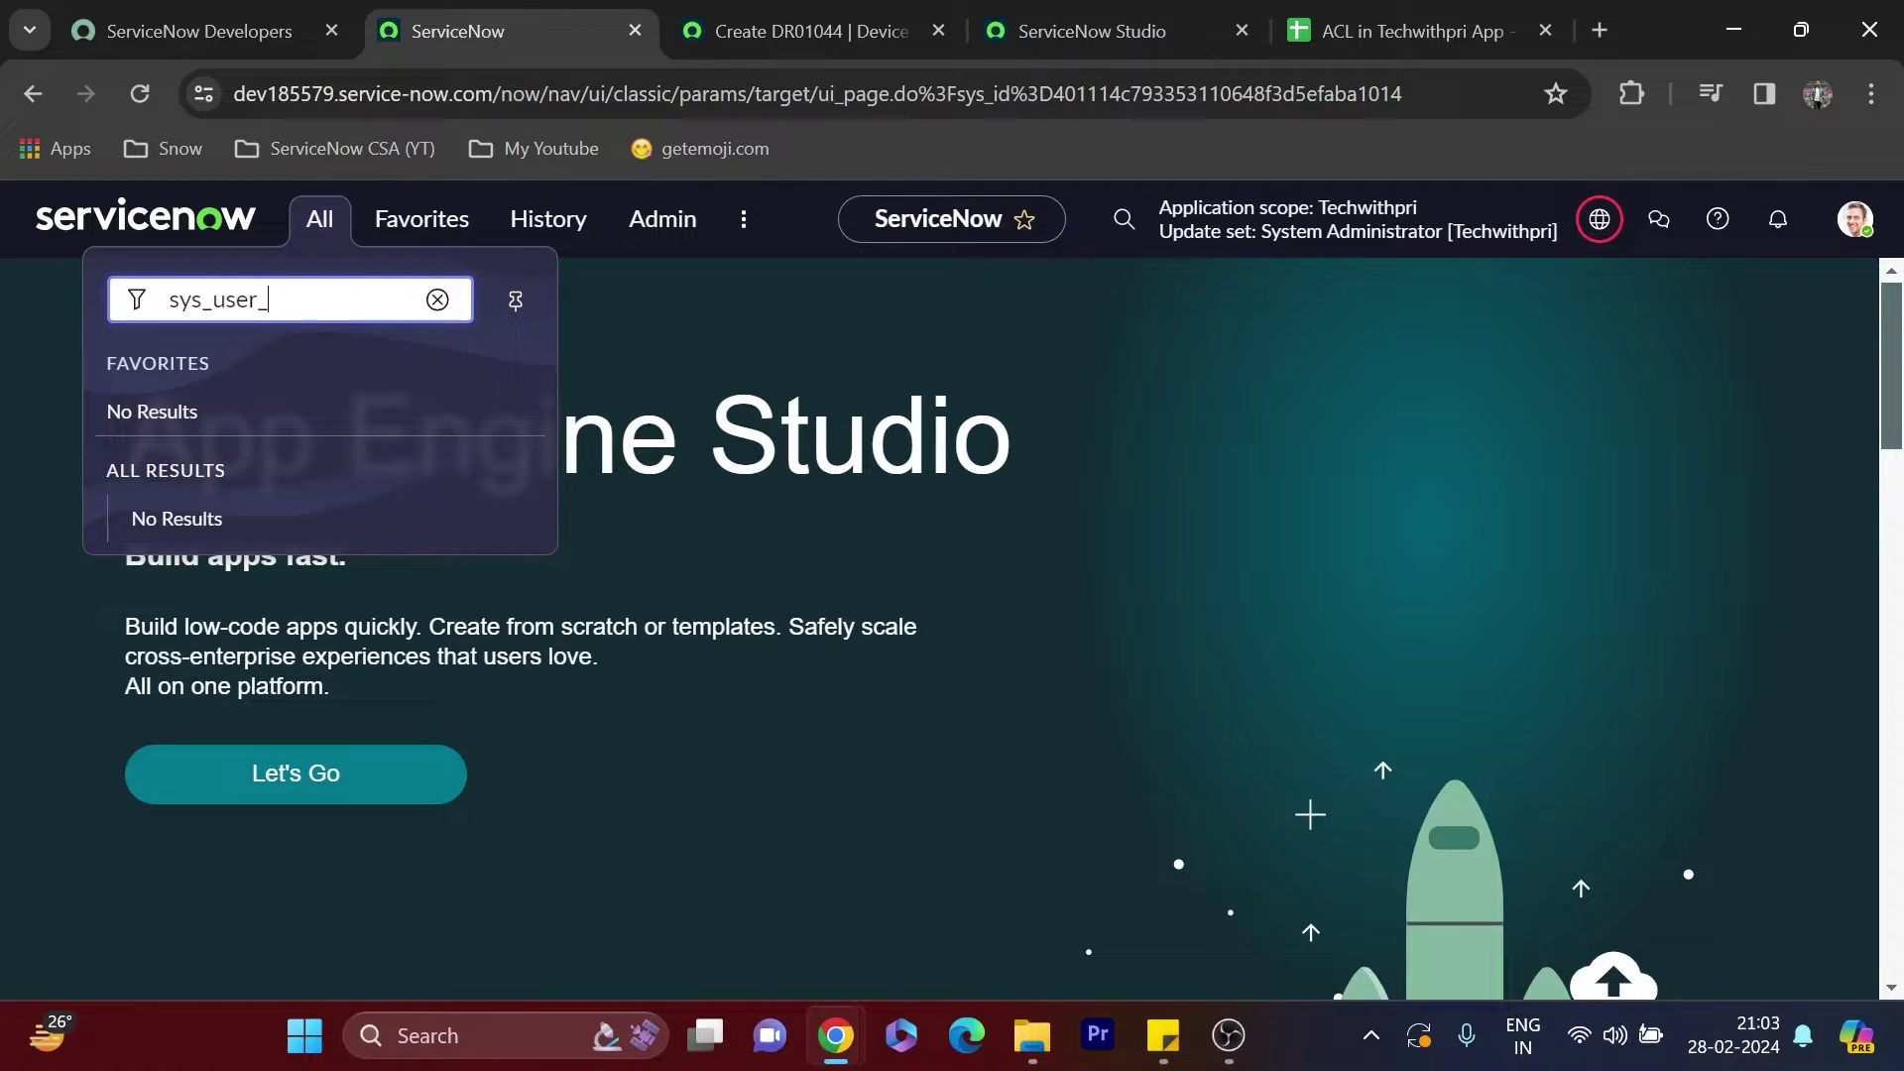
{"action": "type", "text": "group.list"}
{"action": "key", "text": "Return"}
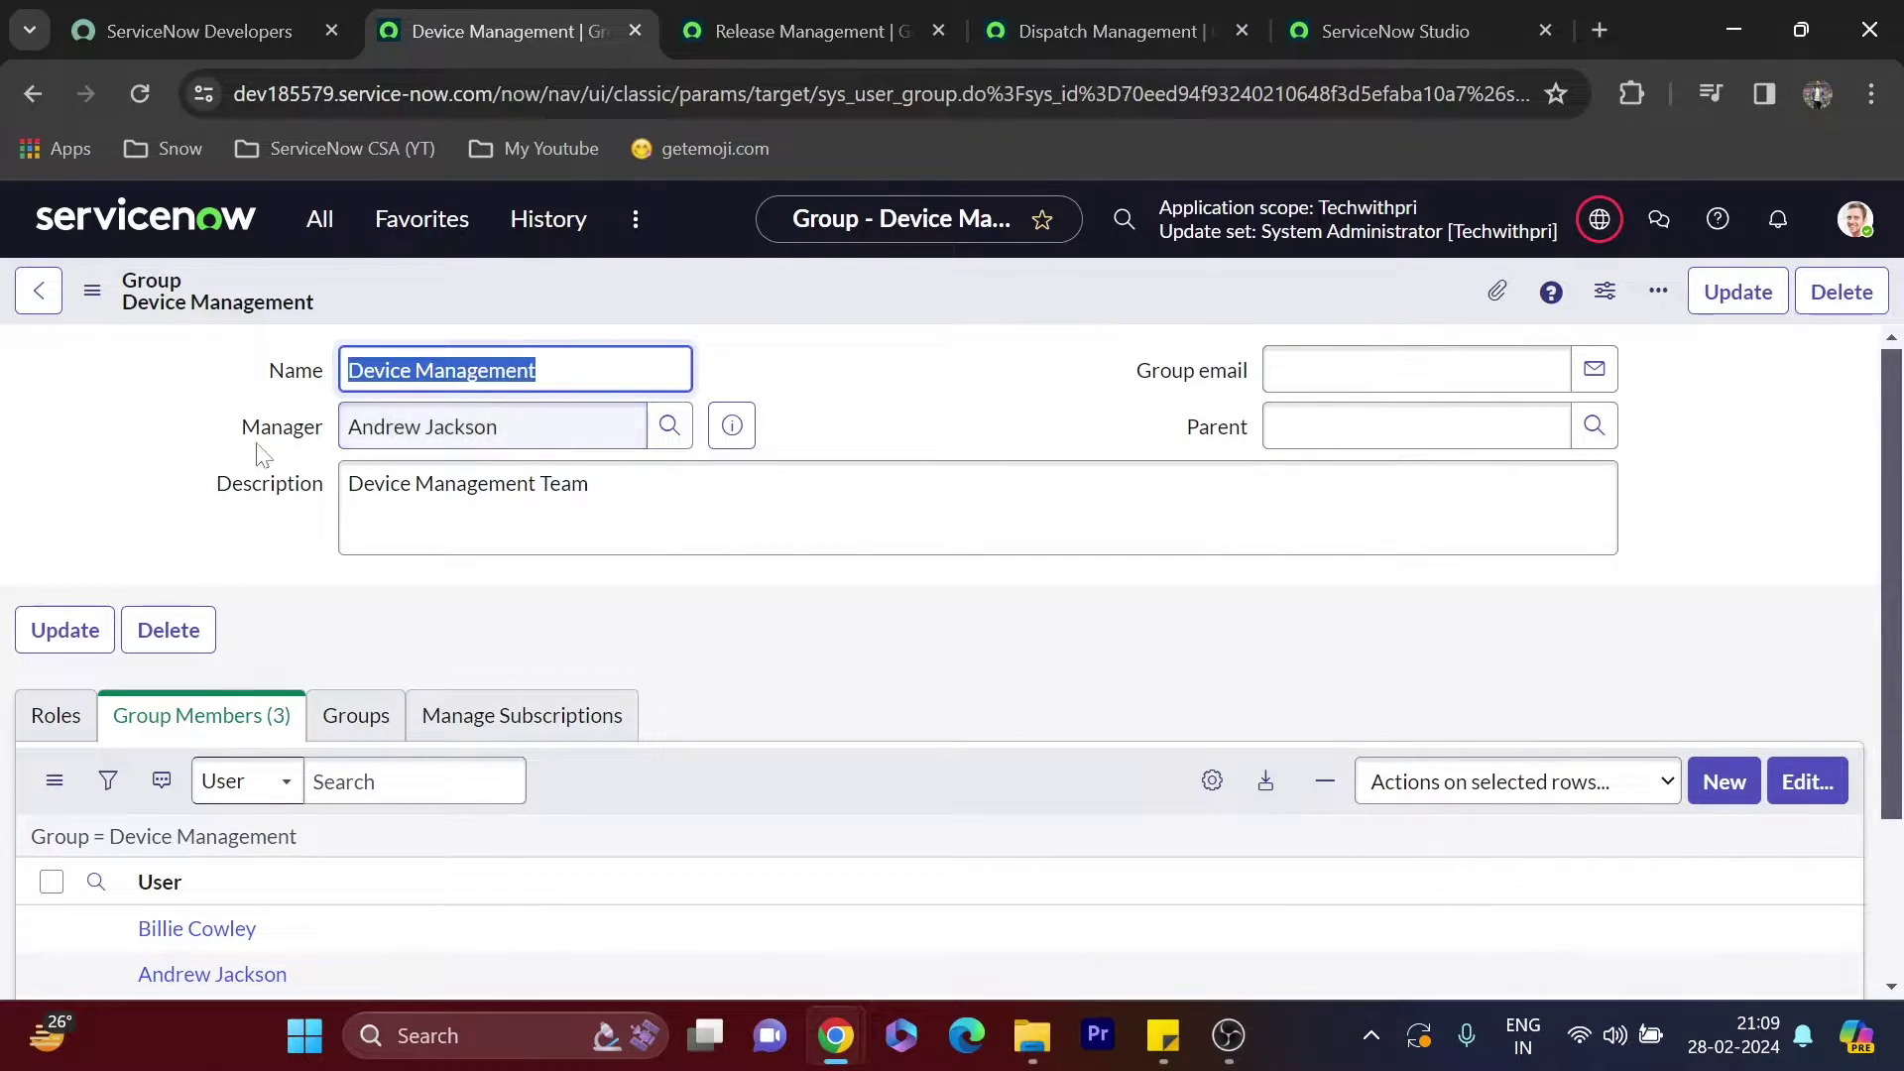
Review the manager, description and members of the Device Management and Release Management groups, then switch to the Dispatch Management group
{"action": "scroll", "coordinate": [173, 442], "scroll_direction": "down", "scroll_amount": 3}
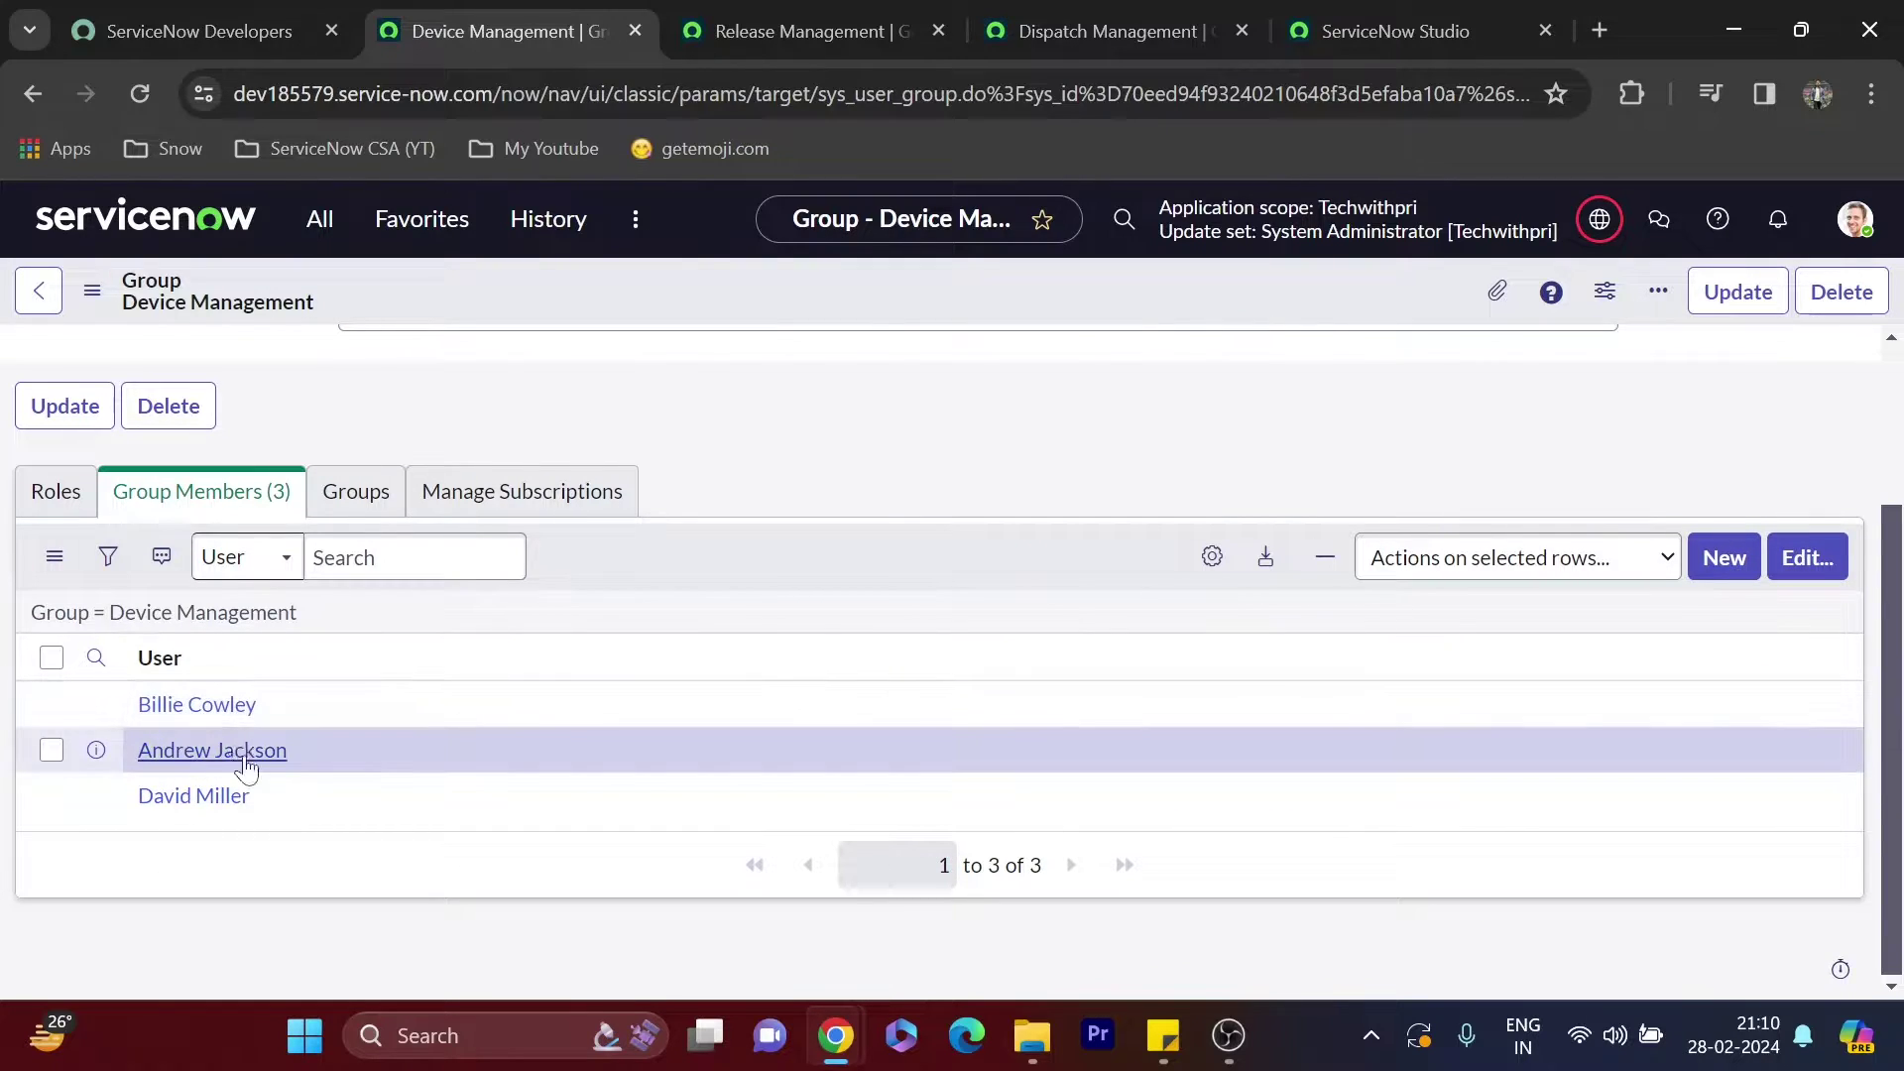
{"action": "scroll", "coordinate": [299, 781], "scroll_direction": "up", "scroll_amount": 3}
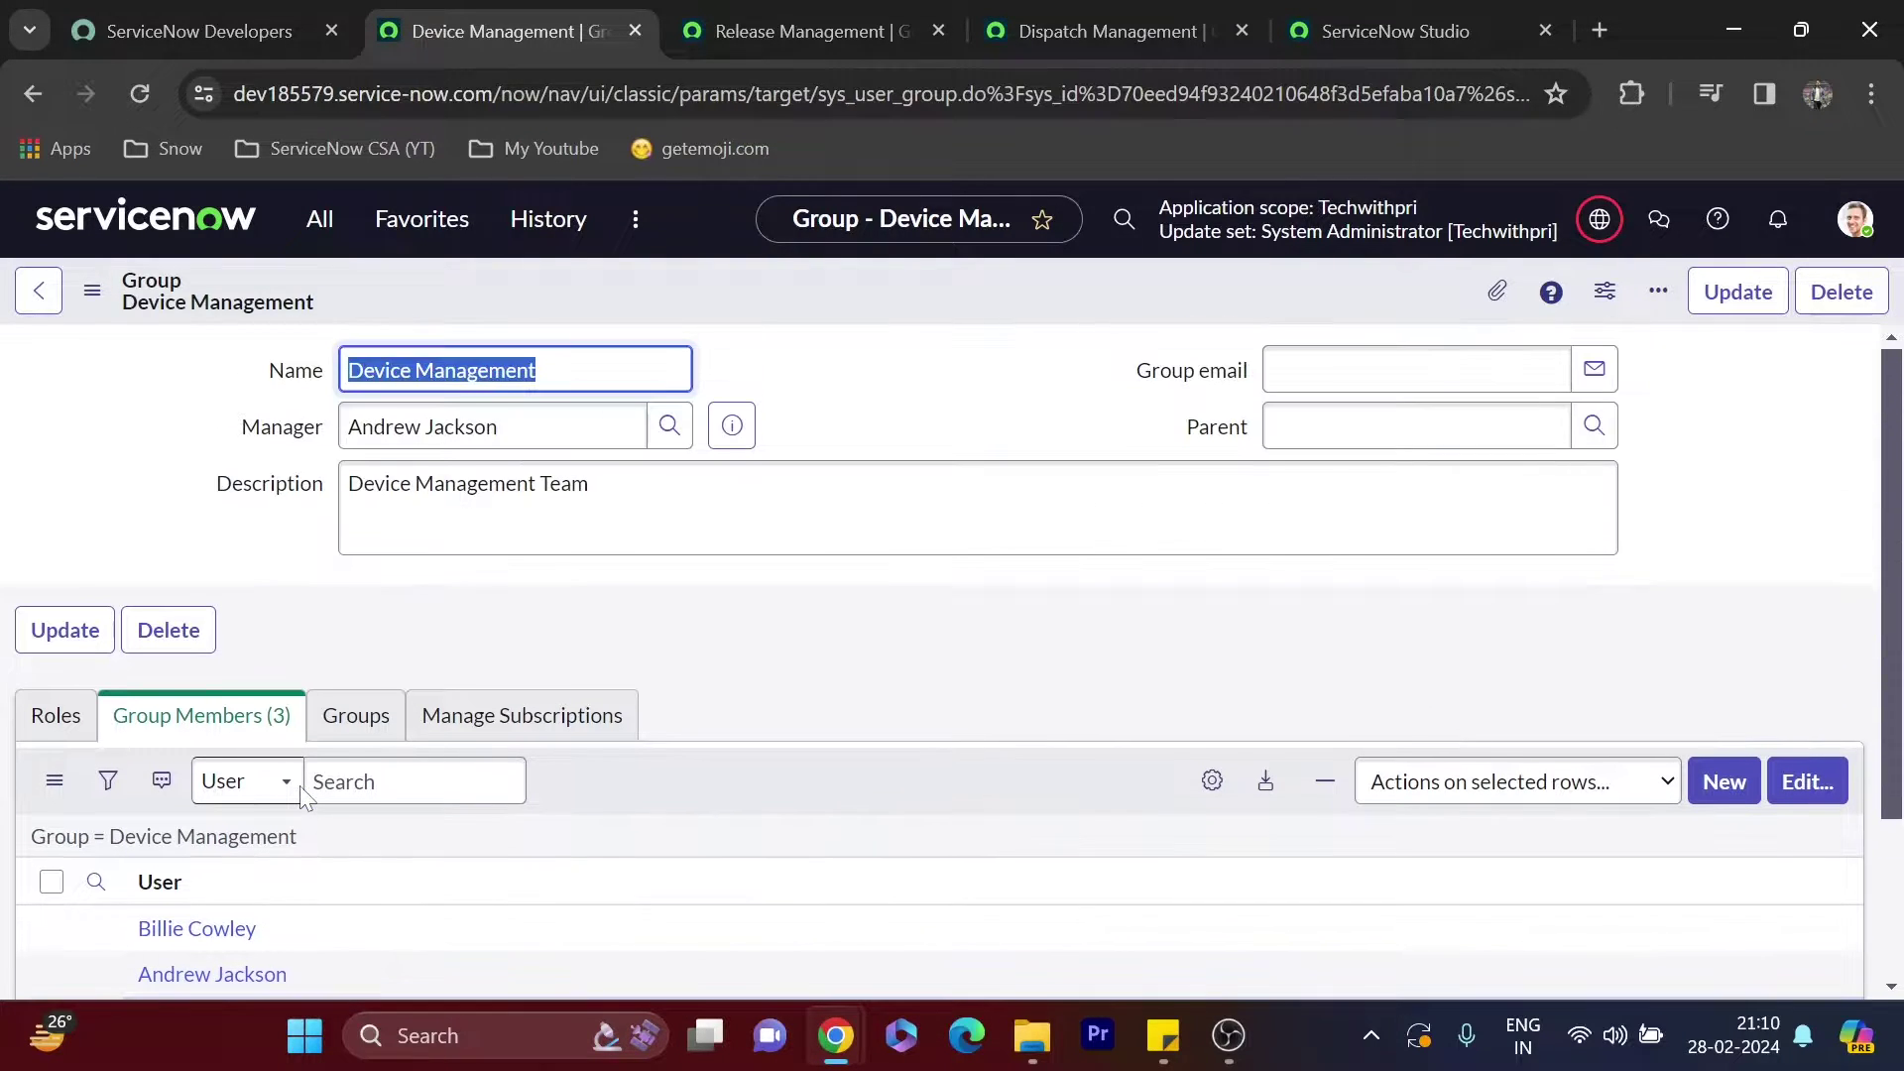
{"action": "left_click", "coordinate": [762, 28]}
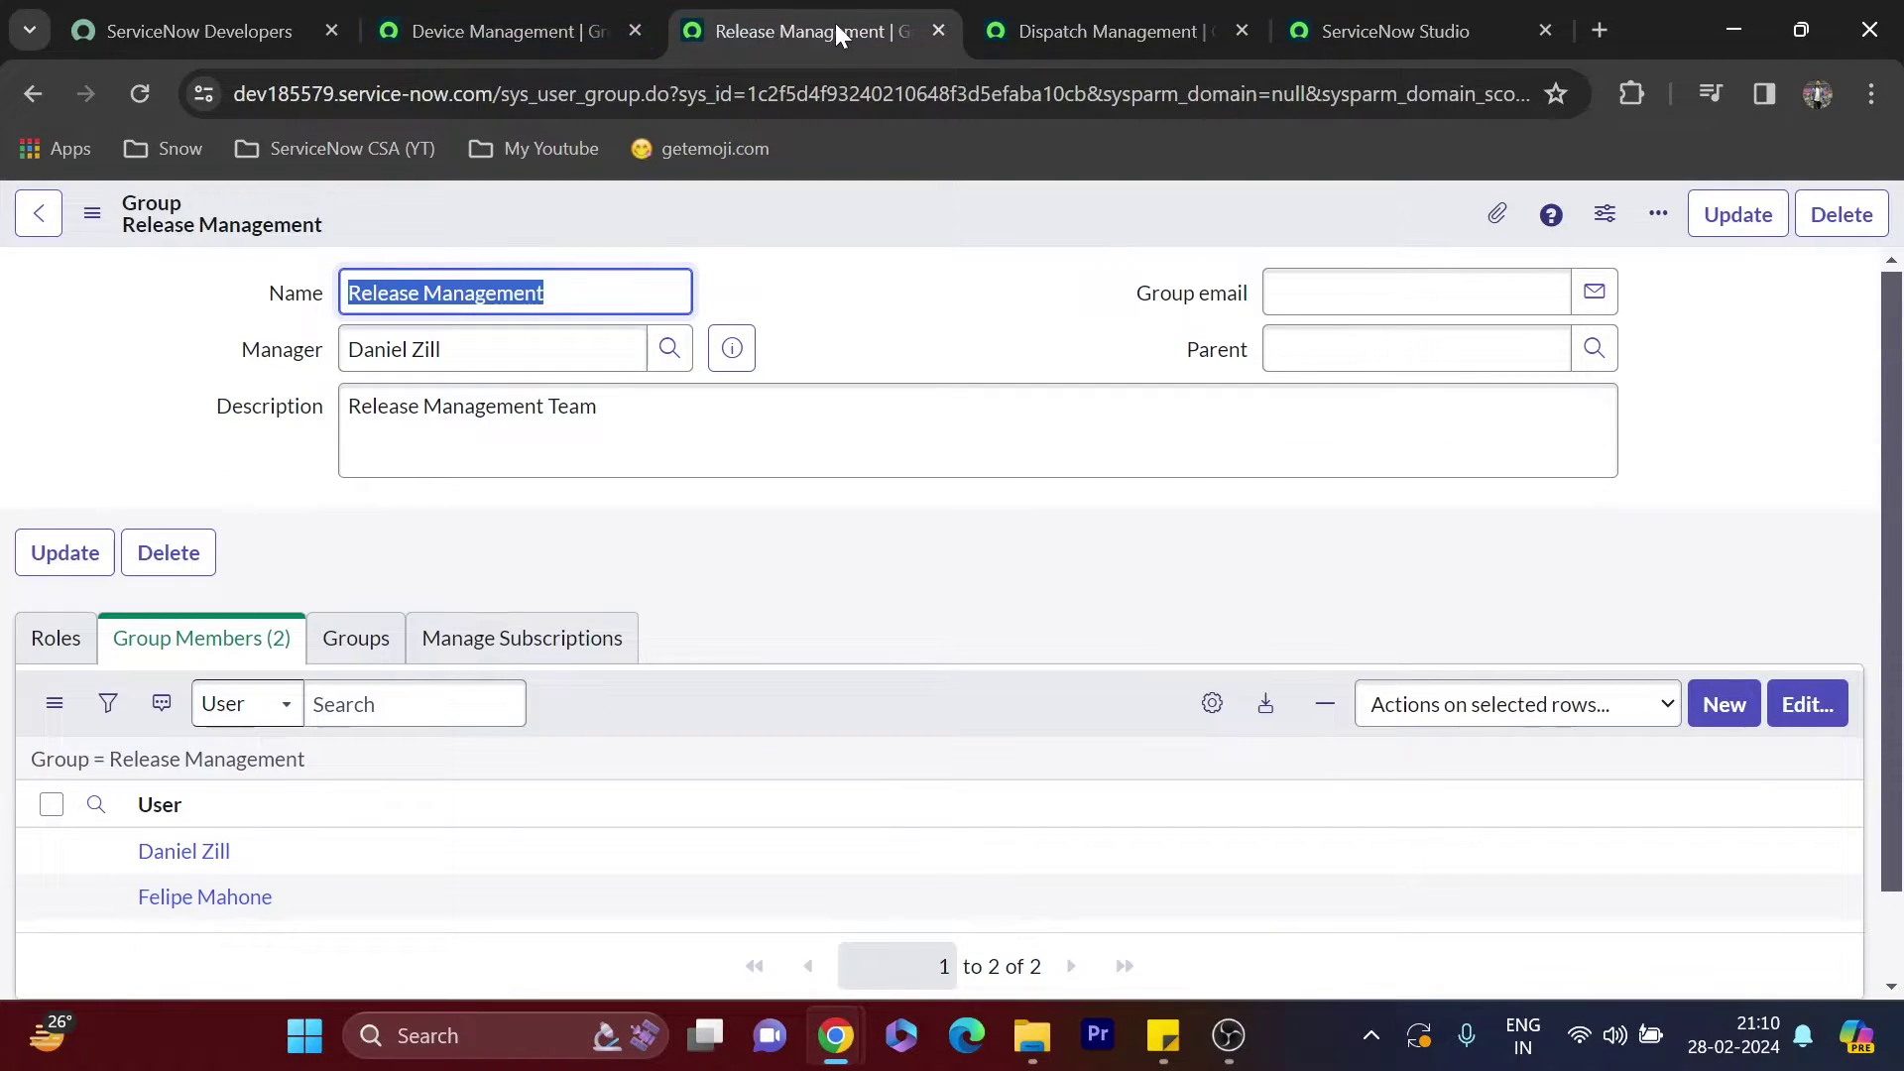
{"action": "scroll", "coordinate": [256, 704], "scroll_direction": "down", "scroll_amount": 1}
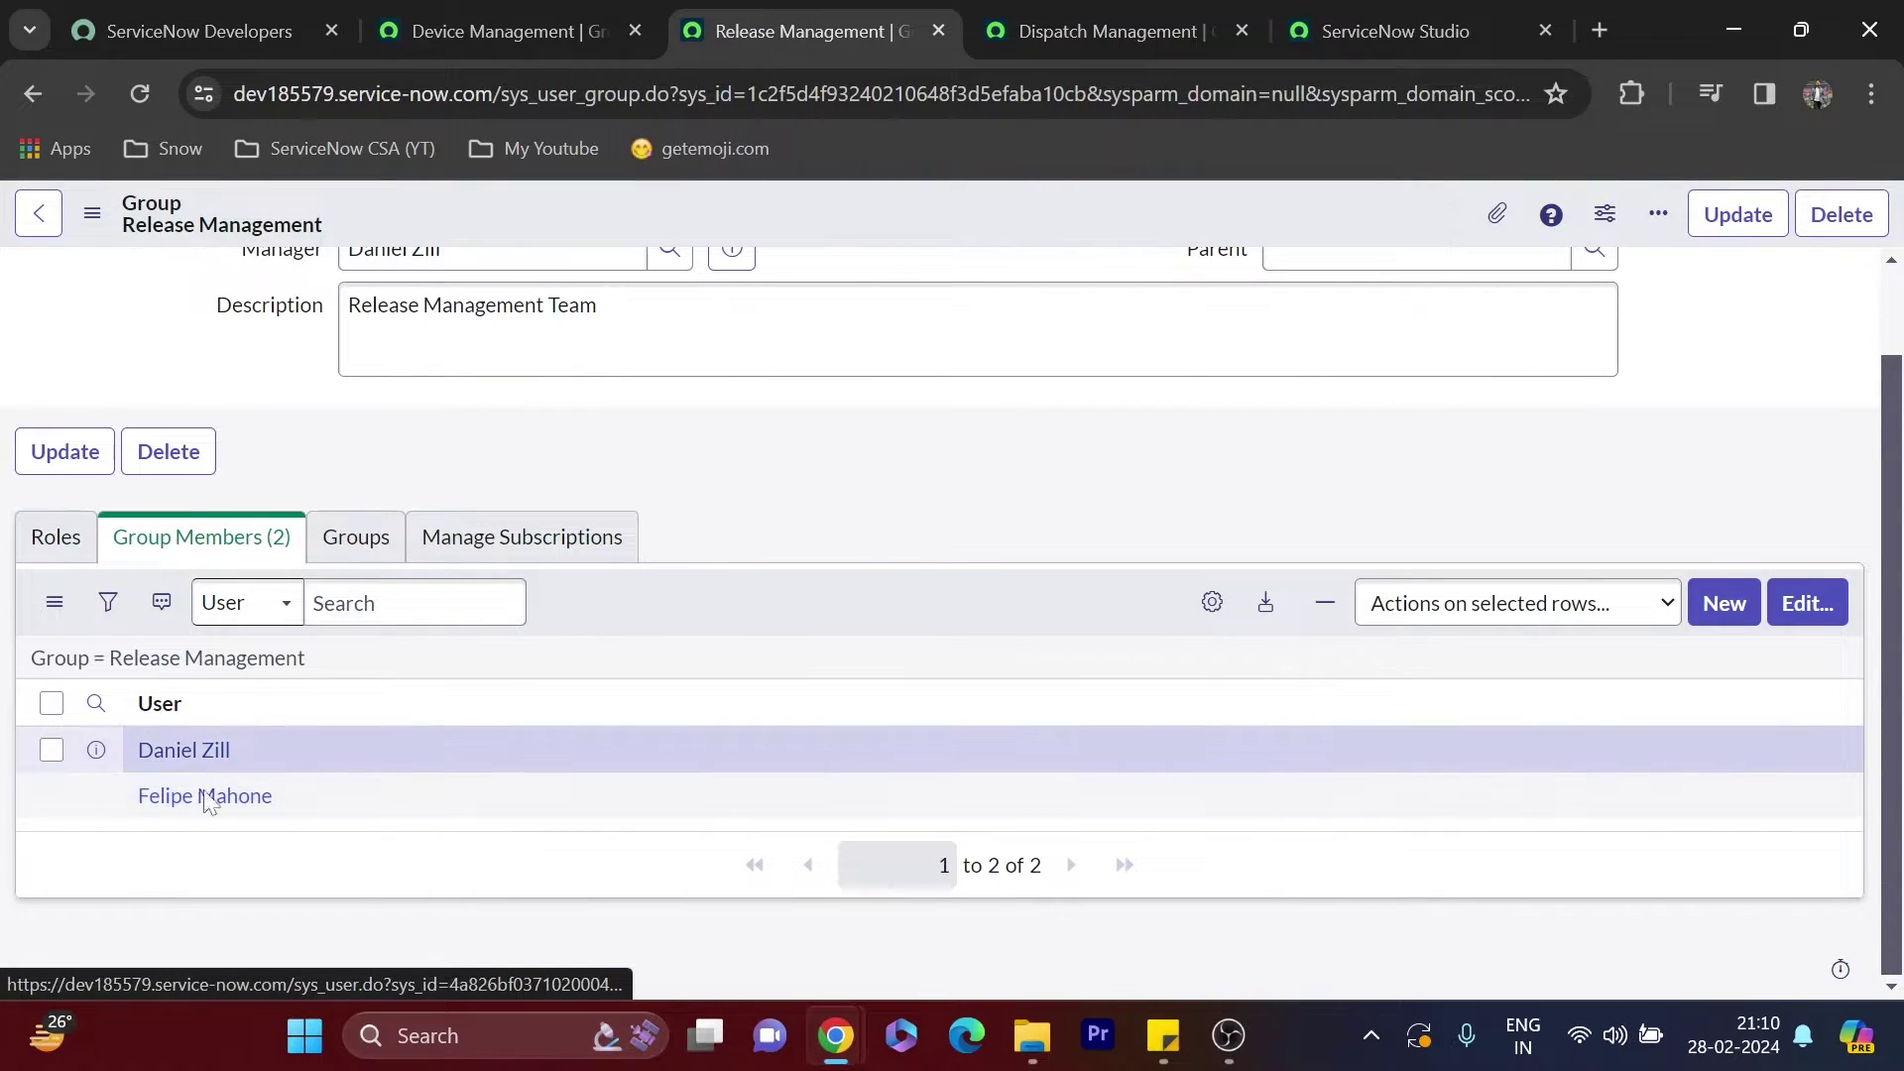
{"action": "scroll", "coordinate": [228, 825], "scroll_direction": "up", "scroll_amount": 1}
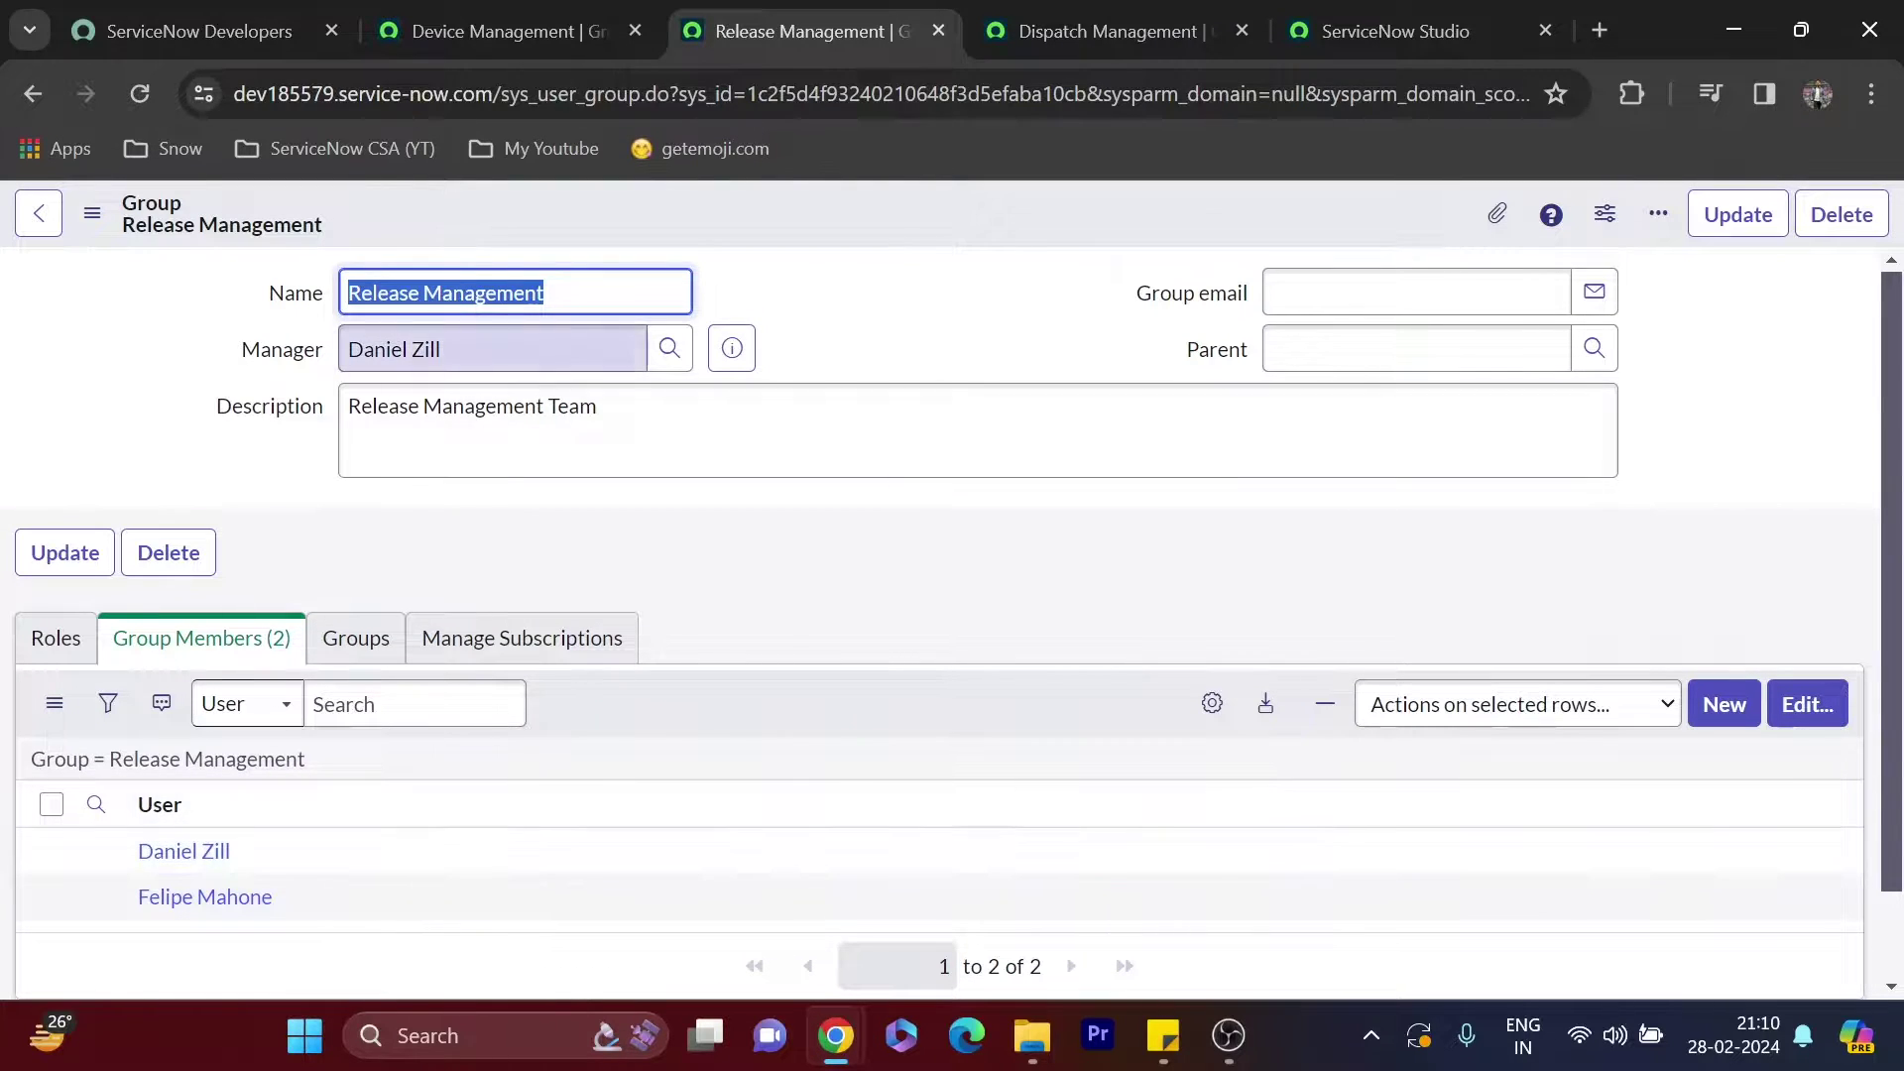
{"action": "left_click", "coordinate": [1180, 10]}
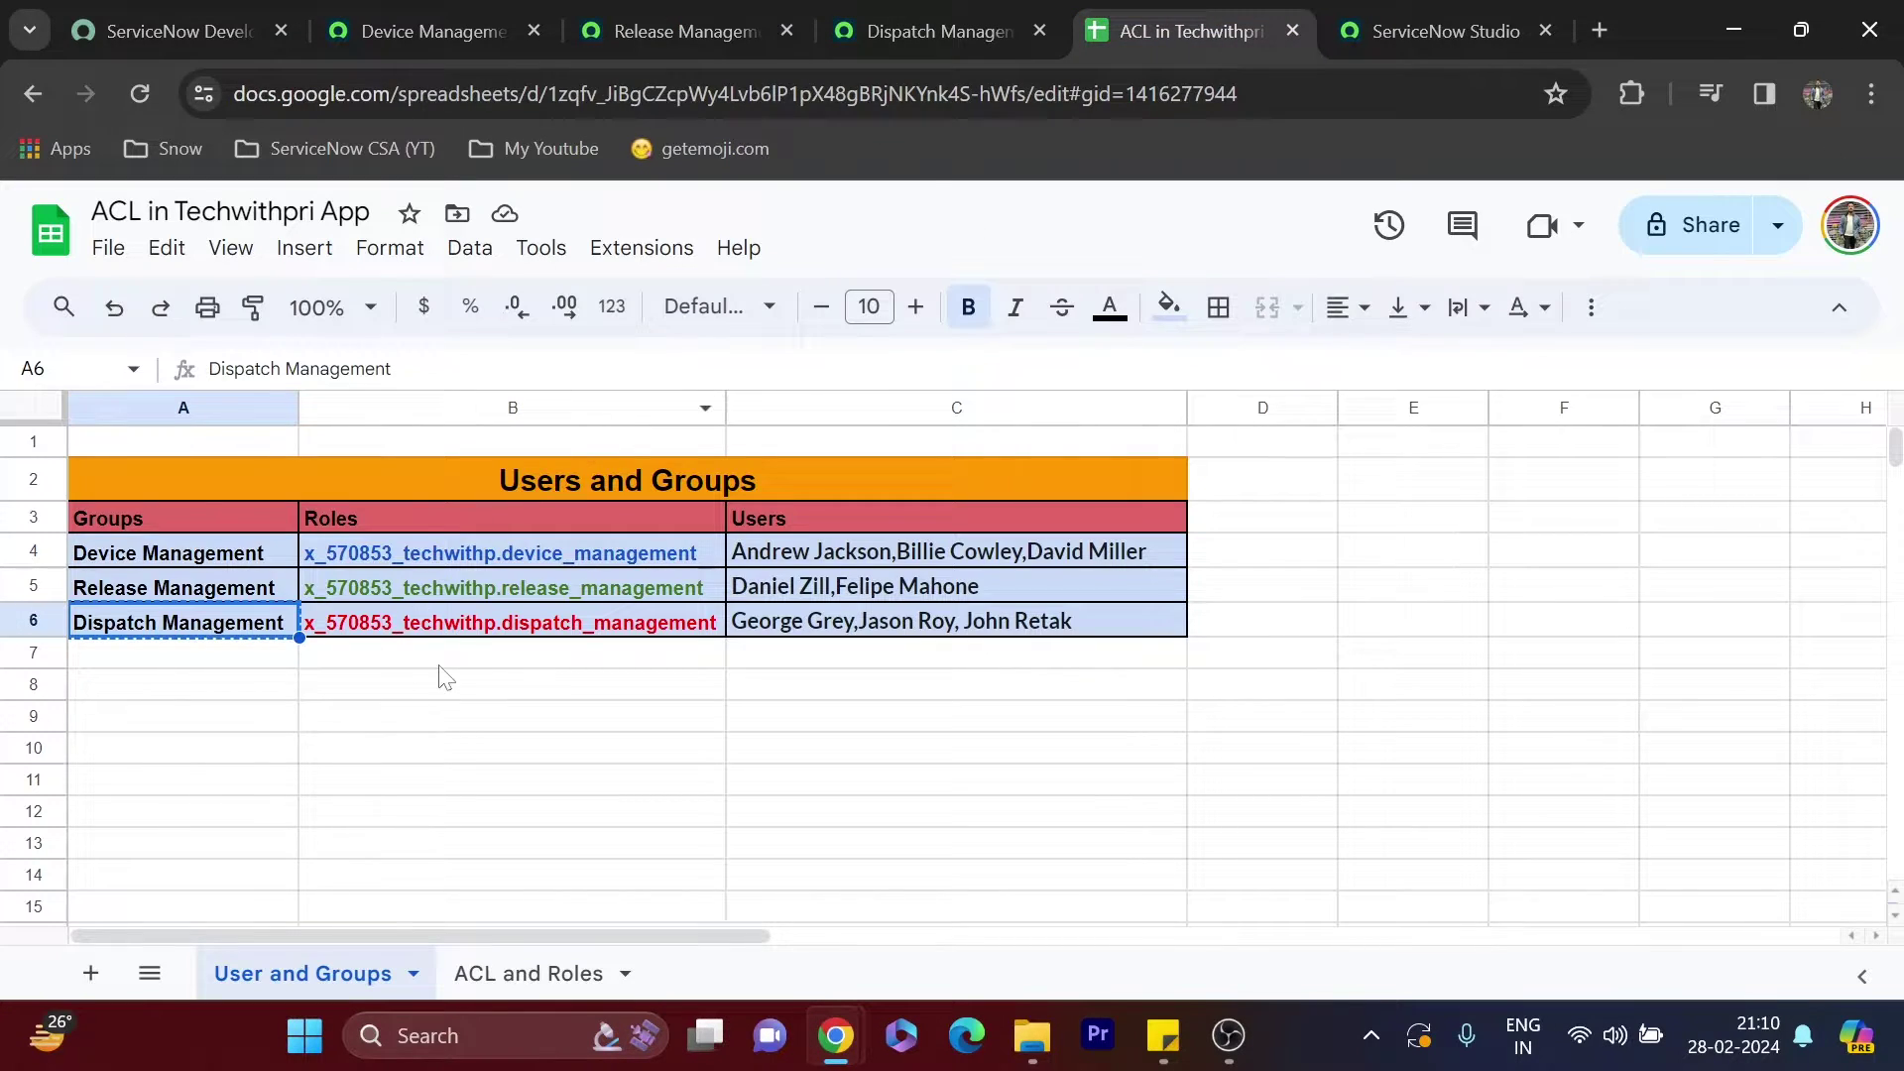
Review the role assigned to each group in the Users and Groups table of the ACL in Techwithpri App spreadsheet
{"action": "left_click", "coordinate": [520, 561]}
{"action": "left_click", "coordinate": [534, 593]}
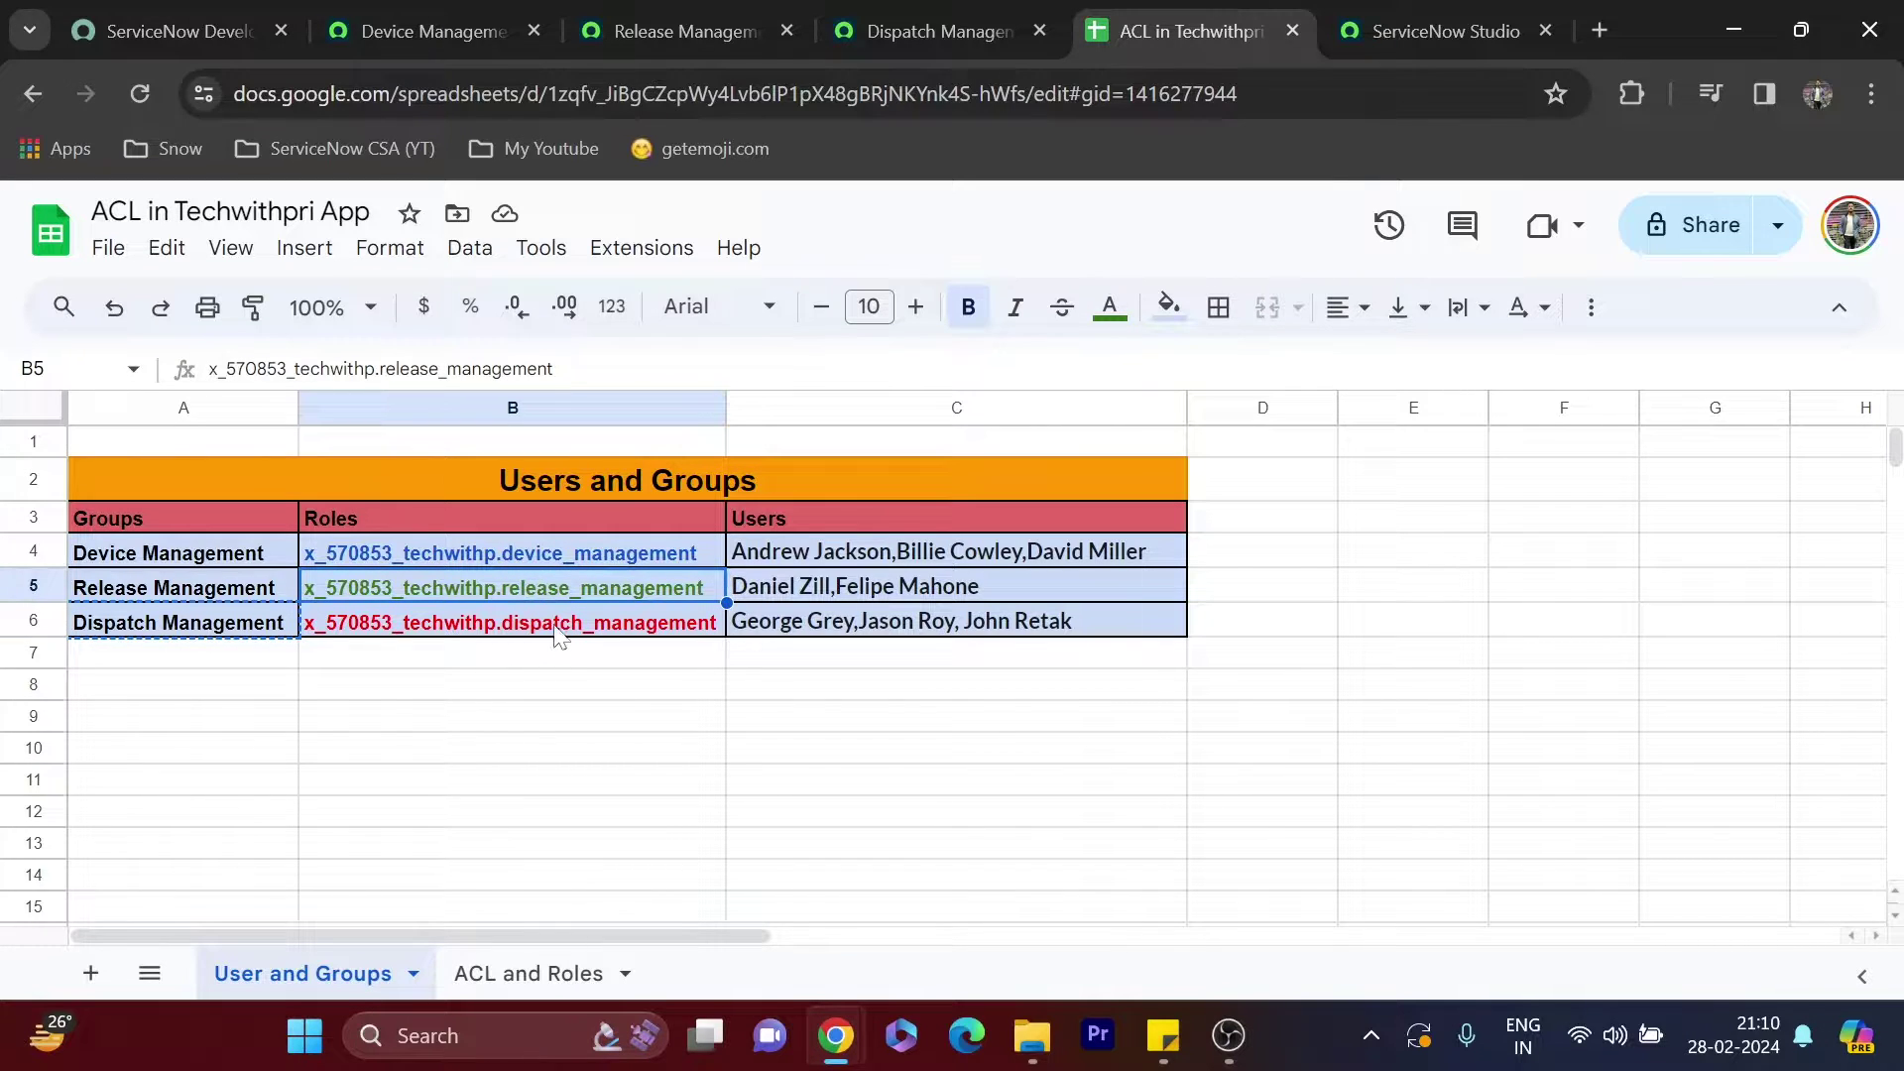
{"action": "left_click", "coordinate": [555, 623]}
{"action": "left_click", "coordinate": [496, 565]}
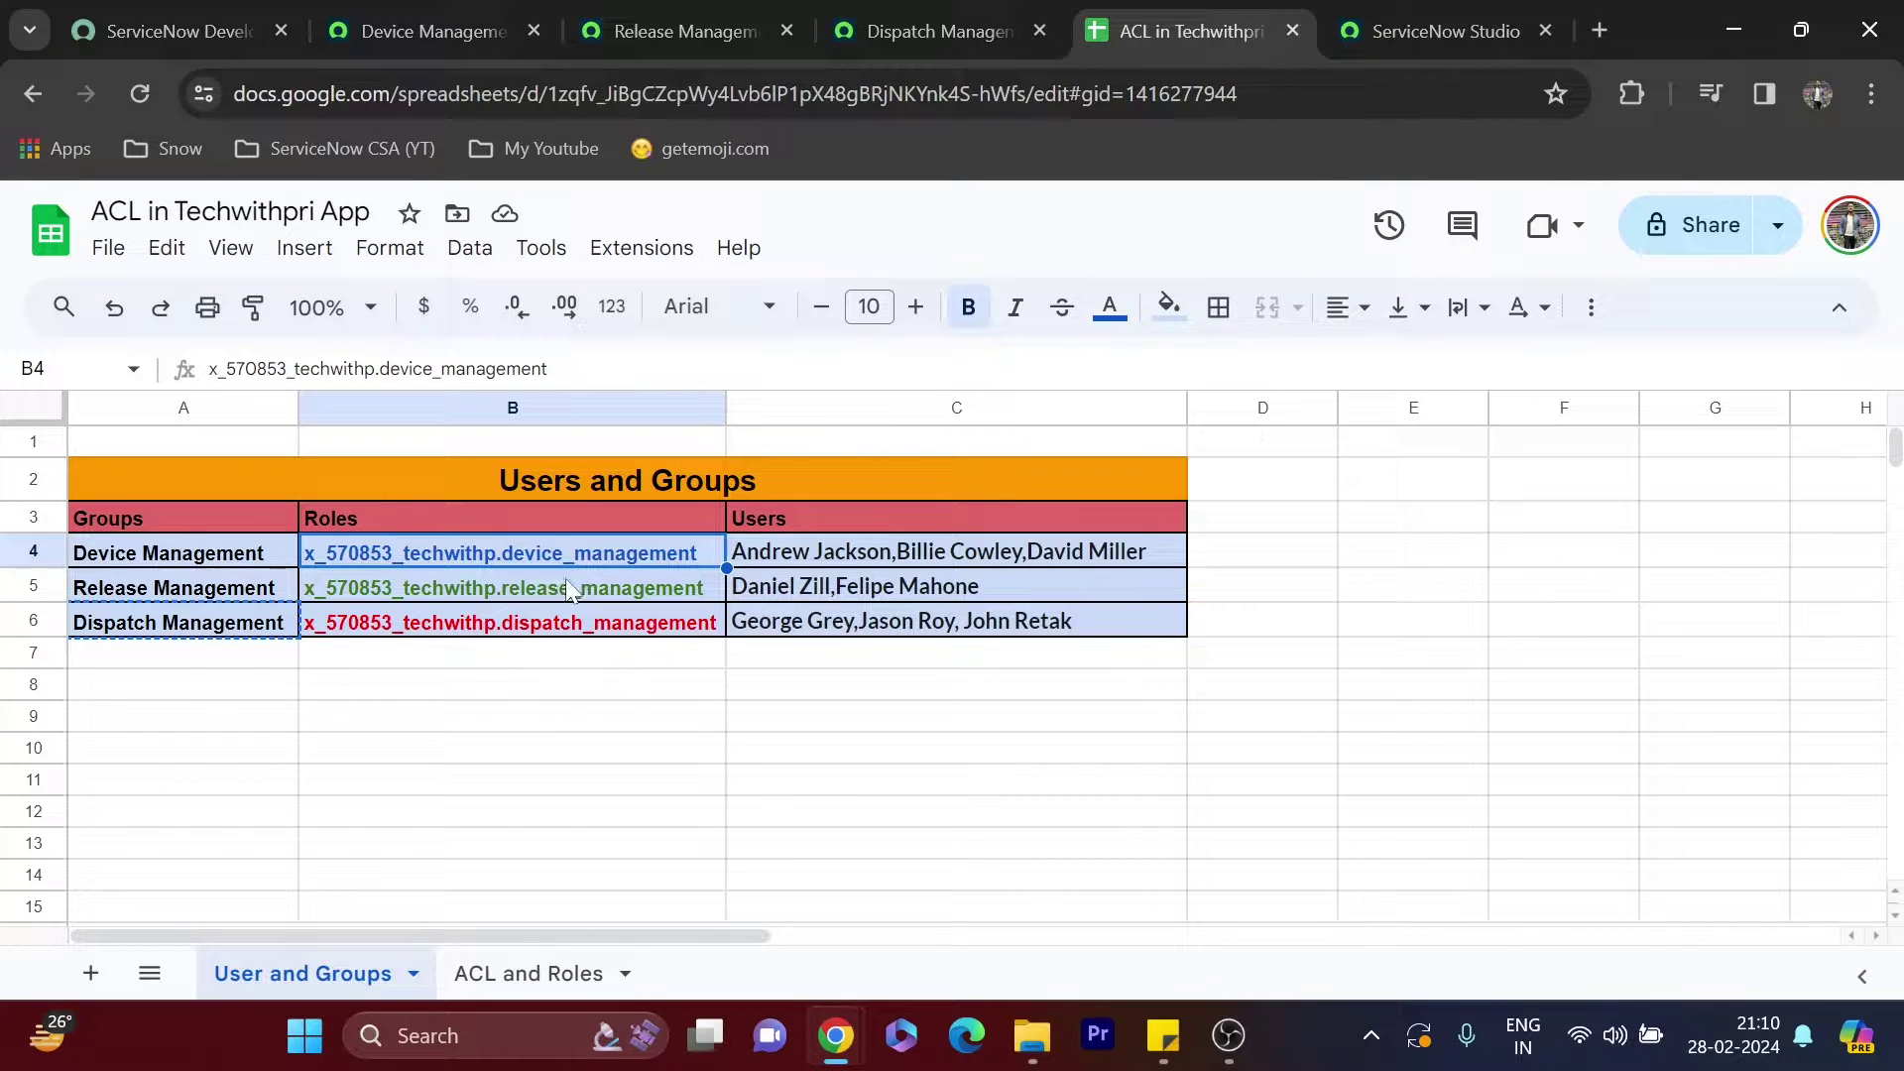
Examine which roles have read, create, write and delete access to the Device Request table on the ACL and Roles sheet
{"action": "left_click", "coordinate": [513, 976]}
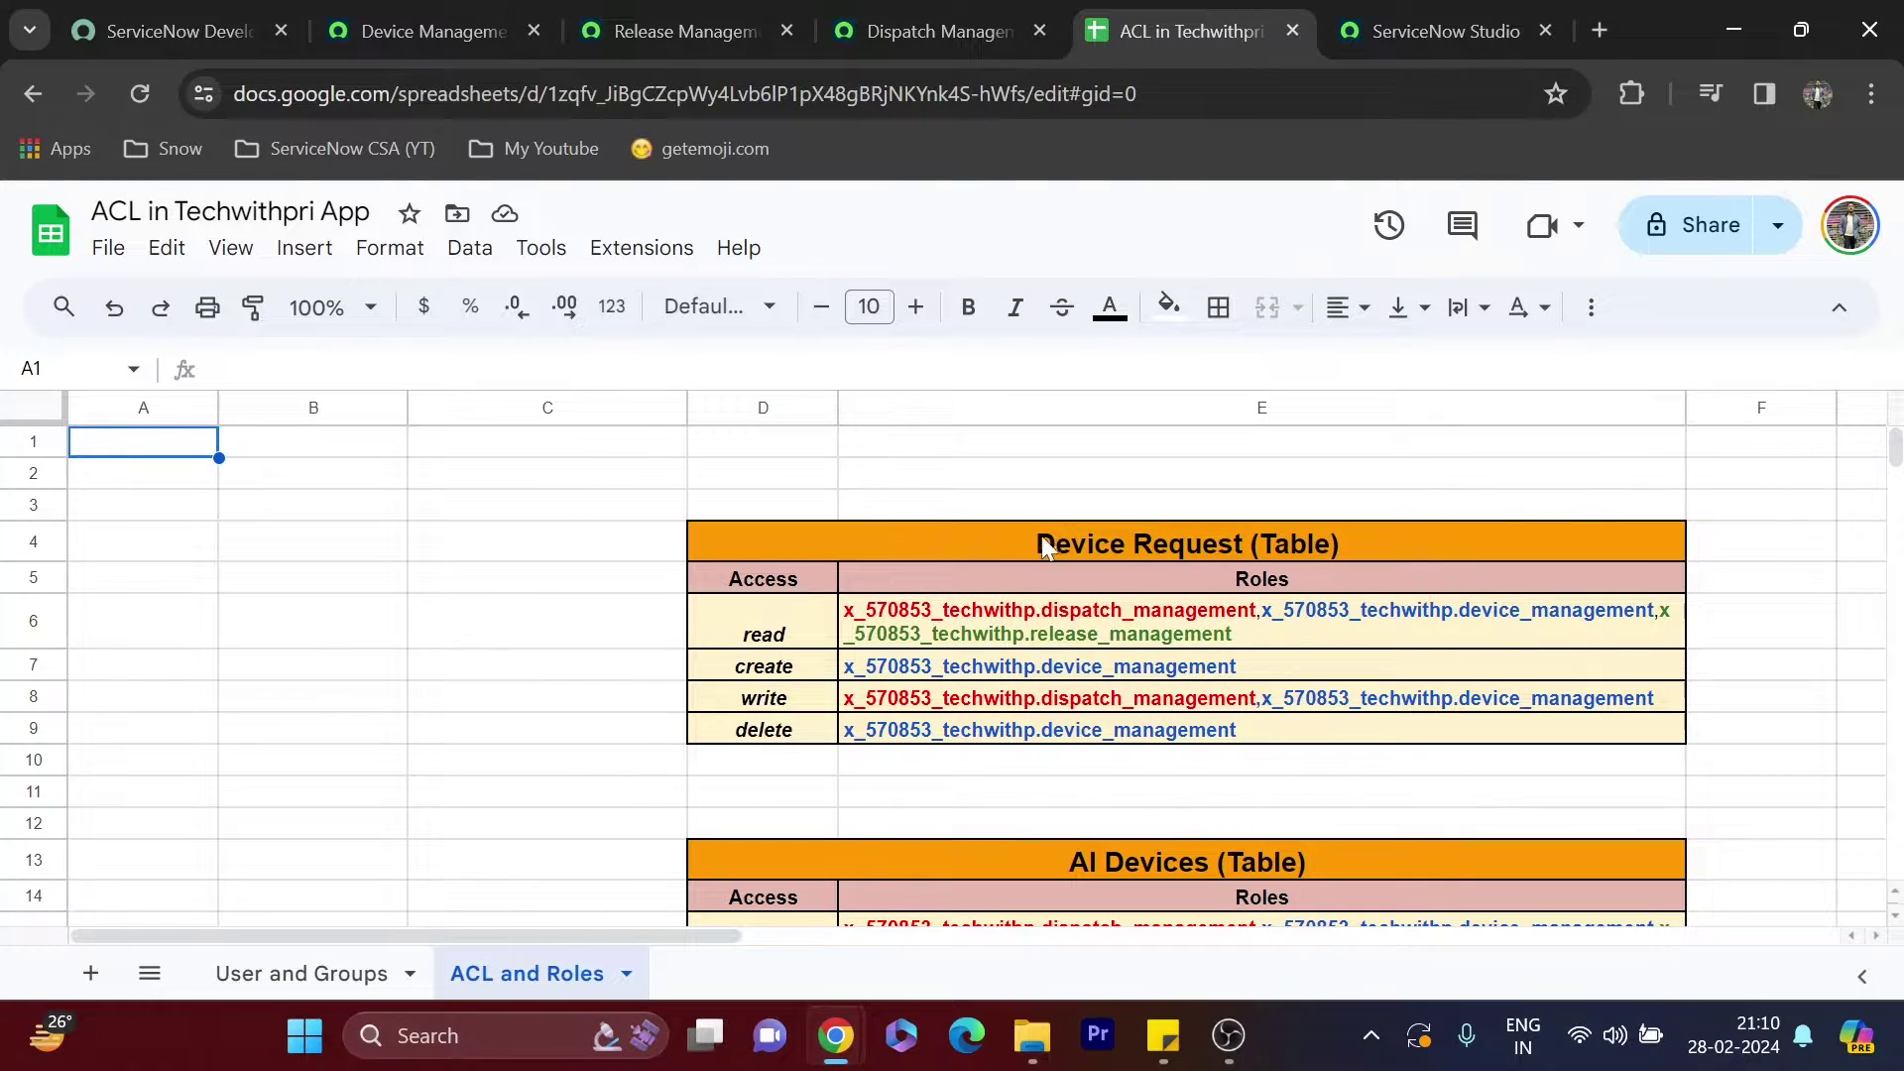
{"action": "left_click_drag", "start_coordinate": [670, 474], "coordinate": [676, 508]}
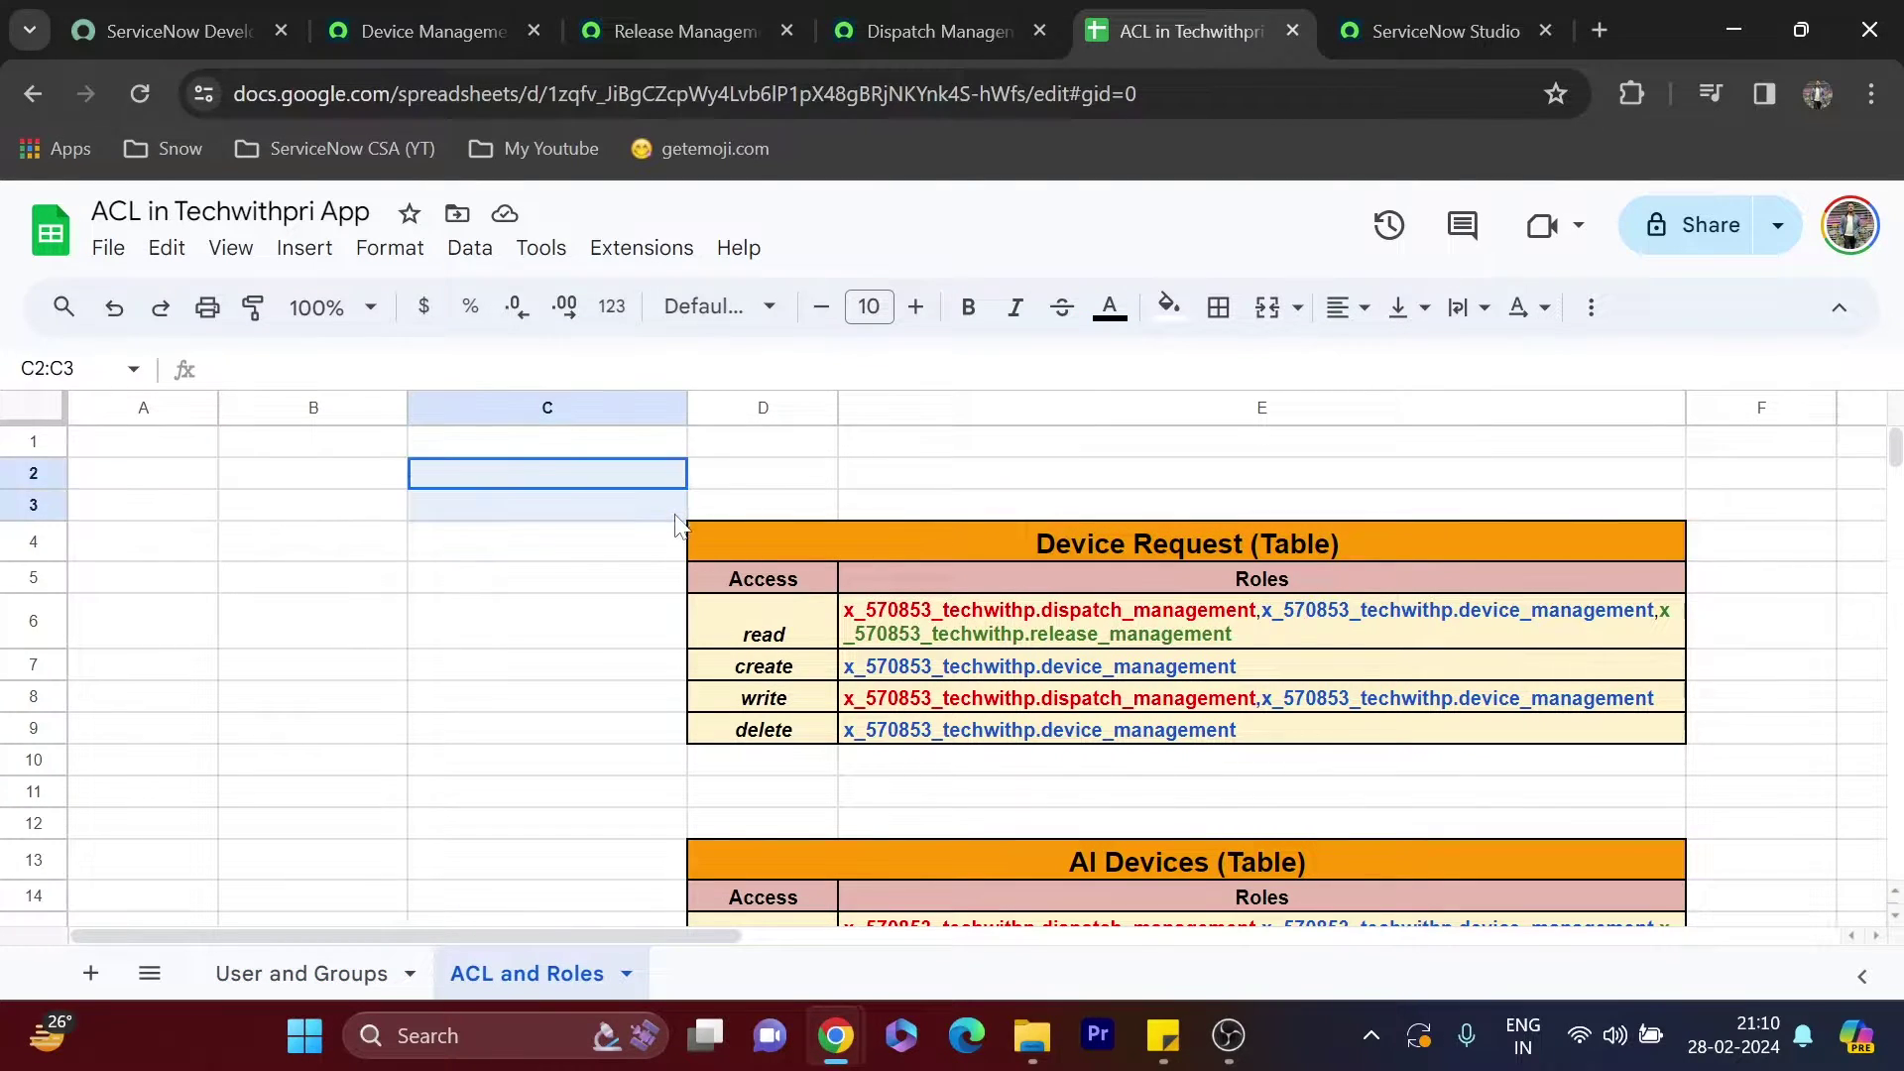
{"action": "left_click", "coordinate": [771, 515]}
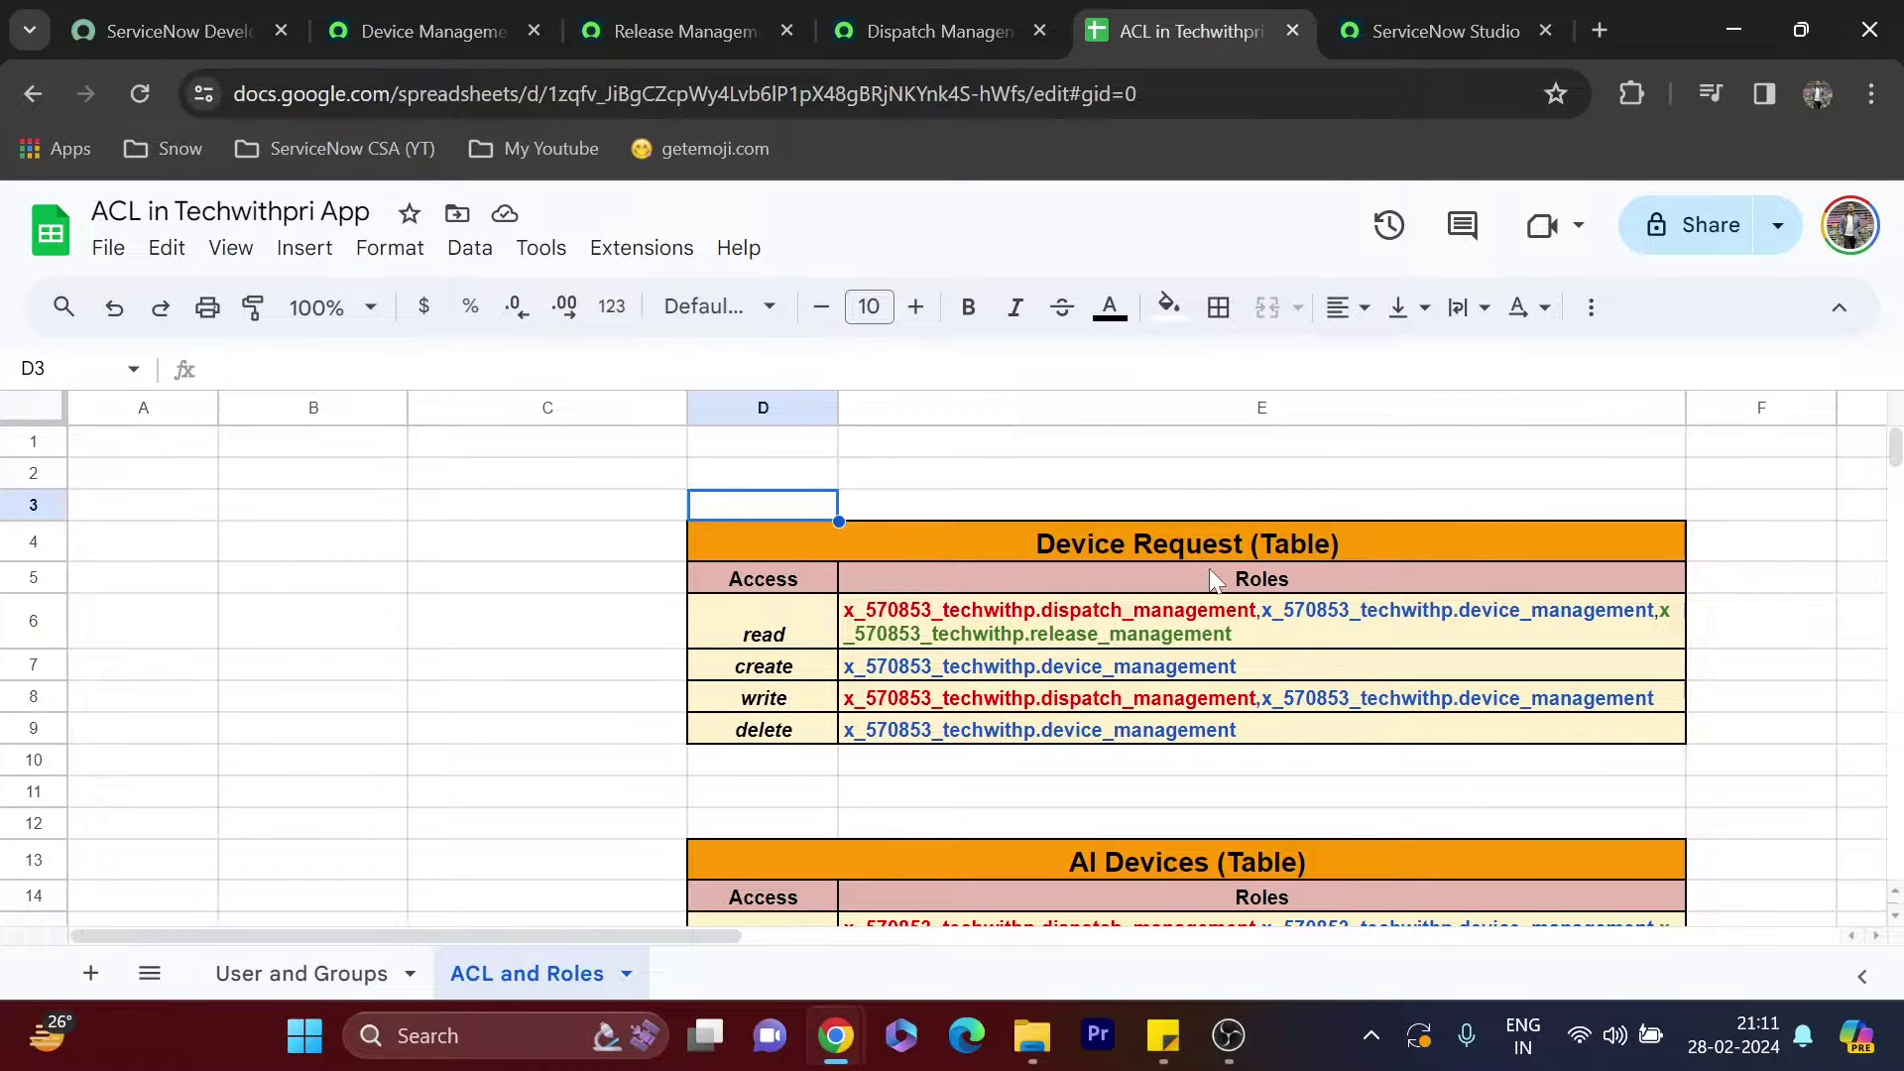
{"action": "left_click", "coordinate": [764, 617]}
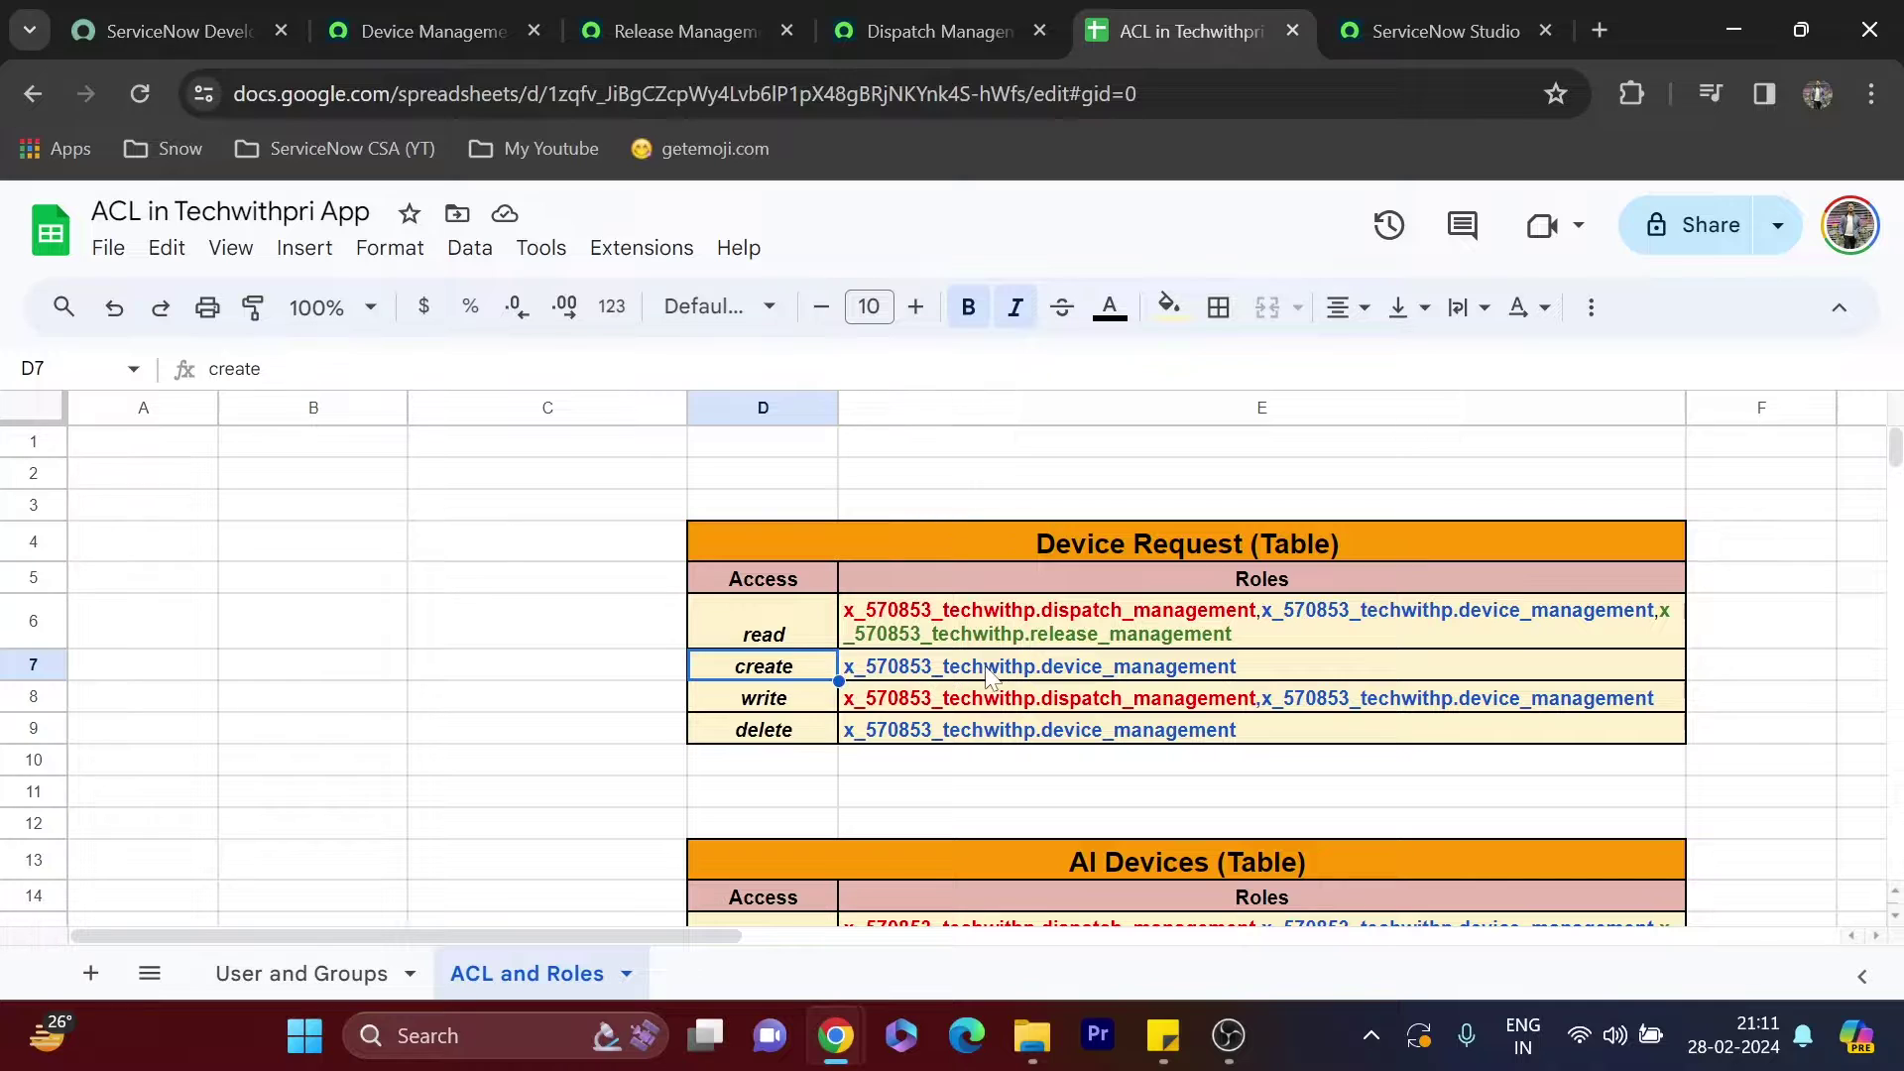
{"action": "left_click", "coordinate": [1100, 672]}
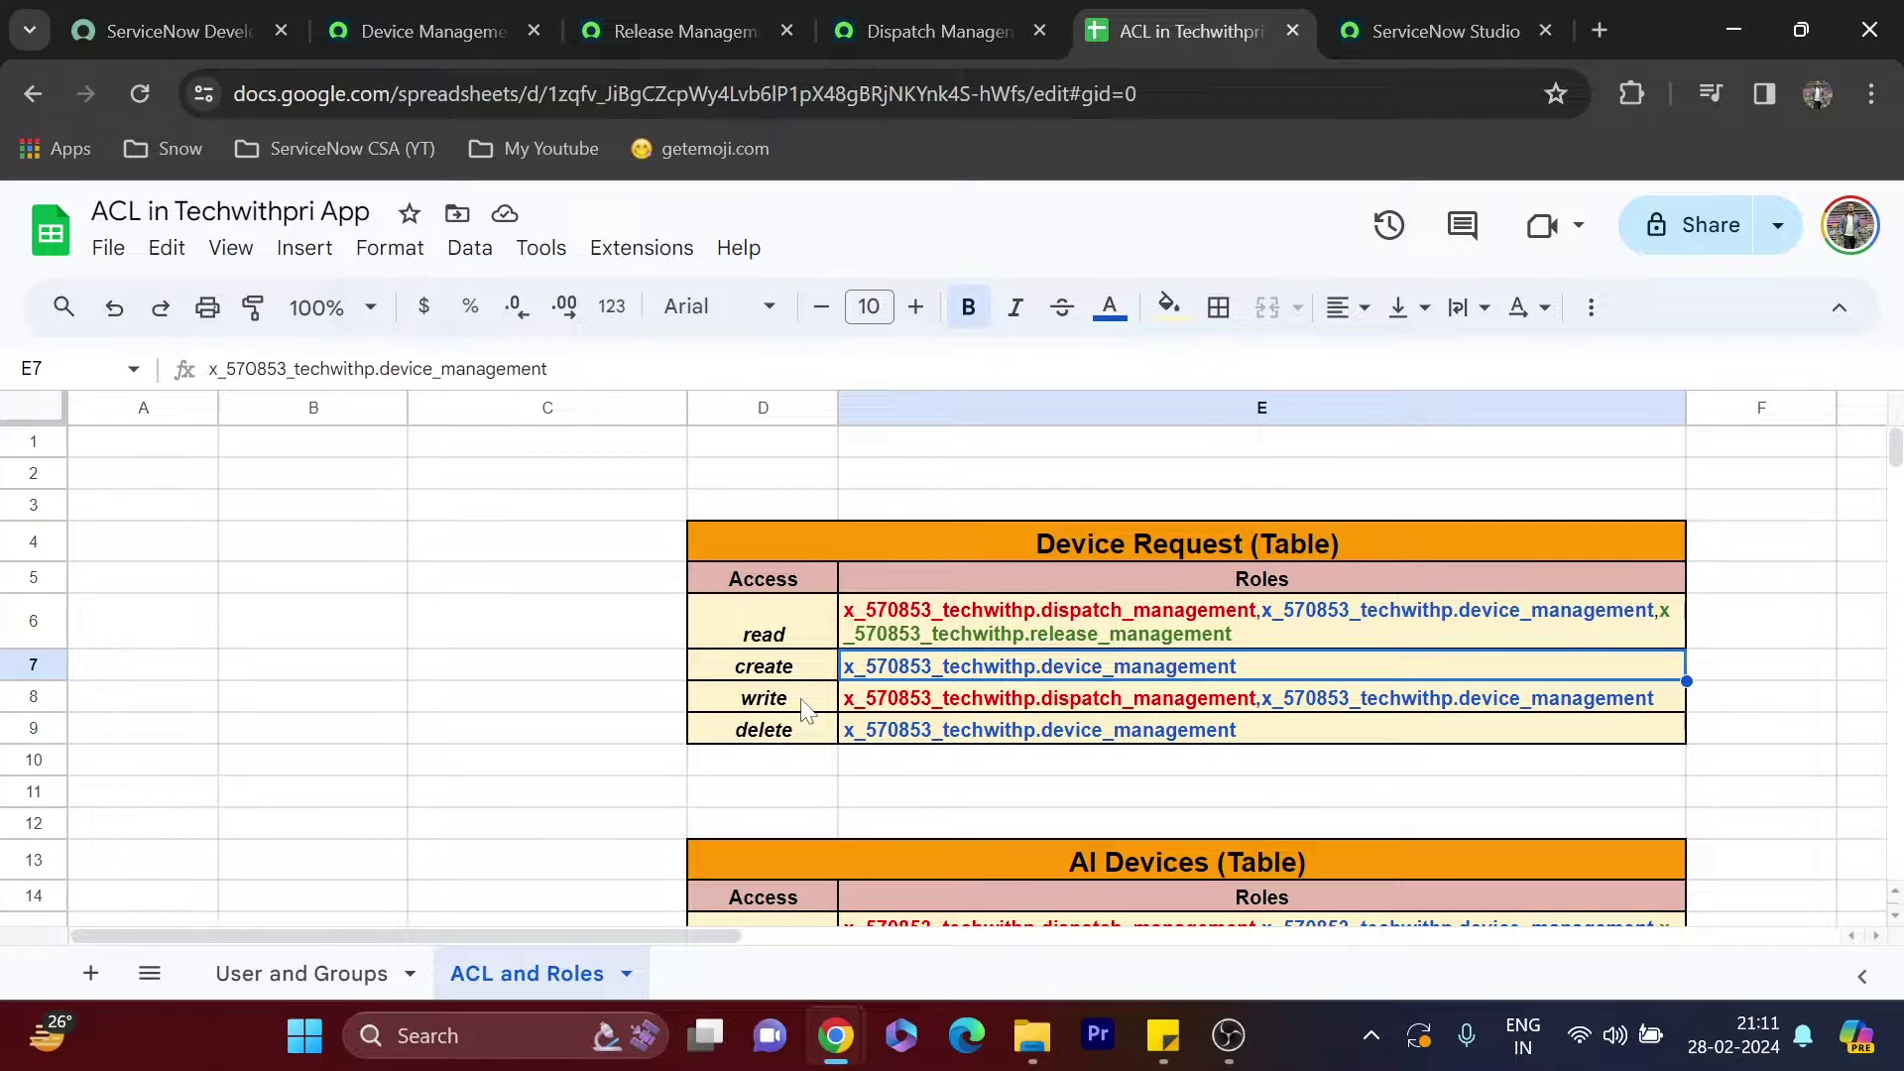
{"action": "left_click", "coordinate": [854, 704]}
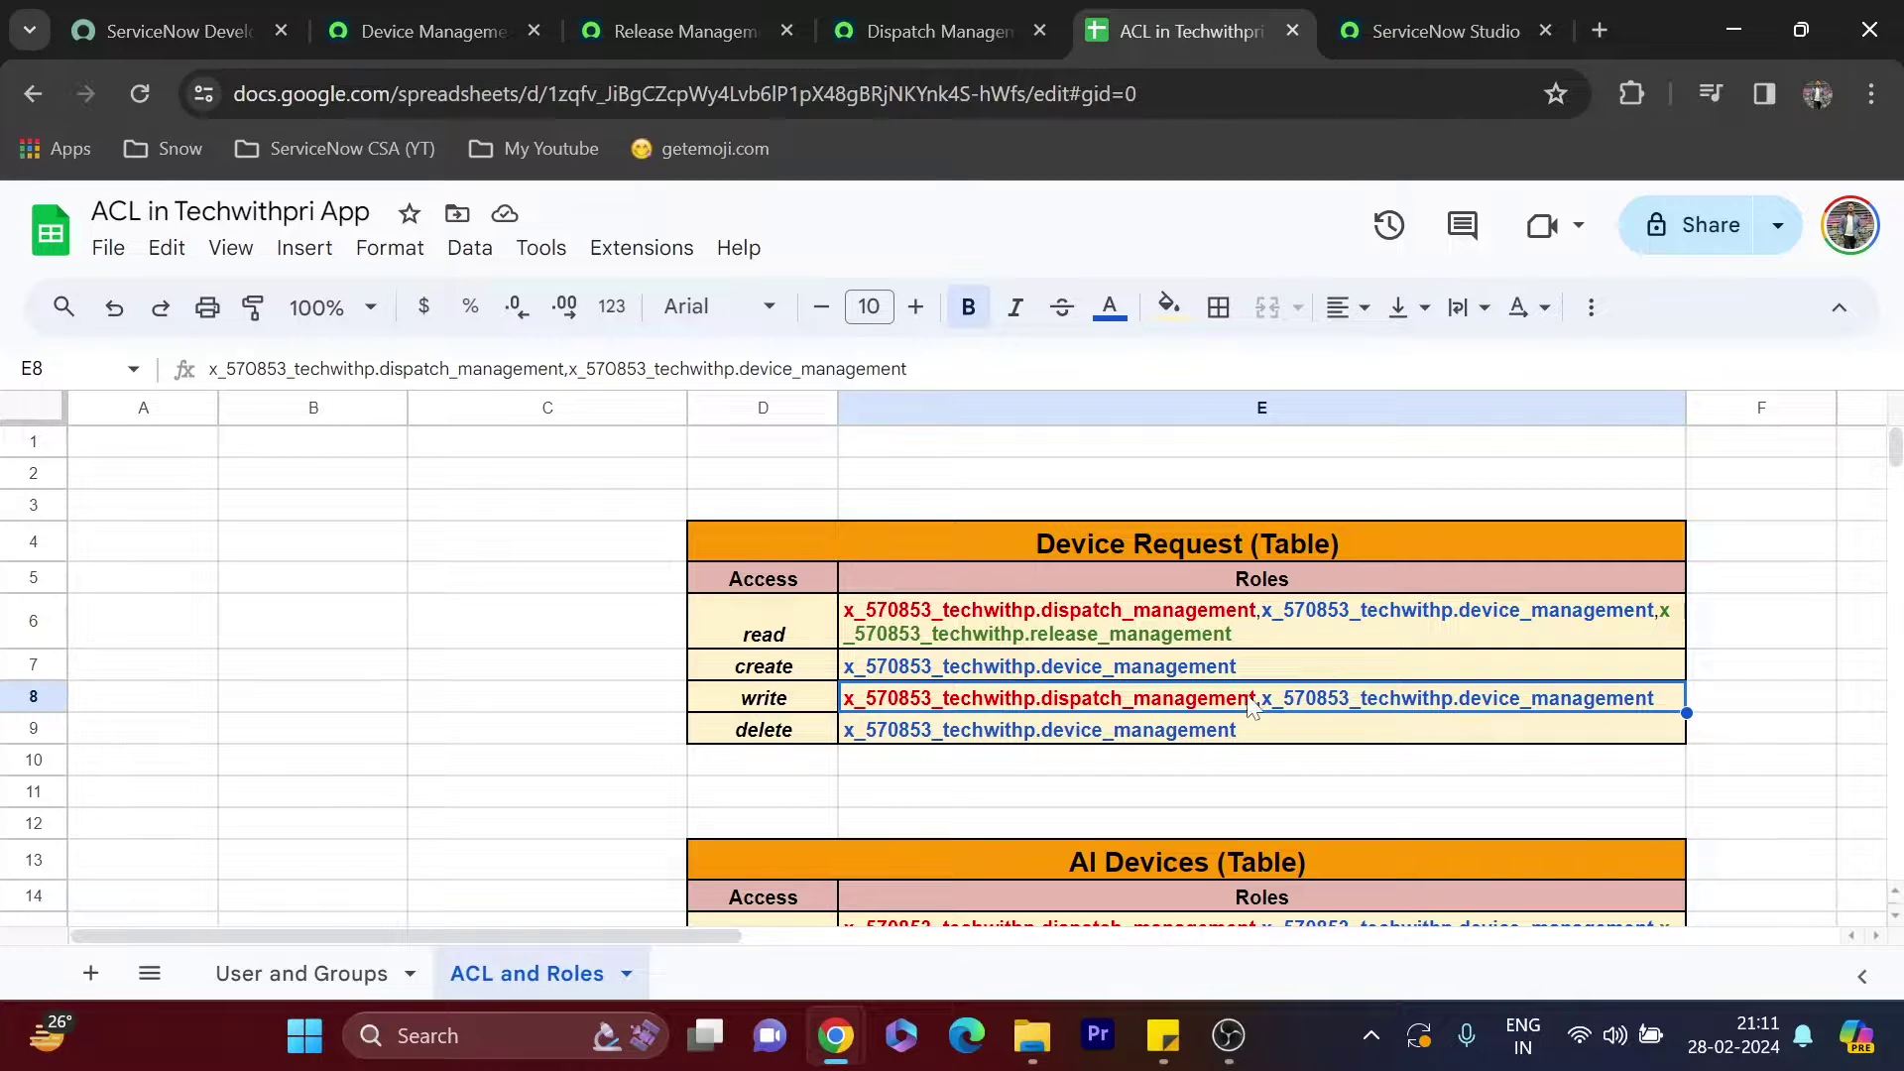
{"action": "left_click", "coordinate": [912, 739]}
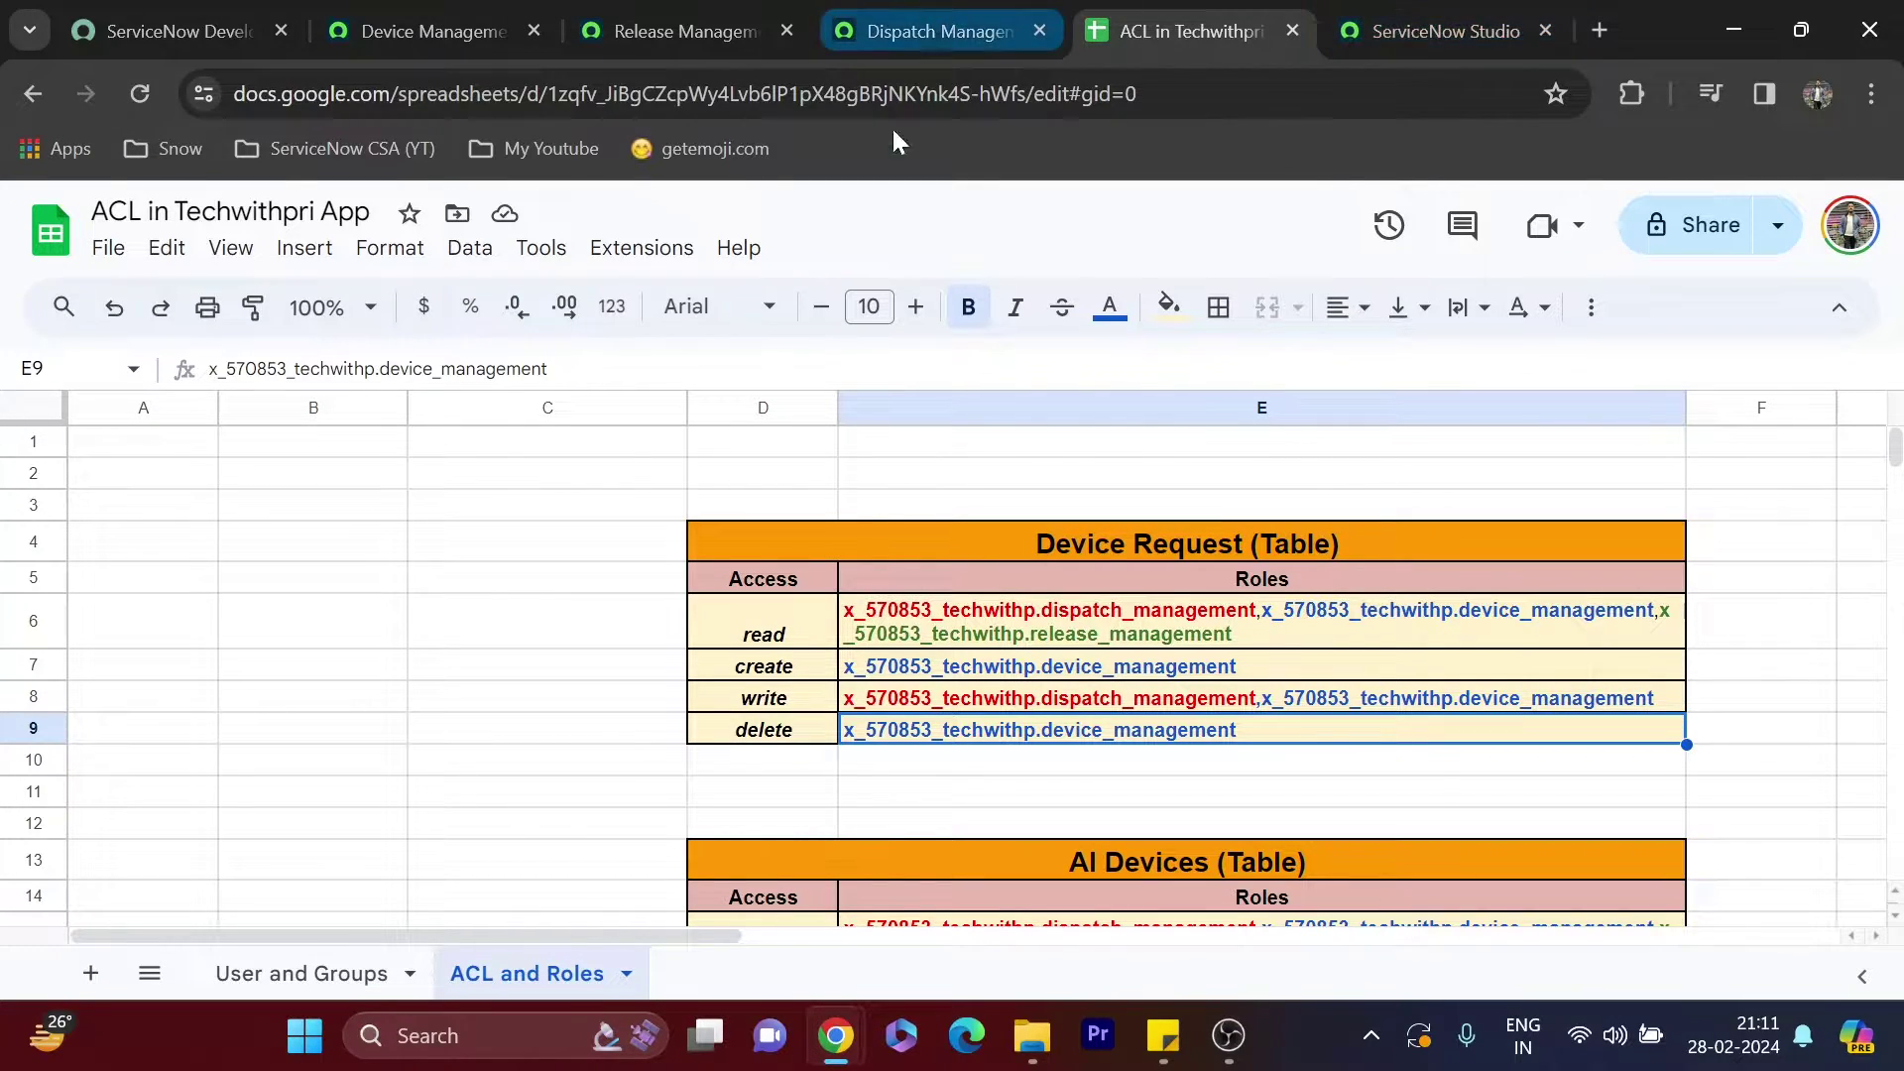
Copy the role name x_570853_techwithp.device_management from cell B4 of the User and Groups sheet
{"action": "left_click", "coordinate": [360, 971]}
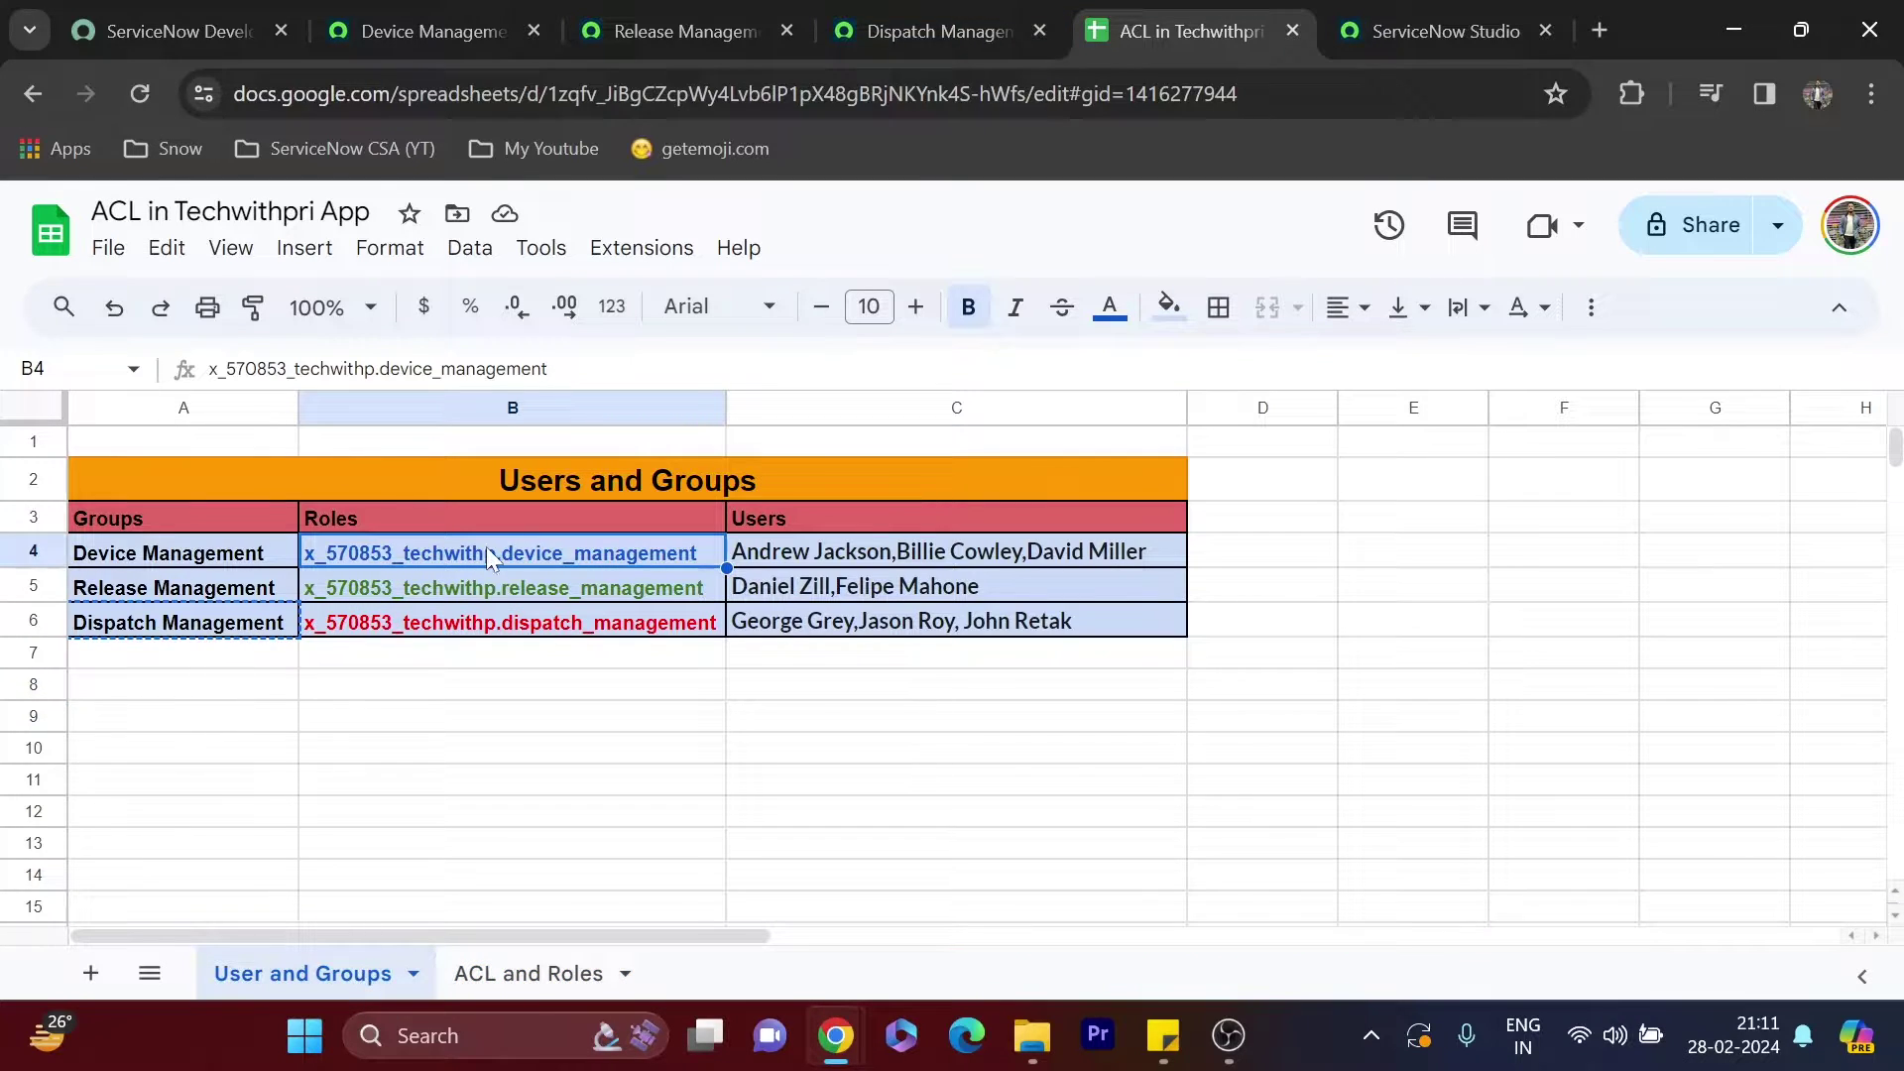
{"action": "key", "text": "ctrl+c"}
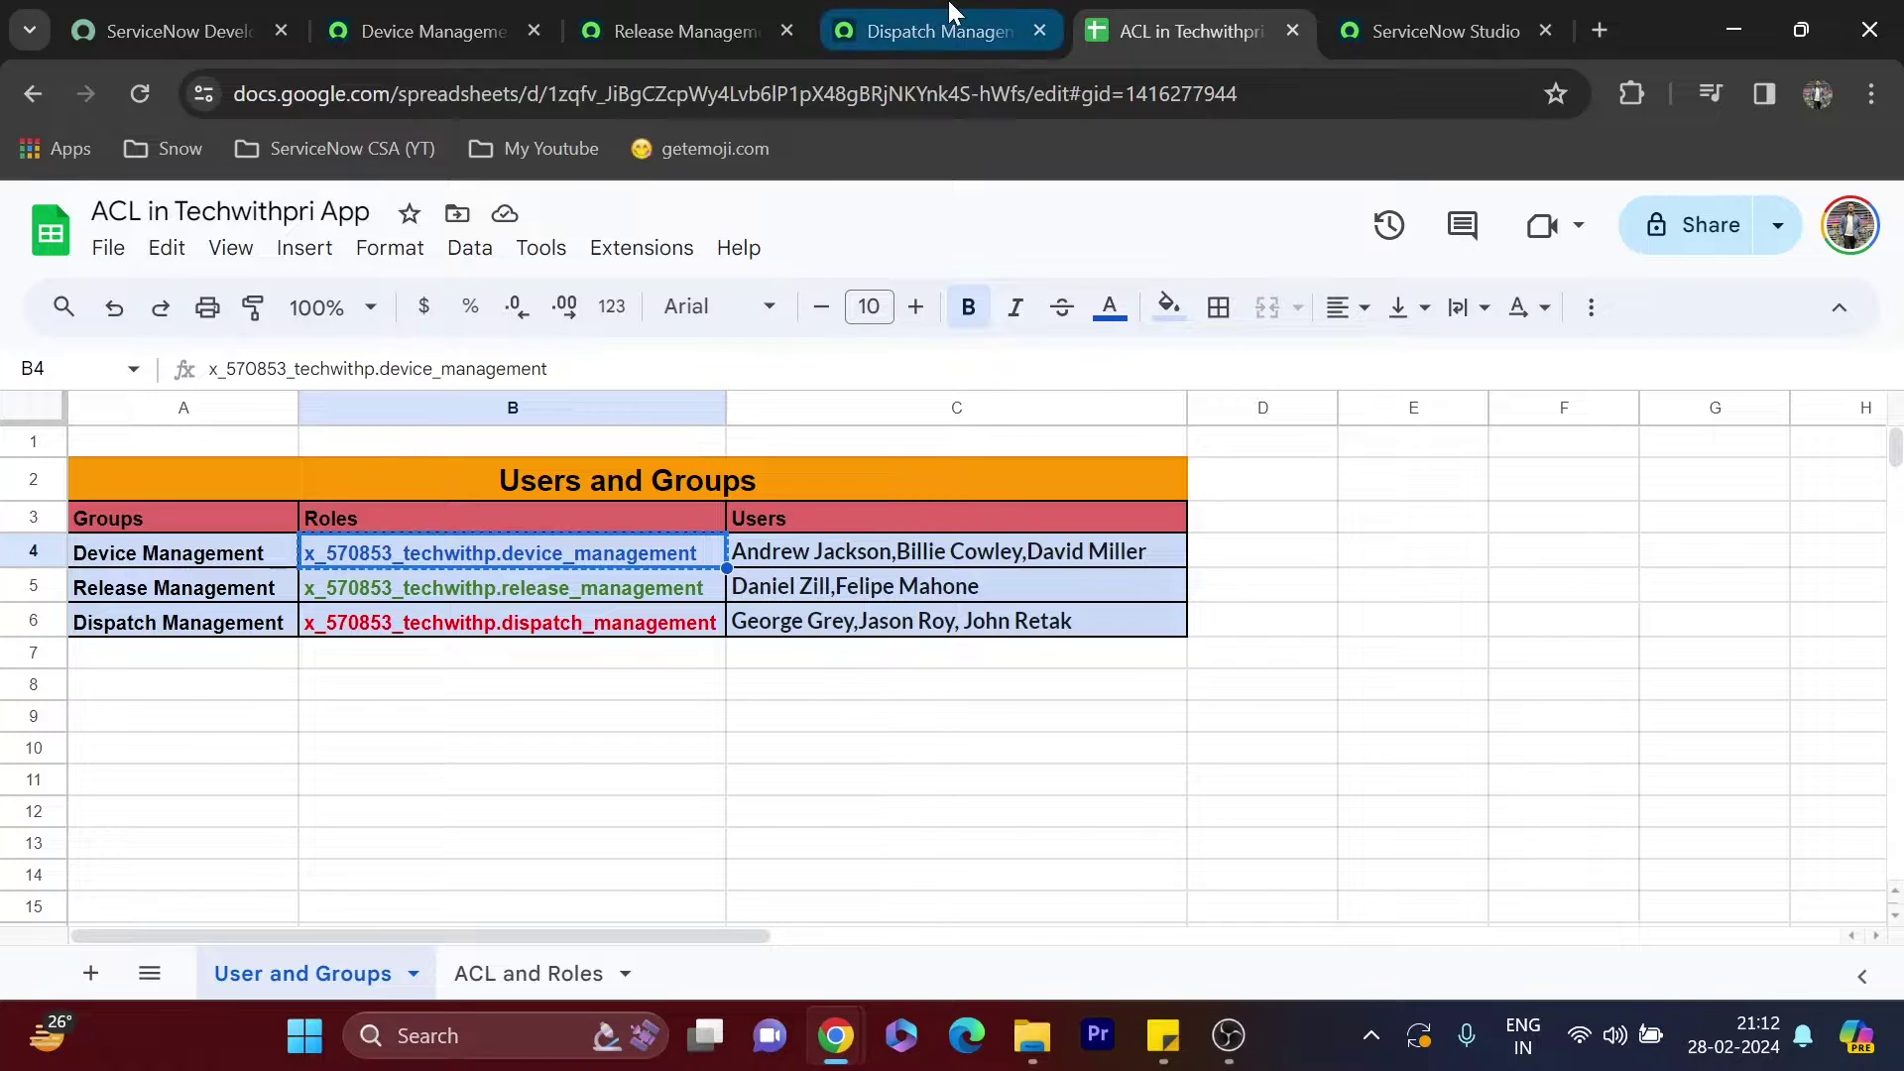
Check the roles assigned to the Dispatch Management group in ServiceNow, then switch to the Device Management group record
{"action": "left_click", "coordinate": [976, 12]}
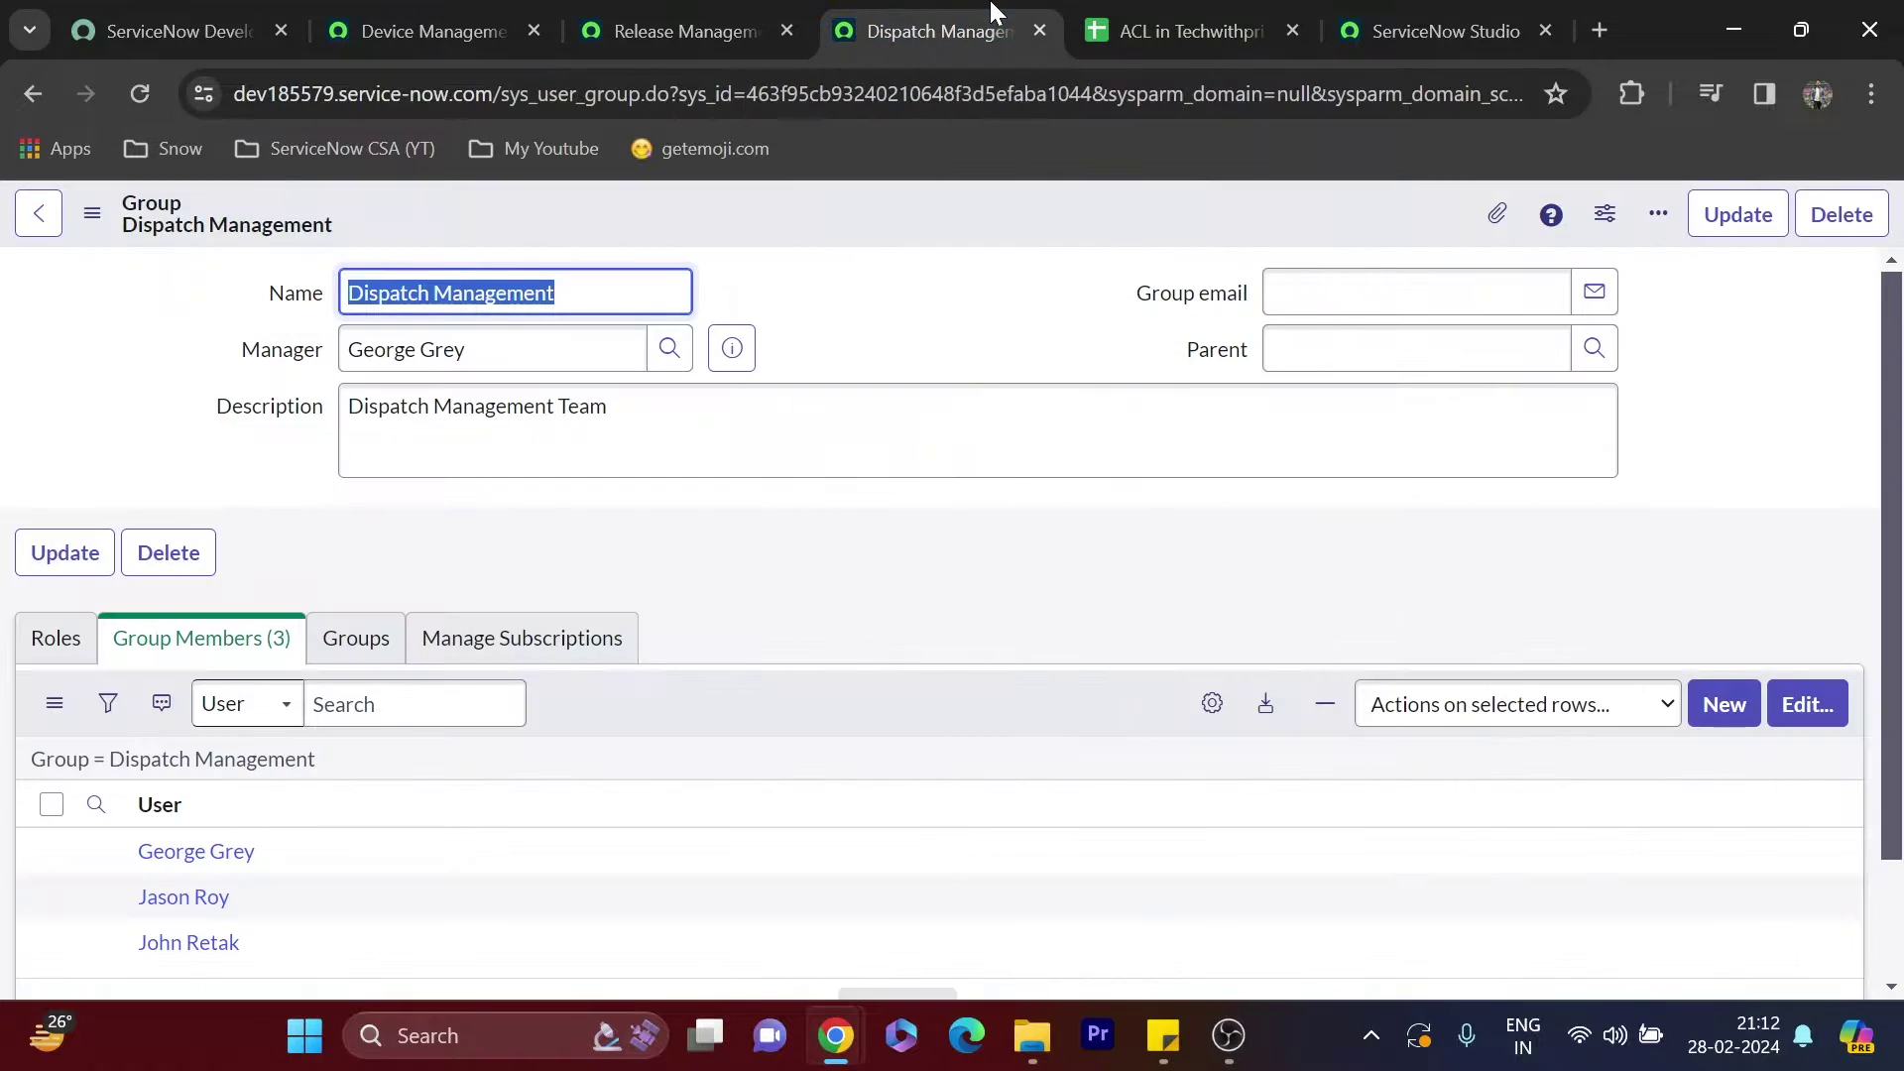
{"action": "scroll", "coordinate": [255, 705], "scroll_direction": "down", "scroll_amount": 3}
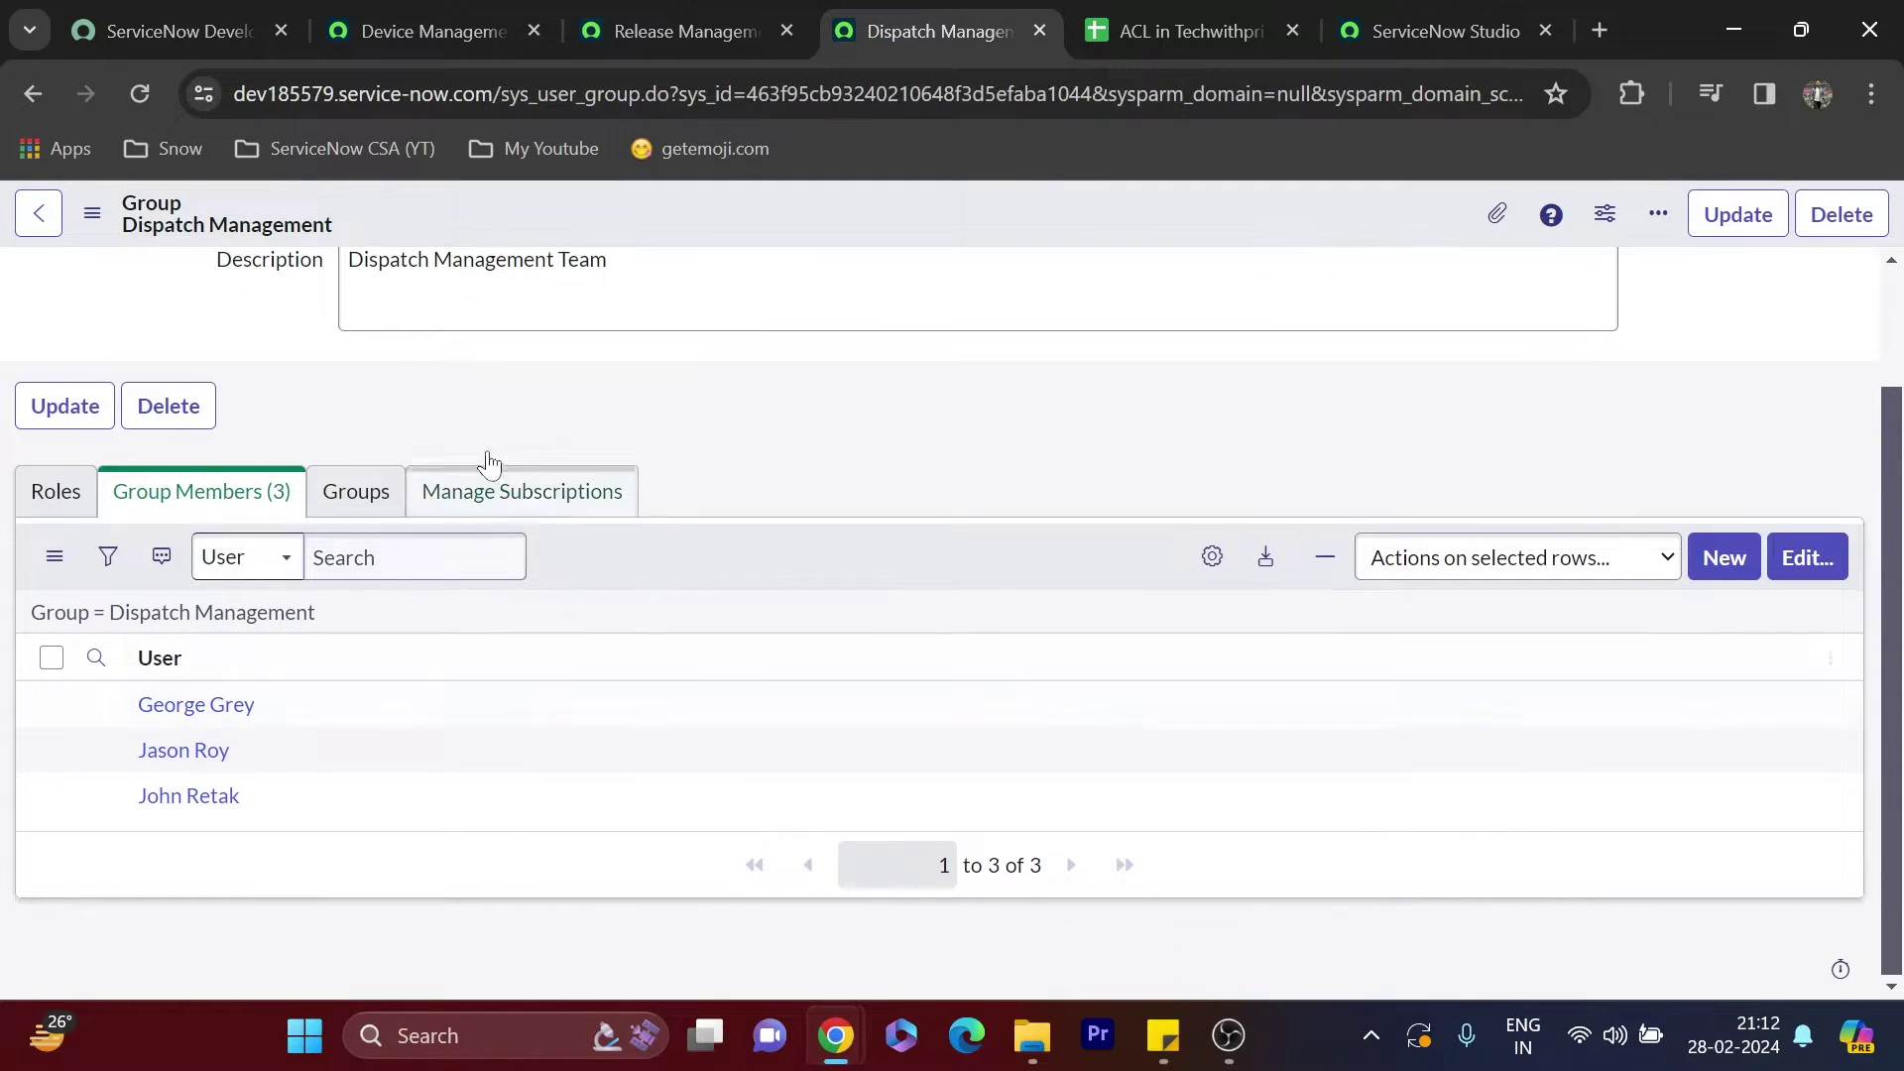
{"action": "left_click", "coordinate": [94, 508]}
{"action": "scroll", "coordinate": [522, 545], "scroll_direction": "up", "scroll_amount": 3}
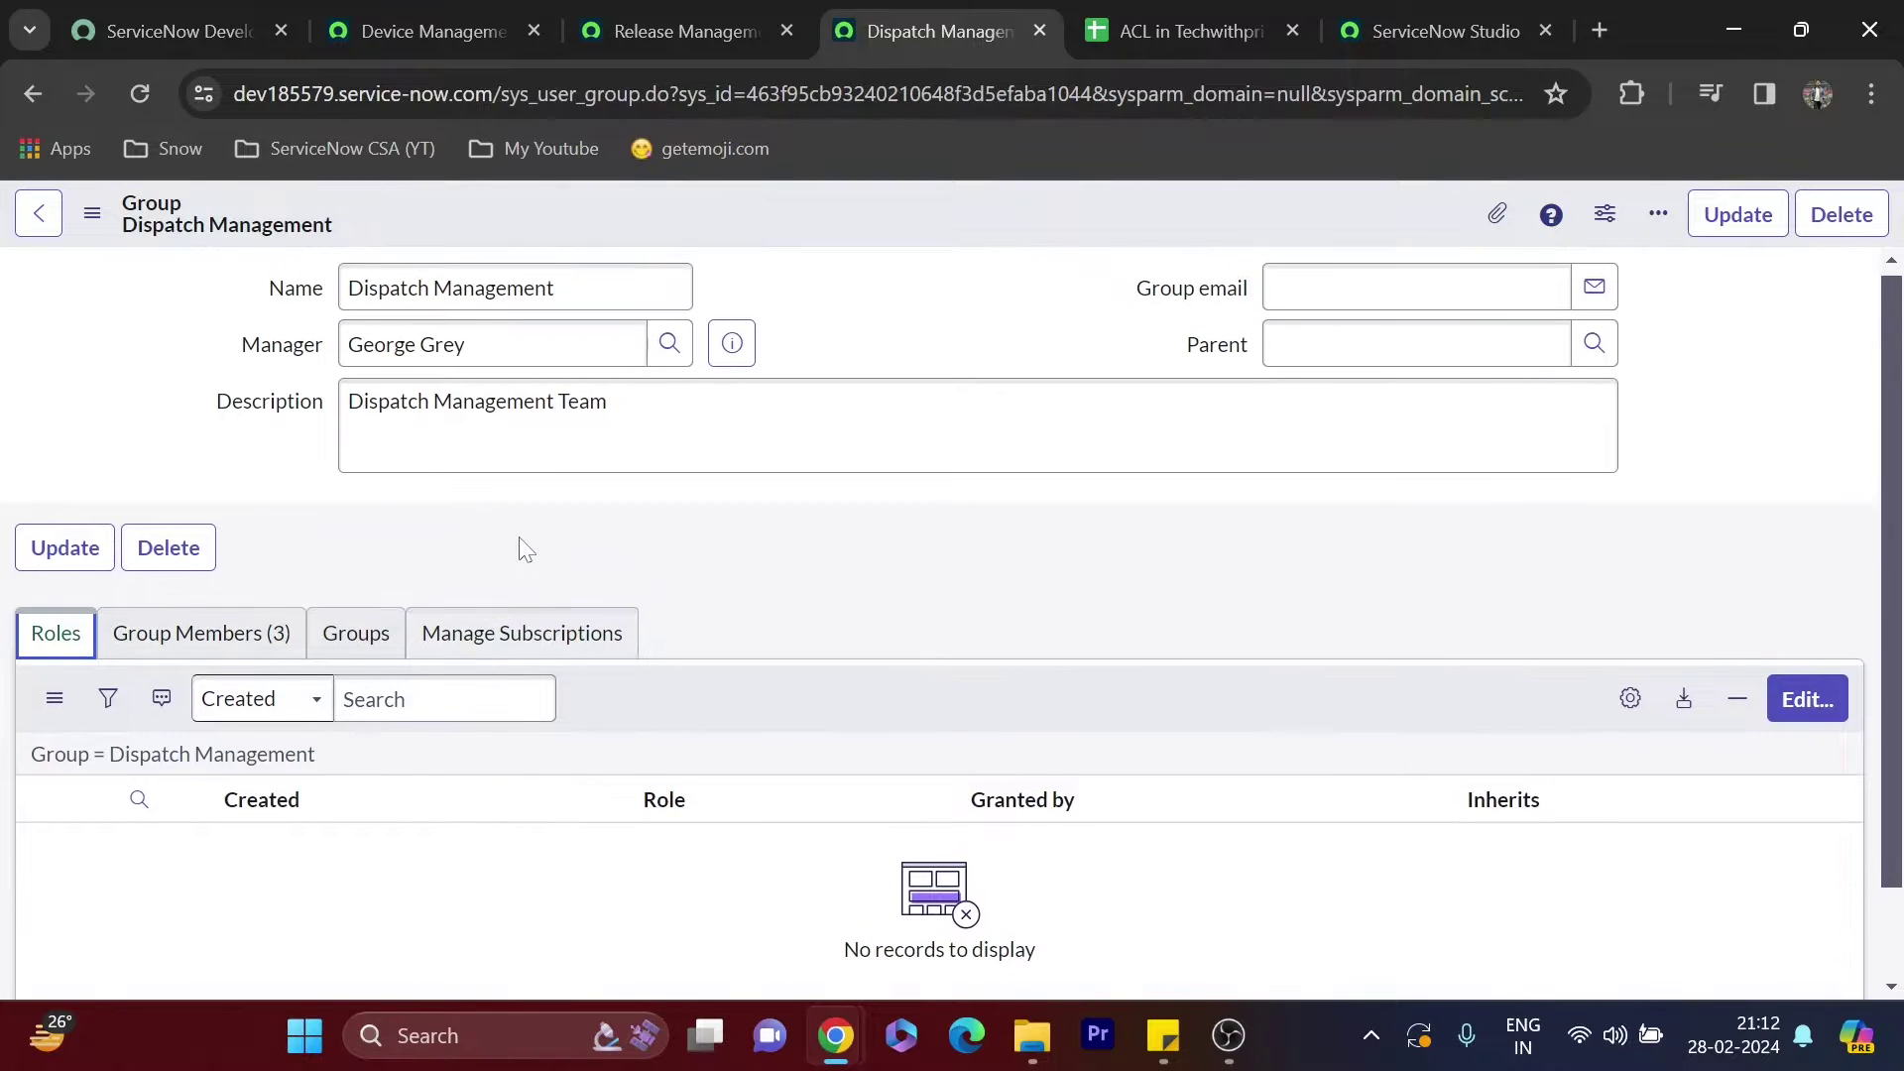
{"action": "left_click", "coordinate": [615, 17]}
{"action": "left_click", "coordinate": [837, 18]}
{"action": "left_click", "coordinate": [493, 20]}
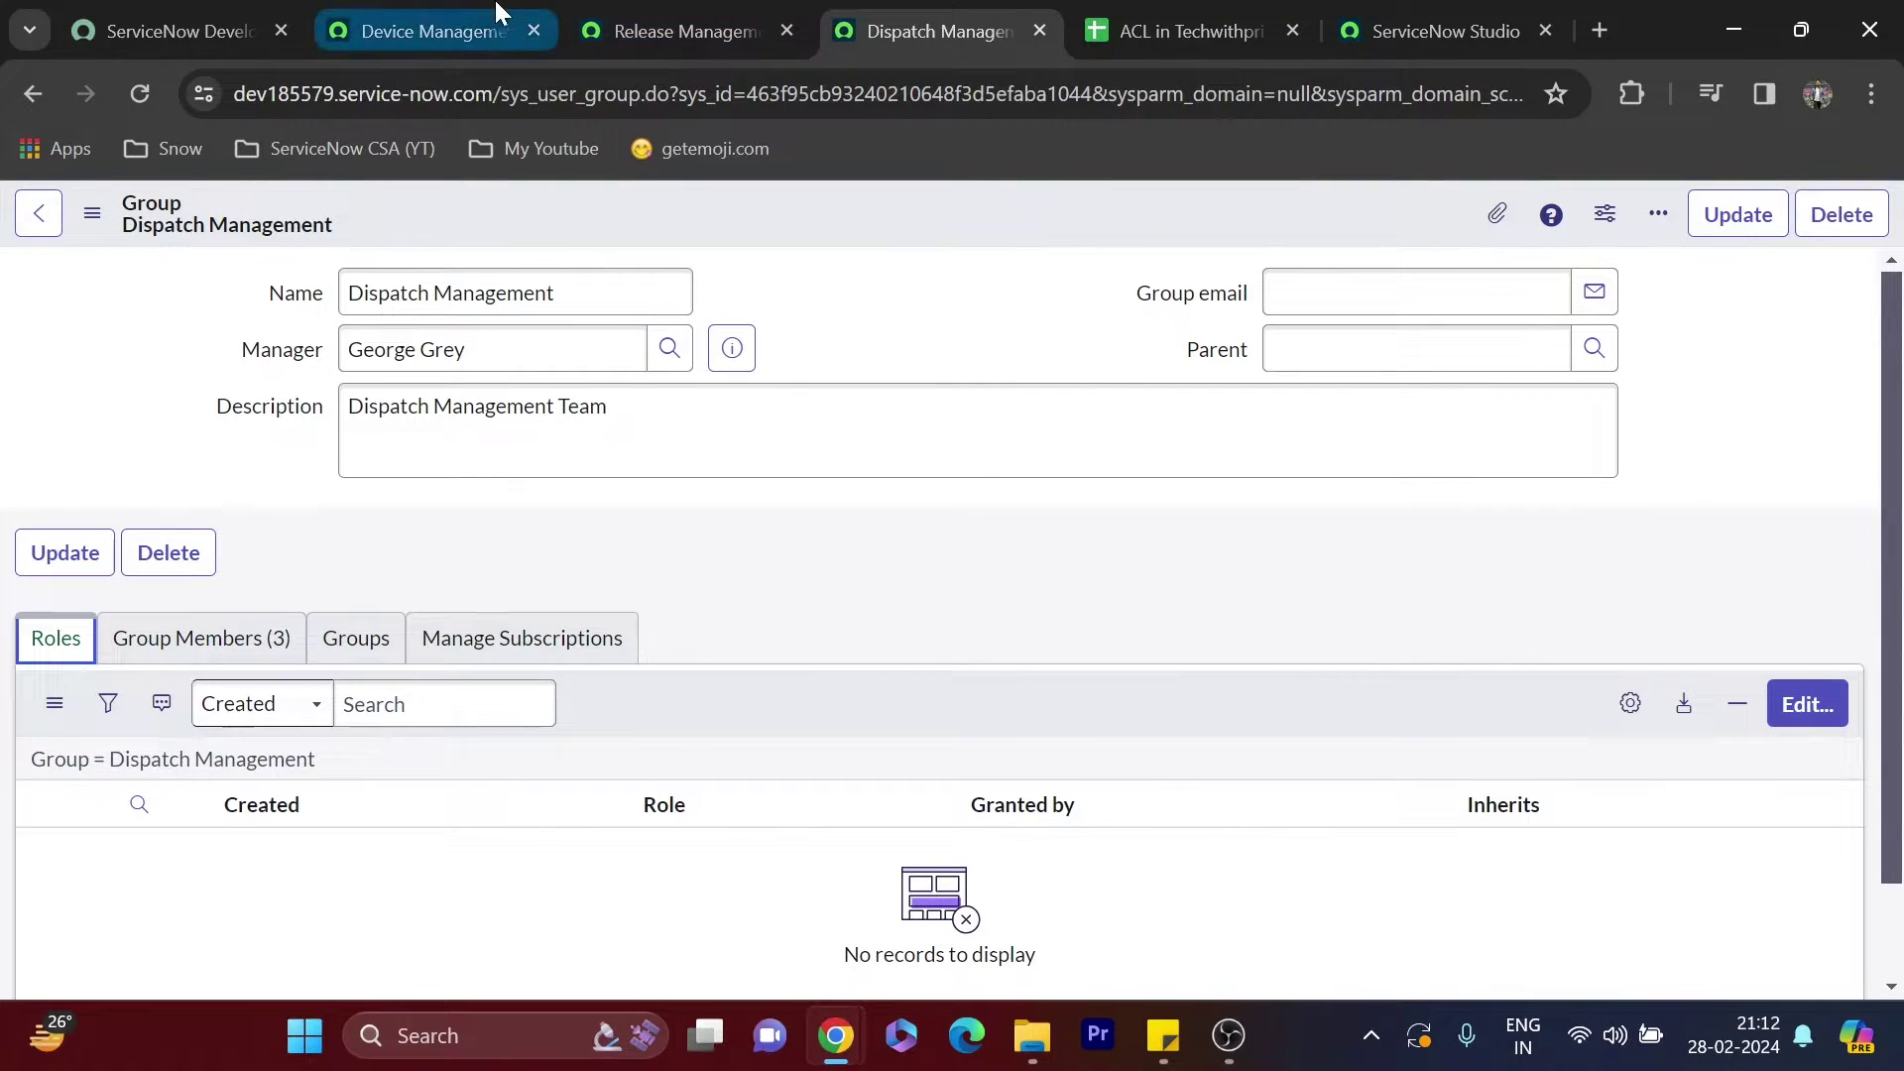
Assign the role x_570853_techwithp.device_management to the Device Management group and save the role list
{"action": "scroll", "coordinate": [114, 496], "scroll_direction": "down", "scroll_amount": 3}
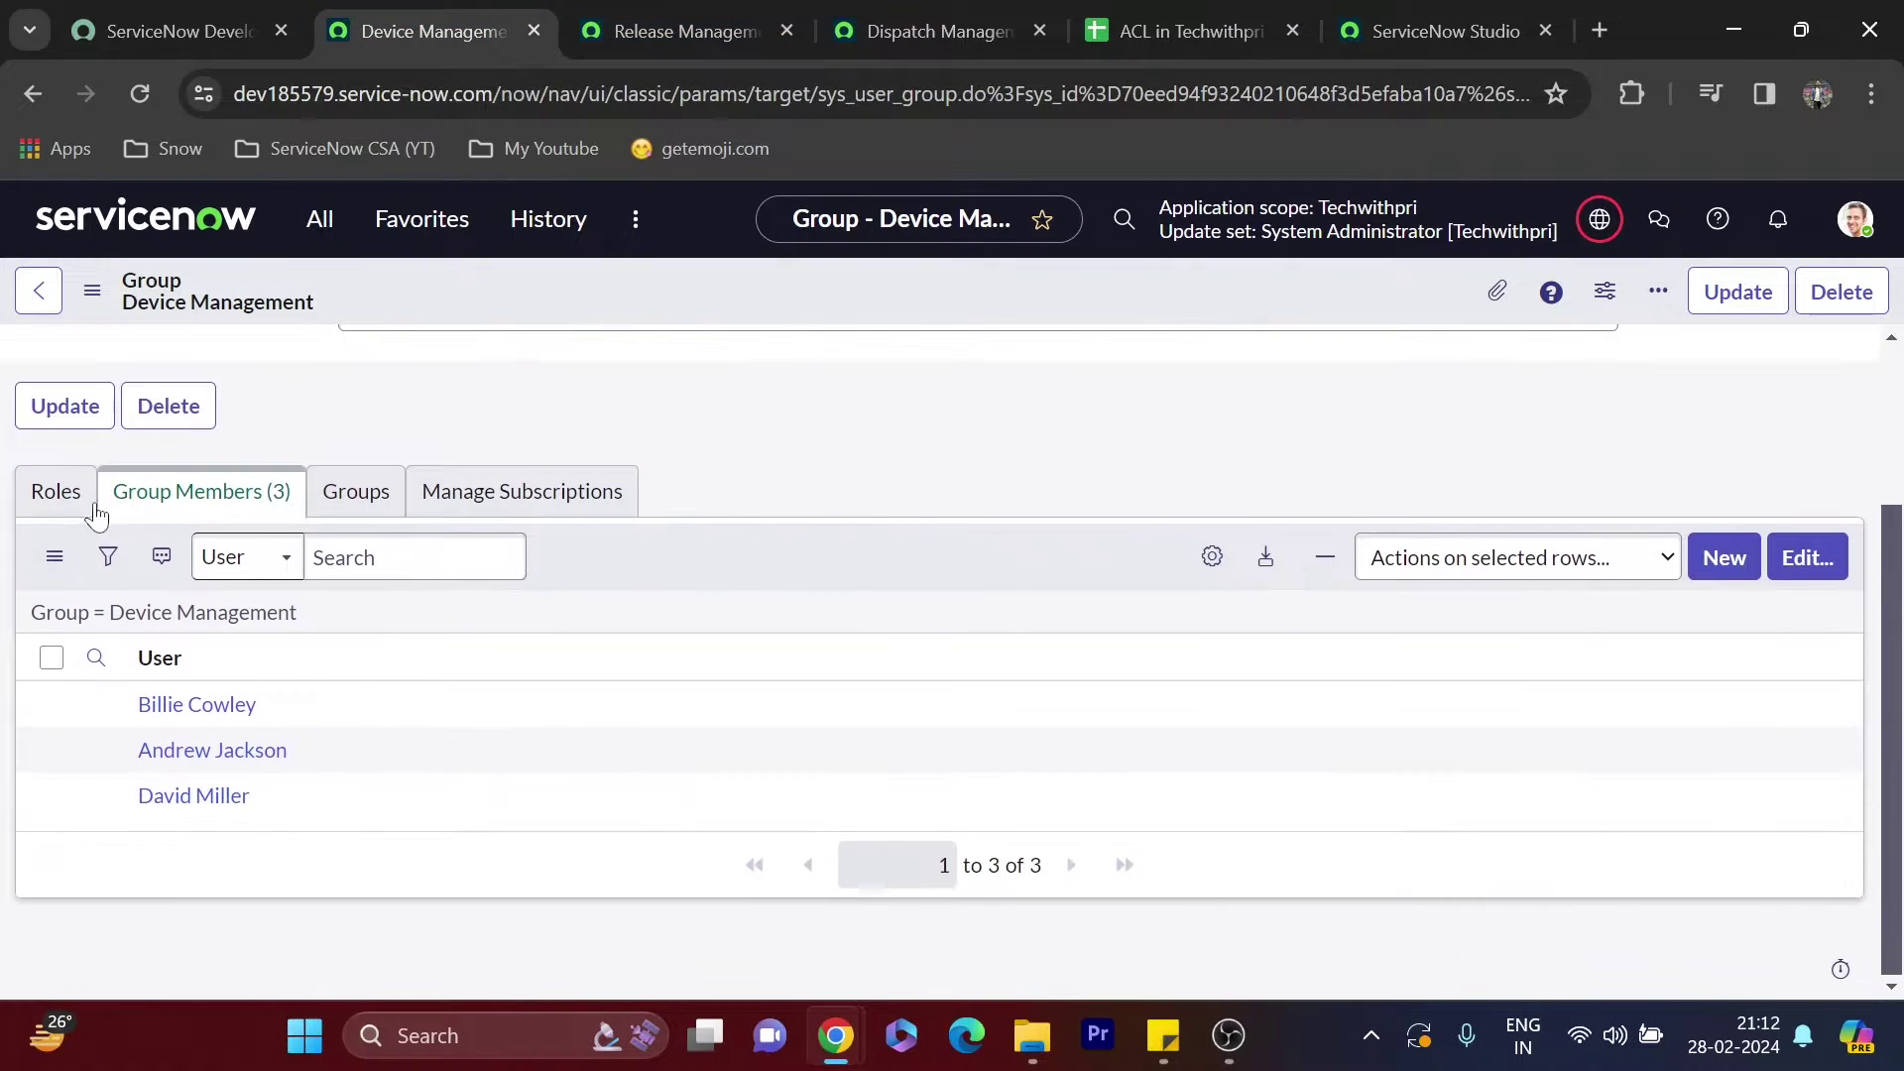
{"action": "left_click", "coordinate": [85, 505]}
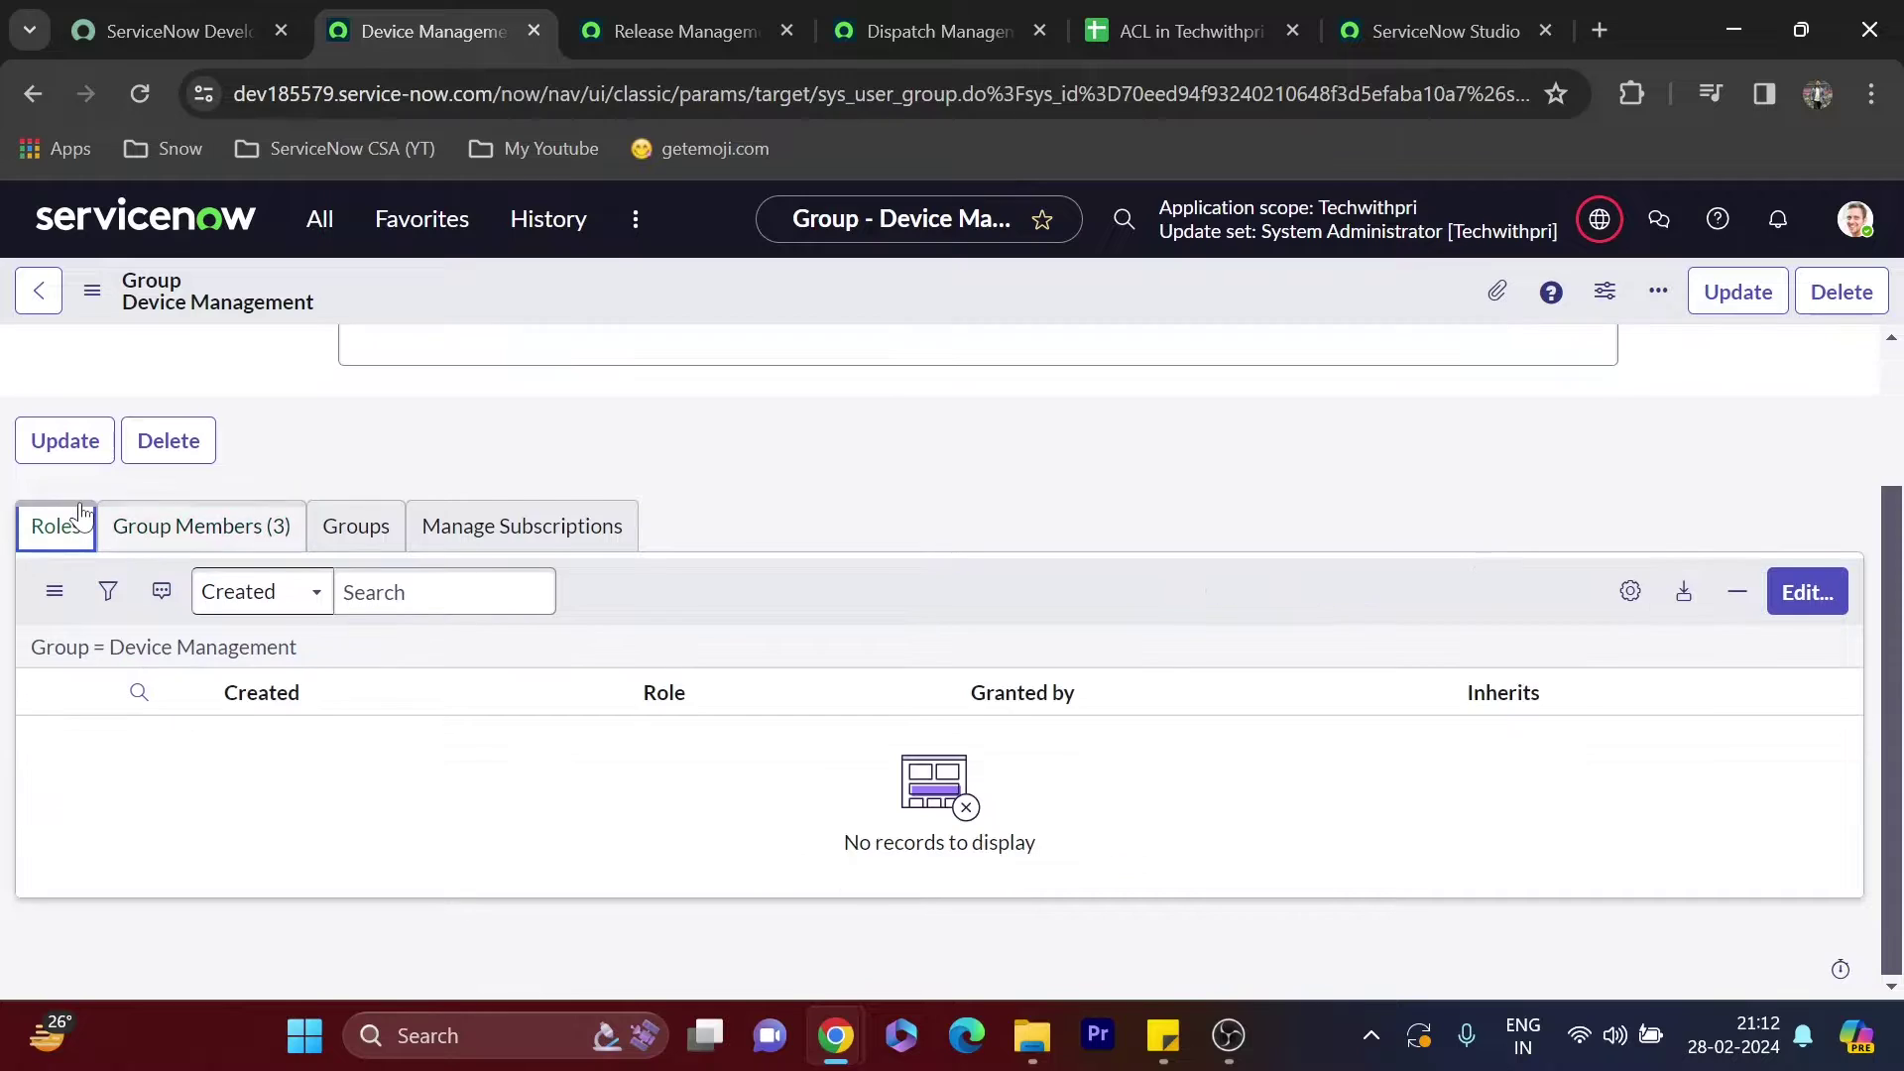
{"action": "left_click", "coordinate": [1814, 587]}
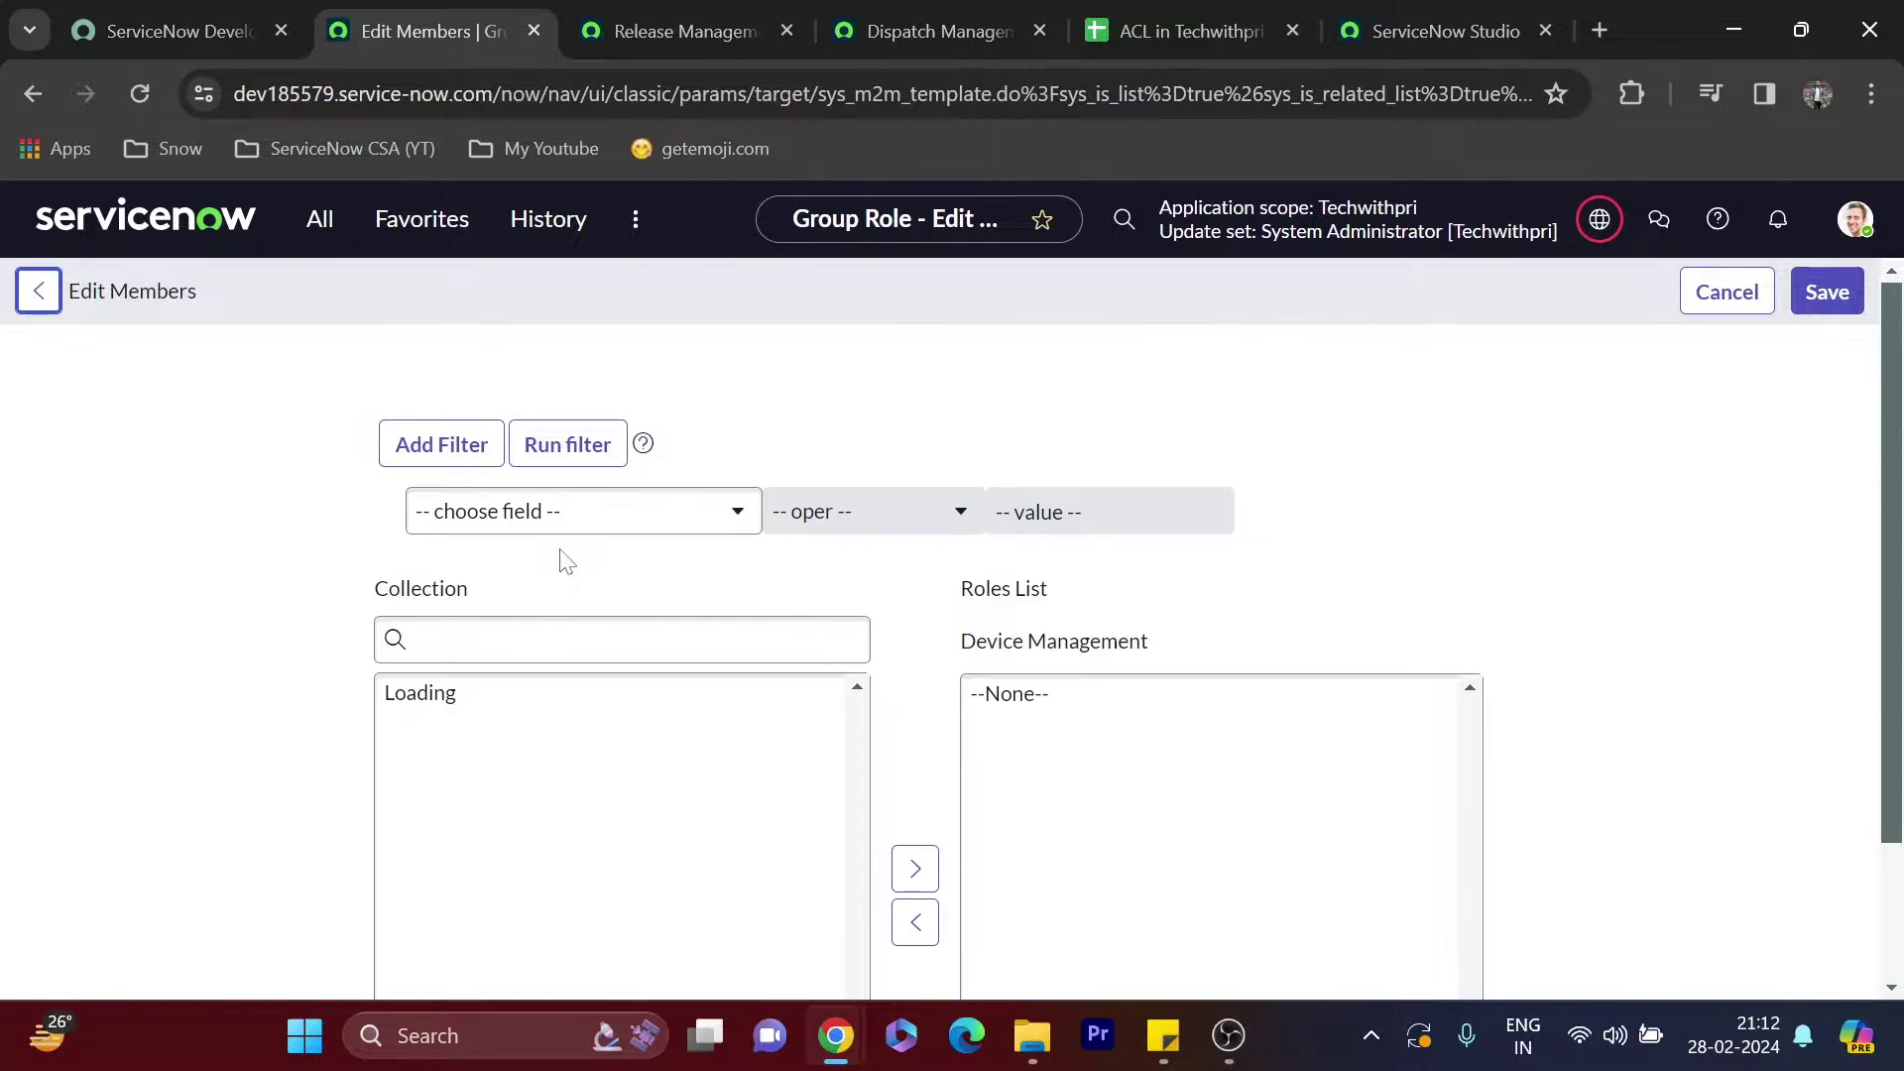
{"action": "key", "text": "ctrl+v"}
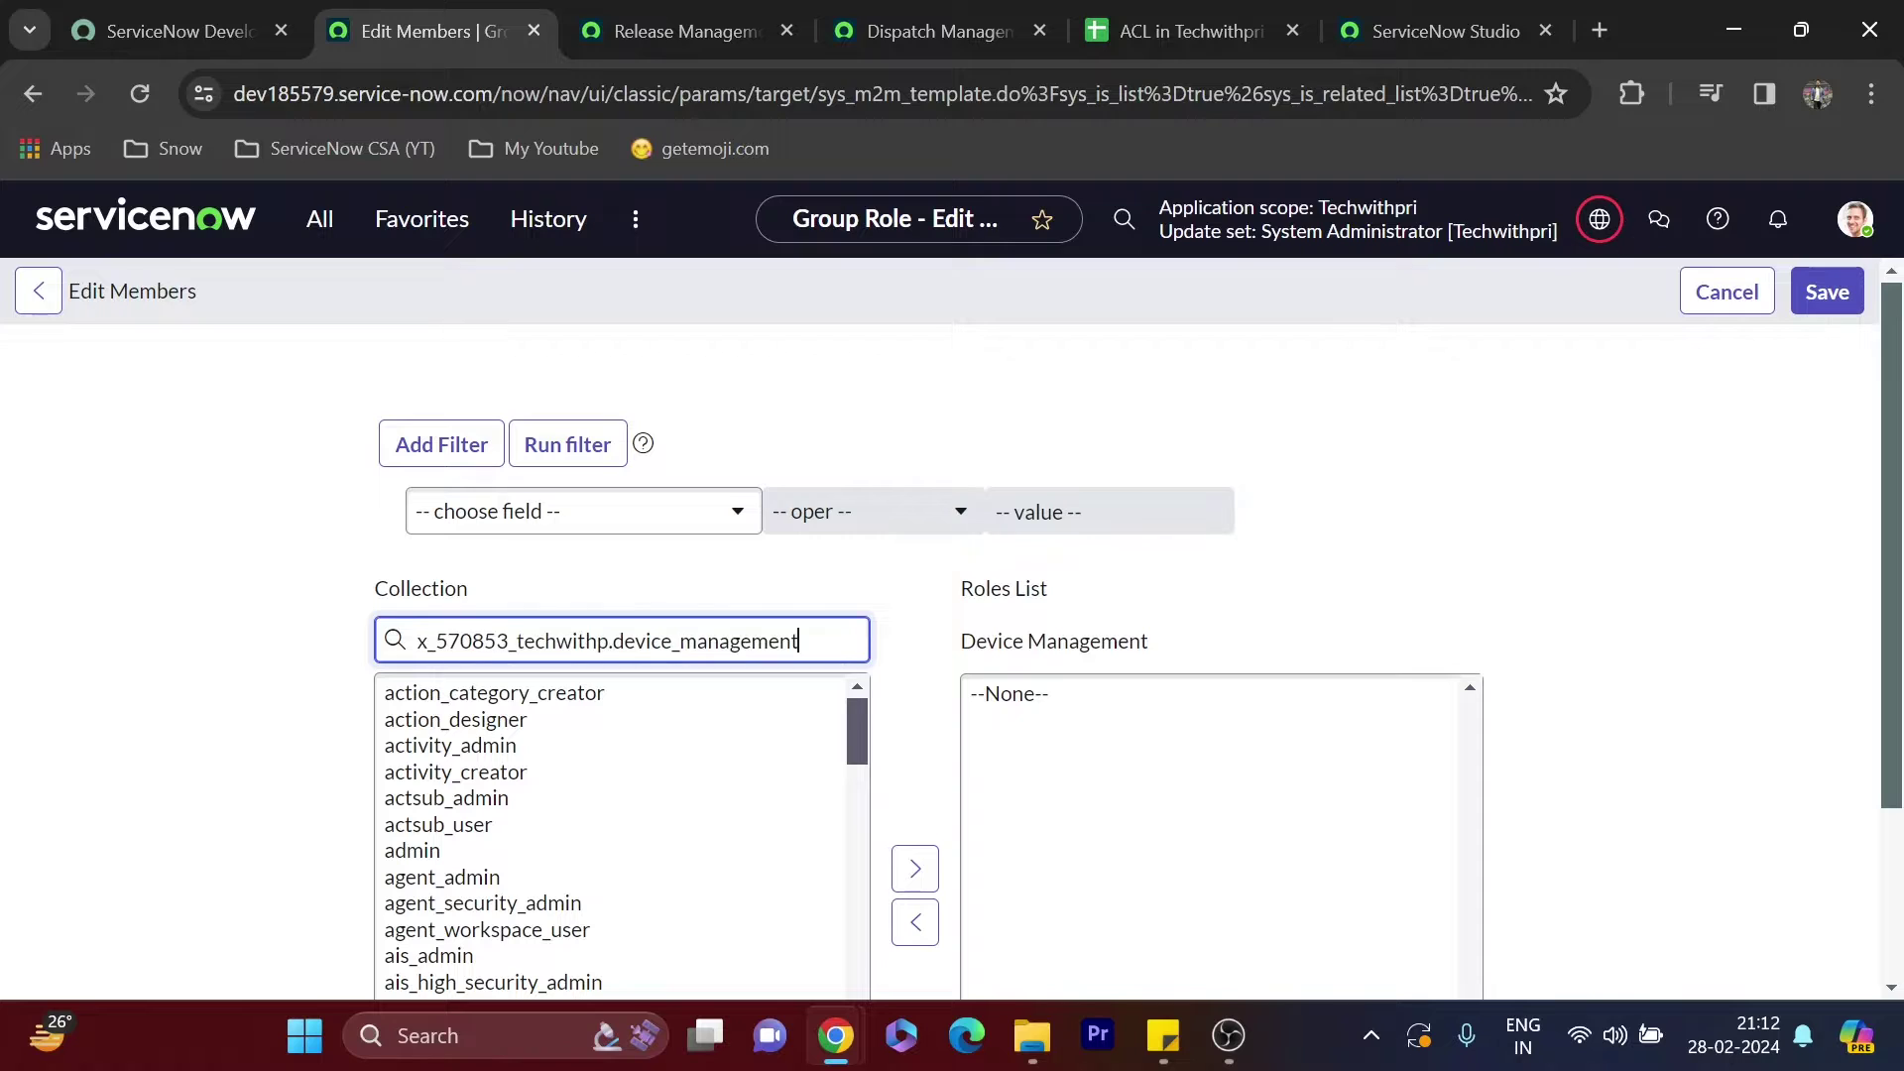
{"action": "left_click", "coordinate": [552, 694]}
{"action": "scroll", "coordinate": [555, 705], "scroll_direction": "down", "scroll_amount": 1}
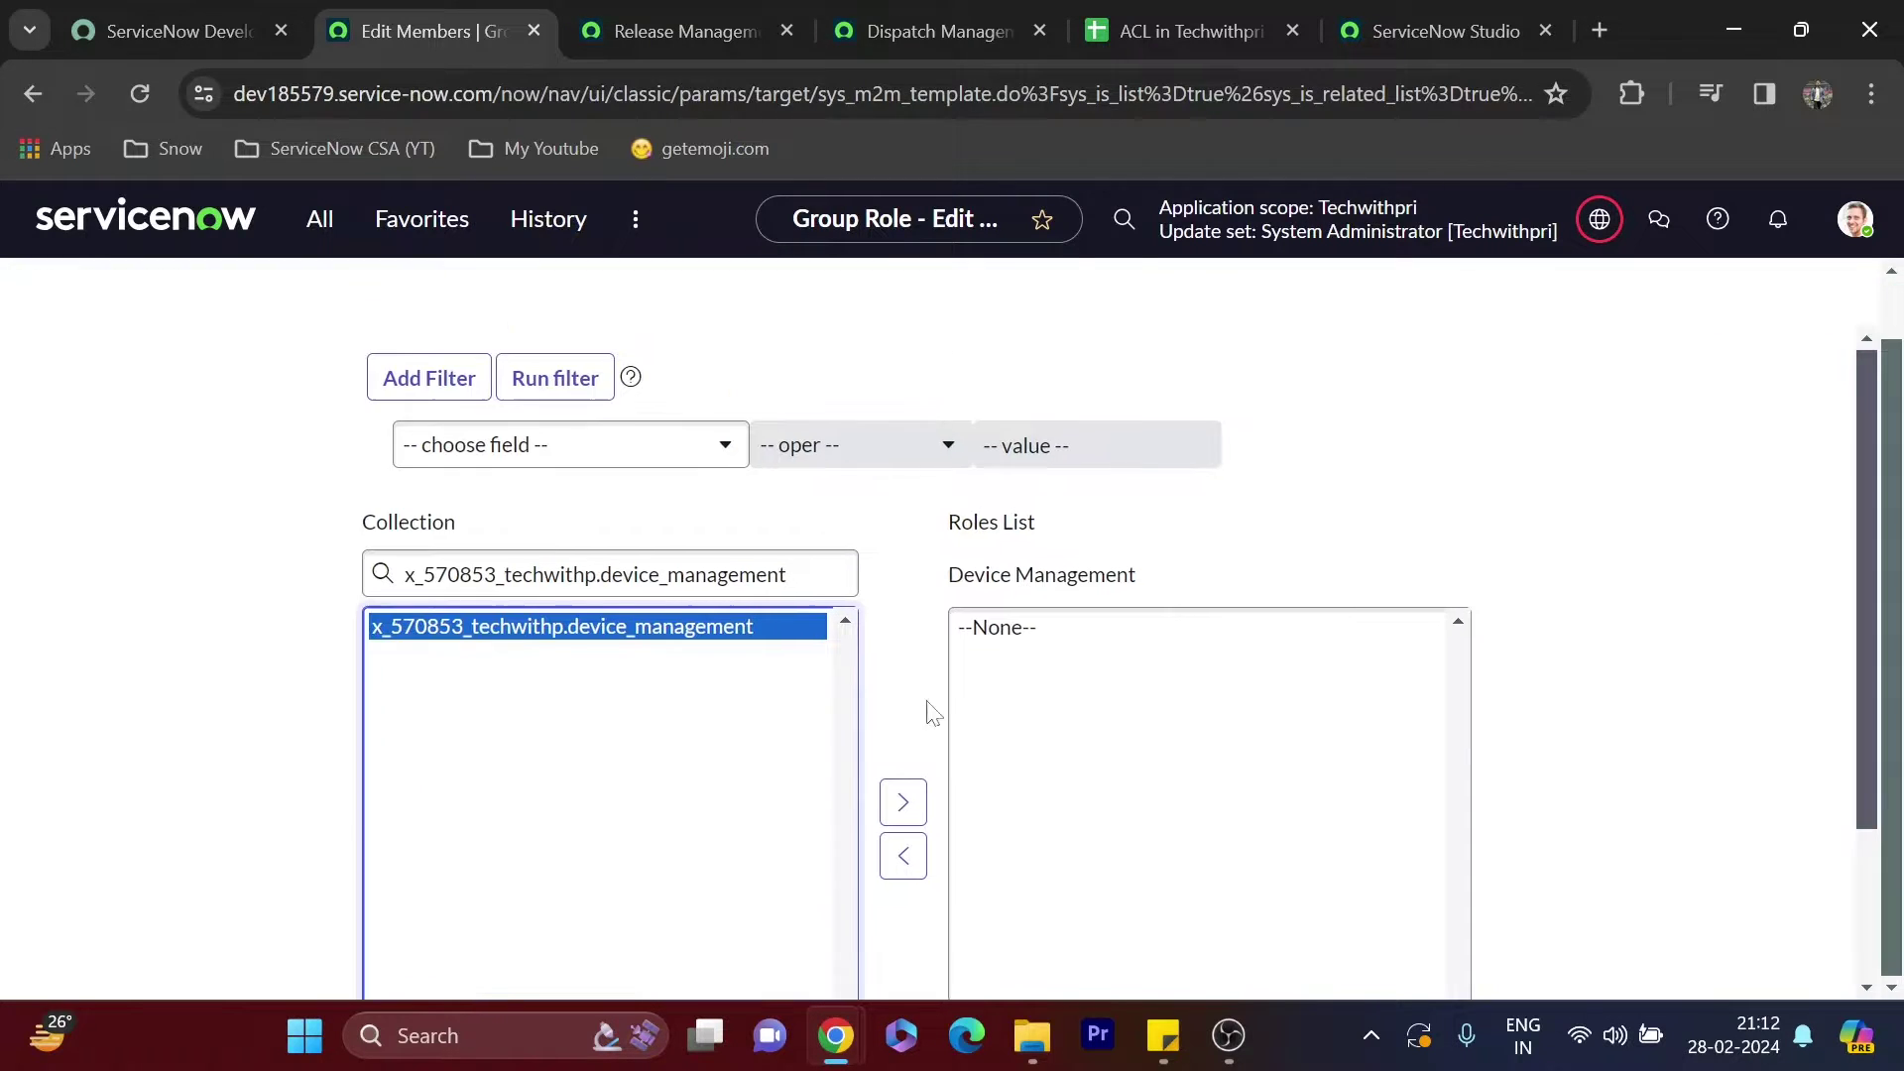
{"action": "left_click", "coordinate": [899, 803]}
{"action": "scroll", "coordinate": [902, 744], "scroll_direction": "down", "scroll_amount": 2}
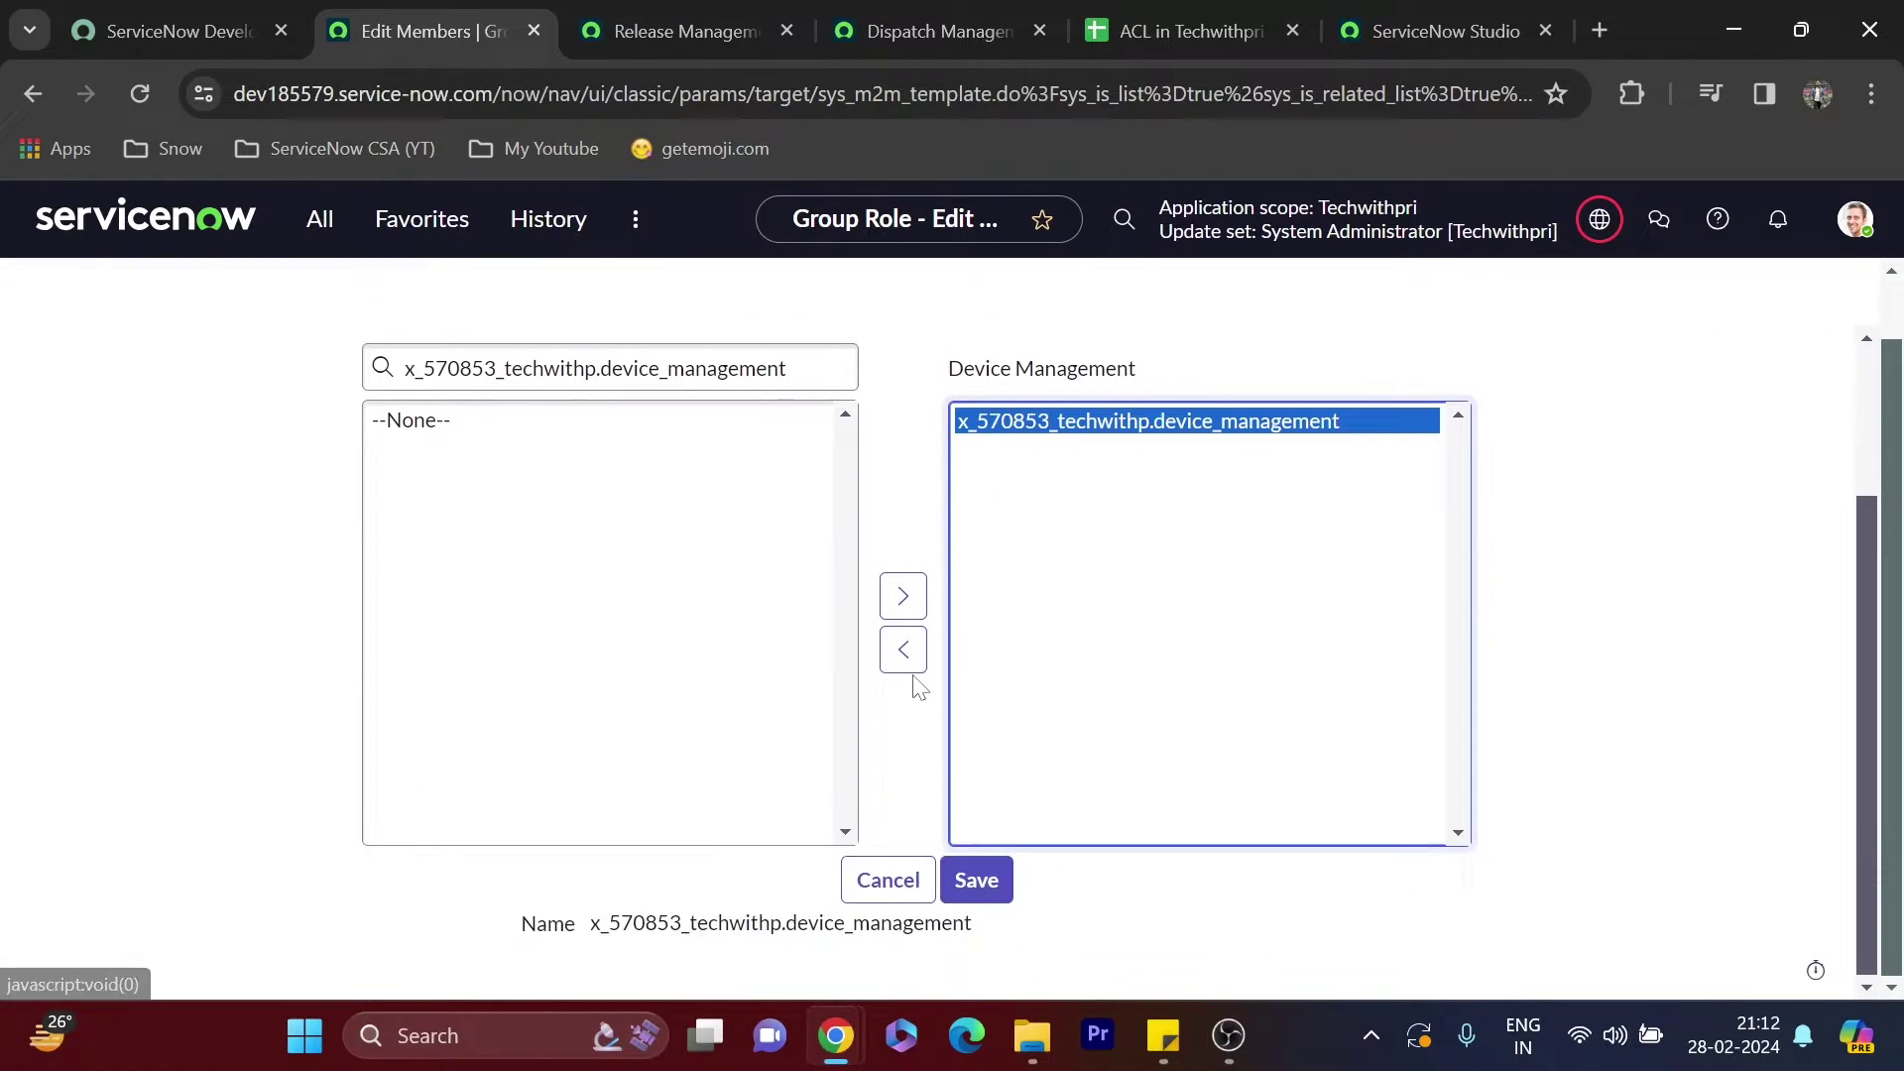
{"action": "left_click", "coordinate": [974, 881]}
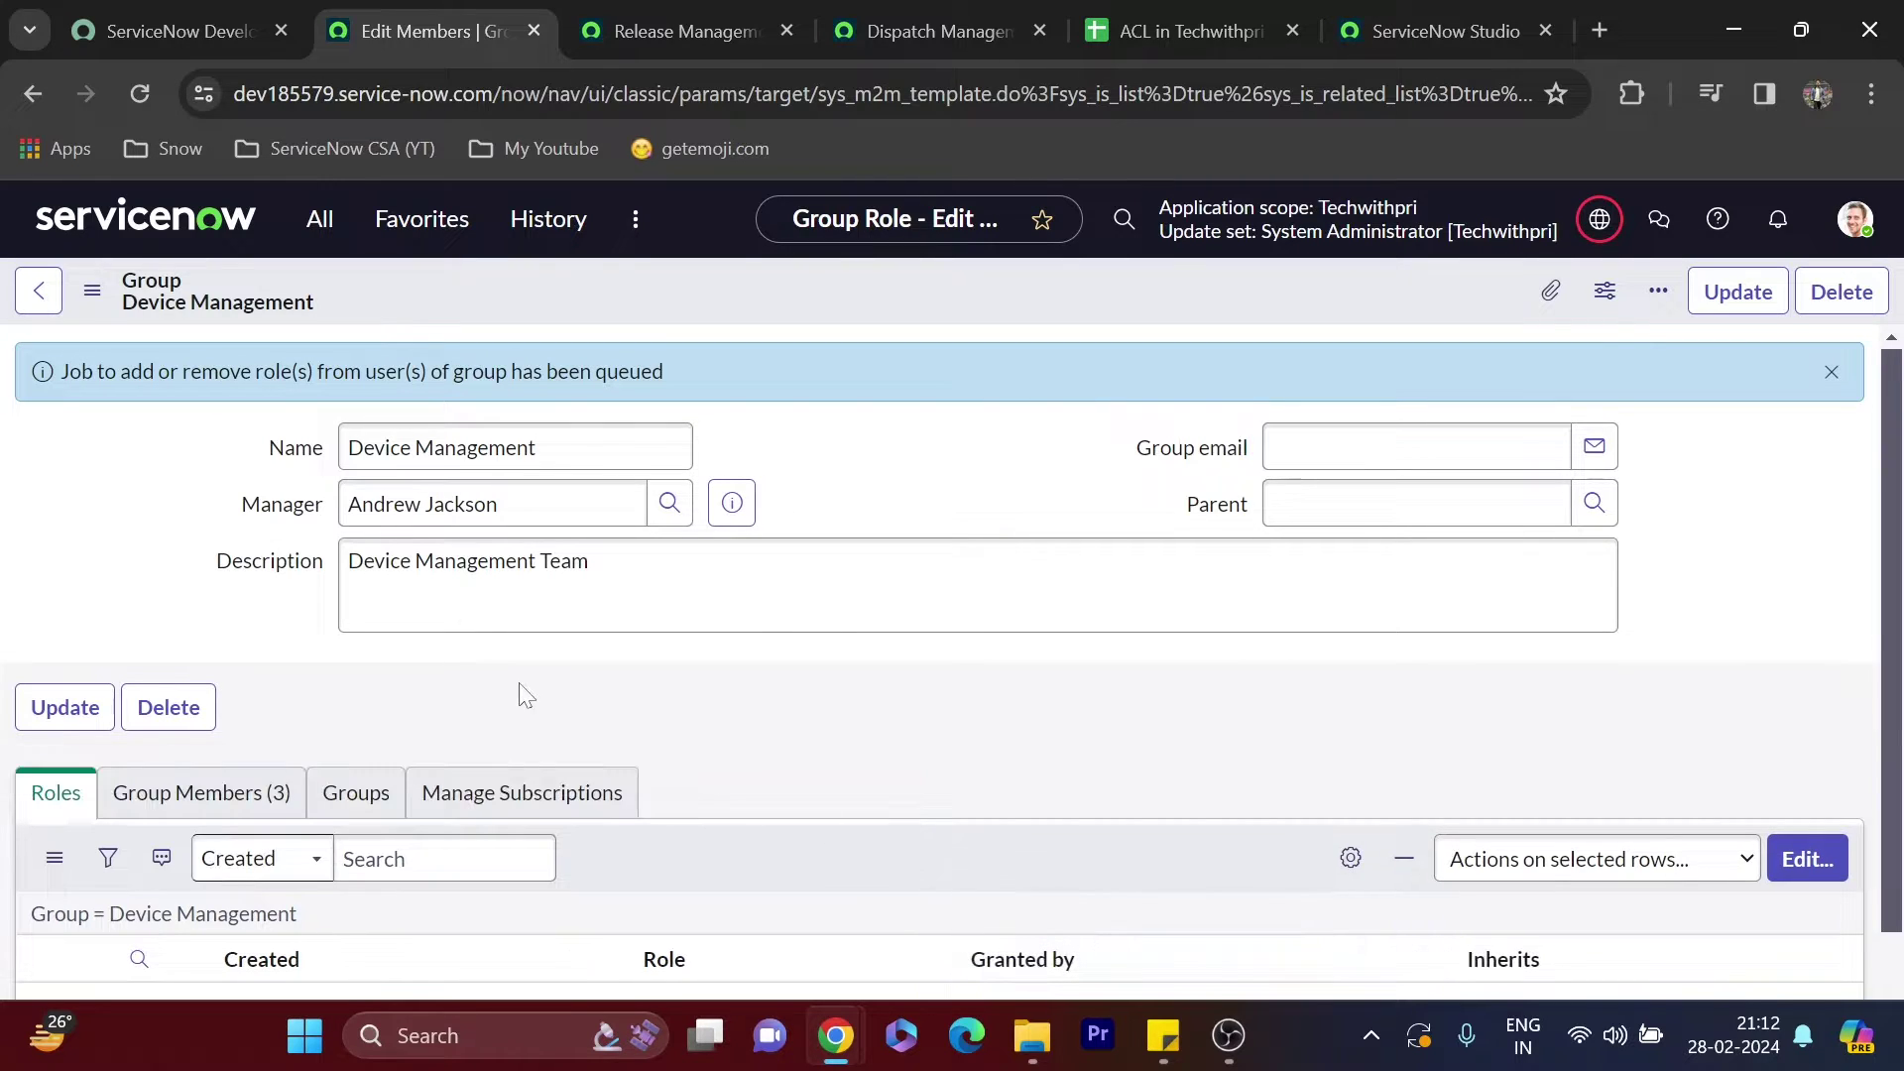
Review the Device Management group's members and manager, then reload the record to check its assigned roles
{"action": "scroll", "coordinate": [291, 585], "scroll_direction": "down", "scroll_amount": 2}
{"action": "scroll", "coordinate": [292, 577], "scroll_direction": "down", "scroll_amount": 1}
{"action": "left_click", "coordinate": [198, 525]}
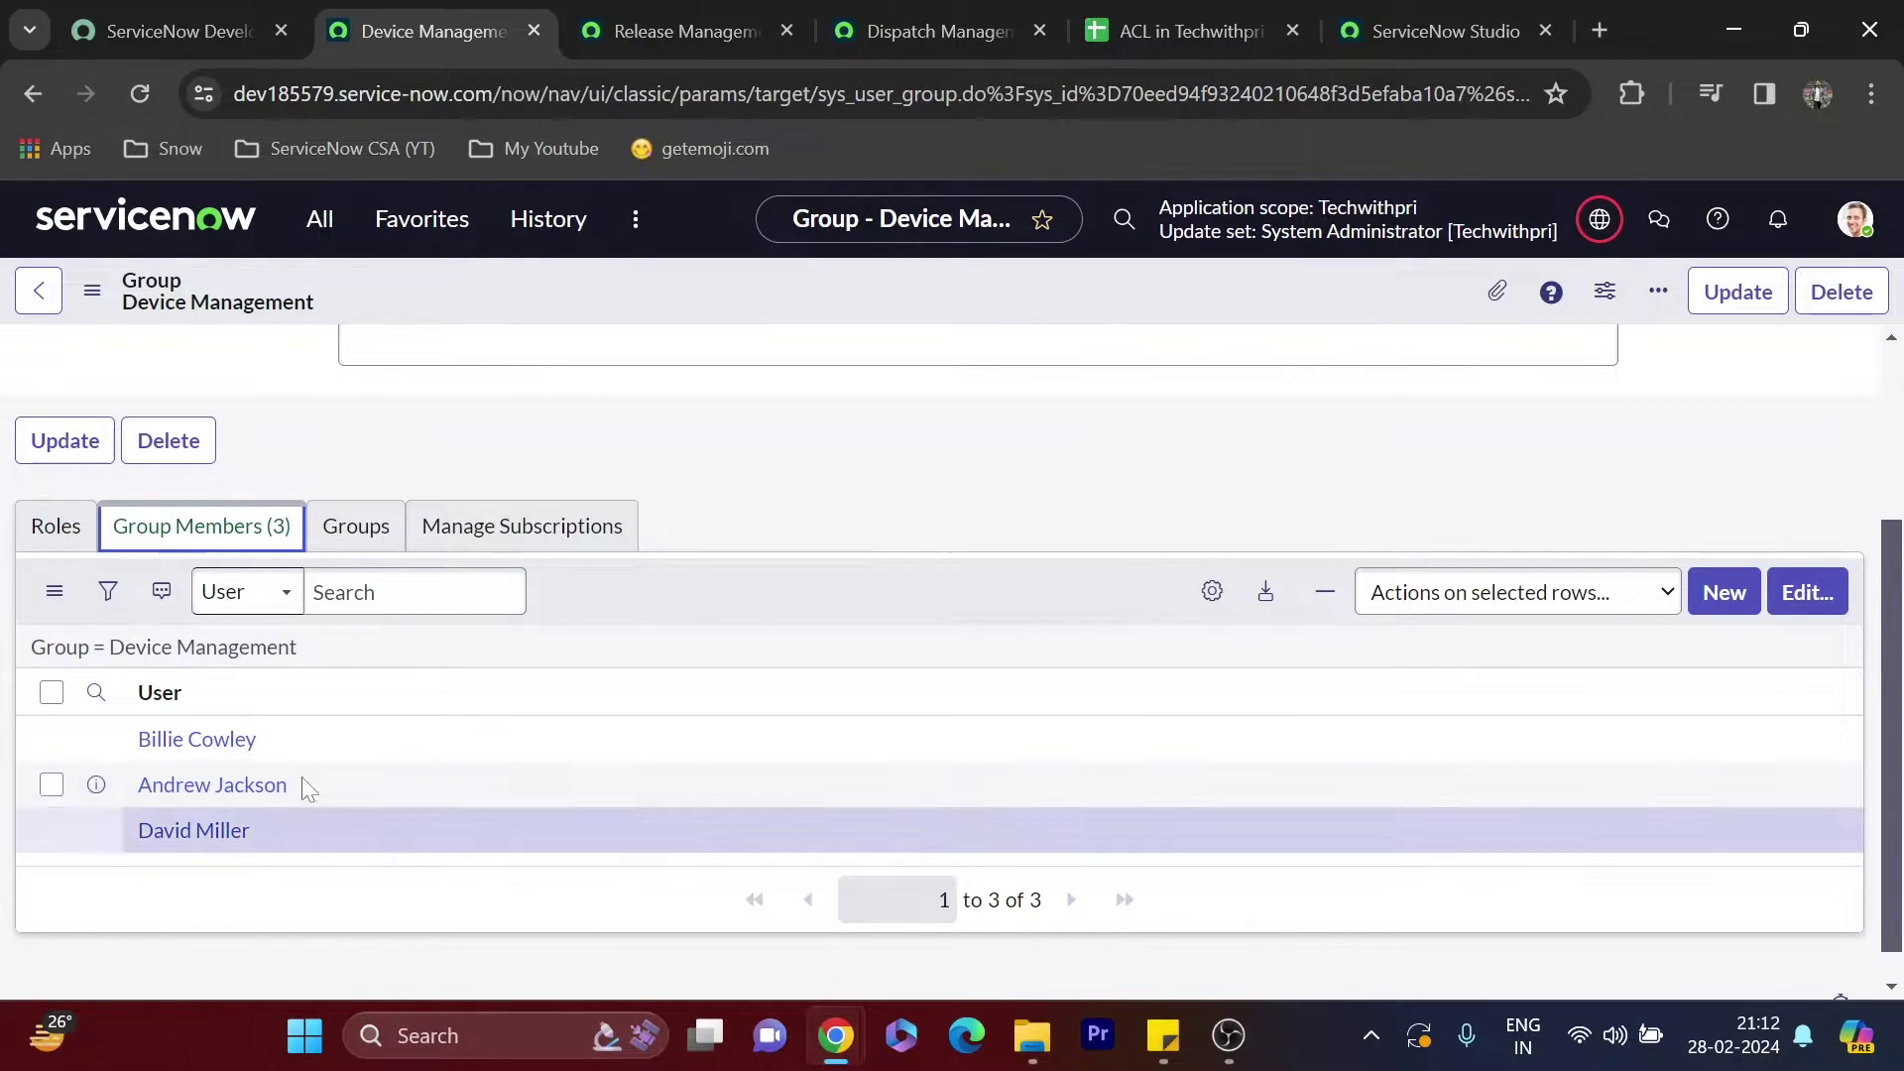
{"action": "scroll", "coordinate": [380, 671], "scroll_direction": "up", "scroll_amount": 3}
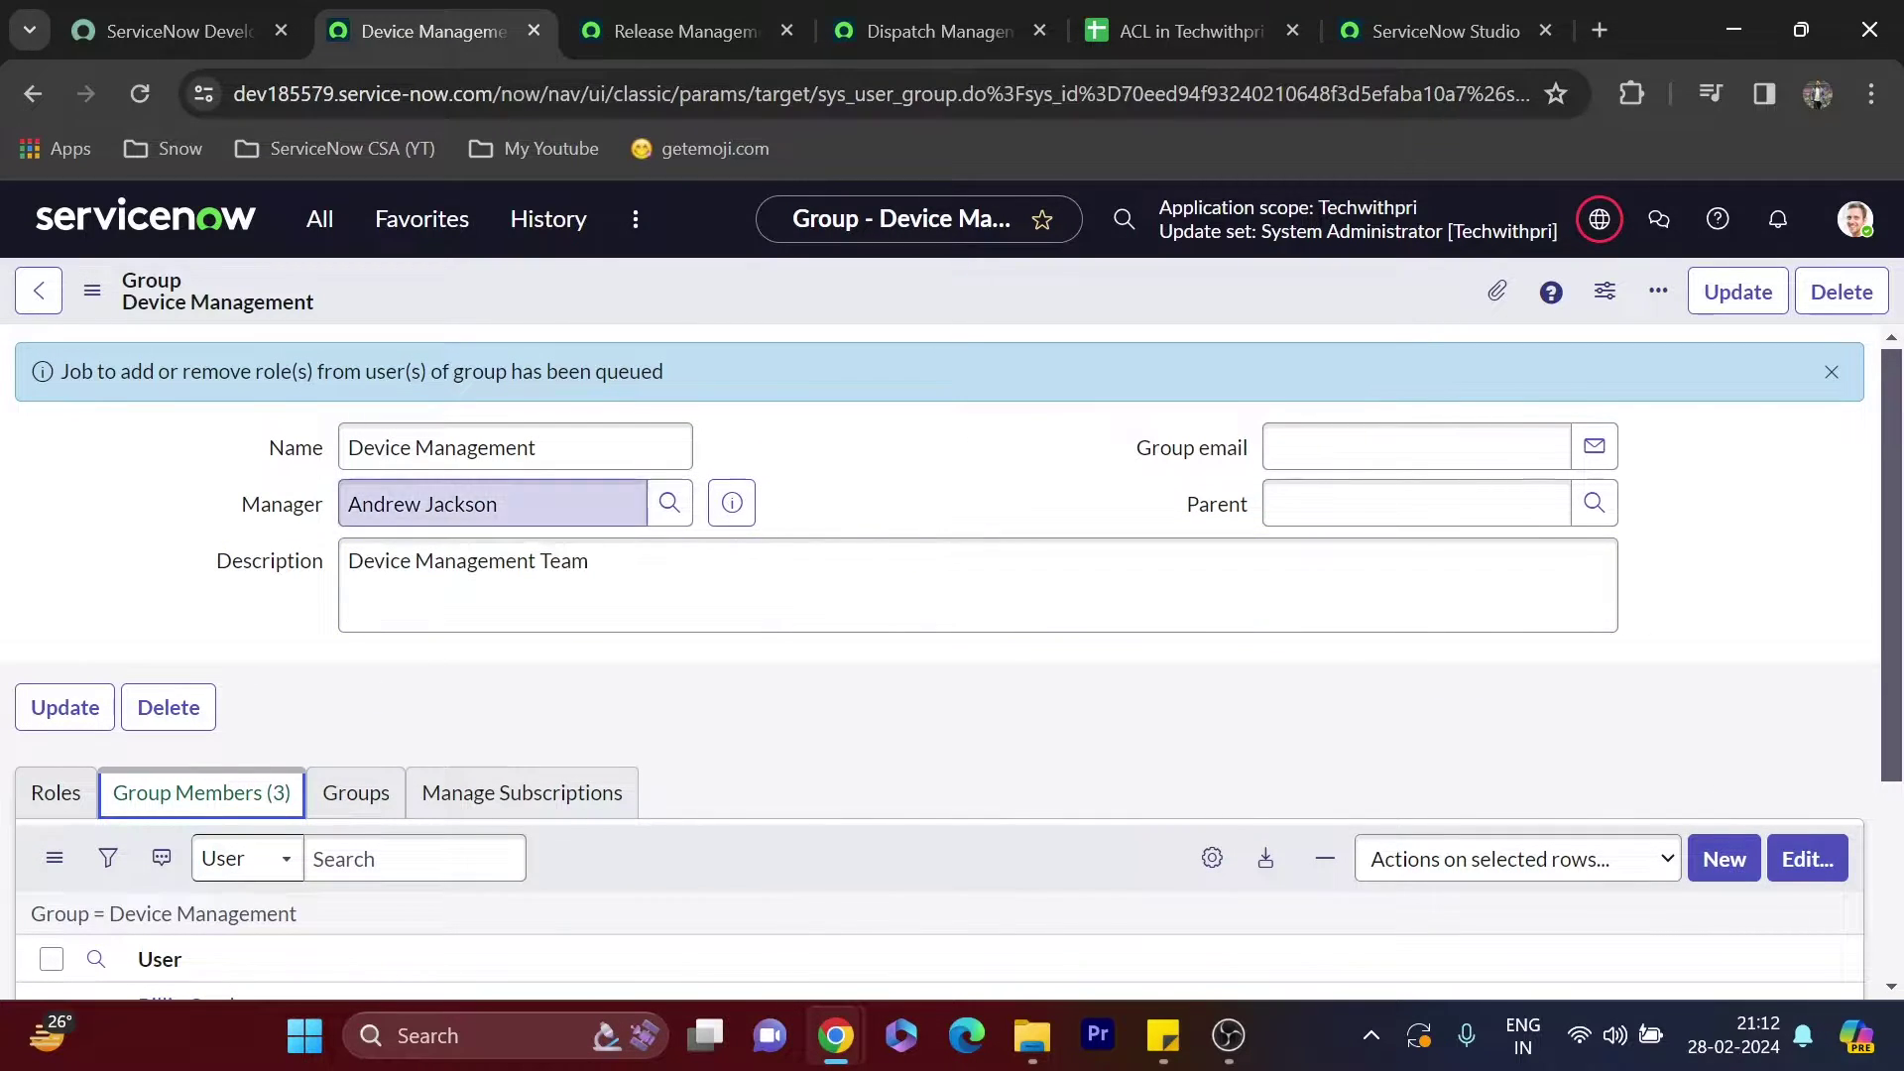
{"action": "scroll", "coordinate": [254, 537], "scroll_direction": "down", "scroll_amount": 2}
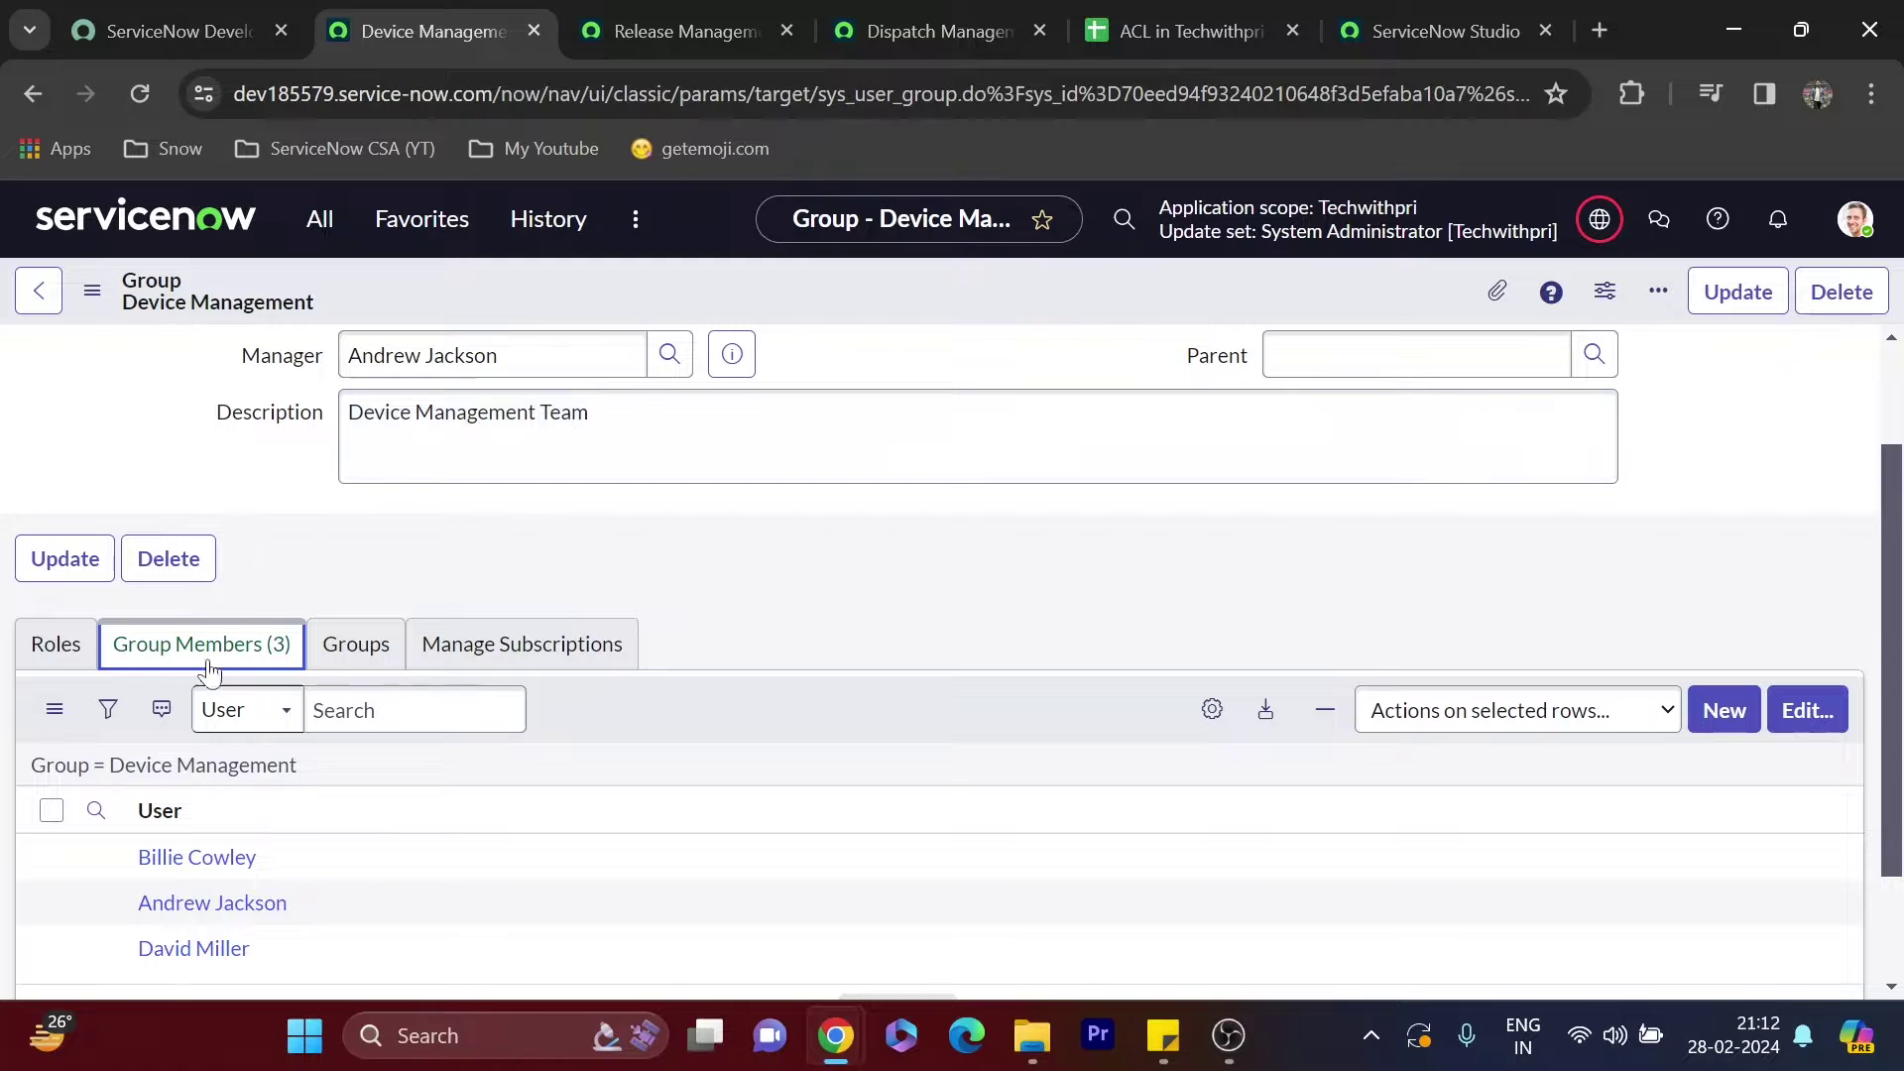
{"action": "left_click", "coordinate": [55, 644]}
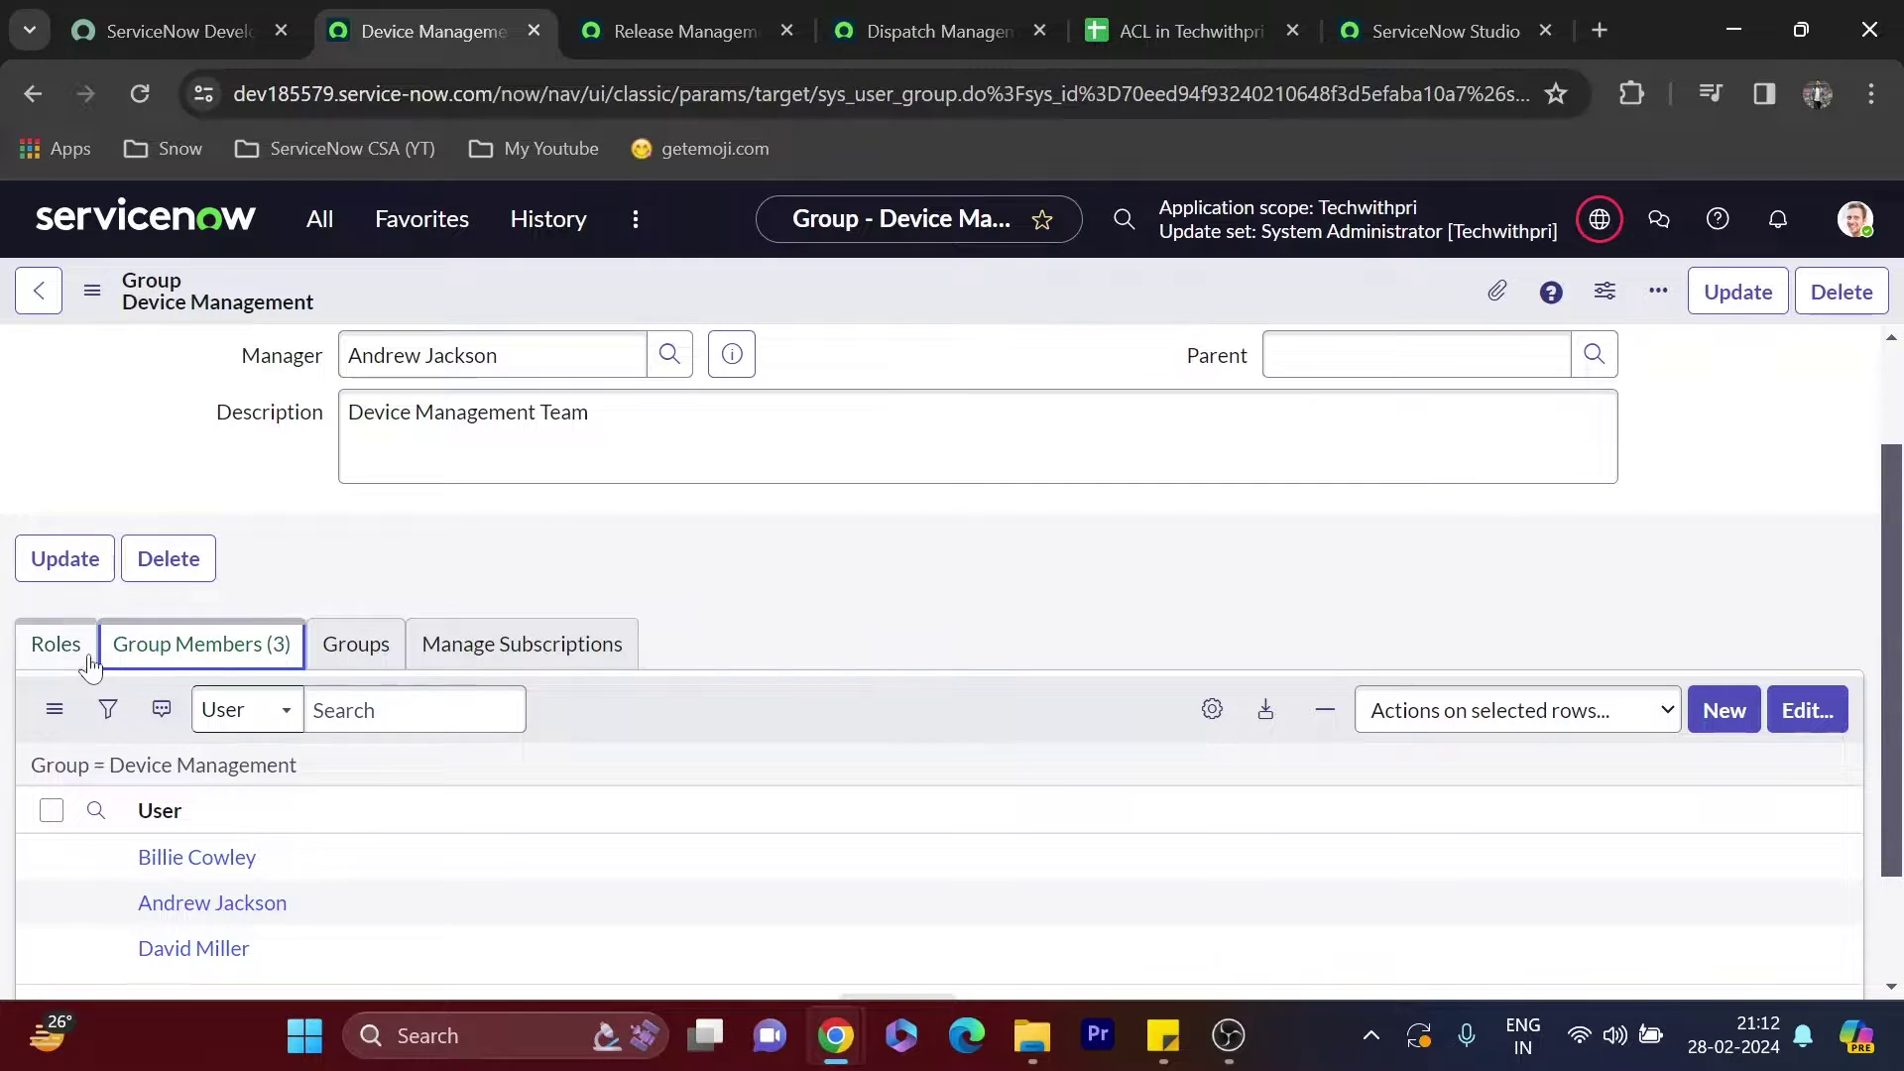
{"action": "left_click", "coordinate": [140, 93]}
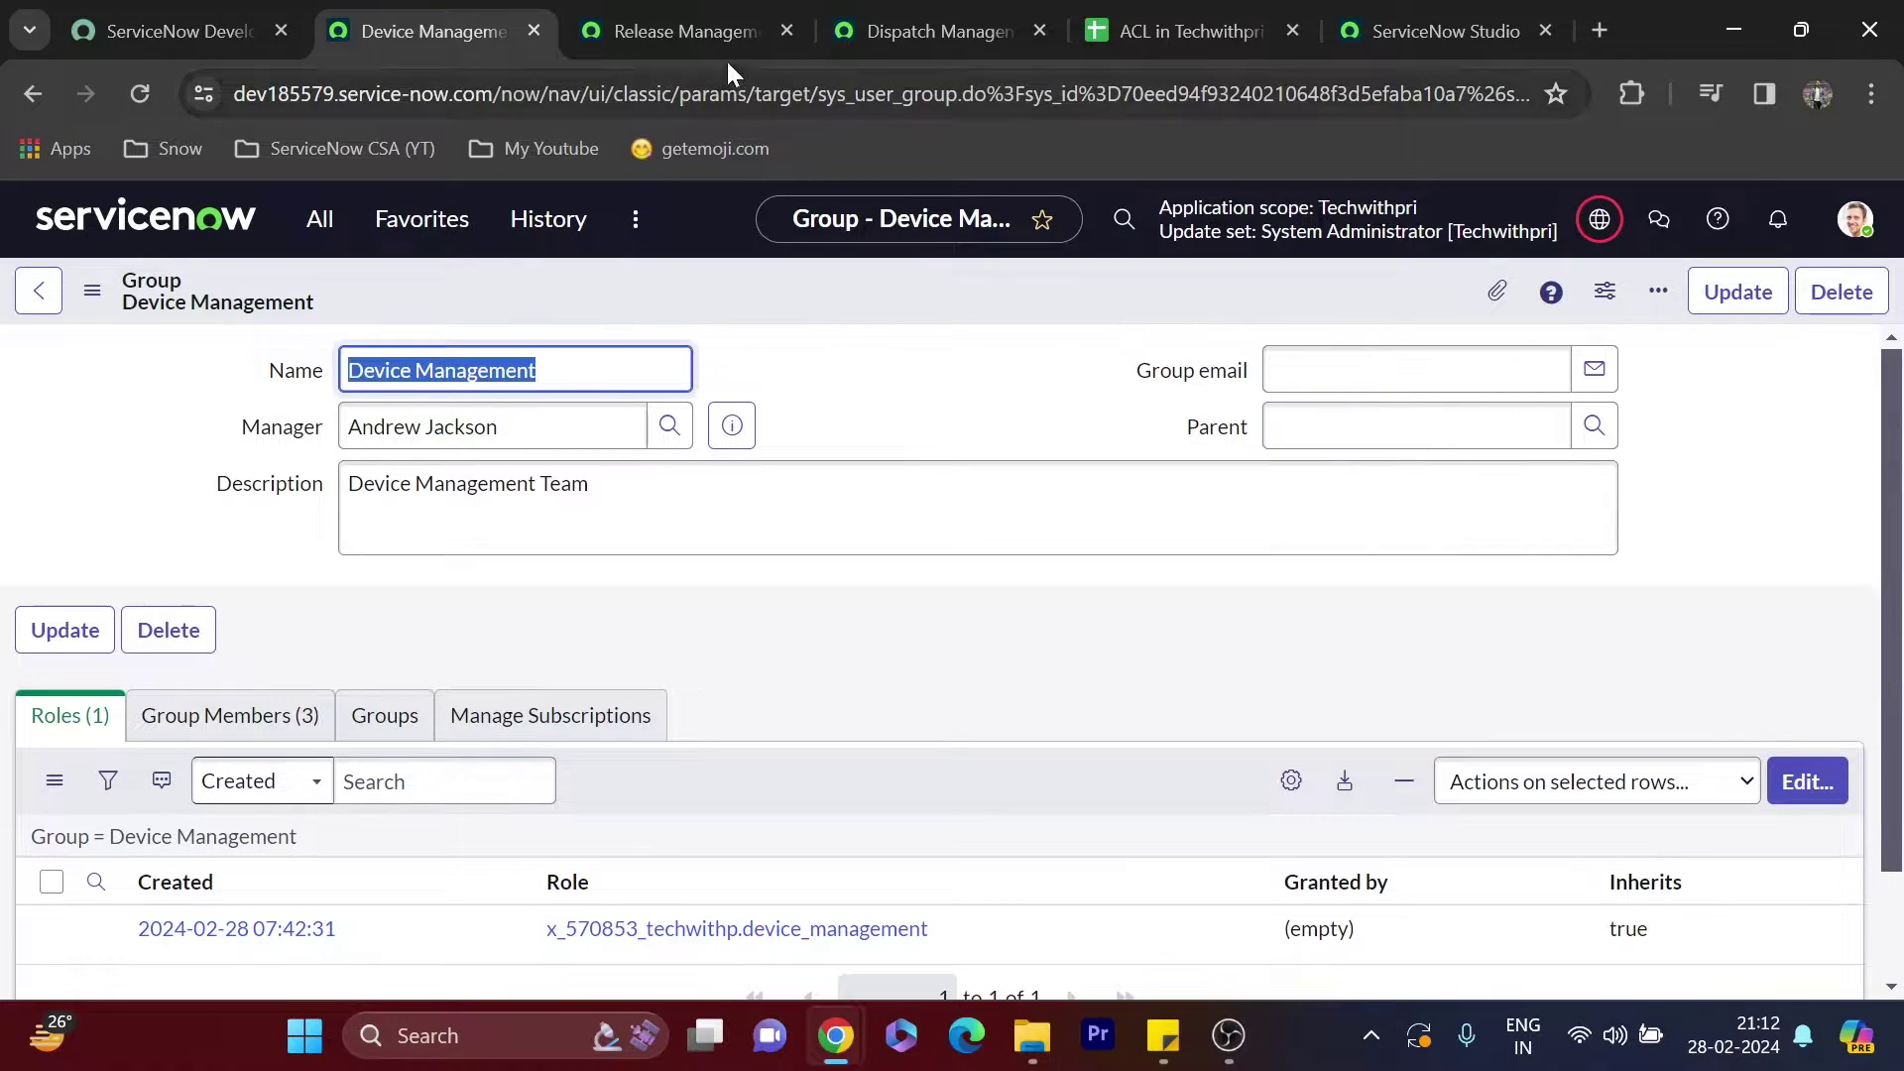
Open the Release Management group's roles for editing and copy x_570853_techwithp.release_management from cell B5 of the User and Groups sheet
{"action": "left_click", "coordinate": [720, 32]}
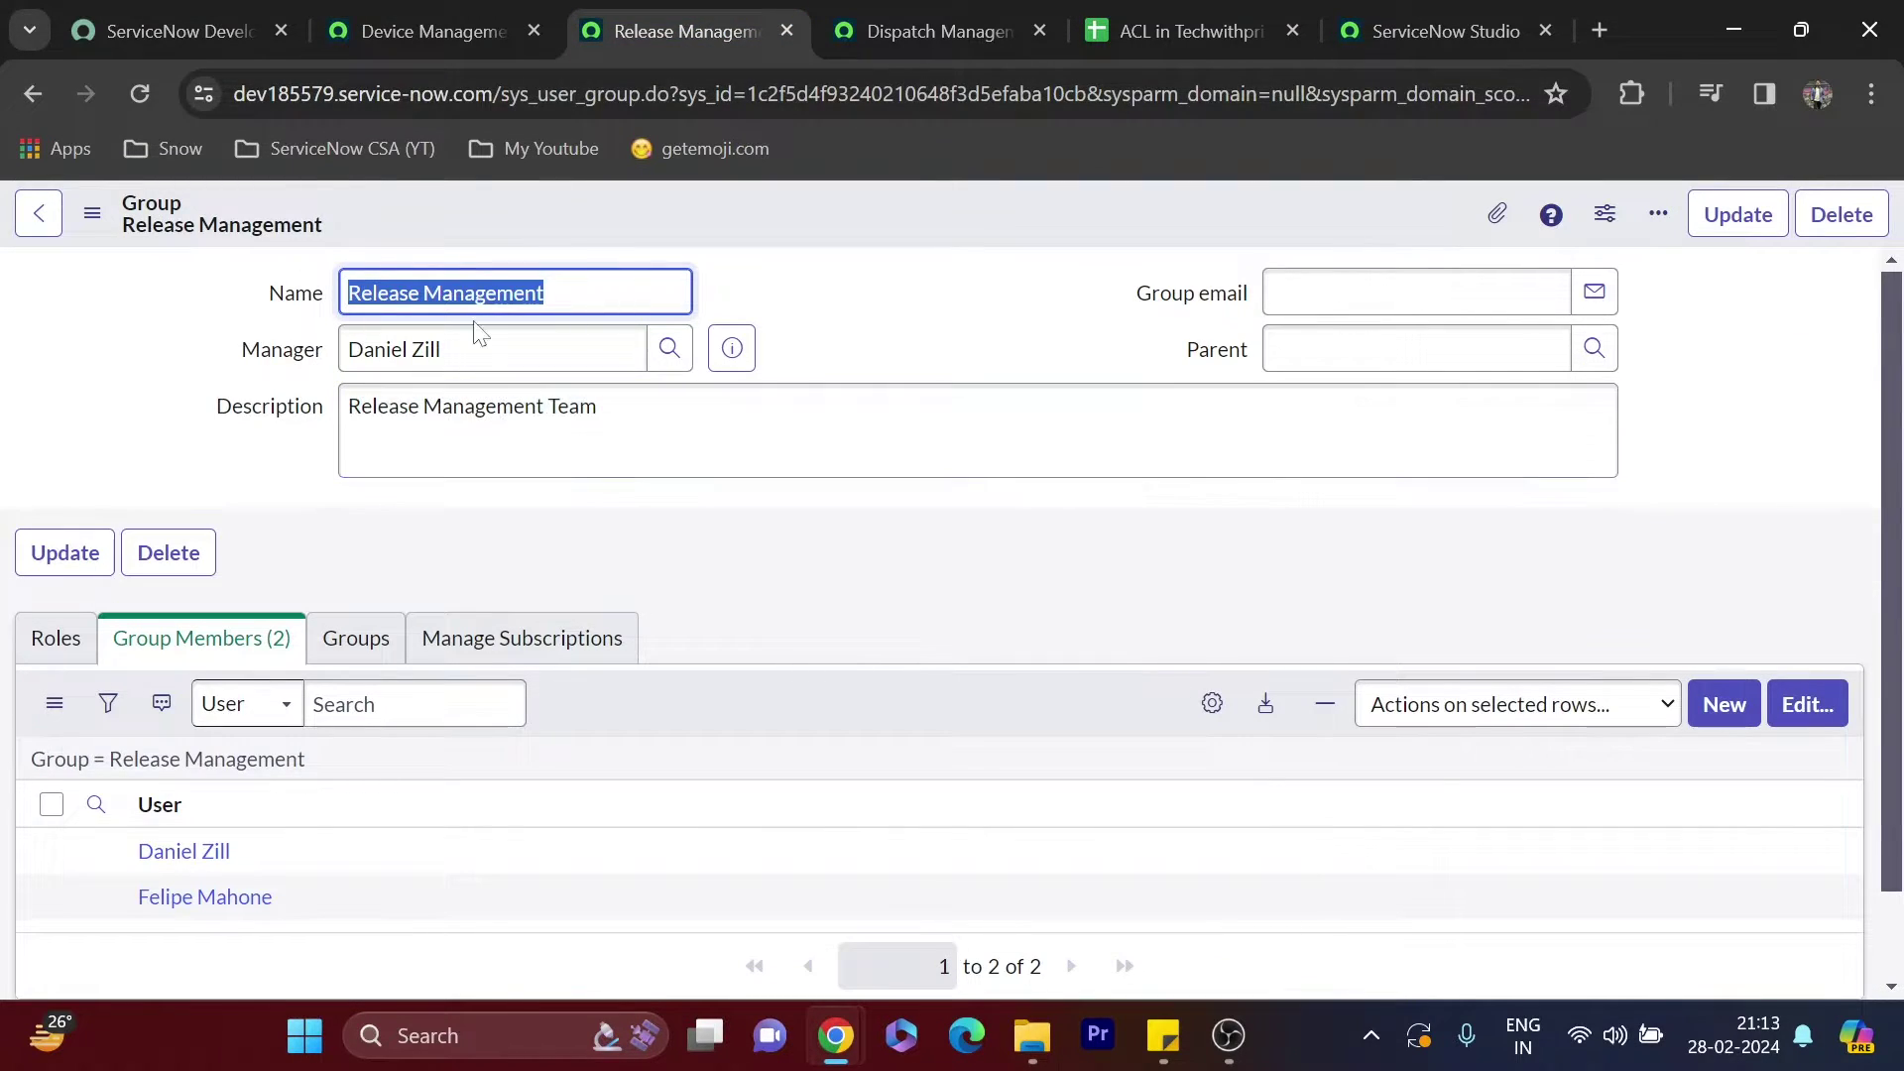
{"action": "left_click", "coordinate": [74, 632]}
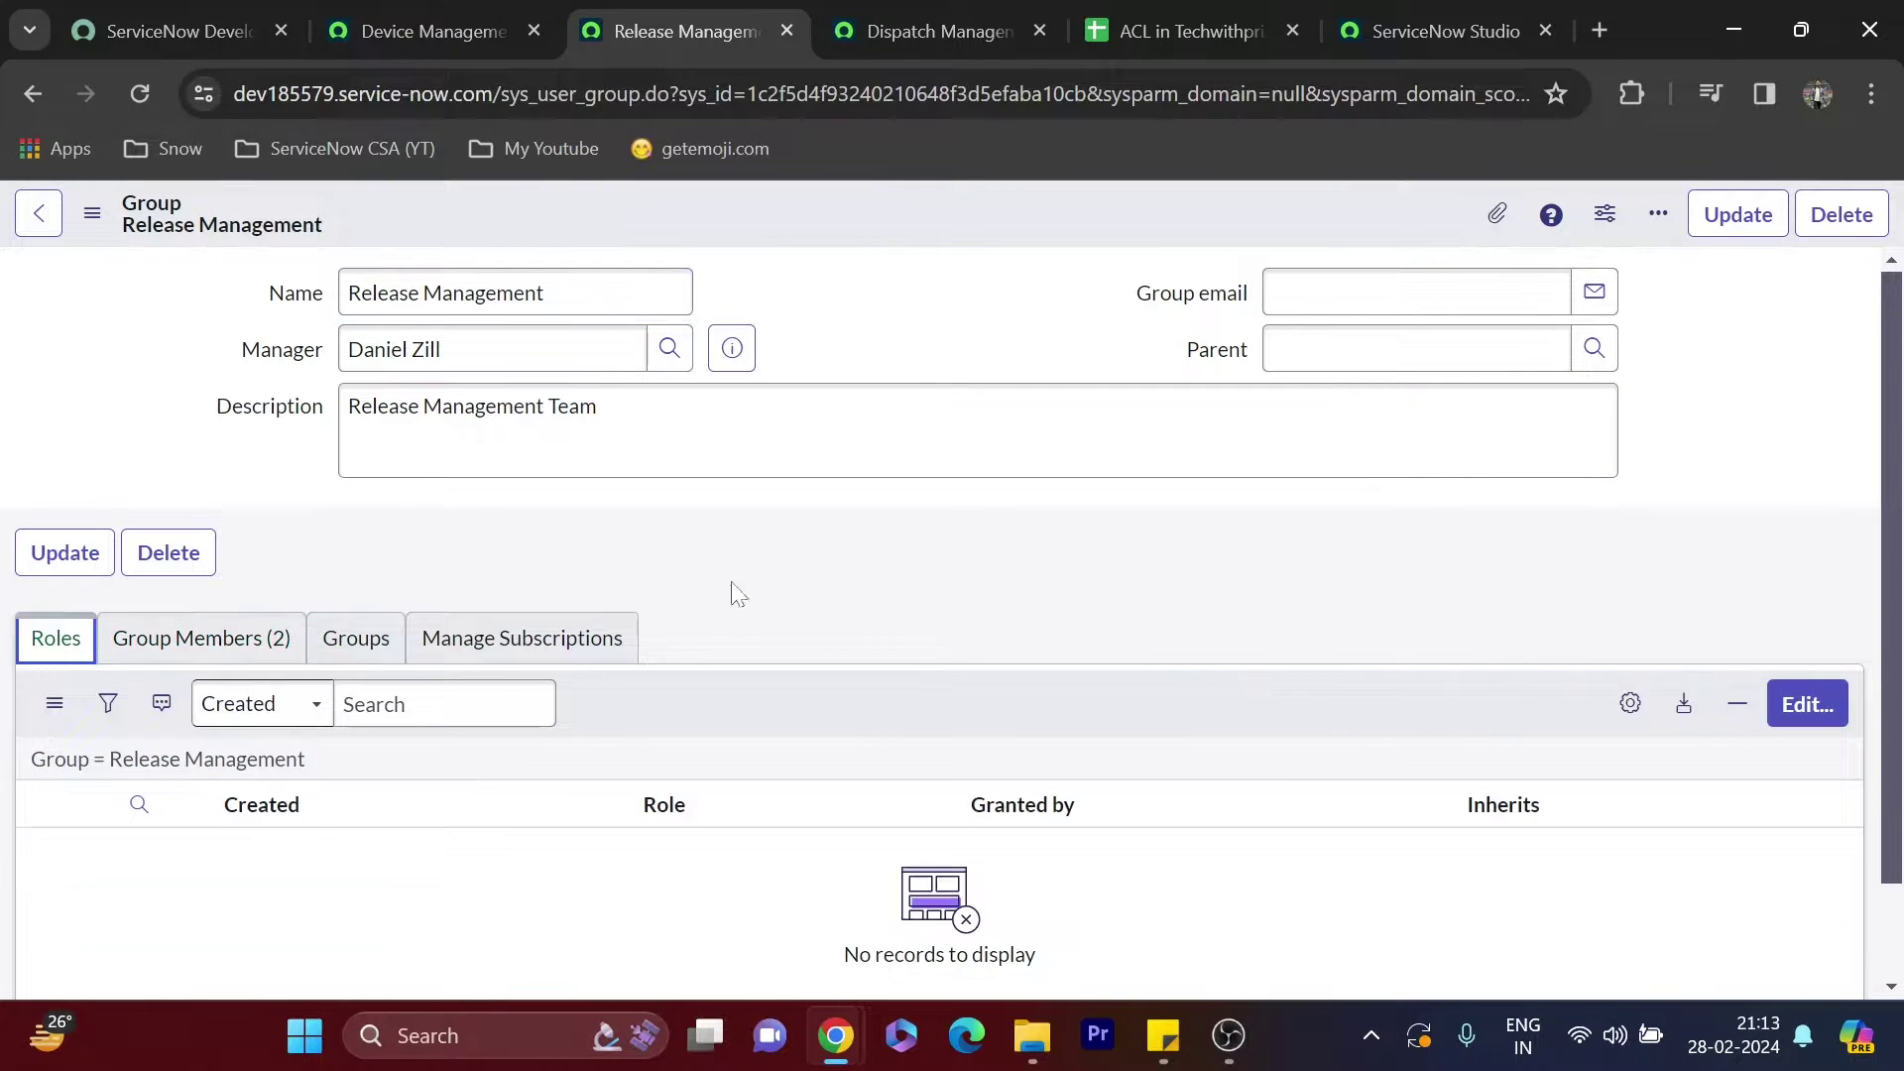
{"action": "left_click", "coordinate": [1791, 704]}
{"action": "left_click", "coordinate": [1250, 10]}
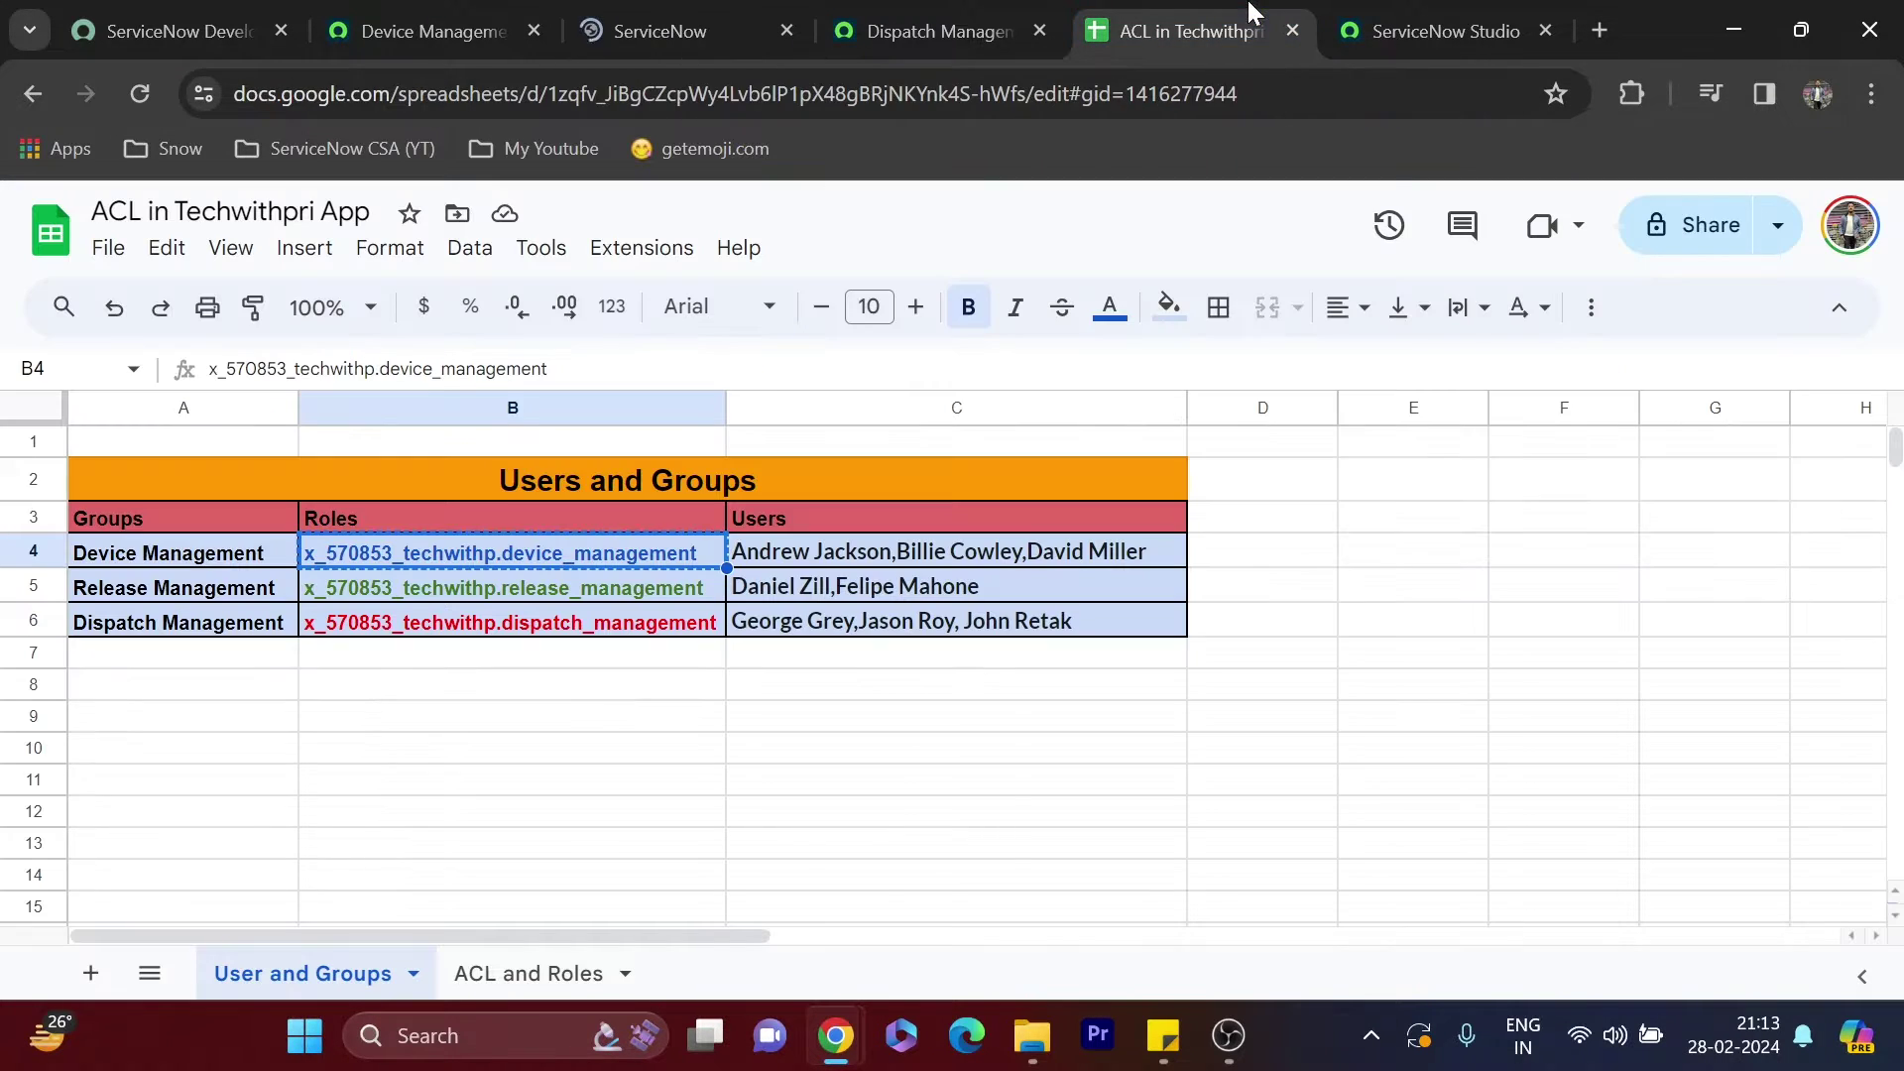
{"action": "left_click", "coordinate": [627, 593]}
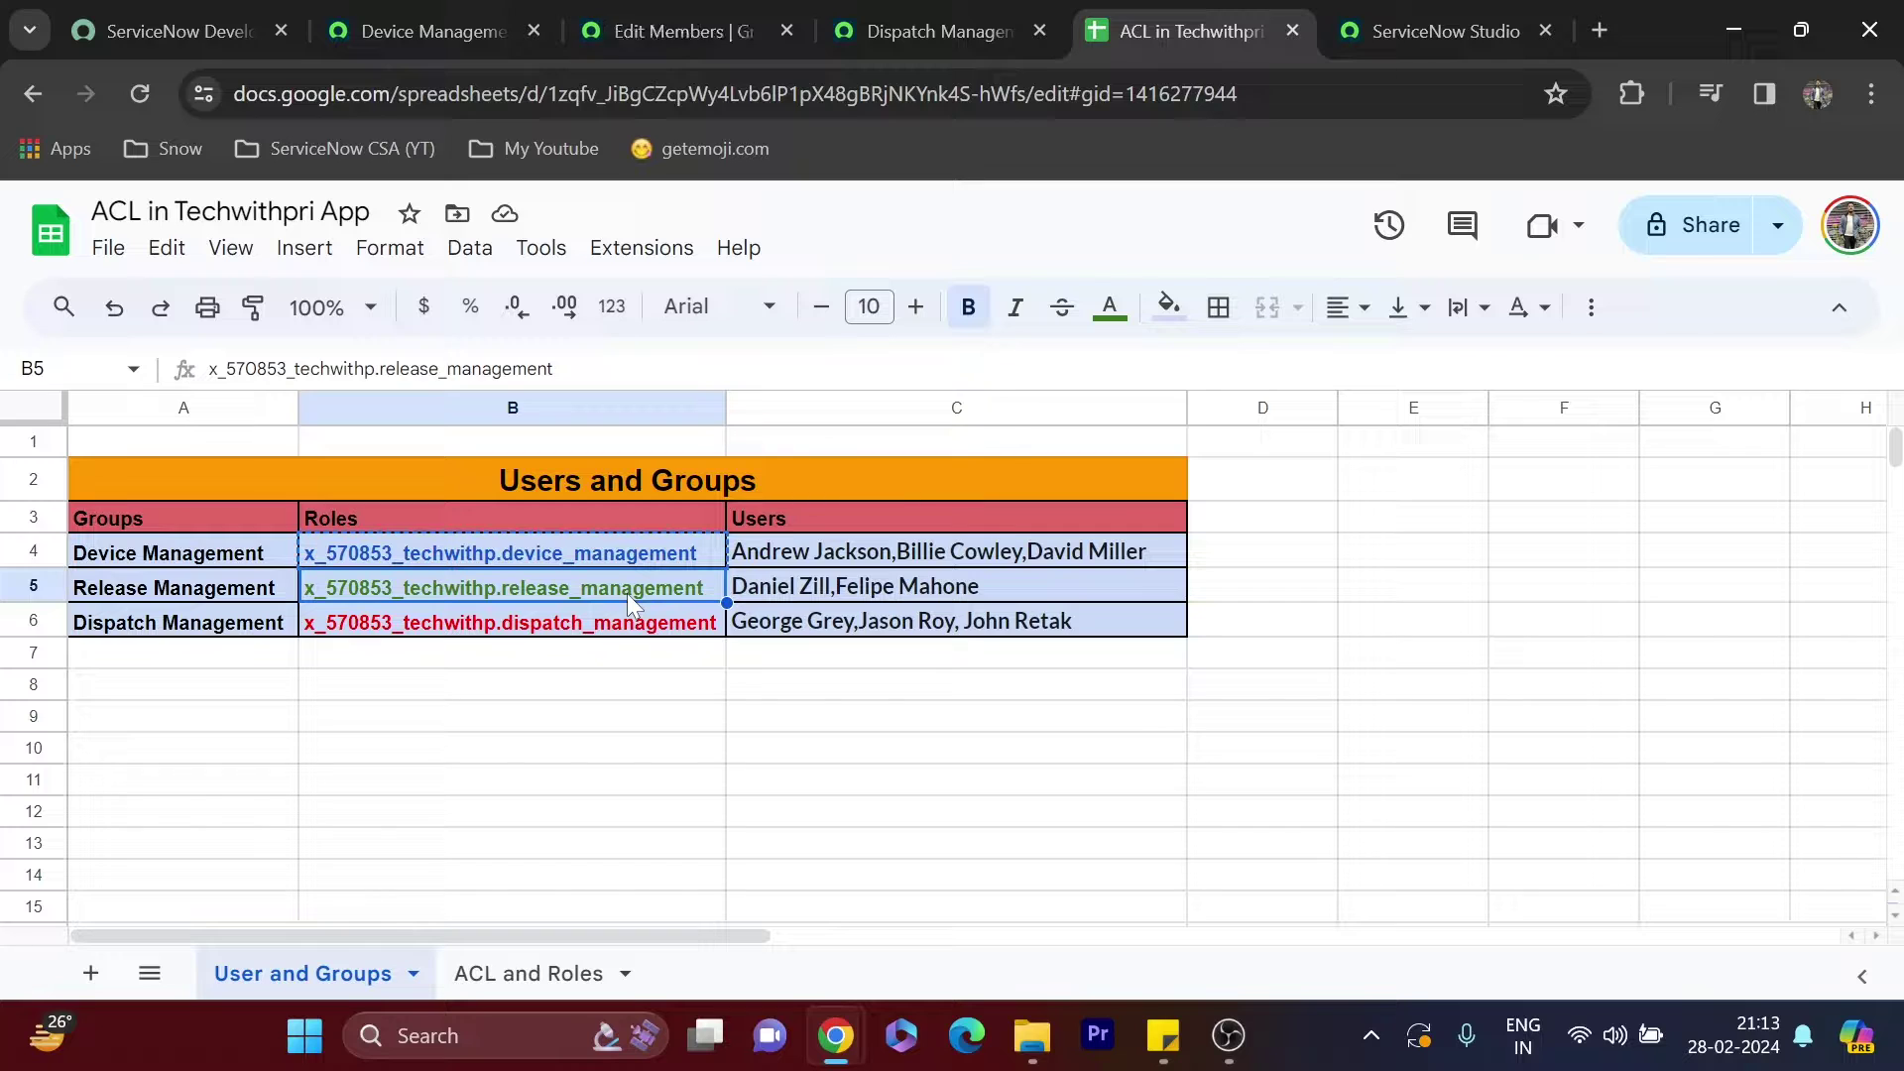
{"action": "key", "text": "ctrl+c"}
Assign the role x_570853_techwithp.release_management to the Release Management group, save it and reload the group record
{"action": "key", "text": "ctrl+shift+Tab"}
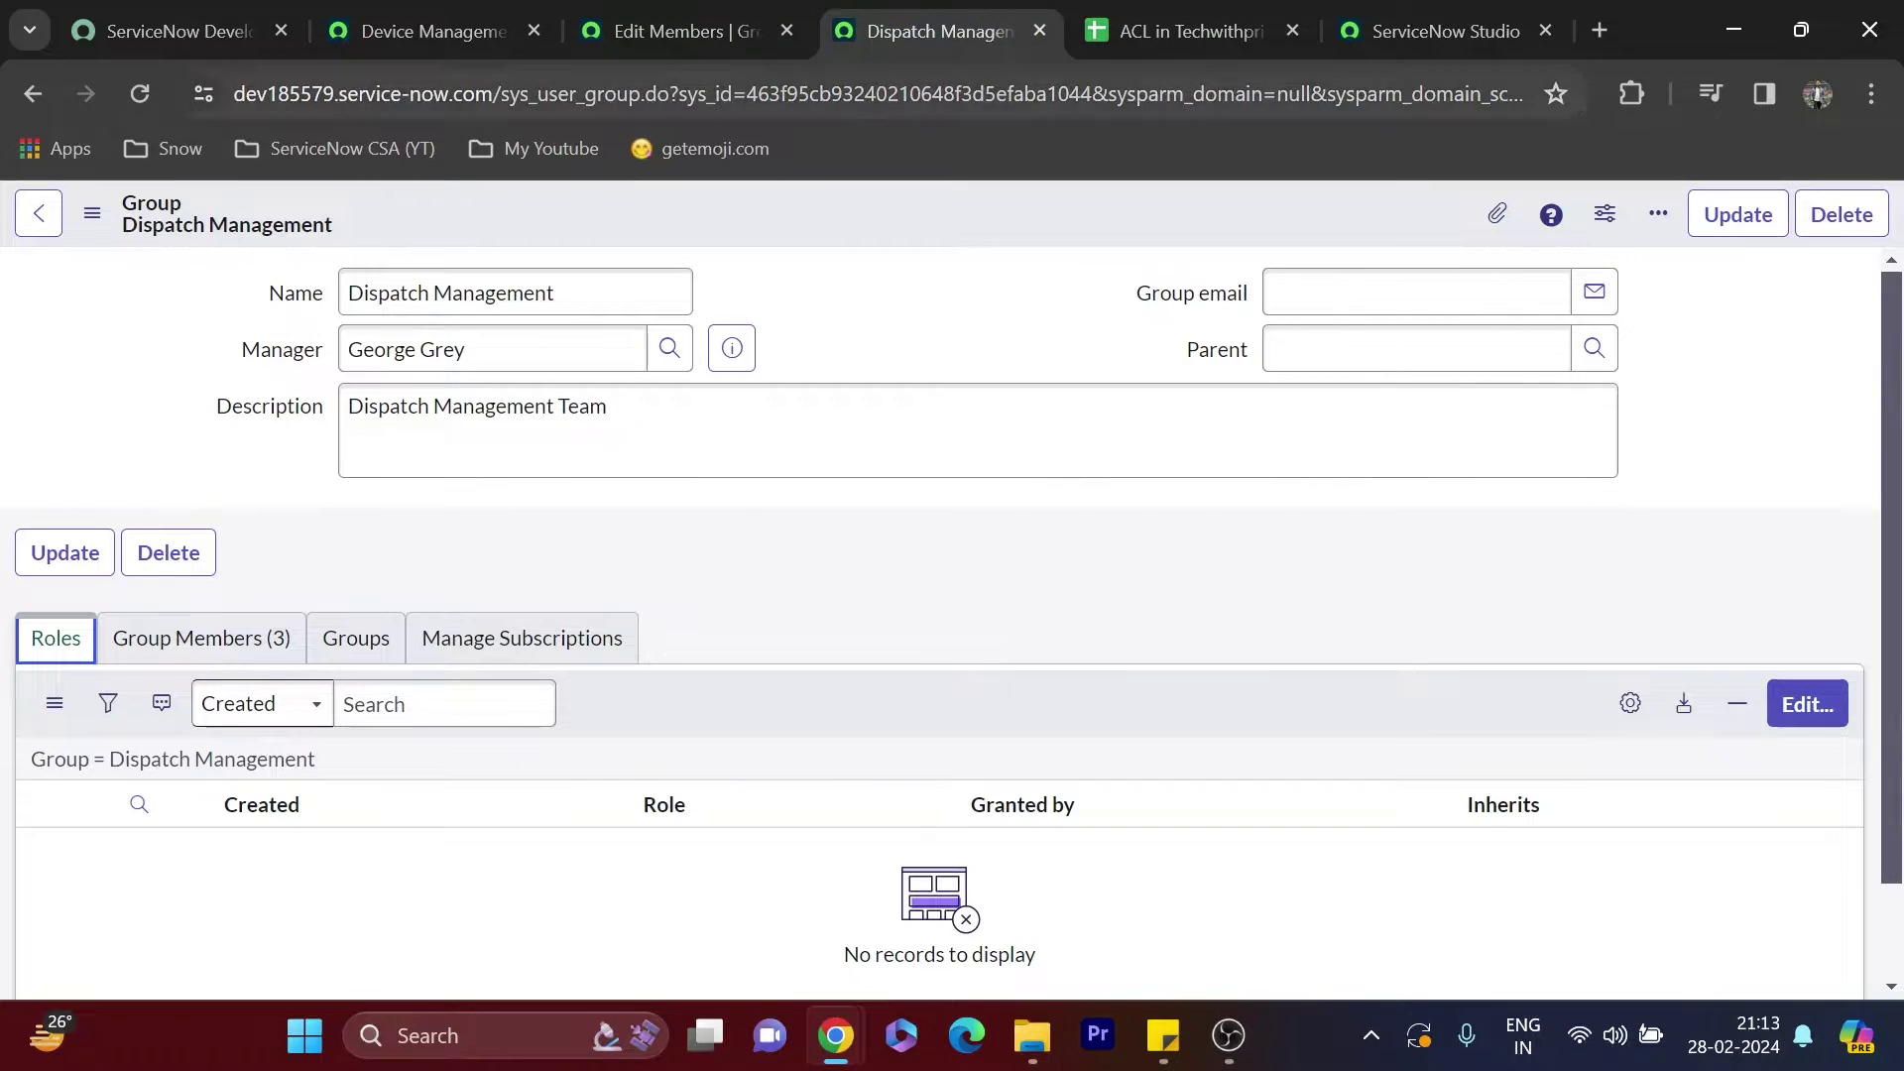
{"action": "key", "text": "ctrl+shift+Tab"}
{"action": "left_click", "coordinate": [679, 583]}
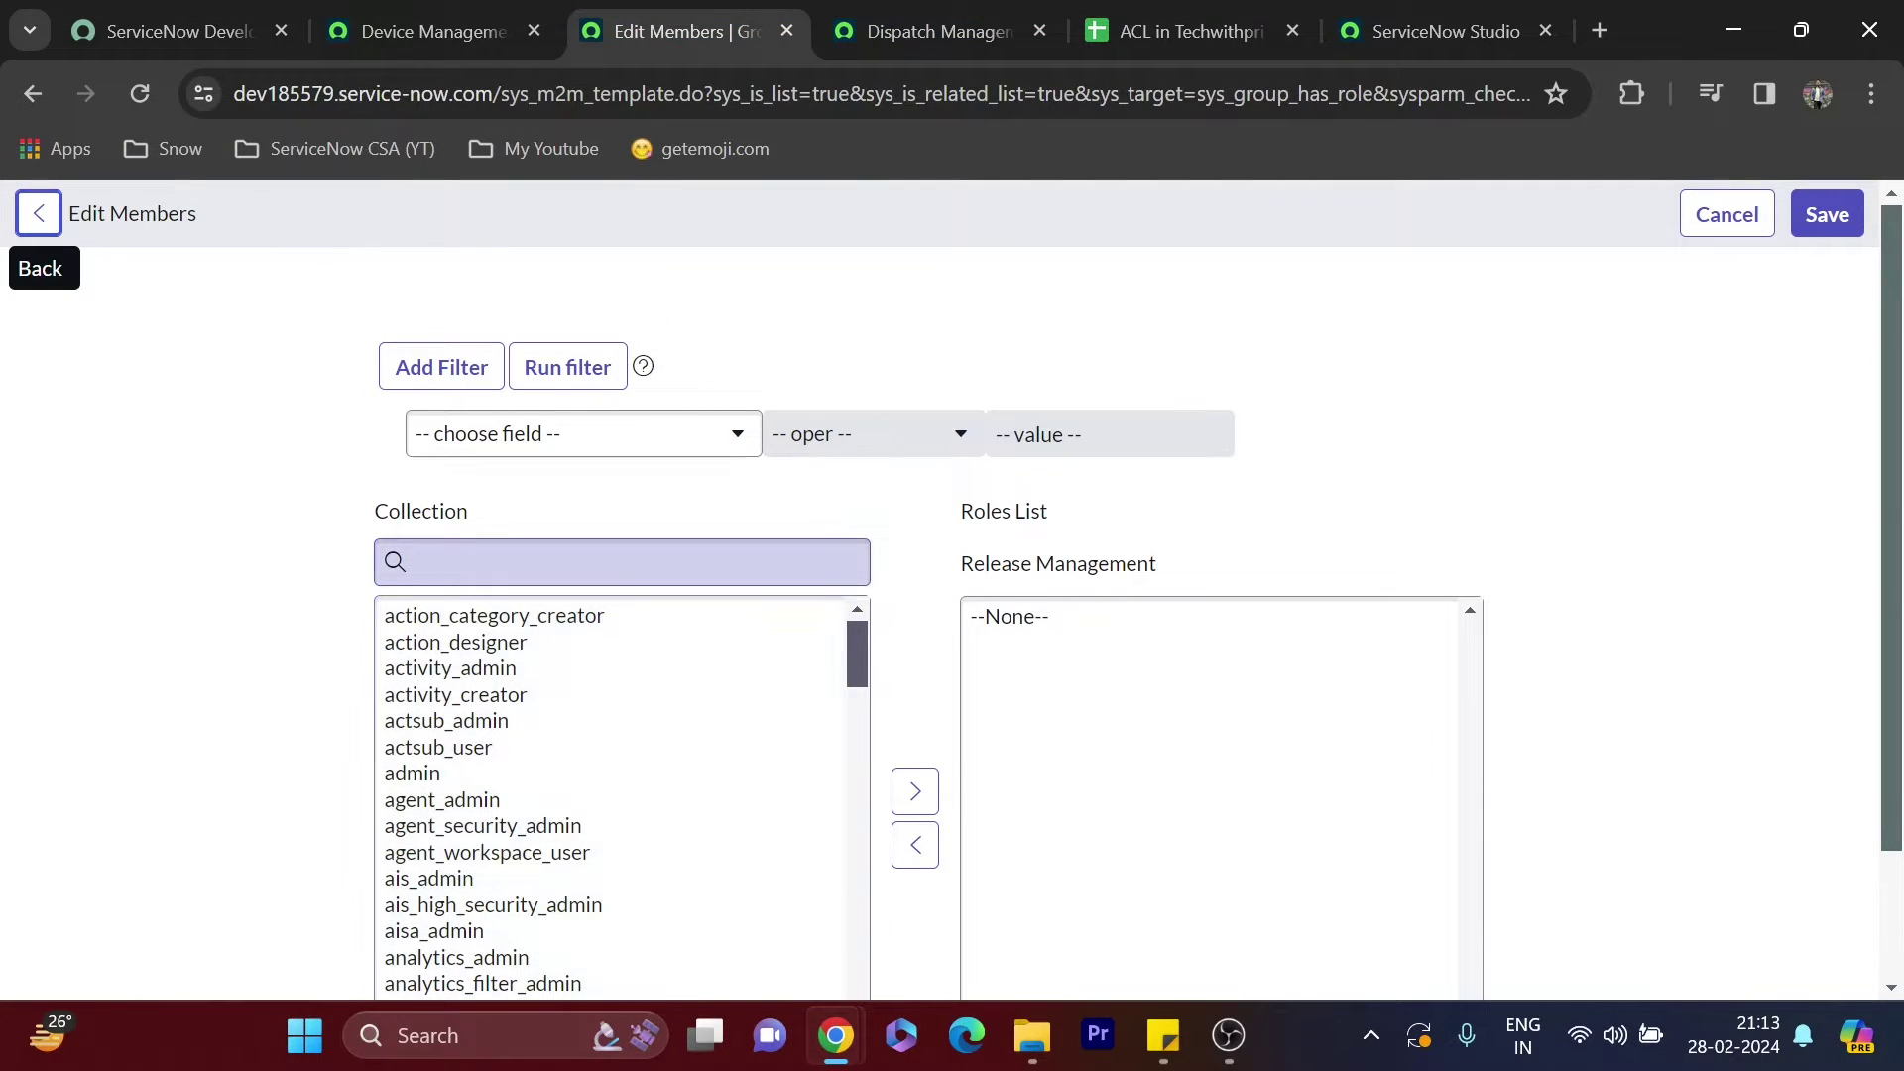
{"action": "key", "text": "ctrl+v"}
{"action": "left_click", "coordinate": [595, 619]}
{"action": "left_click", "coordinate": [913, 751]}
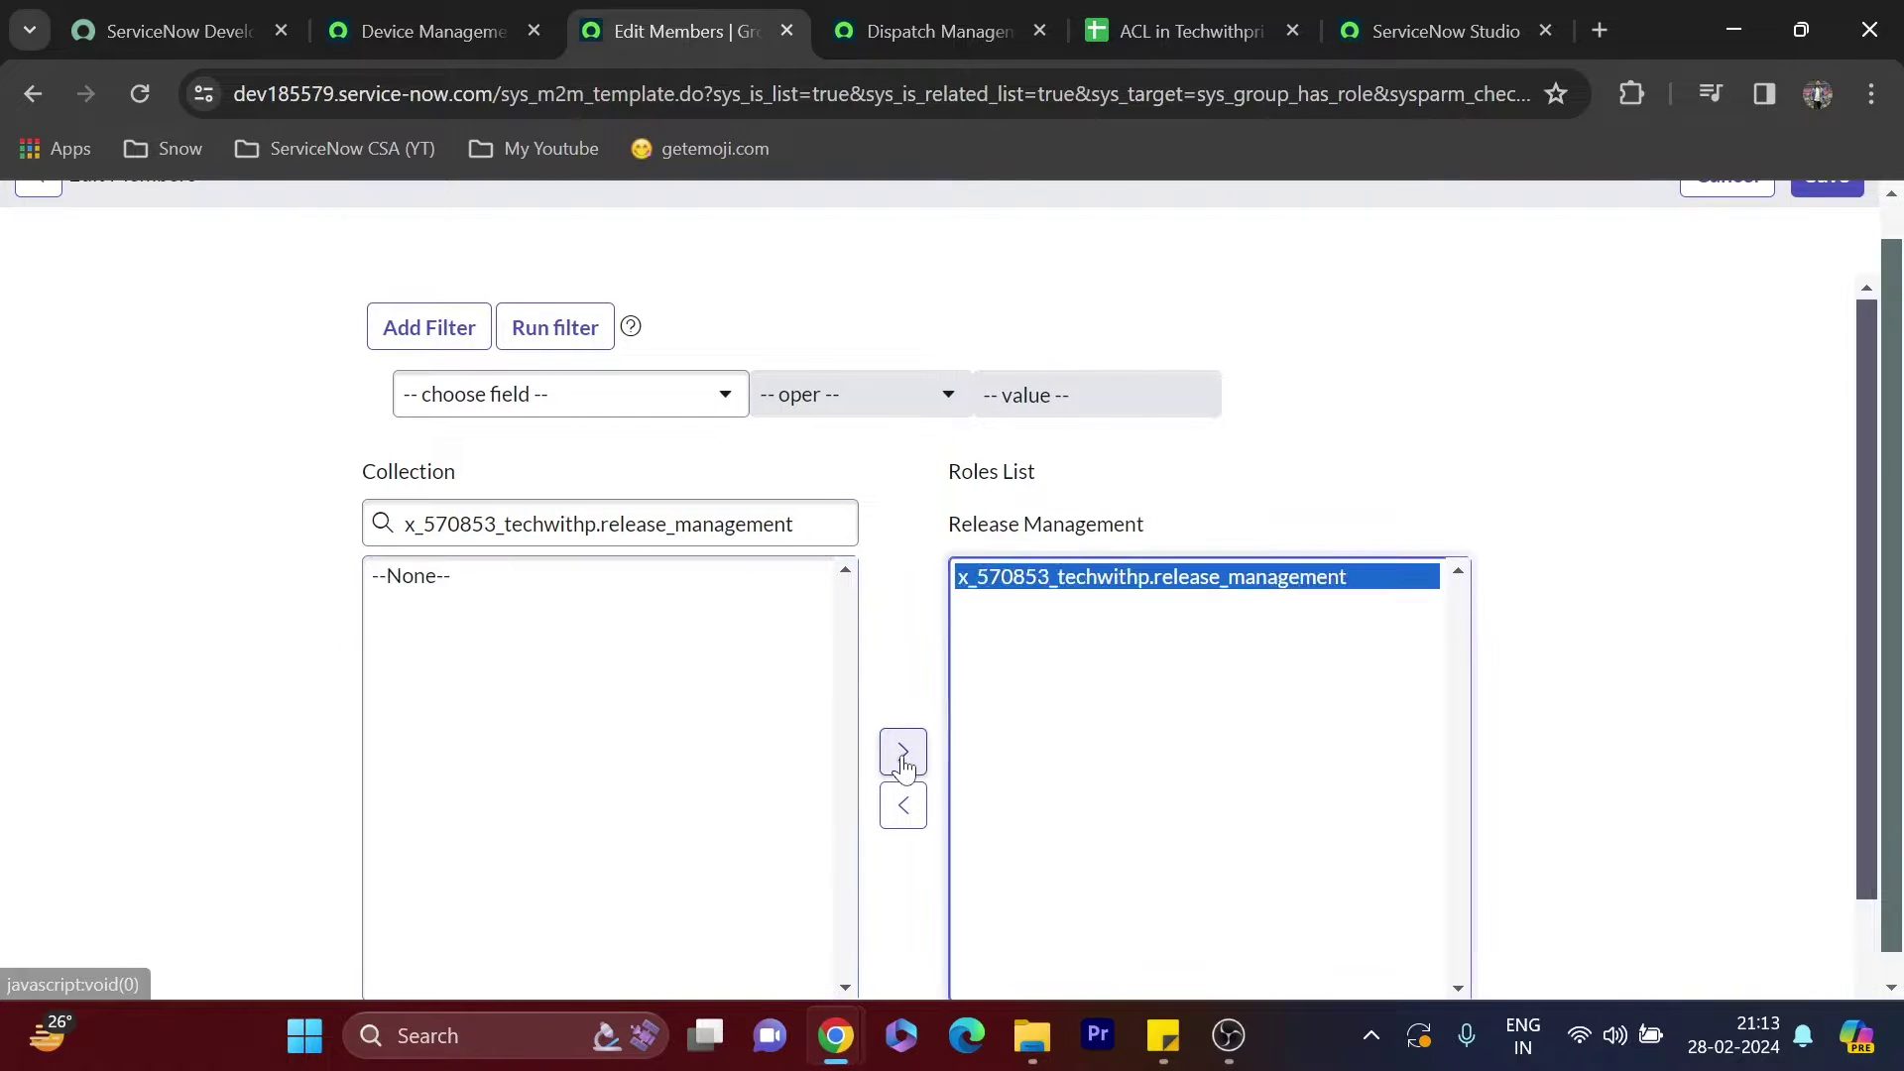
{"action": "scroll", "coordinate": [902, 684], "scroll_direction": "down", "scroll_amount": 2}
{"action": "left_click", "coordinate": [980, 919]}
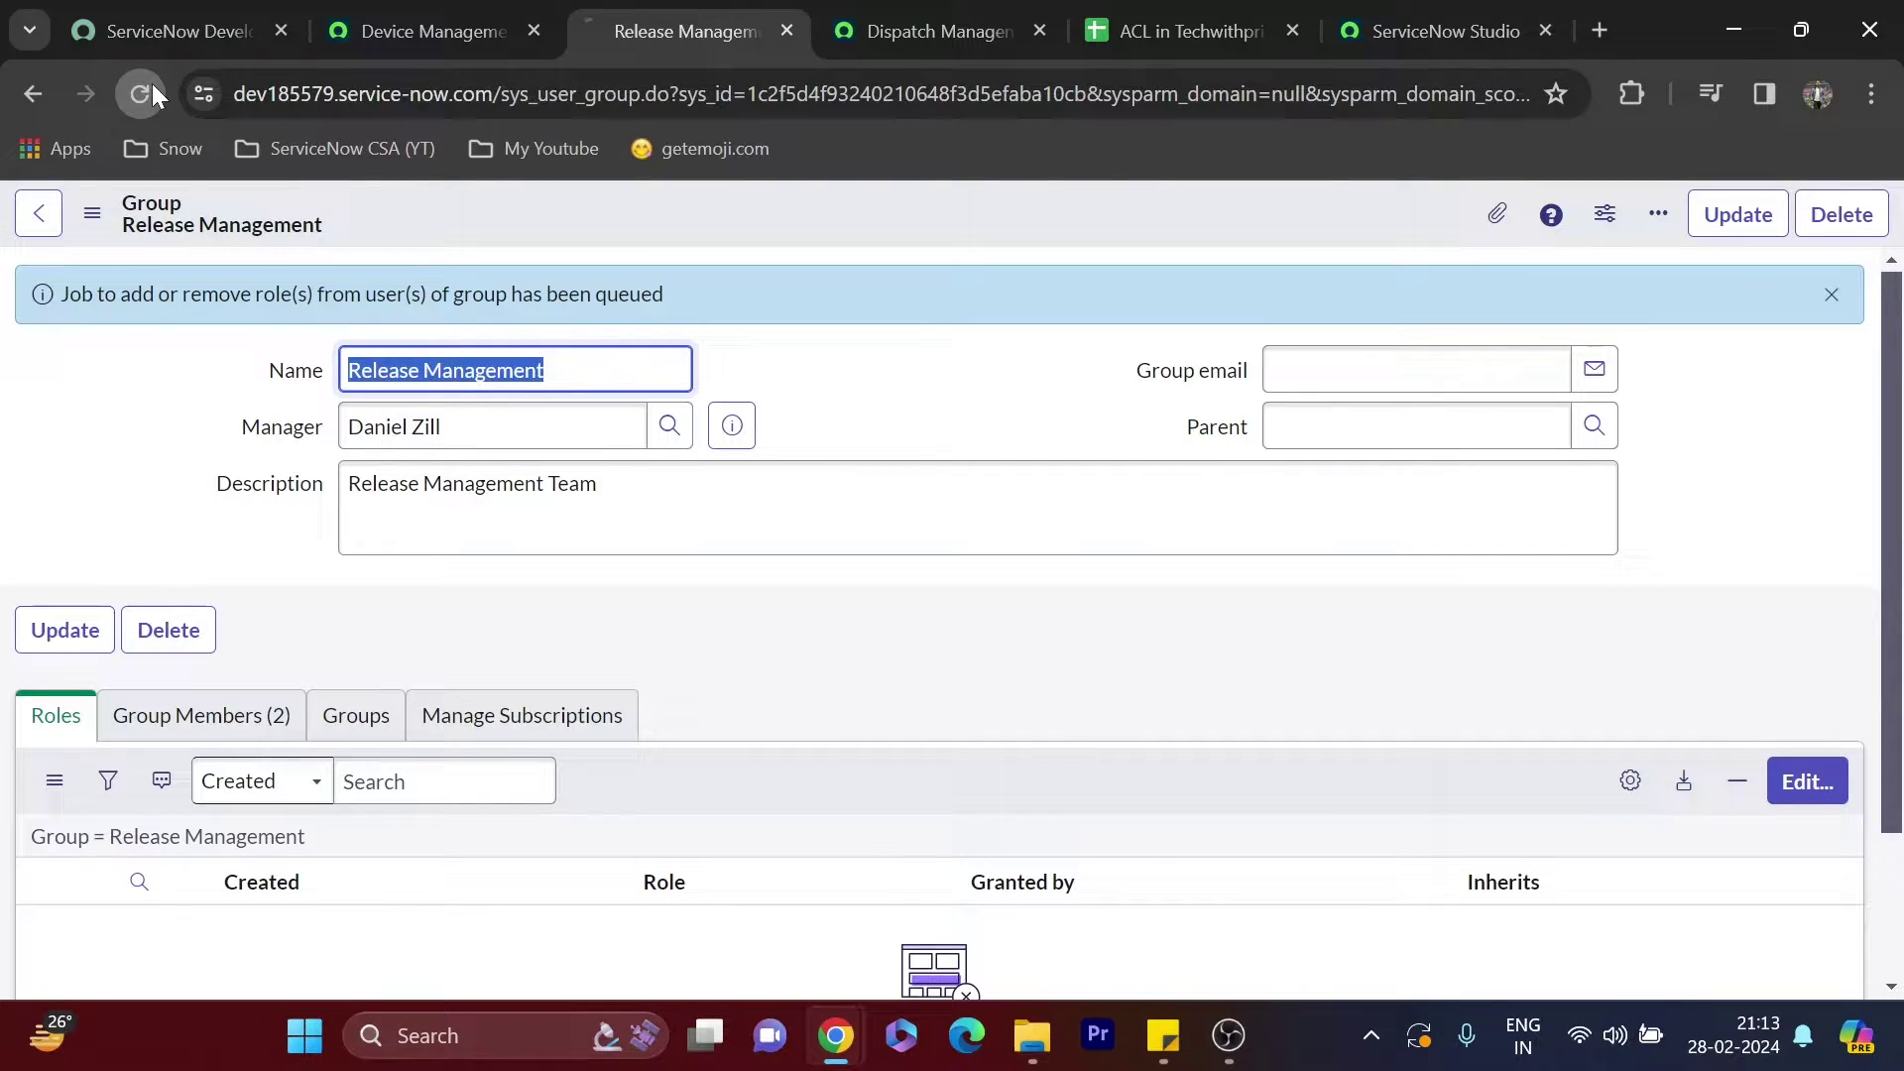
{"action": "left_click", "coordinate": [152, 83]}
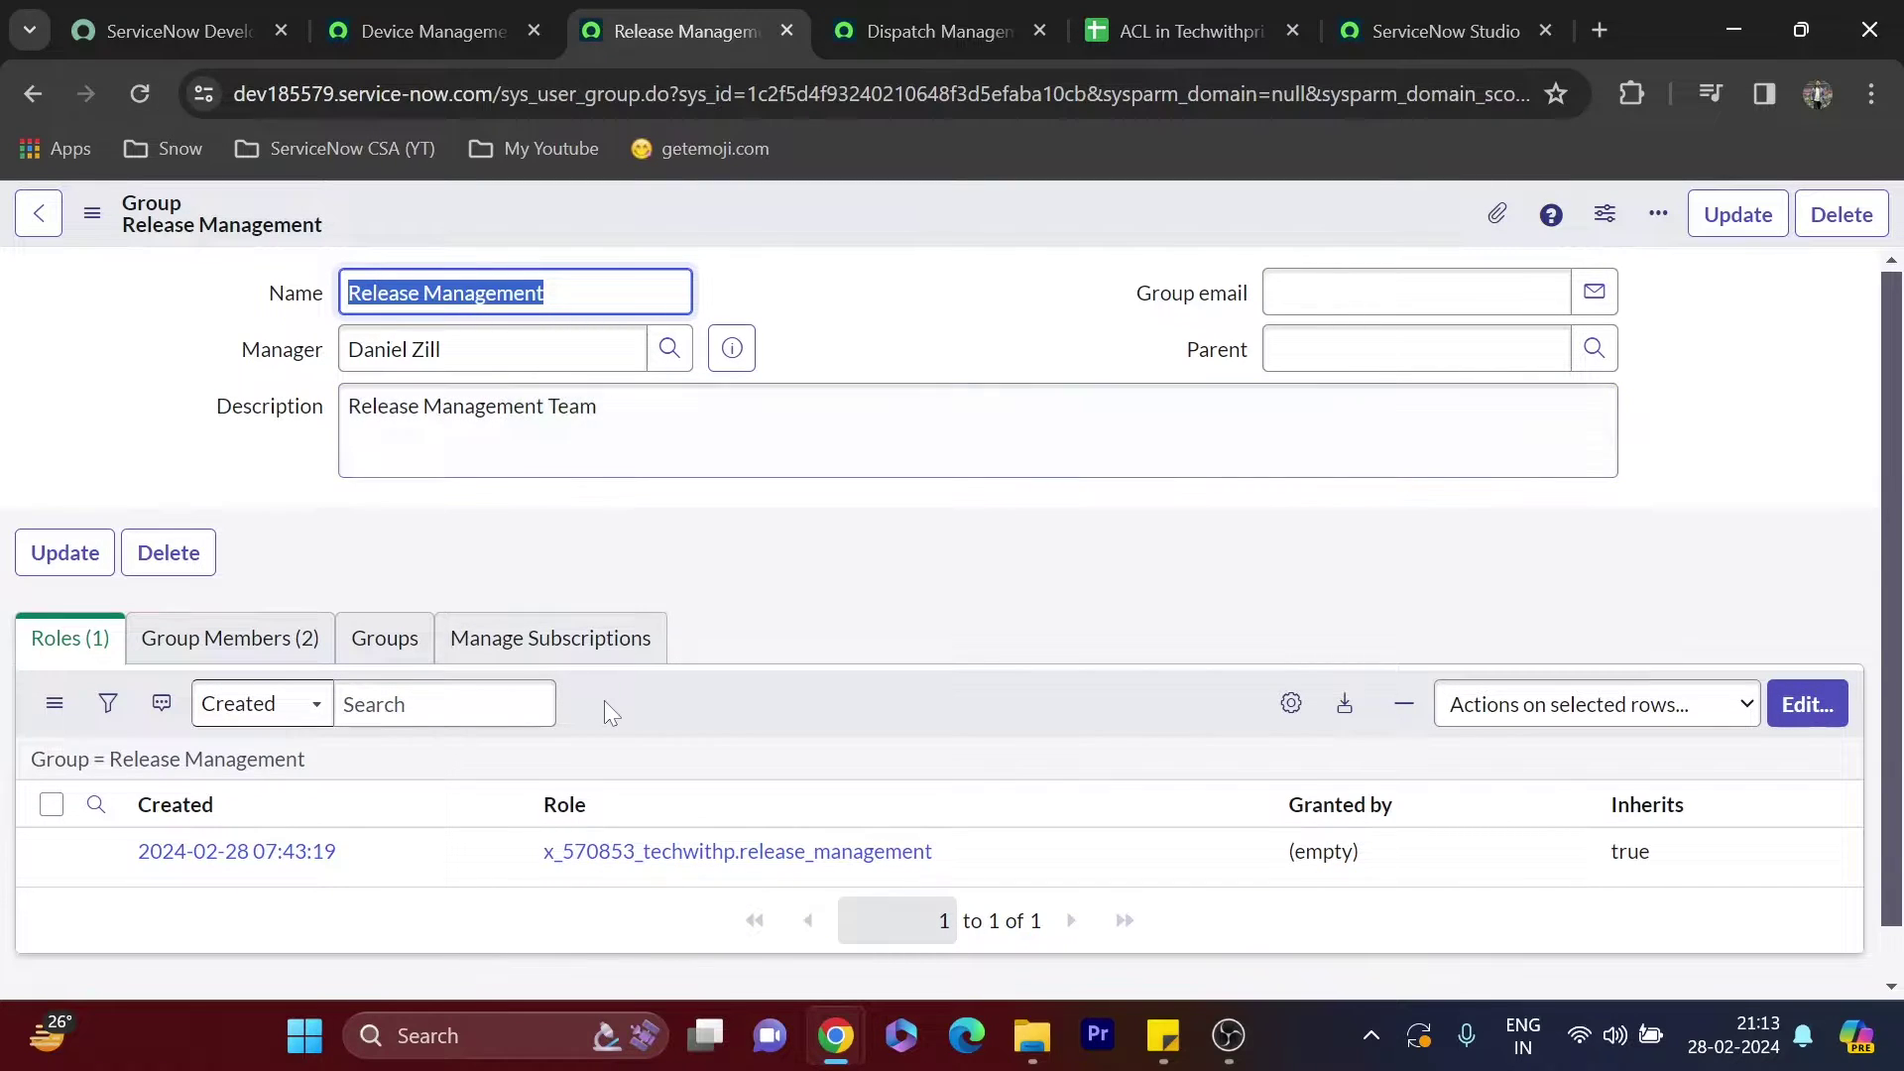
Copy the role name x_570853_techwithp.dispatch_management from cell B6 of the User and Groups sheet and return to the Dispatch Management group record
{"action": "left_click", "coordinate": [954, 22]}
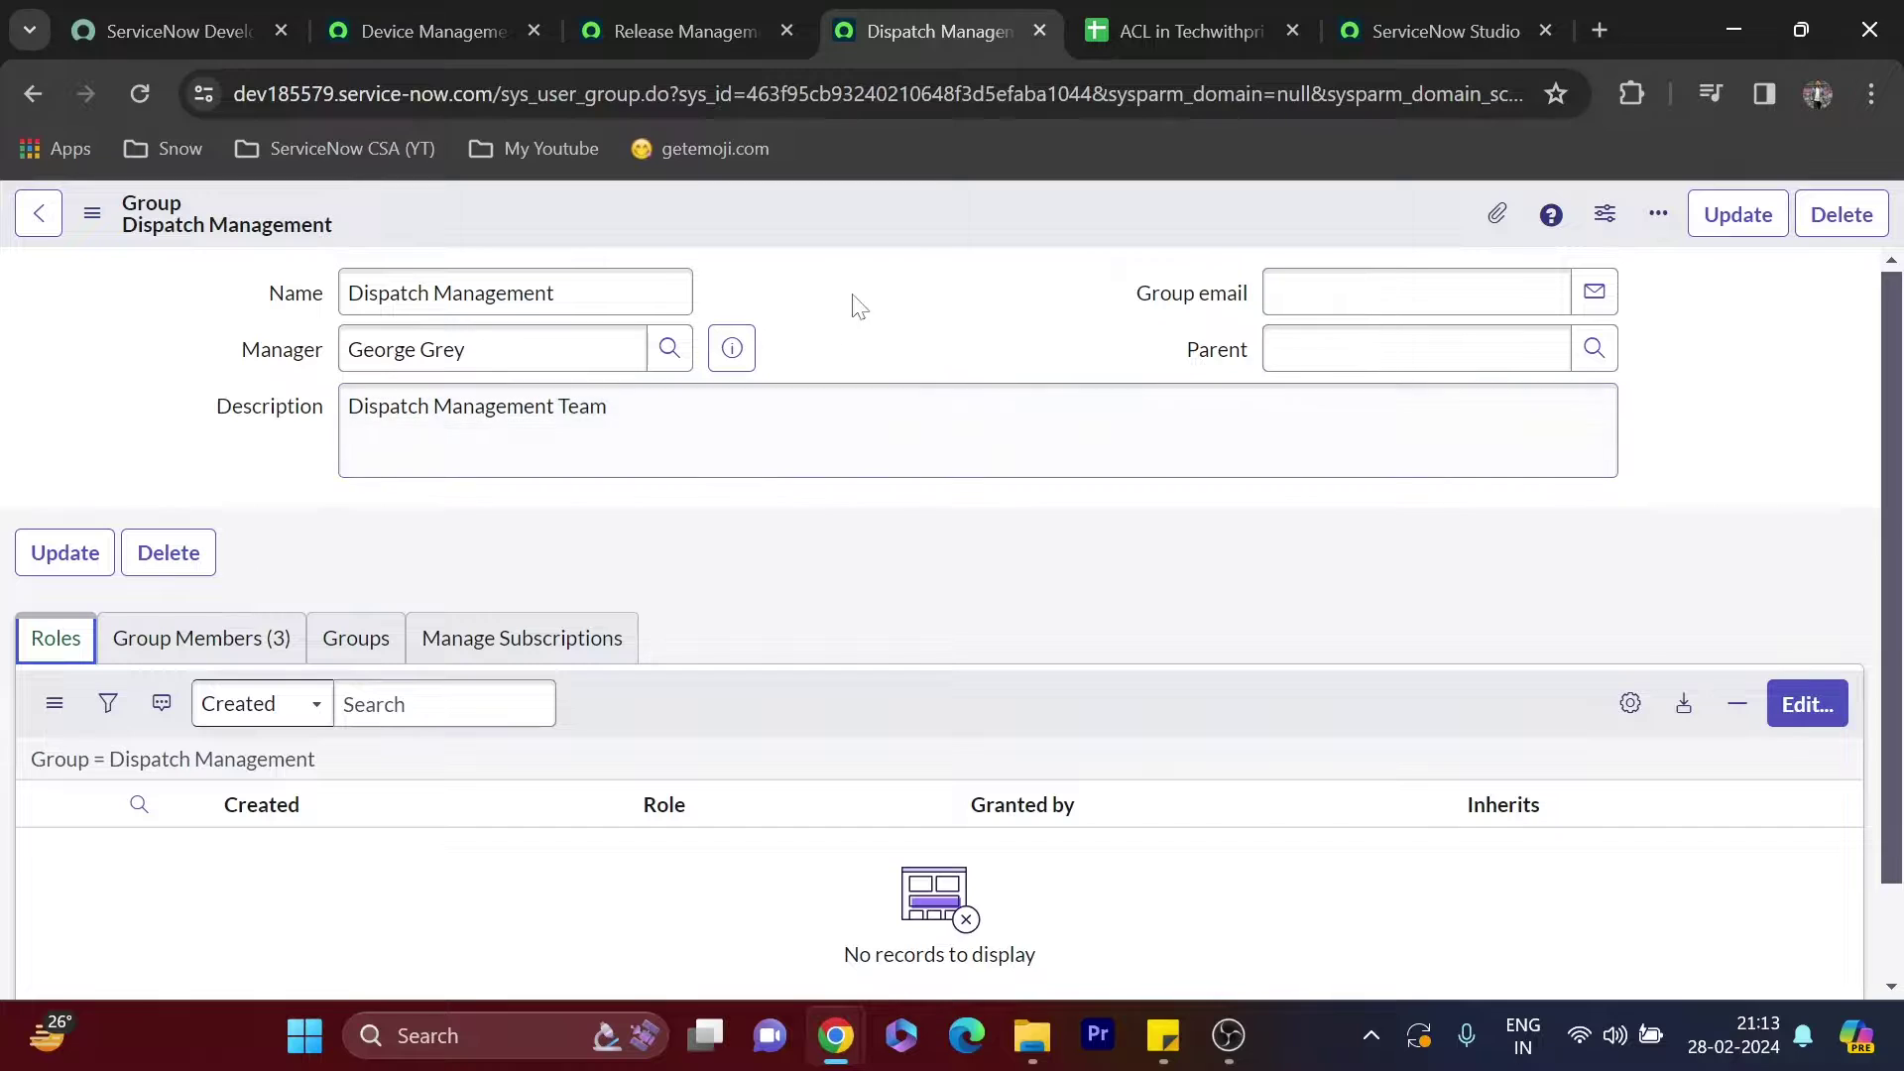
{"action": "left_click", "coordinate": [1190, 30]}
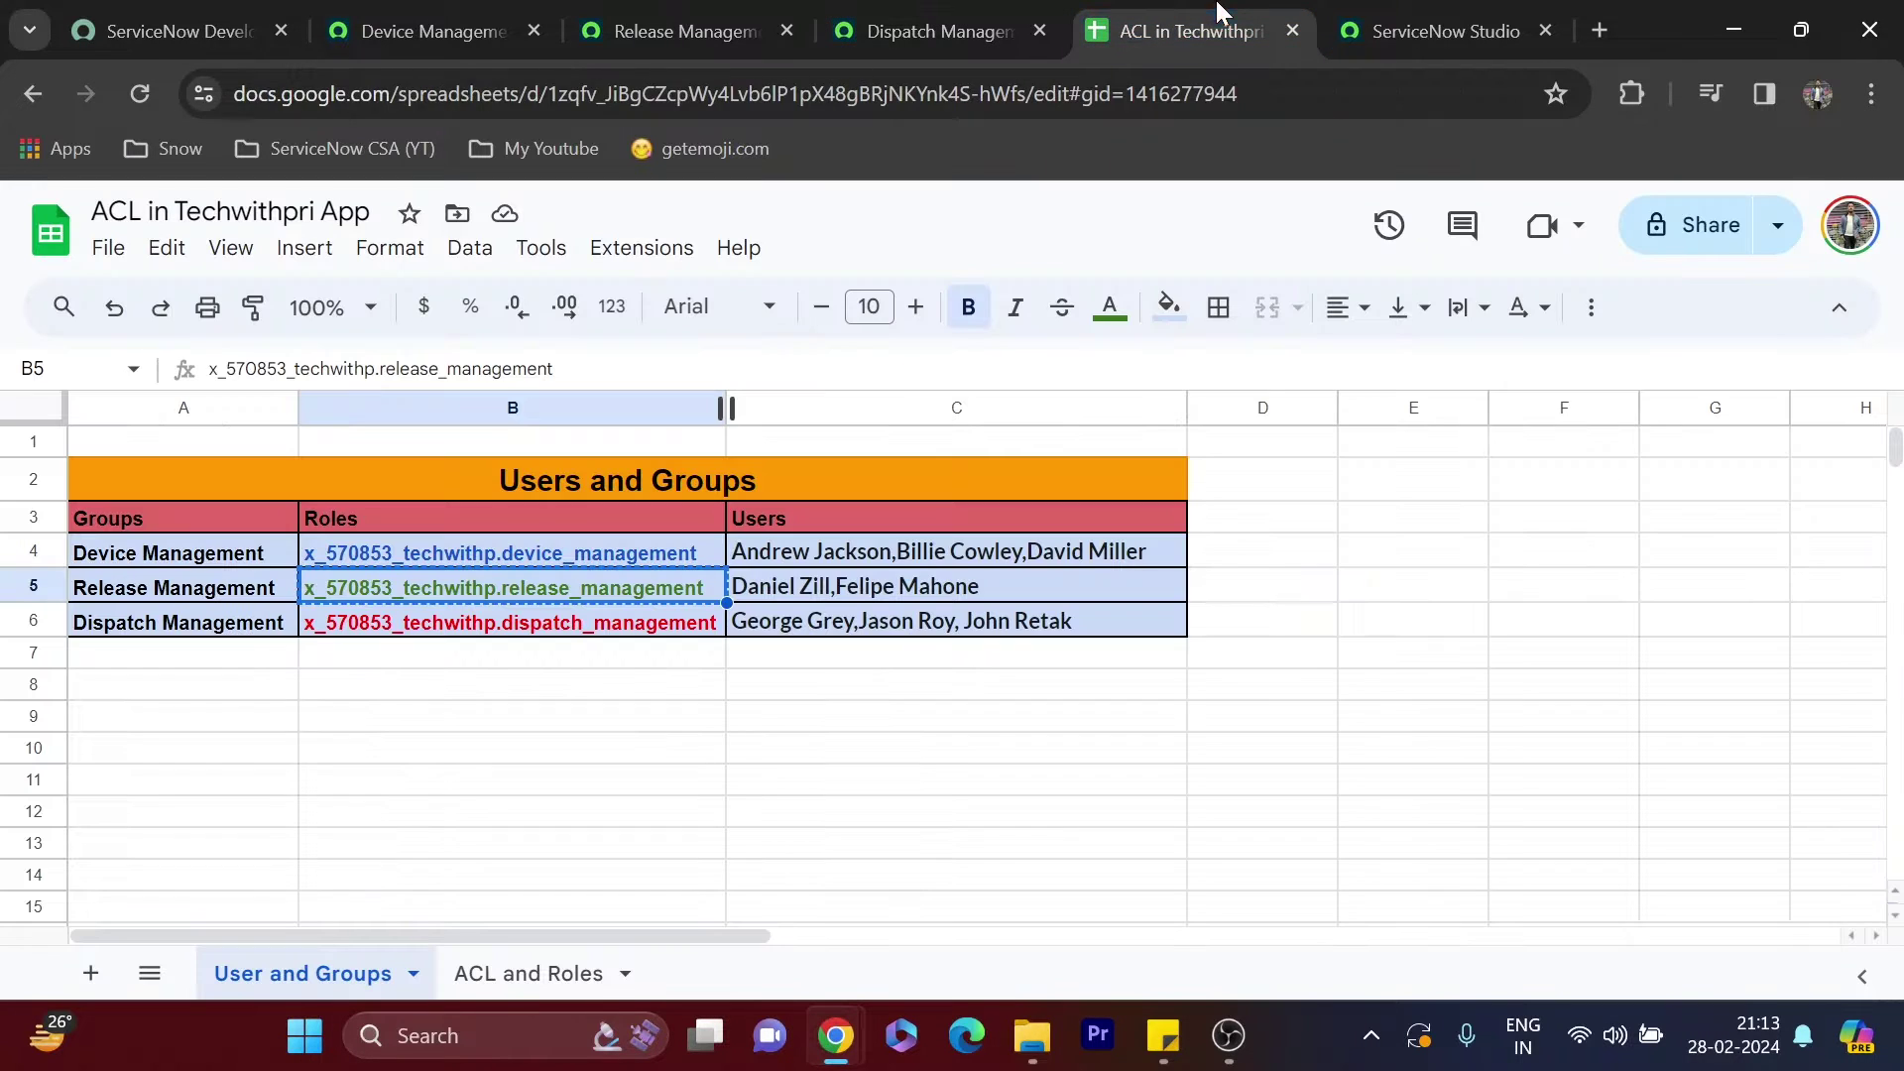
{"action": "left_click", "coordinate": [444, 631]}
{"action": "key", "text": "ctrl+c"}
{"action": "left_click", "coordinate": [879, 14]}
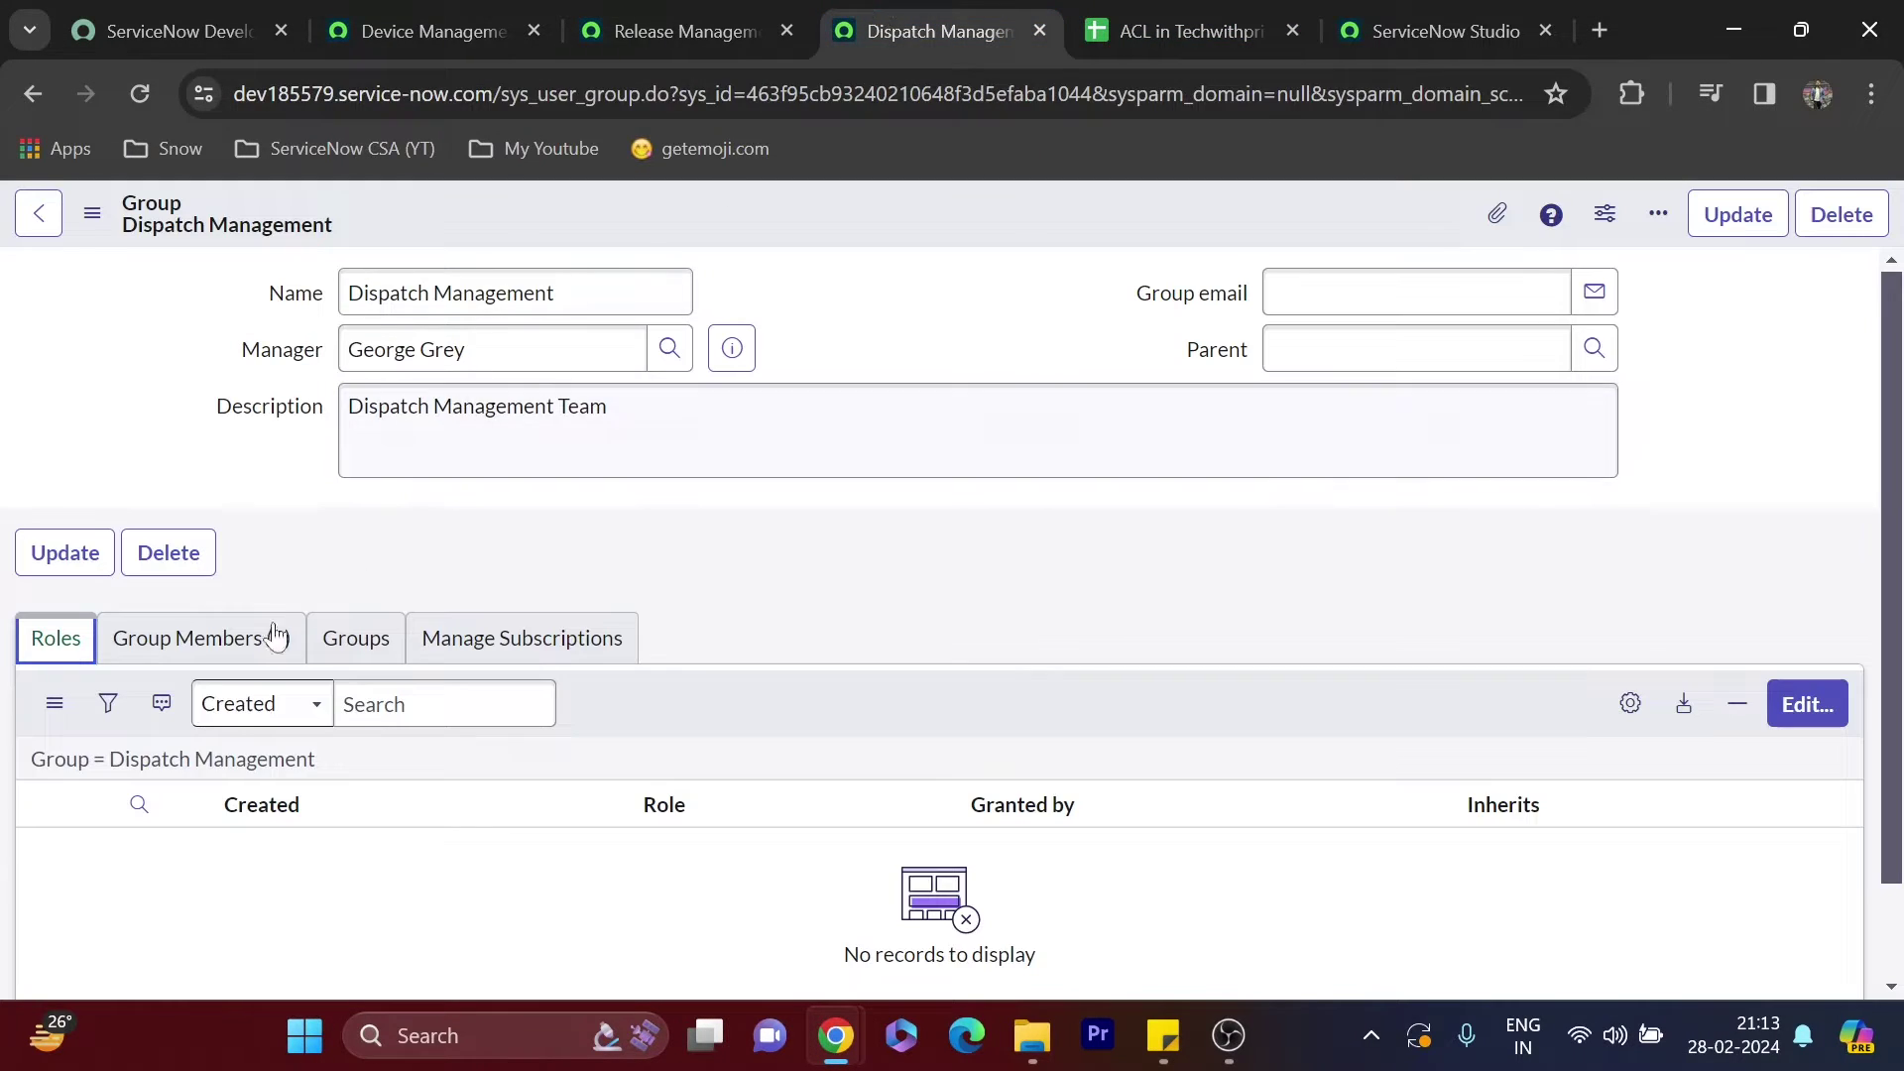
Assign the role x_570853_techwithp.dispatch_management to the Dispatch Management group and save the role list
{"action": "left_click", "coordinate": [1802, 706]}
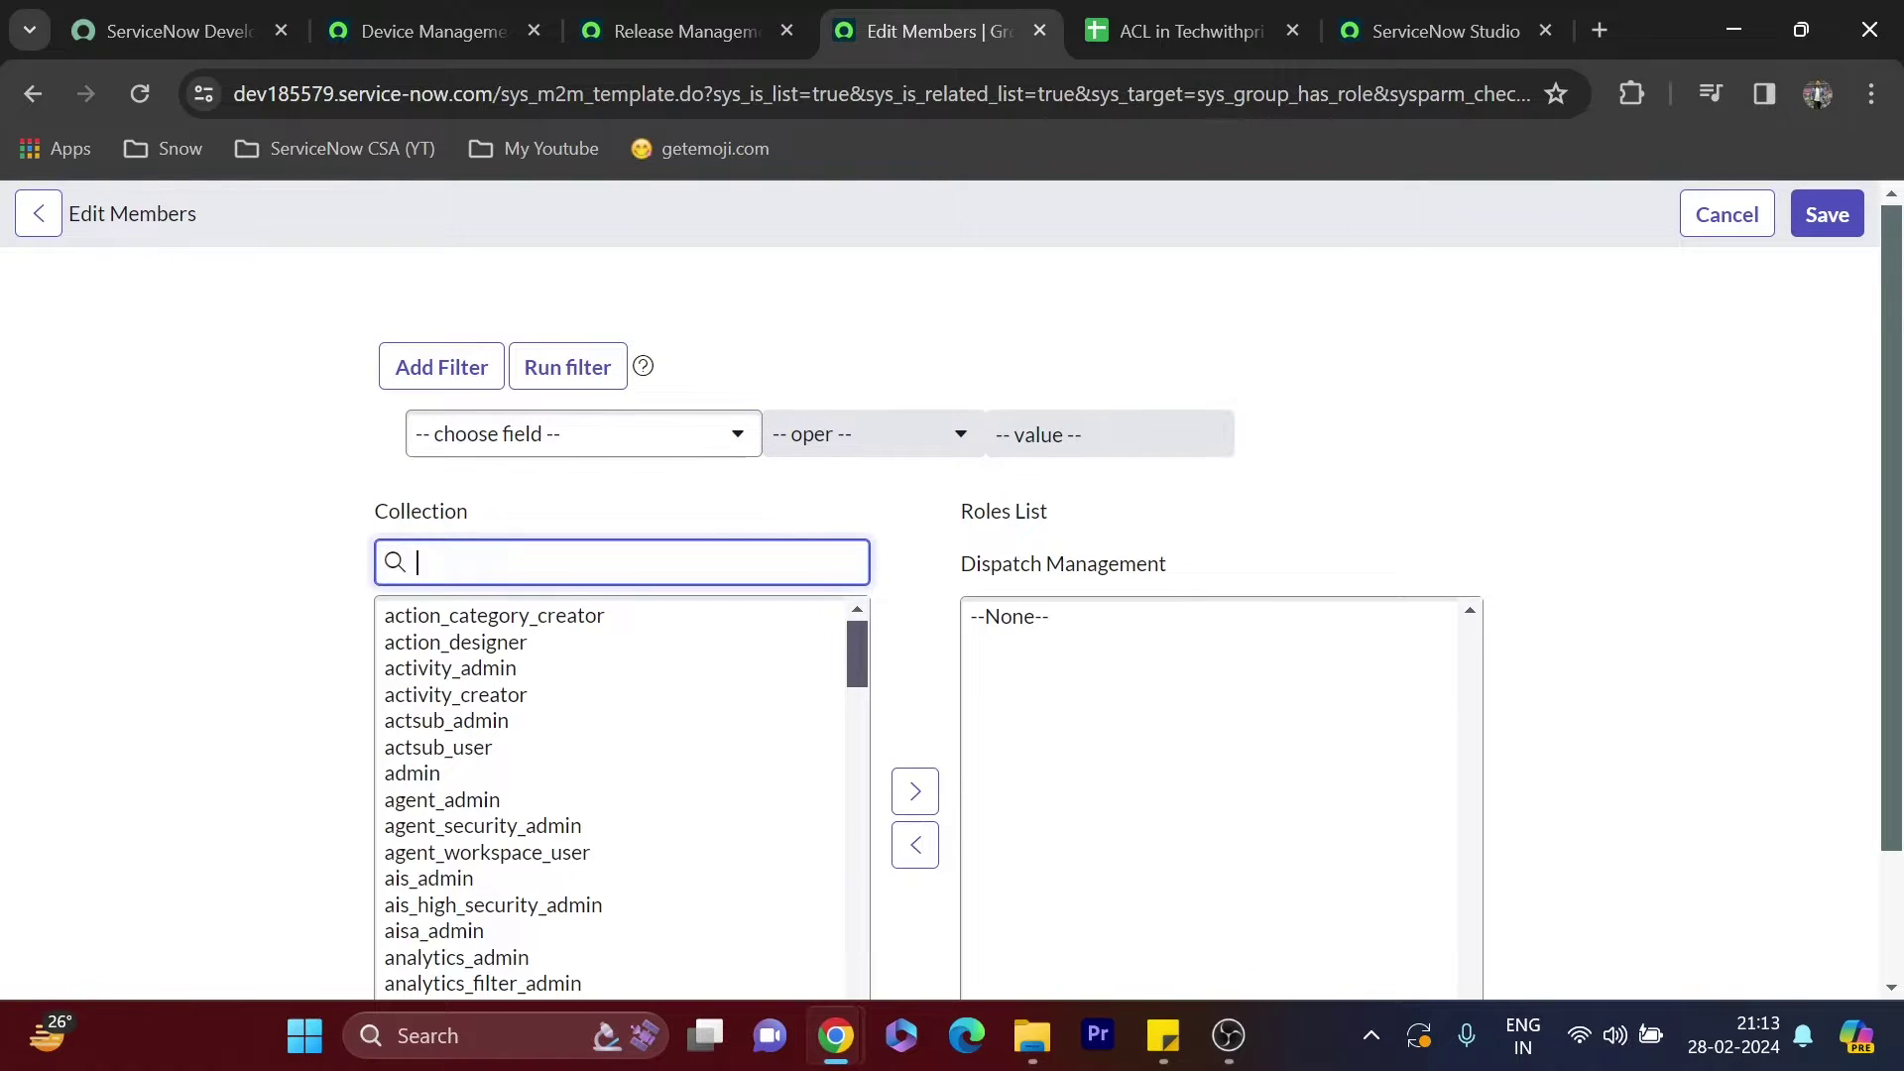
{"action": "key", "text": "ctrl+v"}
{"action": "left_click", "coordinate": [658, 620]}
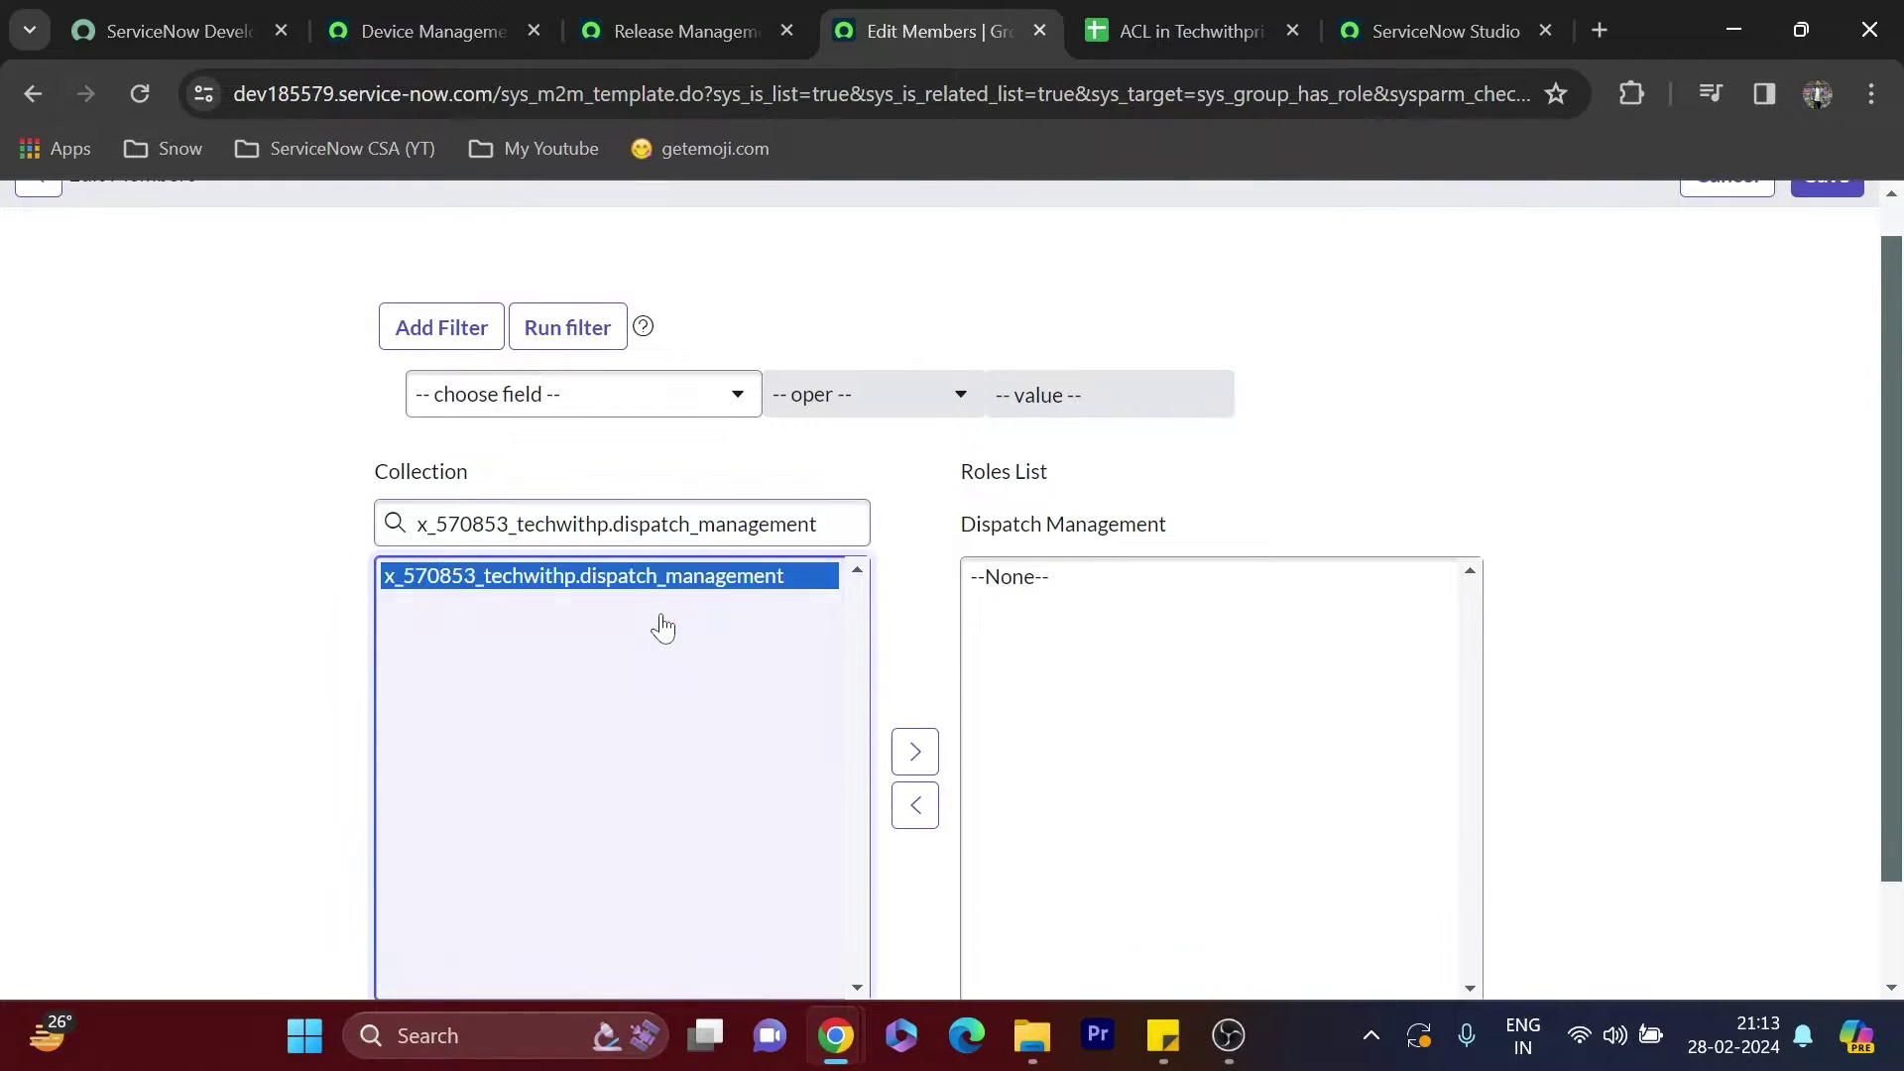
{"action": "left_click", "coordinate": [904, 752]}
{"action": "scroll", "coordinate": [973, 919], "scroll_direction": "down", "scroll_amount": 1}
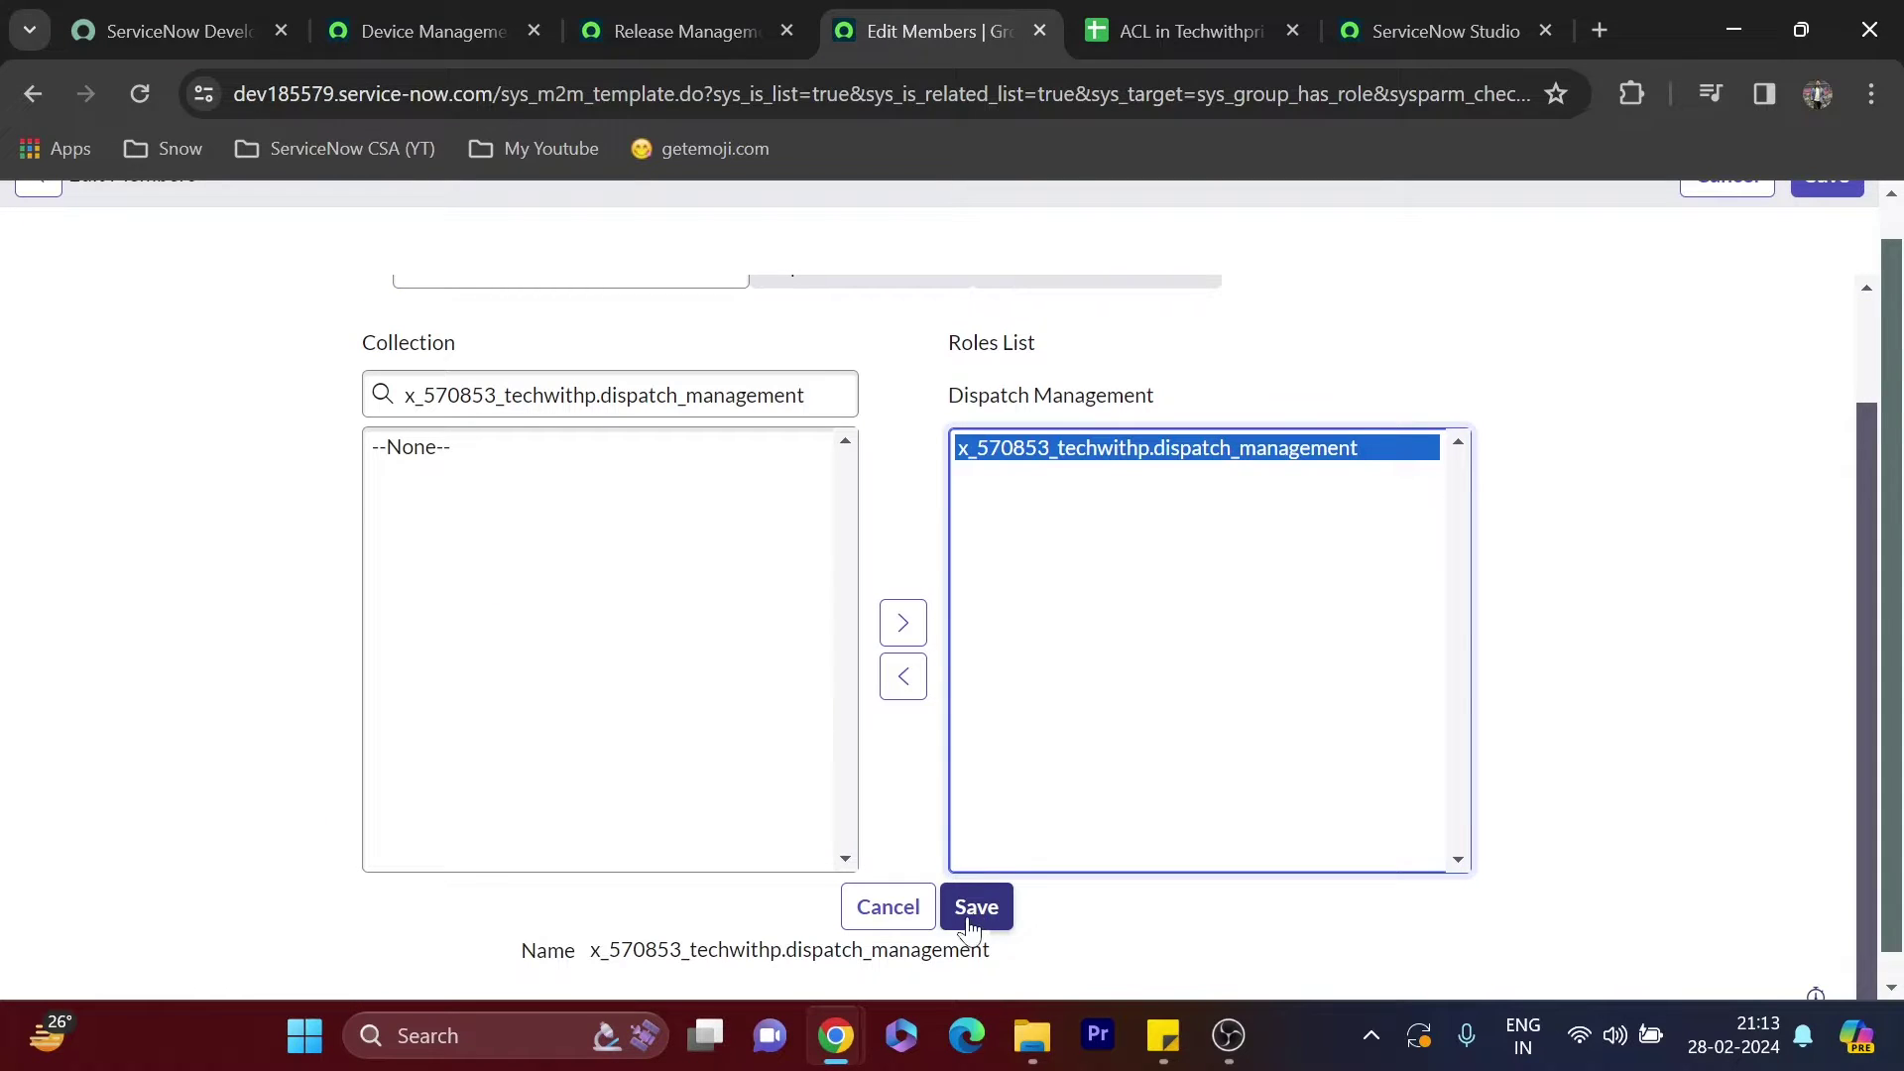
{"action": "left_click", "coordinate": [970, 907]}
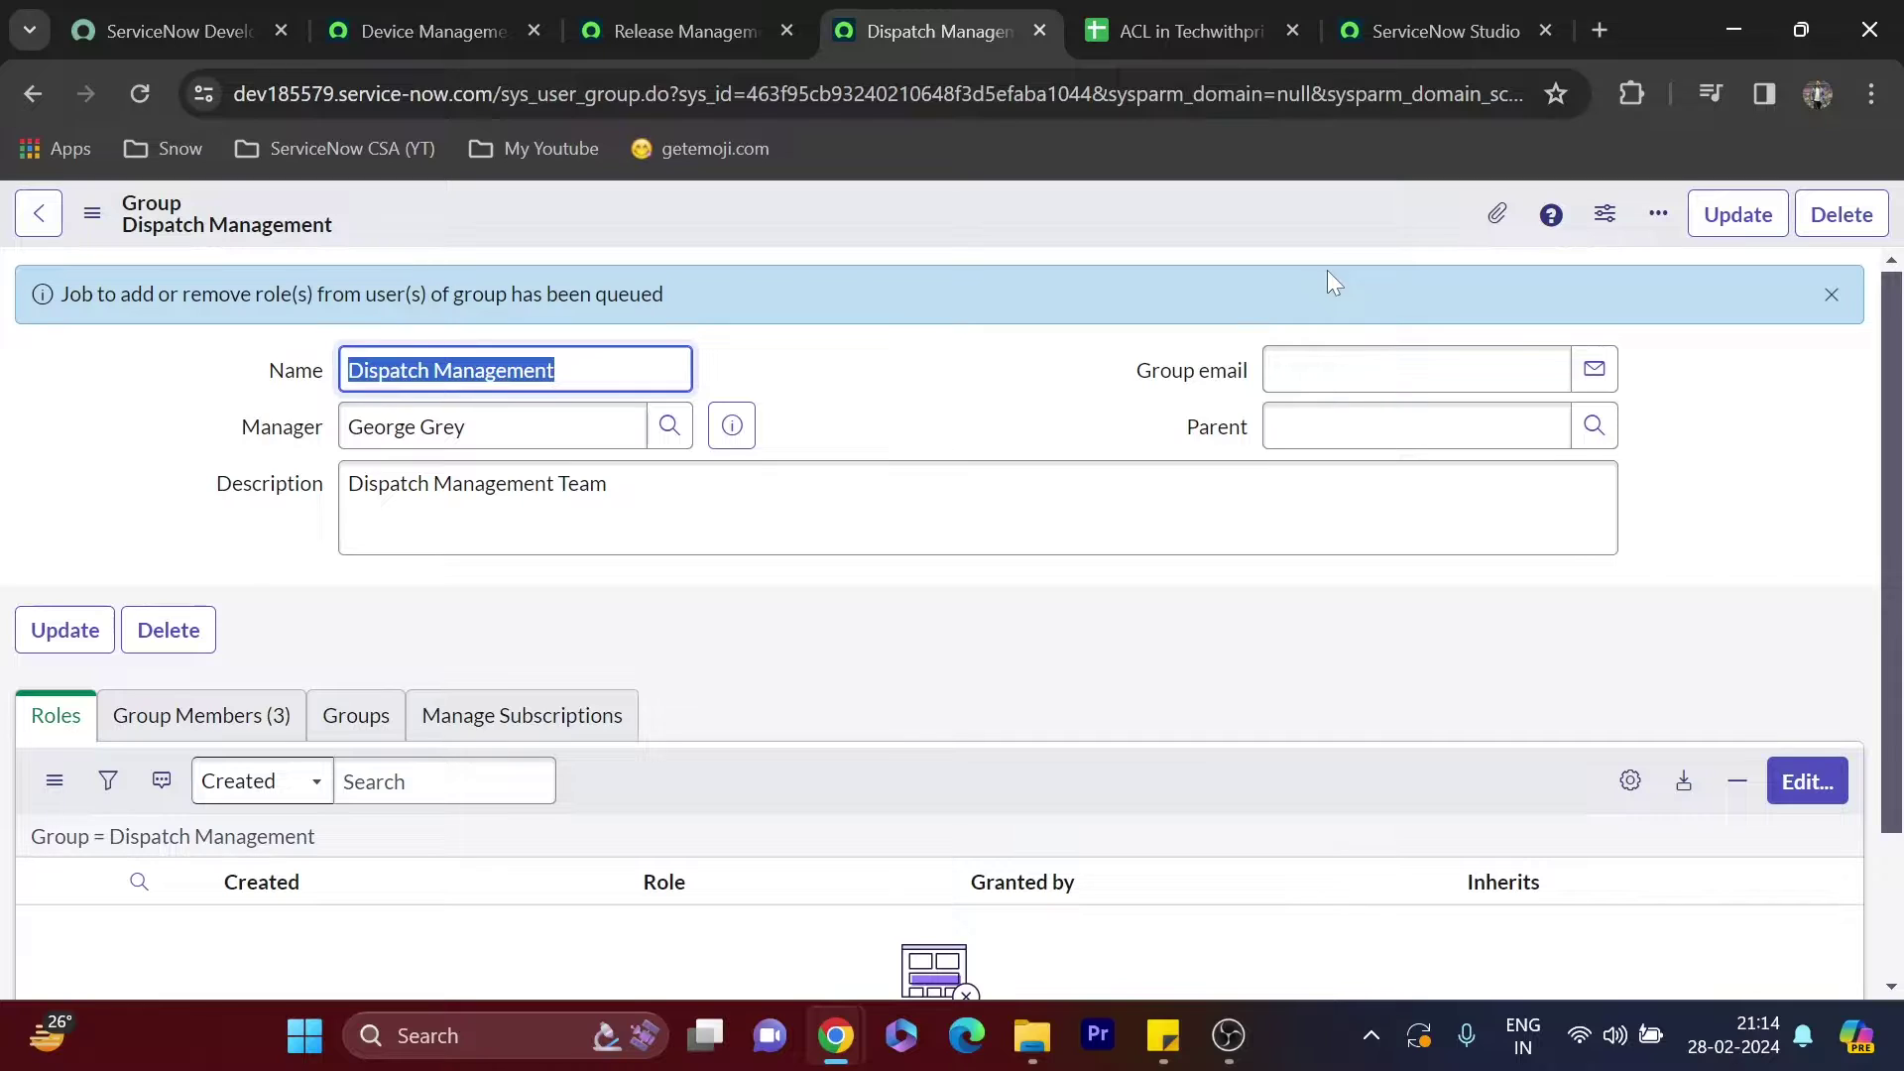
Reload the Dispatch Management group record and check its assigned roles
{"action": "scroll", "coordinate": [1048, 674], "scroll_direction": "down", "scroll_amount": 2}
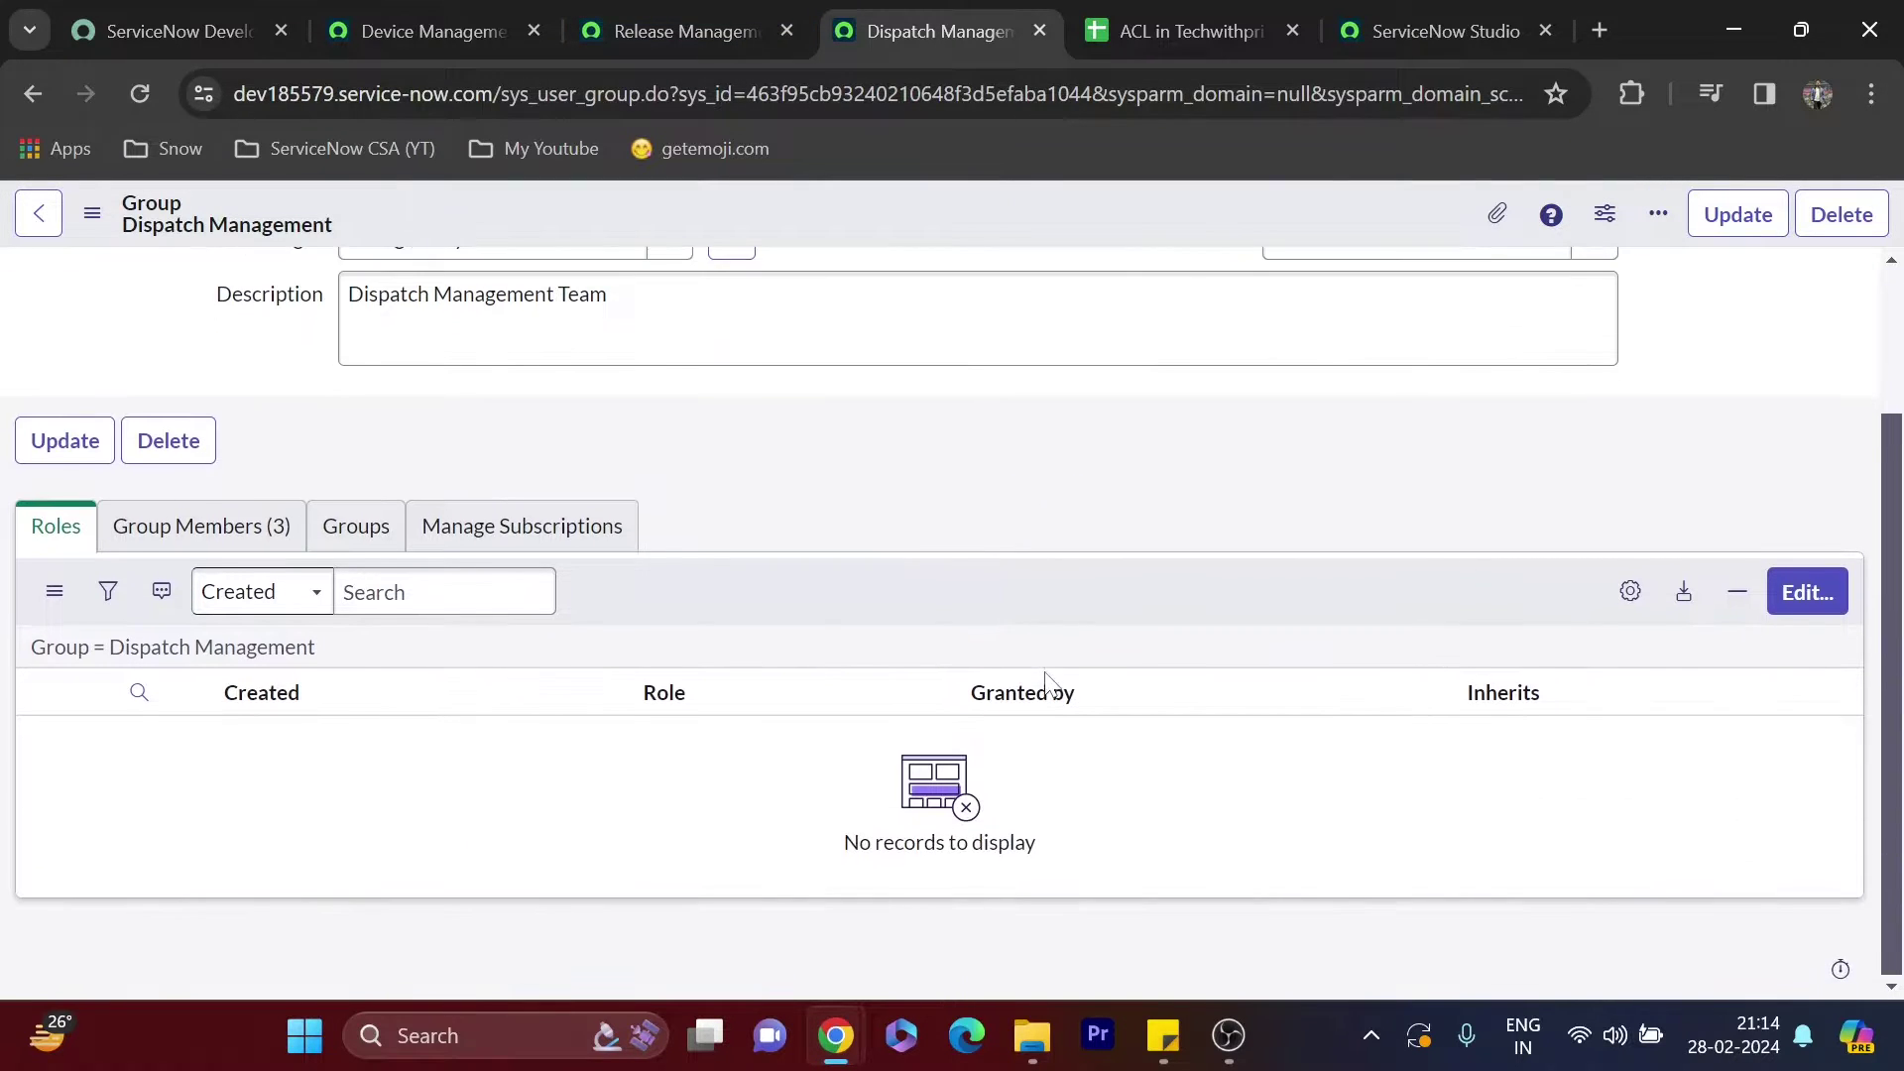
{"action": "scroll", "coordinate": [1048, 674], "scroll_direction": "up", "scroll_amount": 3}
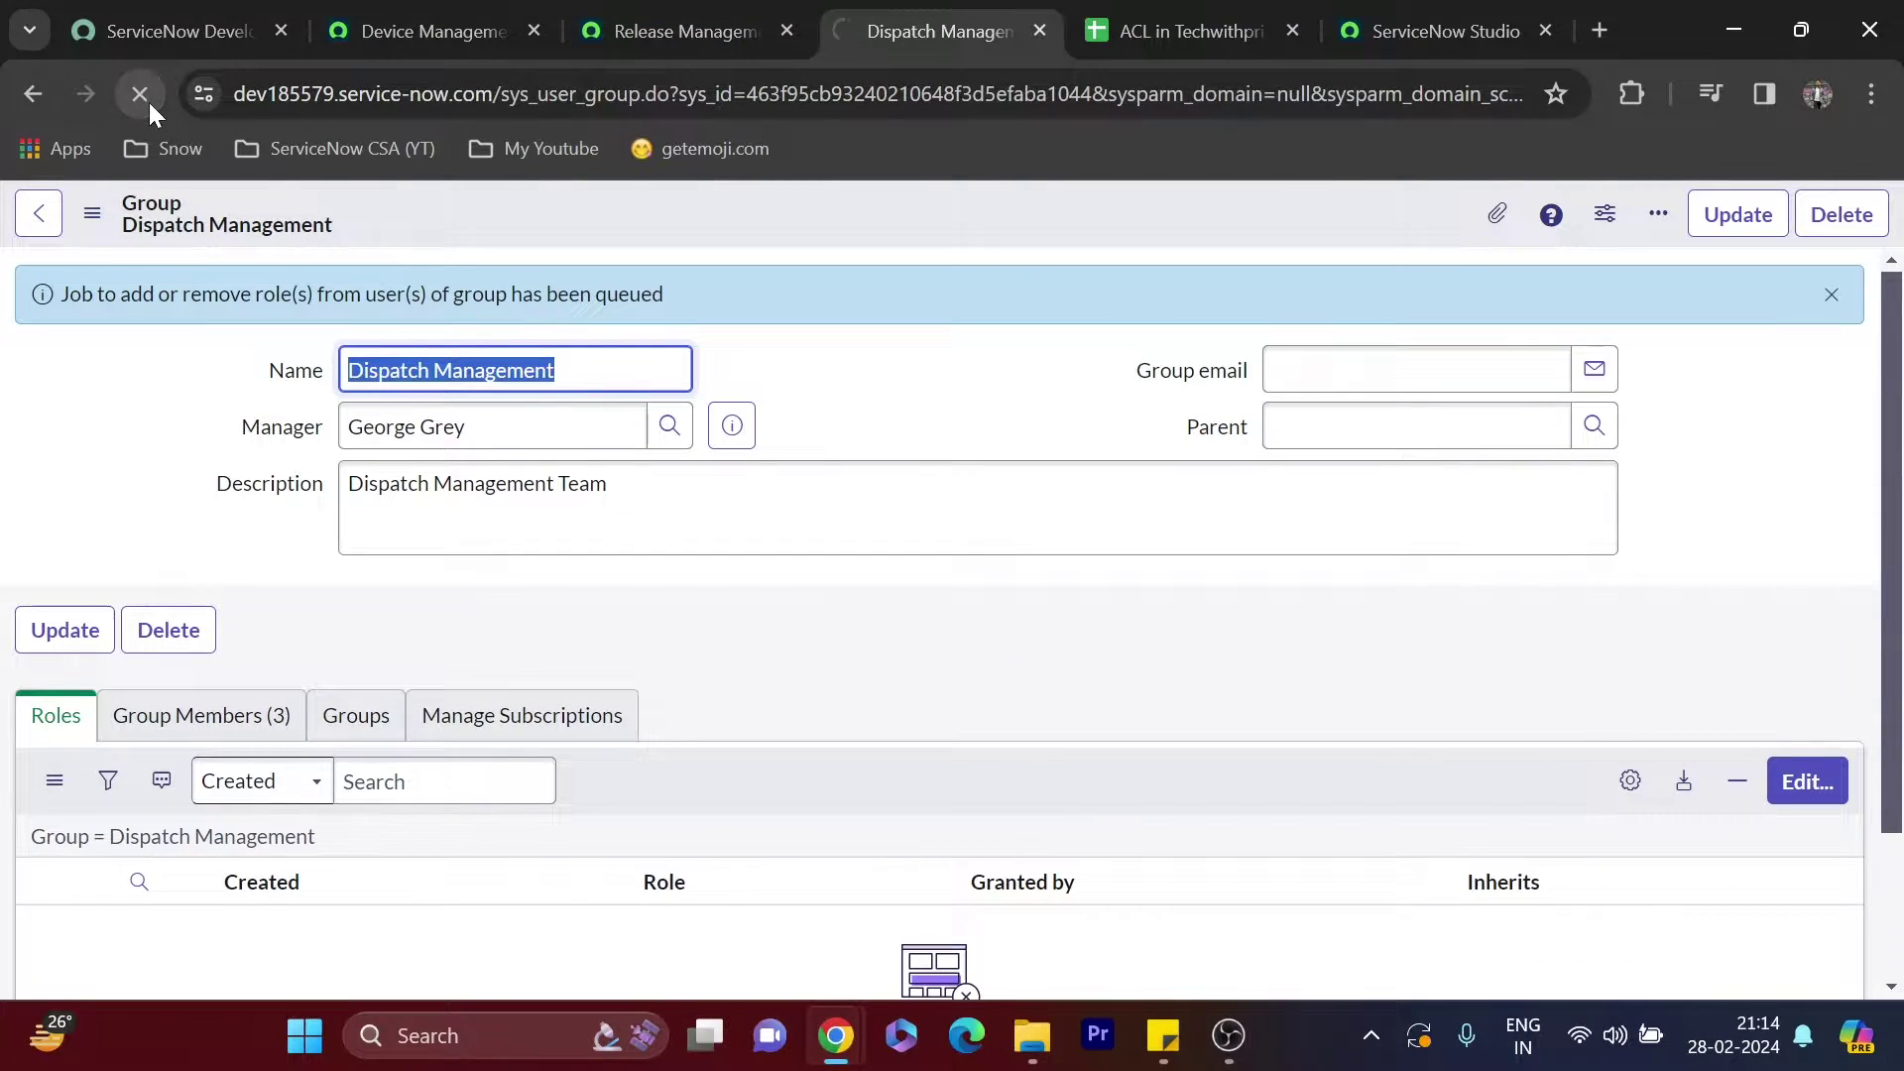
{"action": "scroll", "coordinate": [406, 526], "scroll_direction": "down", "scroll_amount": 1}
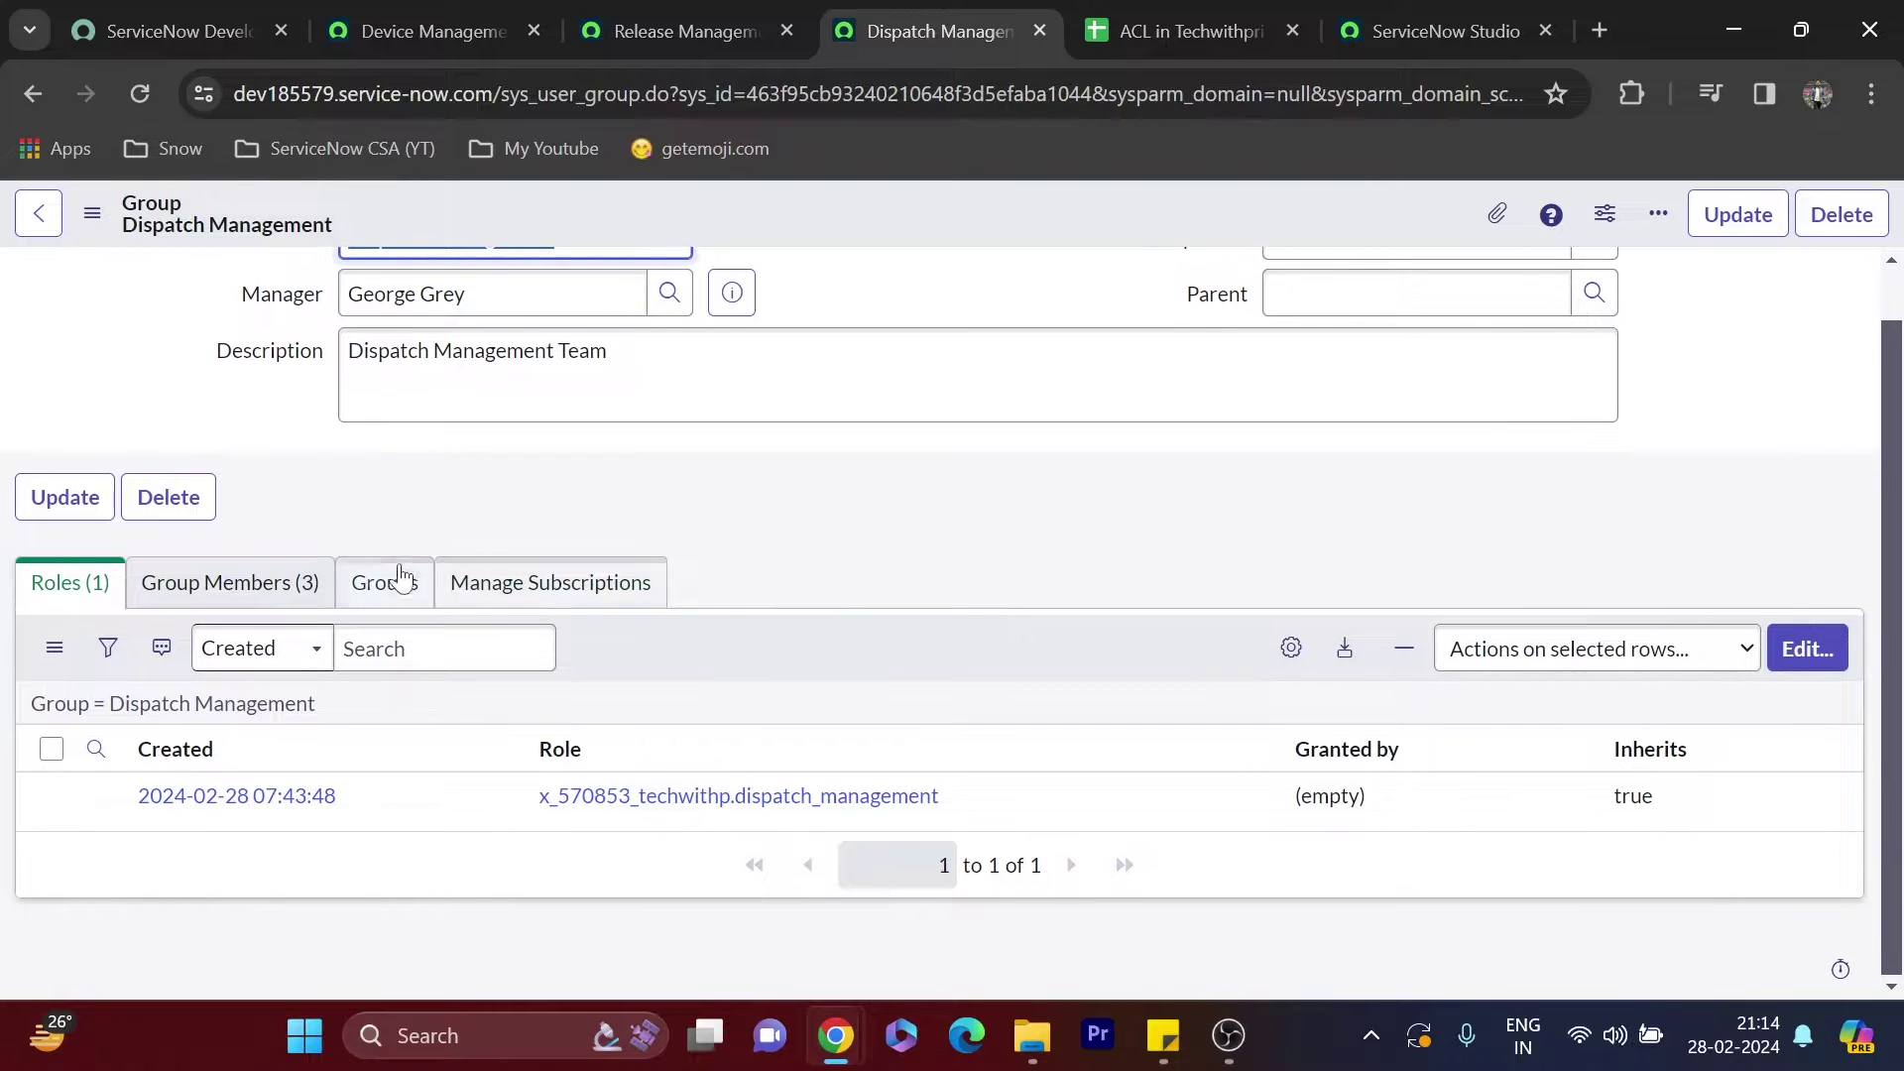
{"action": "scroll", "coordinate": [297, 544], "scroll_direction": "up", "scroll_amount": 1}
Find the Device Request modules by filtering for "dev" and open the All list of device requests in a new tab
{"action": "left_click", "coordinate": [722, 19]}
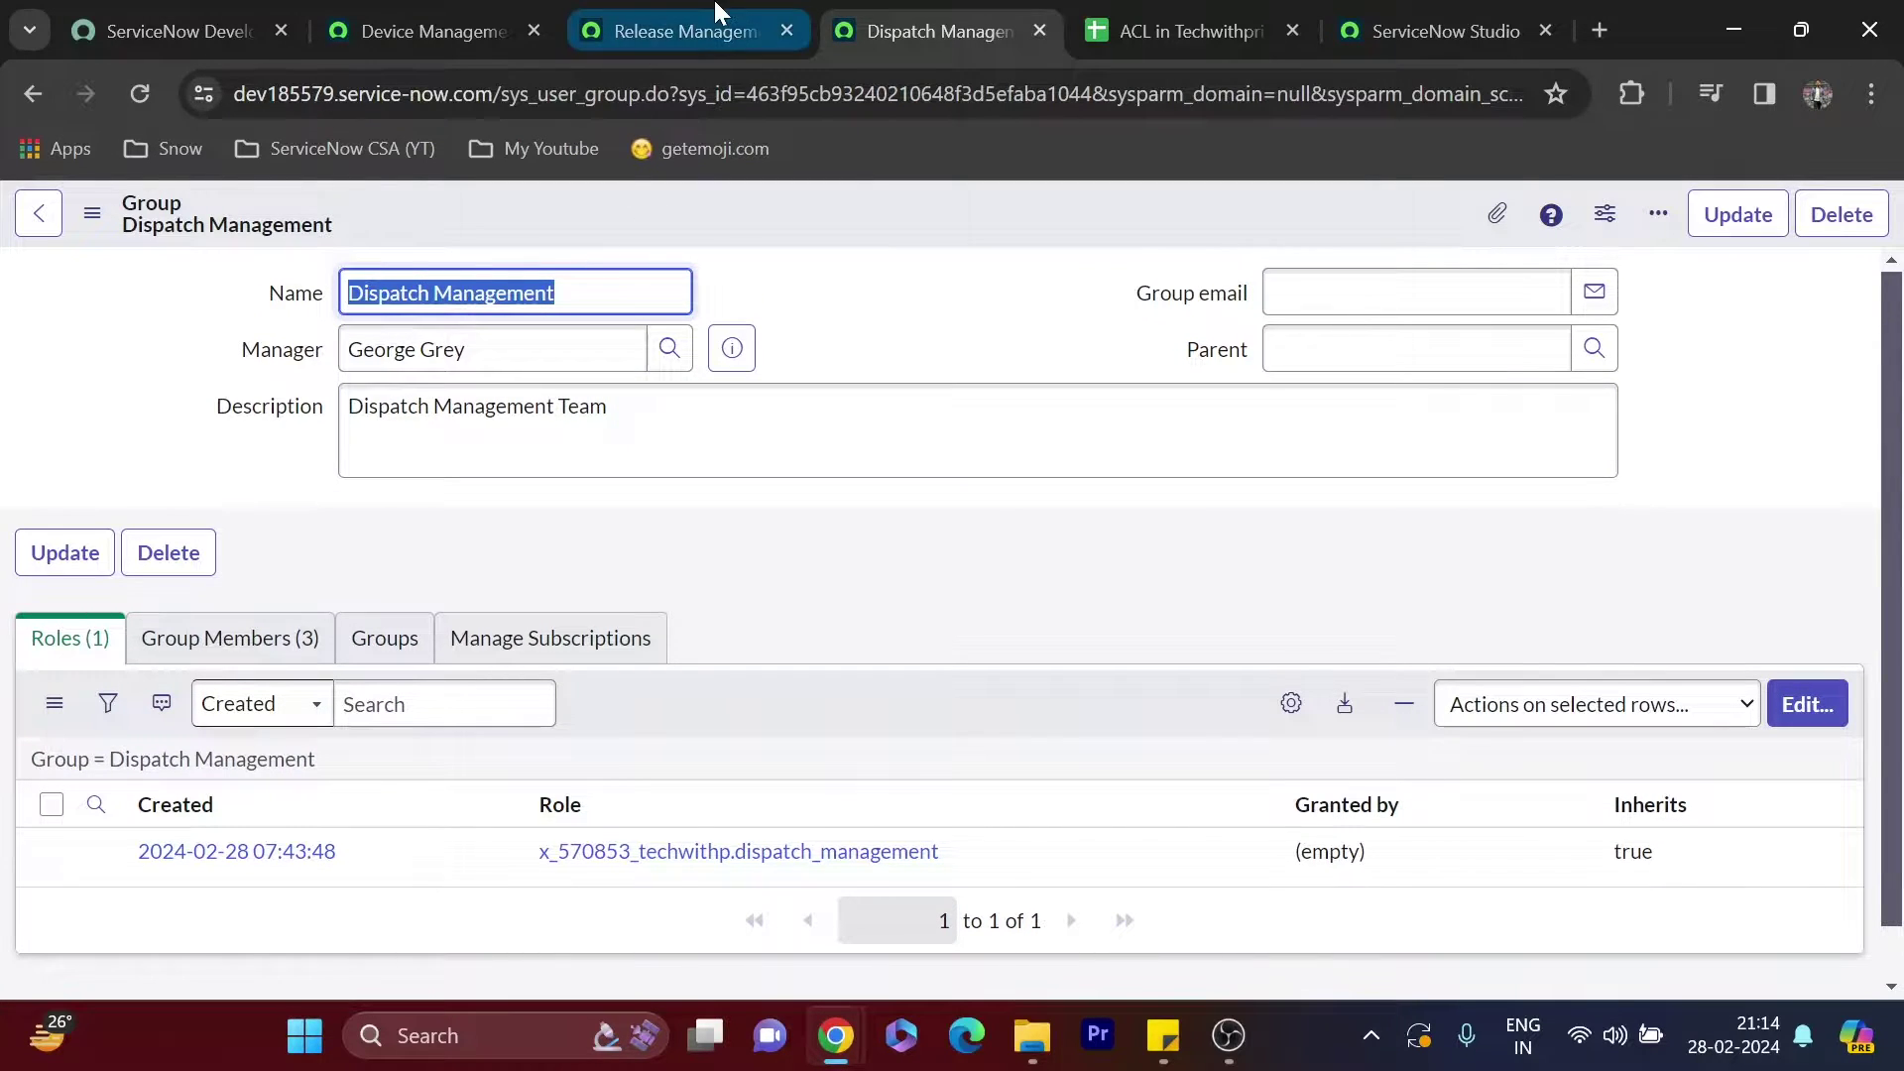
{"action": "left_click", "coordinate": [489, 17]}
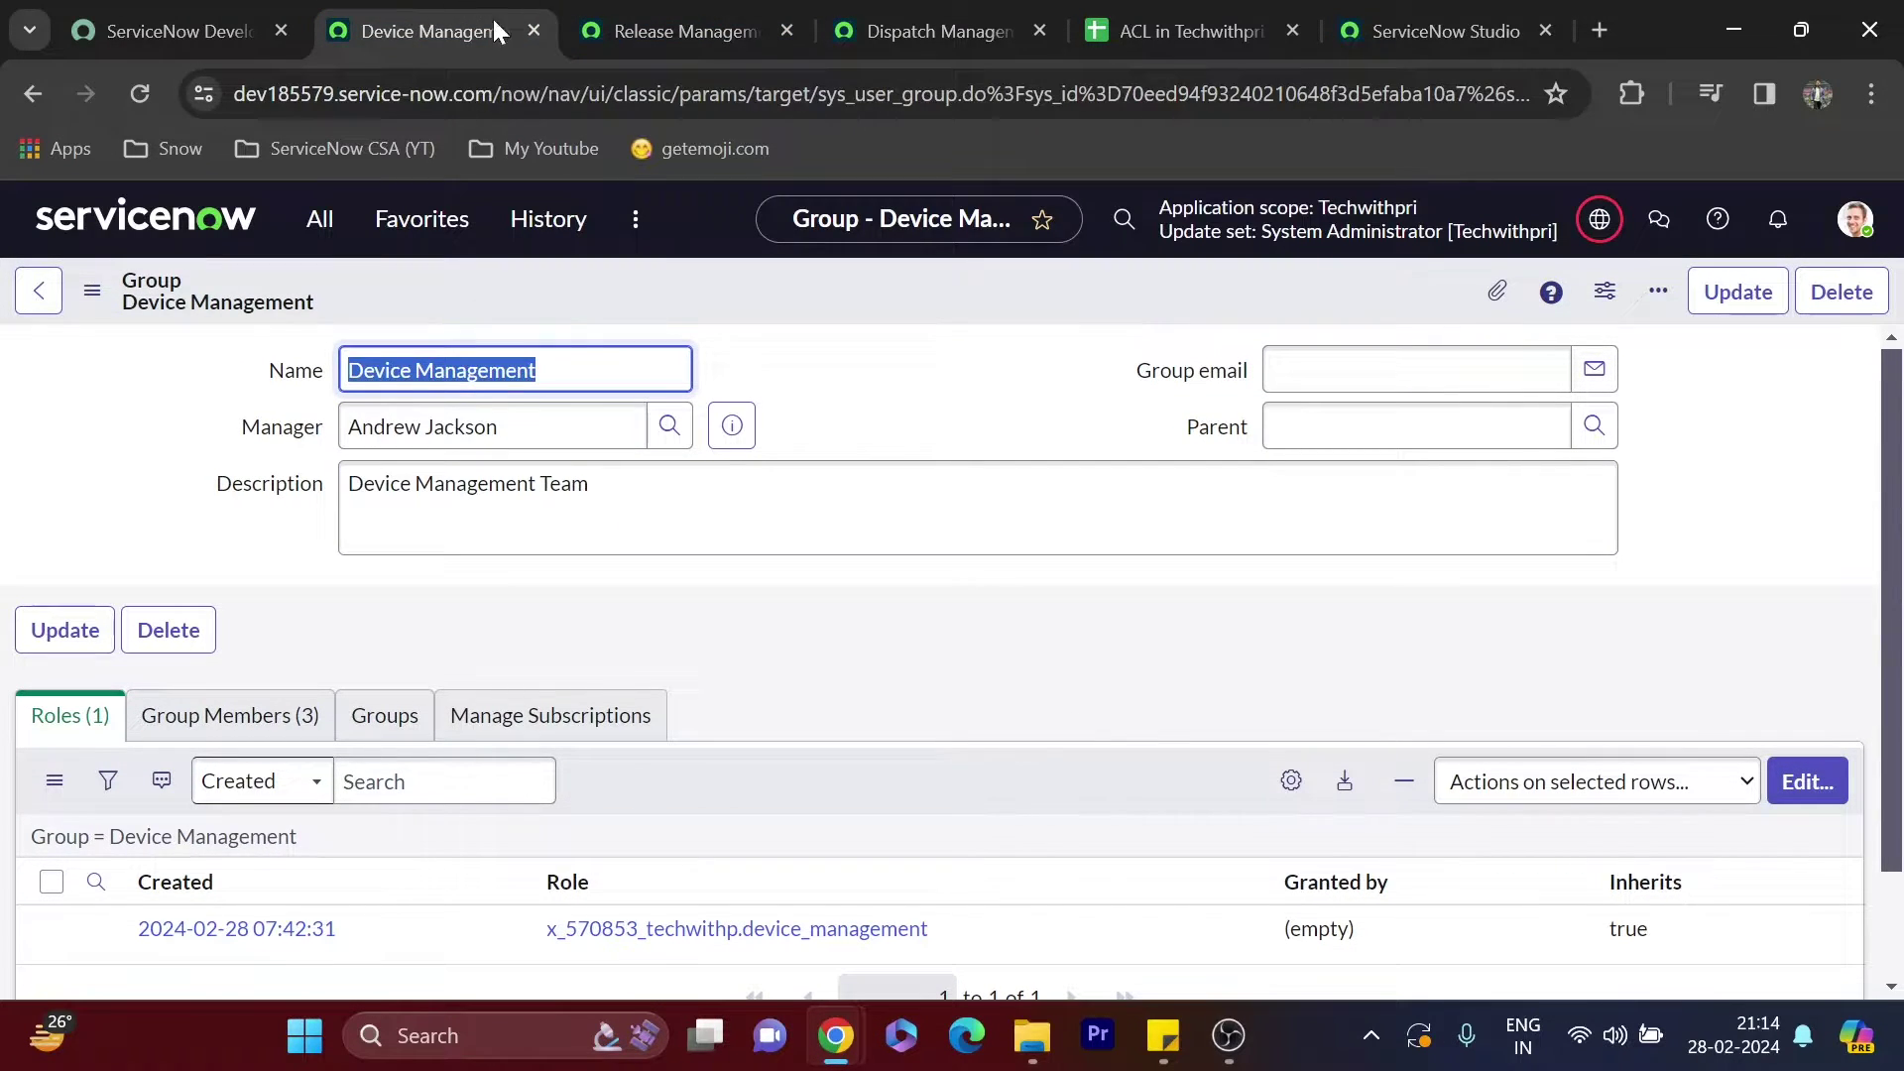
{"action": "left_click", "coordinate": [319, 218]}
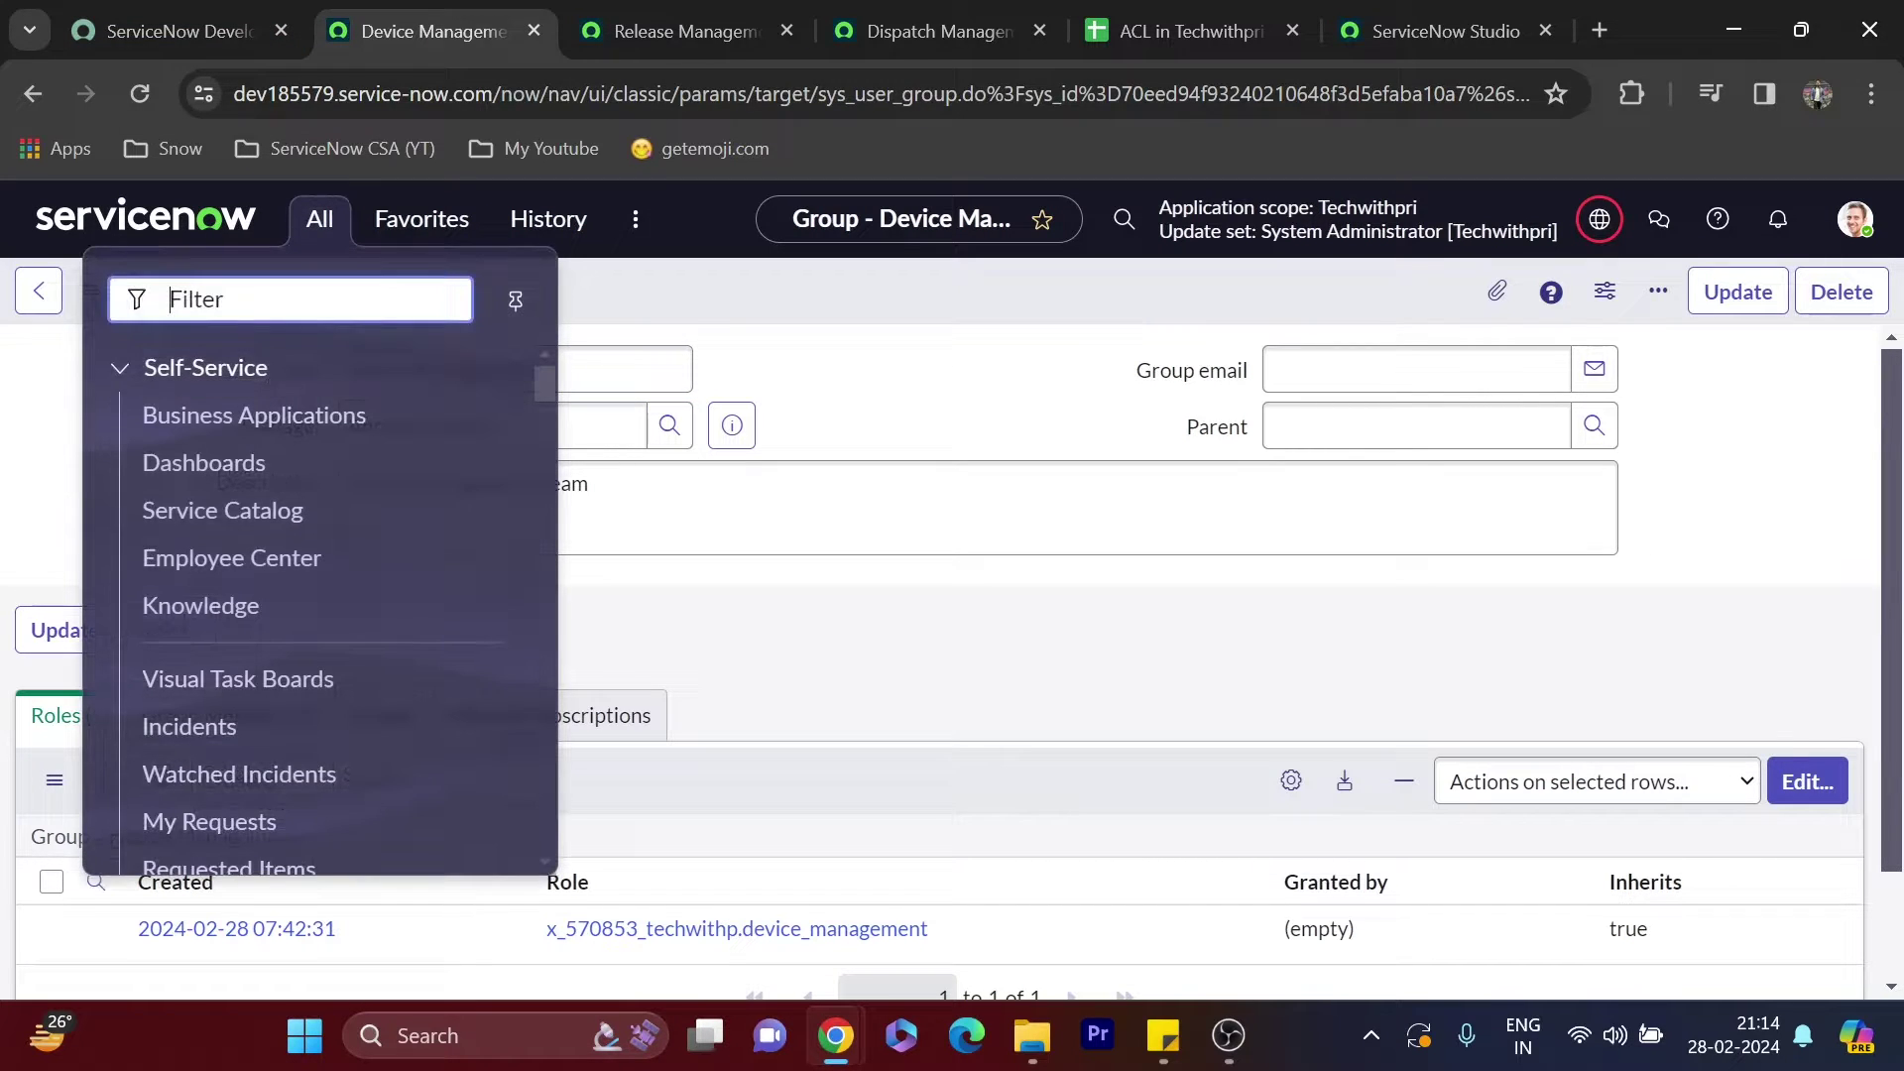
{"action": "type", "text": "de"}
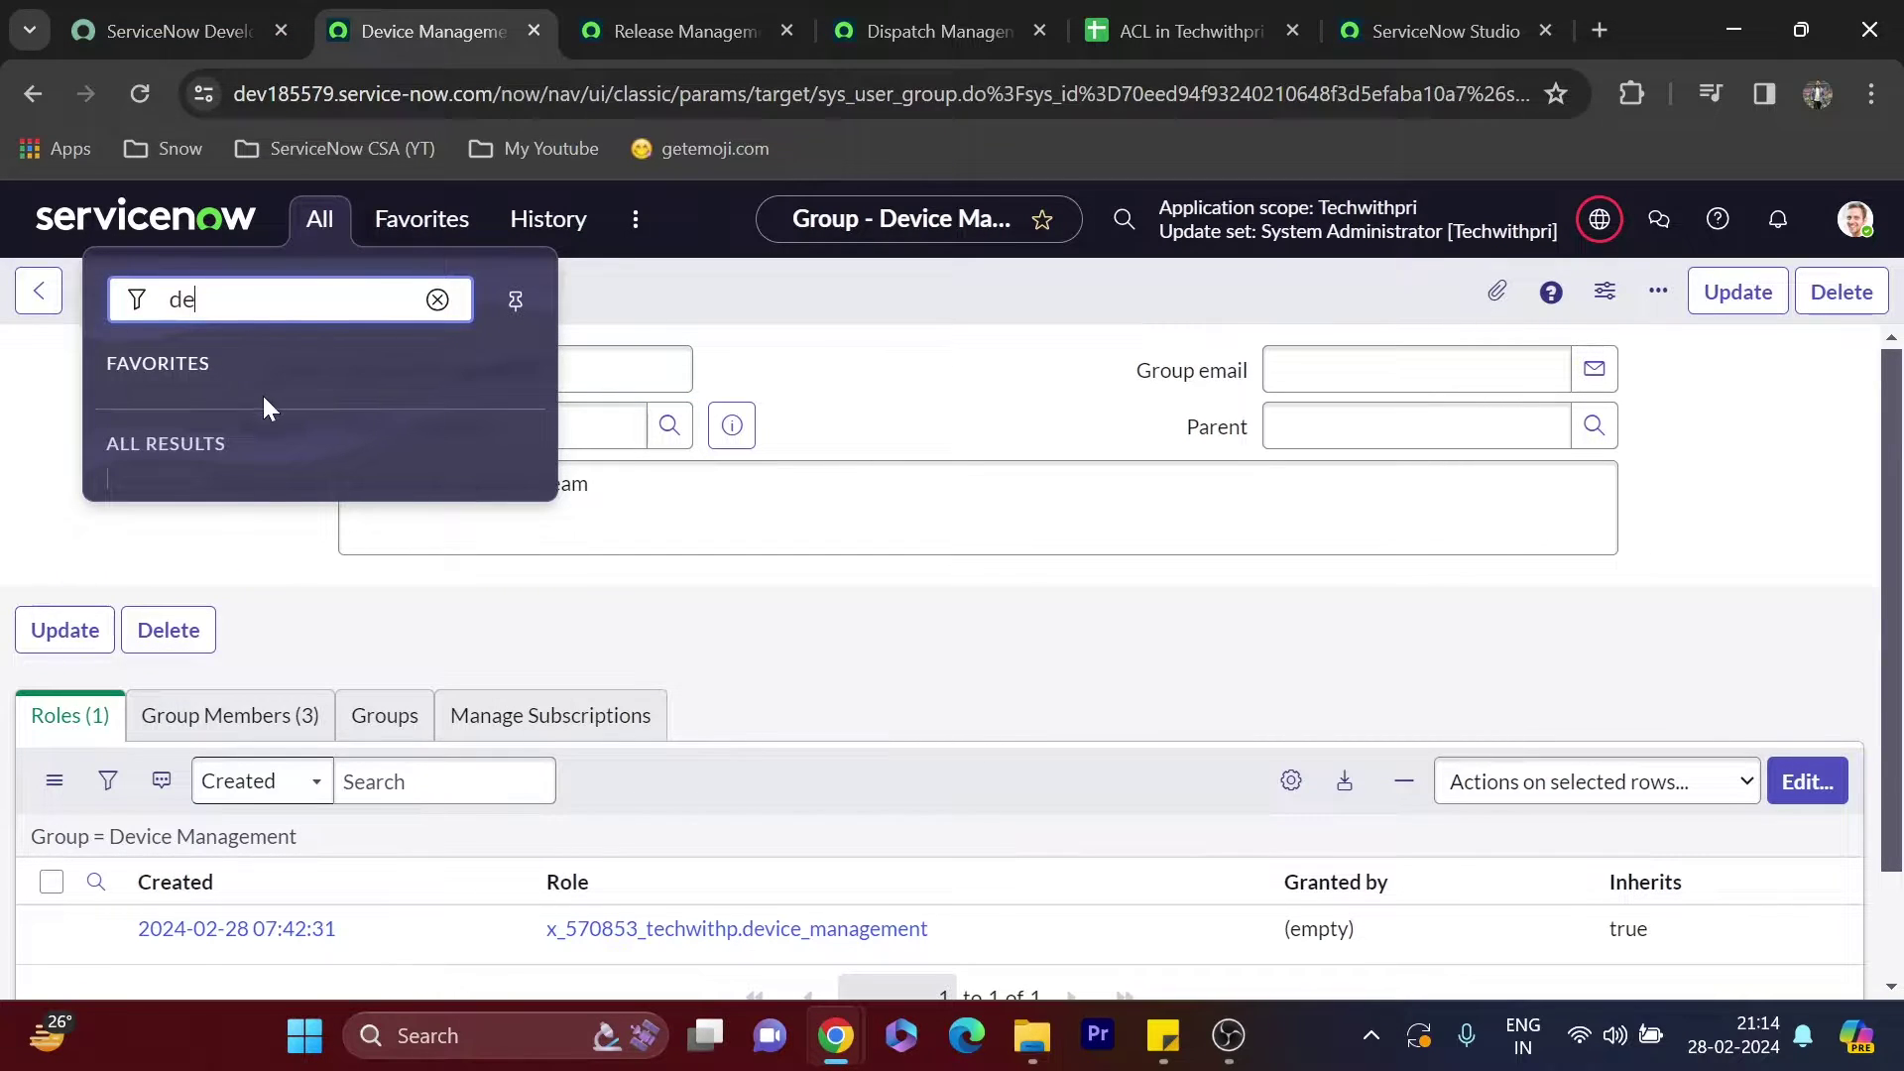
{"action": "type", "text": "v"}
{"action": "scroll", "coordinate": [293, 608], "scroll_direction": "down", "scroll_amount": 3}
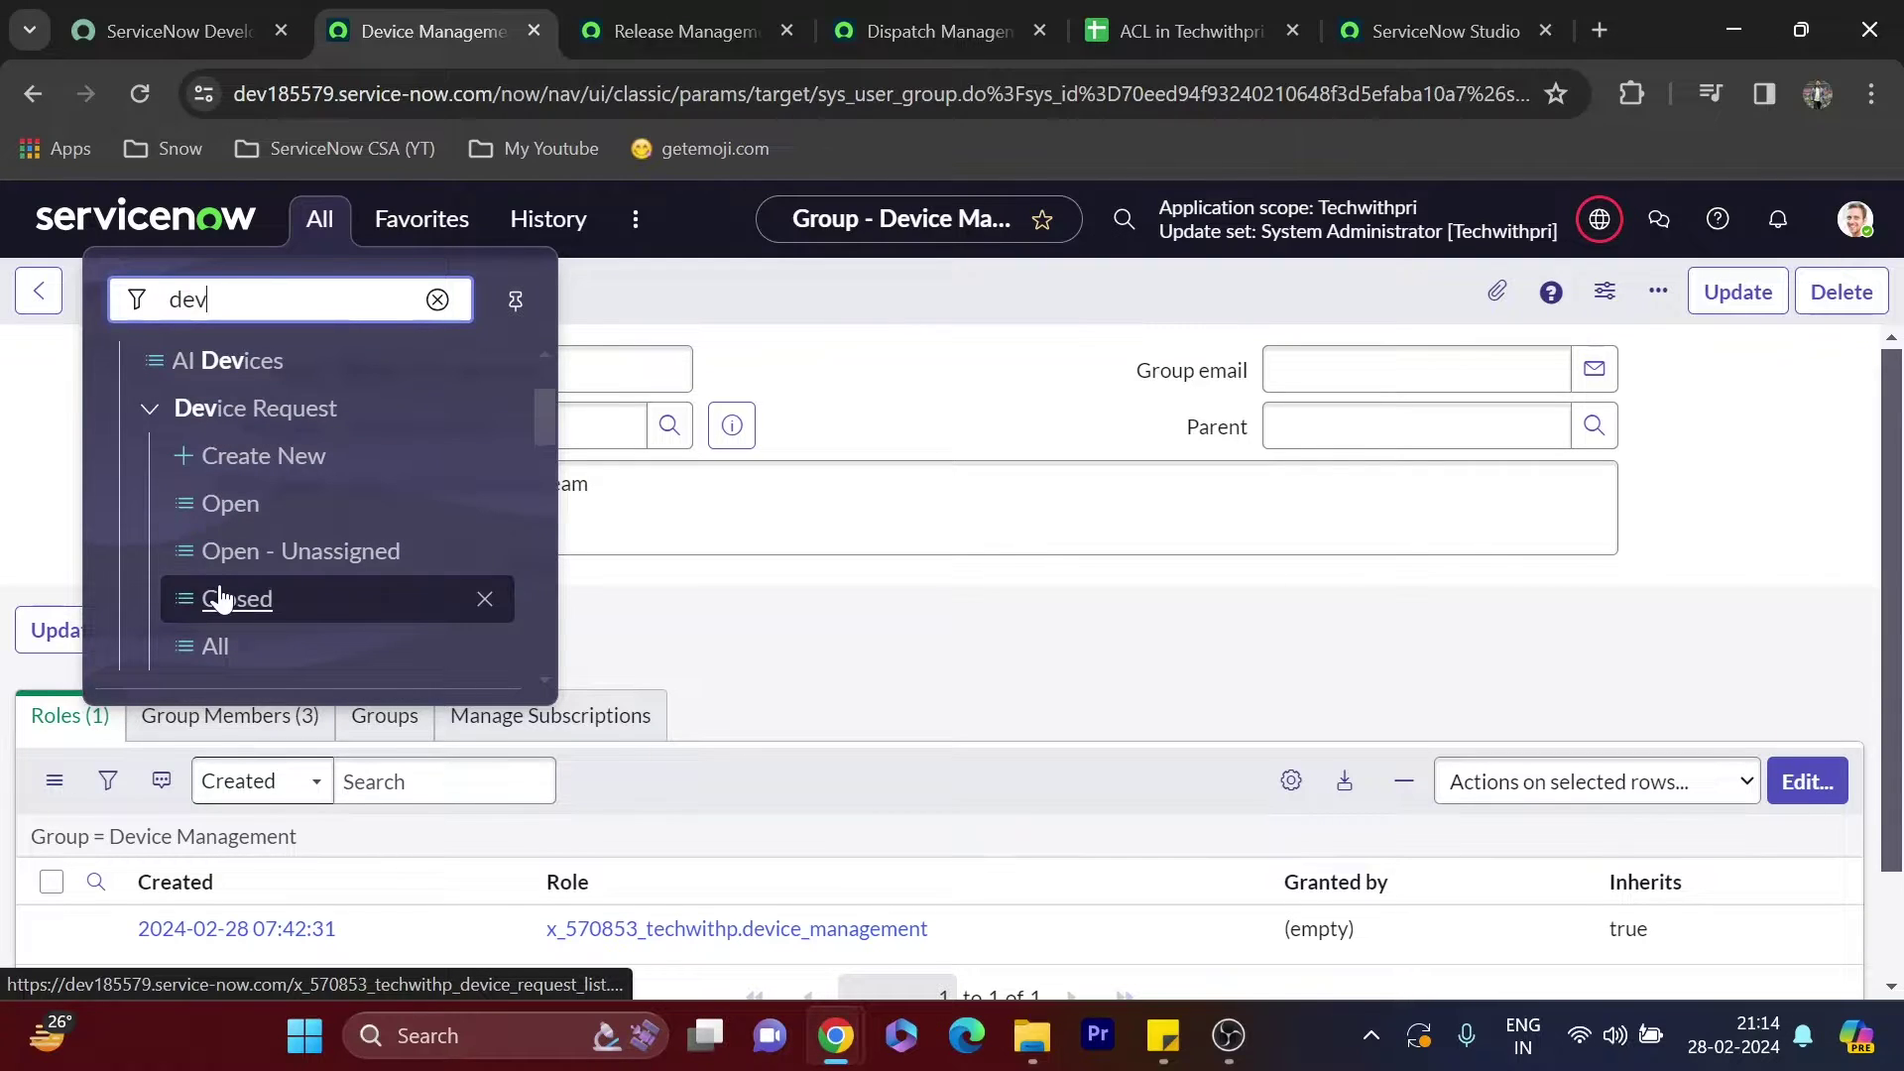
{"action": "scroll", "coordinate": [238, 570], "scroll_direction": "up", "scroll_amount": 1}
{"action": "scroll", "coordinate": [253, 625], "scroll_direction": "down", "scroll_amount": 1}
{"action": "middle_click", "coordinate": [216, 645]}
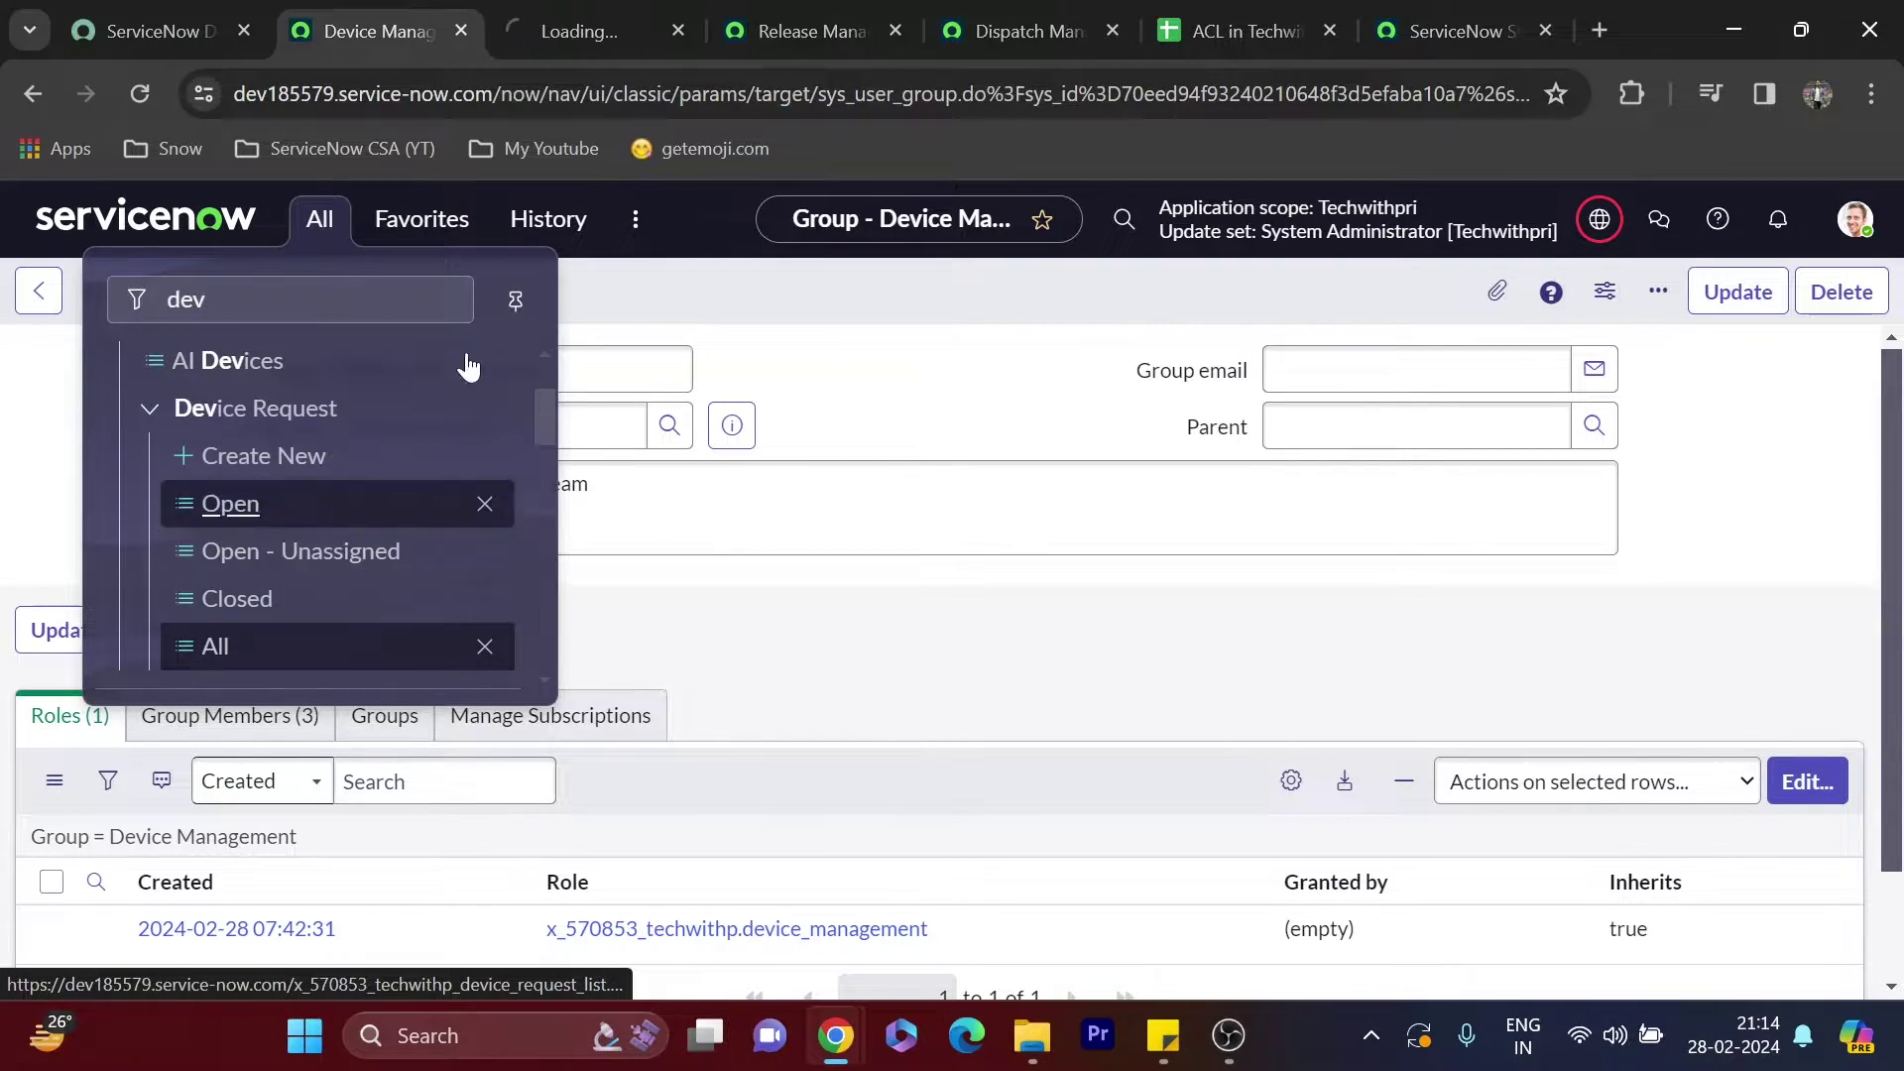
{"action": "left_click", "coordinate": [571, 22]}
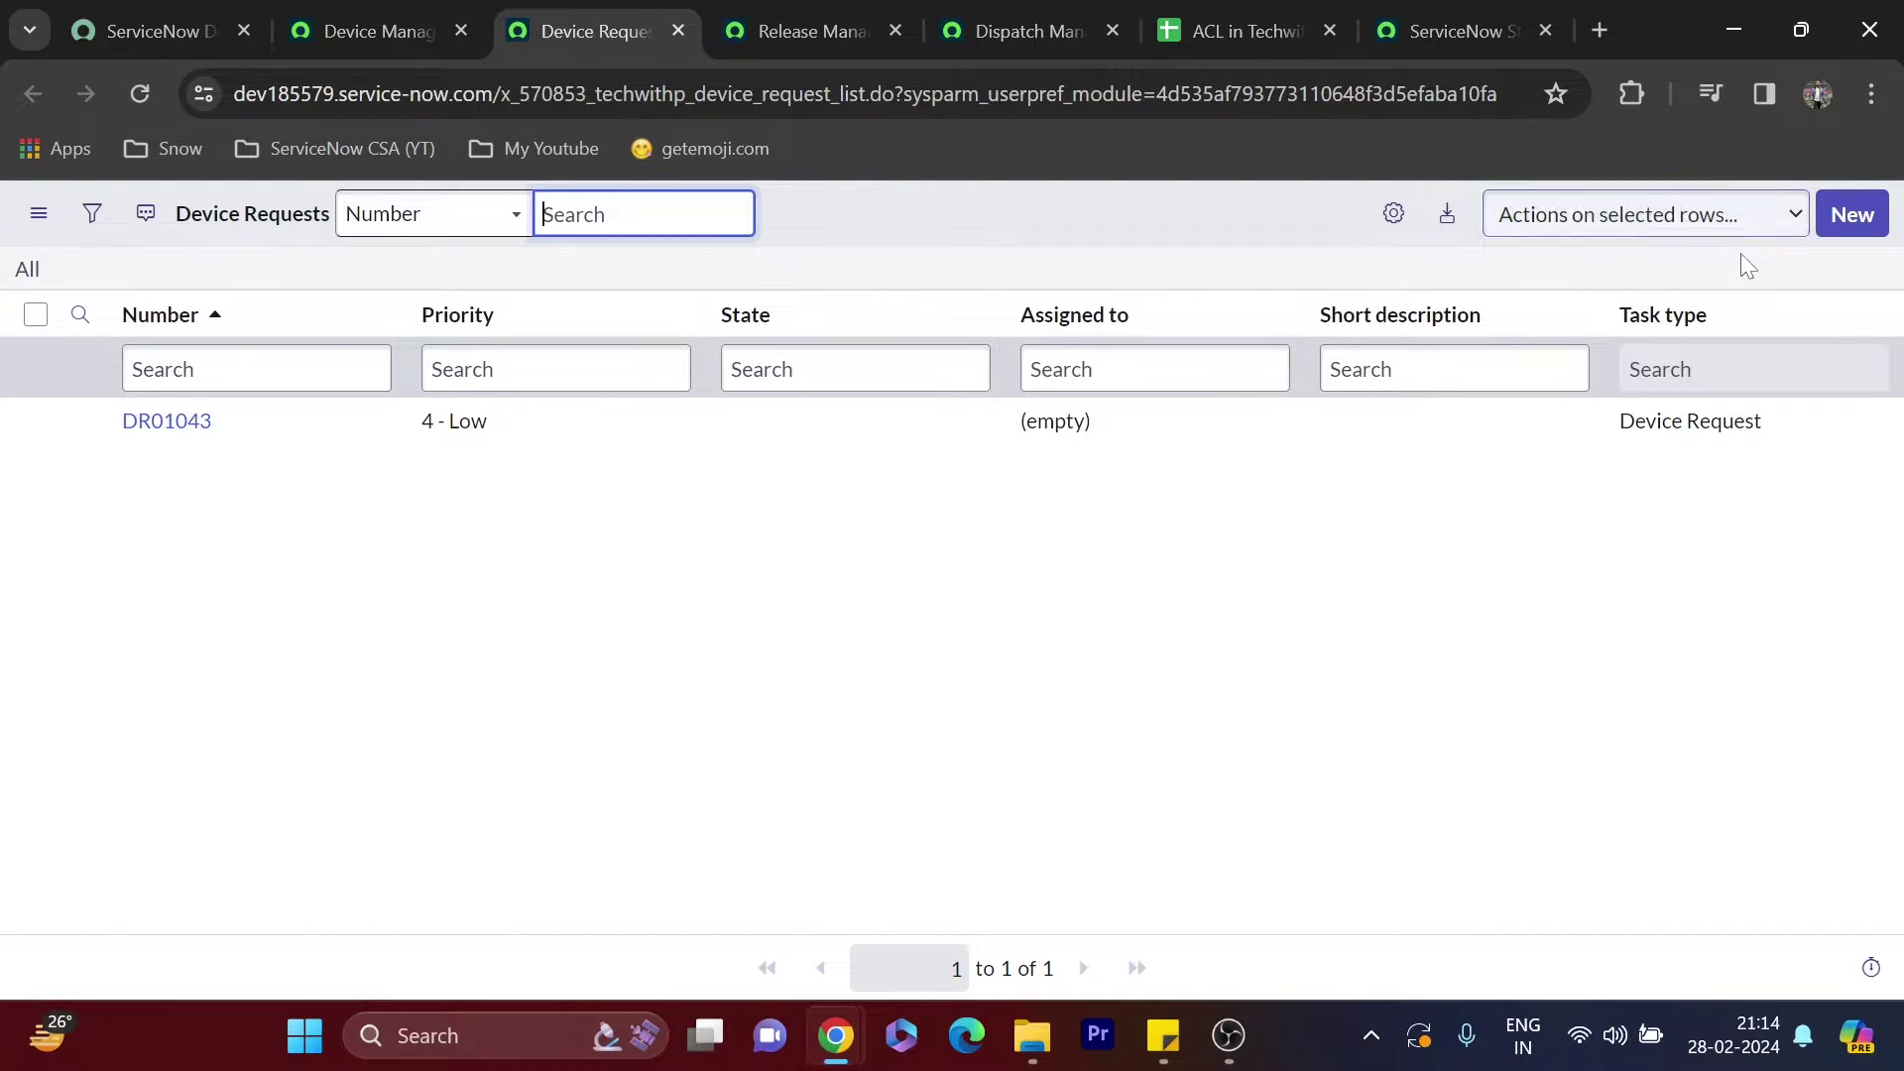
Personalize the Device Requests list to show Number, Device Name, Requestor Name, Company, Quantity, State(u_state) and Business Justification
{"action": "left_click", "coordinate": [1394, 215]}
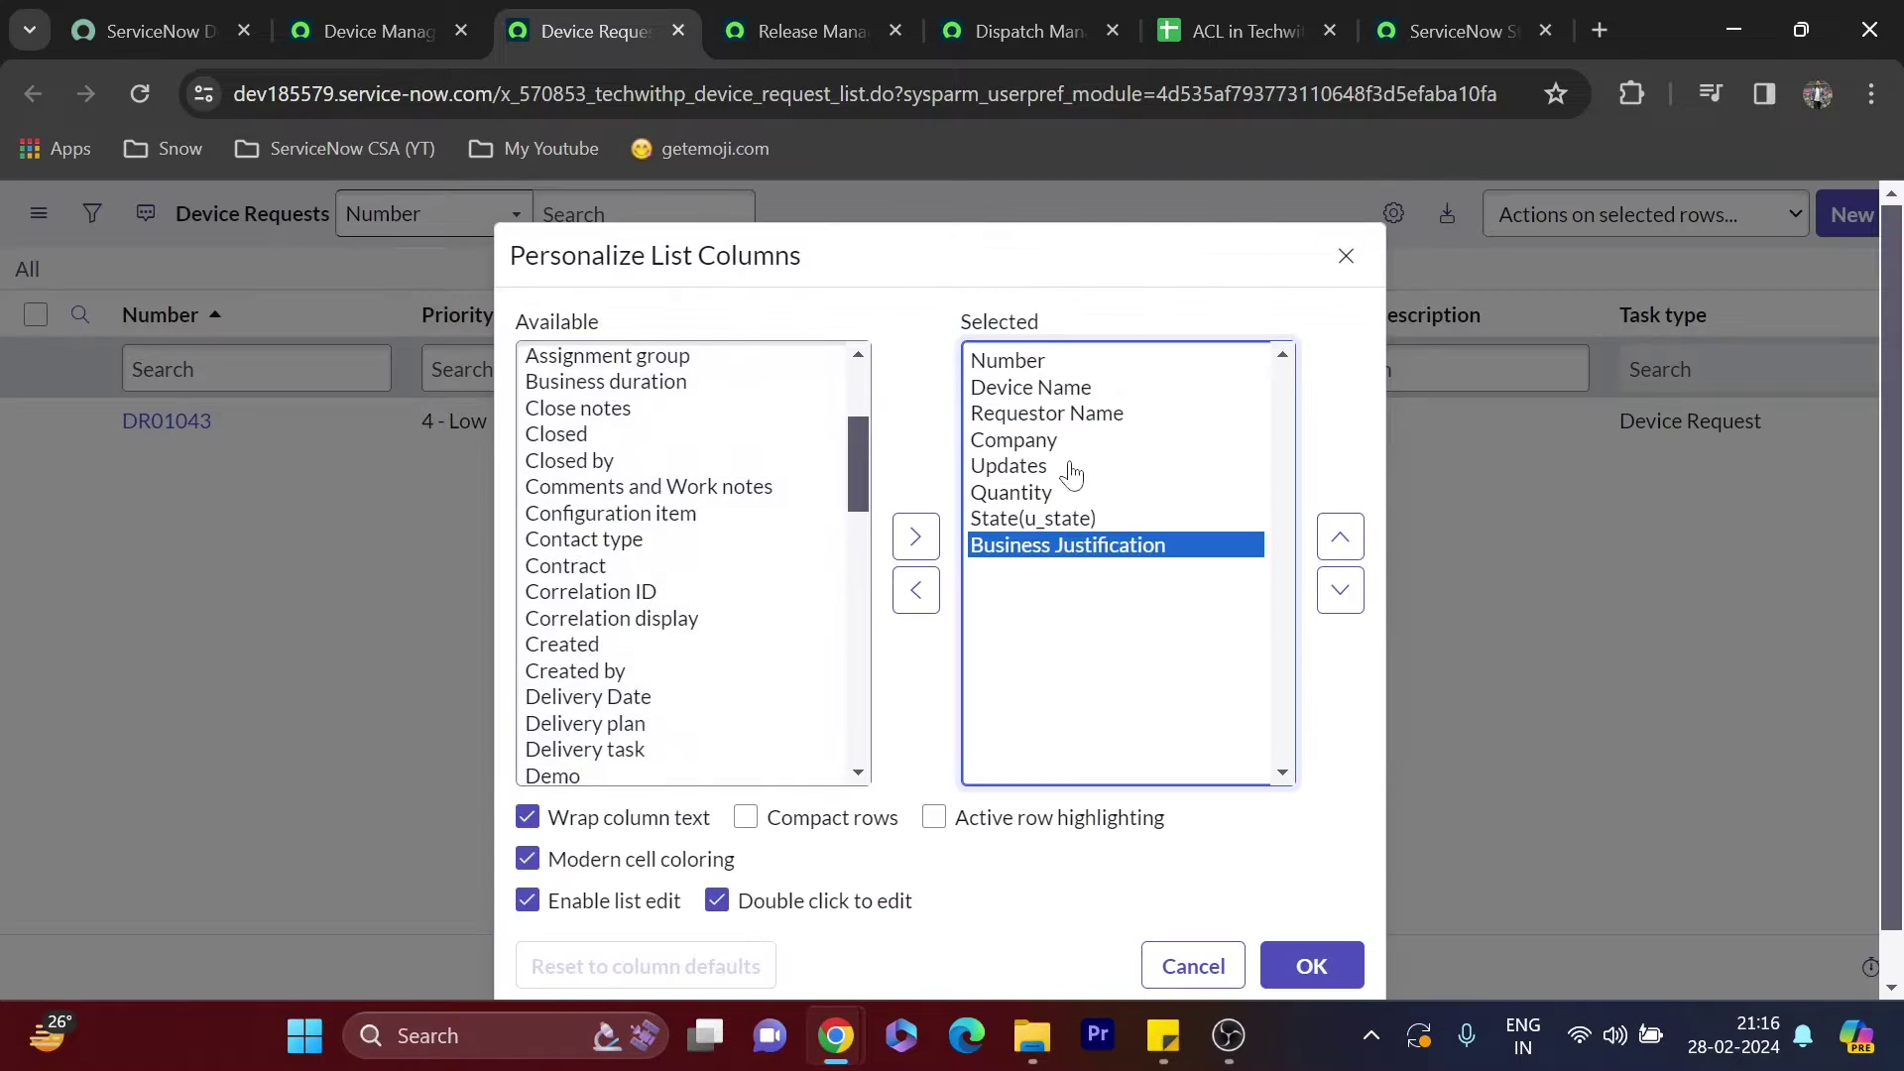
{"action": "left_click", "coordinate": [1319, 969]}
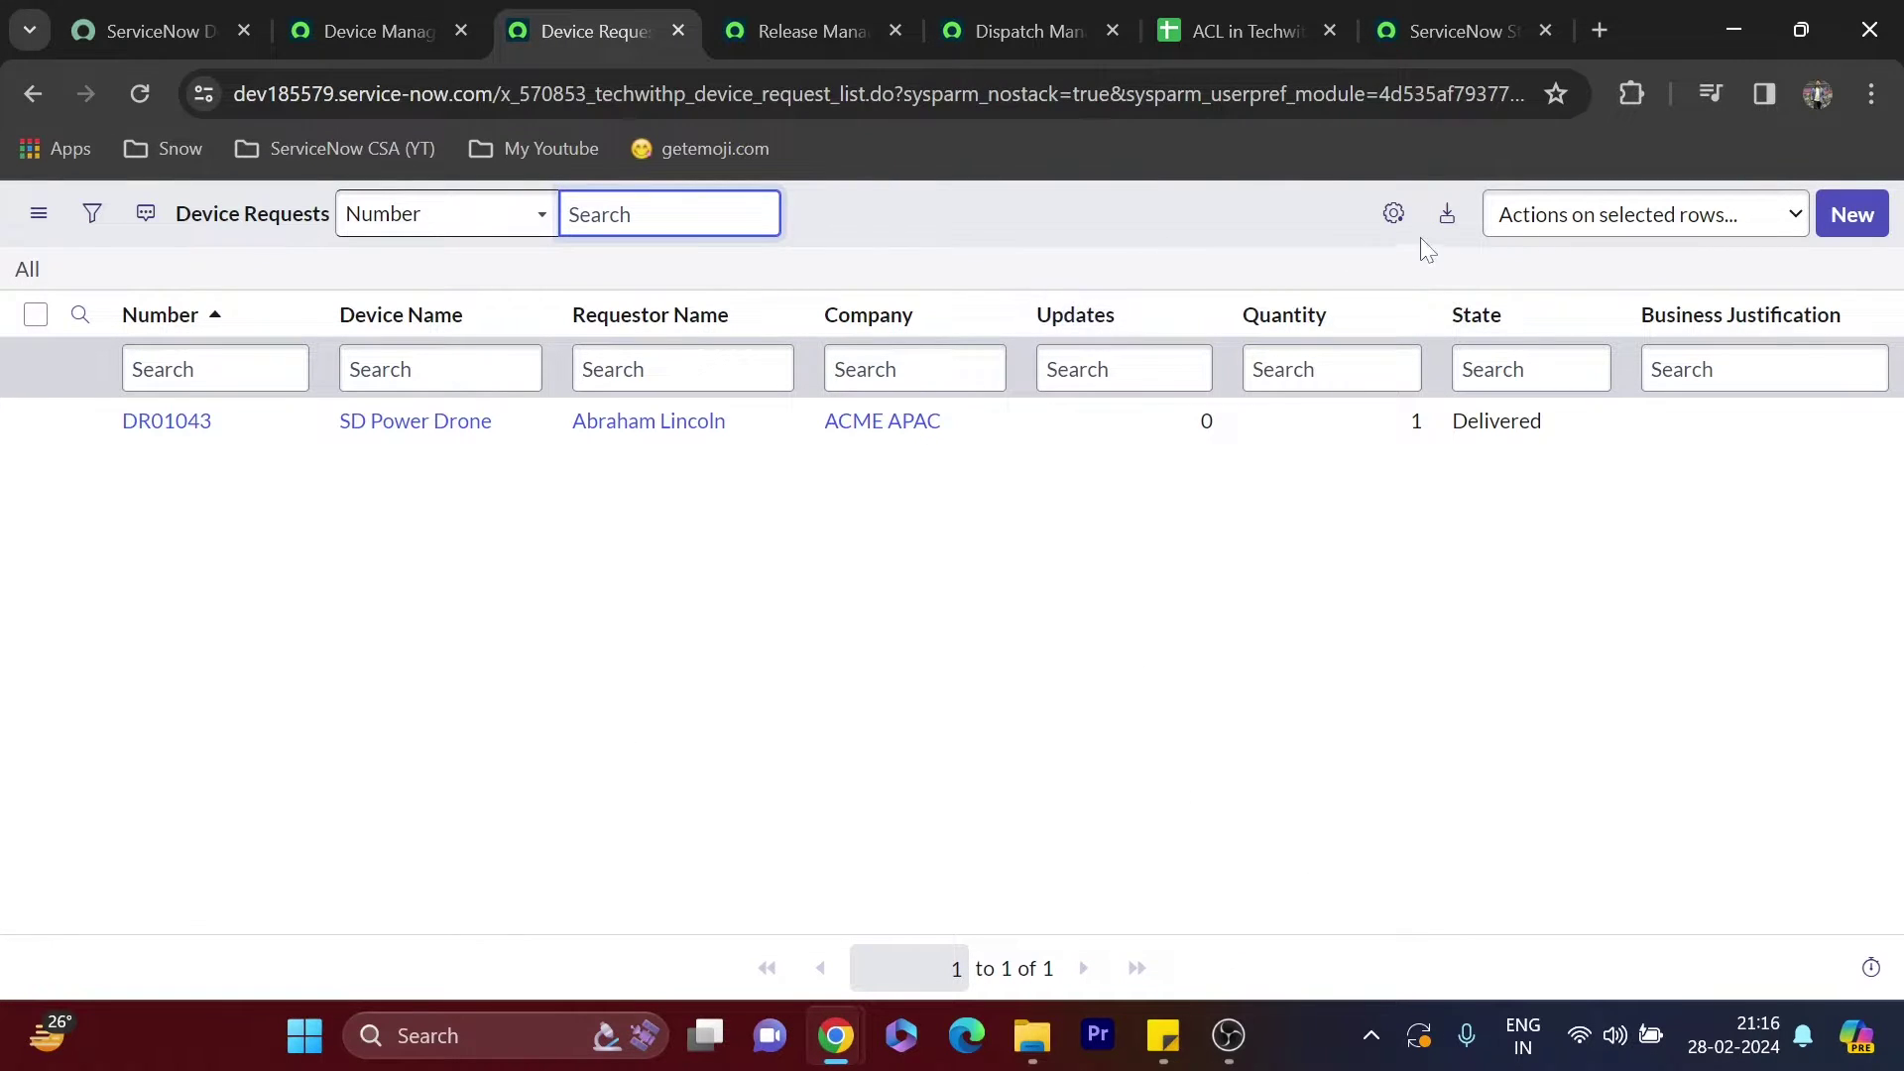
{"action": "left_click", "coordinate": [1394, 215]}
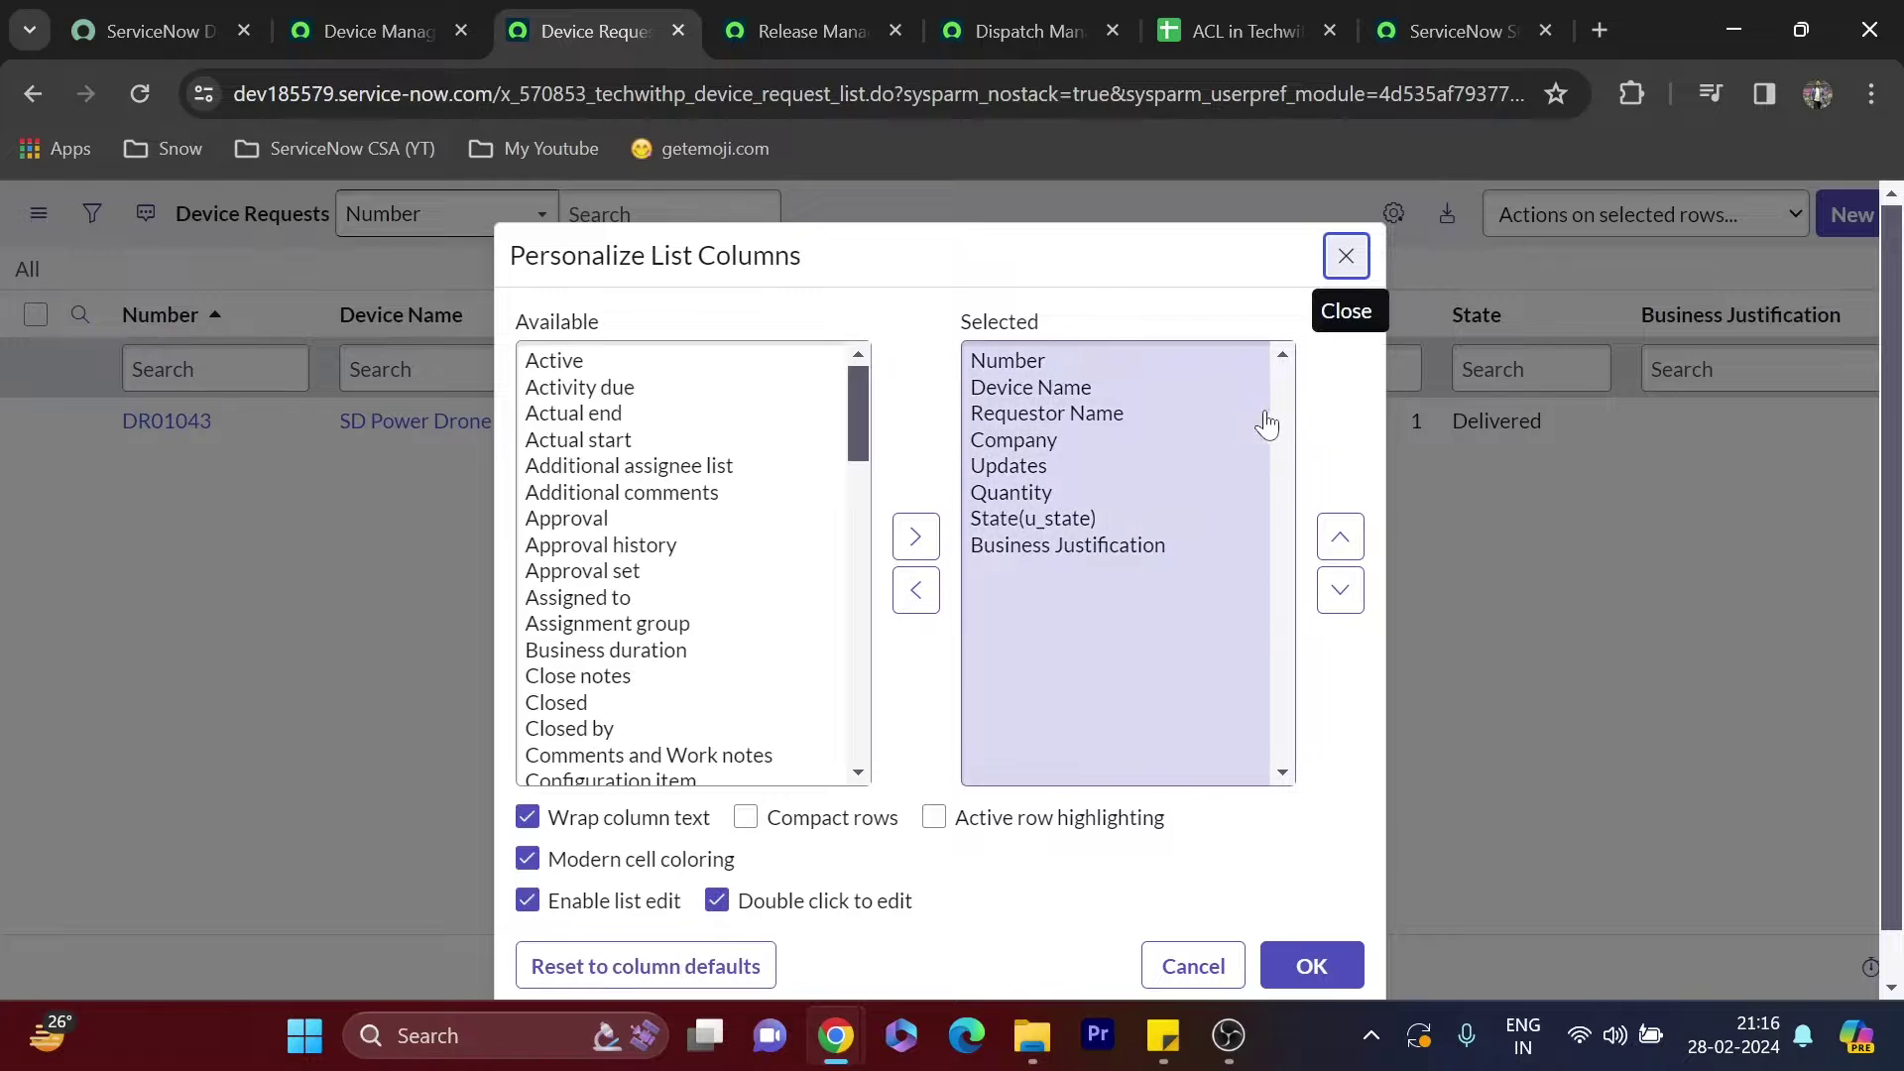
{"action": "left_click", "coordinate": [1054, 476]}
{"action": "left_click", "coordinate": [915, 590]}
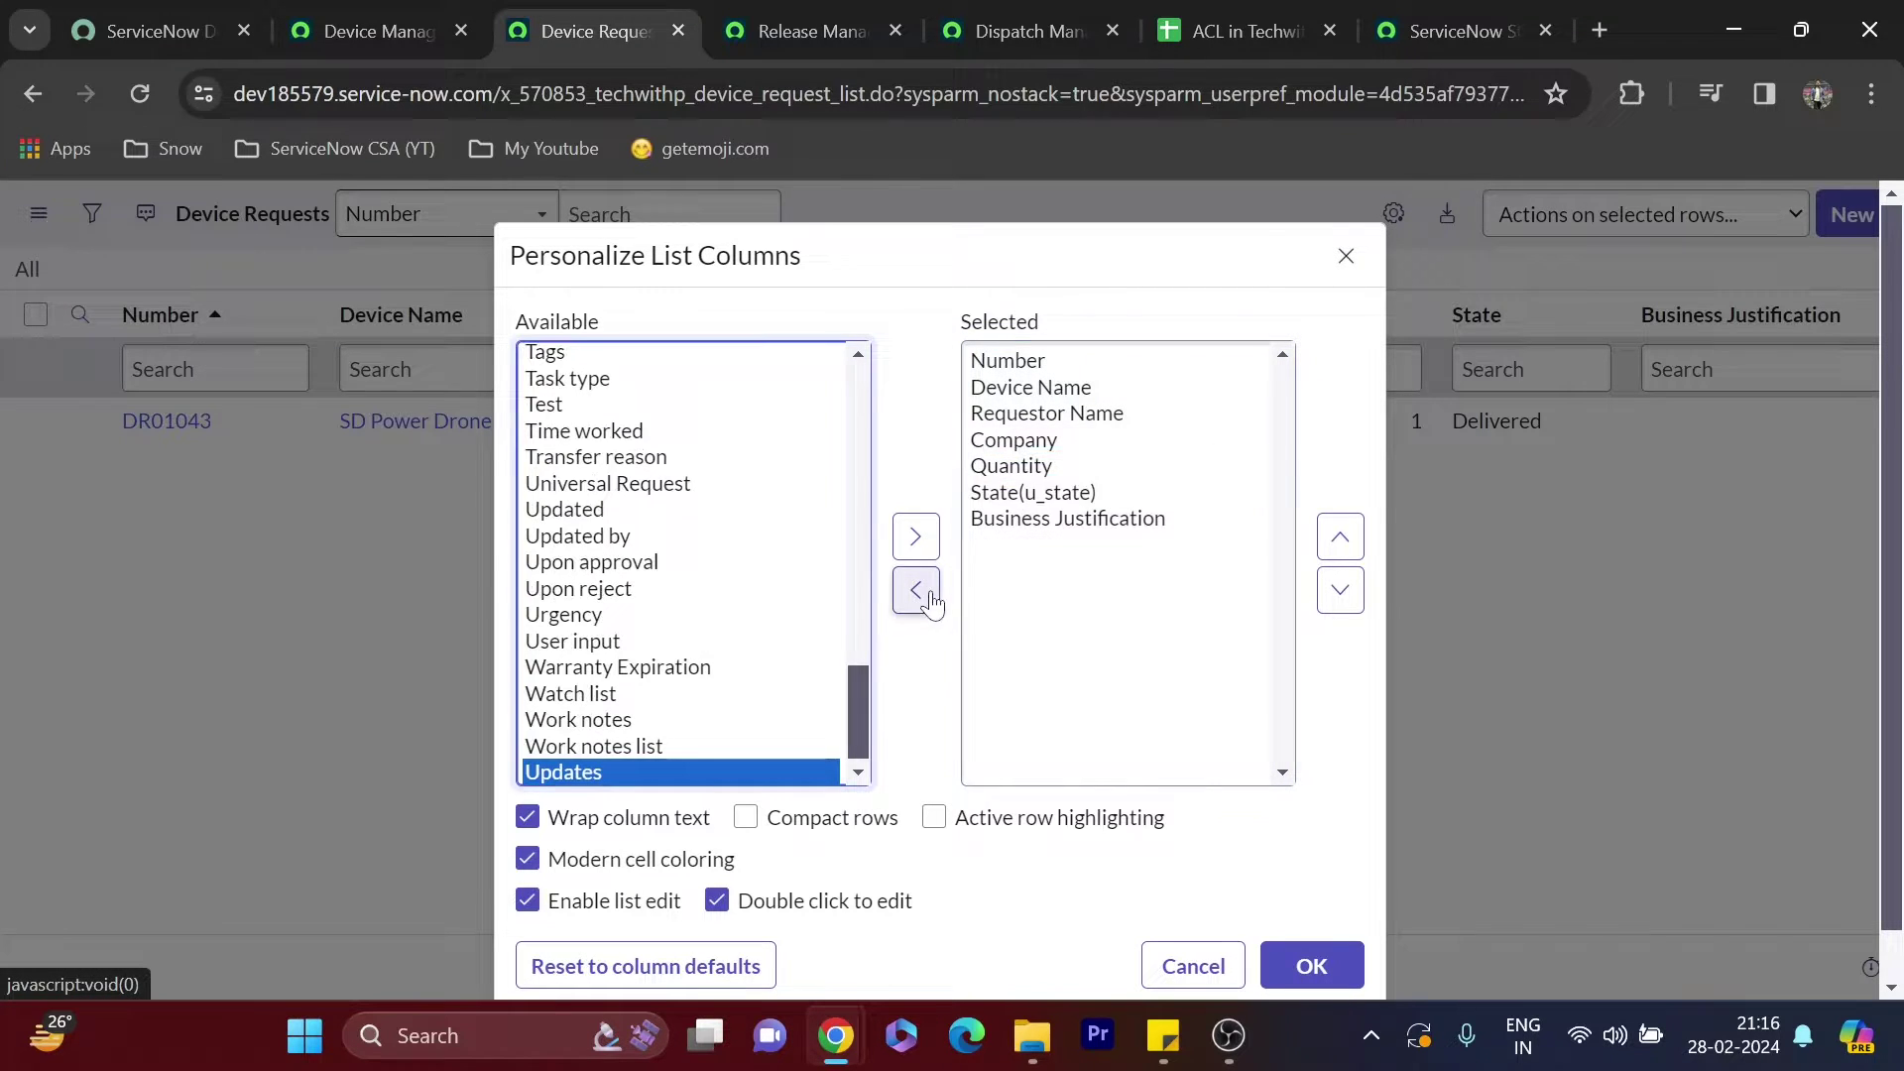
{"action": "left_click", "coordinate": [1289, 962]}
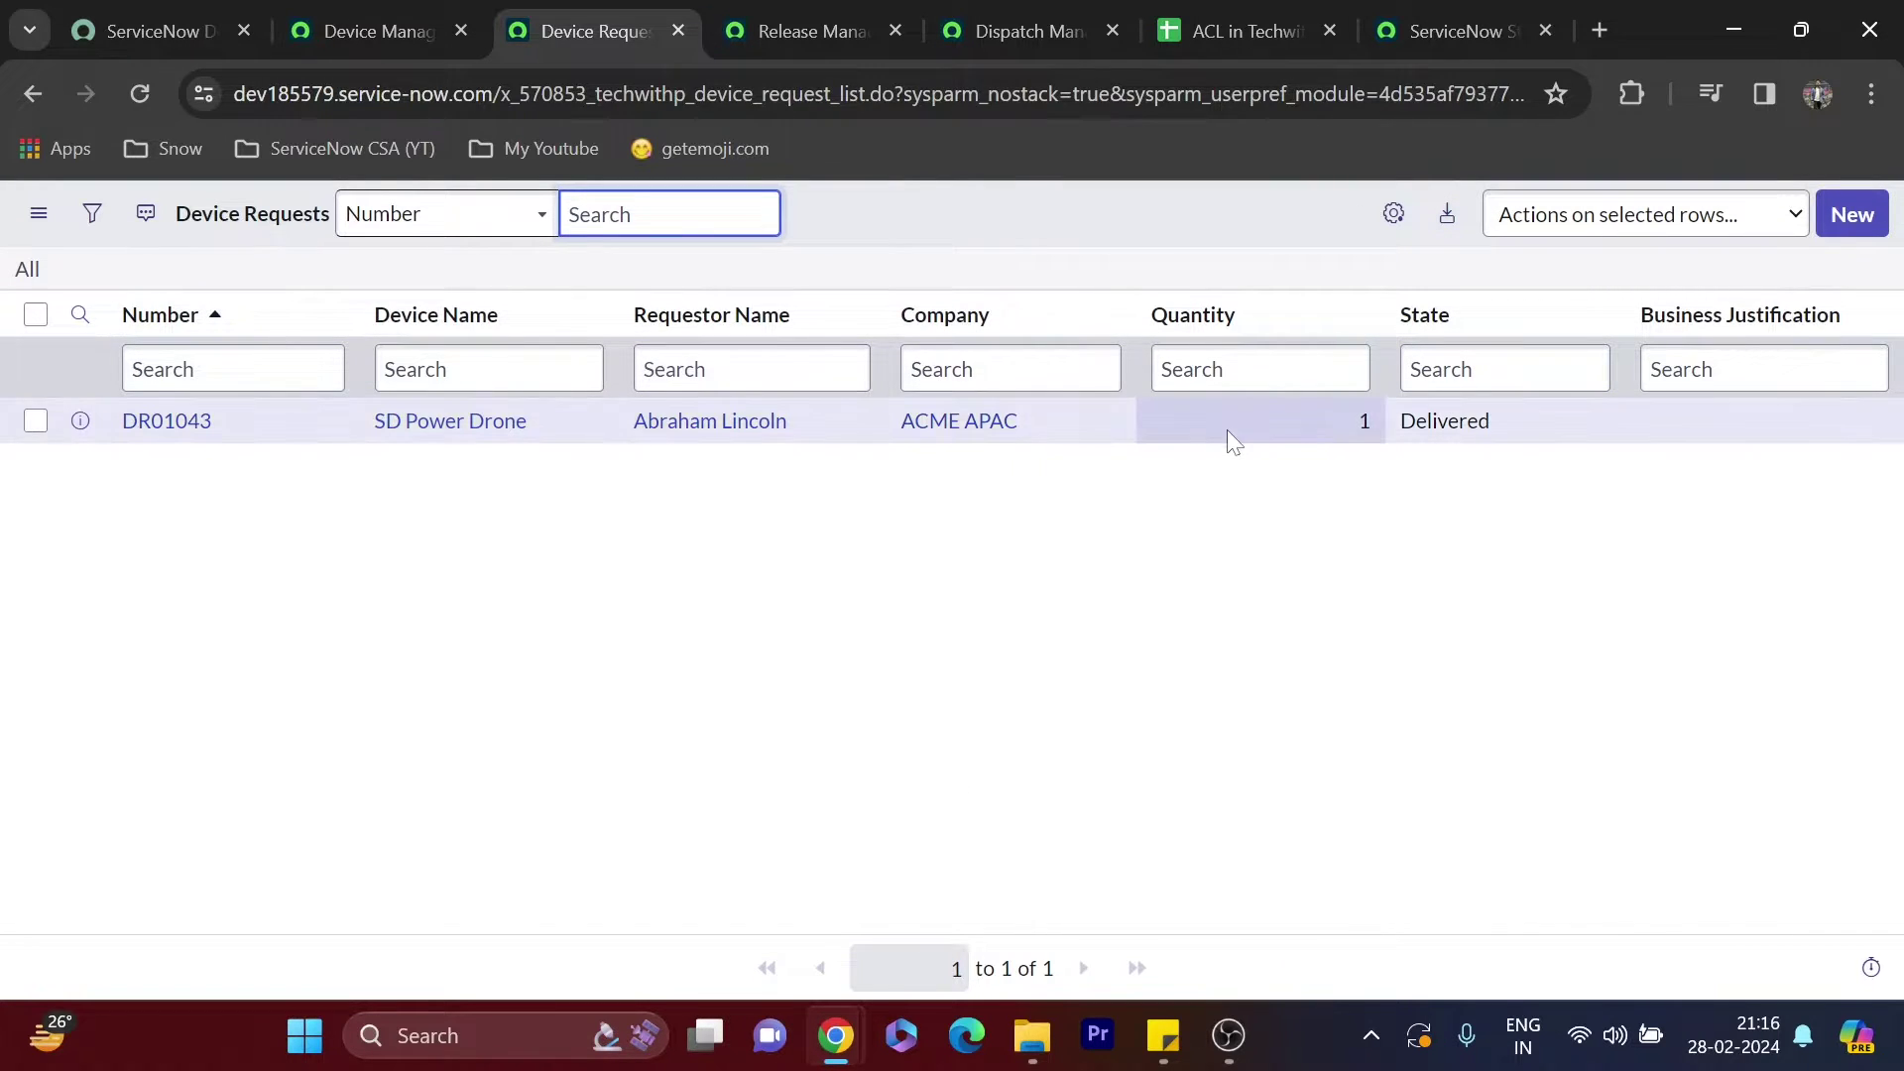
Open a blank Device Request form as administrator to review its fields, and leave it without submitting
{"action": "left_click", "coordinate": [1829, 223]}
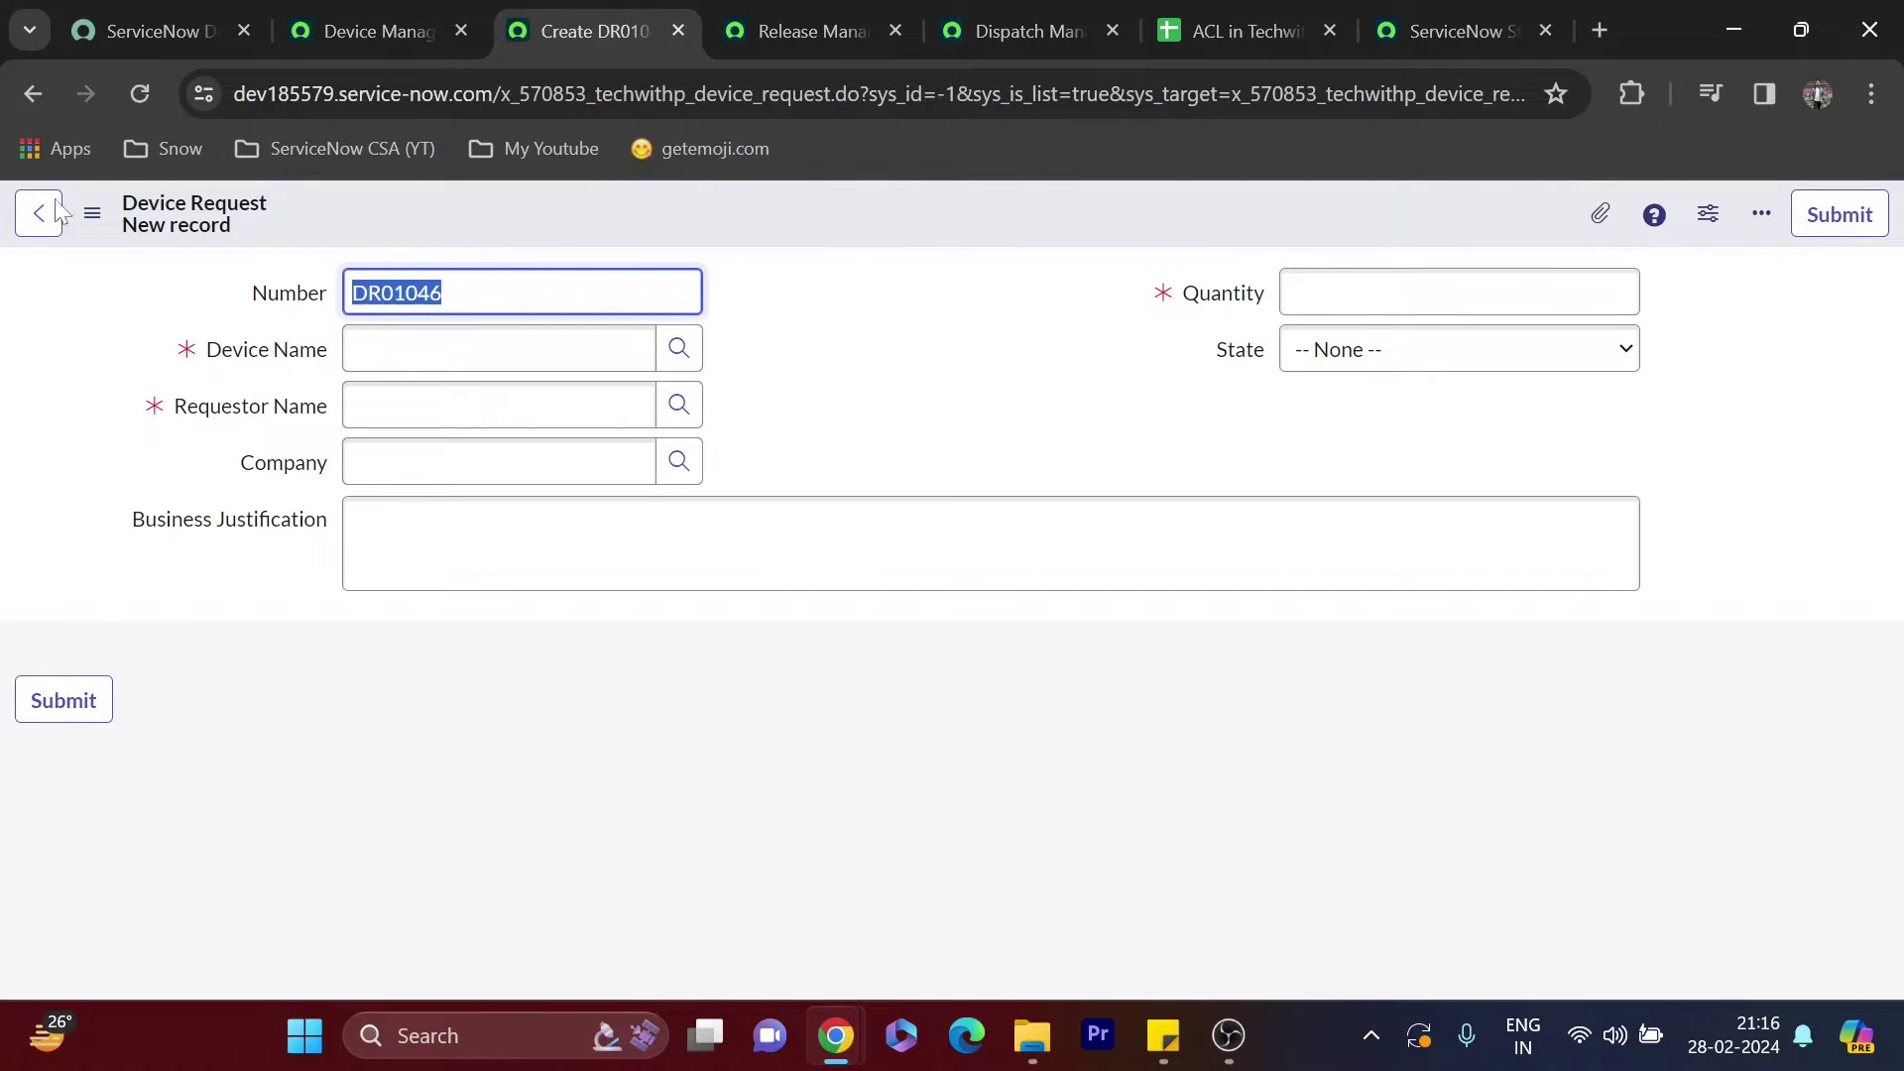
{"action": "left_click", "coordinate": [56, 213]}
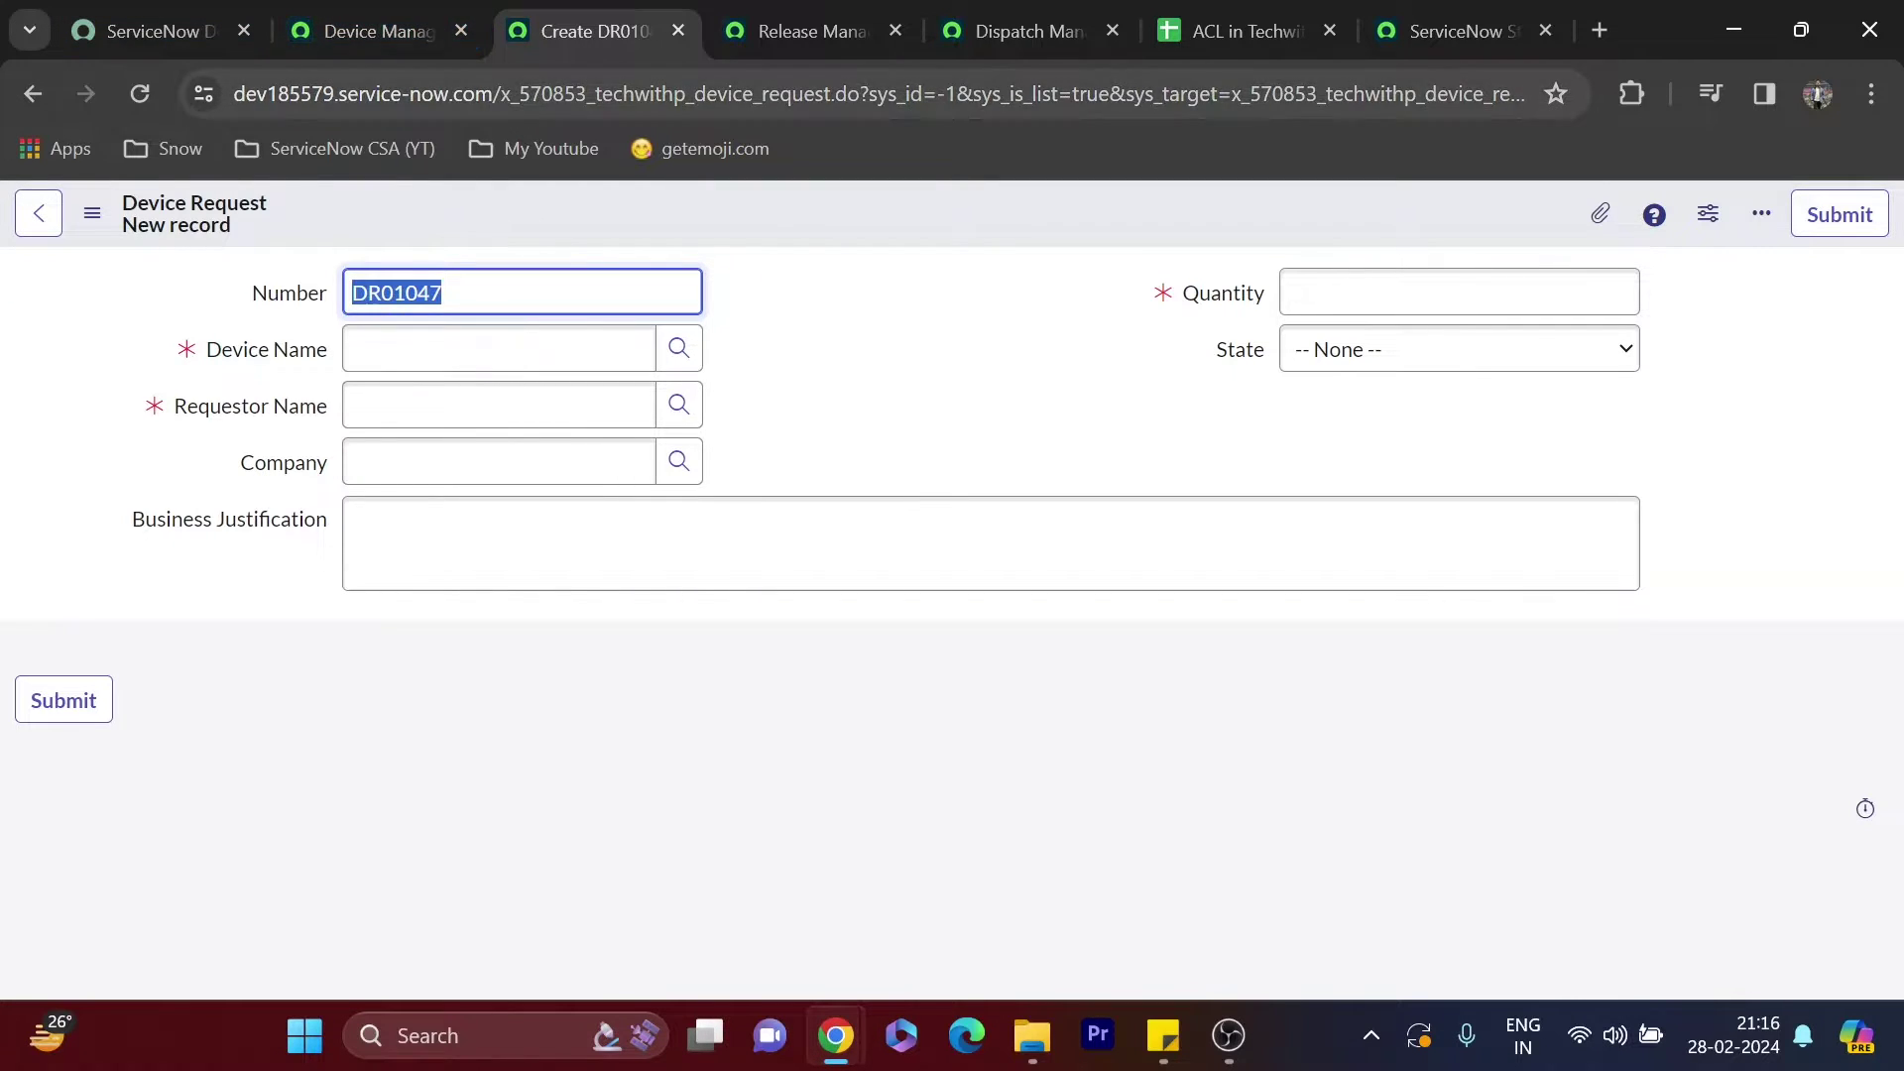
{"action": "left_click", "coordinate": [33, 93]}
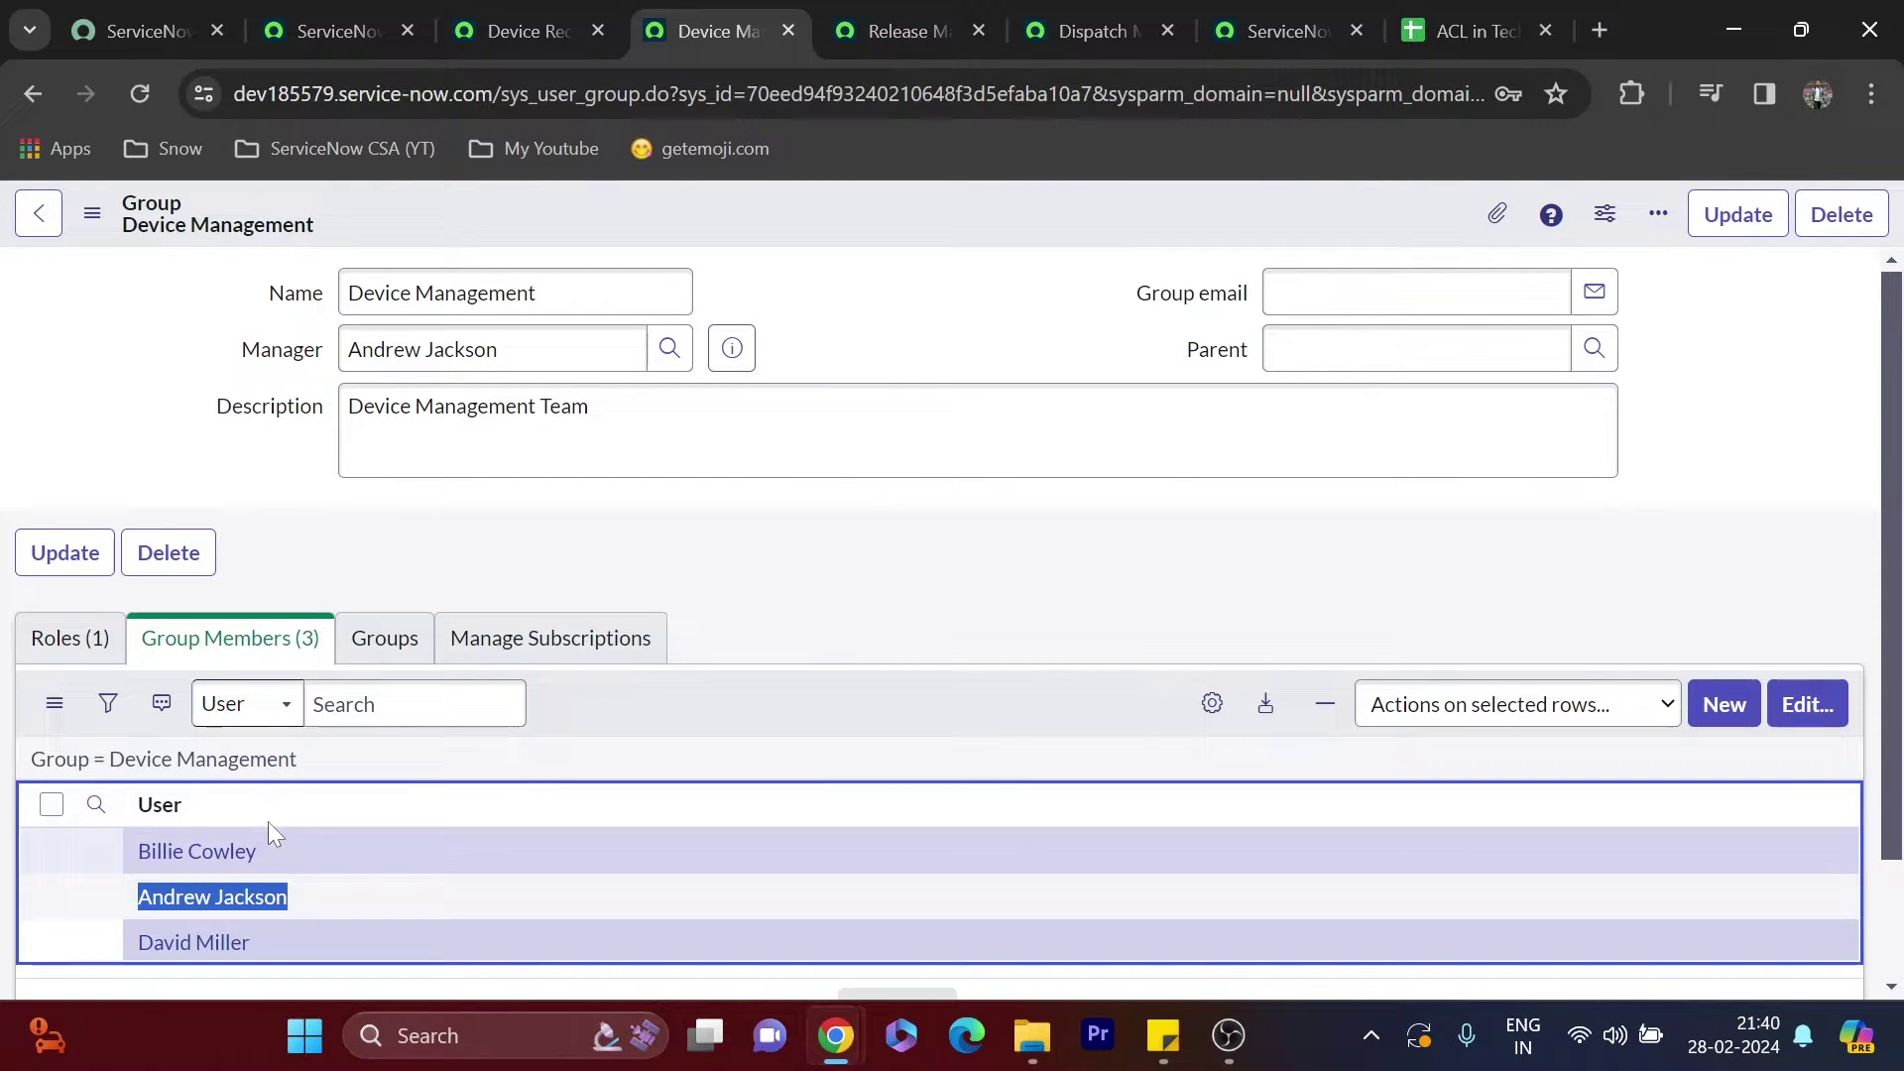
Impersonate the first member listed in the Device Management group
{"action": "left_click", "coordinate": [912, 522]}
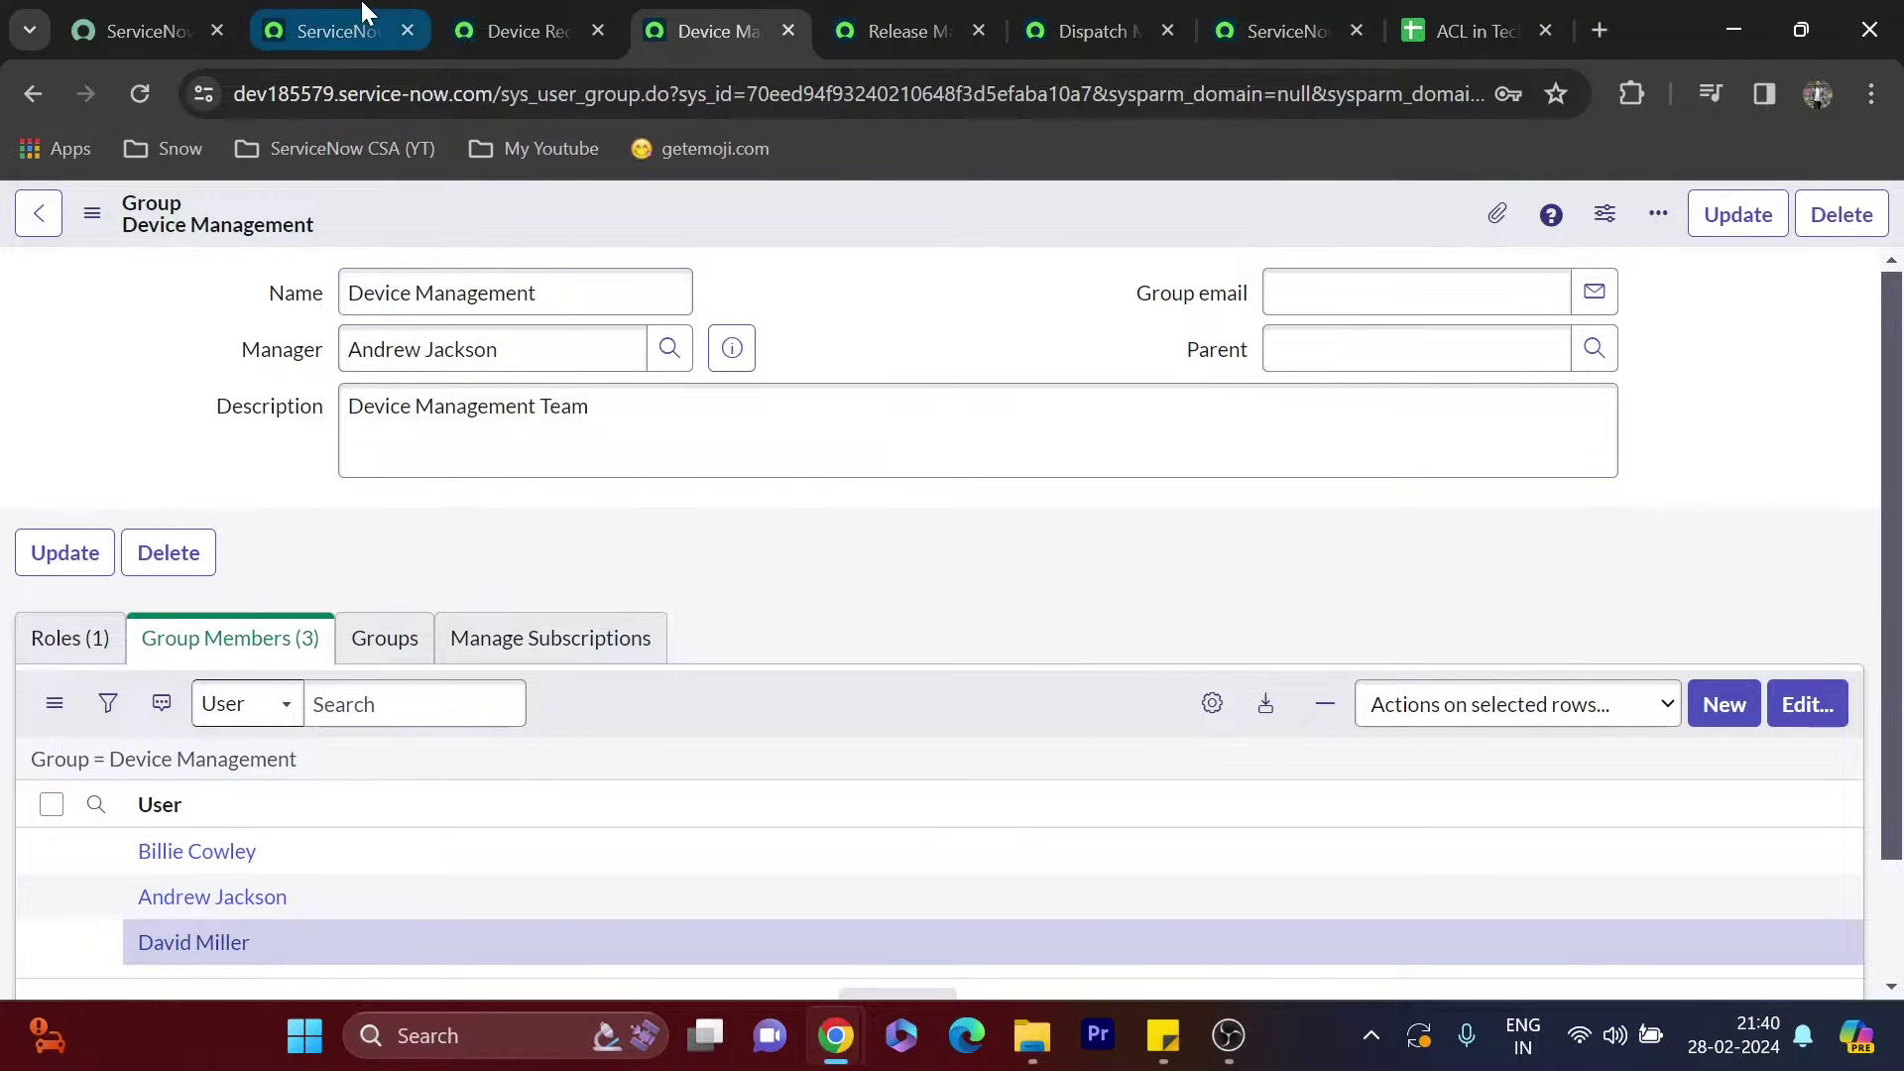
{"action": "left_click", "coordinate": [332, 31]}
{"action": "left_click", "coordinate": [1854, 218]}
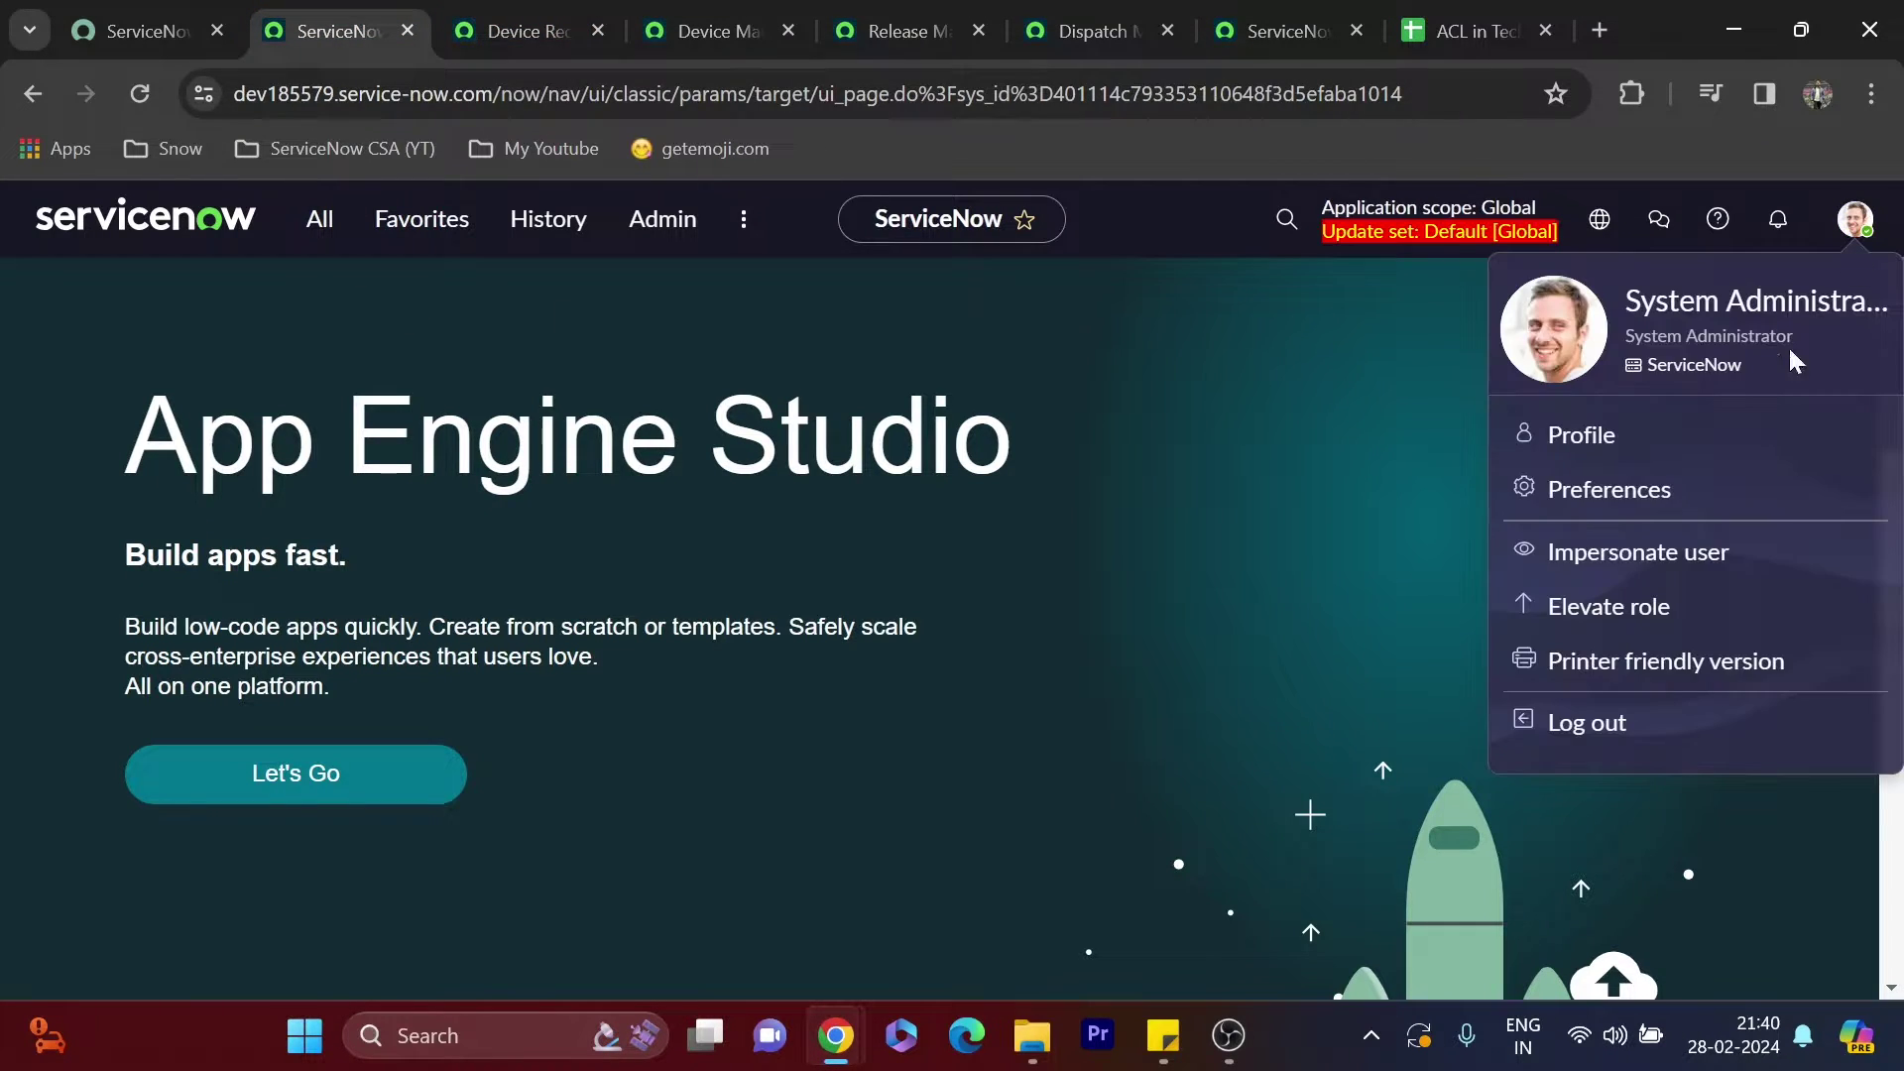
{"action": "left_click", "coordinate": [1616, 575]}
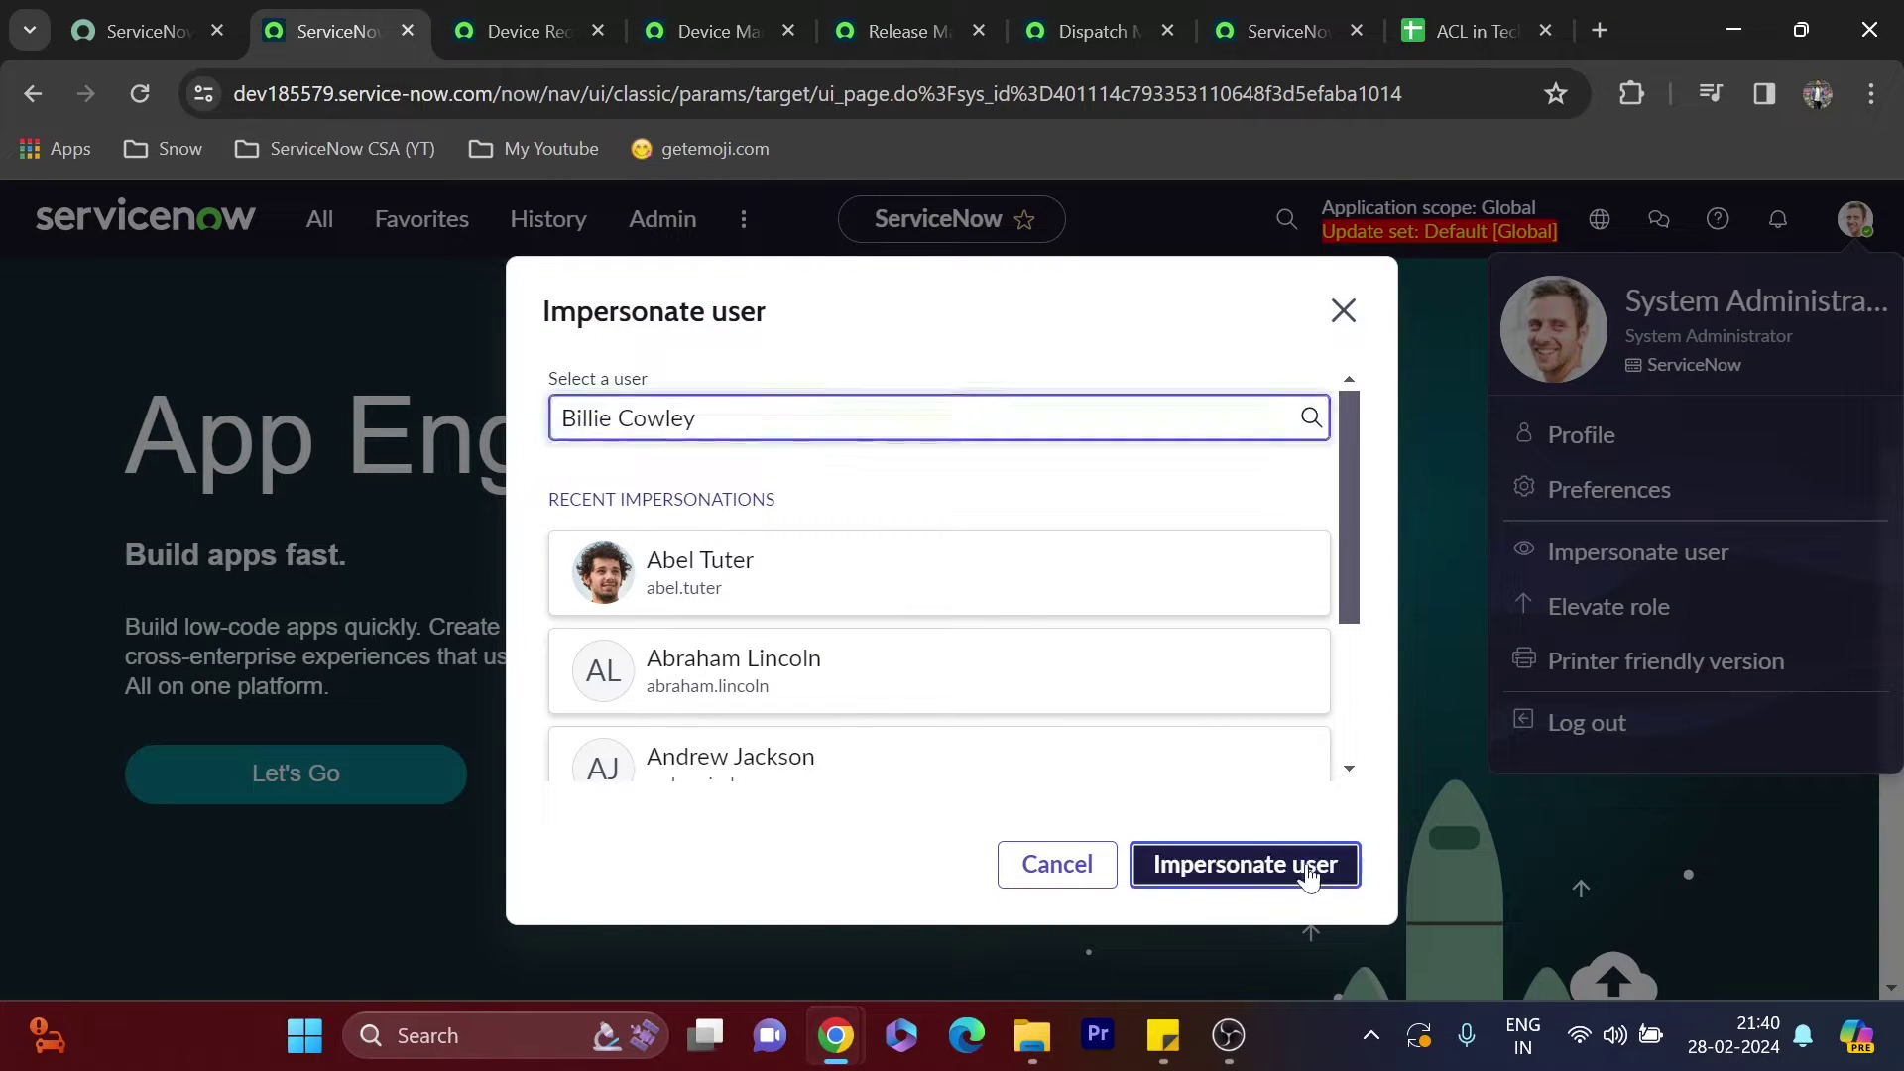
{"action": "left_click", "coordinate": [1312, 874]}
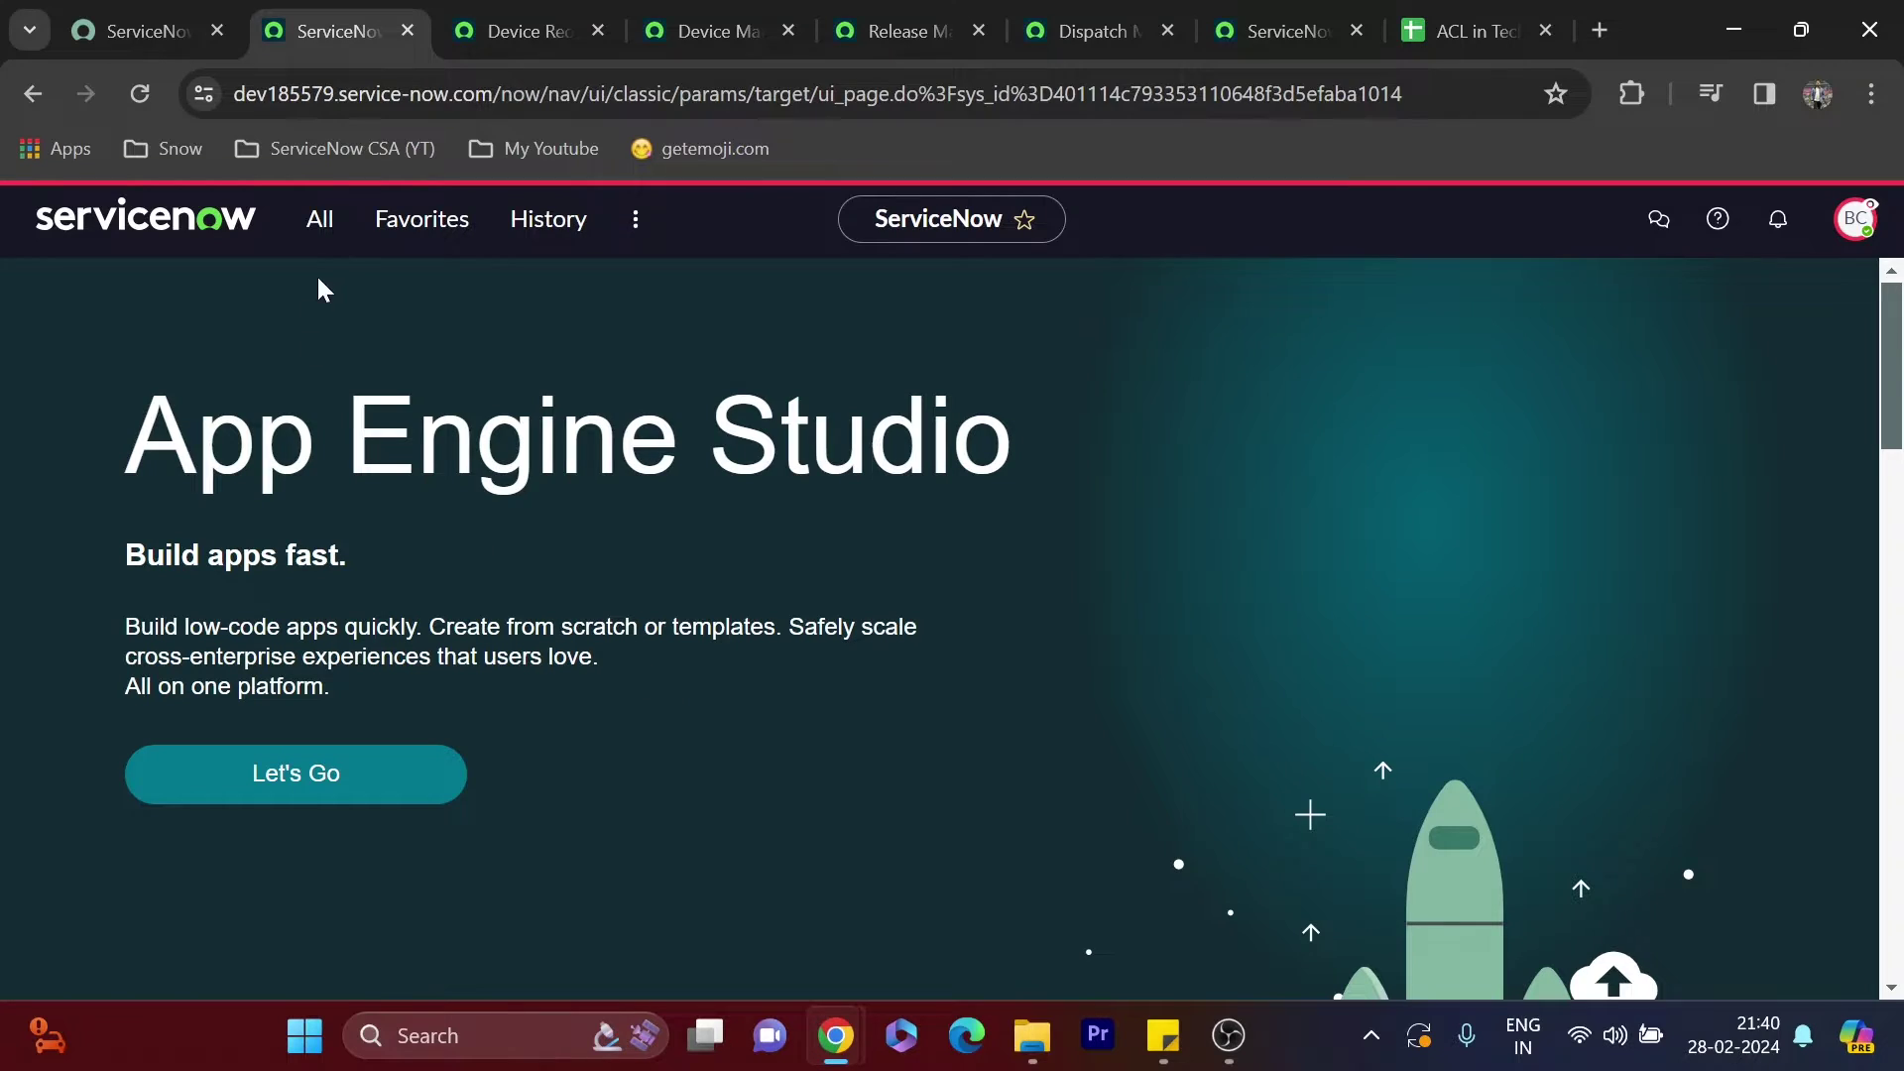
Filter the application navigator for "tech" and examine which Techwithpri modules the impersonated user can access
{"action": "left_click", "coordinate": [320, 220]}
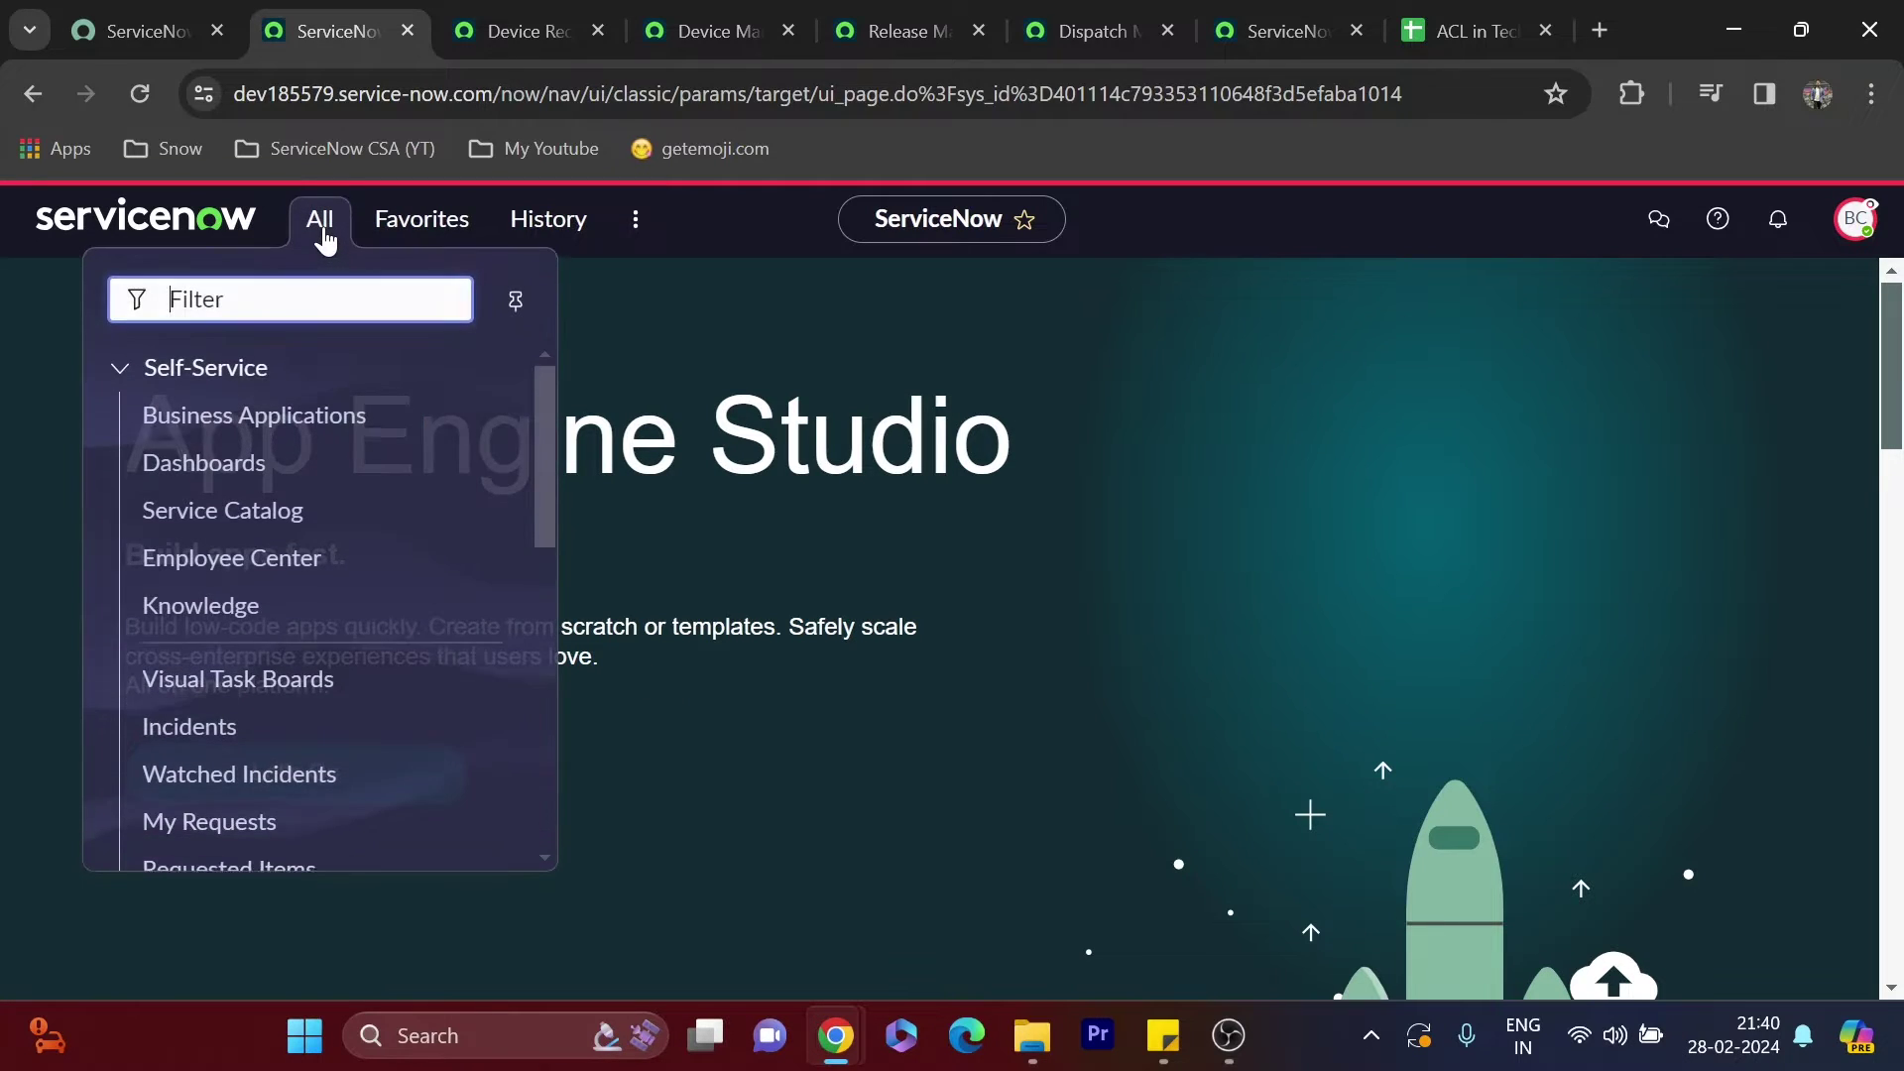
{"action": "type", "text": "tech"}
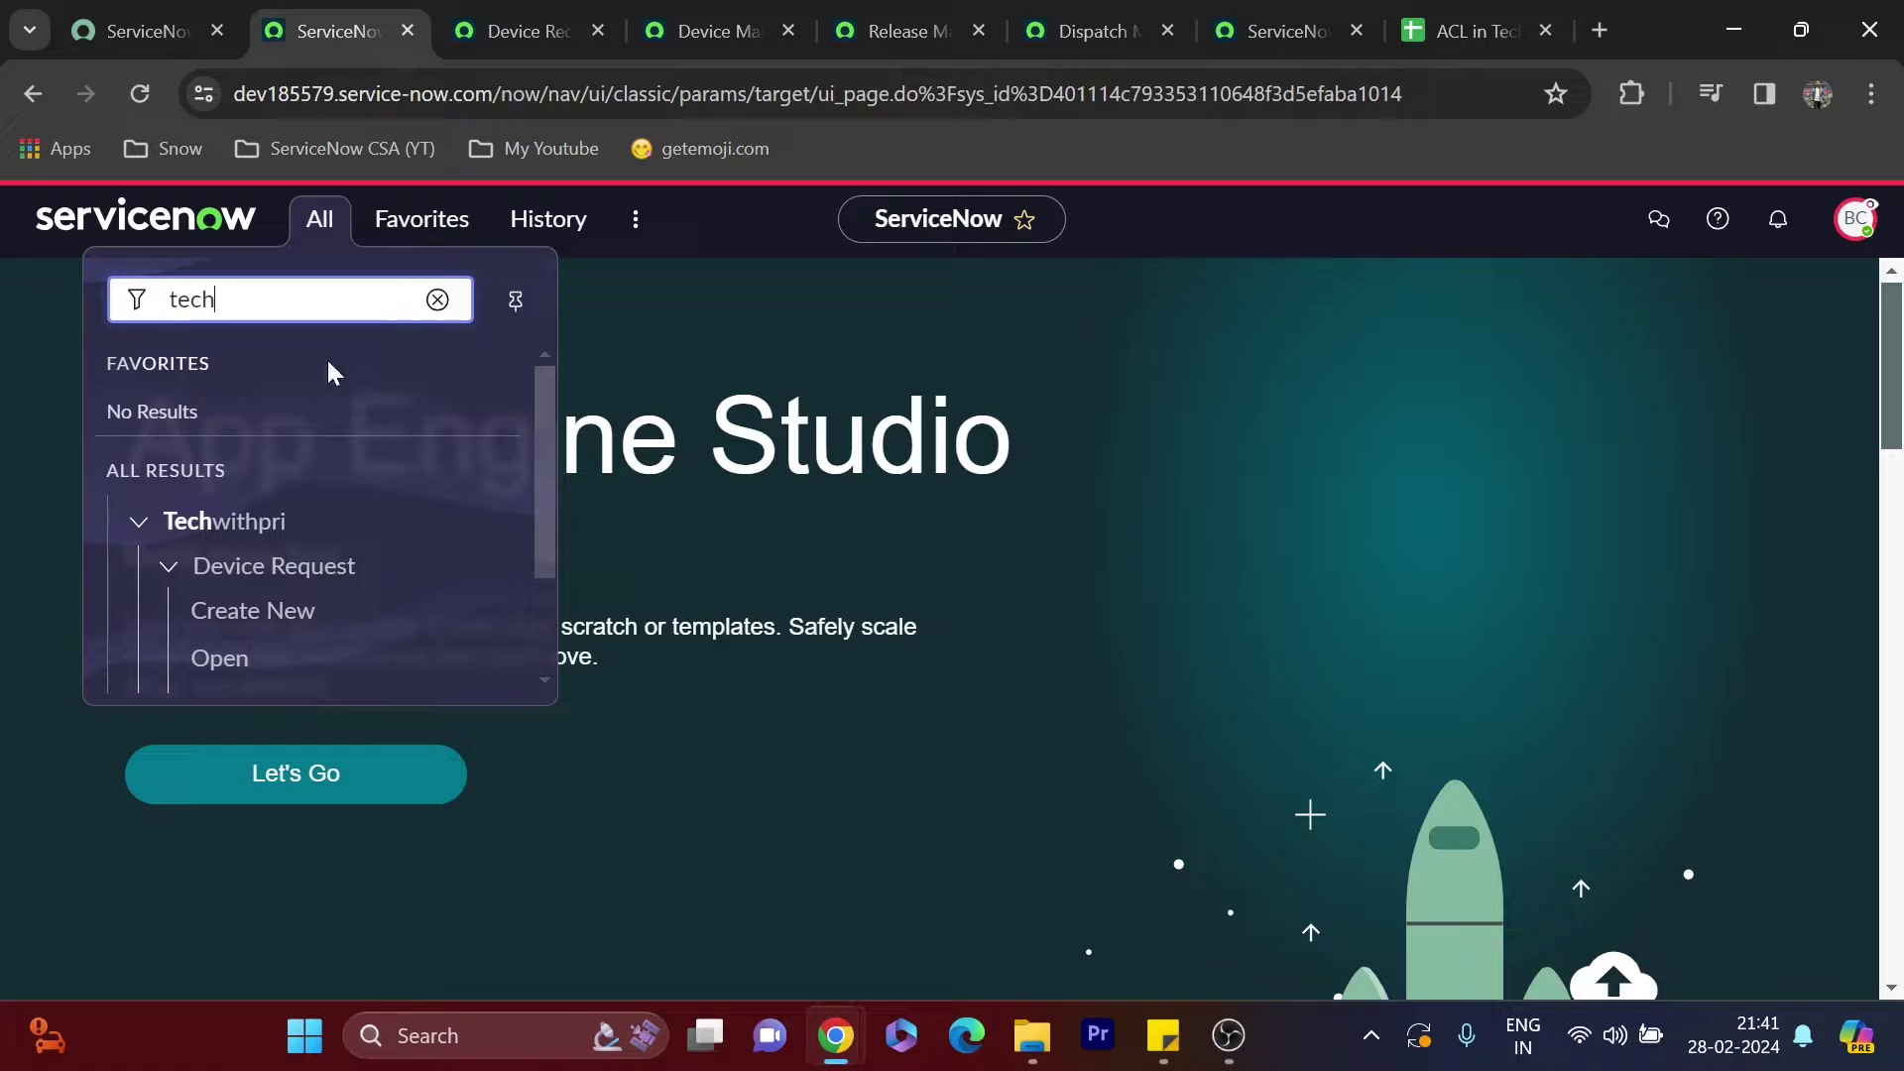
{"action": "scroll", "coordinate": [339, 436], "scroll_direction": "down", "scroll_amount": 2}
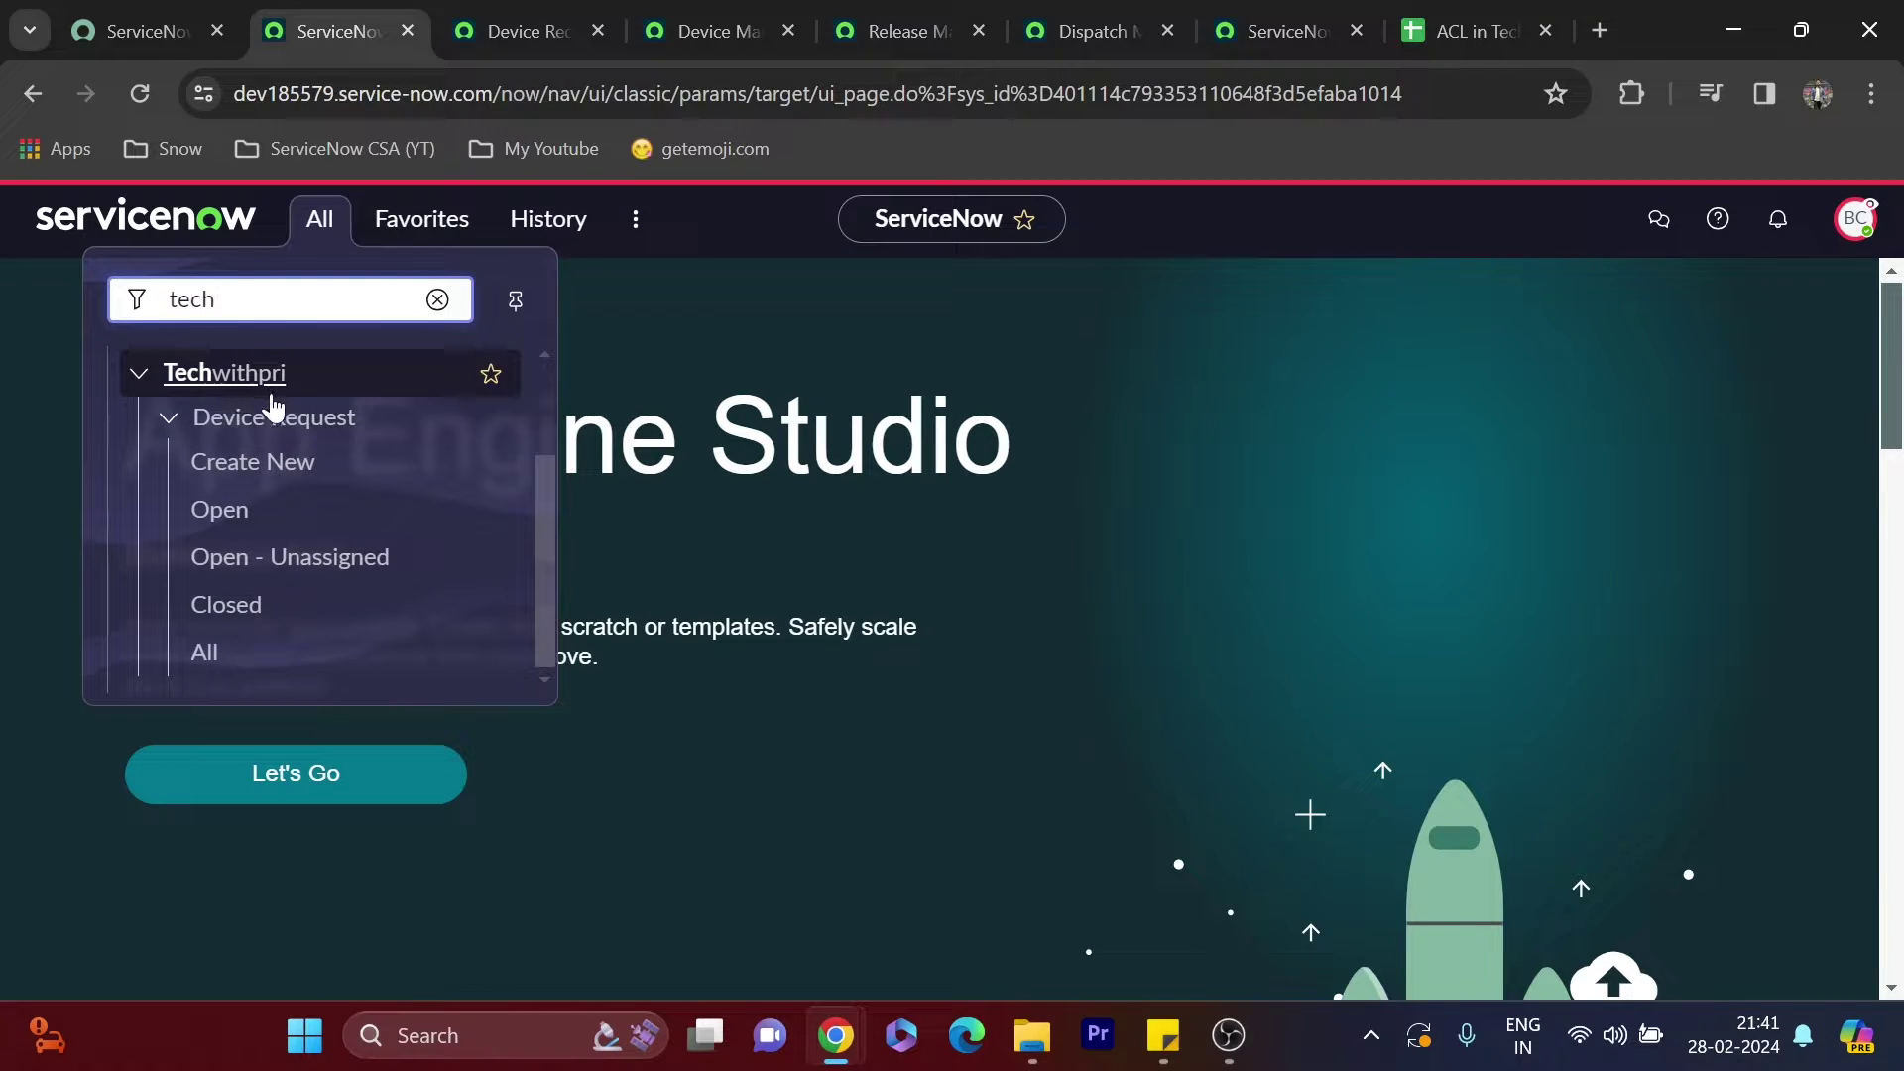
{"action": "scroll", "coordinate": [269, 491], "scroll_direction": "up", "scroll_amount": 2}
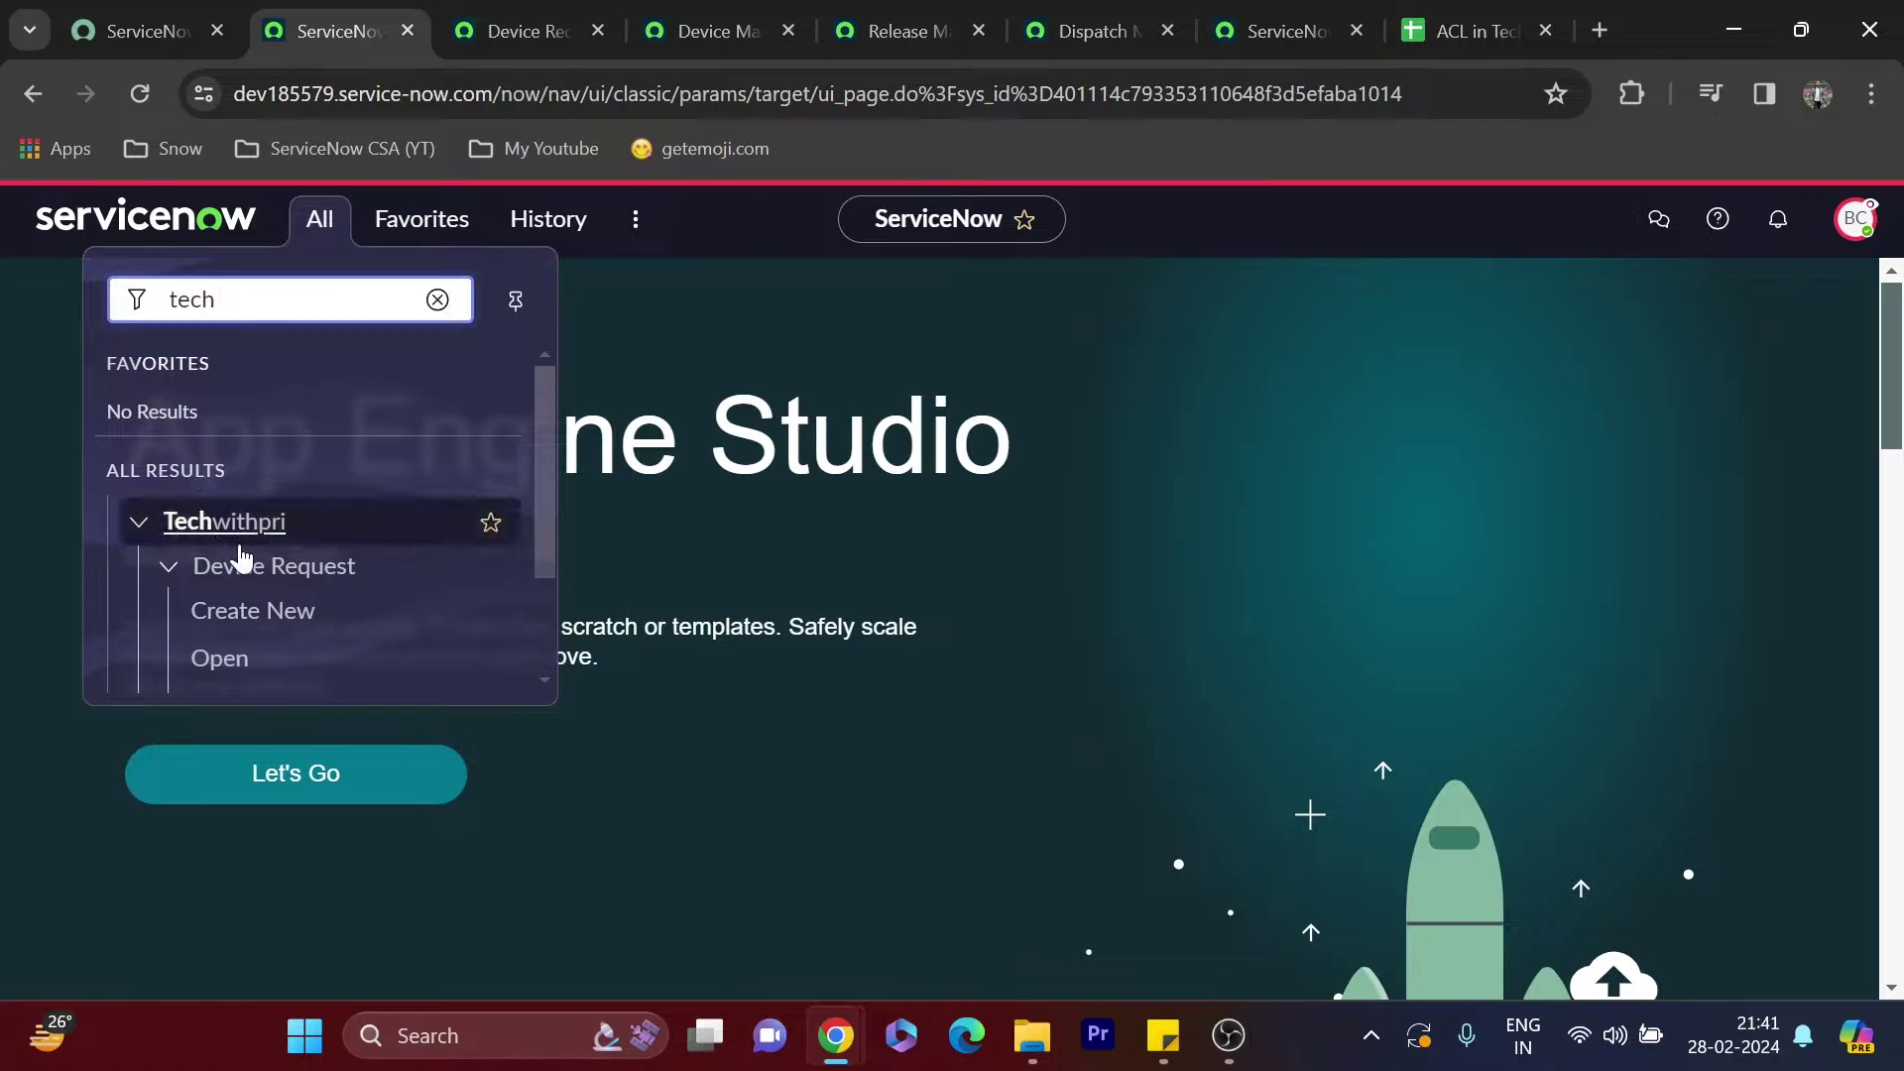
{"action": "scroll", "coordinate": [246, 556], "scroll_direction": "down", "scroll_amount": 2}
{"action": "scroll", "coordinate": [281, 515], "scroll_direction": "up", "scroll_amount": 2}
{"action": "scroll", "coordinate": [290, 536], "scroll_direction": "down", "scroll_amount": 2}
{"action": "scroll", "coordinate": [290, 536], "scroll_direction": "up", "scroll_amount": 2}
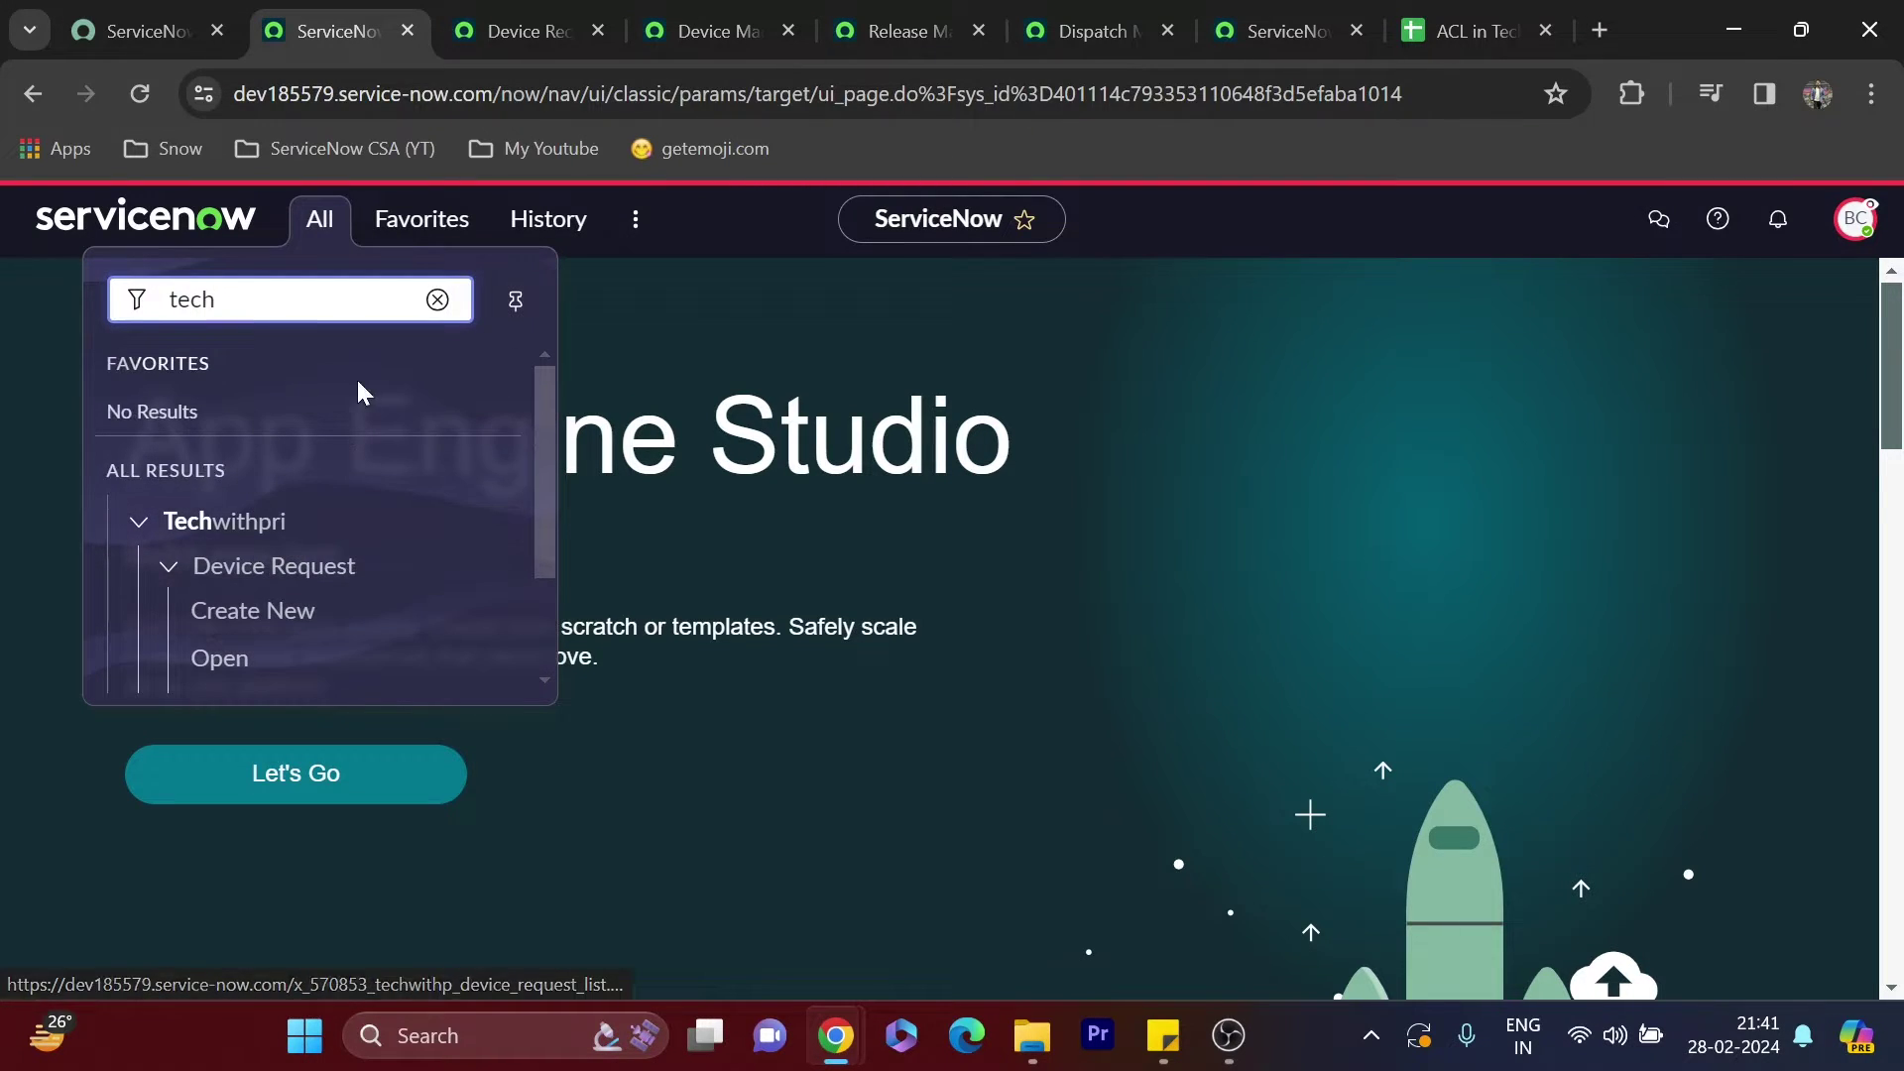
Reload the Device Requests list as the impersonated user and check its columns in the list personalization
{"action": "left_click", "coordinate": [535, 28]}
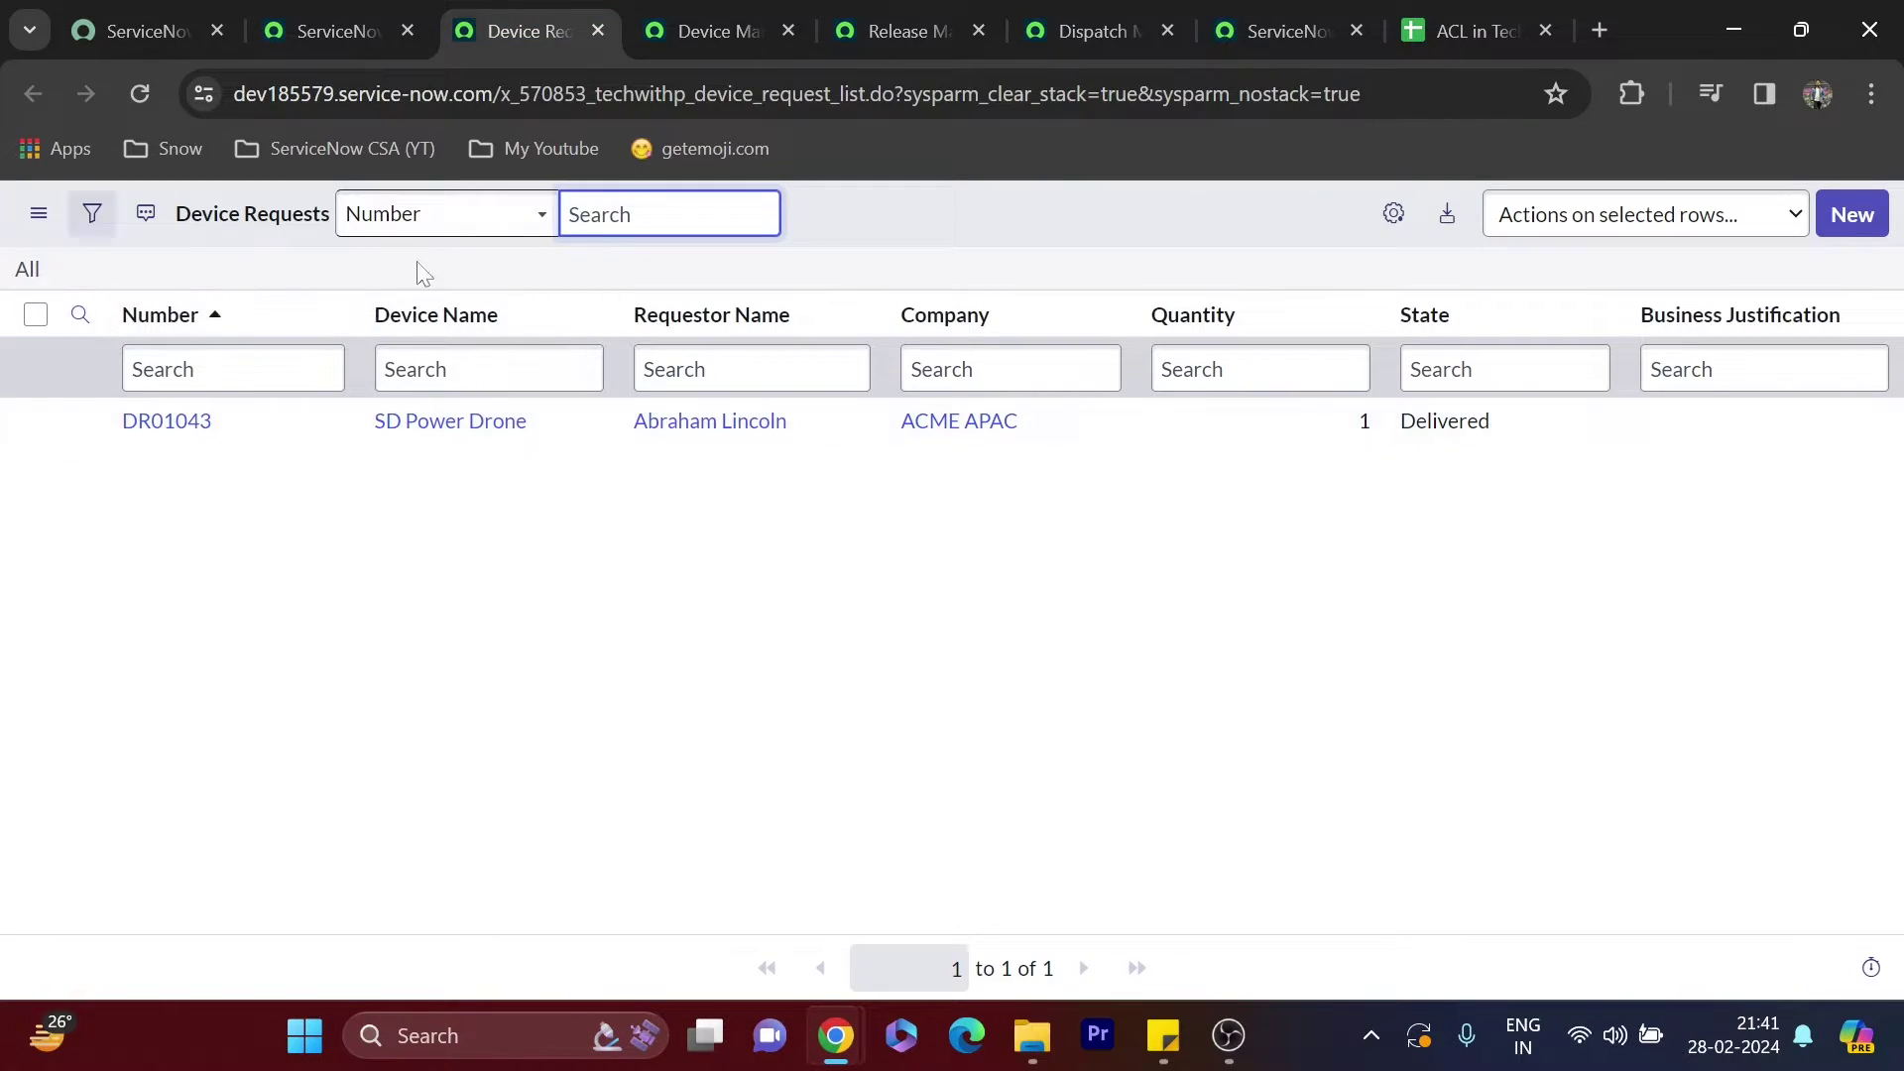
{"action": "left_click", "coordinate": [148, 92]}
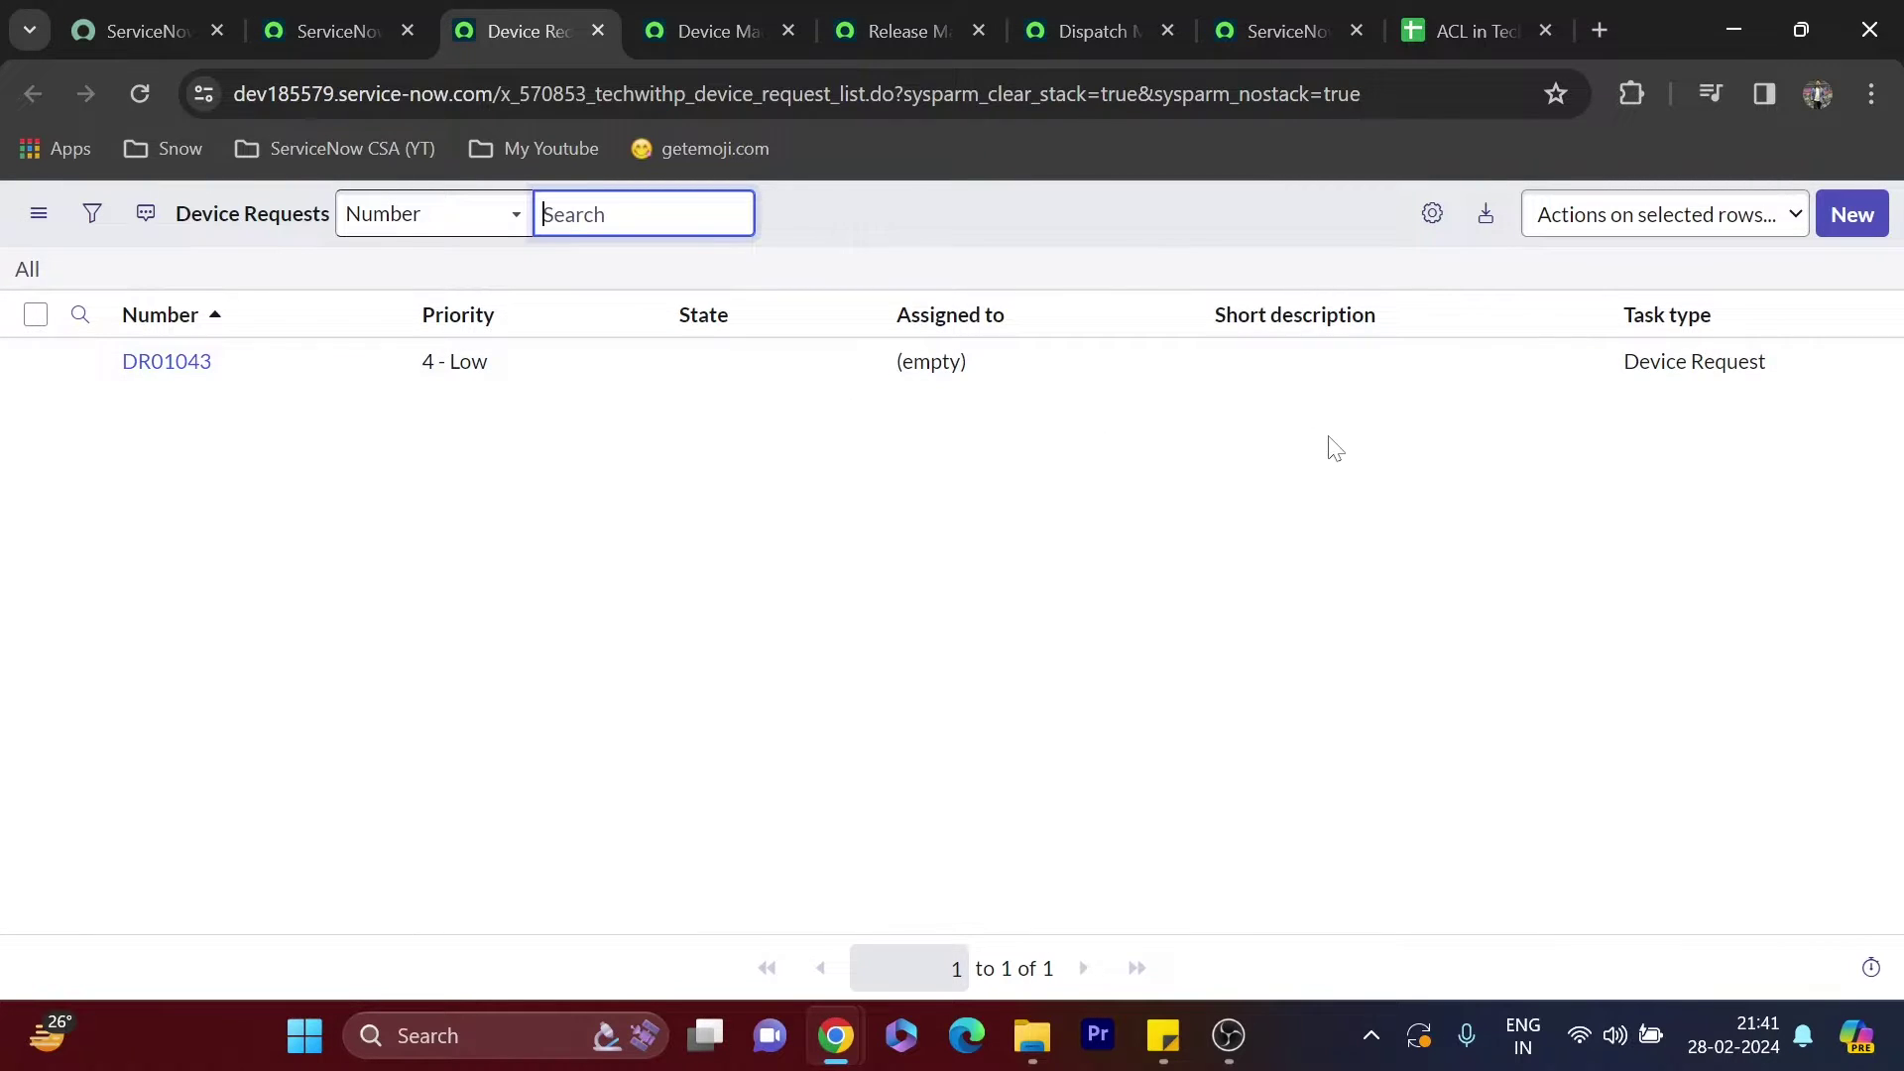
{"action": "left_click", "coordinate": [1432, 214]}
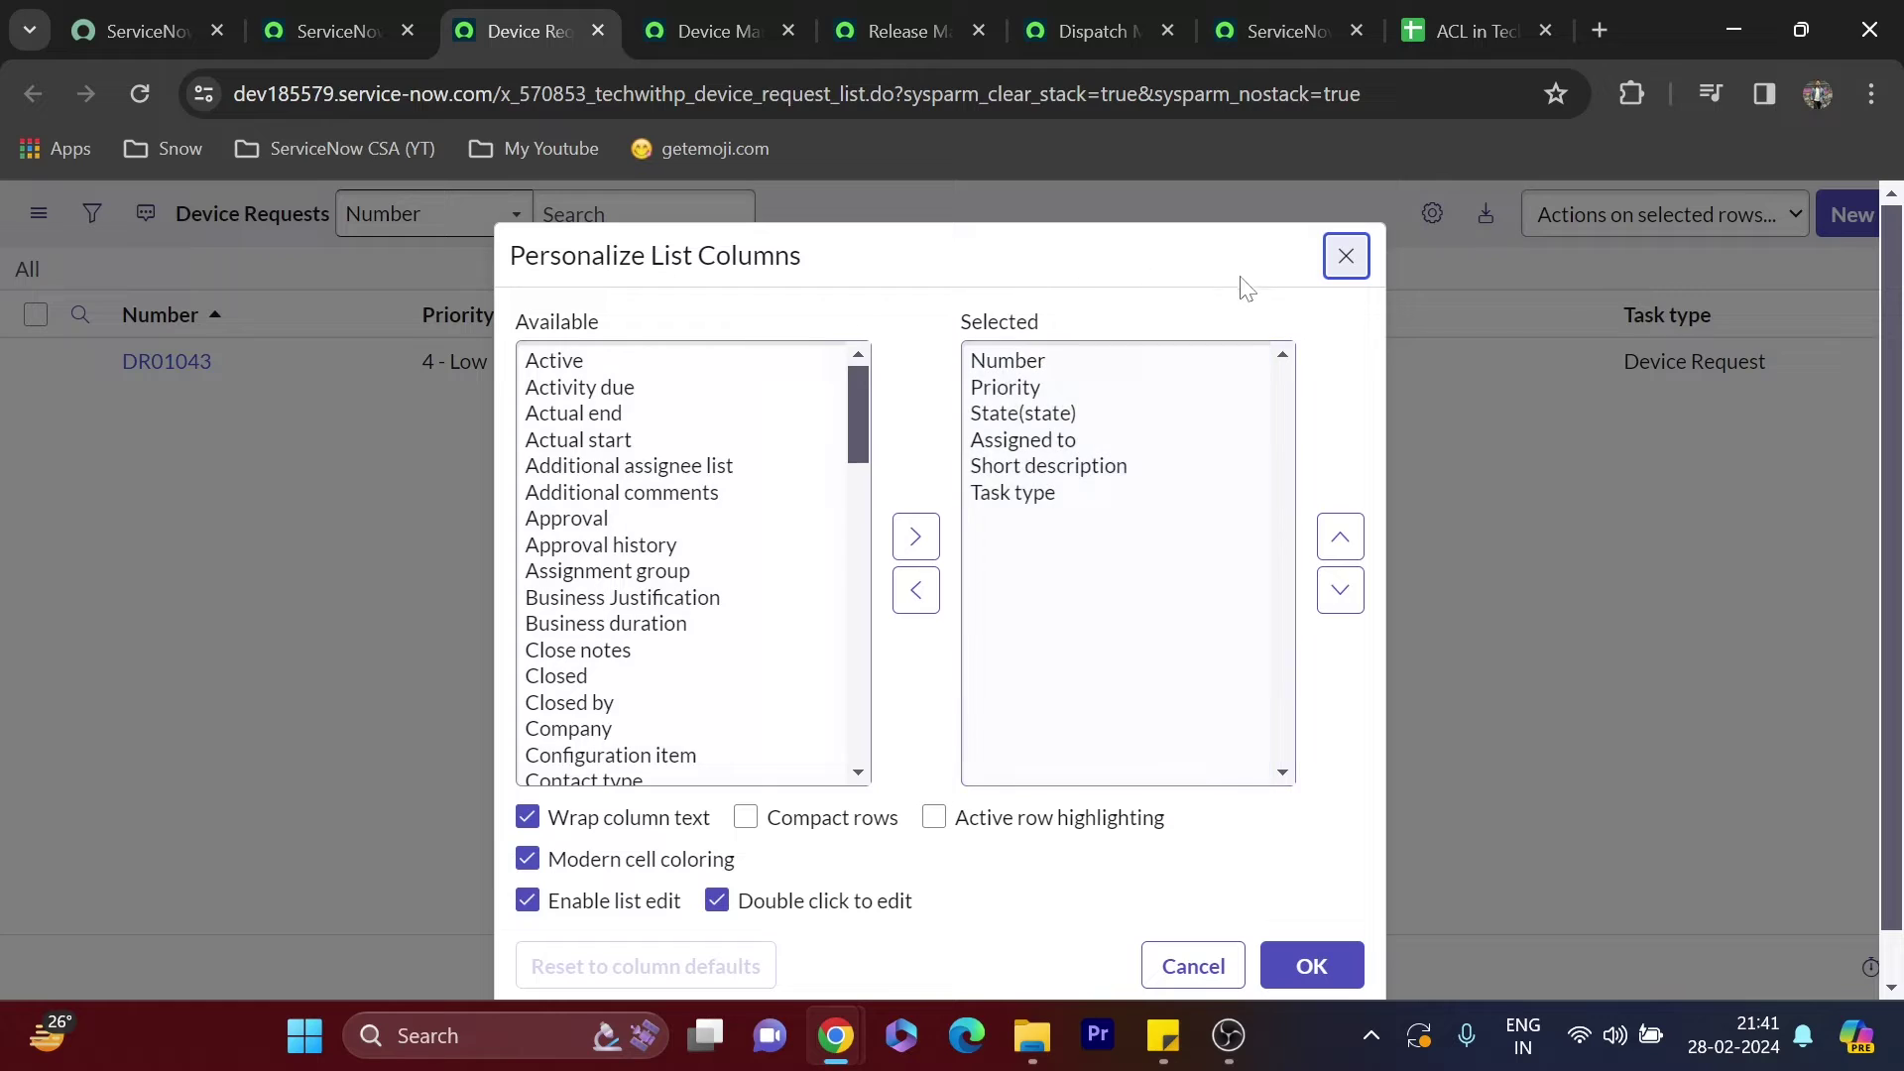
{"action": "left_click", "coordinate": [1346, 256]}
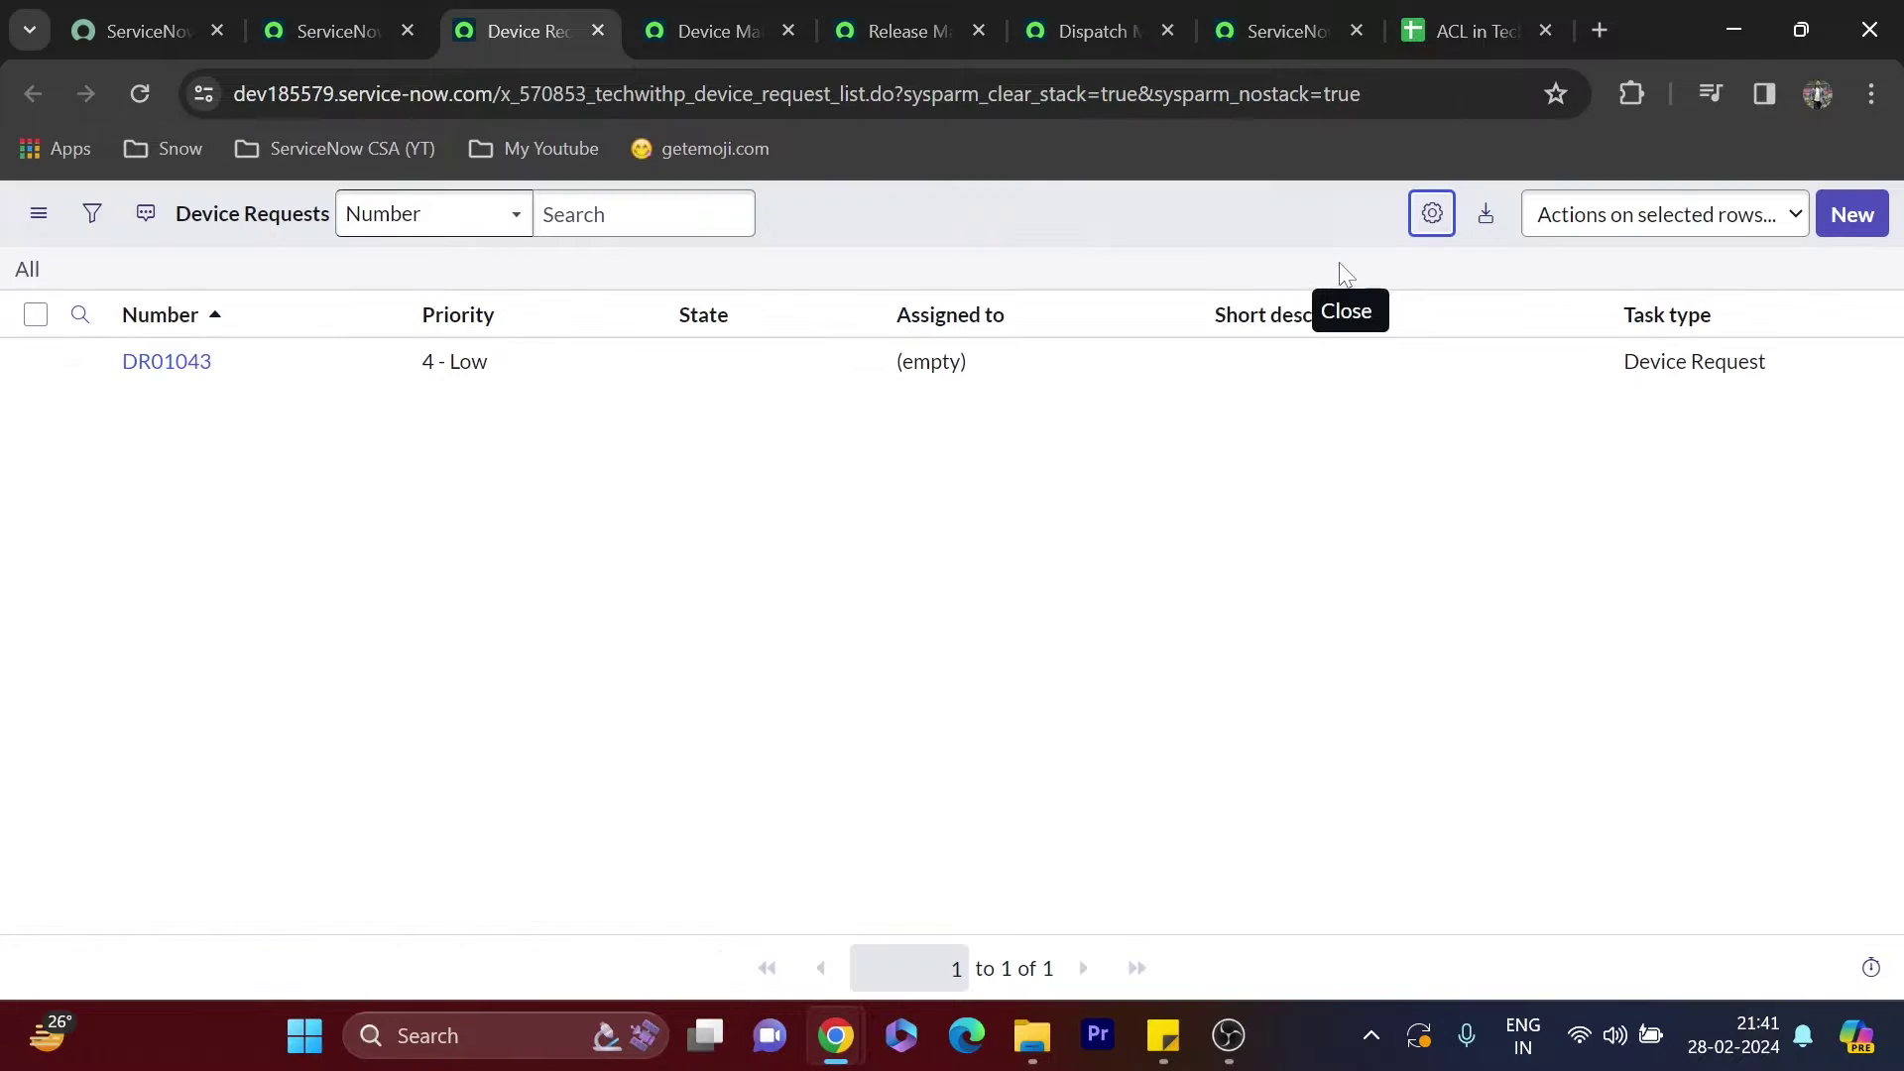
Open a new Device Request form as the impersonated user and check whether Number and Business Justification can be edited
{"action": "left_click", "coordinate": [1853, 216]}
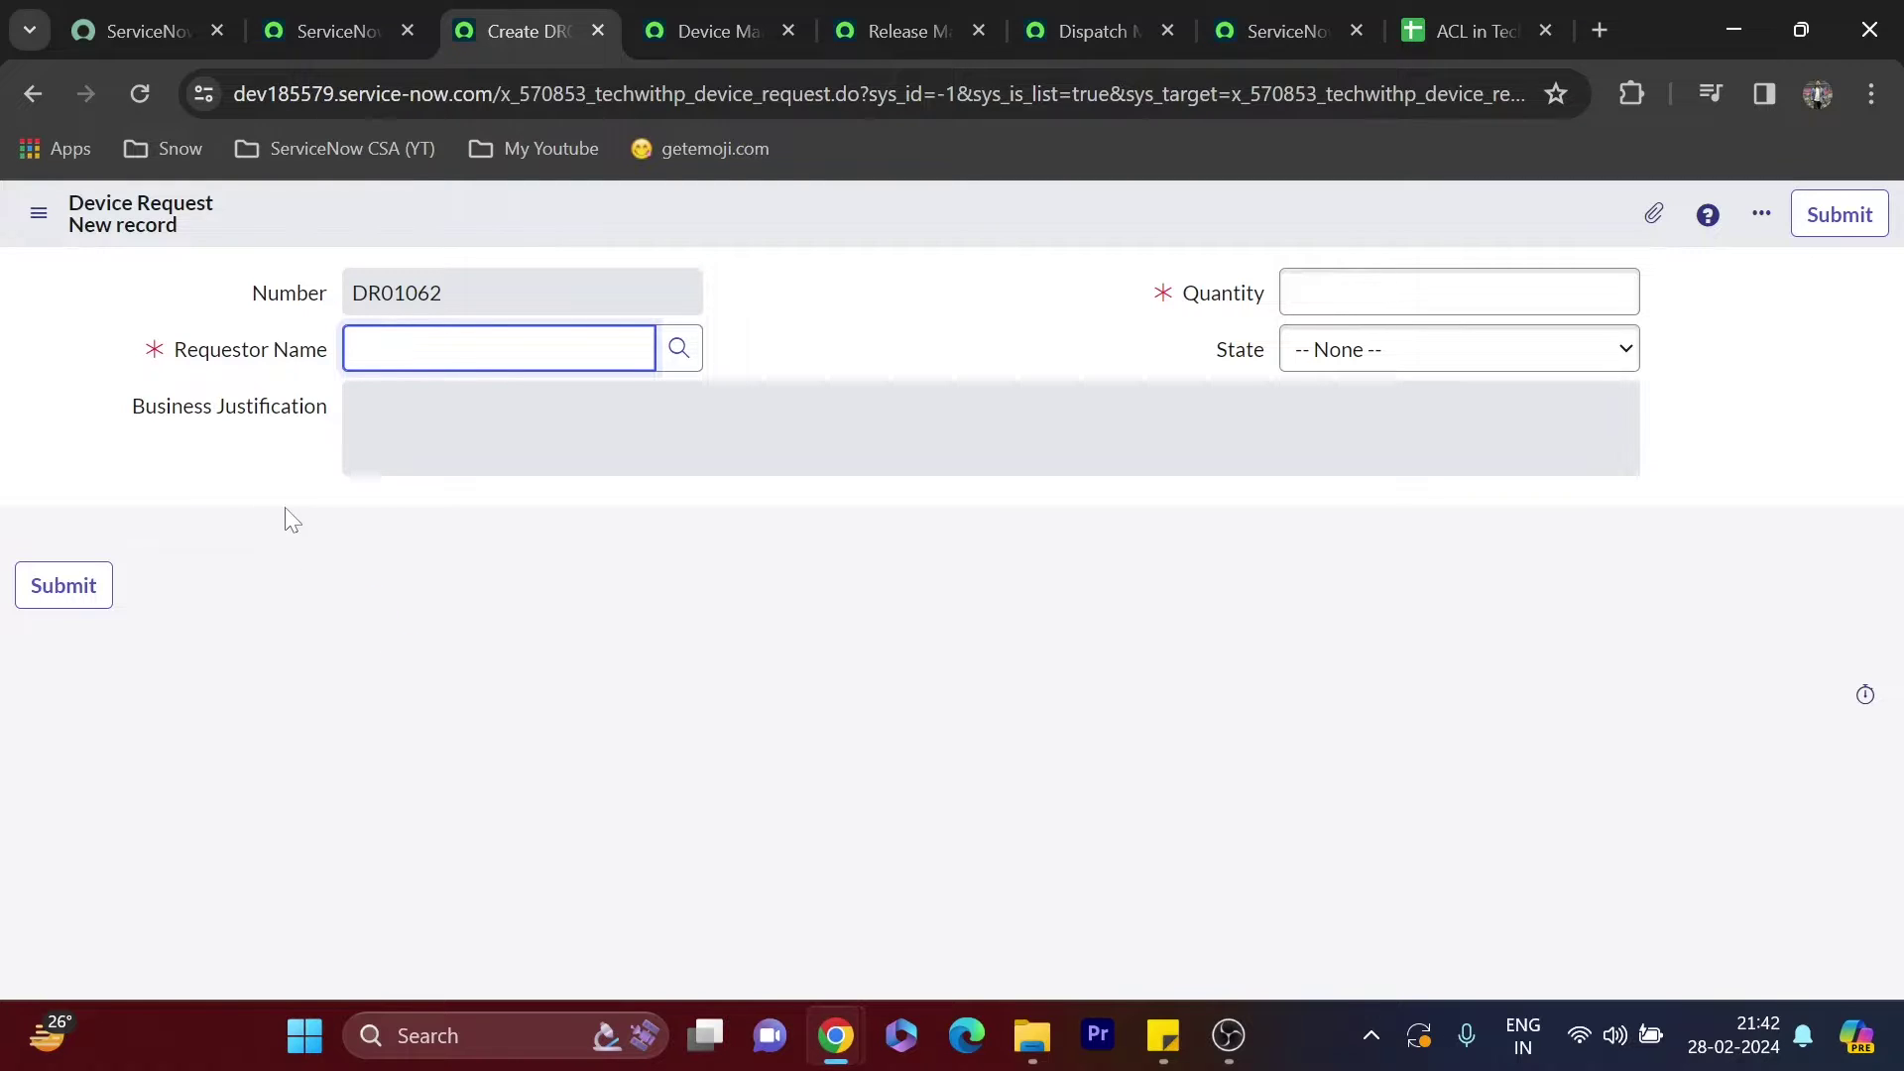
{"action": "left_click", "coordinate": [397, 432]}
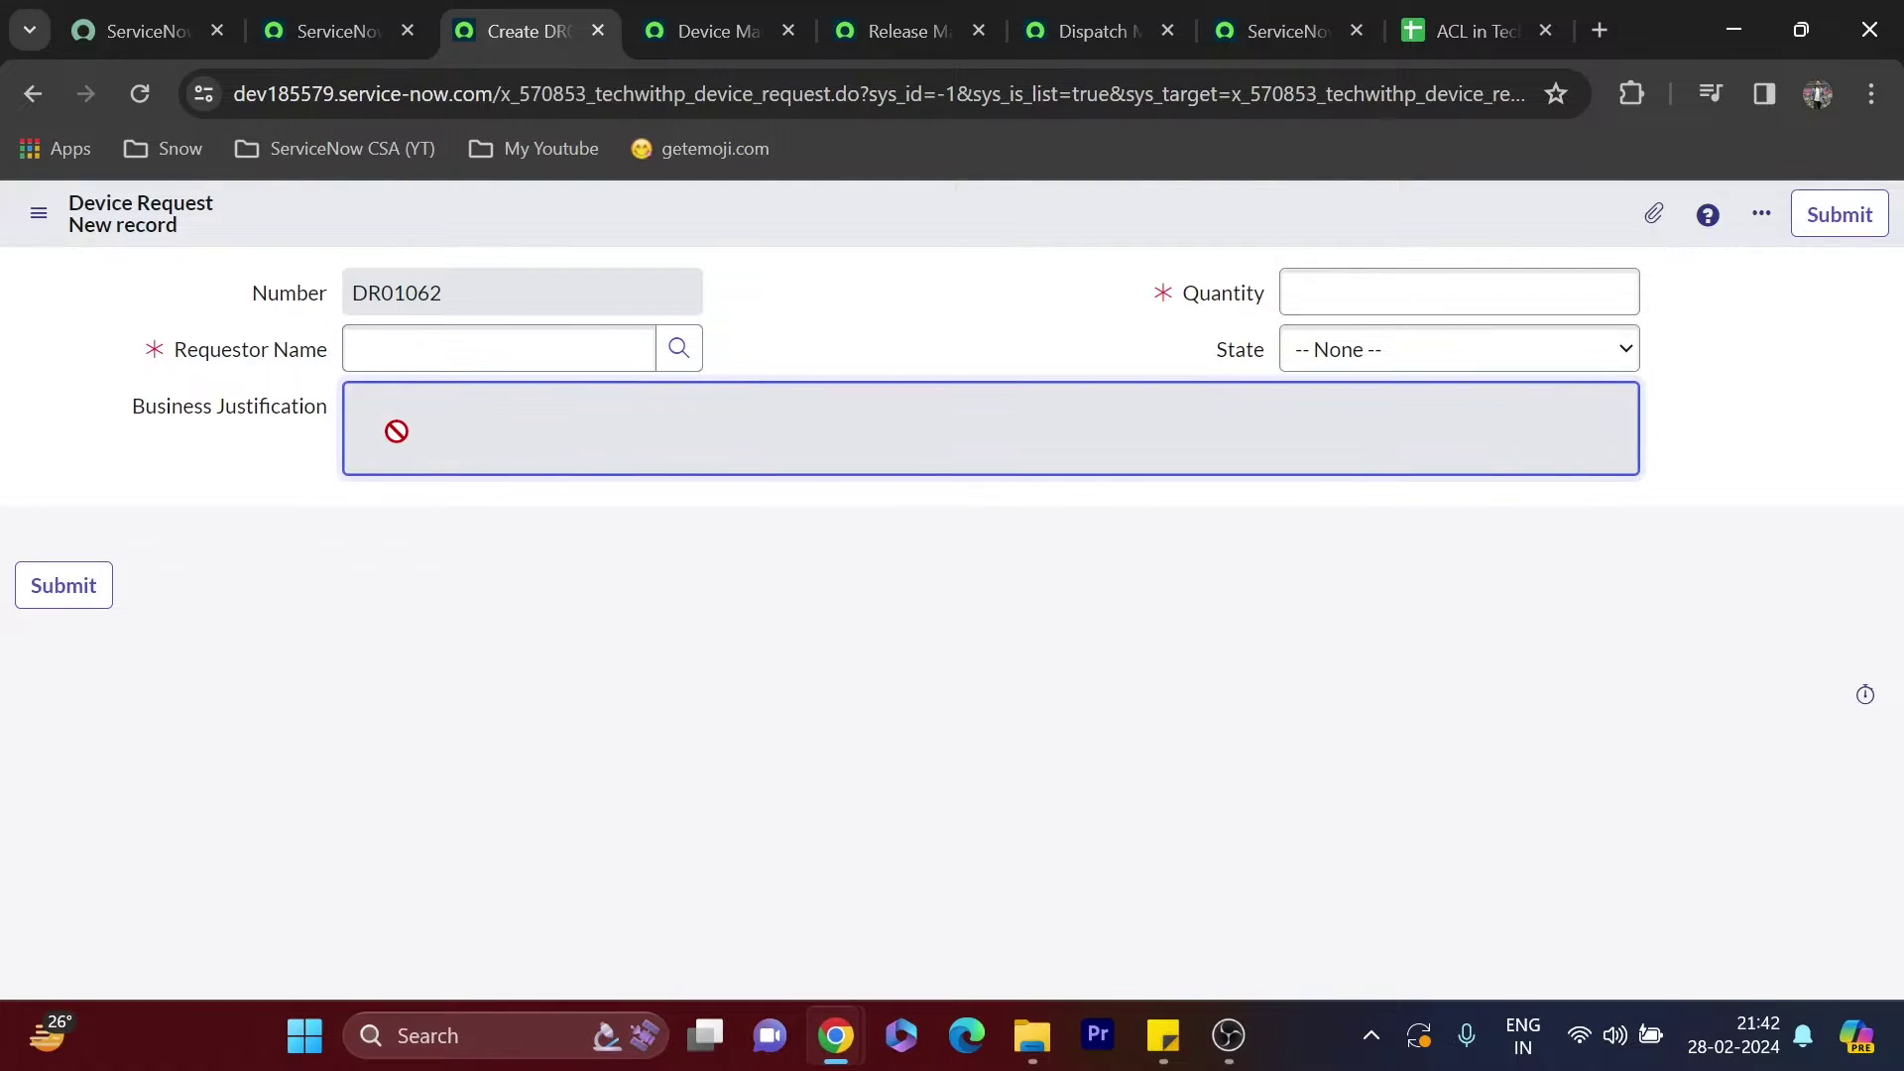
{"action": "double_click", "coordinate": [456, 306]}
{"action": "left_click", "coordinate": [596, 401]}
End the impersonation to return to the administrator account
{"action": "left_click", "coordinate": [363, 14]}
{"action": "left_click", "coordinate": [1850, 221]}
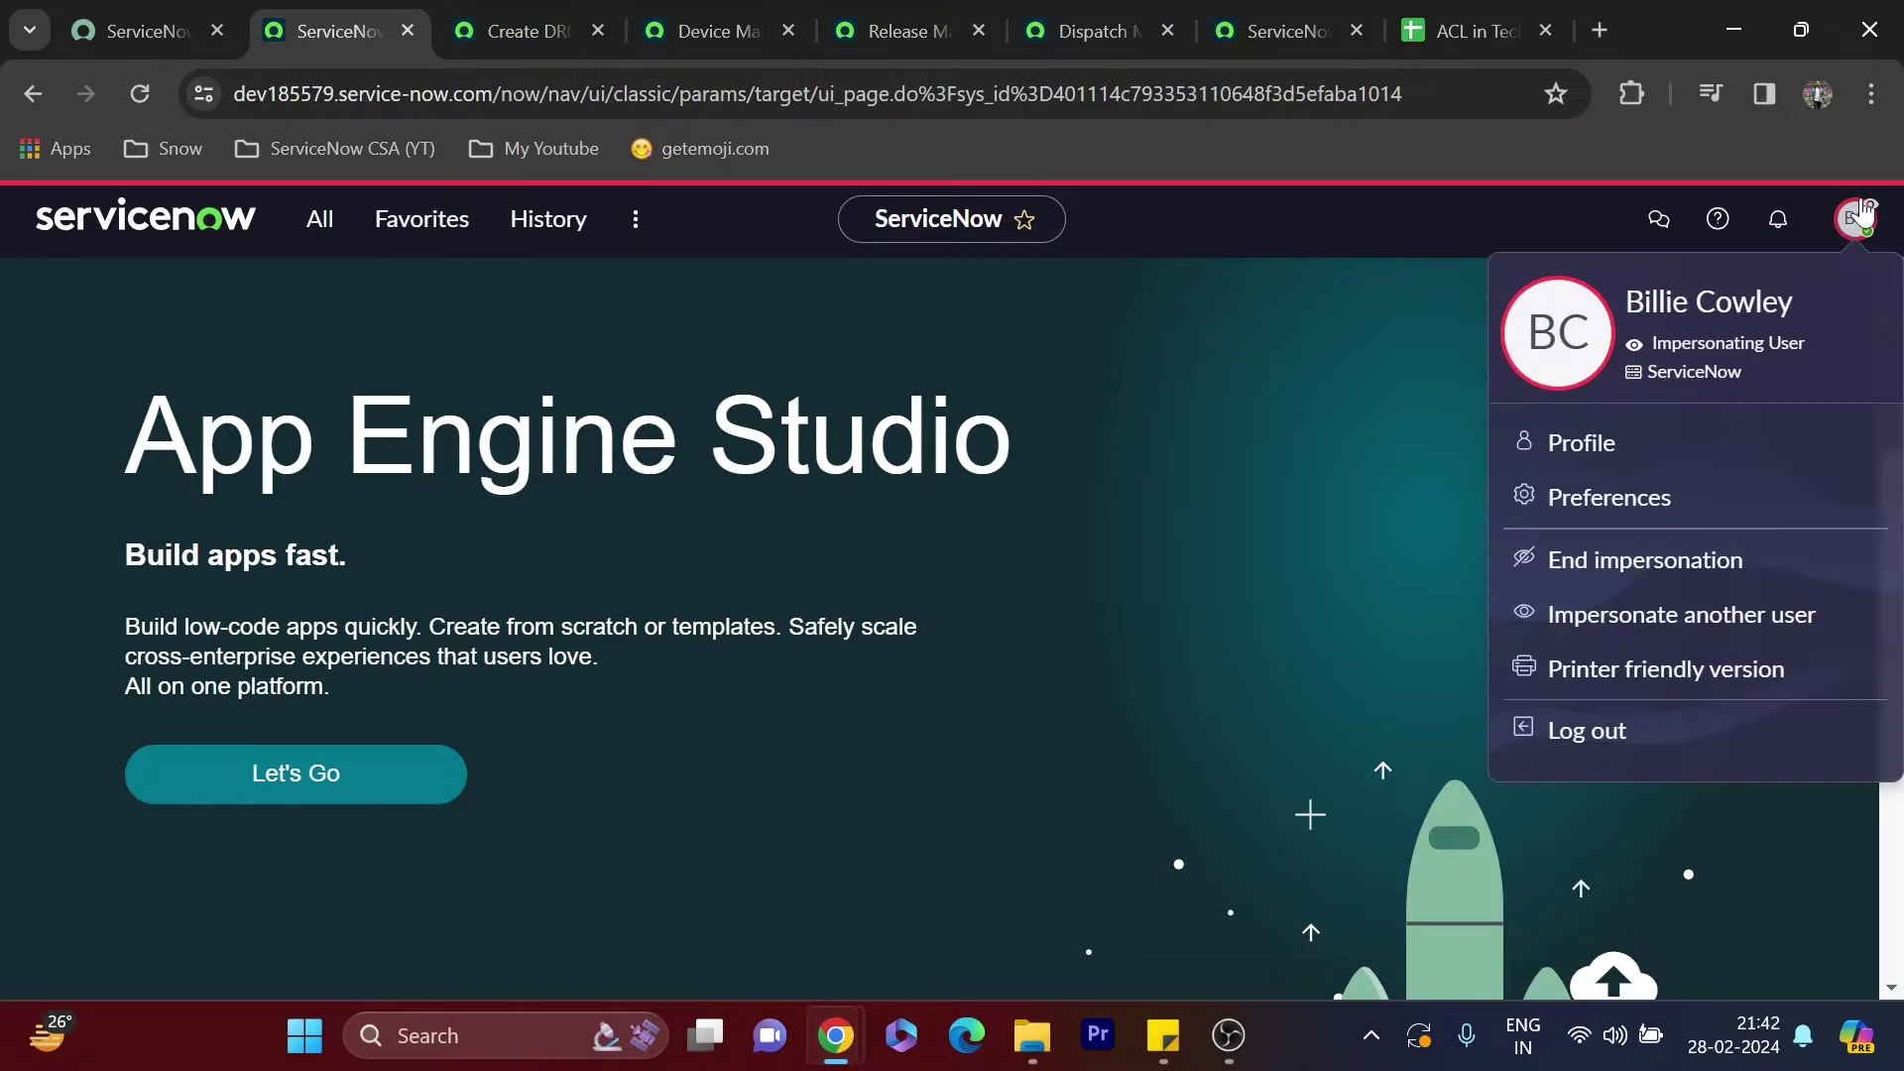
{"action": "left_click", "coordinate": [1599, 568]}
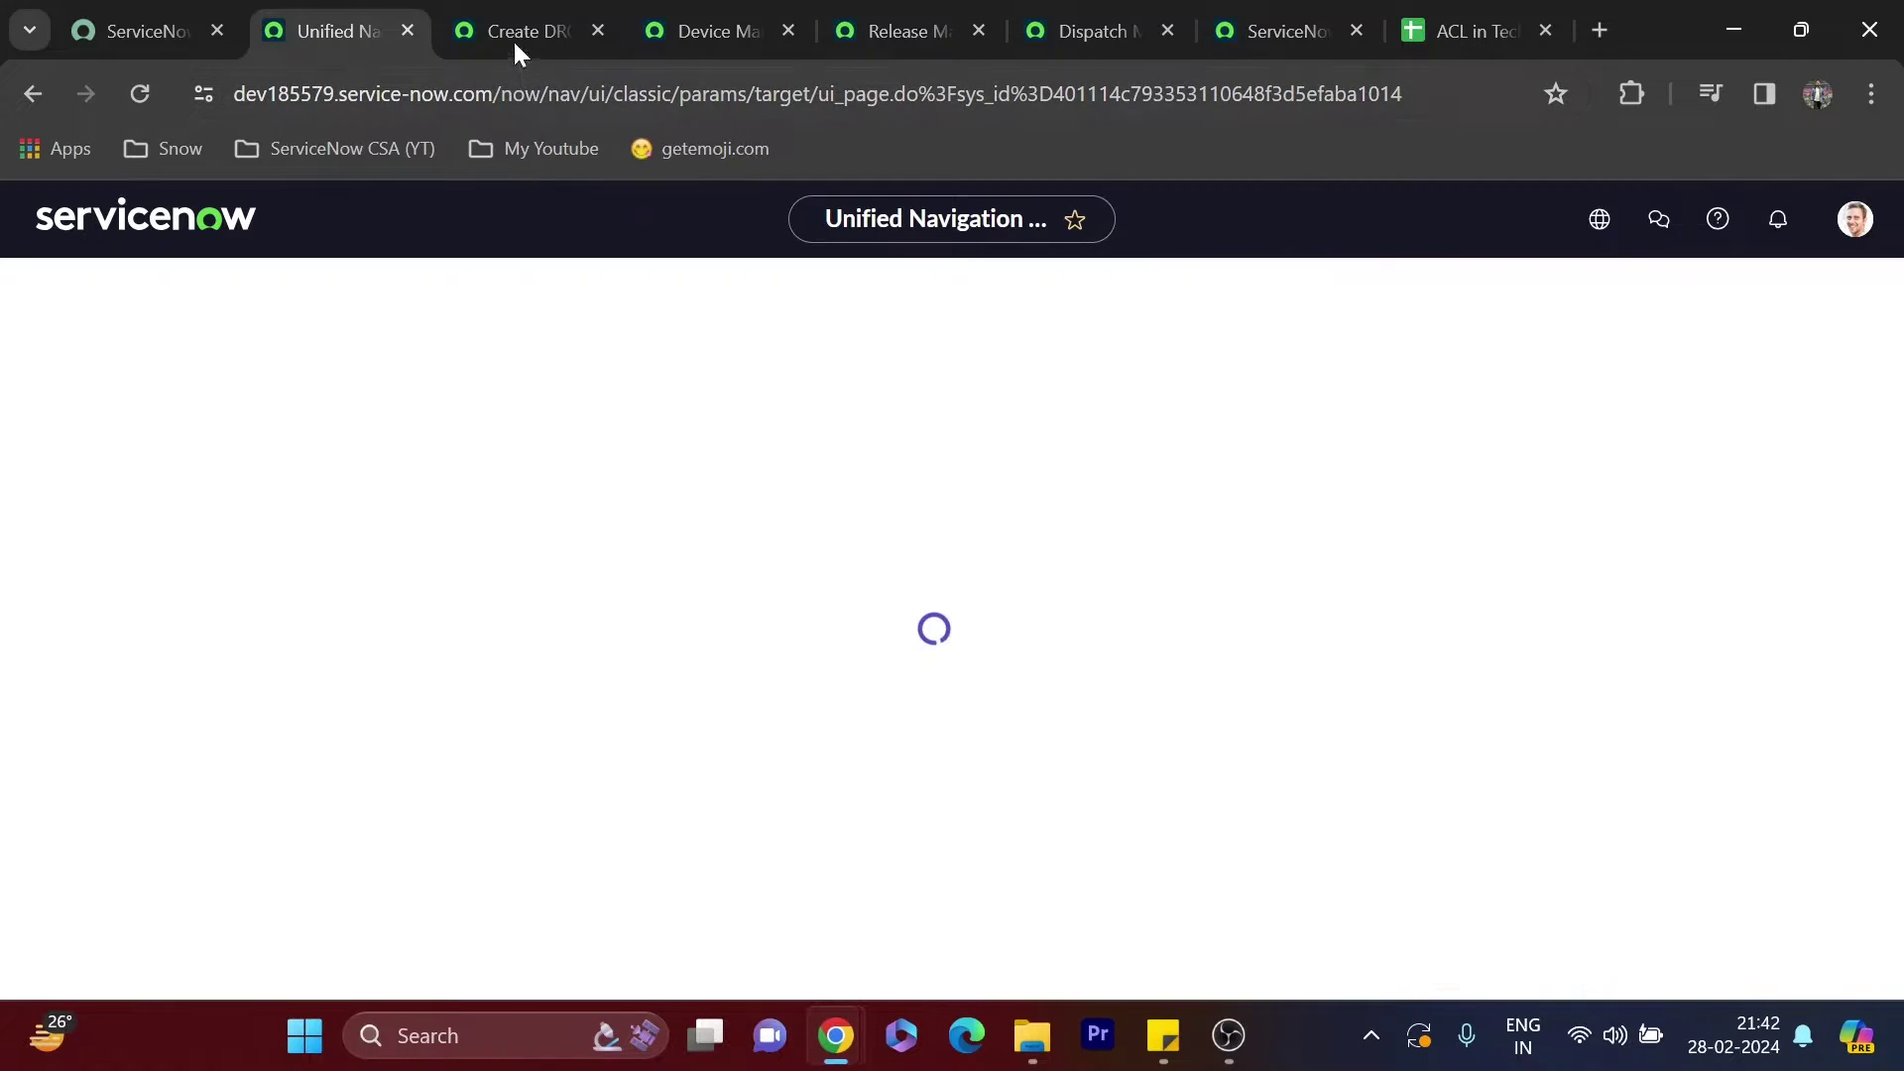
Reload the new Device Request form as administrator and open the lookup list for Device Name
{"action": "left_click", "coordinate": [514, 14]}
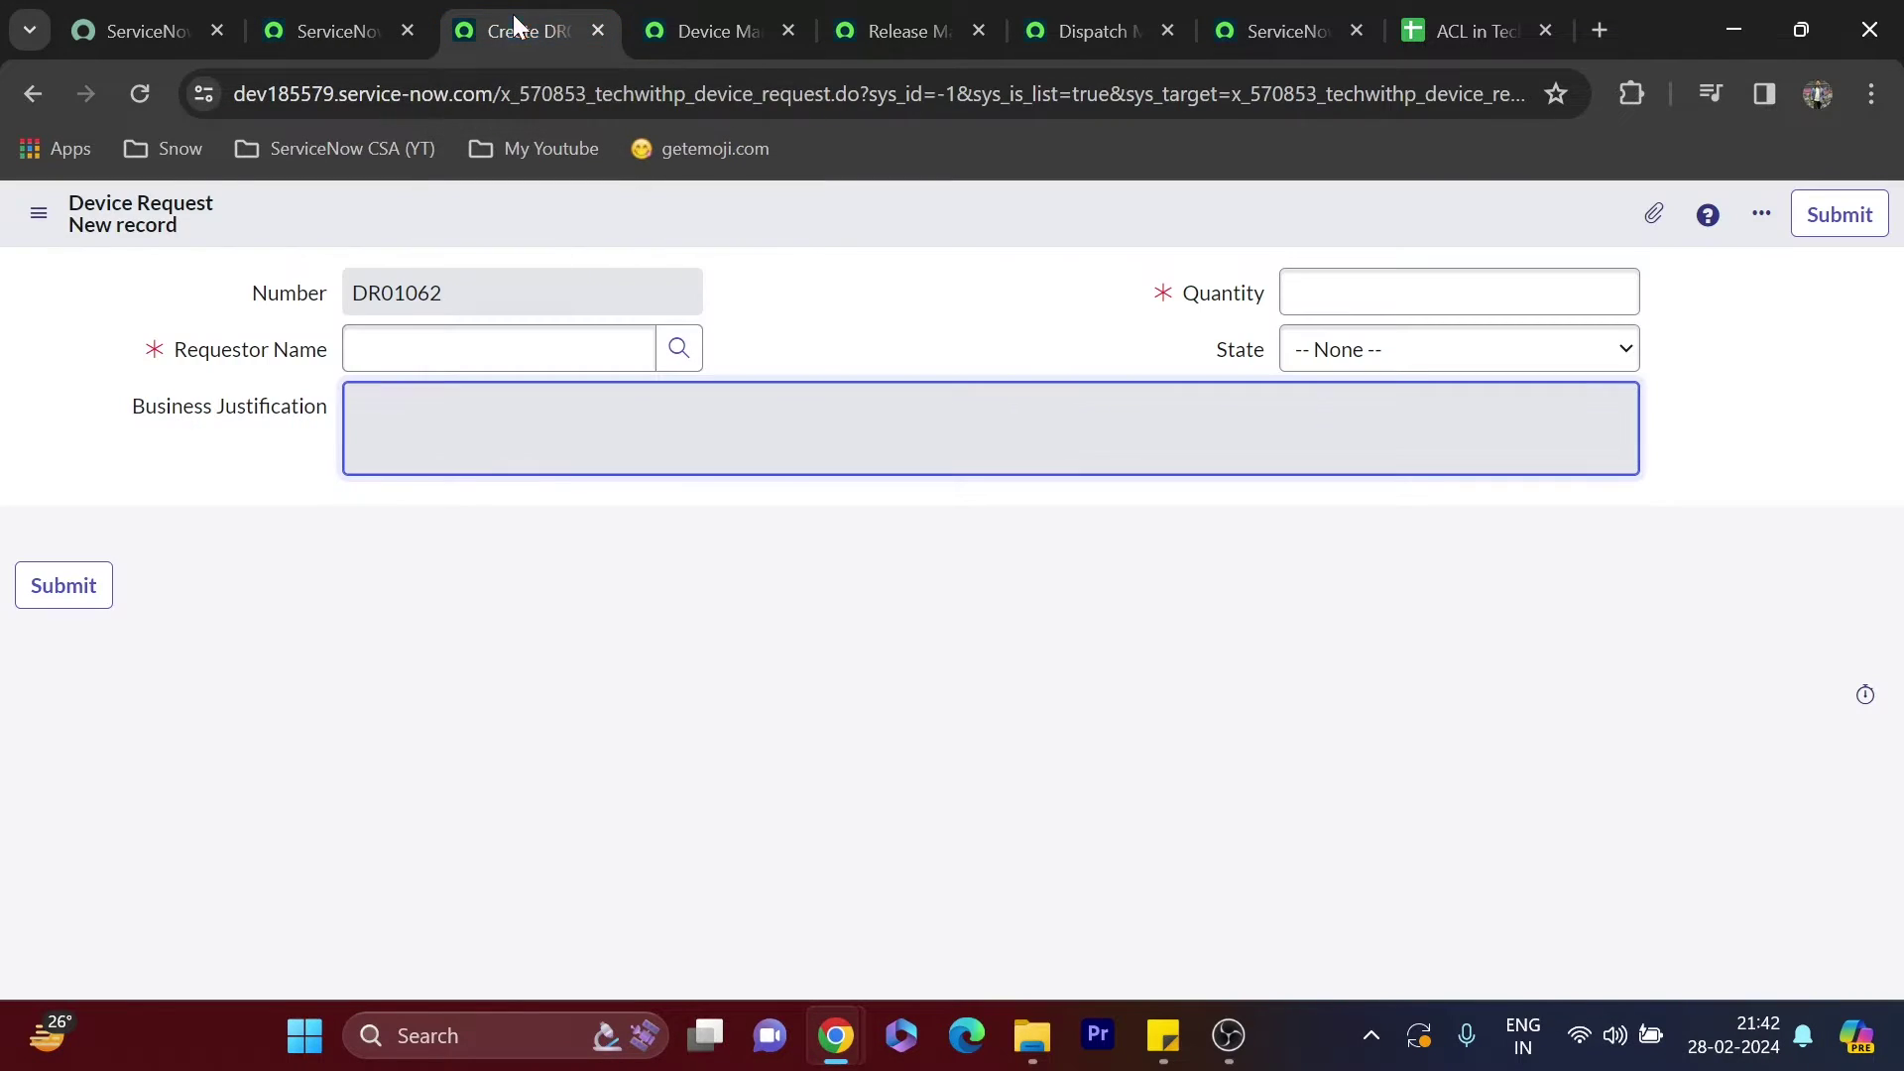
{"action": "left_click", "coordinate": [139, 95]}
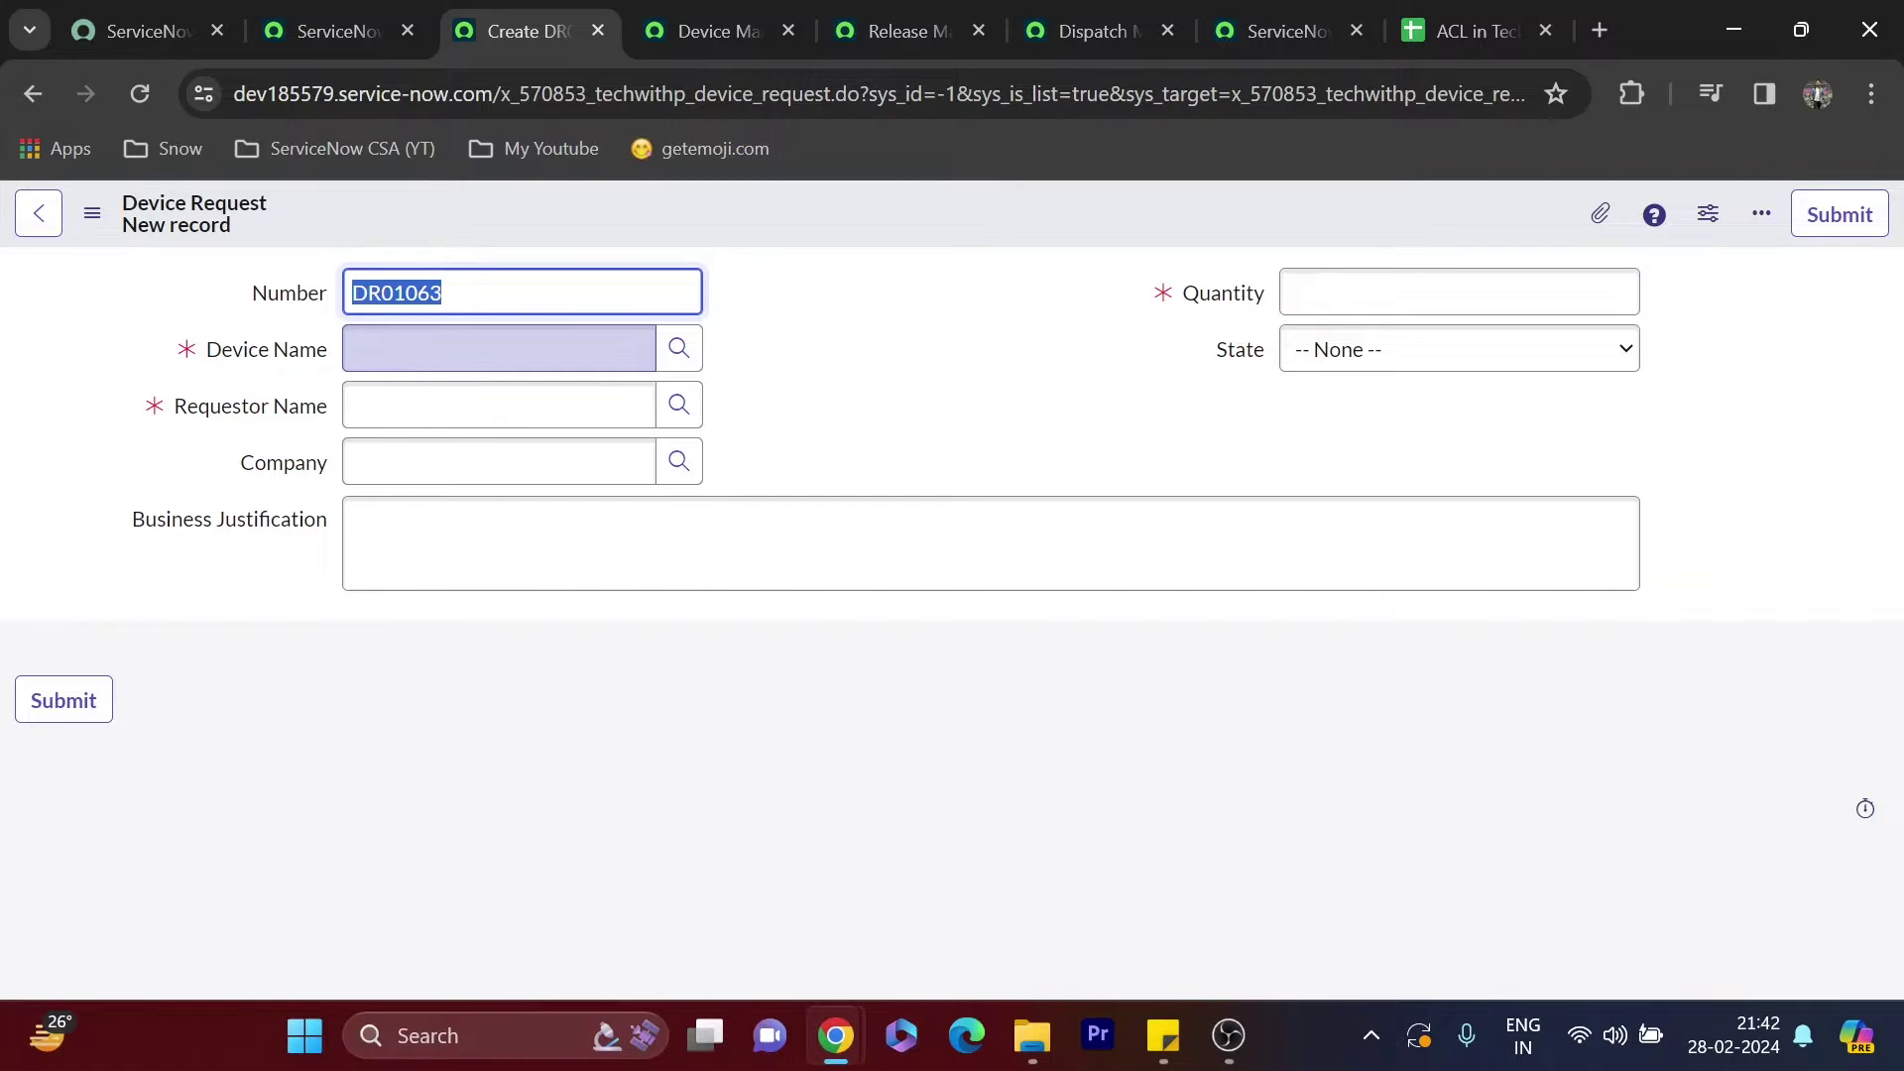
{"action": "left_click", "coordinate": [660, 355]}
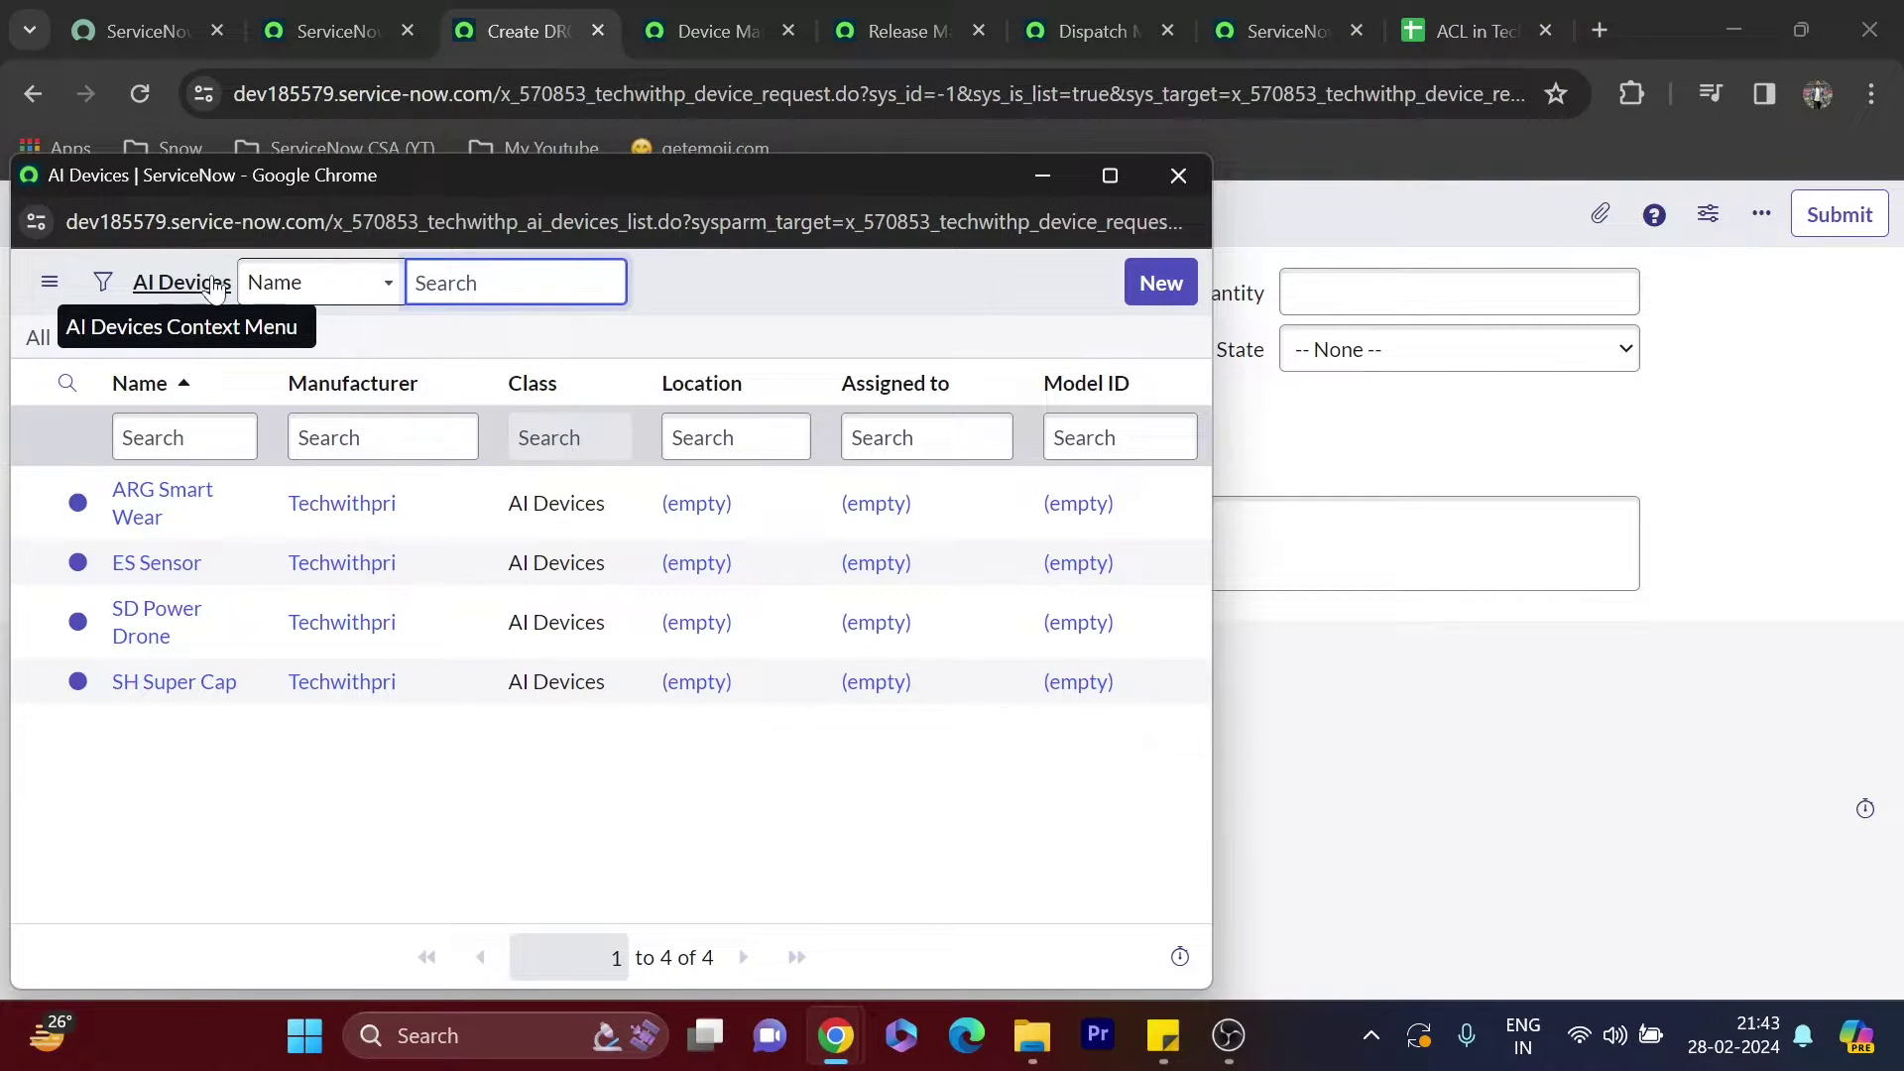
Choose ARG Smart Wear as the Device Name, then inspect the Business Justification field and the Delivery Details section
{"action": "left_click_drag", "start_coordinate": [684, 190], "coordinate": [1063, 524]}
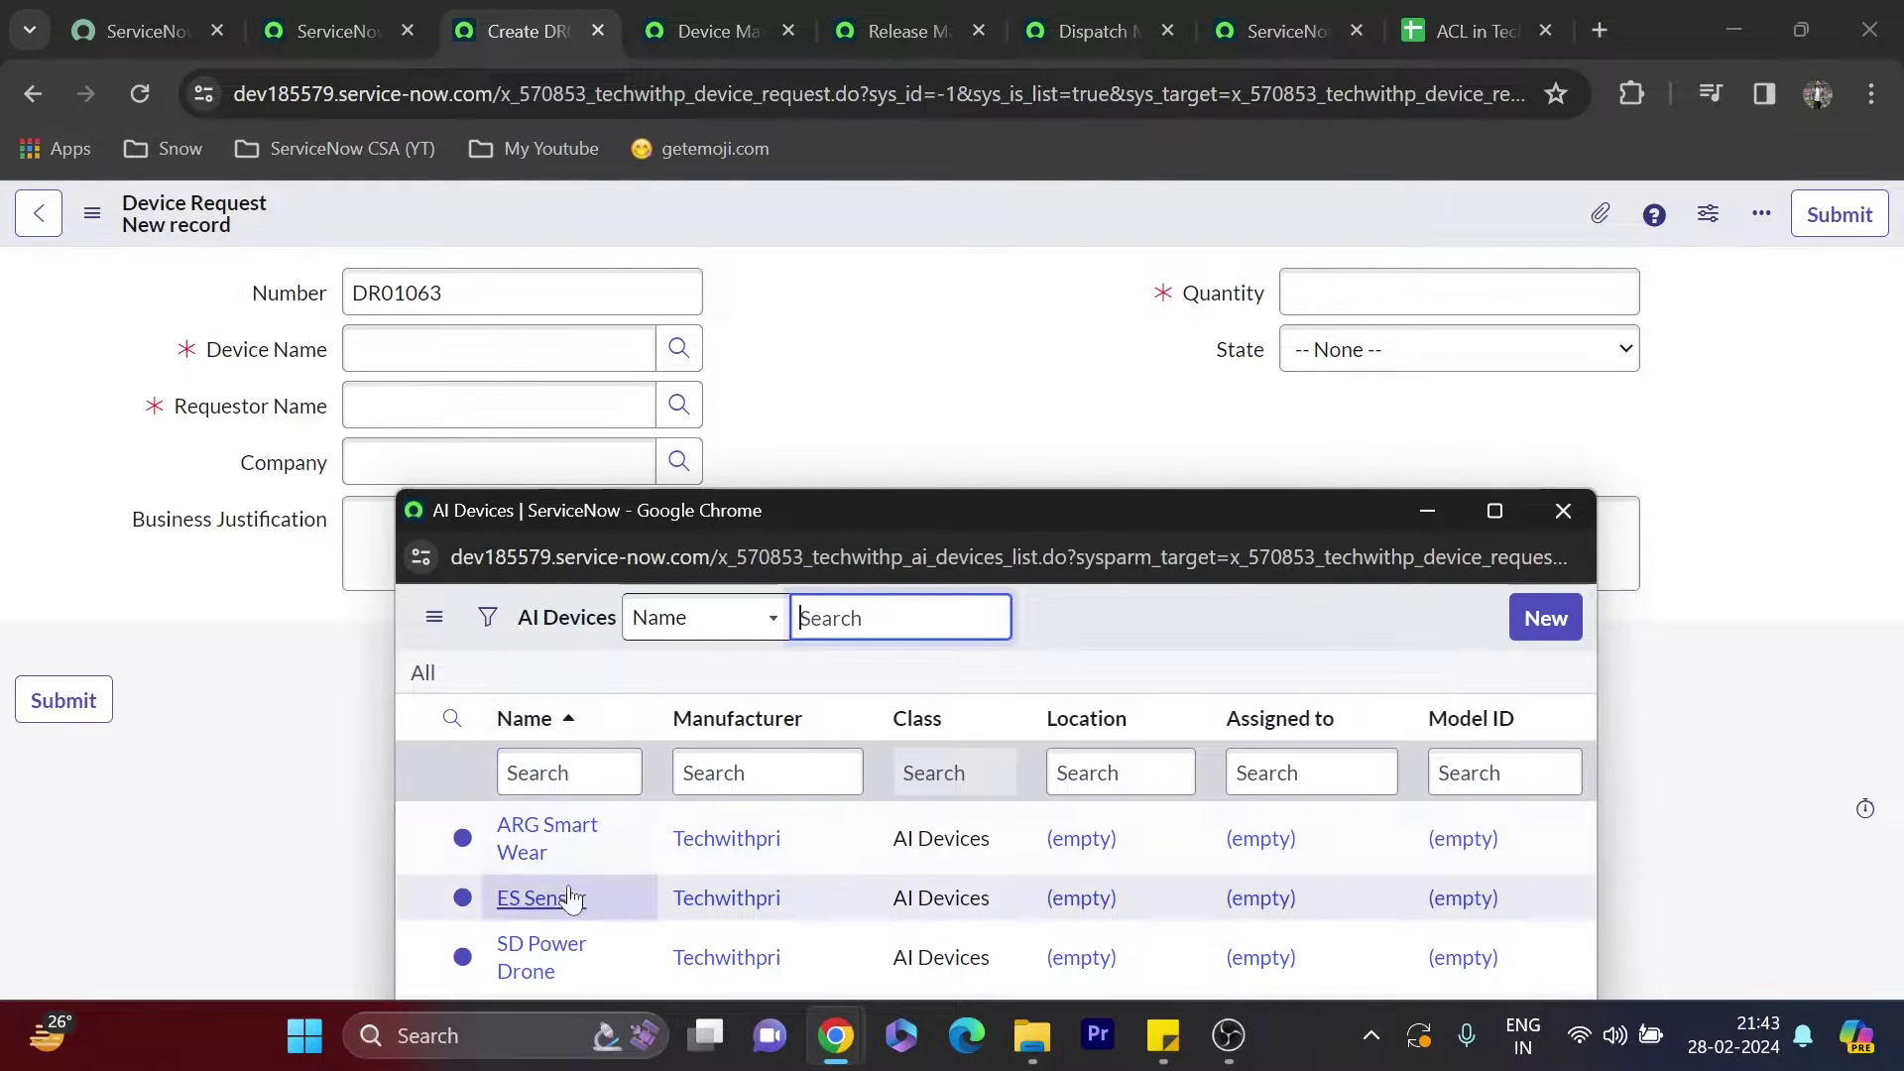
{"action": "left_click", "coordinate": [527, 831]}
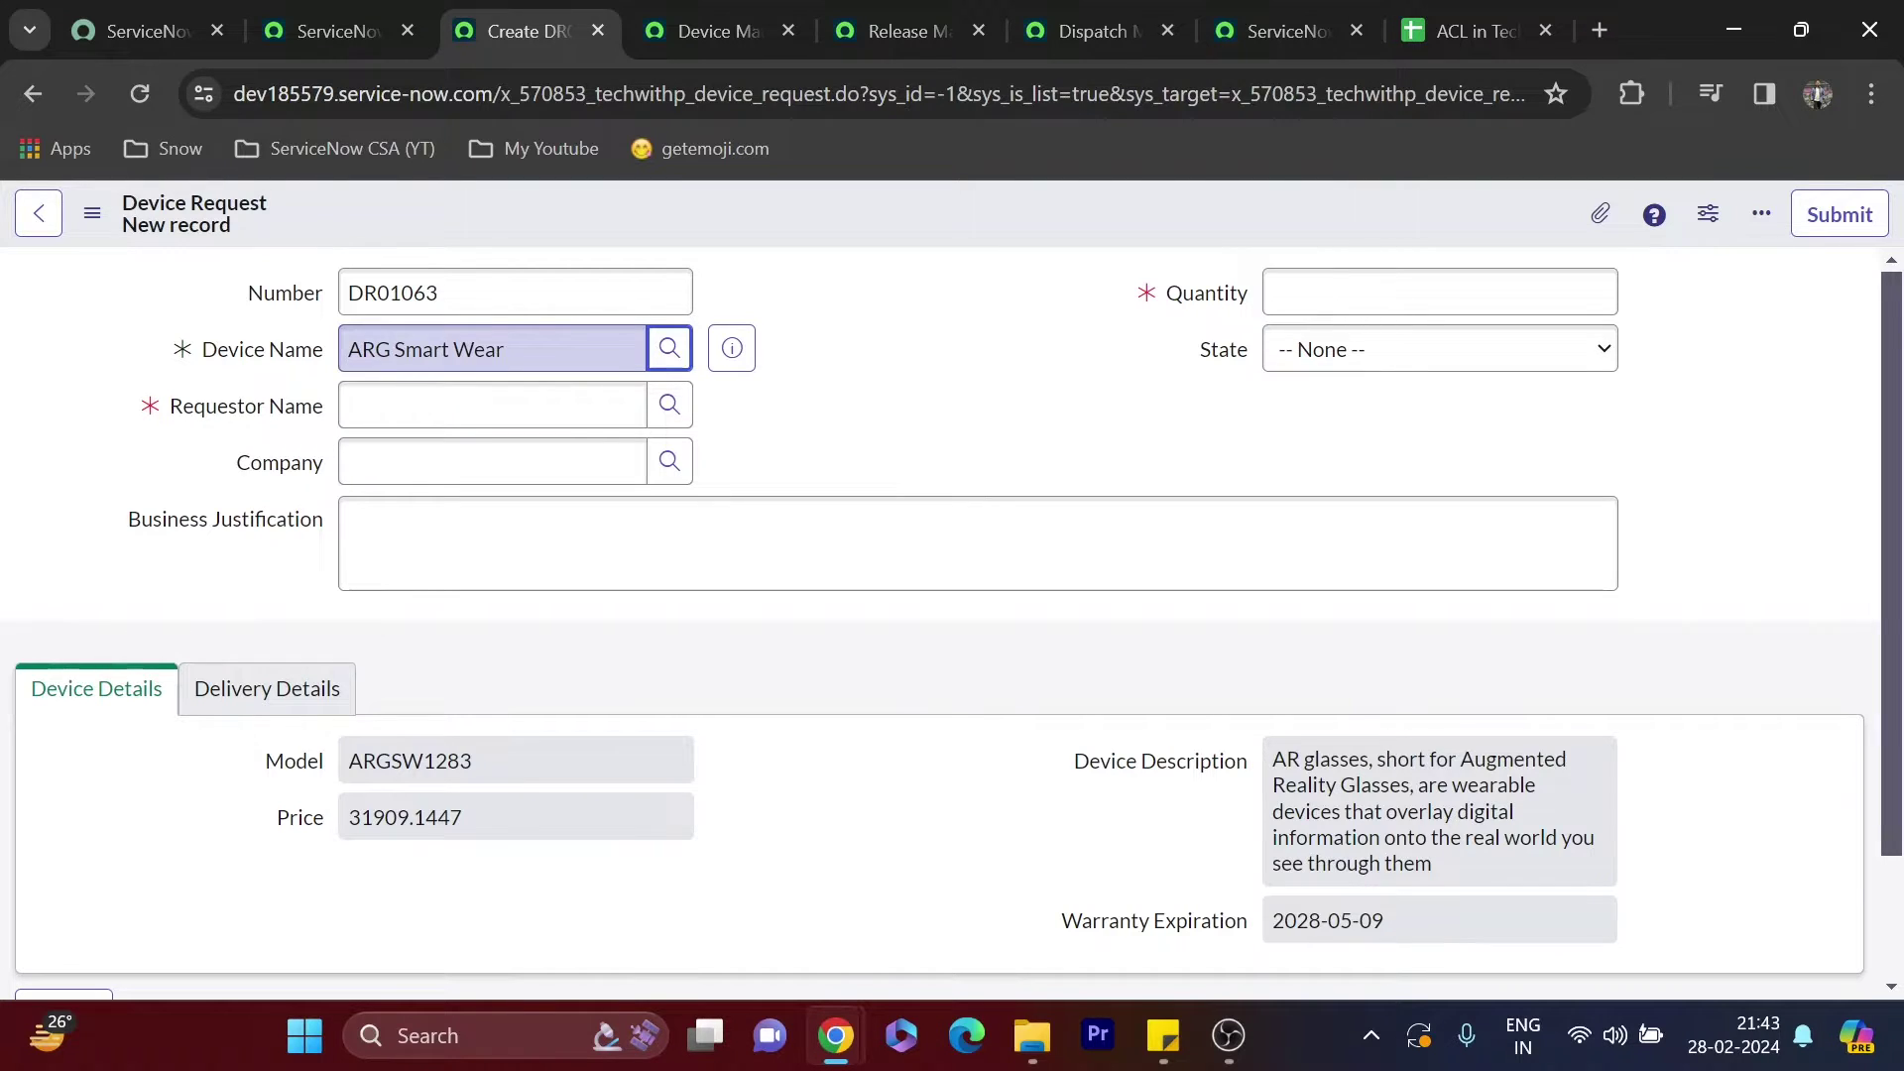
{"action": "left_click", "coordinate": [535, 544]}
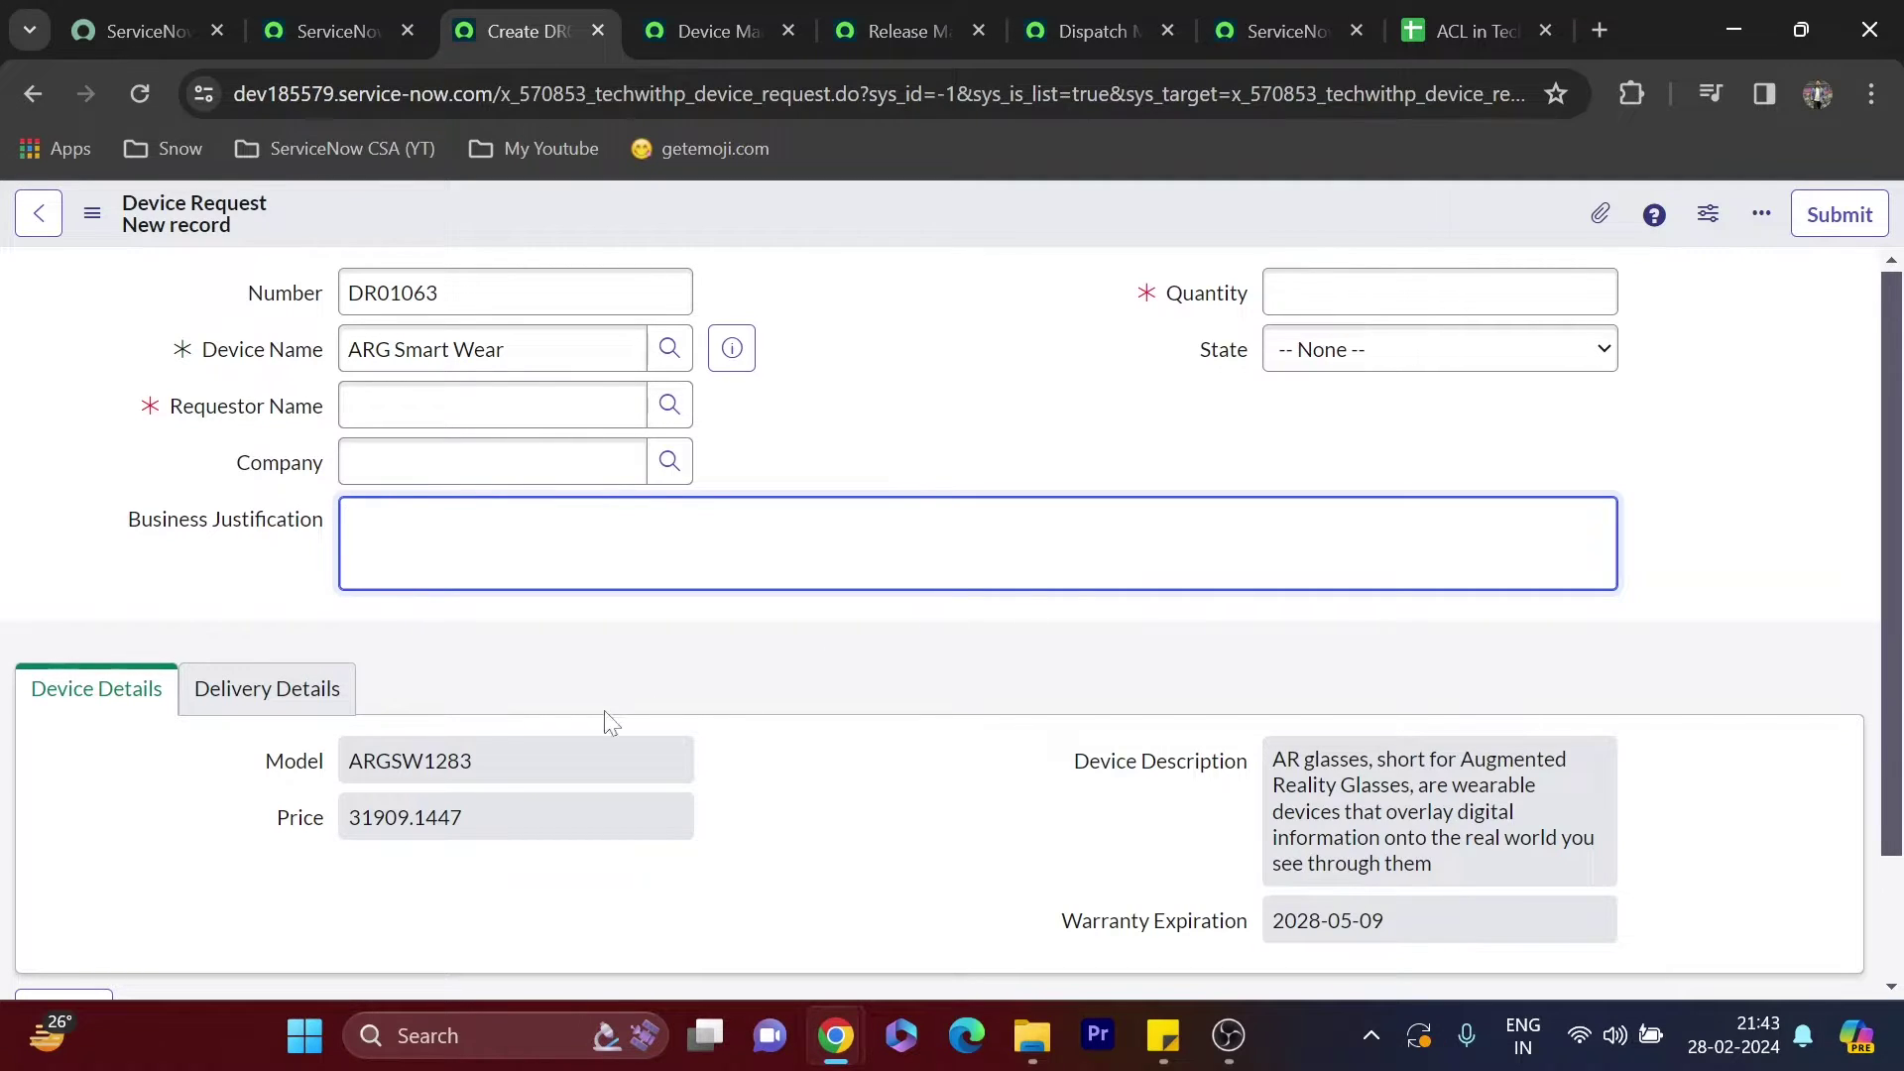
{"action": "left_click", "coordinate": [298, 688]}
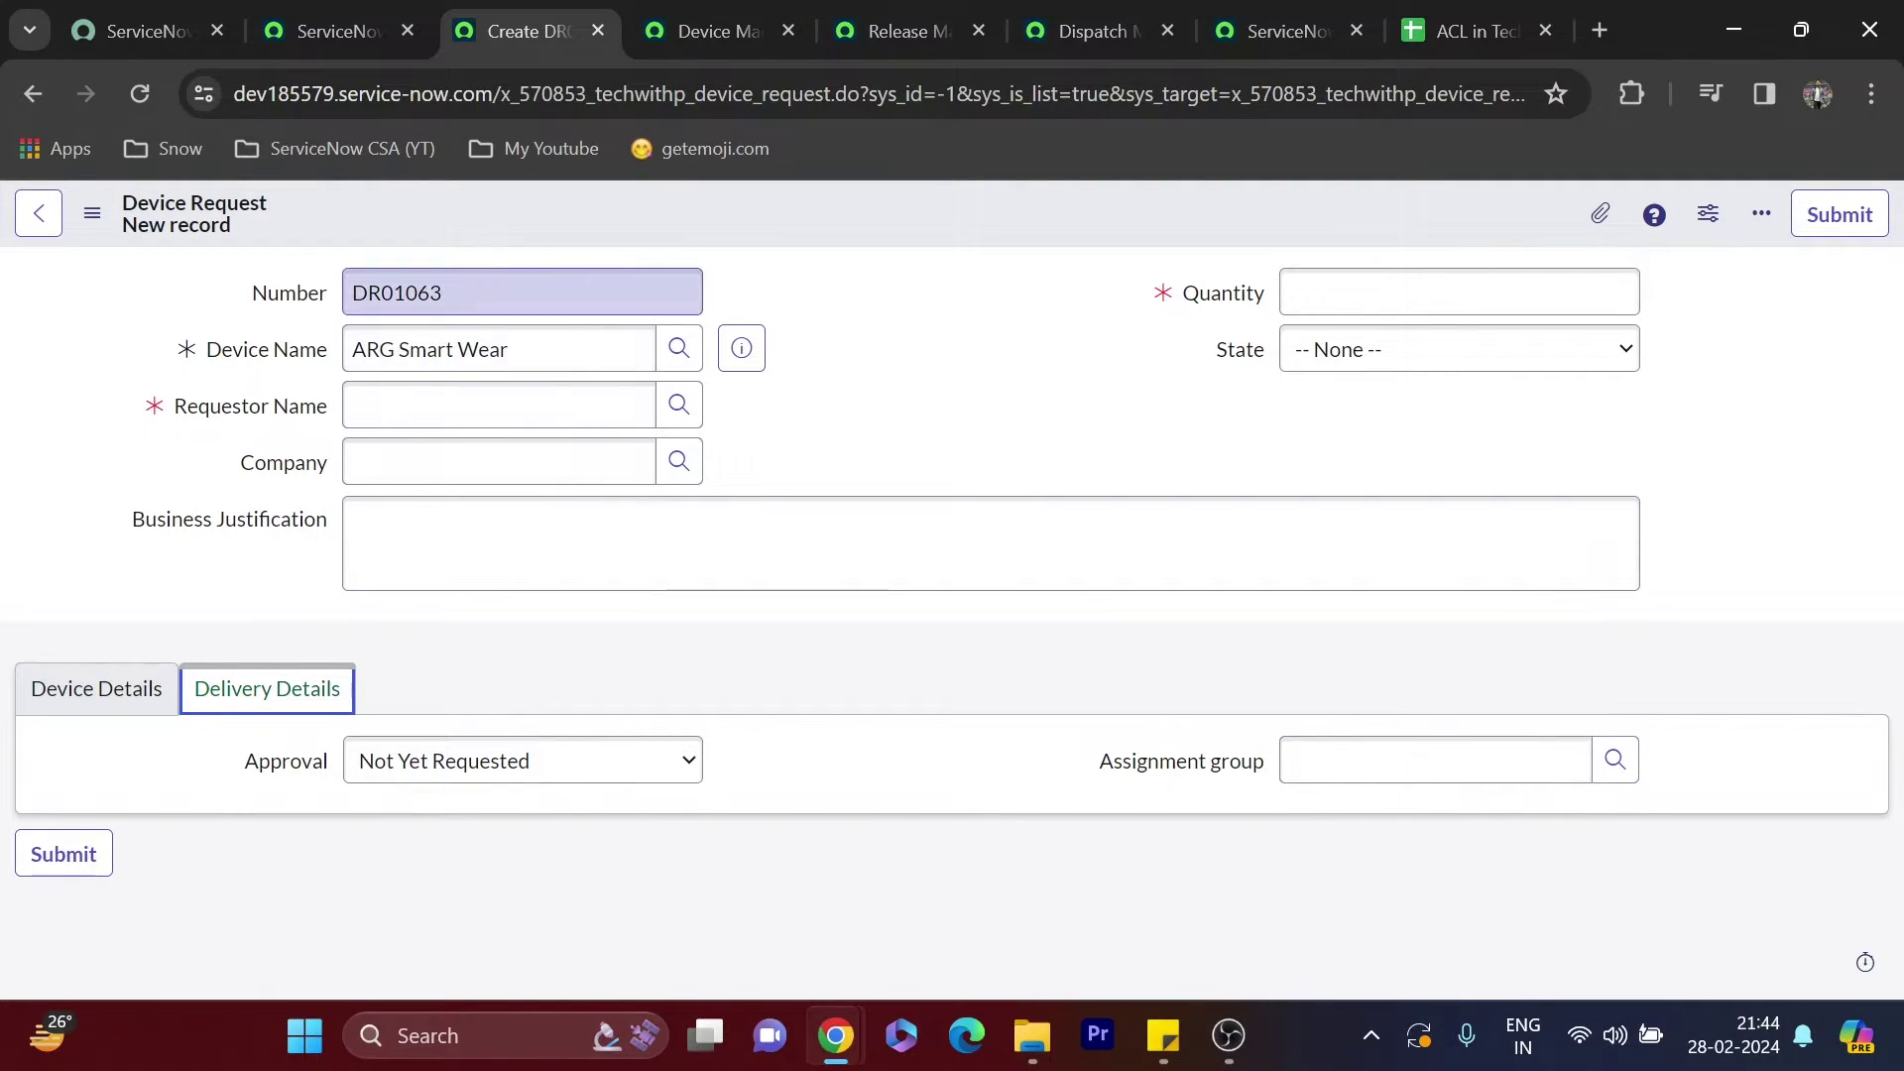
Open a Device Management group member's user record from the group and check the roles assigned to that user
{"action": "left_click", "coordinate": [710, 12]}
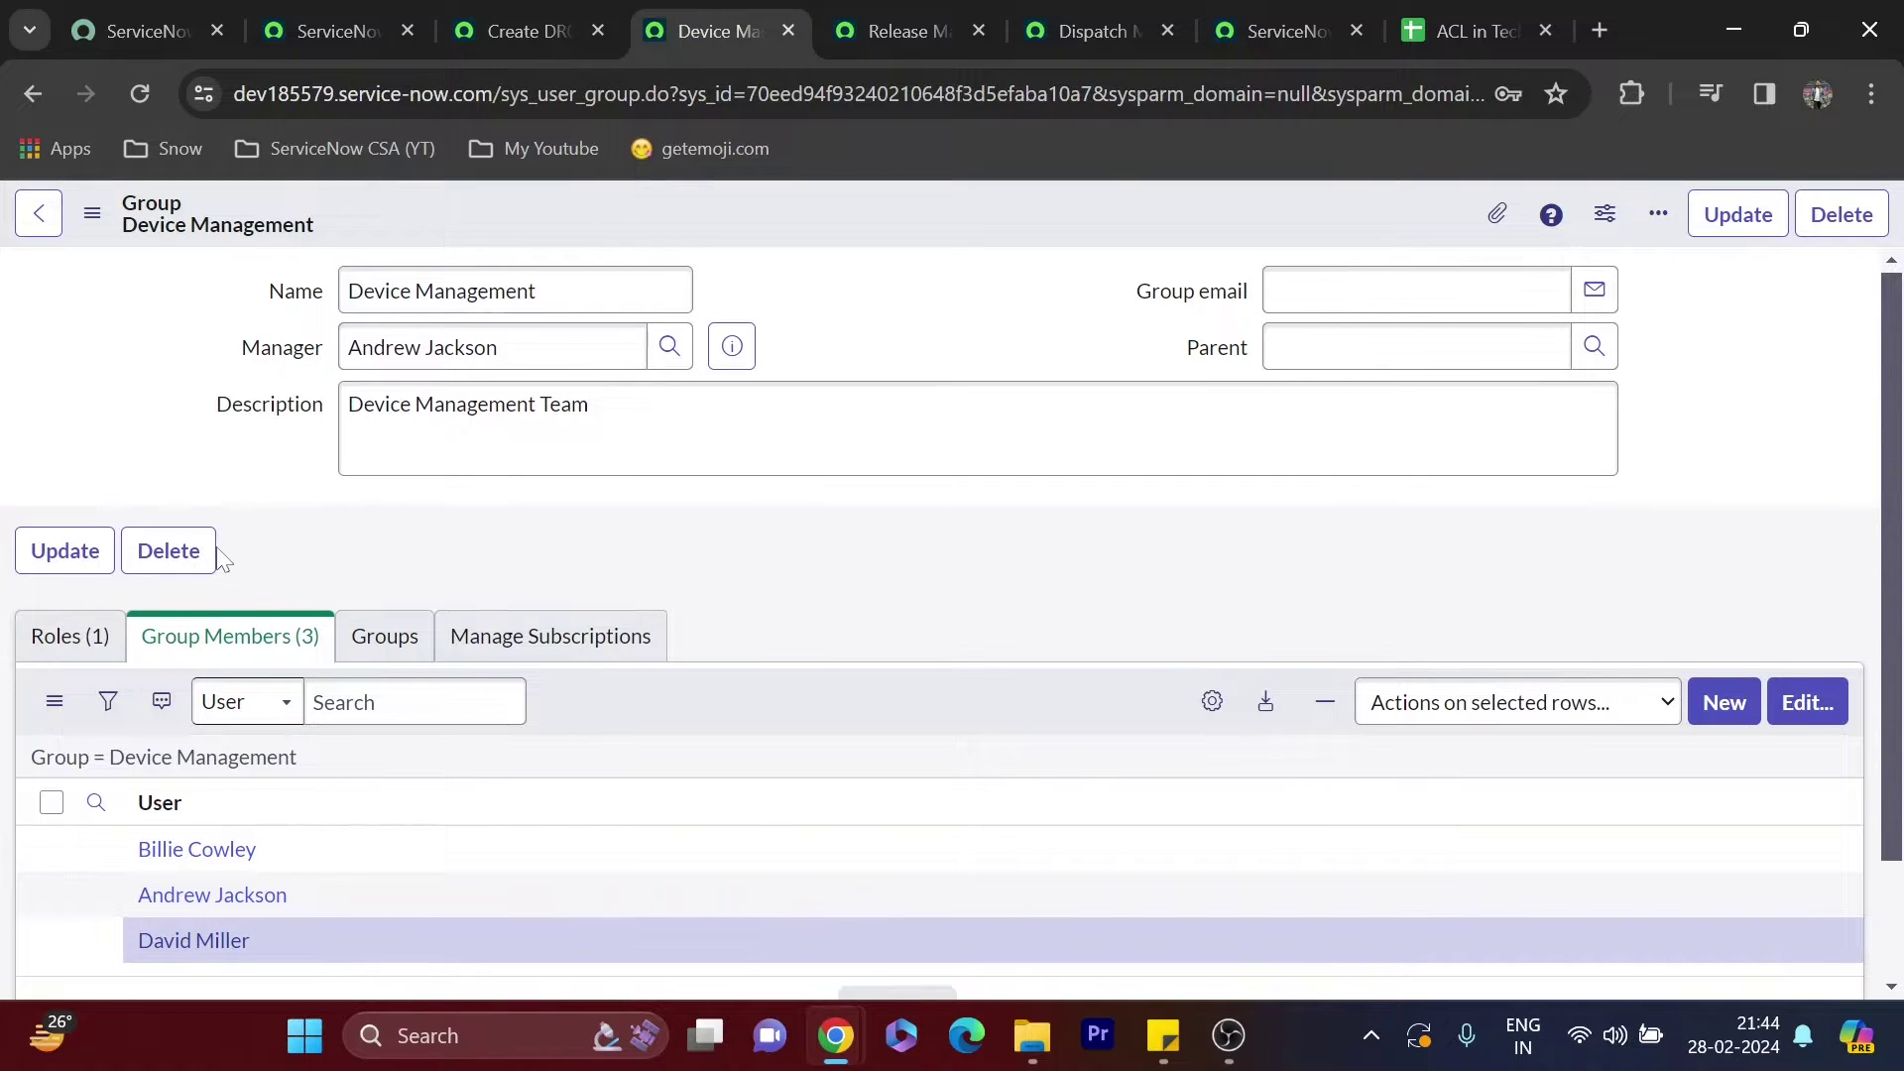
{"action": "scroll", "coordinate": [244, 724], "scroll_direction": "down", "scroll_amount": 1}
{"action": "middle_click", "coordinate": [201, 714]}
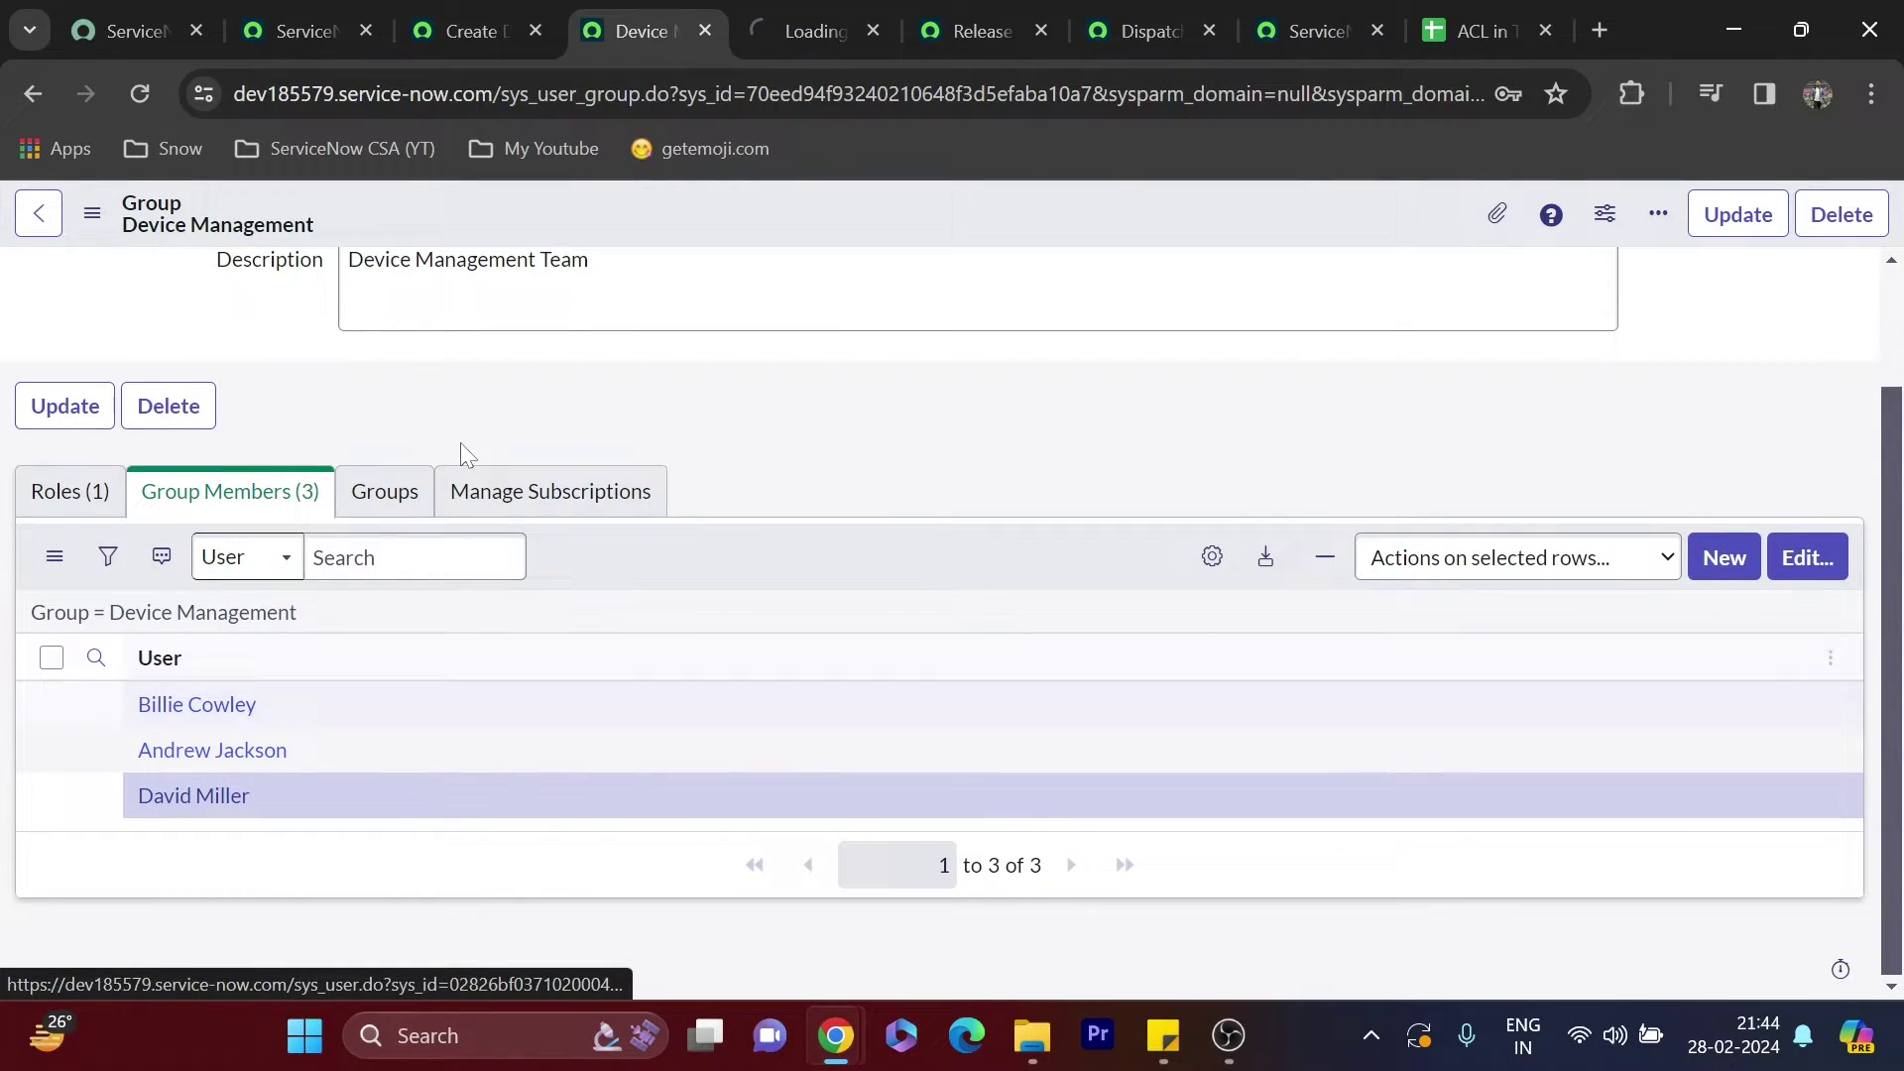
{"action": "left_click", "coordinate": [842, 10]}
{"action": "scroll", "coordinate": [448, 567], "scroll_direction": "down", "scroll_amount": 6}
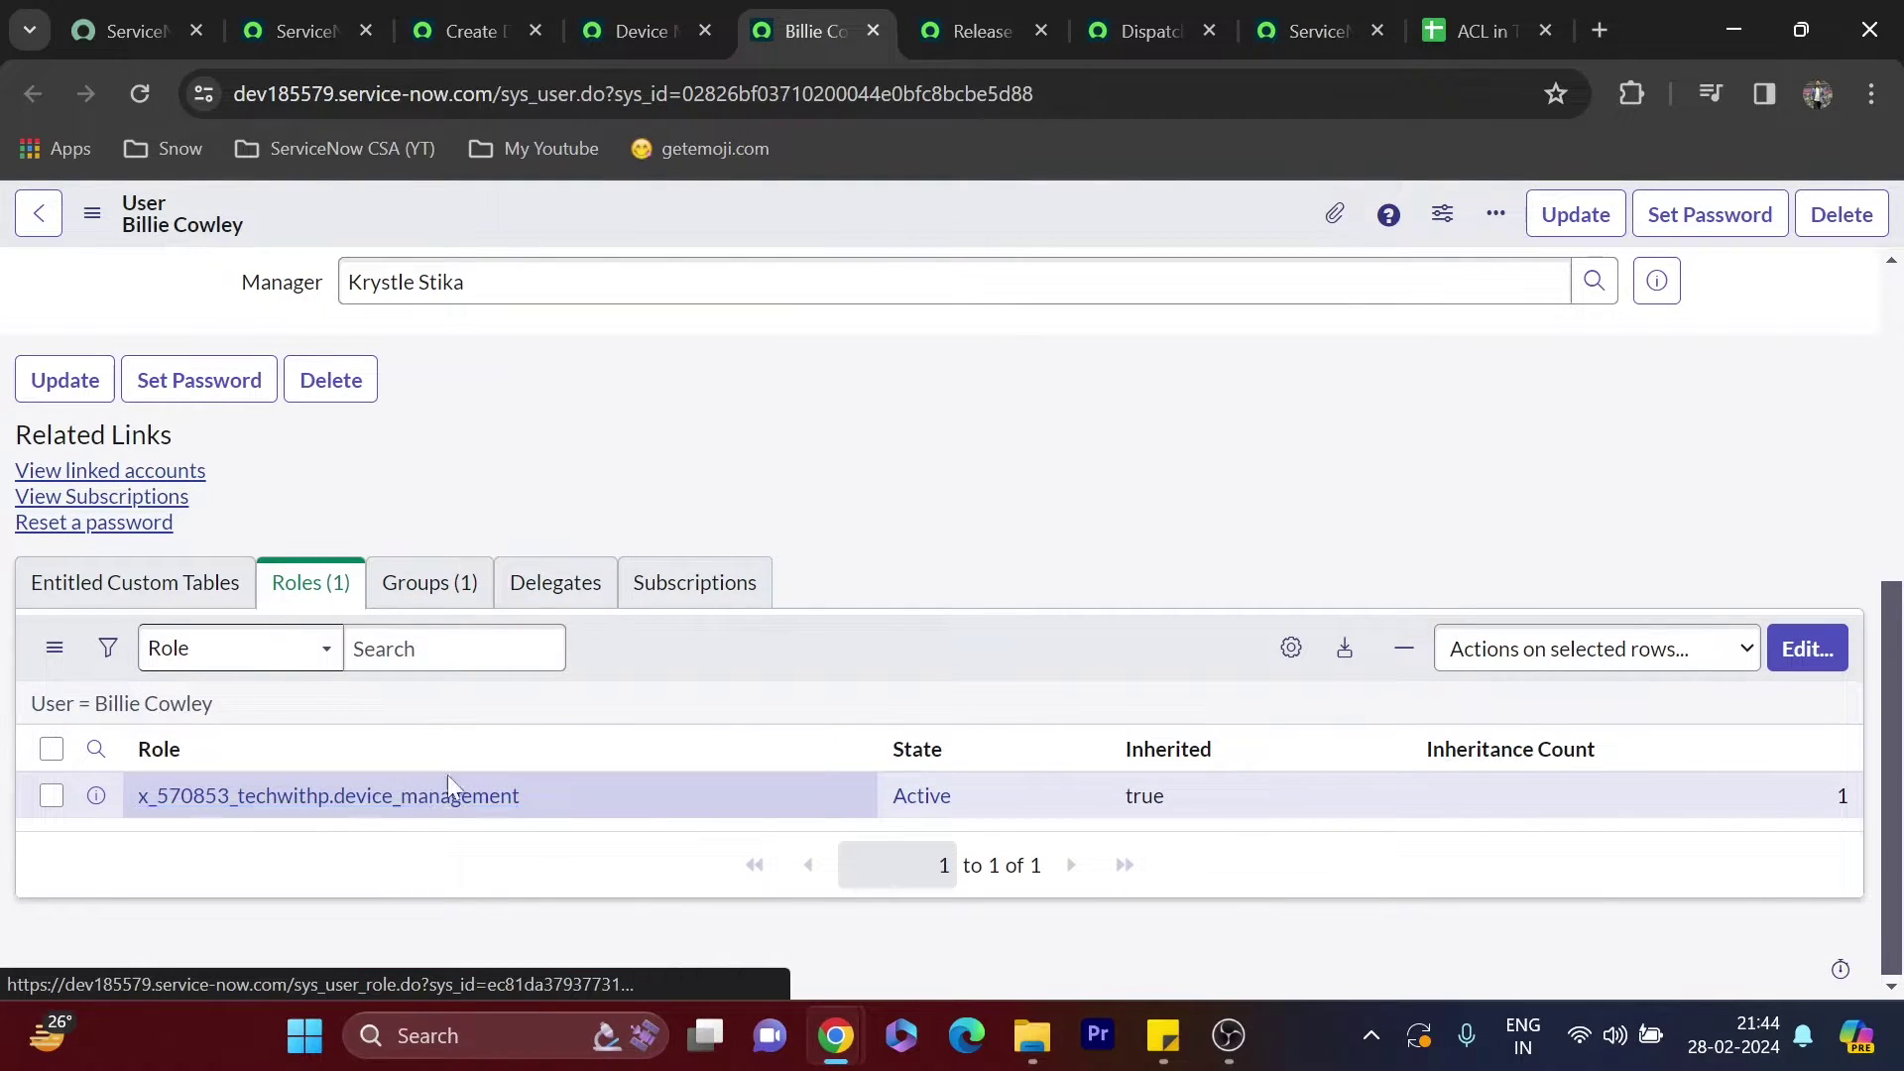
{"action": "scroll", "coordinate": [550, 558], "scroll_direction": "up", "scroll_amount": 5}
{"action": "scroll", "coordinate": [595, 562], "scroll_direction": "up", "scroll_amount": 1}
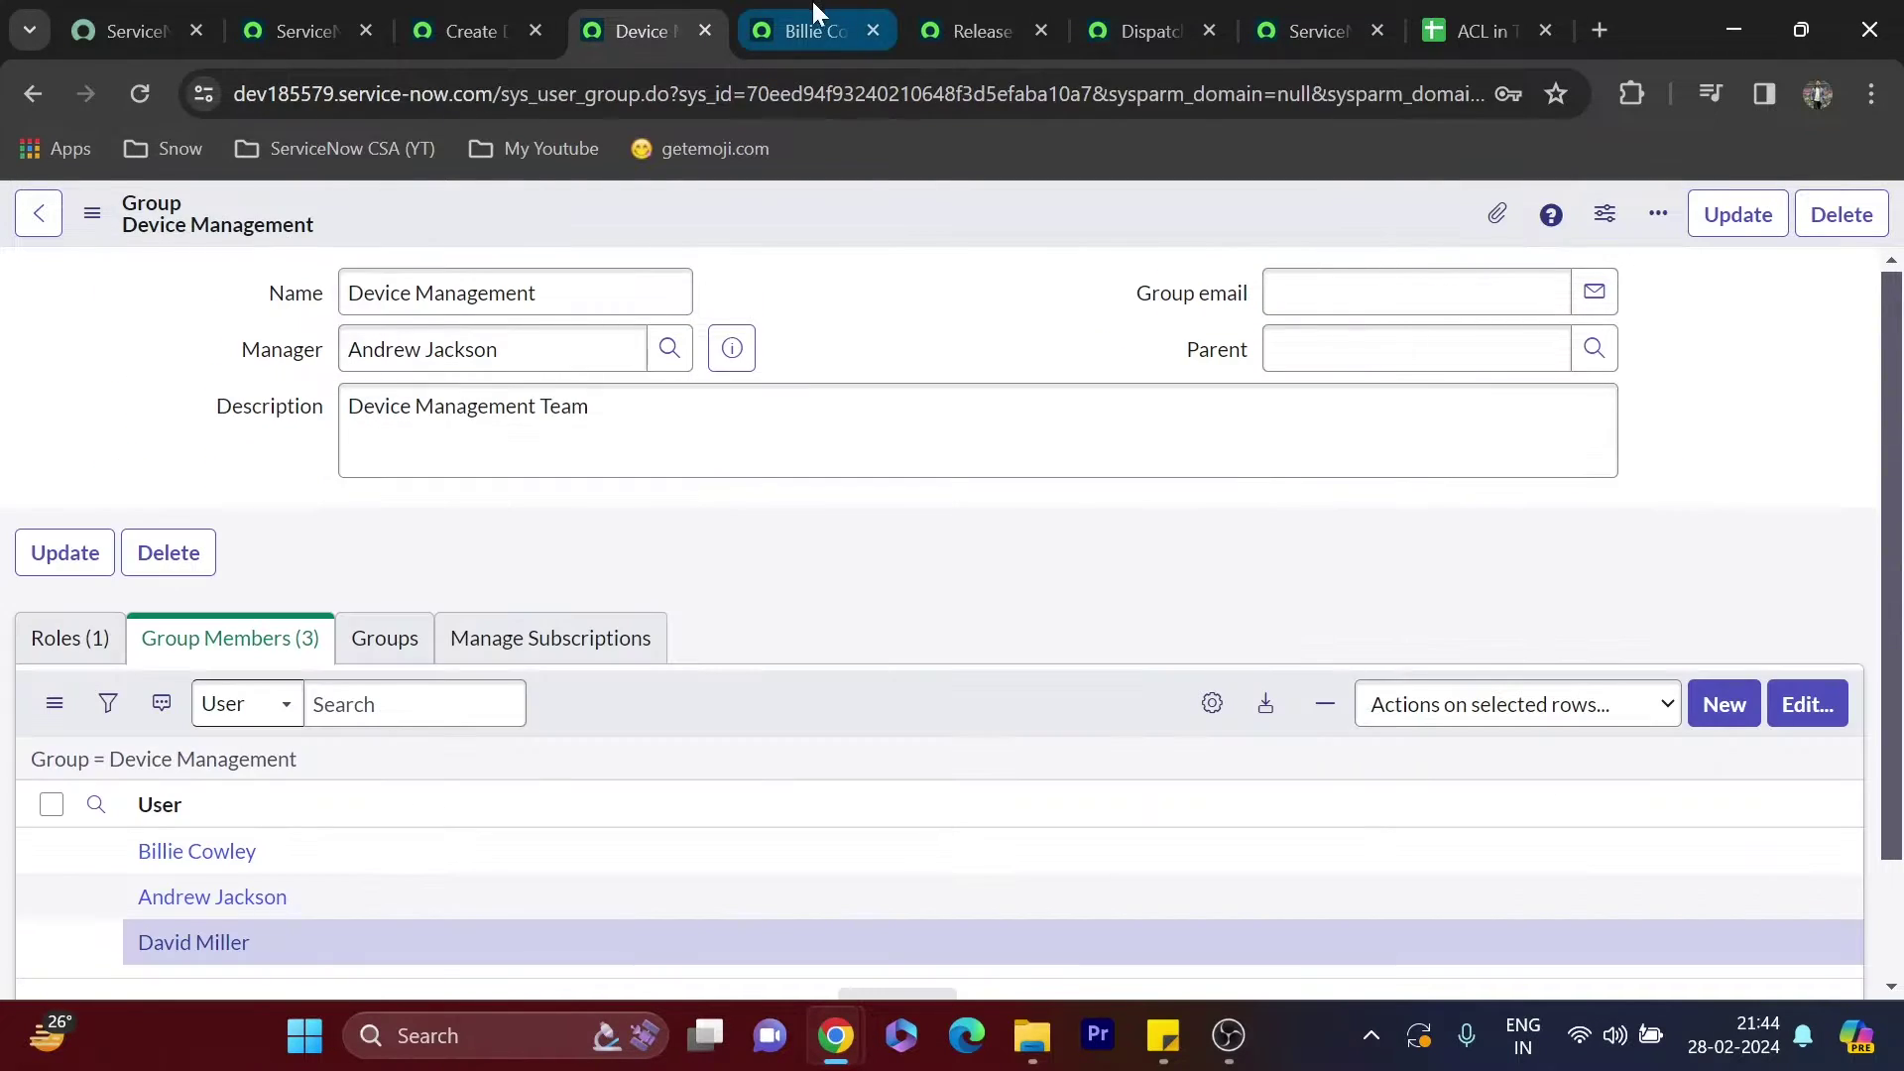
Open the dictionary entry of the Business Justification field from the Device Request form and examine its table, column name and access controls
{"action": "left_click", "coordinate": [446, 5]}
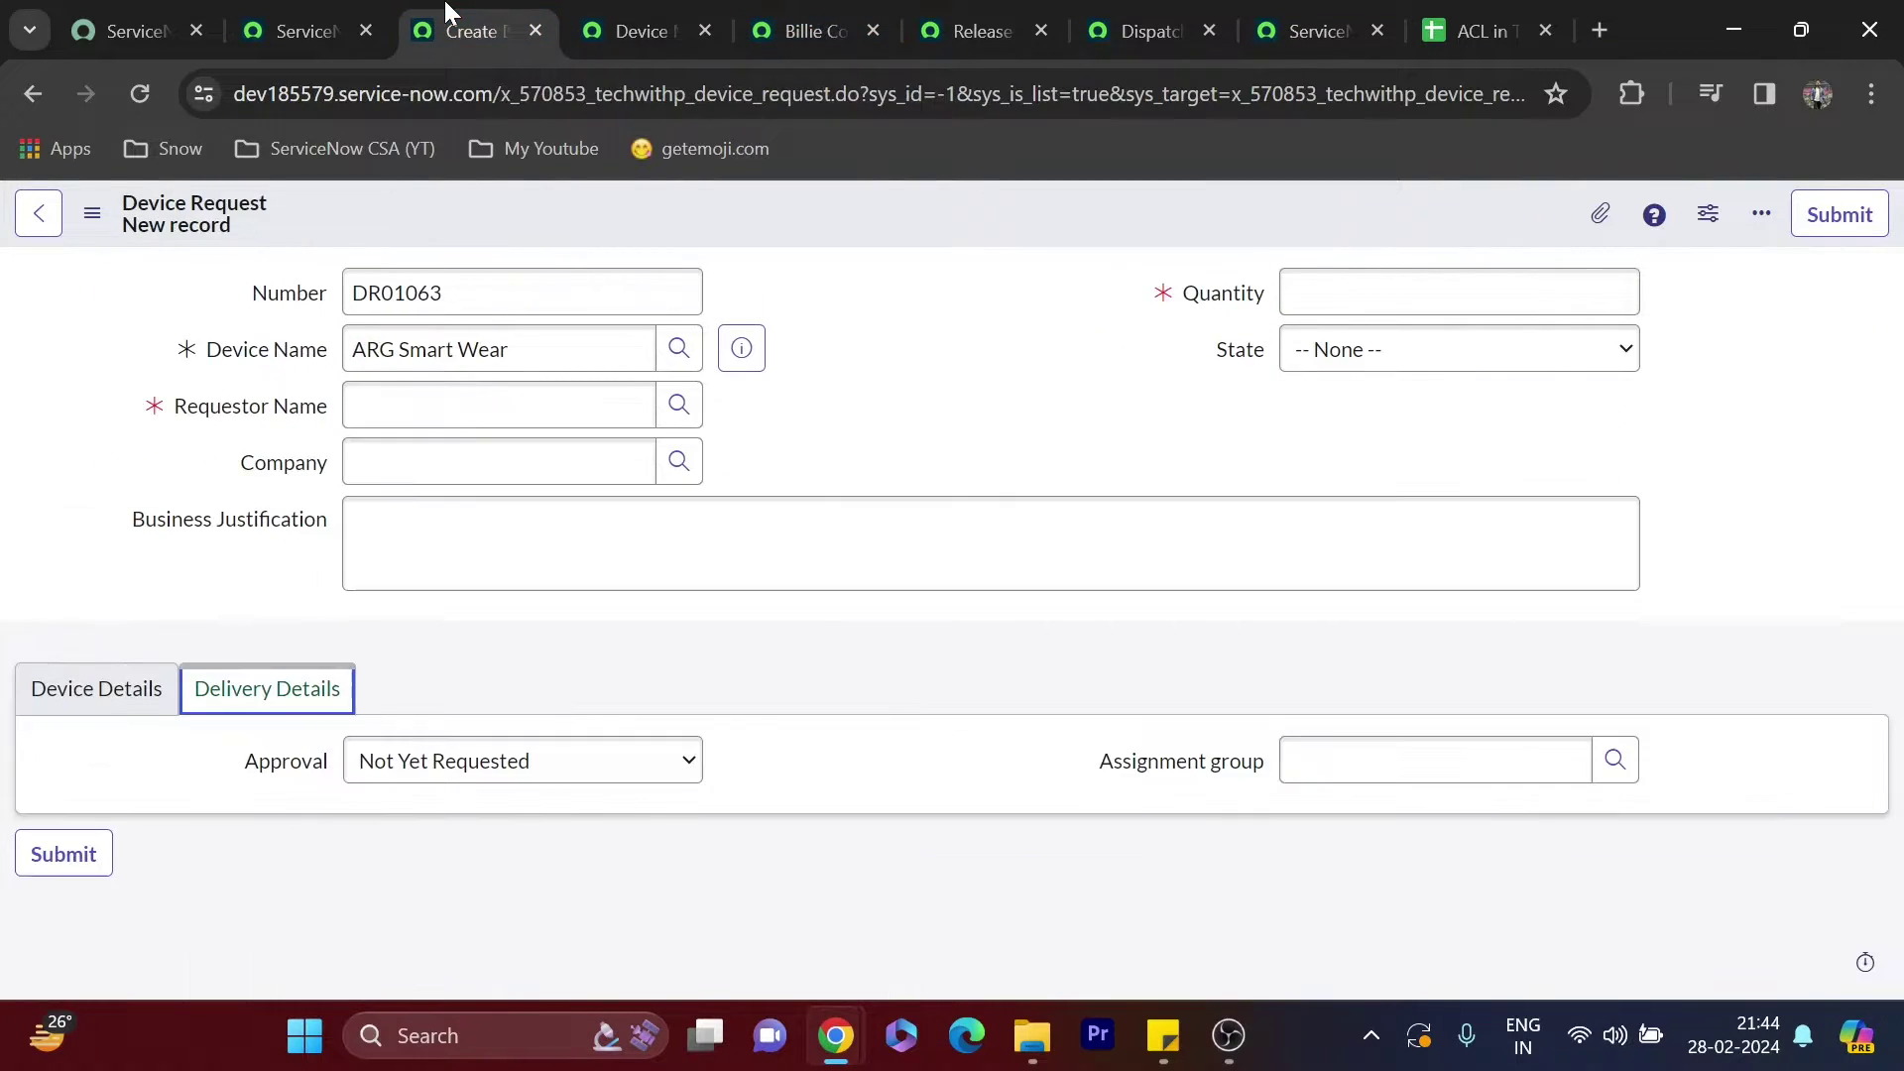
{"action": "left_click", "coordinate": [262, 535]}
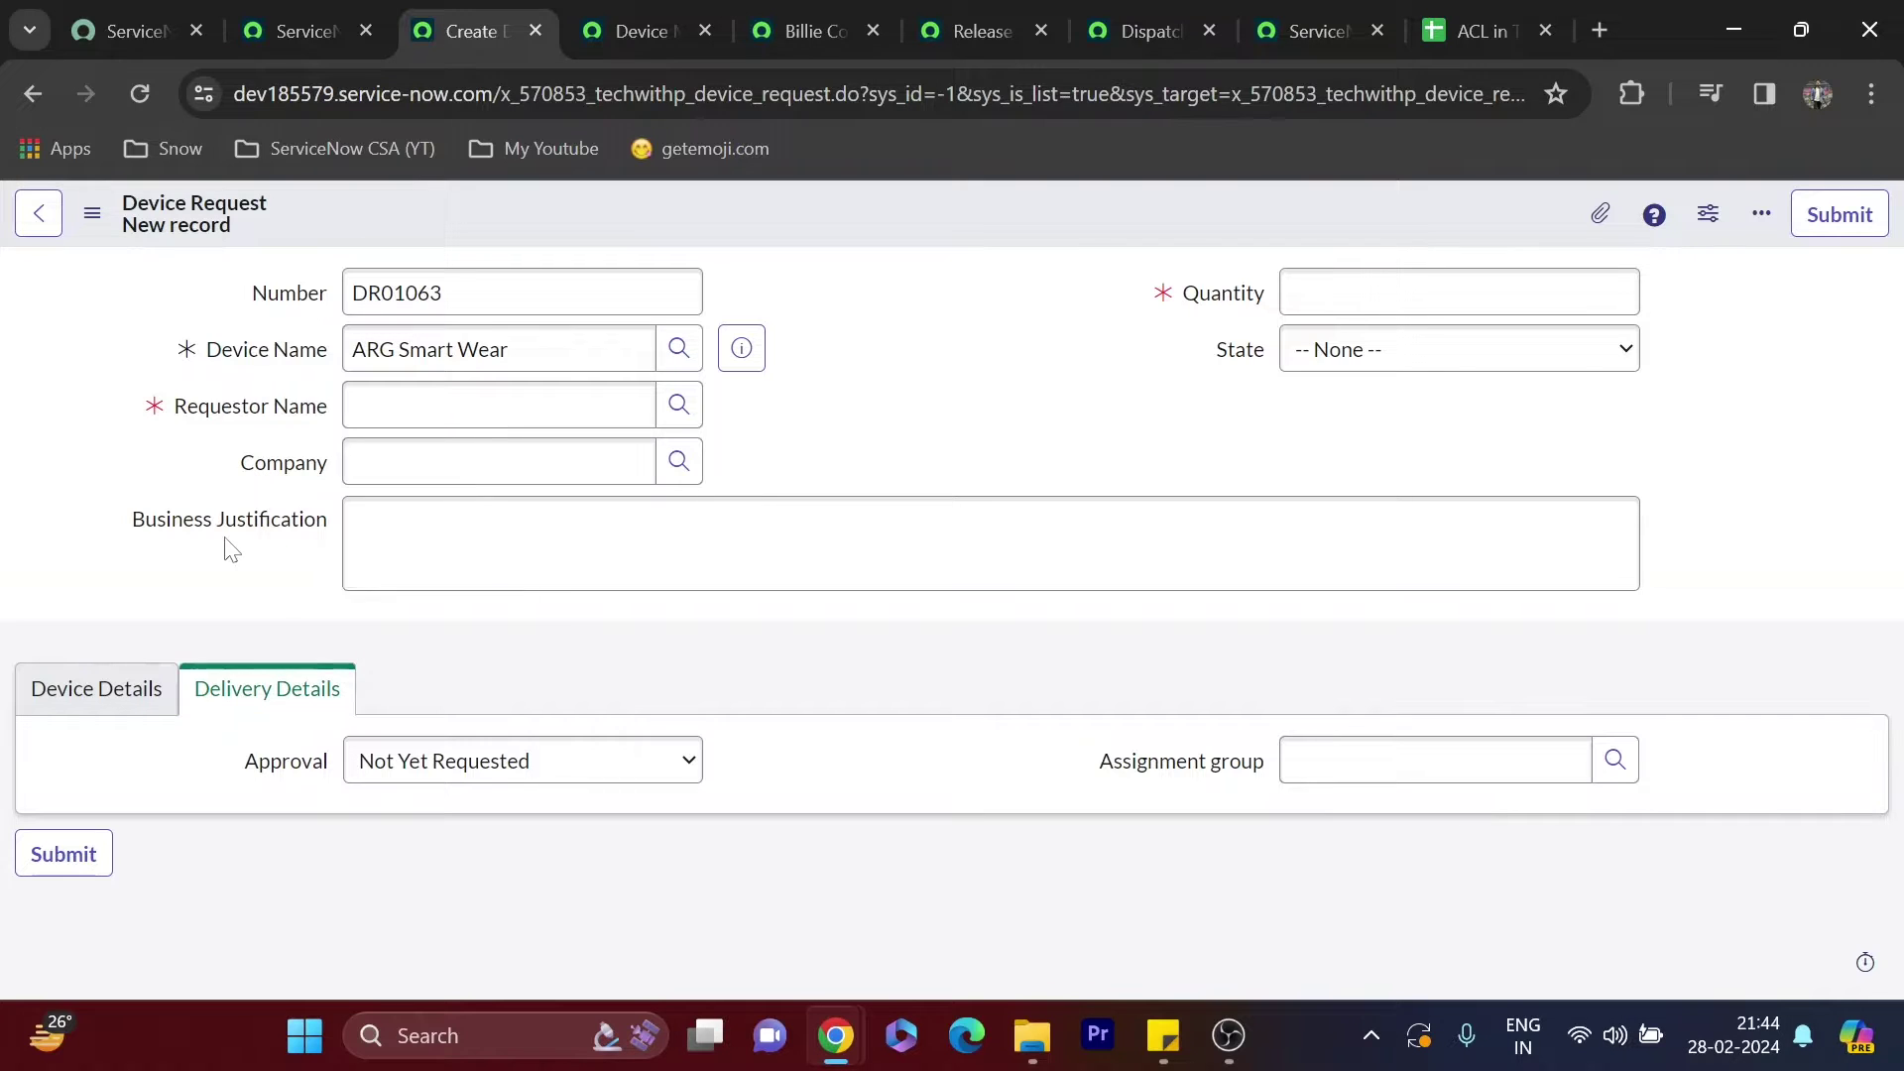
{"action": "right_click", "coordinate": [253, 527]}
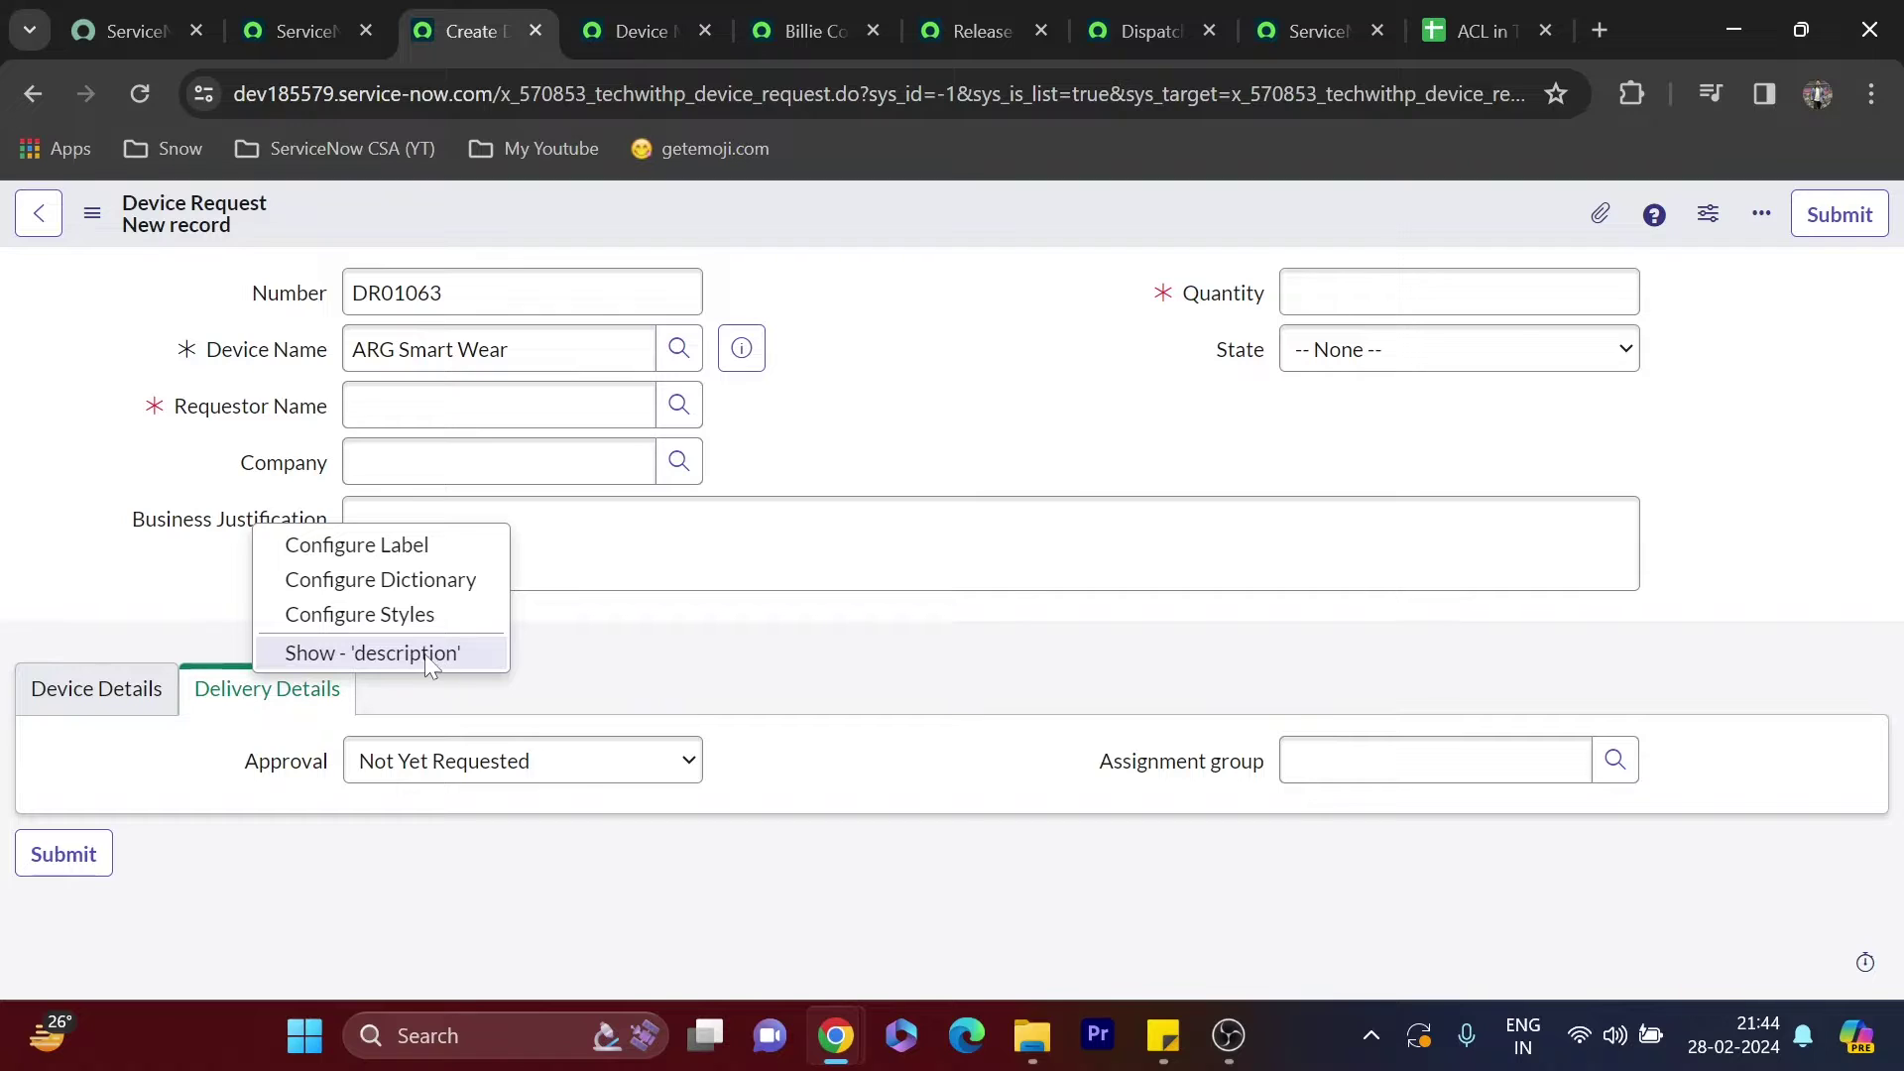
{"action": "left_click", "coordinate": [343, 585]}
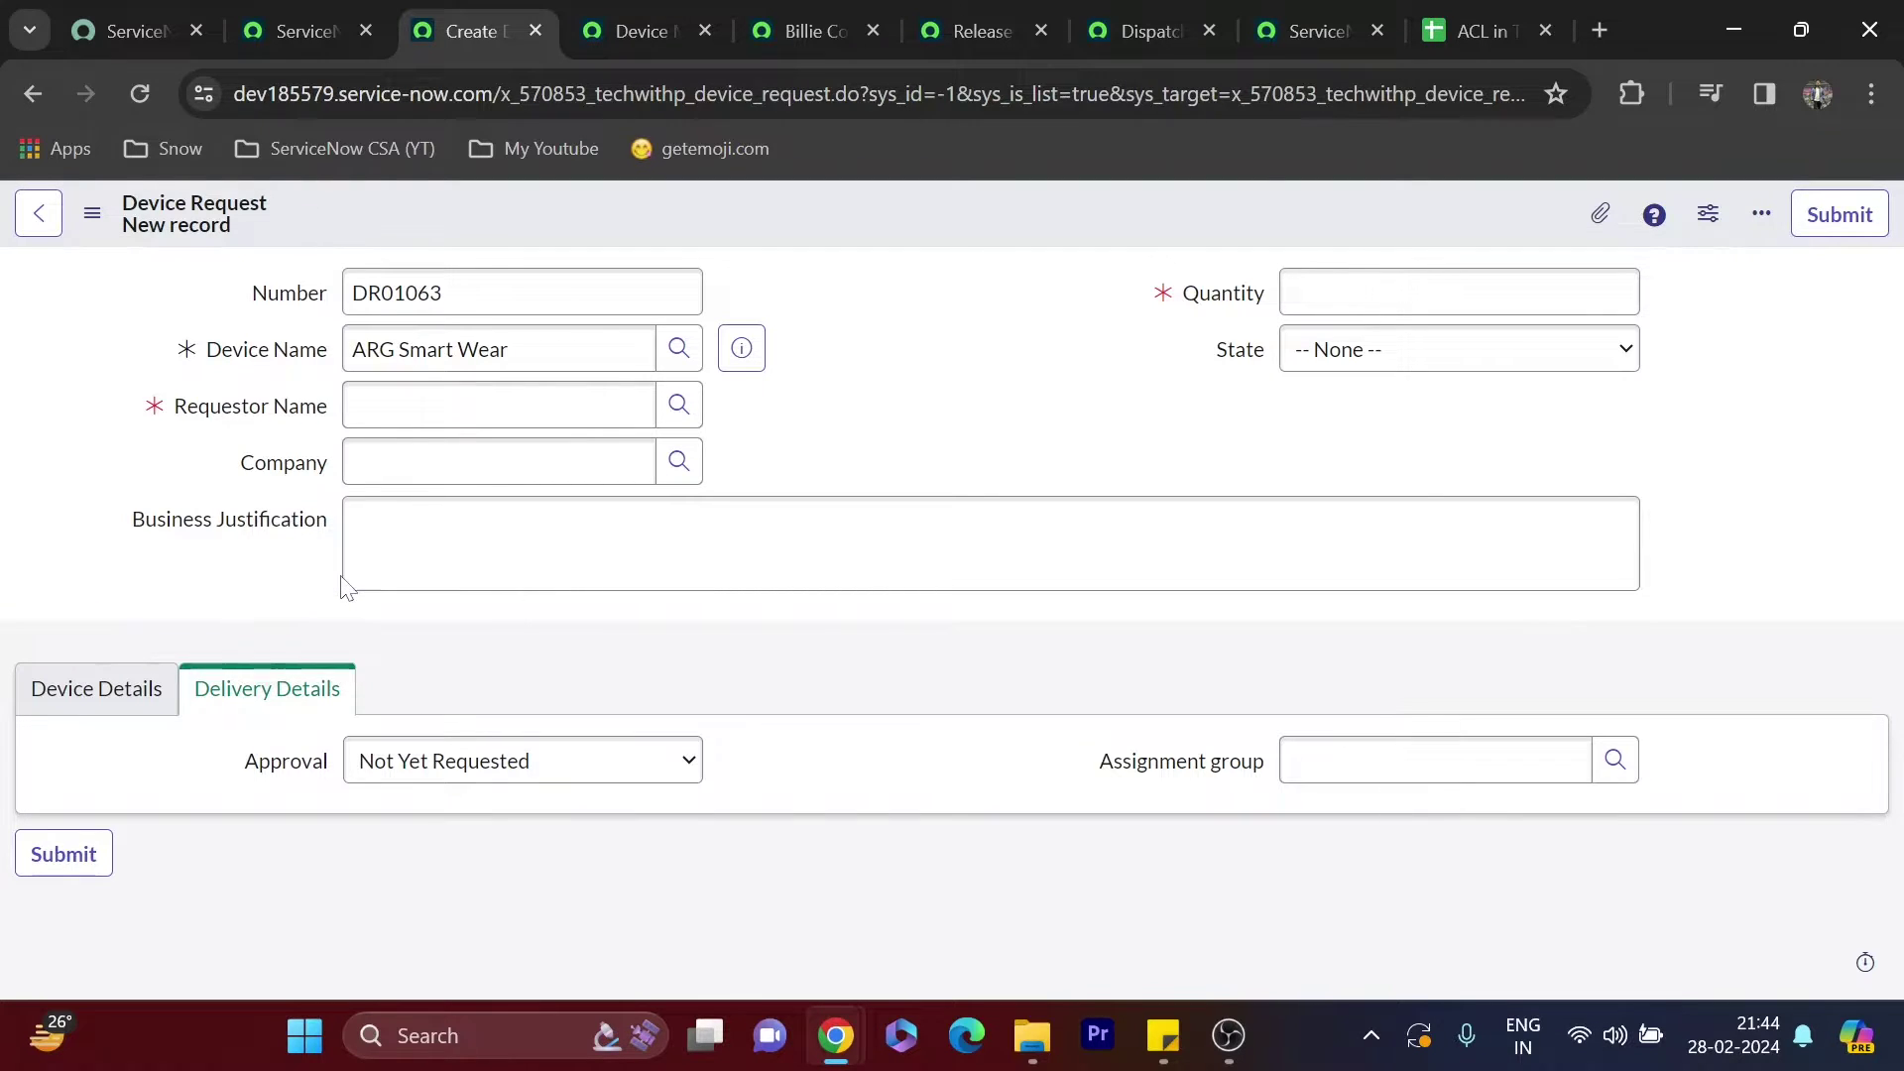
{"action": "left_click", "coordinate": [1083, 274]}
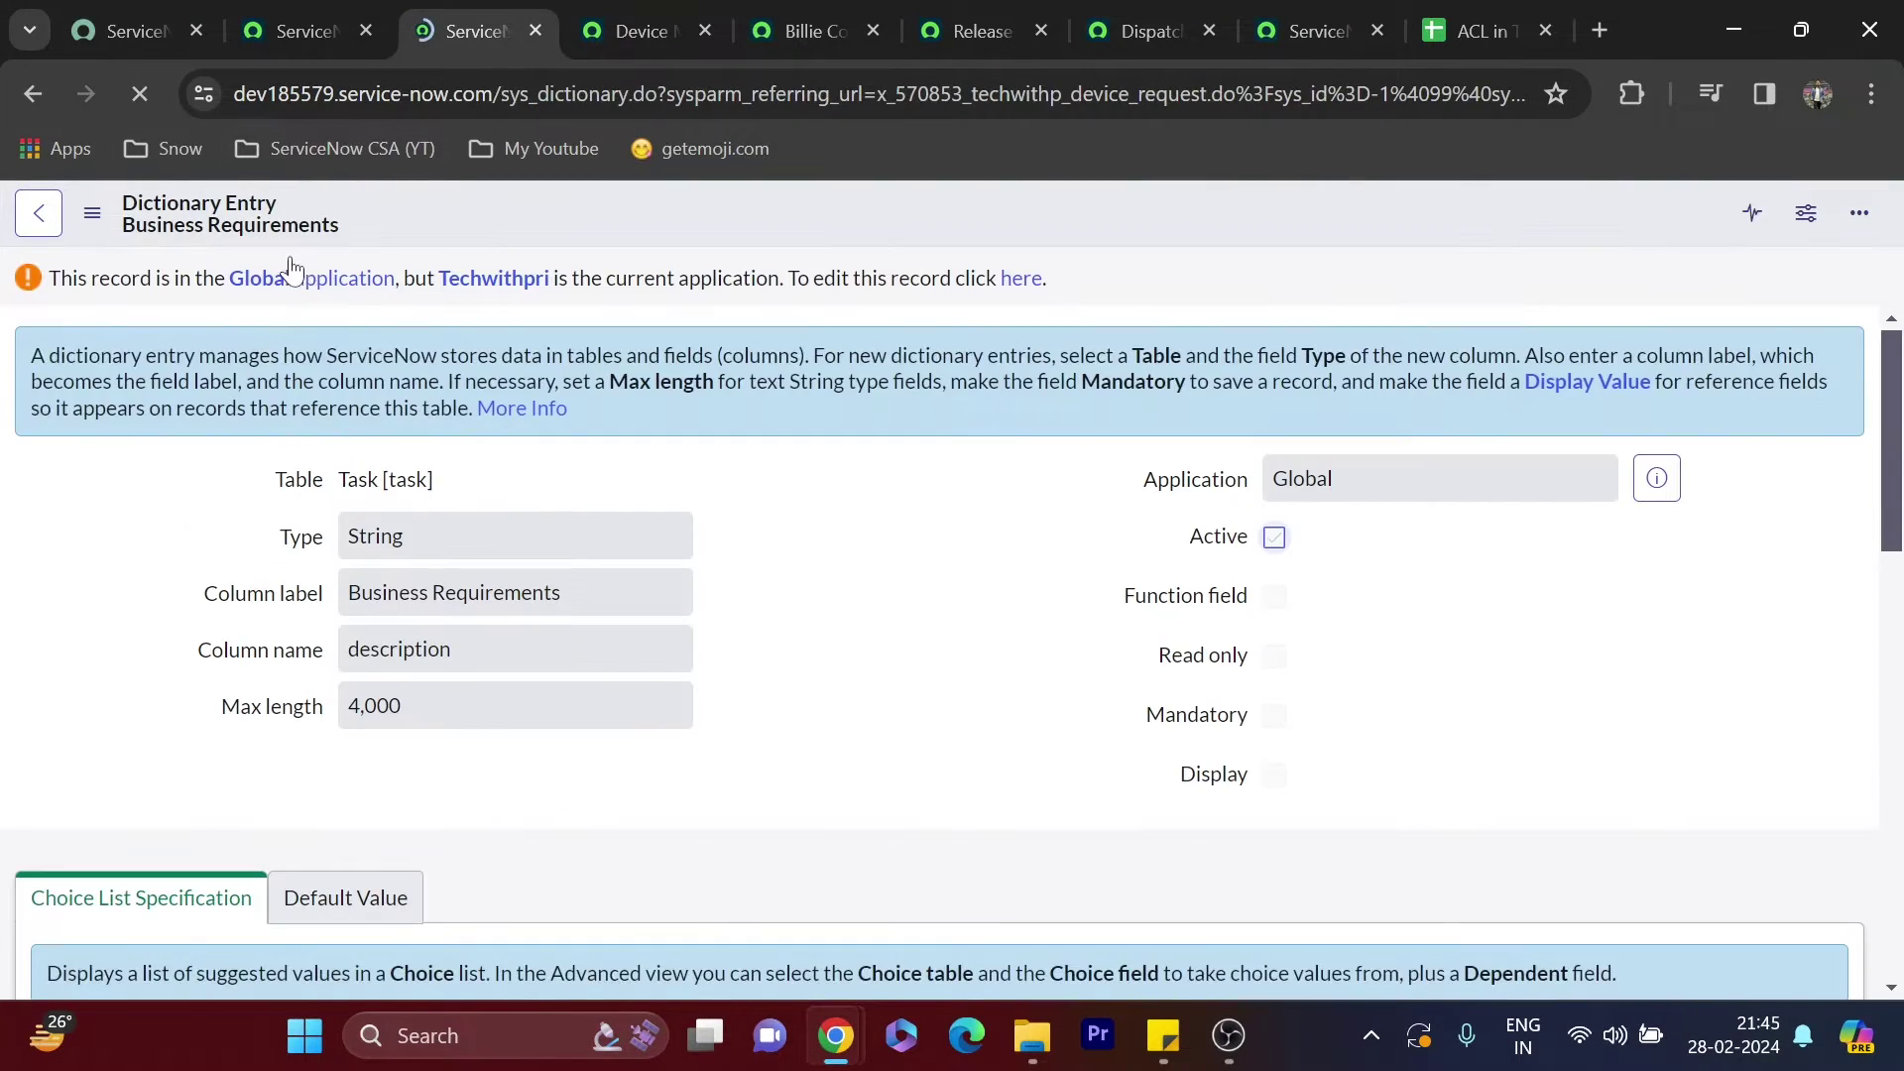
{"action": "scroll", "coordinate": [342, 555], "scroll_direction": "down", "scroll_amount": 3}
{"action": "scroll", "coordinate": [347, 426], "scroll_direction": "down", "scroll_amount": 7}
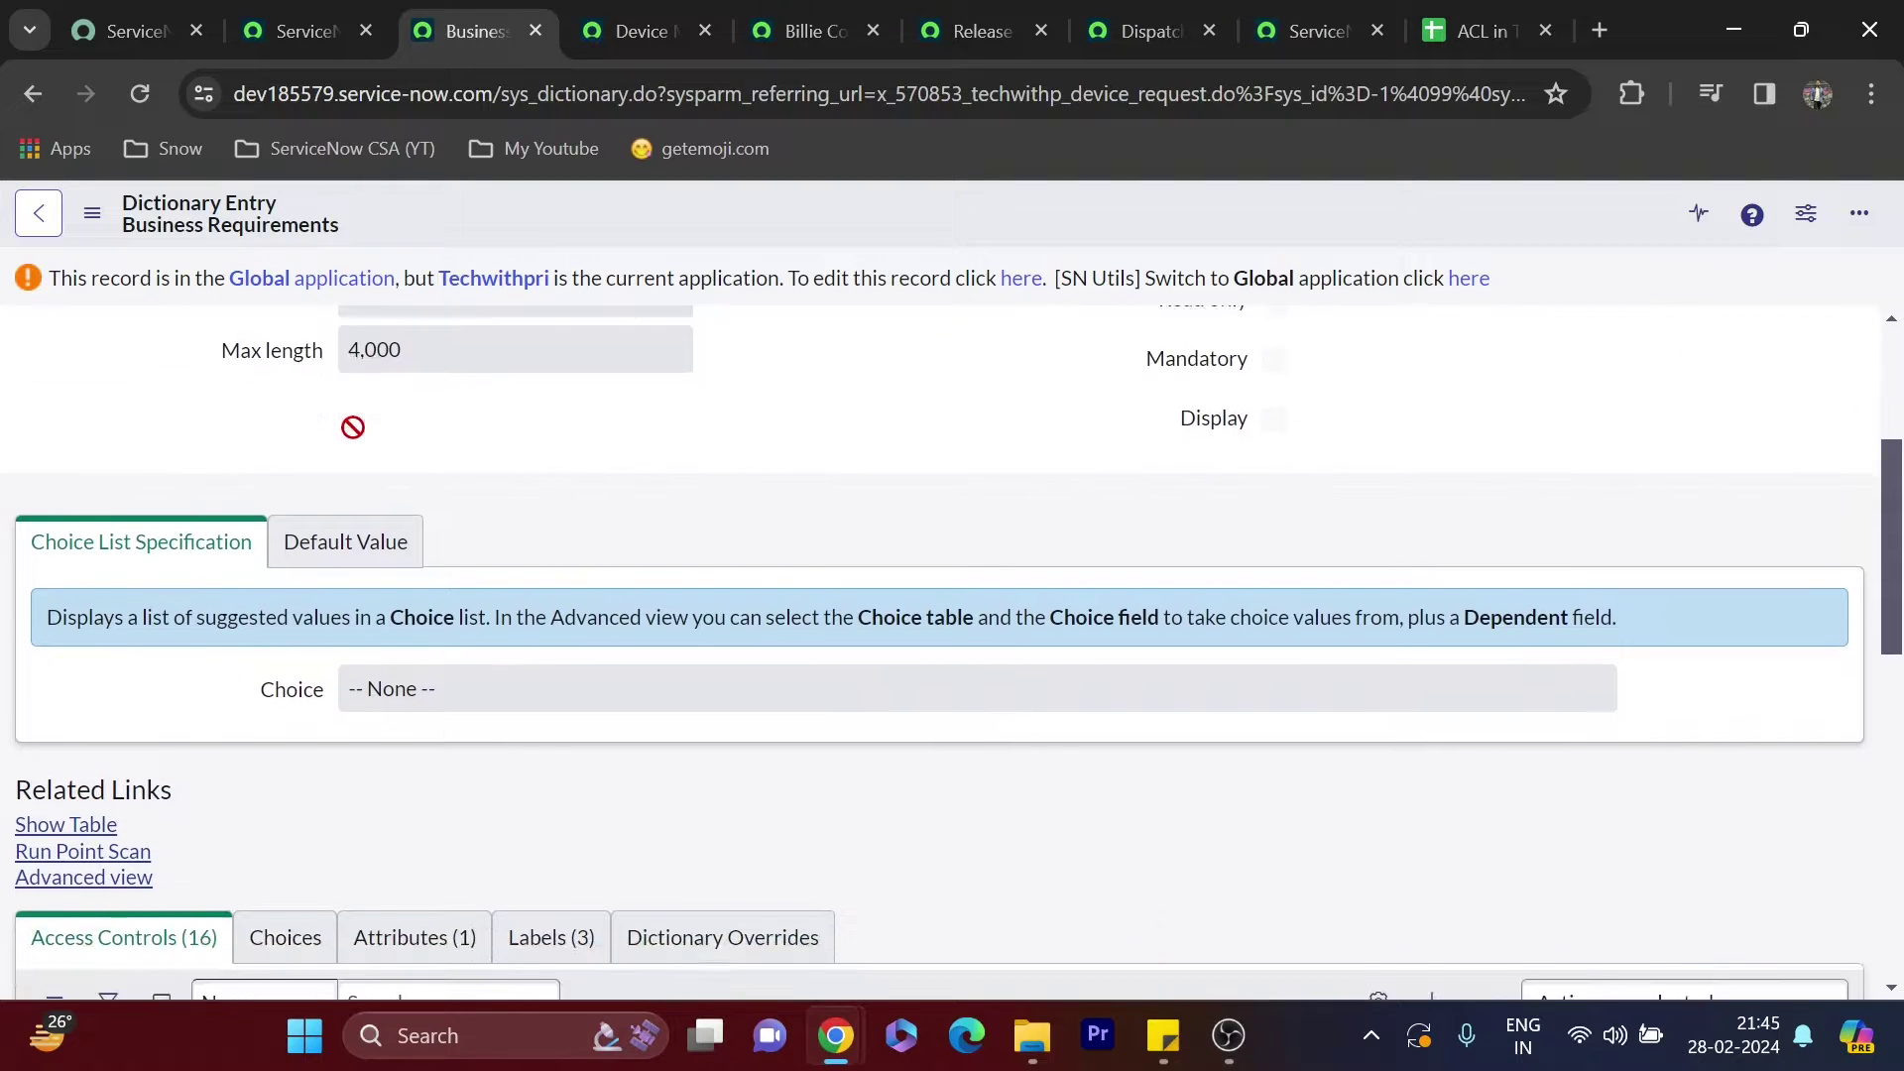
{"action": "scroll", "coordinate": [942, 644], "scroll_direction": "up", "scroll_amount": 10}
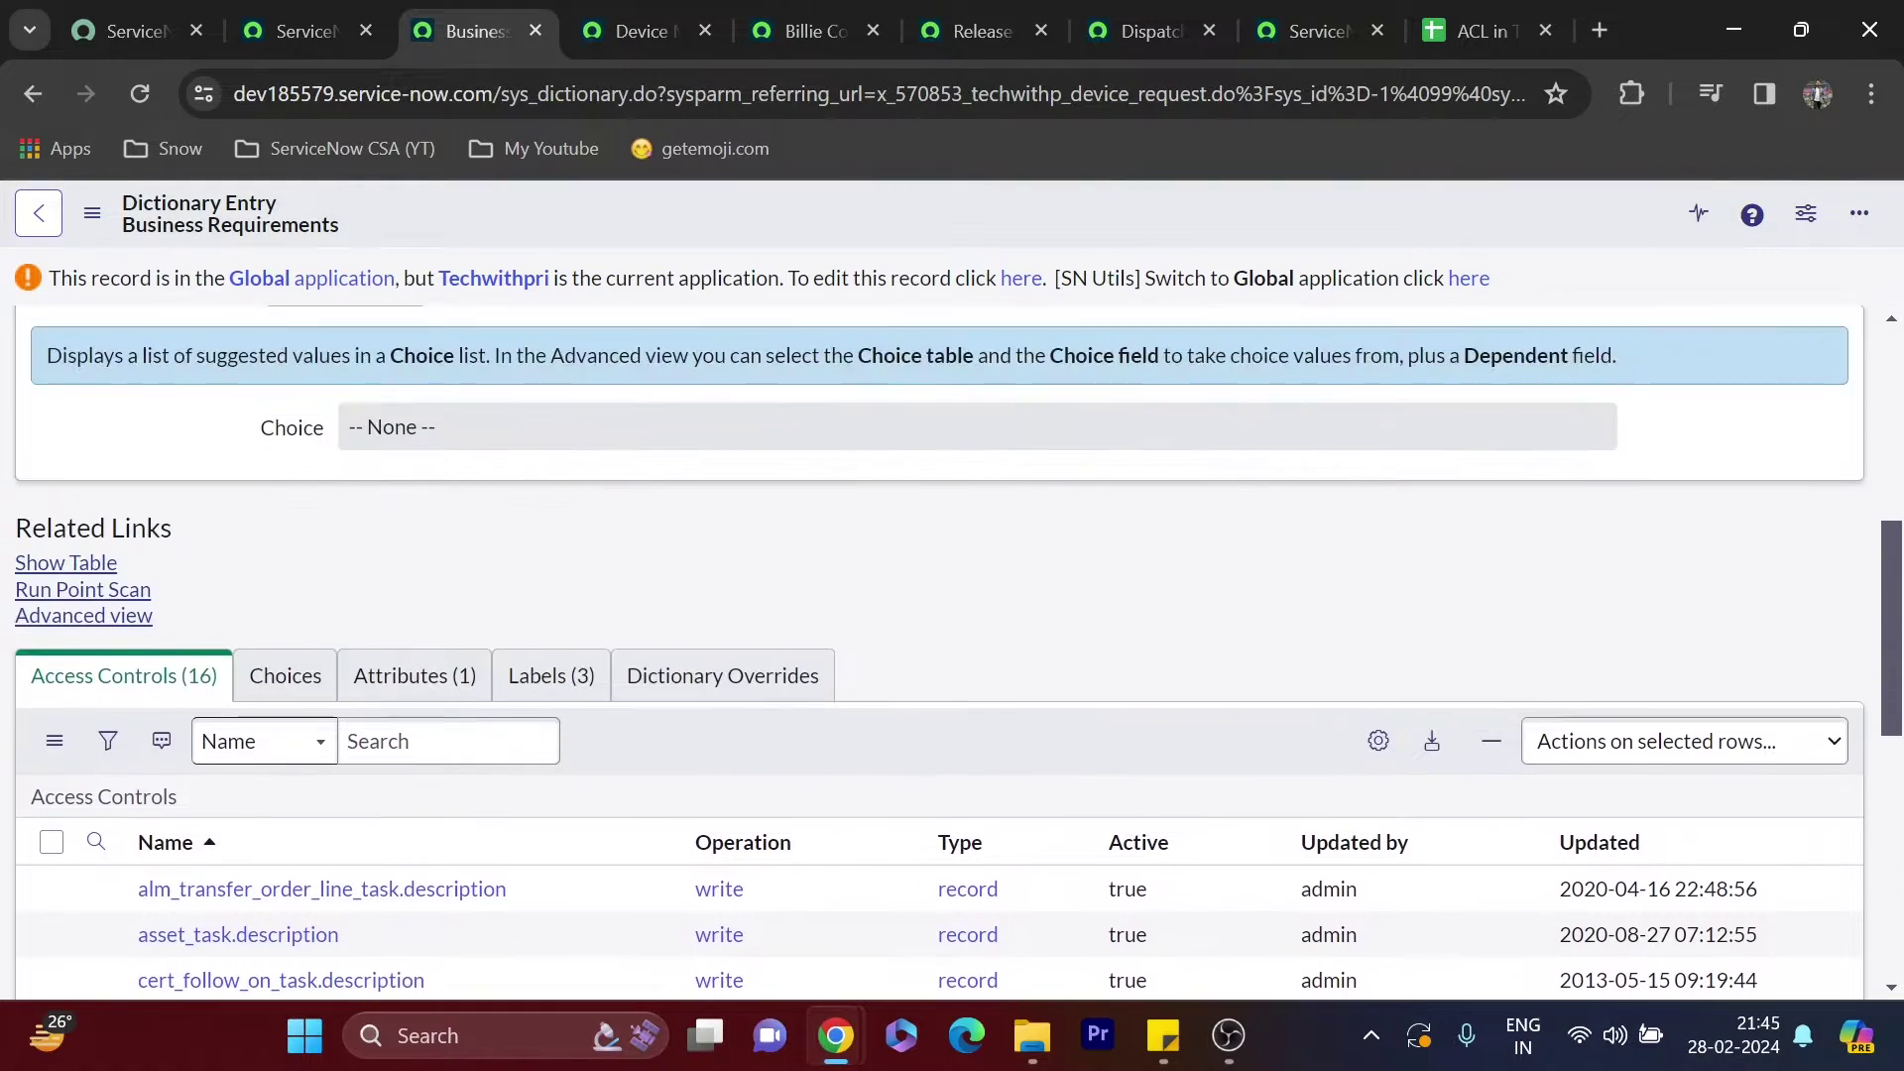
{"action": "scroll", "coordinate": [365, 450], "scroll_direction": "down", "scroll_amount": 6}
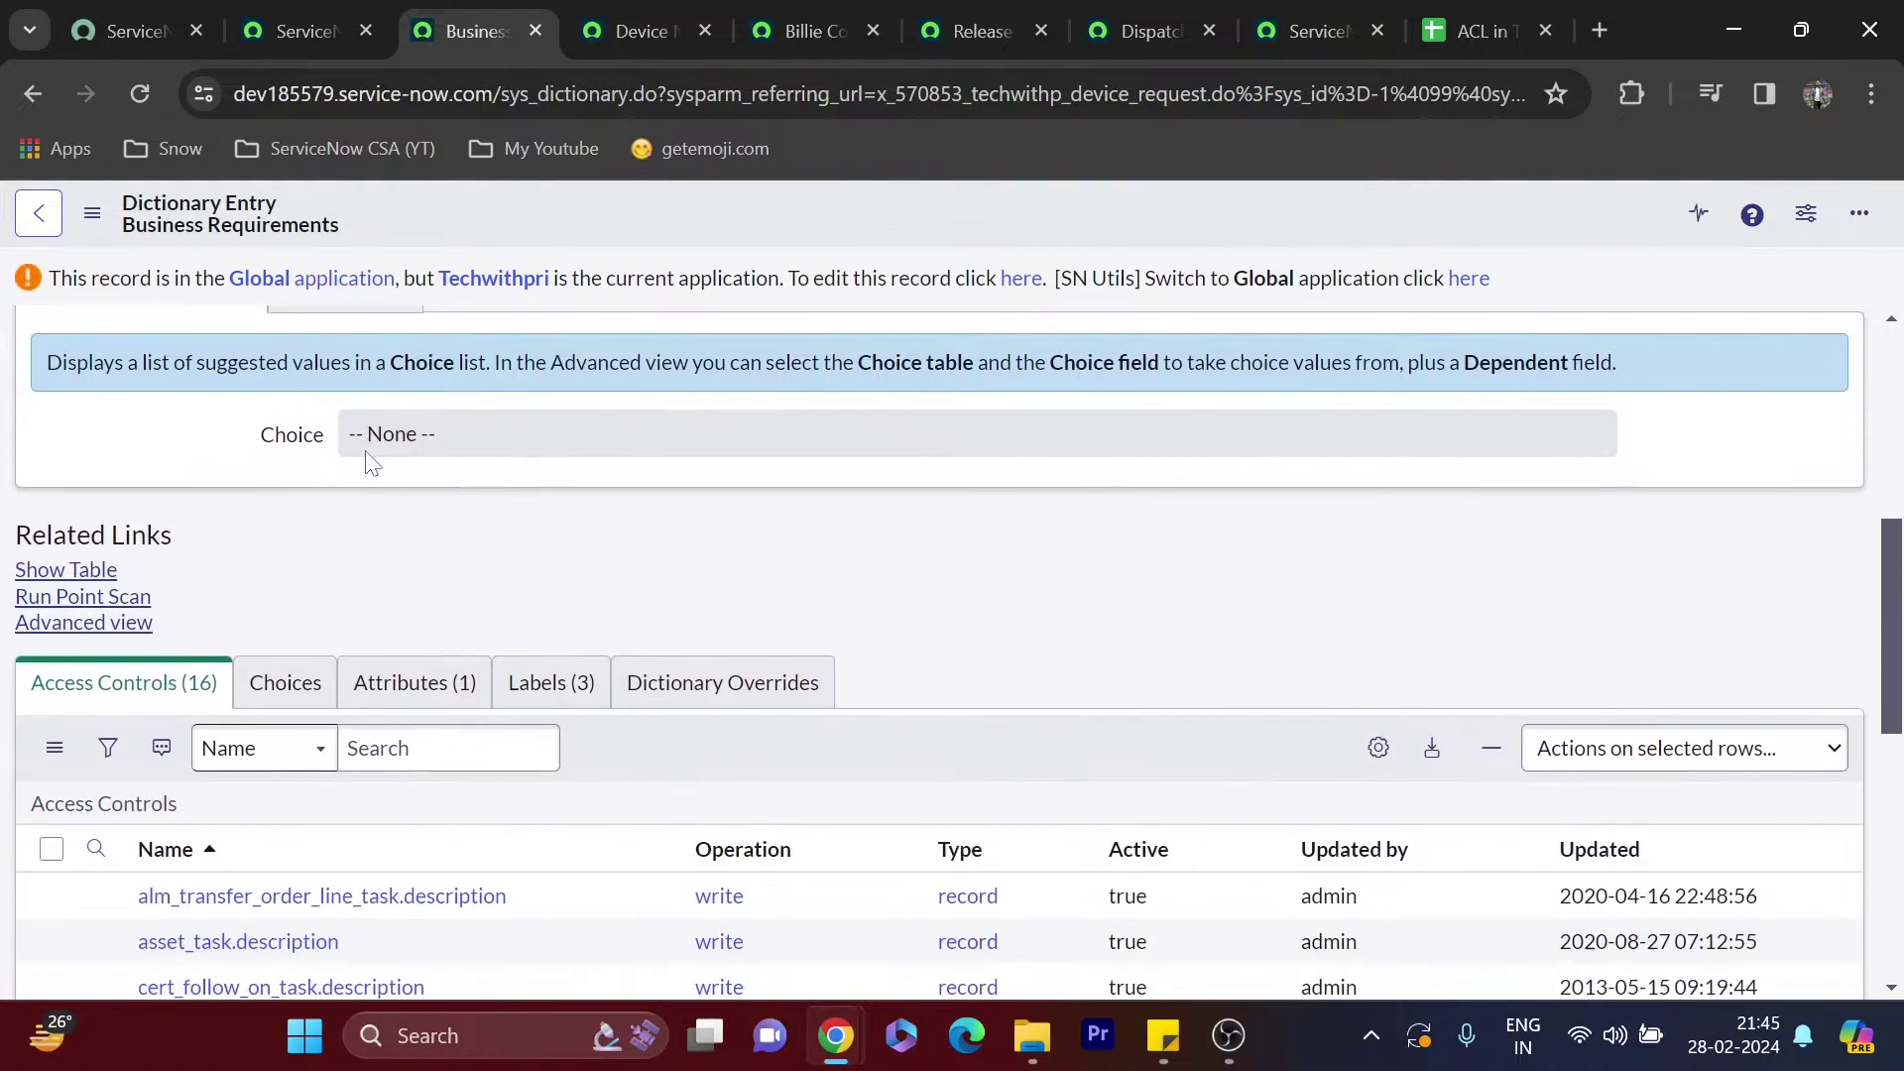
{"action": "scroll", "coordinate": [331, 493], "scroll_direction": "up", "scroll_amount": 6}
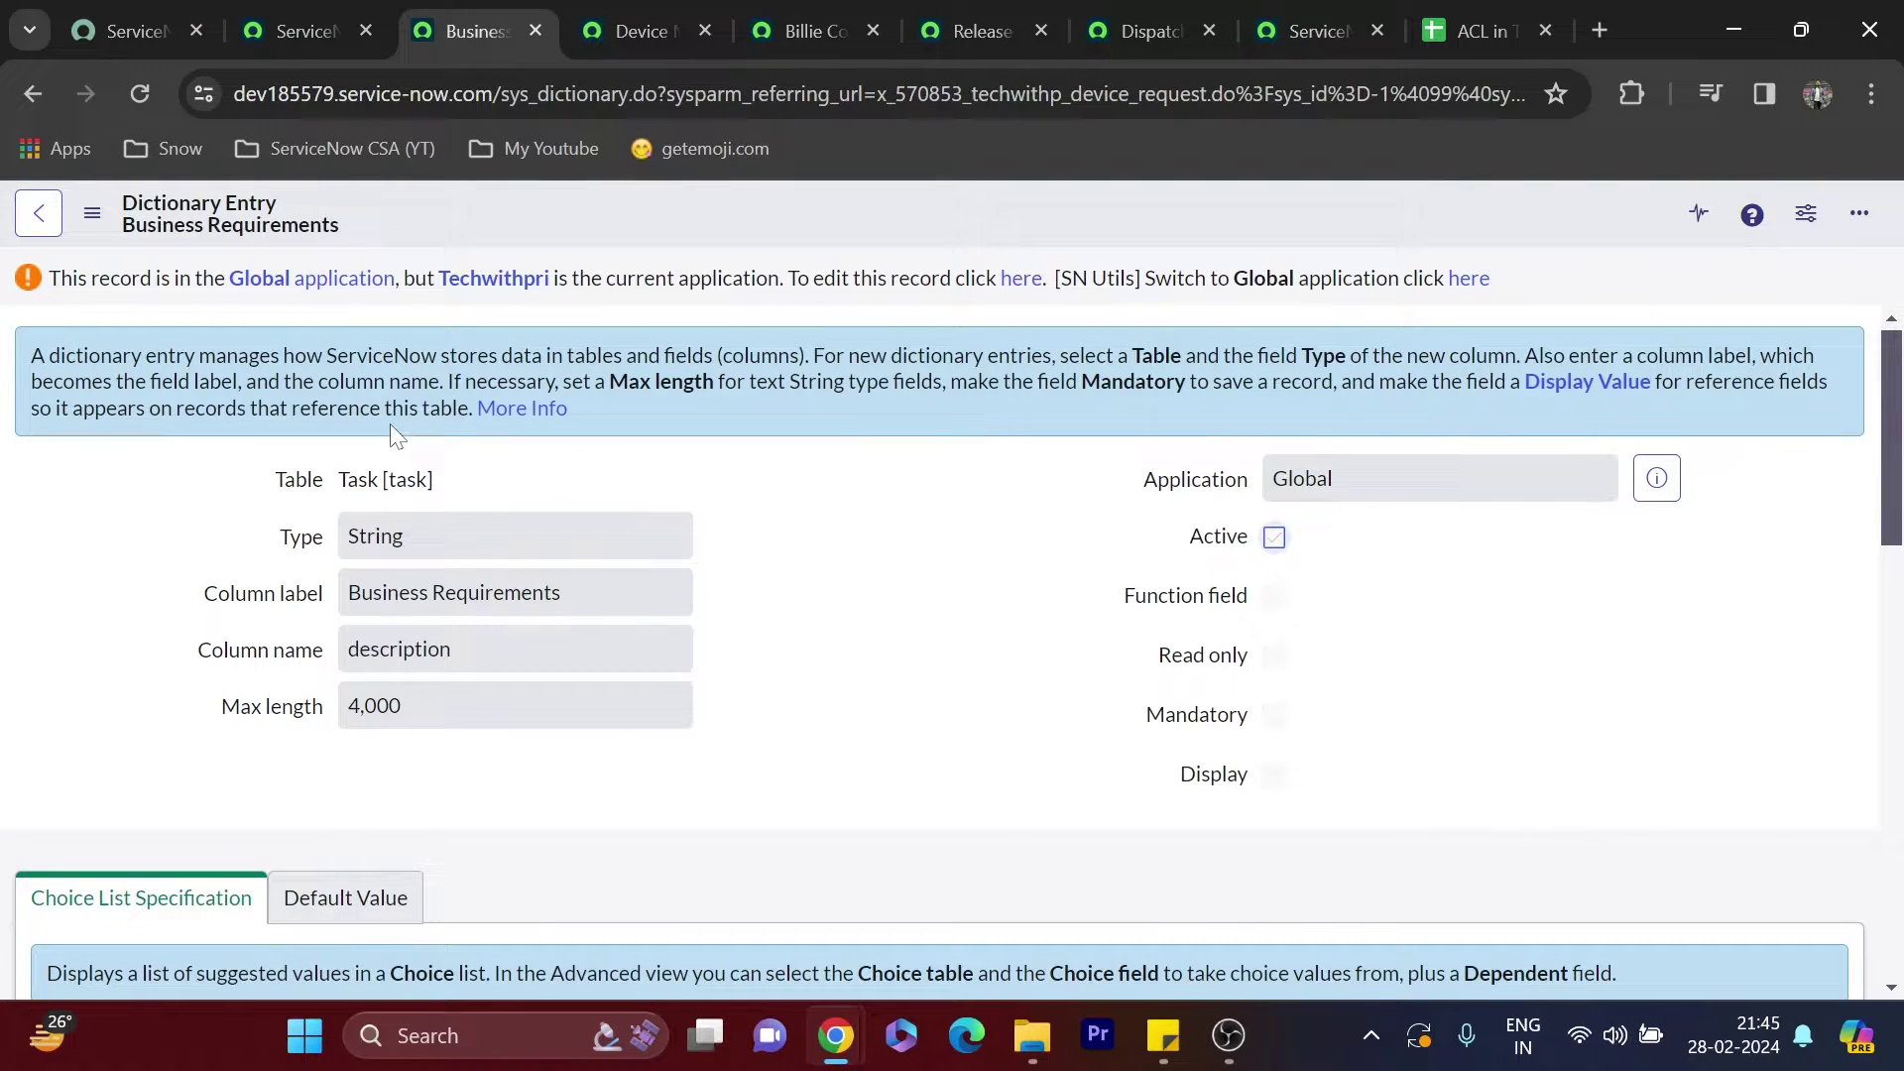
Open the Access Control (ACL) list and filter it to names starting with "task"
{"action": "left_click", "coordinate": [255, 12]}
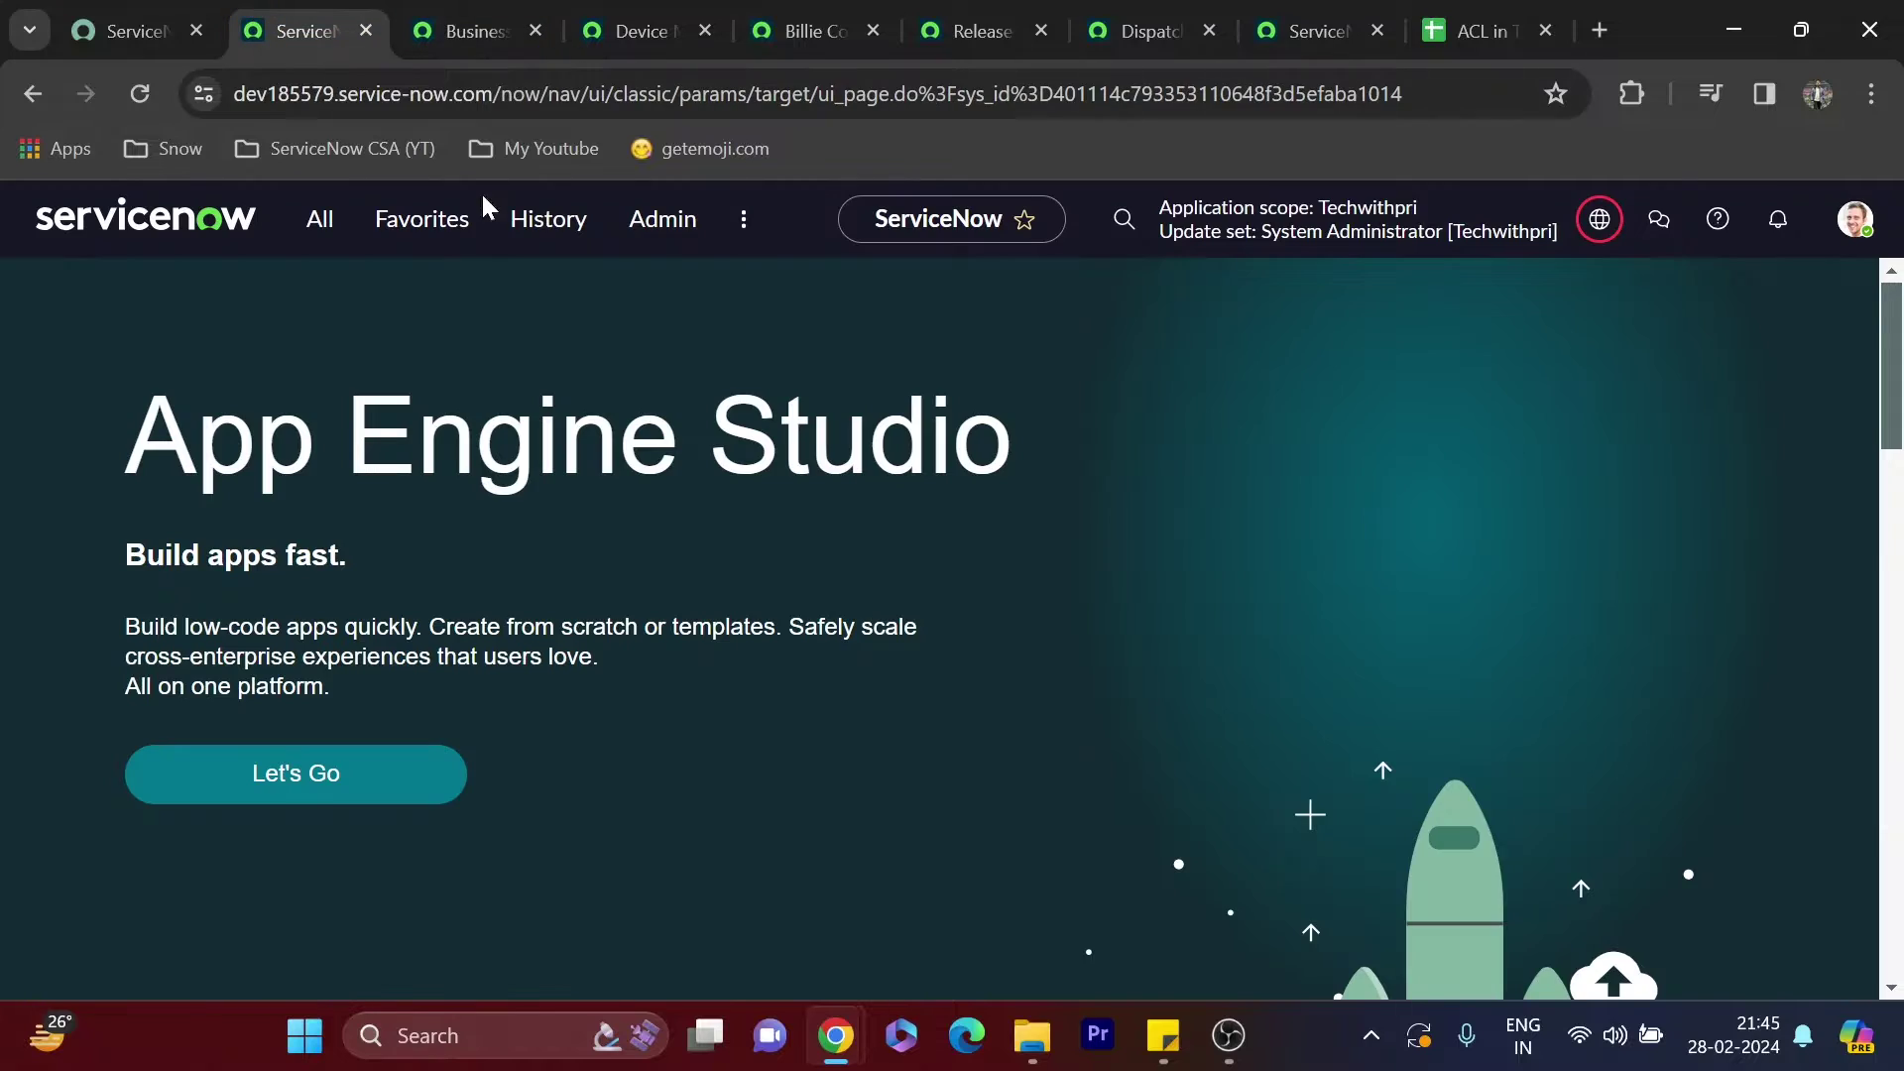
{"action": "left_click", "coordinate": [319, 219]}
{"action": "type", "text": "ac"}
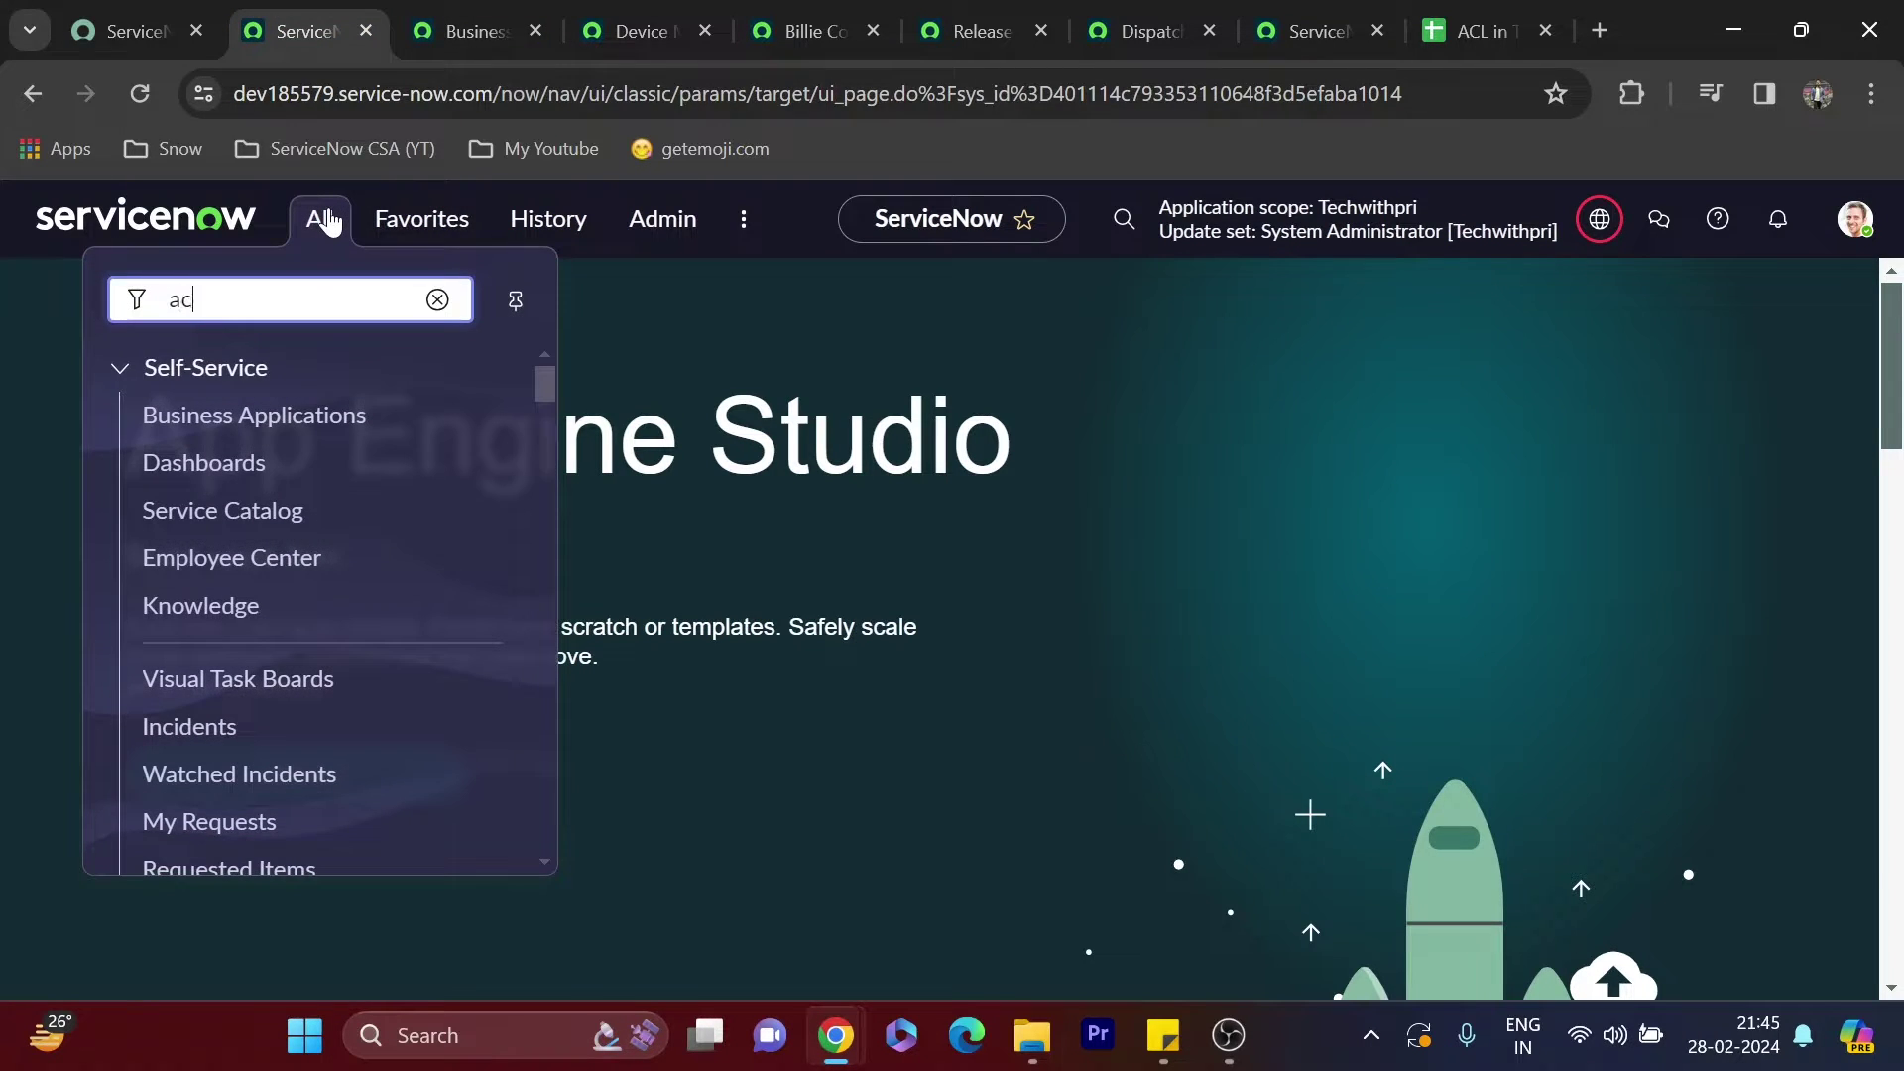
{"action": "type", "text": "l"}
{"action": "scroll", "coordinate": [170, 621], "scroll_direction": "down", "scroll_amount": 3}
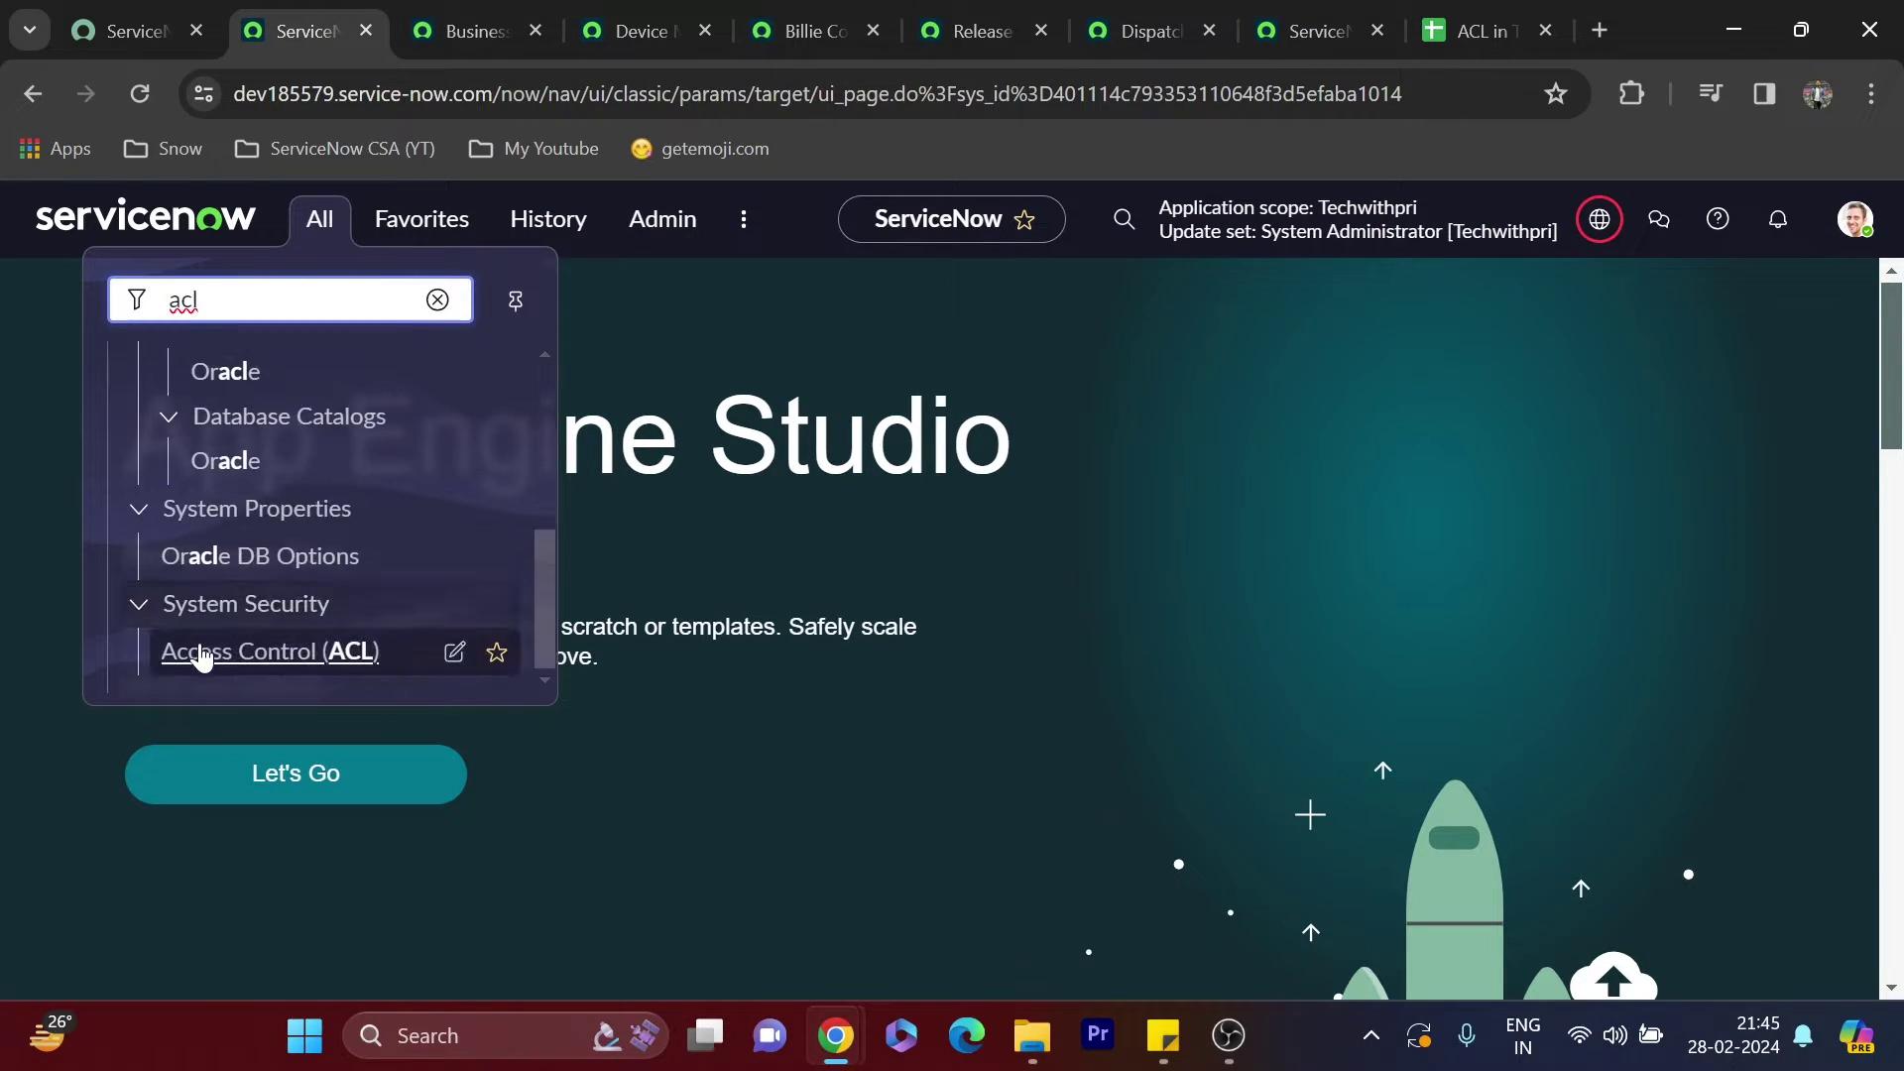
{"action": "left_click", "coordinate": [202, 654]}
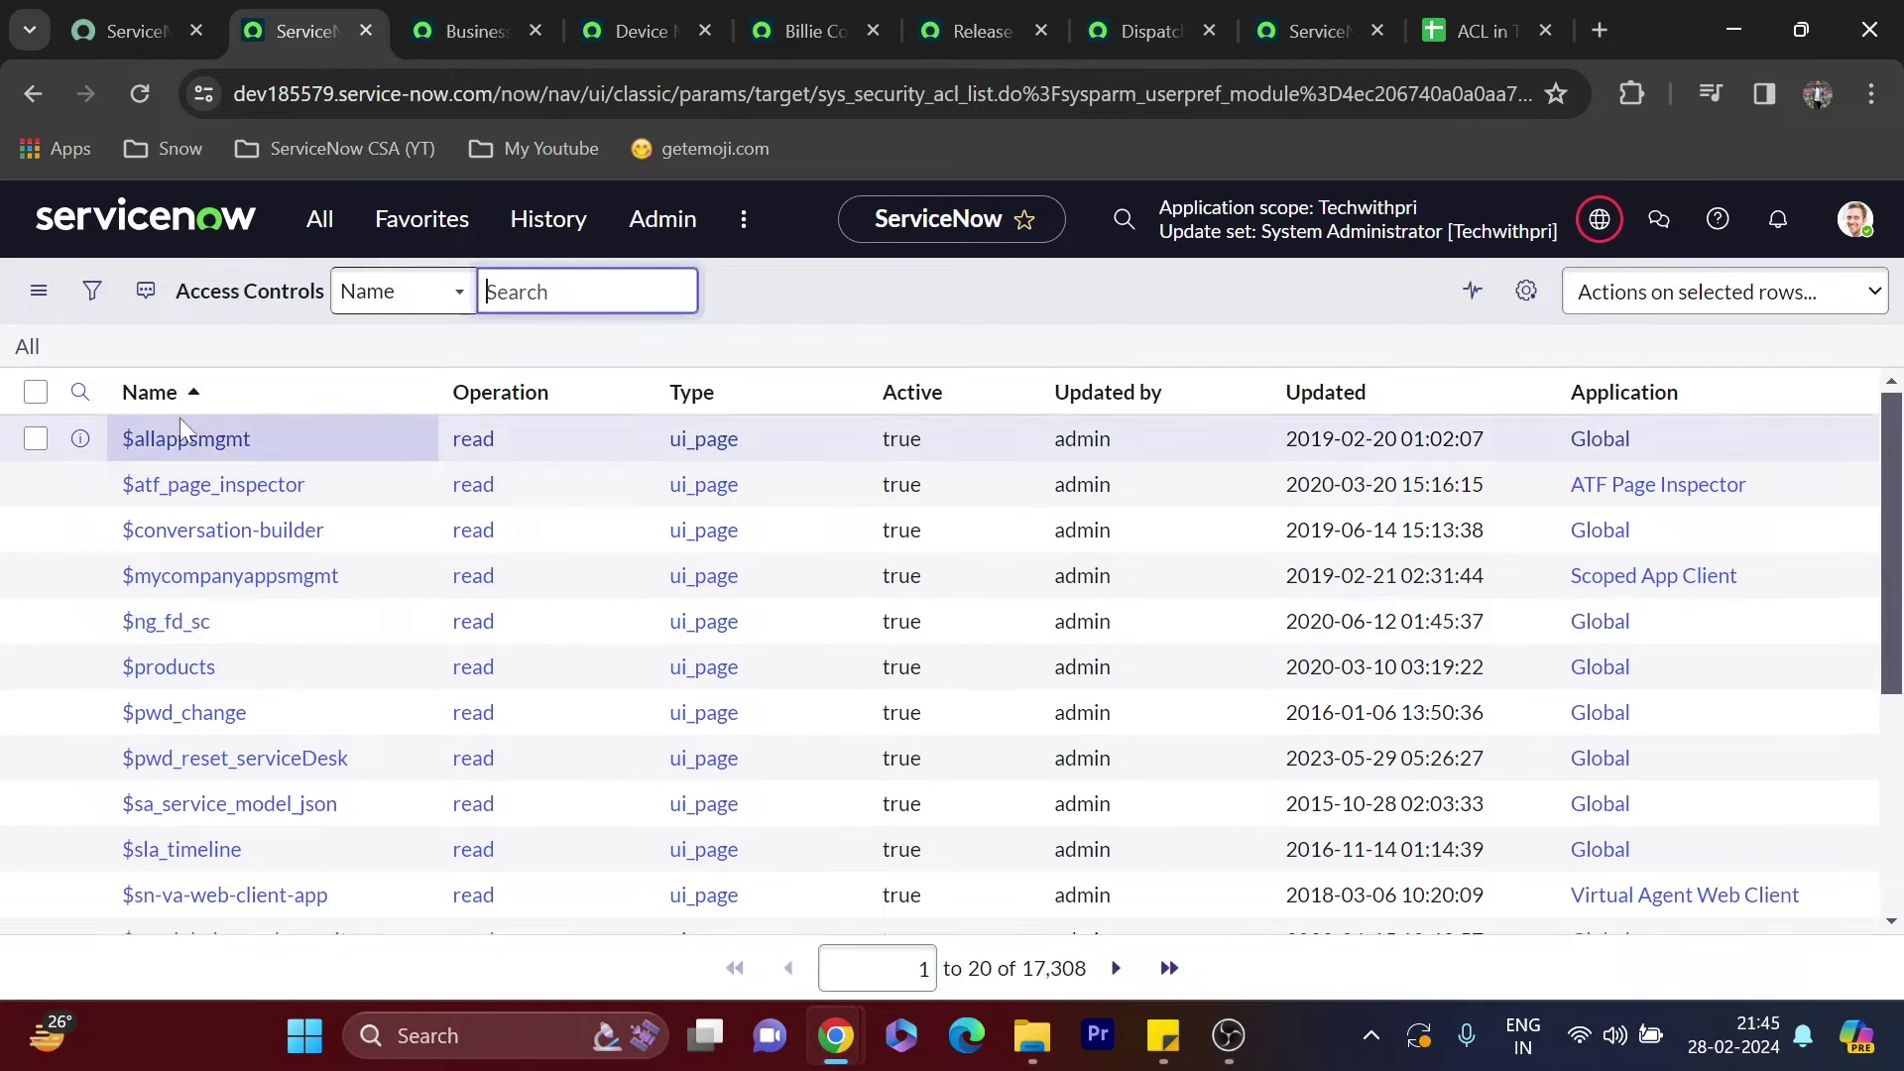
{"action": "left_click", "coordinate": [220, 446]}
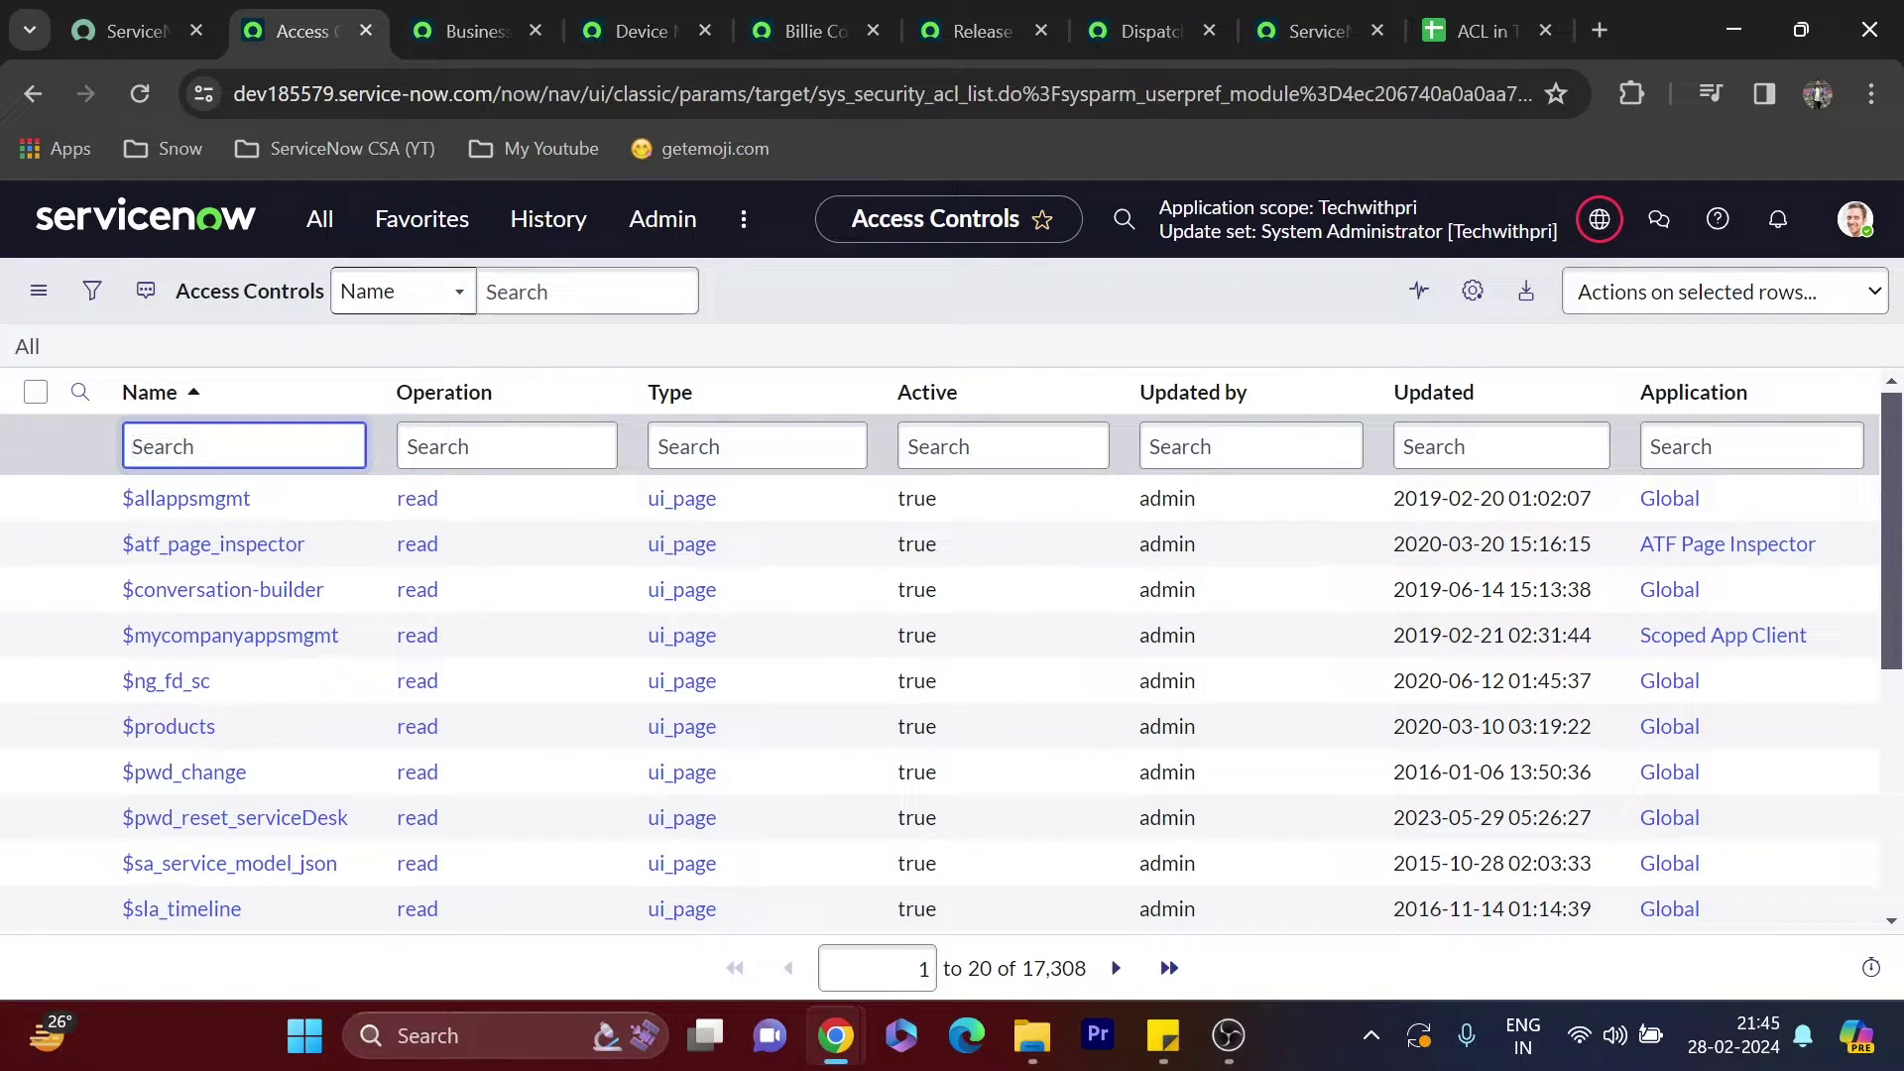
{"action": "type", "text": "task"}
{"action": "key", "text": "Return"}
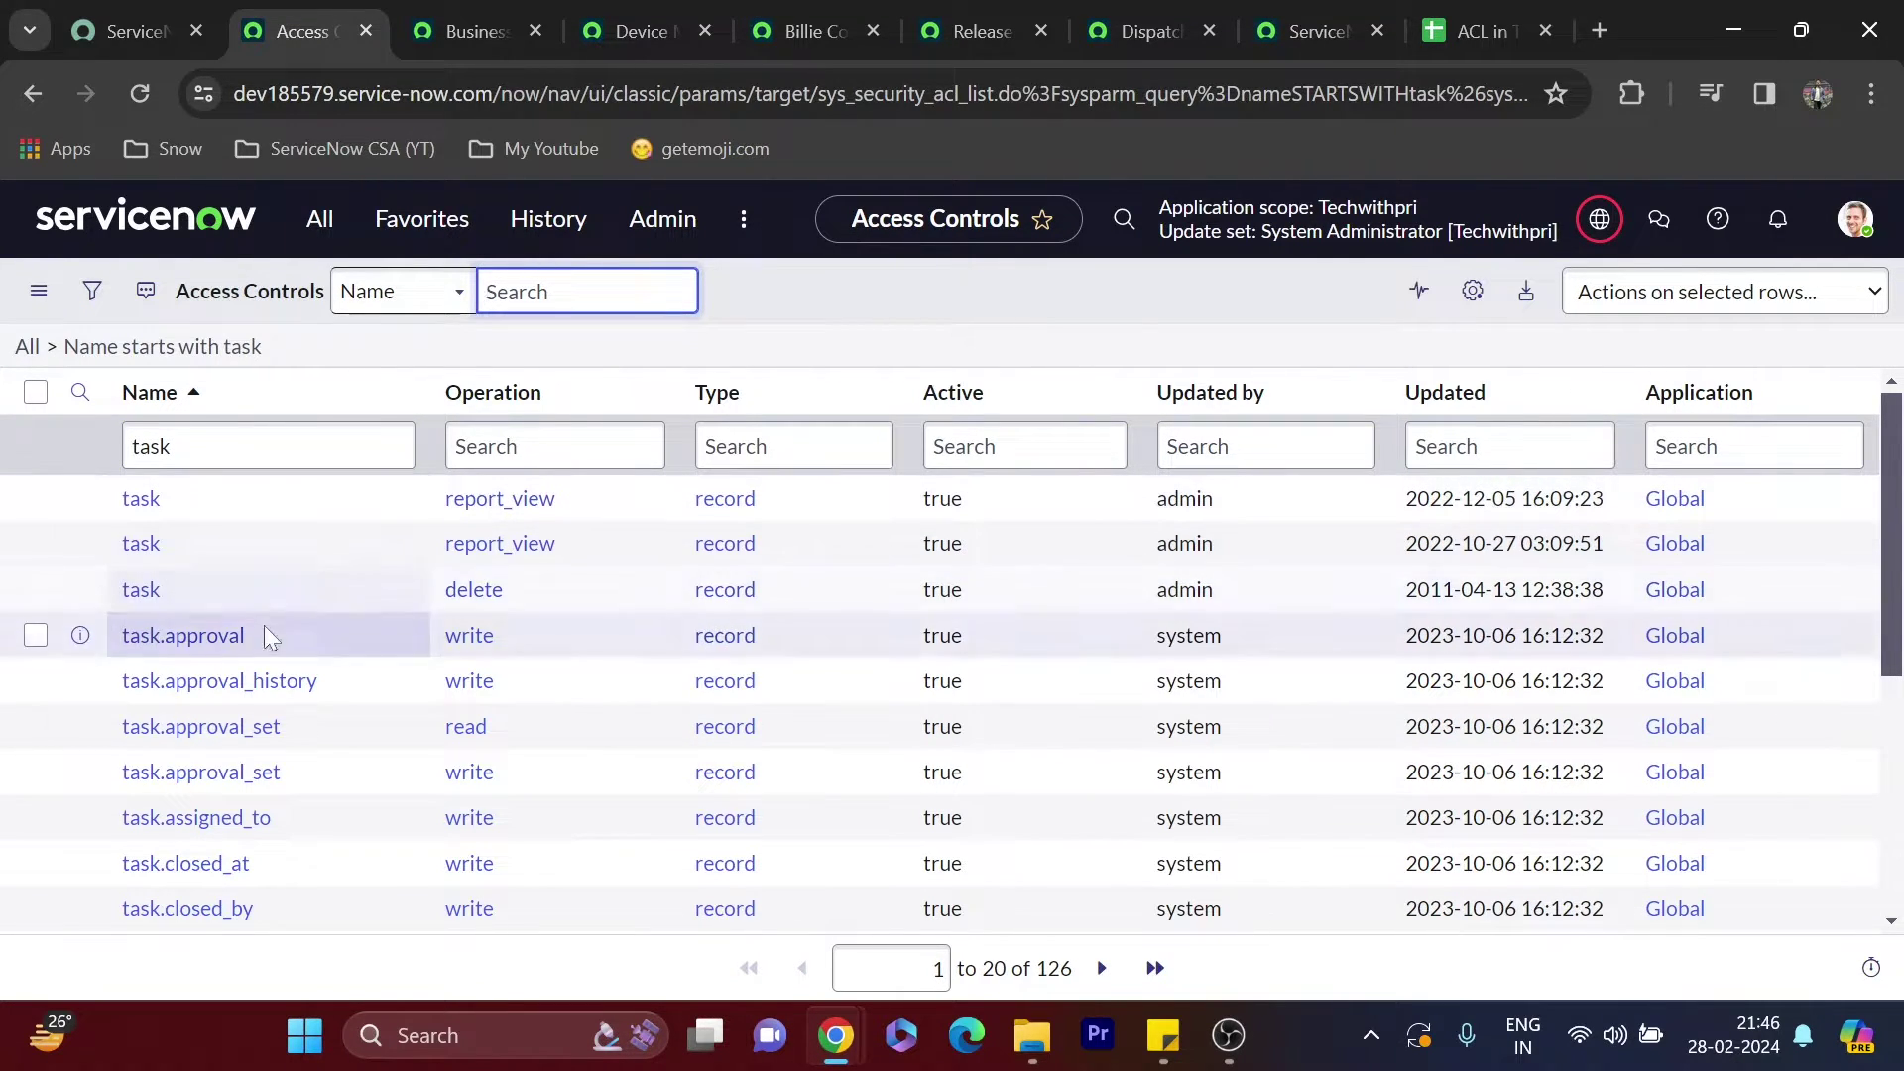
Open the task.description write access control in a separate tab and examine which roles it requires
{"action": "scroll", "coordinate": [272, 637], "scroll_direction": "down", "scroll_amount": 3}
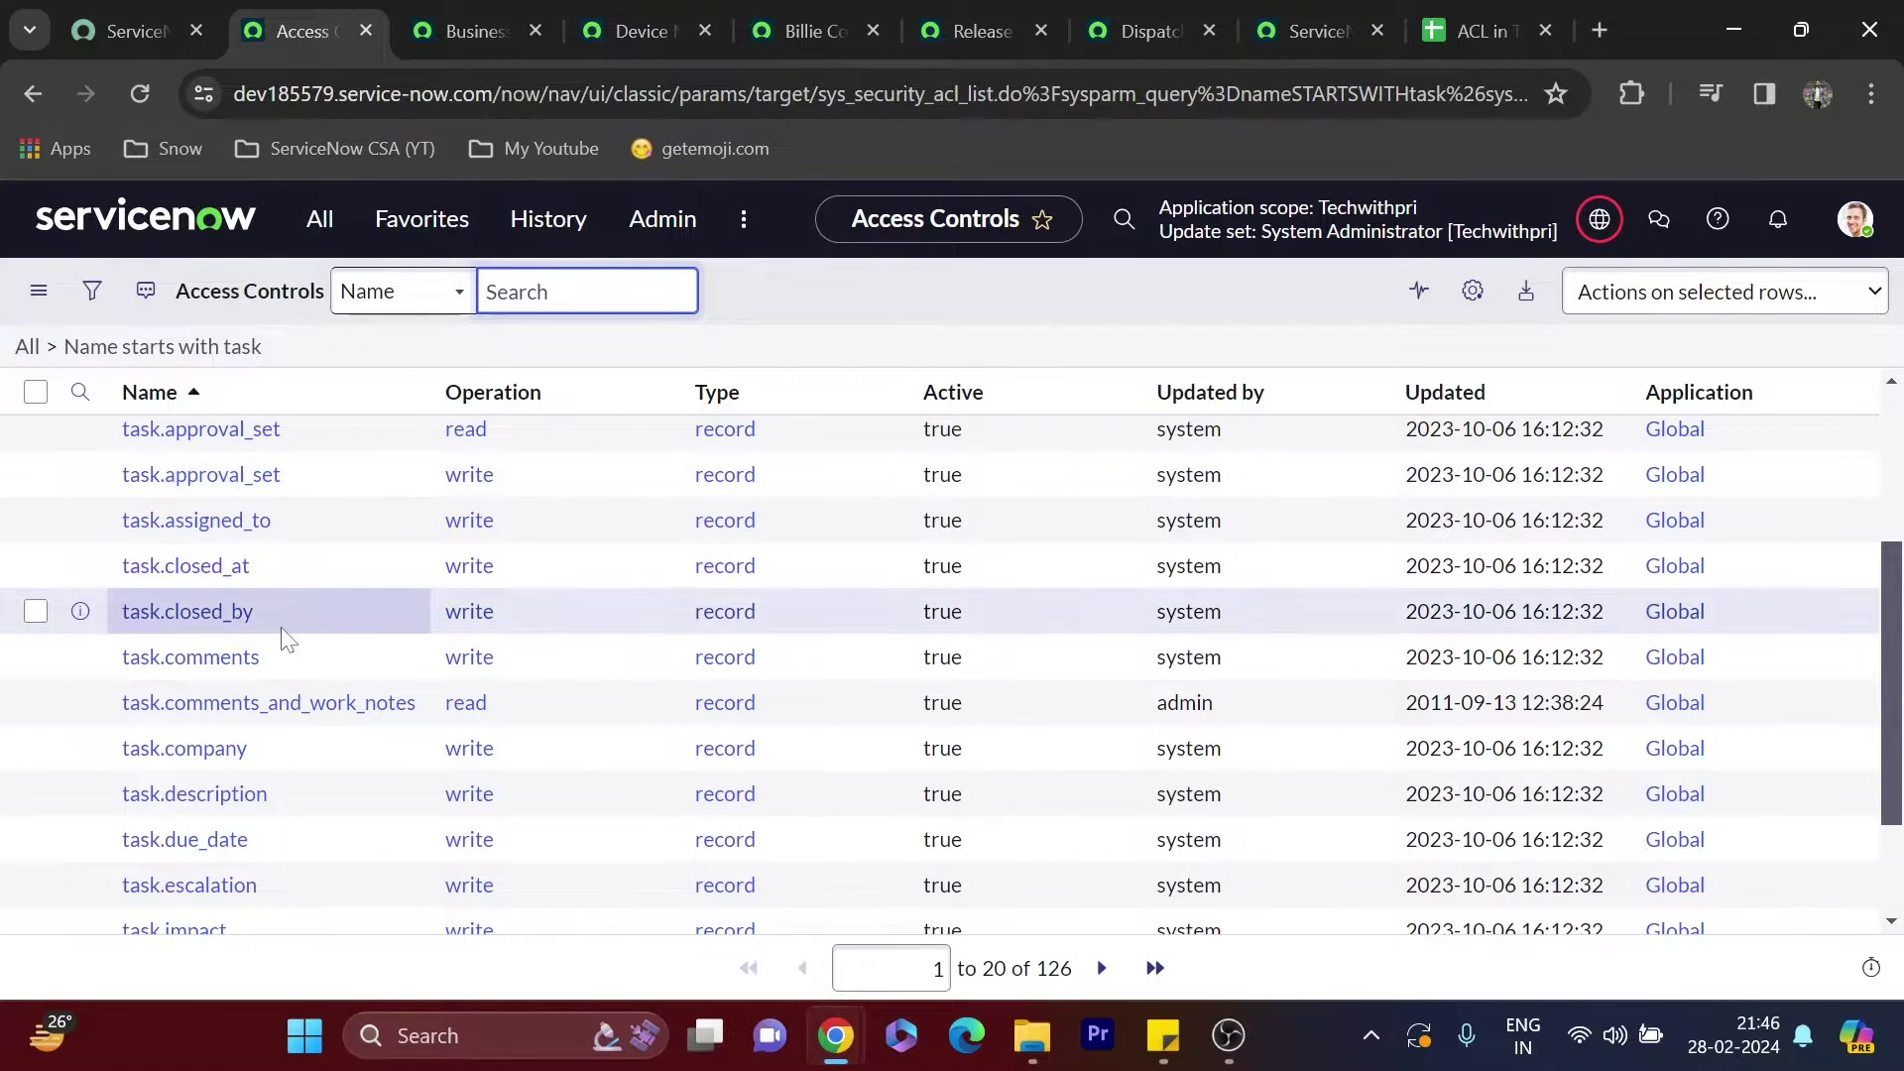
{"action": "scroll", "coordinate": [284, 637], "scroll_direction": "down", "scroll_amount": 1}
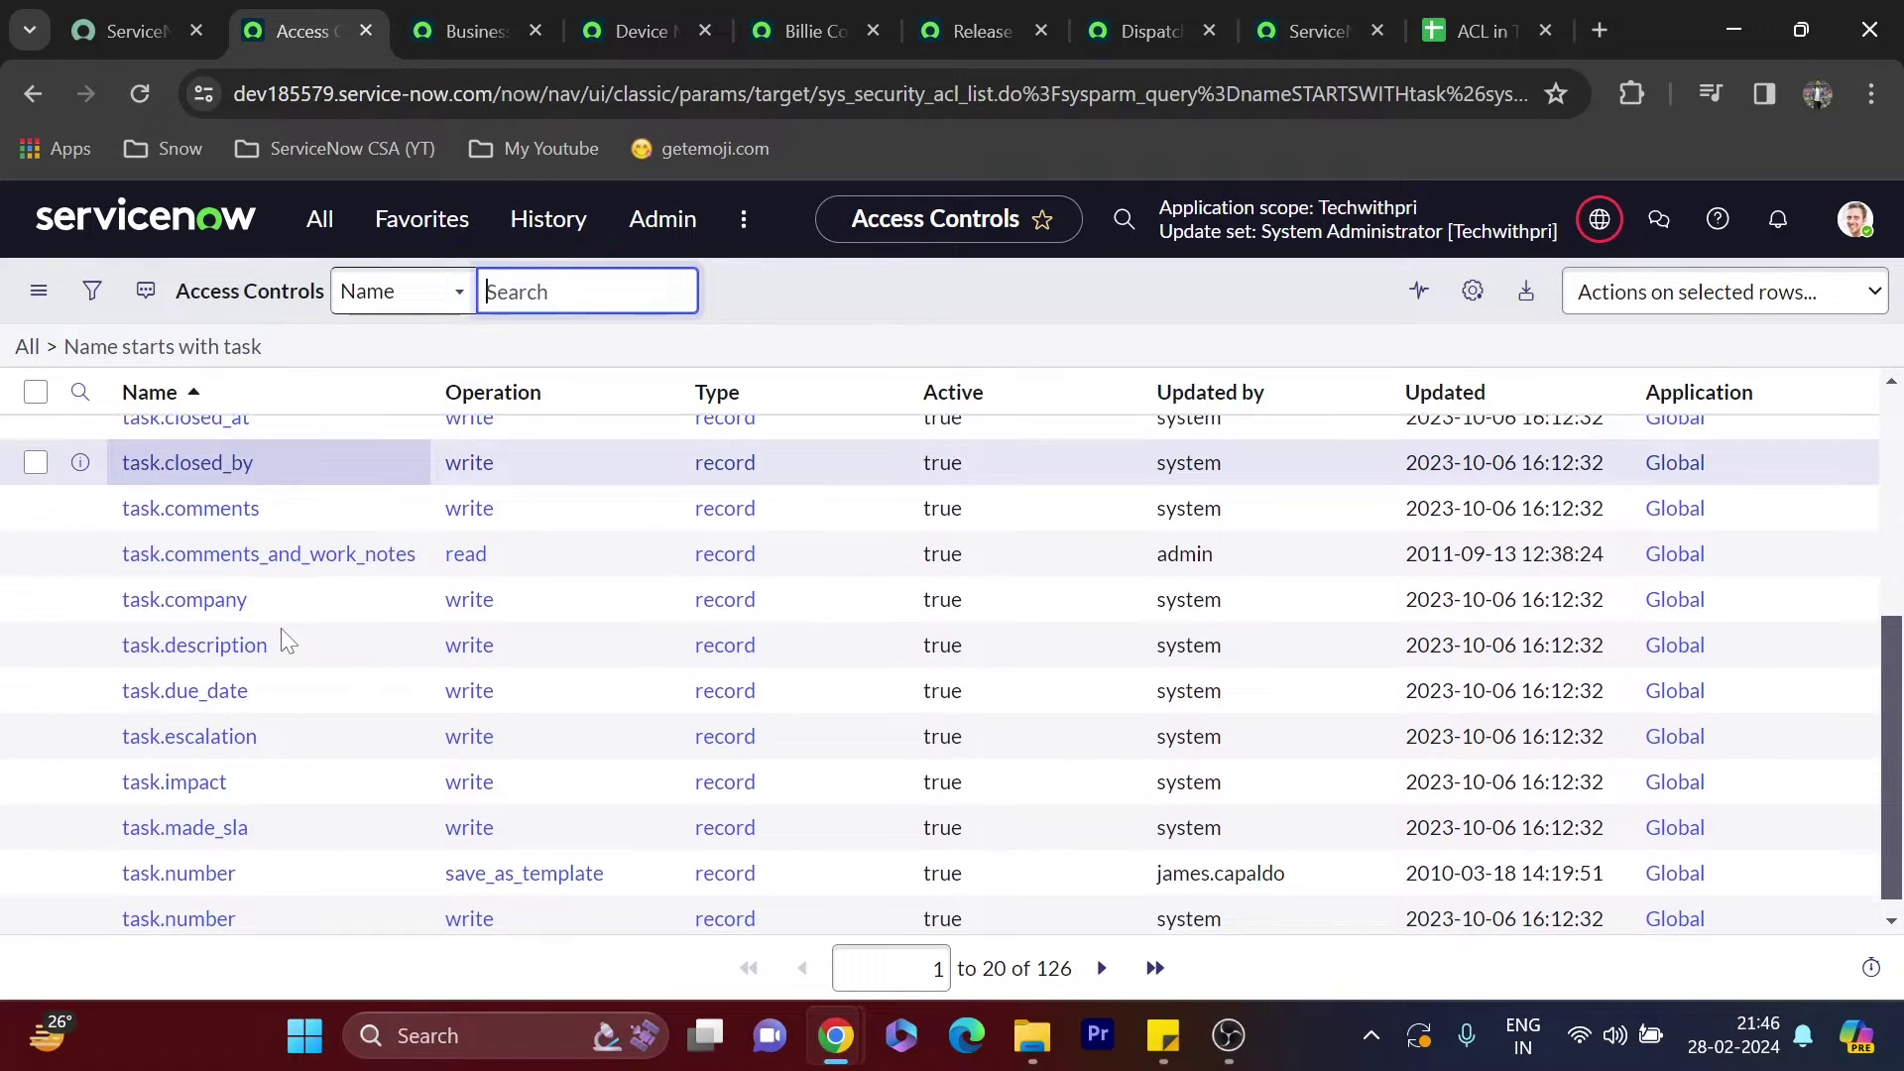
{"action": "middle_click", "coordinate": [234, 652]}
{"action": "left_click", "coordinate": [431, 12]}
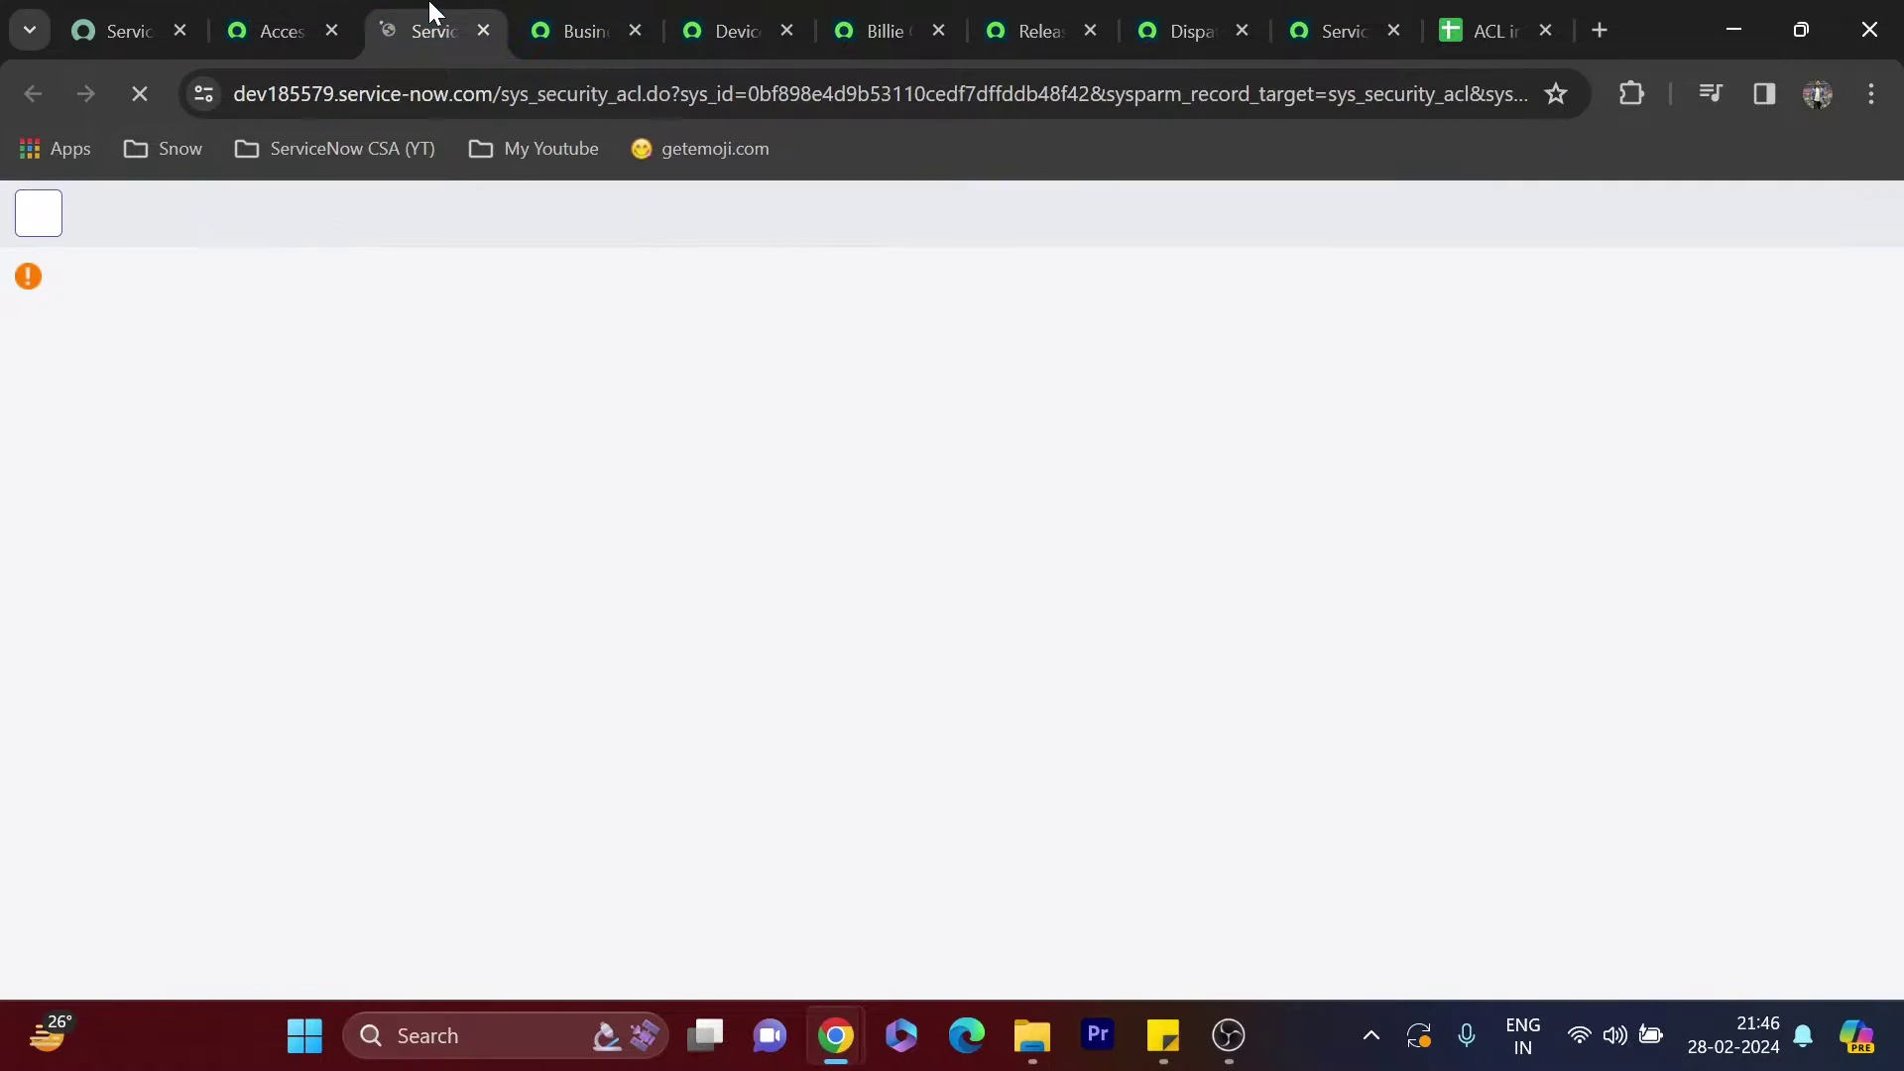
{"action": "scroll", "coordinate": [110, 437], "scroll_direction": "down", "scroll_amount": 5}
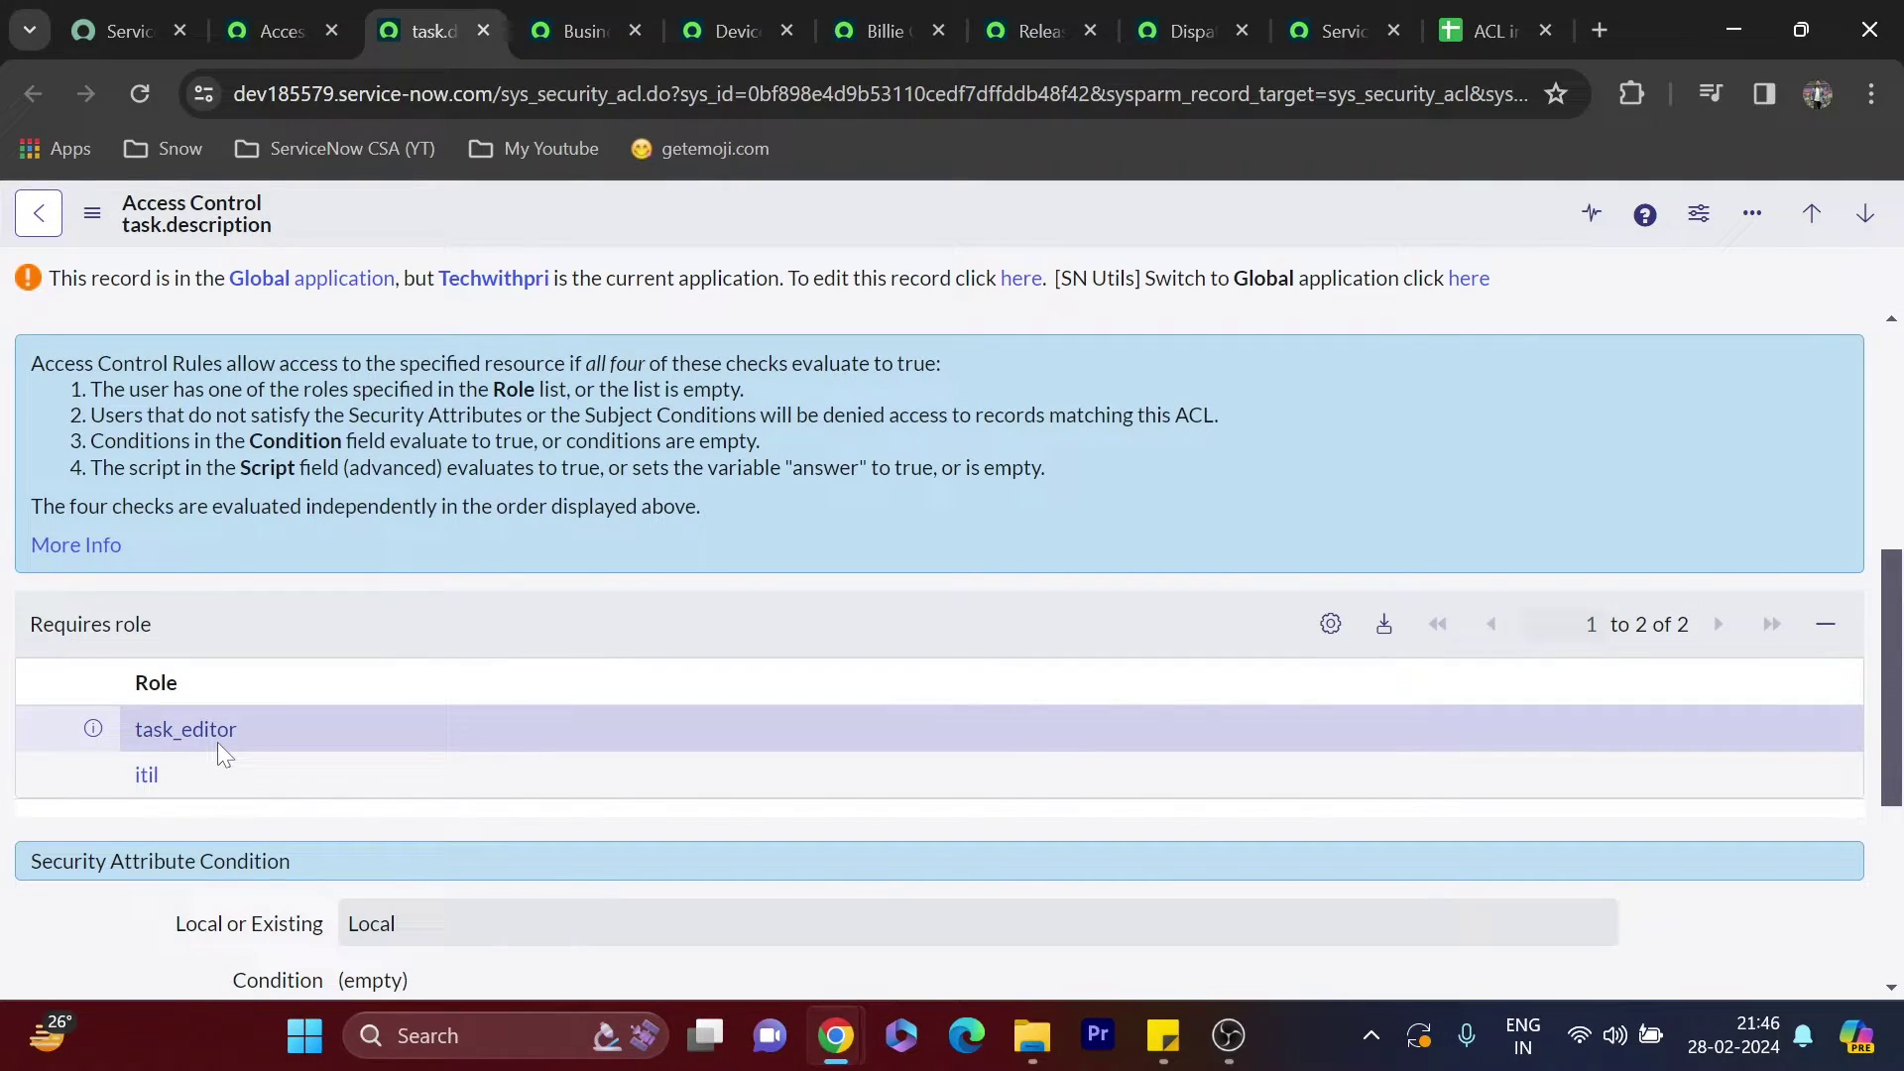
{"action": "scroll", "coordinate": [322, 574], "scroll_direction": "up", "scroll_amount": 6}
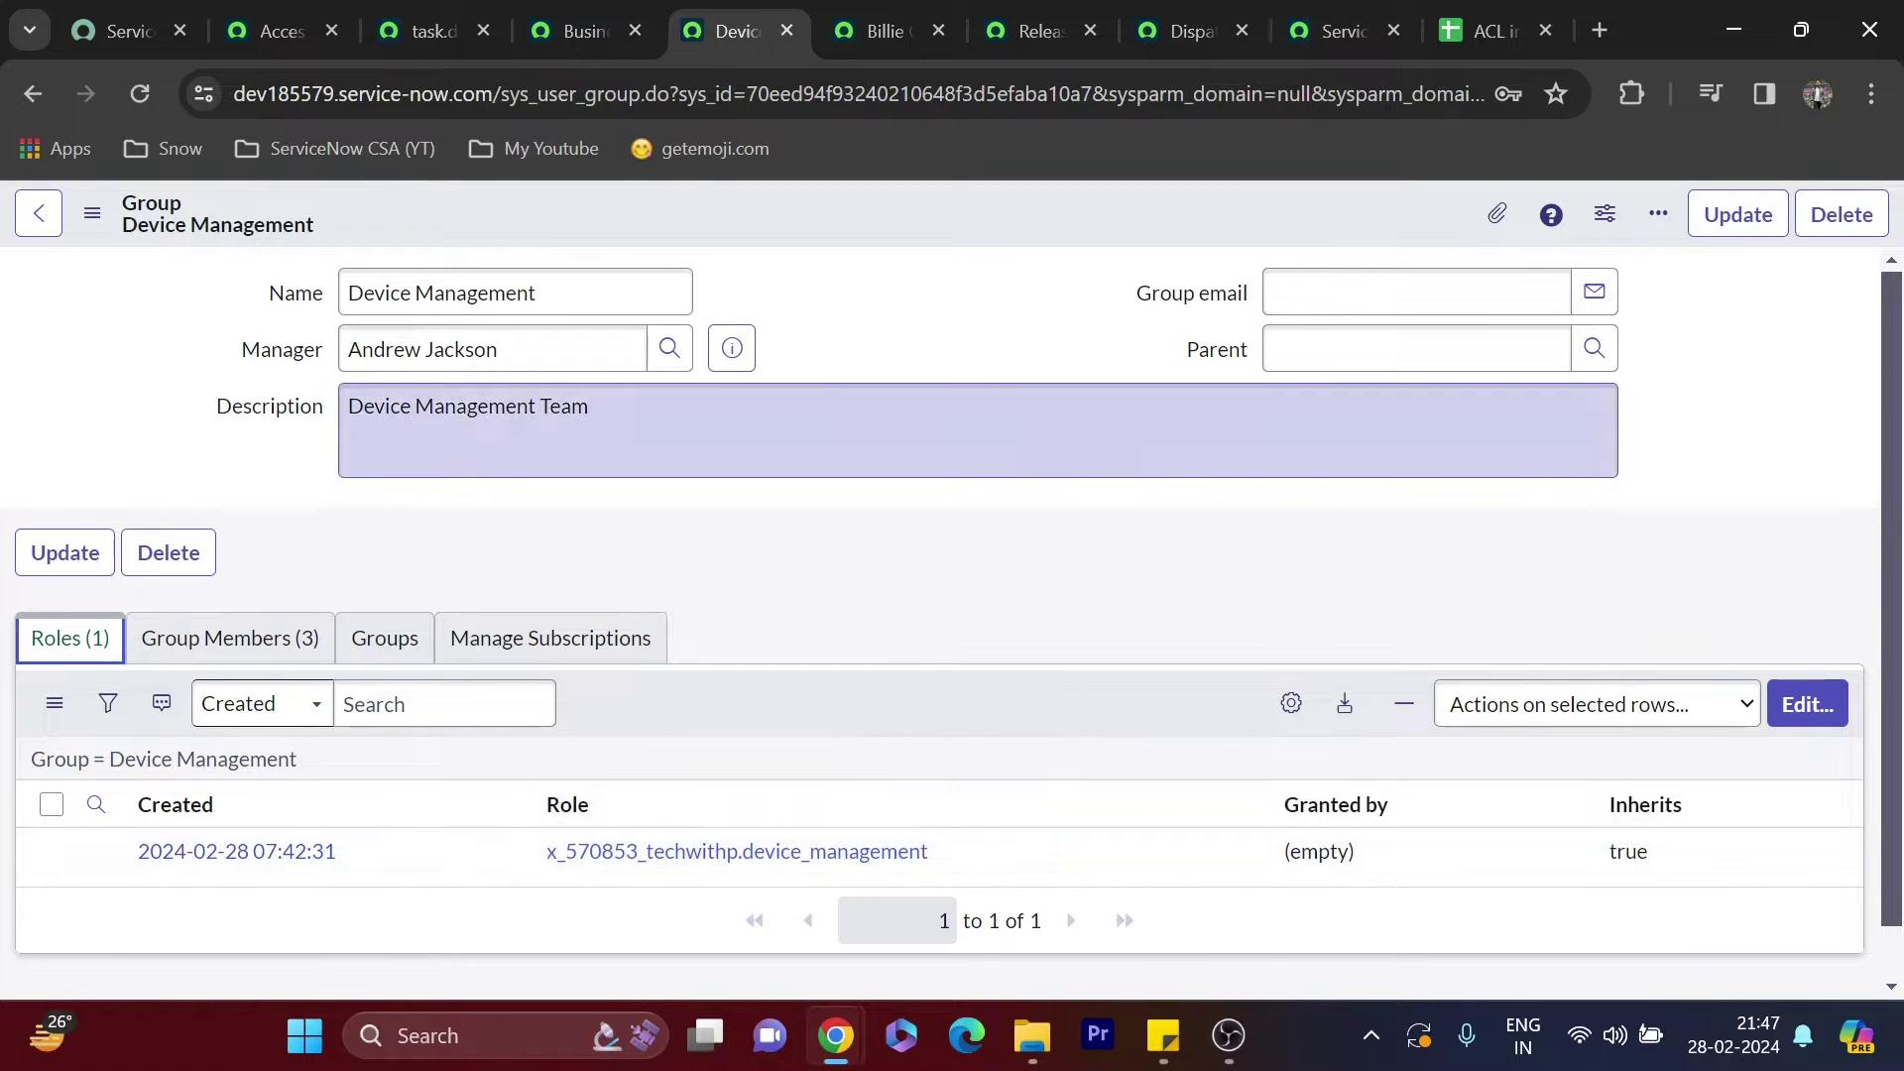
Add the itil role to the Device Management group's roles and save the change
{"action": "mouse_move", "coordinate": [834, 5]}
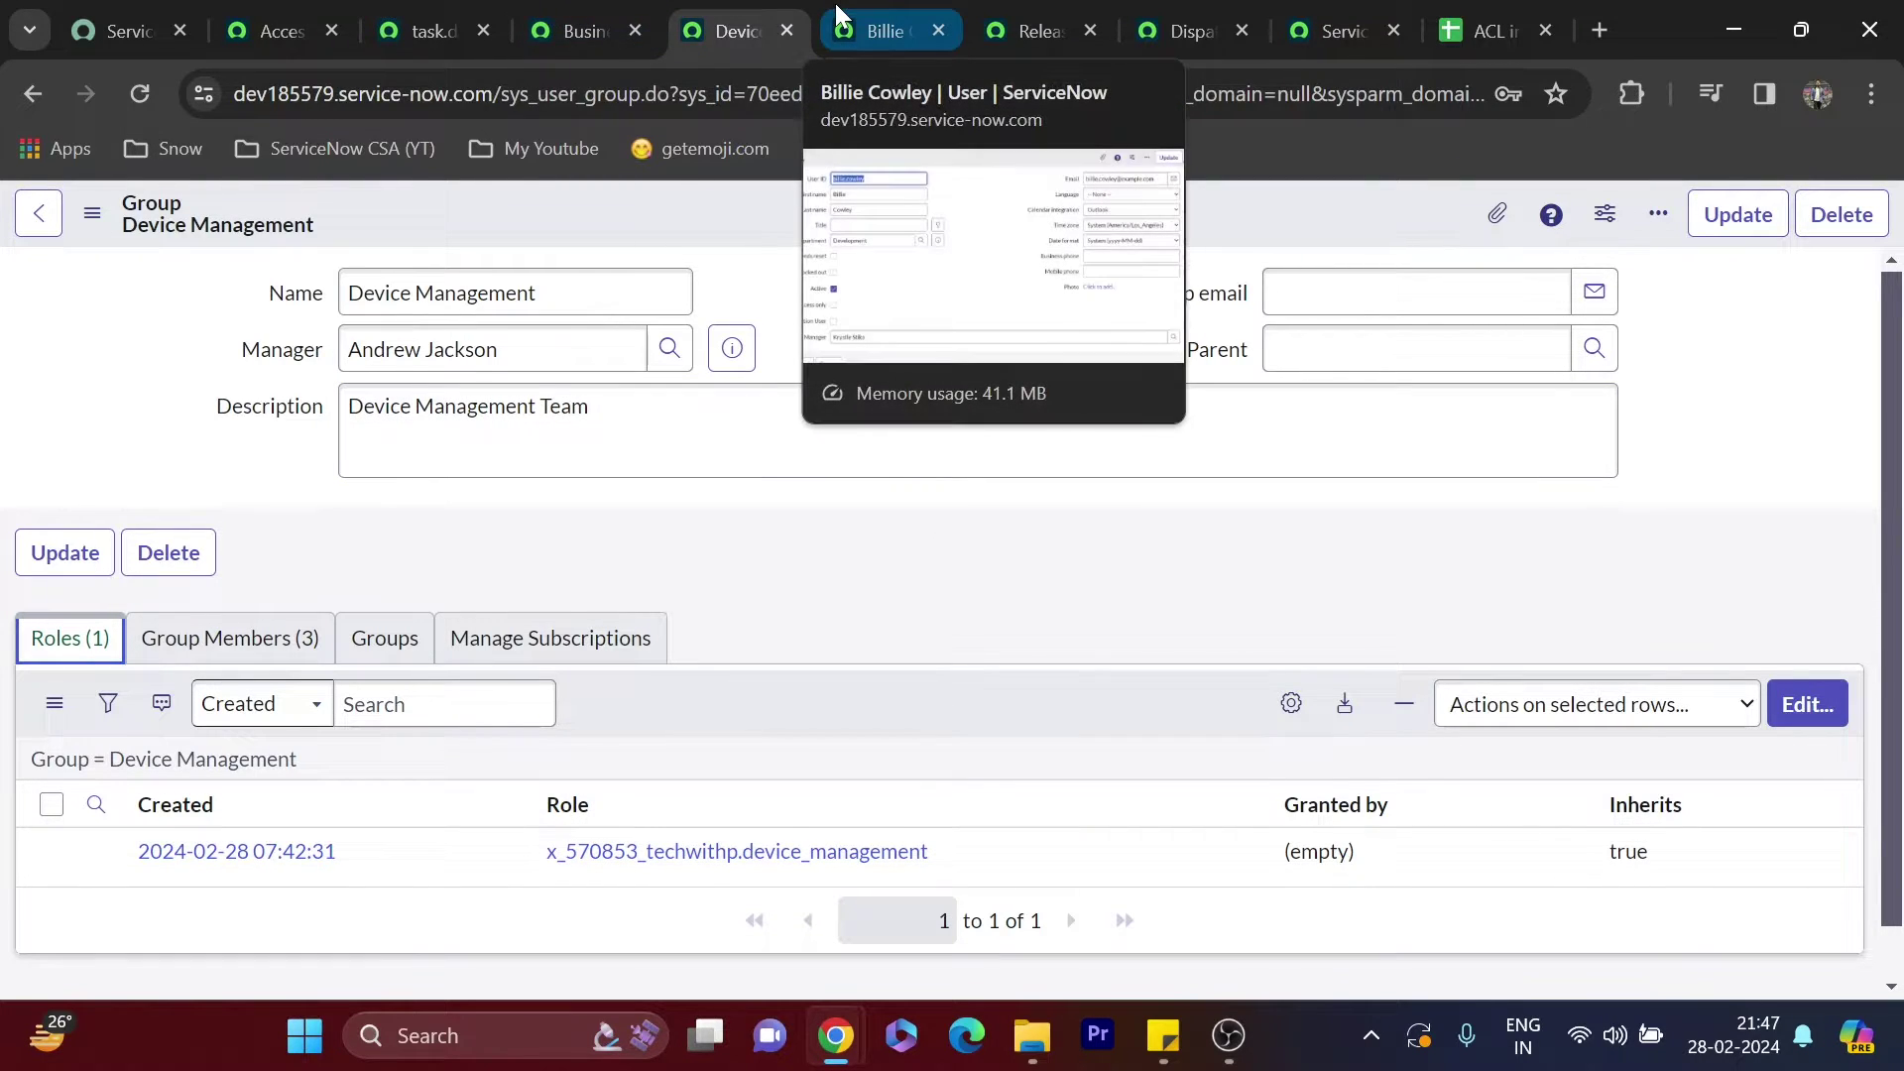
{"action": "scroll", "coordinate": [784, 381], "scroll_direction": "down", "scroll_amount": 1}
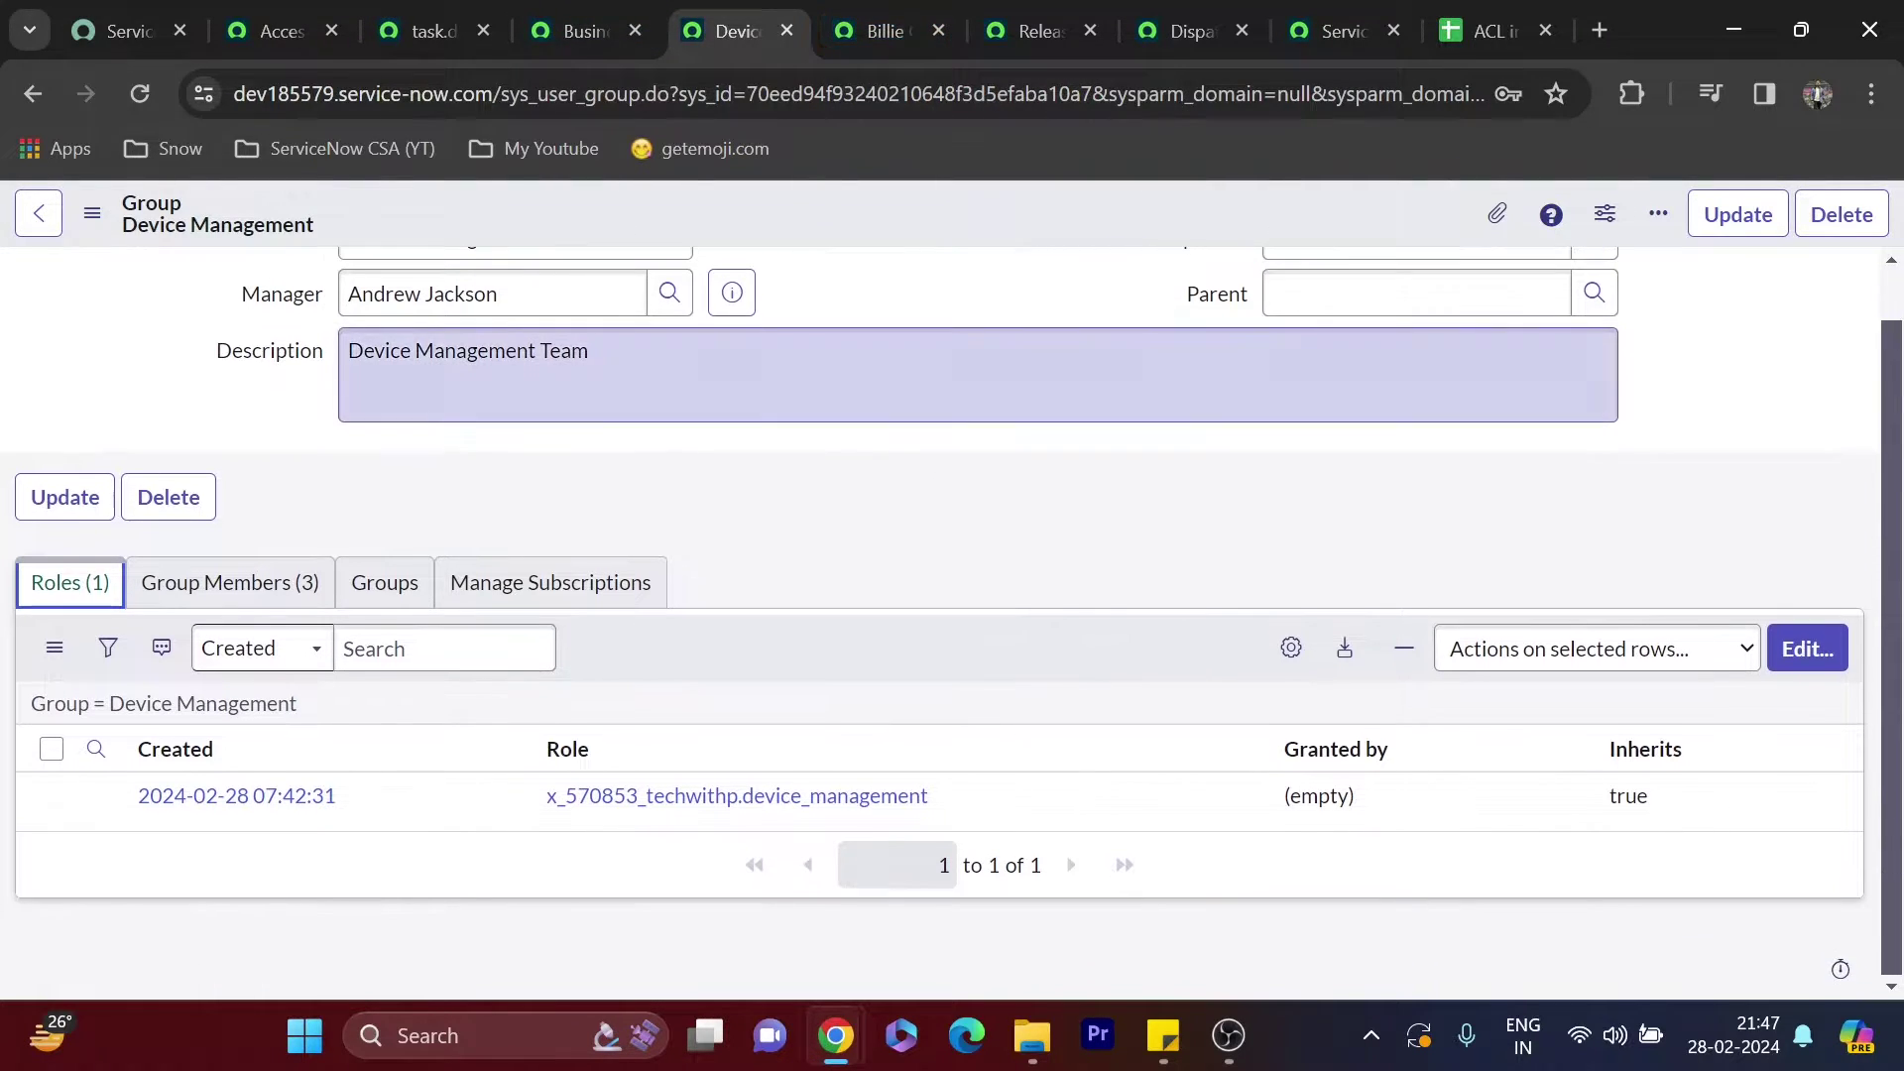
{"action": "scroll", "coordinate": [784, 385], "scroll_direction": "up", "scroll_amount": 1}
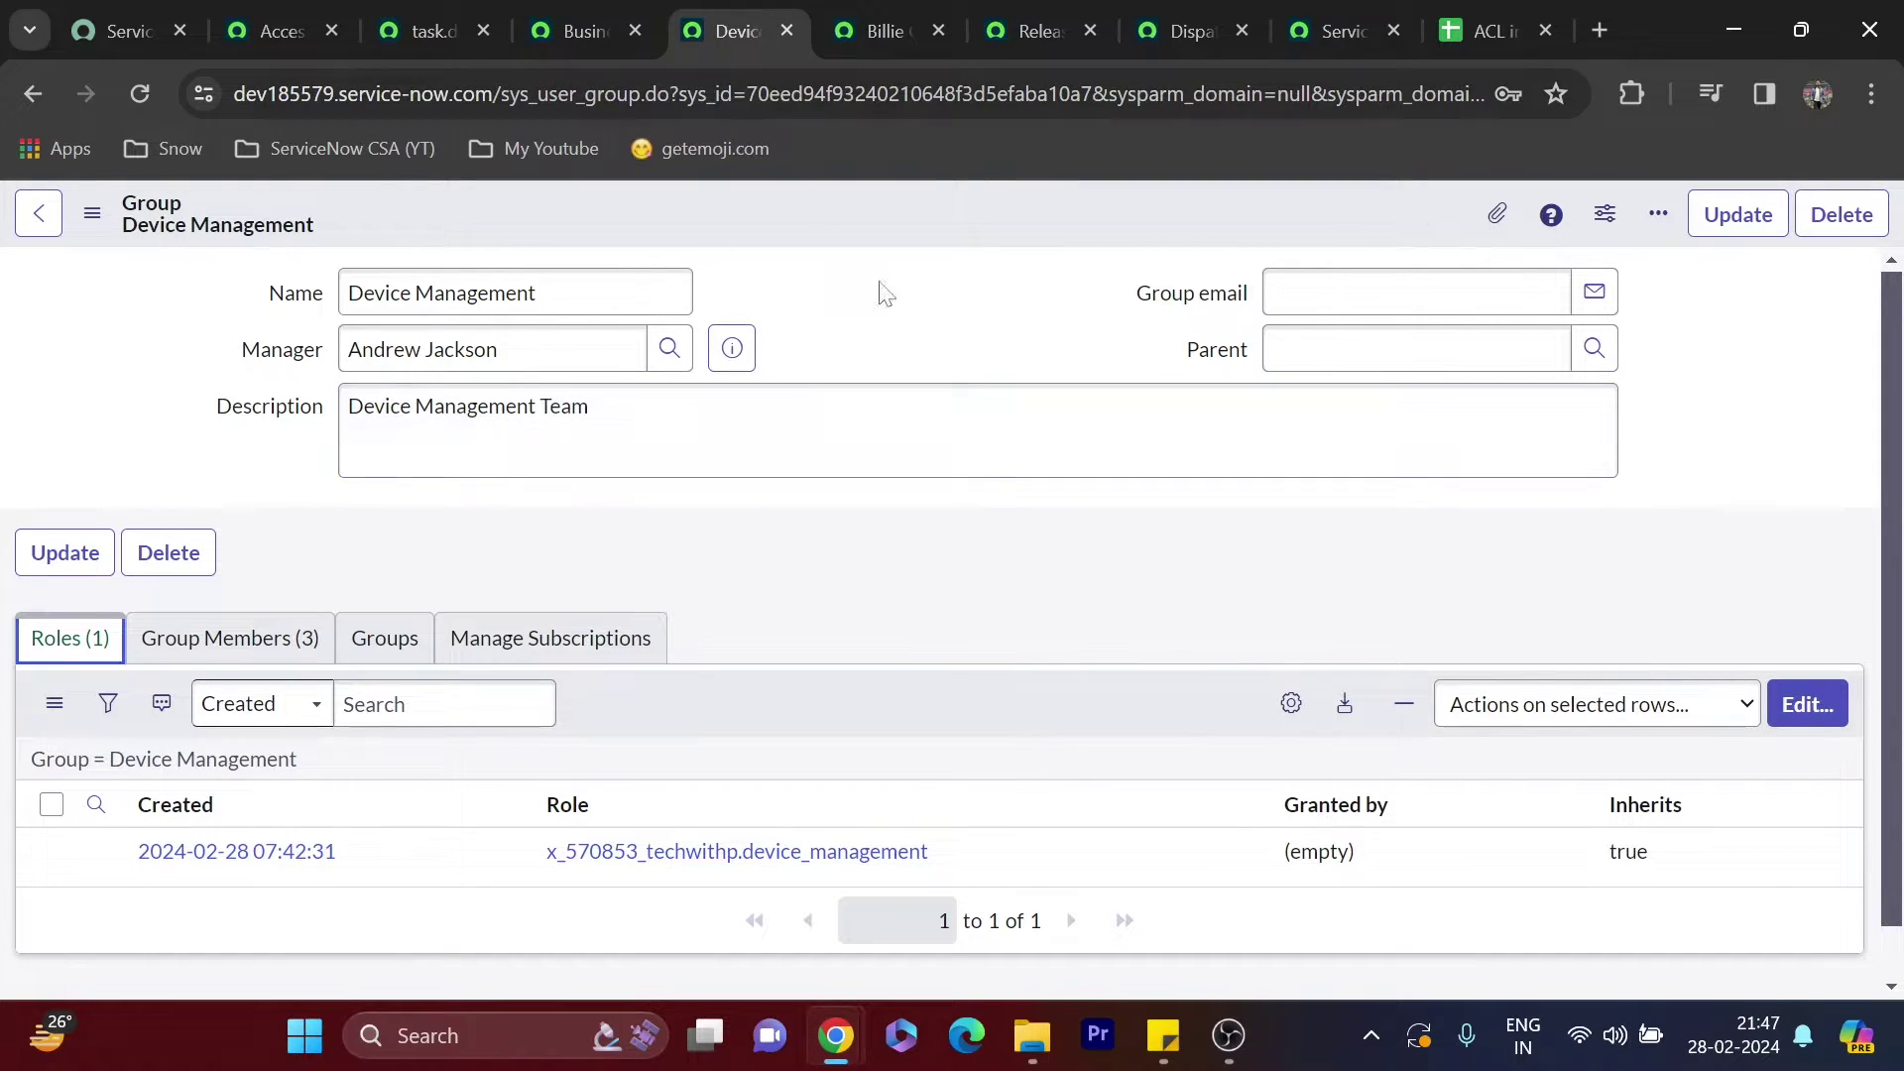
{"action": "left_click", "coordinate": [1804, 699]}
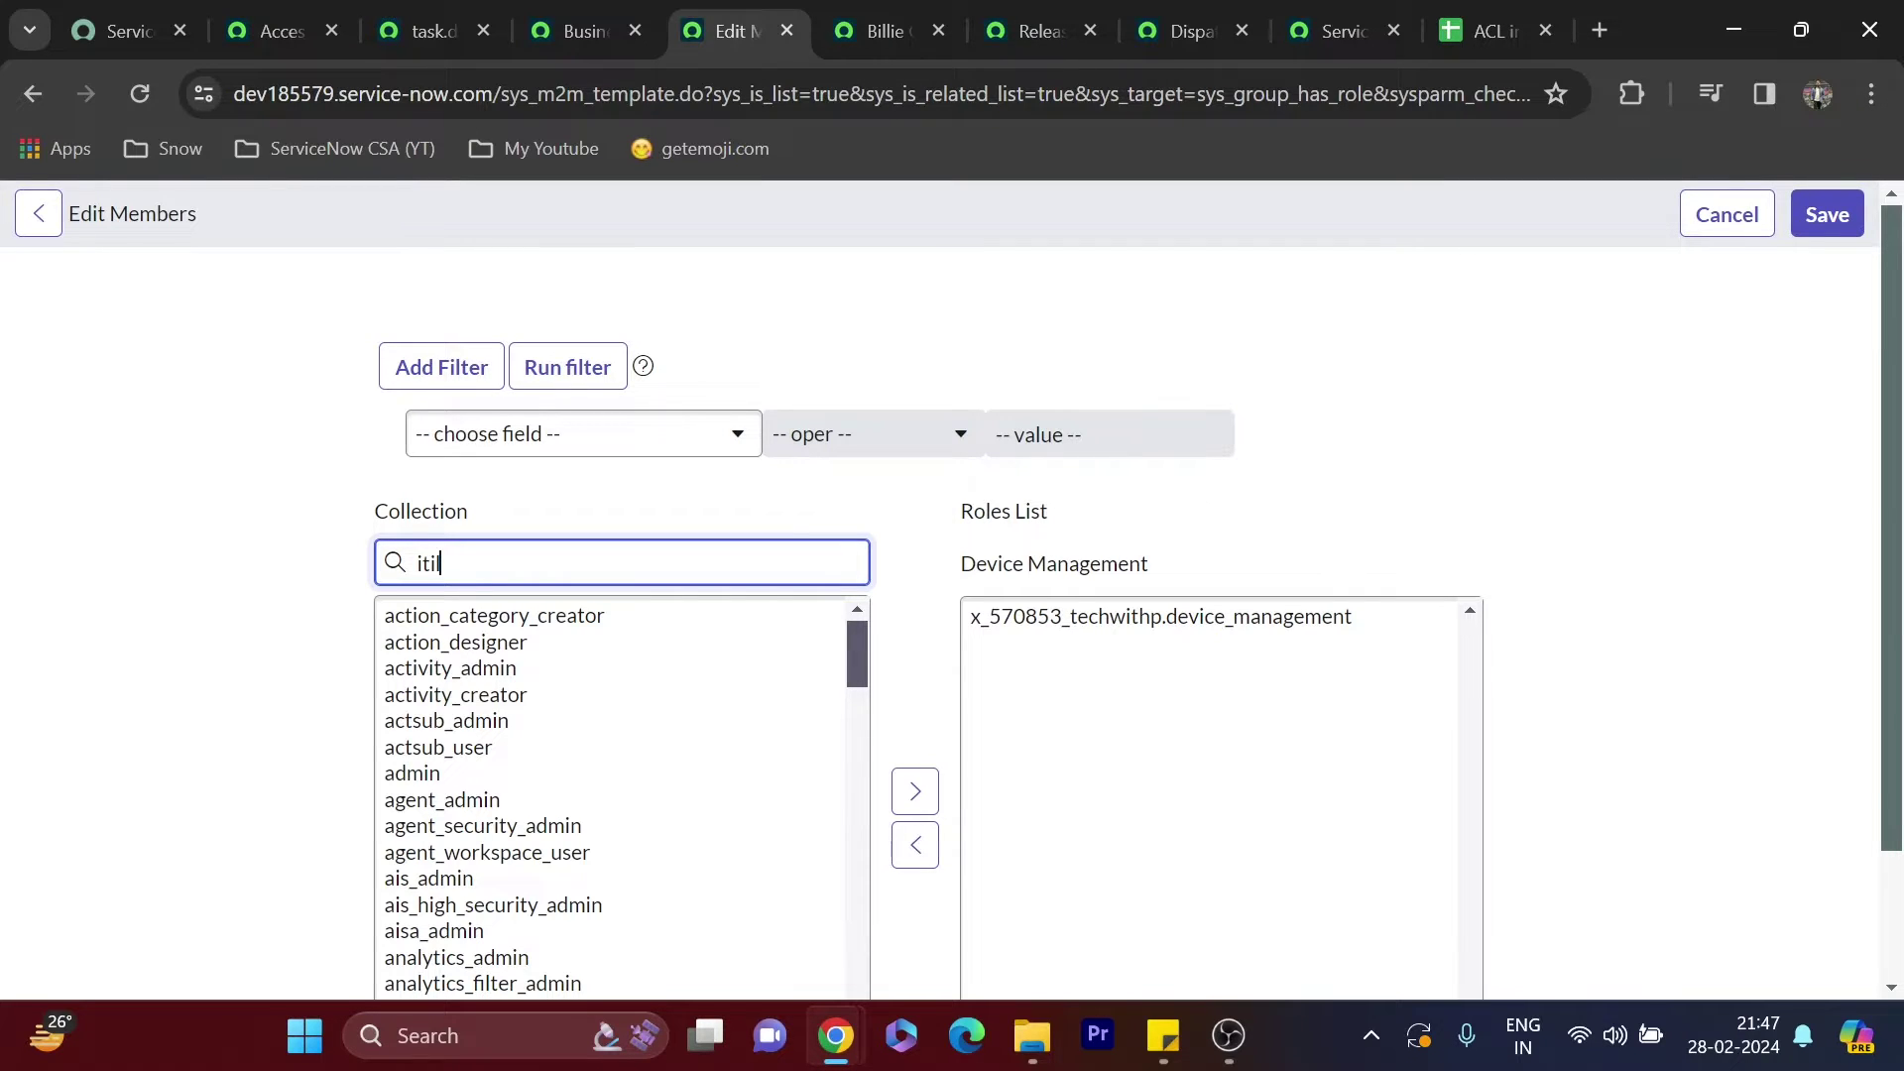
{"action": "left_click", "coordinate": [436, 616]}
{"action": "left_click", "coordinate": [918, 793]}
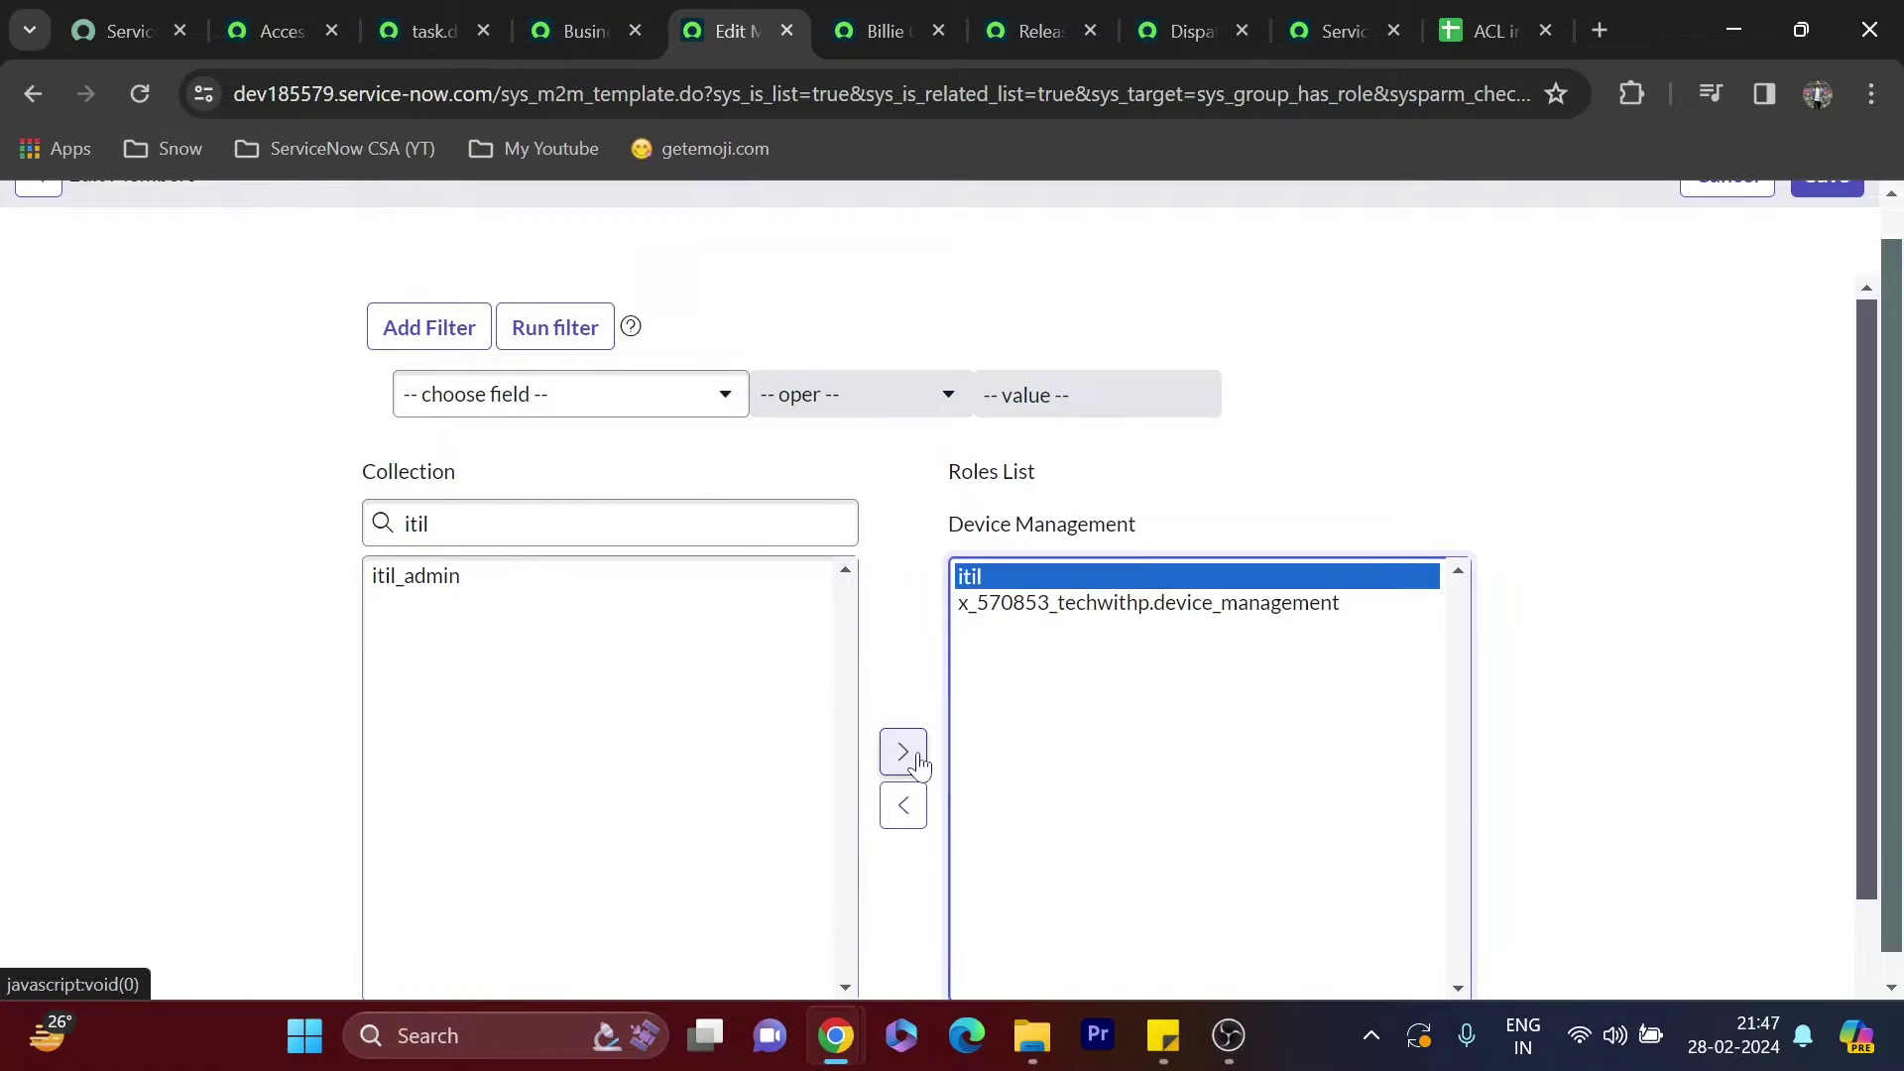
{"action": "scroll", "coordinate": [1537, 486], "scroll_direction": "up", "scroll_amount": 1}
{"action": "left_click", "coordinate": [1841, 223]}
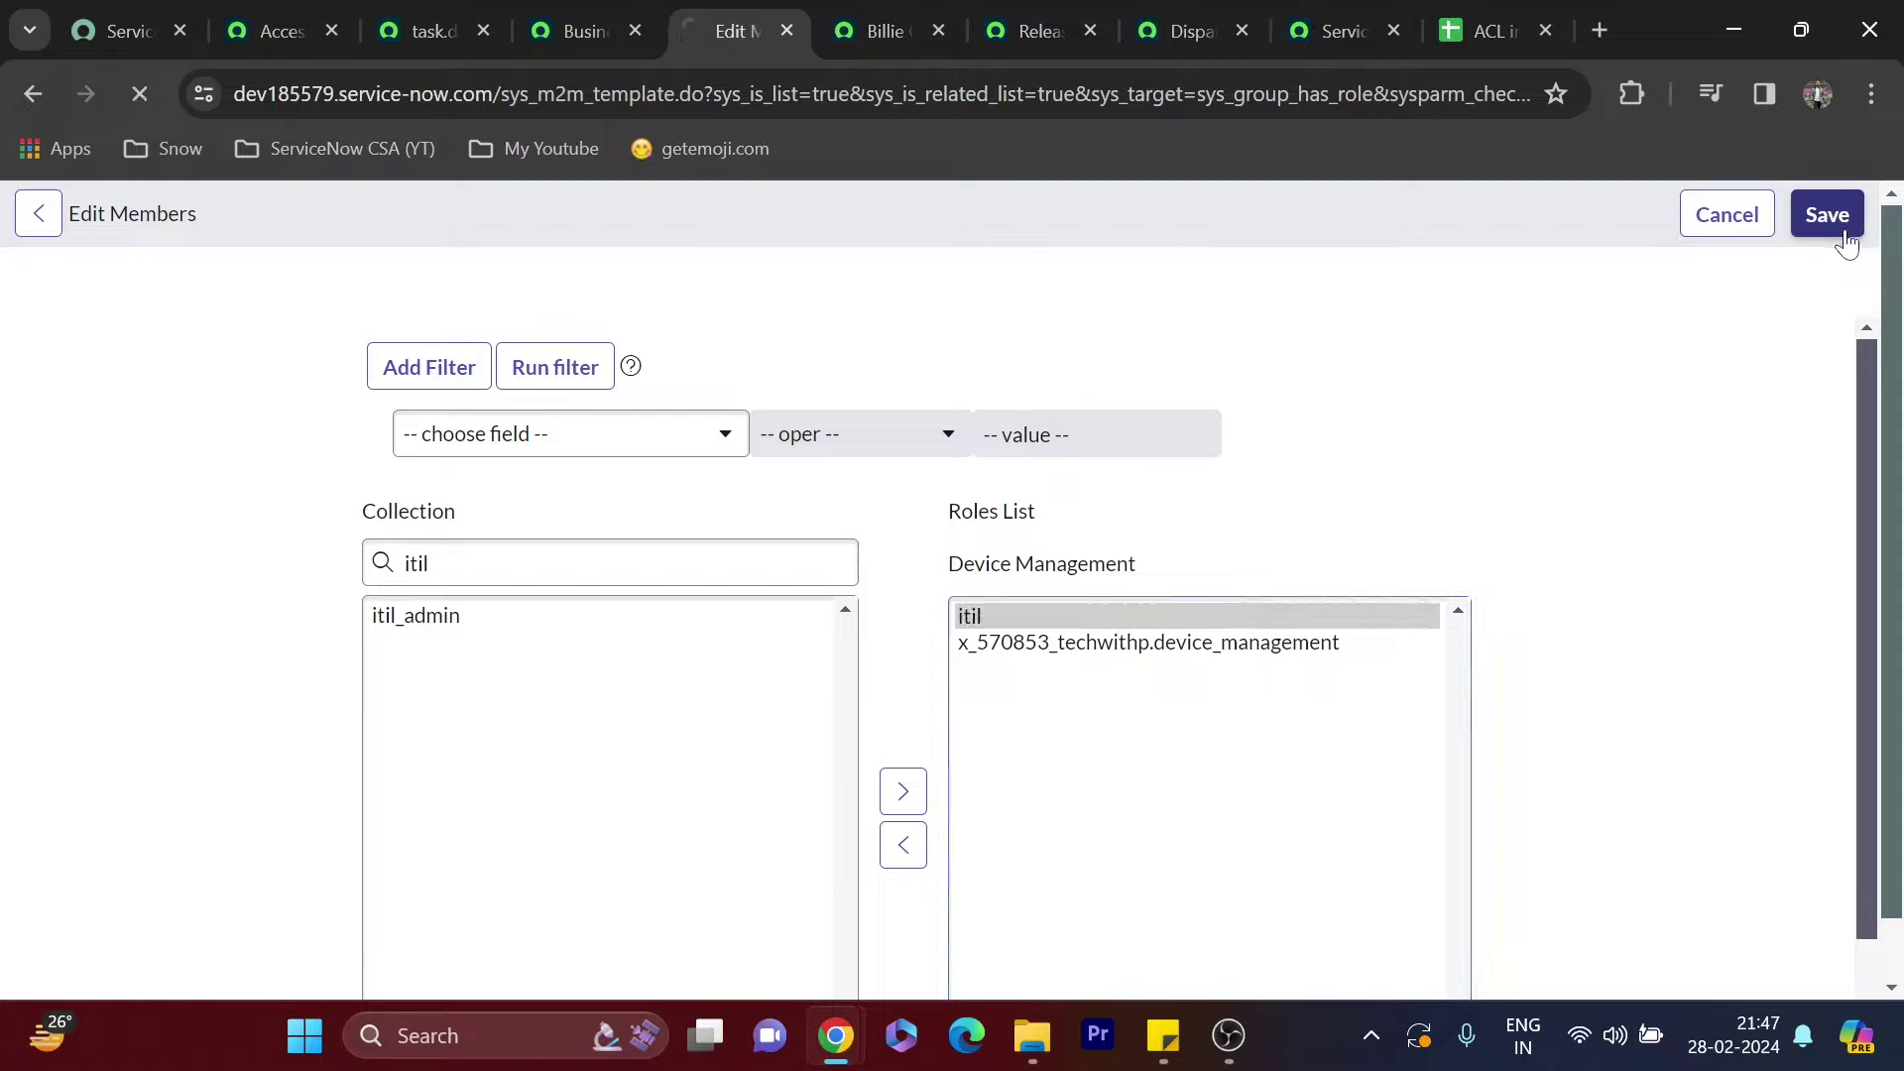
Add the itil role to the Release Management group's roles and save the change
{"action": "left_click", "coordinate": [1036, 31]}
{"action": "scroll", "coordinate": [259, 628], "scroll_direction": "down", "scroll_amount": 1}
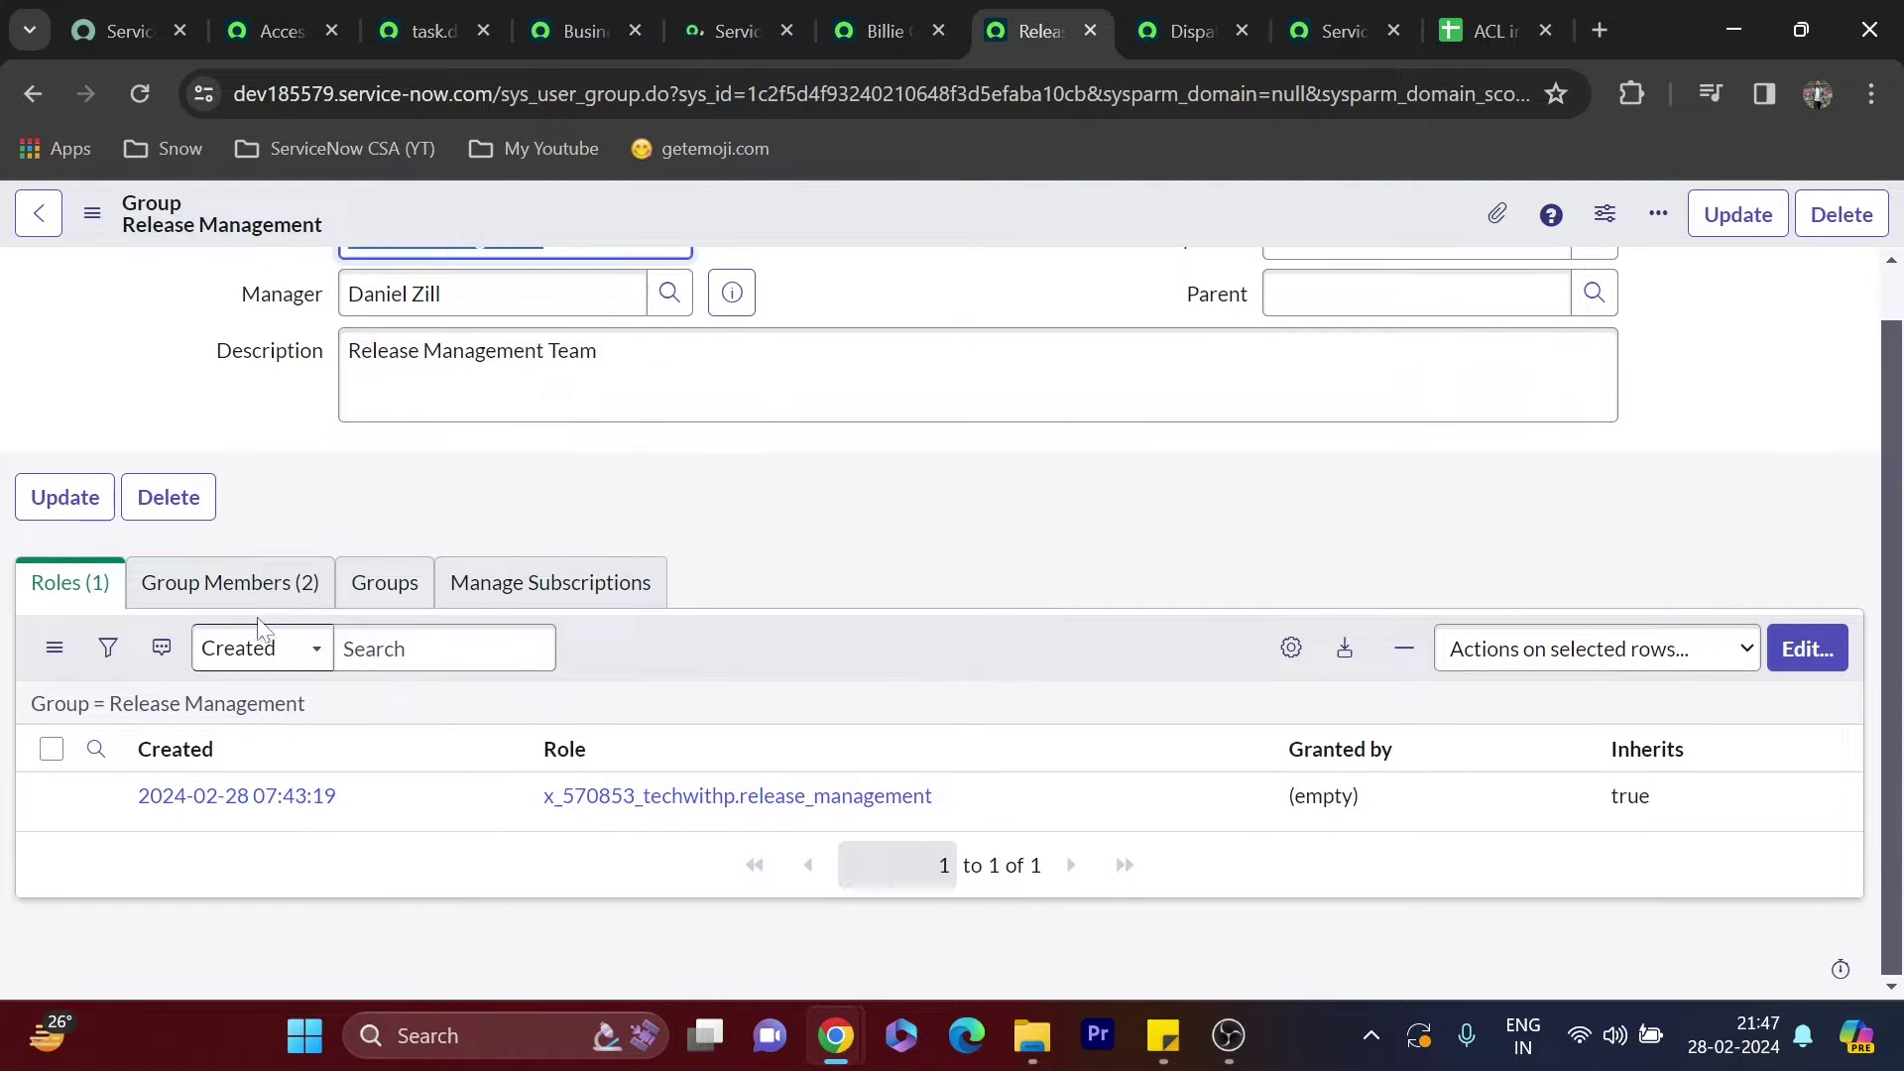
{"action": "left_click", "coordinate": [1793, 652]}
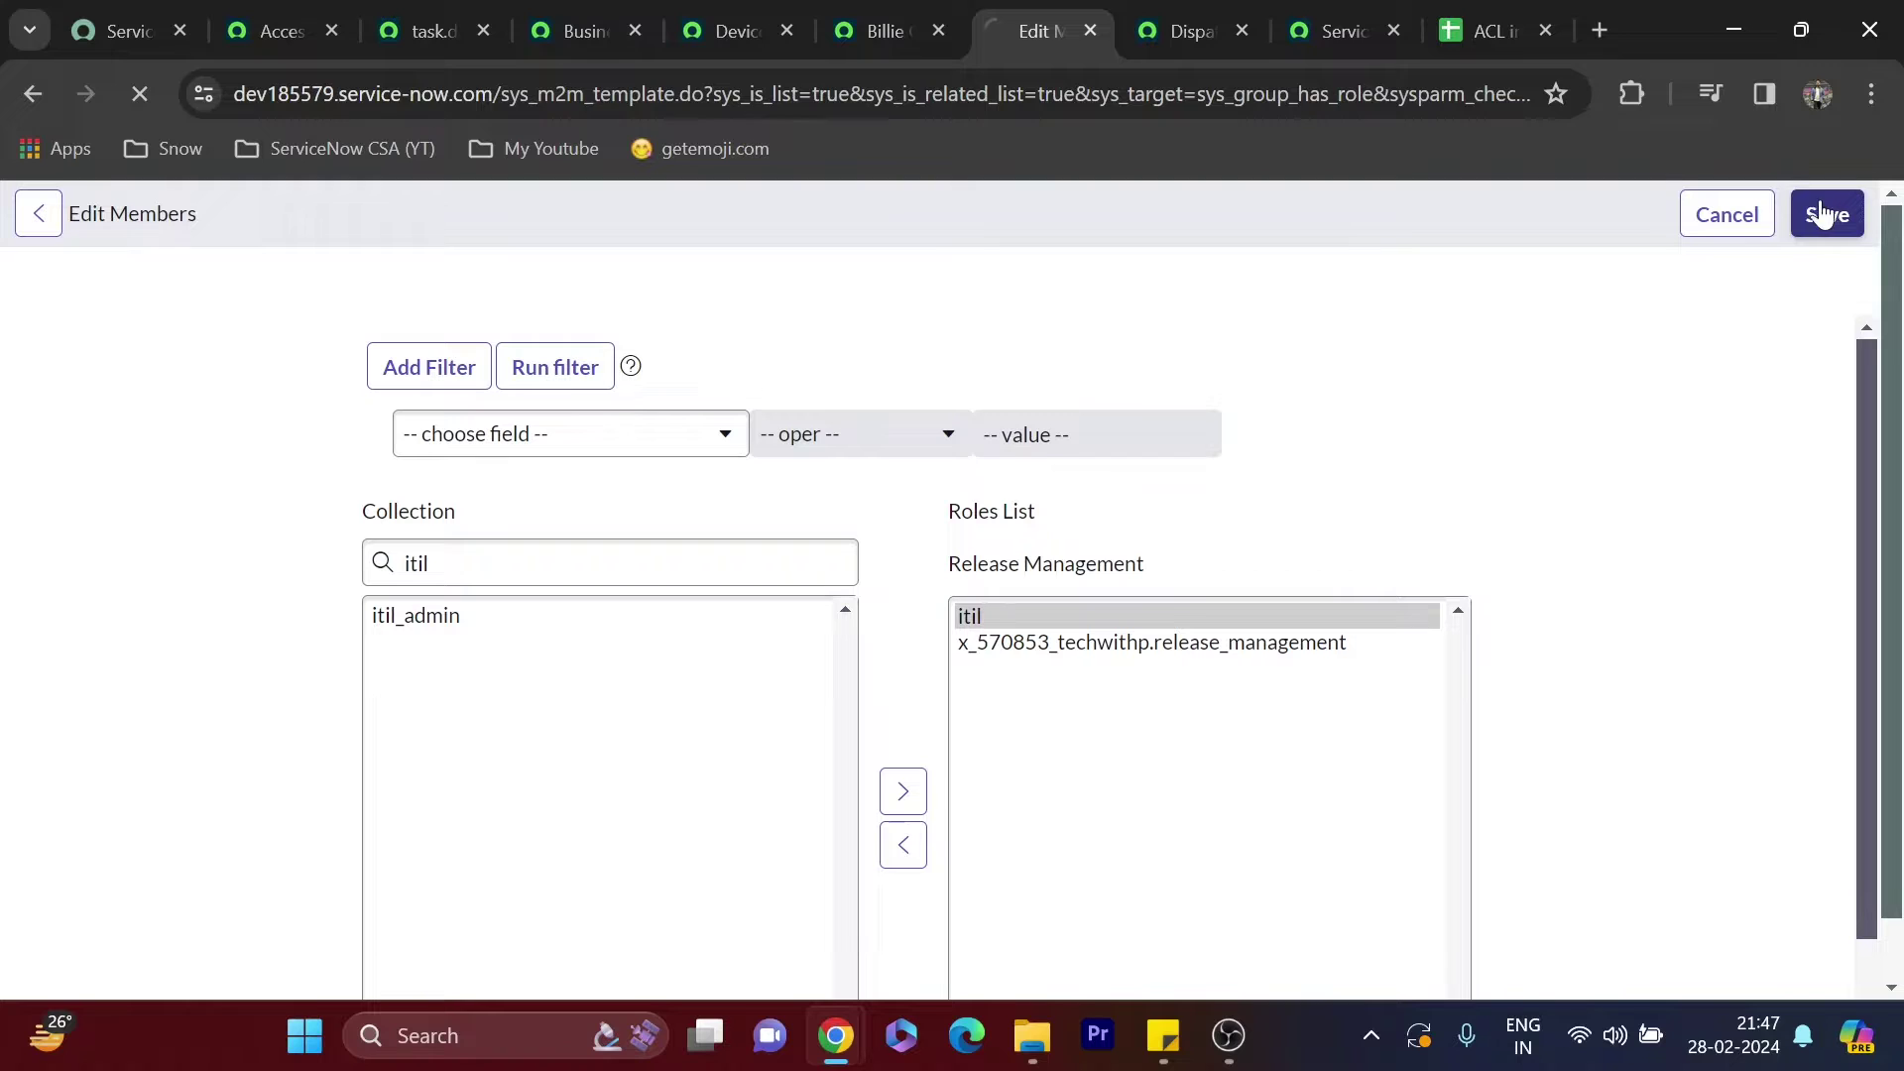
{"action": "left_click", "coordinate": [1818, 212]}
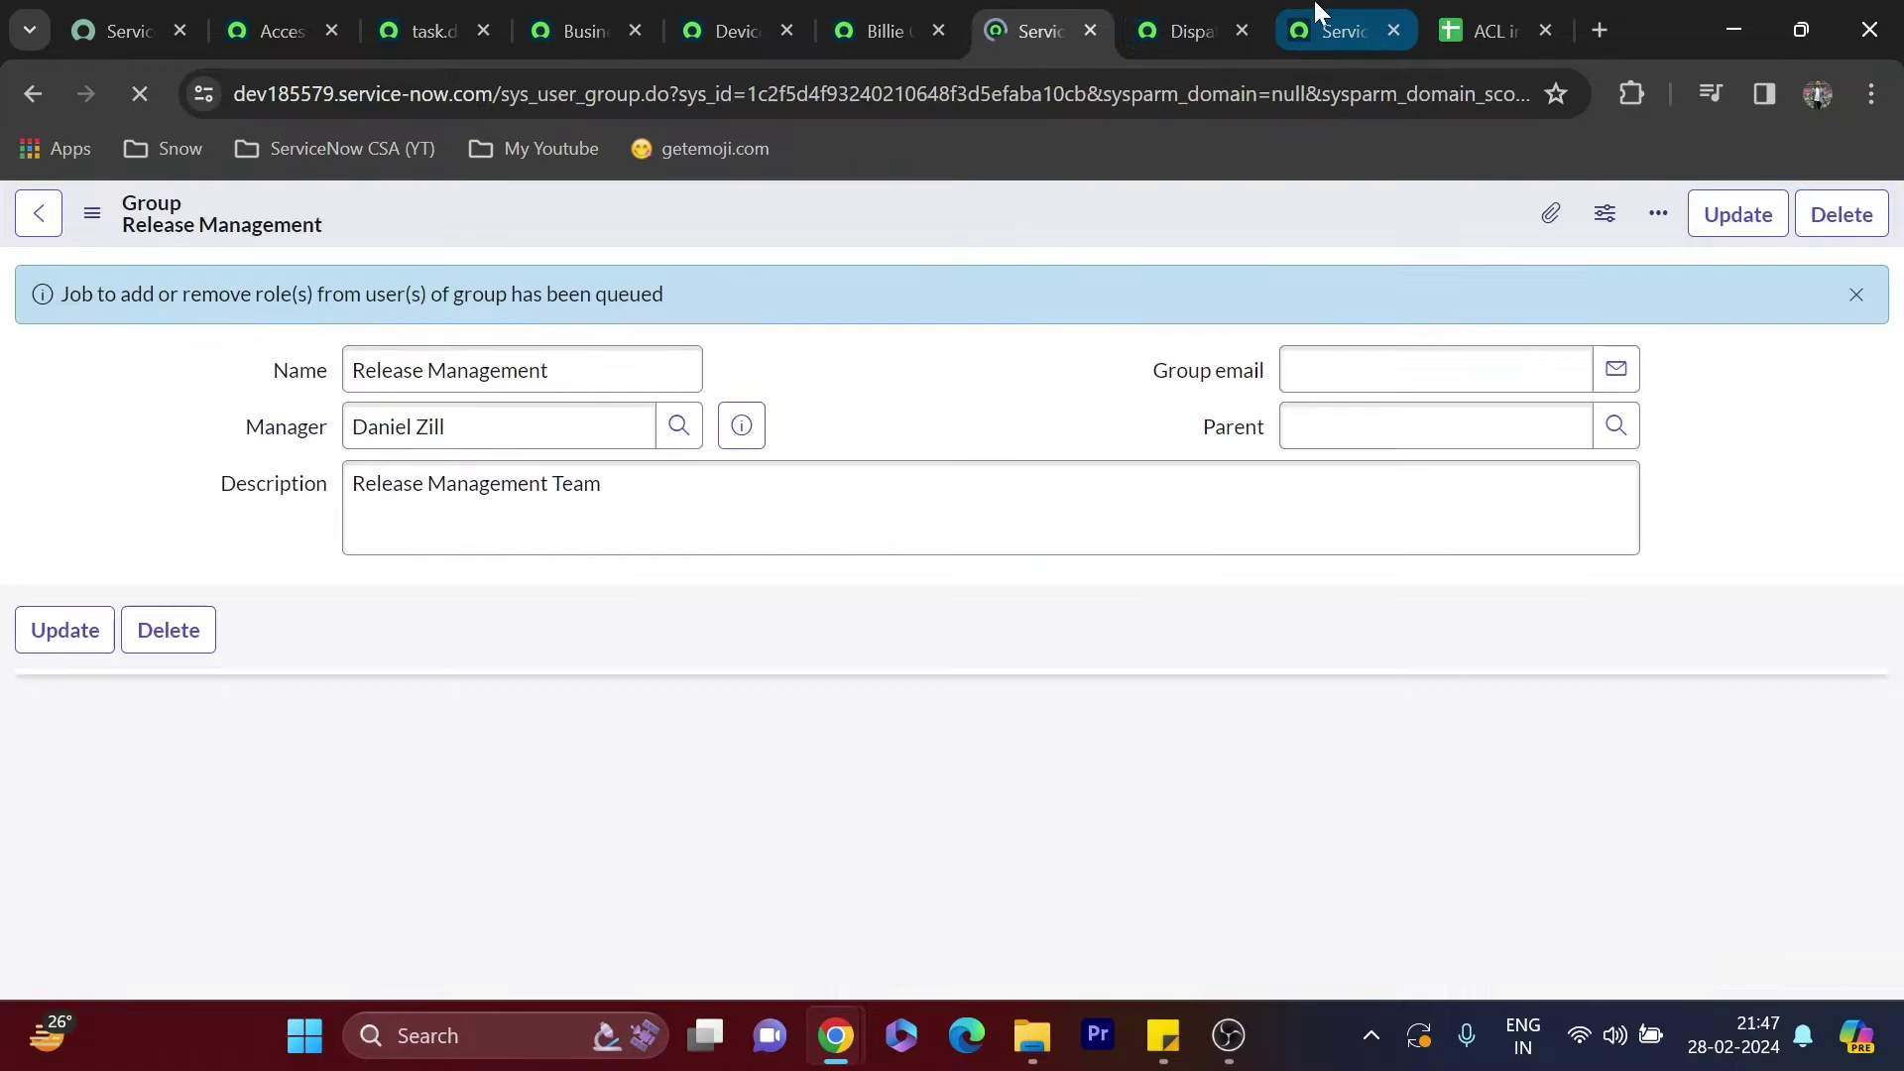
Add the itil role to the Dispatch Management group's roles and save the change
{"action": "left_click", "coordinate": [1157, 4]}
{"action": "scroll", "coordinate": [242, 537], "scroll_direction": "down", "scroll_amount": 1}
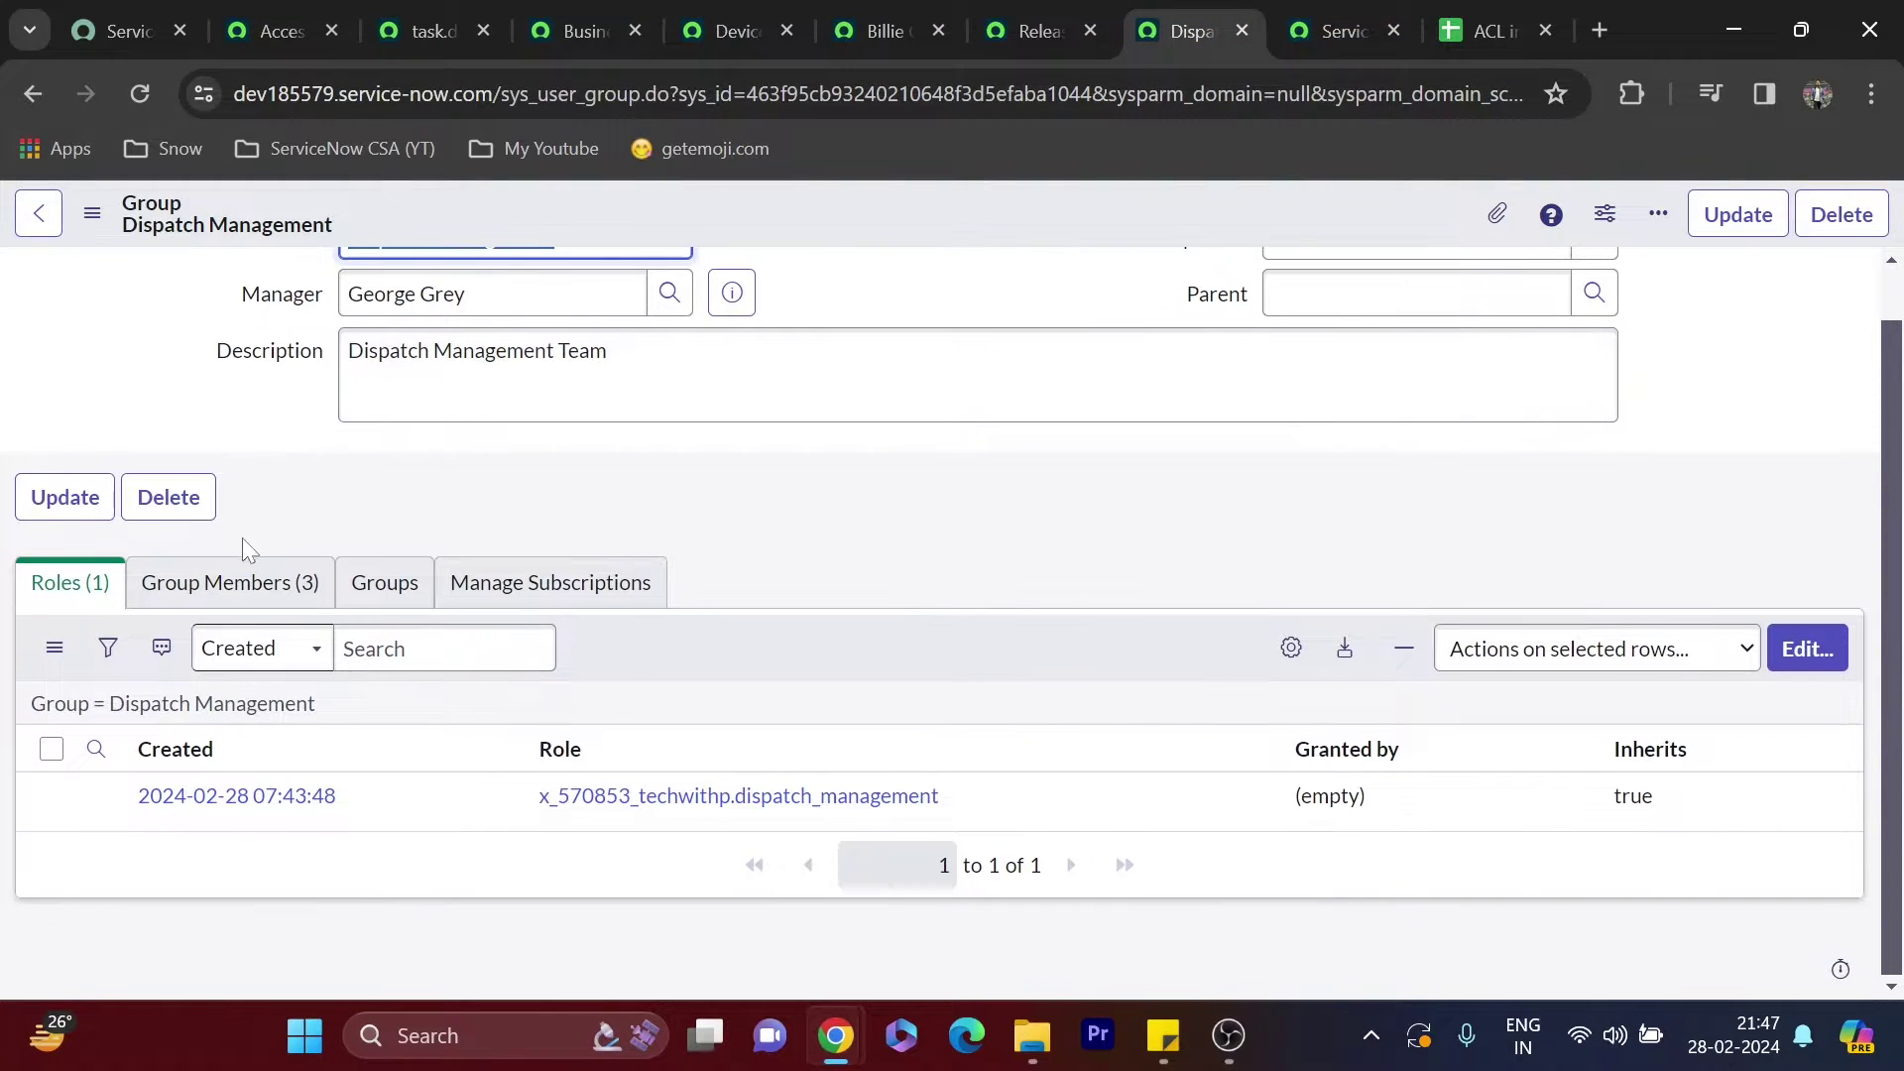
{"action": "left_click", "coordinate": [1820, 649]}
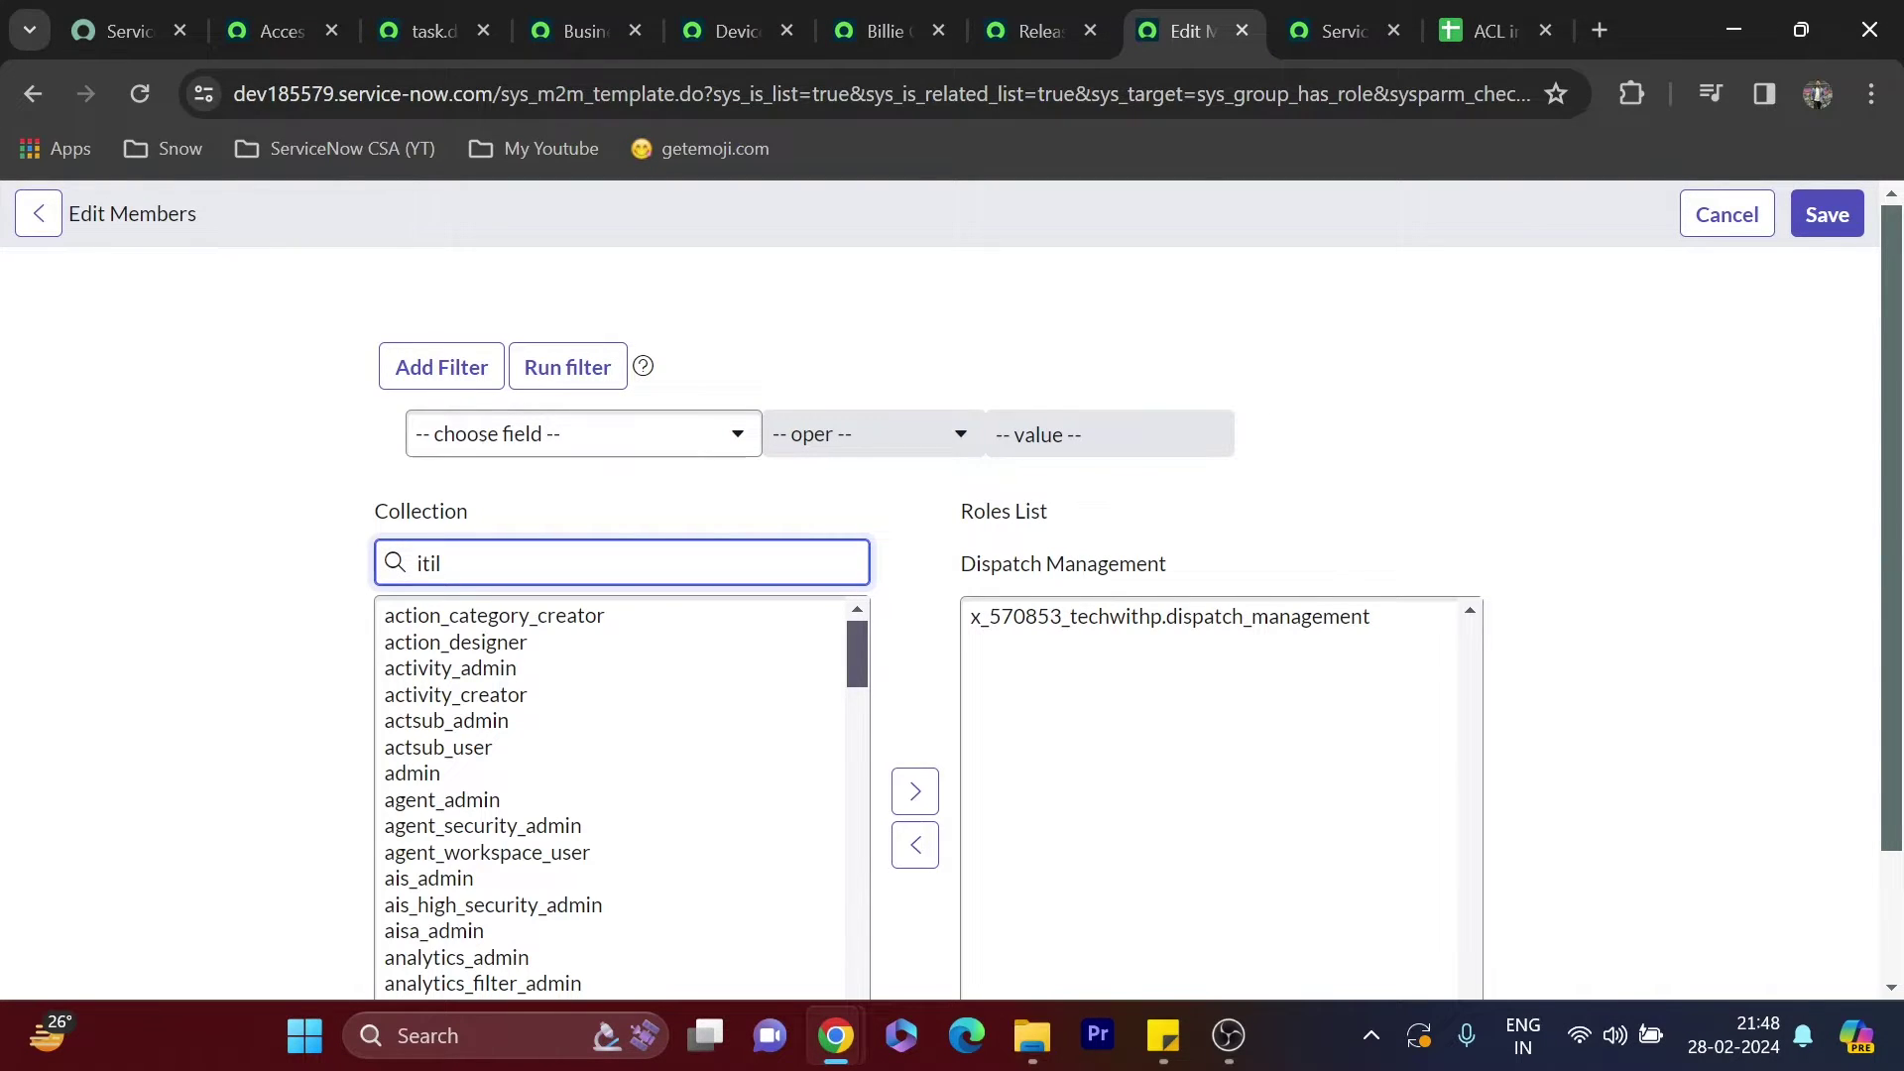
{"action": "double_click", "coordinate": [476, 616]}
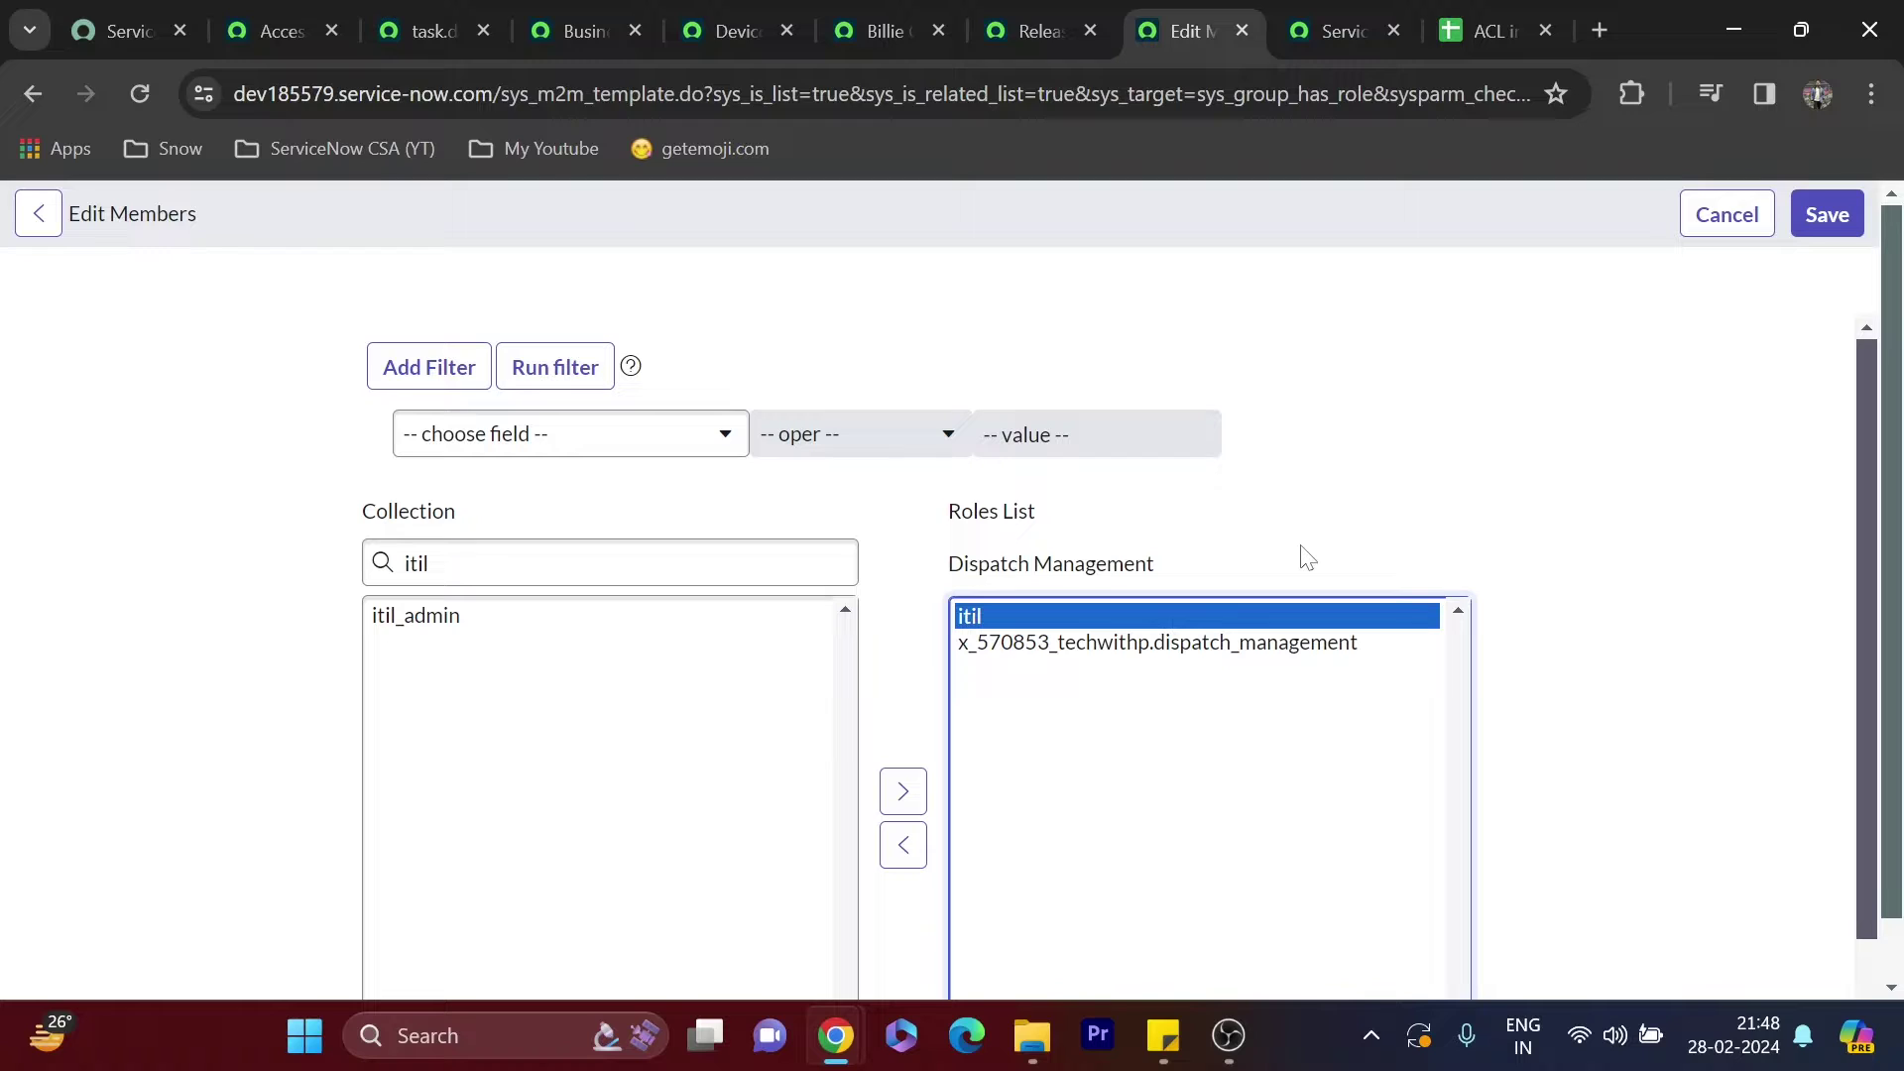
{"action": "left_click", "coordinate": [1829, 218]}
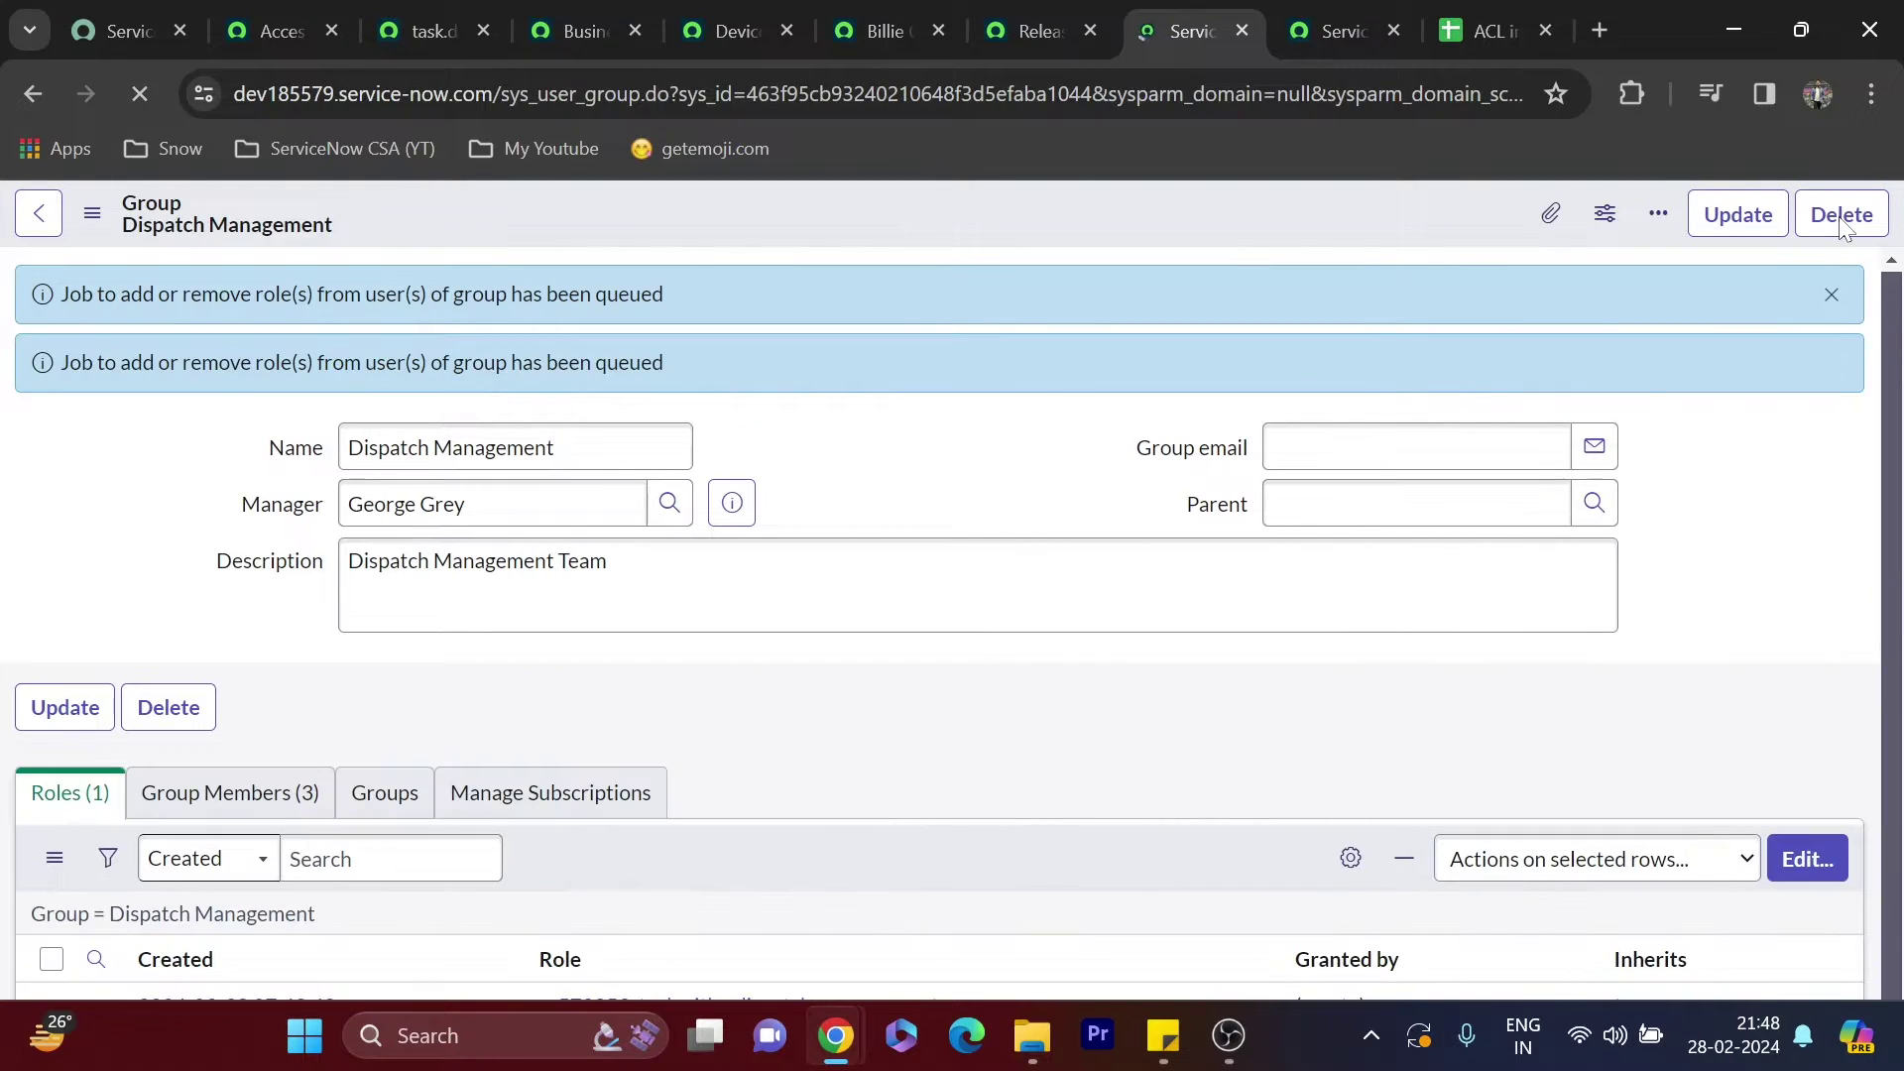
{"action": "scroll", "coordinate": [722, 510], "scroll_direction": "down", "scroll_amount": 2}
{"action": "scroll", "coordinate": [721, 516], "scroll_direction": "up", "scroll_amount": 3}
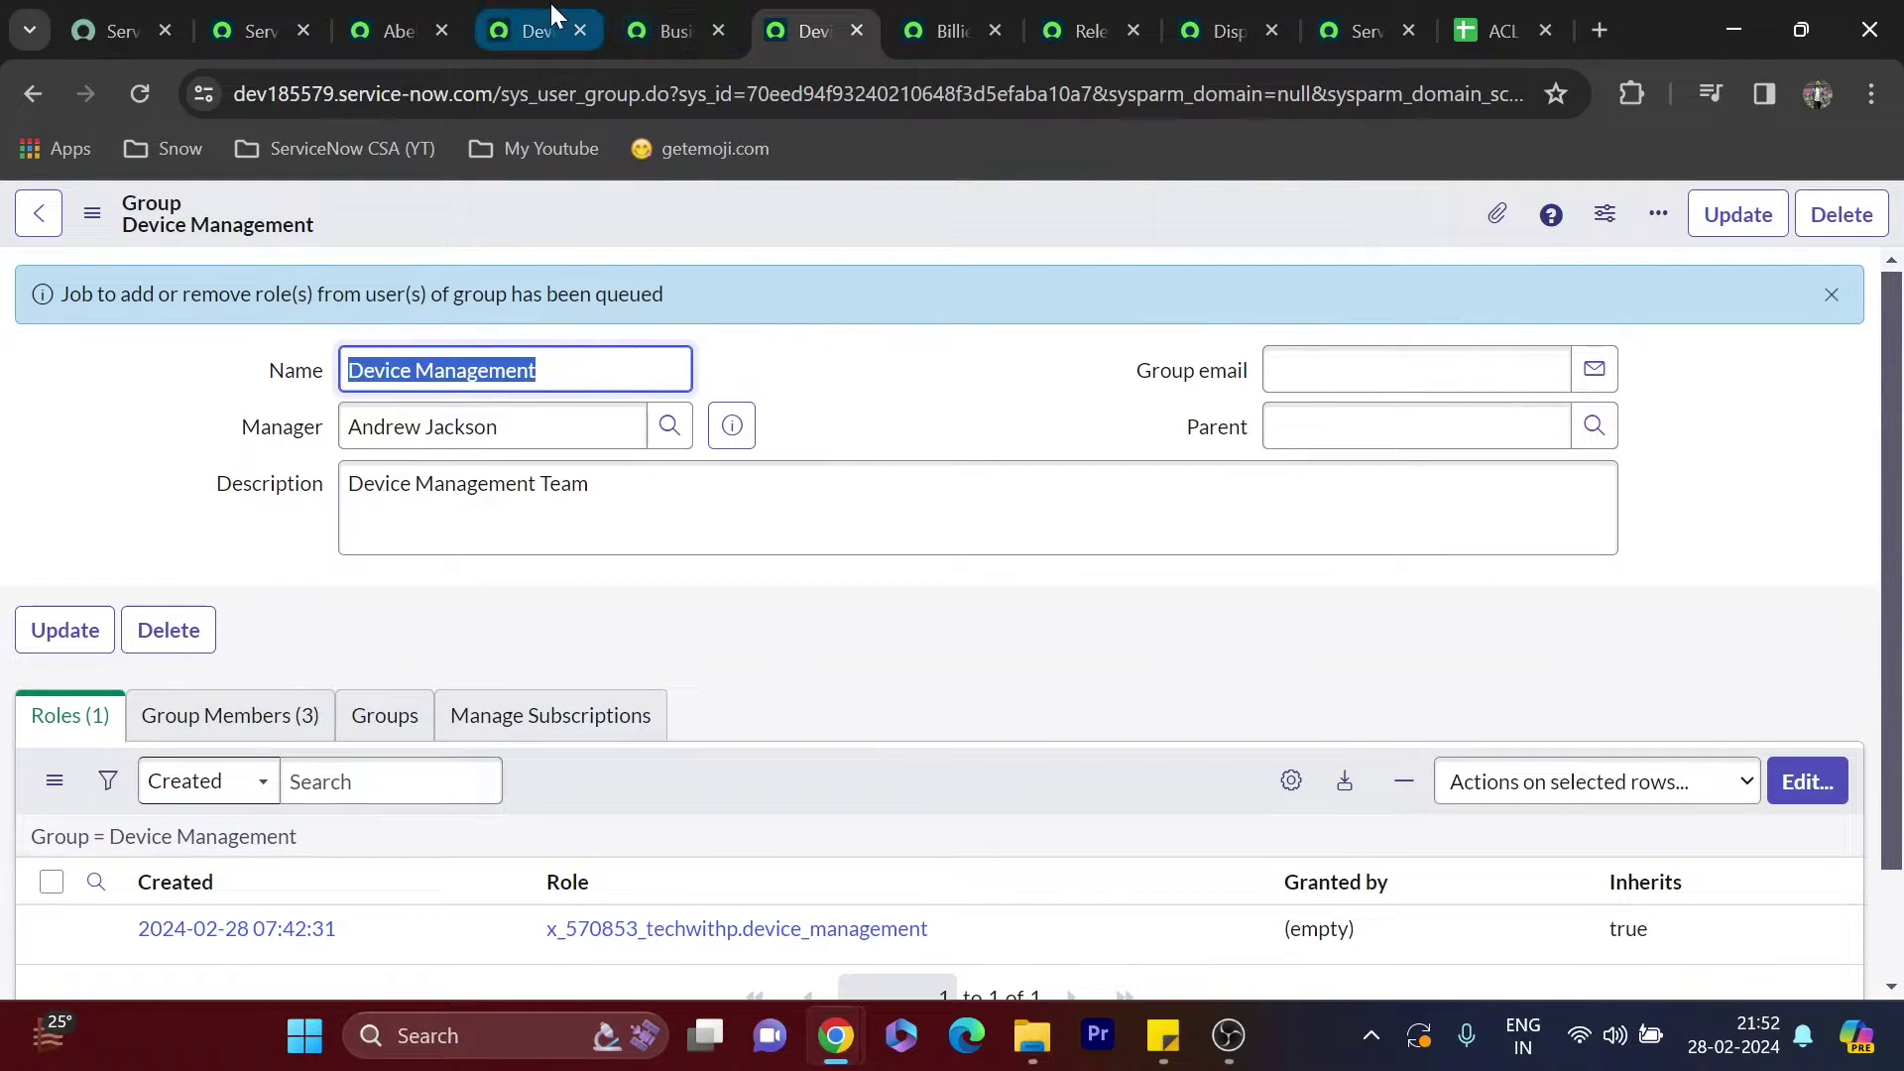
Open the Company field's dictionary entry from the SD Power Drone device request and examine its table and access controls
{"action": "left_click", "coordinate": [516, 15]}
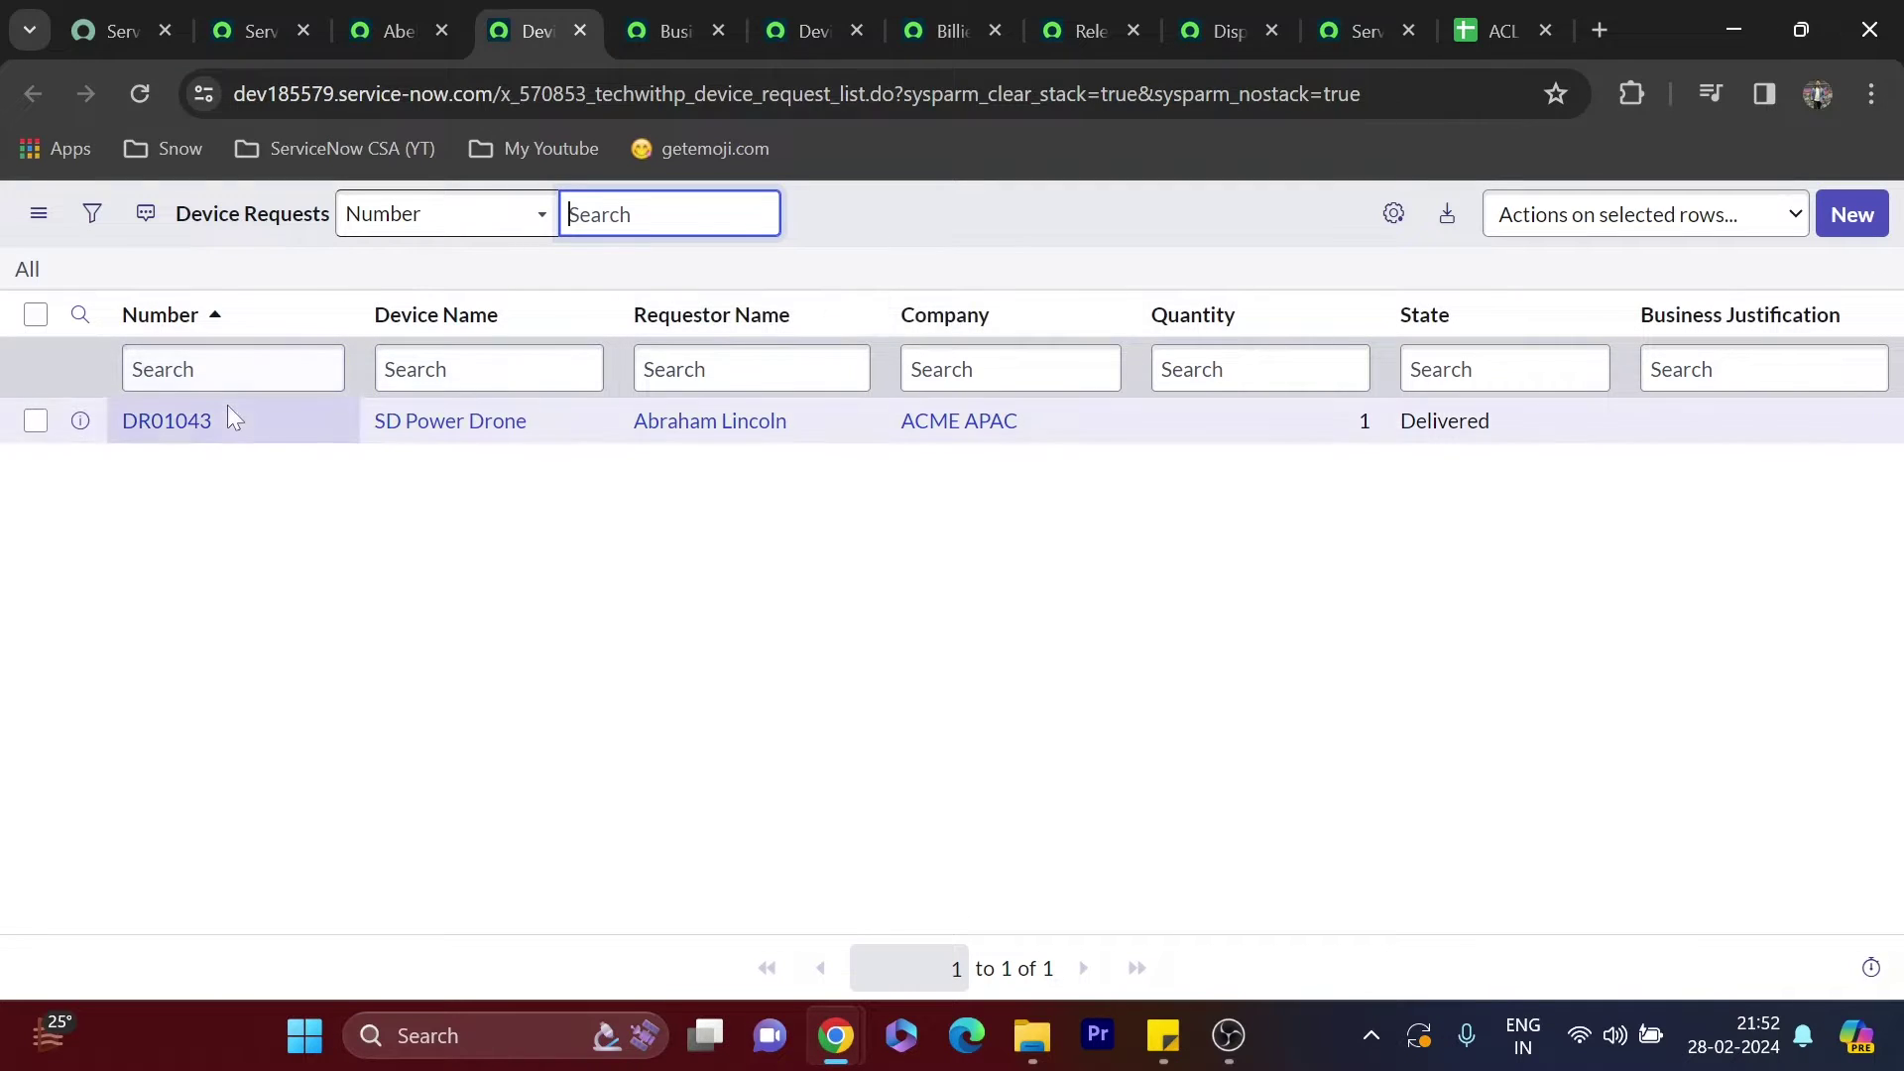
{"action": "left_click", "coordinate": [161, 424]}
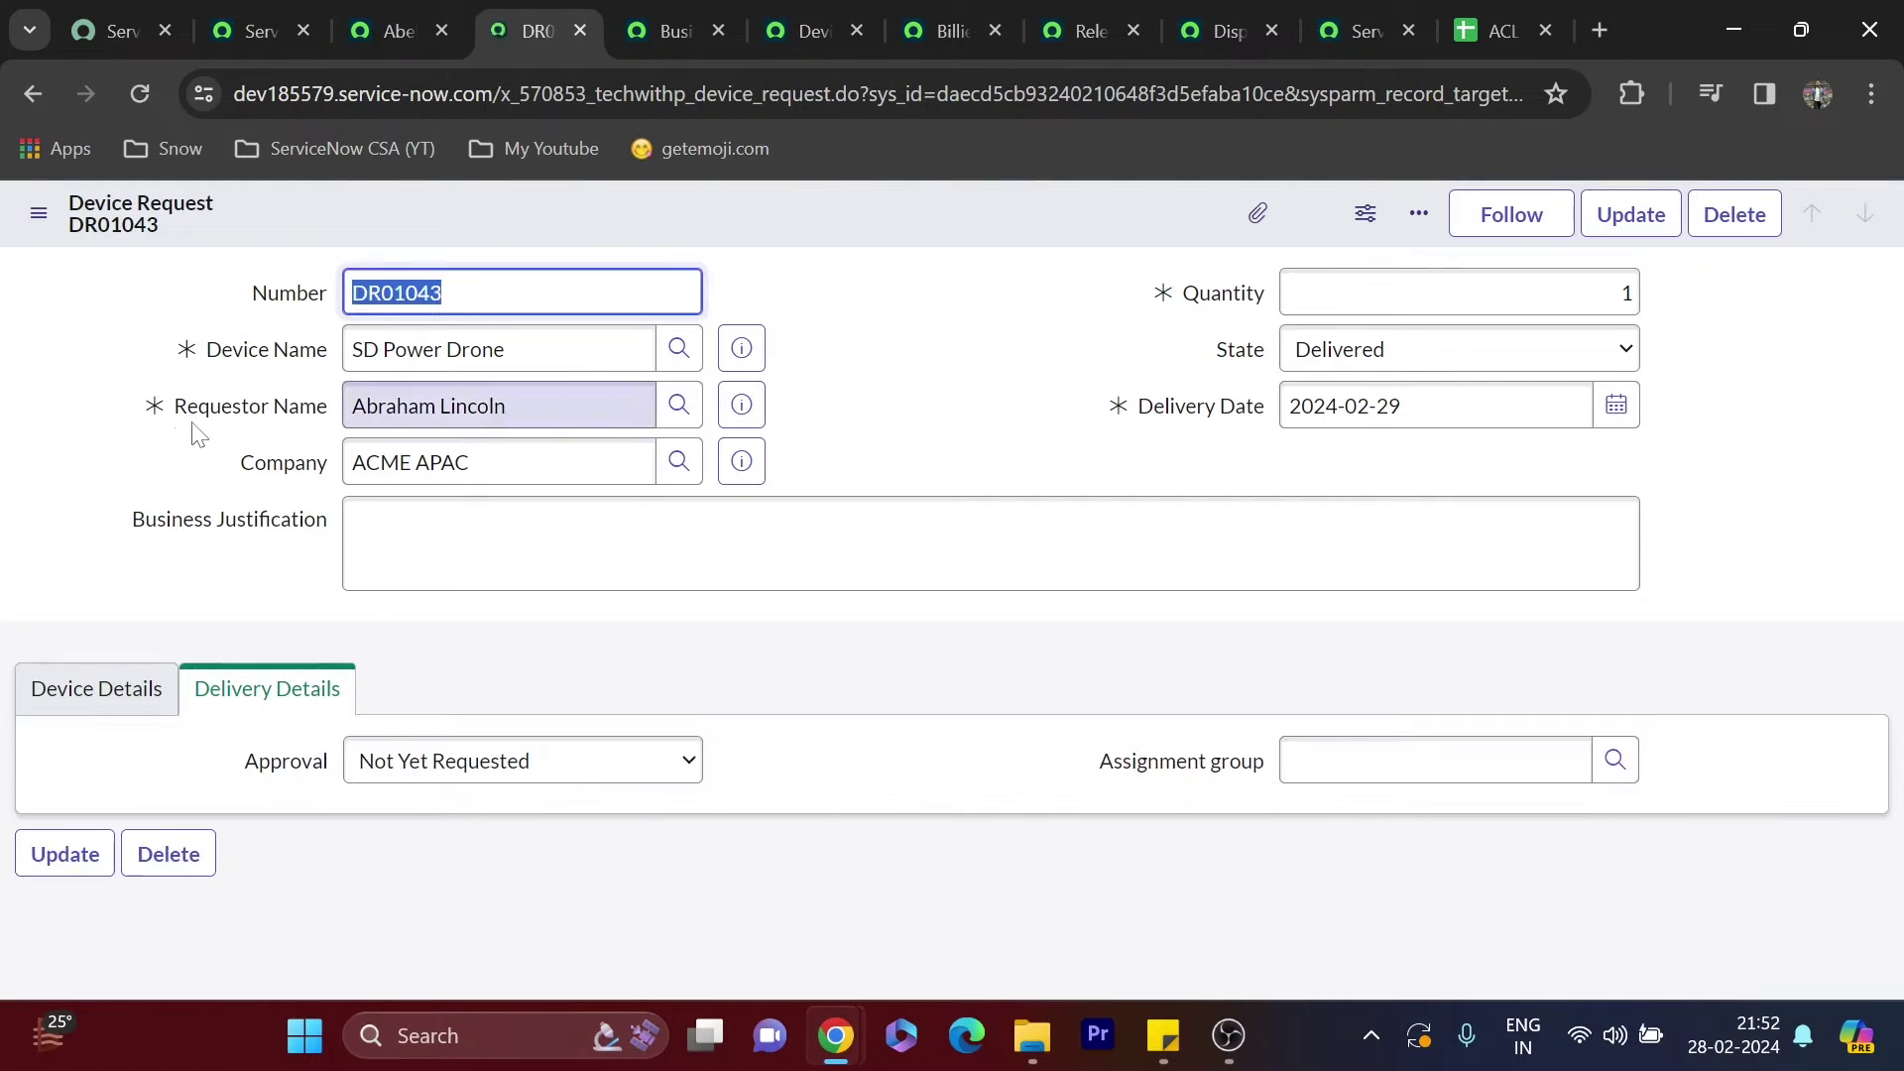
{"action": "right_click", "coordinate": [261, 469]}
{"action": "left_click", "coordinate": [328, 525]}
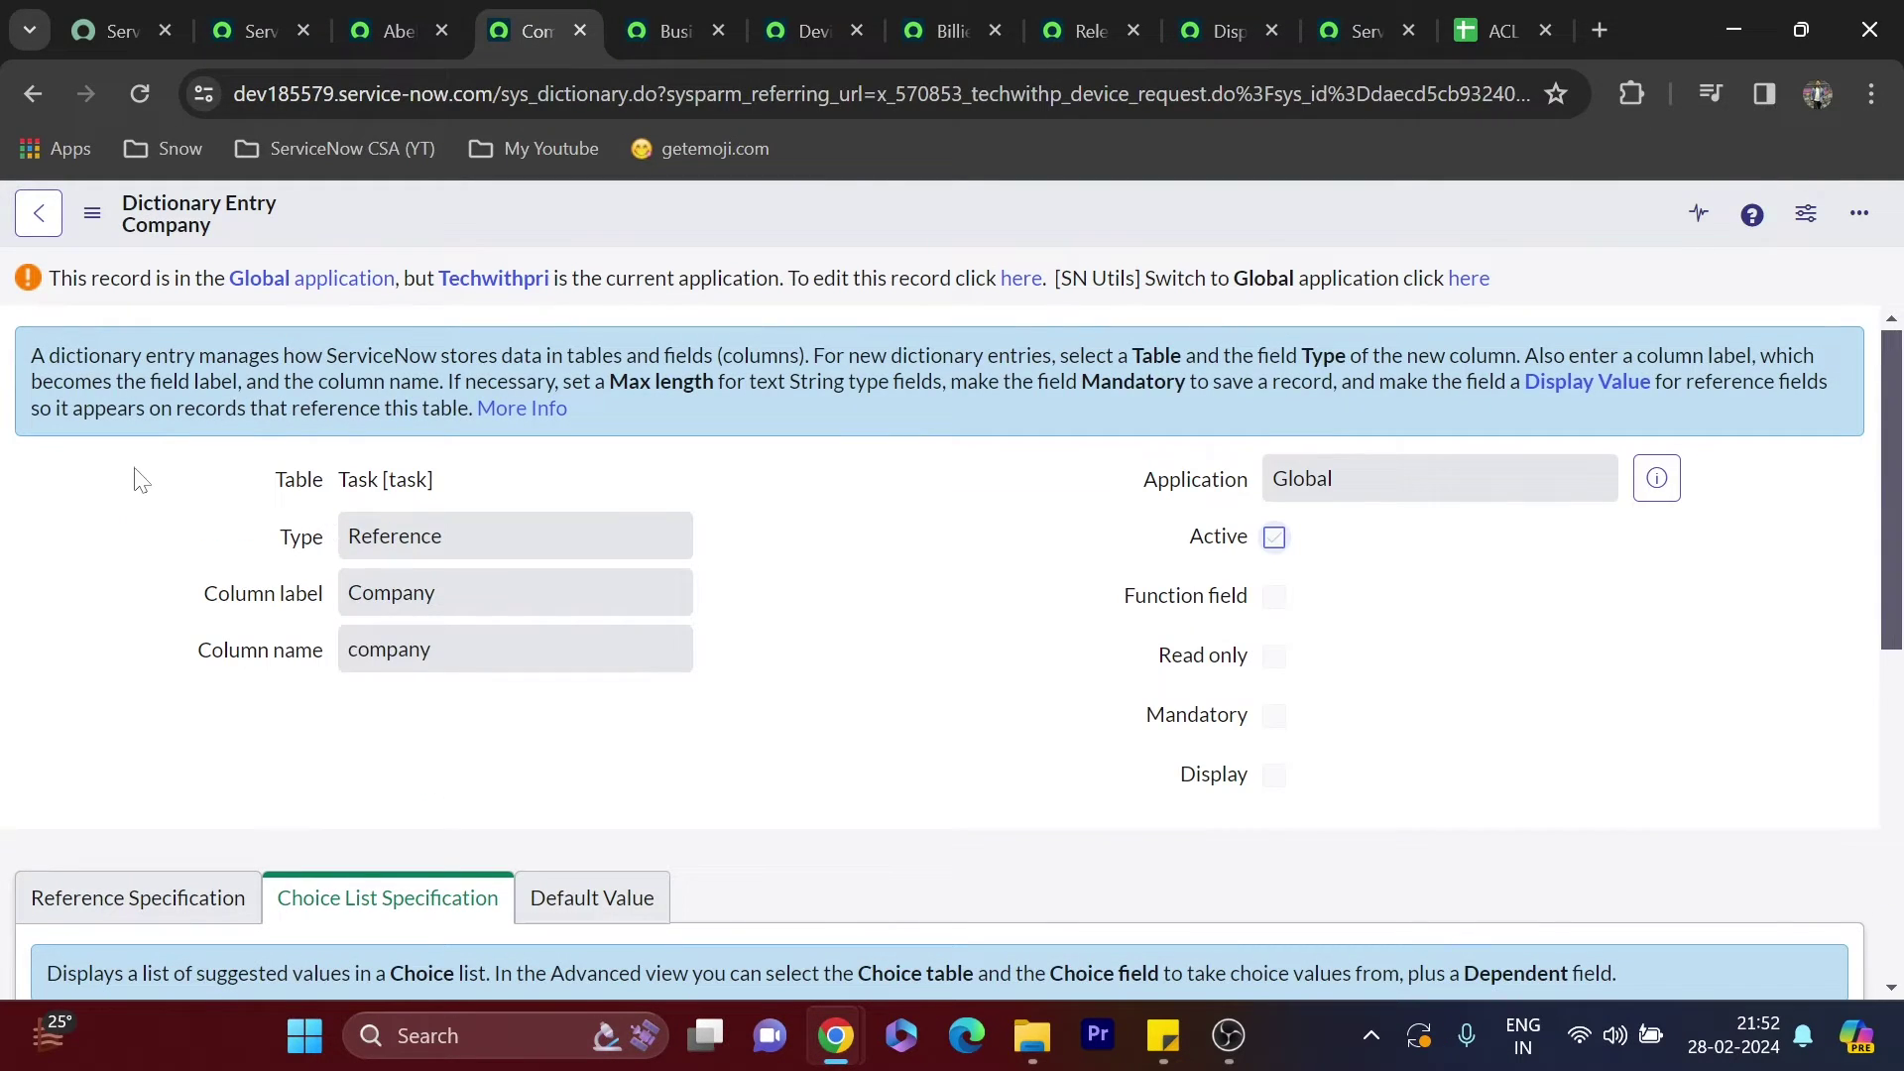
{"action": "scroll", "coordinate": [343, 436], "scroll_direction": "down", "scroll_amount": 5}
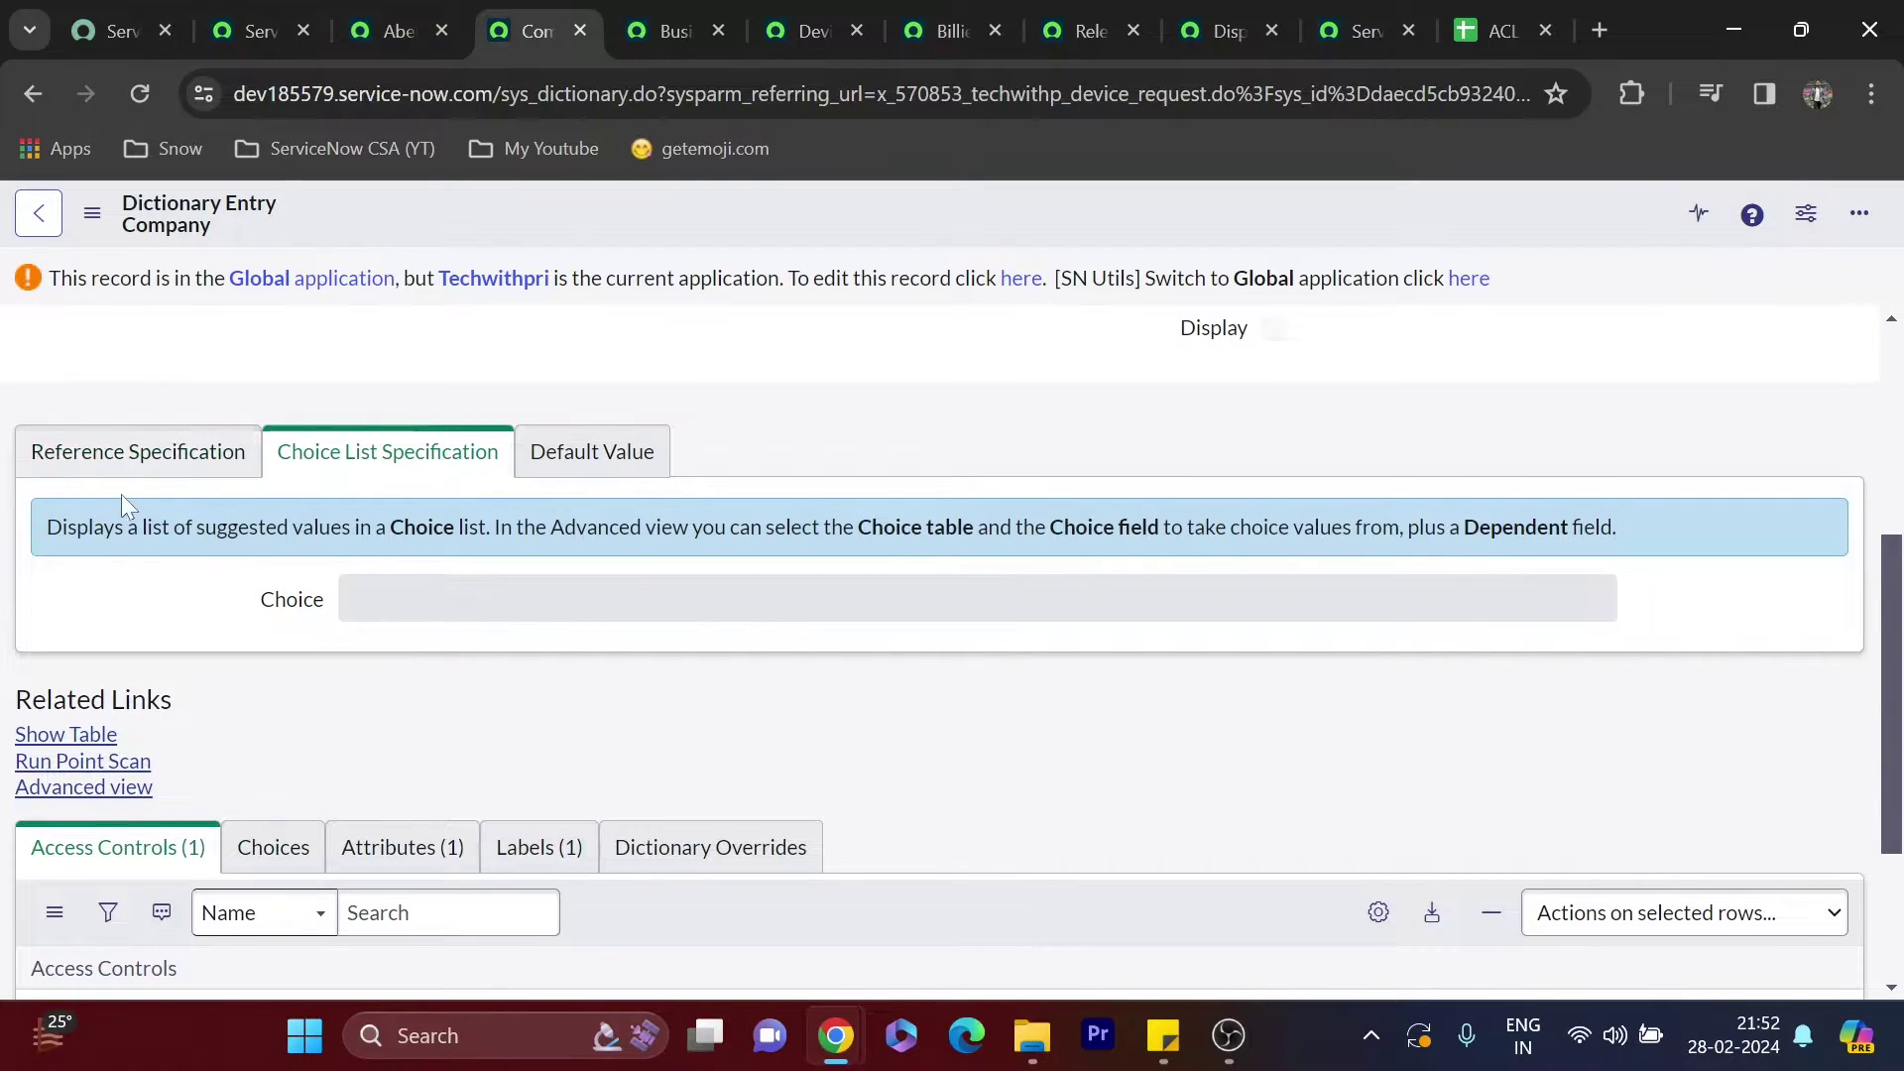
{"action": "scroll", "coordinate": [132, 519], "scroll_direction": "down", "scroll_amount": 4}
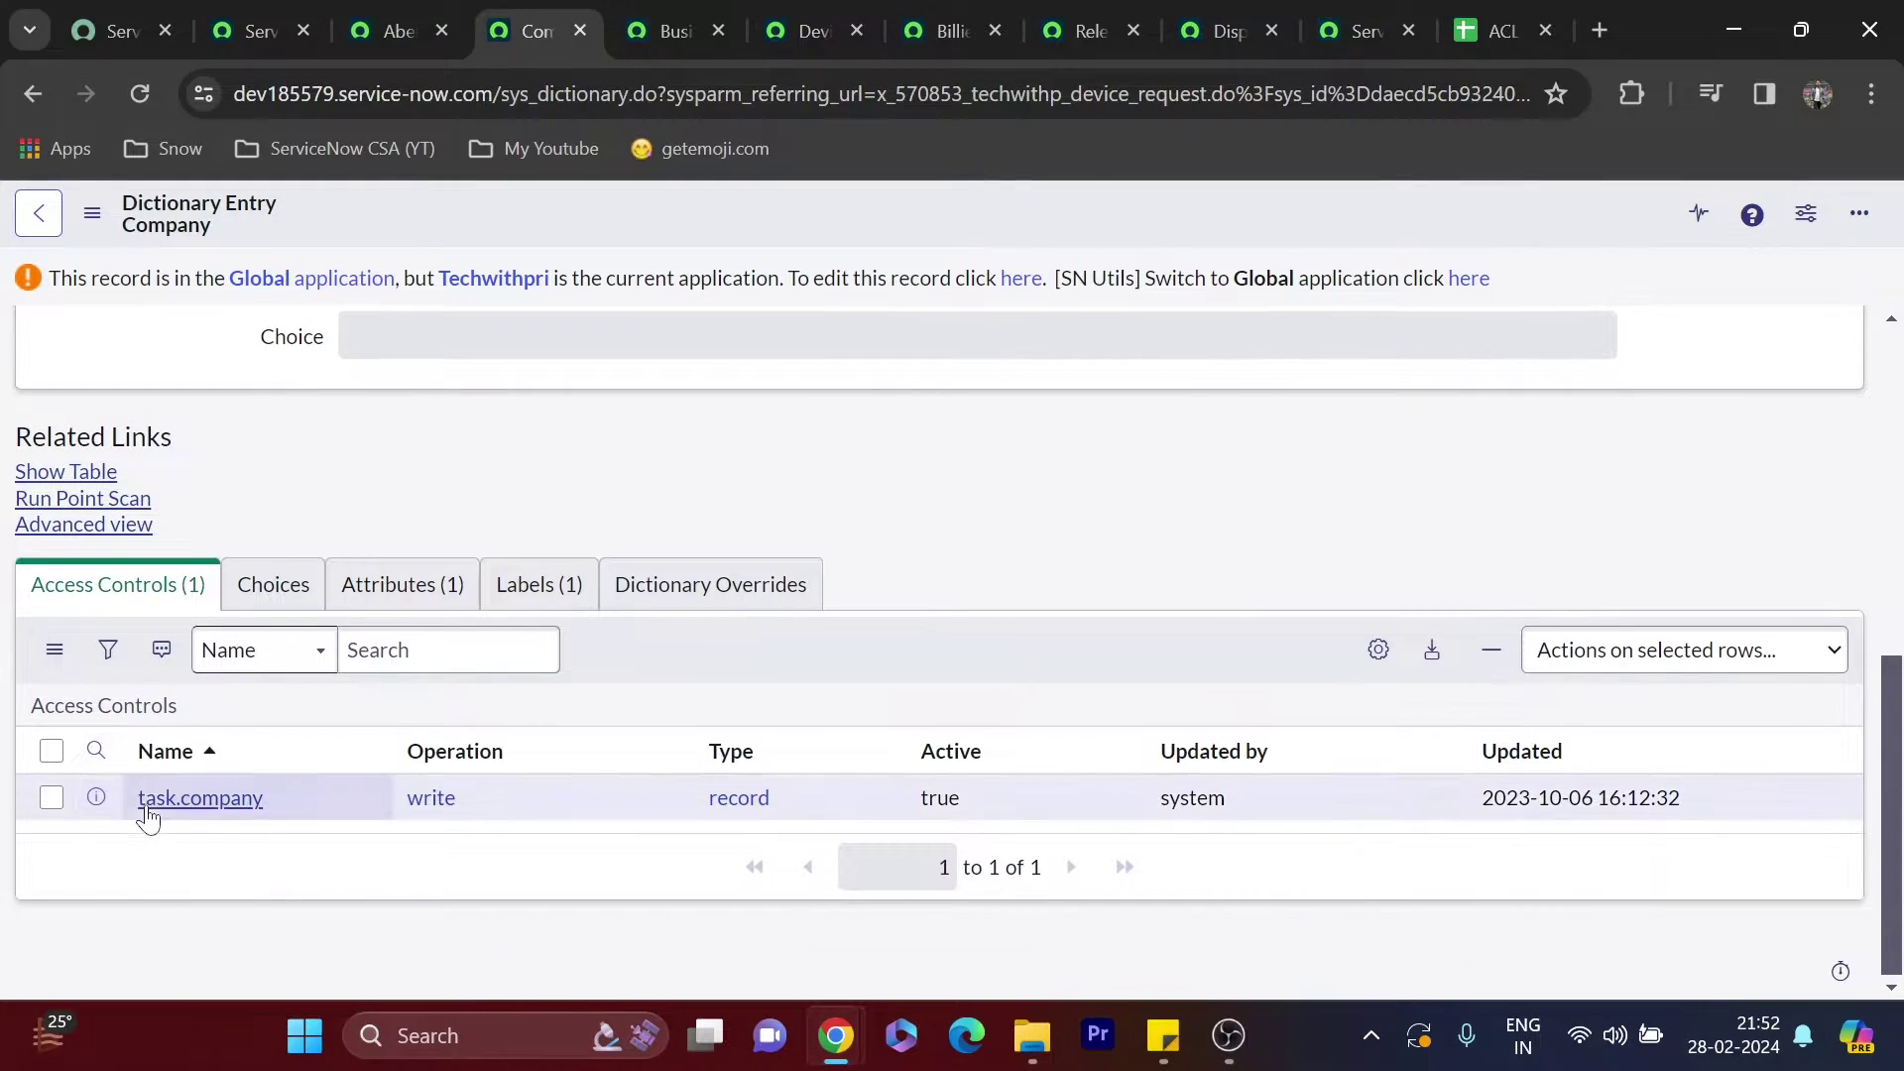
Open the task.company write access control and examine which role it requires
{"action": "left_click", "coordinate": [189, 799]}
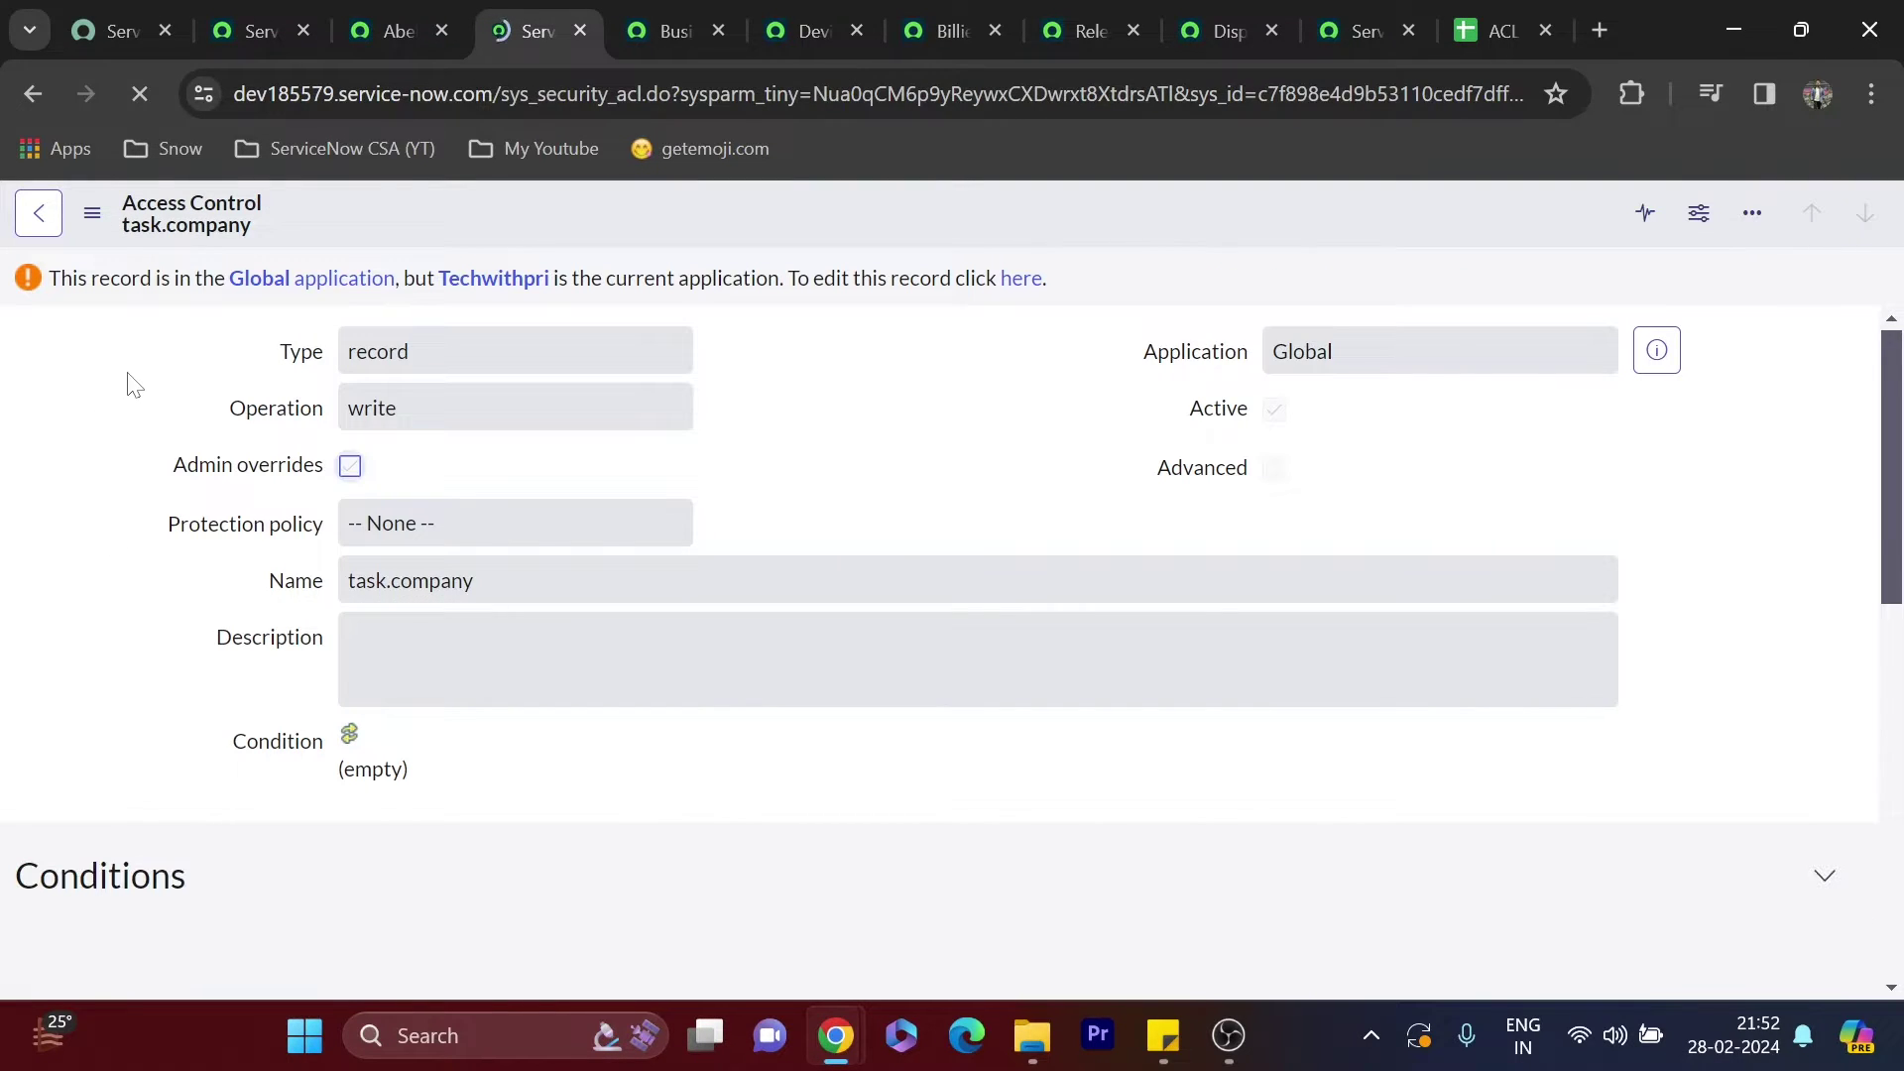
{"action": "scroll", "coordinate": [137, 384], "scroll_direction": "down", "scroll_amount": 2}
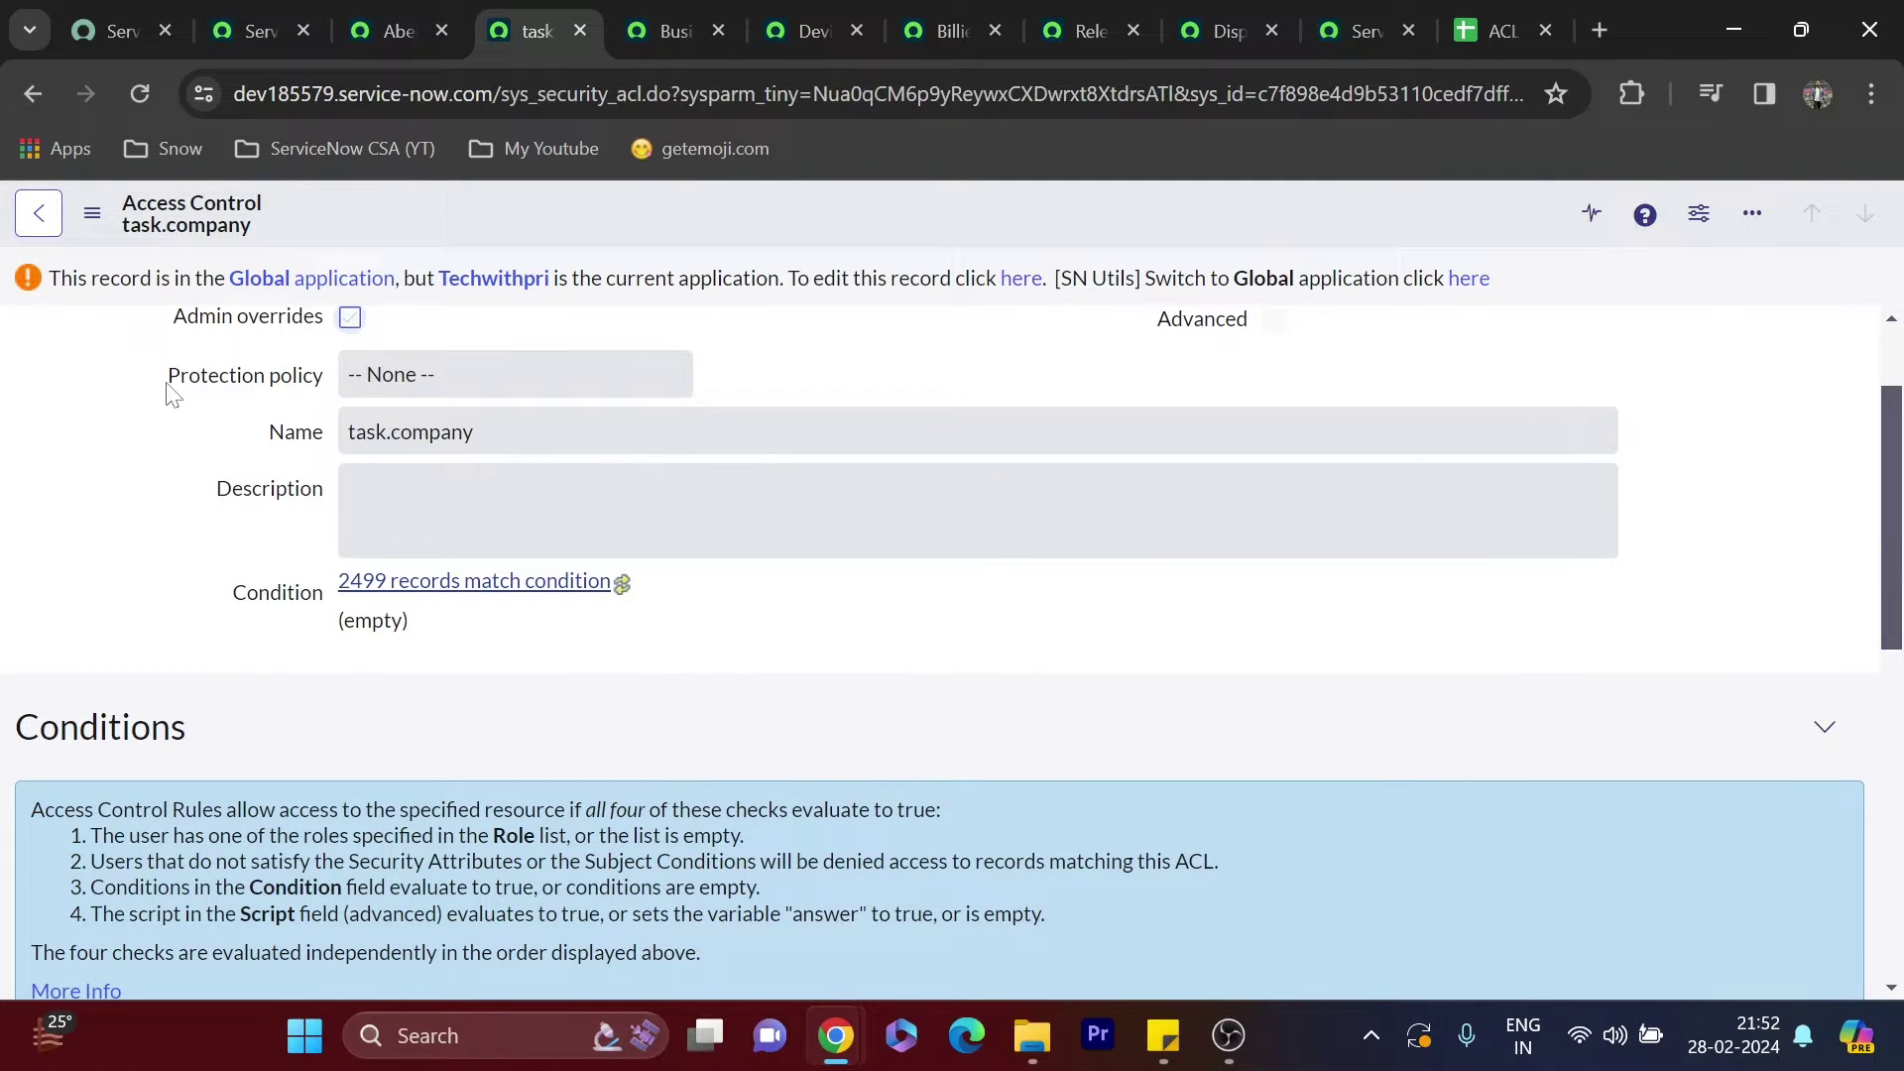
{"action": "scroll", "coordinate": [170, 393], "scroll_direction": "down", "scroll_amount": 2}
{"action": "scroll", "coordinate": [174, 397], "scroll_direction": "down", "scroll_amount": 4}
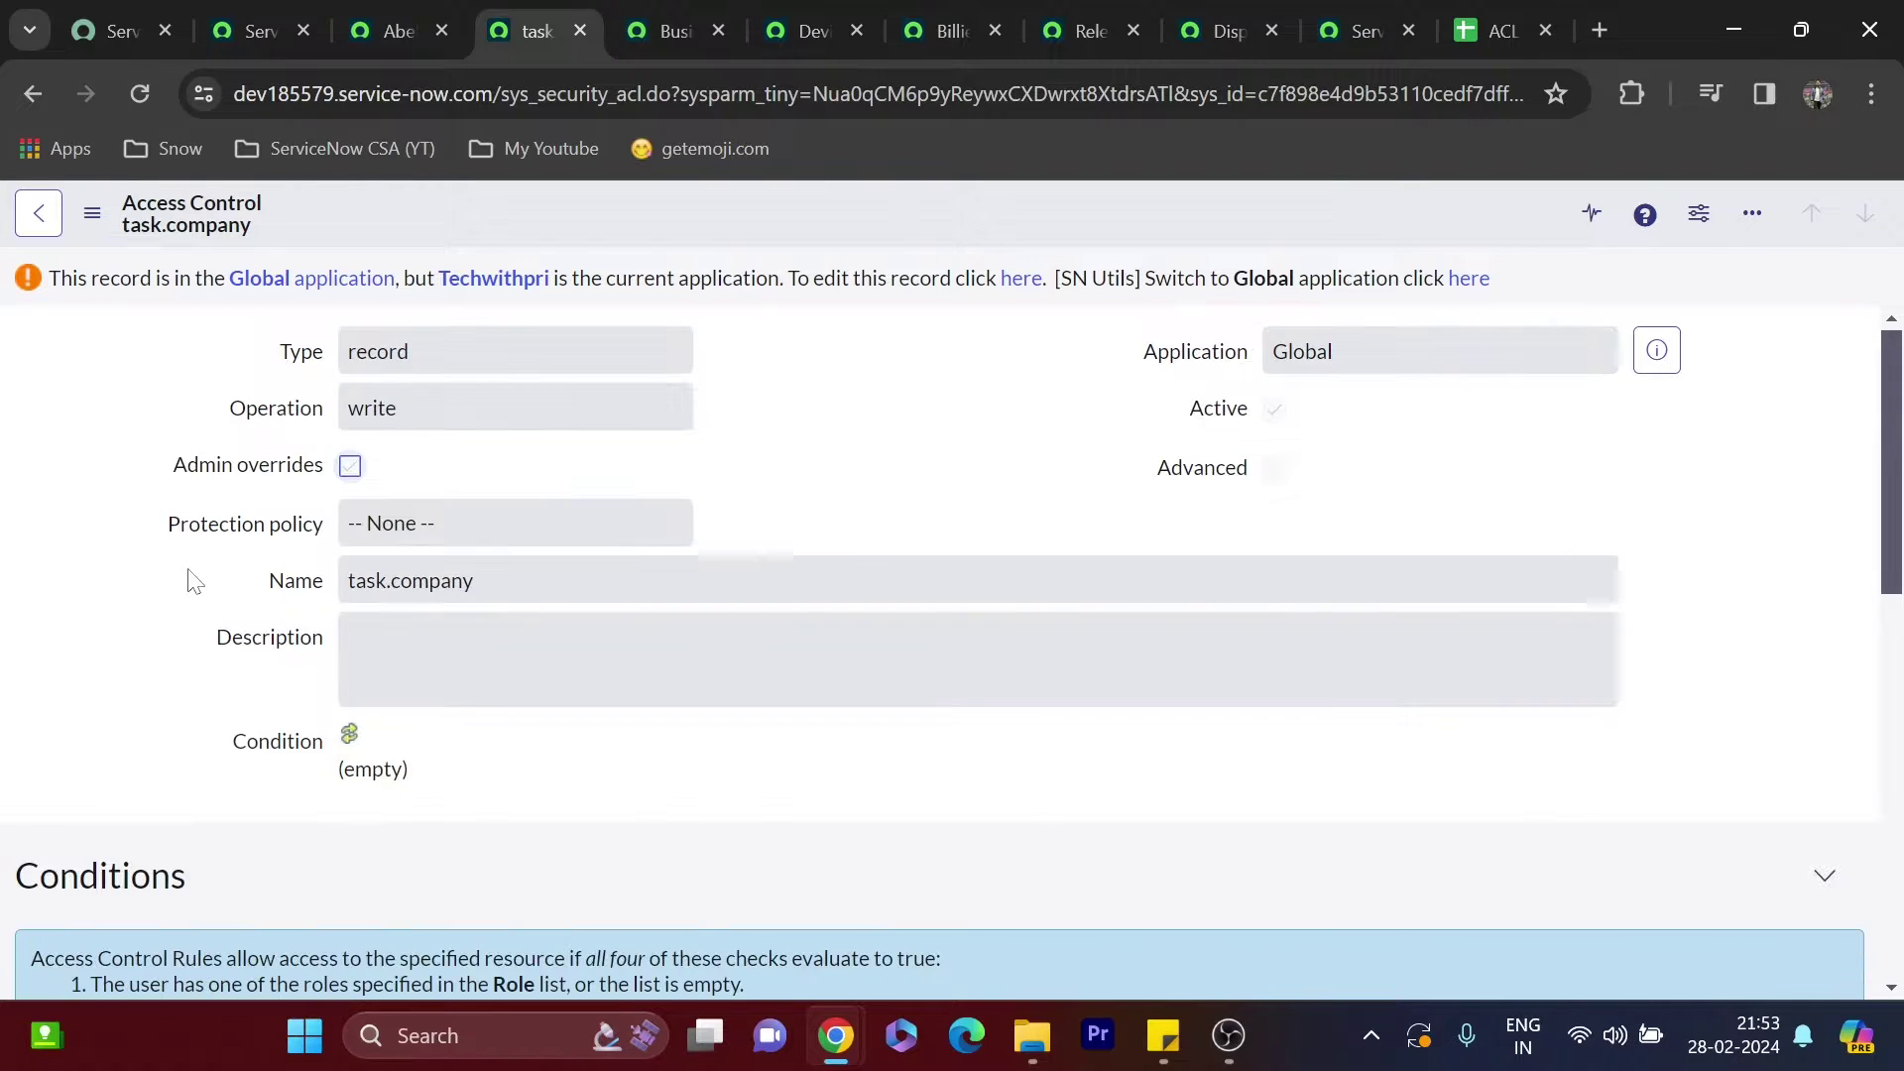
{"action": "scroll", "coordinate": [212, 540], "scroll_direction": "down", "scroll_amount": 6}
{"action": "scroll", "coordinate": [213, 537], "scroll_direction": "up", "scroll_amount": 10}
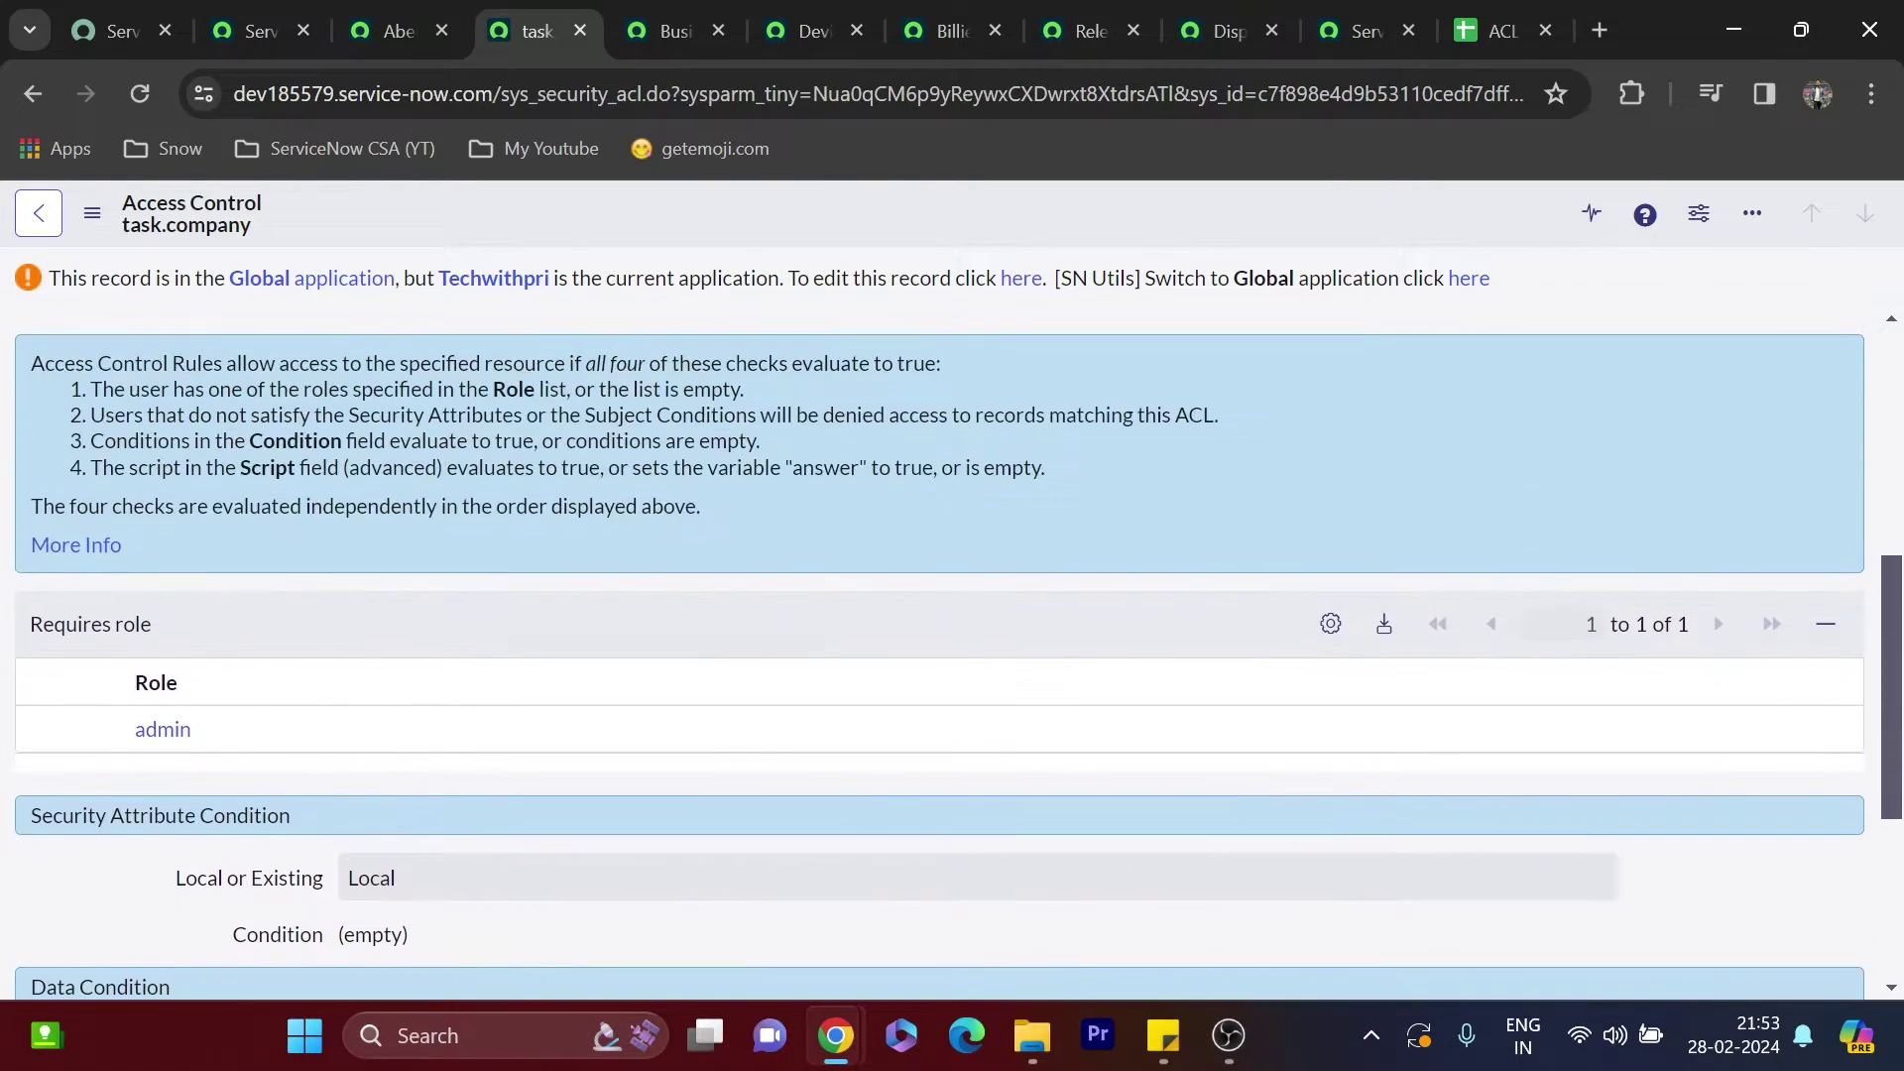
Elevate the System Administrator session with the security_admin role
{"action": "left_click", "coordinate": [288, 33]}
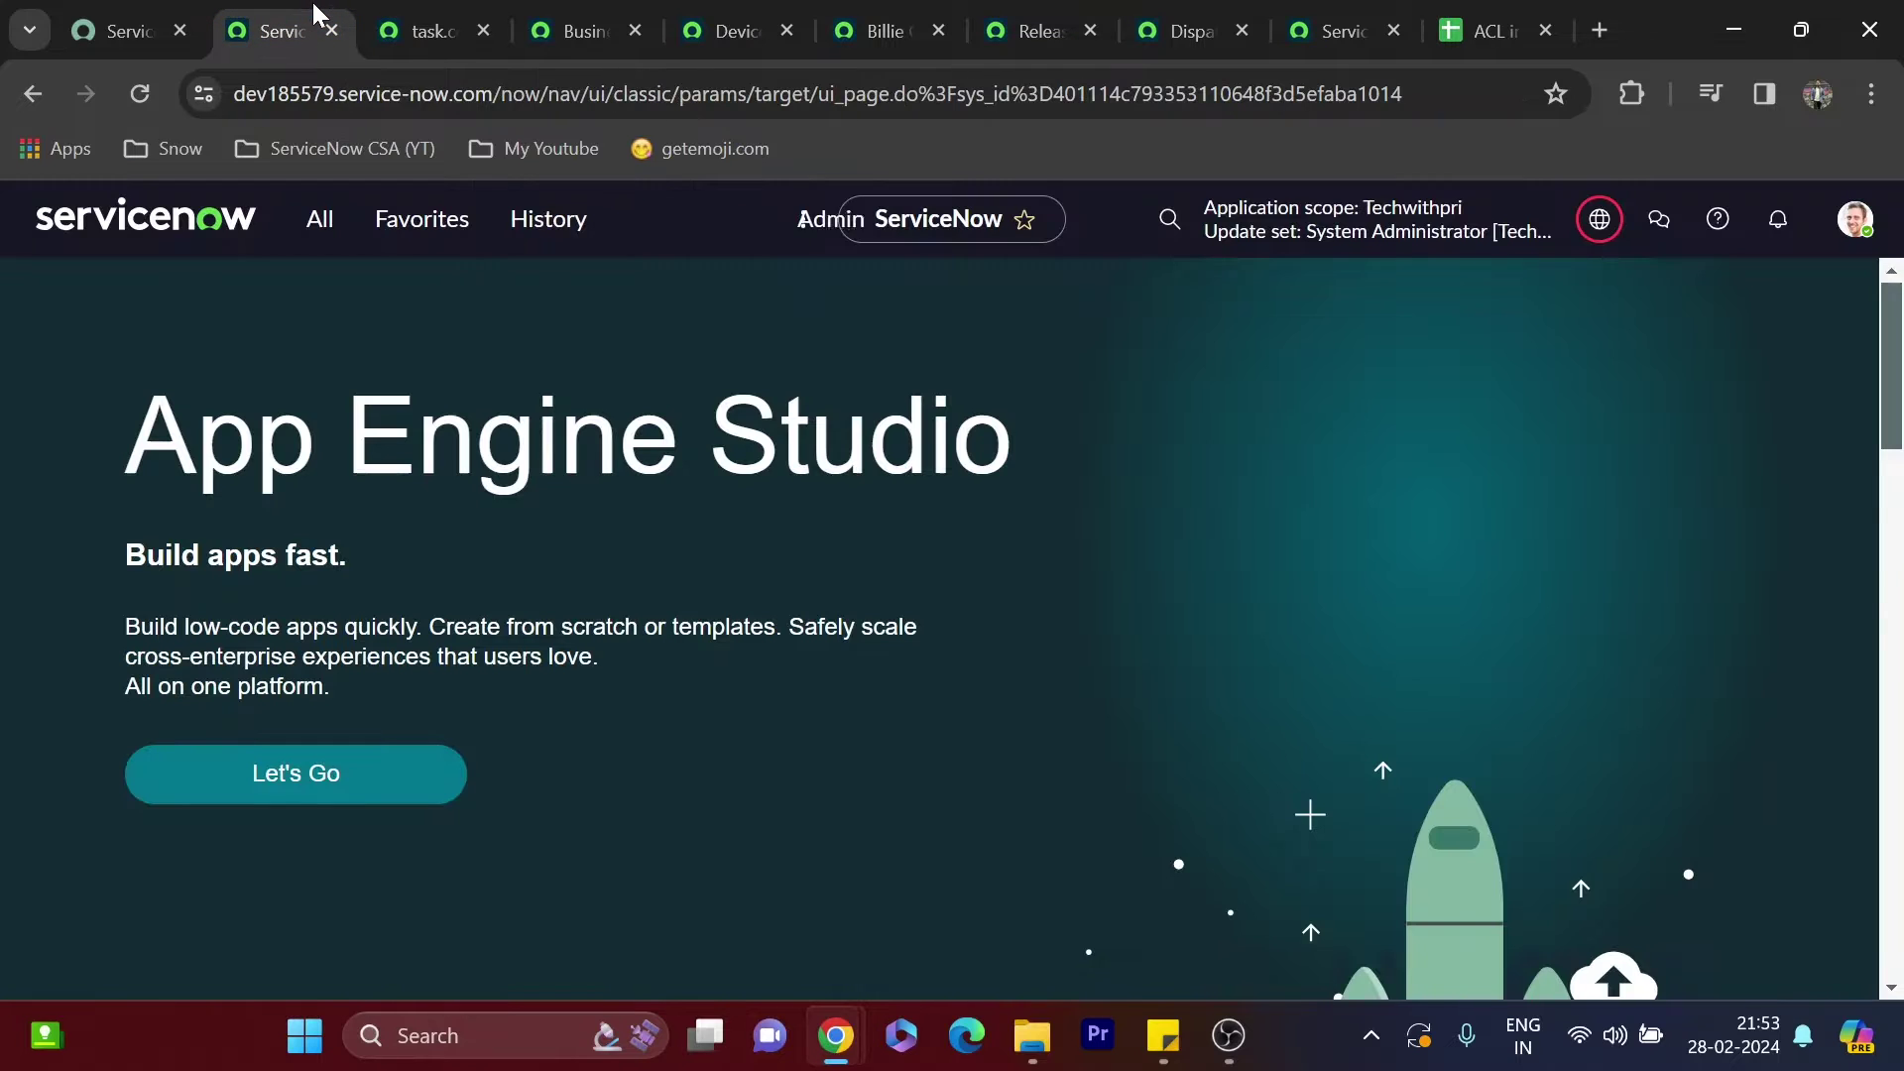
{"action": "left_click", "coordinate": [1852, 219]}
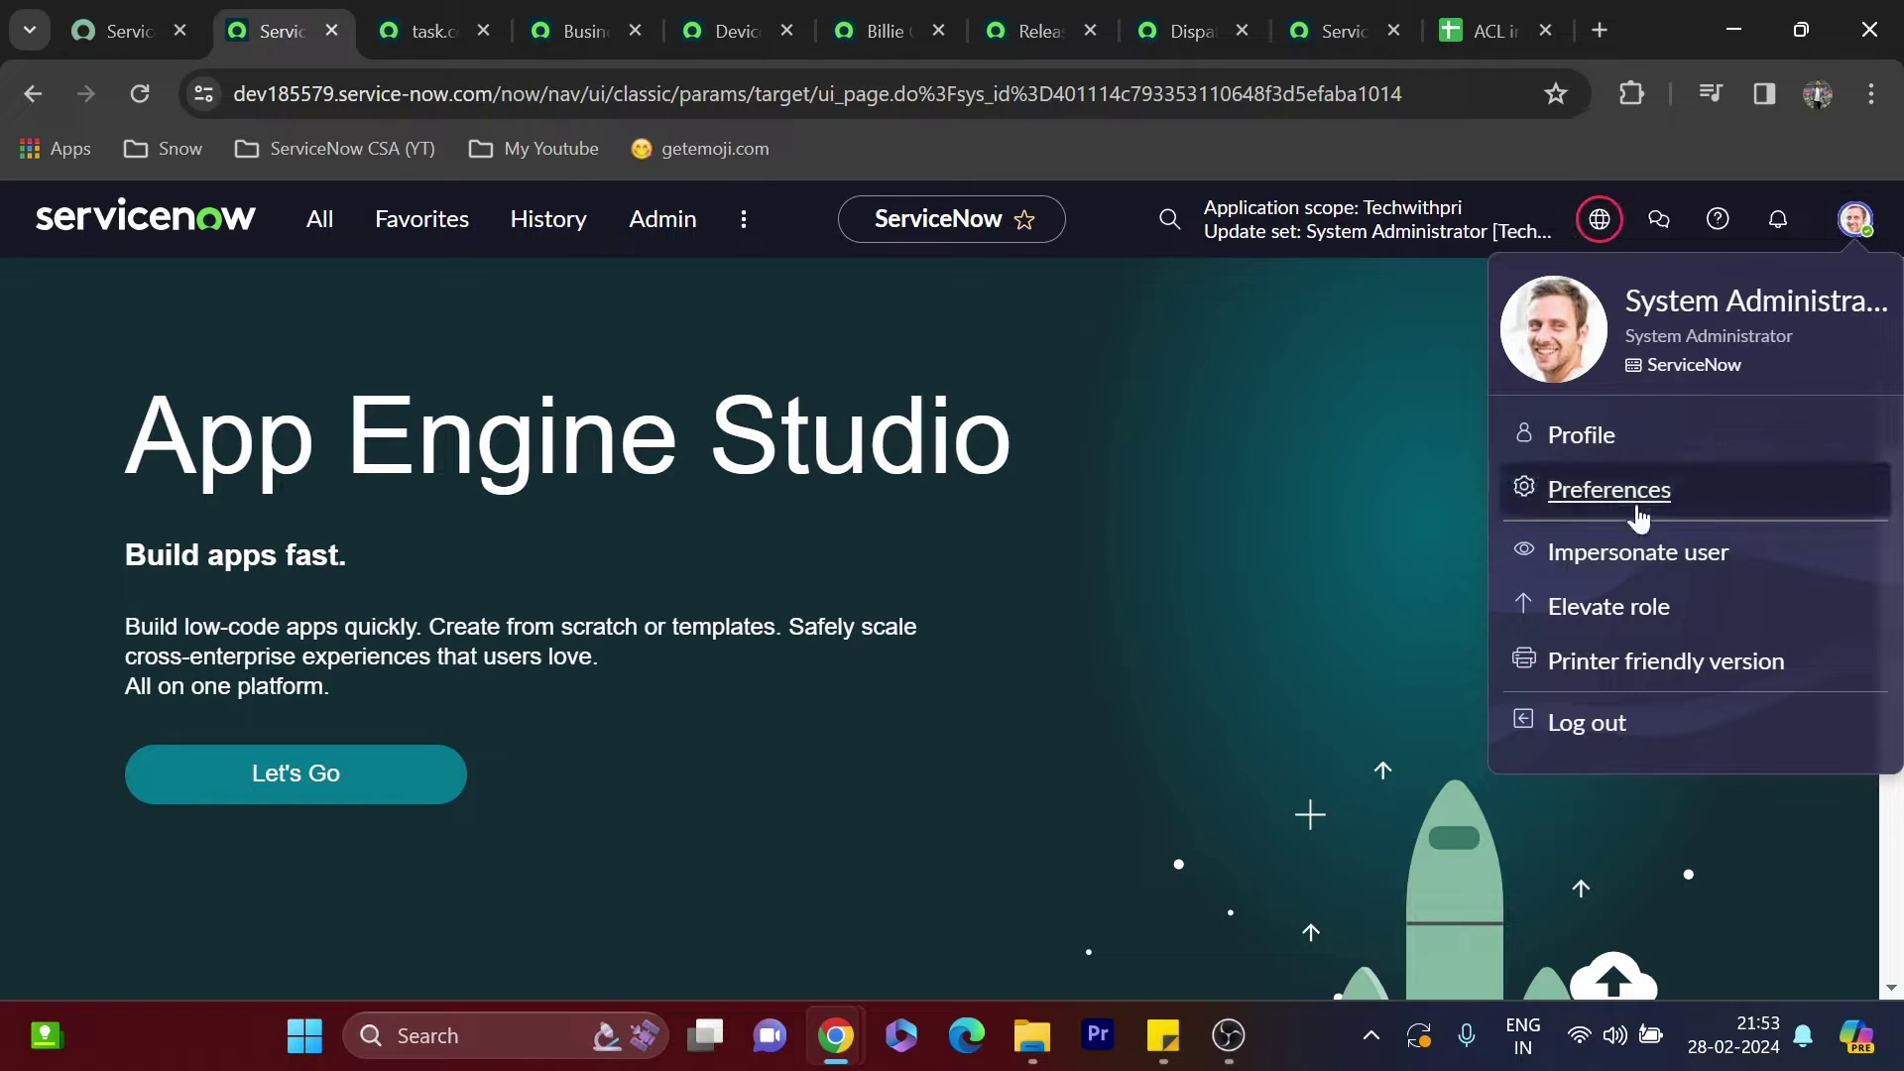
{"action": "left_click", "coordinate": [1609, 609]}
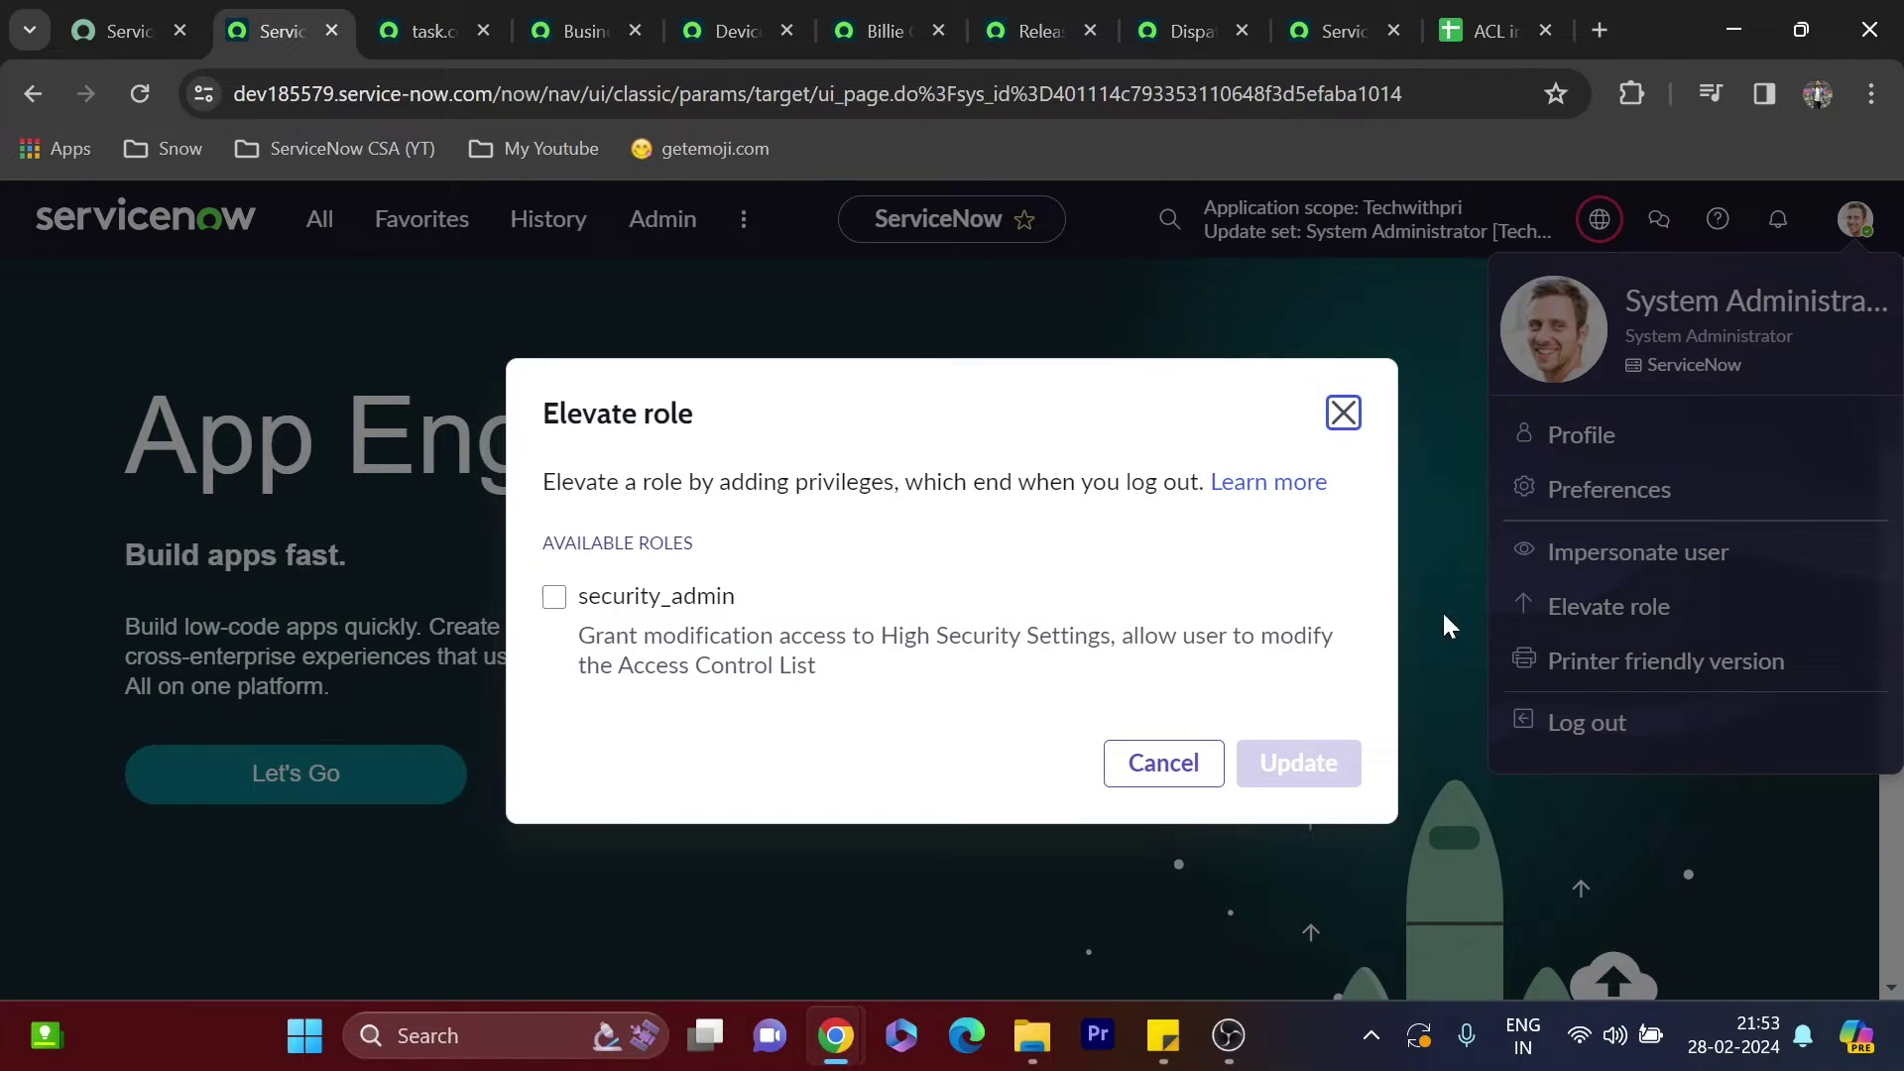
{"action": "left_click", "coordinate": [554, 597]}
{"action": "left_click", "coordinate": [1279, 764]}
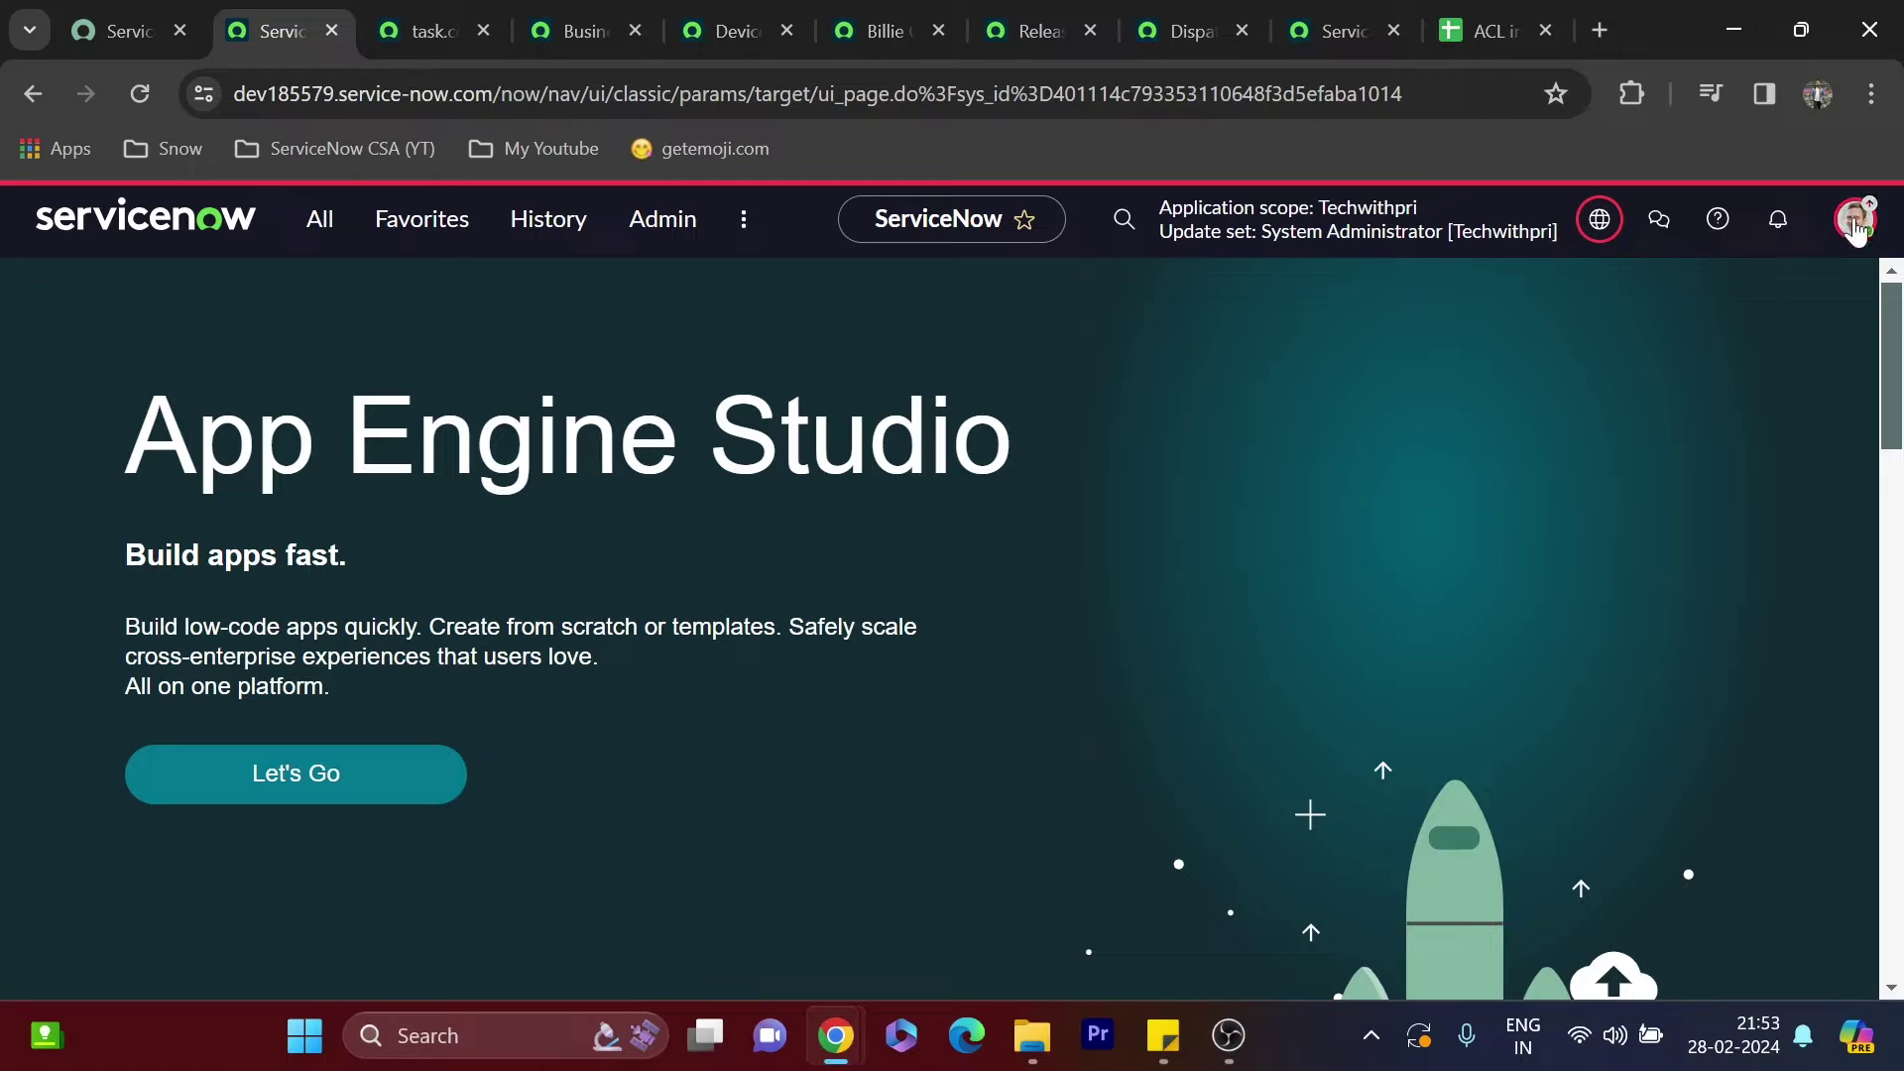
Enable editing of the task.company write access control in the Global application, deactivate it, and save with the security rule change accepted
{"action": "left_click", "coordinate": [442, 20]}
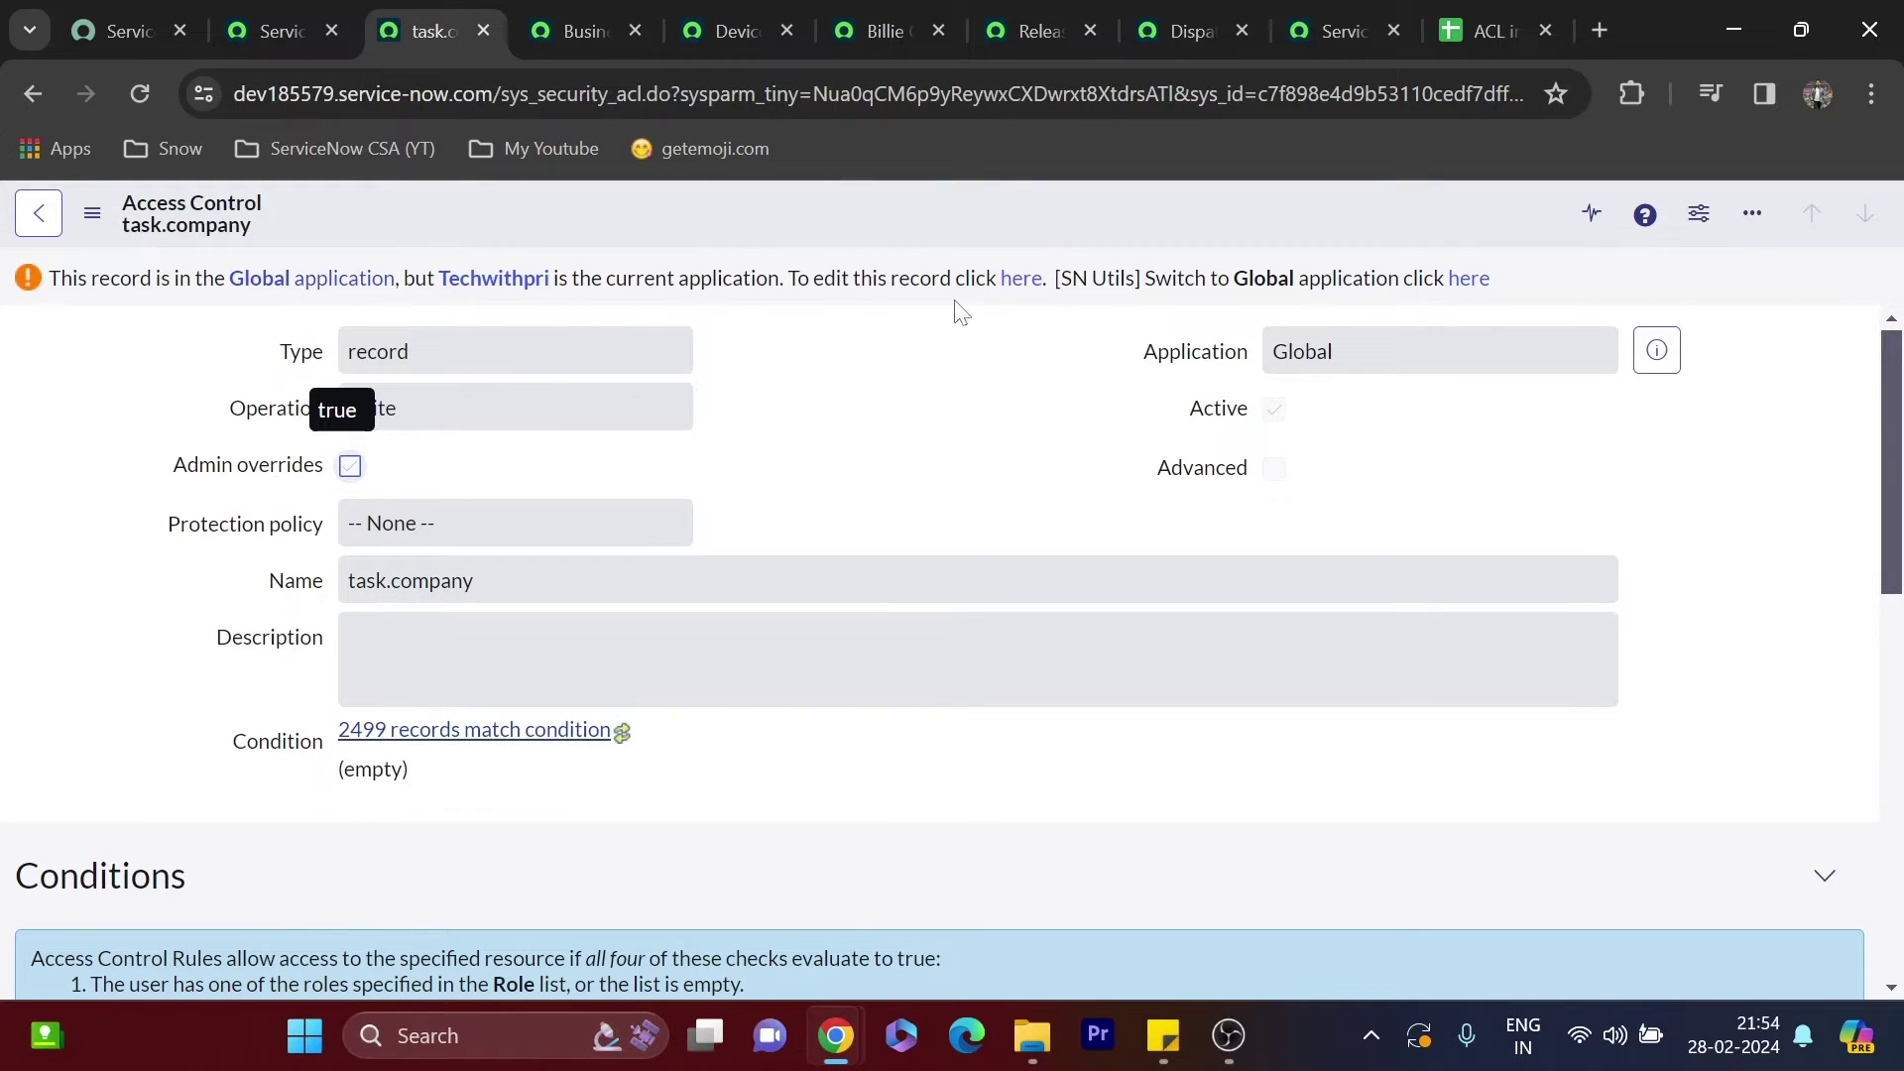
{"action": "left_click", "coordinate": [1021, 280]}
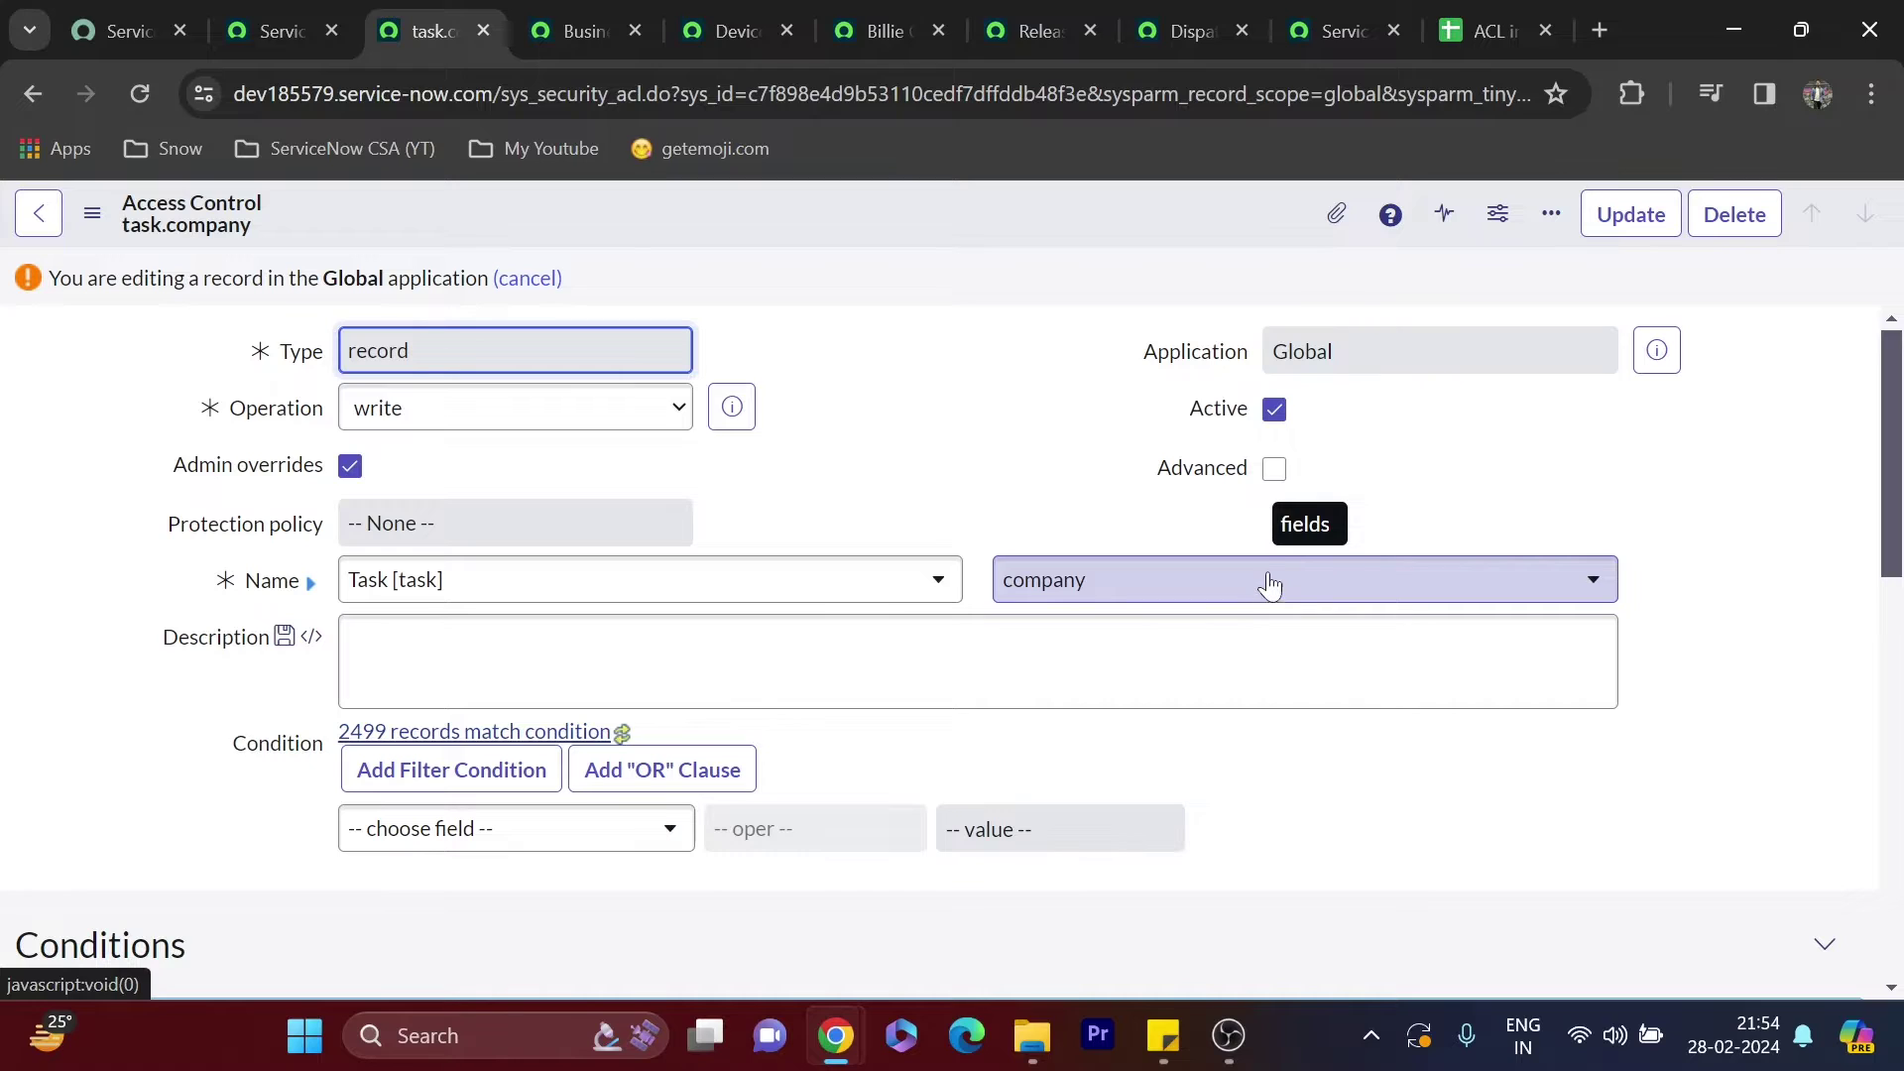
{"action": "scroll", "coordinate": [1091, 496], "scroll_direction": "down", "scroll_amount": 5}
{"action": "scroll", "coordinate": [850, 424], "scroll_direction": "up", "scroll_amount": 5}
{"action": "scroll", "coordinate": [1002, 412], "scroll_direction": "down", "scroll_amount": 5}
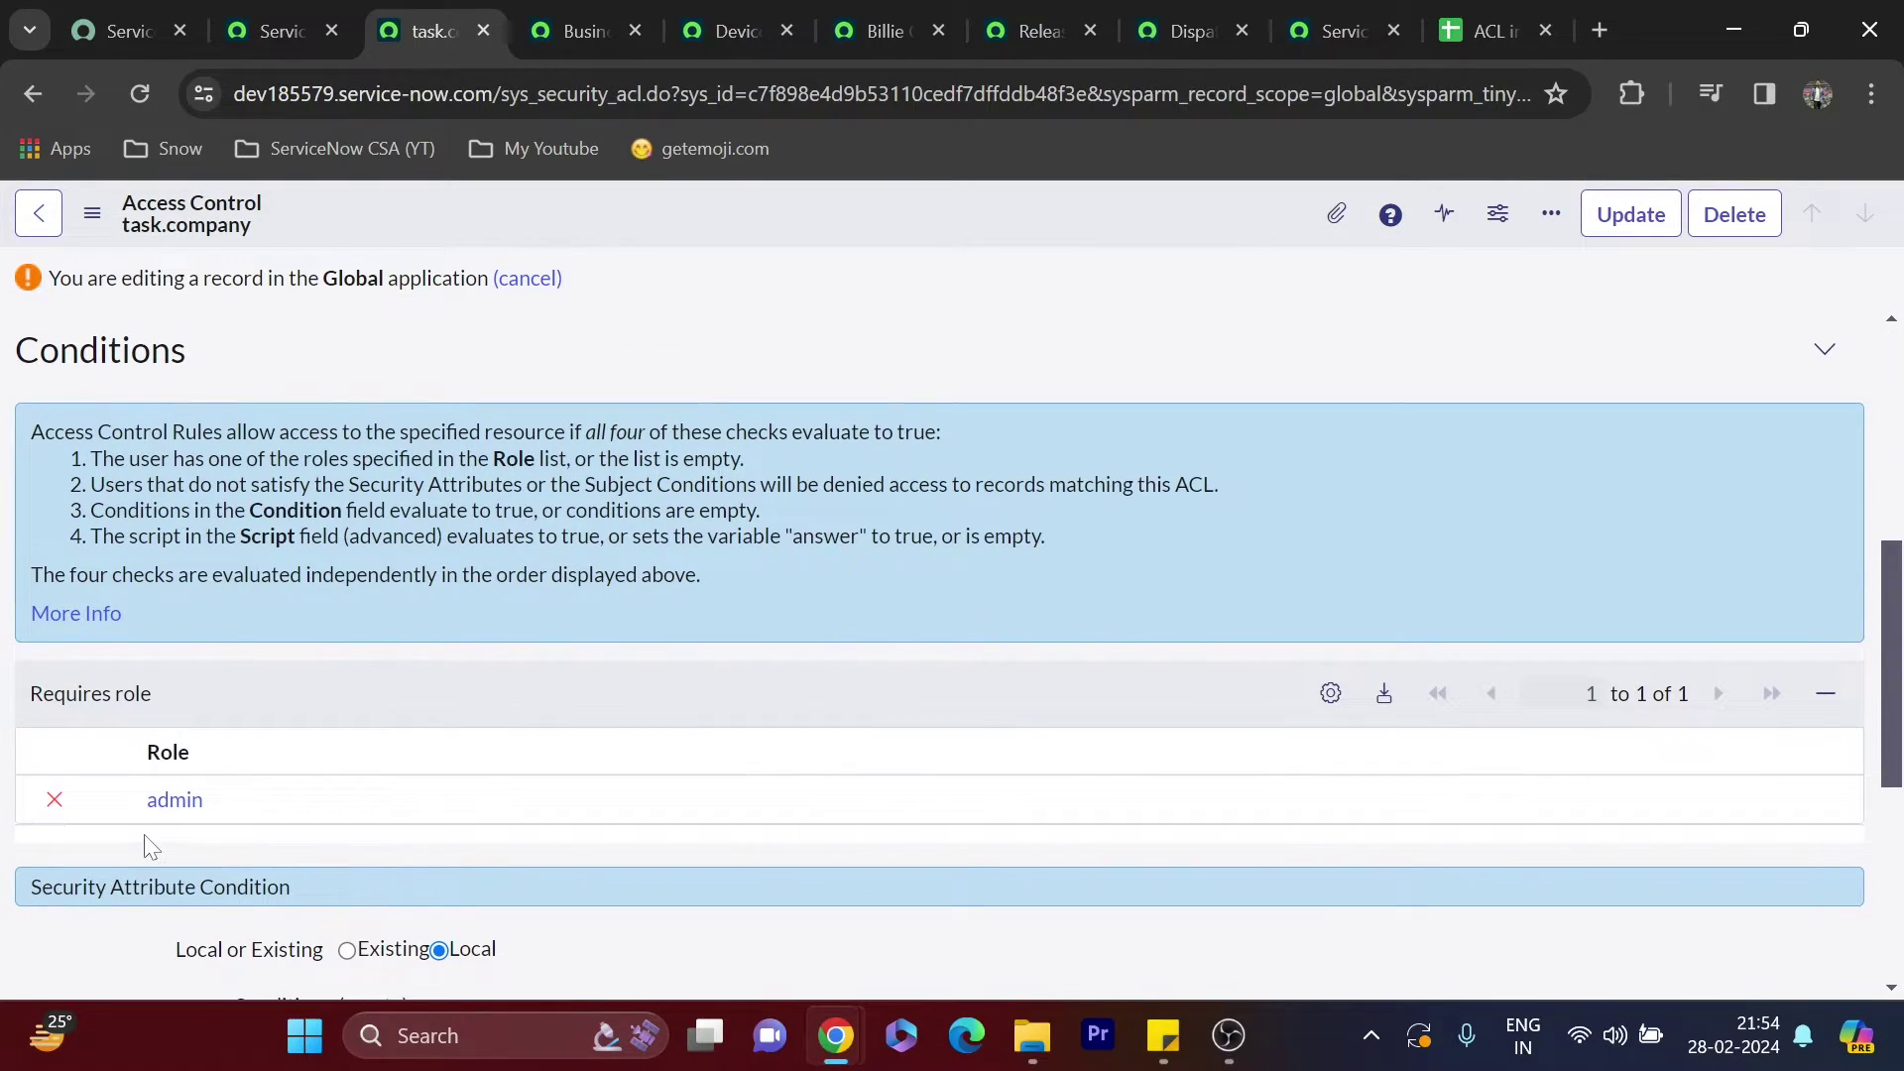
{"action": "scroll", "coordinate": [149, 845], "scroll_direction": "up", "scroll_amount": 5}
{"action": "scroll", "coordinate": [181, 520], "scroll_direction": "down", "scroll_amount": 8}
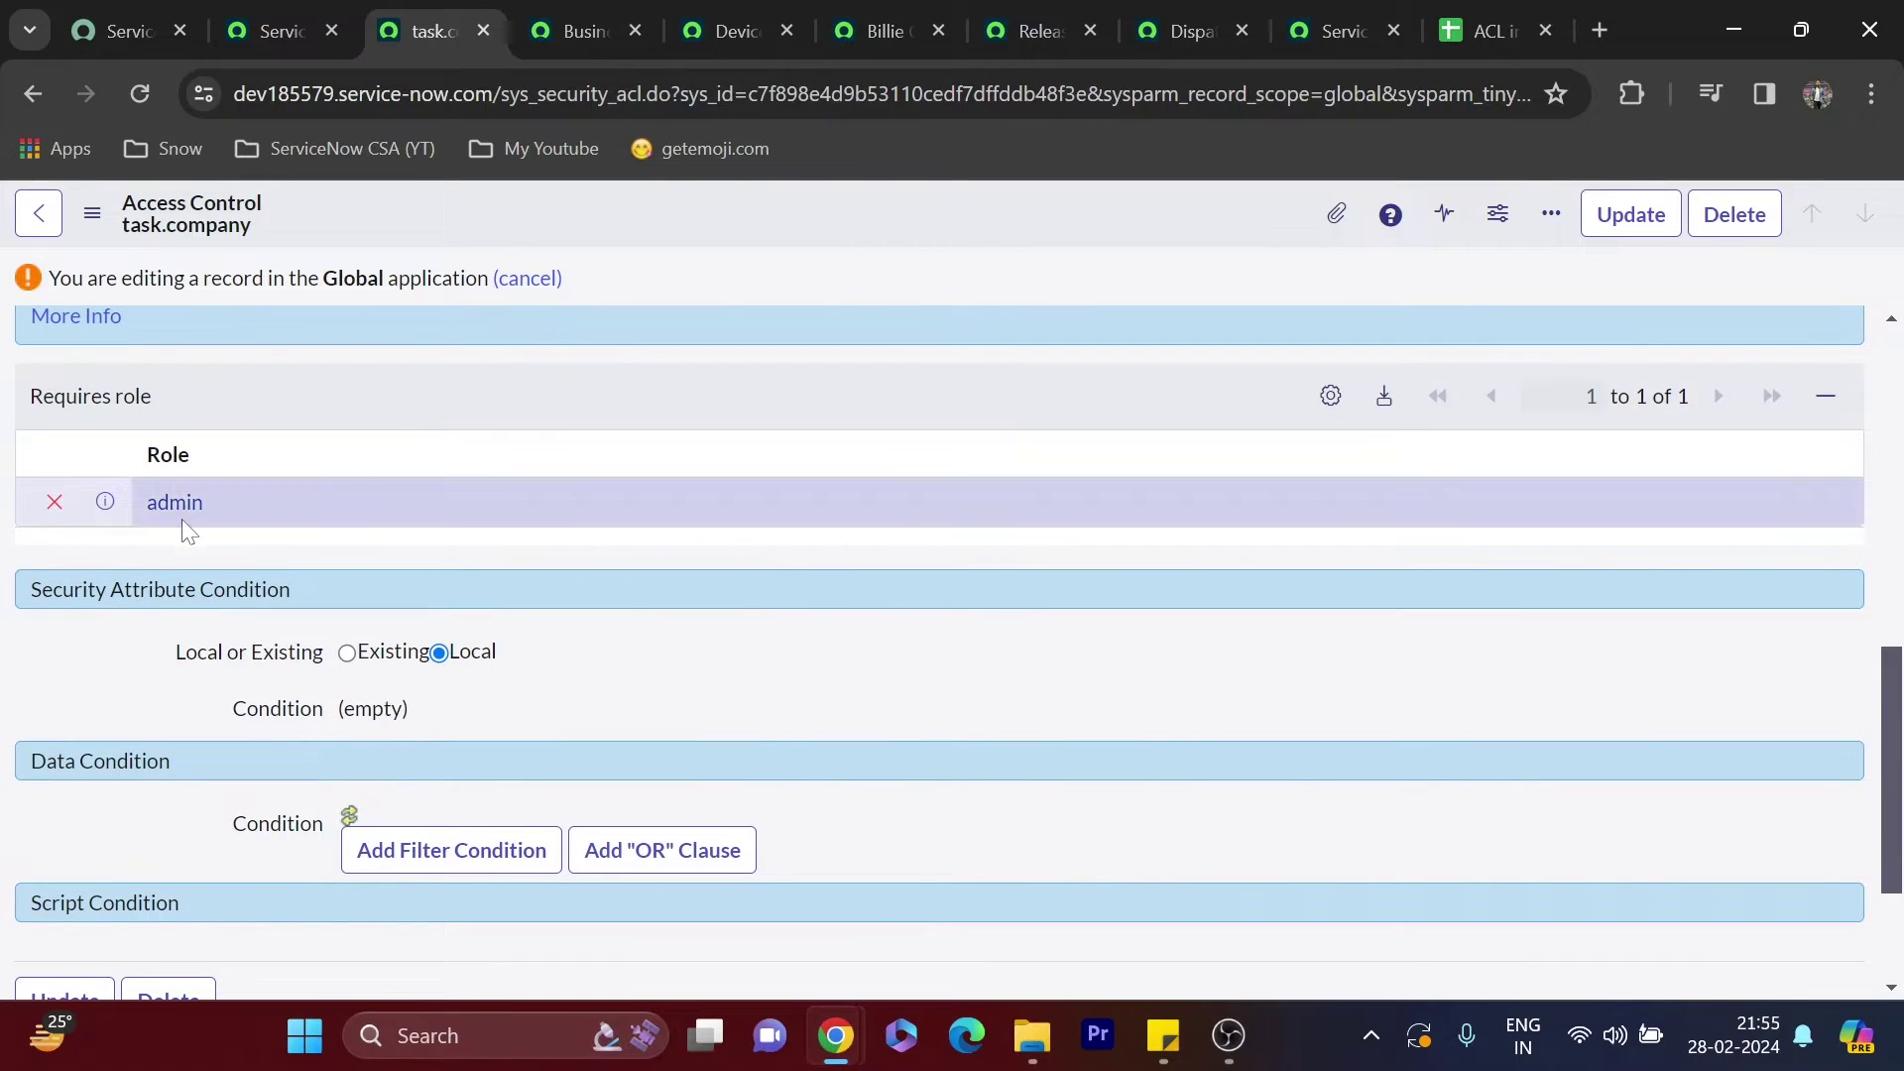
{"action": "scroll", "coordinate": [181, 520], "scroll_direction": "up", "scroll_amount": 8}
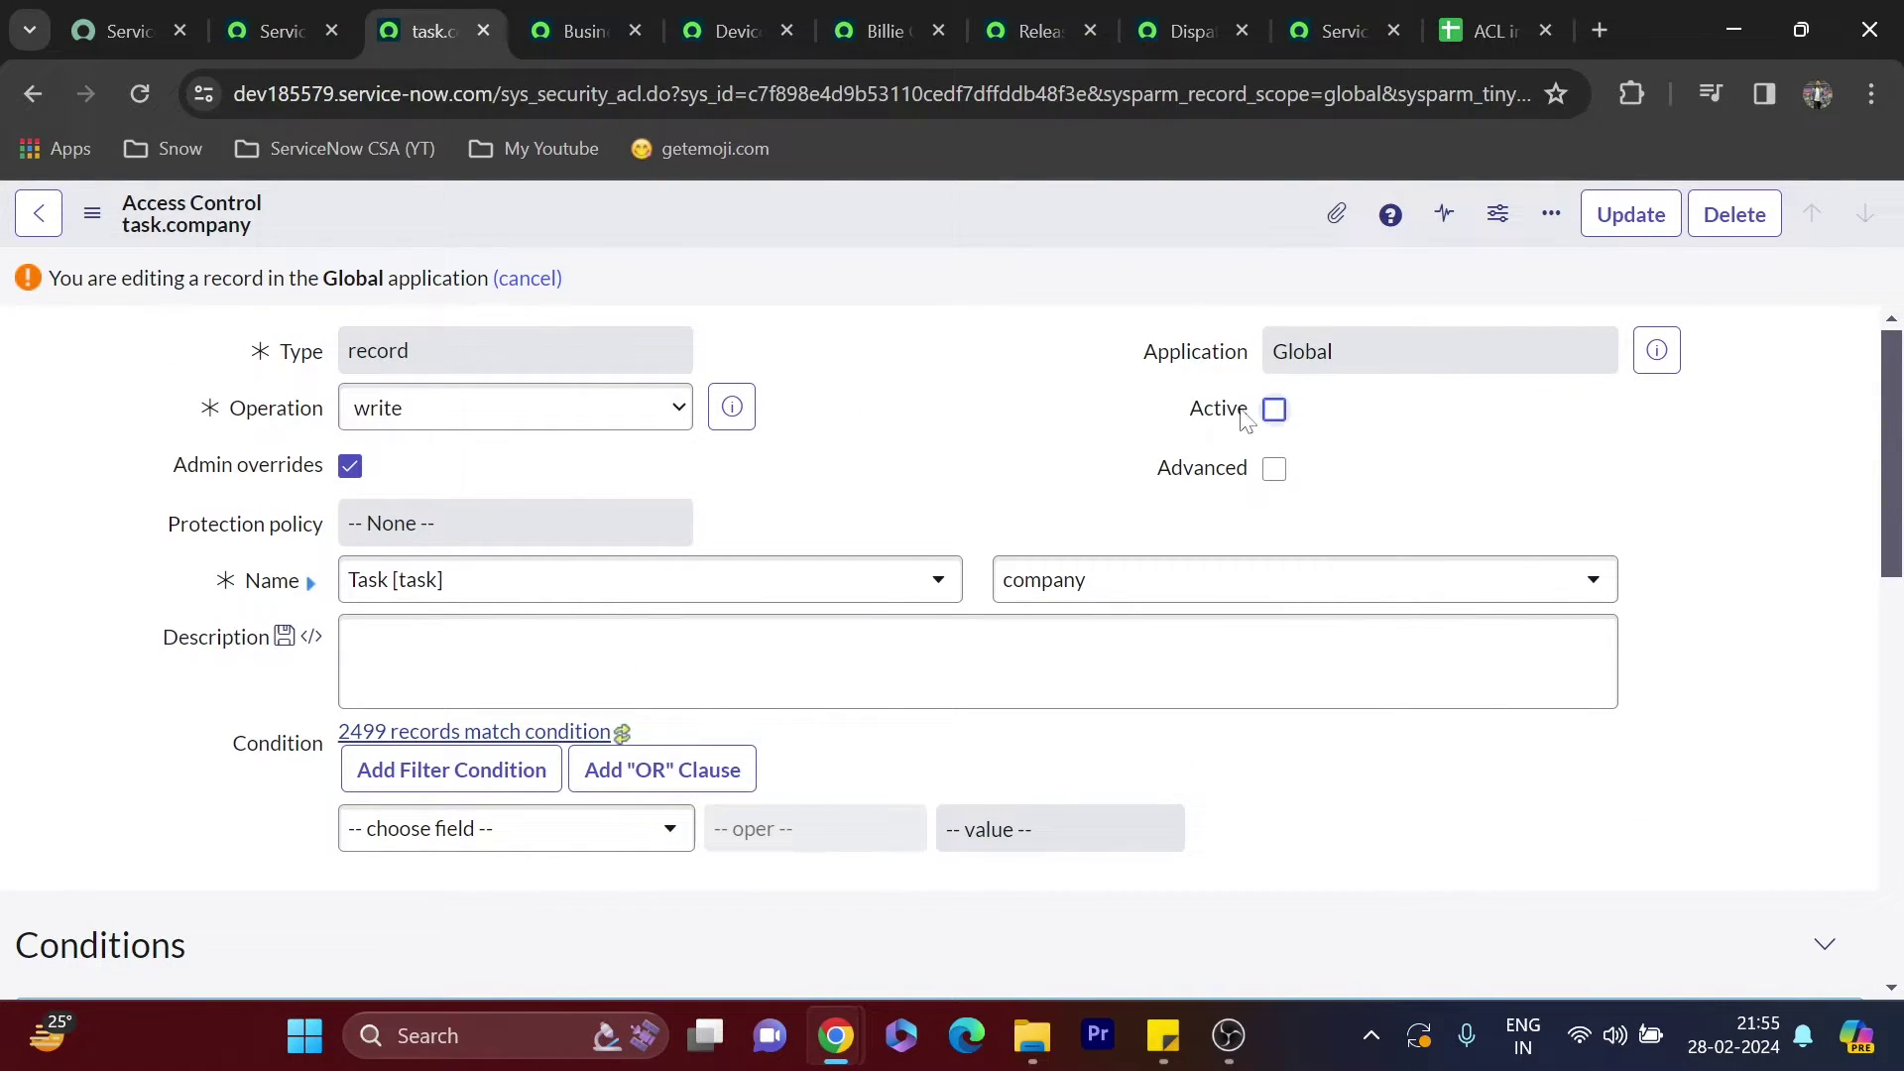
{"action": "right_click", "coordinate": [832, 228]}
{"action": "left_click", "coordinate": [872, 250]}
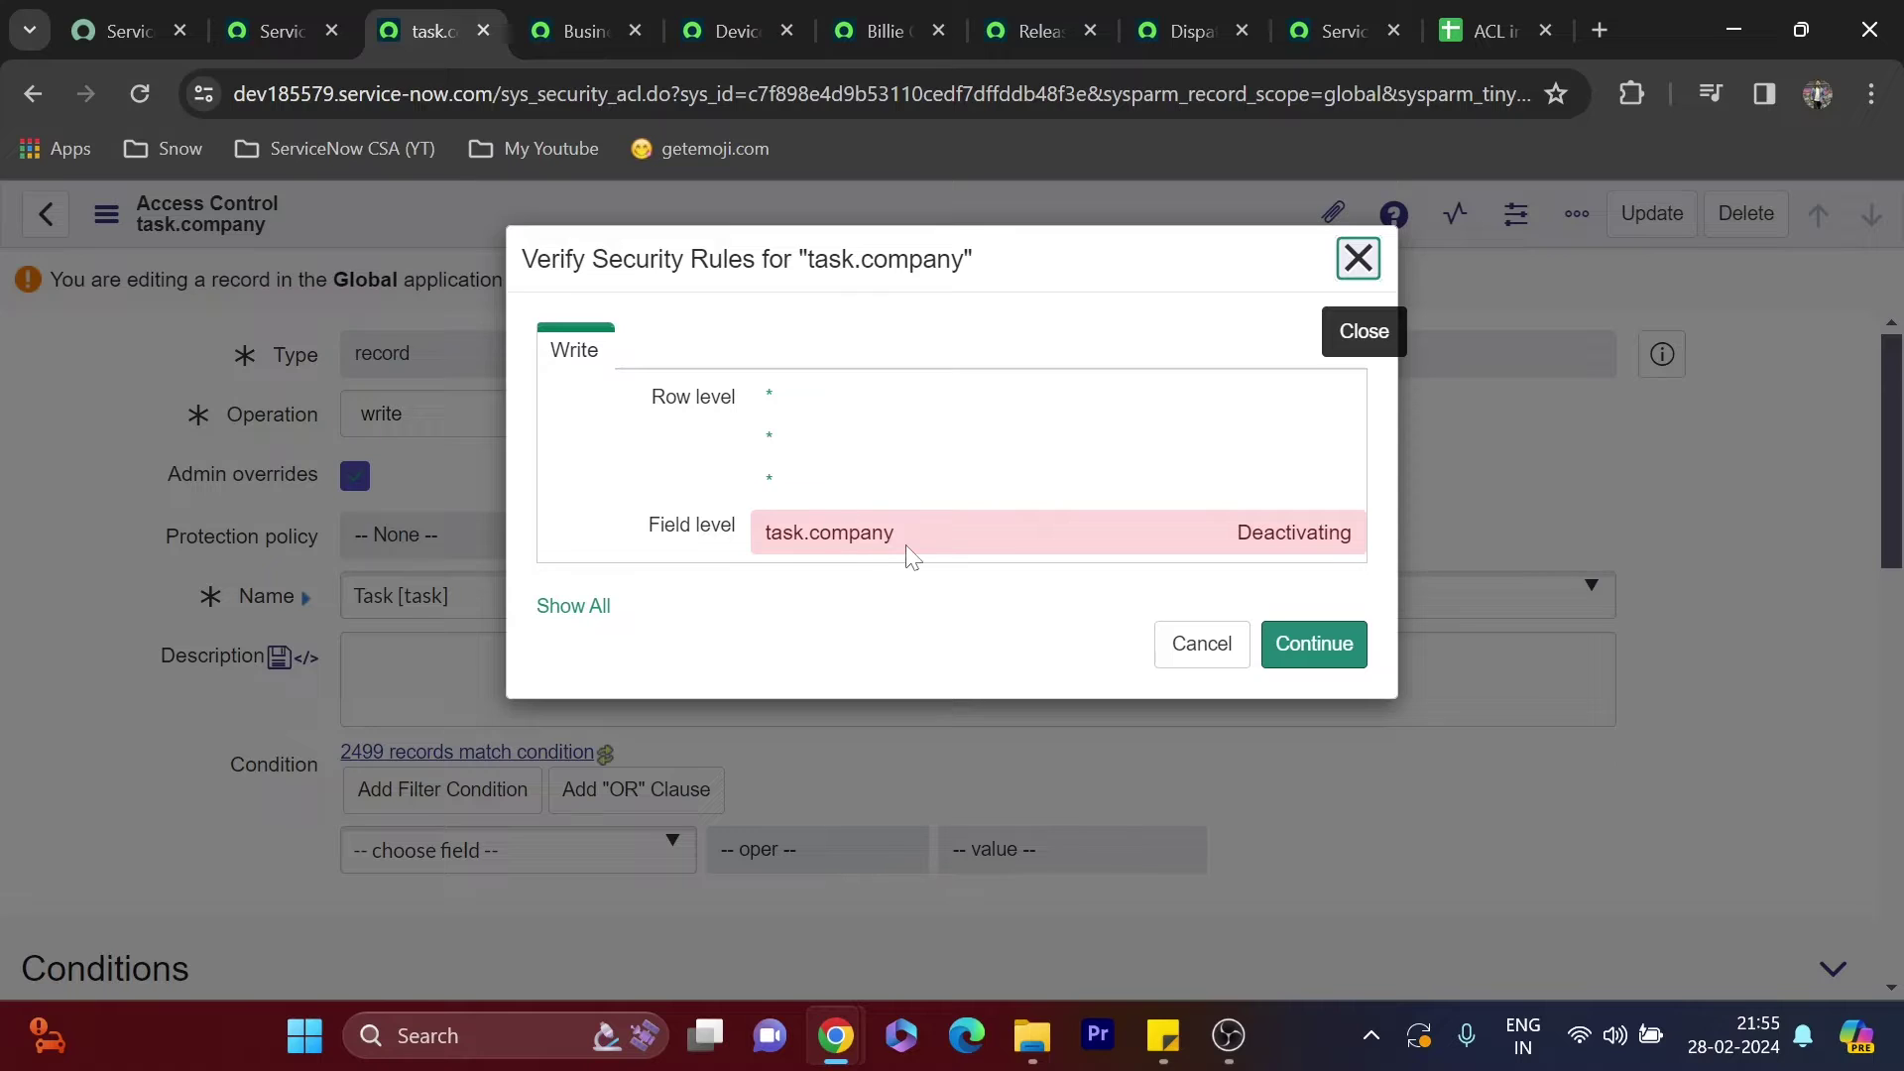
{"action": "left_click", "coordinate": [1293, 645]}
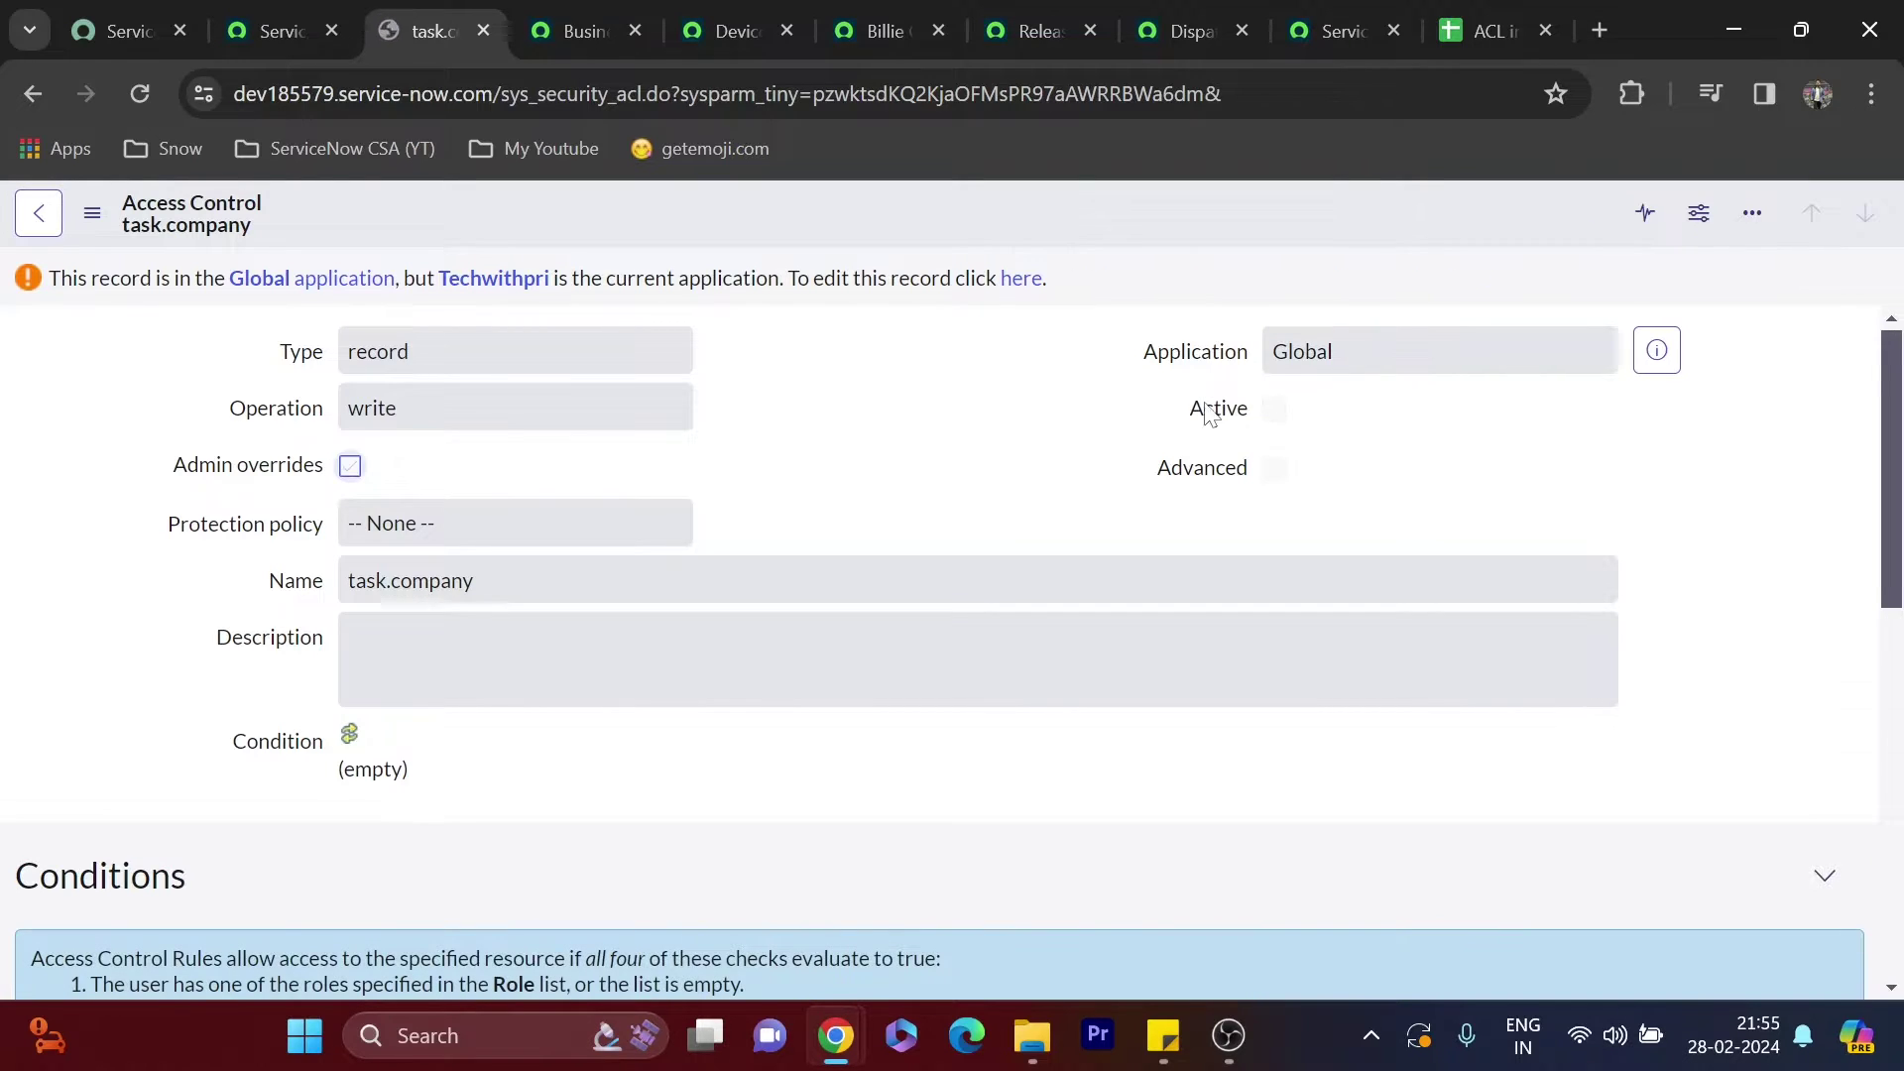
Review the saved task.company access control's Active setting, application scope and conditions
{"action": "scroll", "coordinate": [903, 456], "scroll_direction": "down", "scroll_amount": 1}
{"action": "scroll", "coordinate": [857, 525], "scroll_direction": "up", "scroll_amount": 10}
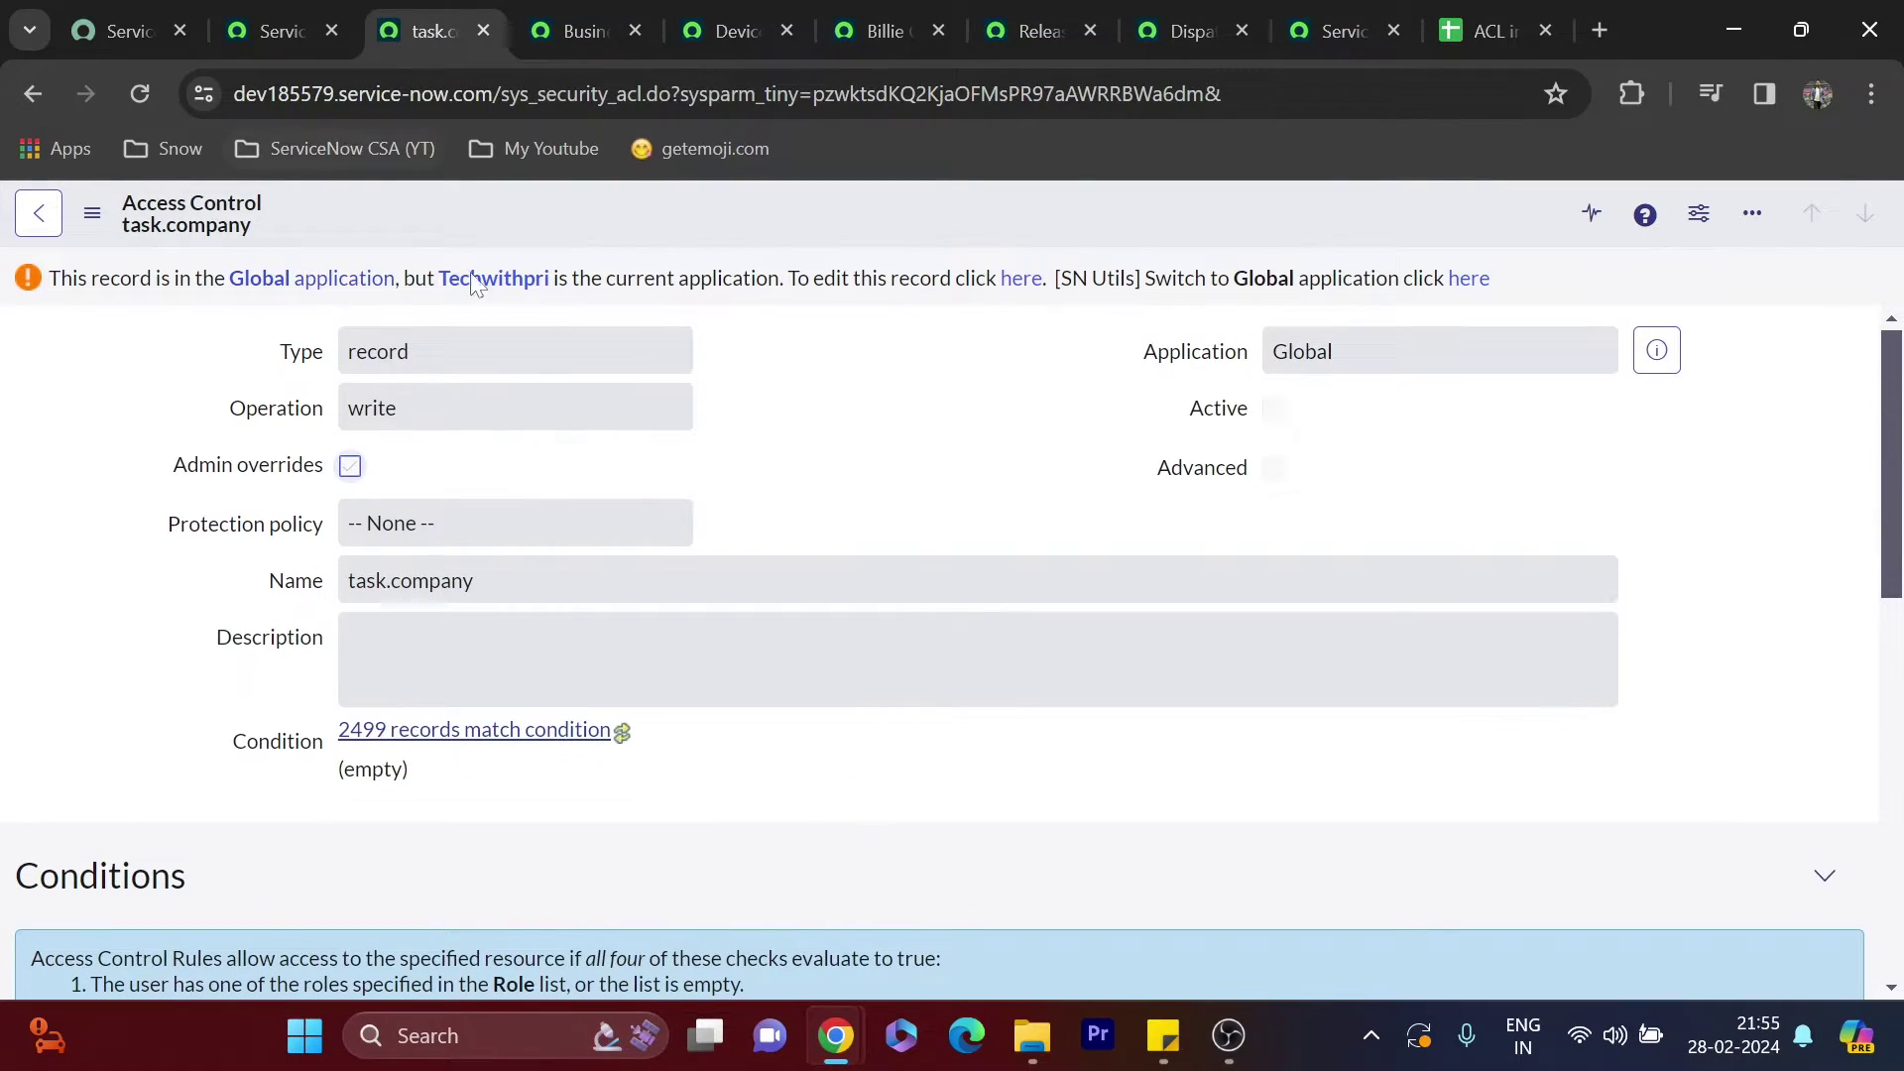
{"action": "left_click", "coordinate": [281, 30]}
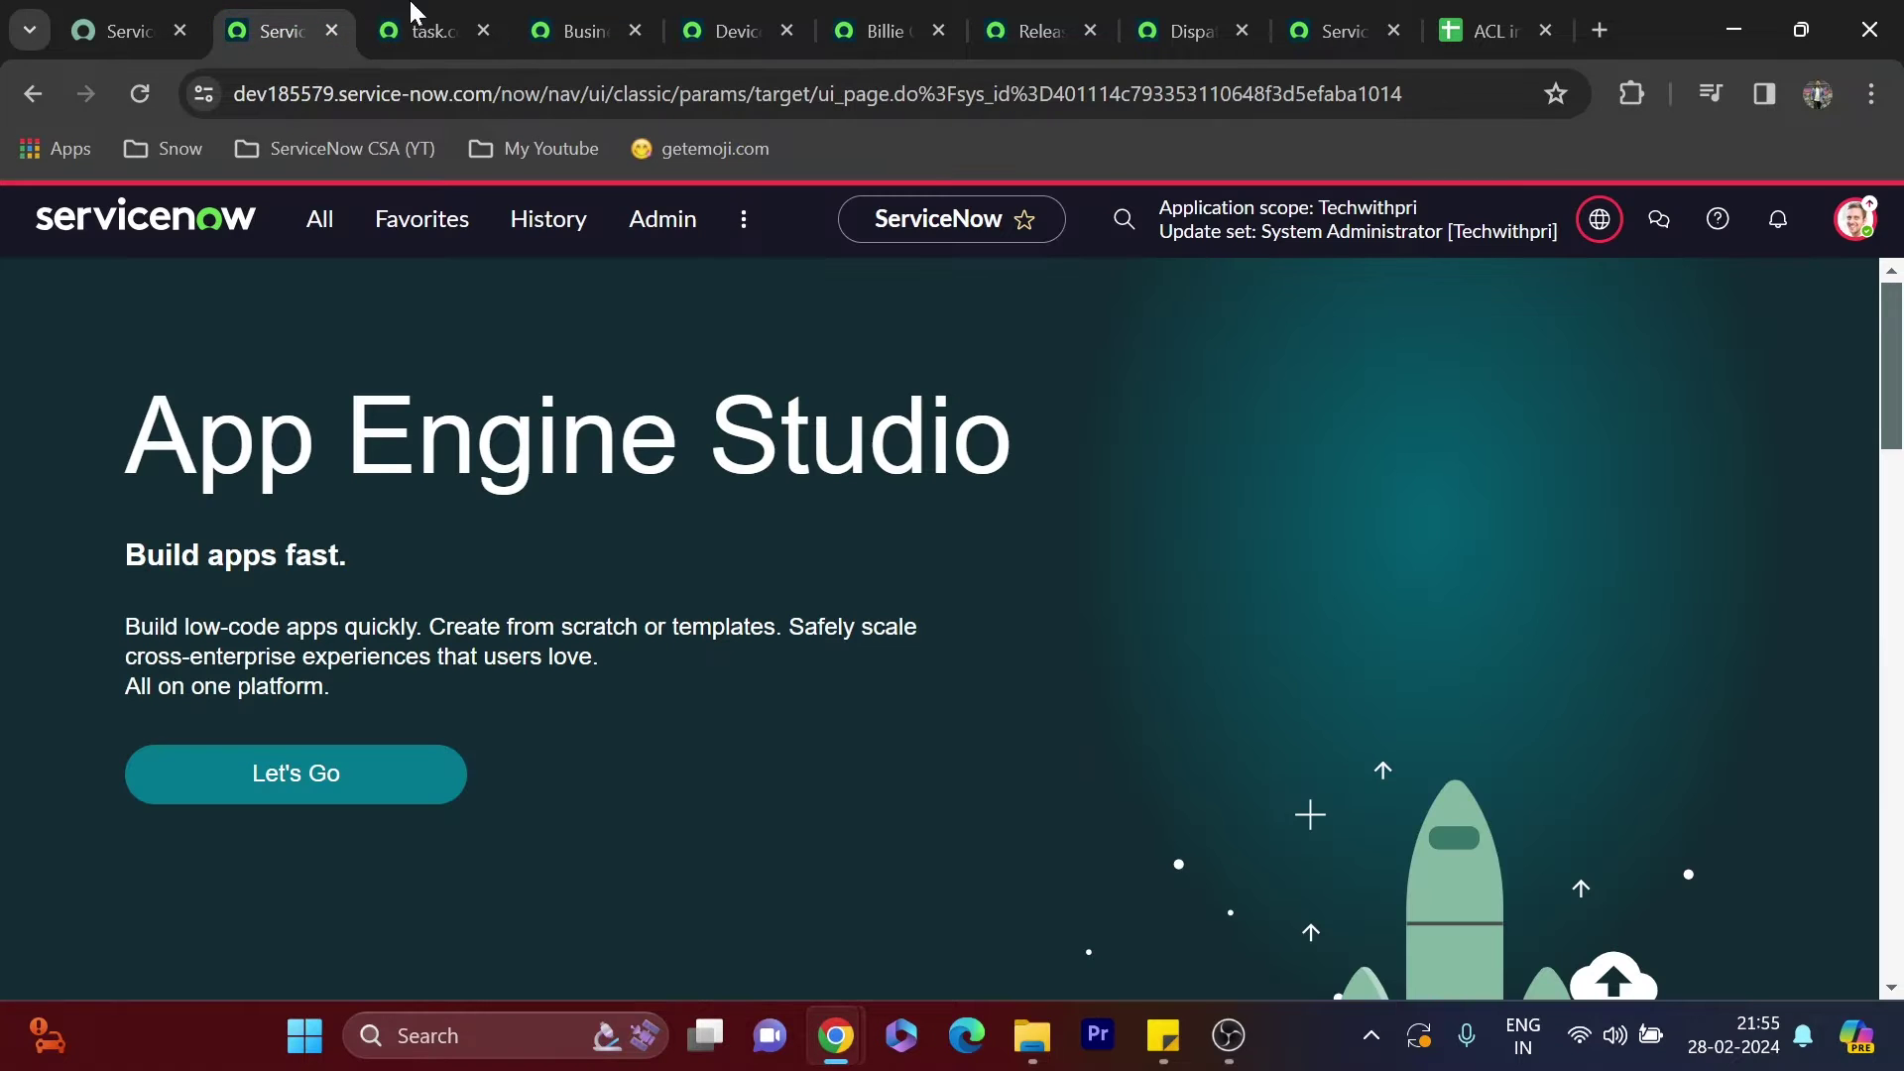
{"action": "left_click", "coordinate": [429, 31]}
{"action": "scroll", "coordinate": [952, 595], "scroll_direction": "down", "scroll_amount": 3}
{"action": "scroll", "coordinate": [518, 532], "scroll_direction": "down", "scroll_amount": 5}
{"action": "scroll", "coordinate": [518, 531], "scroll_direction": "up", "scroll_amount": 8}
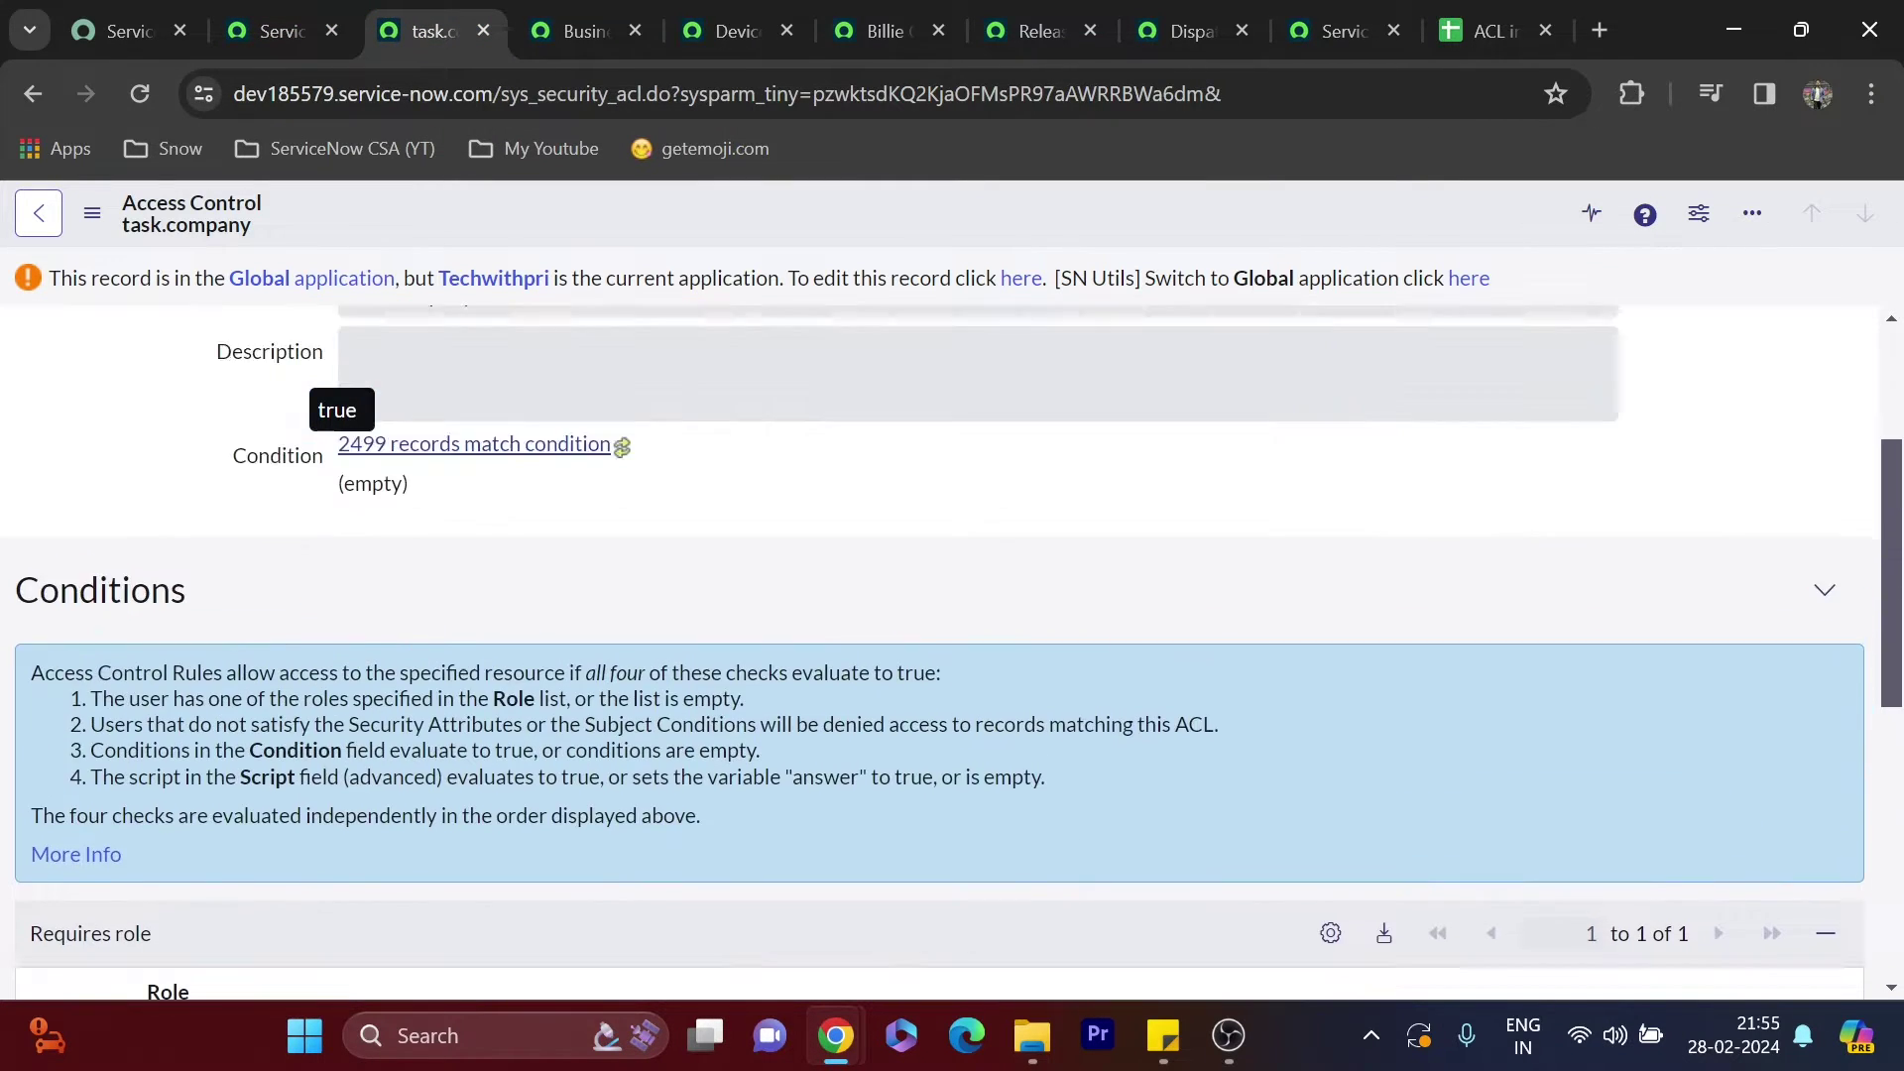
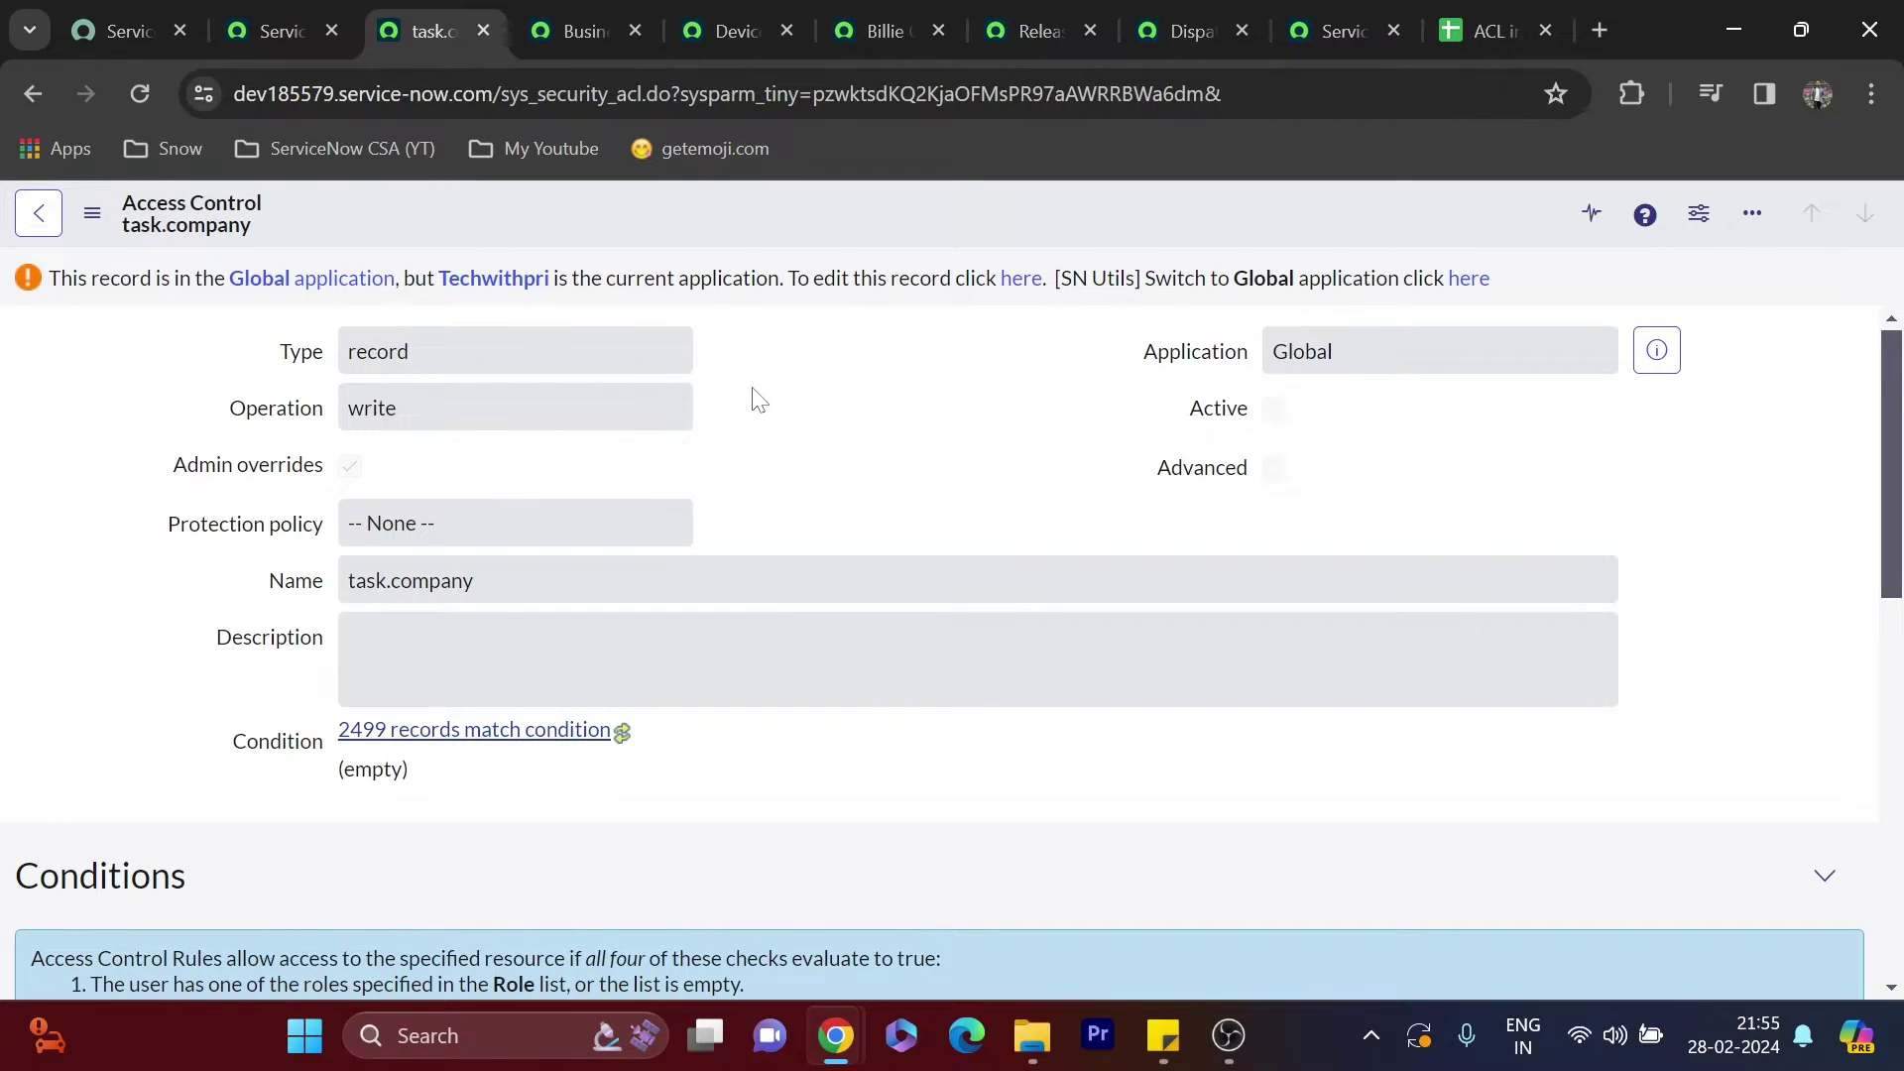
Switch to the ACL in Techwithpri App spreadsheet and examine the ACL and Roles sheet's planned table and field access
{"action": "left_click", "coordinate": [1487, 31]}
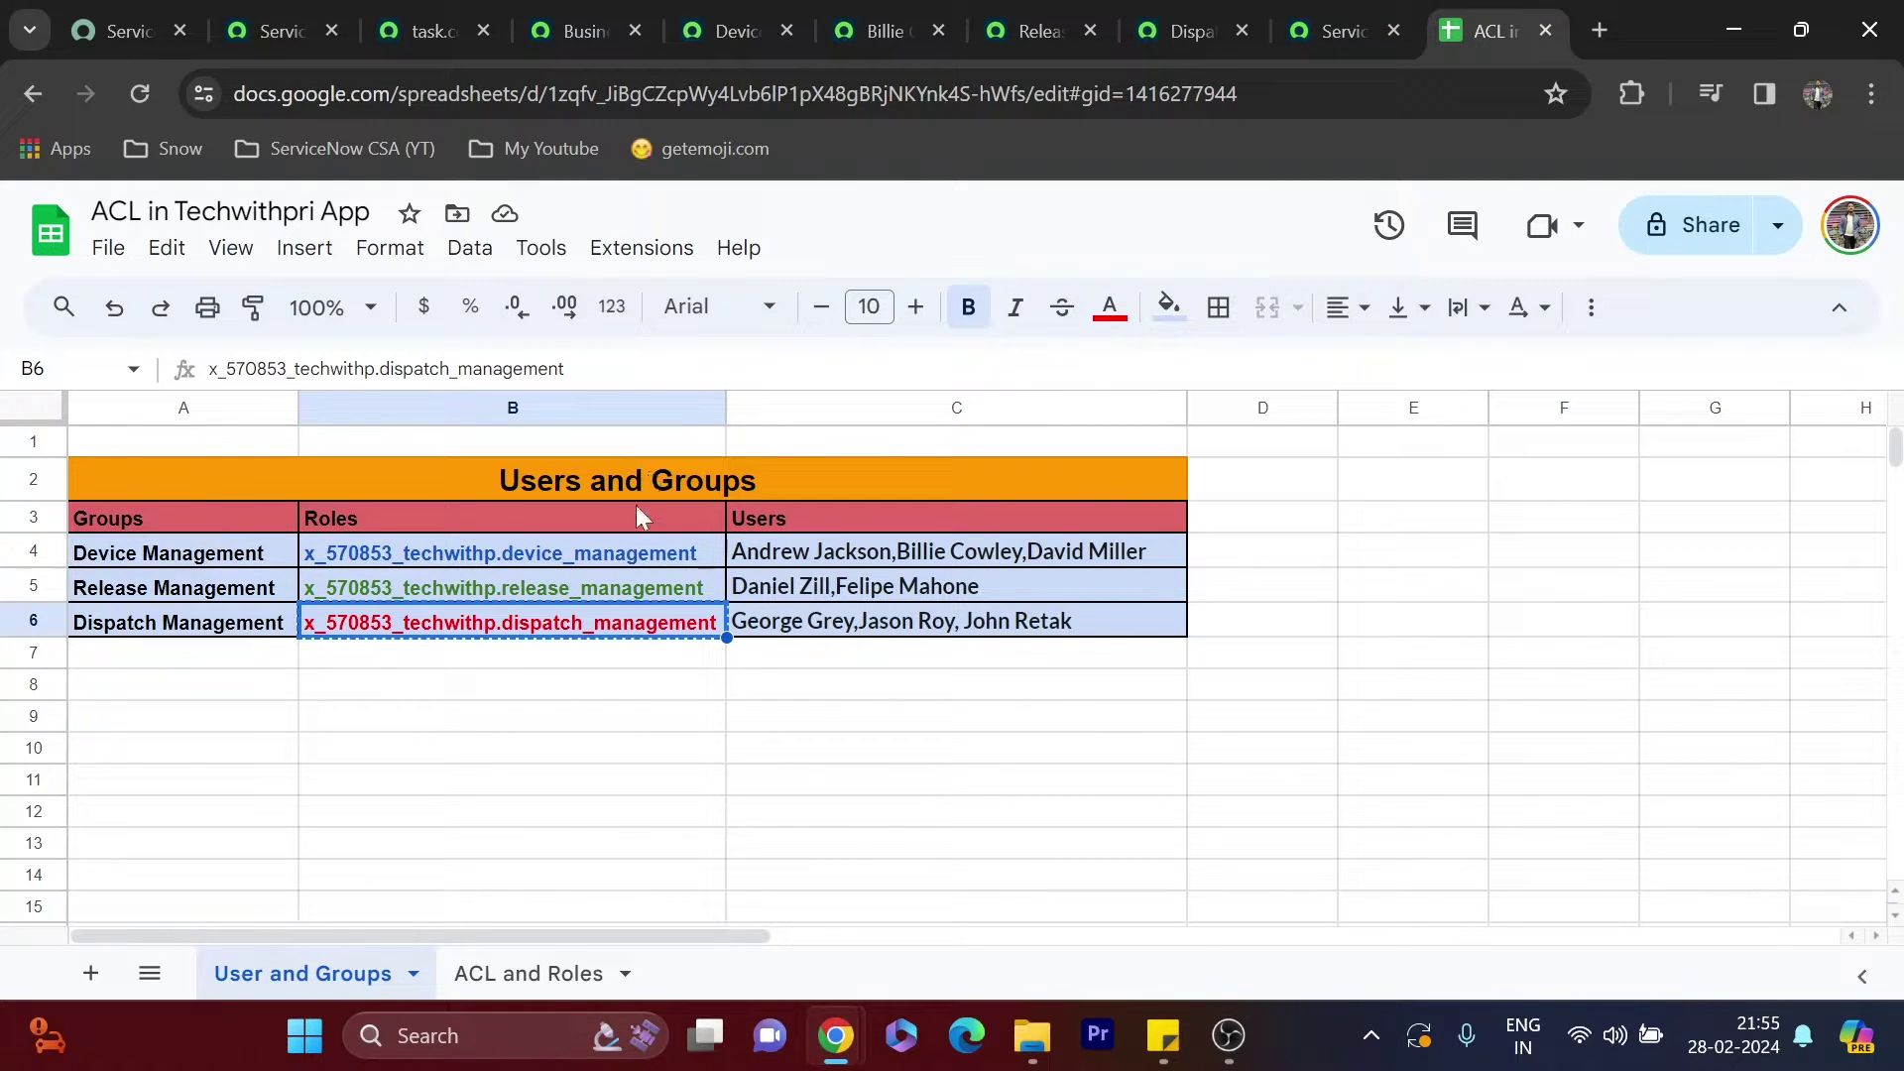
{"action": "left_click", "coordinate": [550, 972]}
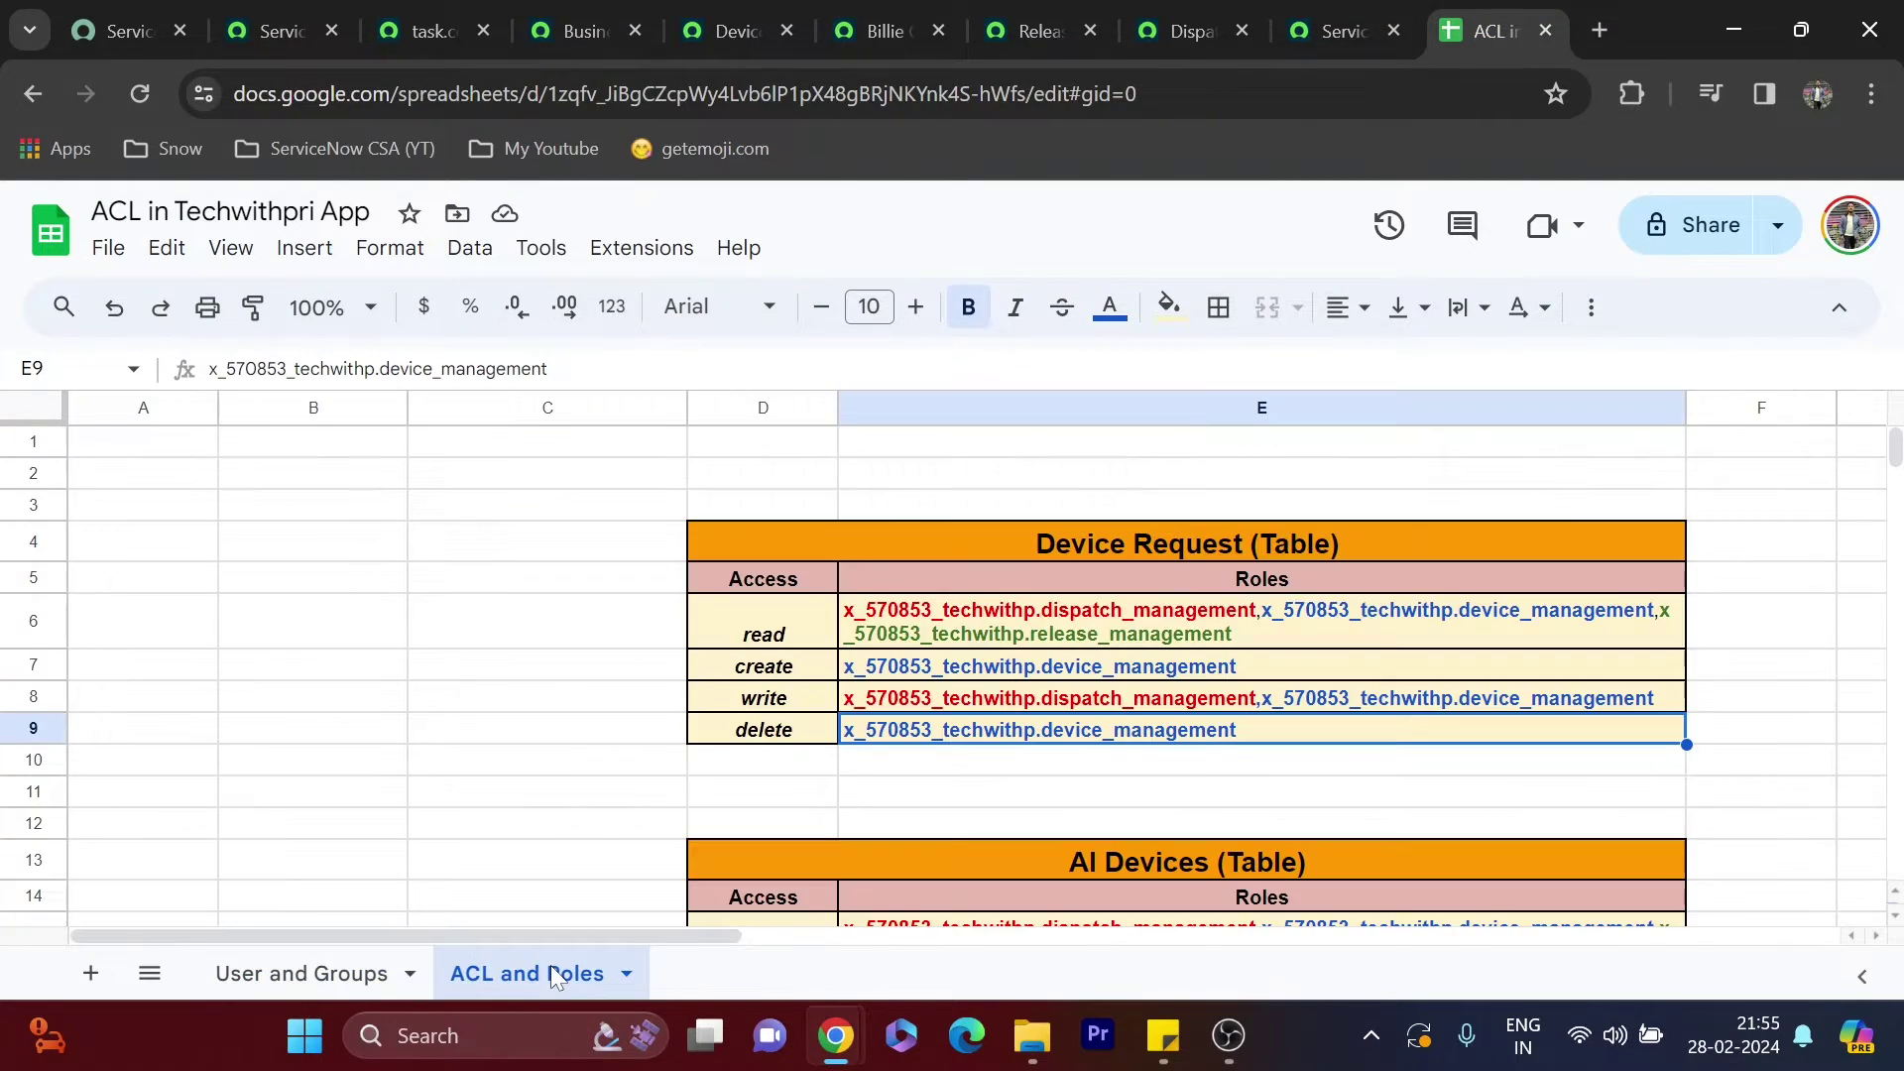
{"action": "scroll", "coordinate": [495, 791], "scroll_direction": "down", "scroll_amount": 3}
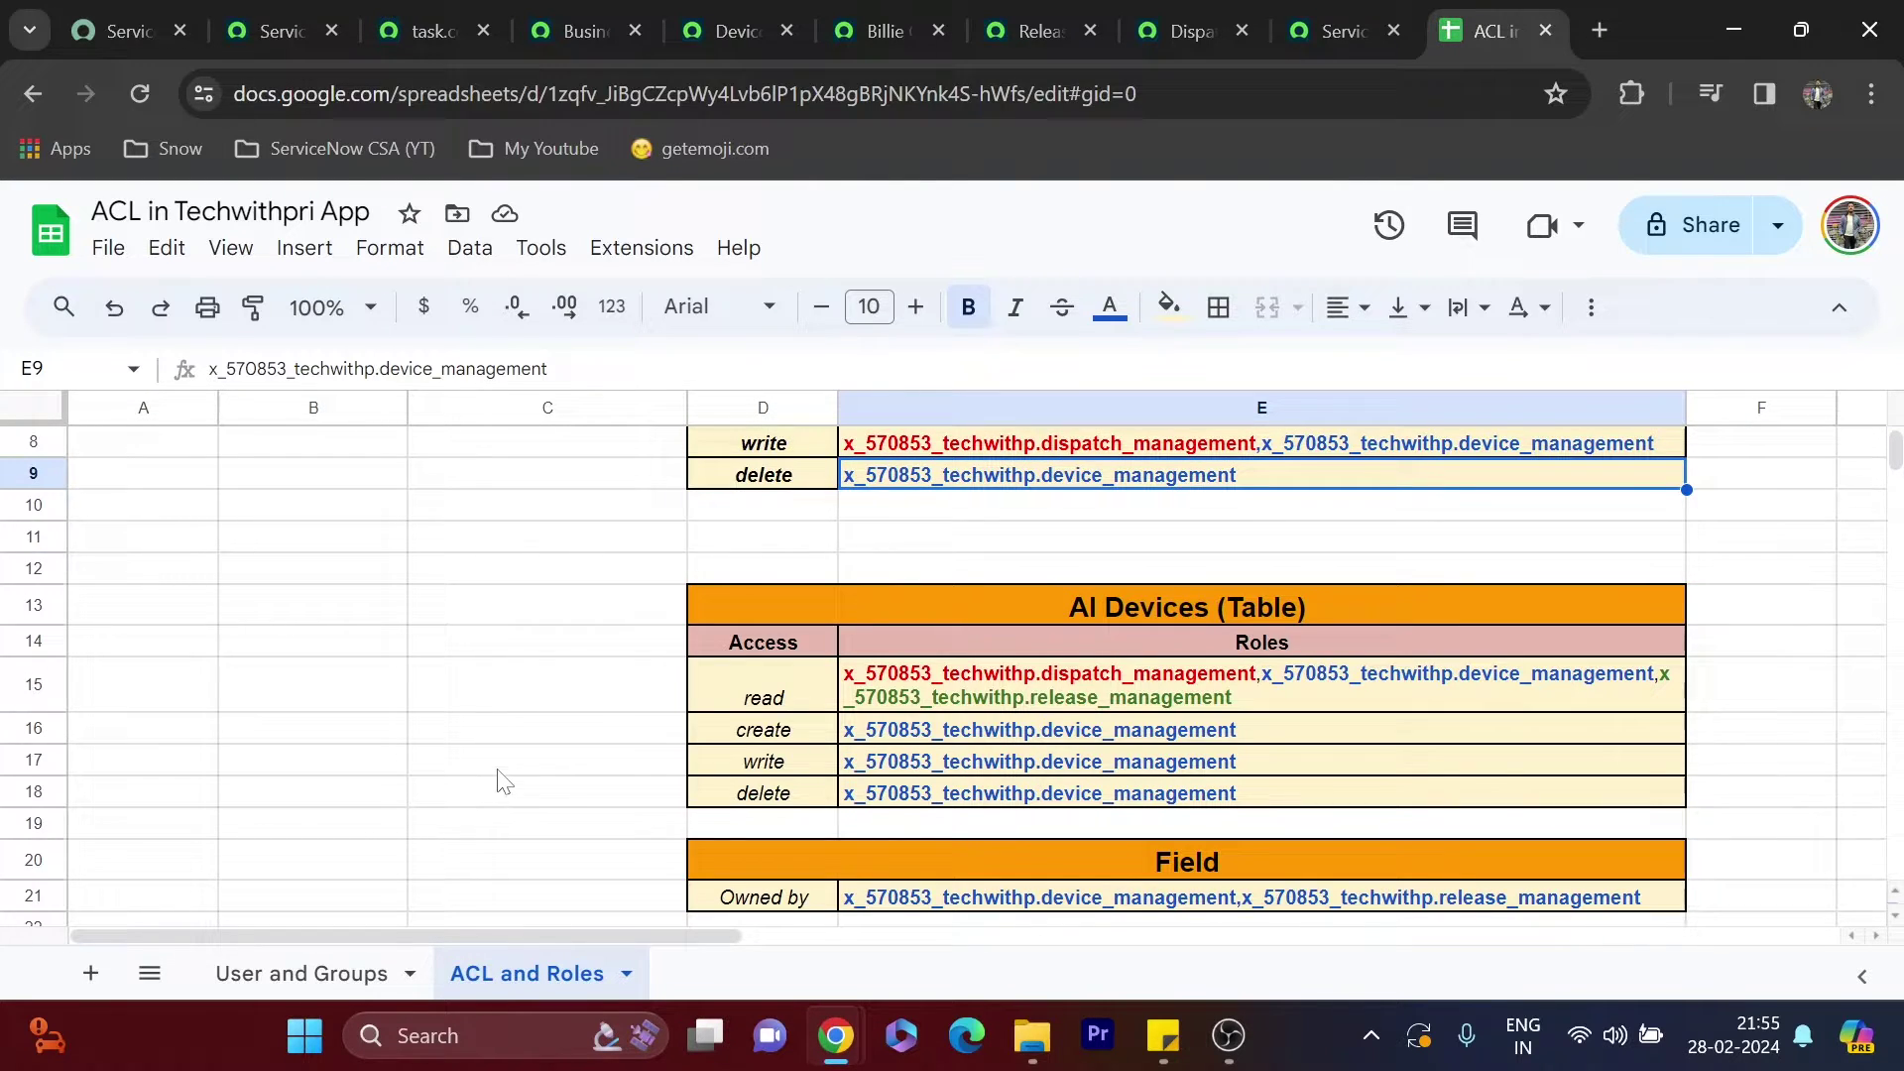
Review the planned AI Devices table and field access in the spreadsheet, and examine the existing AI Devices access controls in ServiceNow Studio
{"action": "scroll", "coordinate": [516, 763], "scroll_direction": "down", "scroll_amount": 1}
{"action": "scroll", "coordinate": [674, 742], "scroll_direction": "up", "scroll_amount": 3}
{"action": "scroll", "coordinate": [718, 700], "scroll_direction": "down", "scroll_amount": 3}
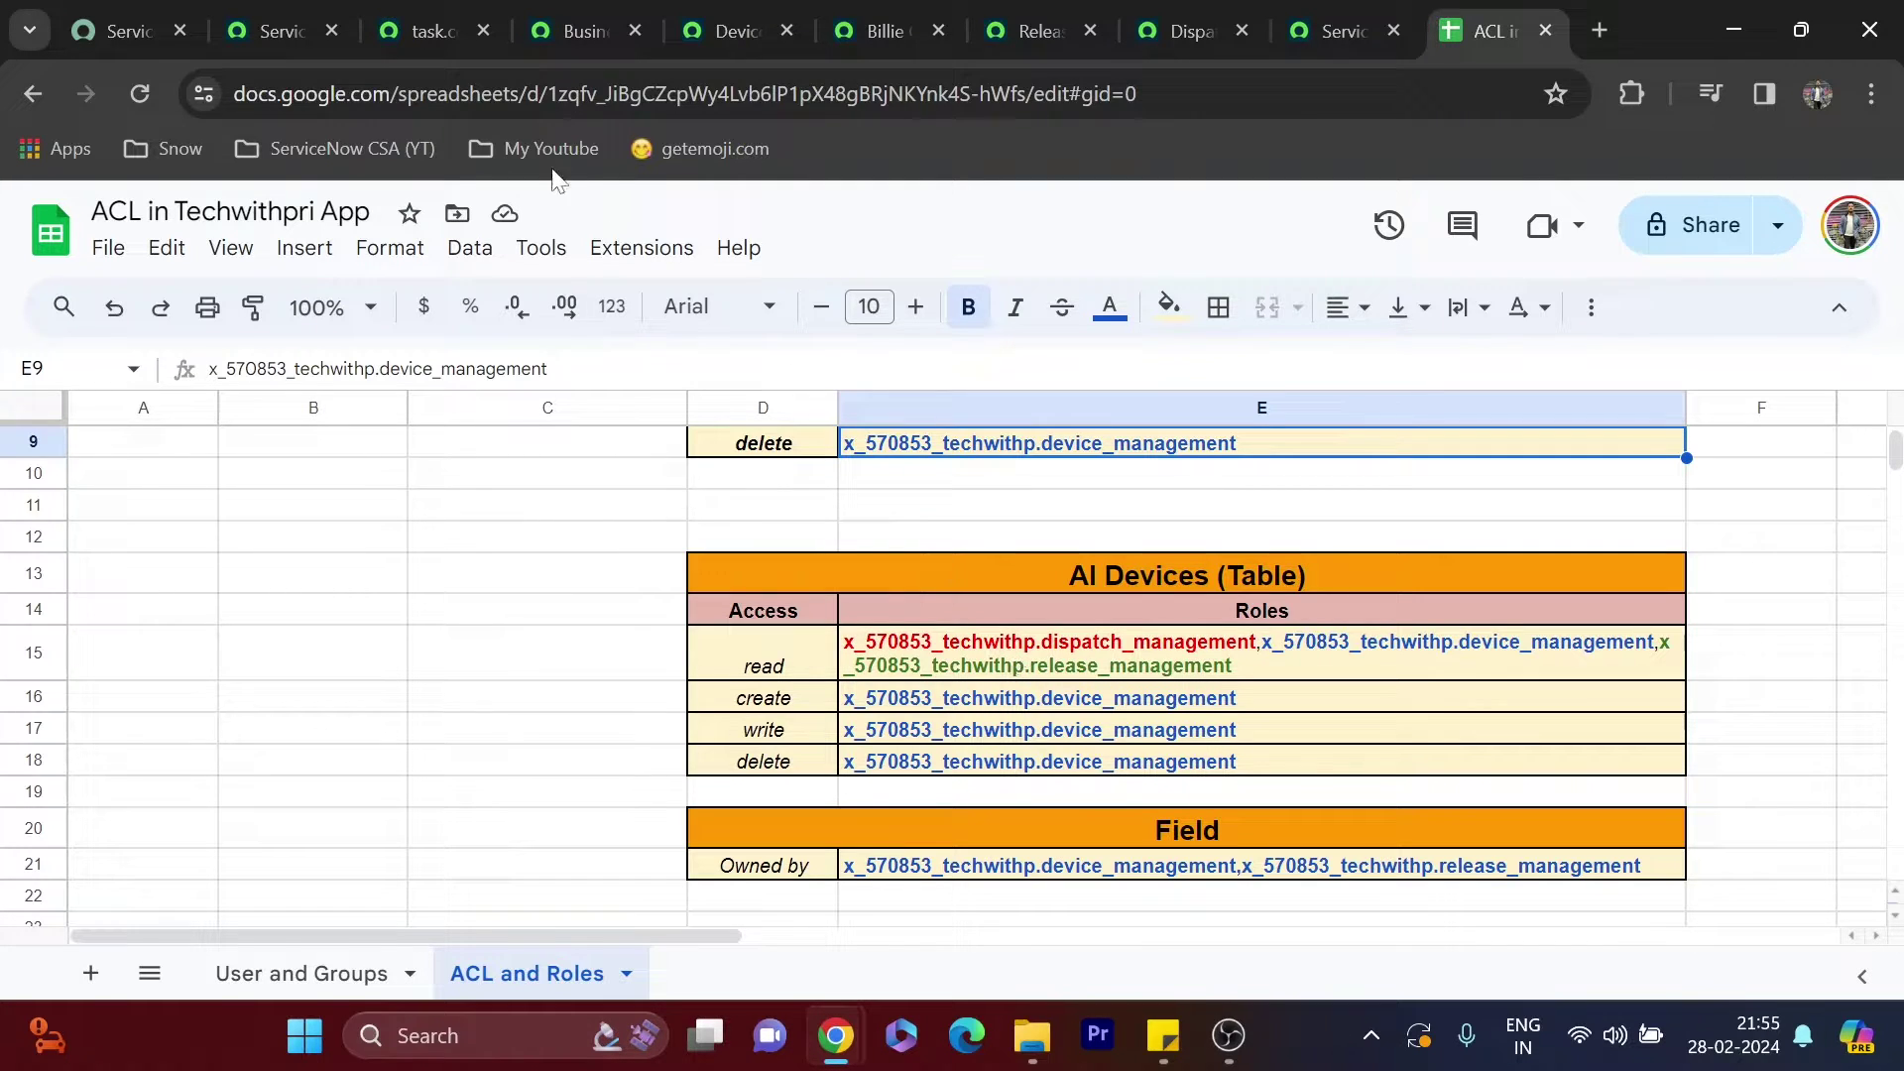
{"action": "left_click", "coordinate": [1334, 18]}
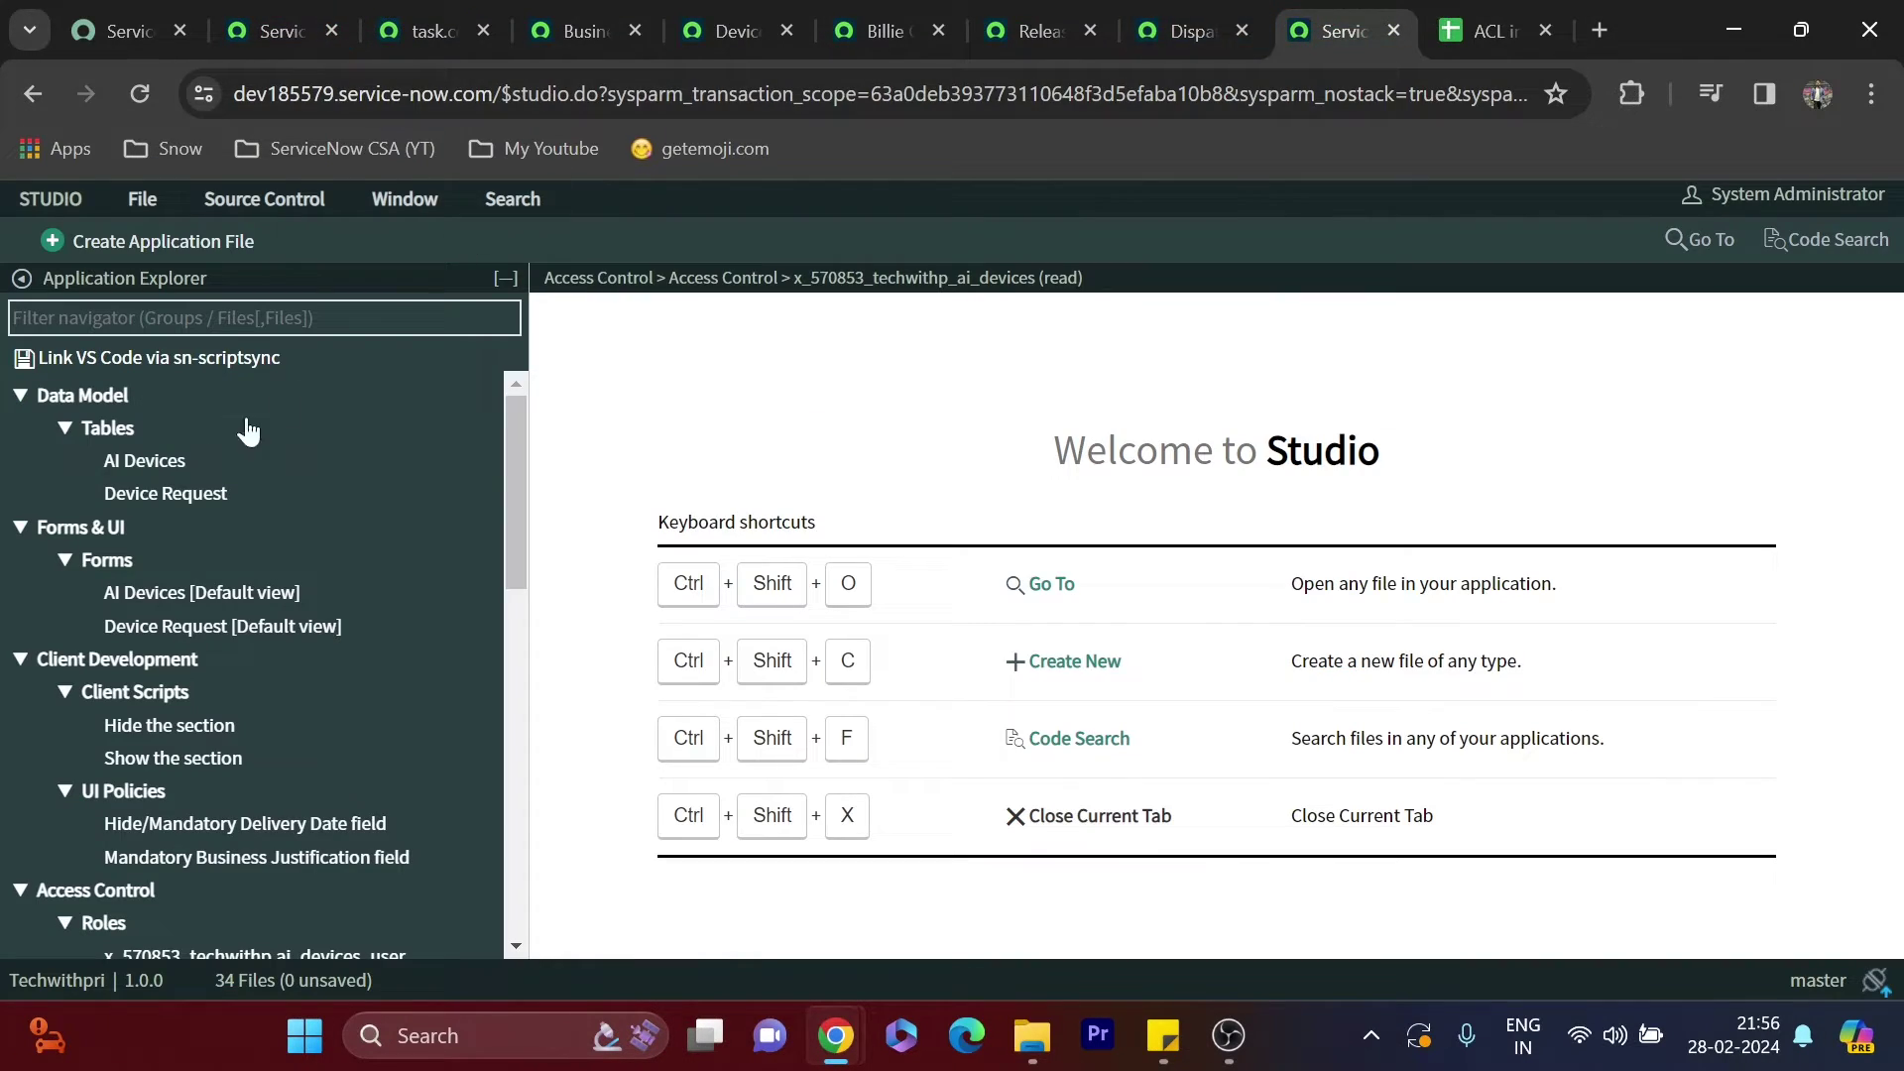
{"action": "scroll", "coordinate": [135, 623], "scroll_direction": "down", "scroll_amount": 5}
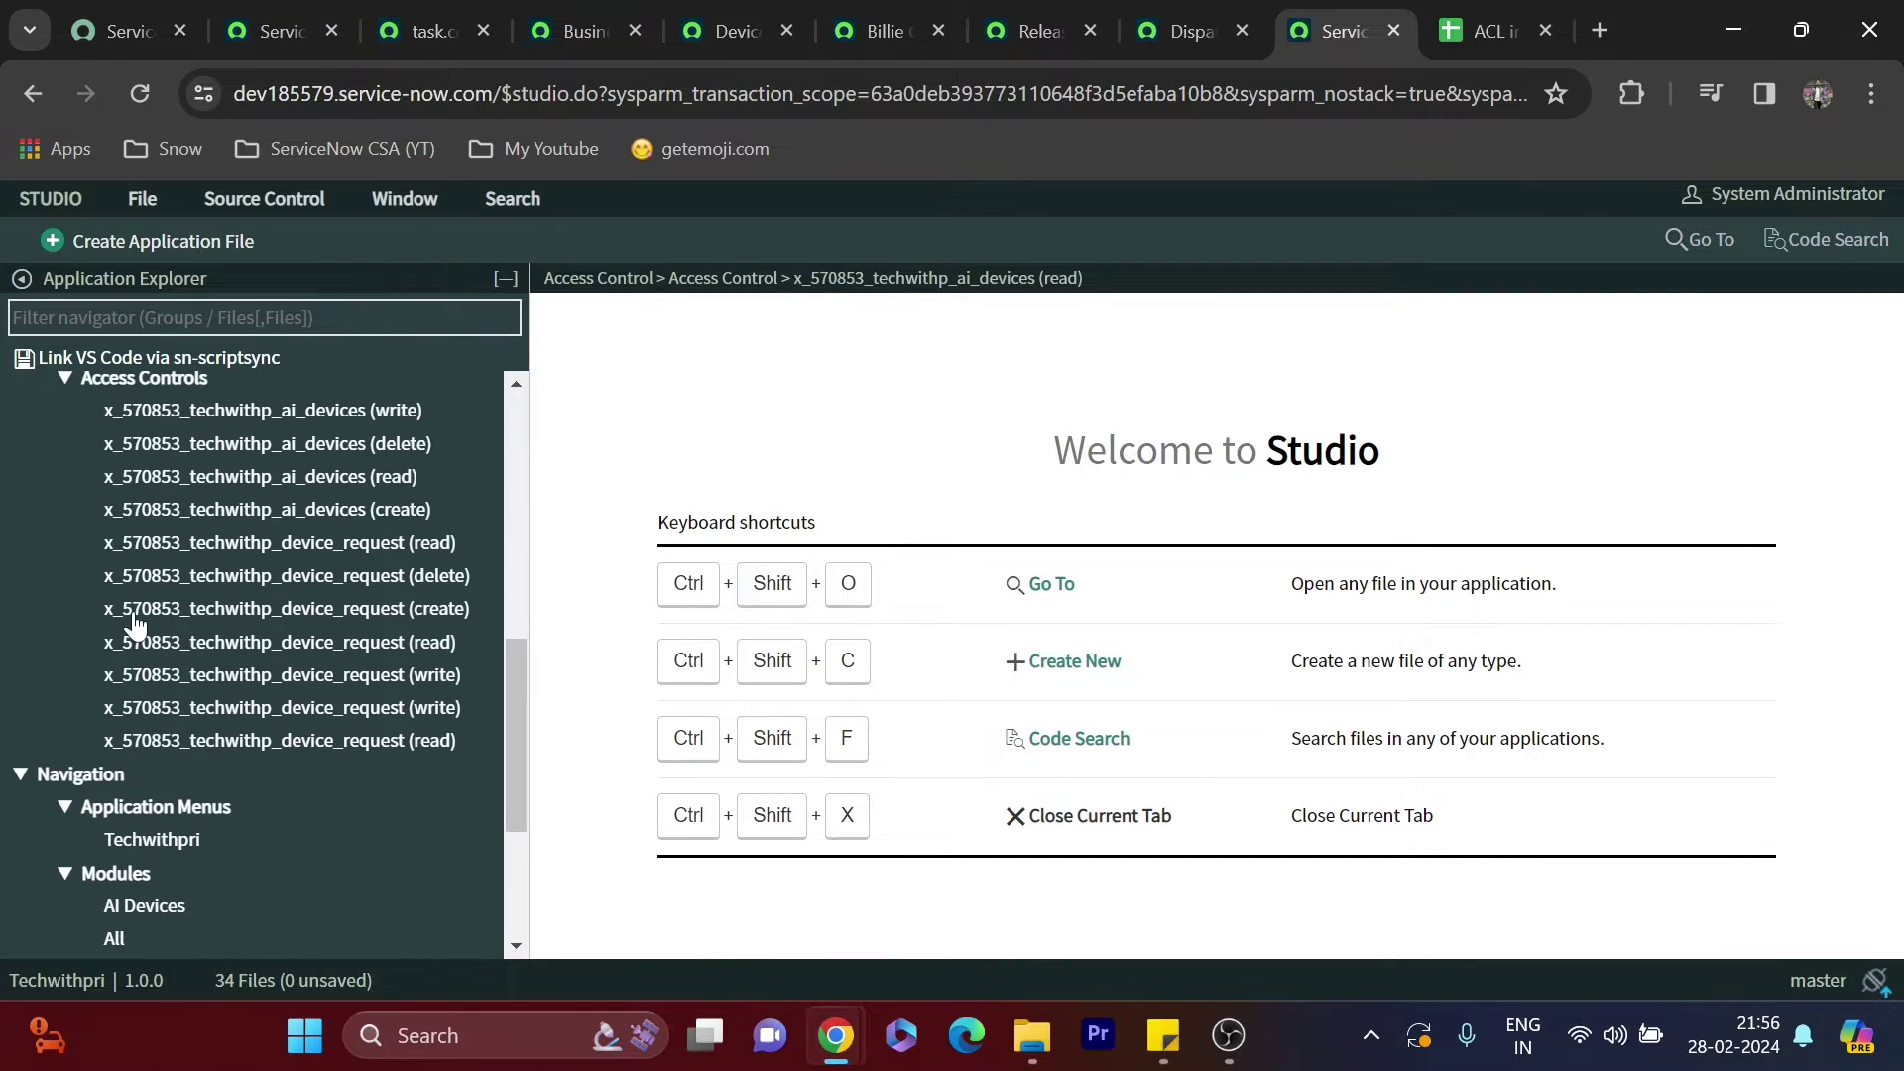
{"action": "scroll", "coordinate": [136, 623], "scroll_direction": "up", "scroll_amount": 3}
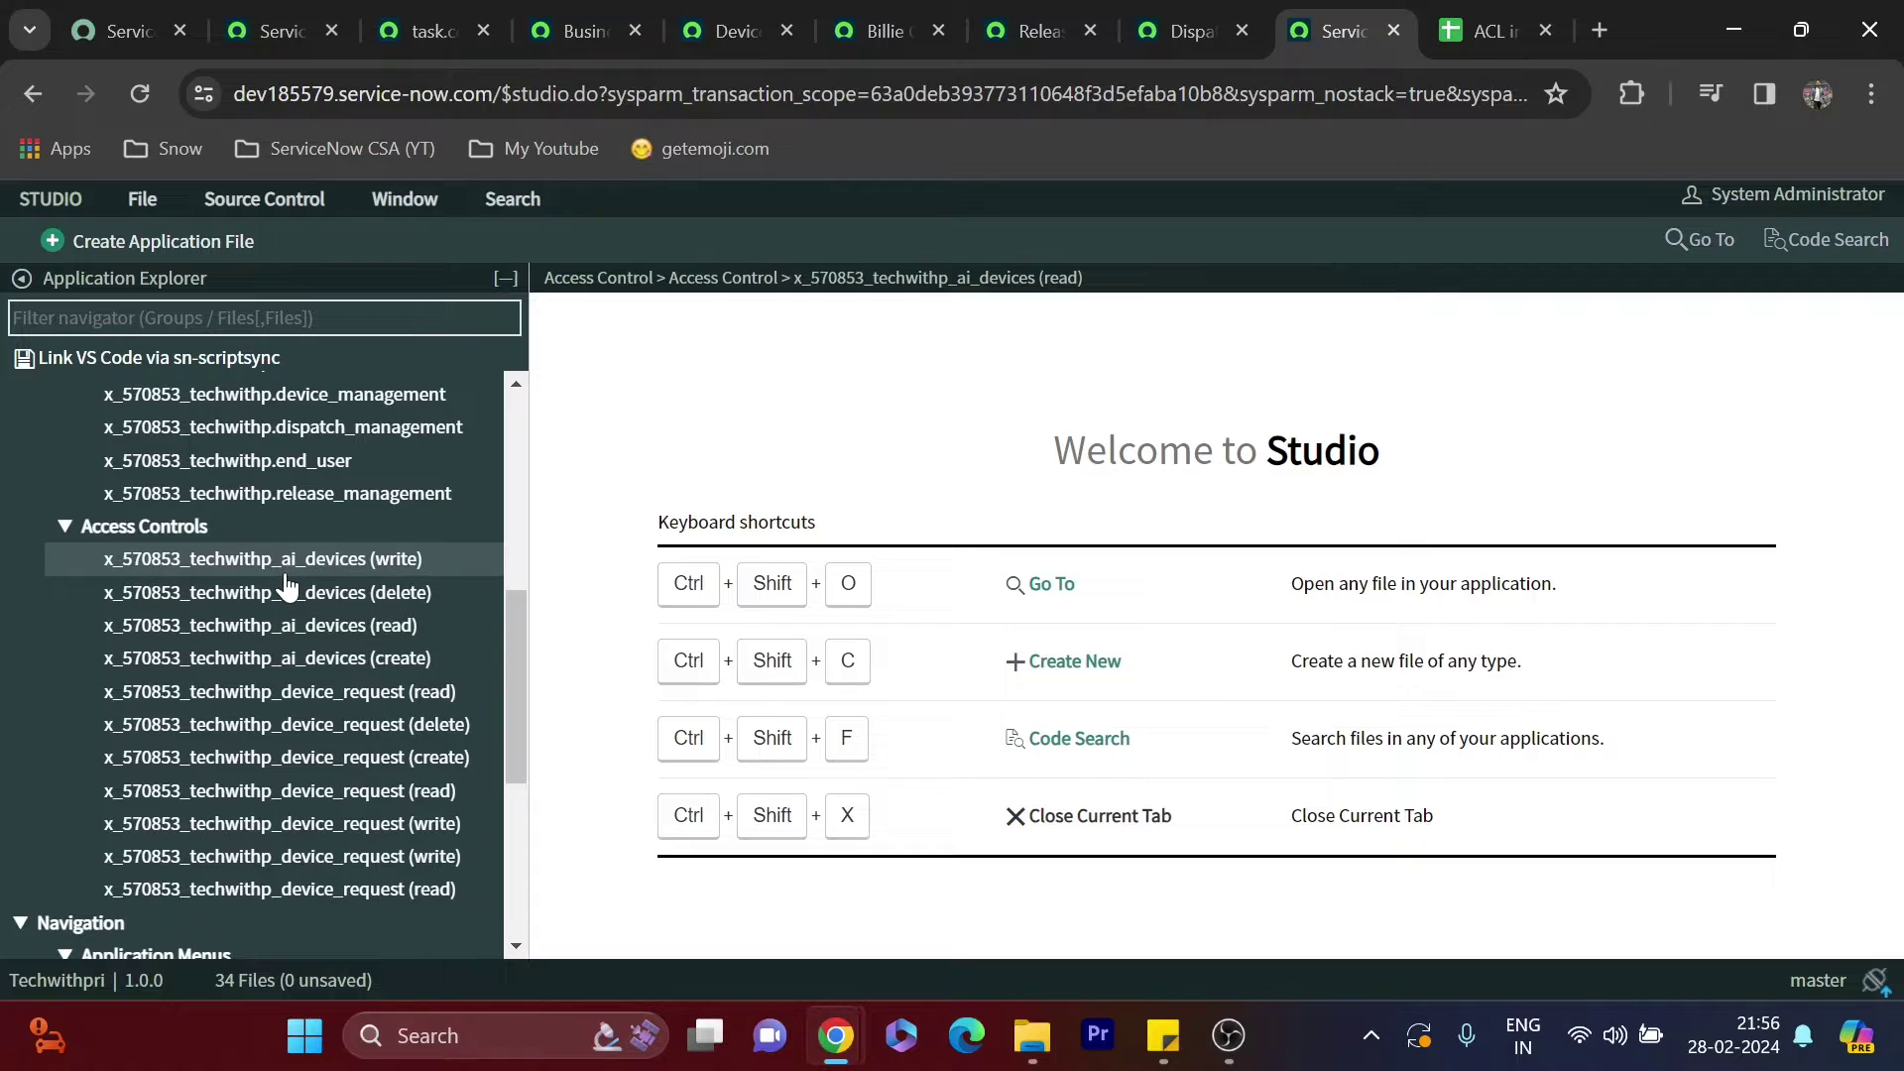
{"action": "scroll", "coordinate": [288, 585], "scroll_direction": "up", "scroll_amount": 10}
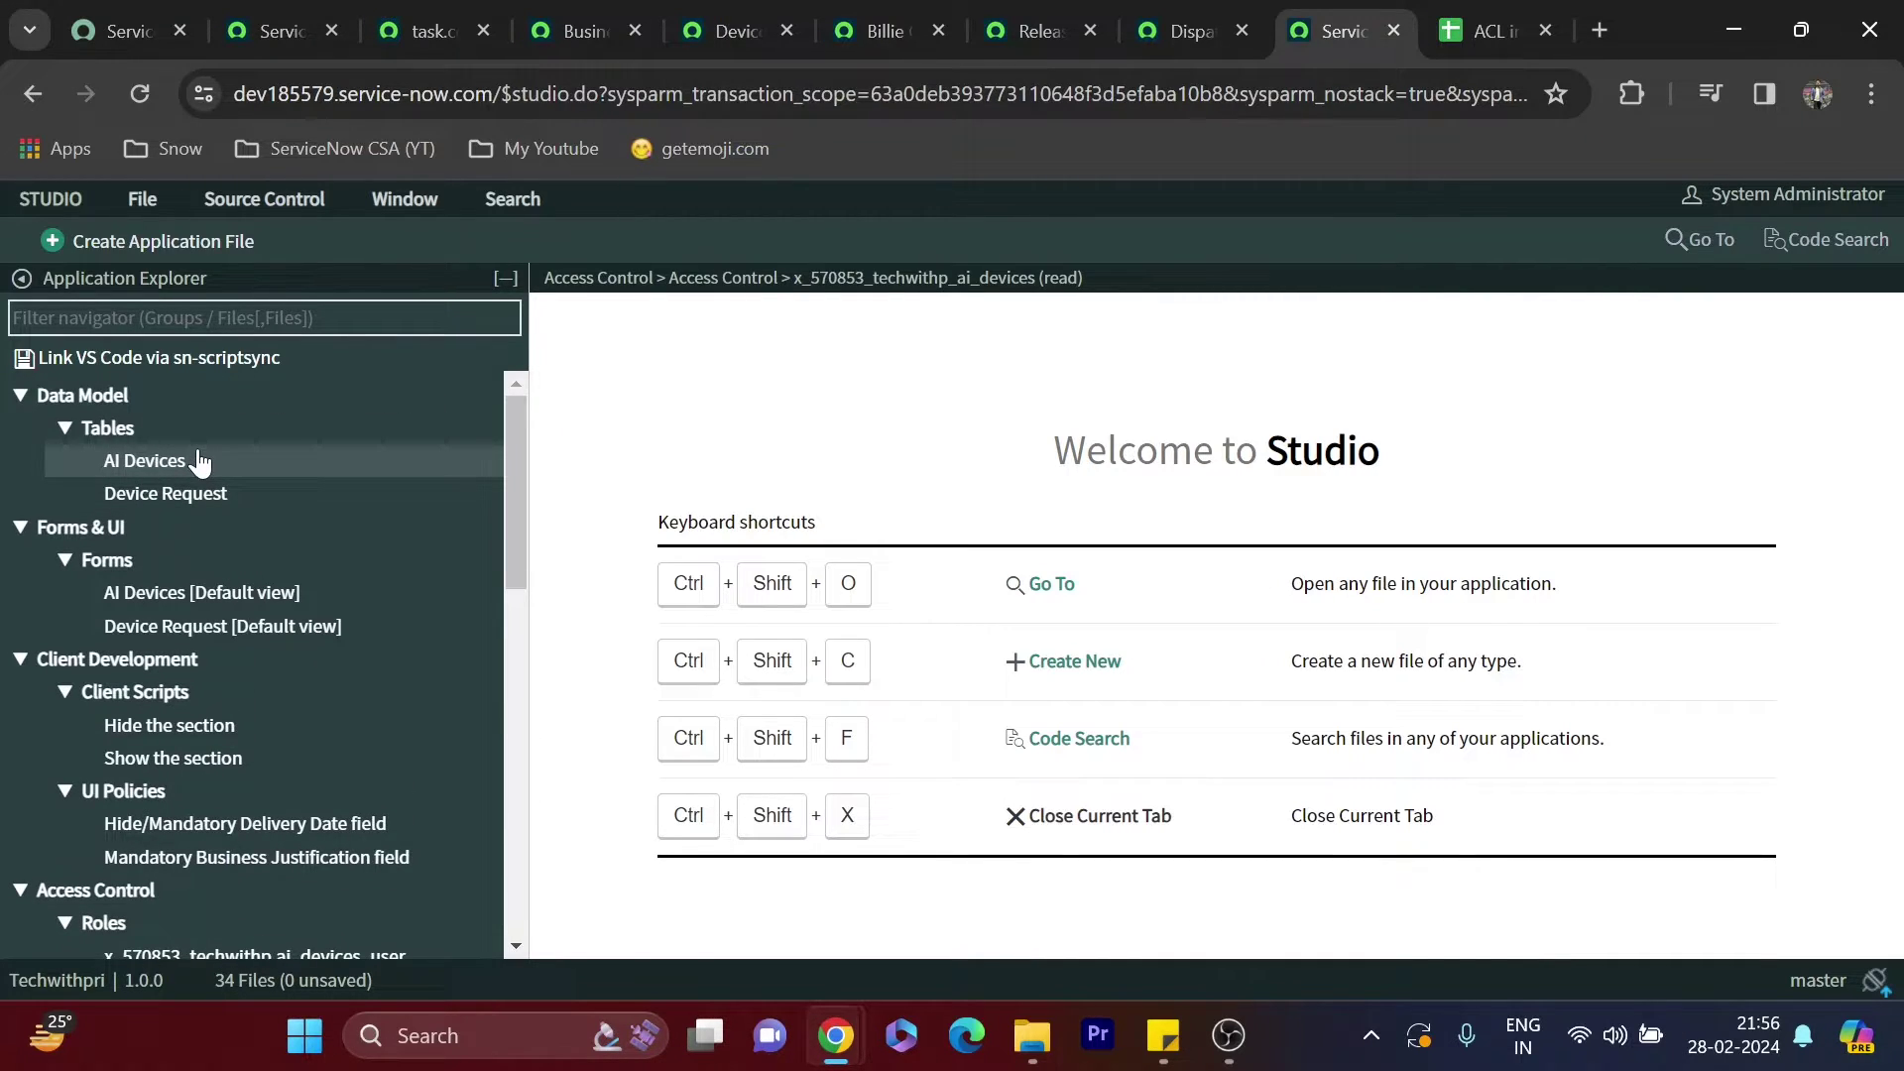
Open the AI Devices table and examine its columns, access control creation settings, user role and related access controls
{"action": "left_click", "coordinate": [198, 461]}
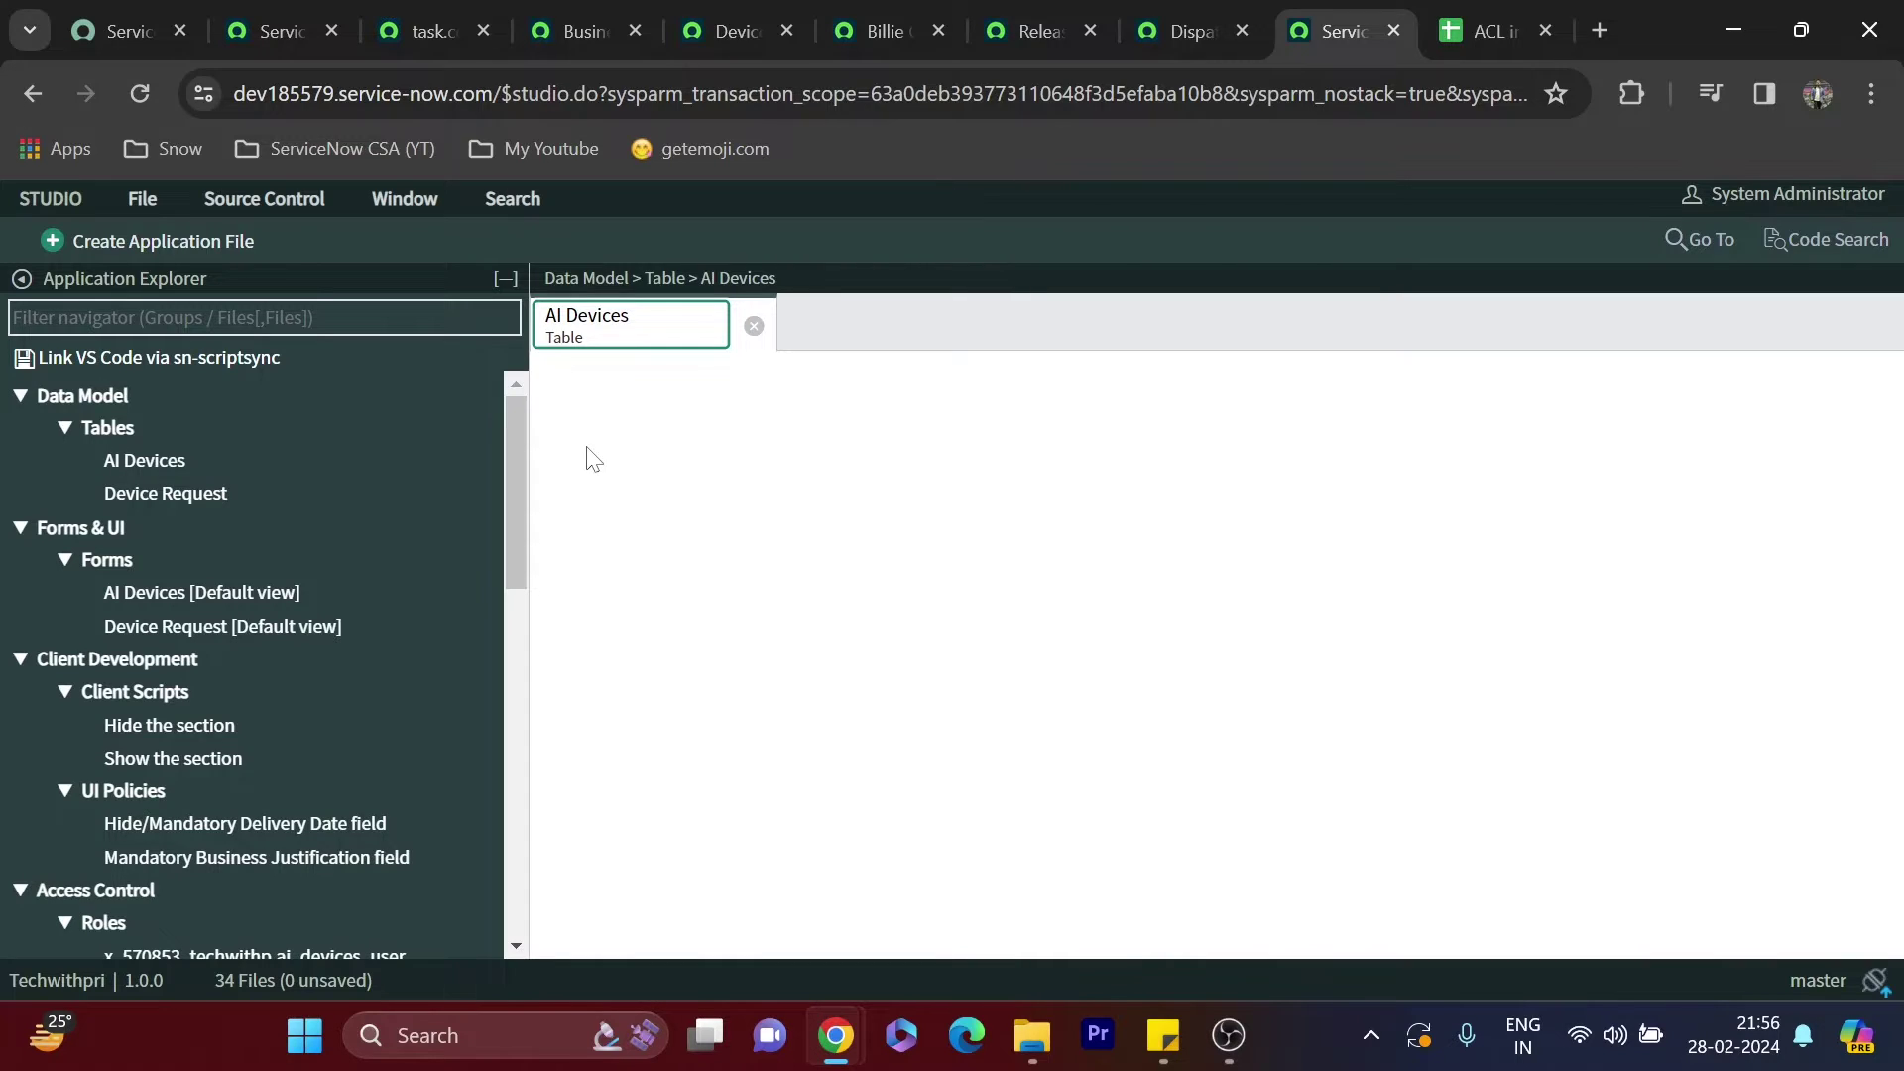
{"action": "scroll", "coordinate": [695, 675], "scroll_direction": "down", "scroll_amount": 1}
{"action": "scroll", "coordinate": [663, 716], "scroll_direction": "down", "scroll_amount": 1}
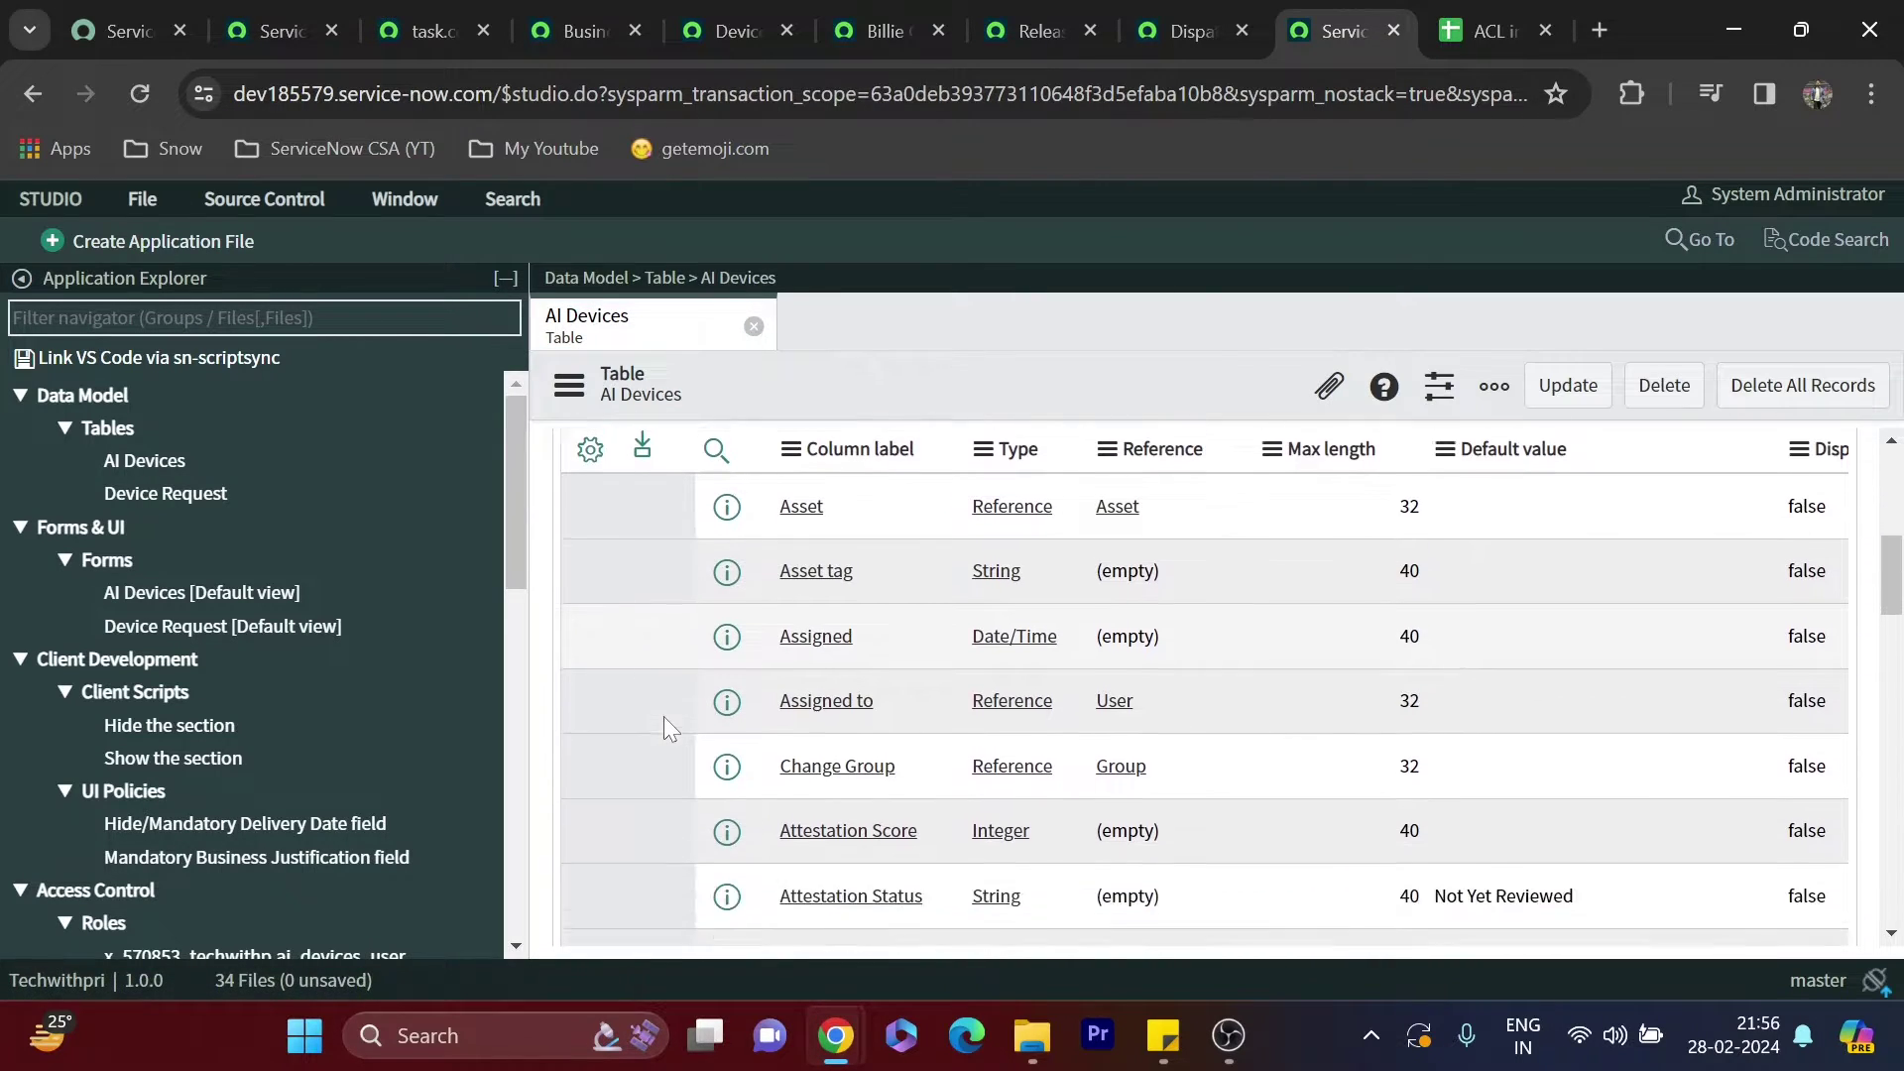
{"action": "scroll", "coordinate": [664, 716], "scroll_direction": "down", "scroll_amount": 3}
{"action": "scroll", "coordinate": [665, 716], "scroll_direction": "up", "scroll_amount": 10}
{"action": "left_click", "coordinate": [694, 788]}
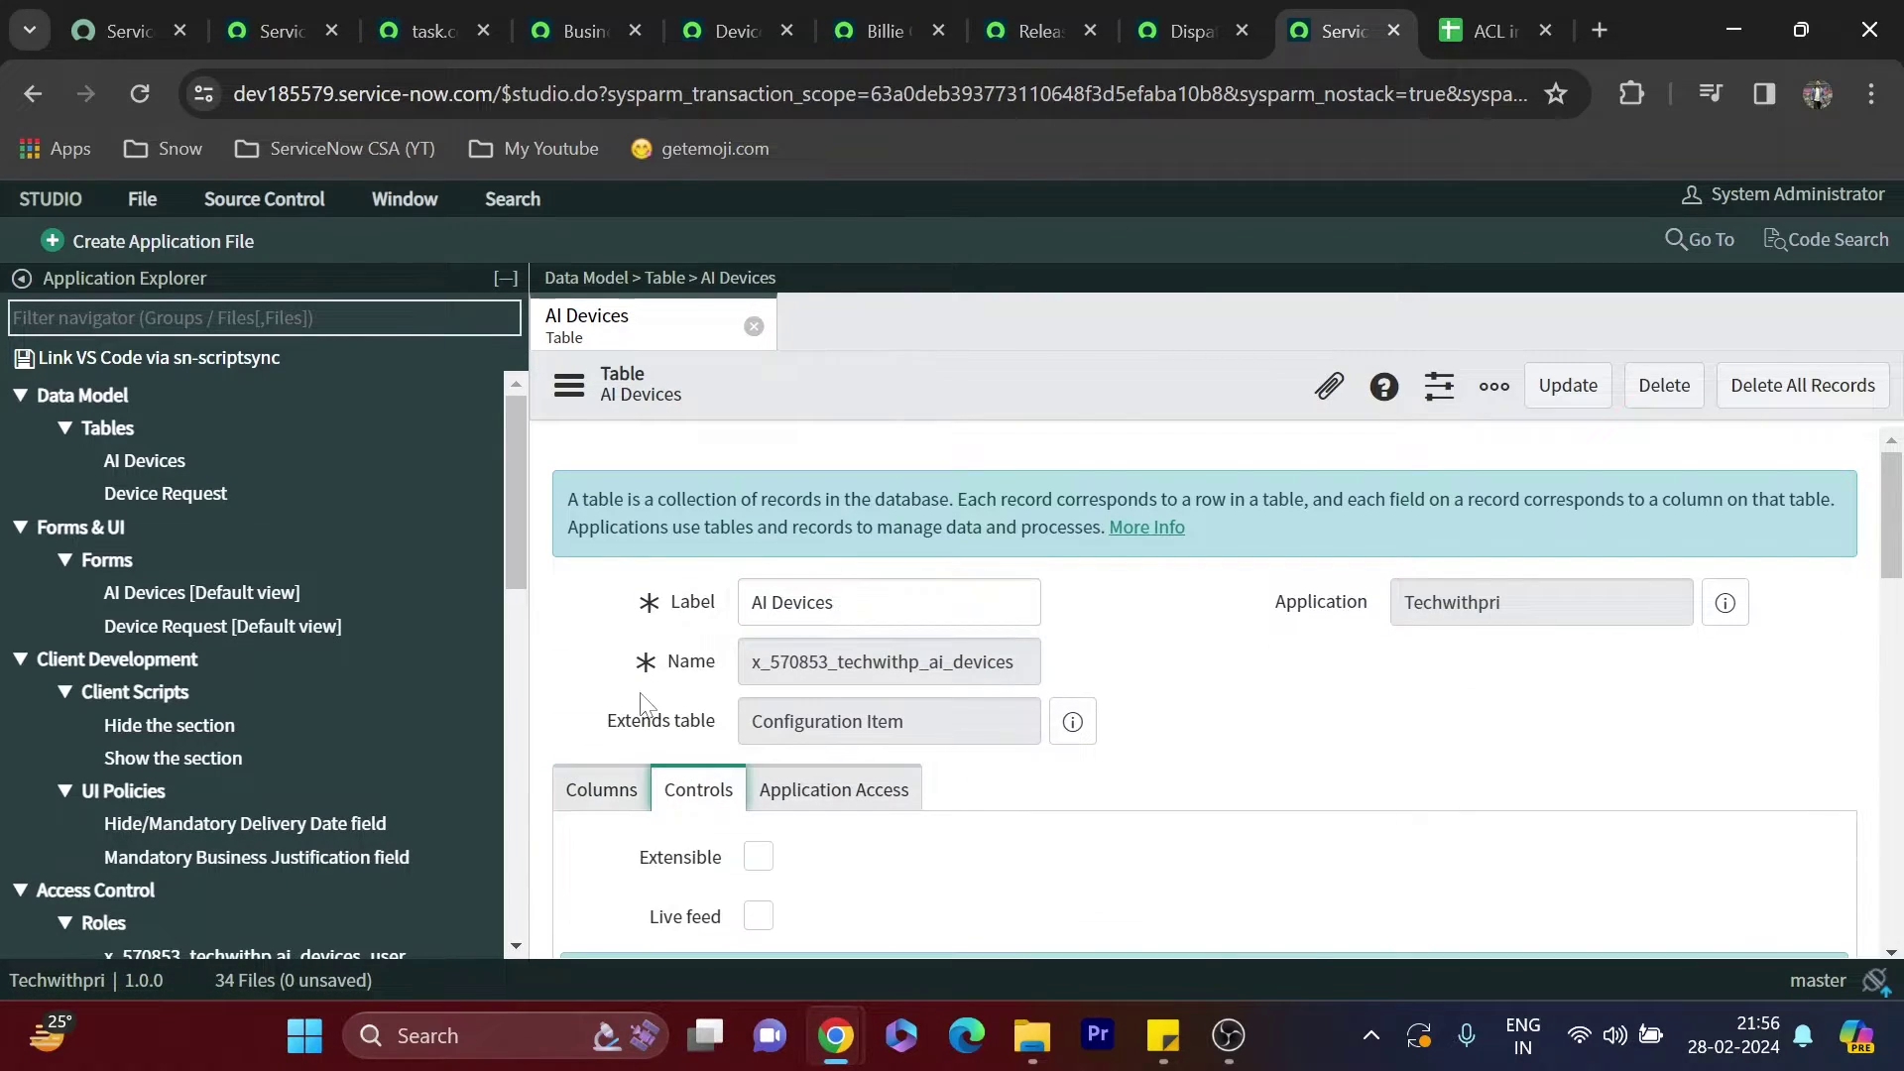
{"action": "scroll", "coordinate": [947, 556], "scroll_direction": "down", "scroll_amount": 5}
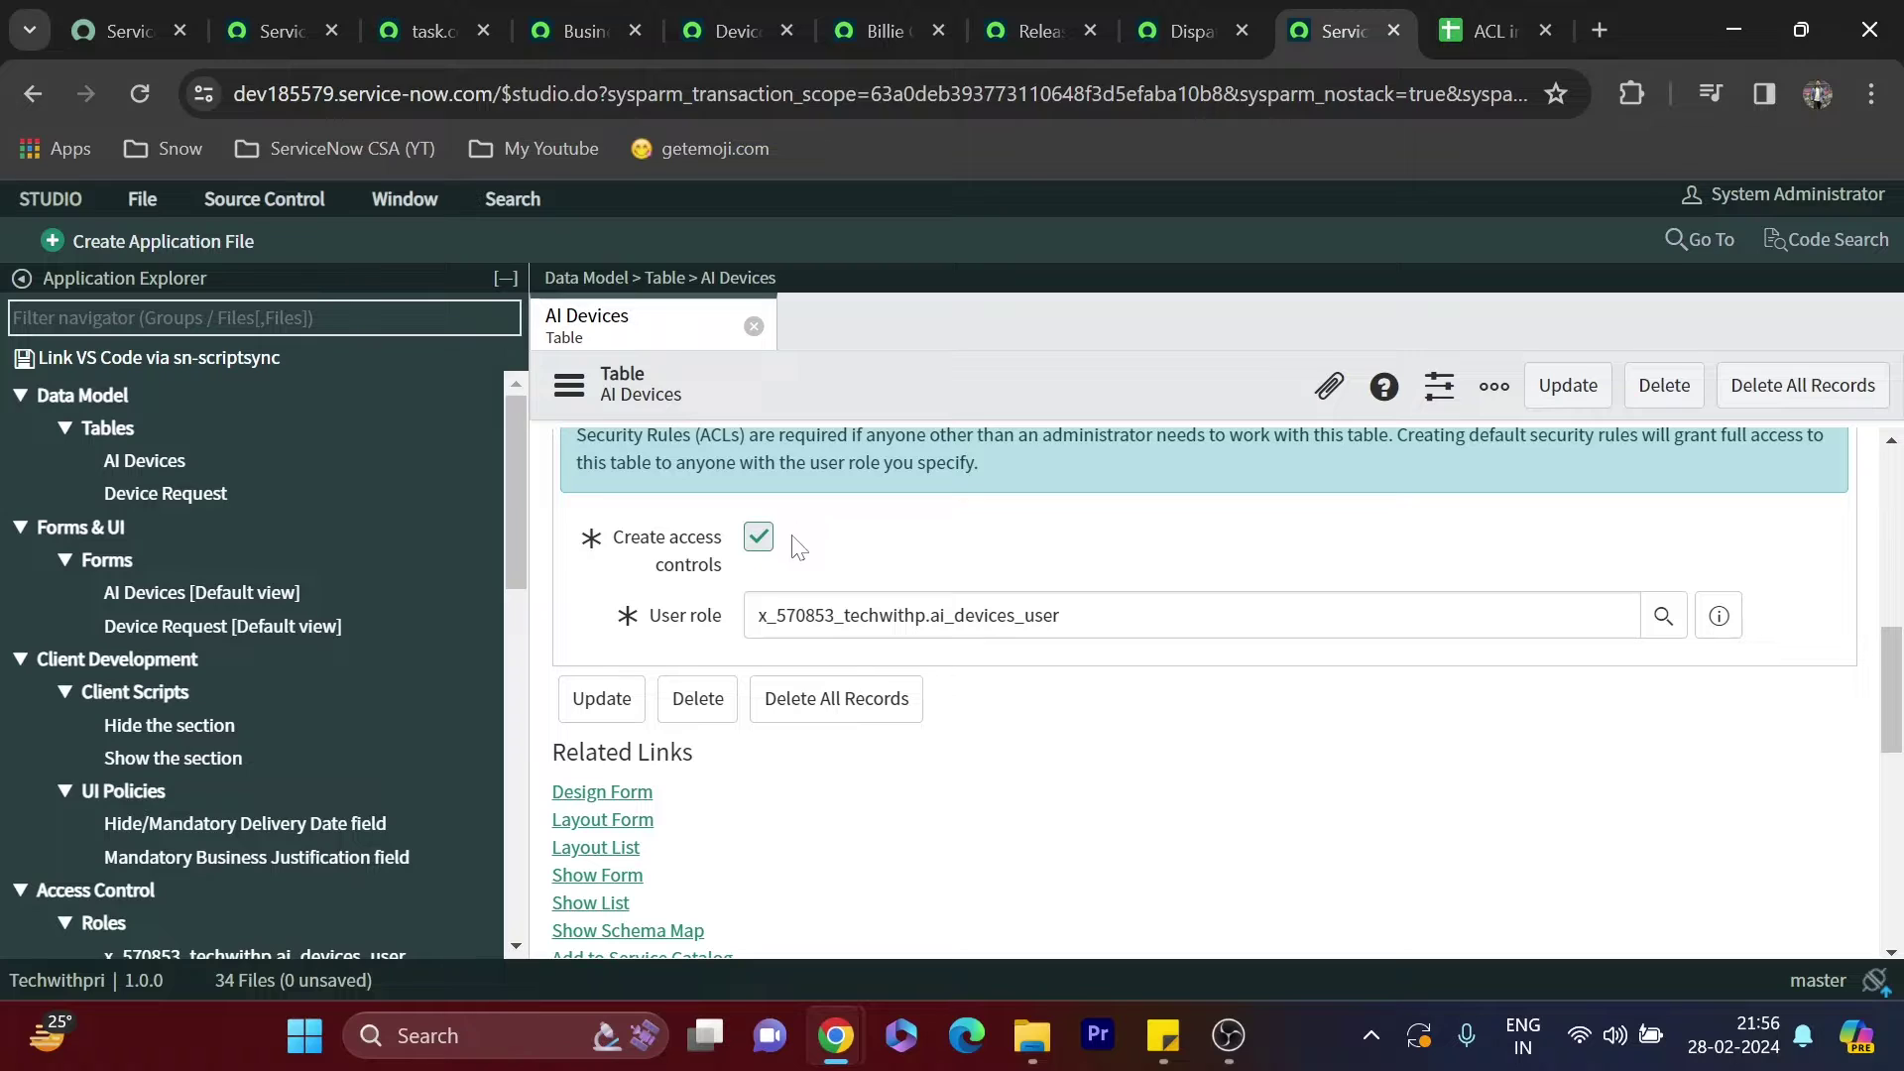
{"action": "scroll", "coordinate": [800, 547], "scroll_direction": "down", "scroll_amount": 3}
{"action": "scroll", "coordinate": [369, 421], "scroll_direction": "down", "scroll_amount": 7}
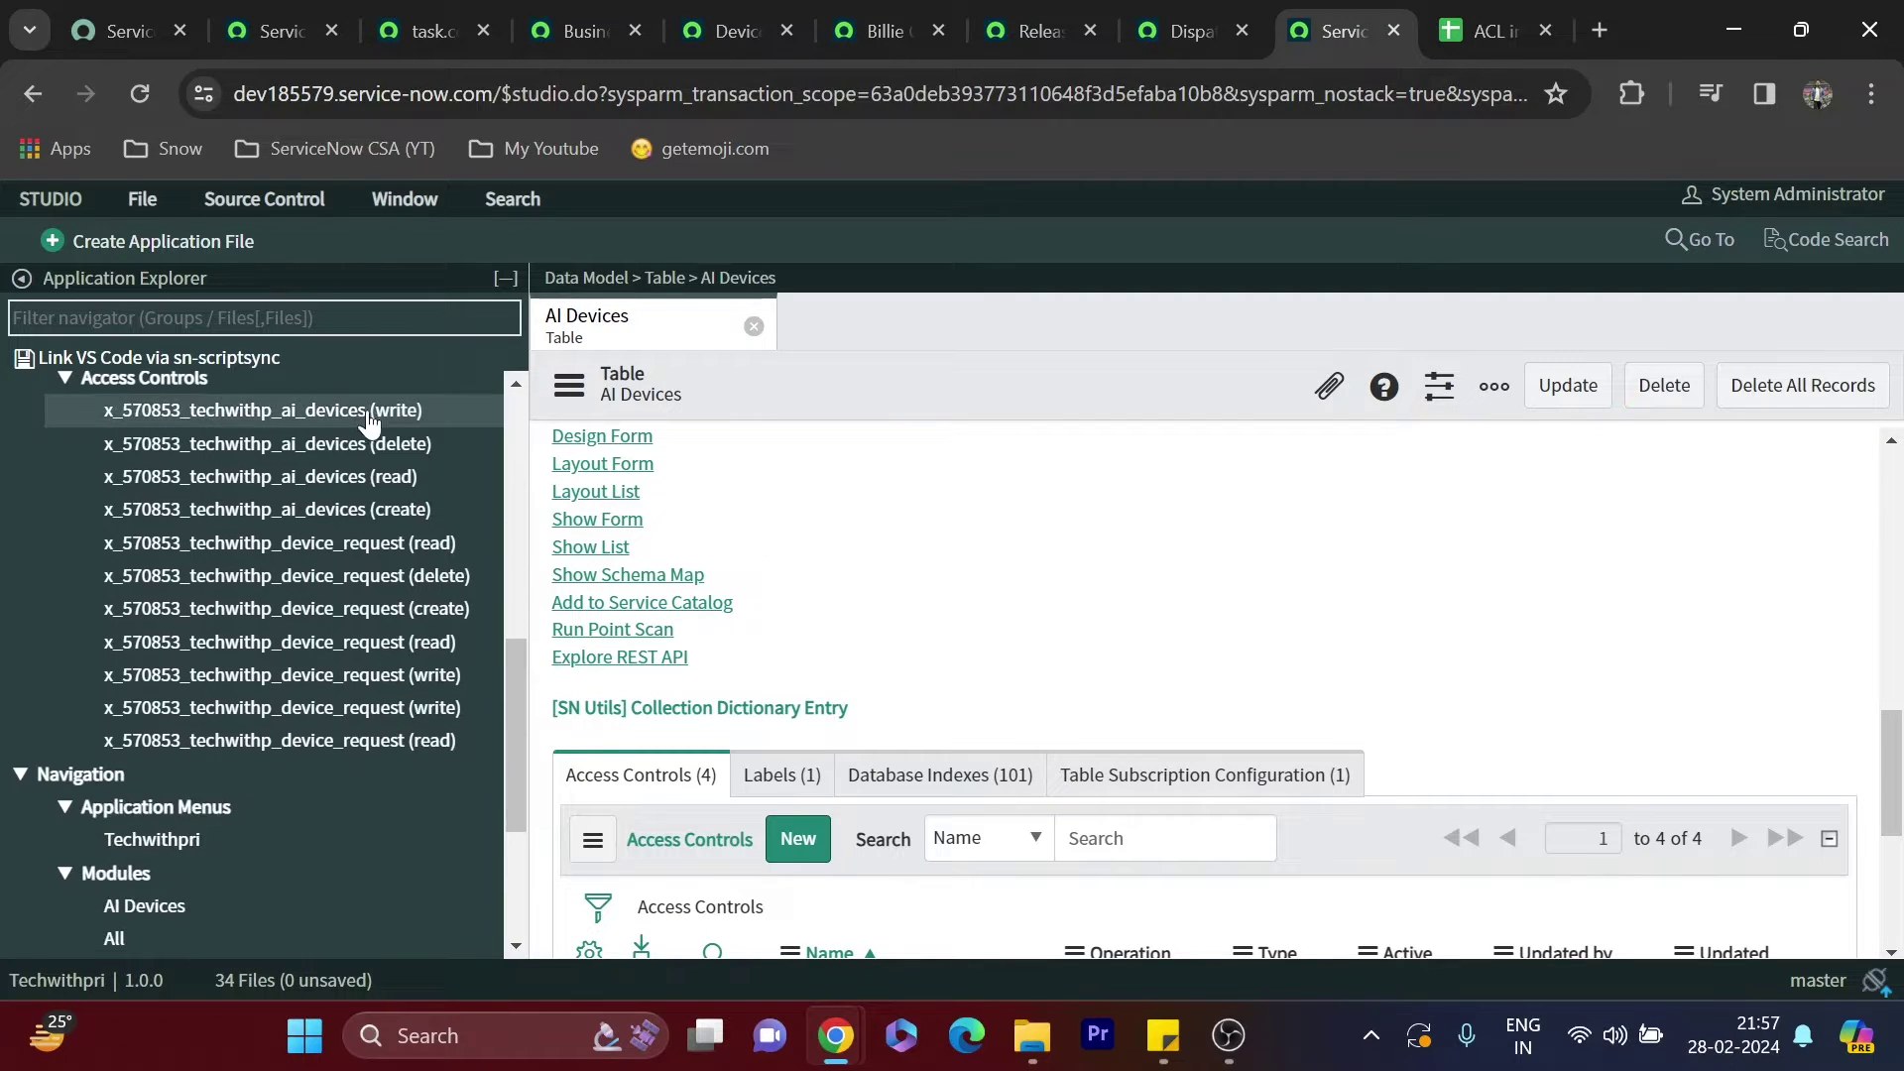
Open the four AI Devices access controls and mark the x_570853_techwithp.ai_devices_user role for removal from the write rule
{"action": "left_click", "coordinate": [377, 413]}
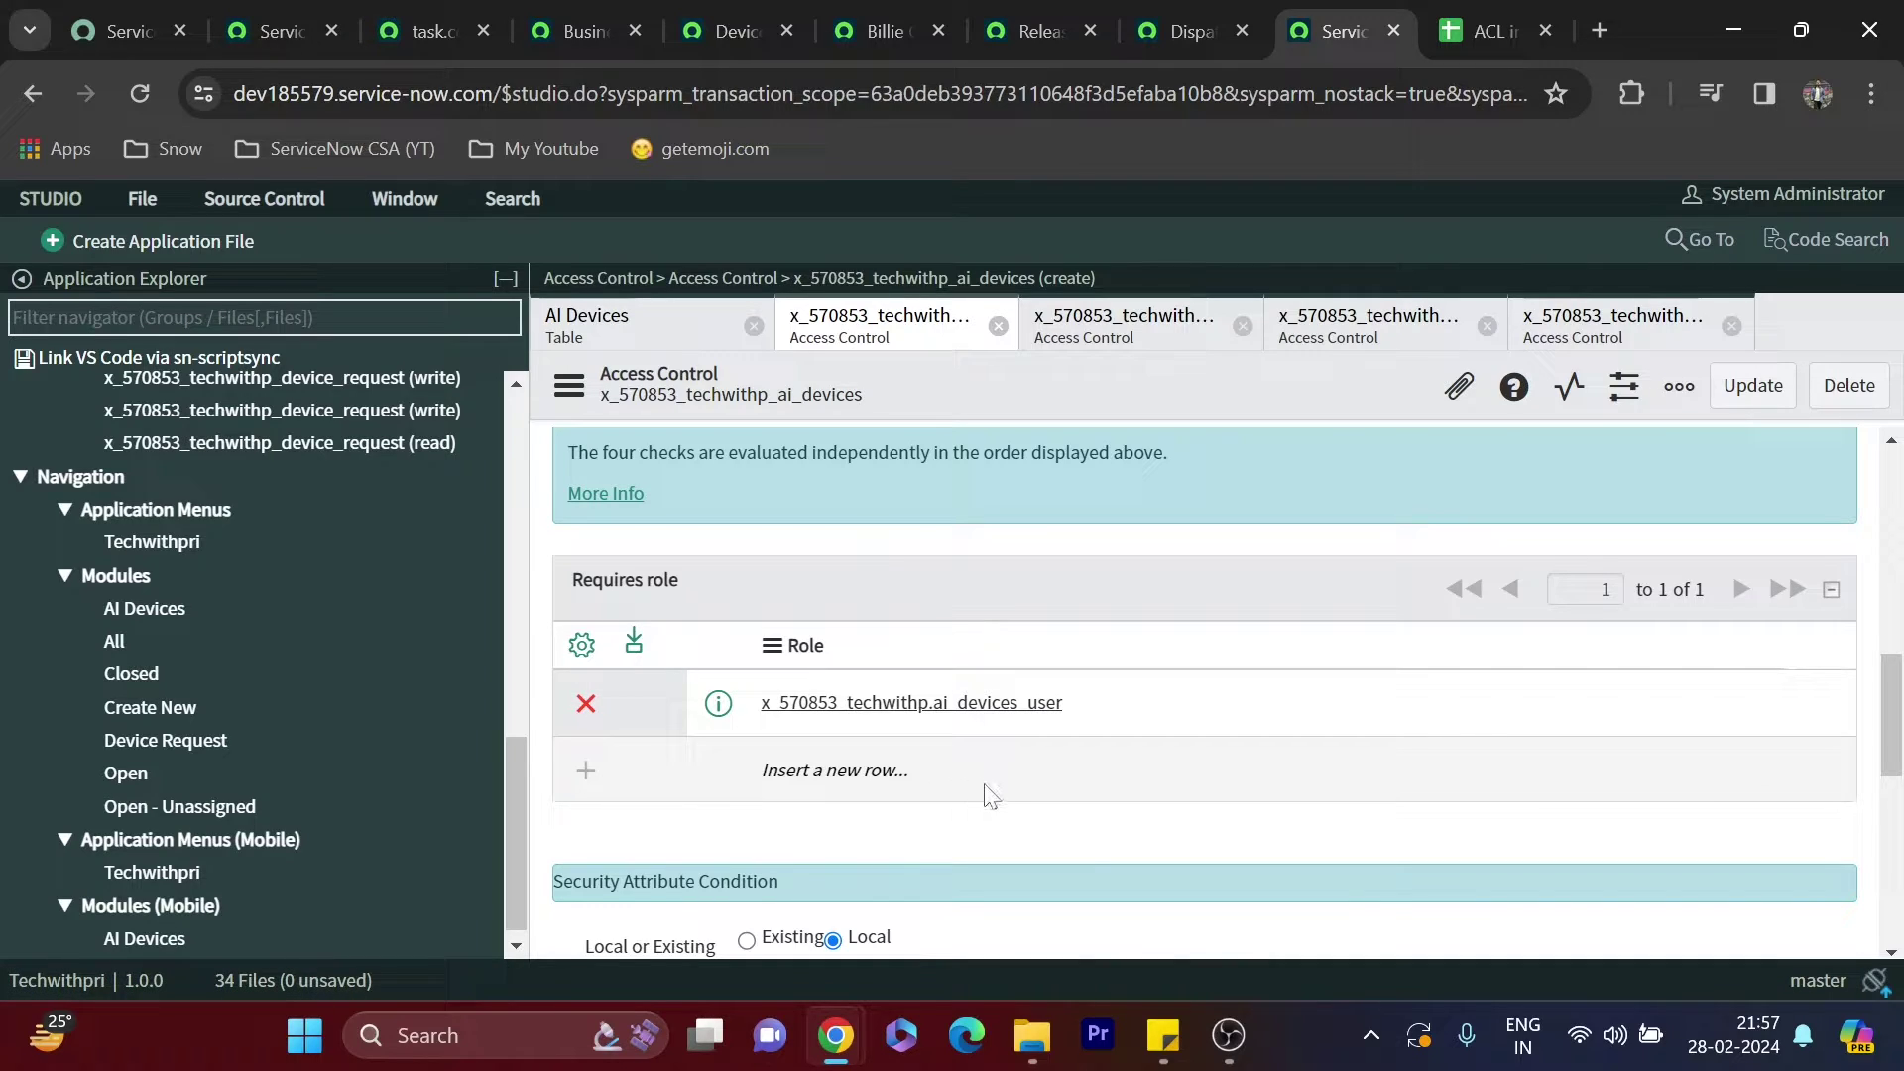
{"action": "left_click", "coordinate": [1470, 14]}
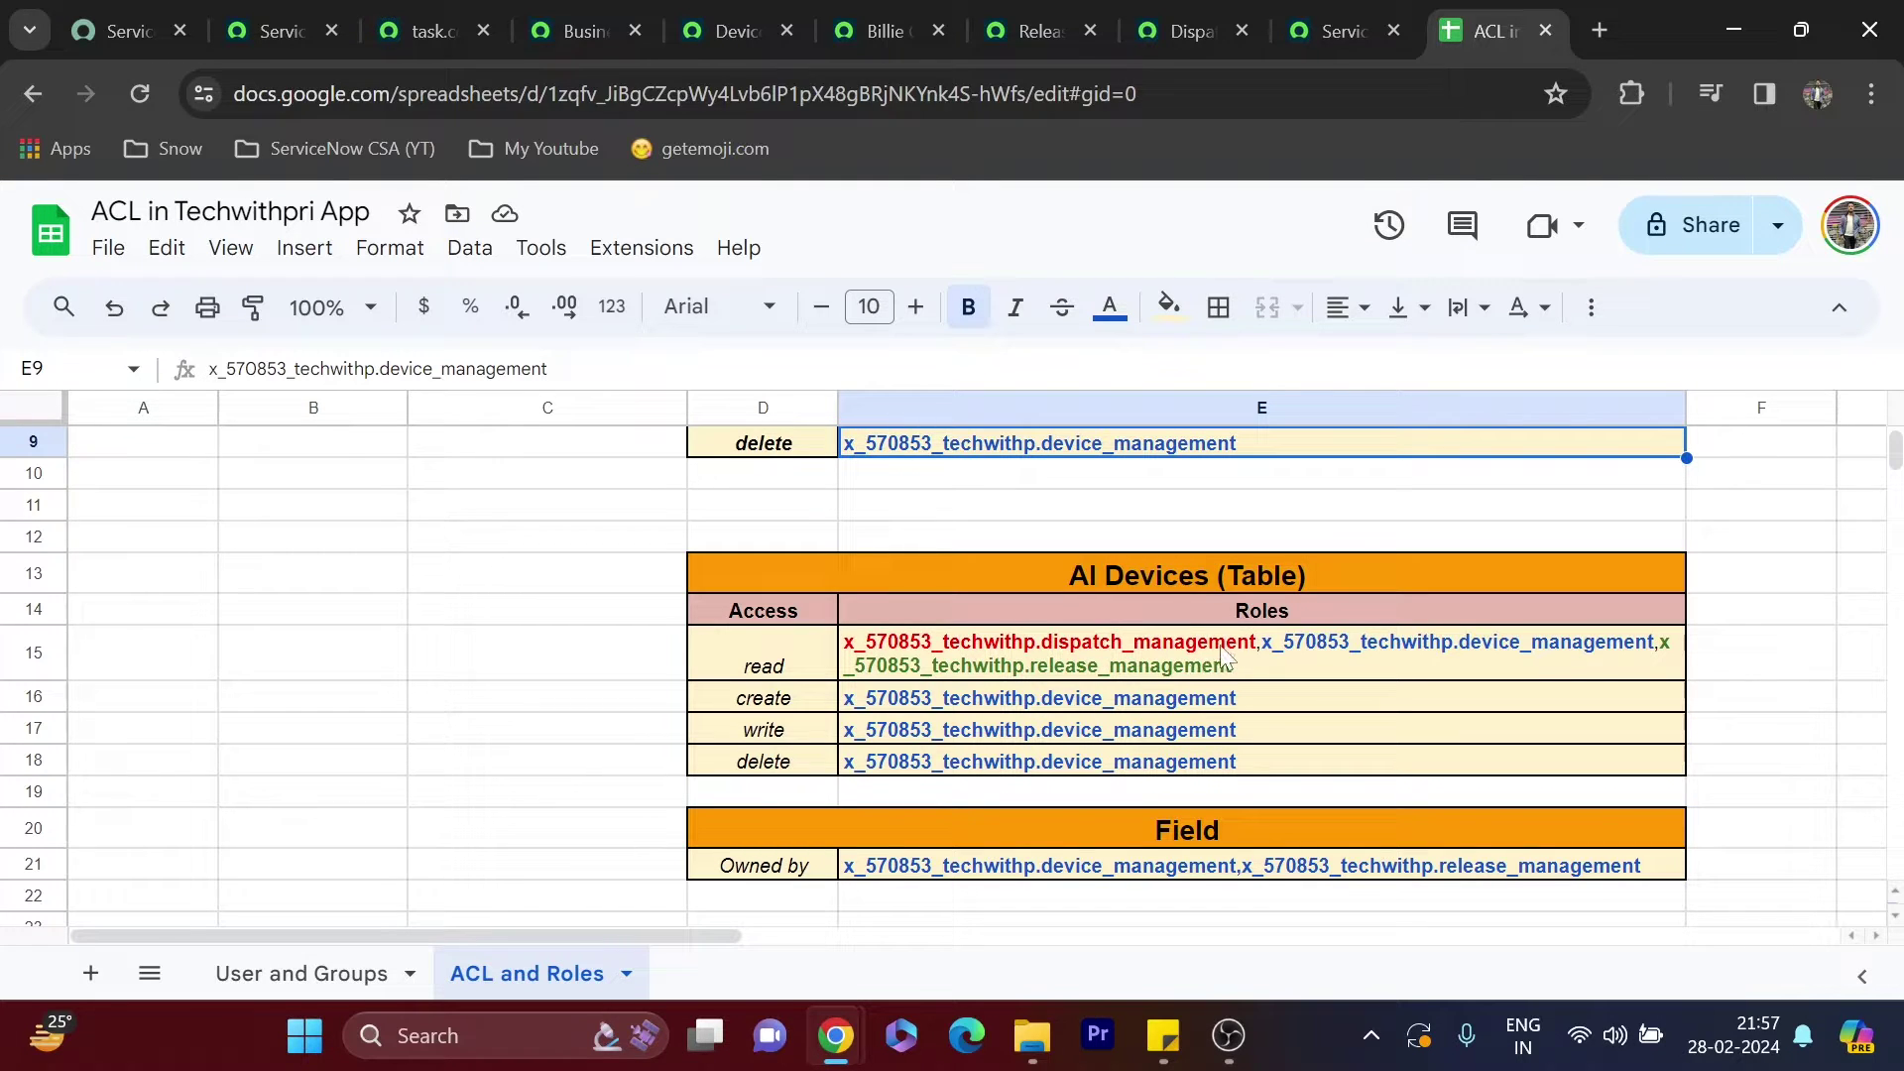
{"action": "left_click", "coordinate": [1343, 31]}
{"action": "scroll", "coordinate": [674, 729], "scroll_direction": "down", "scroll_amount": 2}
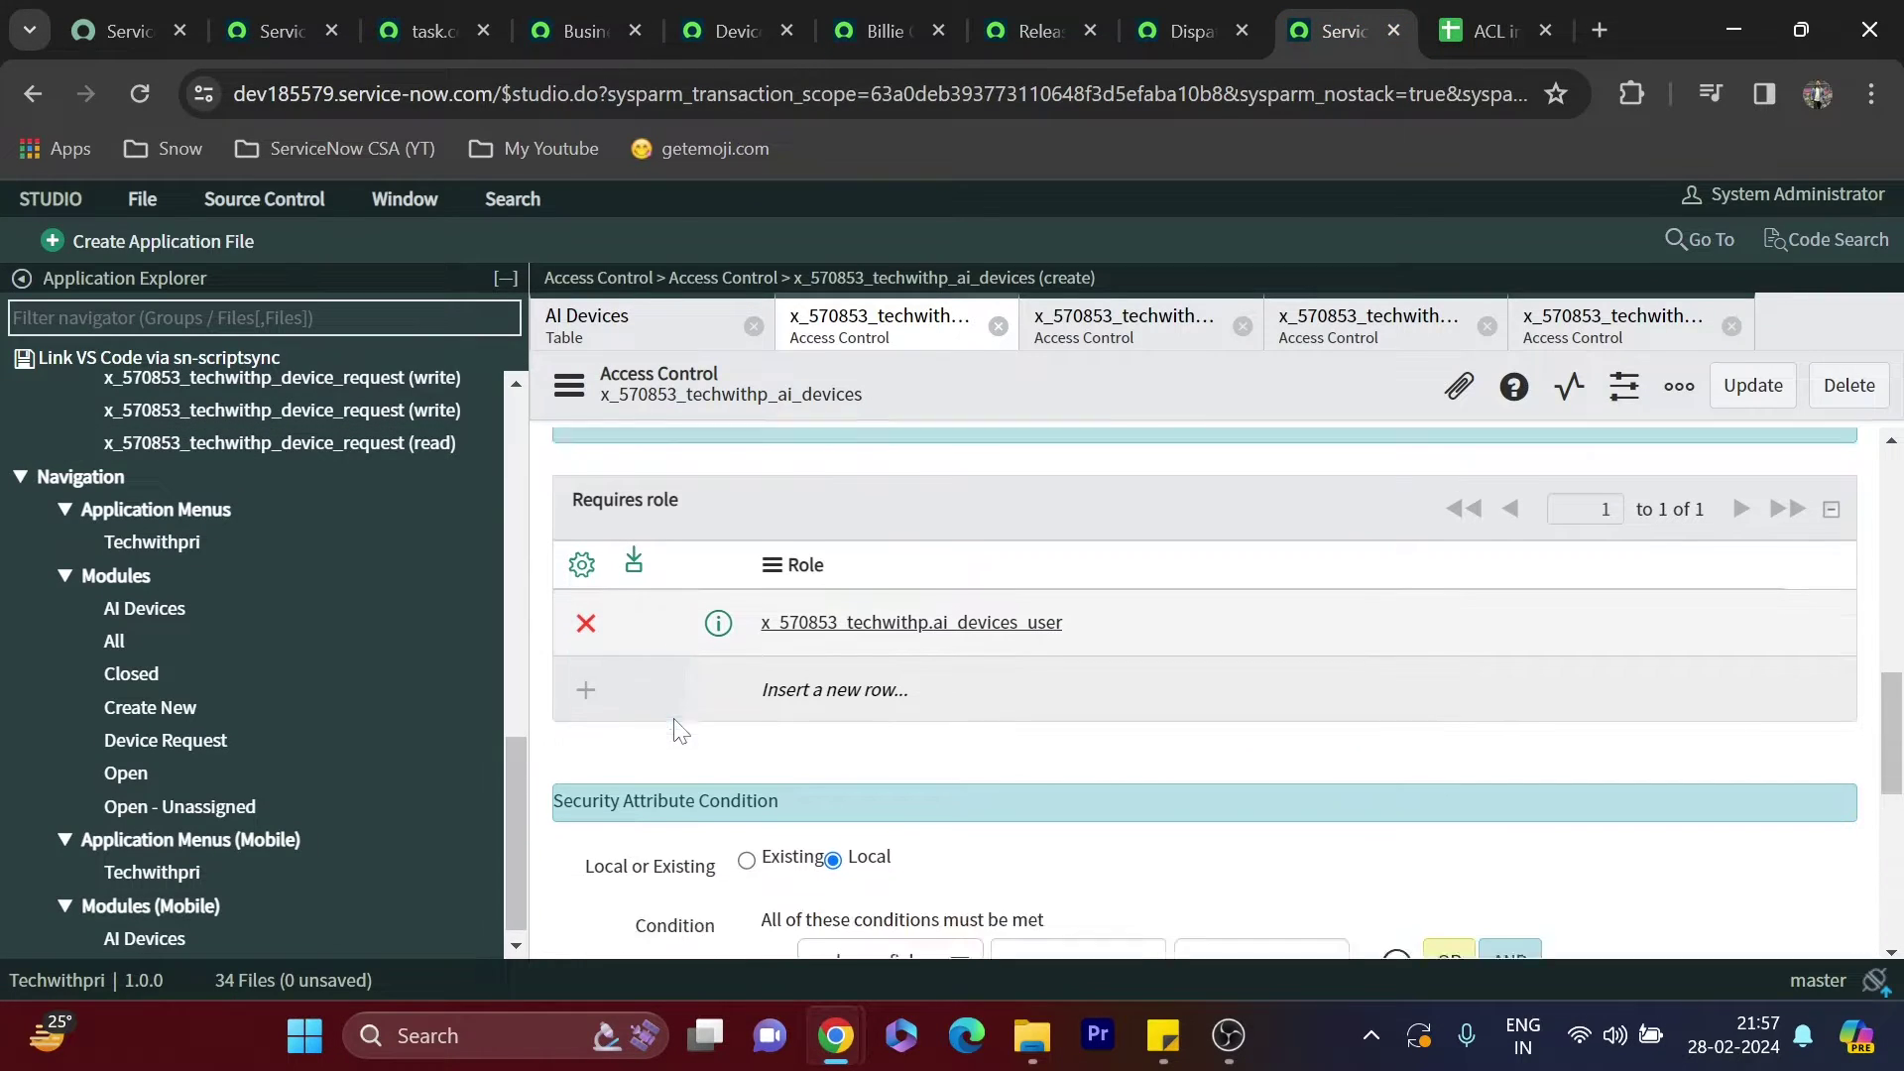
{"action": "scroll", "coordinate": [674, 723], "scroll_direction": "up", "scroll_amount": 1}
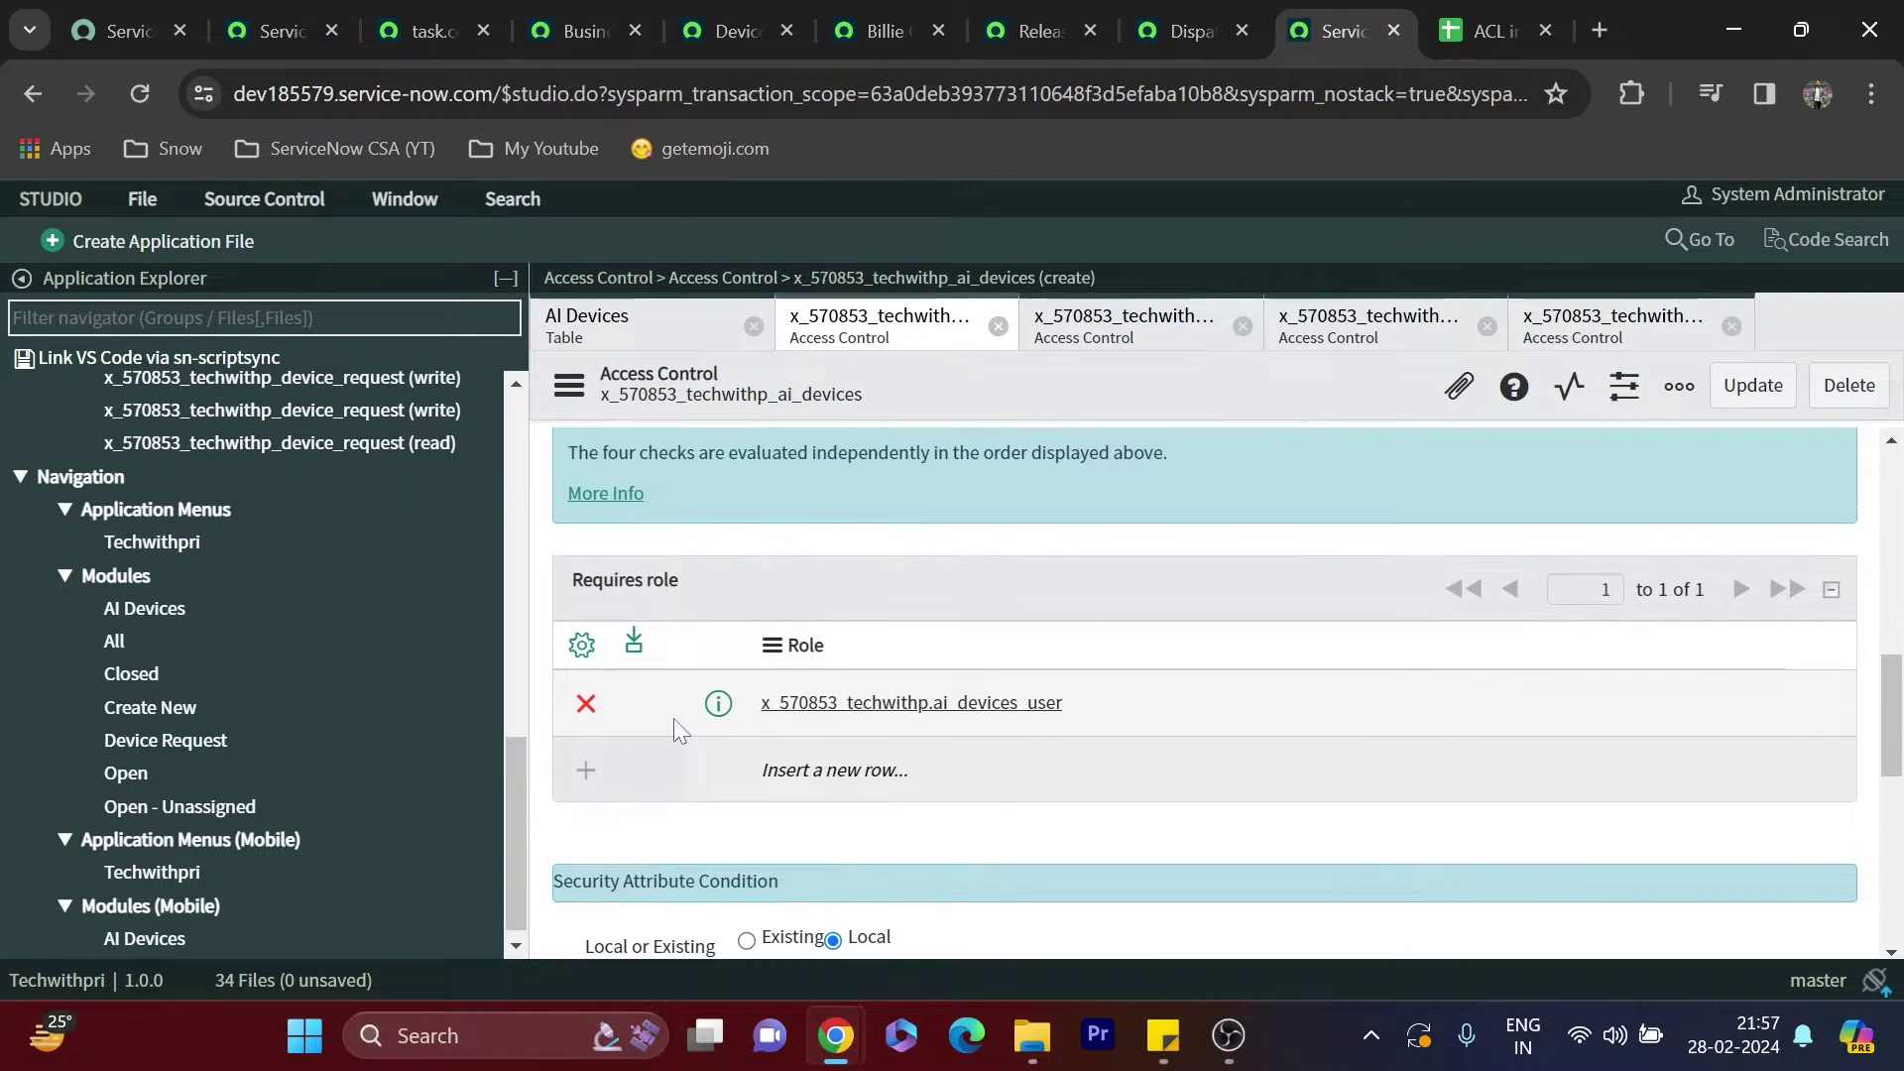
{"action": "left_click", "coordinate": [586, 704]}
{"action": "left_click", "coordinate": [878, 769]}
{"action": "double_click", "coordinate": [877, 769]}
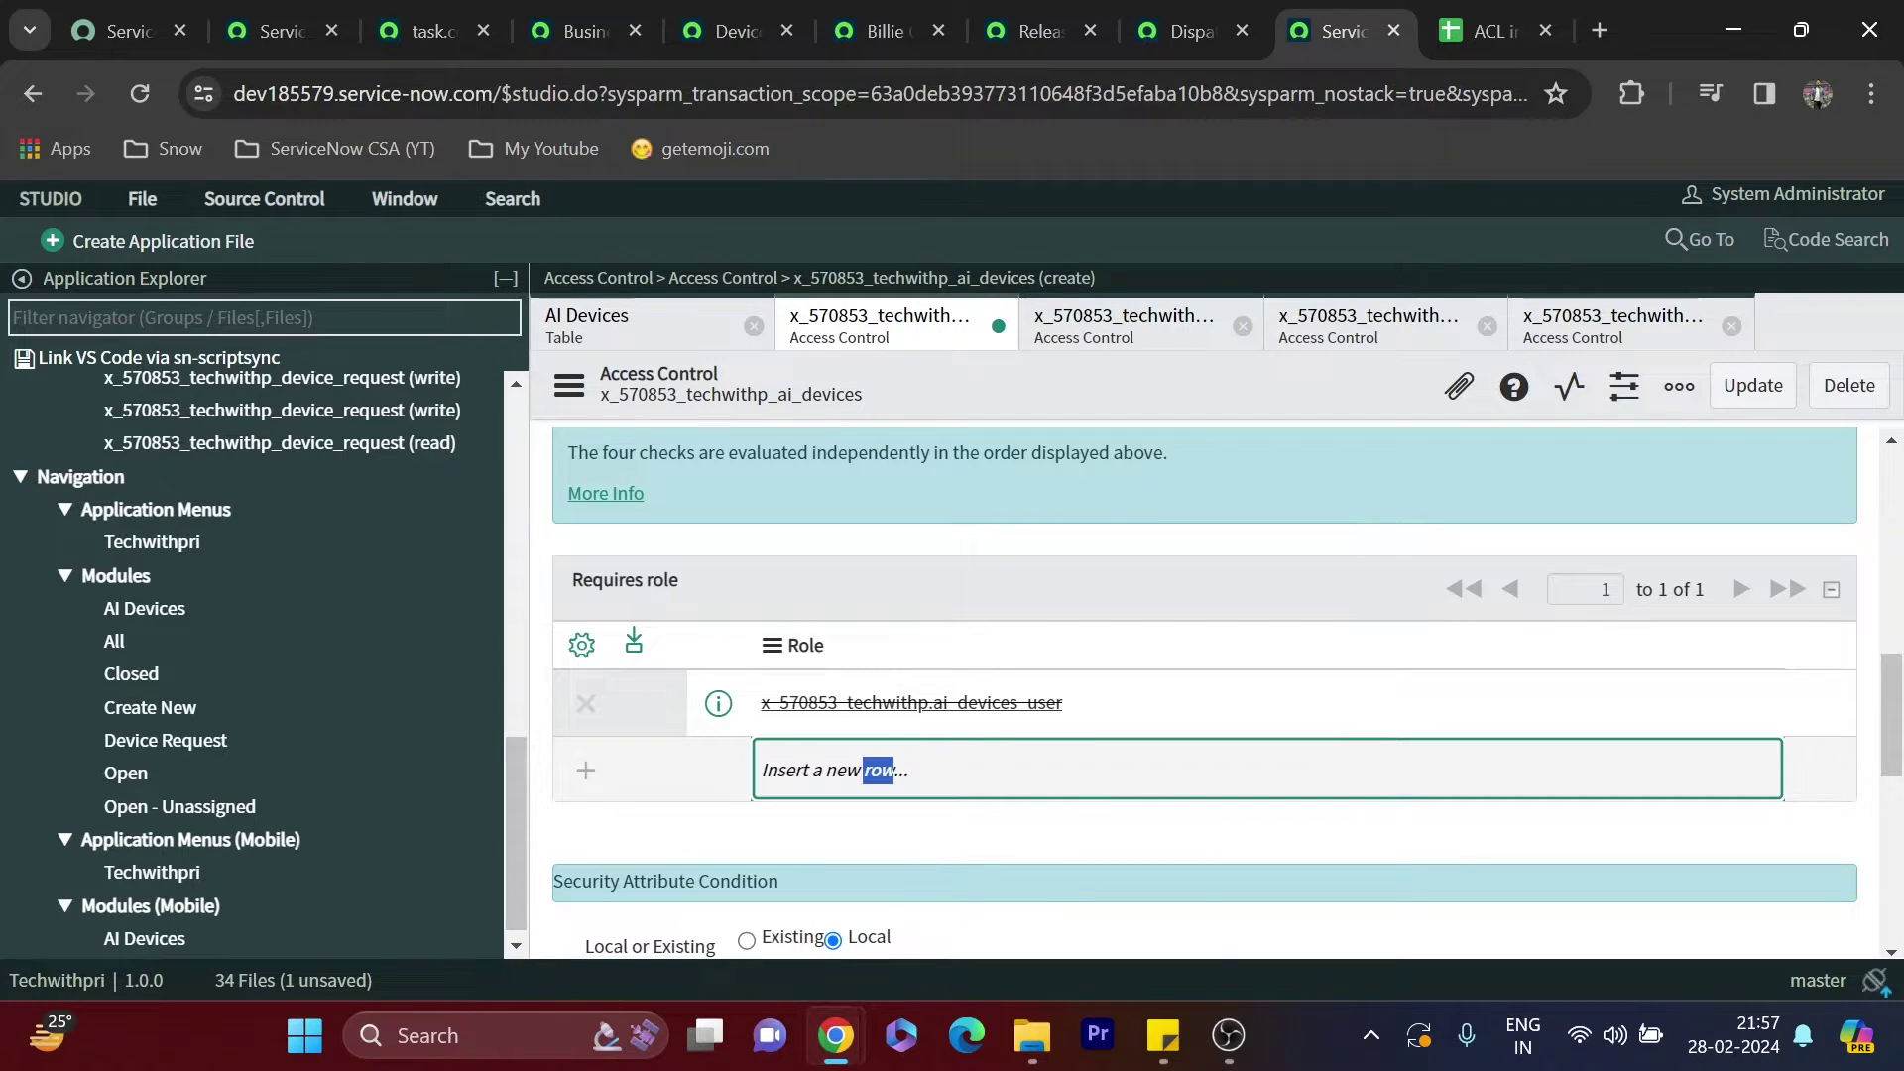
Check the planned write access in the spreadsheet, add x_570853_techwithp.device_management to the AI Devices write rule's required roles, and save it
{"action": "scroll", "coordinate": [854, 652], "scroll_direction": "up", "scroll_amount": 5}
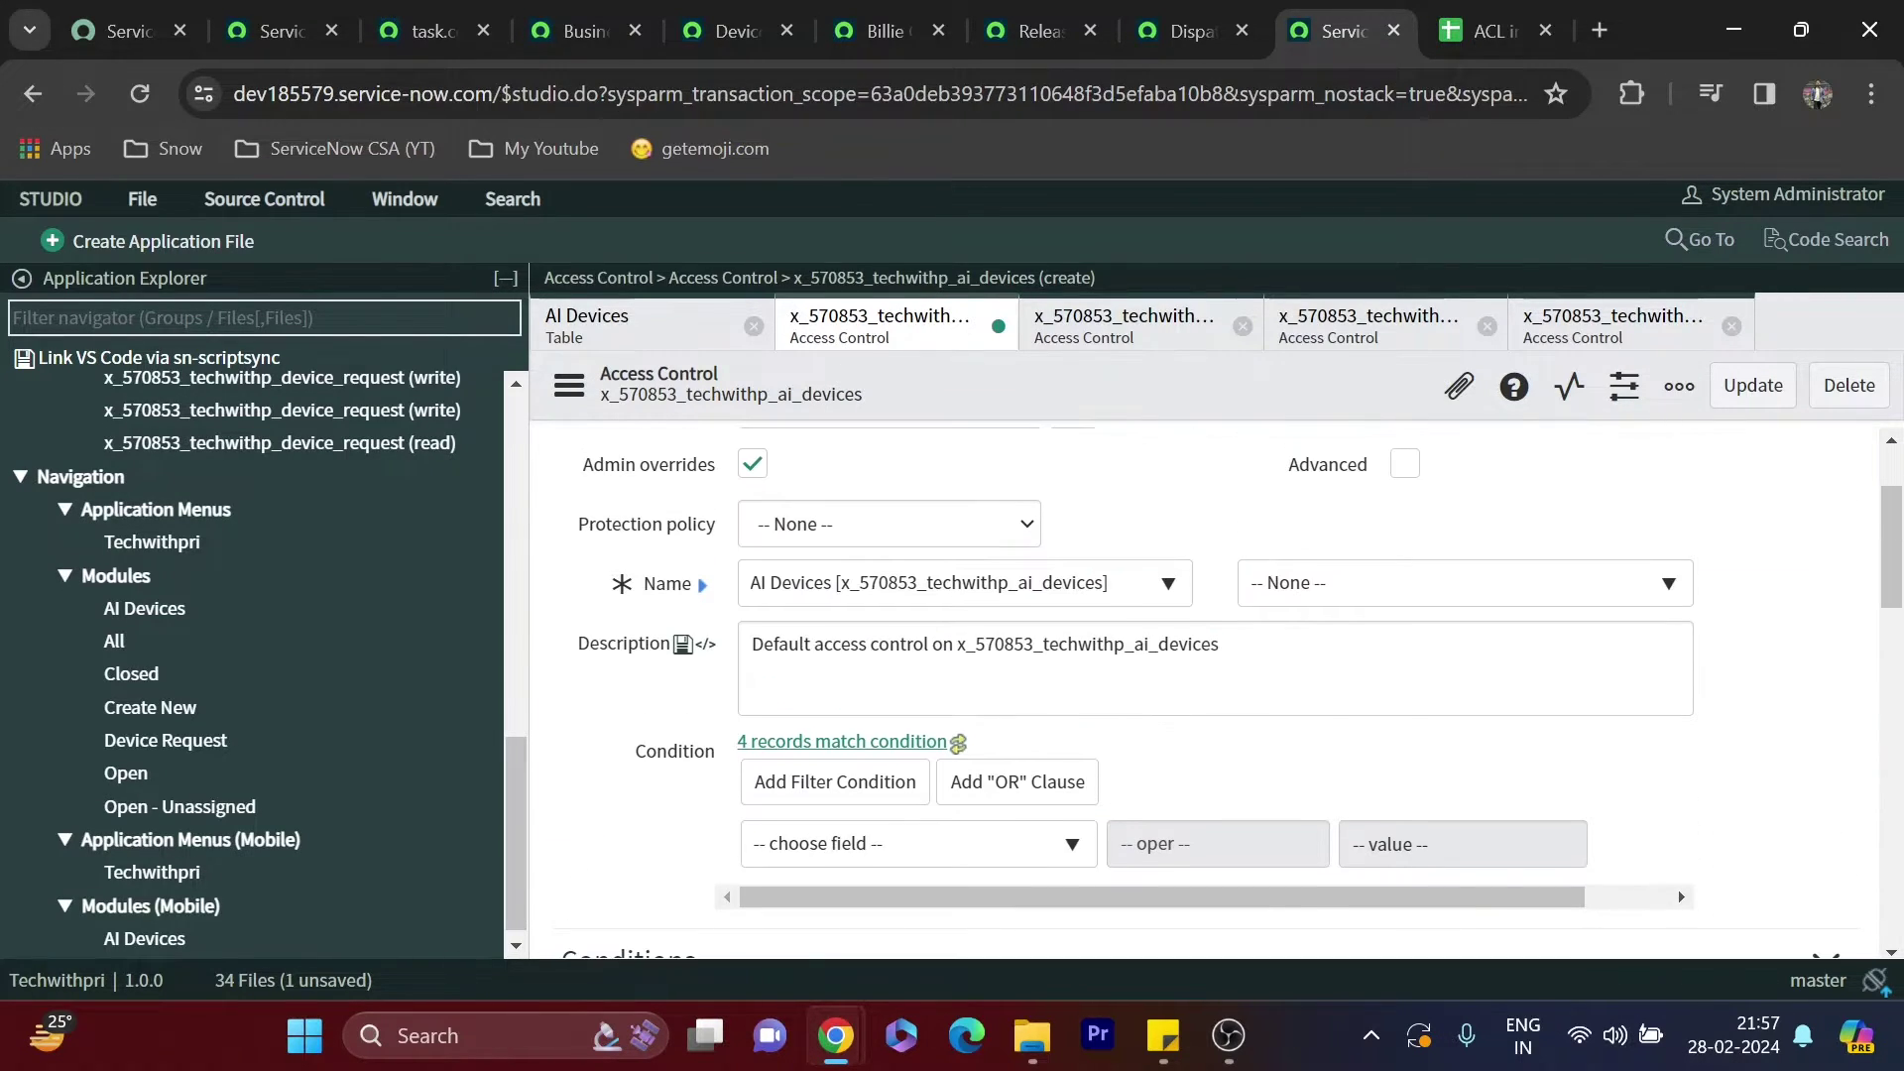
{"action": "scroll", "coordinate": [732, 536], "scroll_direction": "up", "scroll_amount": 2}
{"action": "scroll", "coordinate": [729, 532], "scroll_direction": "down", "scroll_amount": 4}
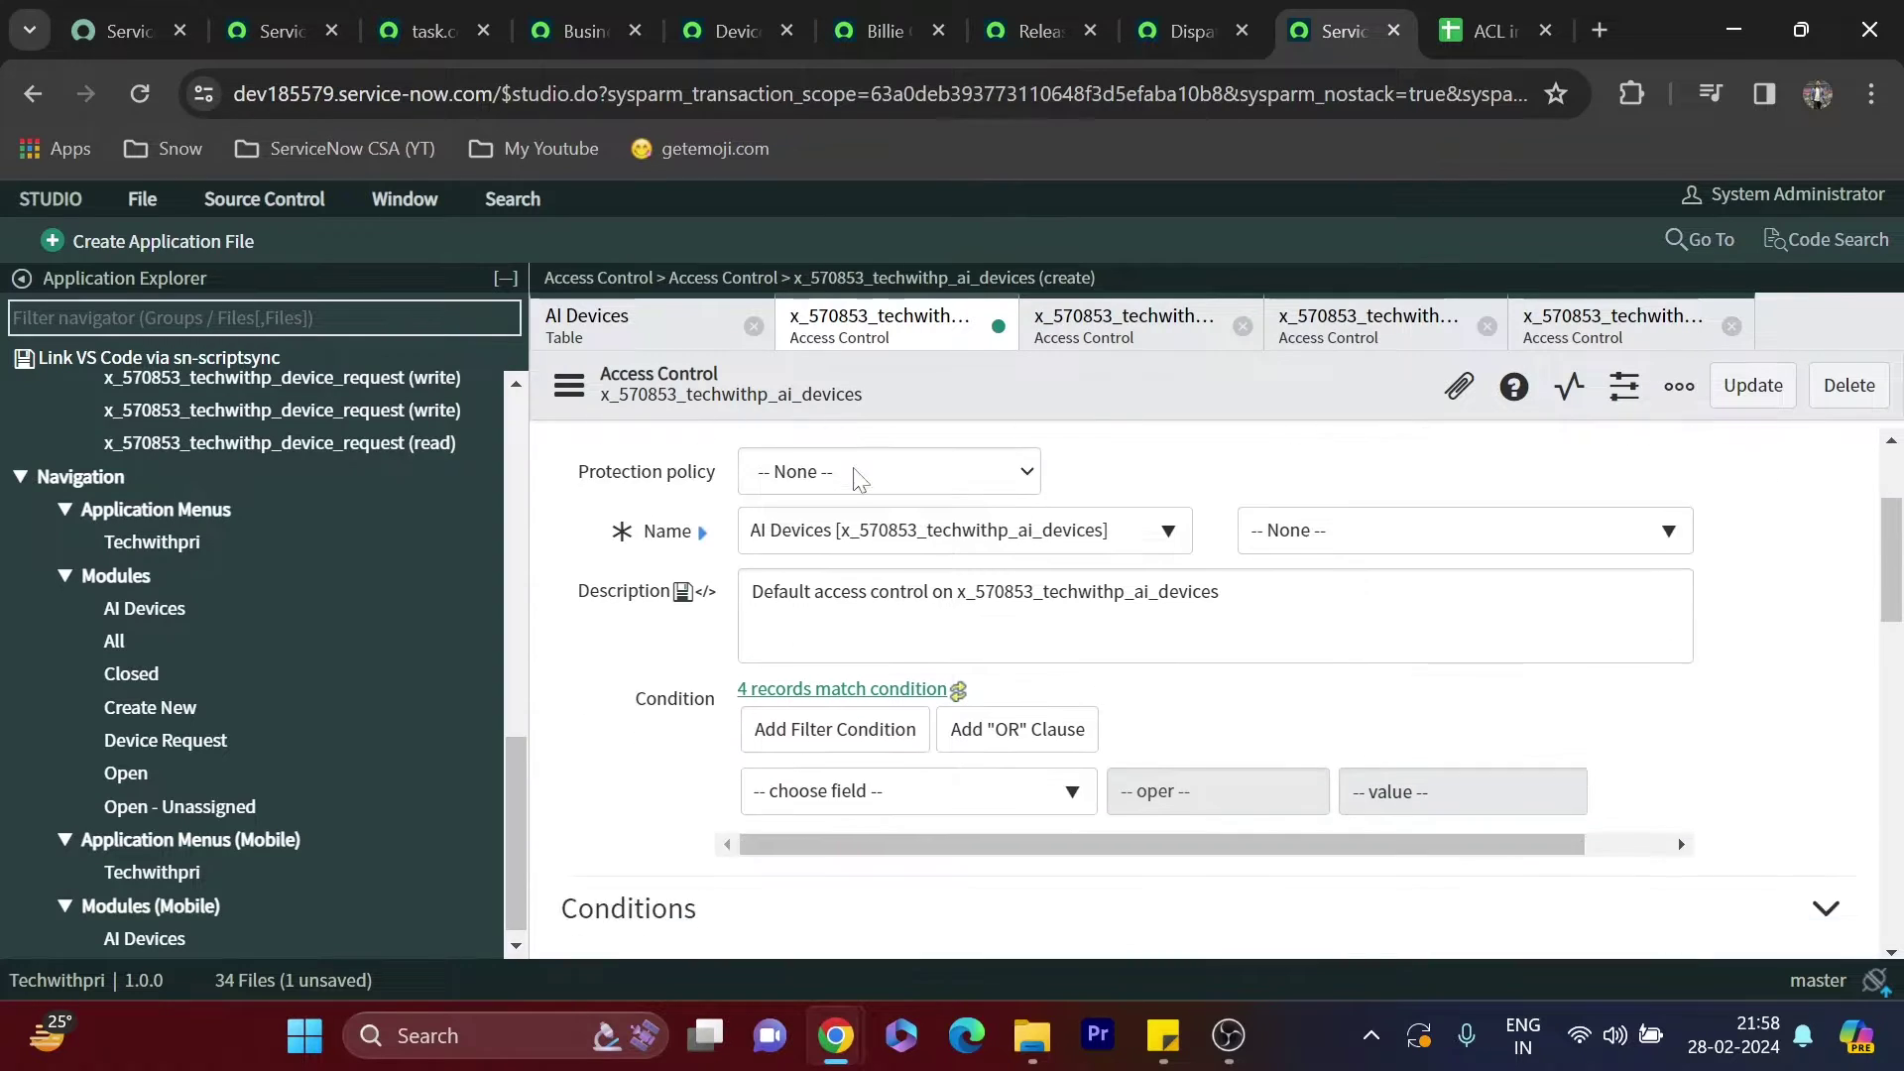
{"action": "left_click", "coordinate": [1488, 31]}
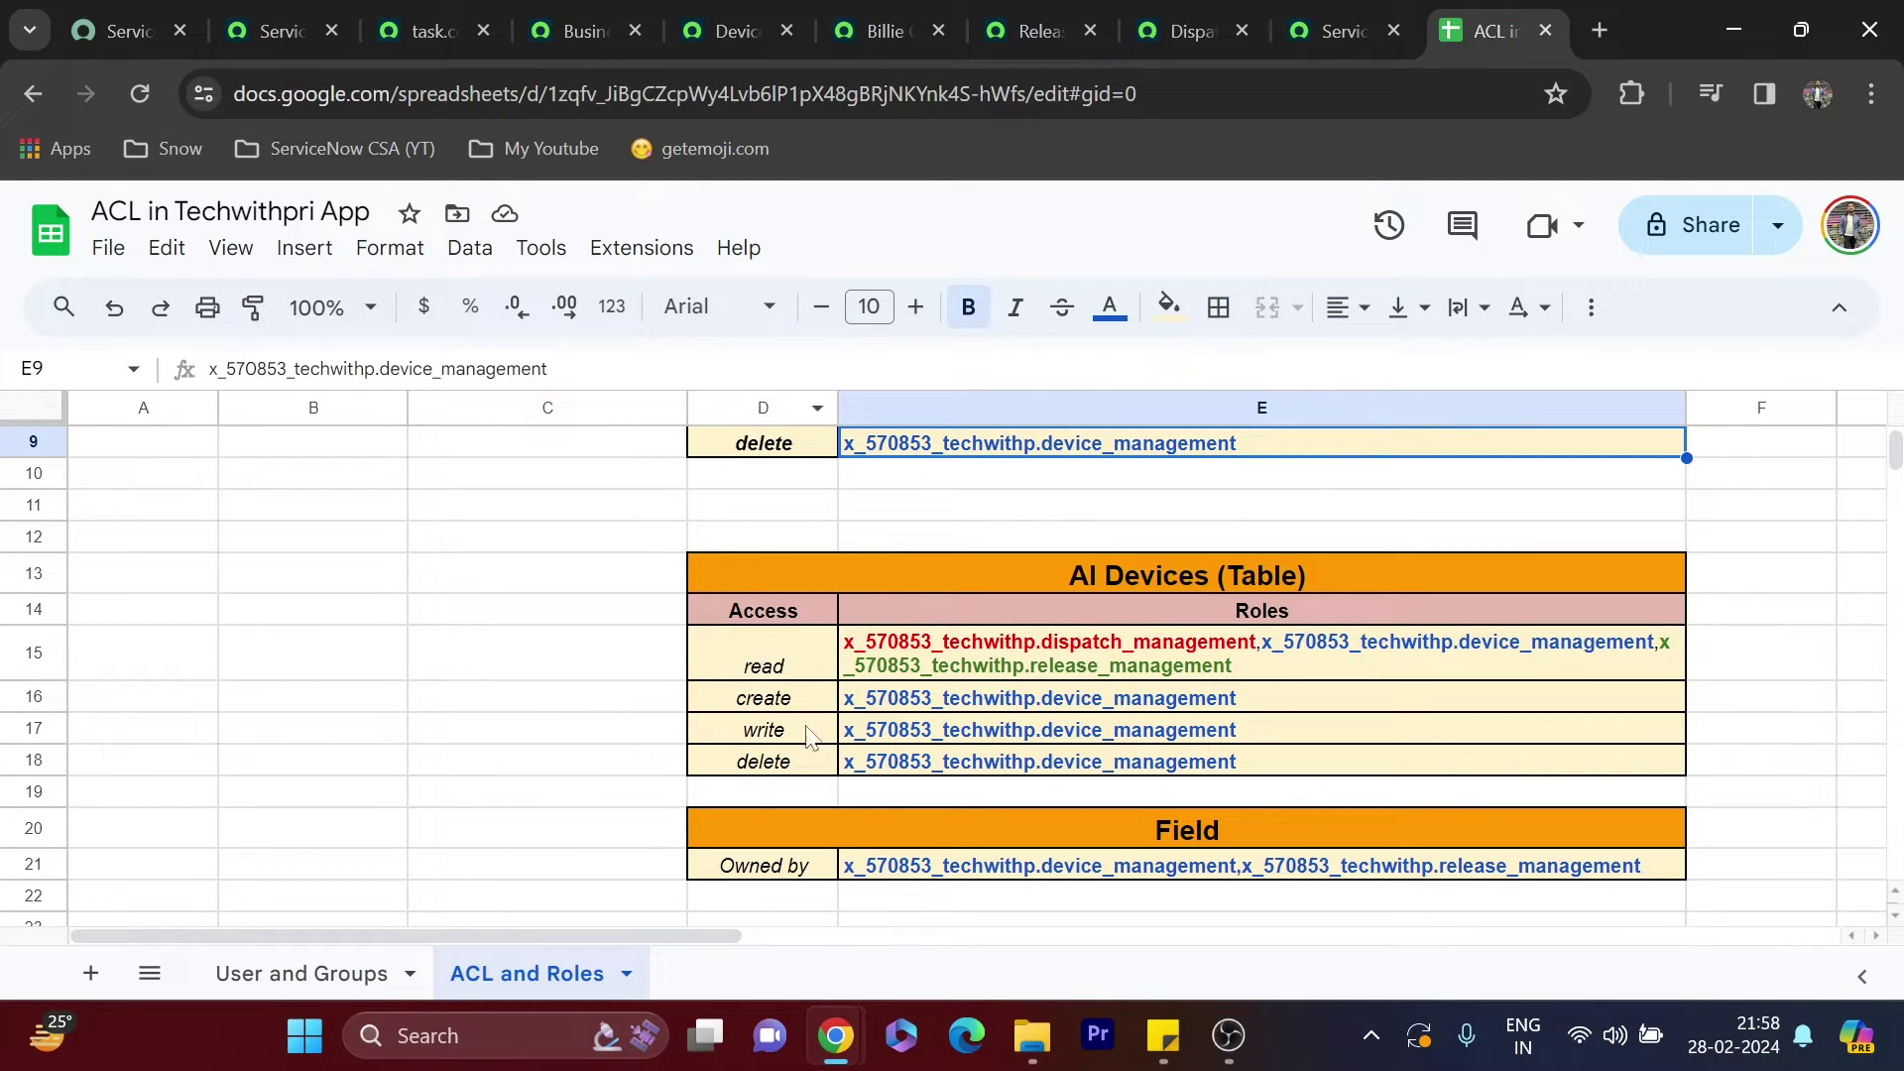
{"action": "left_click", "coordinate": [948, 737]}
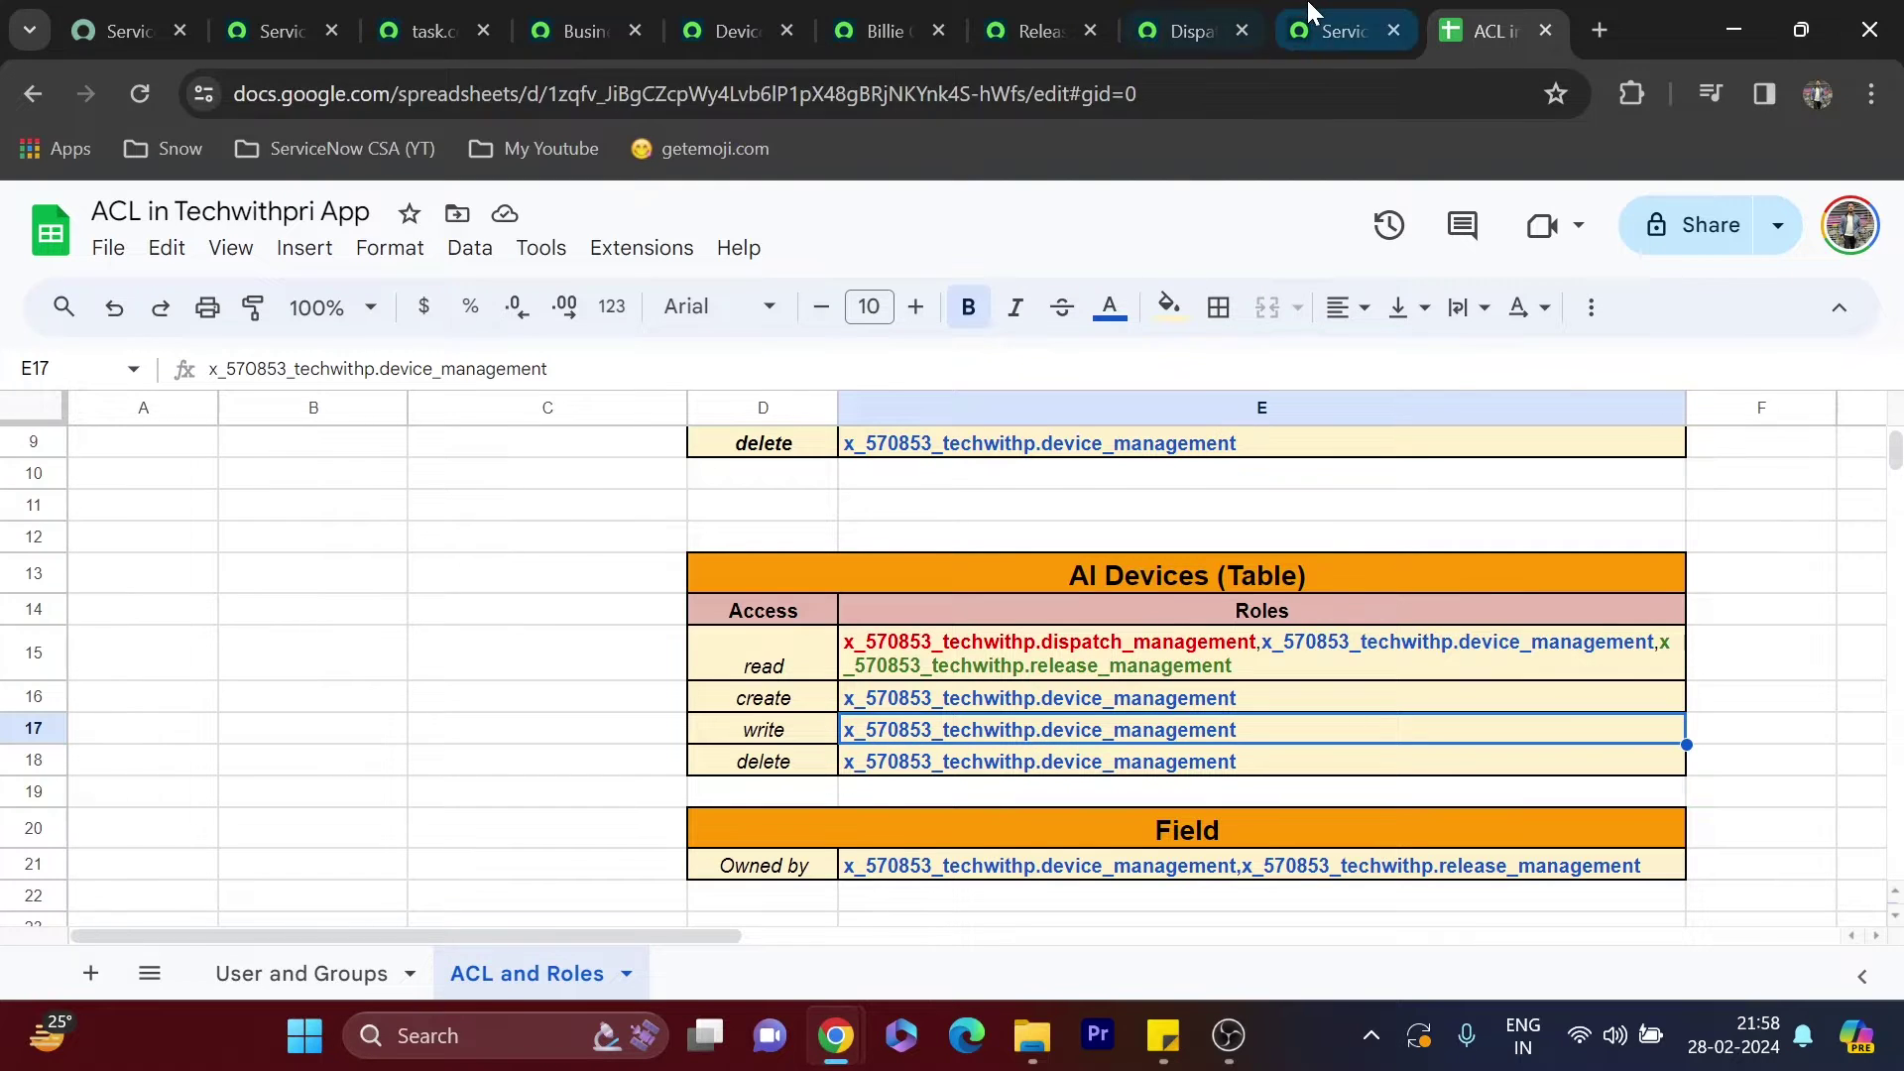
{"action": "left_click", "coordinate": [1344, 31]}
{"action": "scroll", "coordinate": [684, 620], "scroll_direction": "down", "scroll_amount": 5}
{"action": "scroll", "coordinate": [684, 621], "scroll_direction": "down", "scroll_amount": 3}
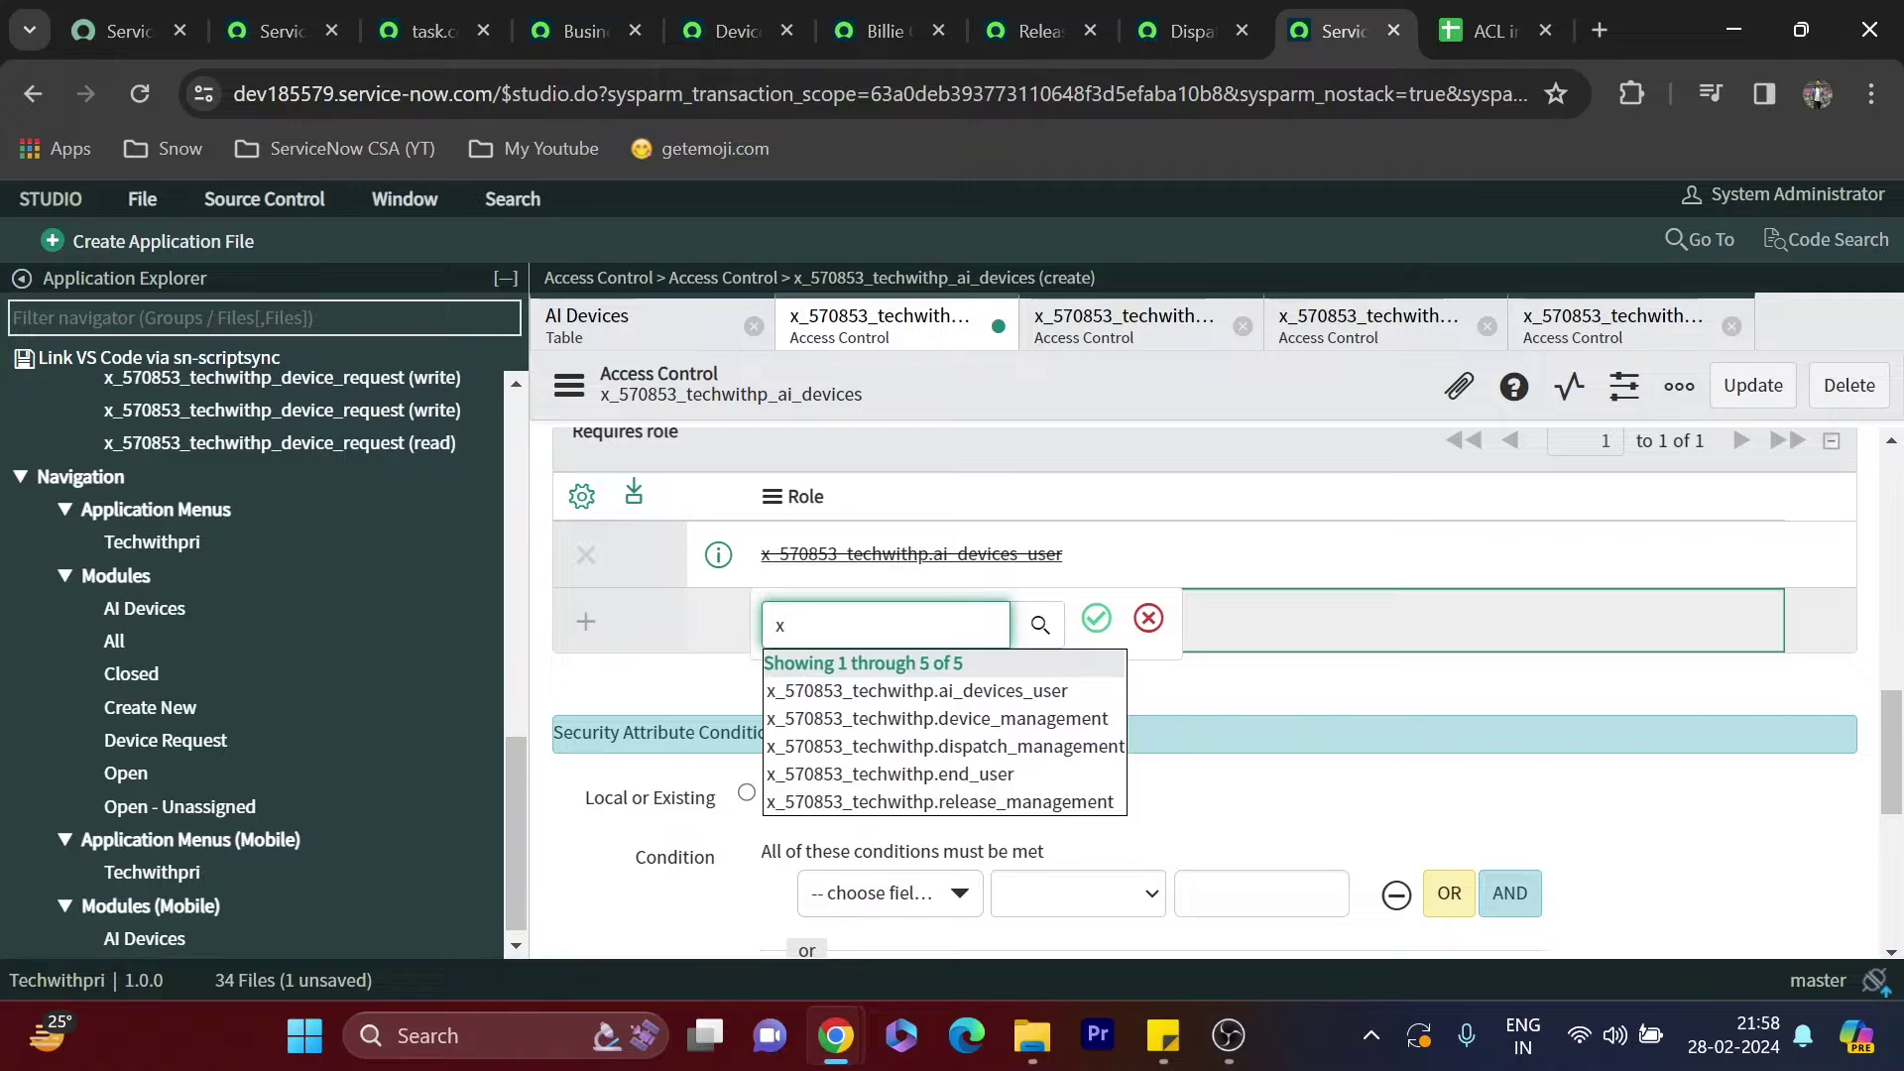
{"action": "left_click", "coordinate": [952, 714]}
{"action": "left_click", "coordinate": [1093, 620]}
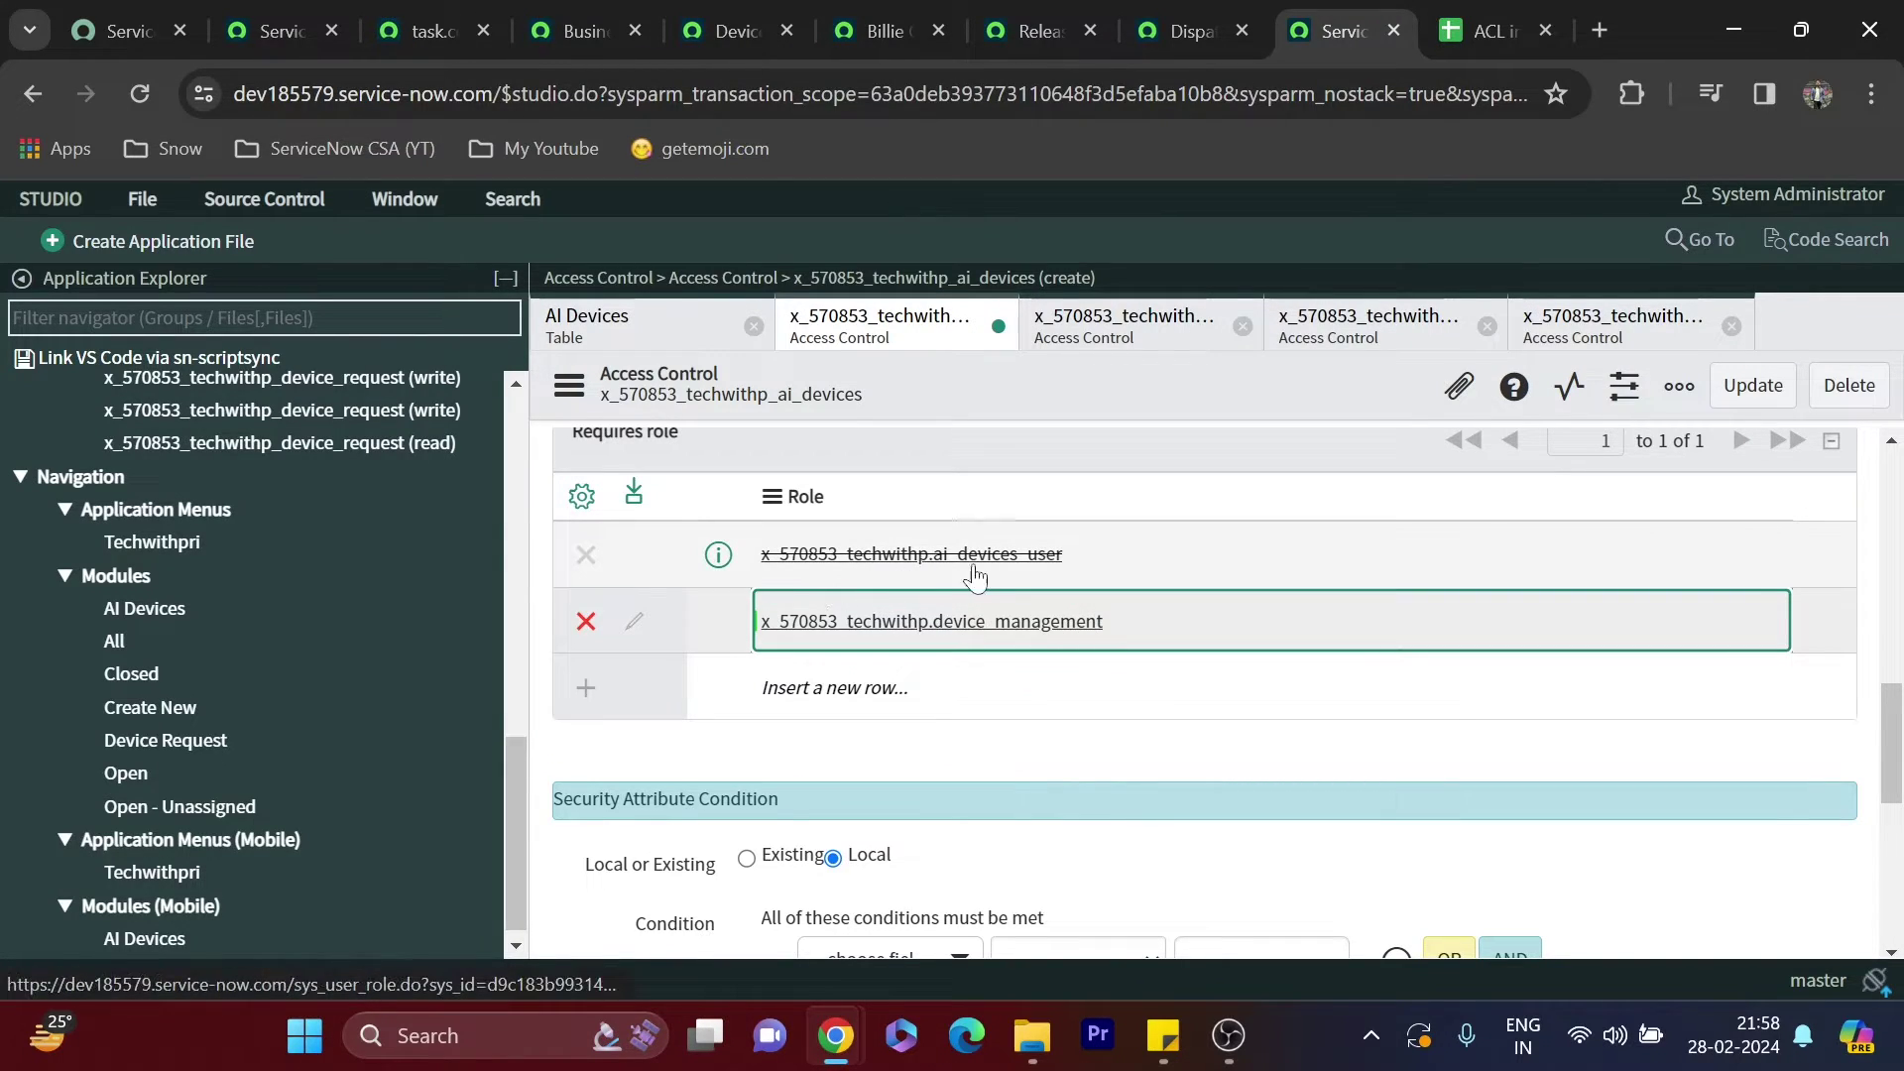
{"action": "left_click", "coordinate": [1748, 384]}
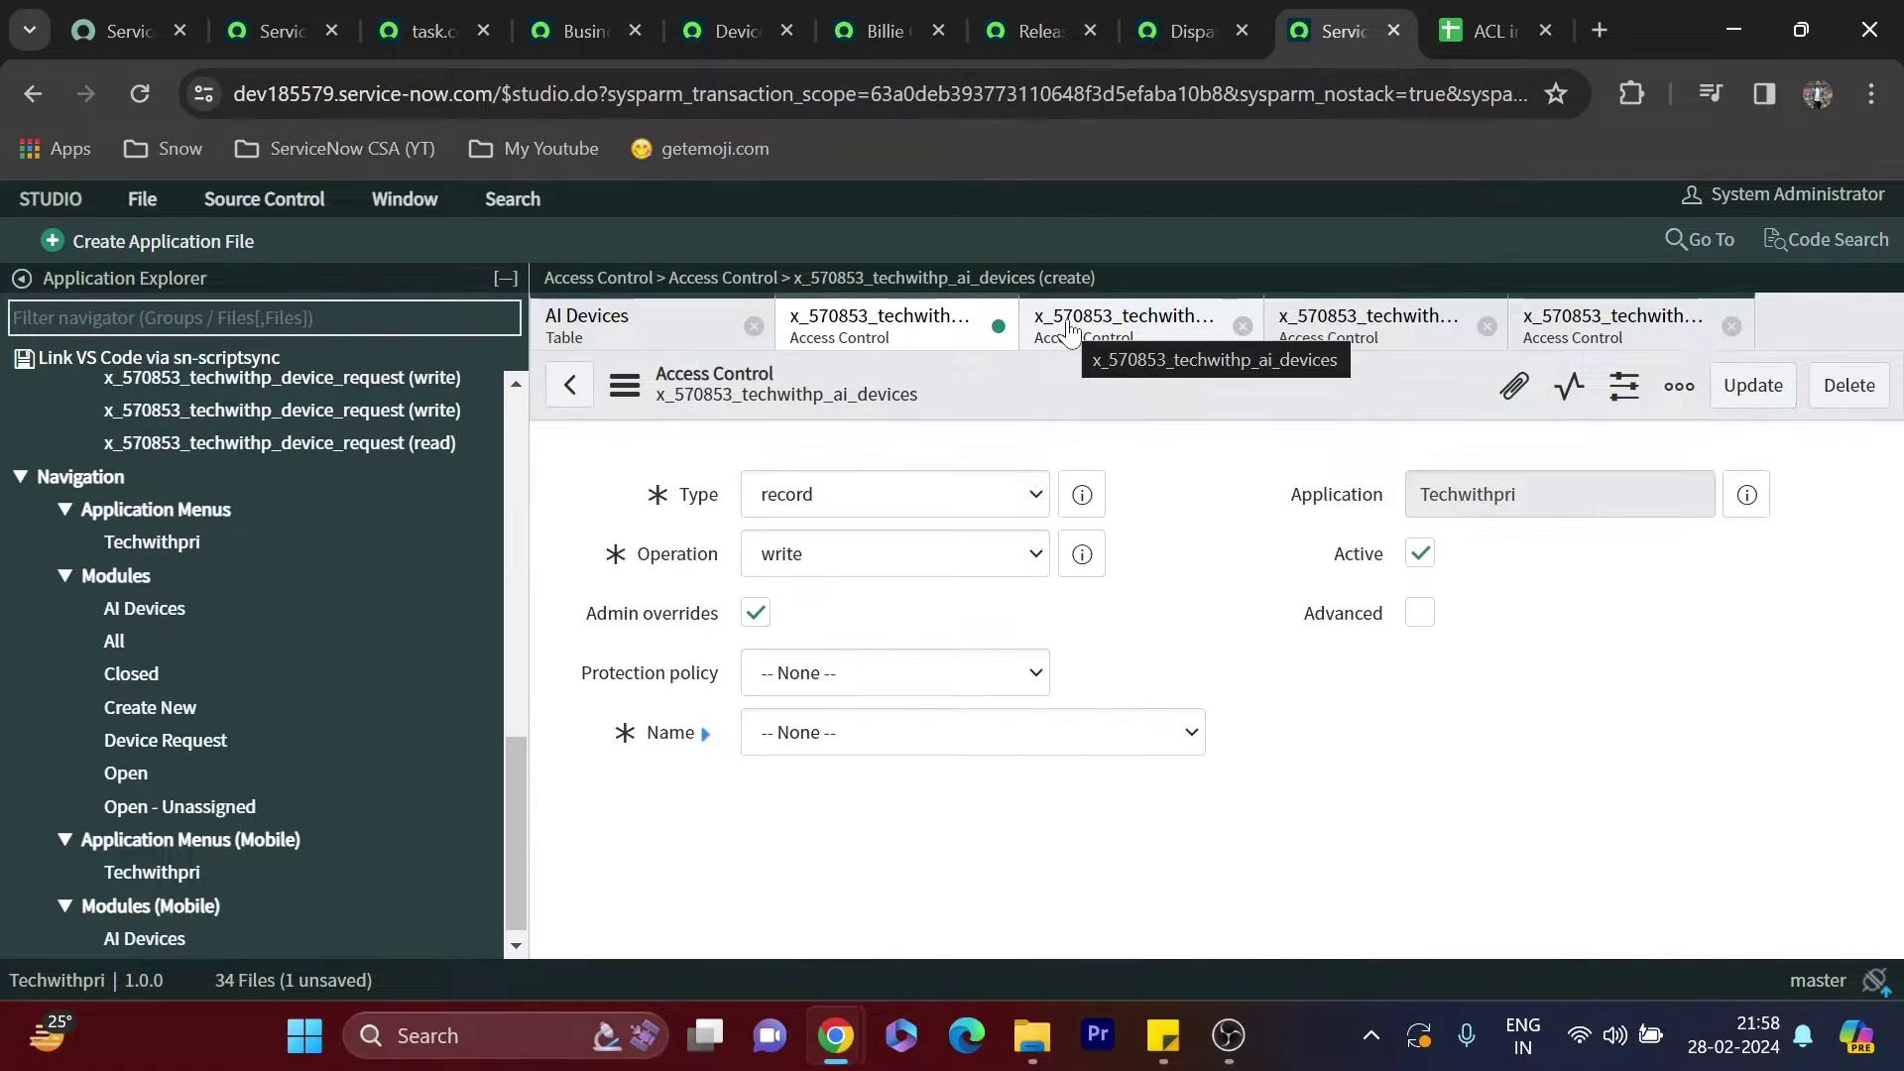
Replace the ai_devices_user role on the AI Devices delete access control with x_570853_techwithp.device_management per the spreadsheet, and save it
{"action": "left_click", "coordinate": [1068, 329]}
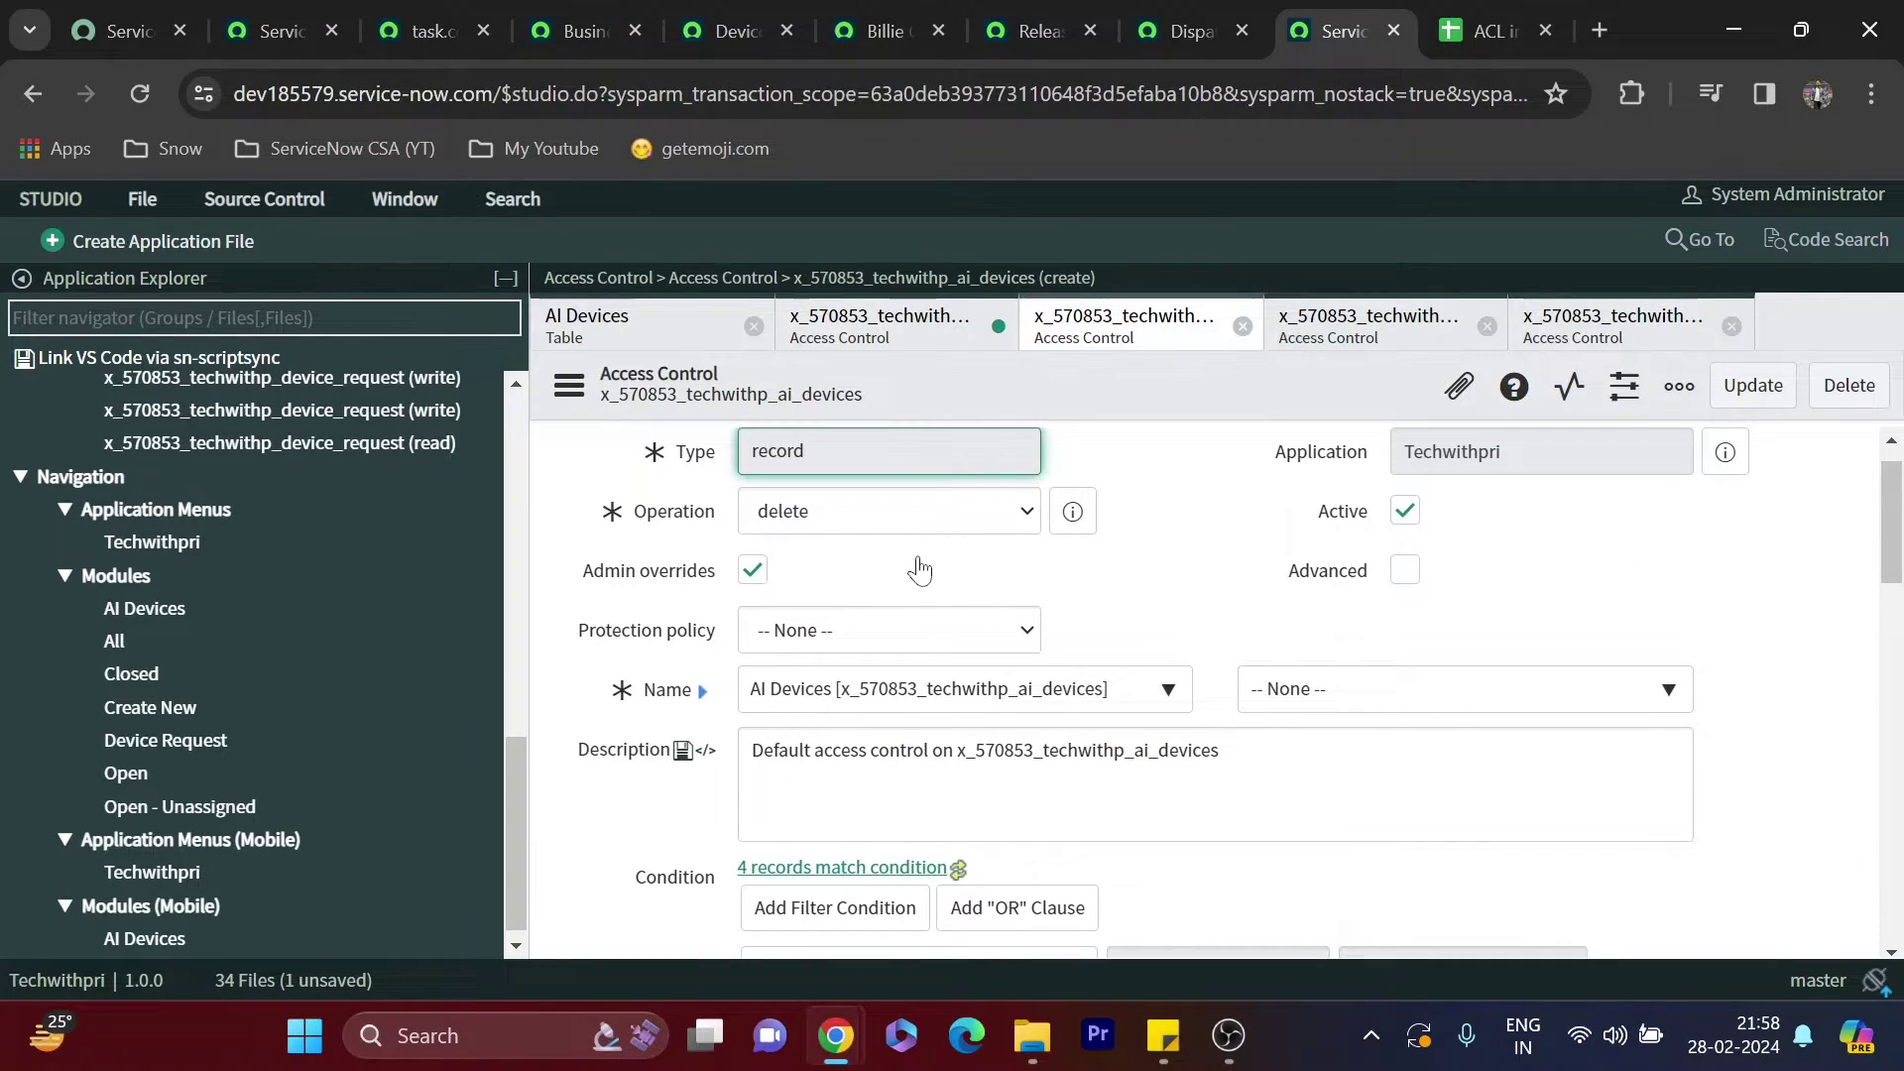
{"action": "scroll", "coordinate": [914, 560], "scroll_direction": "down", "scroll_amount": 4}
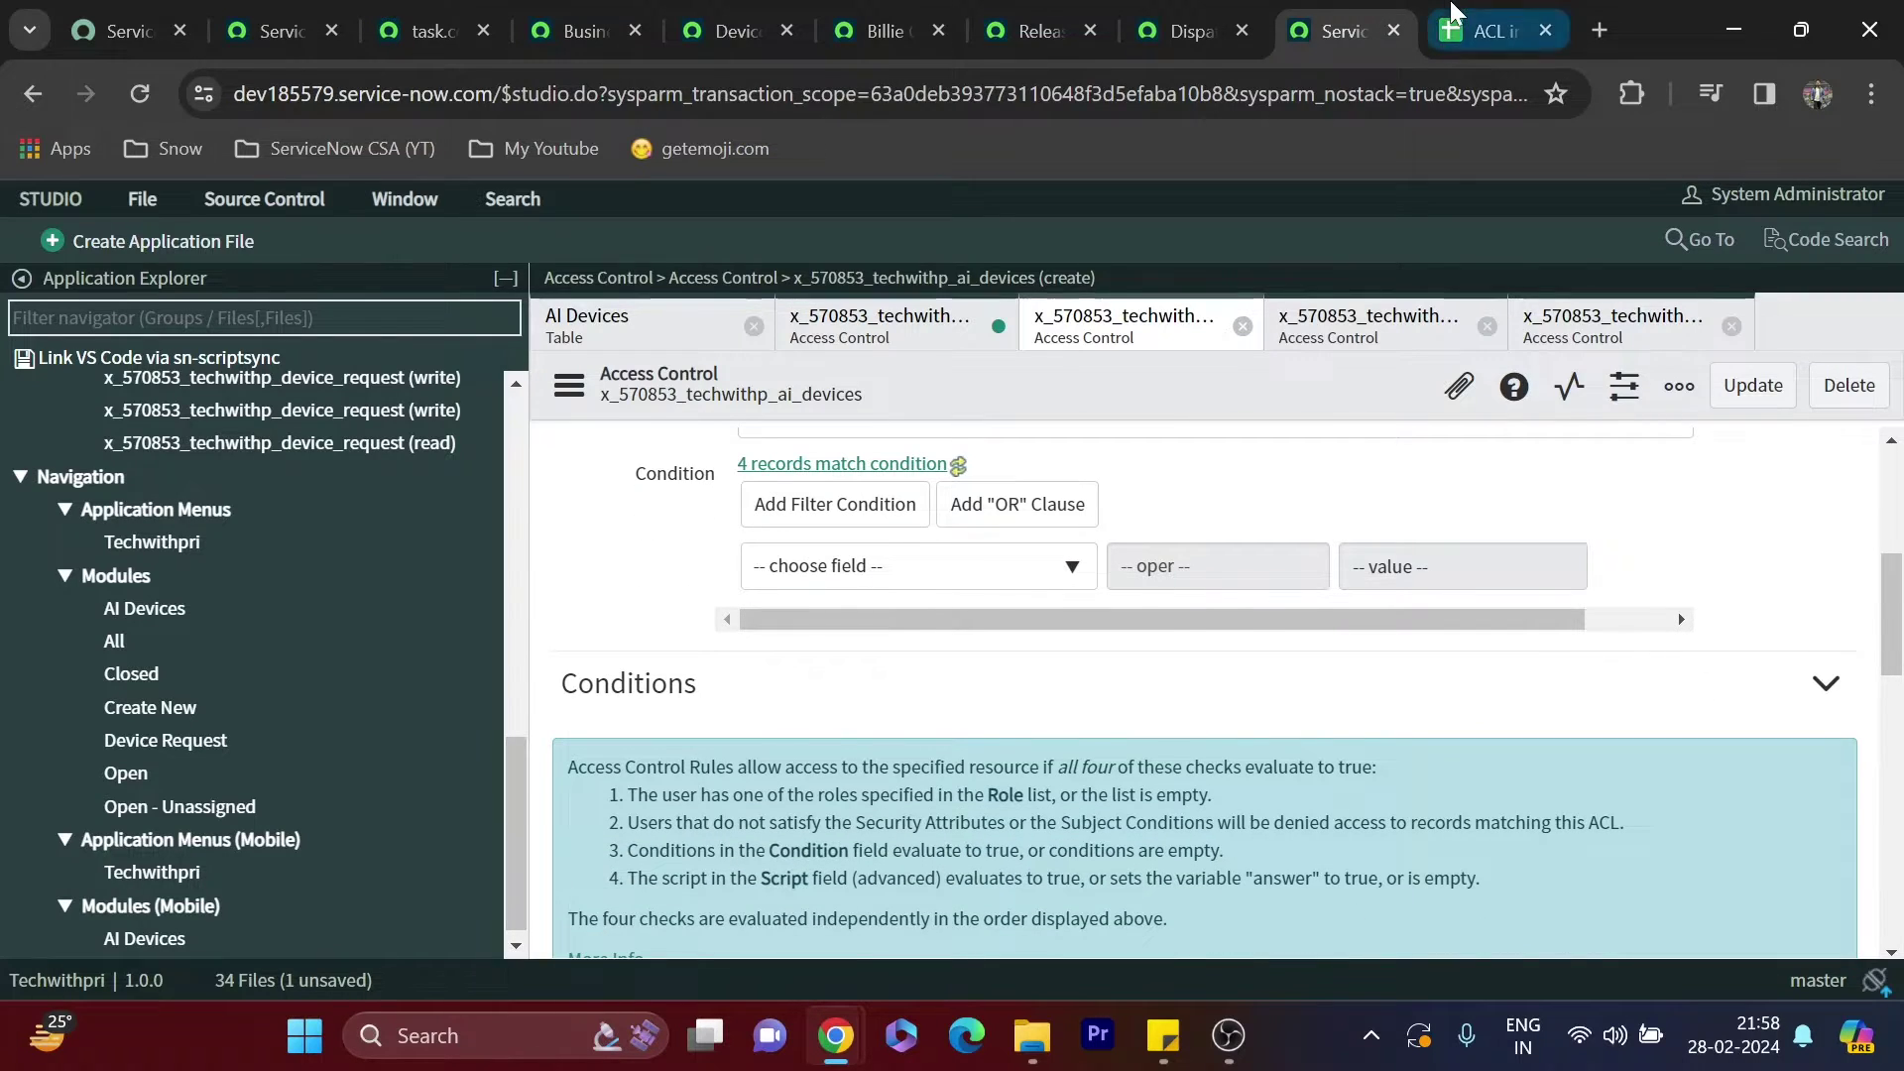
{"action": "left_click", "coordinate": [1488, 30]}
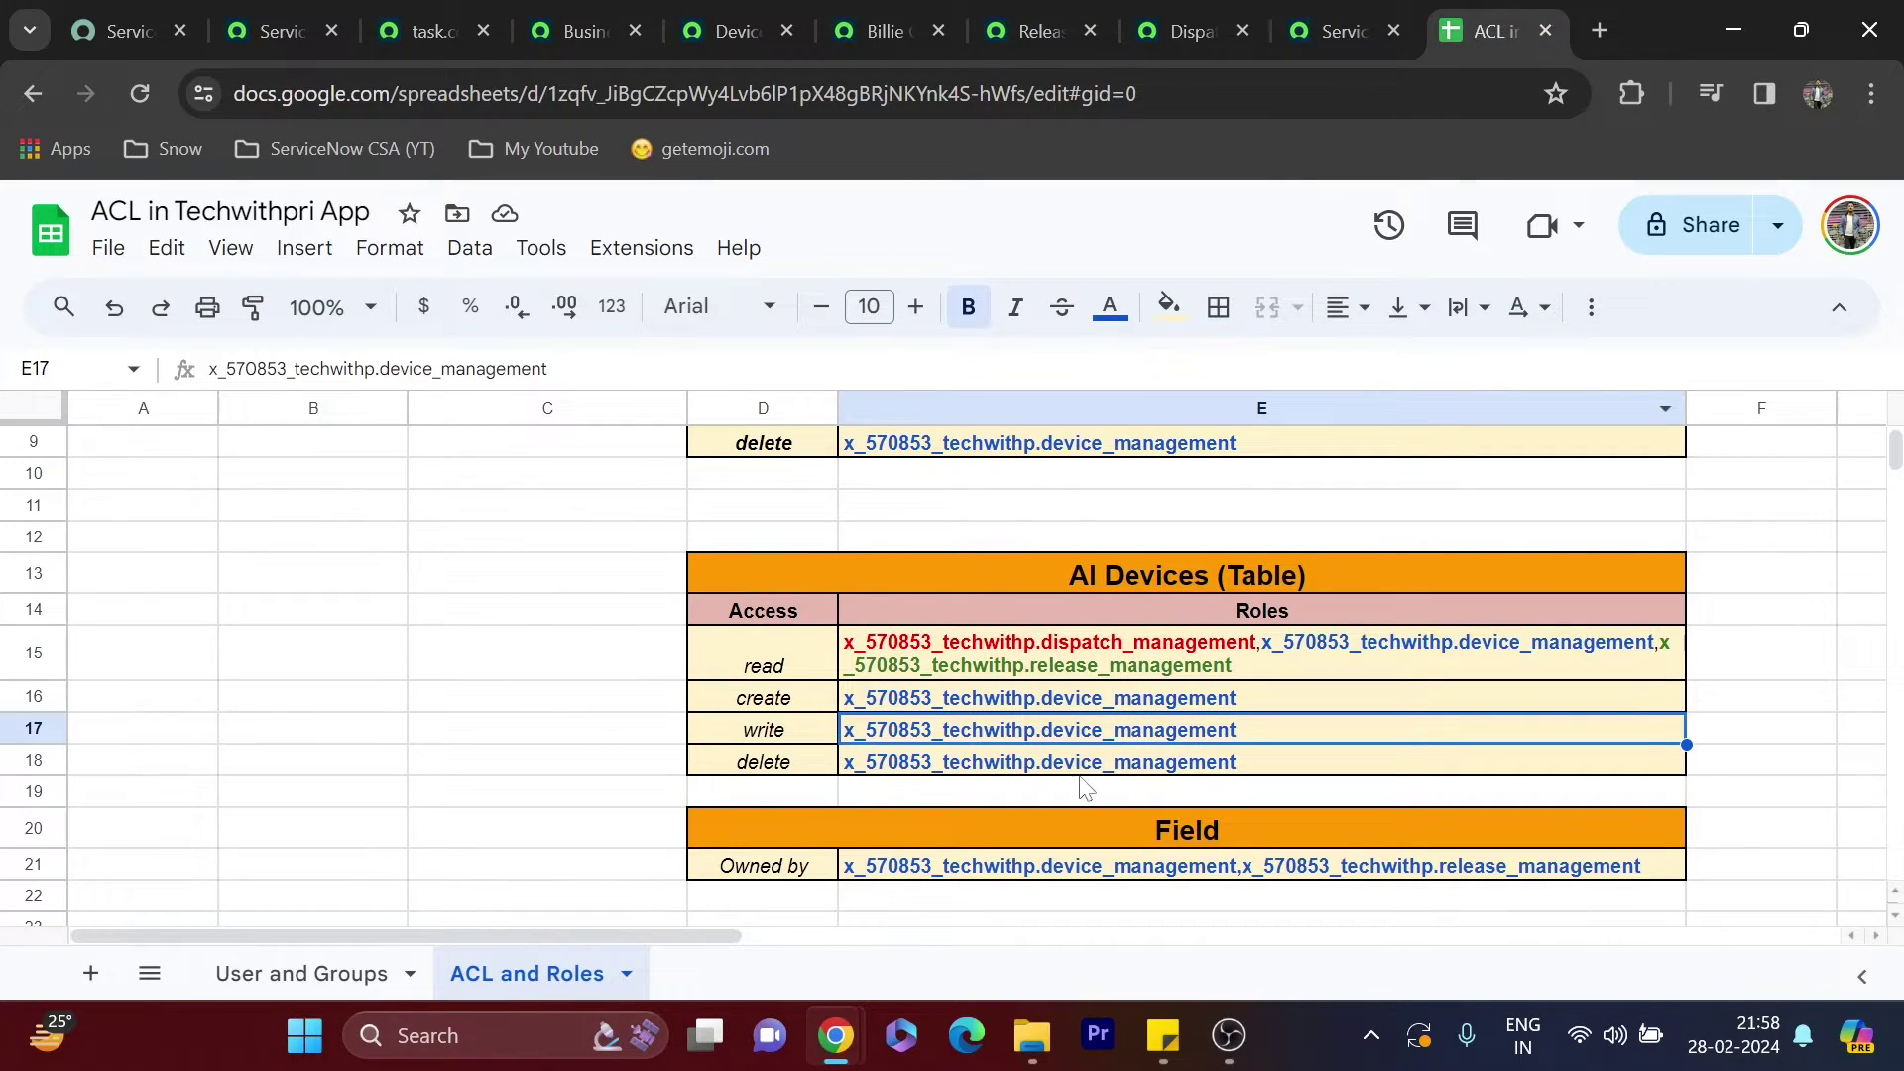
{"action": "left_click", "coordinate": [1343, 30]}
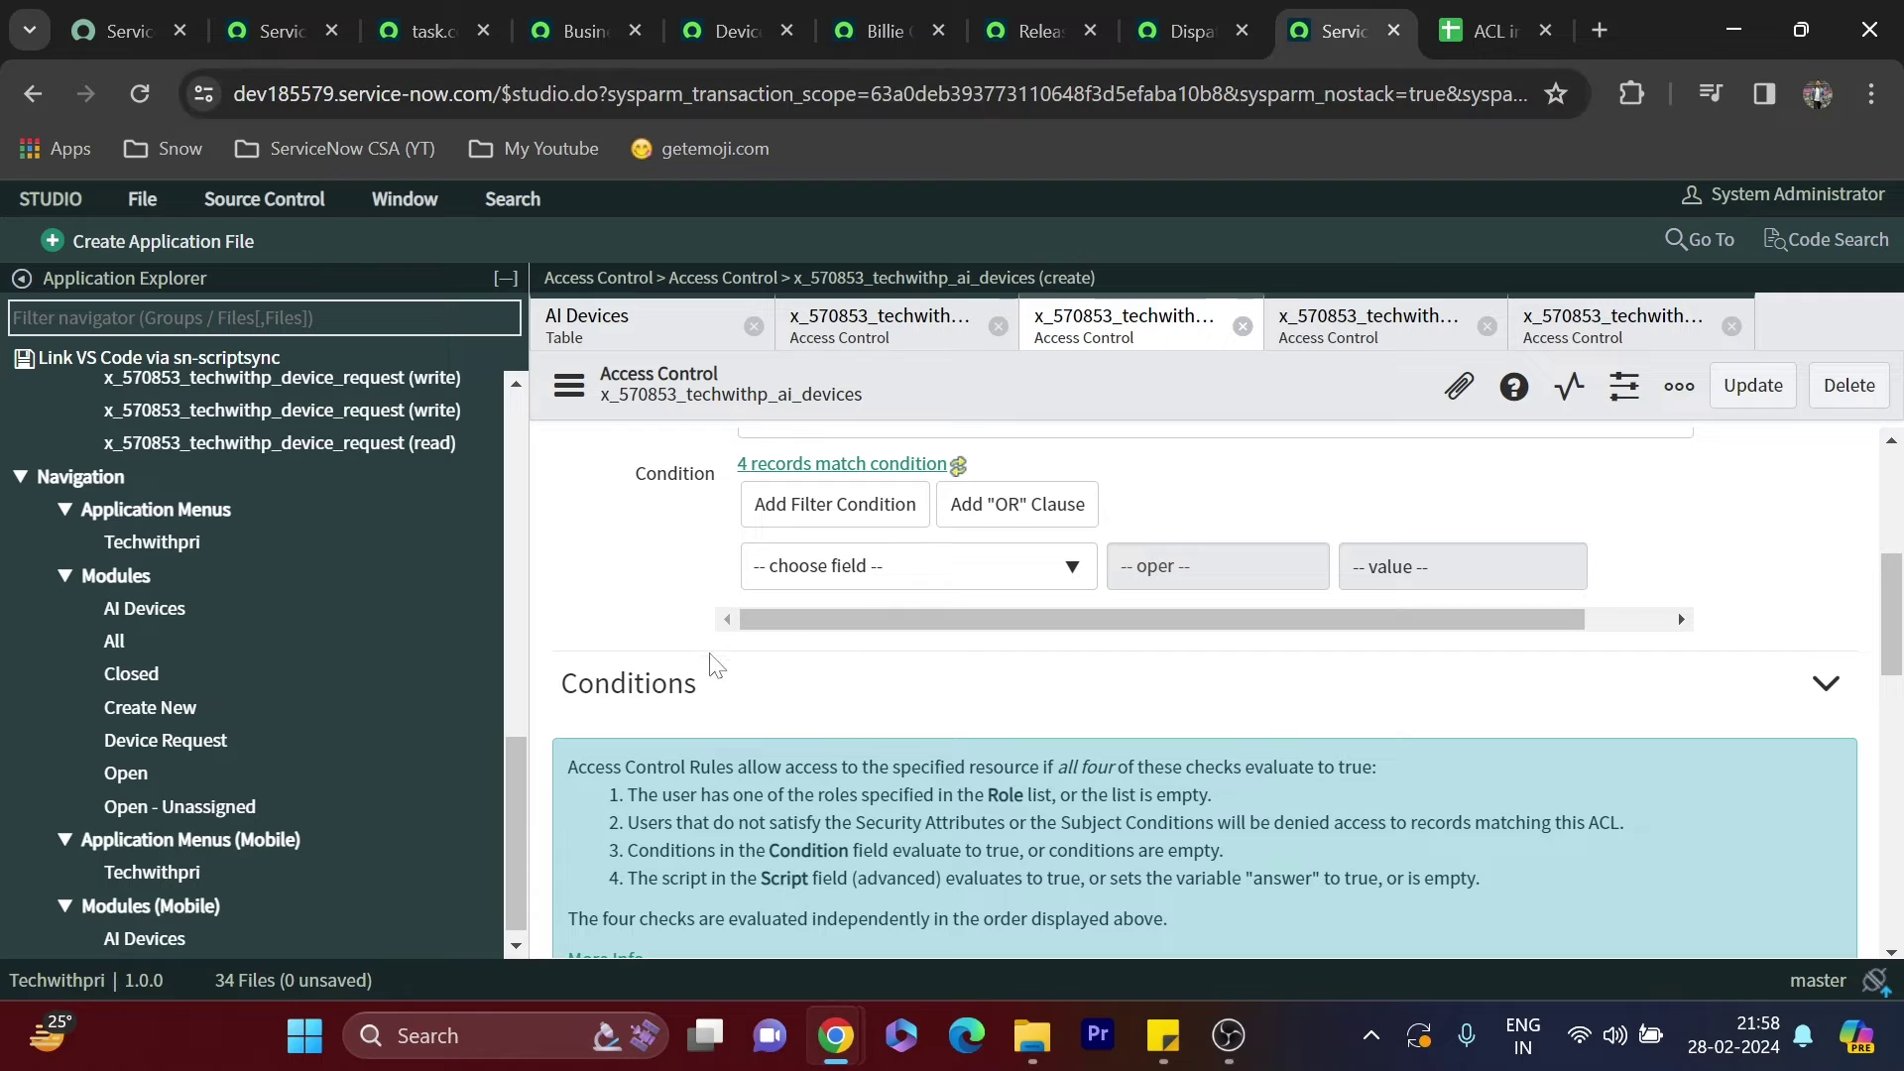
{"action": "scroll", "coordinate": [712, 667], "scroll_direction": "up", "scroll_amount": 4}
{"action": "scroll", "coordinate": [708, 662], "scroll_direction": "down", "scroll_amount": 6}
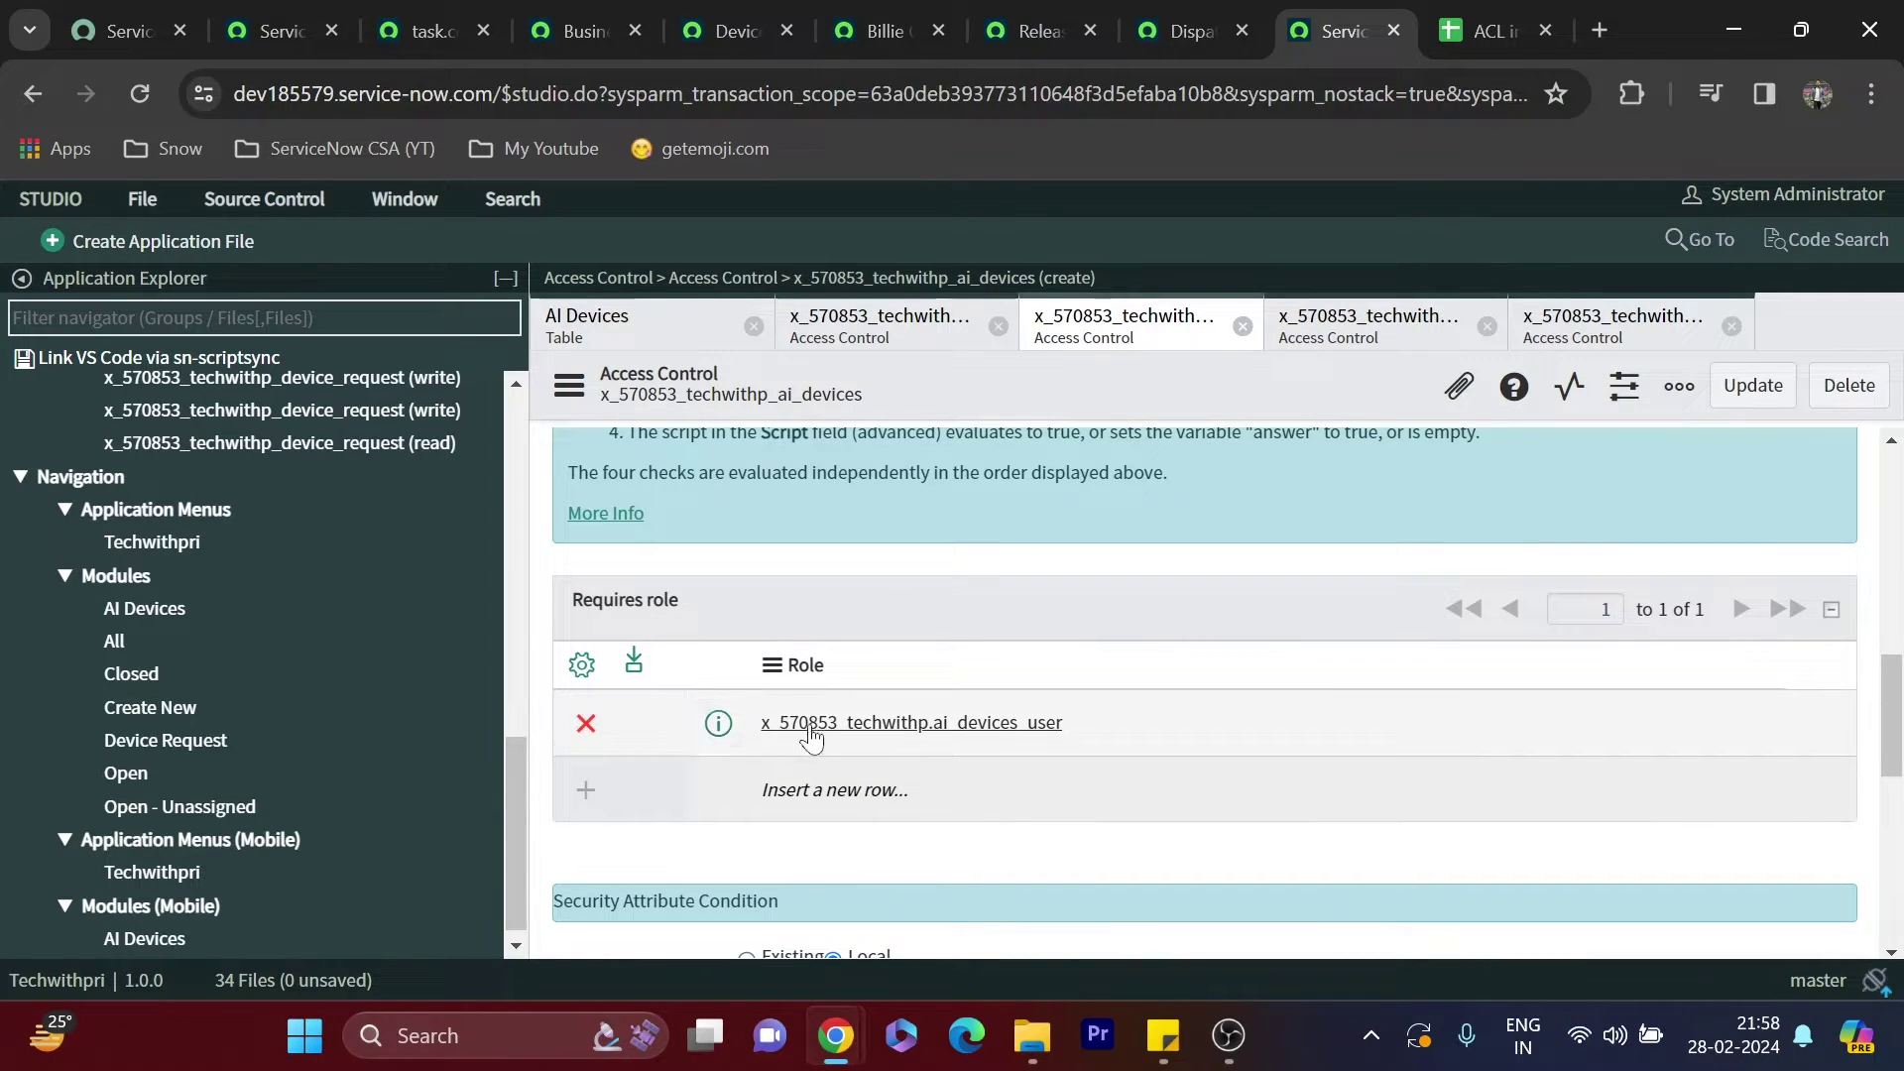
{"action": "left_click", "coordinate": [586, 723]}
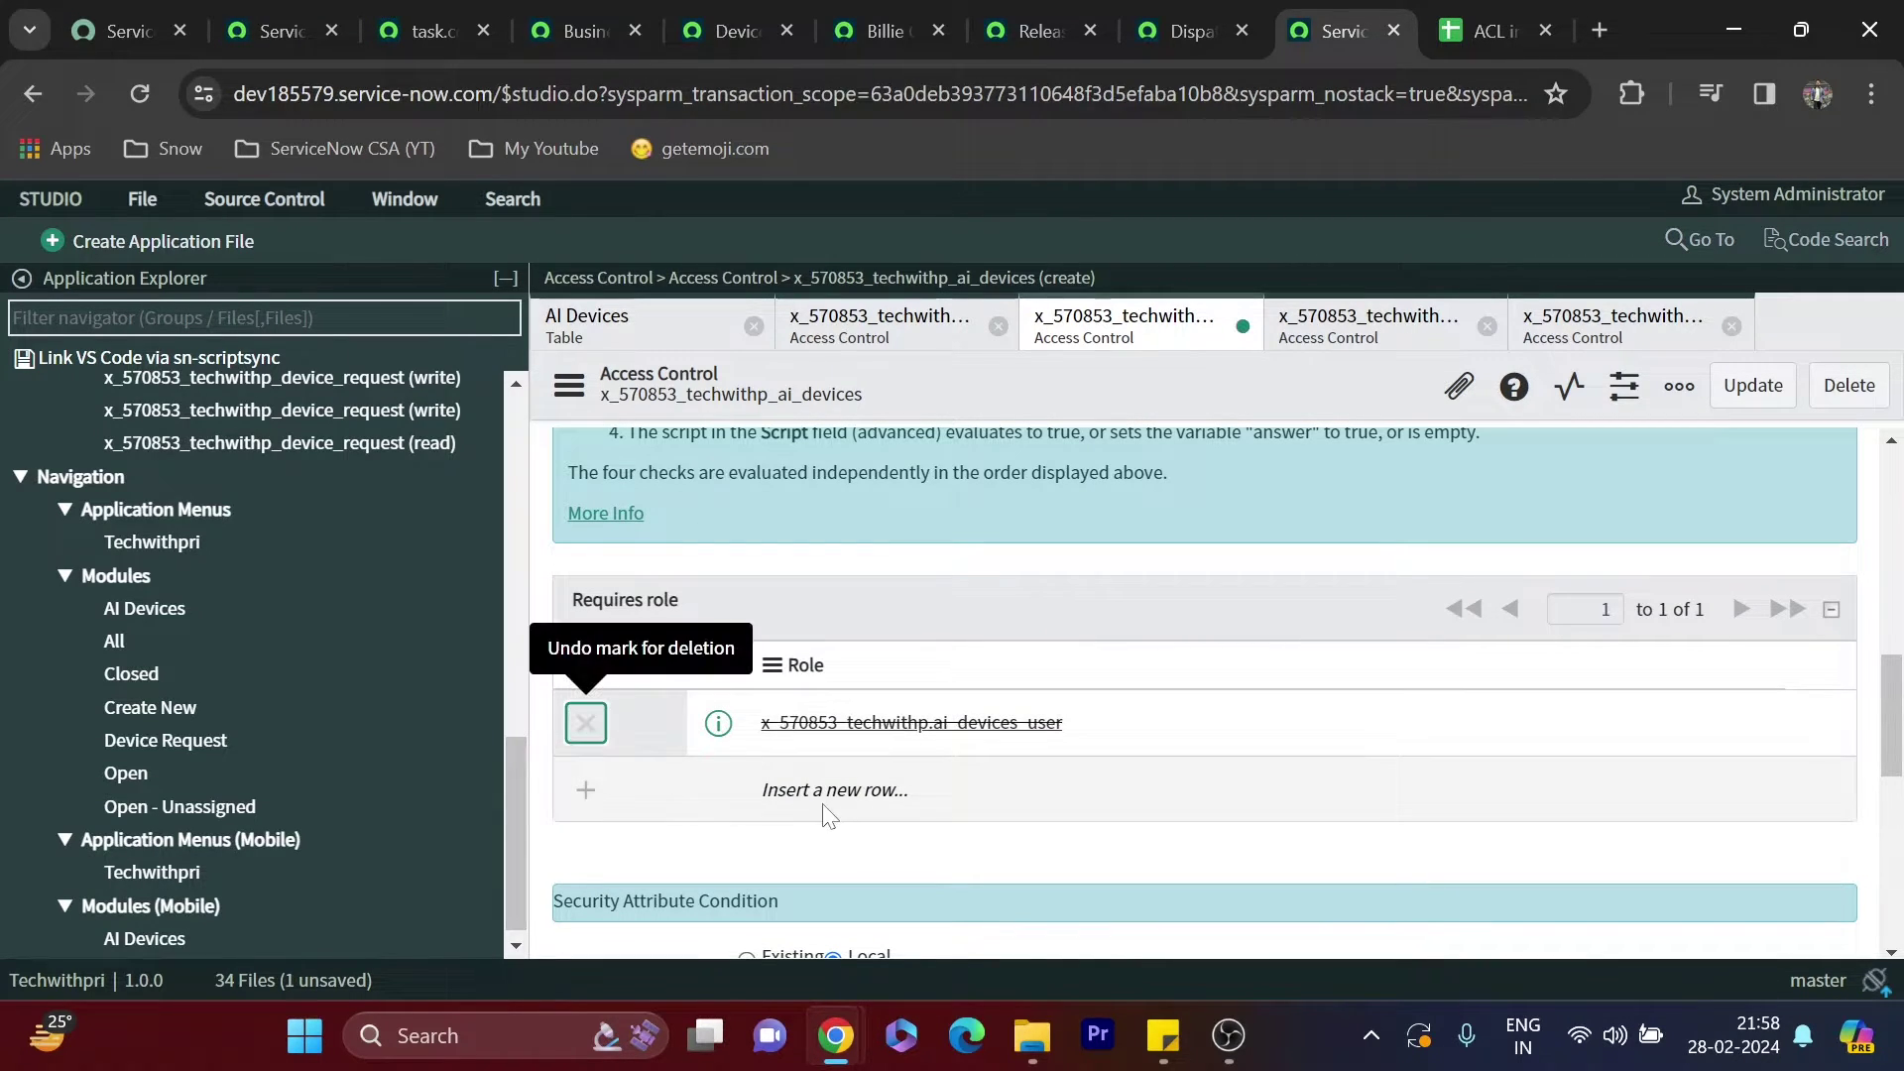
{"action": "left_click", "coordinate": [822, 789]}
{"action": "type", "text": "x"}
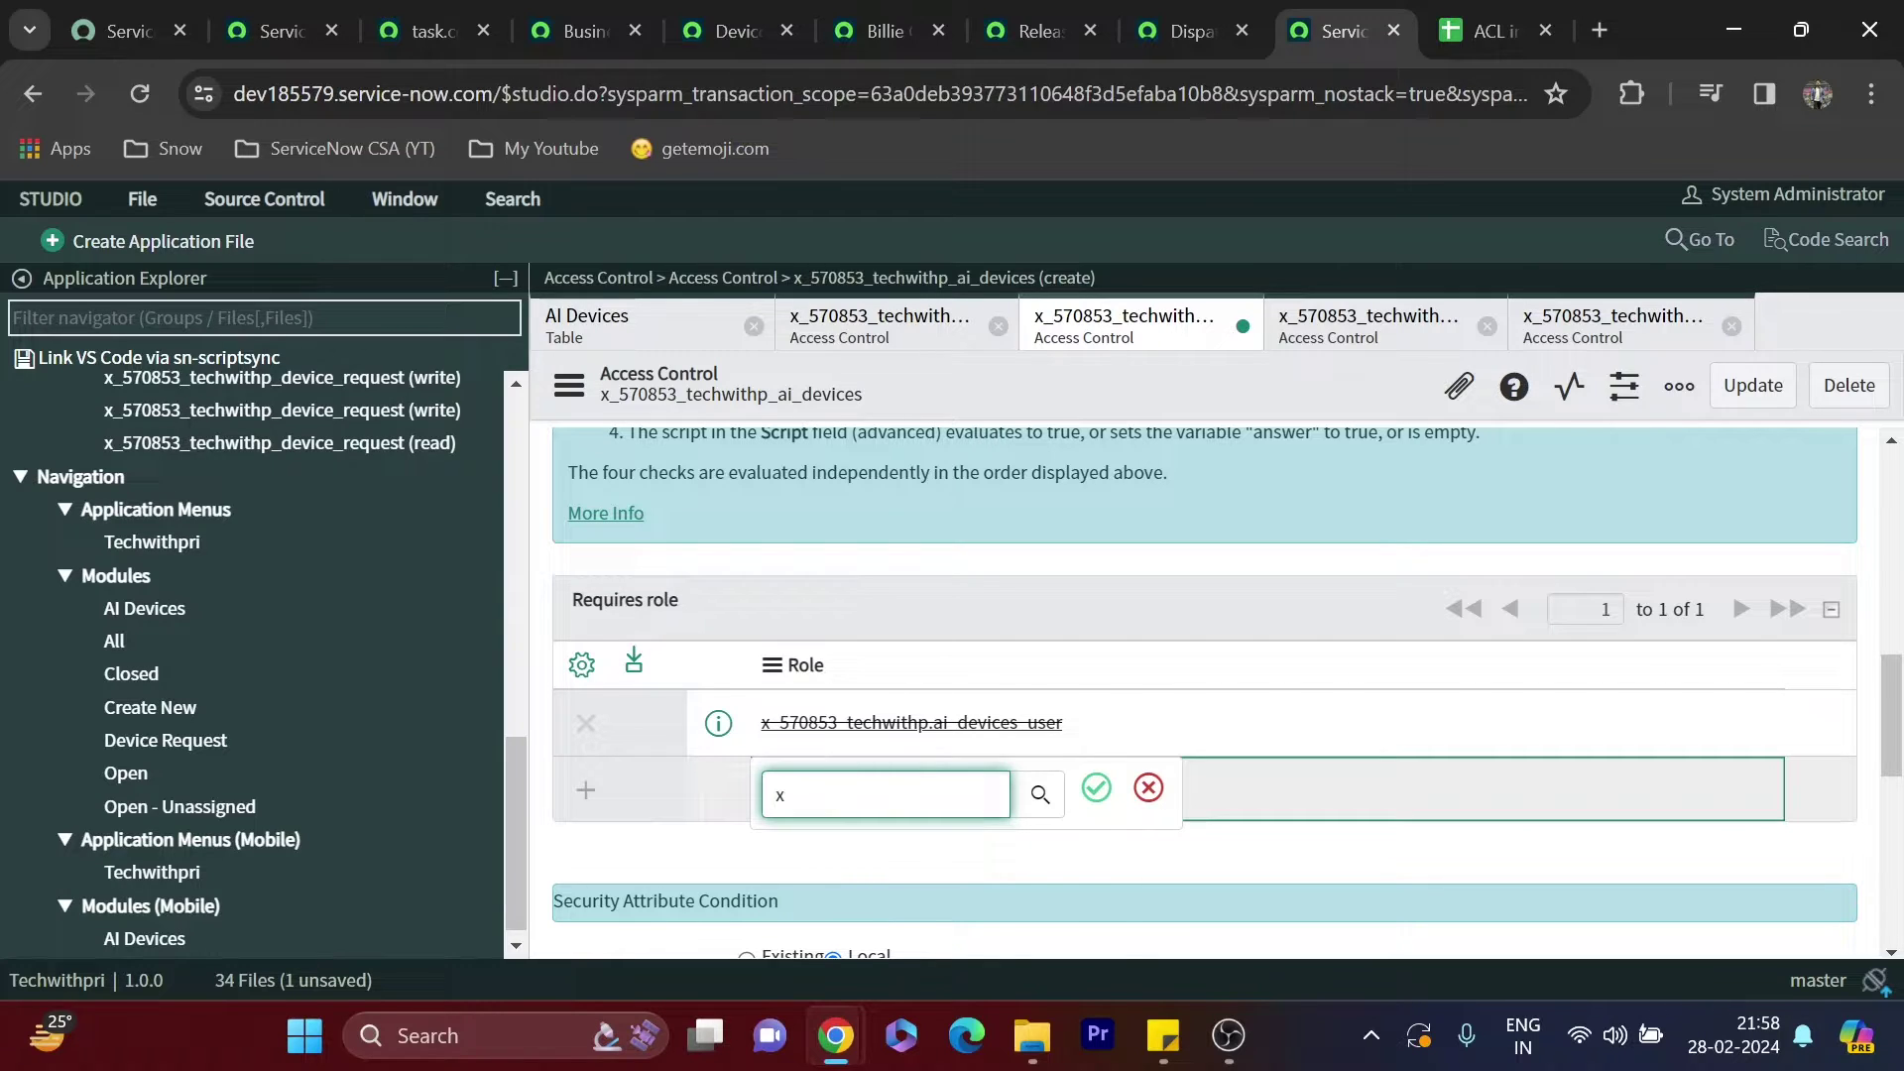
{"action": "left_click", "coordinate": [1091, 881]}
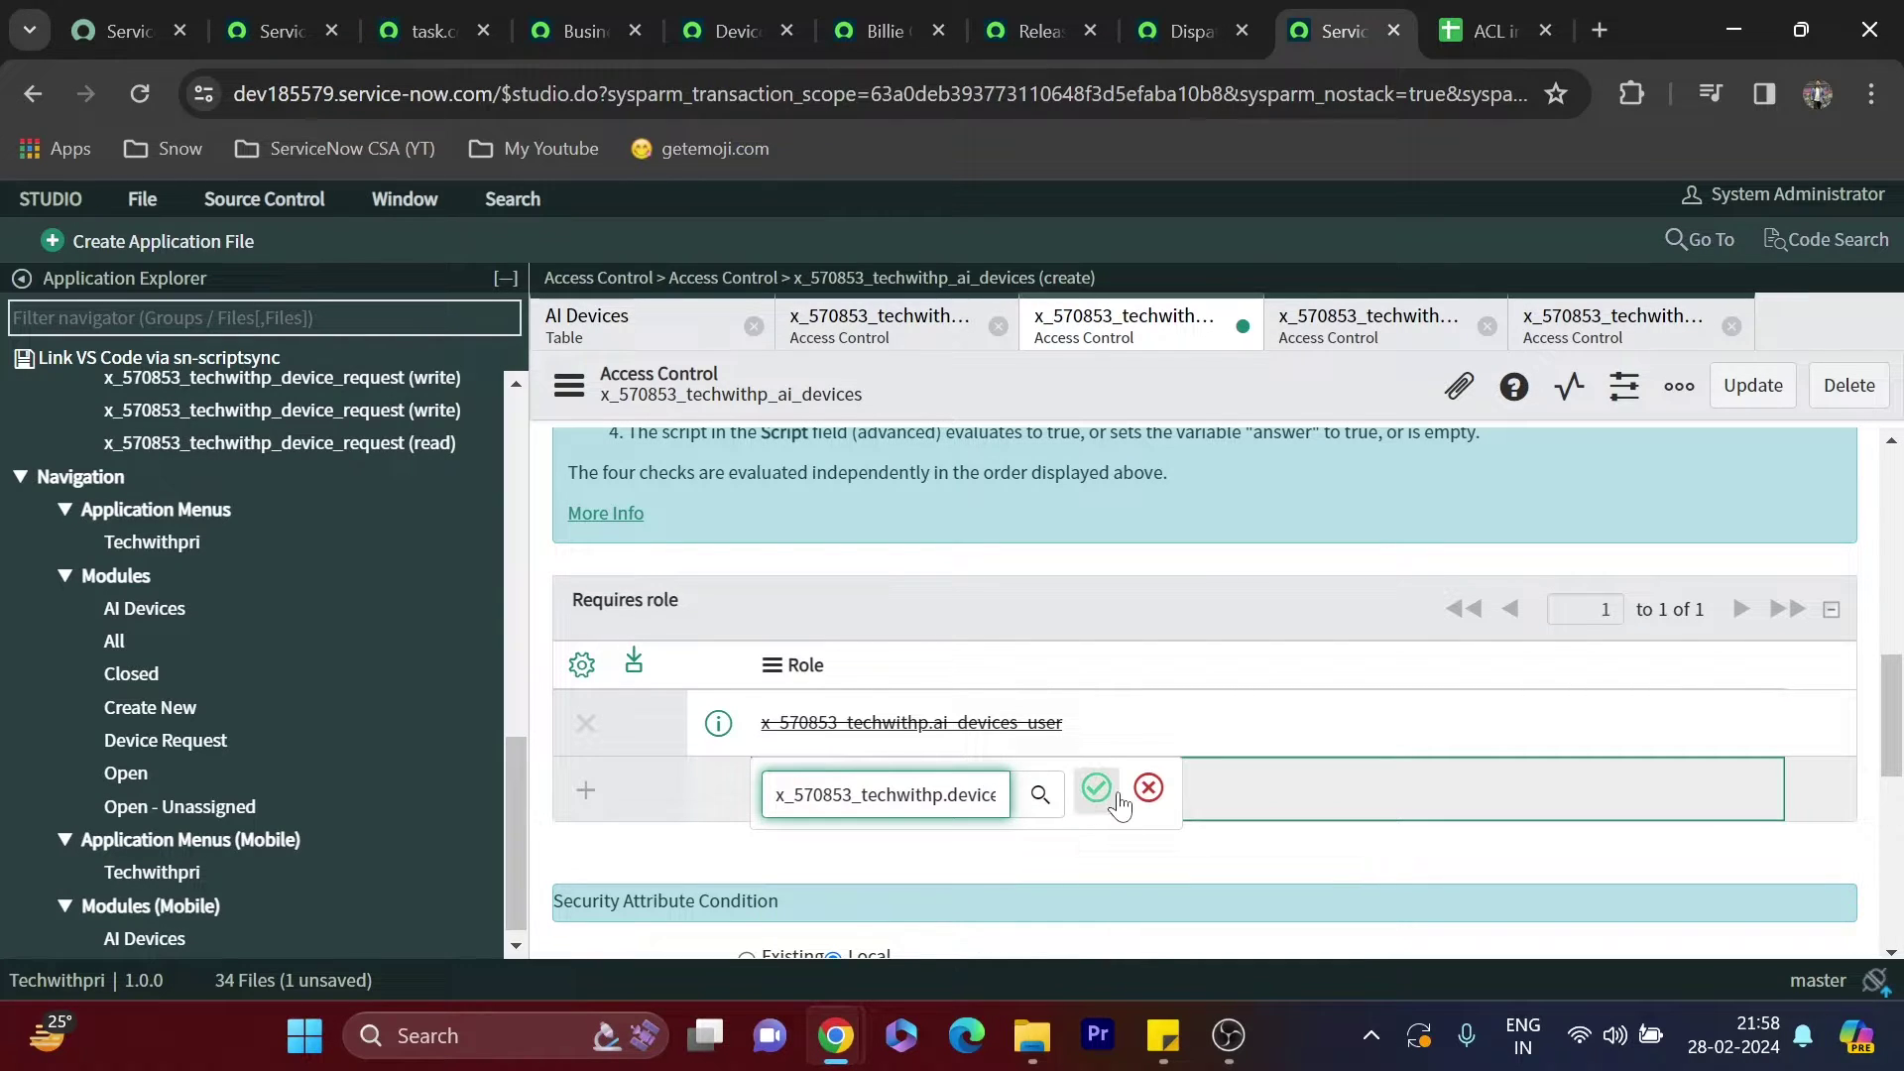
{"action": "left_click", "coordinate": [1097, 789]}
{"action": "left_click", "coordinate": [1751, 385]}
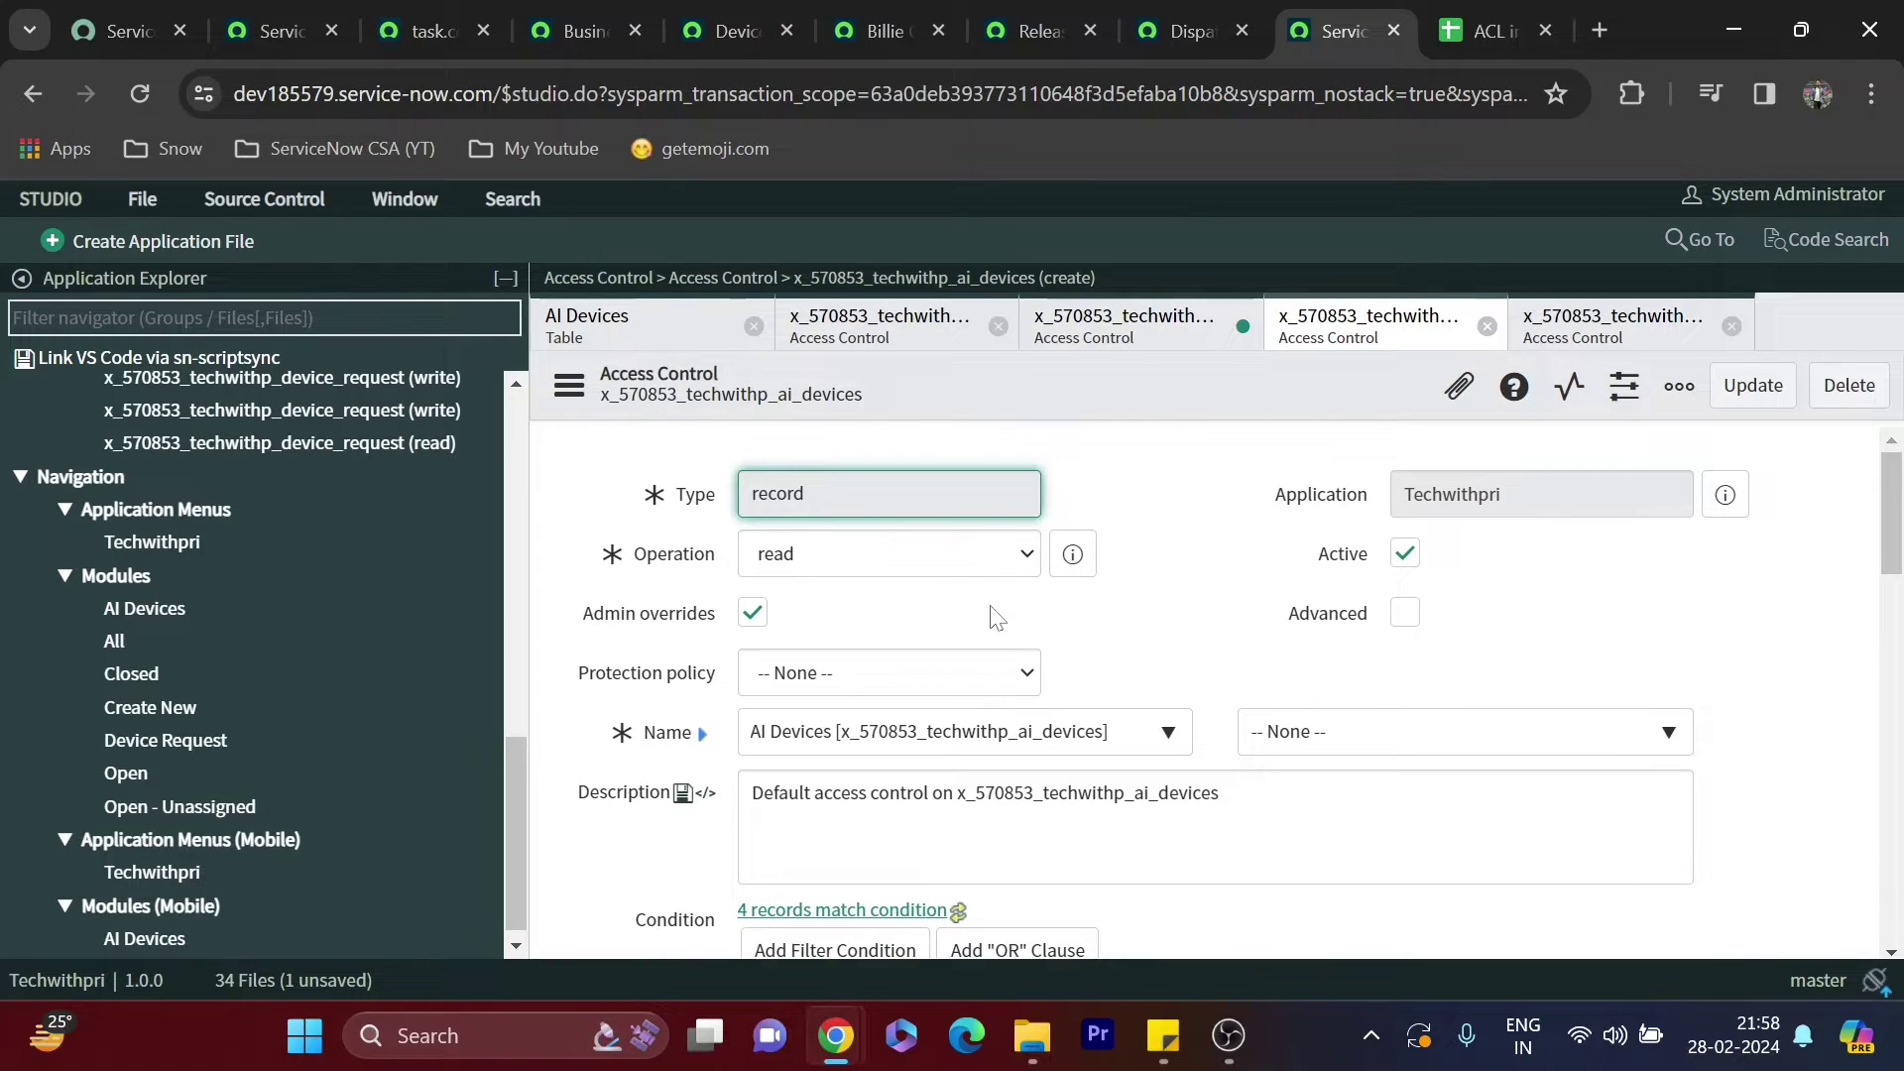
Replace the ai_devices_user role on the AI Devices read access control with x_570853_techwithp.device_management and start adding a second required role
{"action": "scroll", "coordinate": [960, 579], "scroll_direction": "down", "scroll_amount": 3}
{"action": "scroll", "coordinate": [976, 591], "scroll_direction": "up", "scroll_amount": 2}
{"action": "left_click", "coordinate": [1442, 16]}
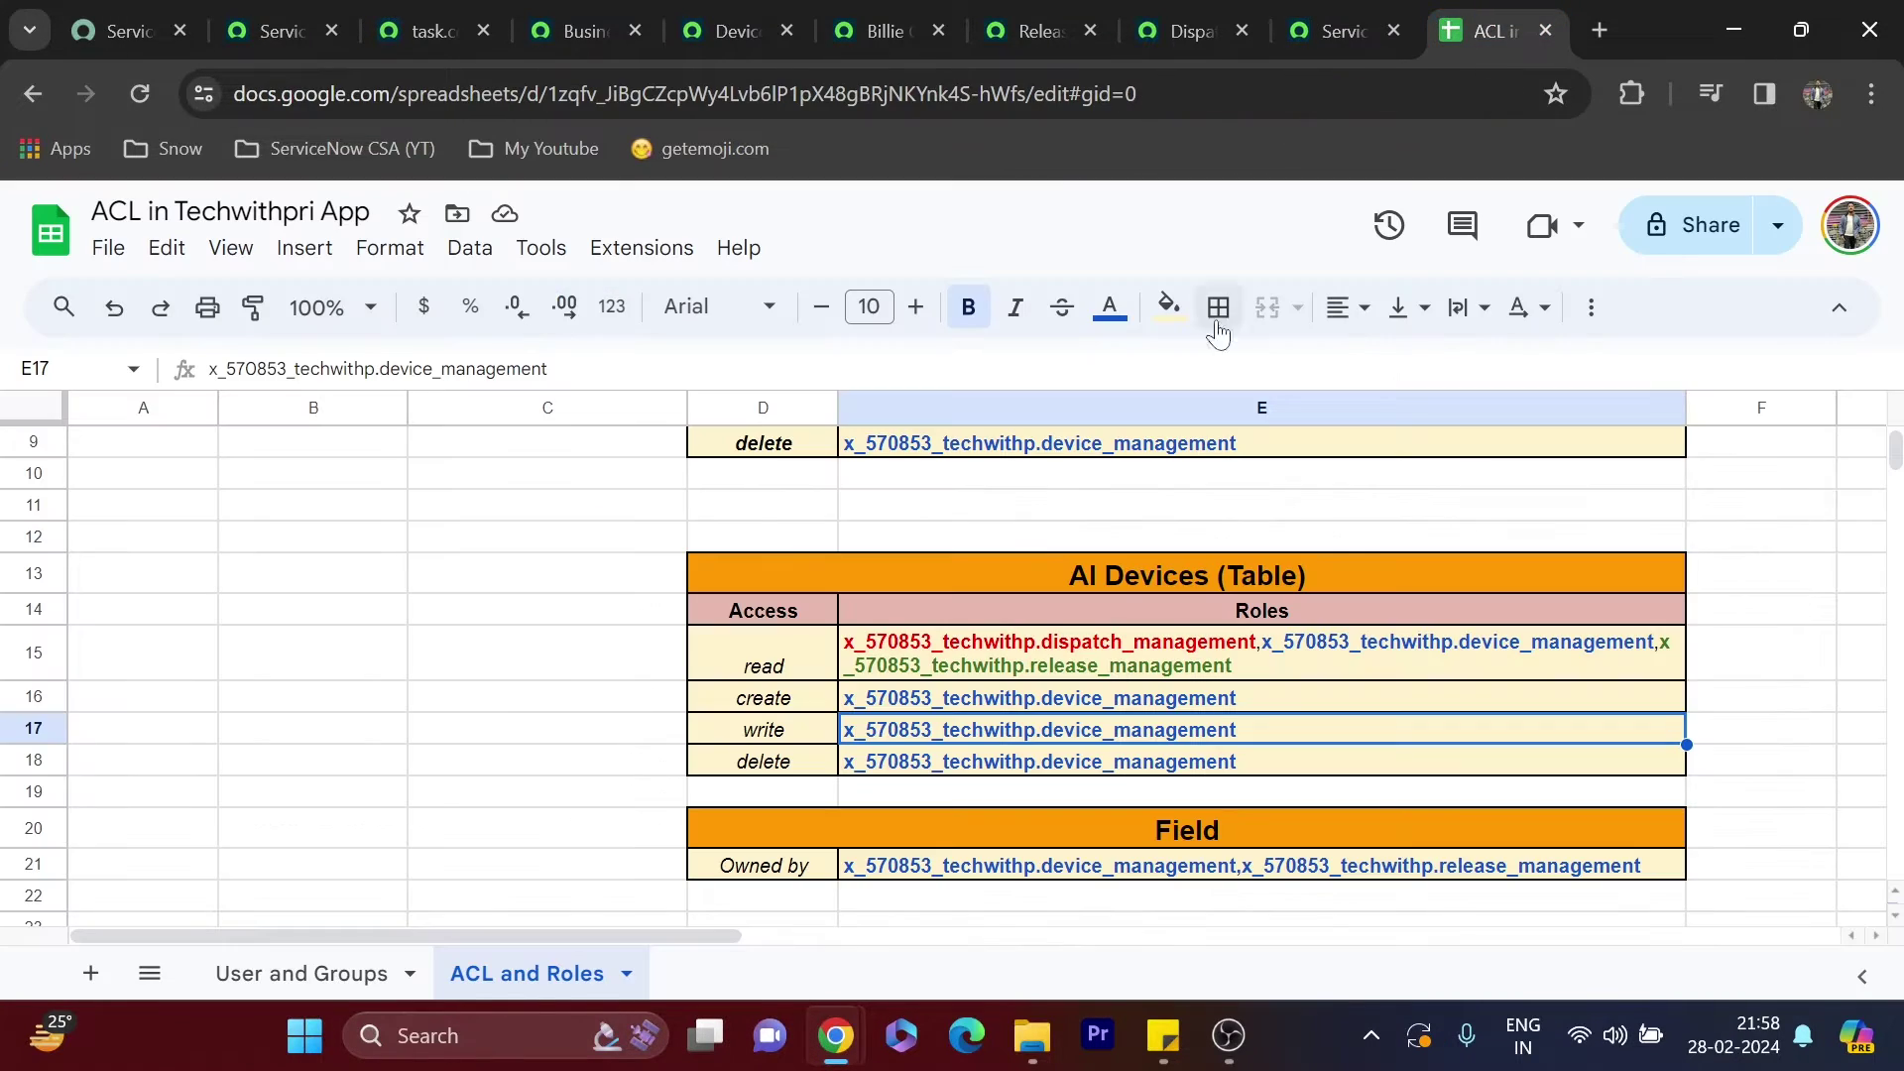
{"action": "left_click", "coordinate": [1341, 30]}
{"action": "scroll", "coordinate": [580, 662], "scroll_direction": "down", "scroll_amount": 3}
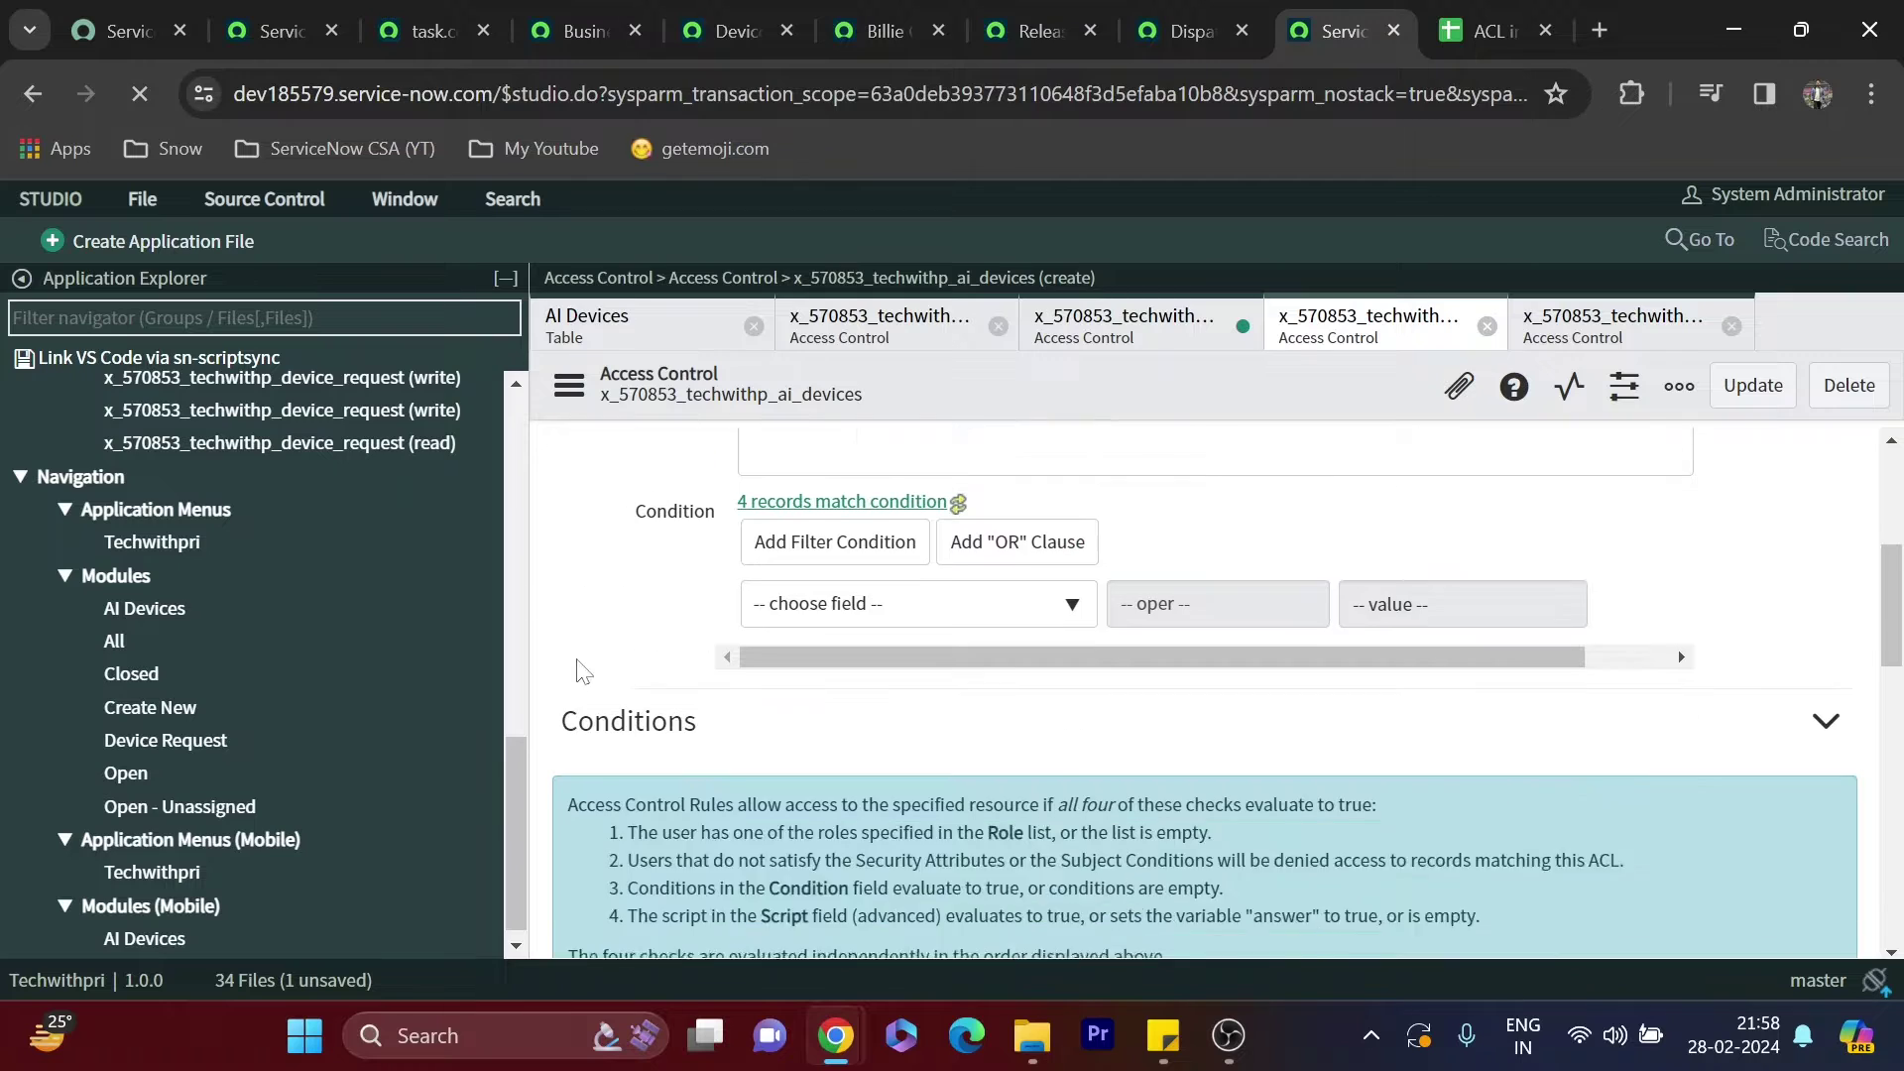
{"action": "scroll", "coordinate": [691, 667], "scroll_direction": "up", "scroll_amount": 4}
{"action": "scroll", "coordinate": [691, 668], "scroll_direction": "down", "scroll_amount": 1}
{"action": "scroll", "coordinate": [697, 679], "scroll_direction": "down", "scroll_amount": 5}
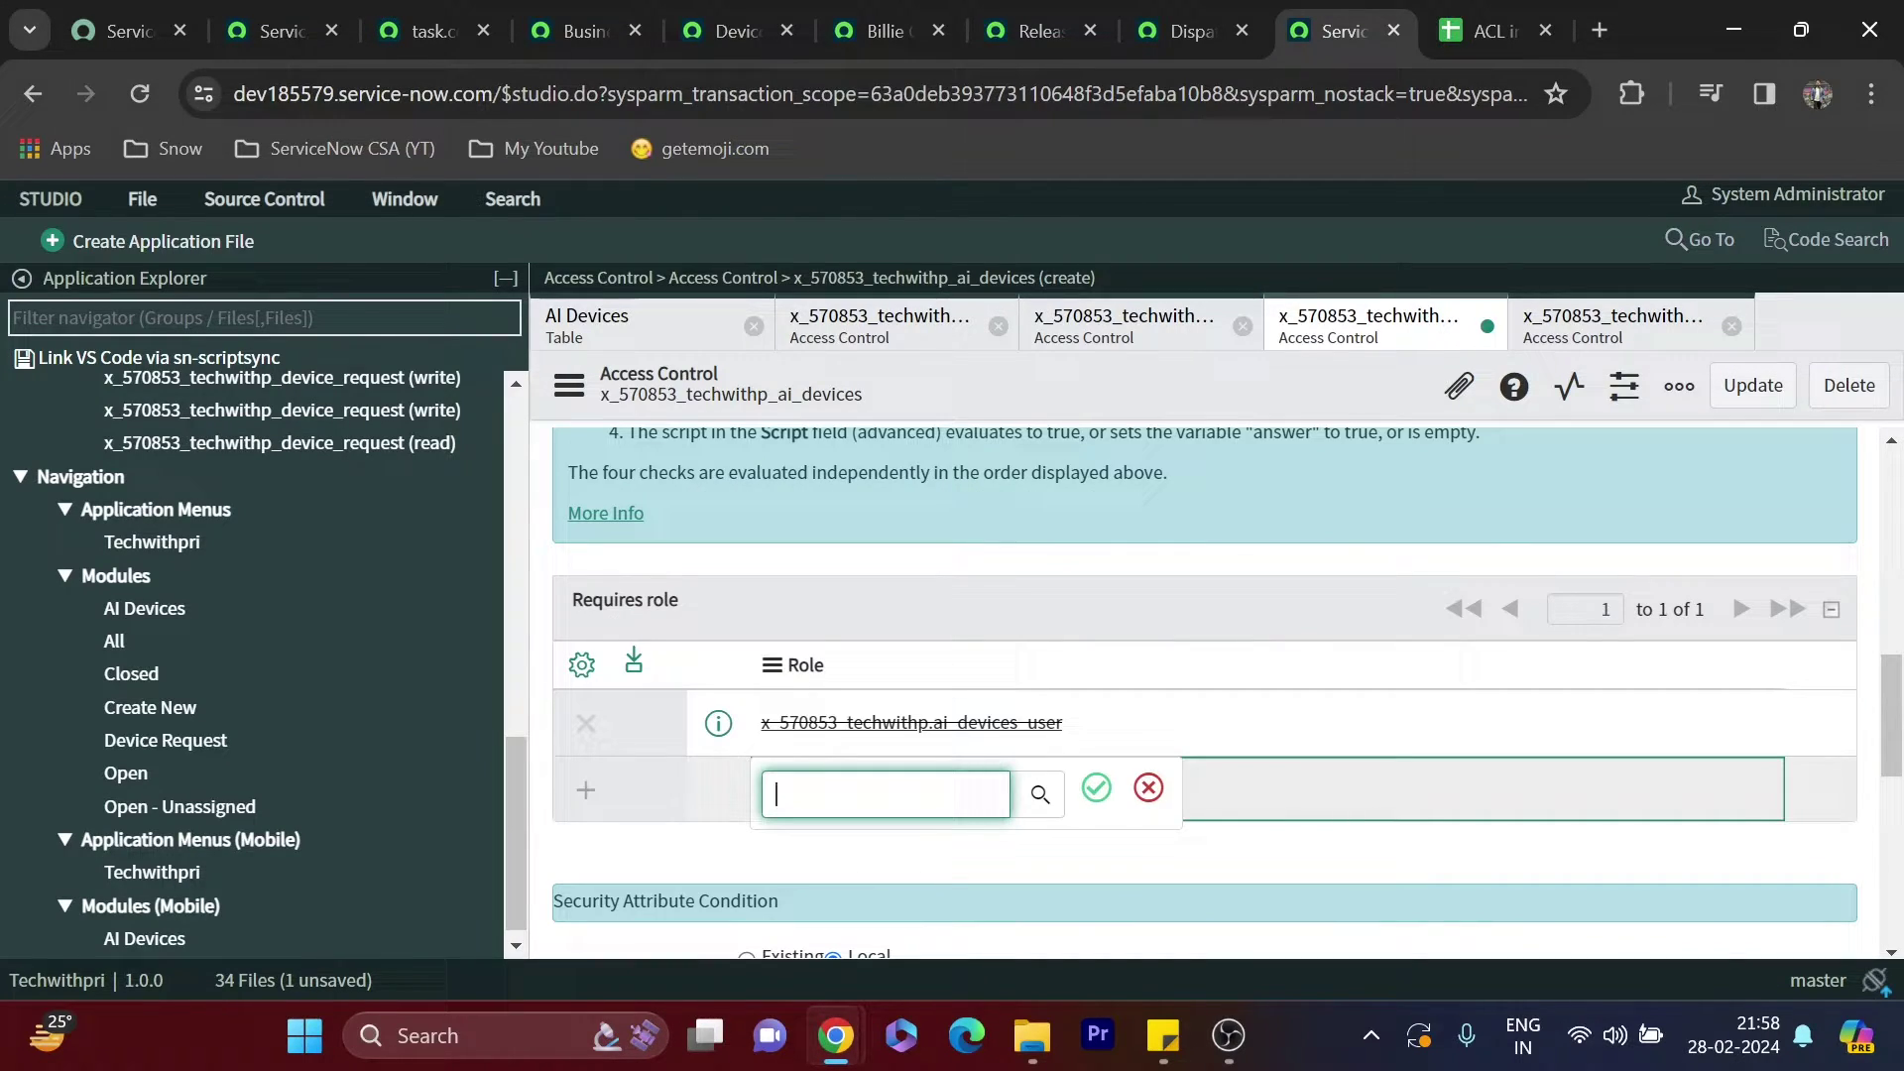
{"action": "type", "text": "x_570853_techwithp.device_management"}
{"action": "left_click", "coordinate": [1095, 787]}
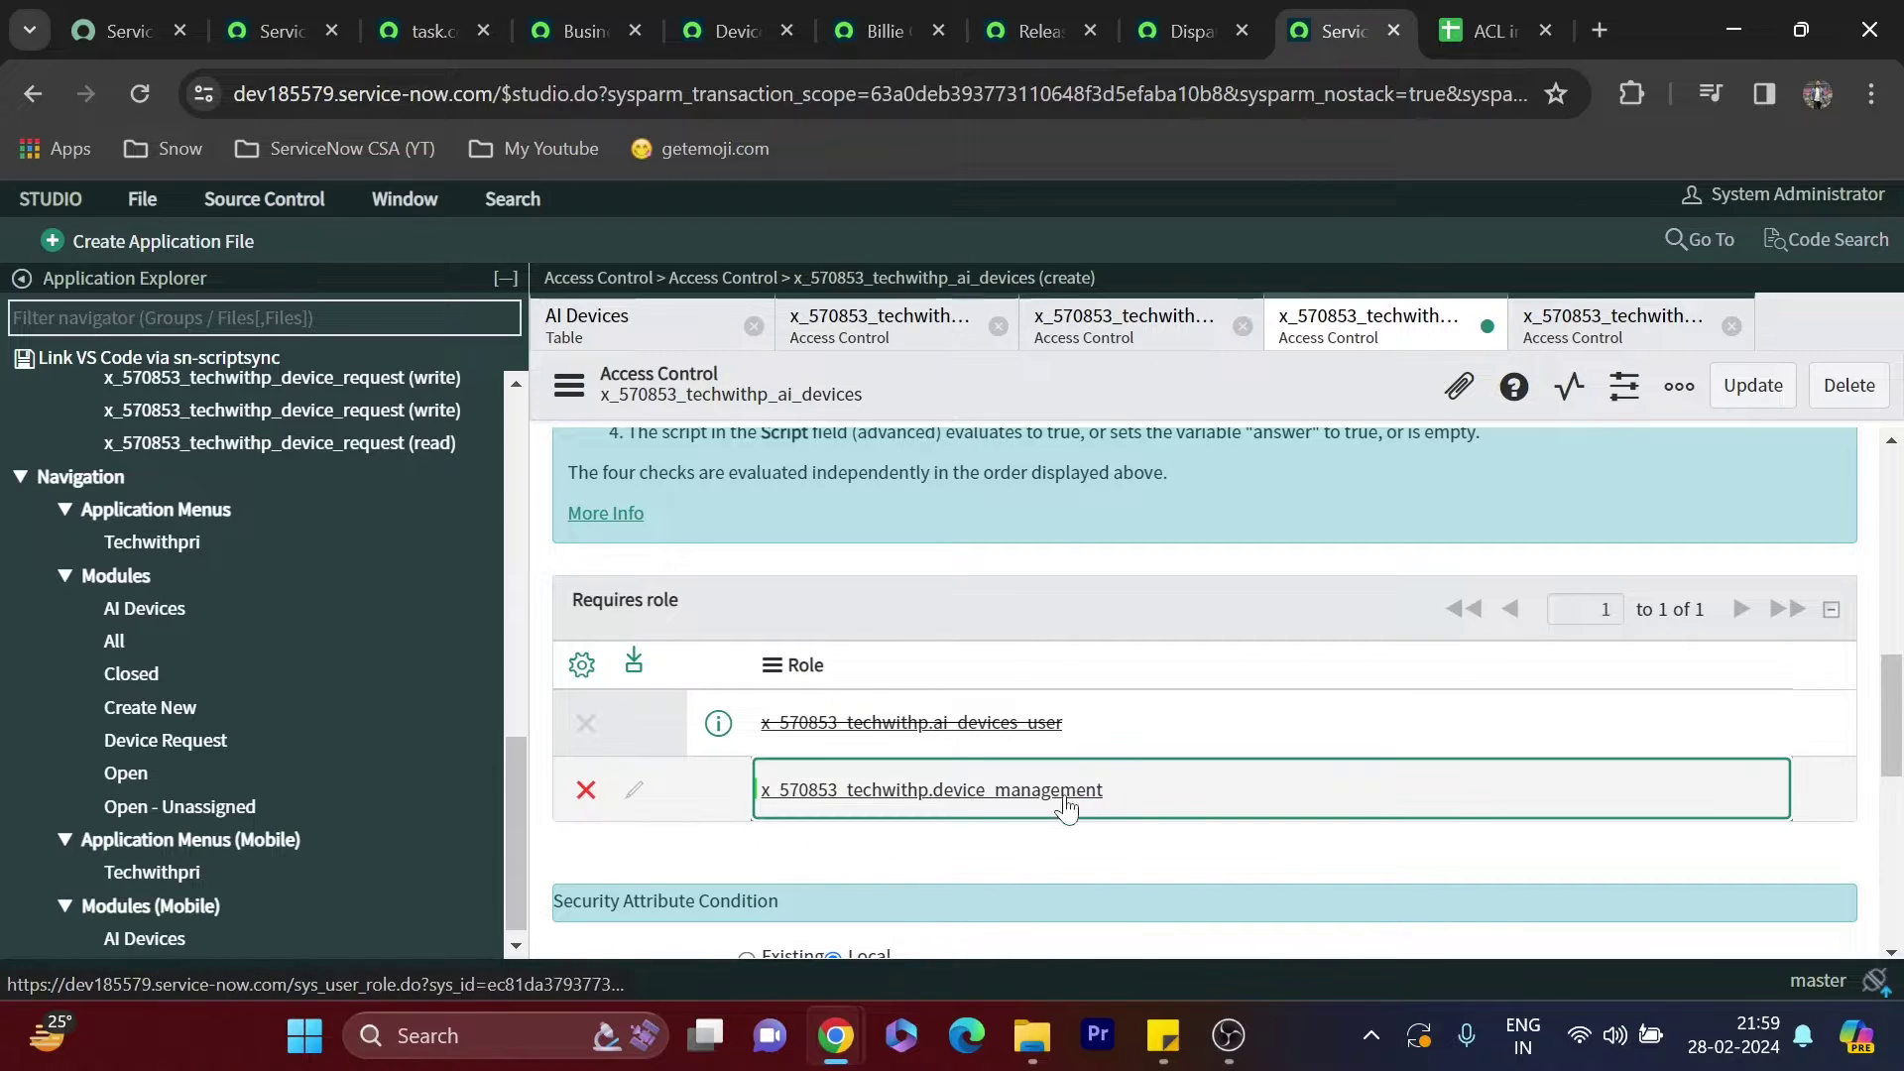
{"action": "left_click", "coordinate": [904, 857]}
{"action": "type", "text": "x"}
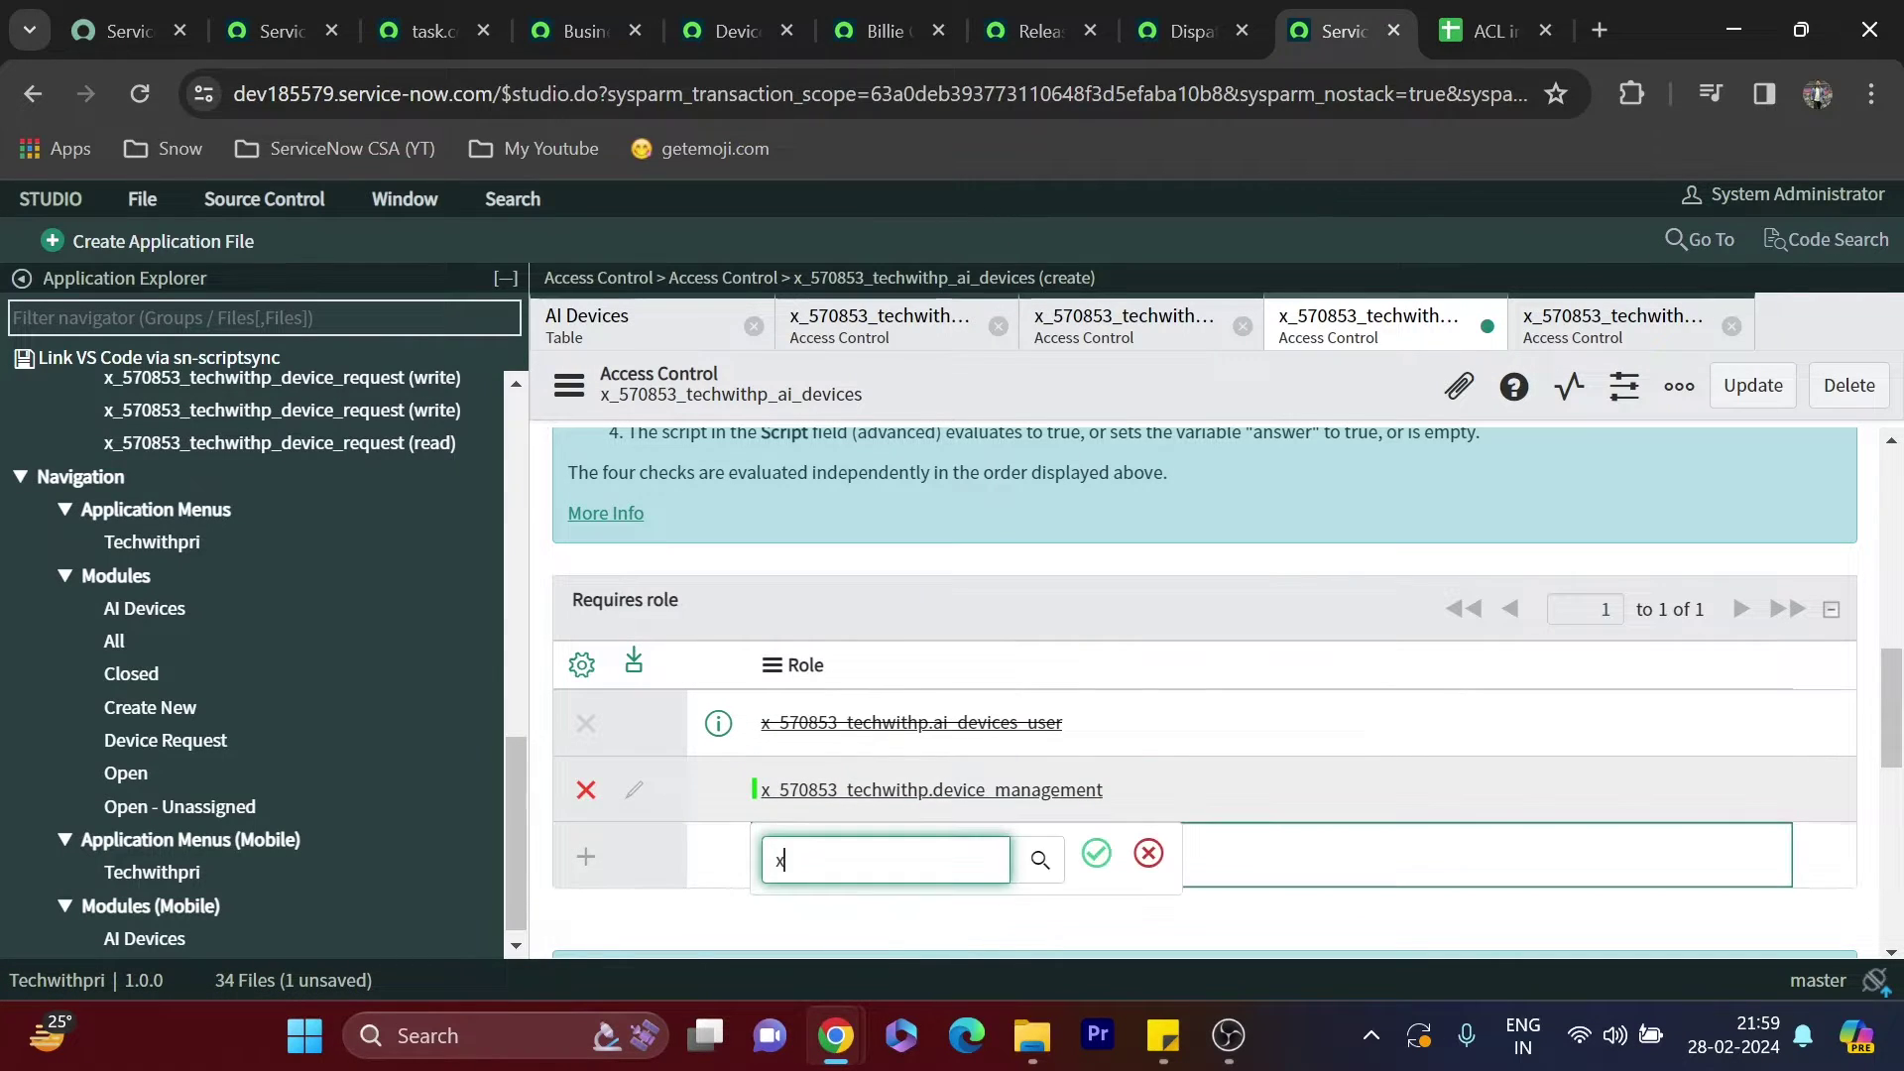
Add the x_570853_techwithp.dispatch_management and x_570853_techwithp.release_management roles to the access control's required roles and save the record
{"action": "scroll", "coordinate": [947, 741], "scroll_direction": "down", "scroll_amount": 2}
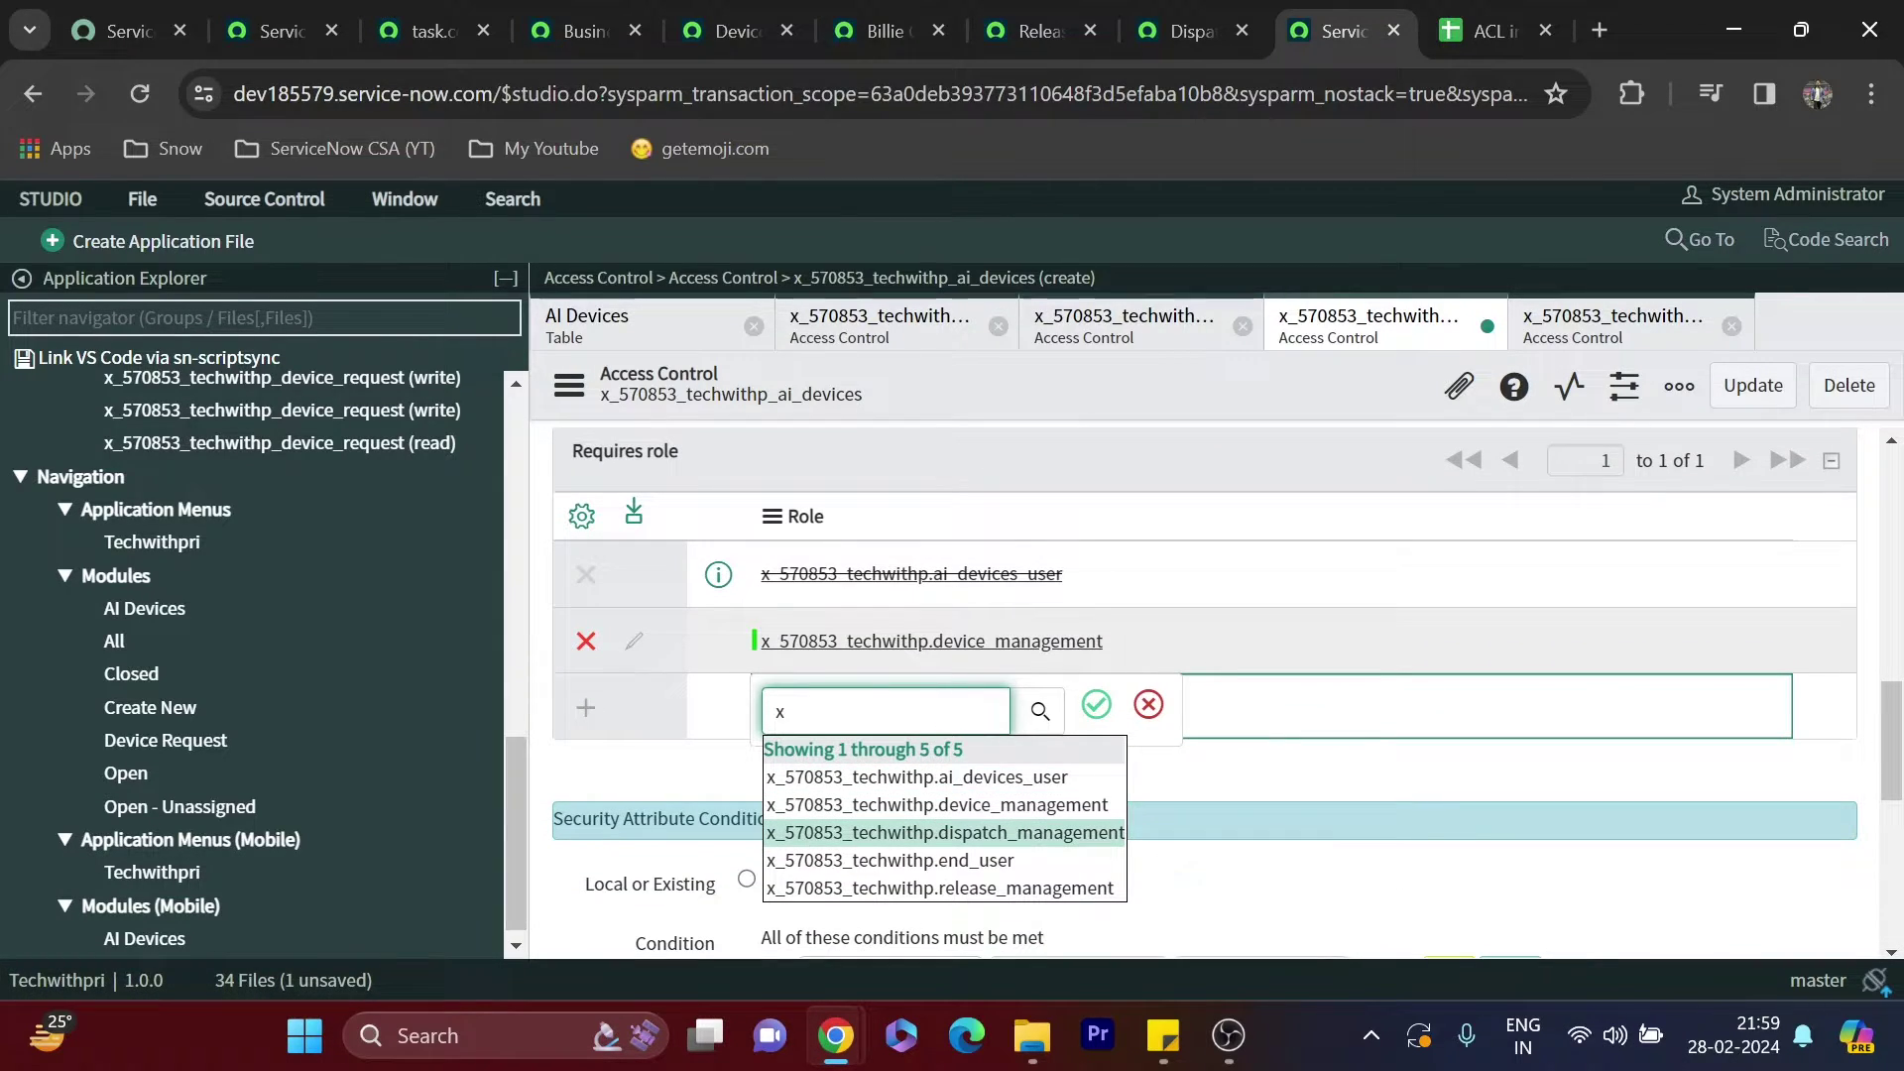
{"action": "left_click", "coordinate": [944, 831]}
{"action": "left_click", "coordinate": [1096, 705]}
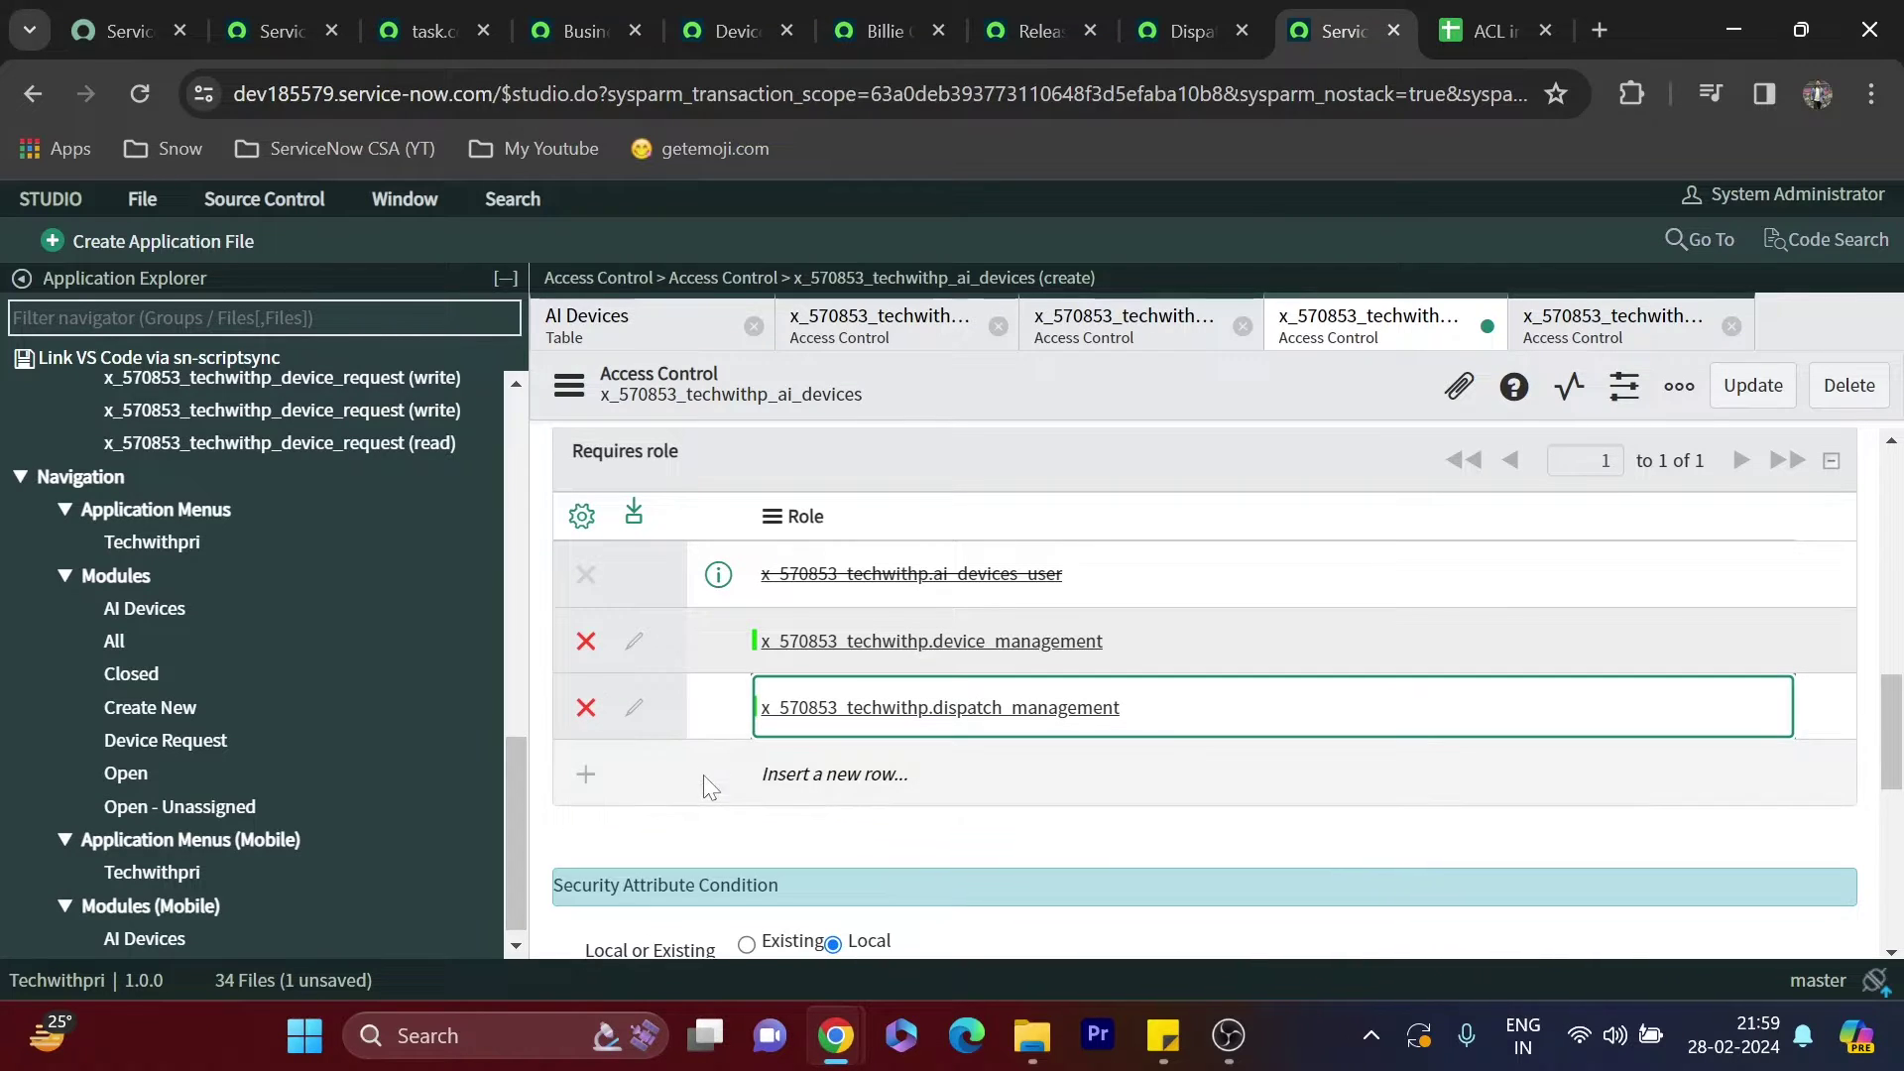
{"action": "left_click", "coordinate": [788, 774]}
{"action": "type", "text": "x"}
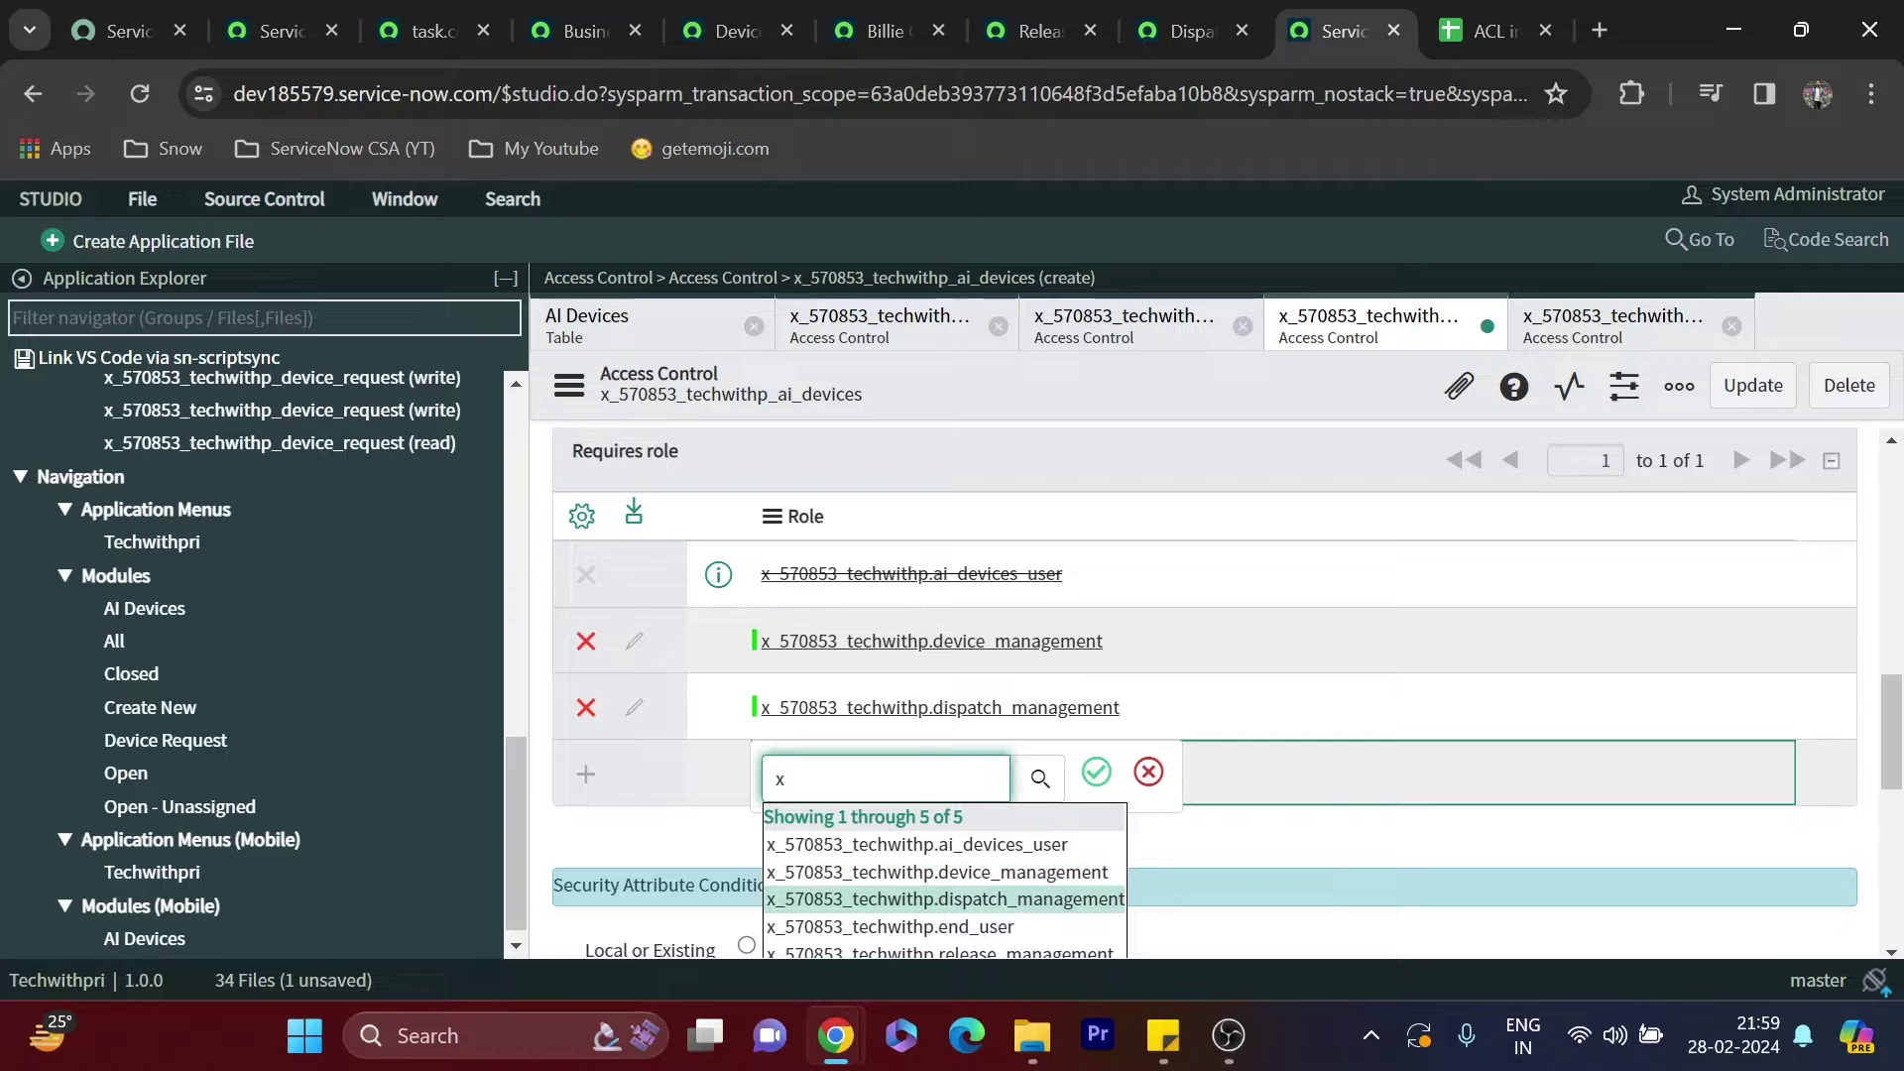
{"action": "scroll", "coordinate": [944, 899], "scroll_direction": "down", "scroll_amount": 1}
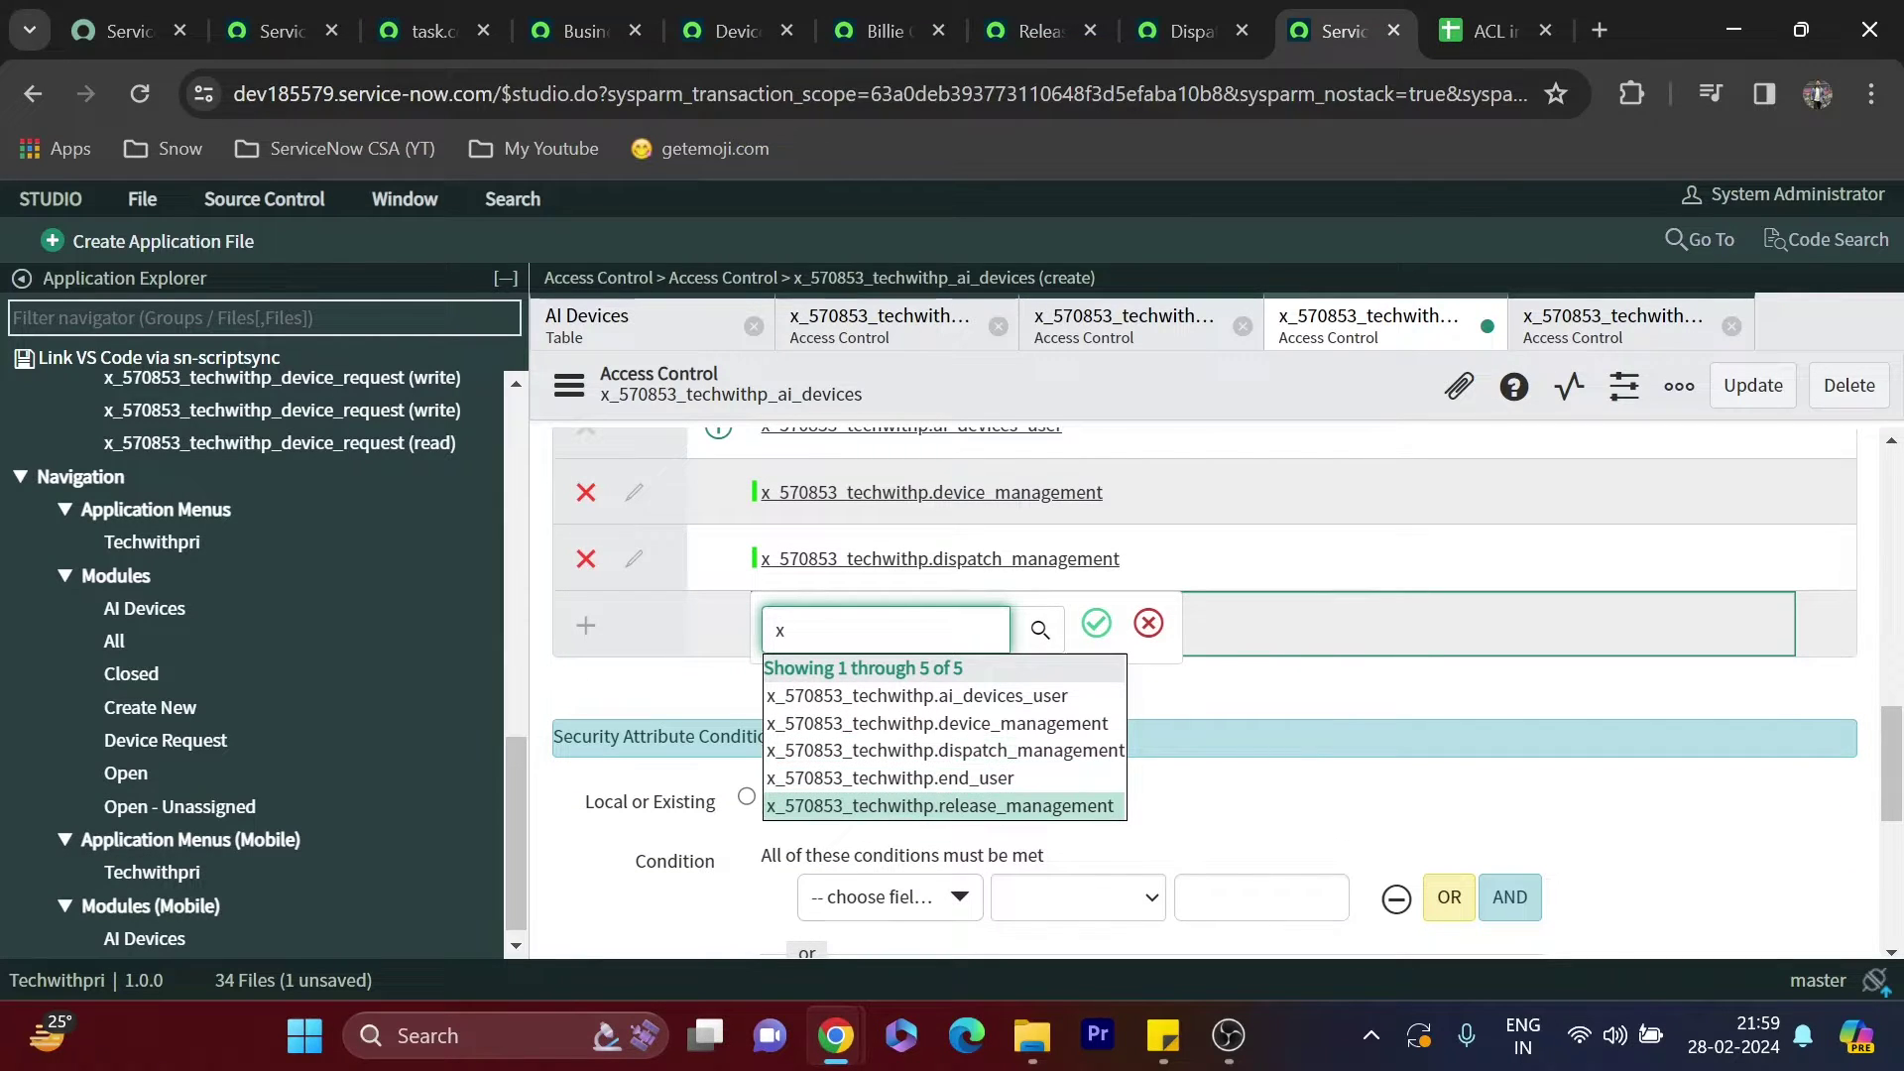
{"action": "key", "text": "Return"}
{"action": "left_click", "coordinate": [1095, 623]}
{"action": "scroll", "coordinate": [935, 750], "scroll_direction": "up", "scroll_amount": 3}
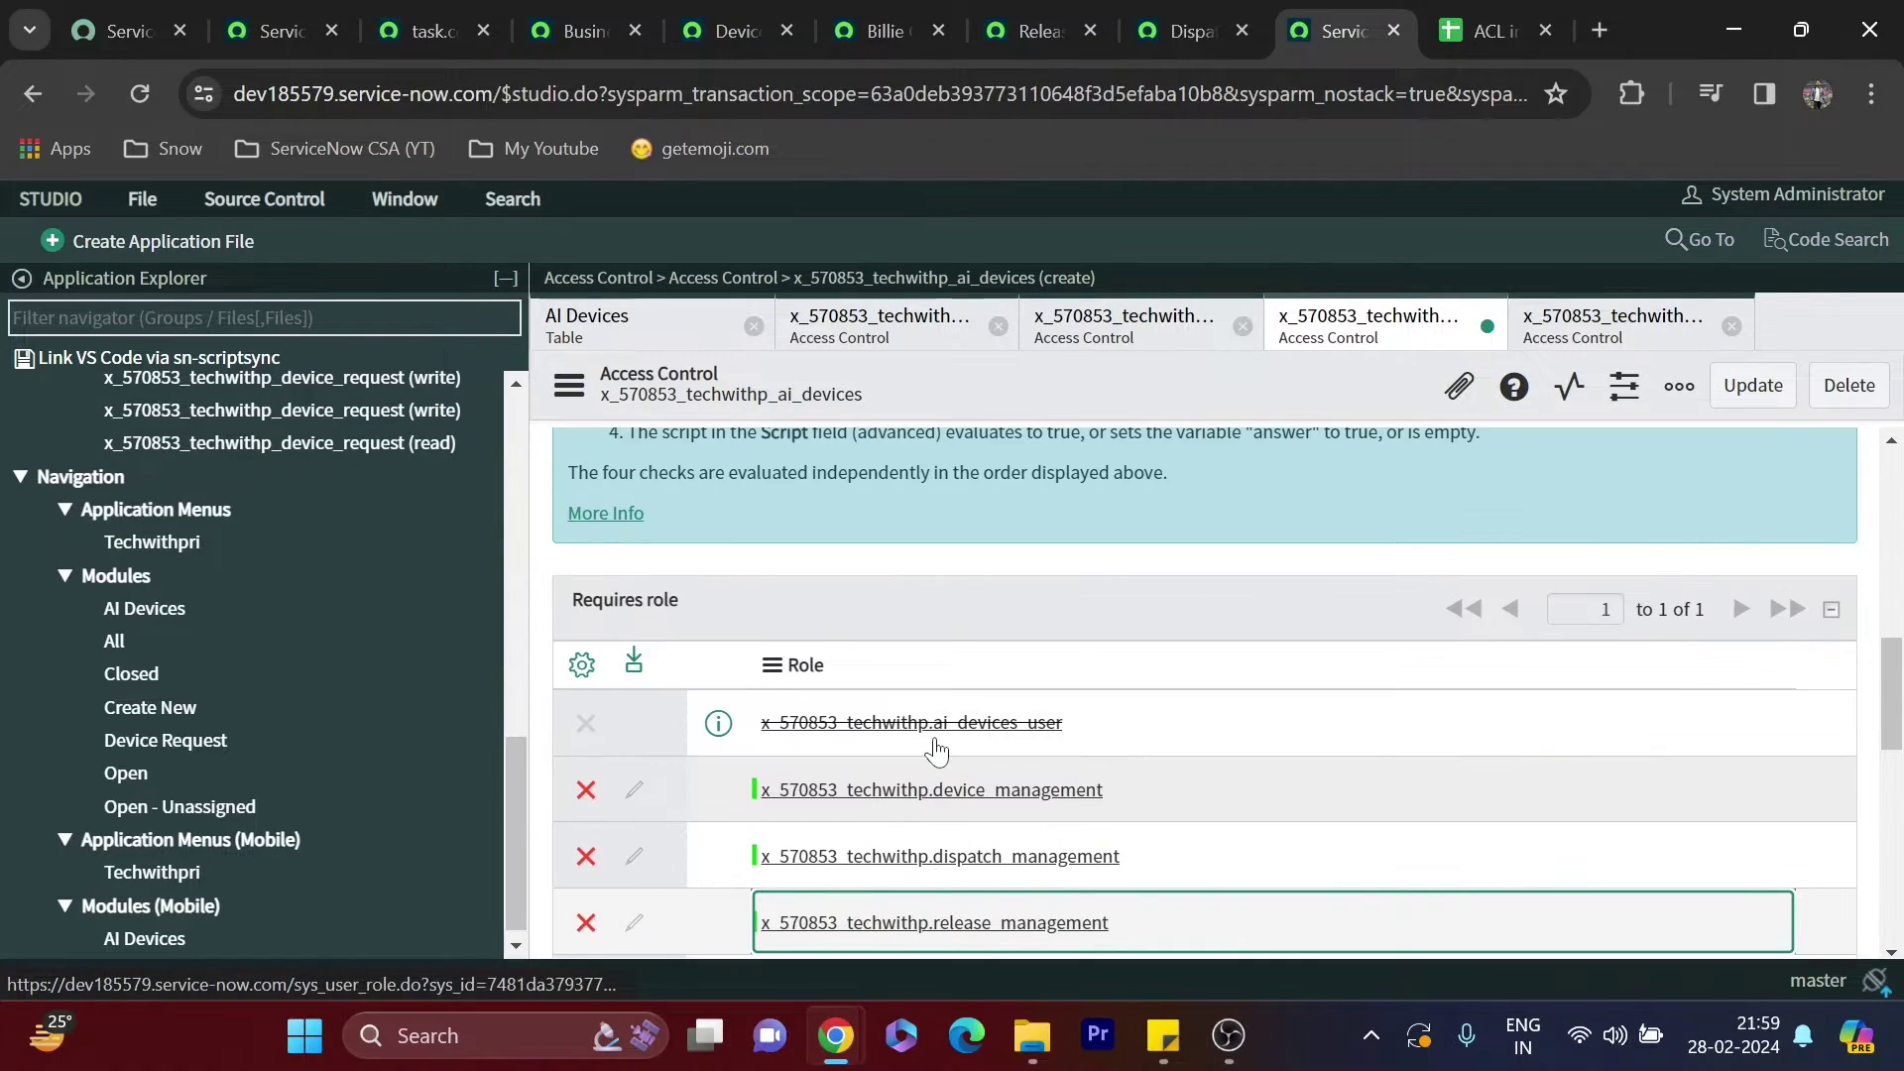
{"action": "left_click", "coordinate": [1737, 392]}
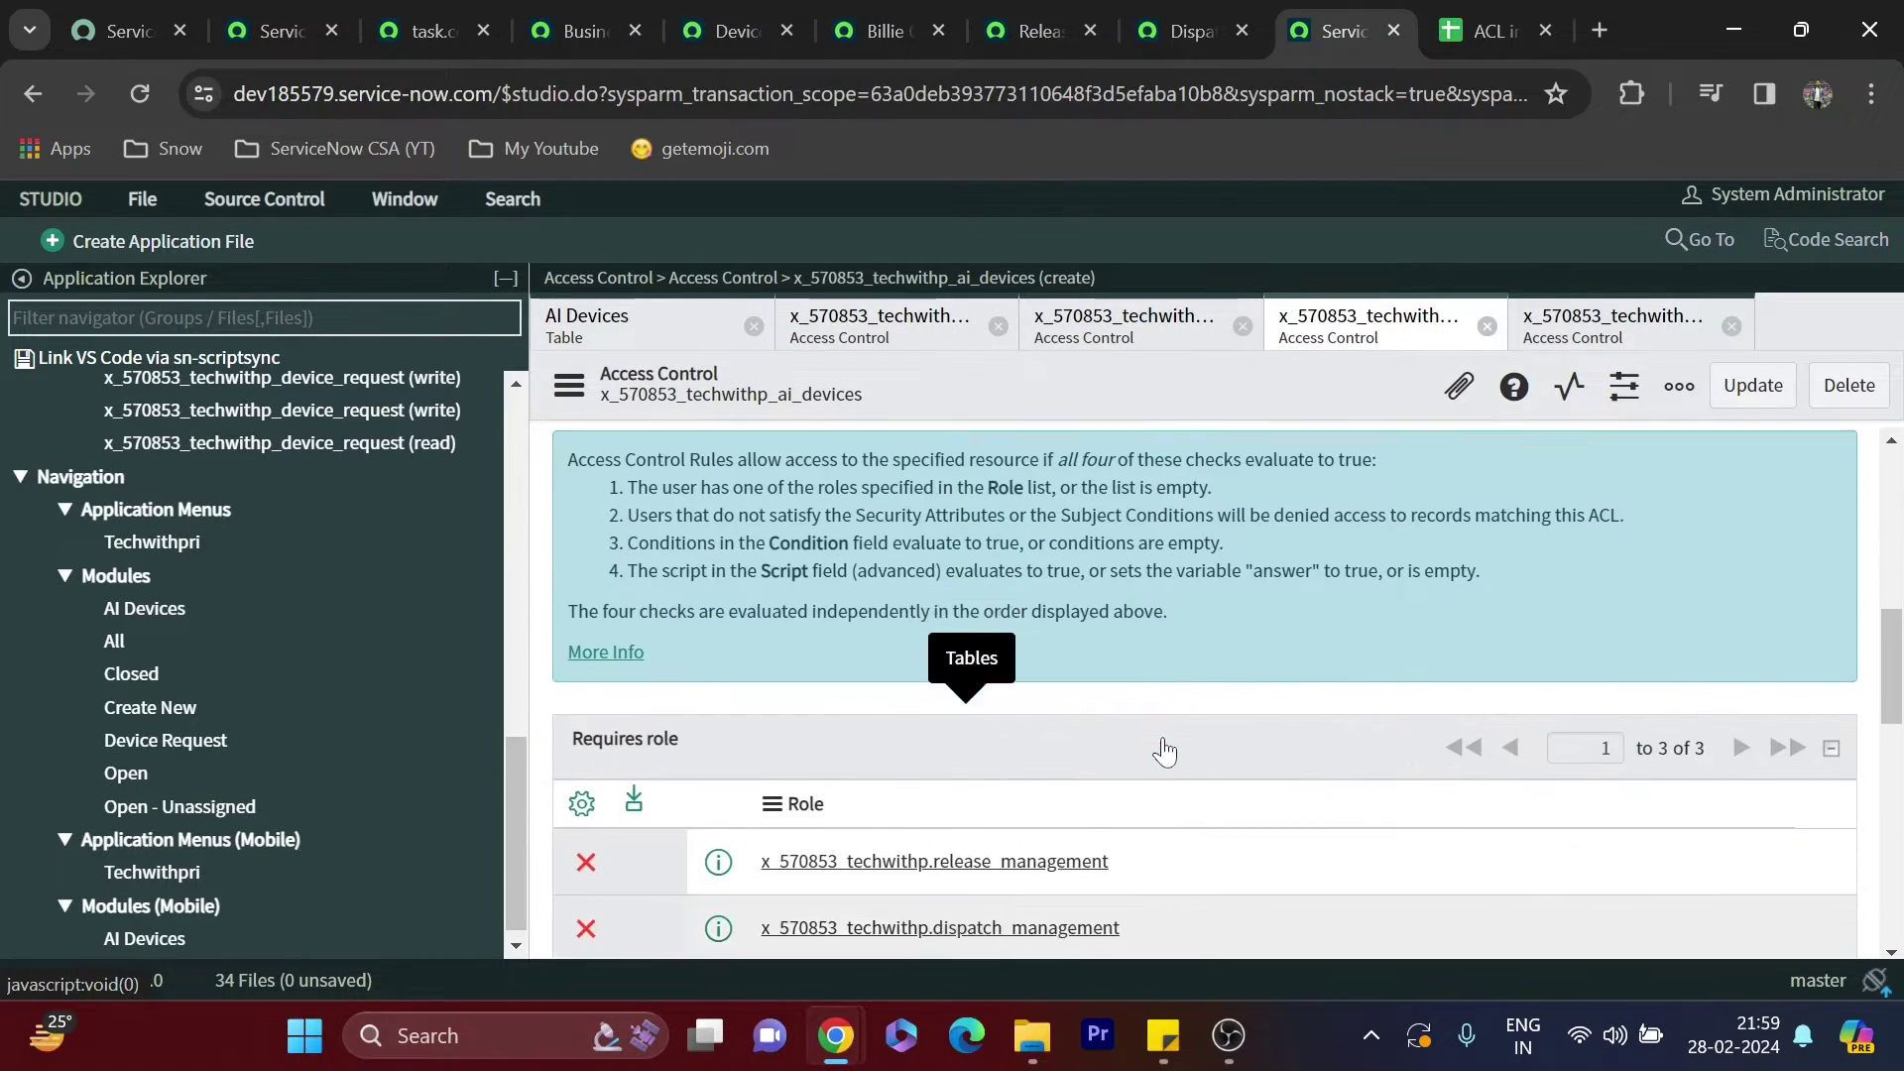
Review the required role on the AI Devices write access control and the role assigned to the Device Management group
{"action": "scroll", "coordinate": [1067, 696], "scroll_direction": "down", "scroll_amount": 1}
{"action": "left_click", "coordinate": [885, 325]}
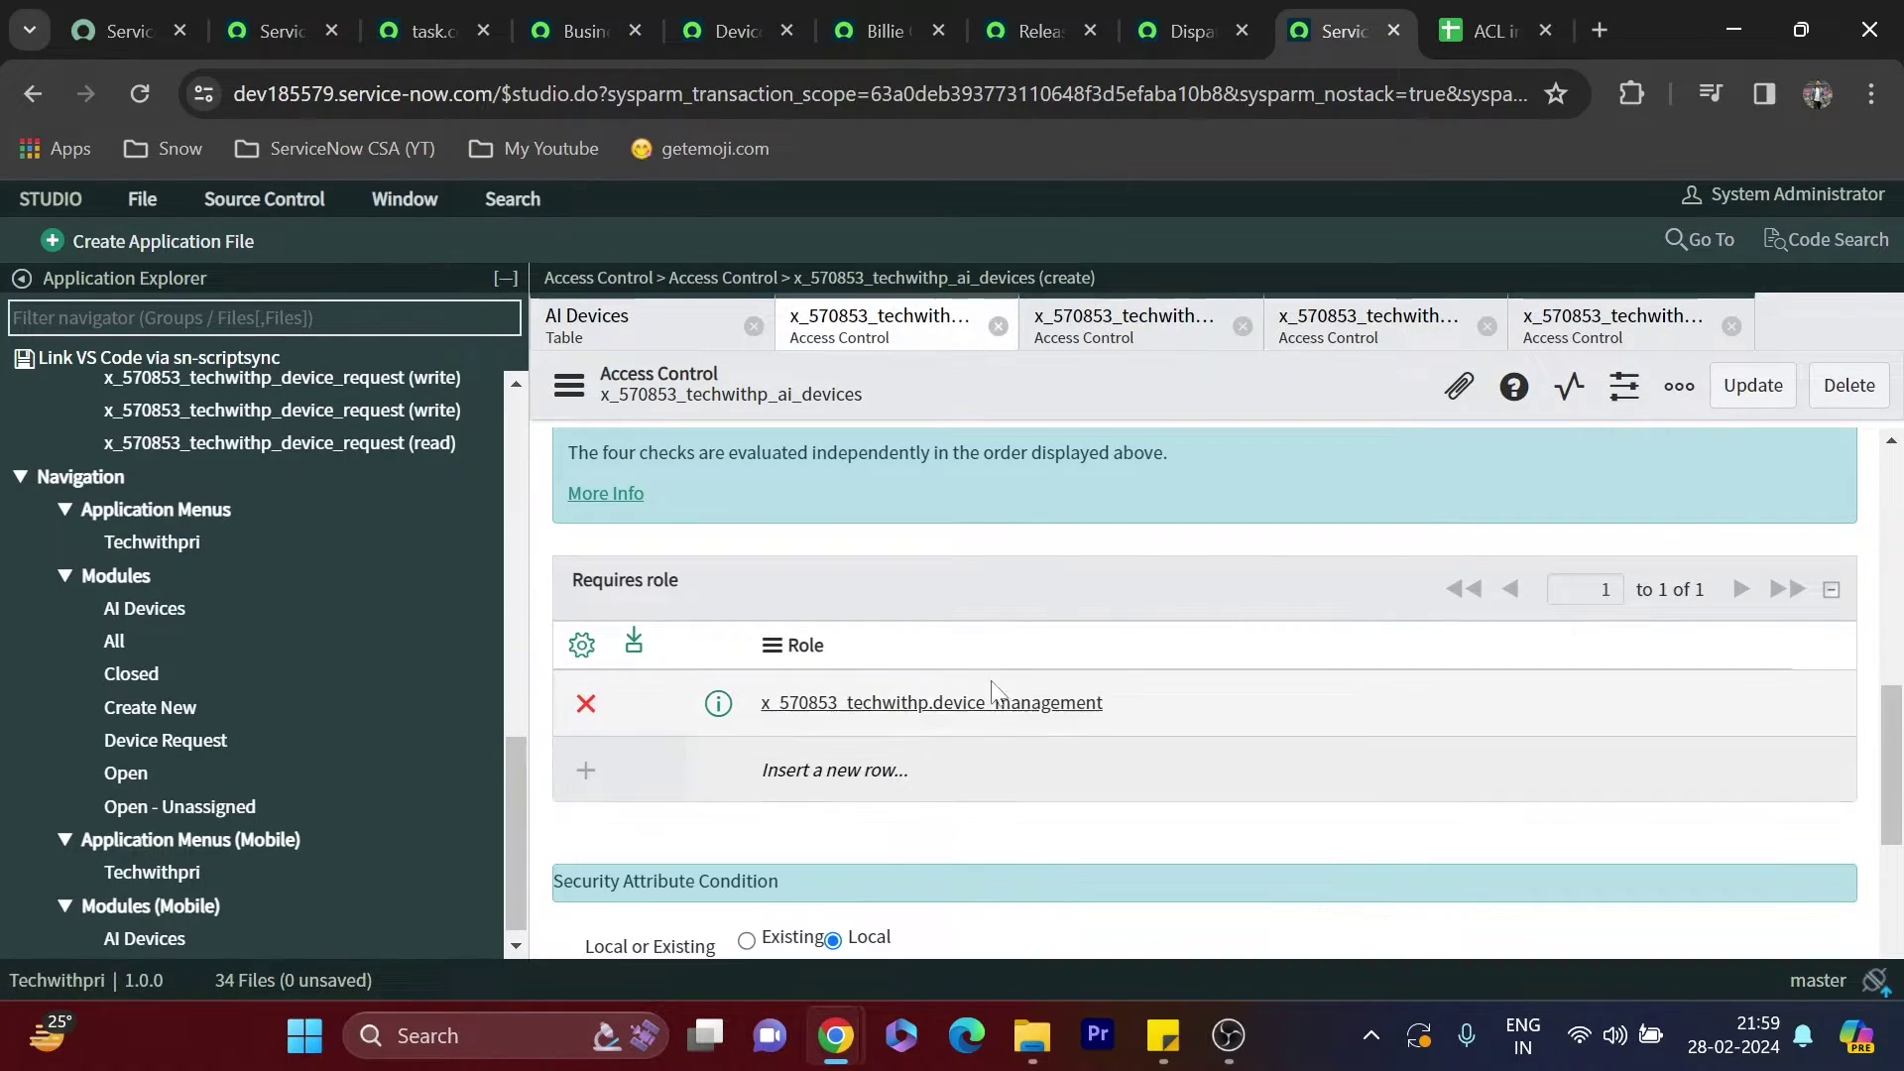
{"action": "scroll", "coordinate": [1062, 718], "scroll_direction": "up", "scroll_amount": 10}
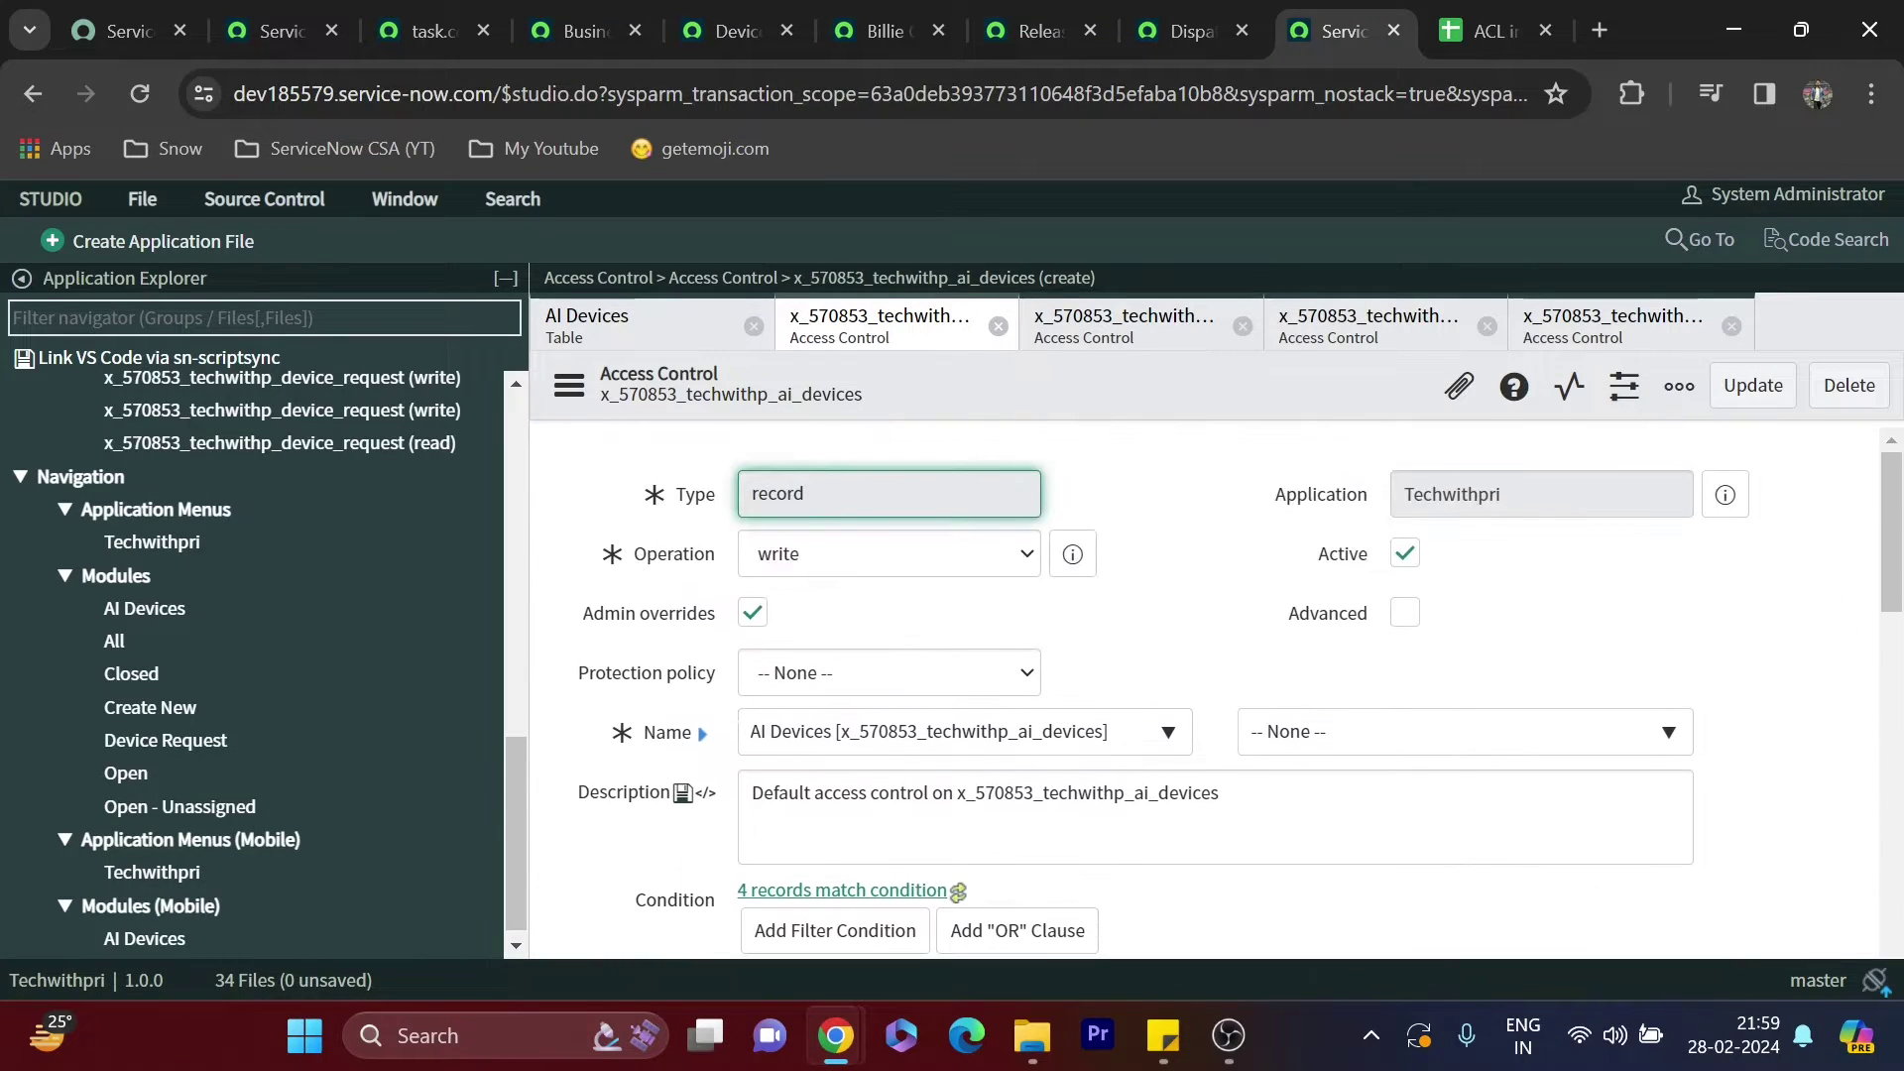
{"action": "left_click", "coordinate": [727, 24]}
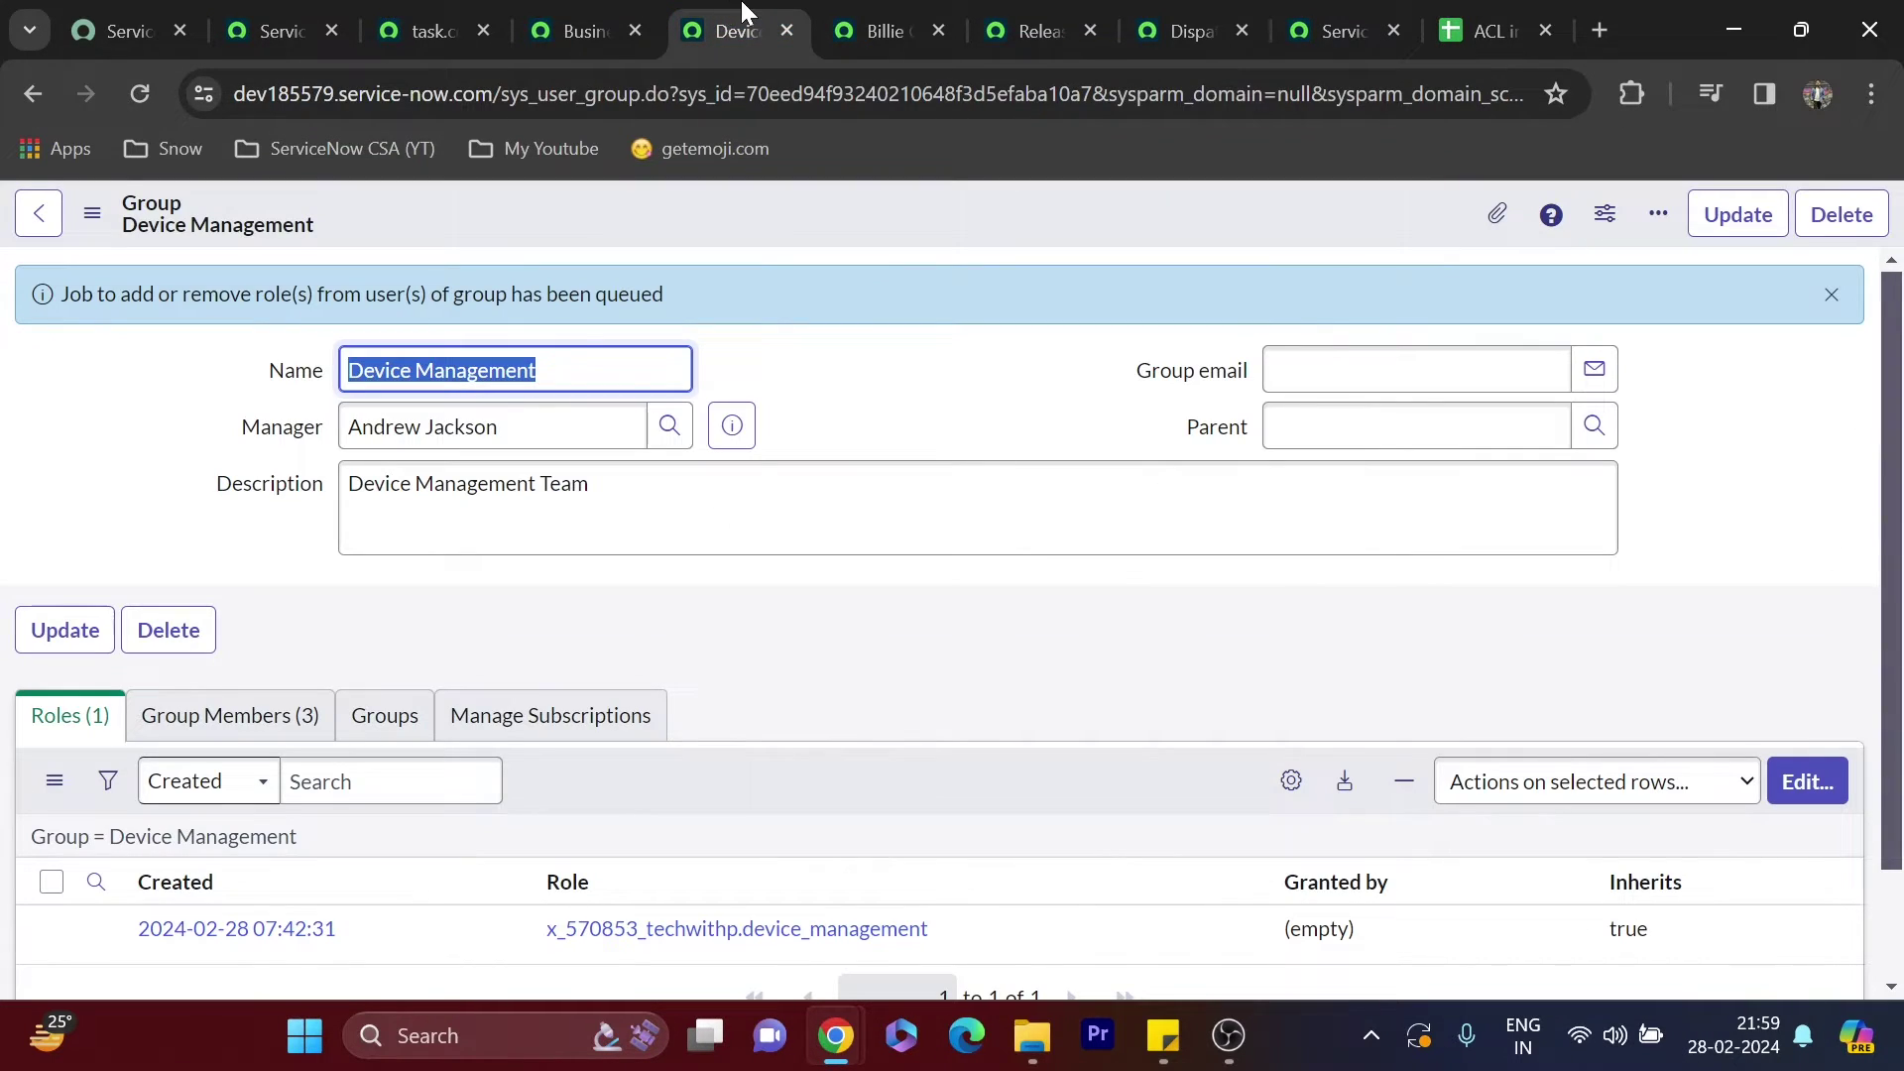
{"action": "scroll", "coordinate": [312, 486], "scroll_direction": "down", "scroll_amount": 2}
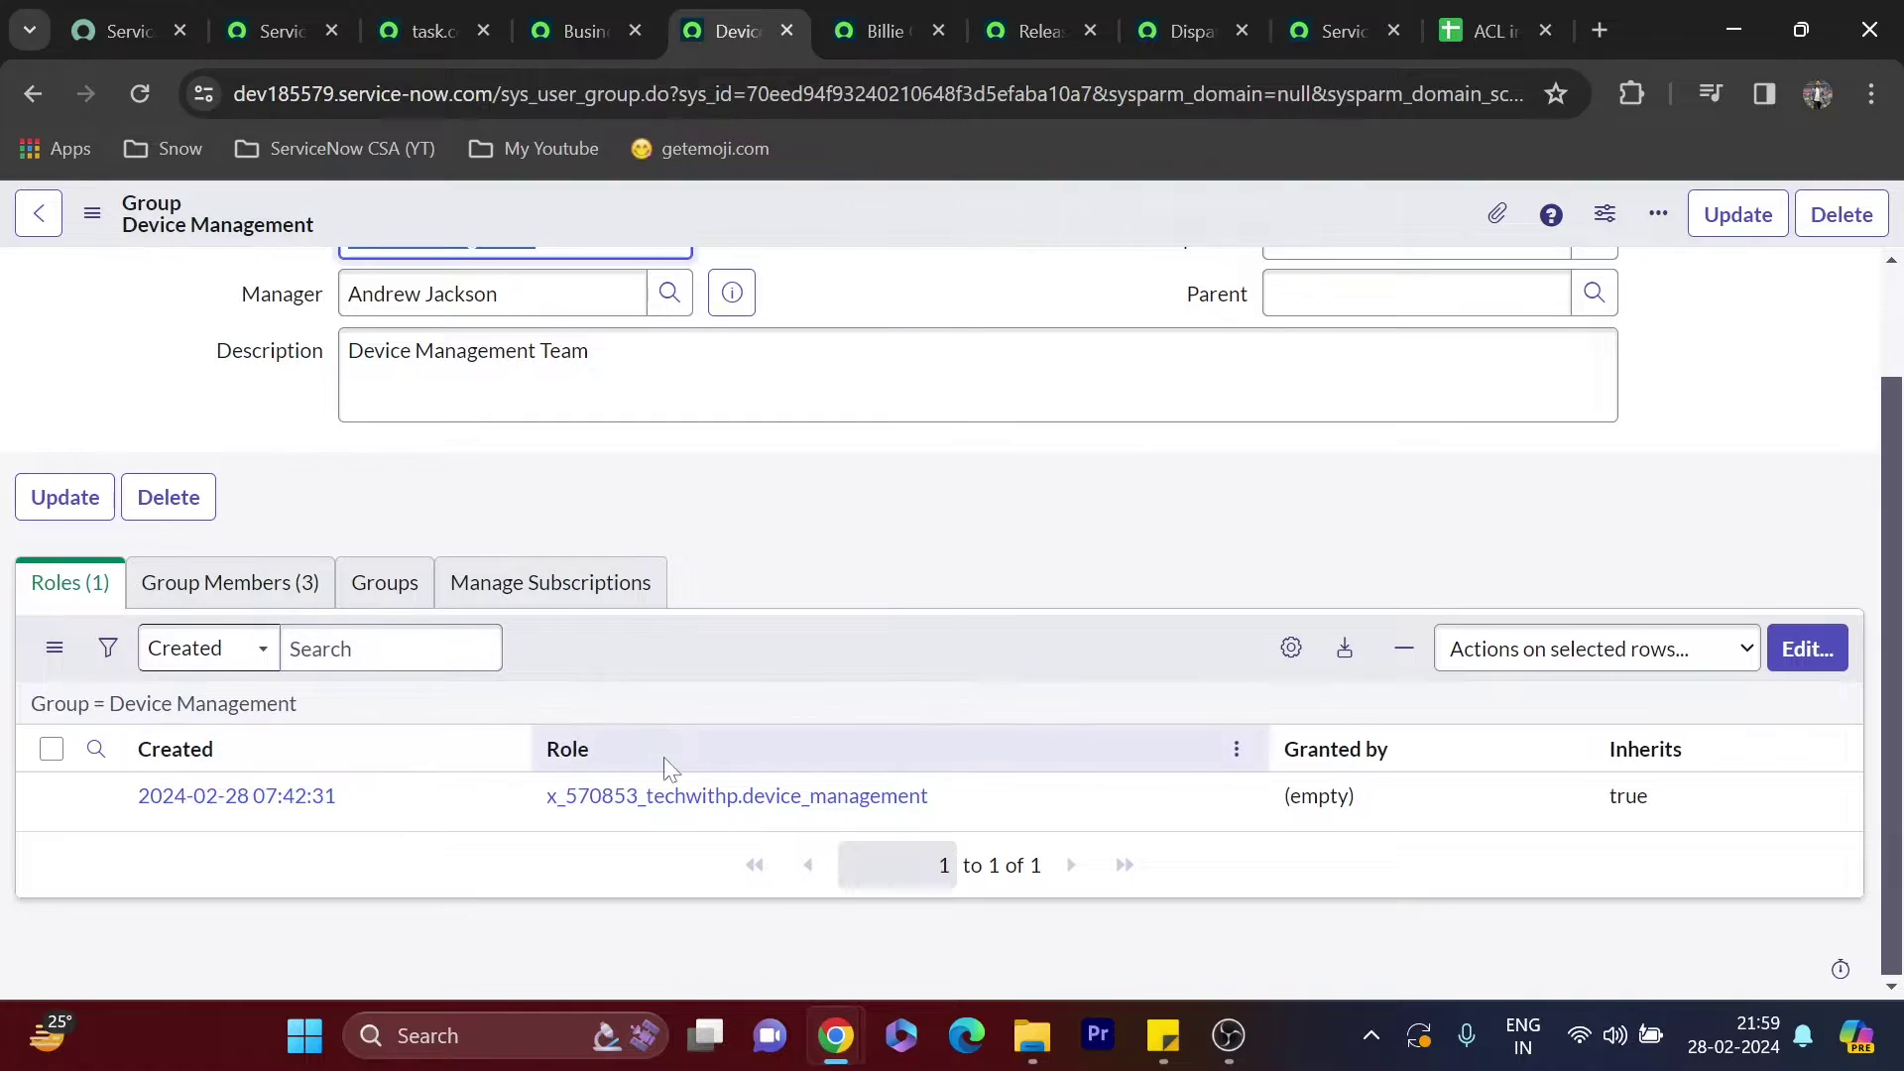
{"action": "scroll", "coordinate": [684, 763], "scroll_direction": "up", "scroll_amount": 2}
{"action": "scroll", "coordinate": [712, 770], "scroll_direction": "down", "scroll_amount": 2}
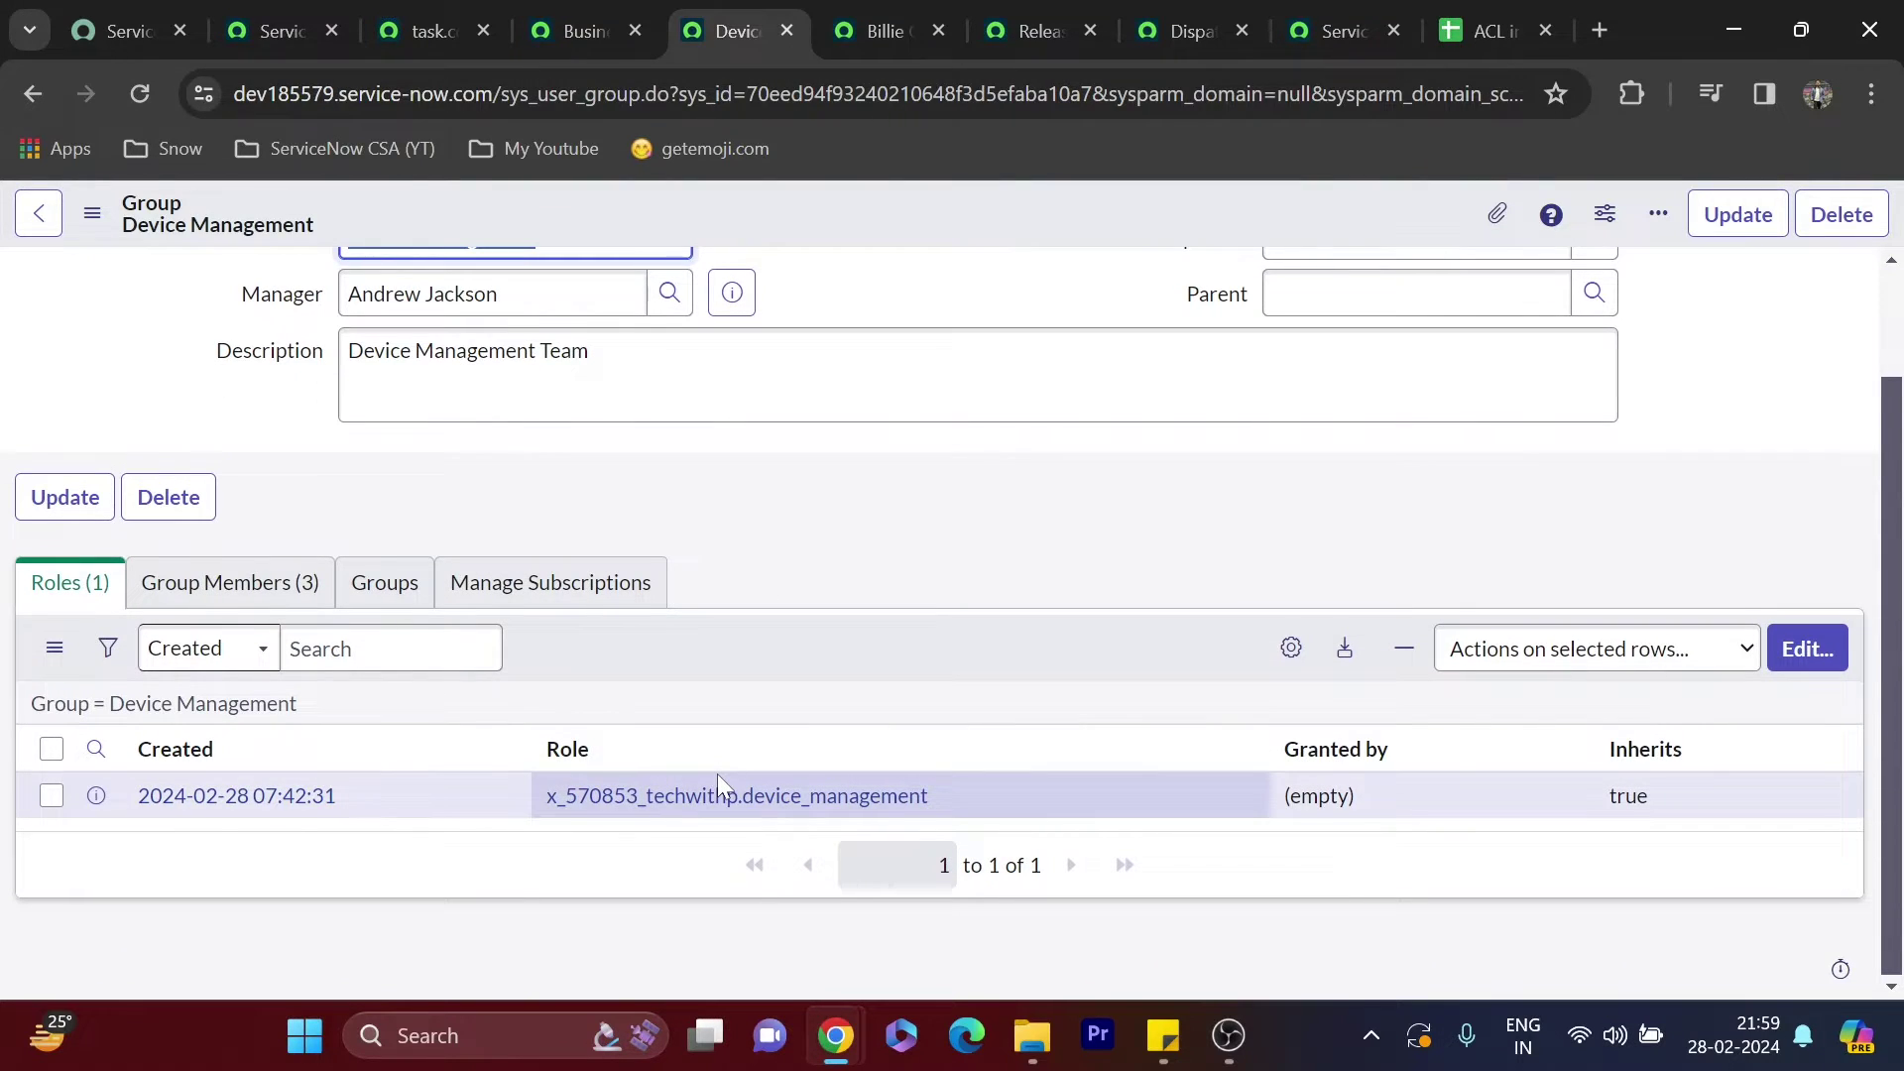
{"action": "scroll", "coordinate": [779, 628], "scroll_direction": "up", "scroll_amount": 2}
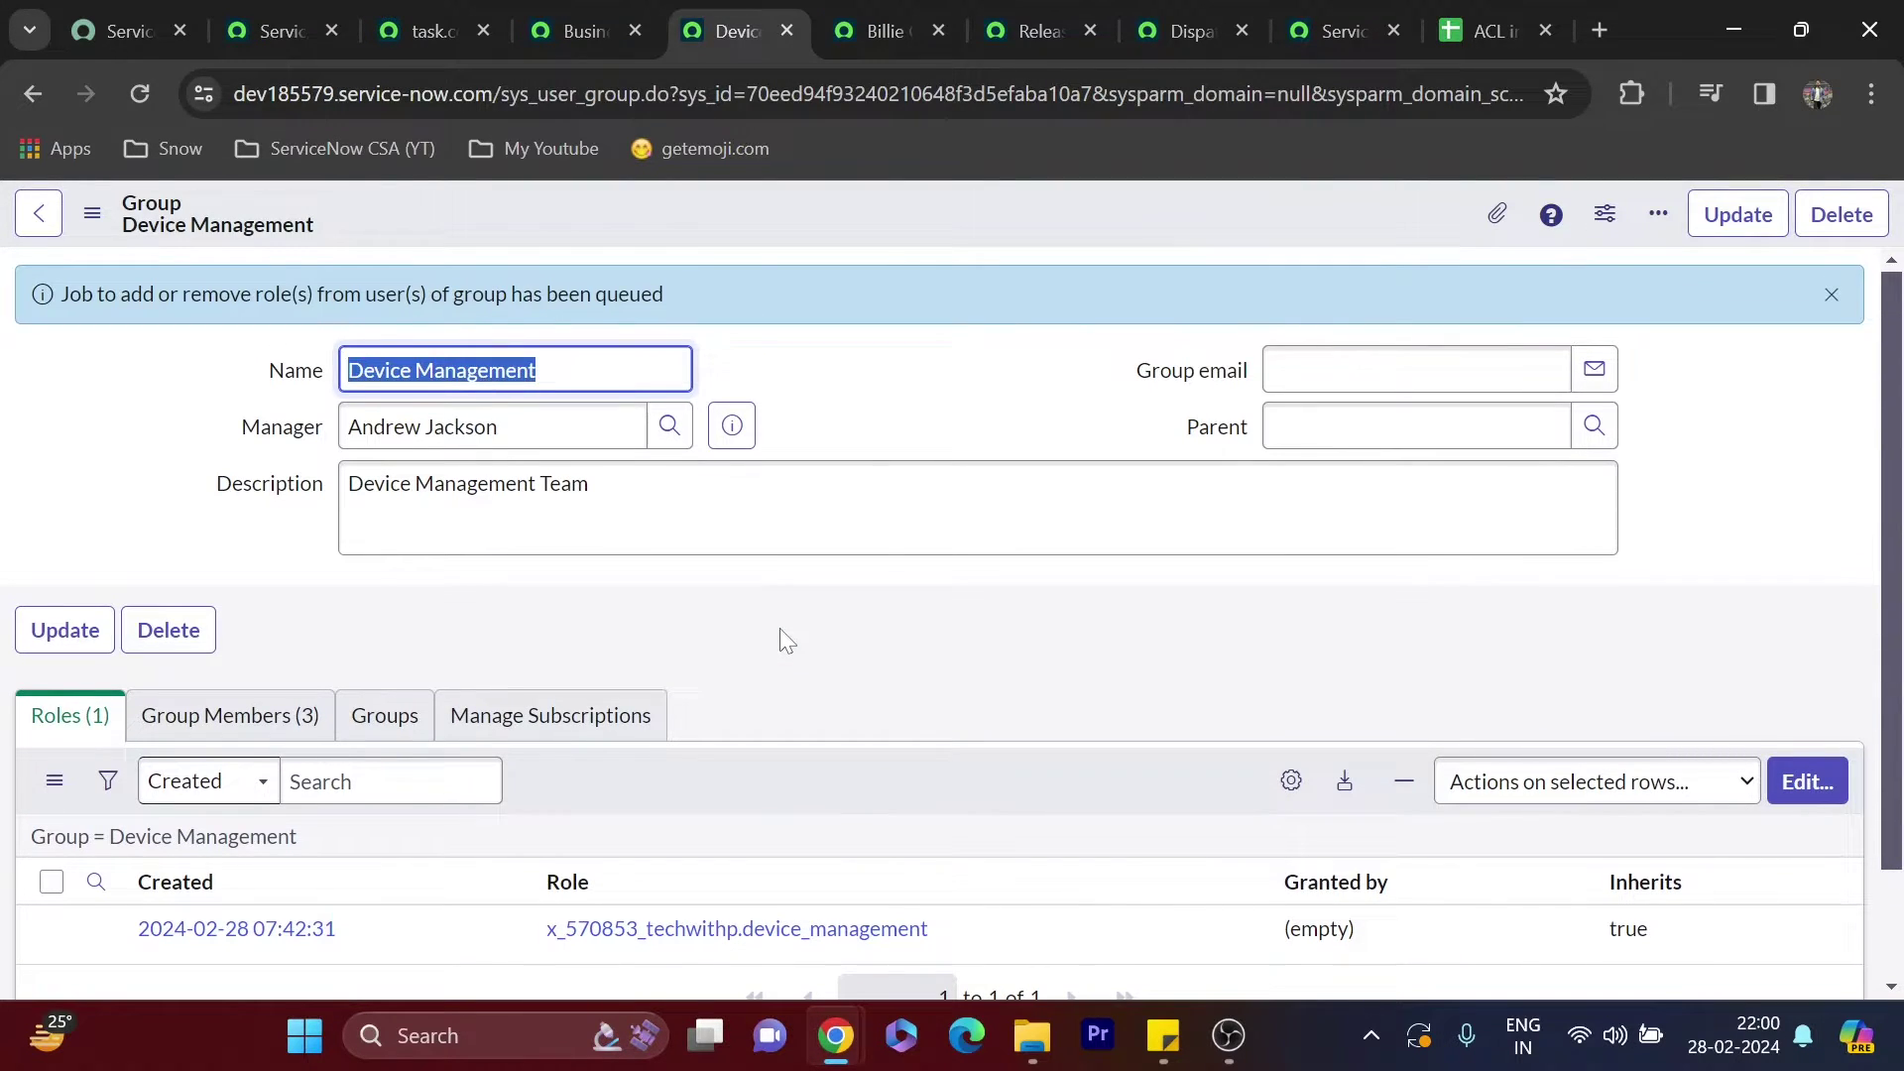
{"action": "scroll", "coordinate": [764, 629], "scroll_direction": "down", "scroll_amount": 2}
{"action": "scroll", "coordinate": [765, 628], "scroll_direction": "up", "scroll_amount": 2}
Find the Device Requests list through the ServiceNow navigator and open it in its own tab
{"action": "left_click", "coordinate": [426, 14]}
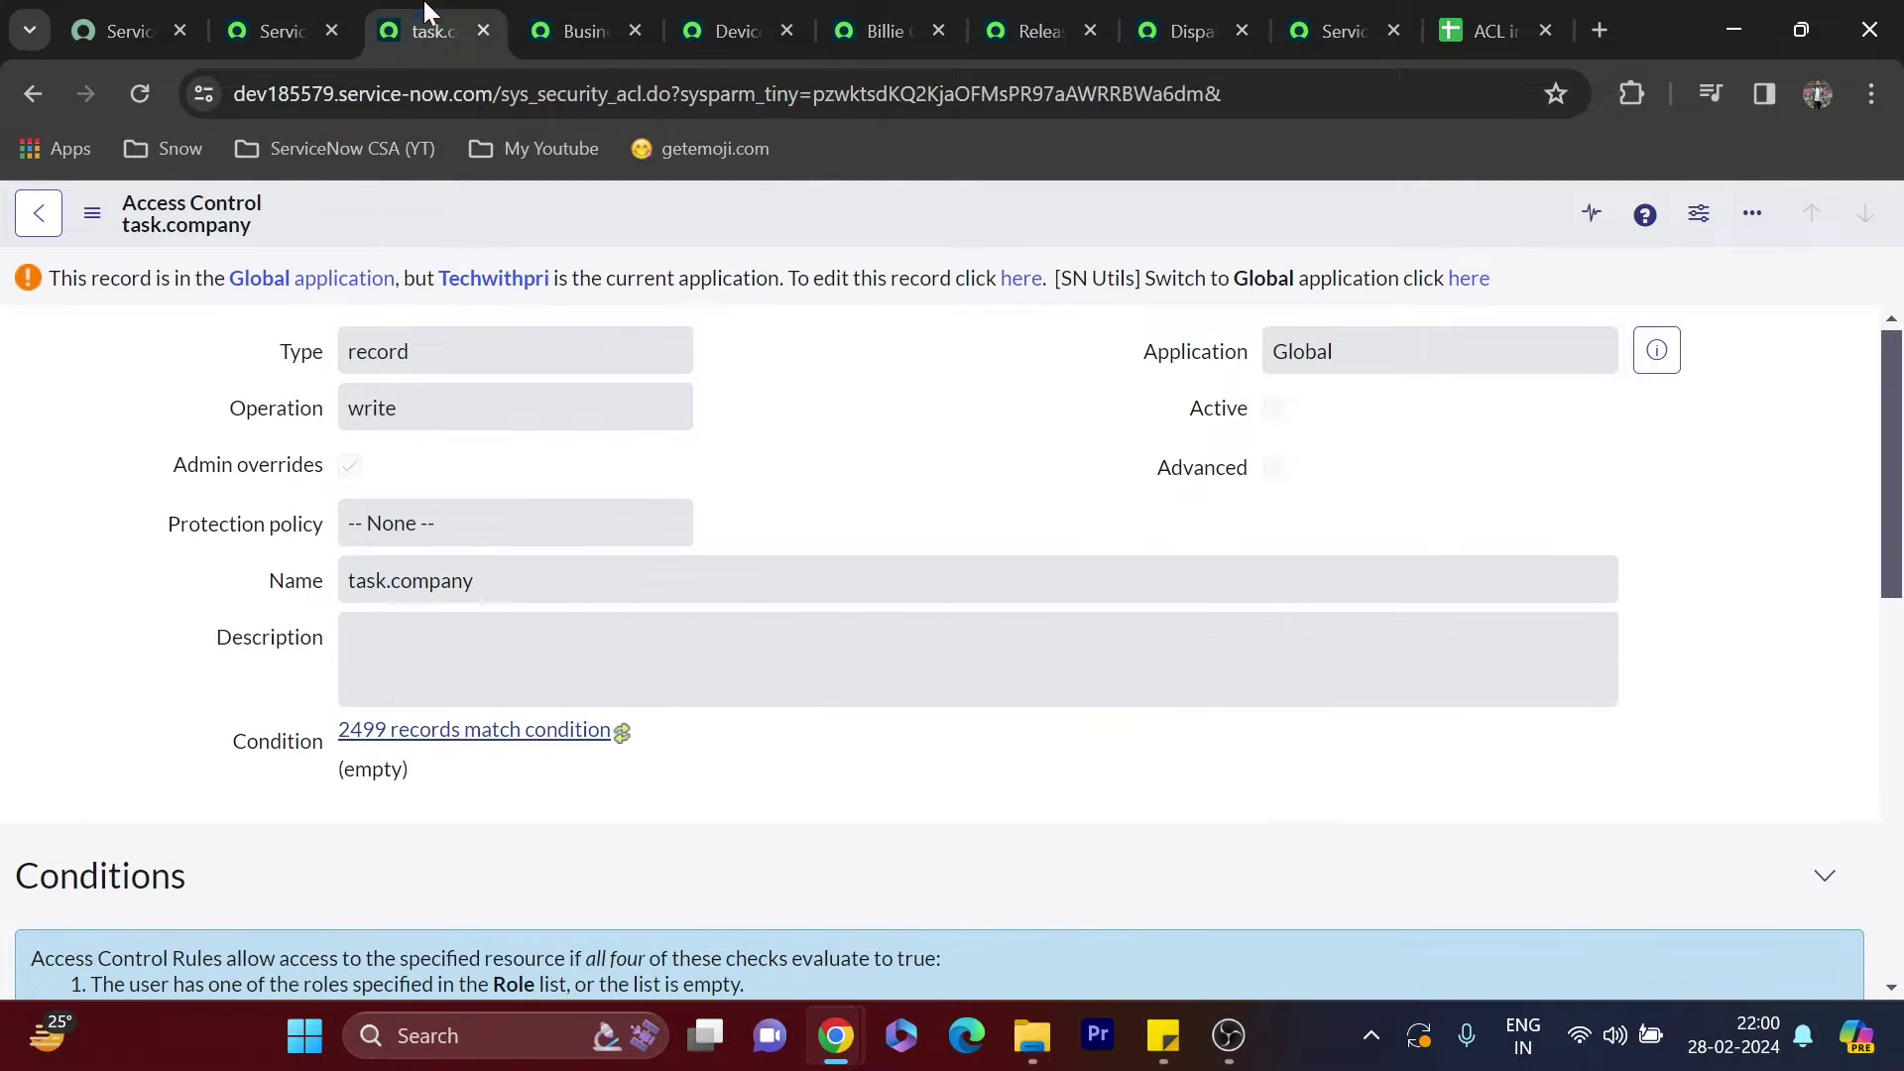
{"action": "left_click", "coordinate": [343, 12]}
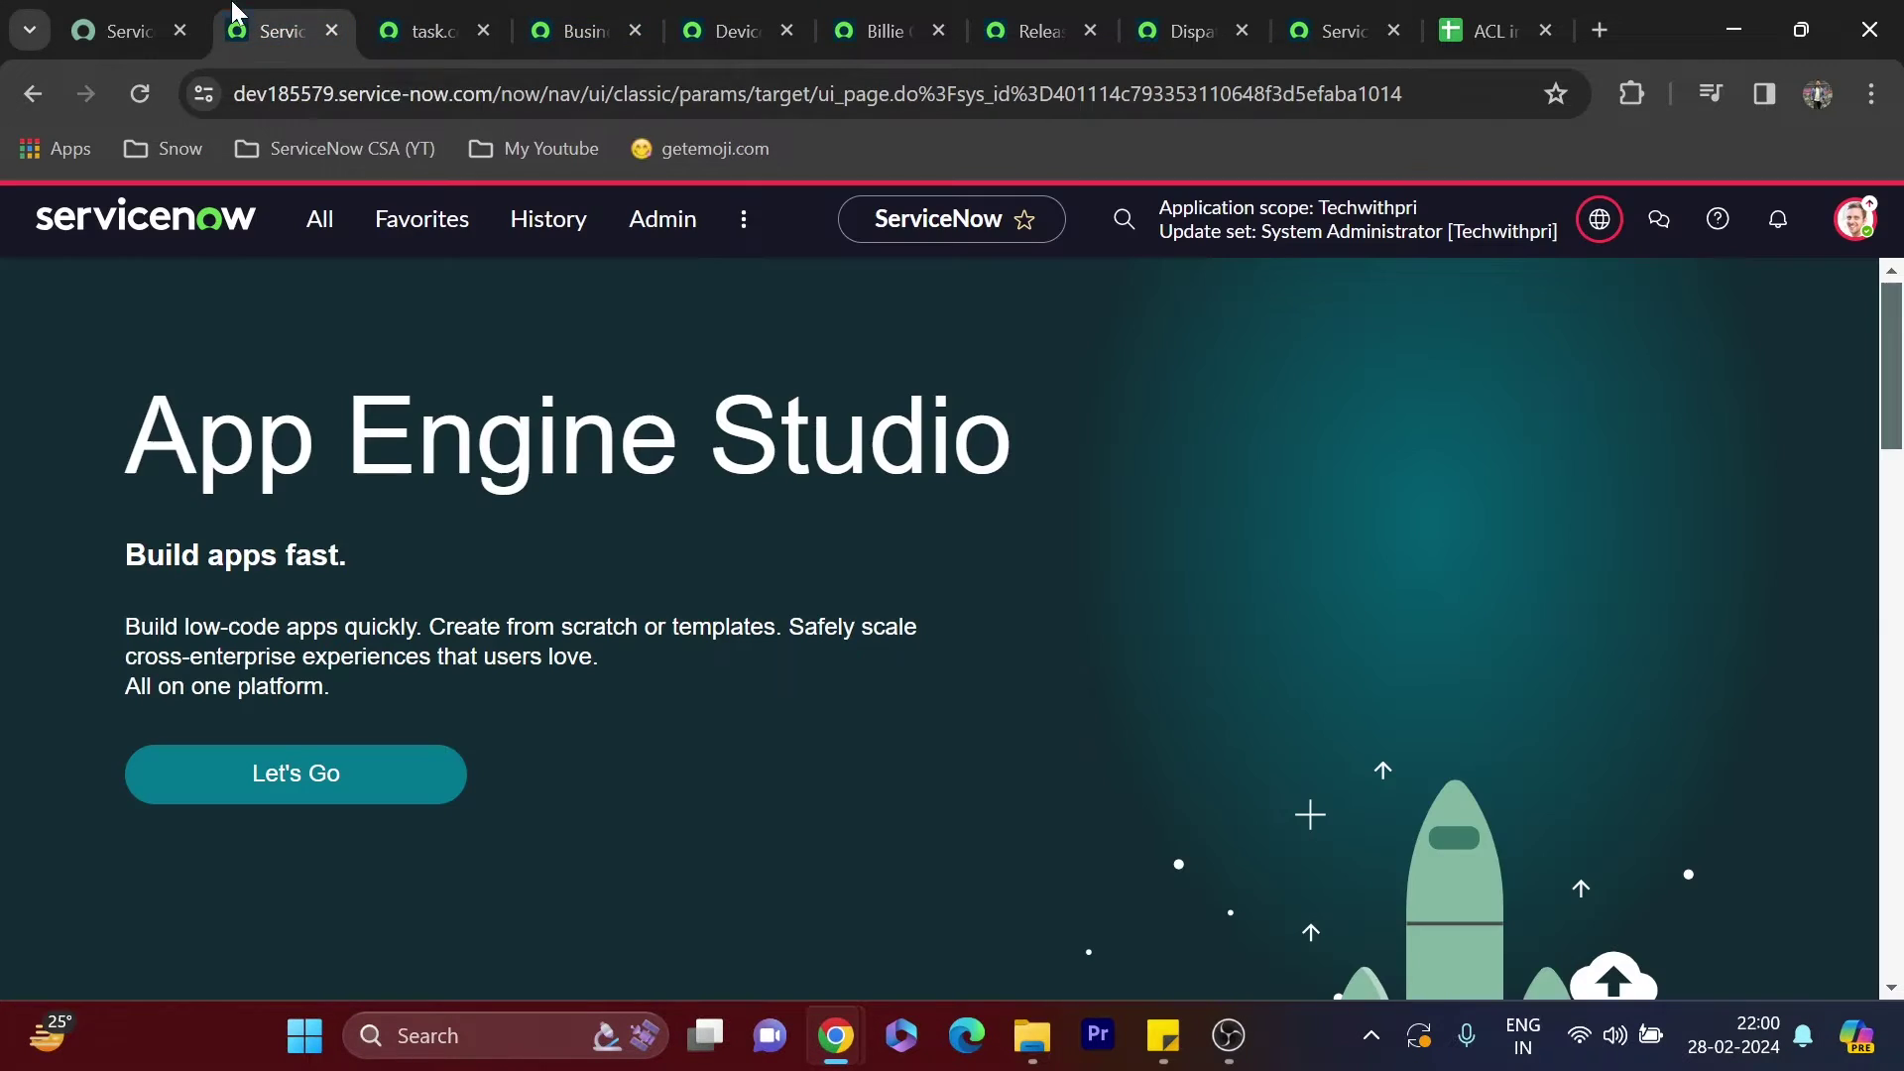
{"action": "left_click", "coordinate": [545, 220]}
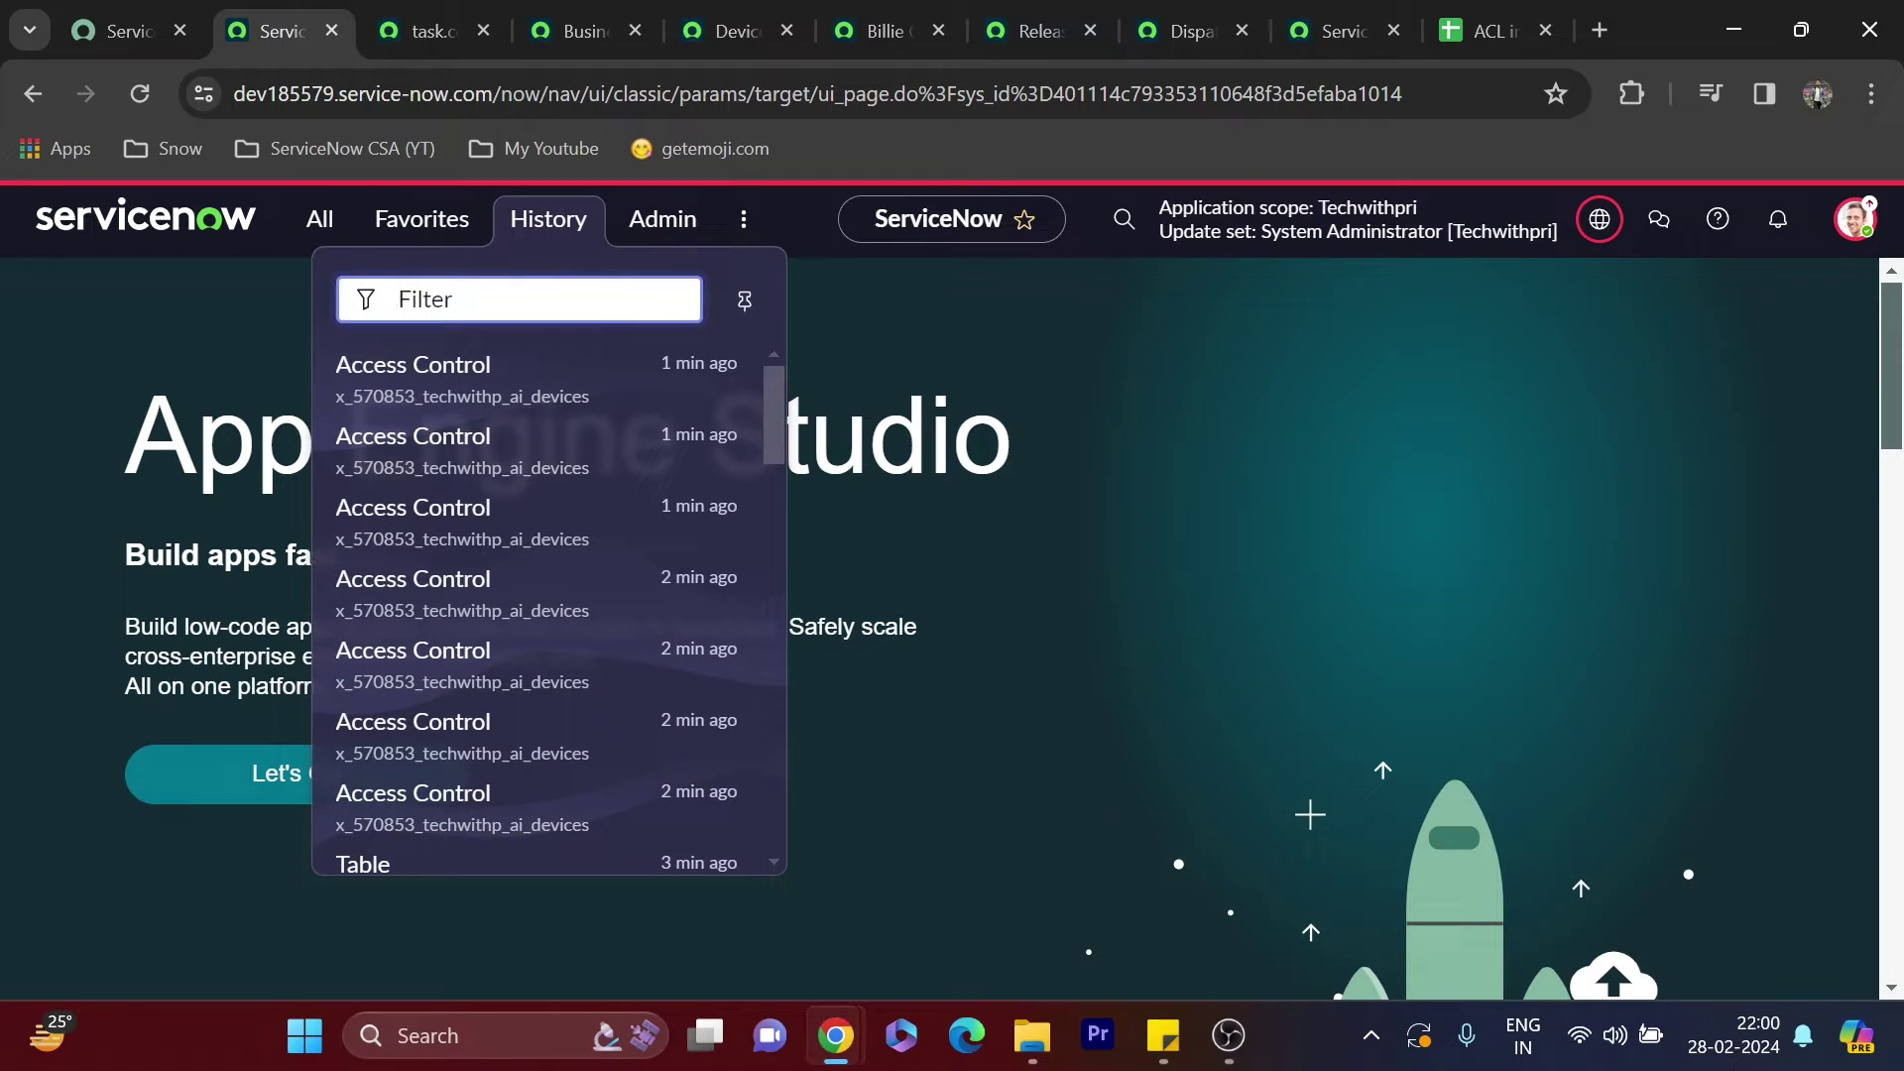
{"action": "type", "text": "dev"}
{"action": "left_click", "coordinate": [451, 414]}
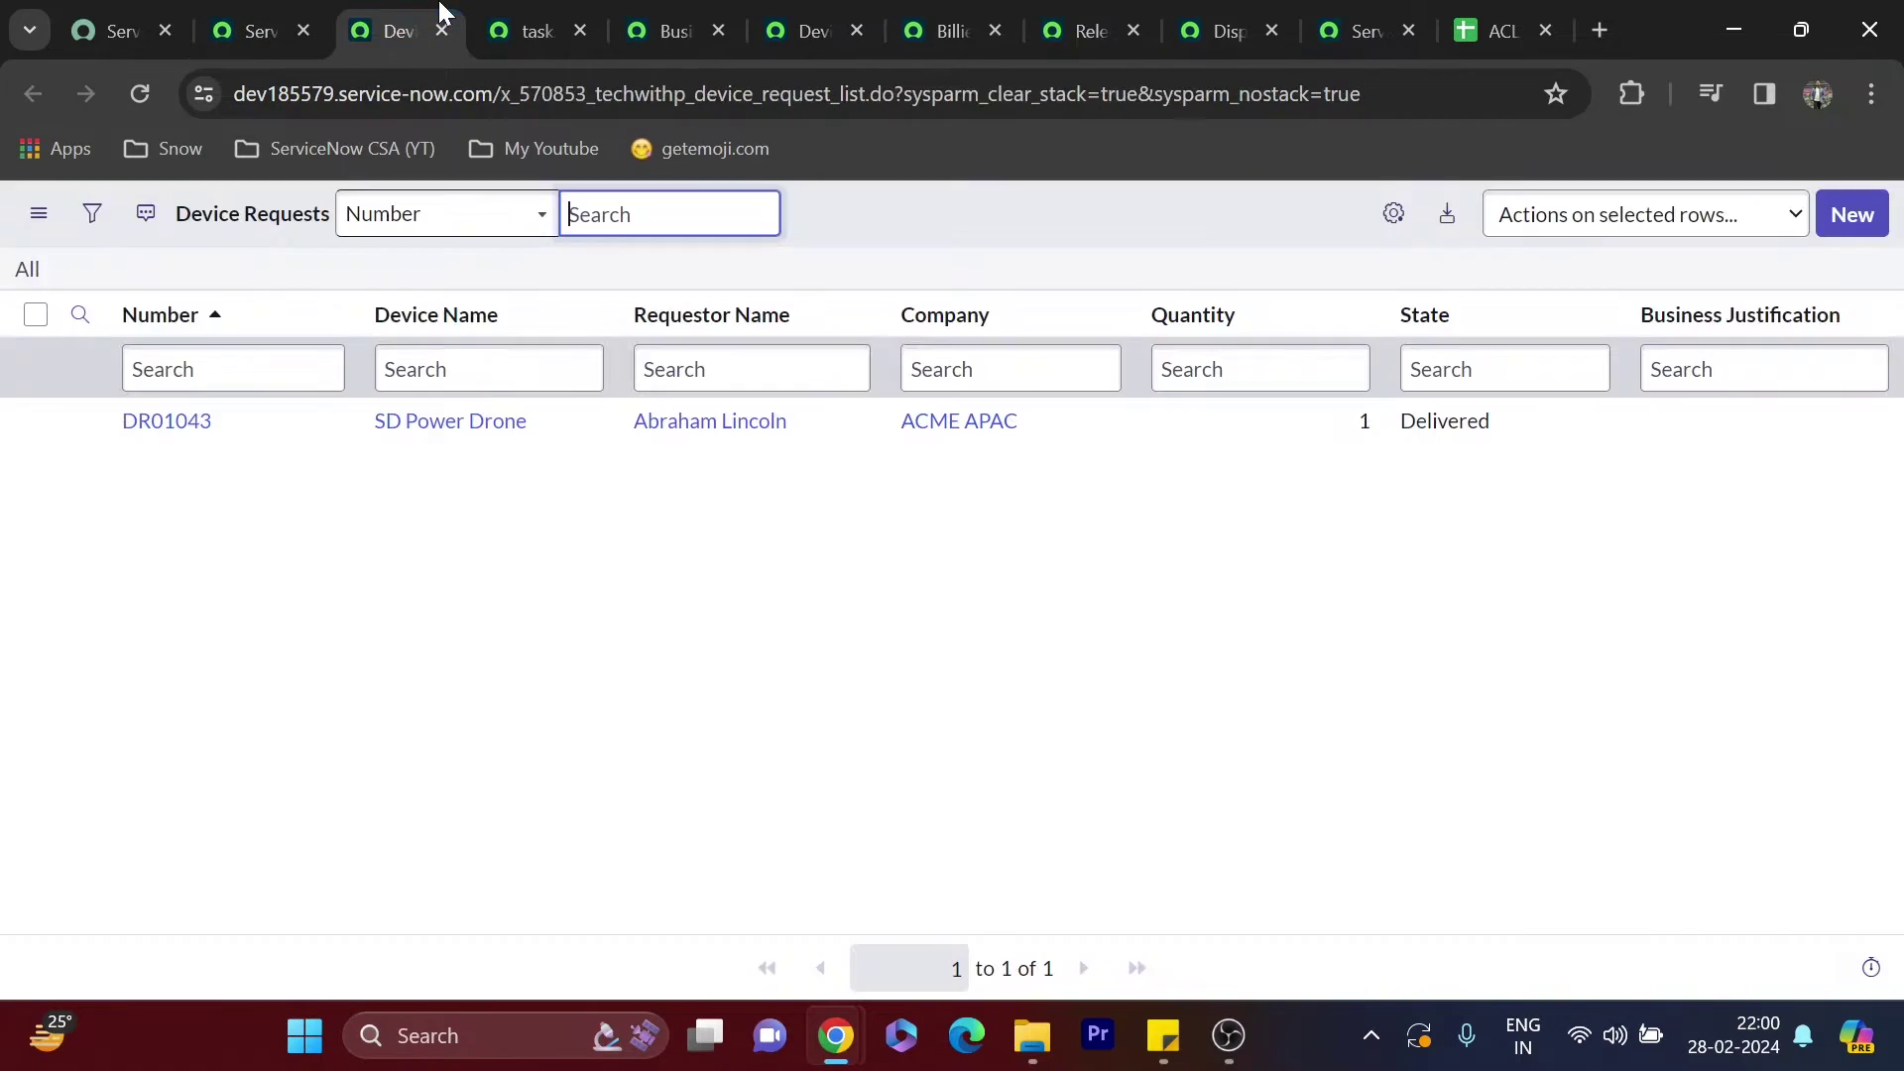
Impersonate the recent user listed directly above ITIL User
{"action": "left_click", "coordinate": [251, 22]}
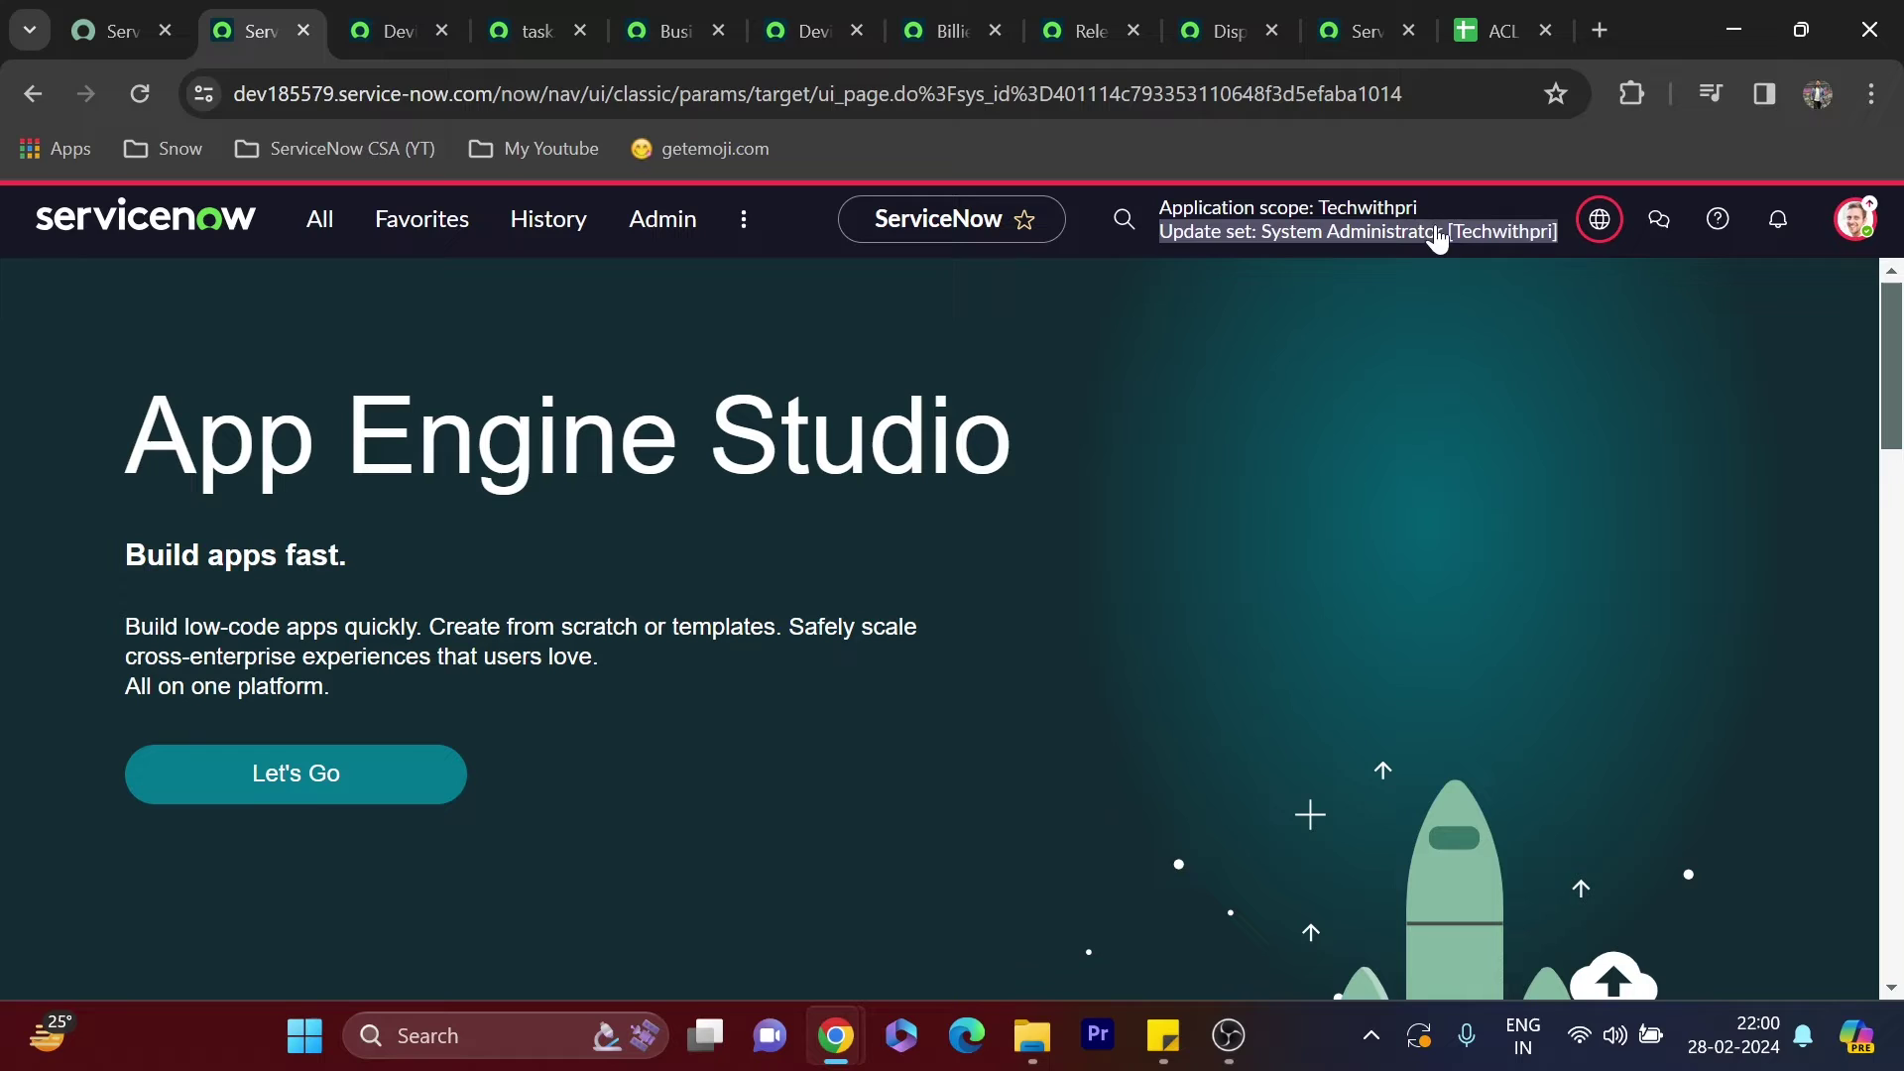
{"action": "left_click", "coordinate": [1854, 219]}
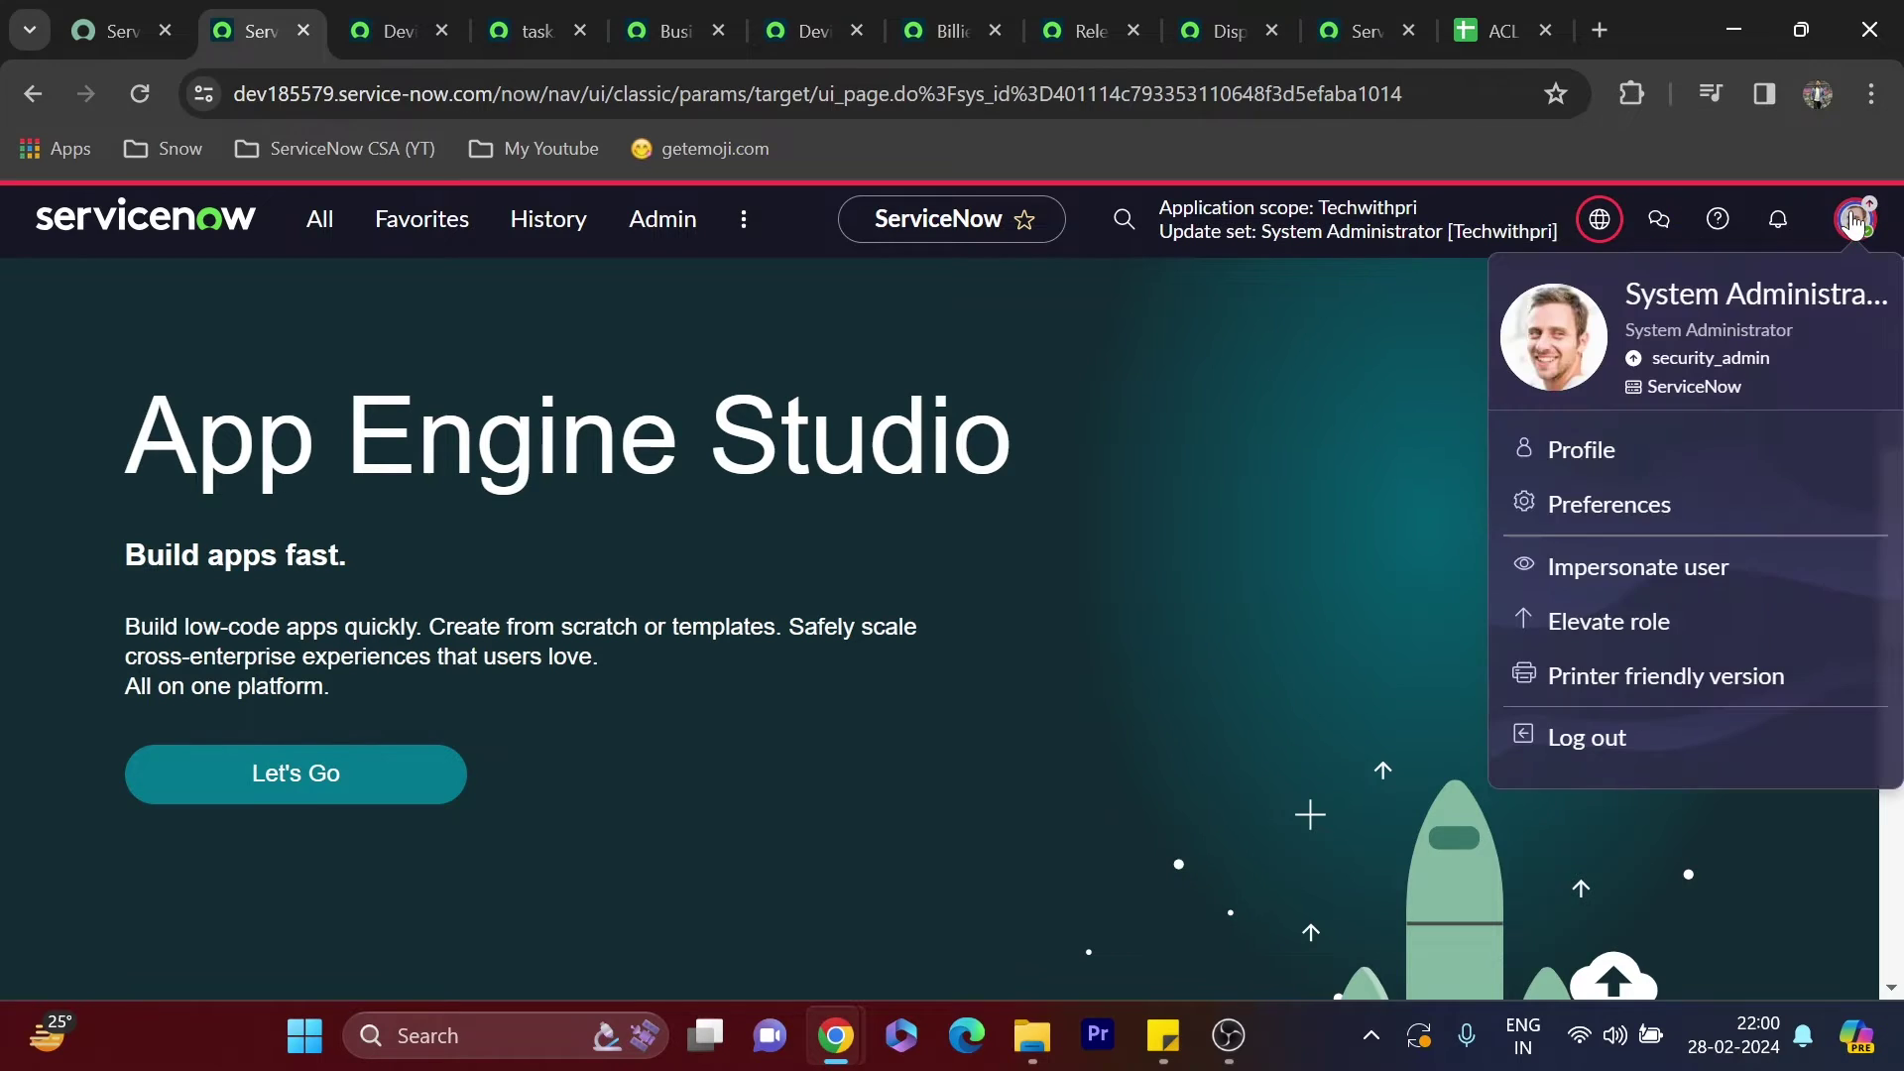
{"action": "left_click", "coordinate": [1641, 565]}
{"action": "scroll", "coordinate": [896, 595], "scroll_direction": "down", "scroll_amount": 3}
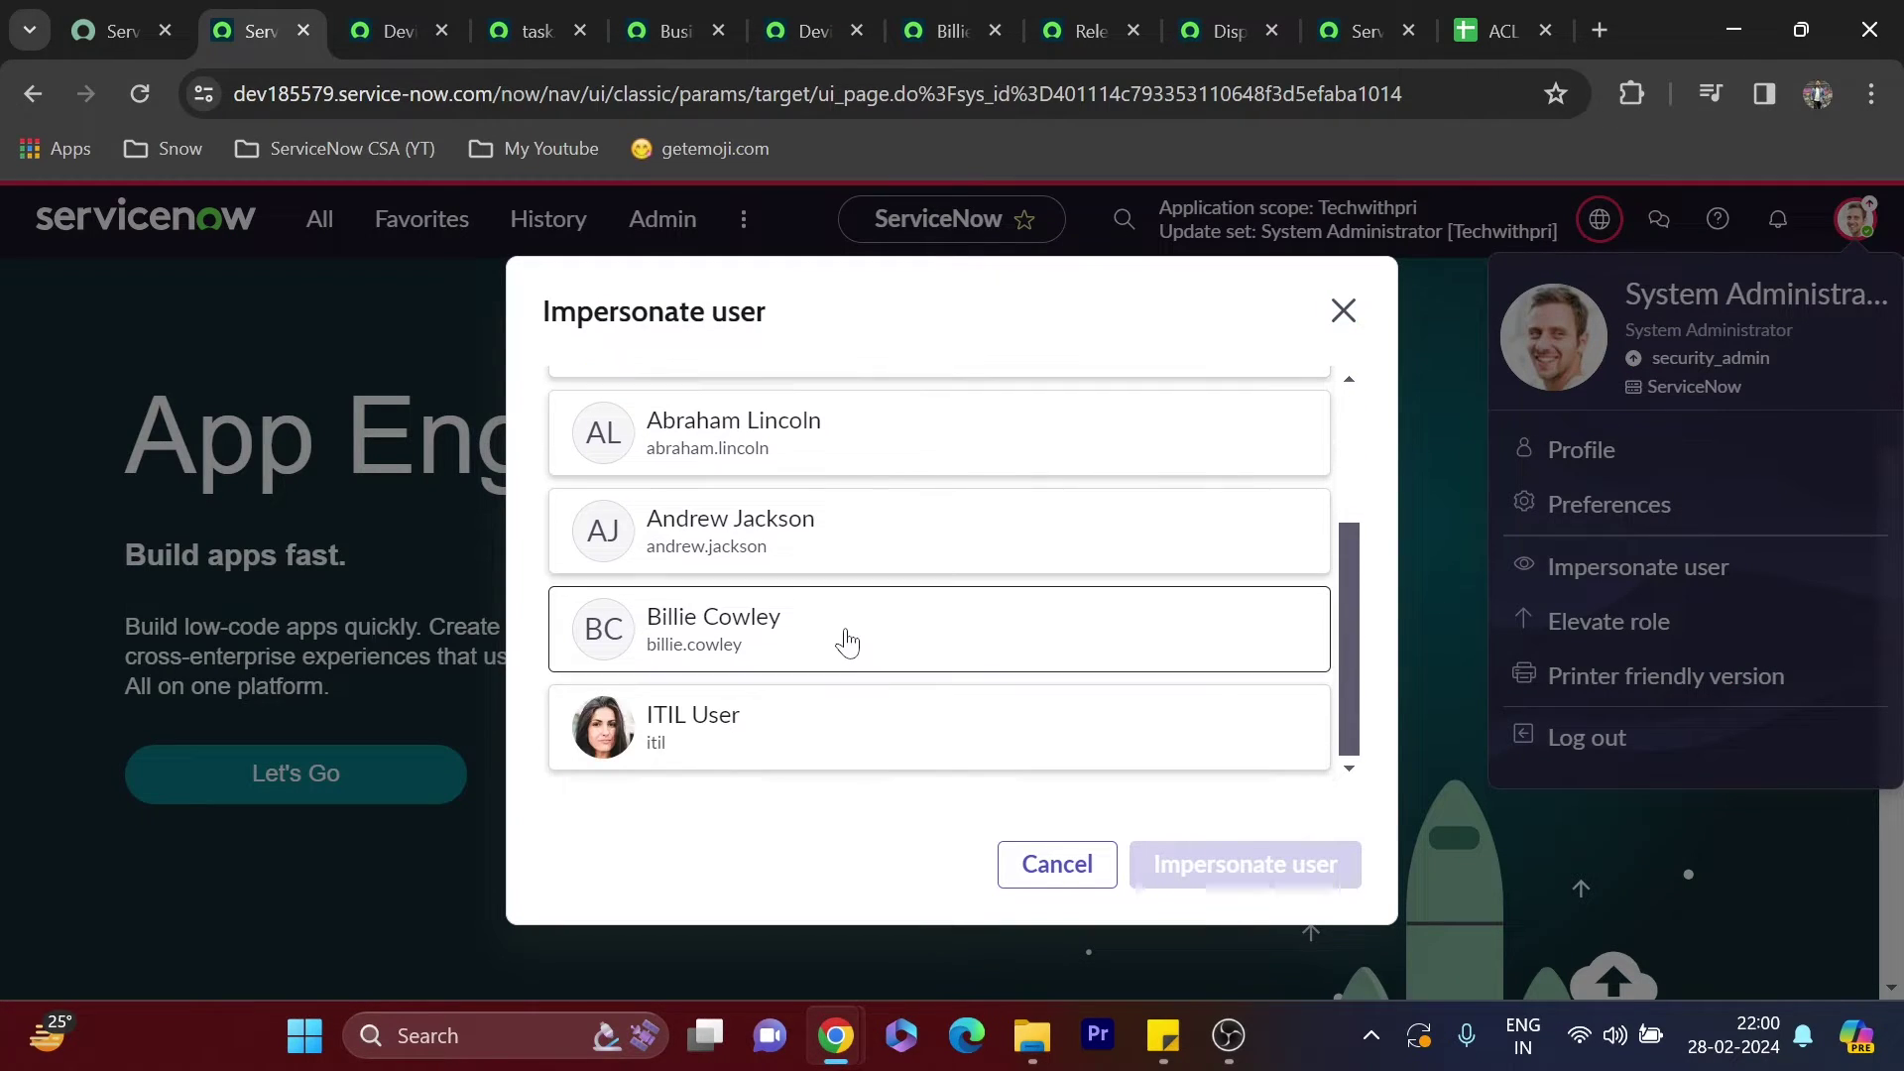
{"action": "left_click", "coordinate": [847, 643]}
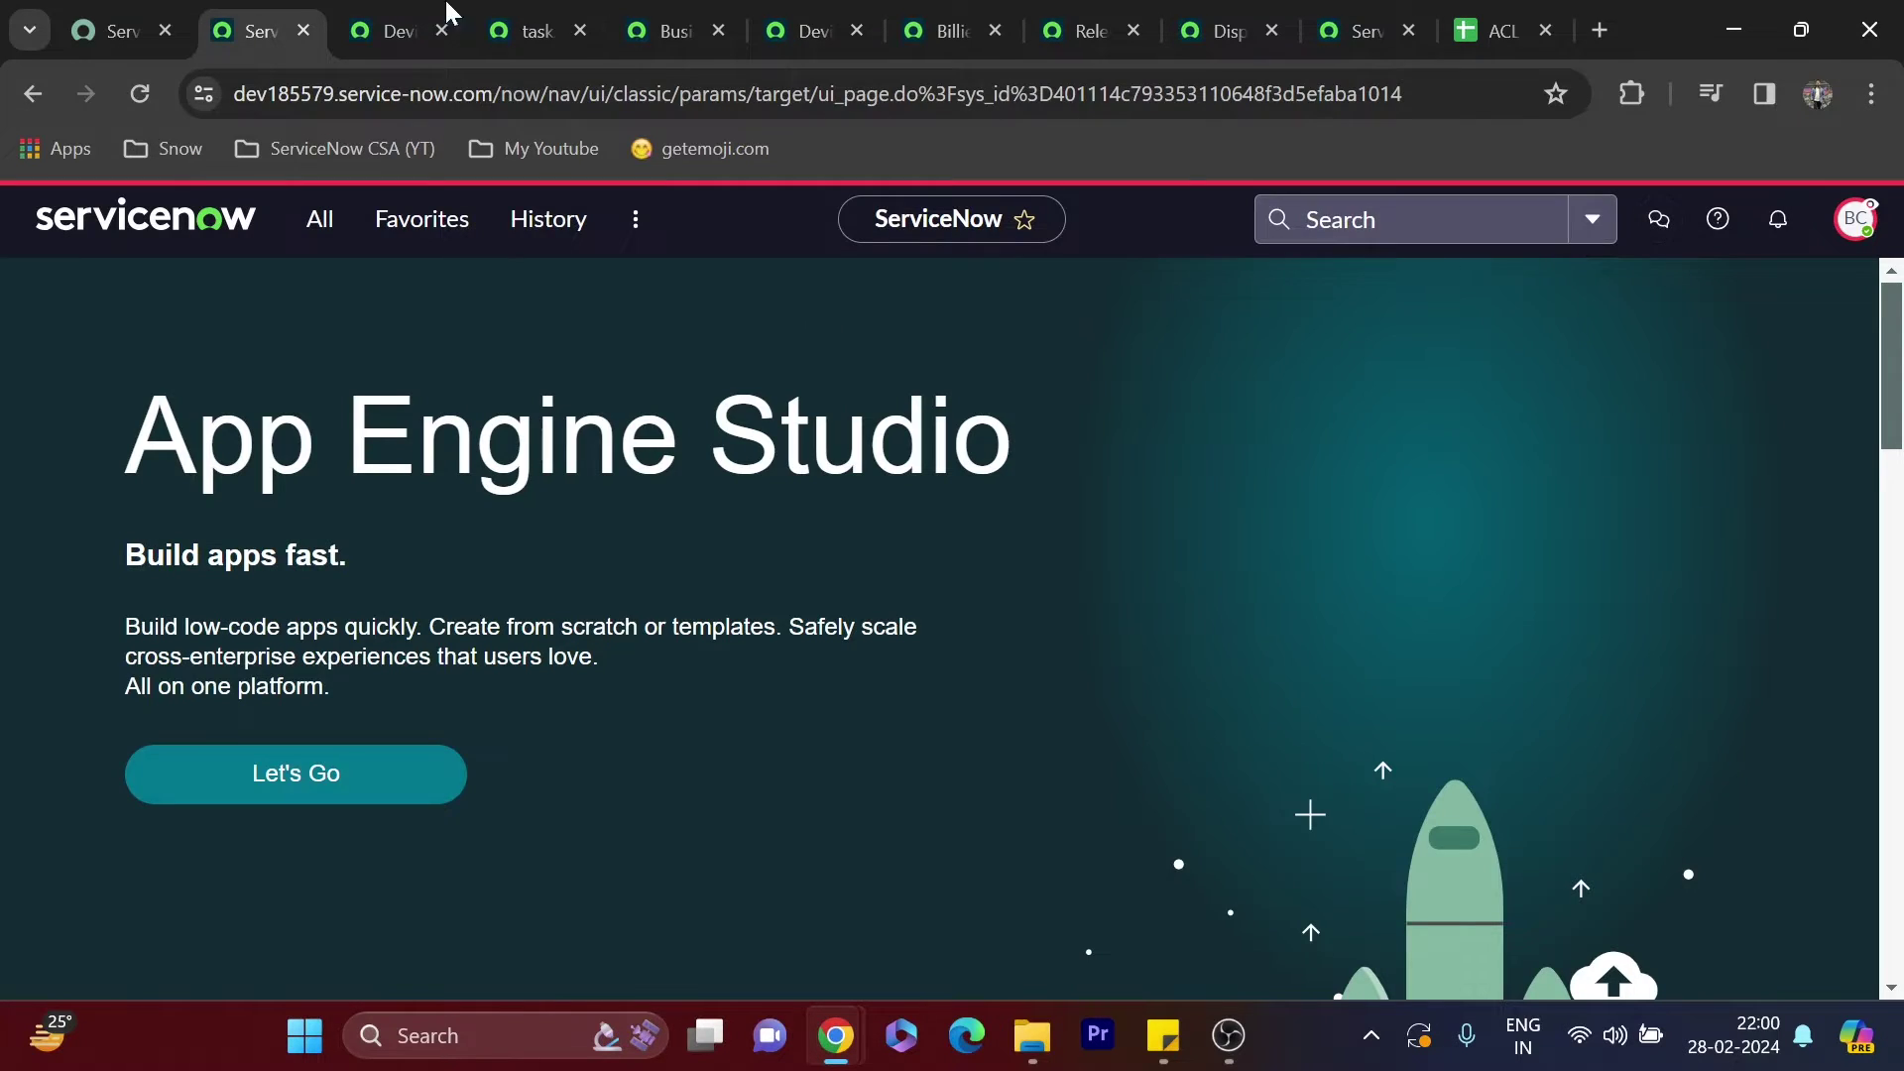
Reload the Device Requests list as the impersonated user and open a new device request form, trying its reference fields
{"action": "left_click", "coordinate": [451, 14]}
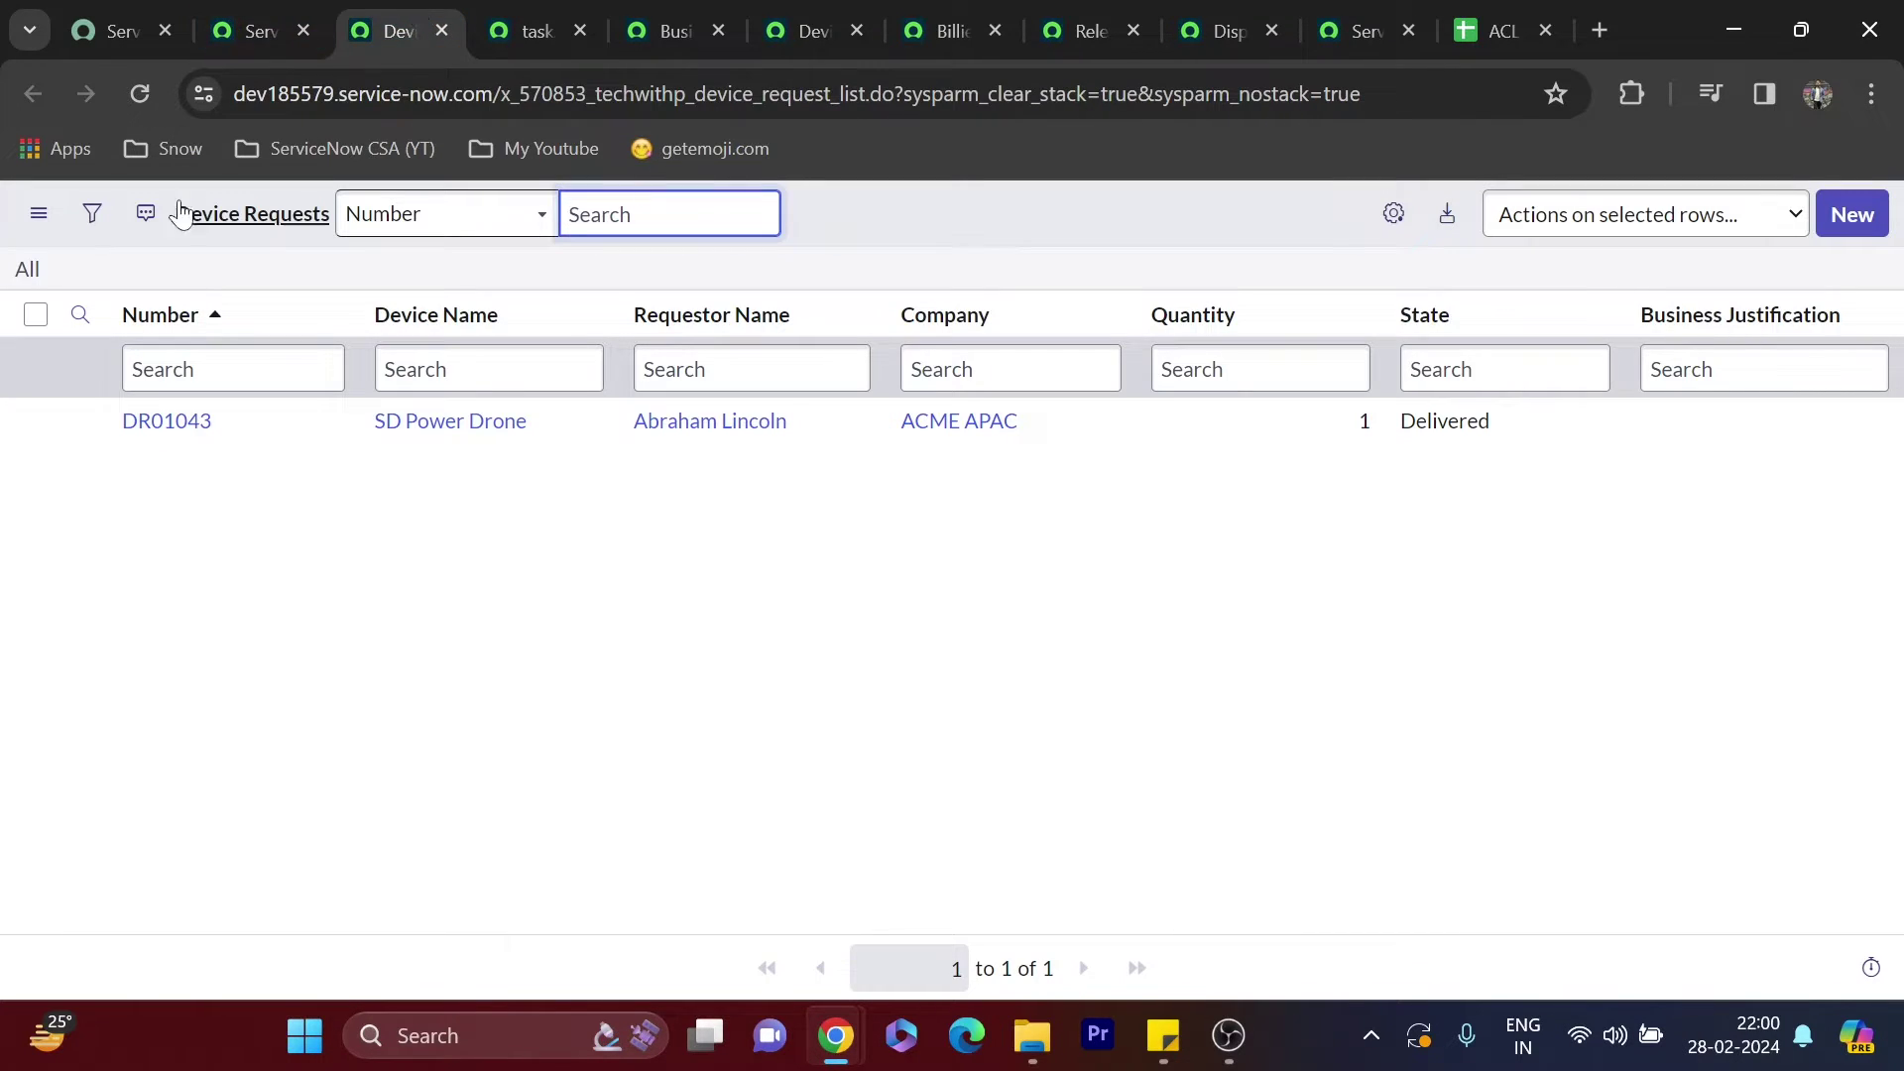
{"action": "left_click", "coordinate": [128, 88]}
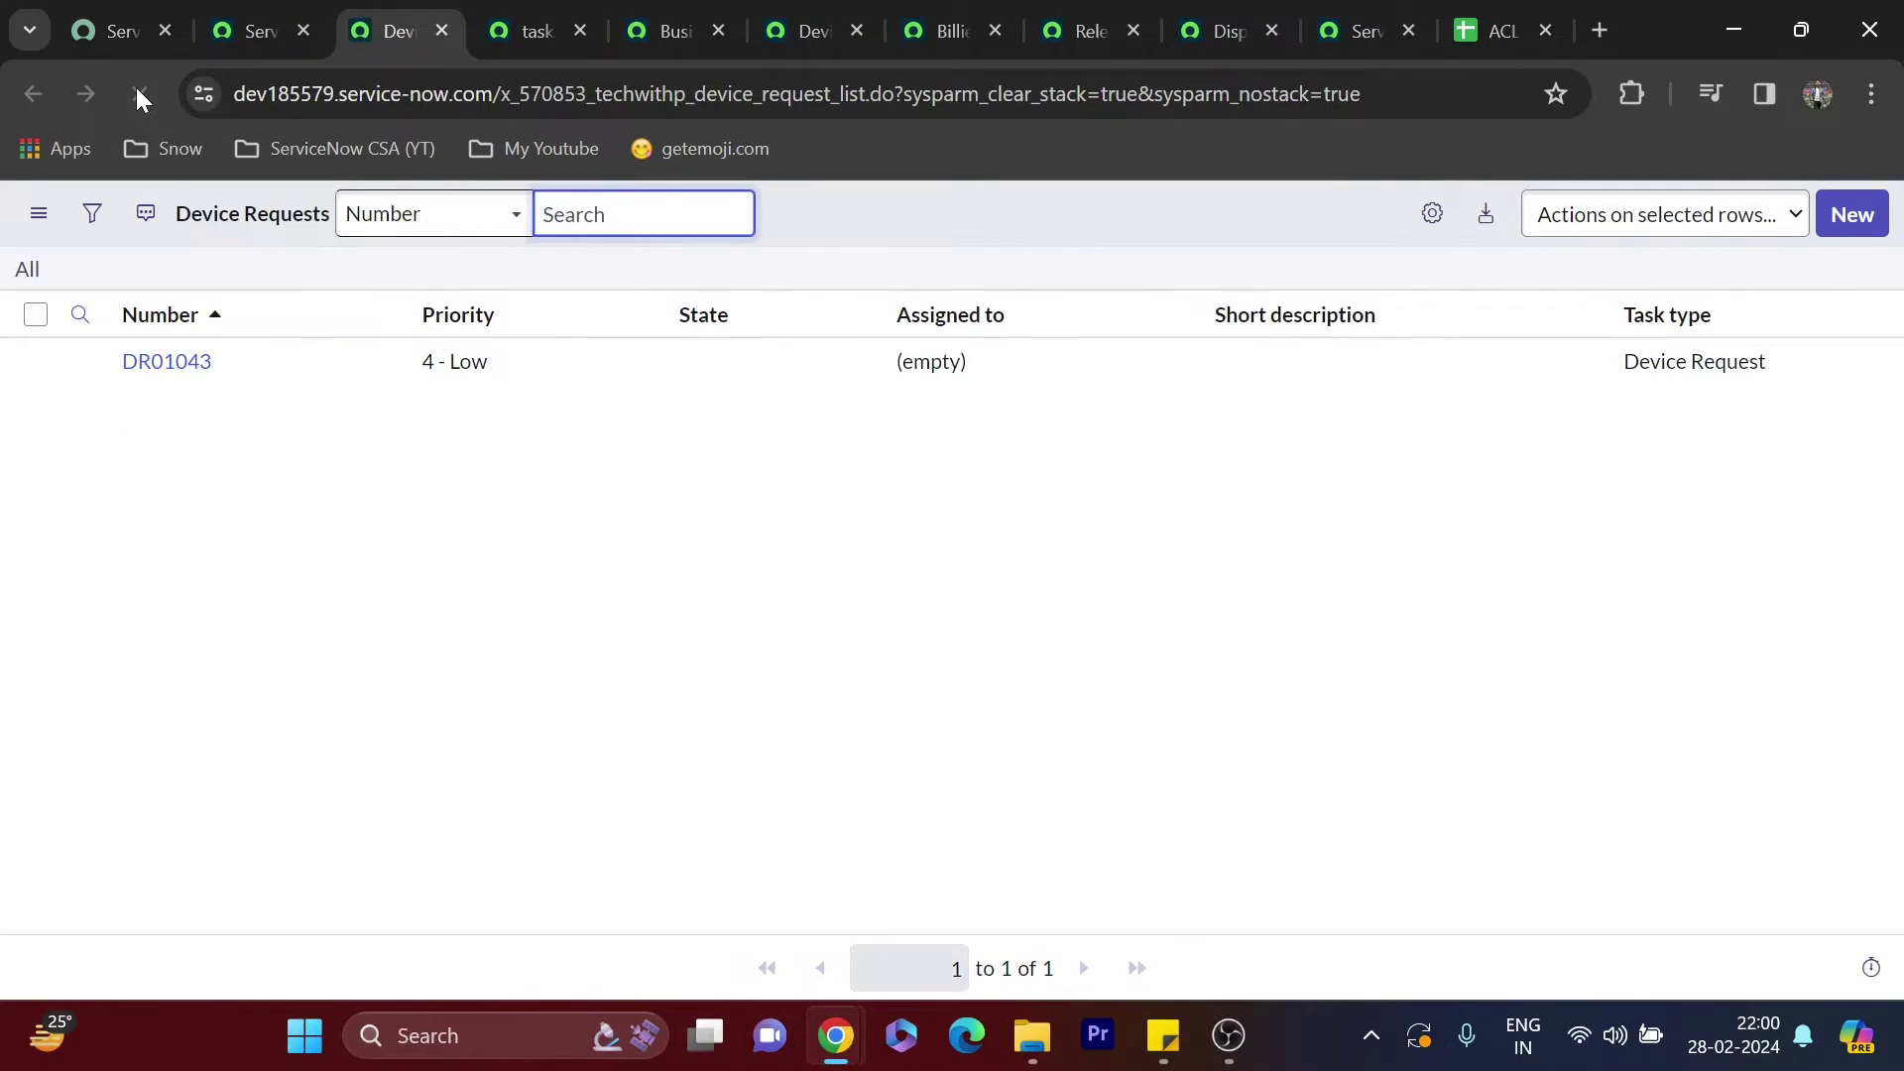
{"action": "left_click", "coordinate": [1868, 222]}
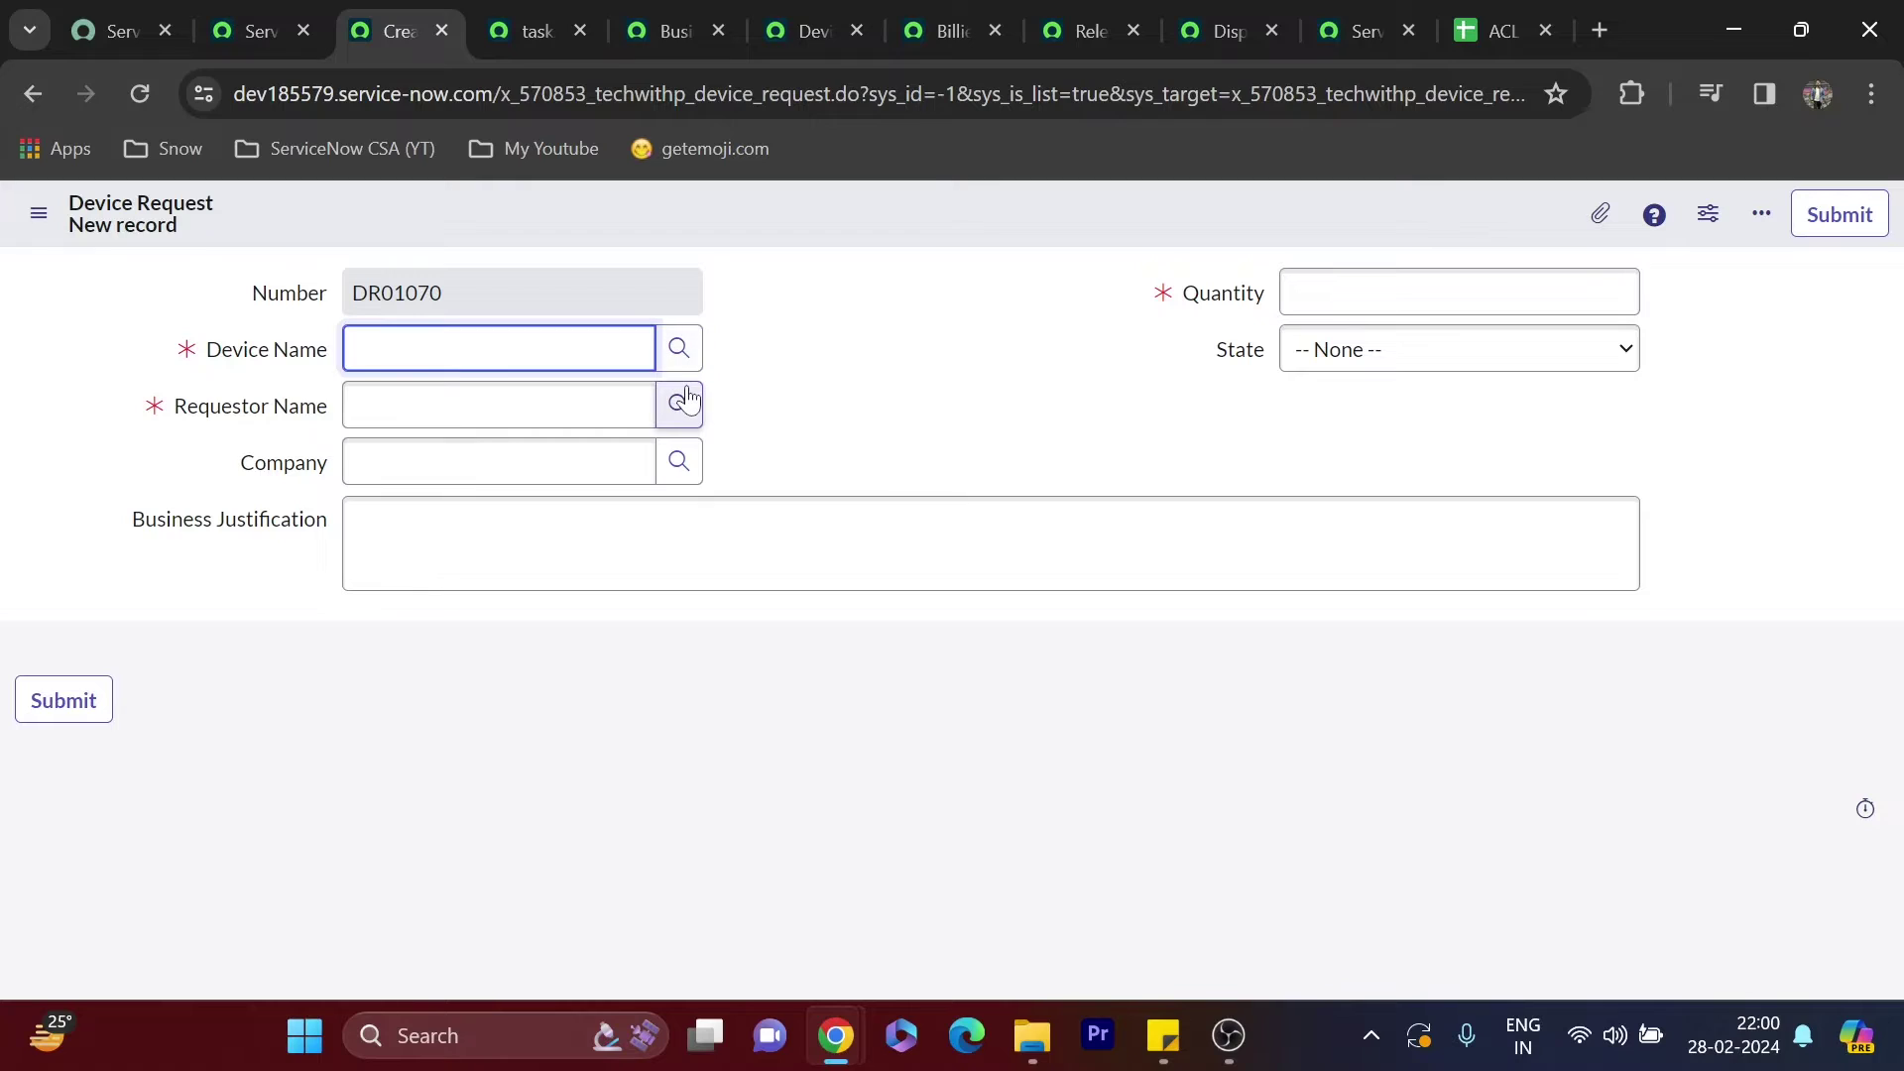
{"action": "left_click", "coordinate": [585, 461]}
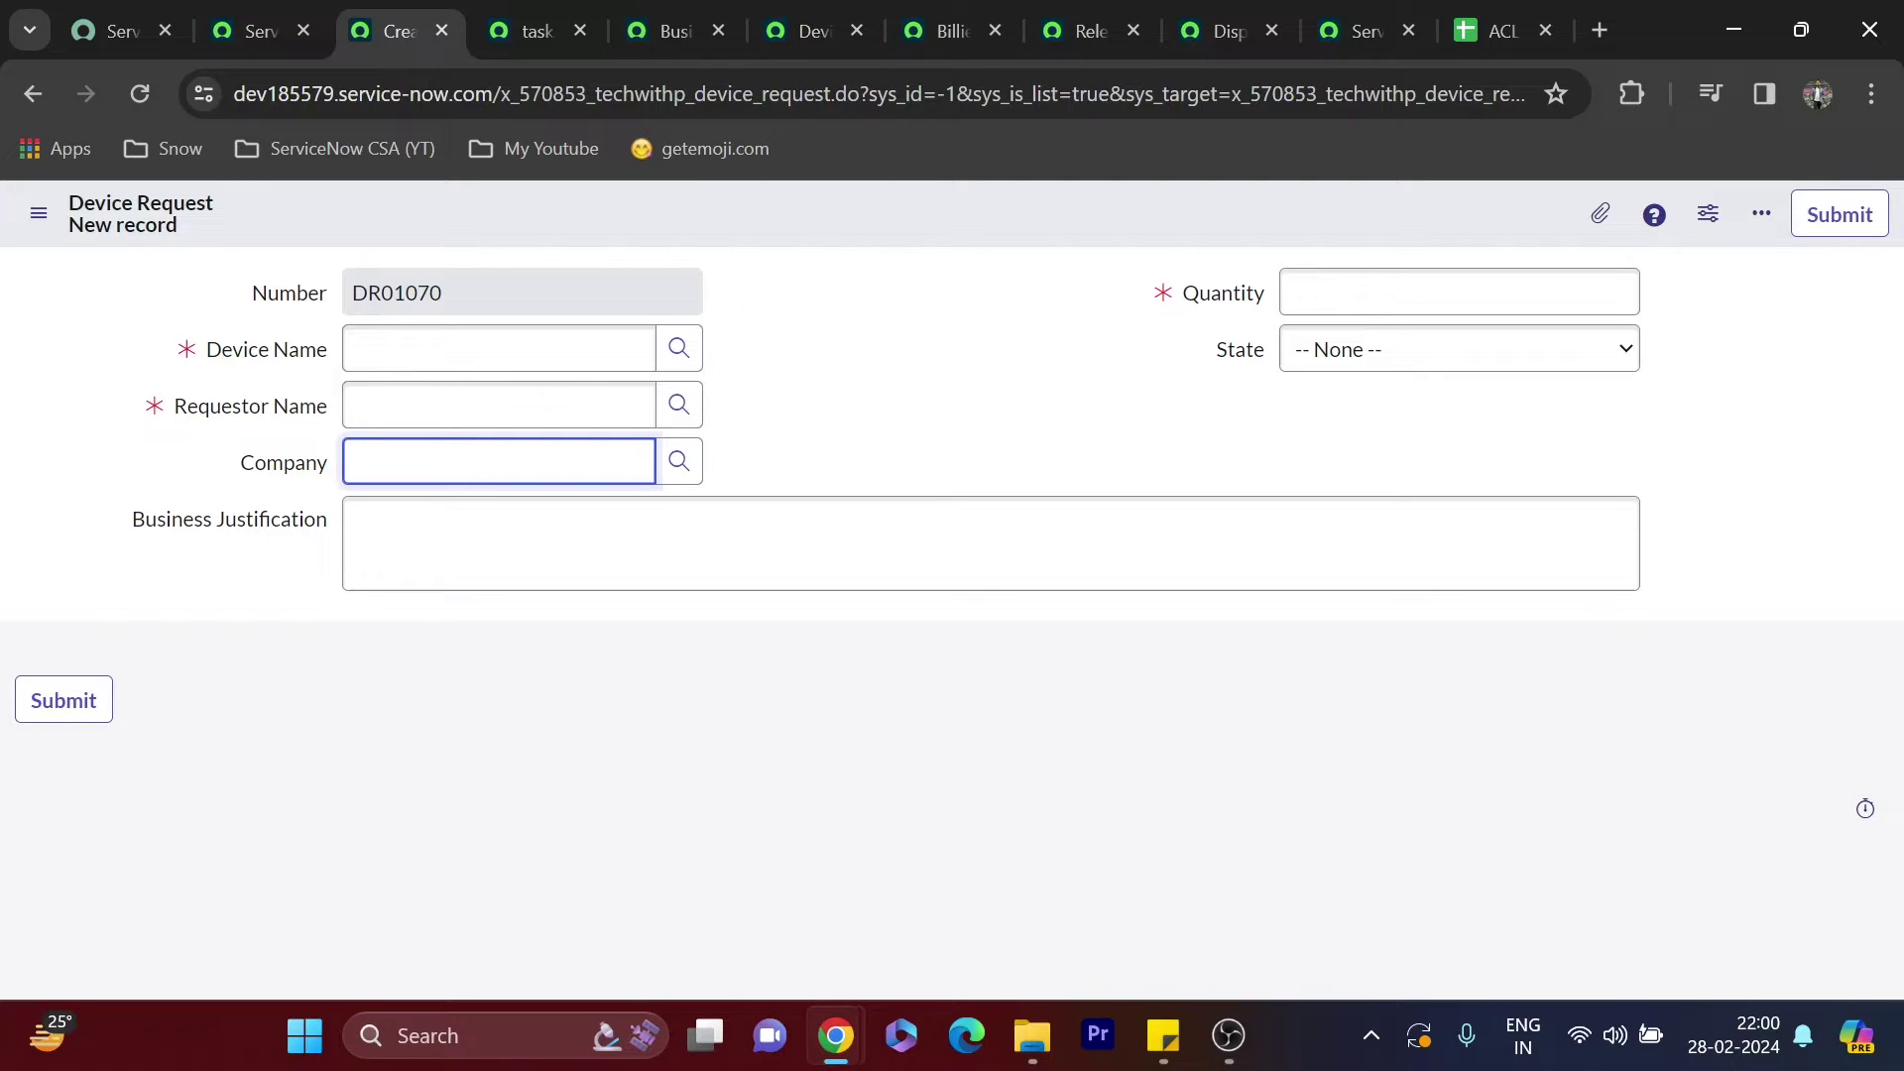
{"action": "left_click", "coordinate": [591, 414]}
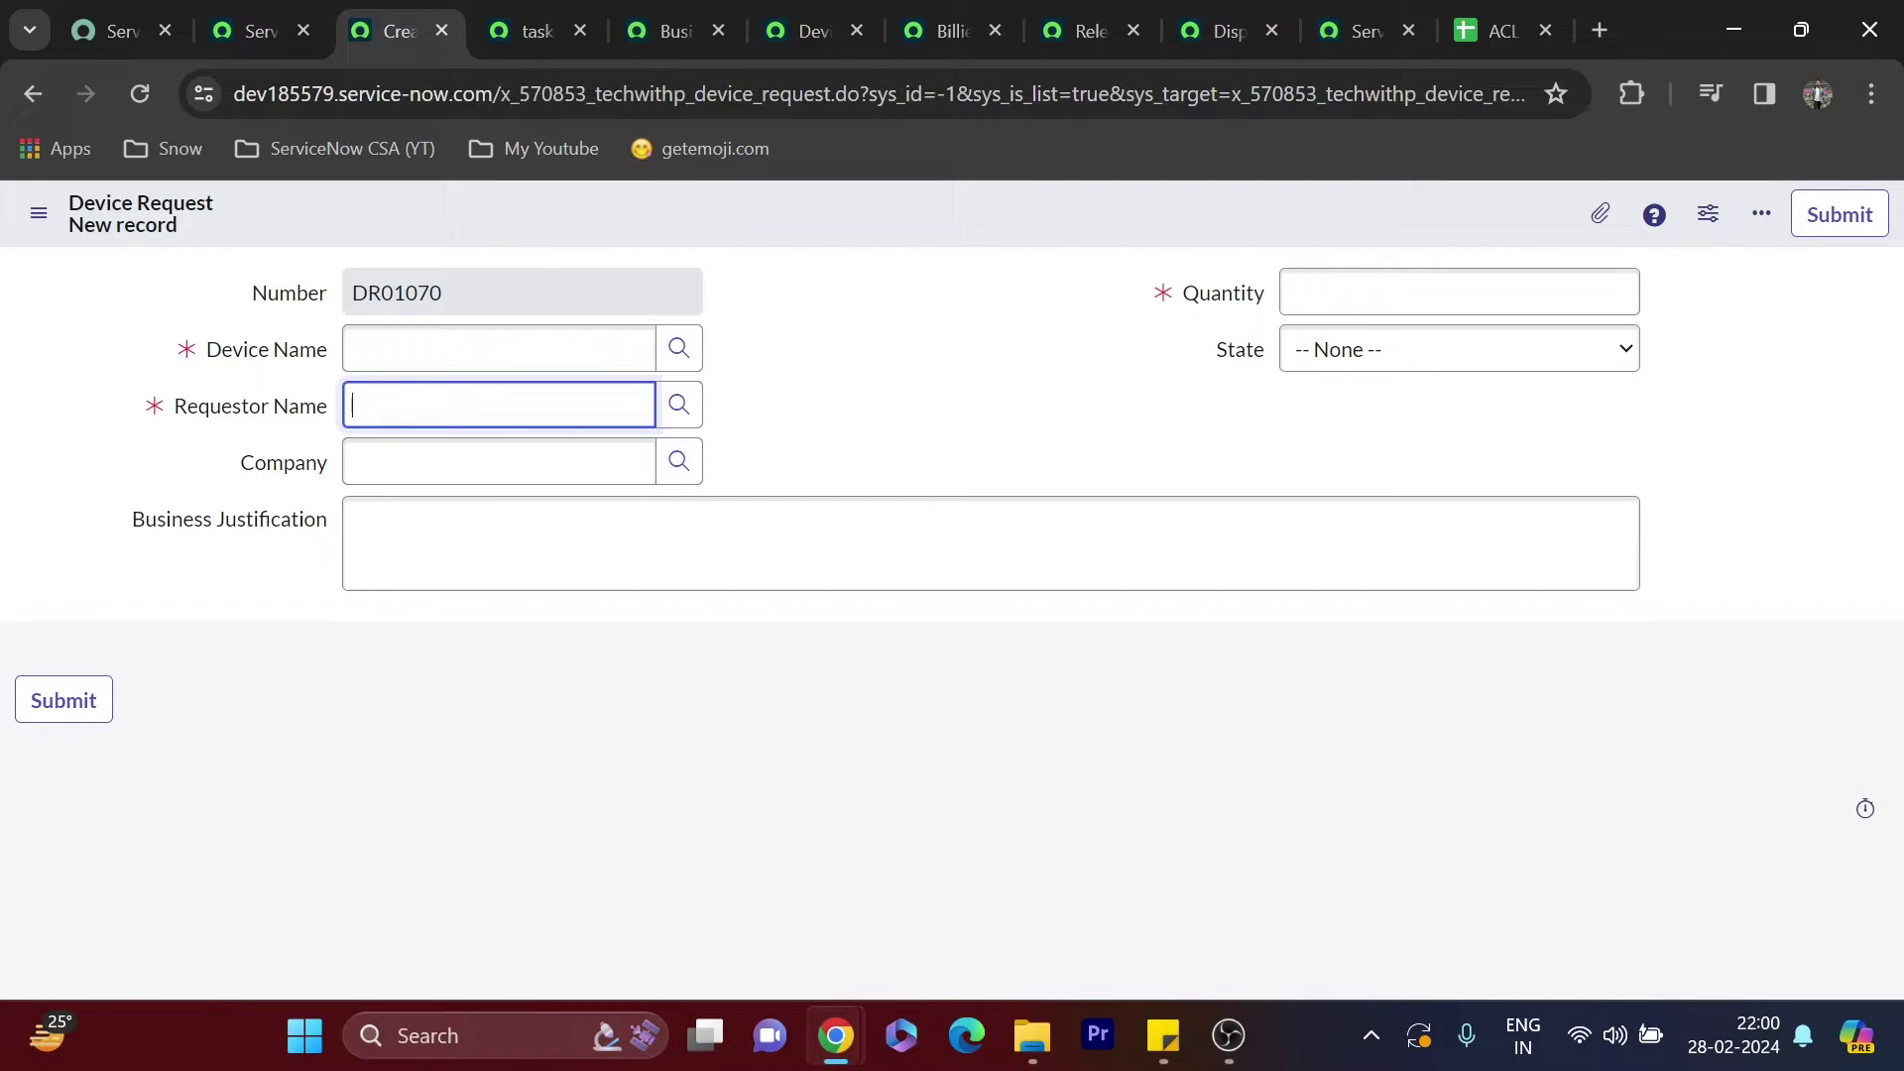
{"action": "left_click", "coordinate": [595, 349]}
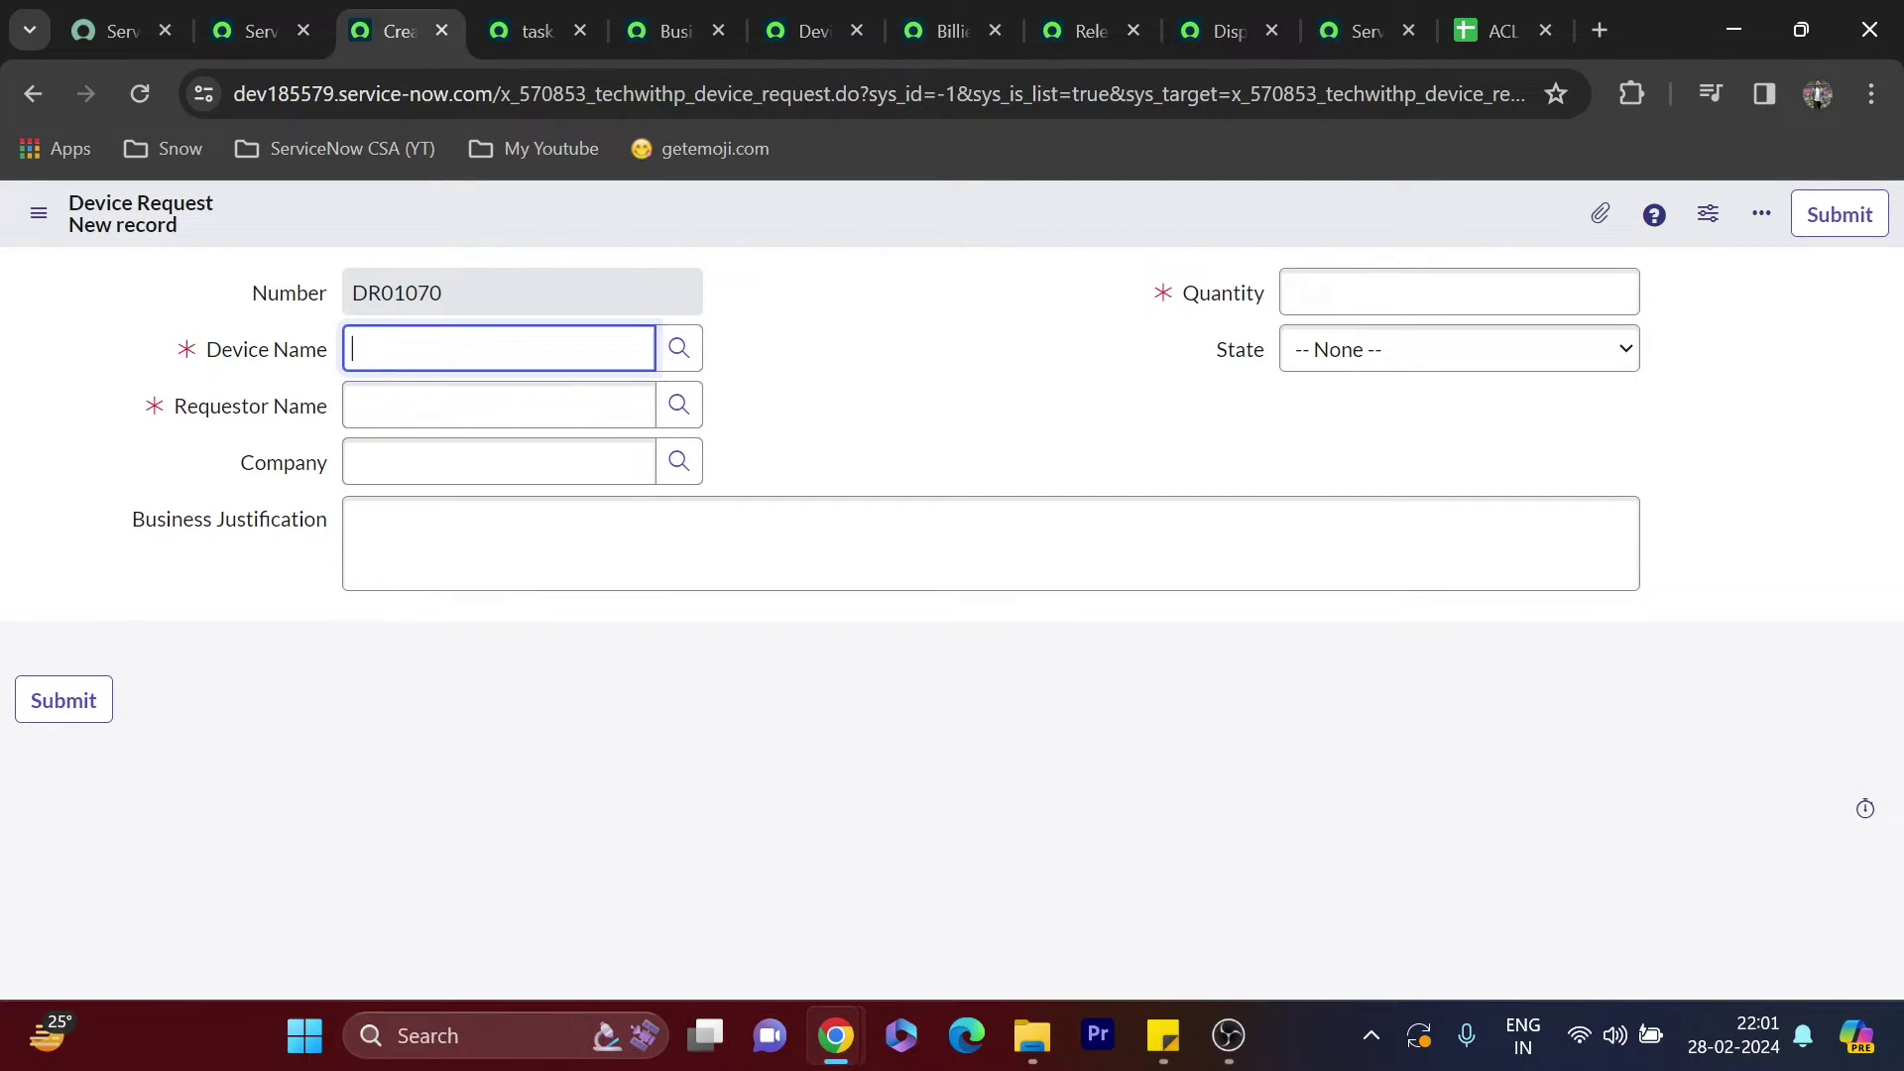
Select ES Sensor as the device name, examine the device and delivery details, and leave the form without submitting
{"action": "left_click", "coordinate": [678, 349]}
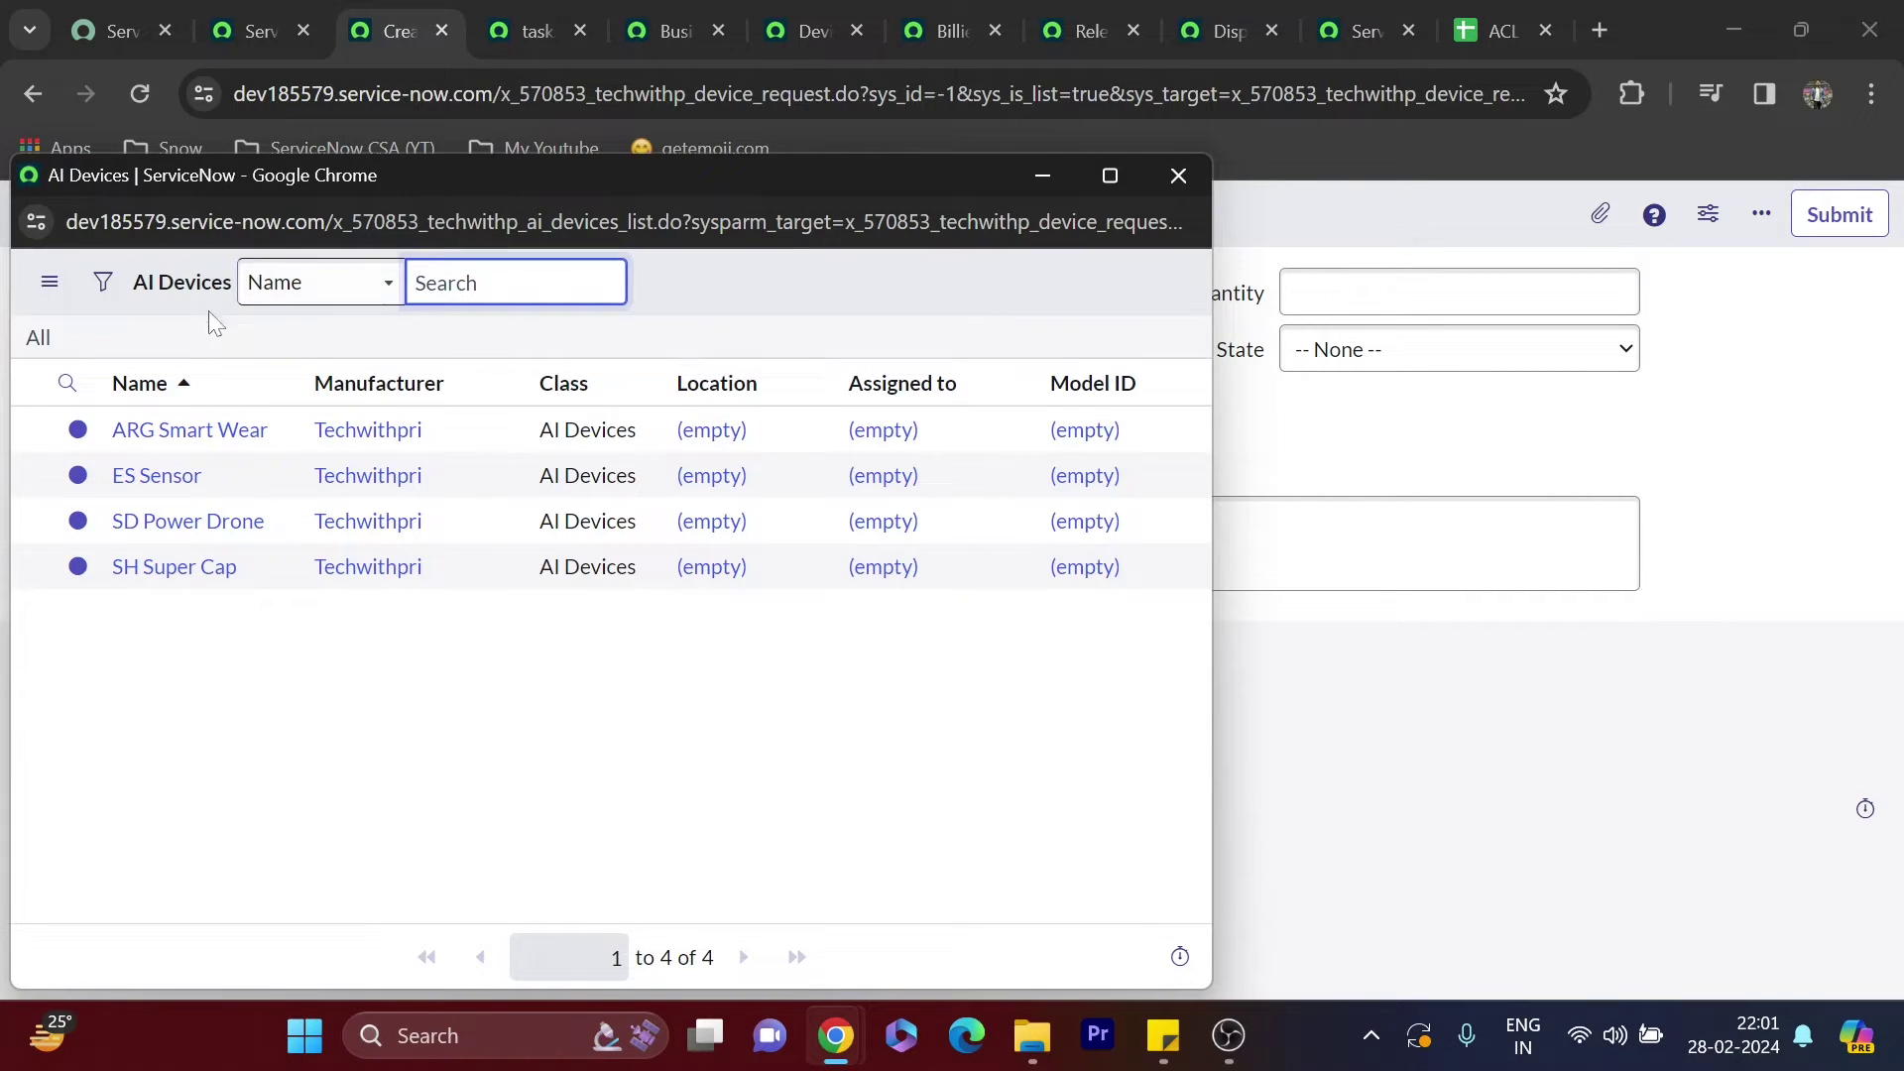
{"action": "left_click", "coordinate": [154, 478]}
{"action": "scroll", "coordinate": [133, 468], "scroll_direction": "down", "scroll_amount": 2}
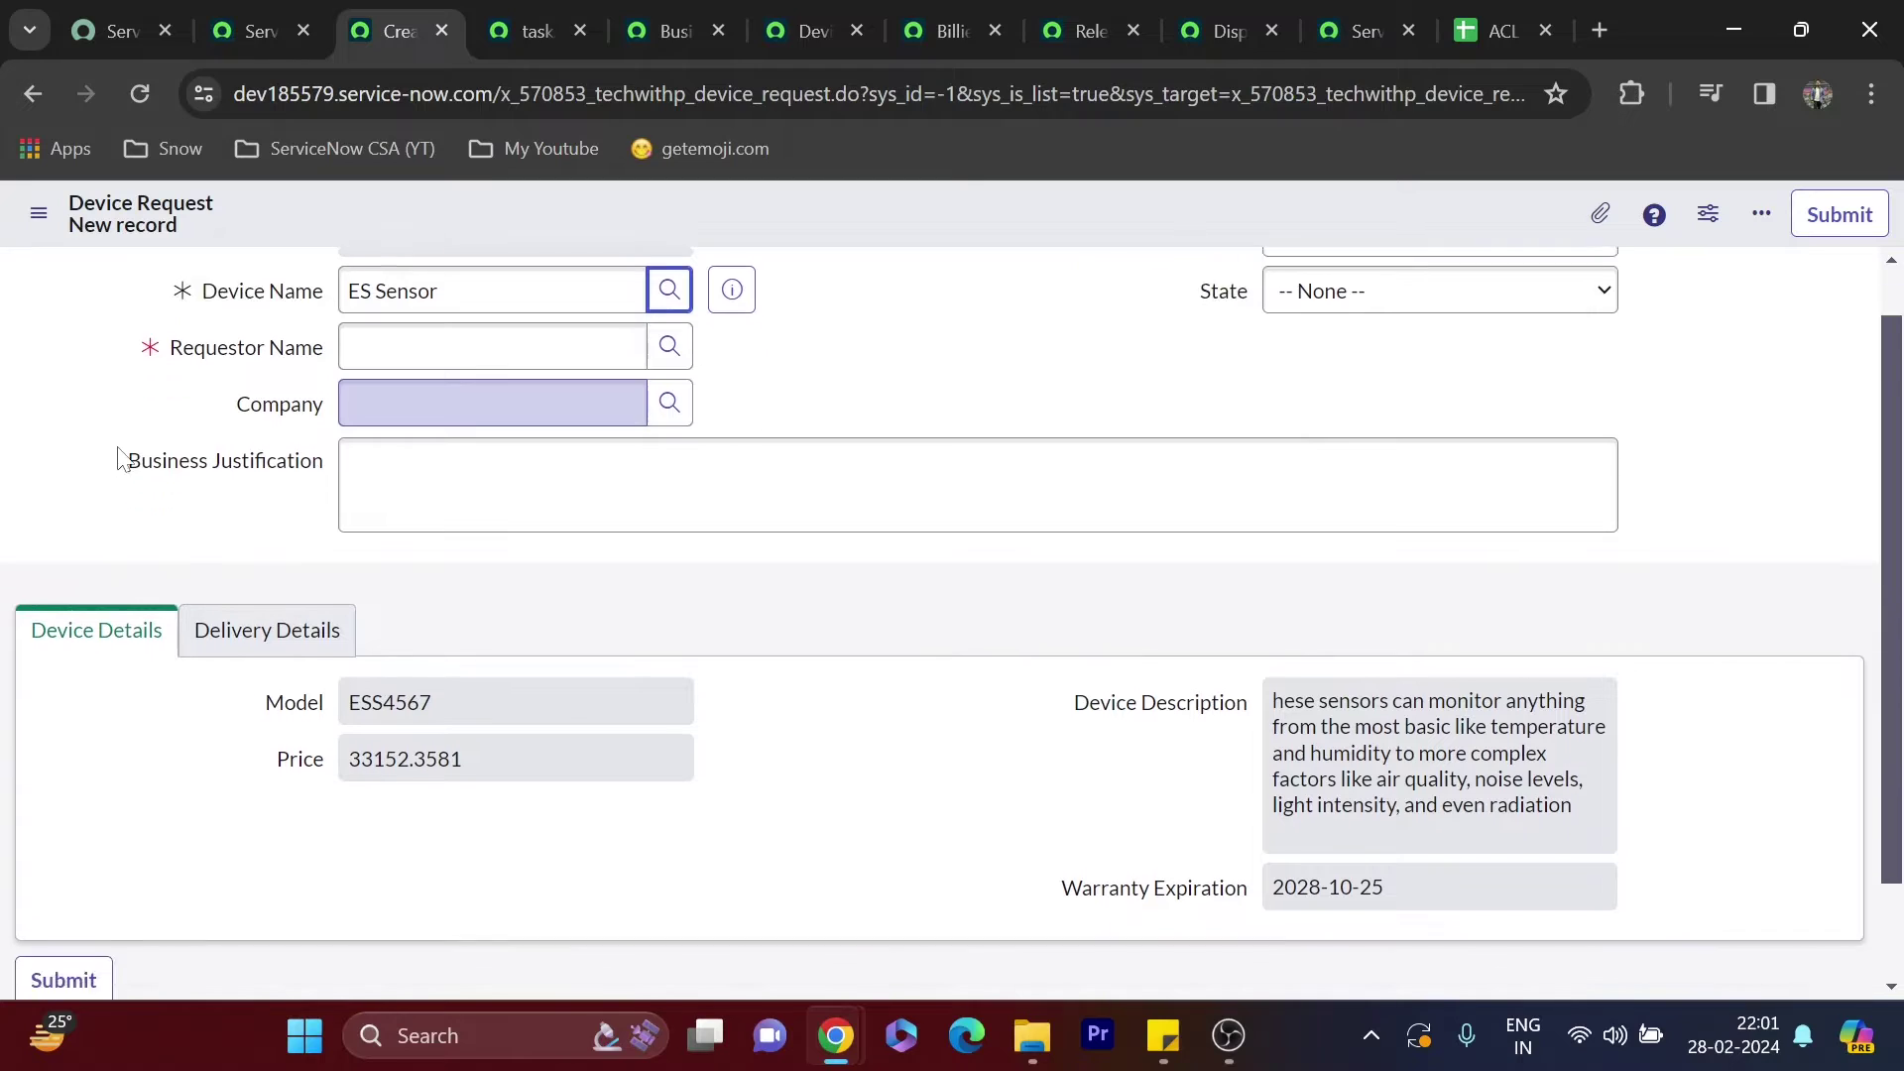
{"action": "left_click", "coordinate": [267, 510]}
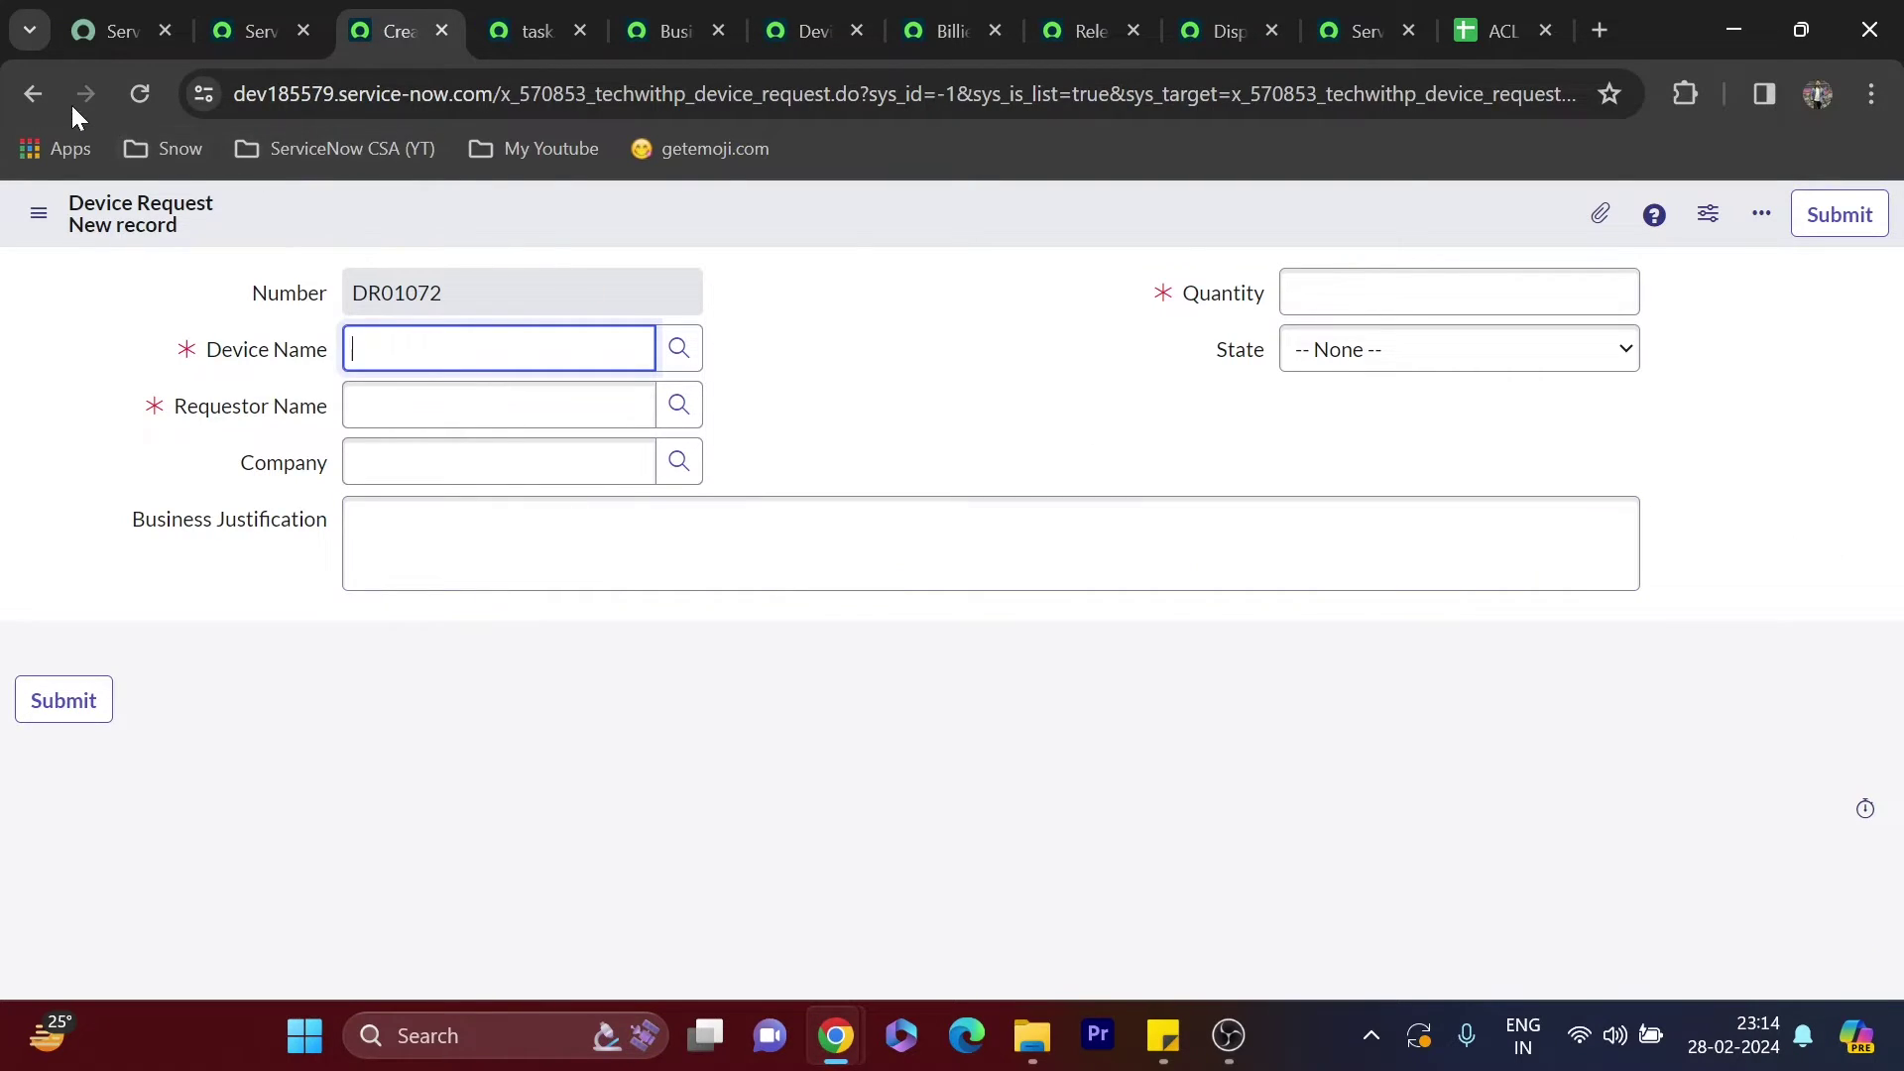
{"action": "left_click", "coordinate": [35, 94]}
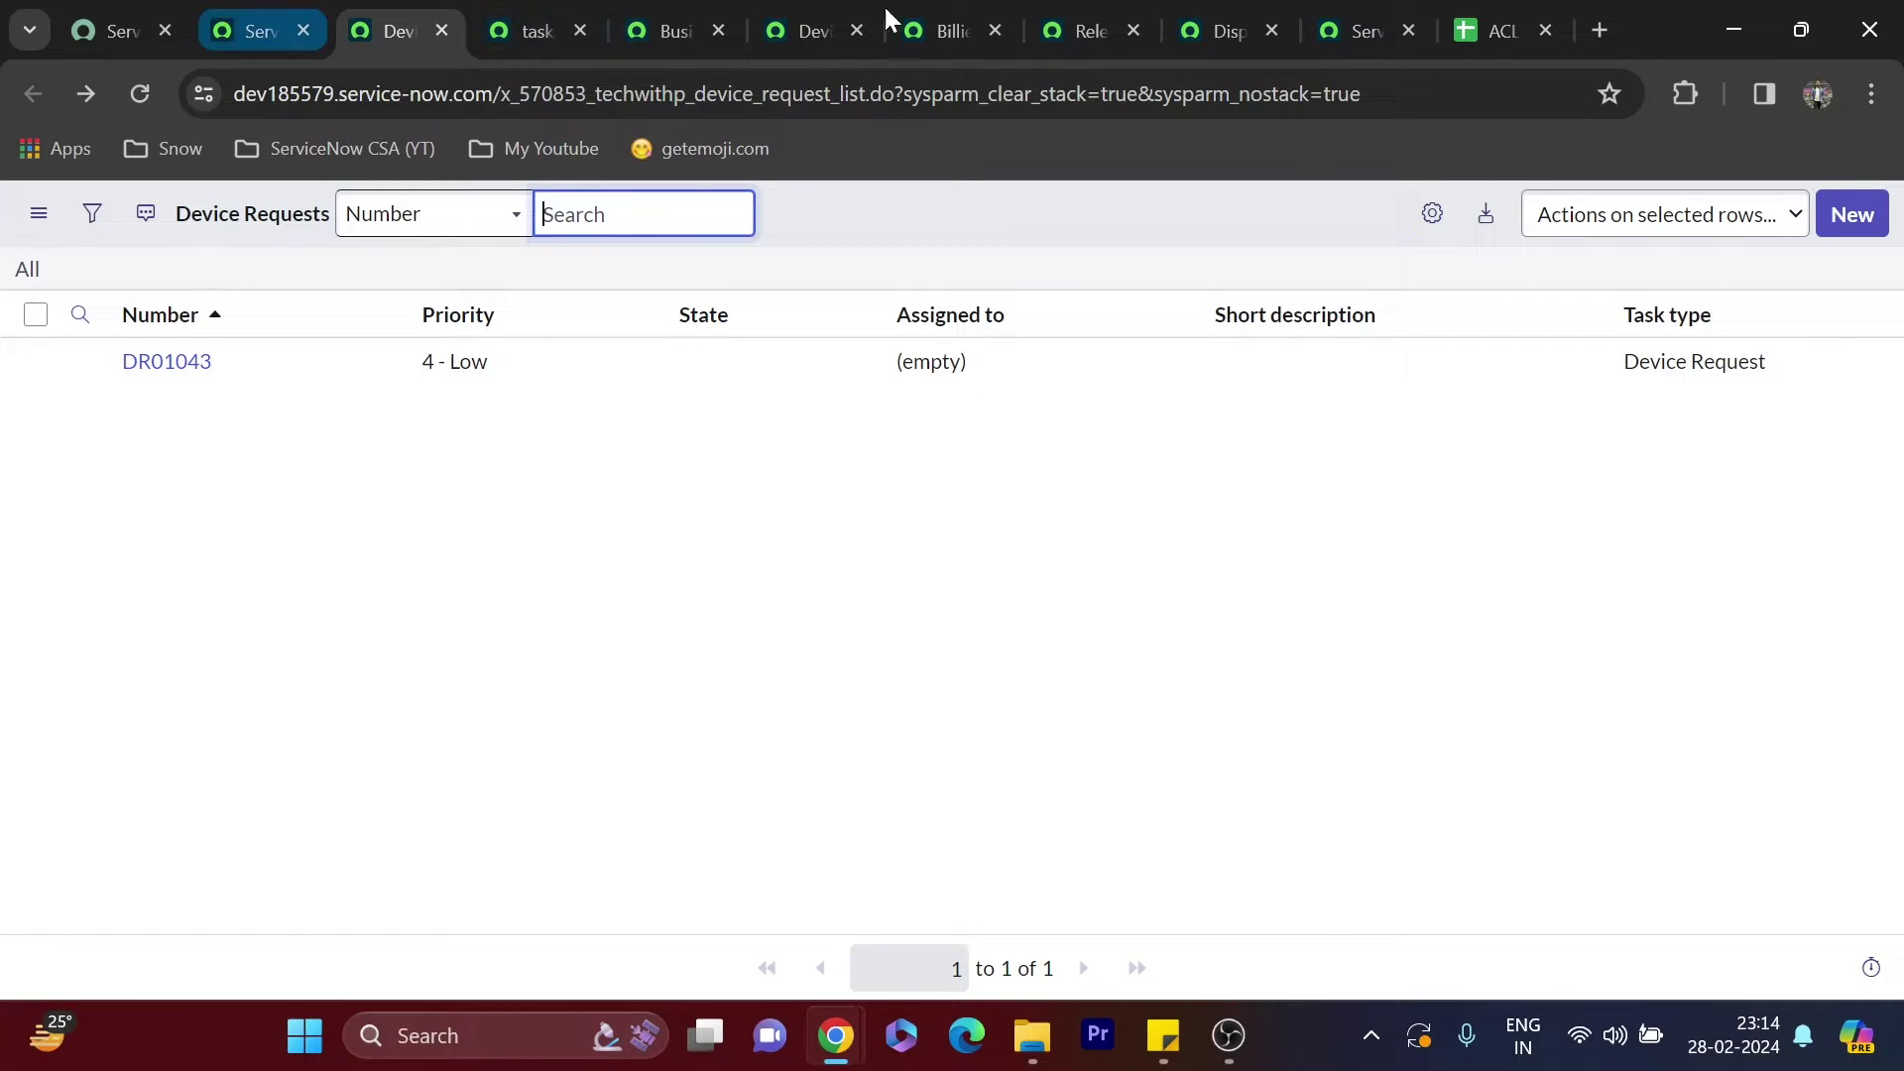
Close the open user record and review the Release Management group's details and assigned role
{"action": "left_click", "coordinate": [675, 30]}
{"action": "left_click", "coordinate": [781, 13]}
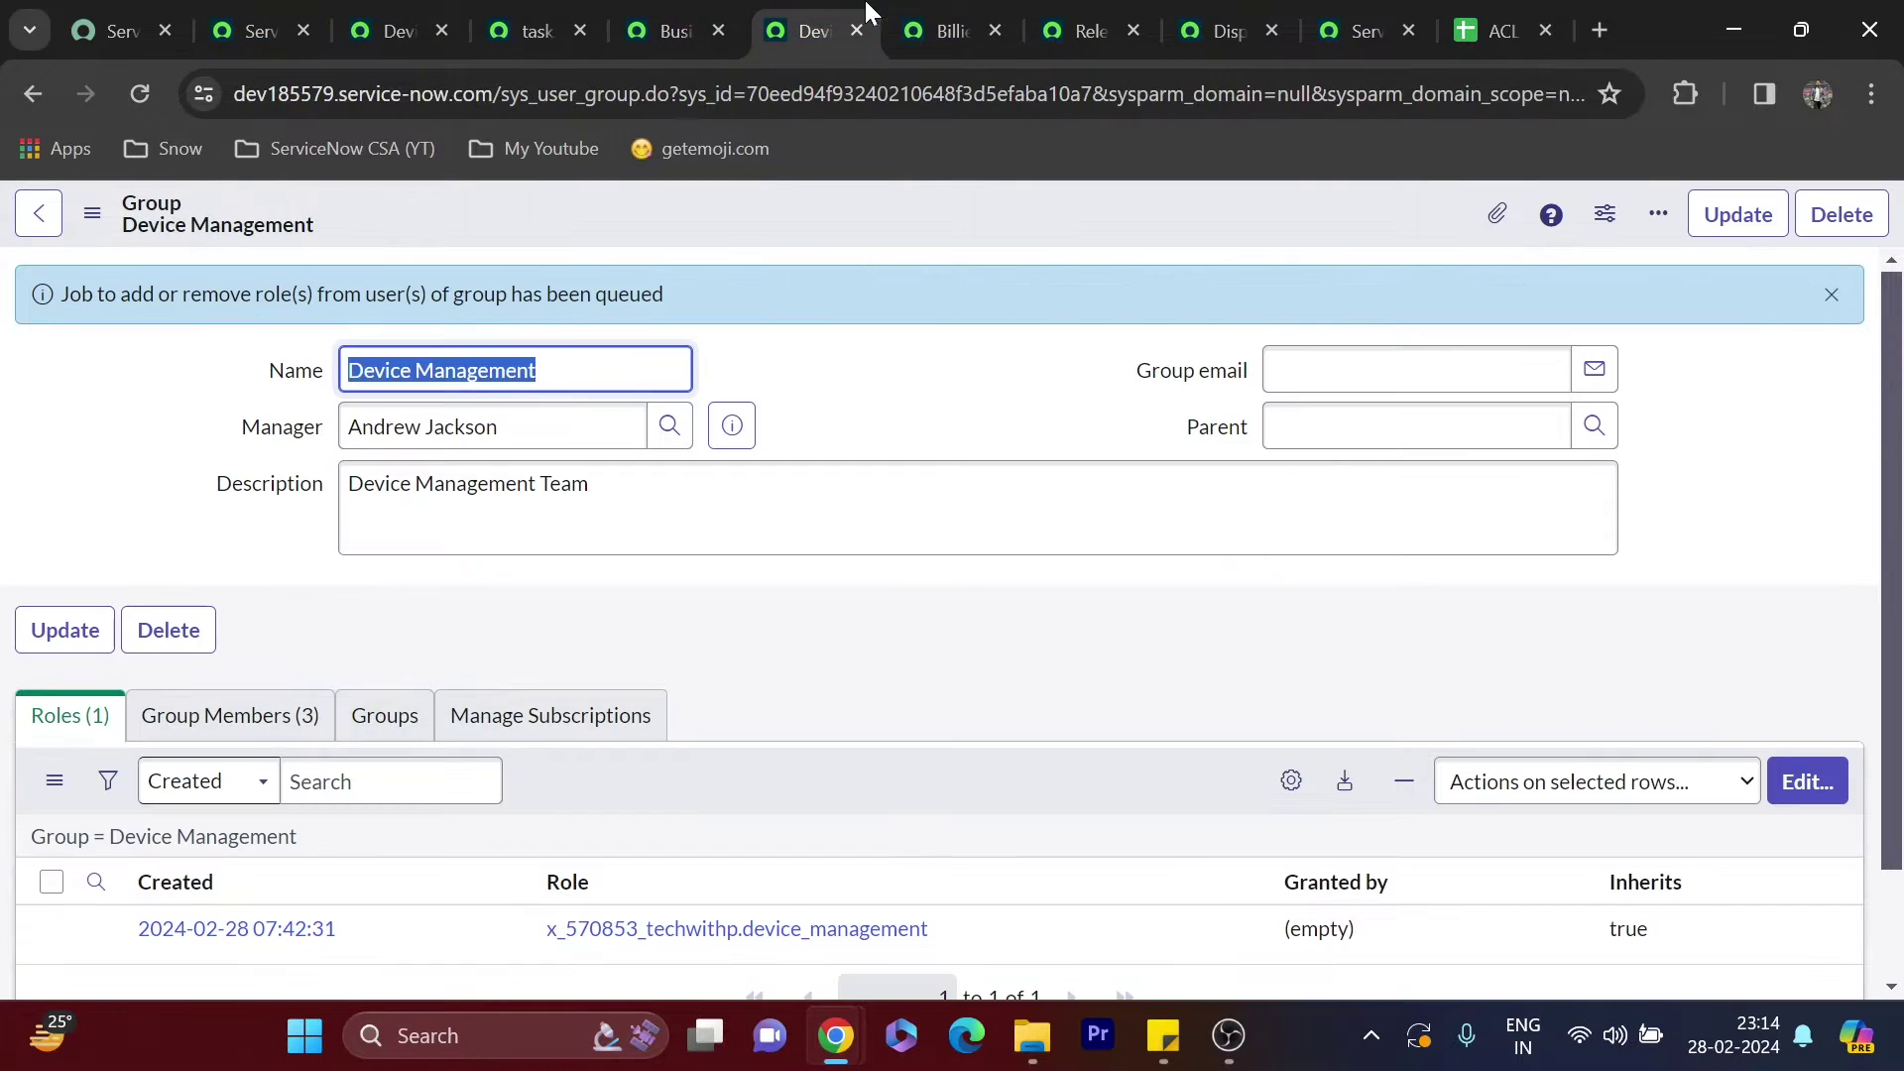
{"action": "left_click", "coordinate": [910, 5]}
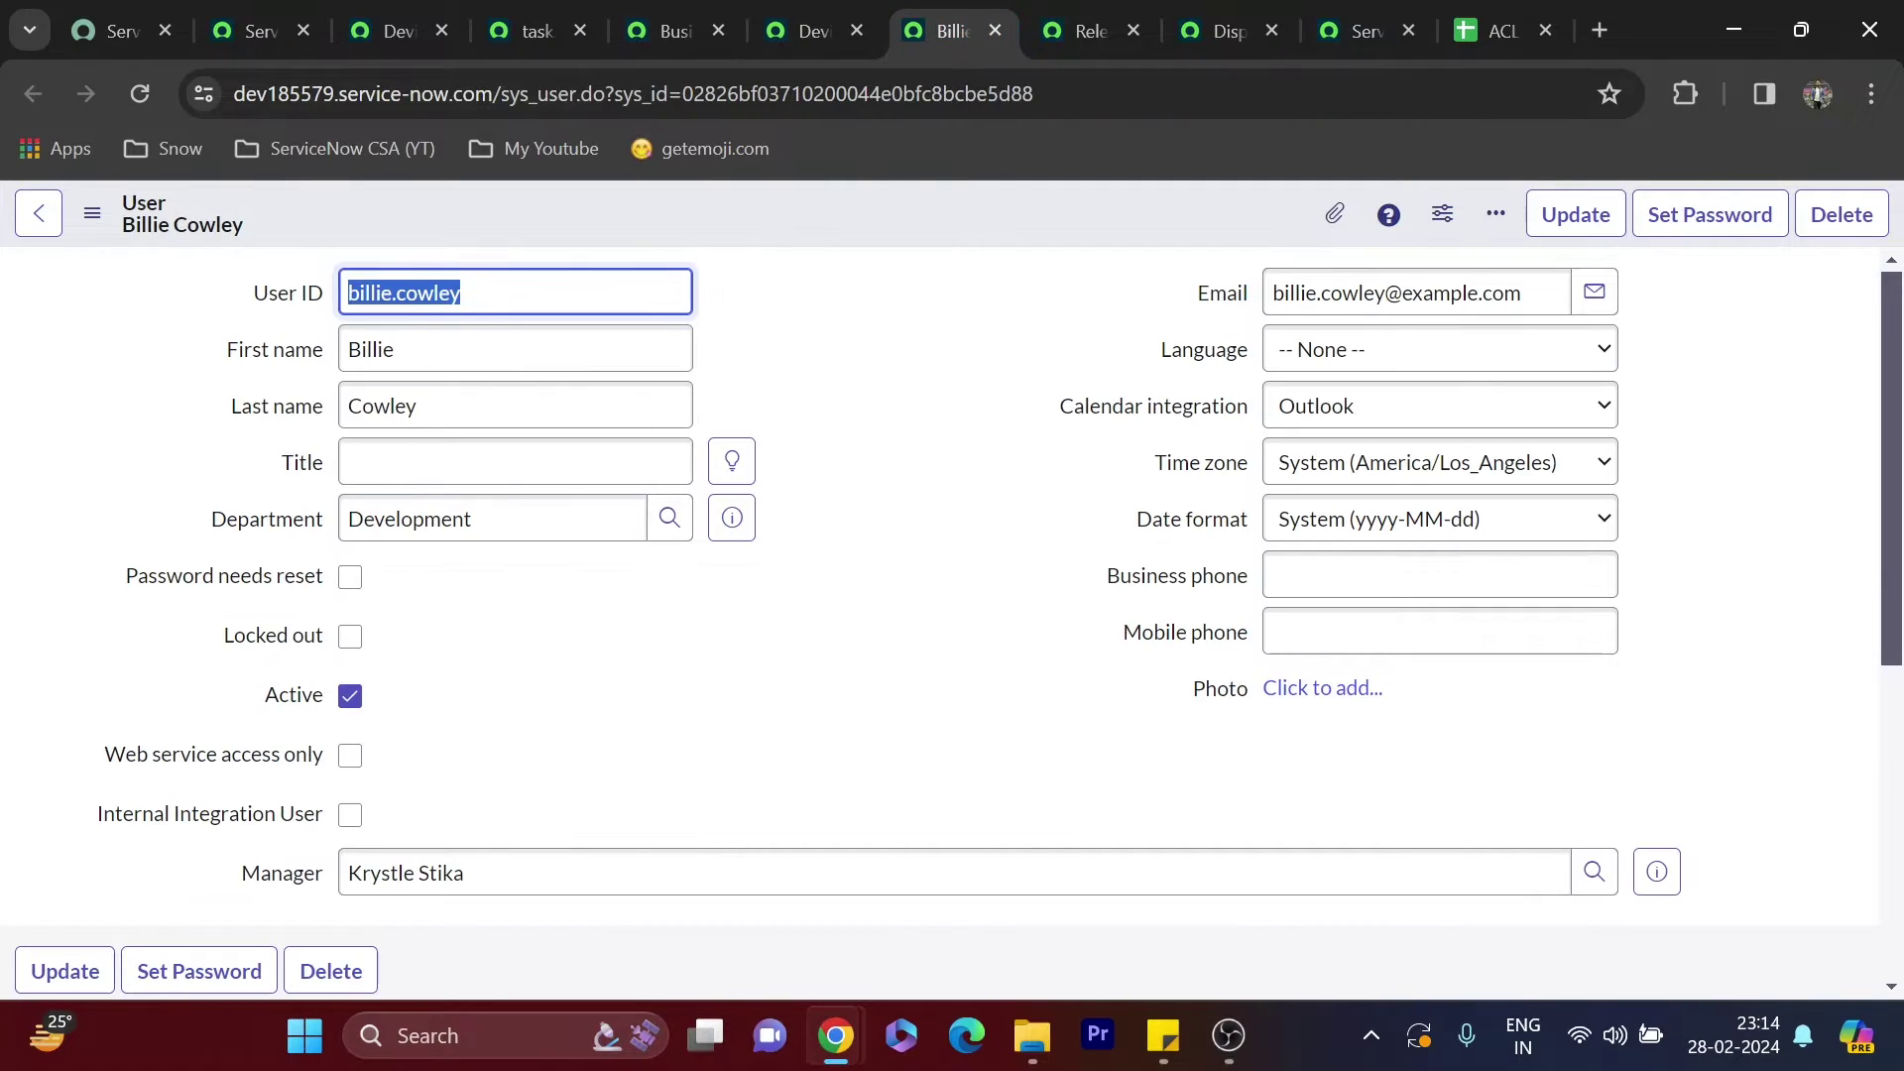
{"action": "left_click", "coordinate": [994, 31]}
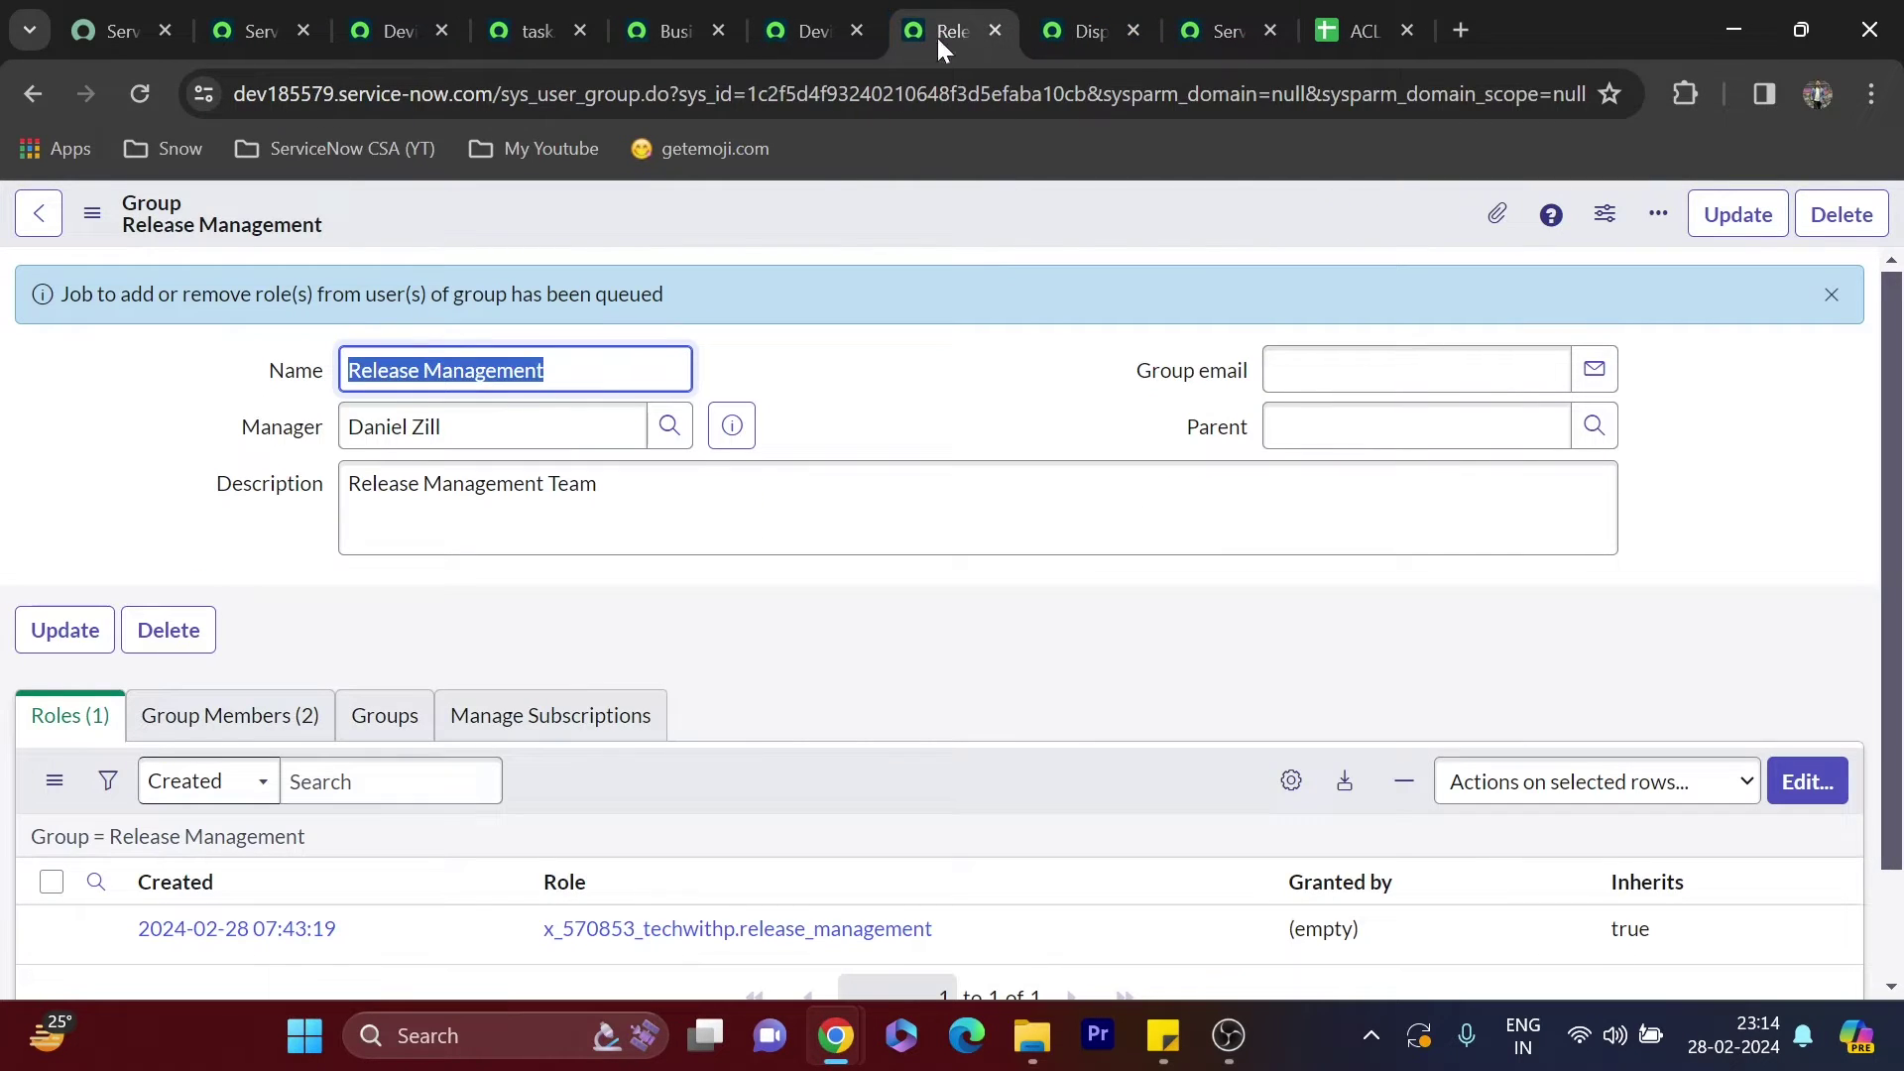
{"action": "scroll", "coordinate": [769, 466], "scroll_direction": "down", "scroll_amount": 2}
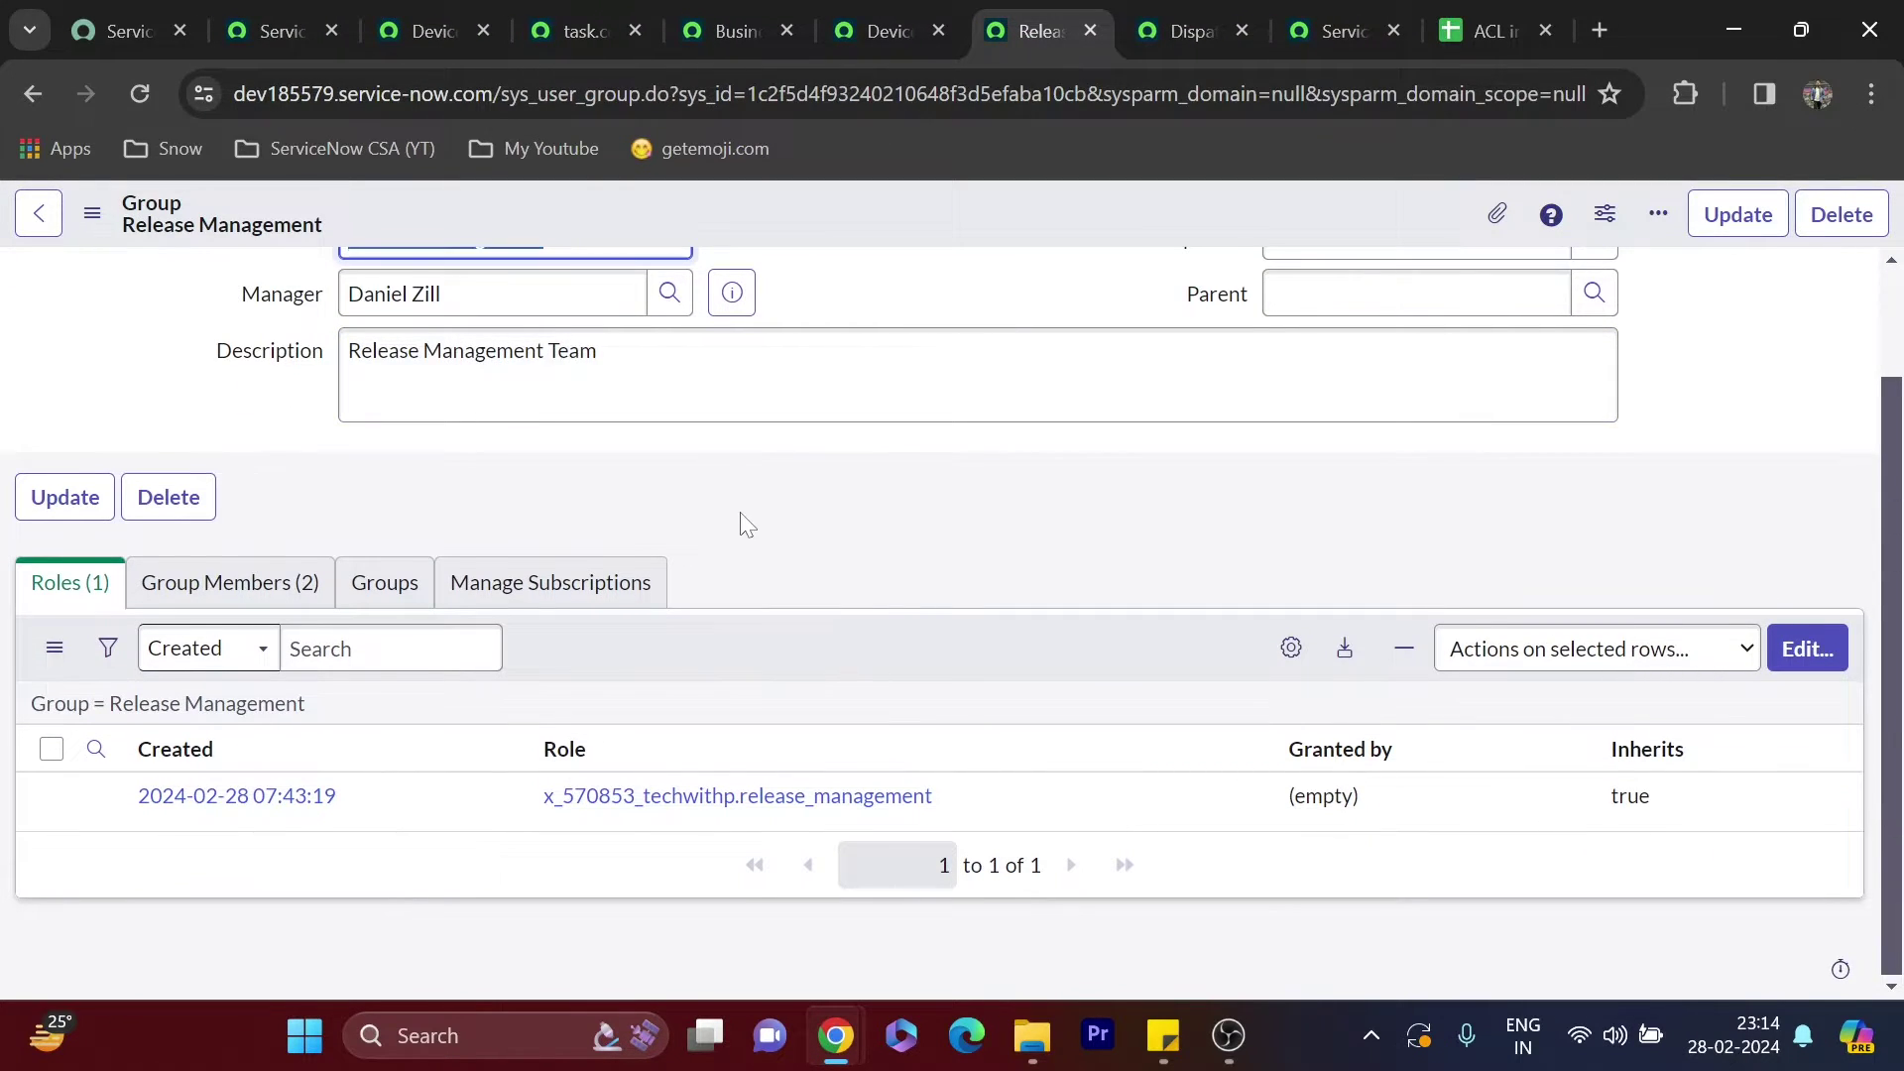
{"action": "scroll", "coordinate": [746, 525], "scroll_direction": "up", "scroll_amount": 2}
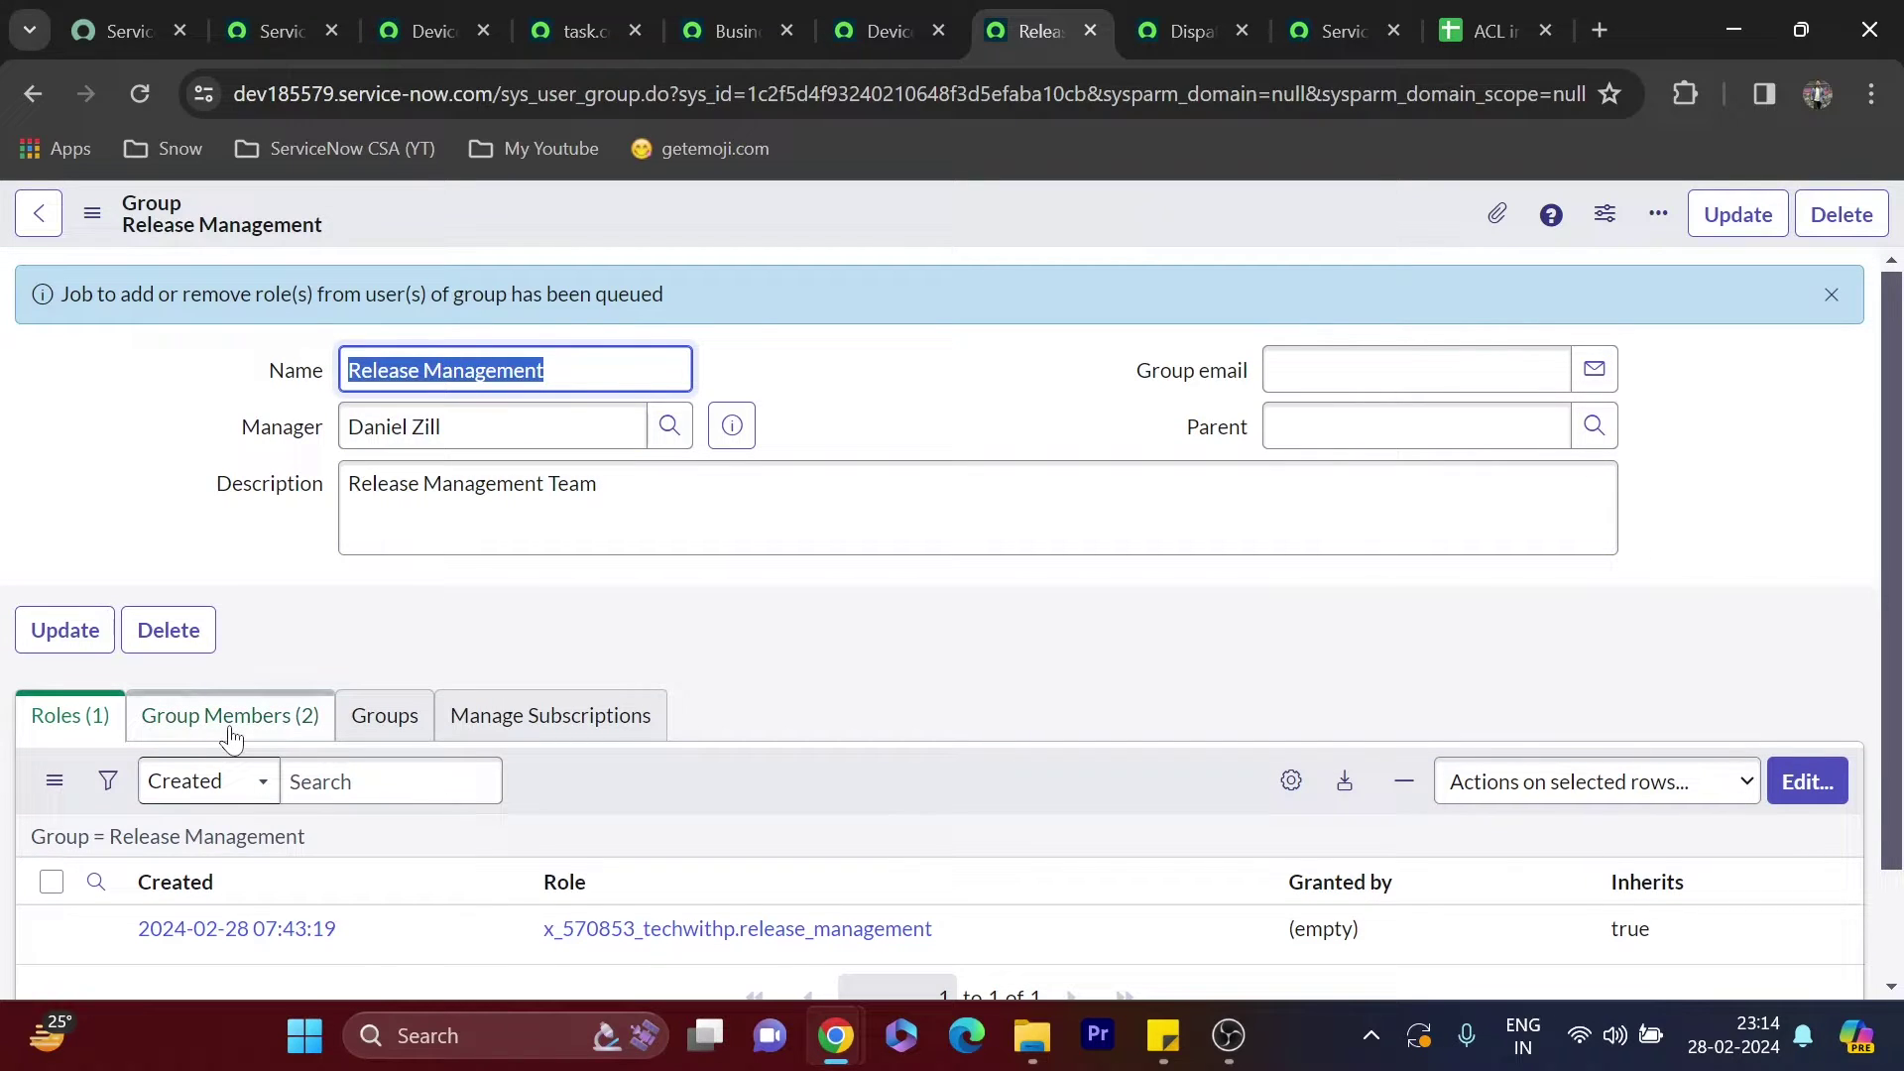
Copy the Release Management group's manager name and impersonate that user in place of the current one
{"action": "key", "text": "Tab"}
{"action": "key", "text": "ctrl+c"}
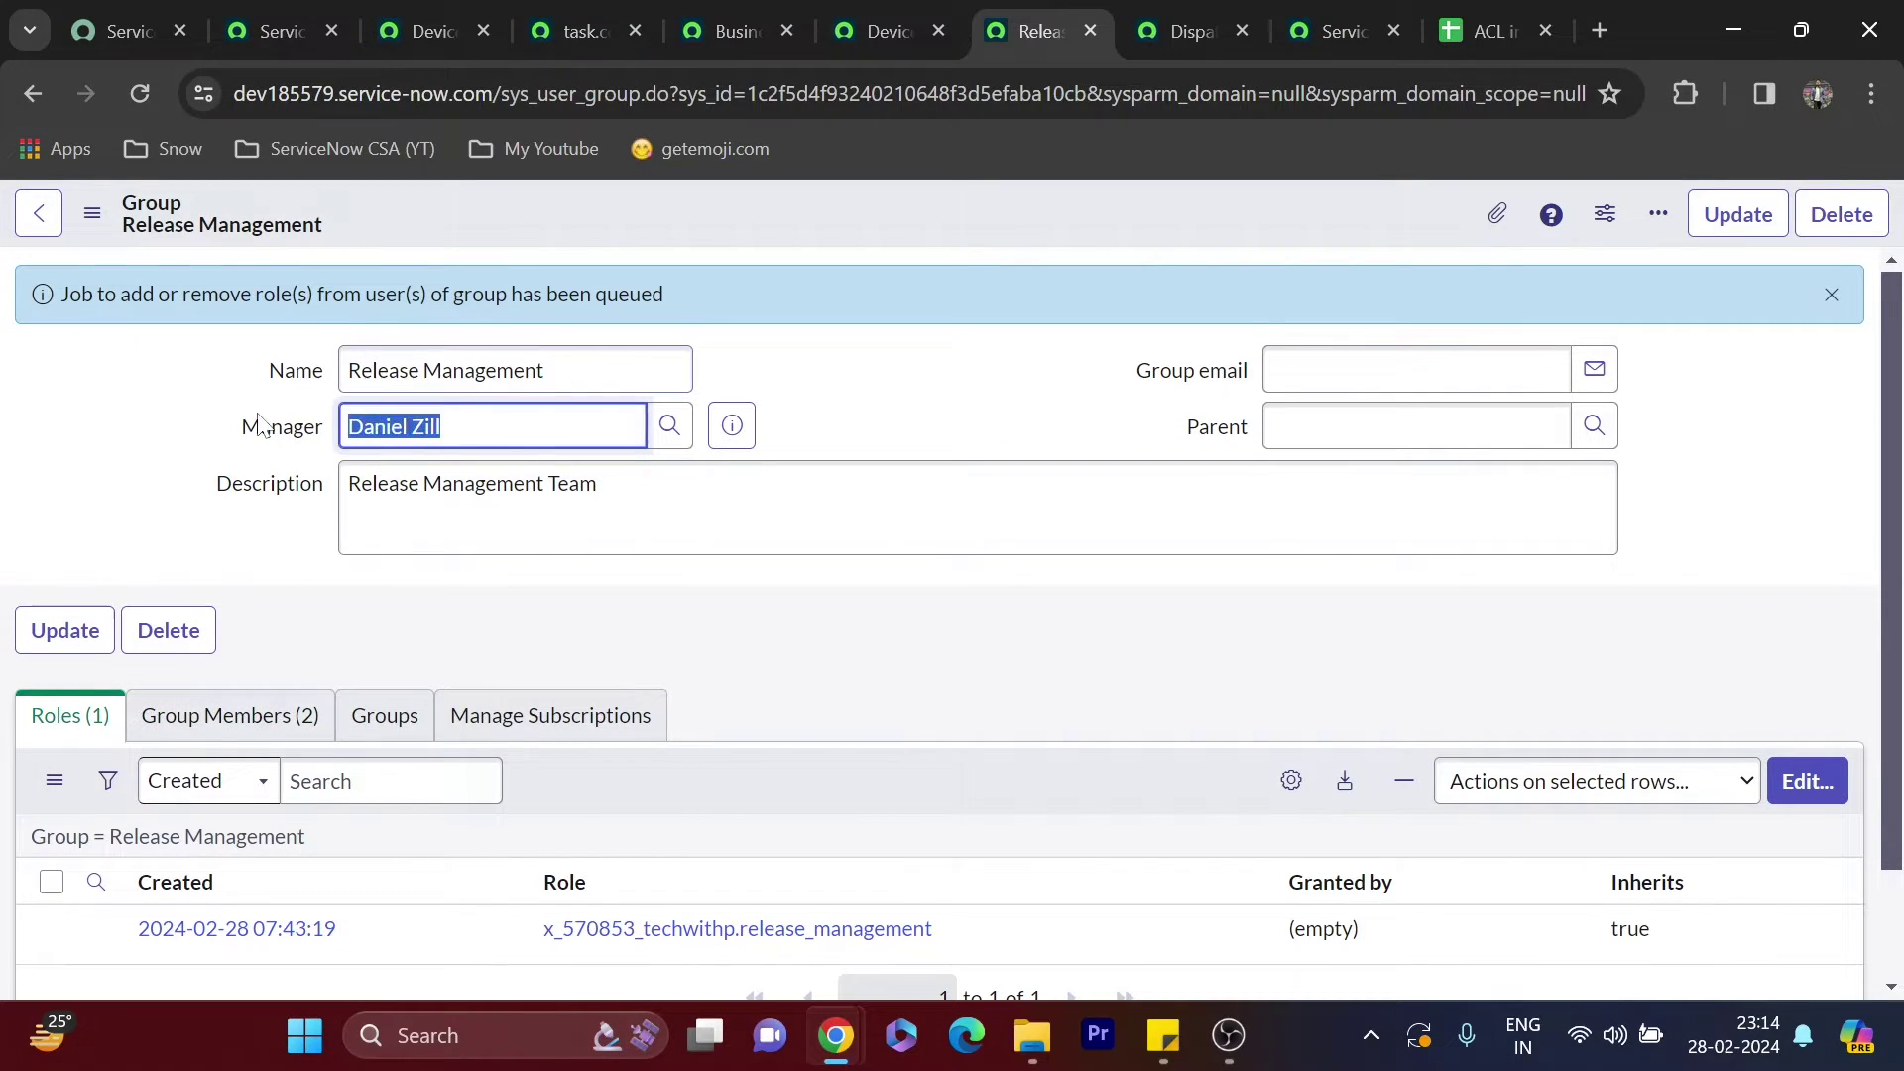
{"action": "left_click", "coordinate": [310, 11]}
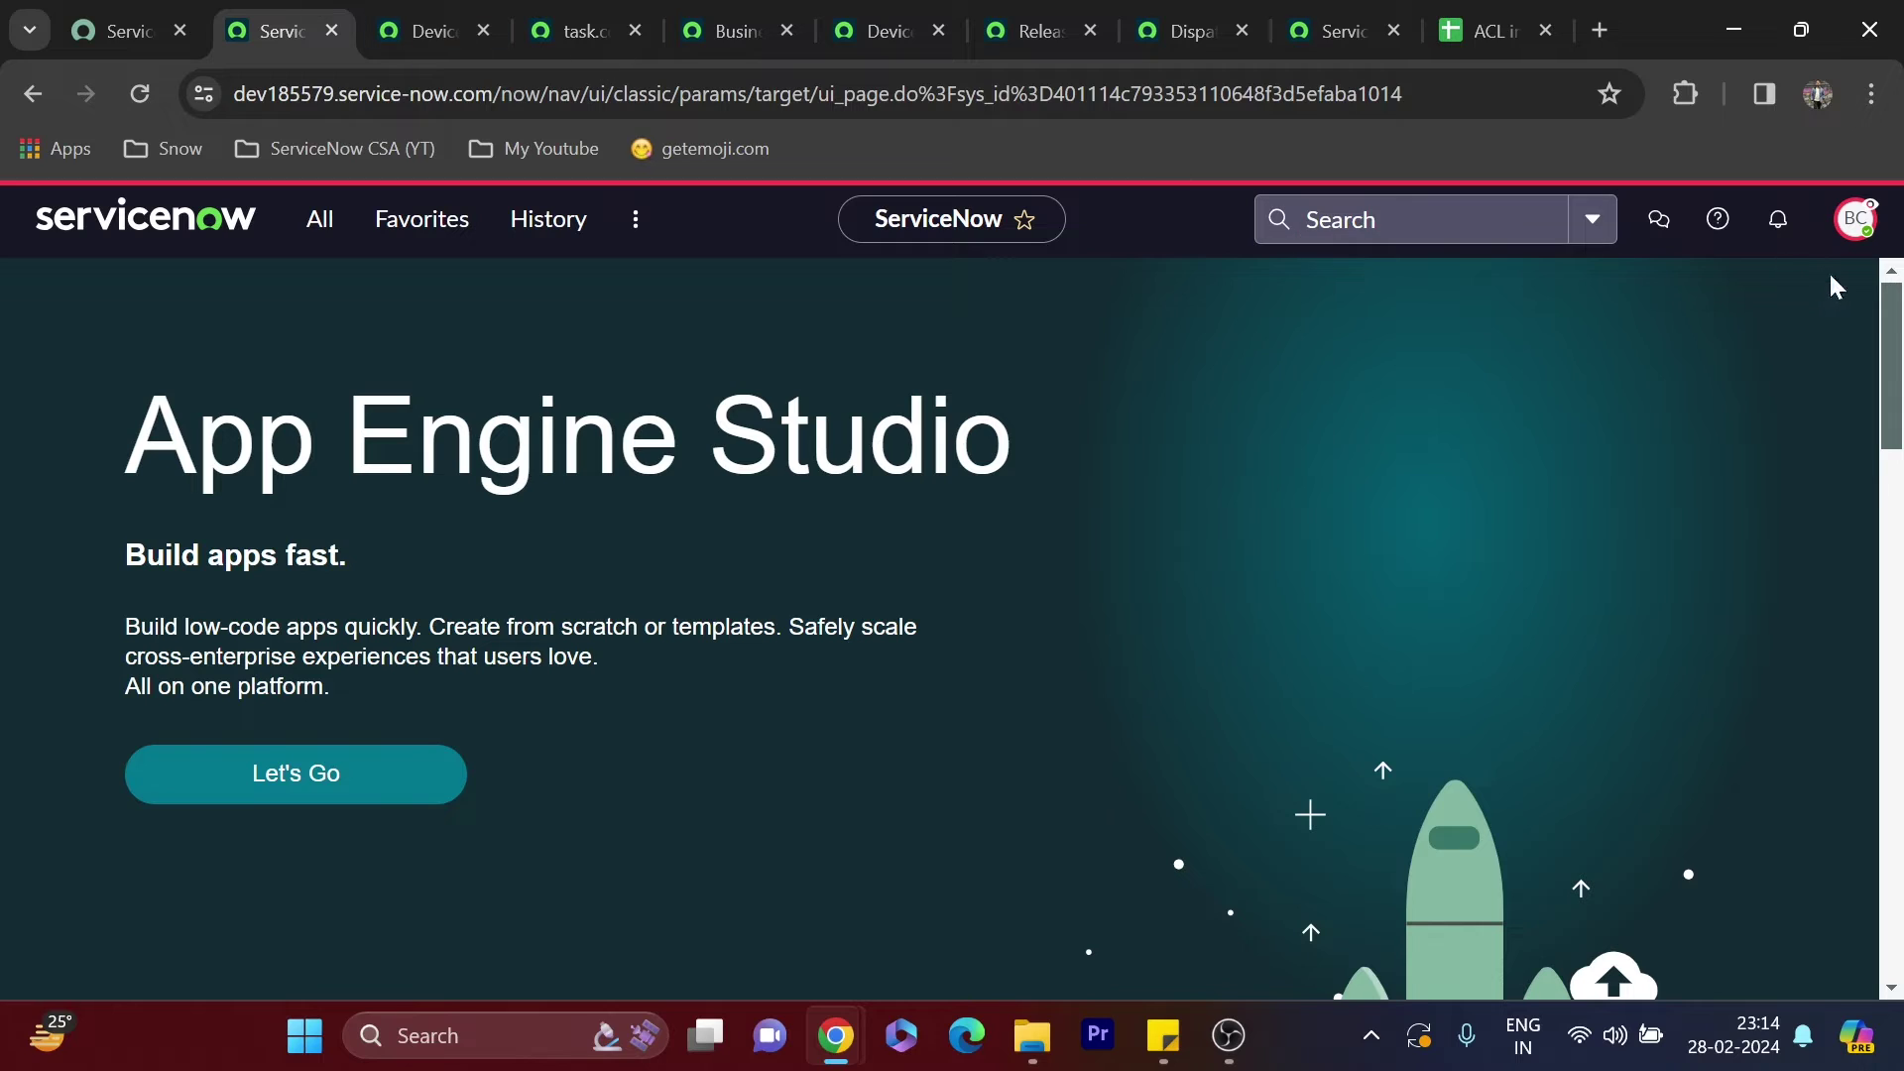
{"action": "left_click", "coordinate": [1854, 219]}
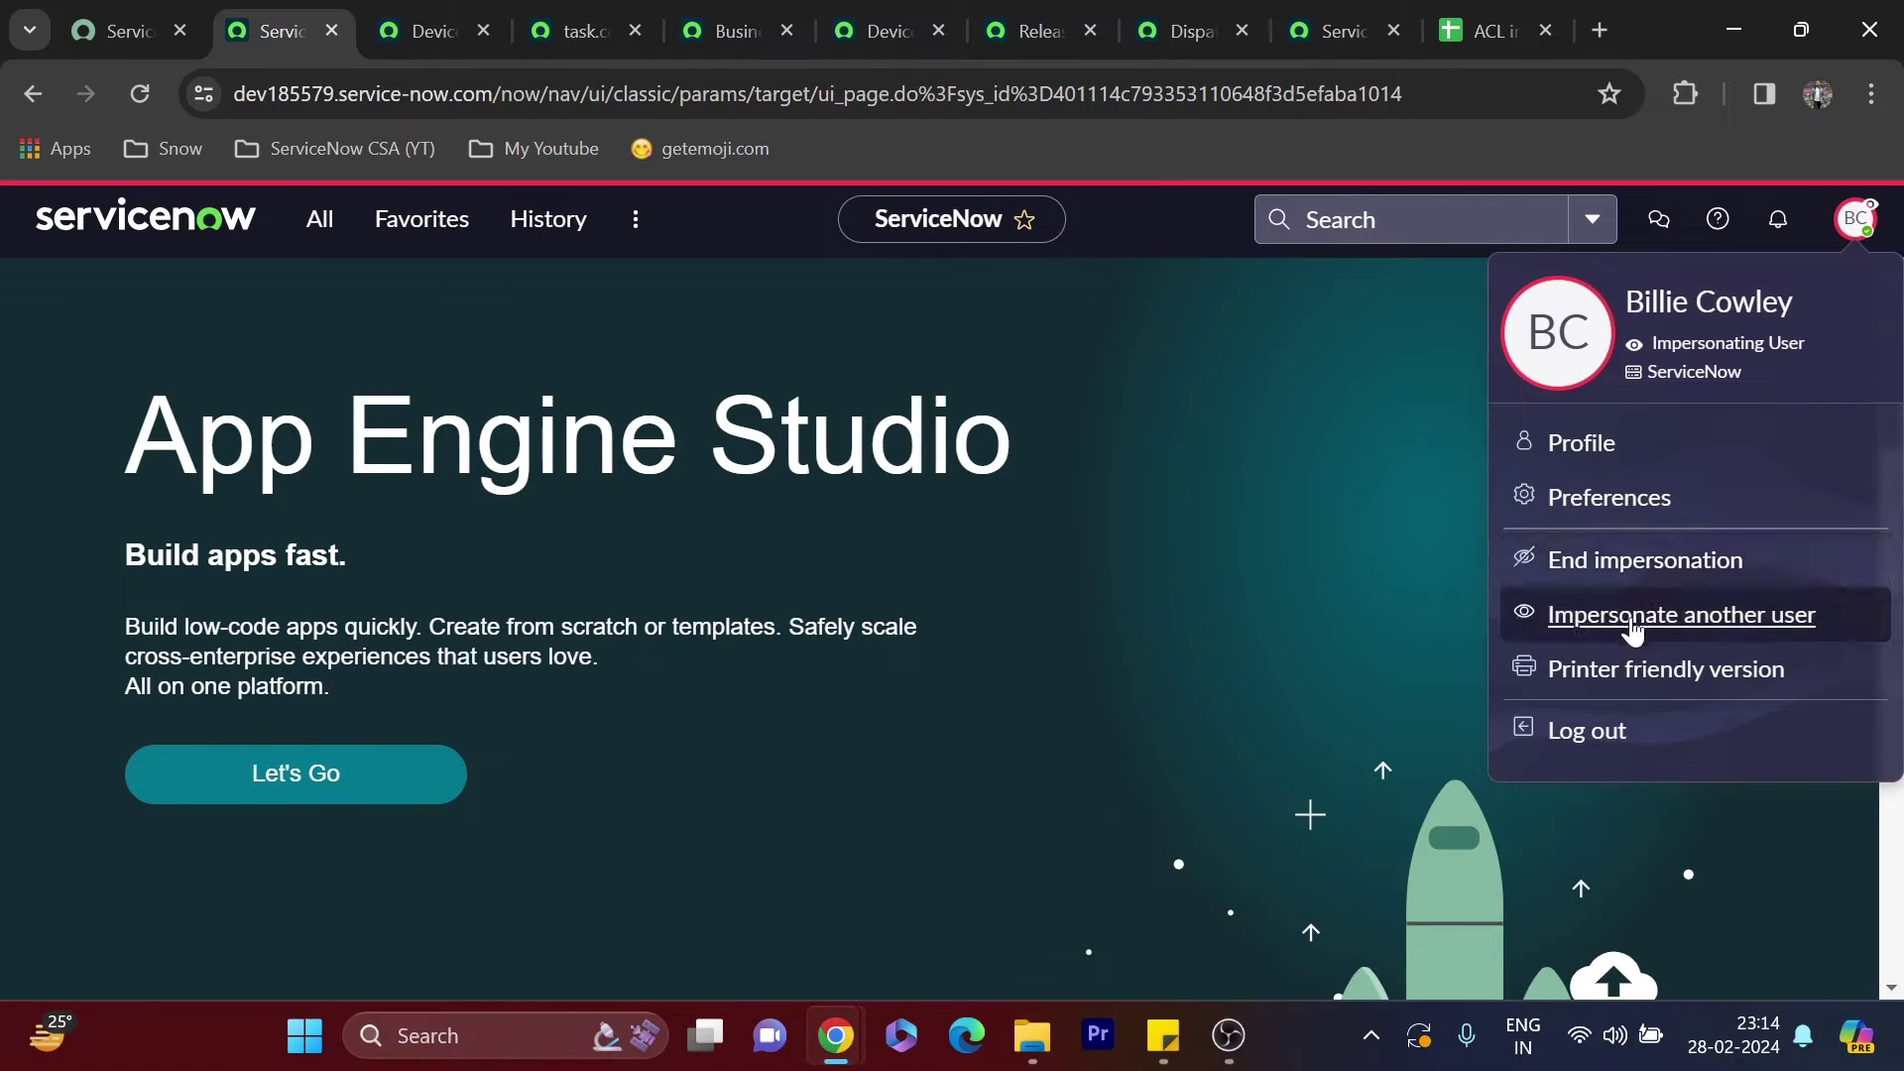
{"action": "left_click", "coordinate": [1633, 624]}
{"action": "key", "text": "ctrl+v"}
{"action": "left_click", "coordinate": [684, 486]}
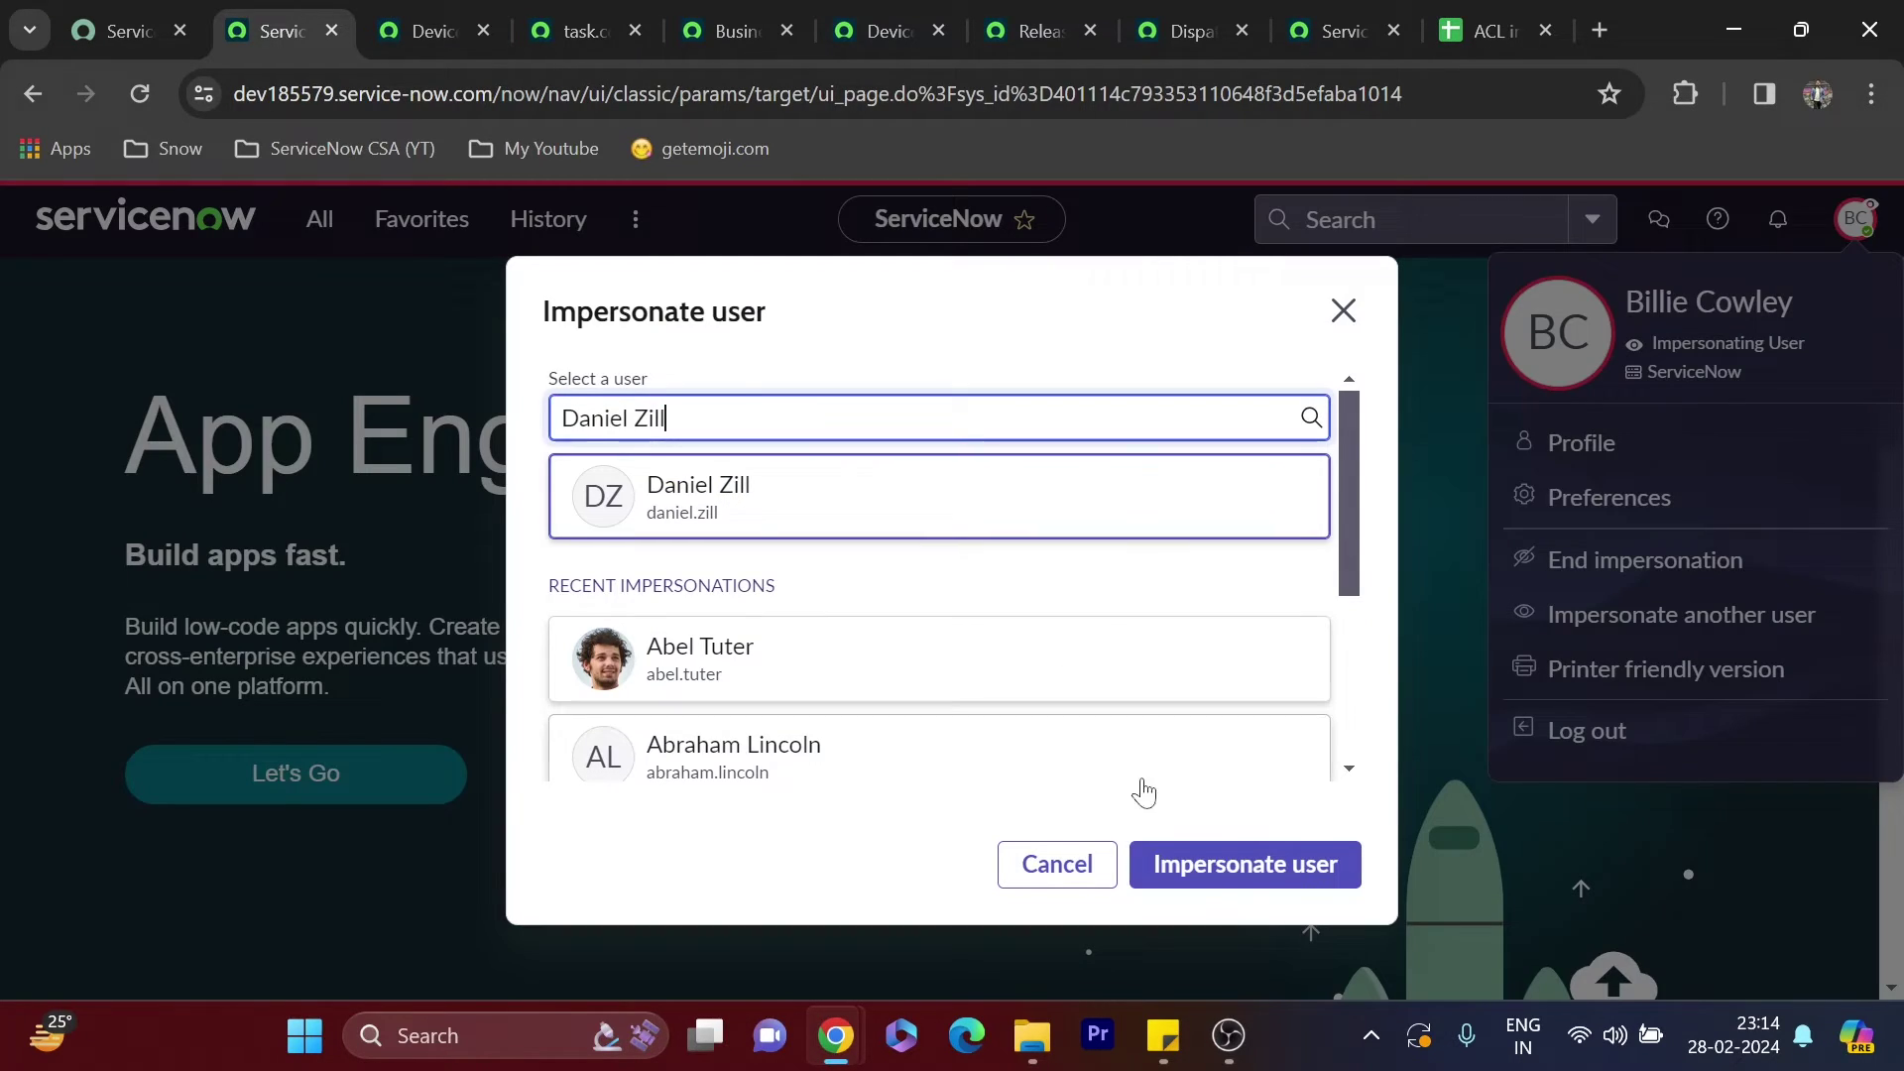
{"action": "left_click", "coordinate": [1200, 881]}
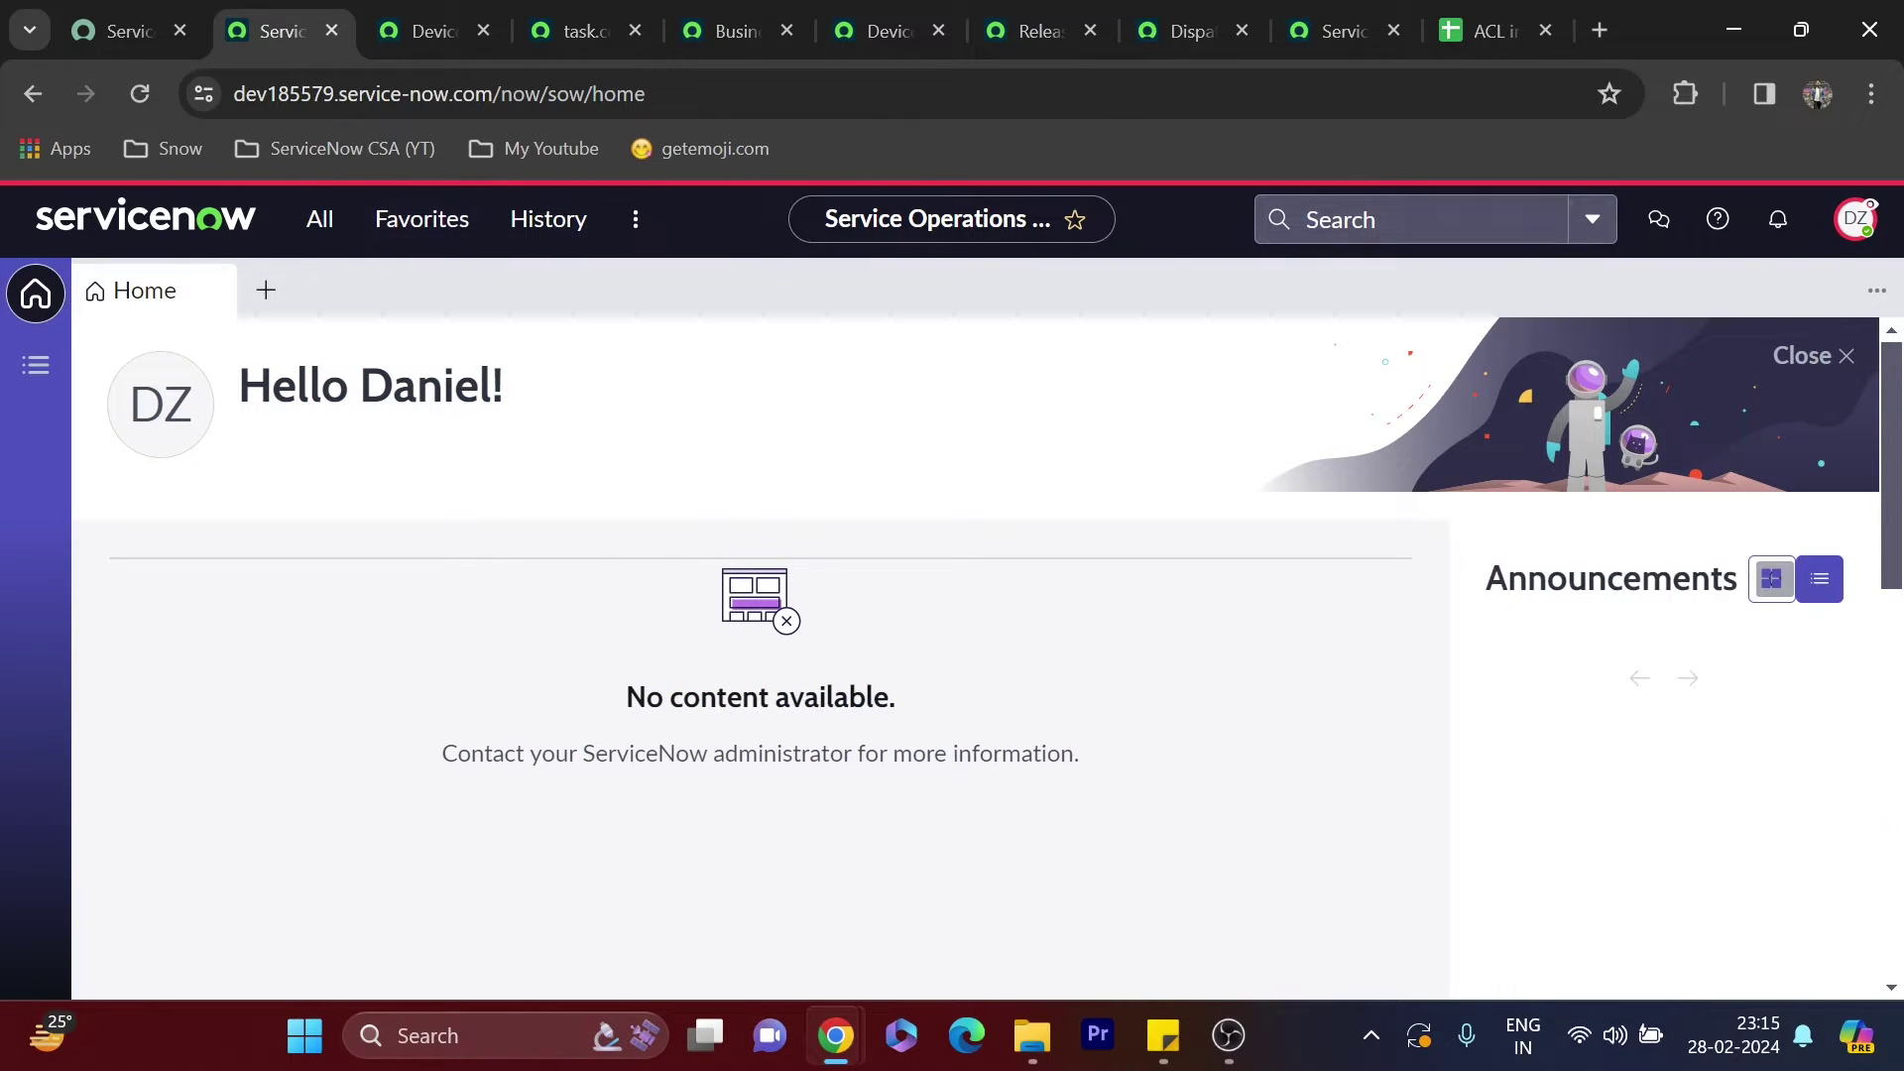
Dismiss the workspace welcome guide and filter the navigator by "techw" to examine the Techwithpri modules available to the impersonated user
{"action": "left_click", "coordinate": [322, 221]}
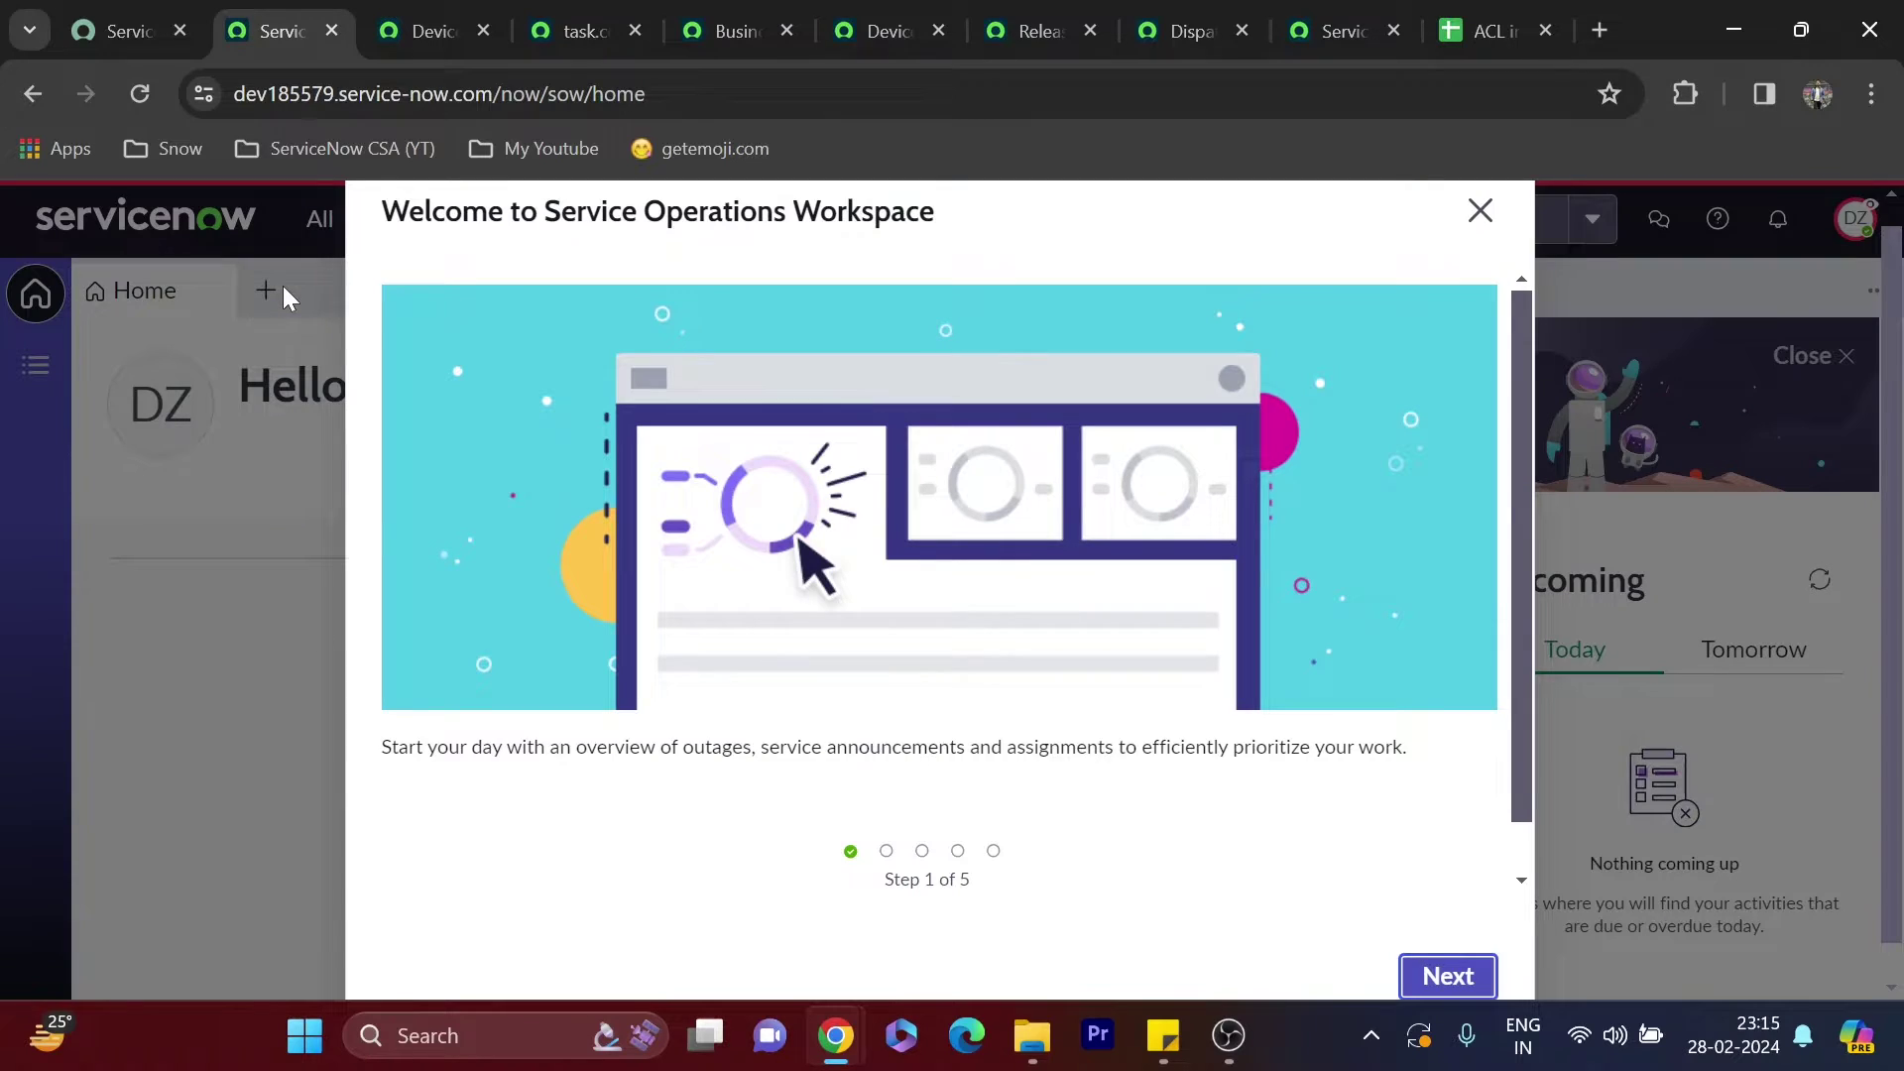
{"action": "left_click", "coordinate": [284, 289]}
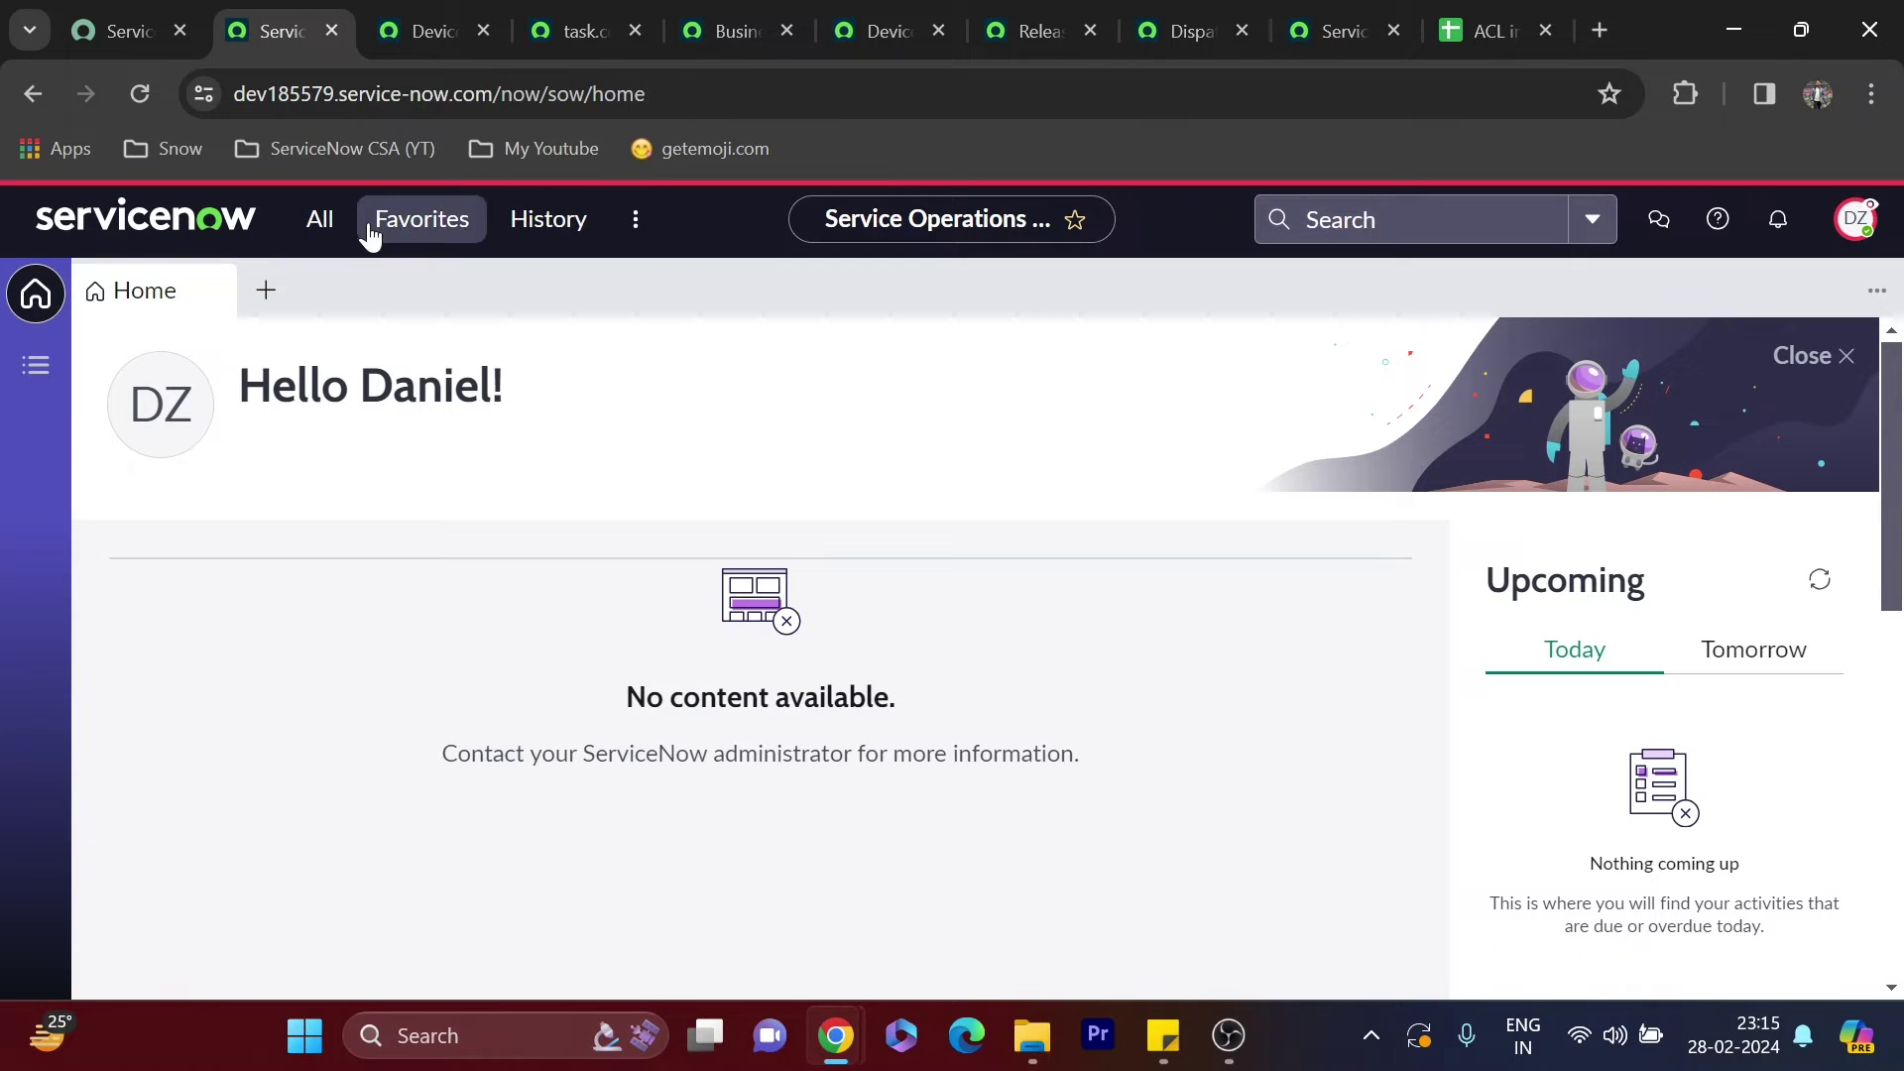
{"action": "left_click", "coordinate": [319, 220]}
{"action": "left_click", "coordinate": [315, 224]}
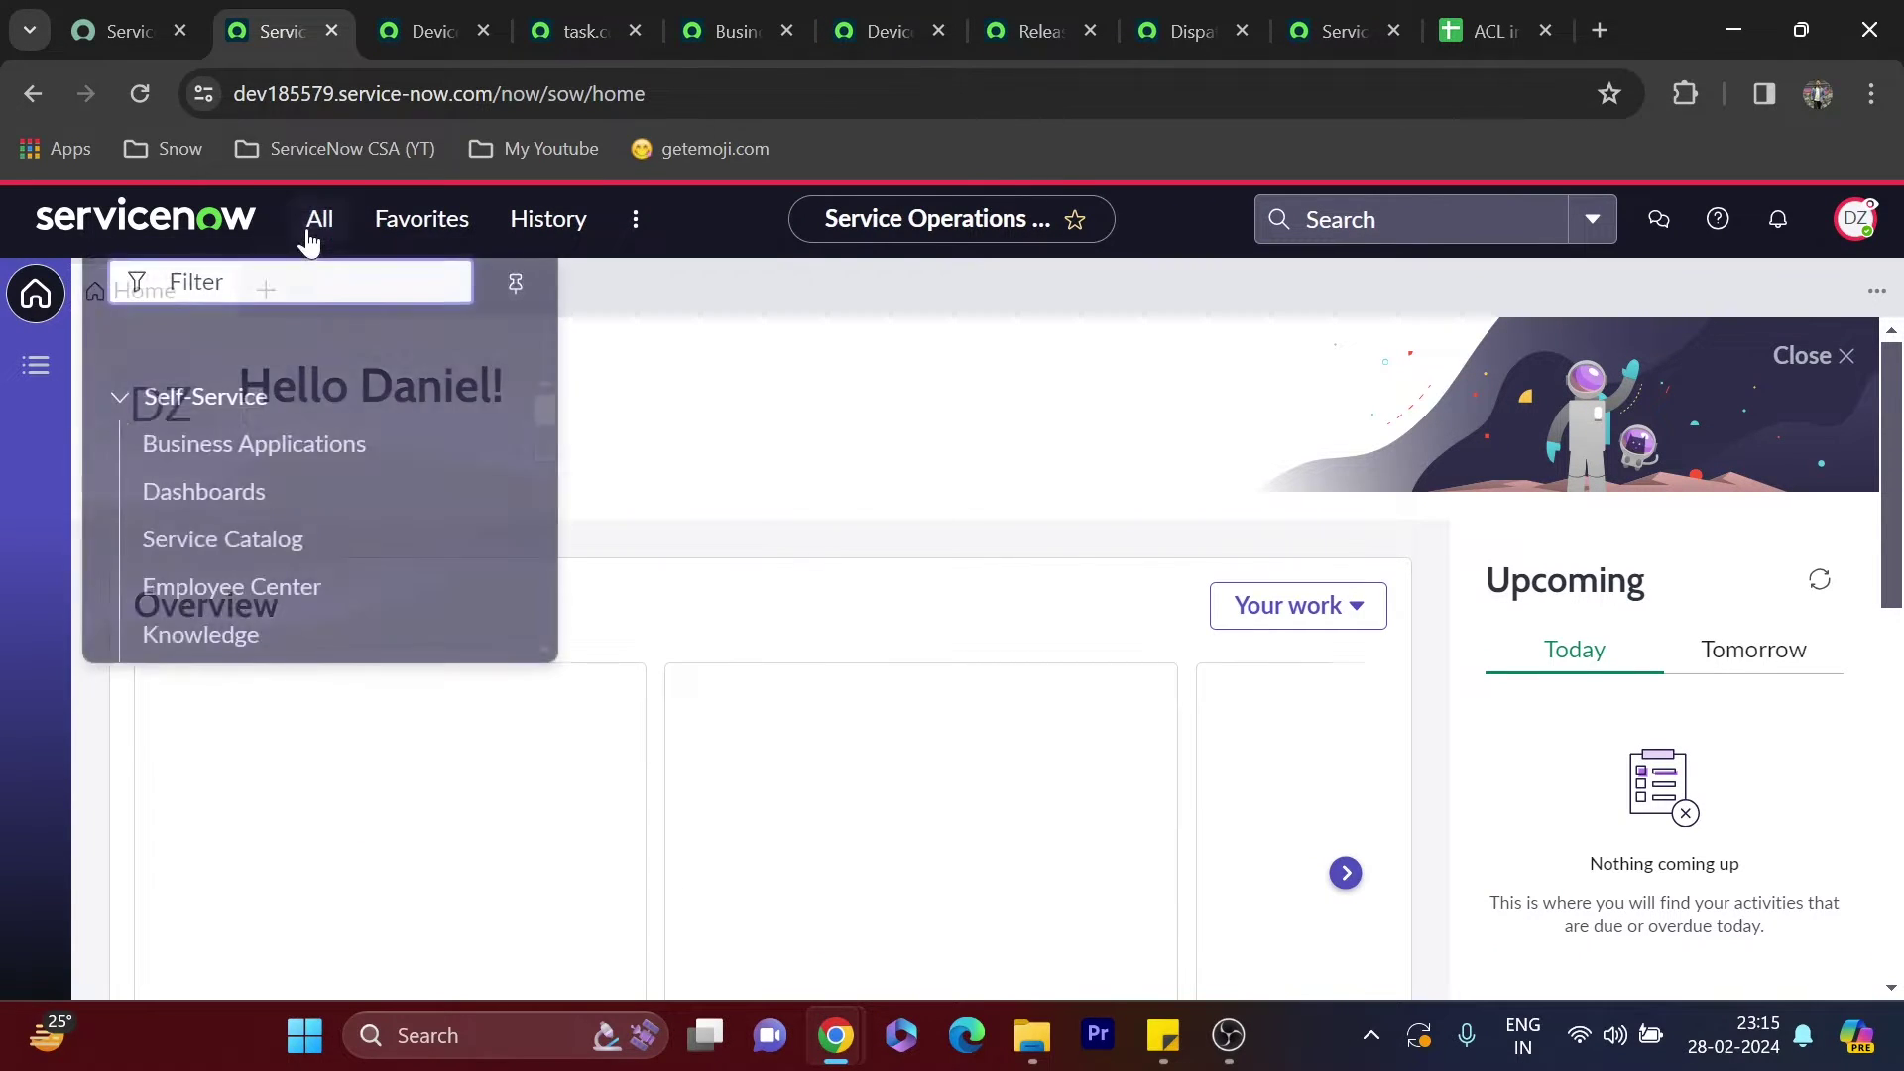
{"action": "type", "text": "tec"}
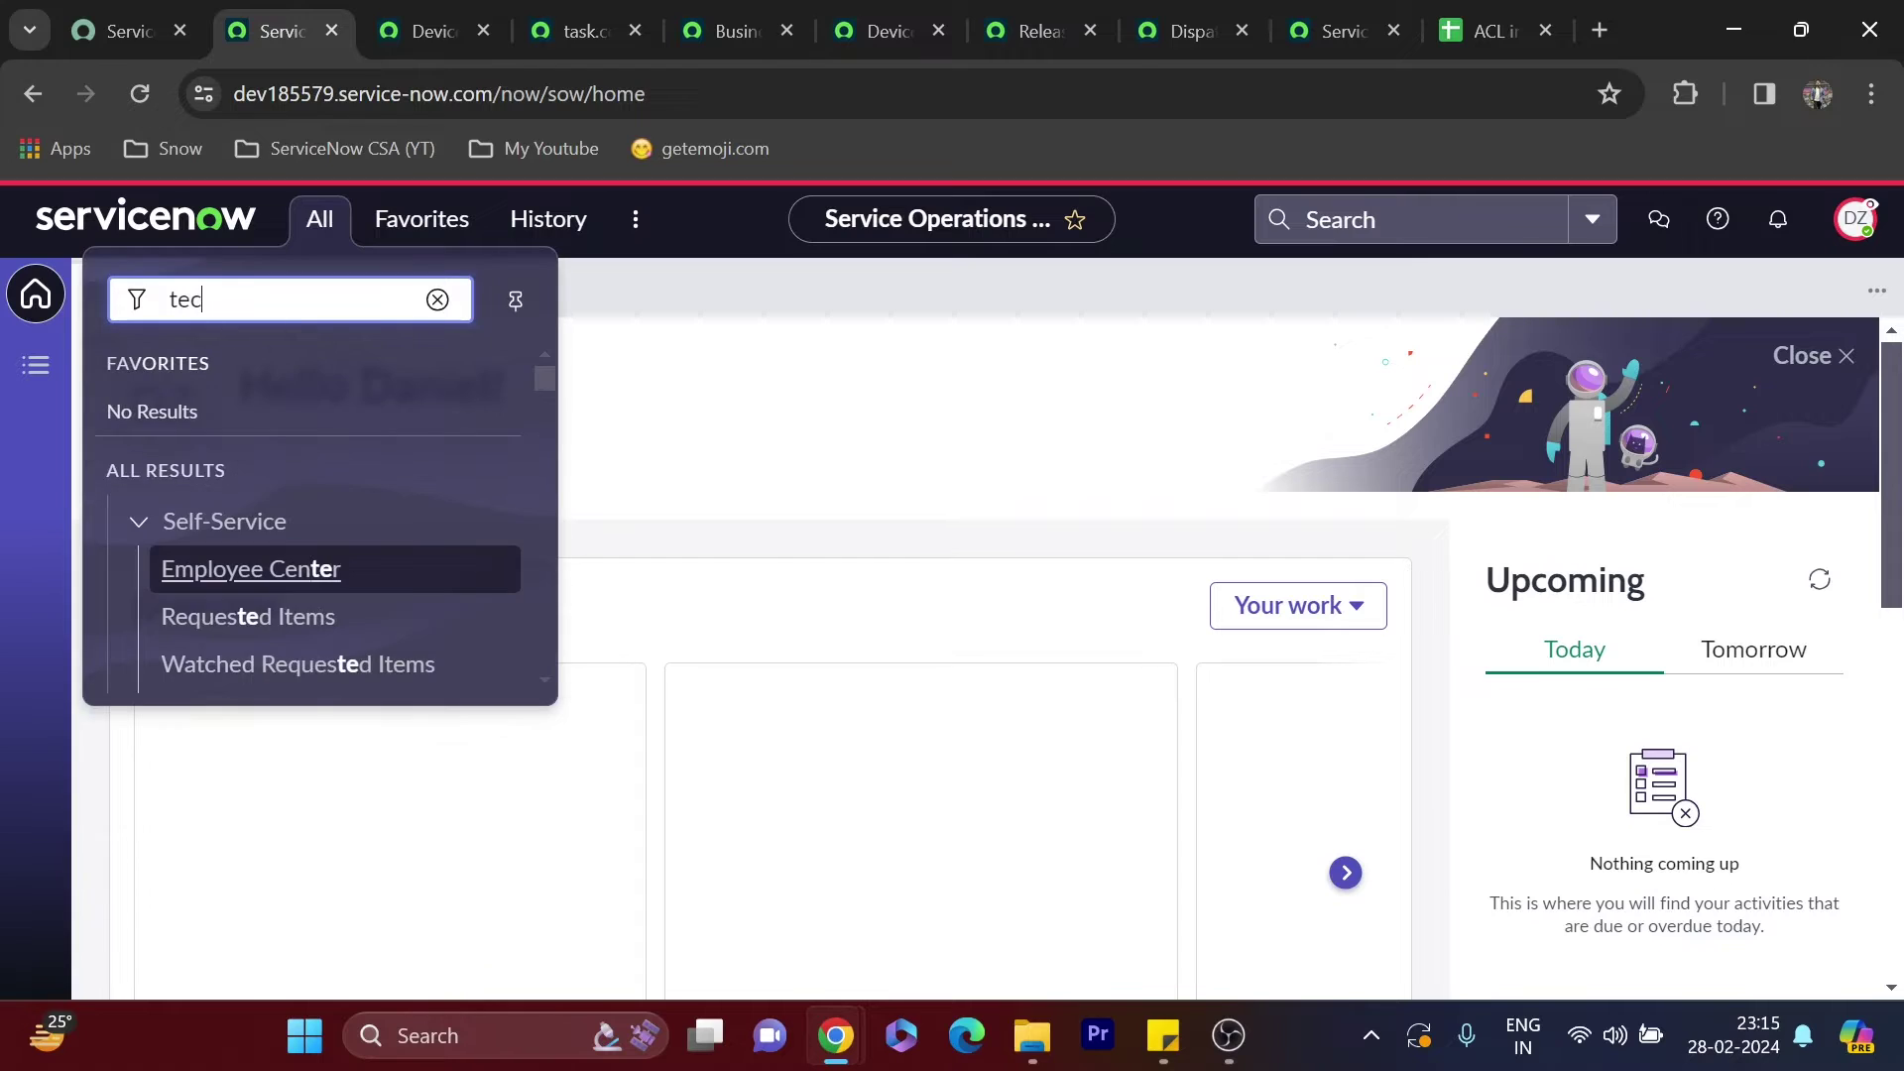
{"action": "type", "text": "hw"}
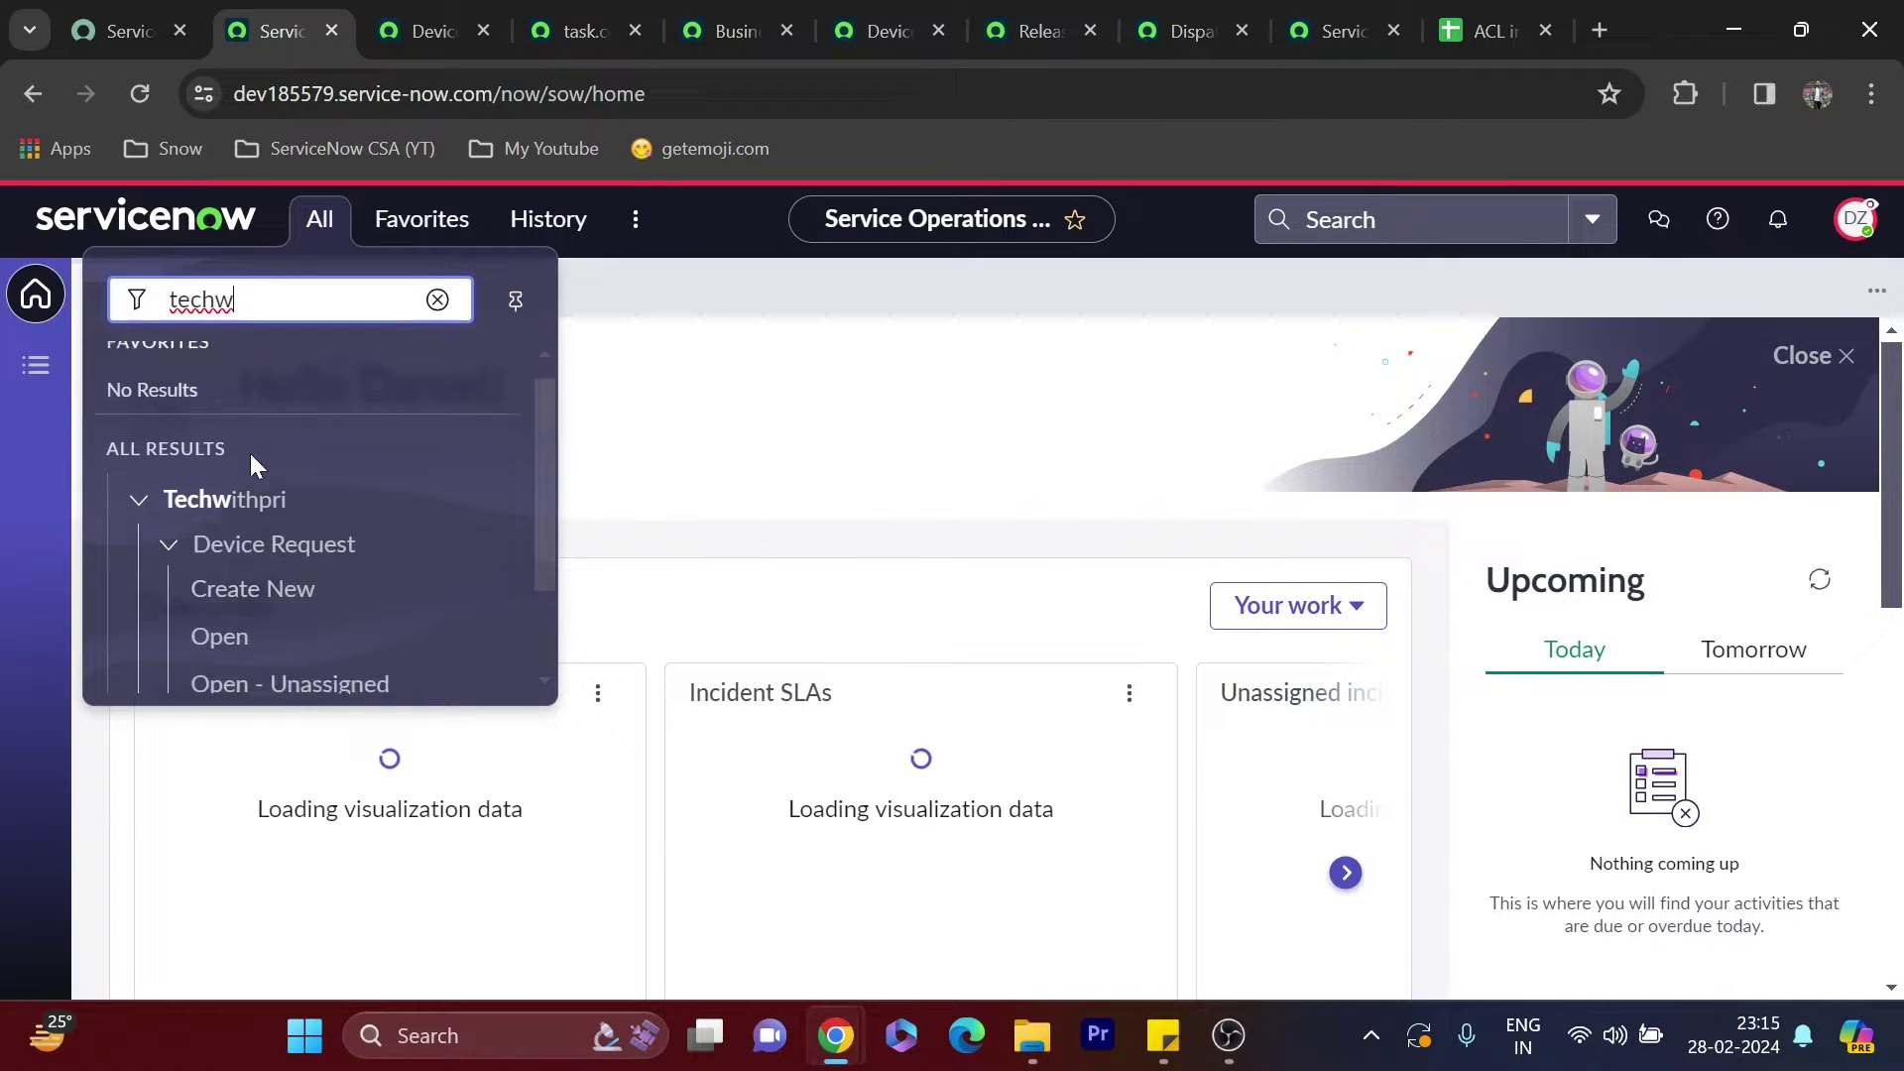
{"action": "scroll", "coordinate": [250, 454], "scroll_direction": "down", "scroll_amount": 2}
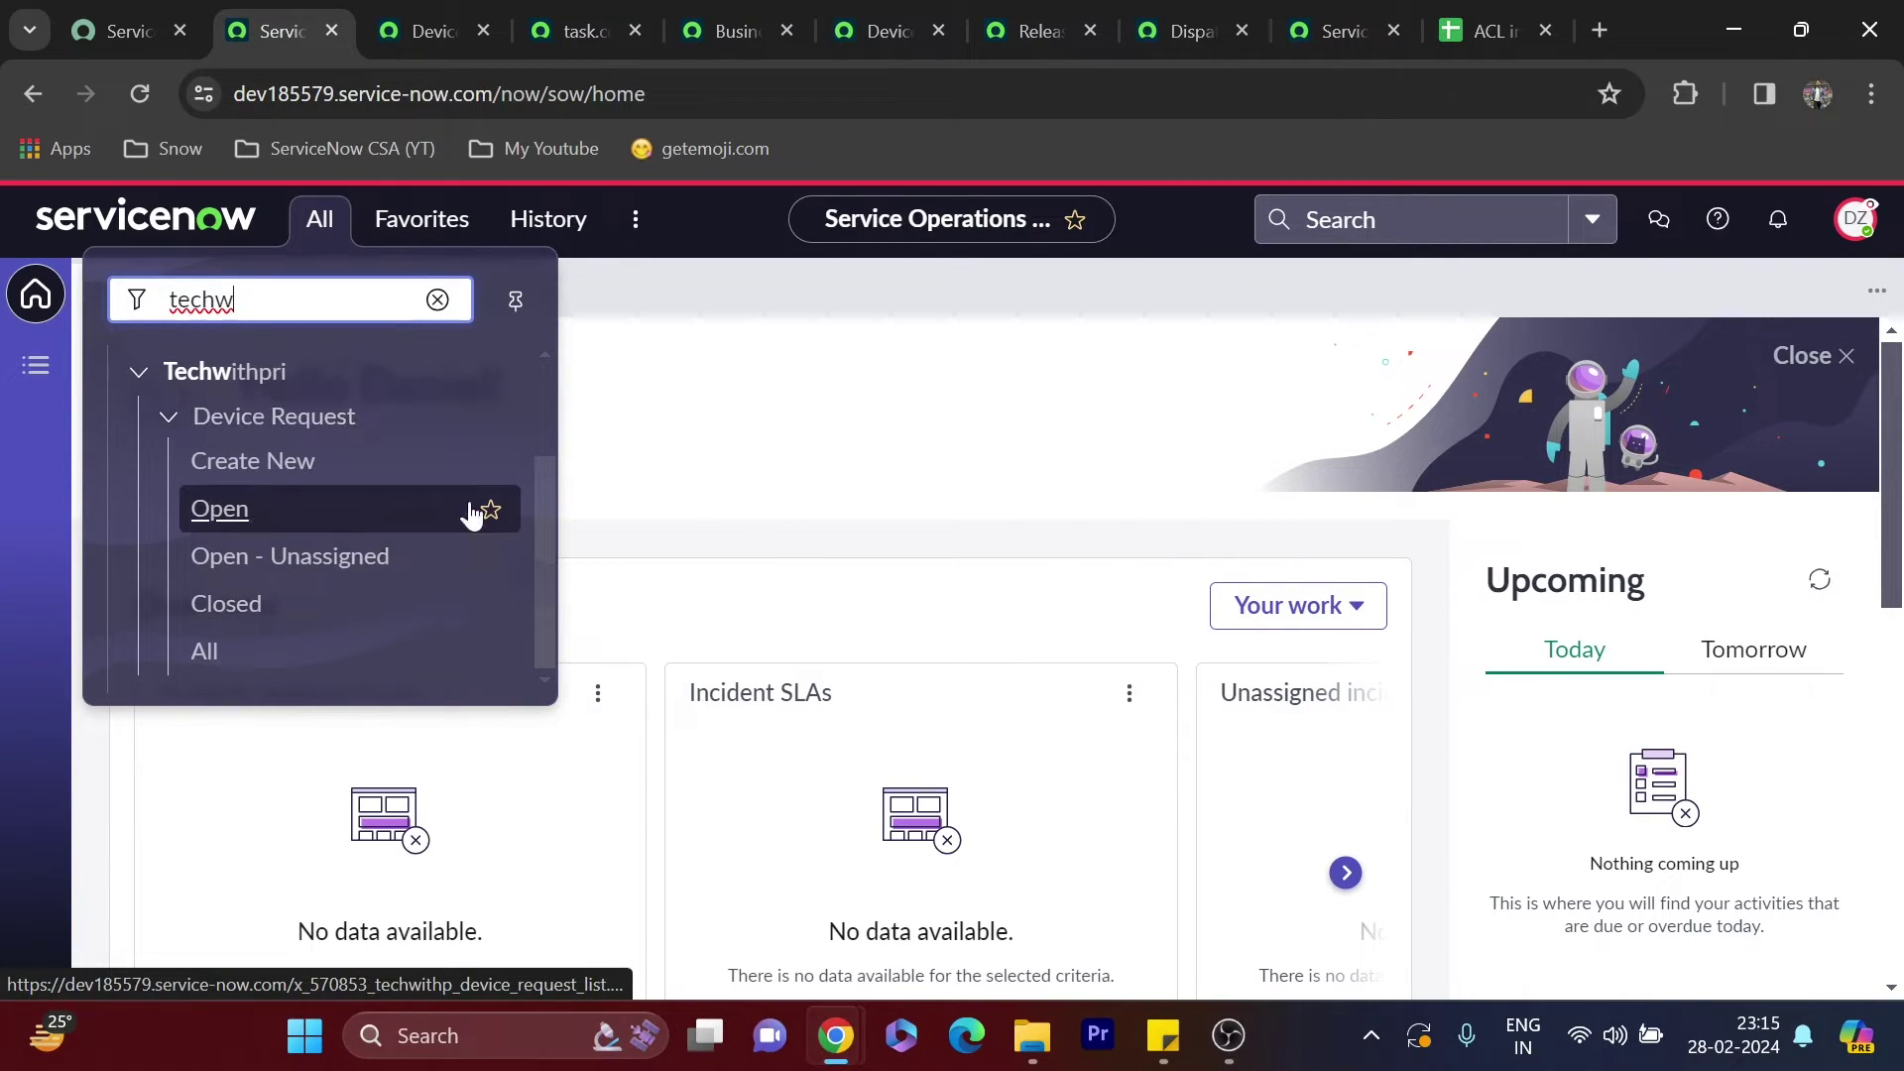
{"action": "left_click", "coordinate": [511, 491]}
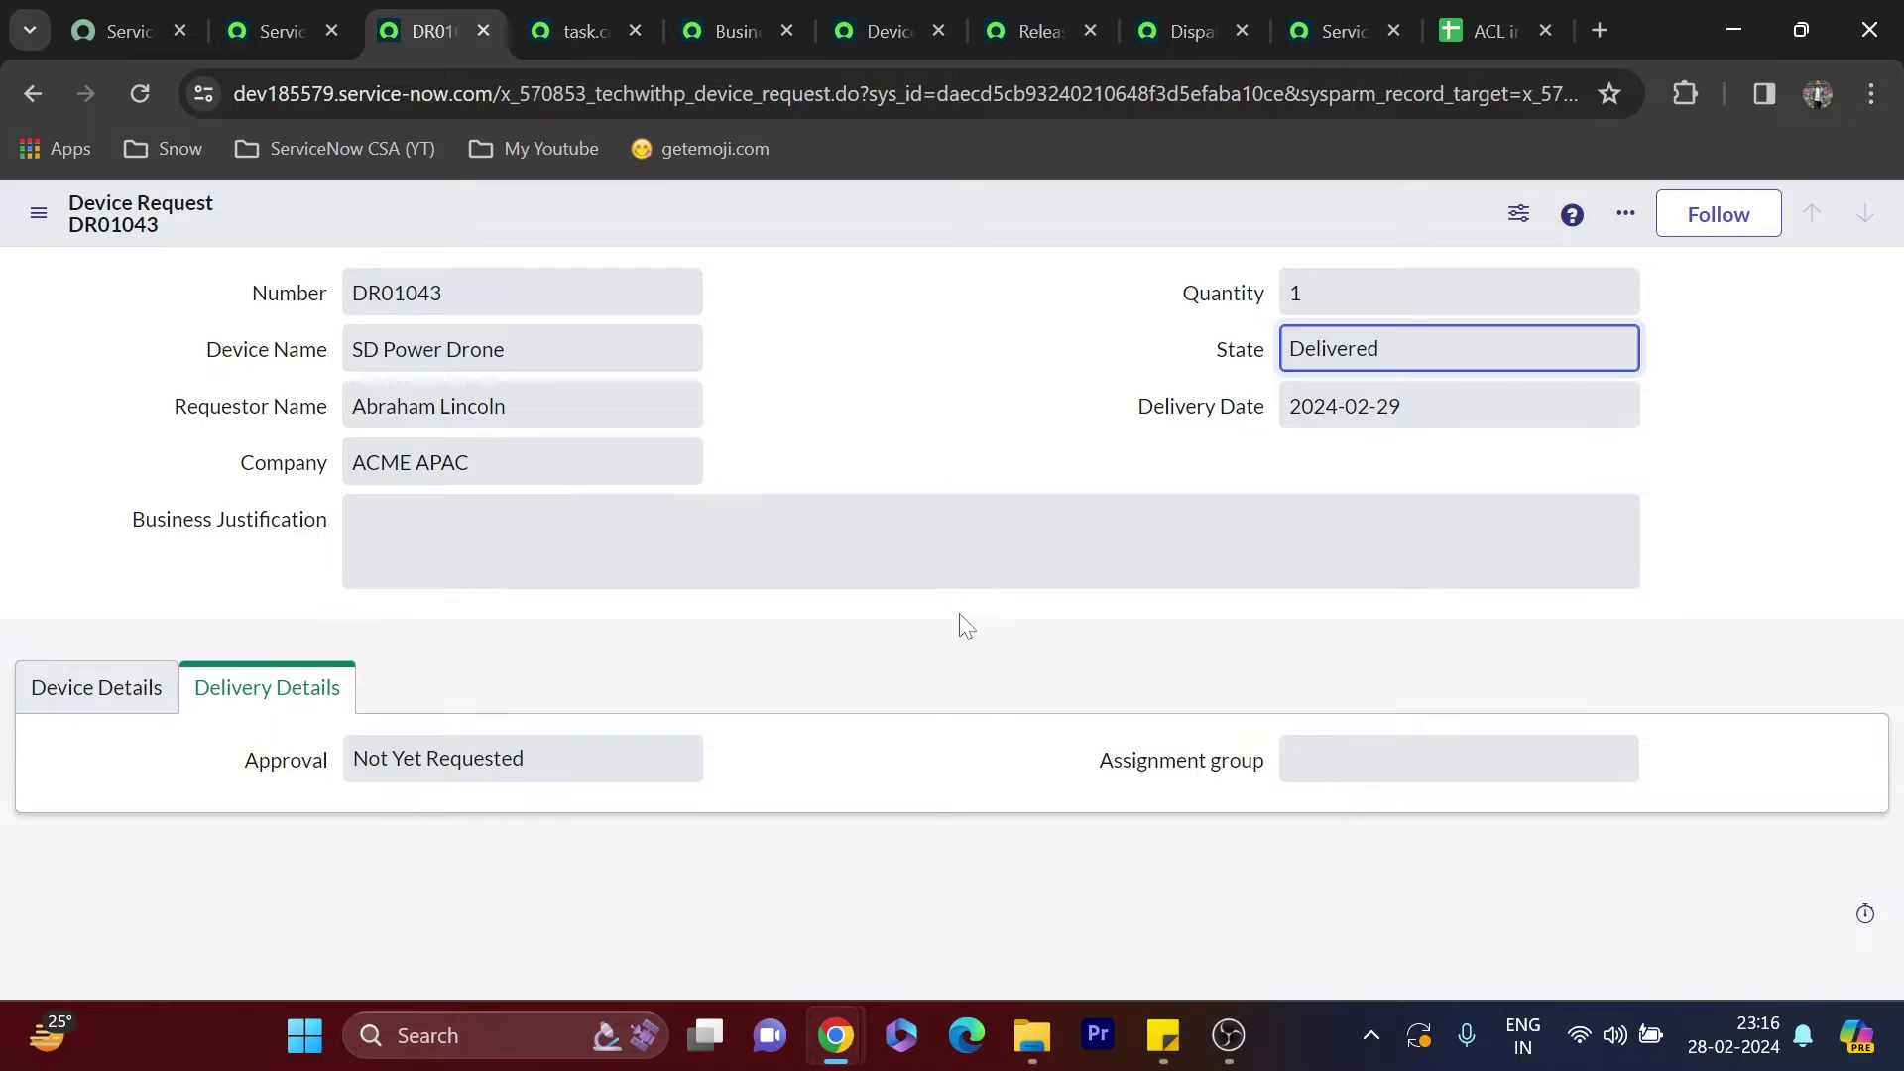
Examine the device details of request DR01043 and compare them with the AI Devices roles in the ACL spreadsheet
{"action": "left_click", "coordinate": [86, 689]}
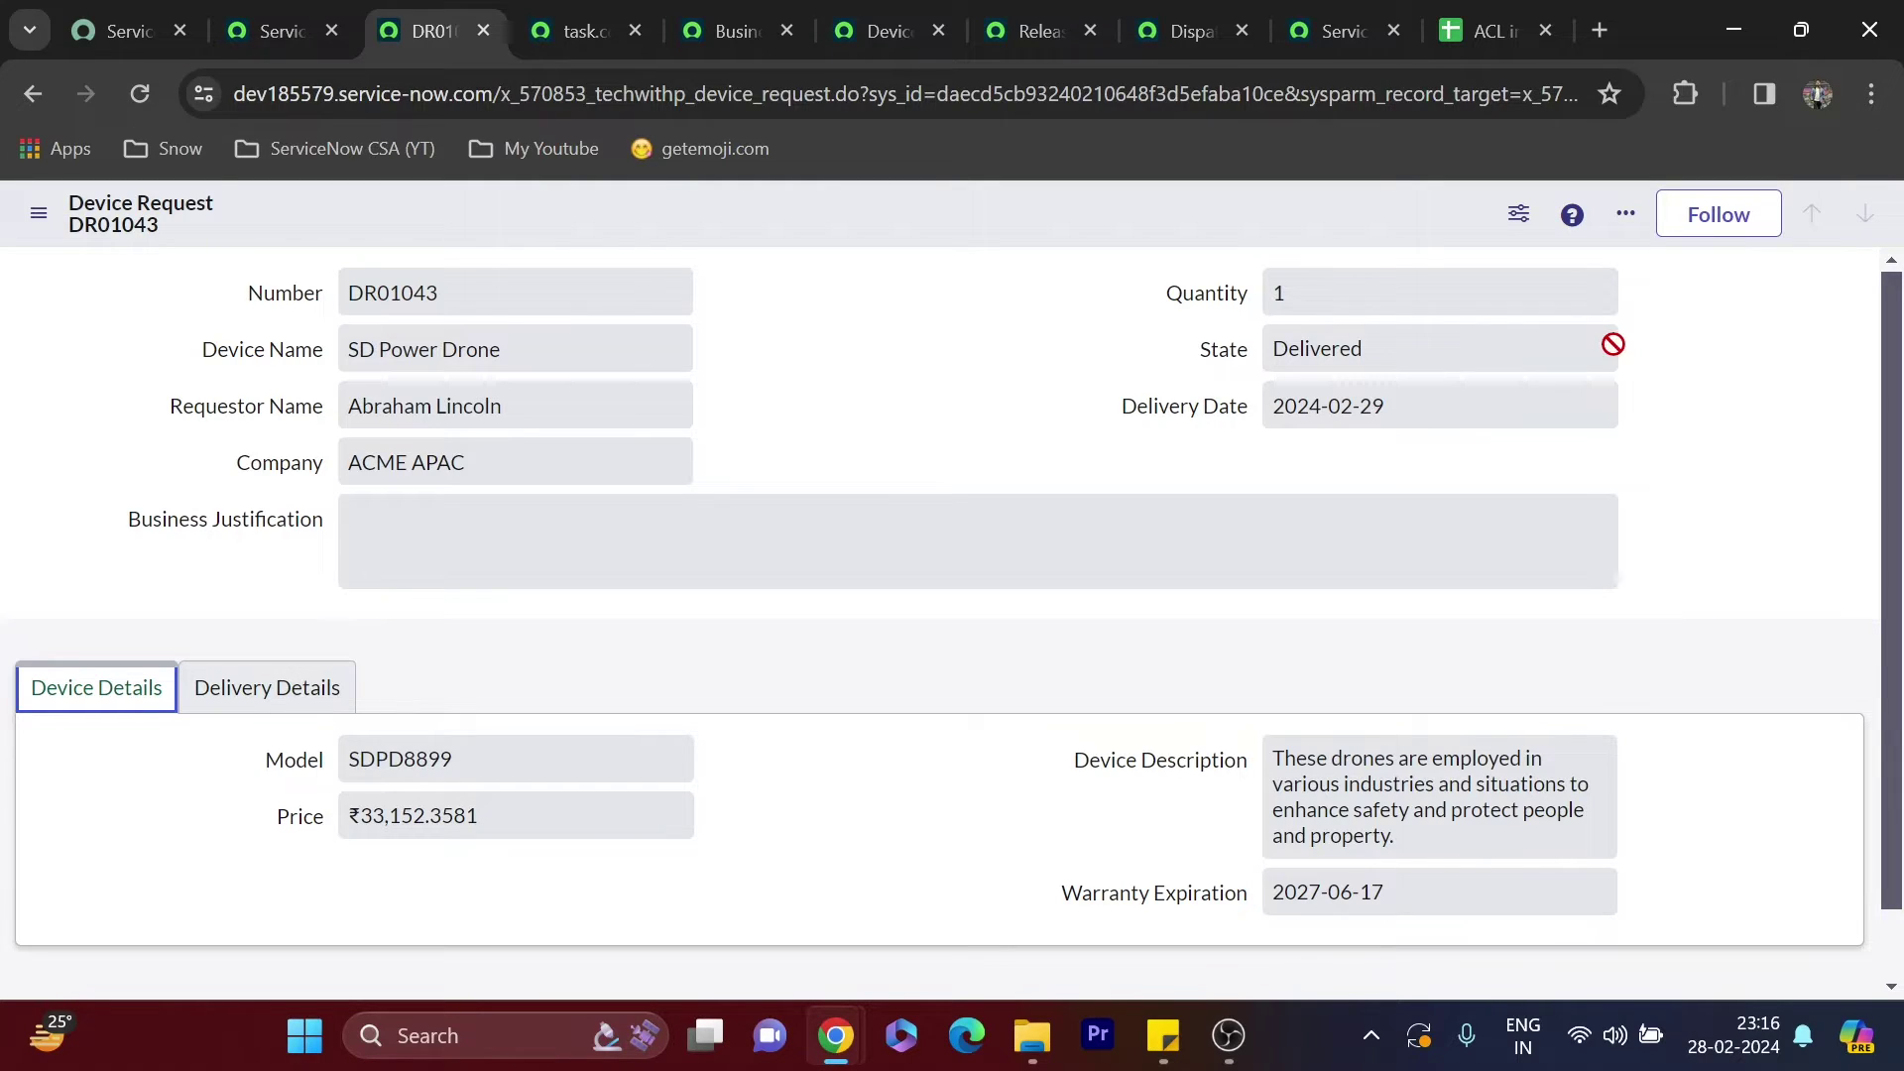
{"action": "left_click", "coordinate": [1493, 31]}
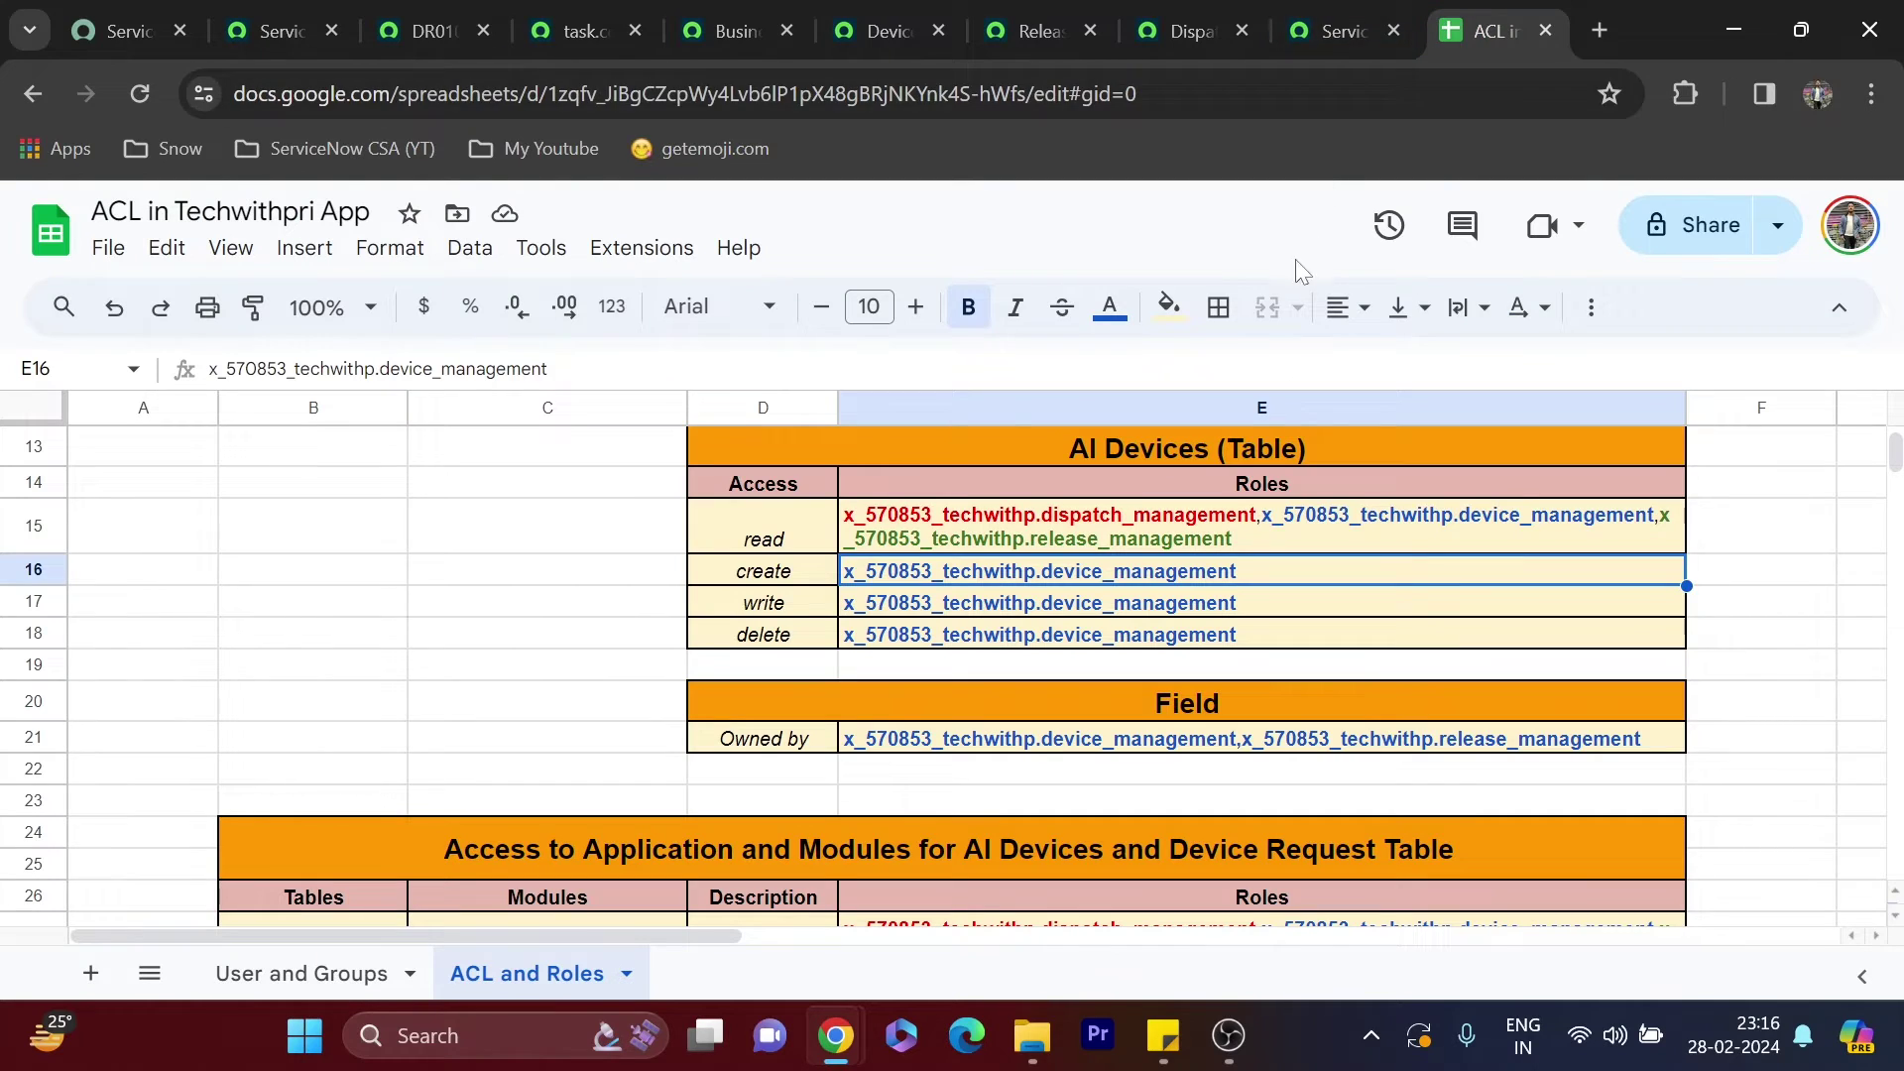
{"action": "left_click", "coordinate": [501, 22]}
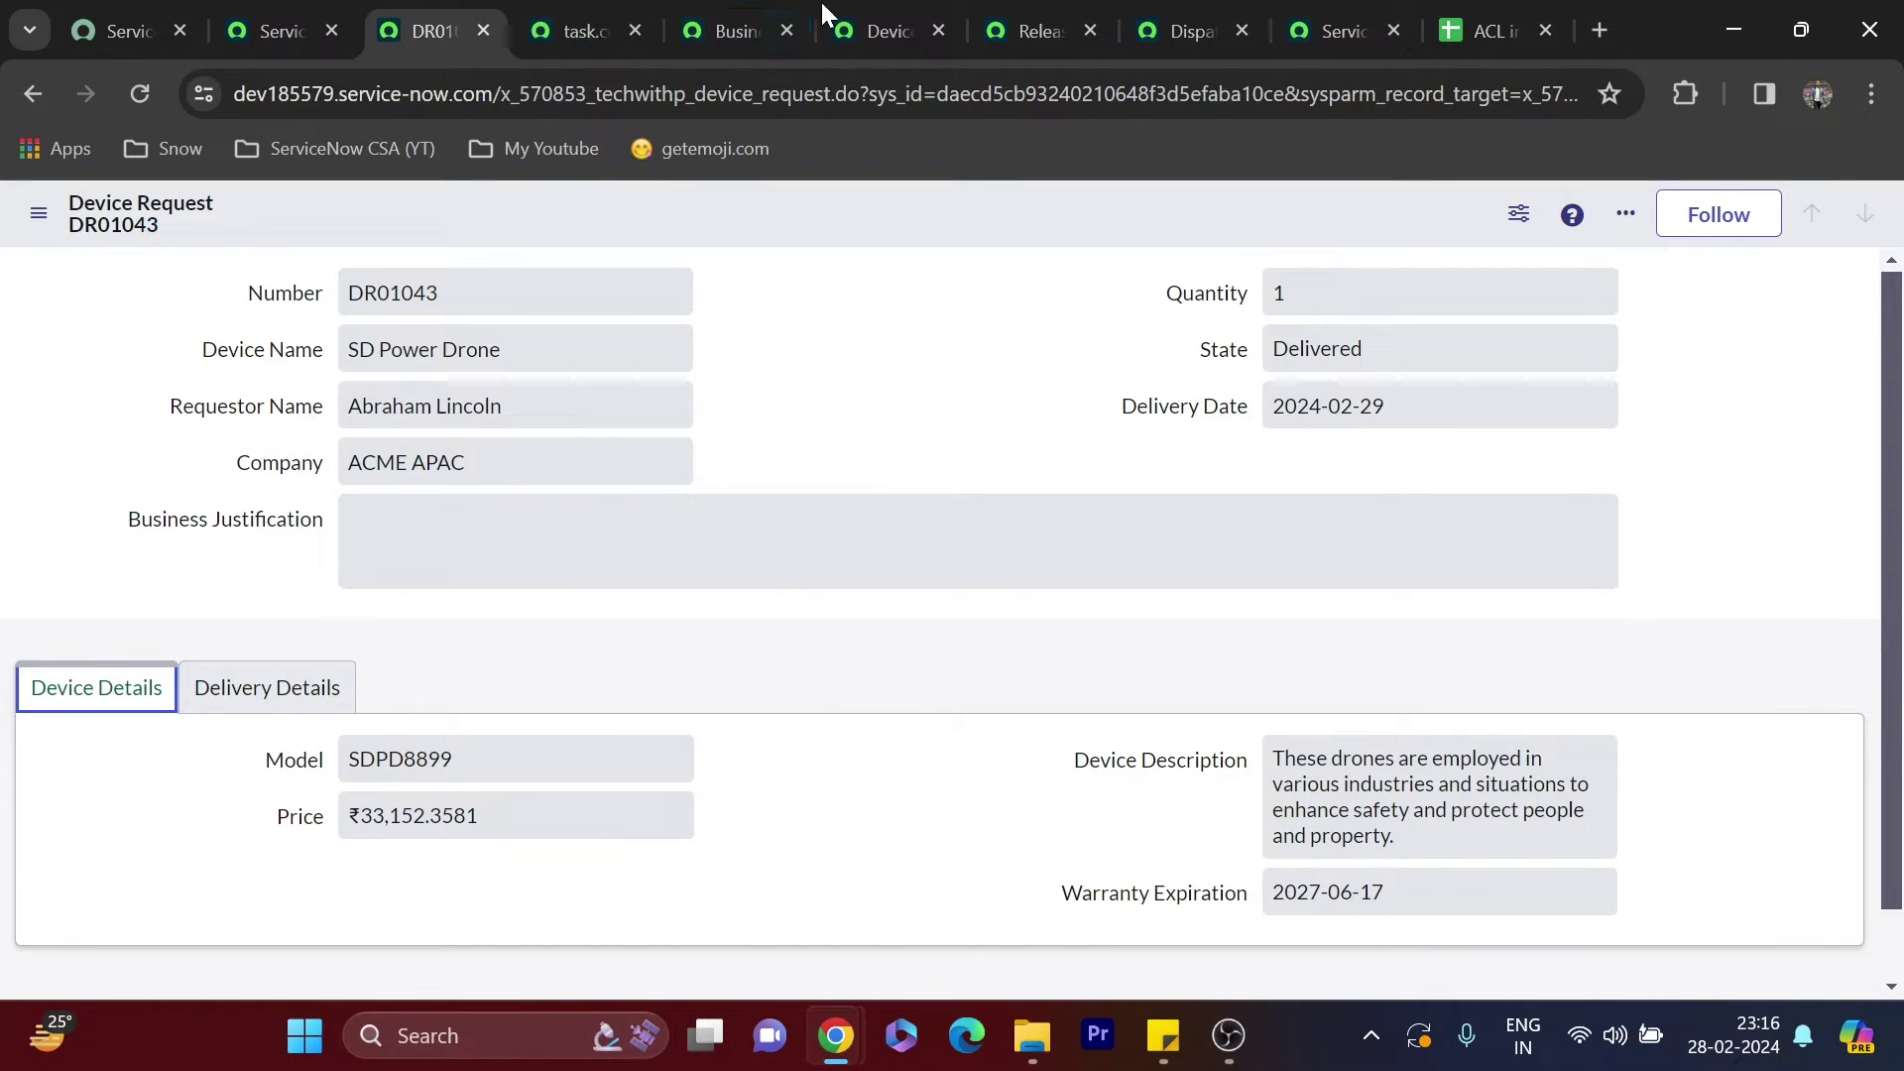
Review the Device Request table's access roles in the ACL spreadsheet and glance at the AI Devices access controls in Studio
{"action": "left_click", "coordinate": [1493, 31]}
{"action": "scroll", "coordinate": [836, 607], "scroll_direction": "up", "scroll_amount": 3}
{"action": "scroll", "coordinate": [836, 607], "scroll_direction": "down", "scroll_amount": 2}
{"action": "scroll", "coordinate": [836, 607], "scroll_direction": "up", "scroll_amount": 1}
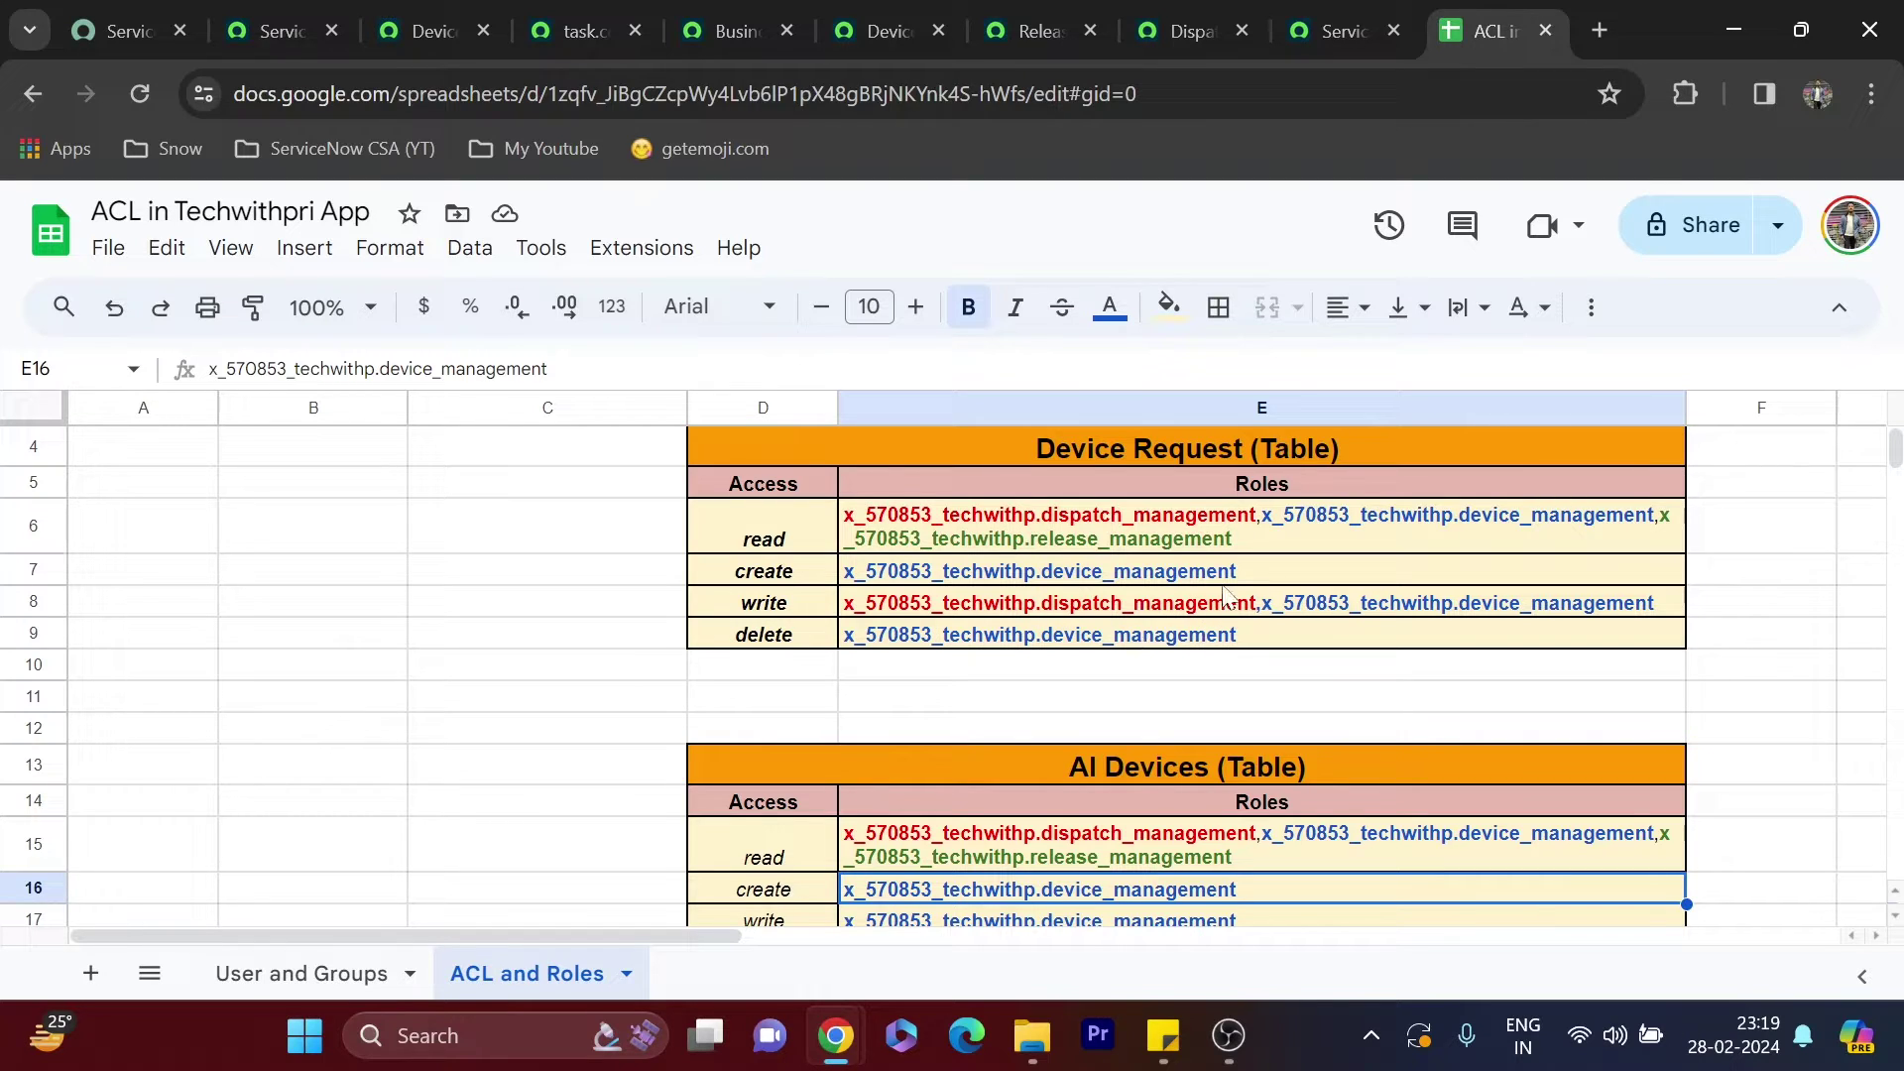
{"action": "left_click", "coordinate": [1299, 13]}
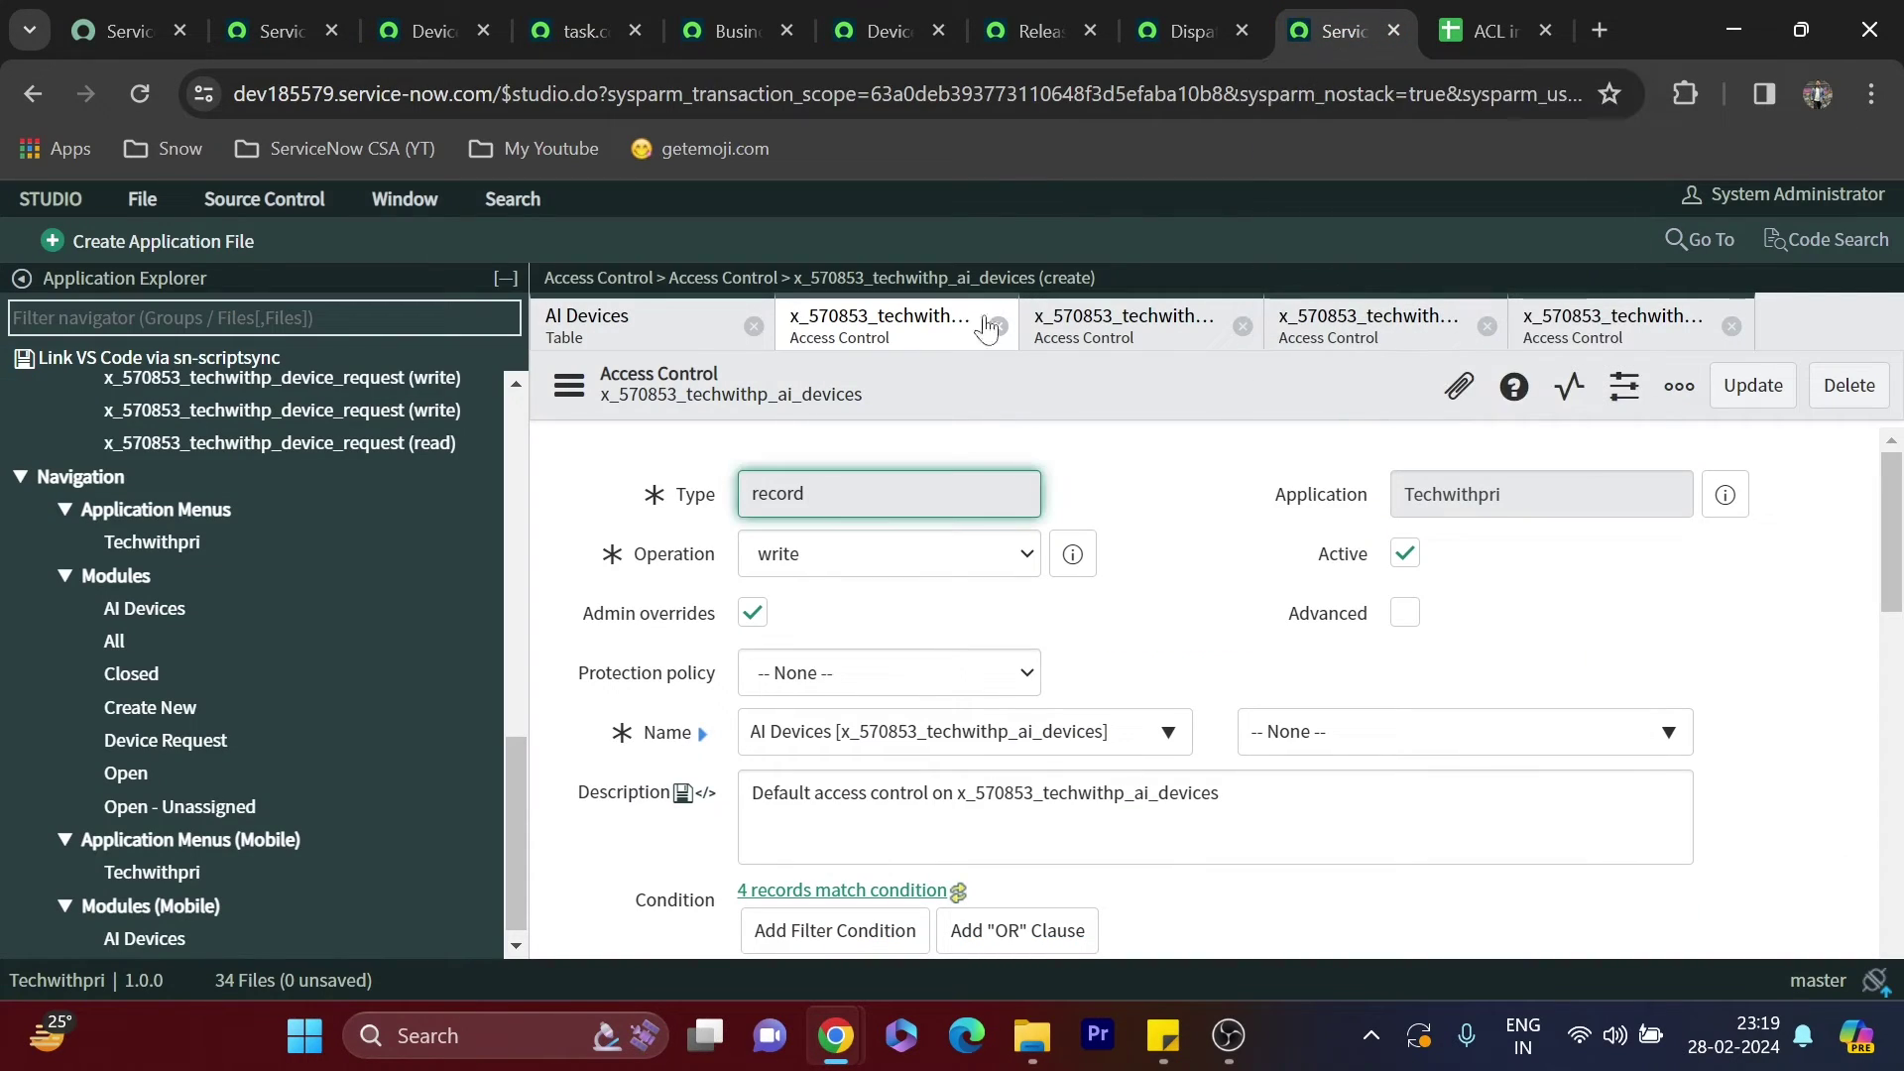
{"action": "left_click", "coordinate": [1488, 30]}
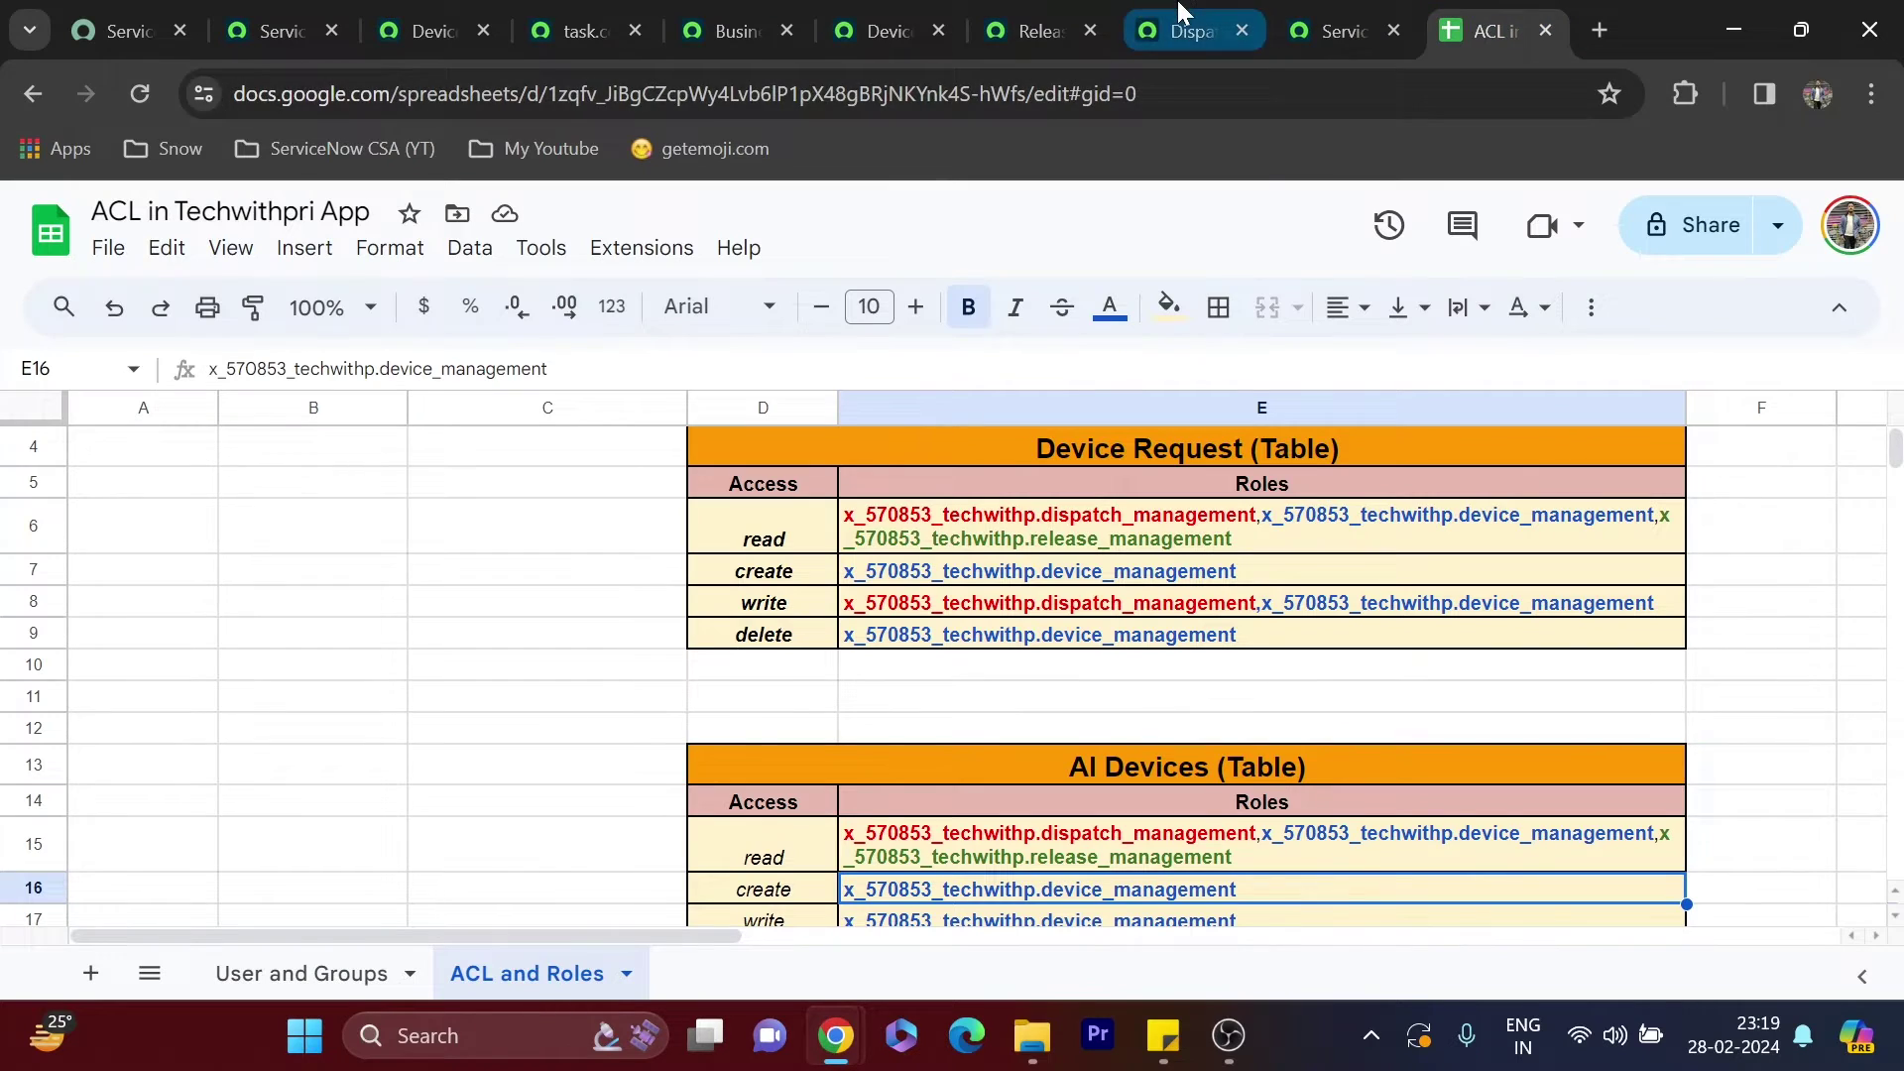
Look up the Dispatch Management group's manager and impersonate that user
{"action": "left_click", "coordinate": [1190, 30]}
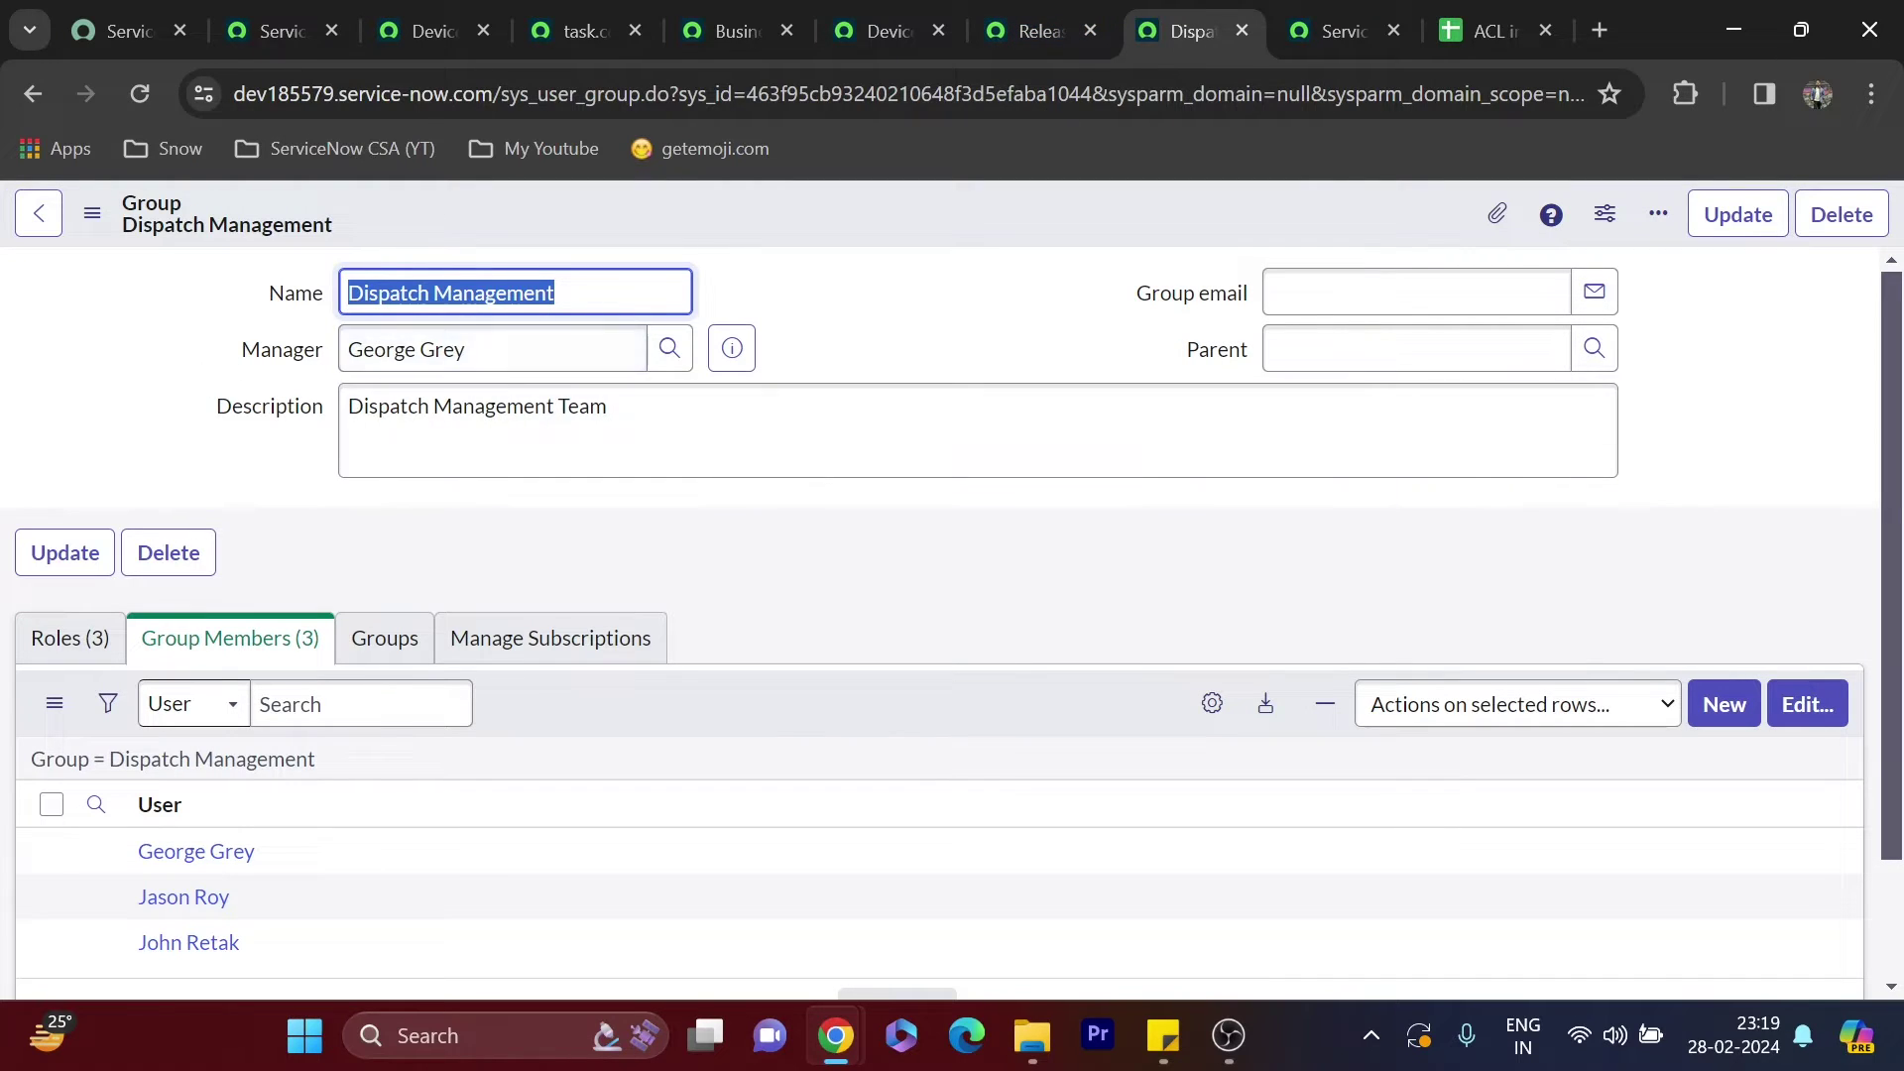
{"action": "key", "text": "Tab"}
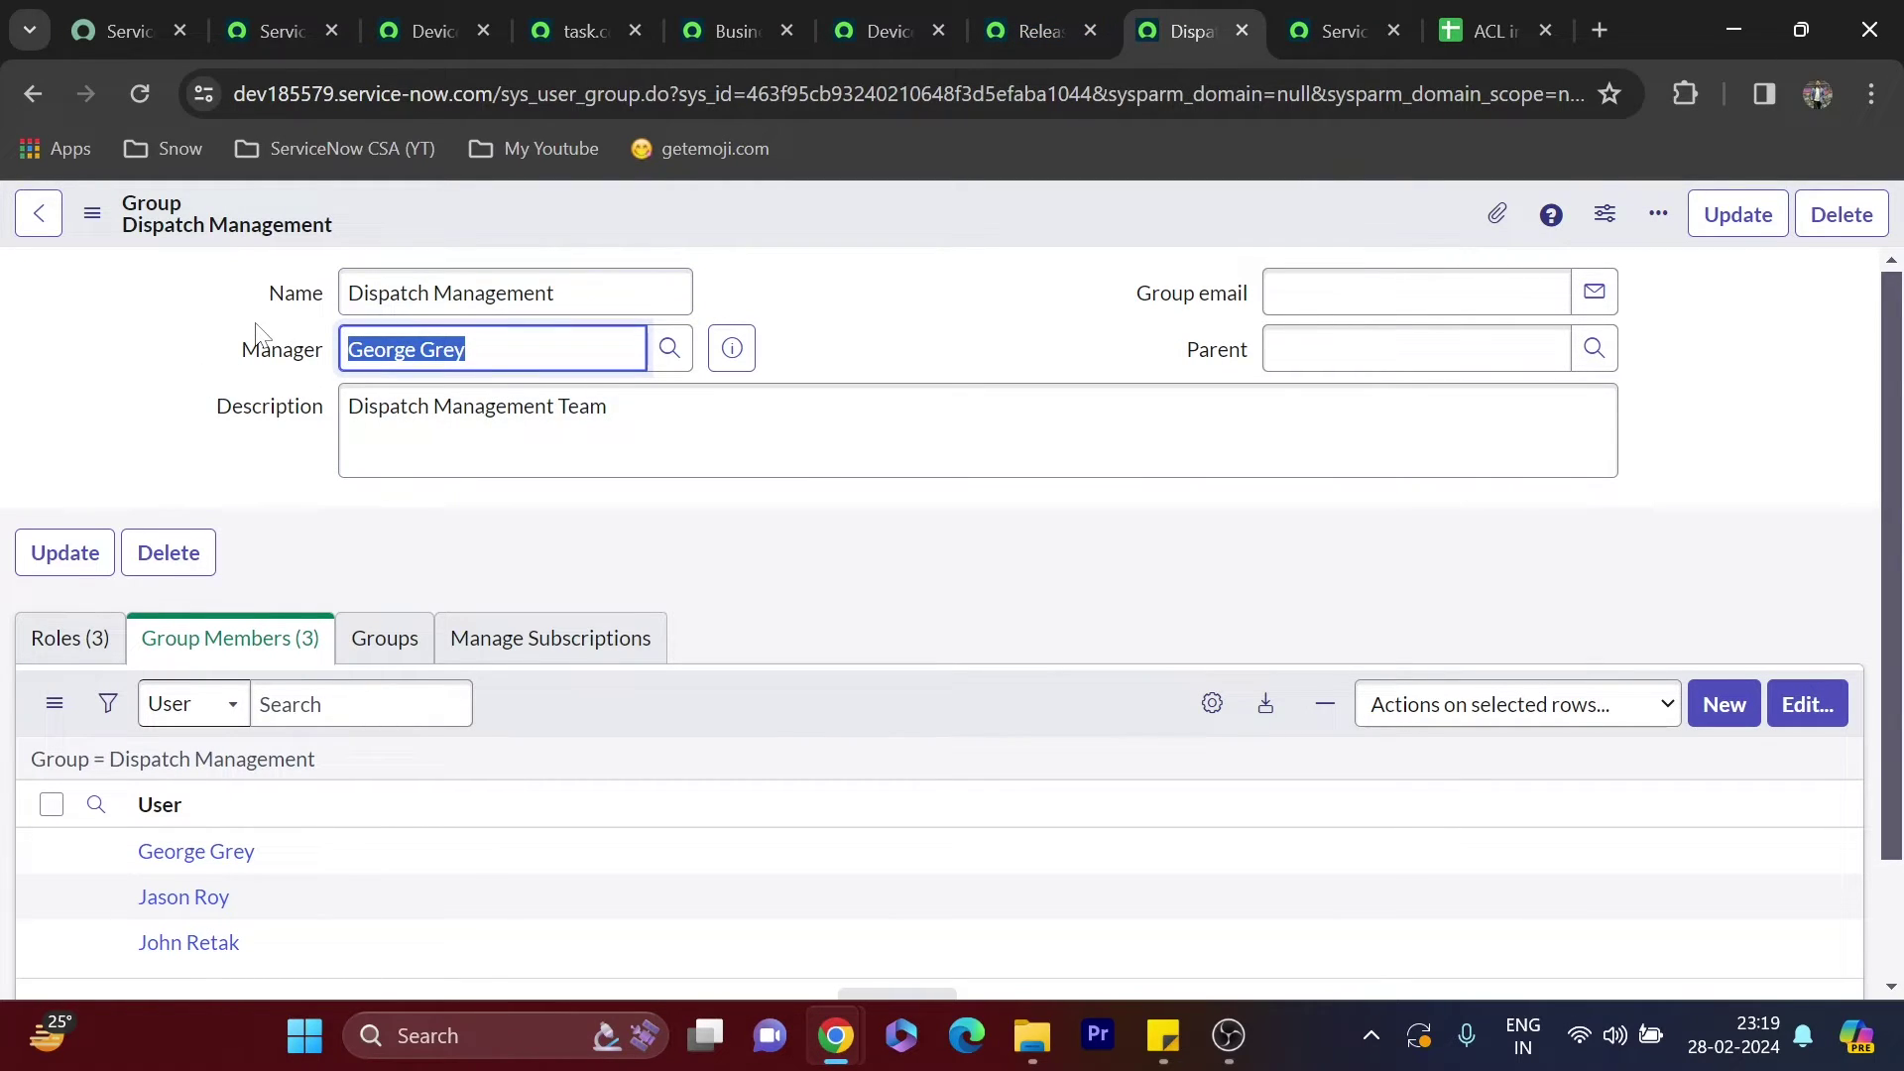
{"action": "left_click", "coordinate": [252, 35]}
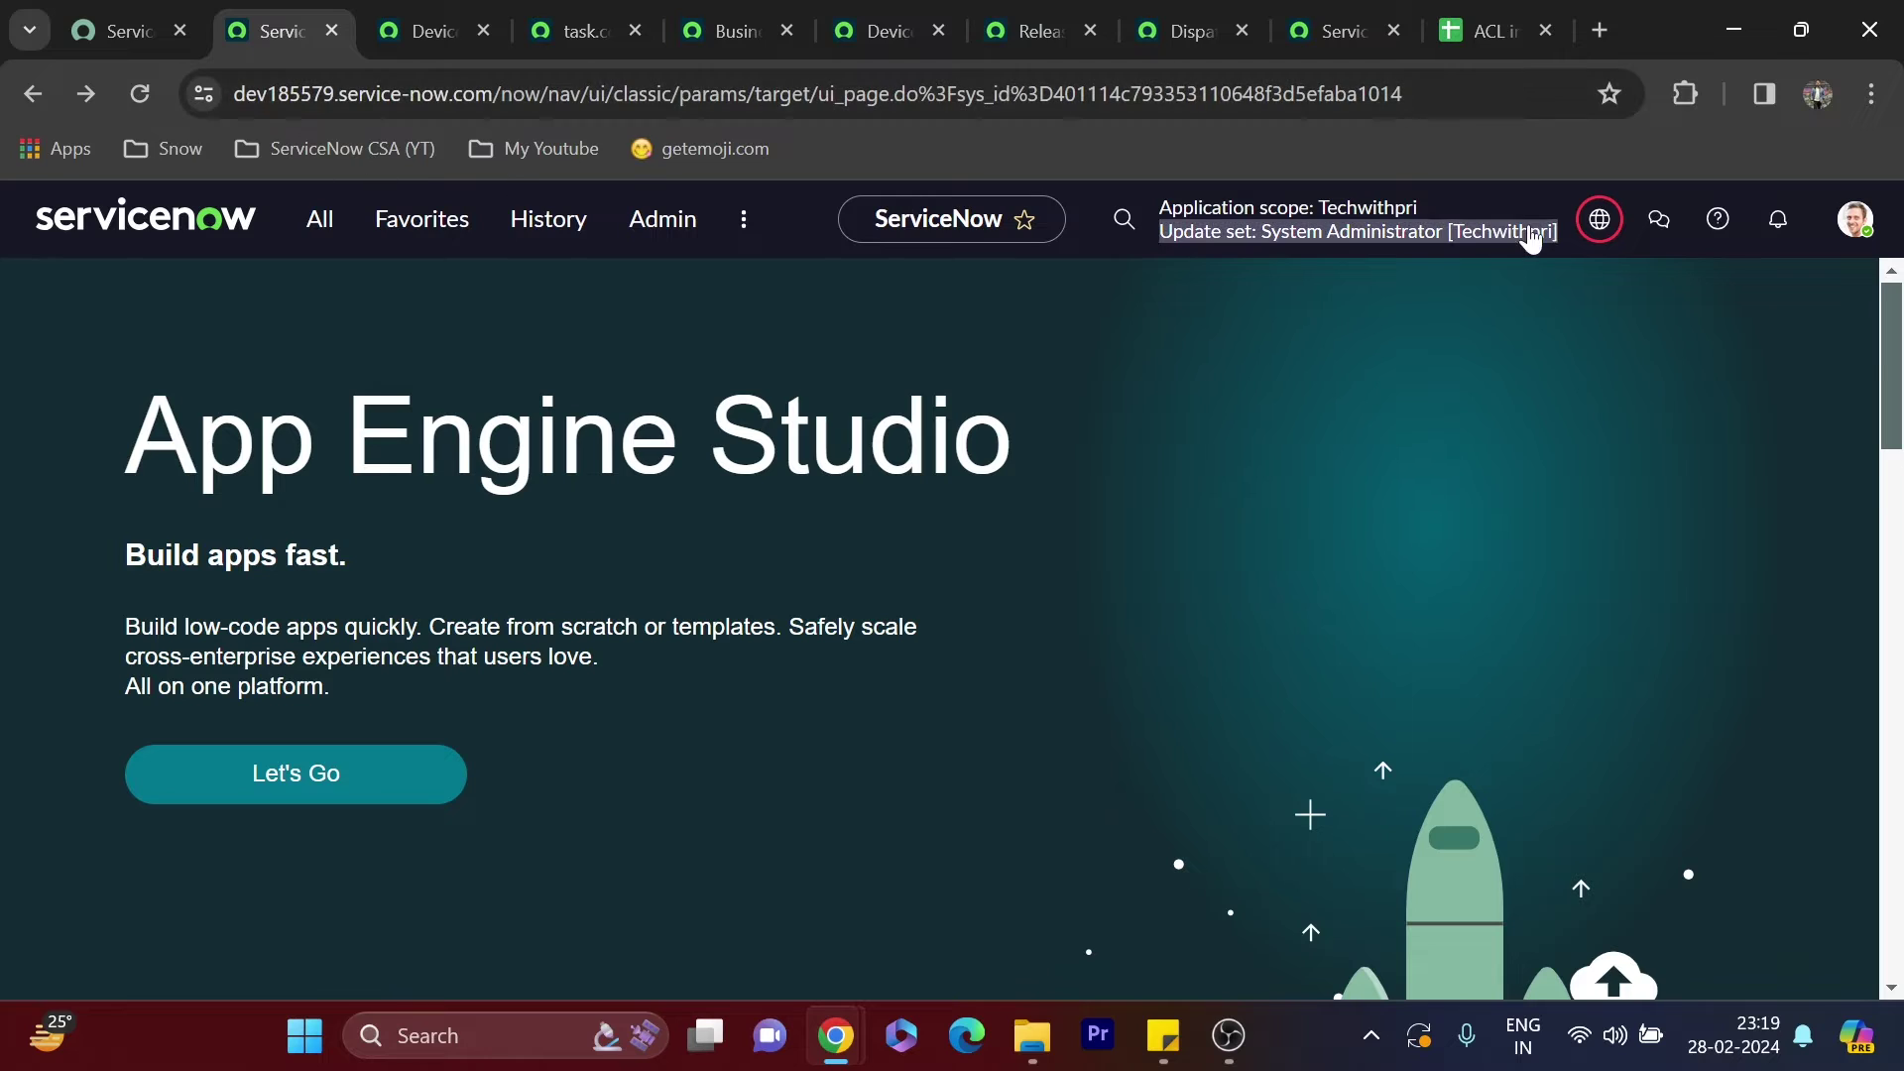
{"action": "left_click", "coordinate": [1862, 230]}
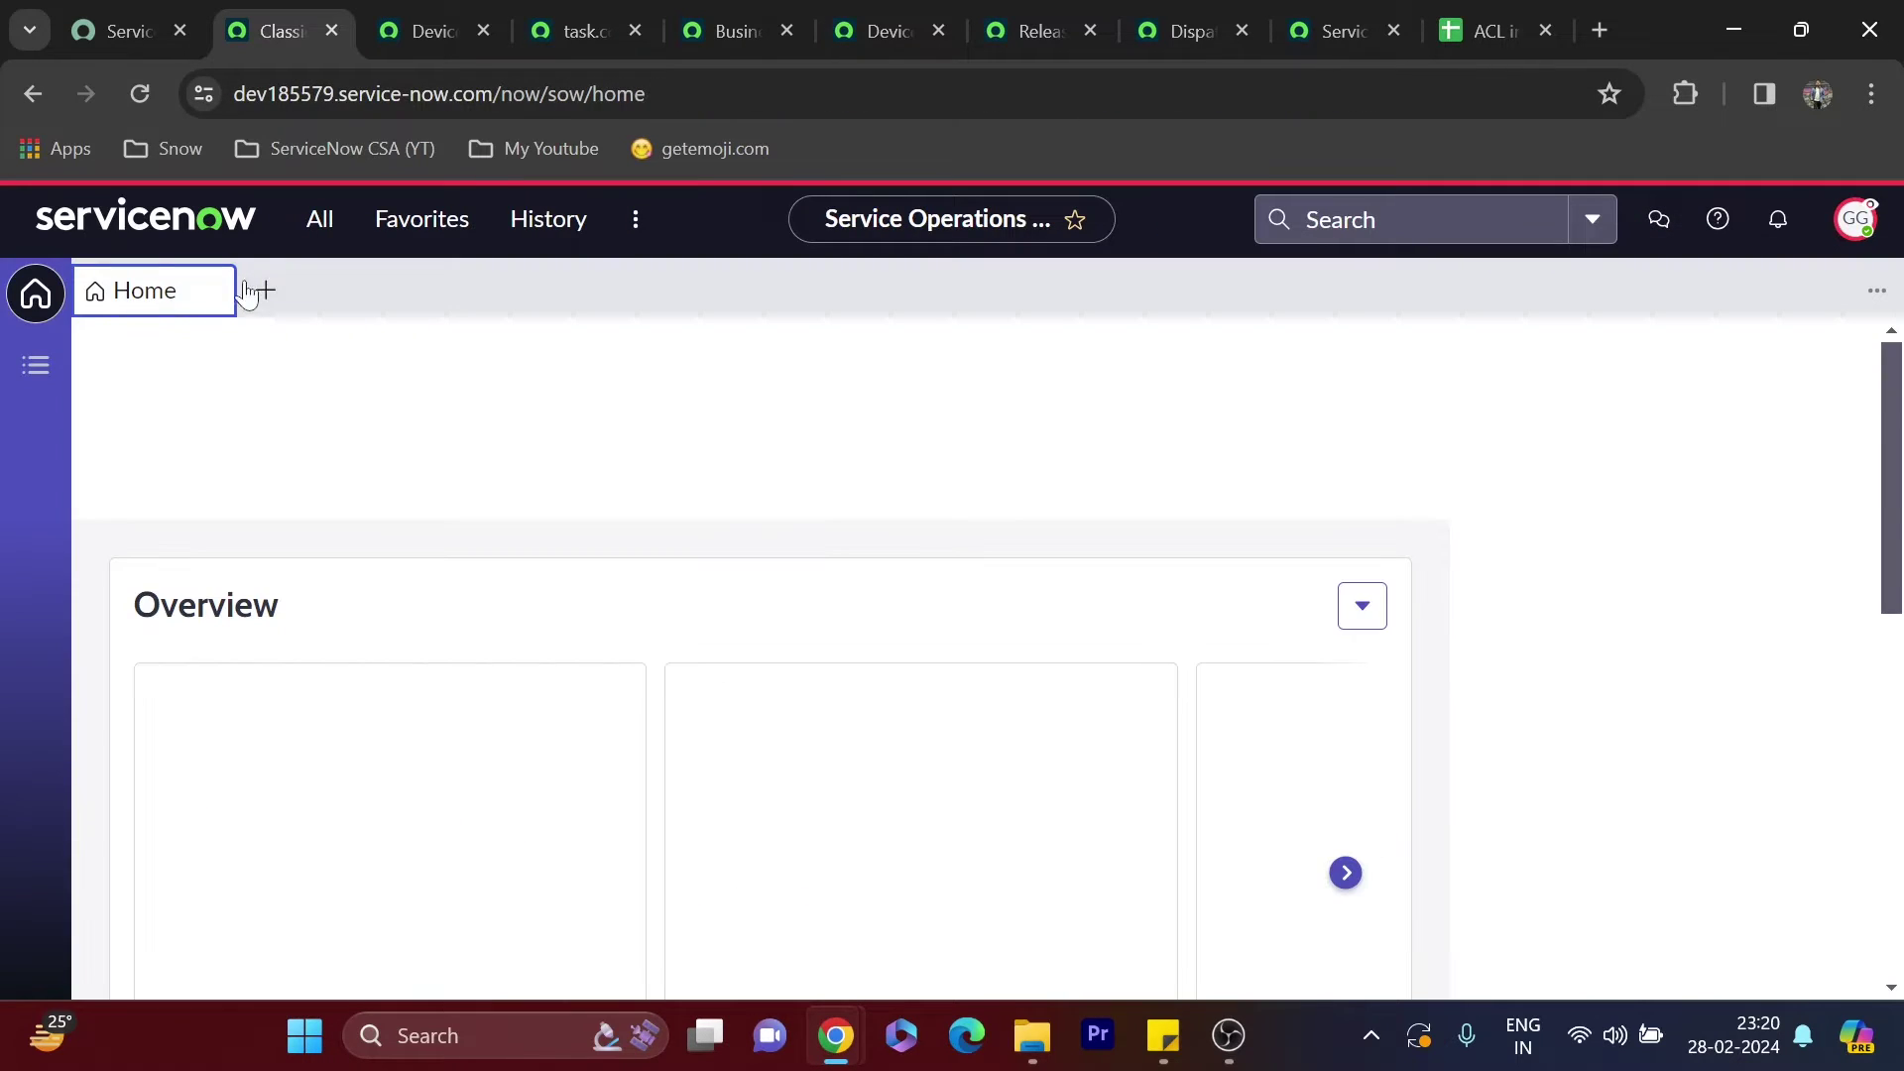
Filter the navigator by "techwith" to examine the Device Request modules offered to the Dispatch Management manager
{"action": "left_click", "coordinate": [319, 219]}
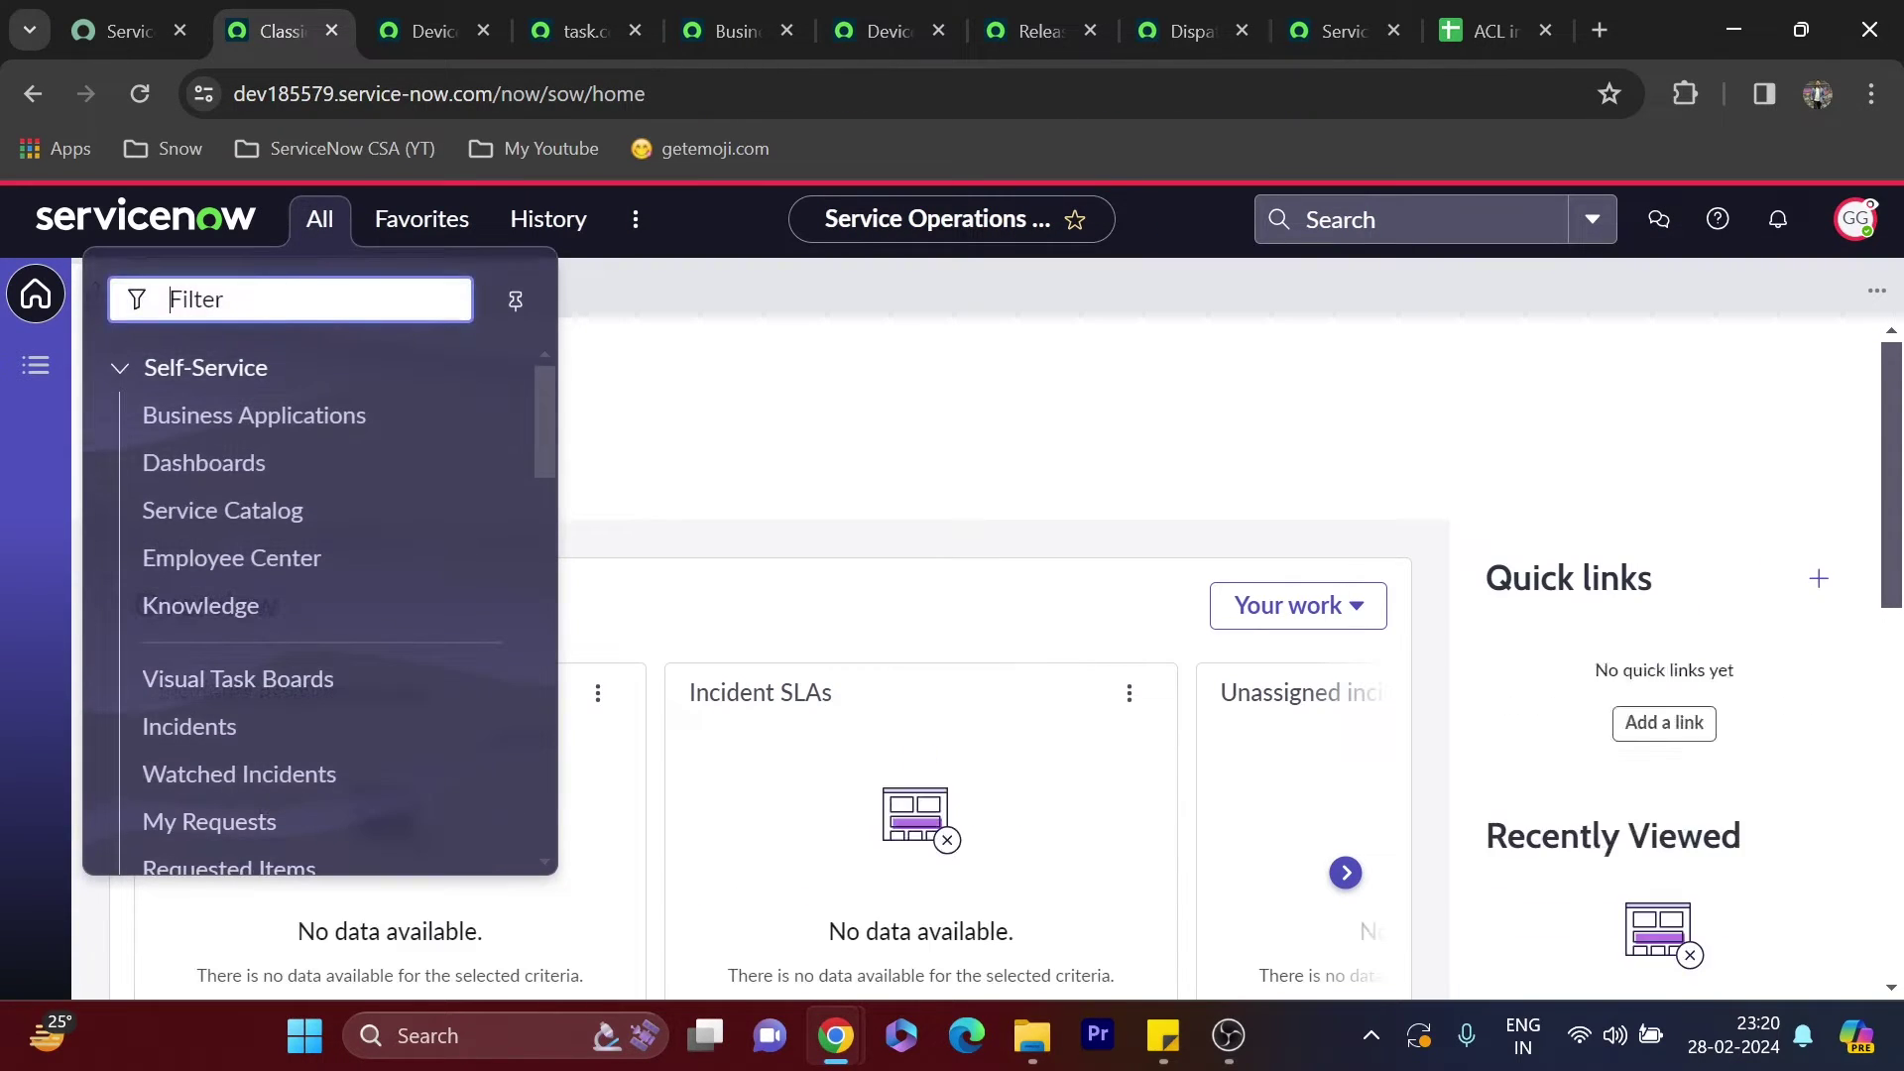
{"action": "type", "text": "tech"}
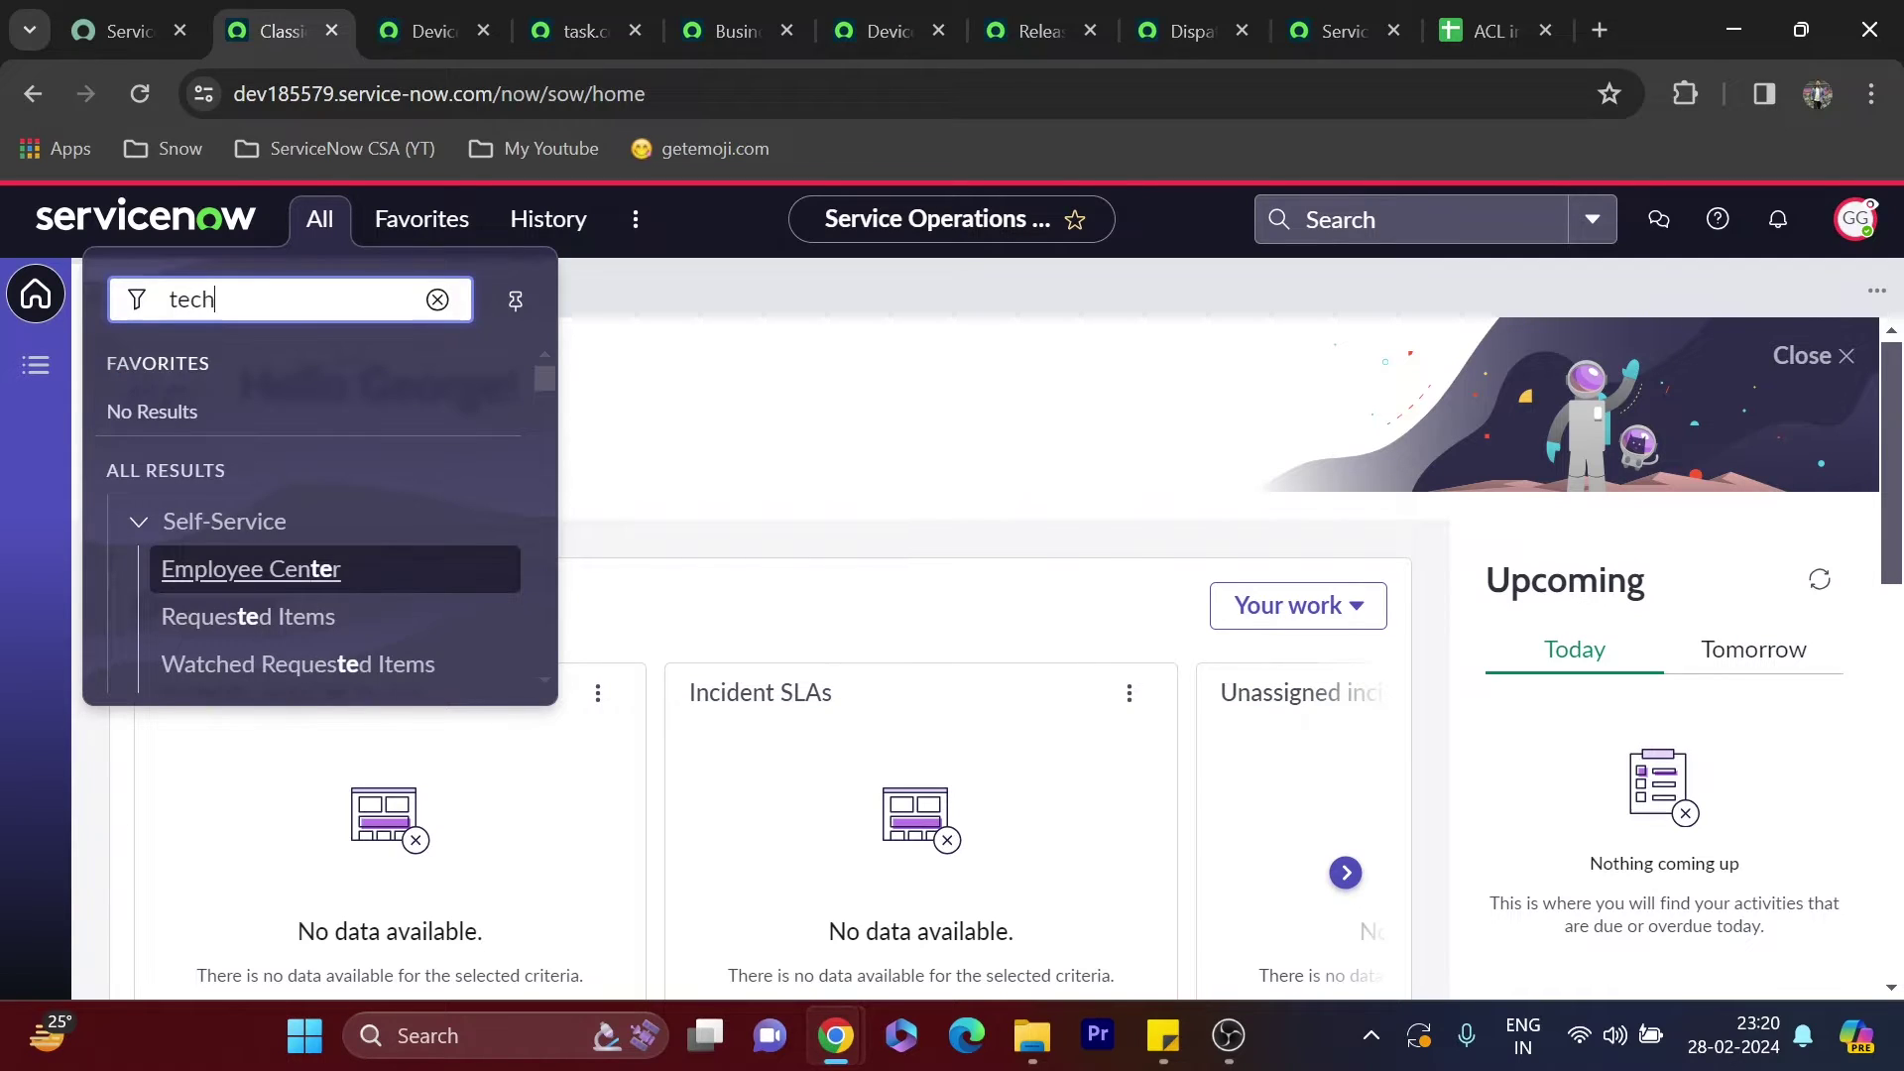
{"action": "type", "text": "with"}
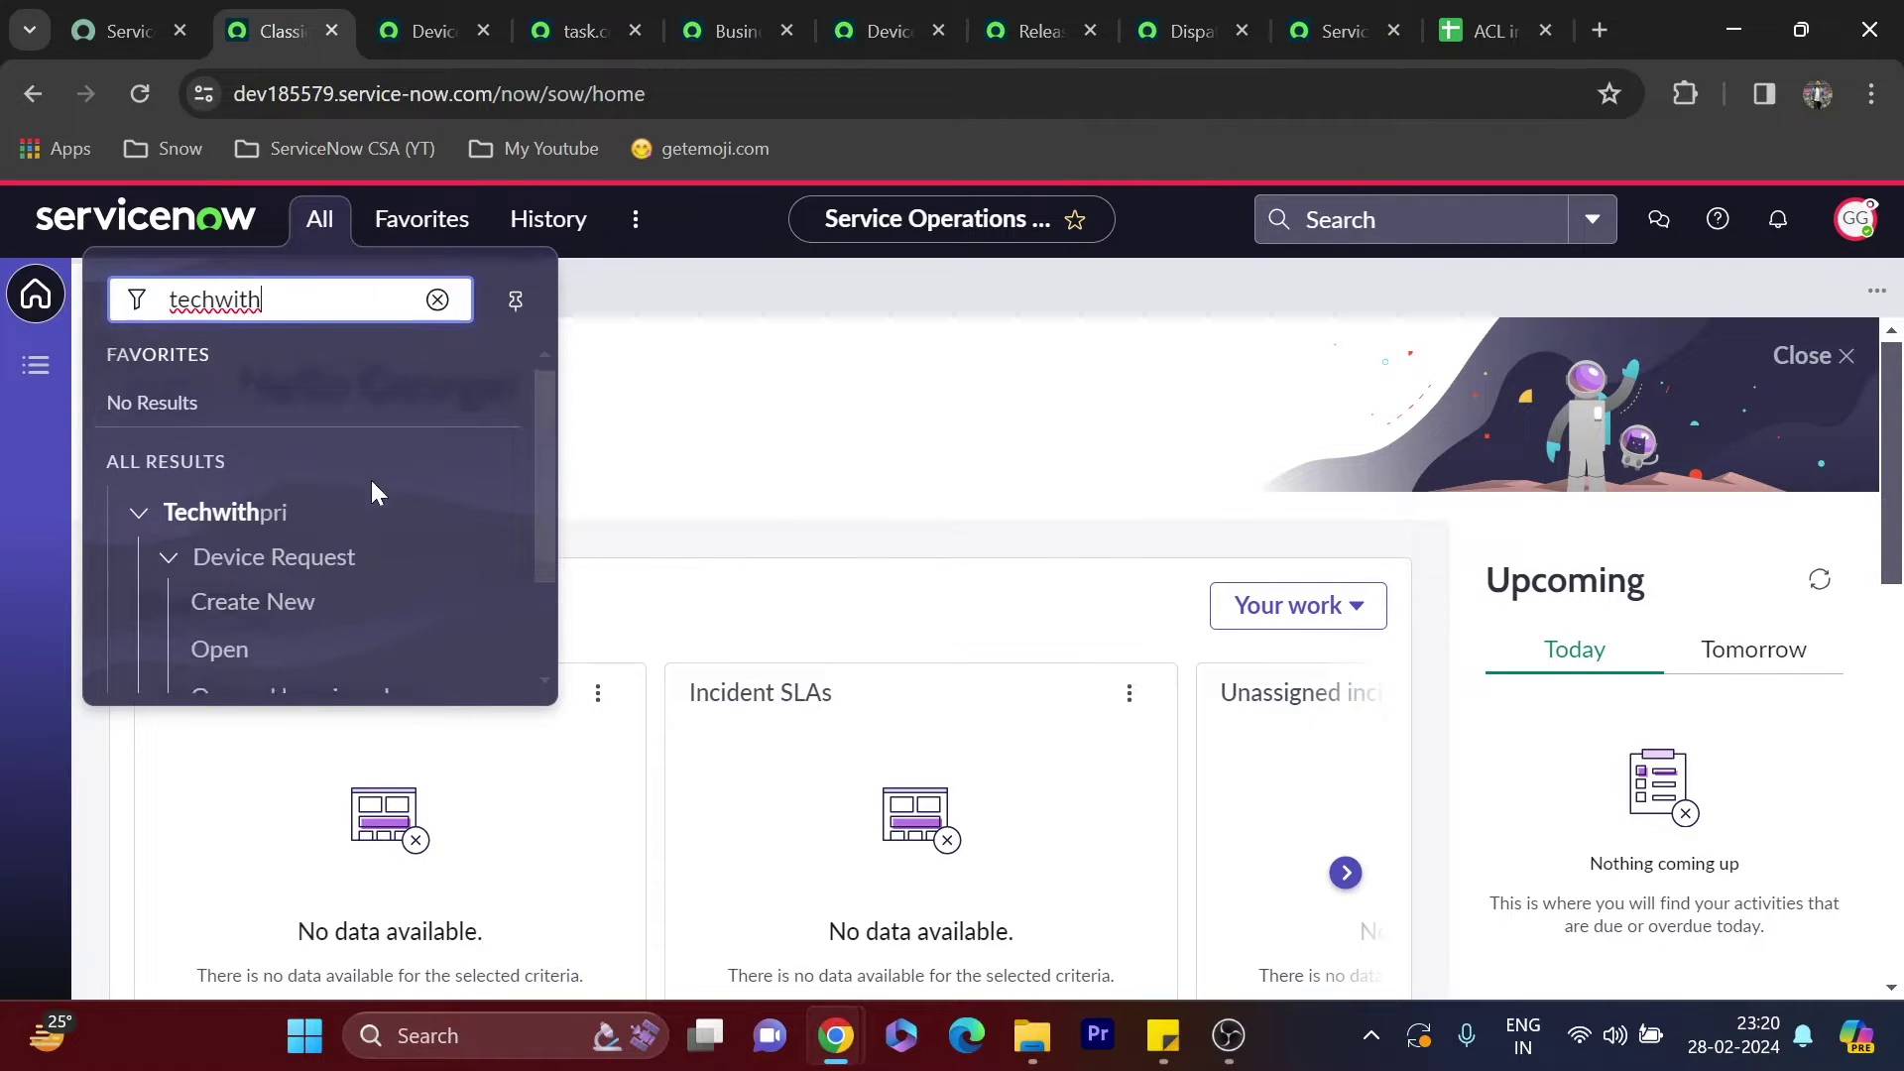
{"action": "scroll", "coordinate": [327, 505], "scroll_direction": "down", "scroll_amount": 2}
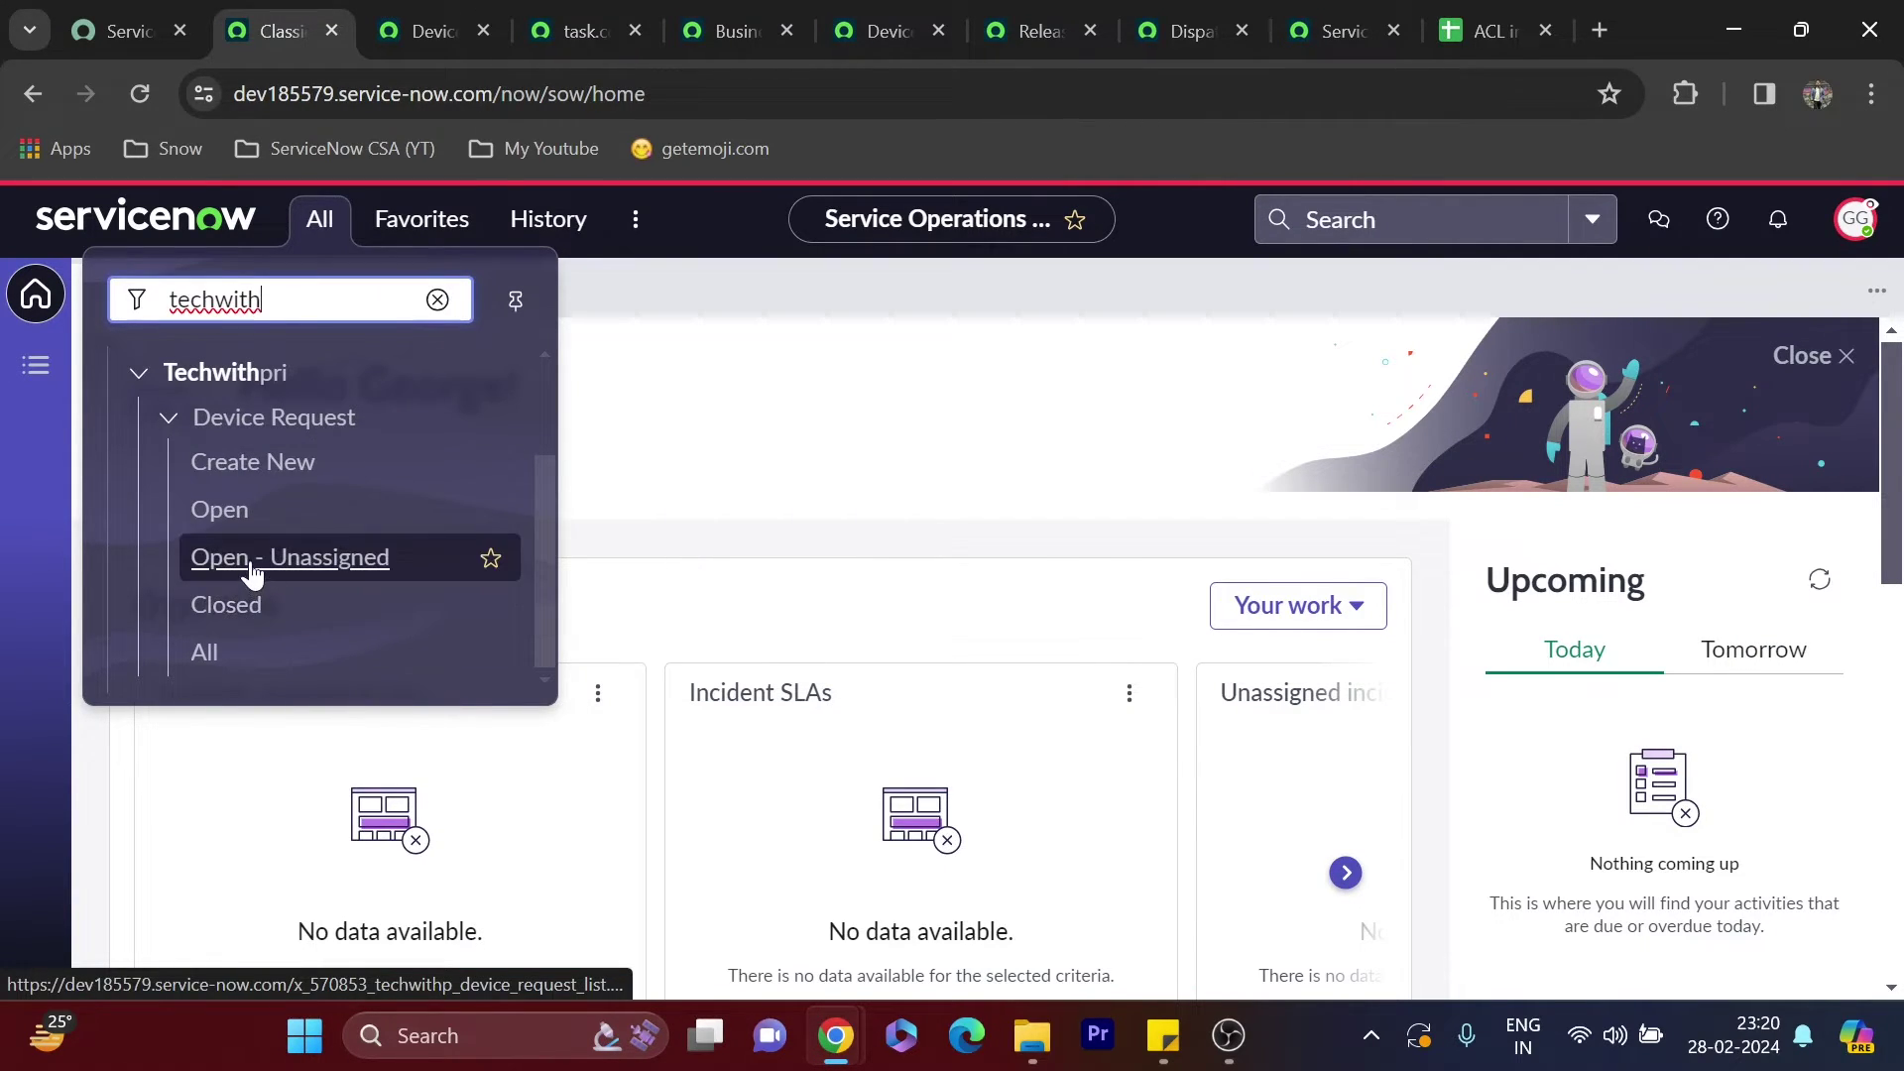
Reload the Device Requests list without the introductory guide and open request DR01043
{"action": "left_click", "coordinate": [449, 14]}
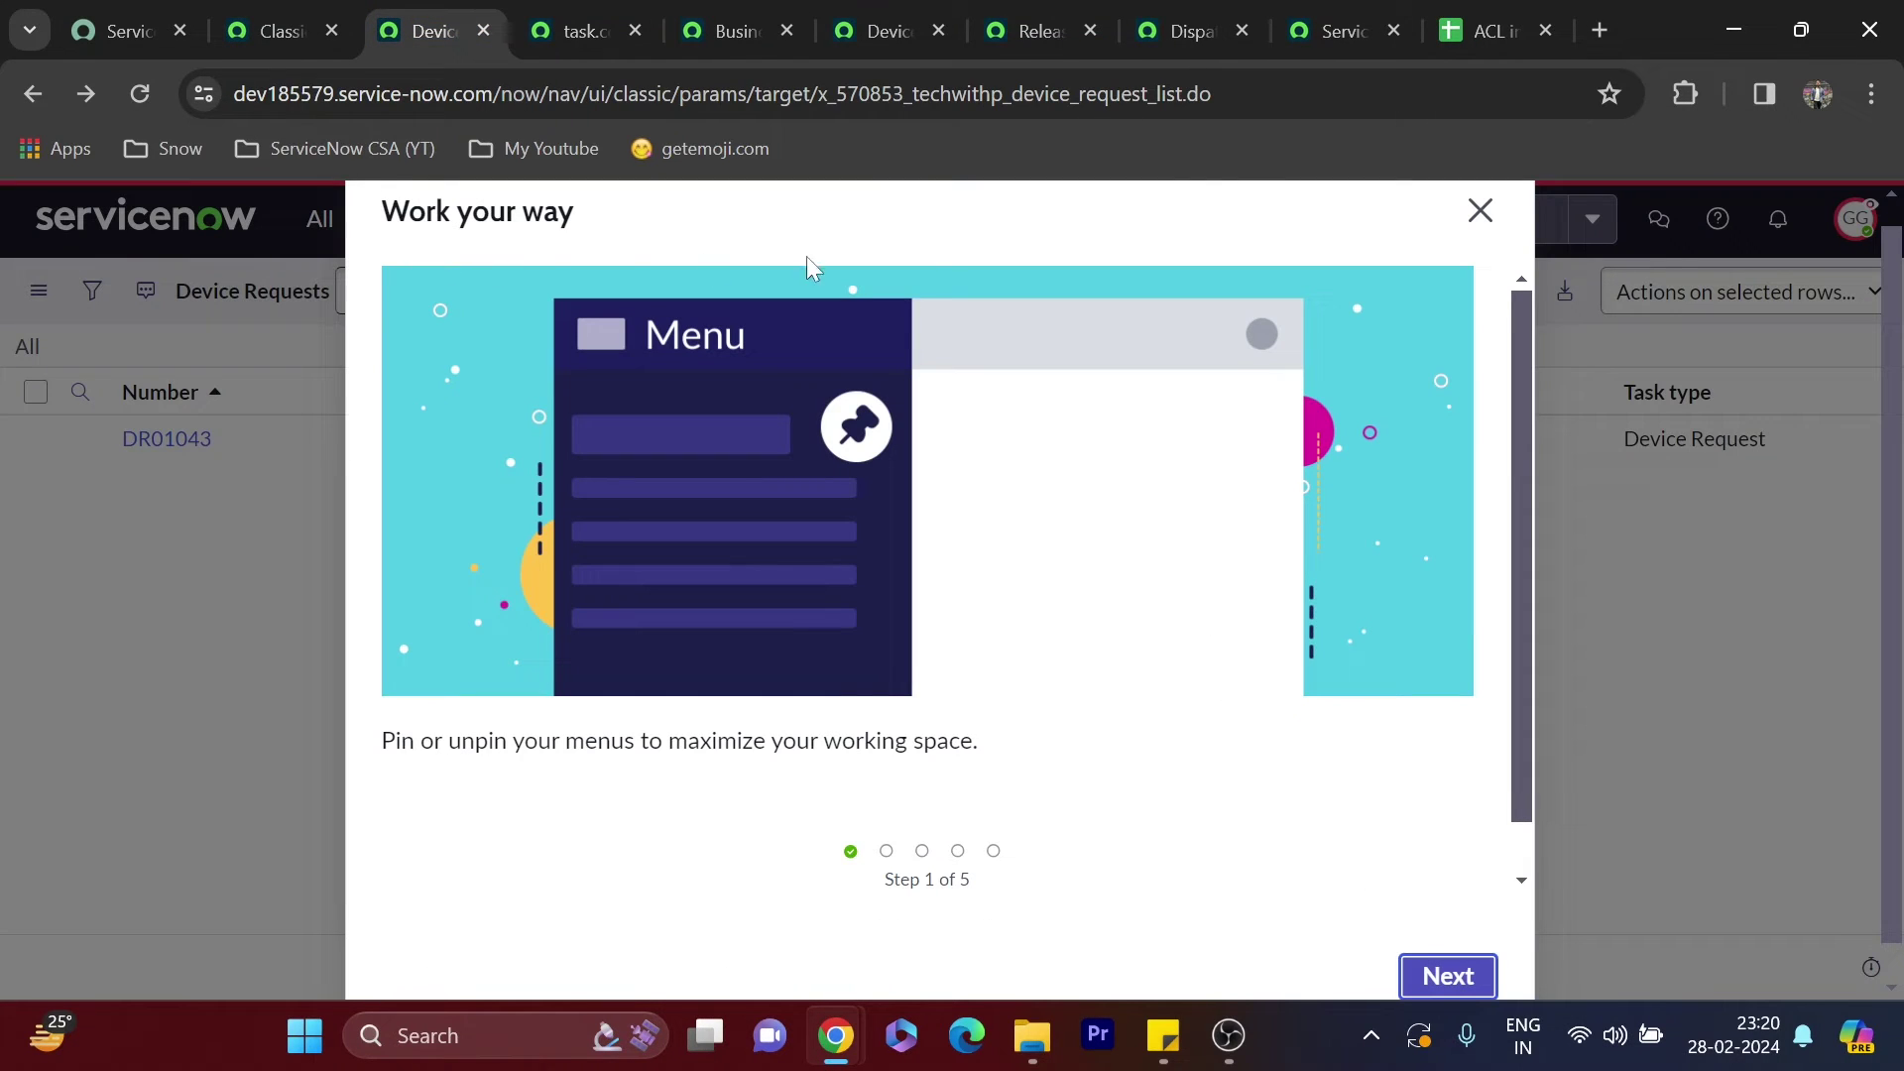
{"action": "left_click", "coordinate": [1466, 214]}
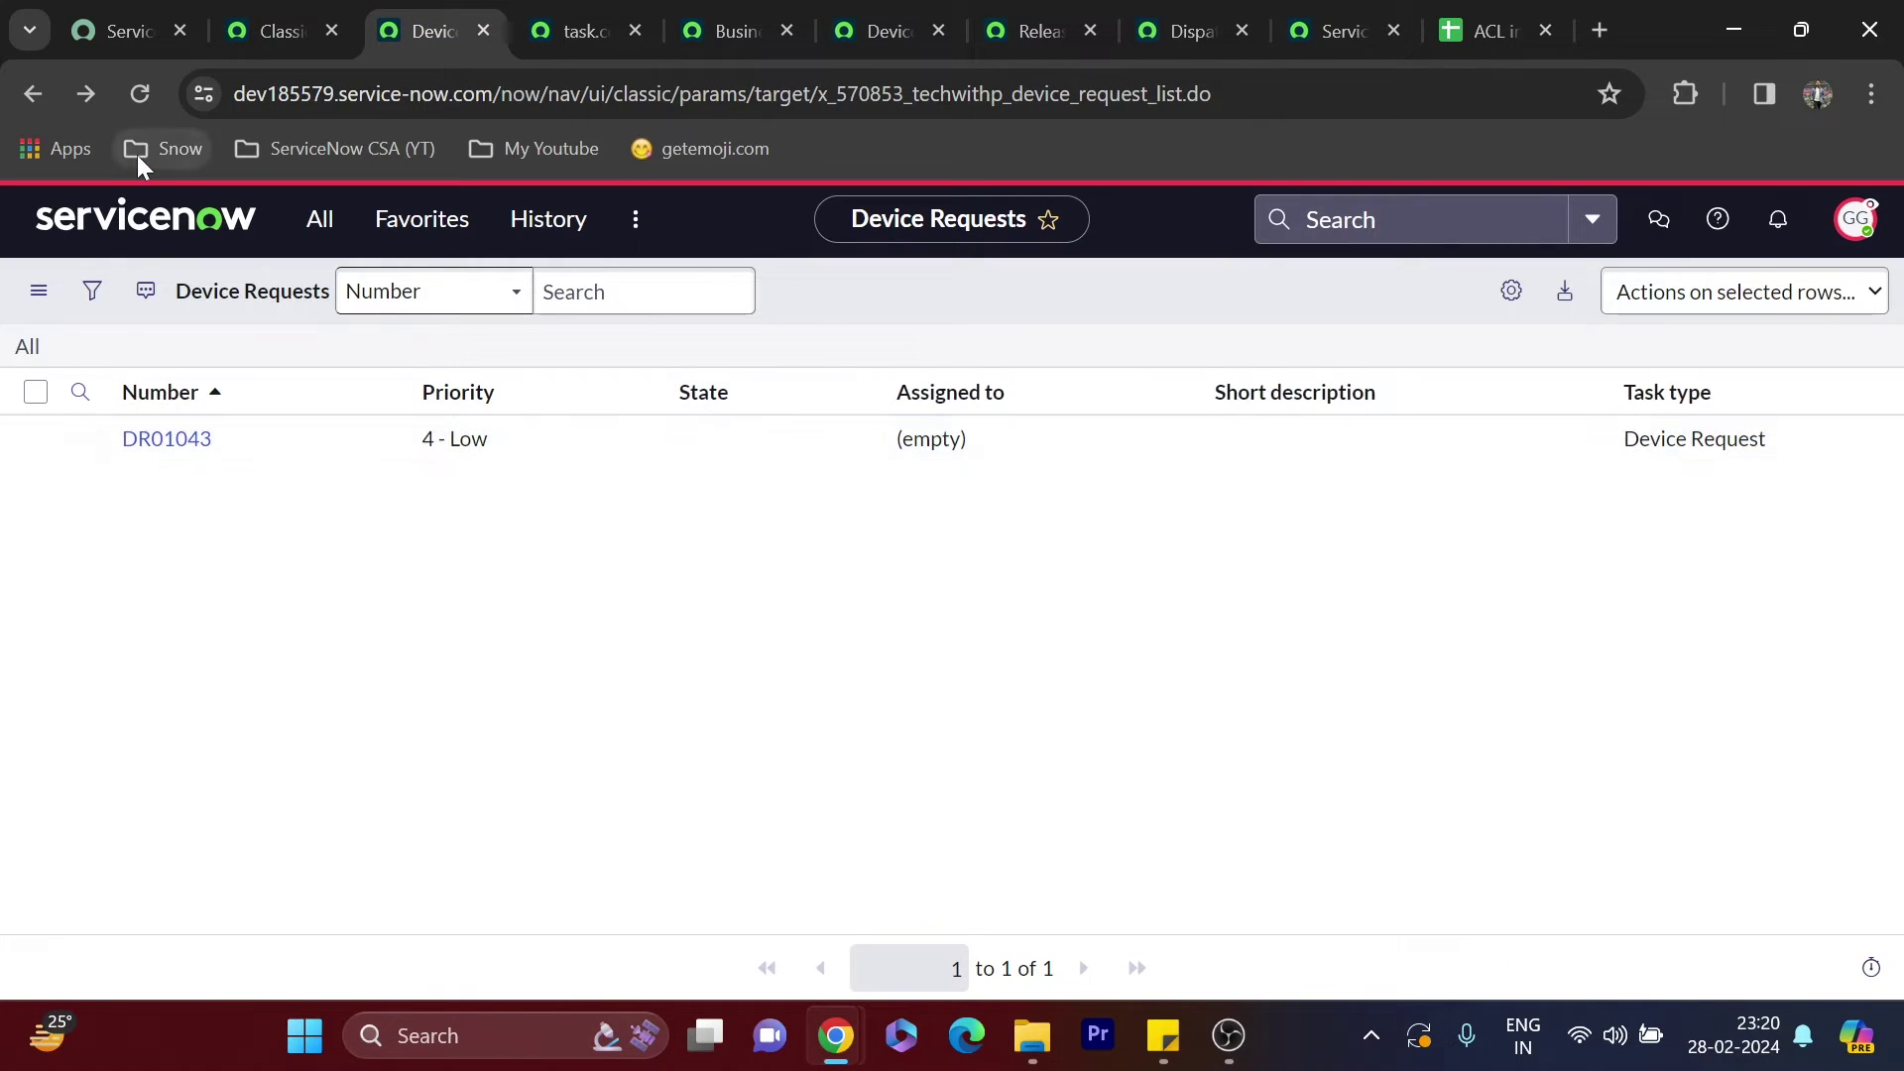
{"action": "left_click", "coordinate": [151, 85]}
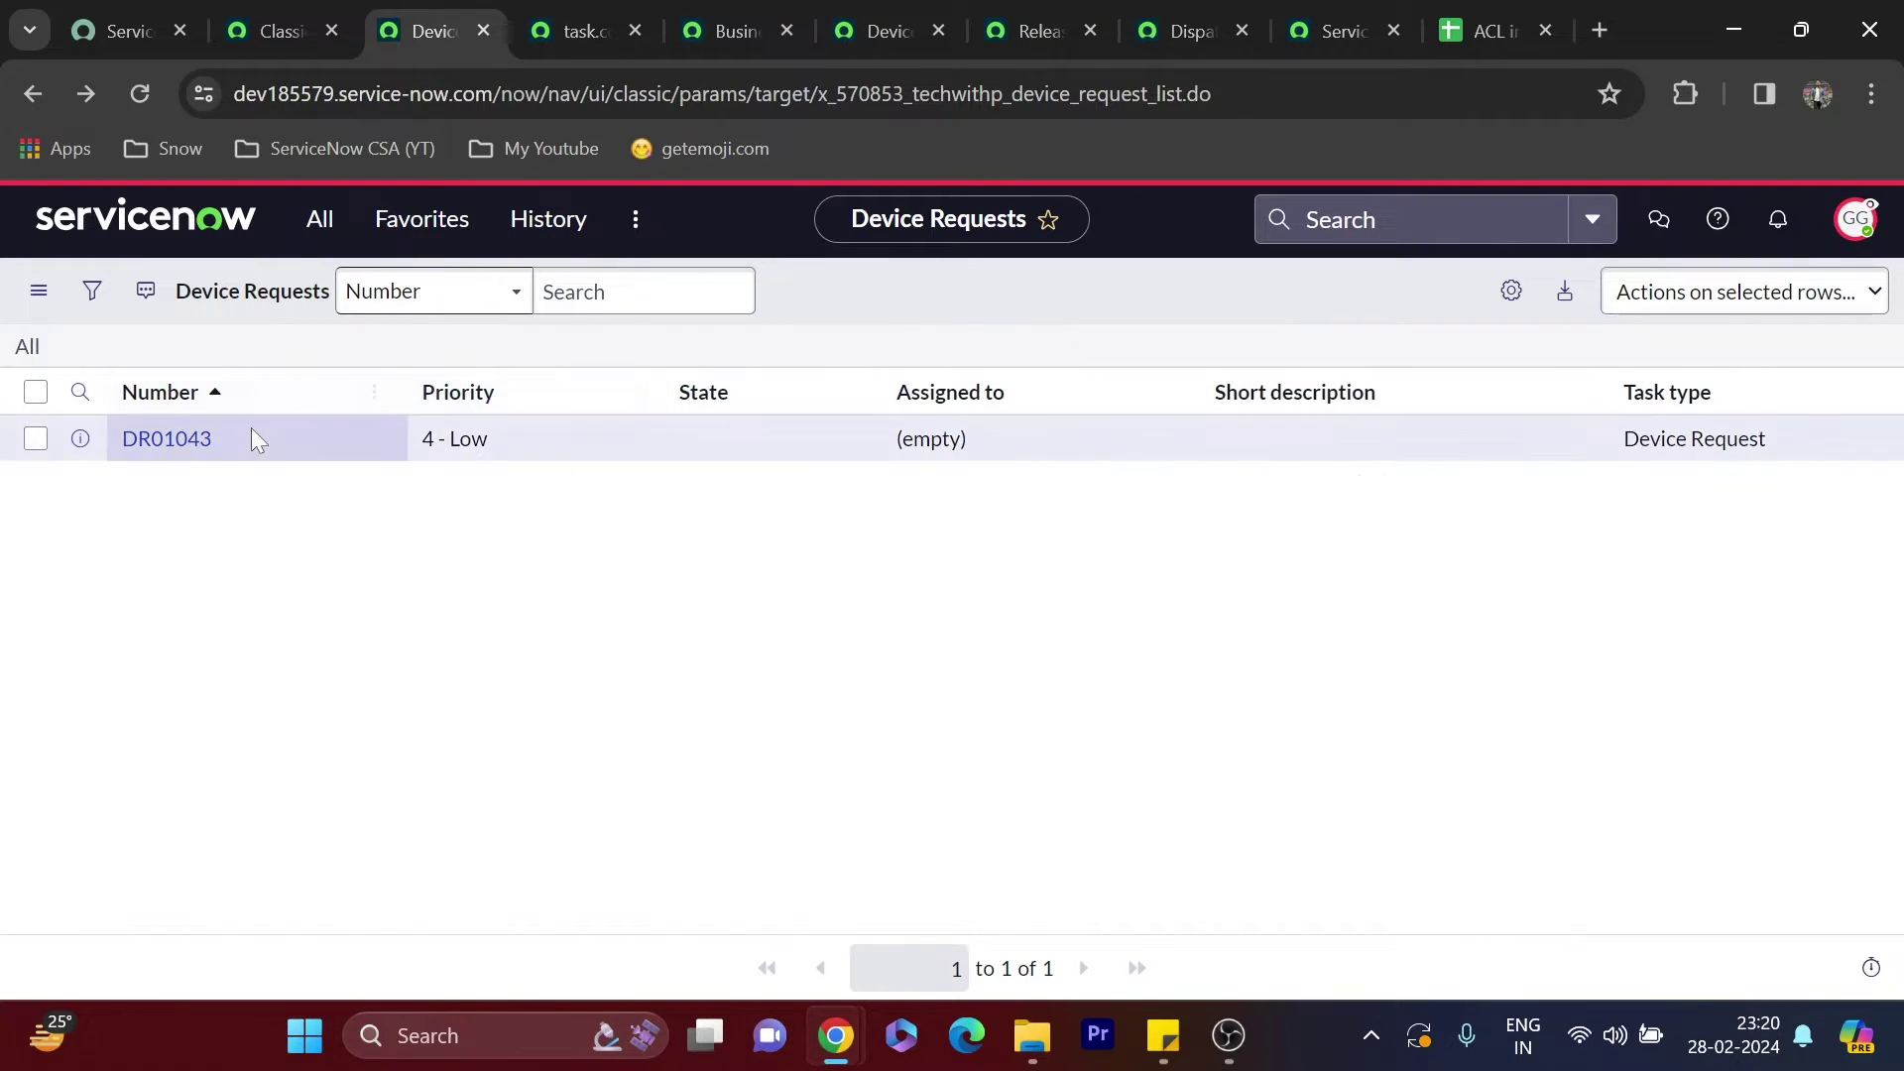
{"action": "left_click", "coordinate": [188, 437]}
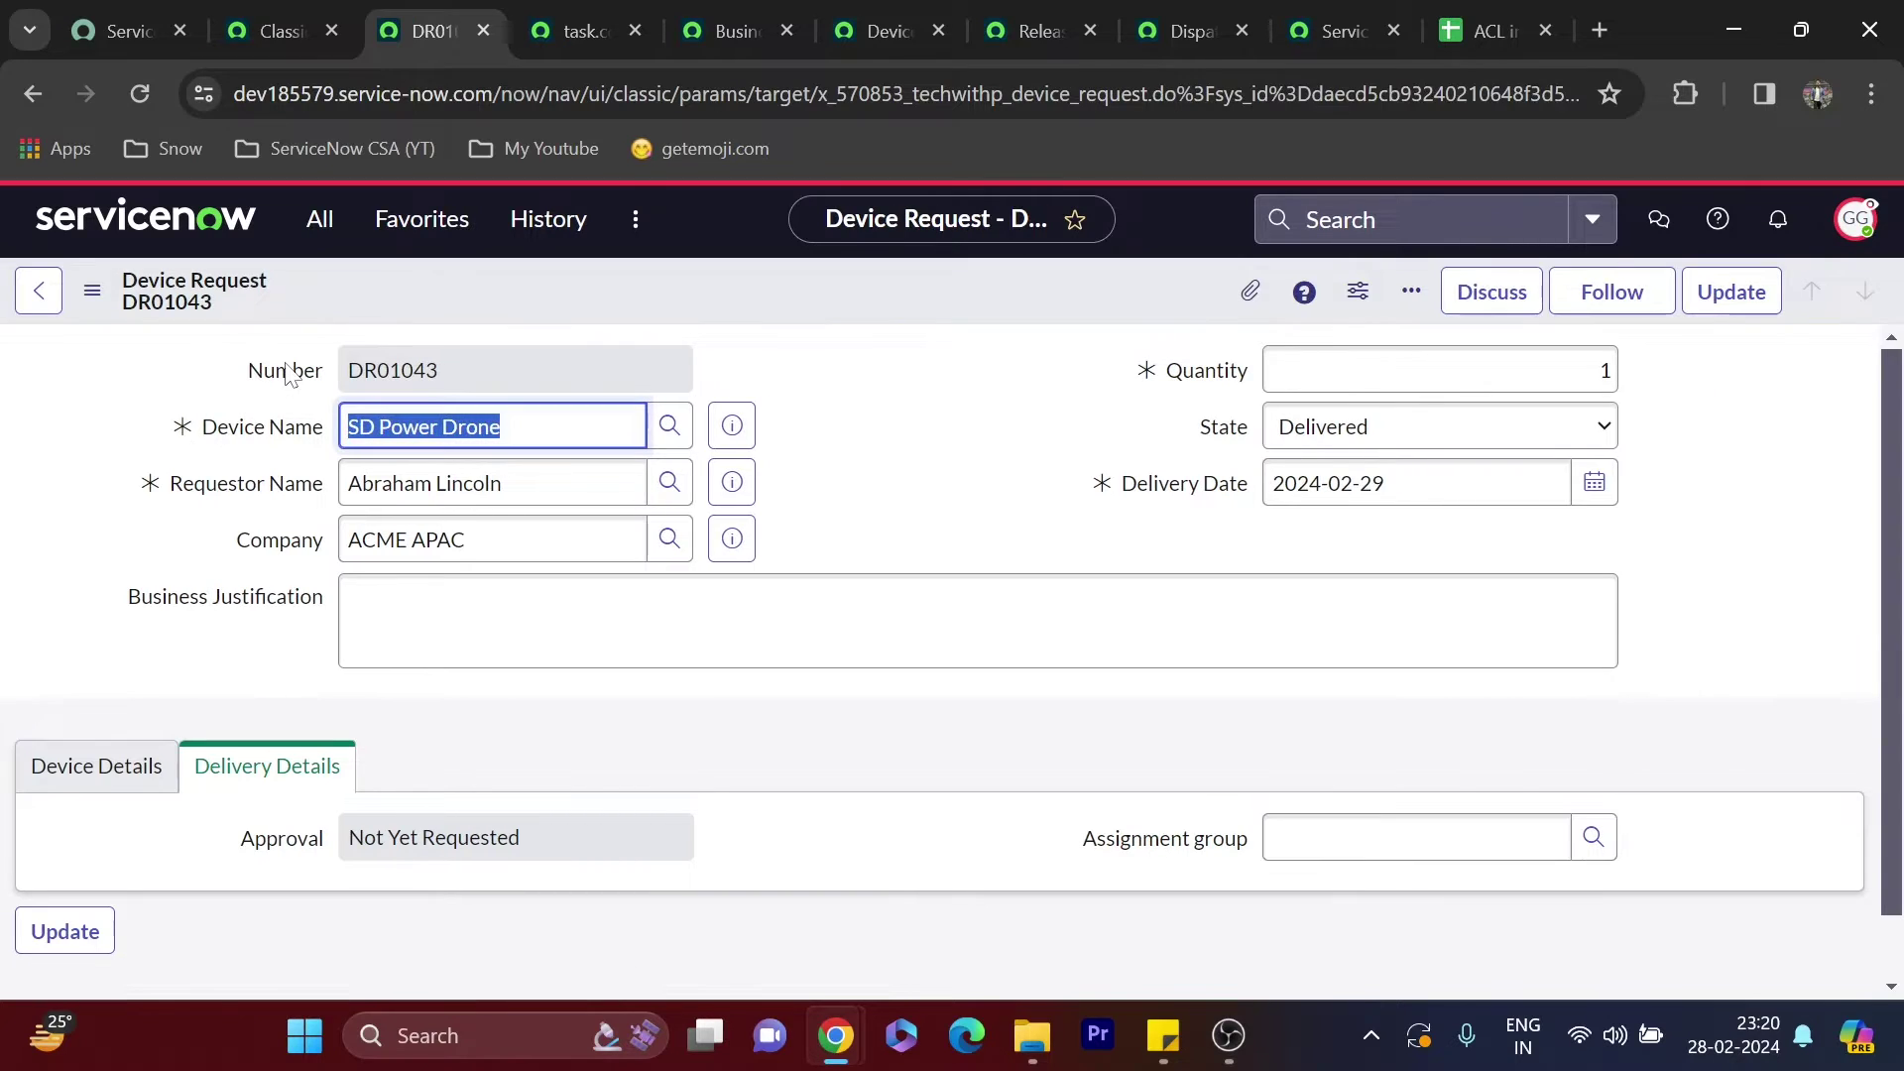
Change the device name on request DR01043 to SH Super Cap using the AI Devices lookup
{"action": "scroll", "coordinate": [921, 435], "scroll_direction": "down", "scroll_amount": 1}
{"action": "scroll", "coordinate": [920, 434], "scroll_direction": "up", "scroll_amount": 1}
{"action": "left_click", "coordinate": [669, 427]}
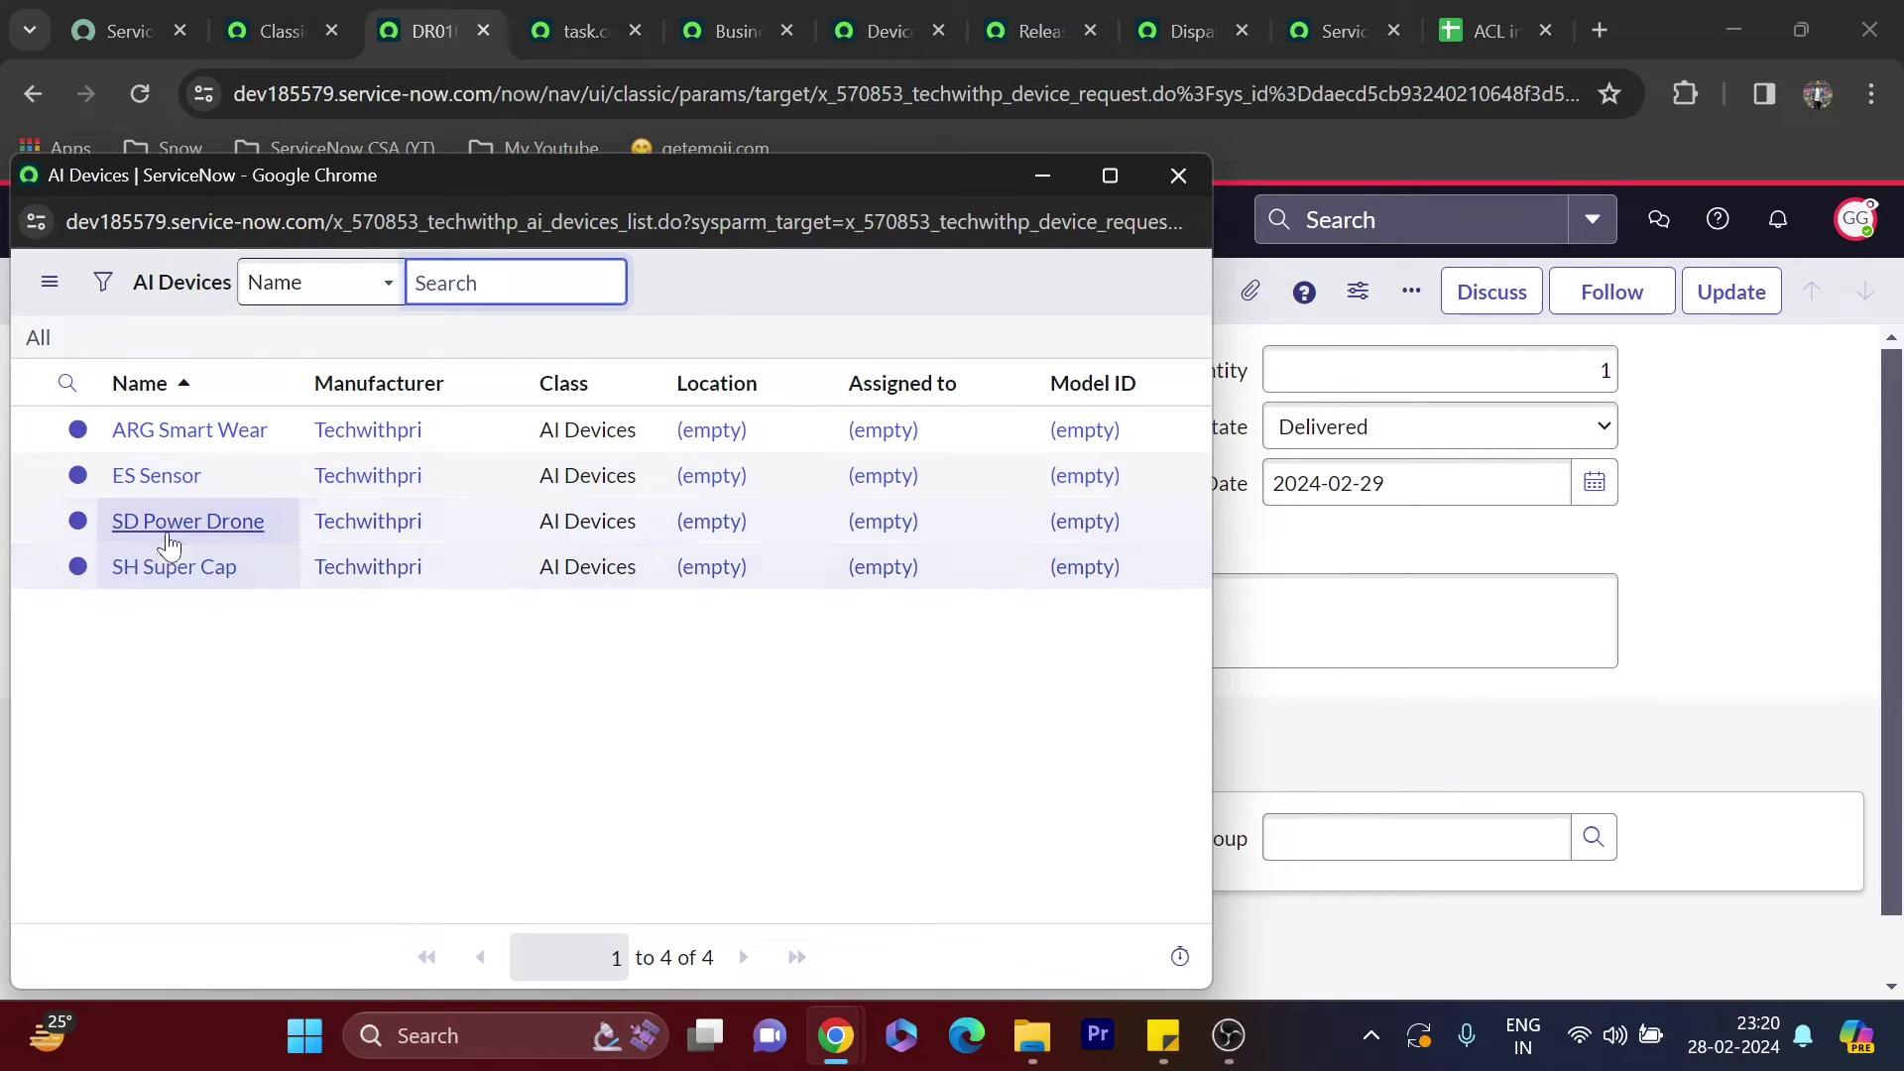
{"action": "left_click", "coordinate": [186, 520]}
{"action": "left_click", "coordinate": [669, 426]}
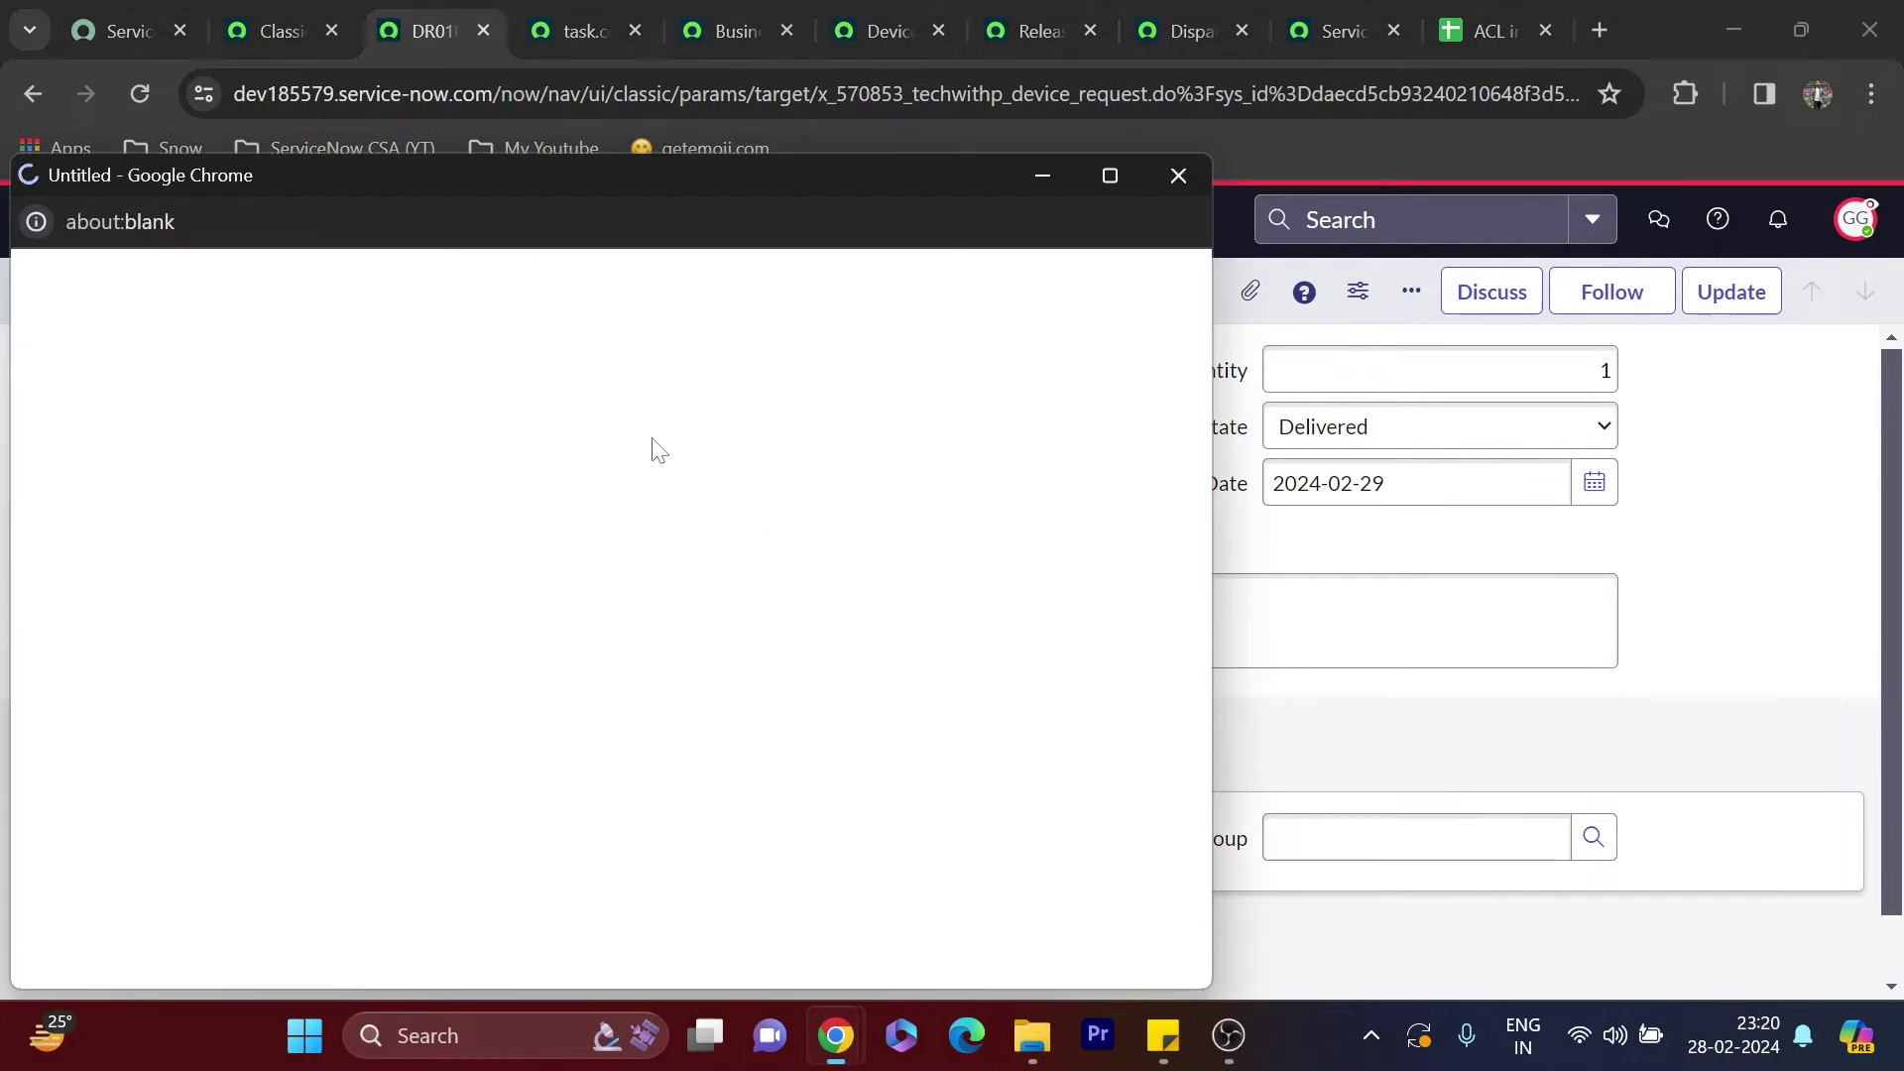
{"action": "left_click", "coordinate": [184, 570]}
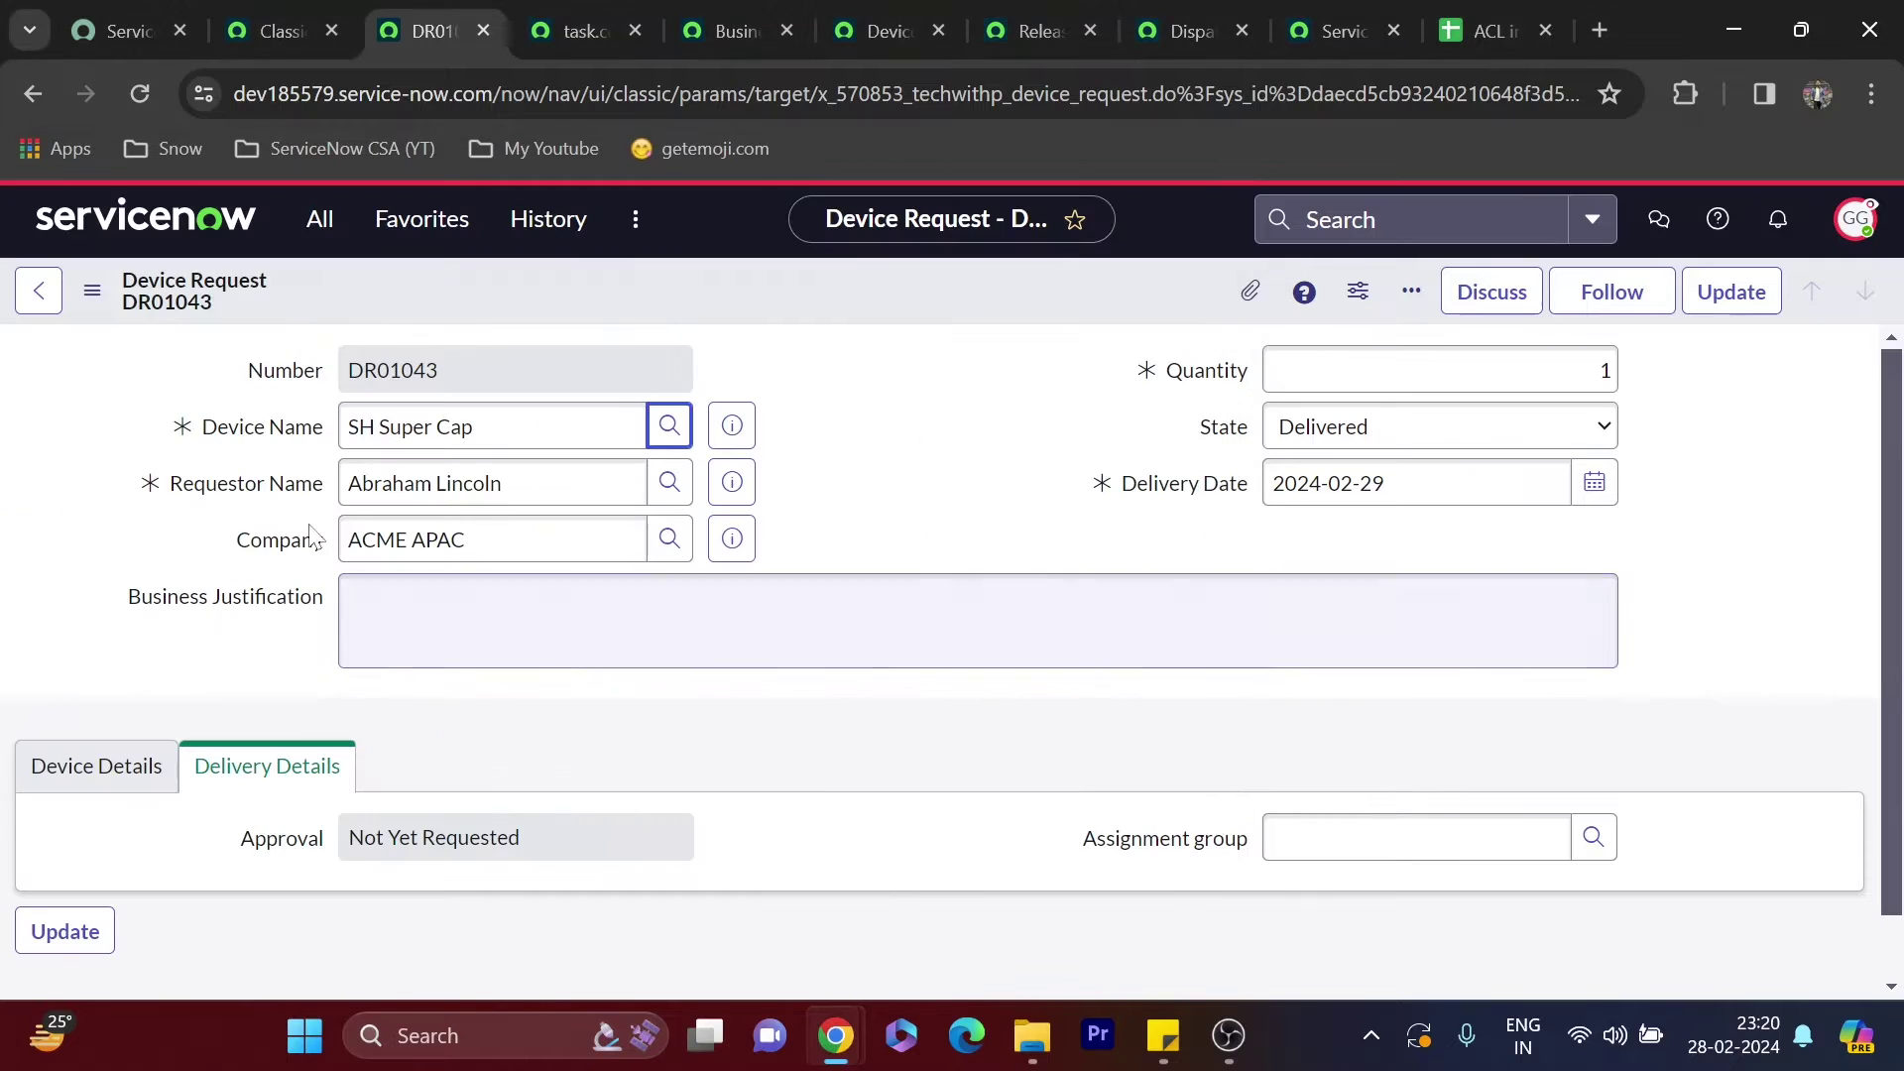
Check the Device Details section of request DR01043 and save the record
{"action": "scroll", "coordinate": [69, 744], "scroll_direction": "down", "scroll_amount": 1}
{"action": "left_click", "coordinate": [105, 695]}
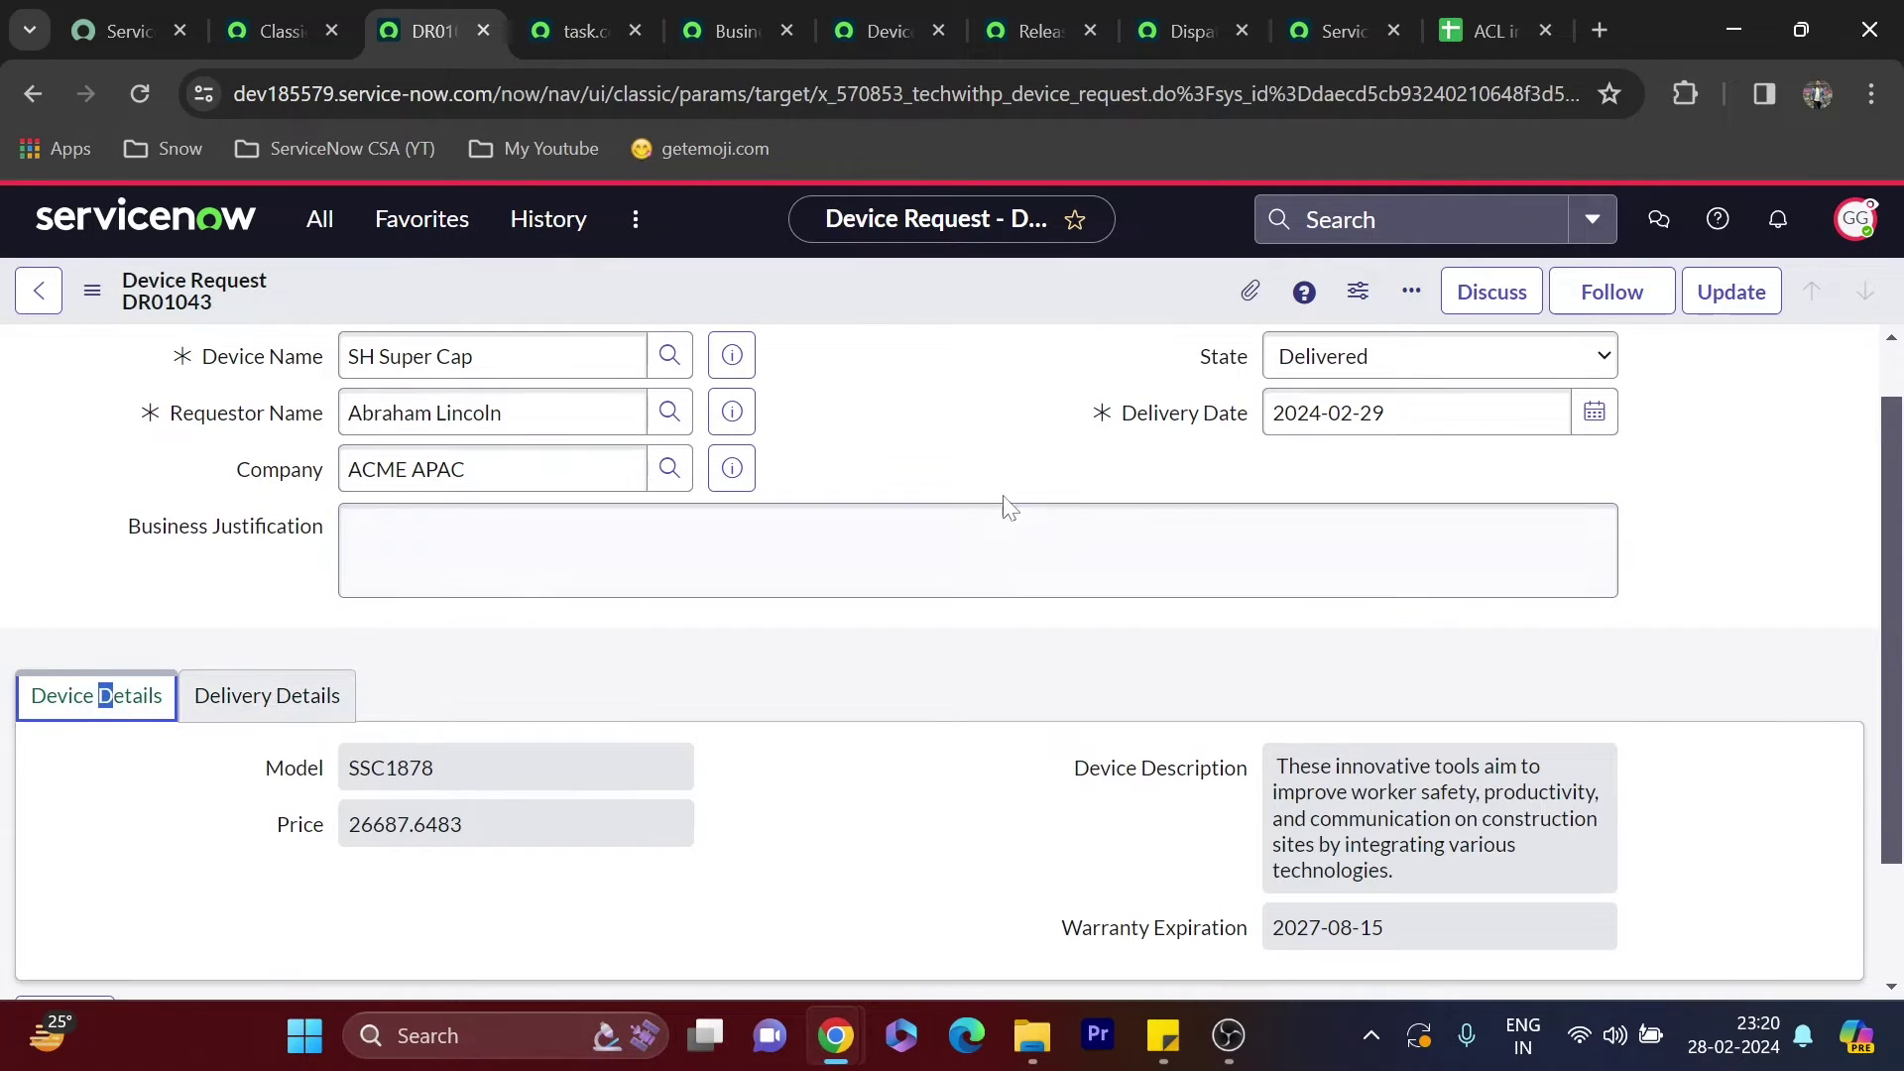
{"action": "right_click", "coordinate": [934, 303]}
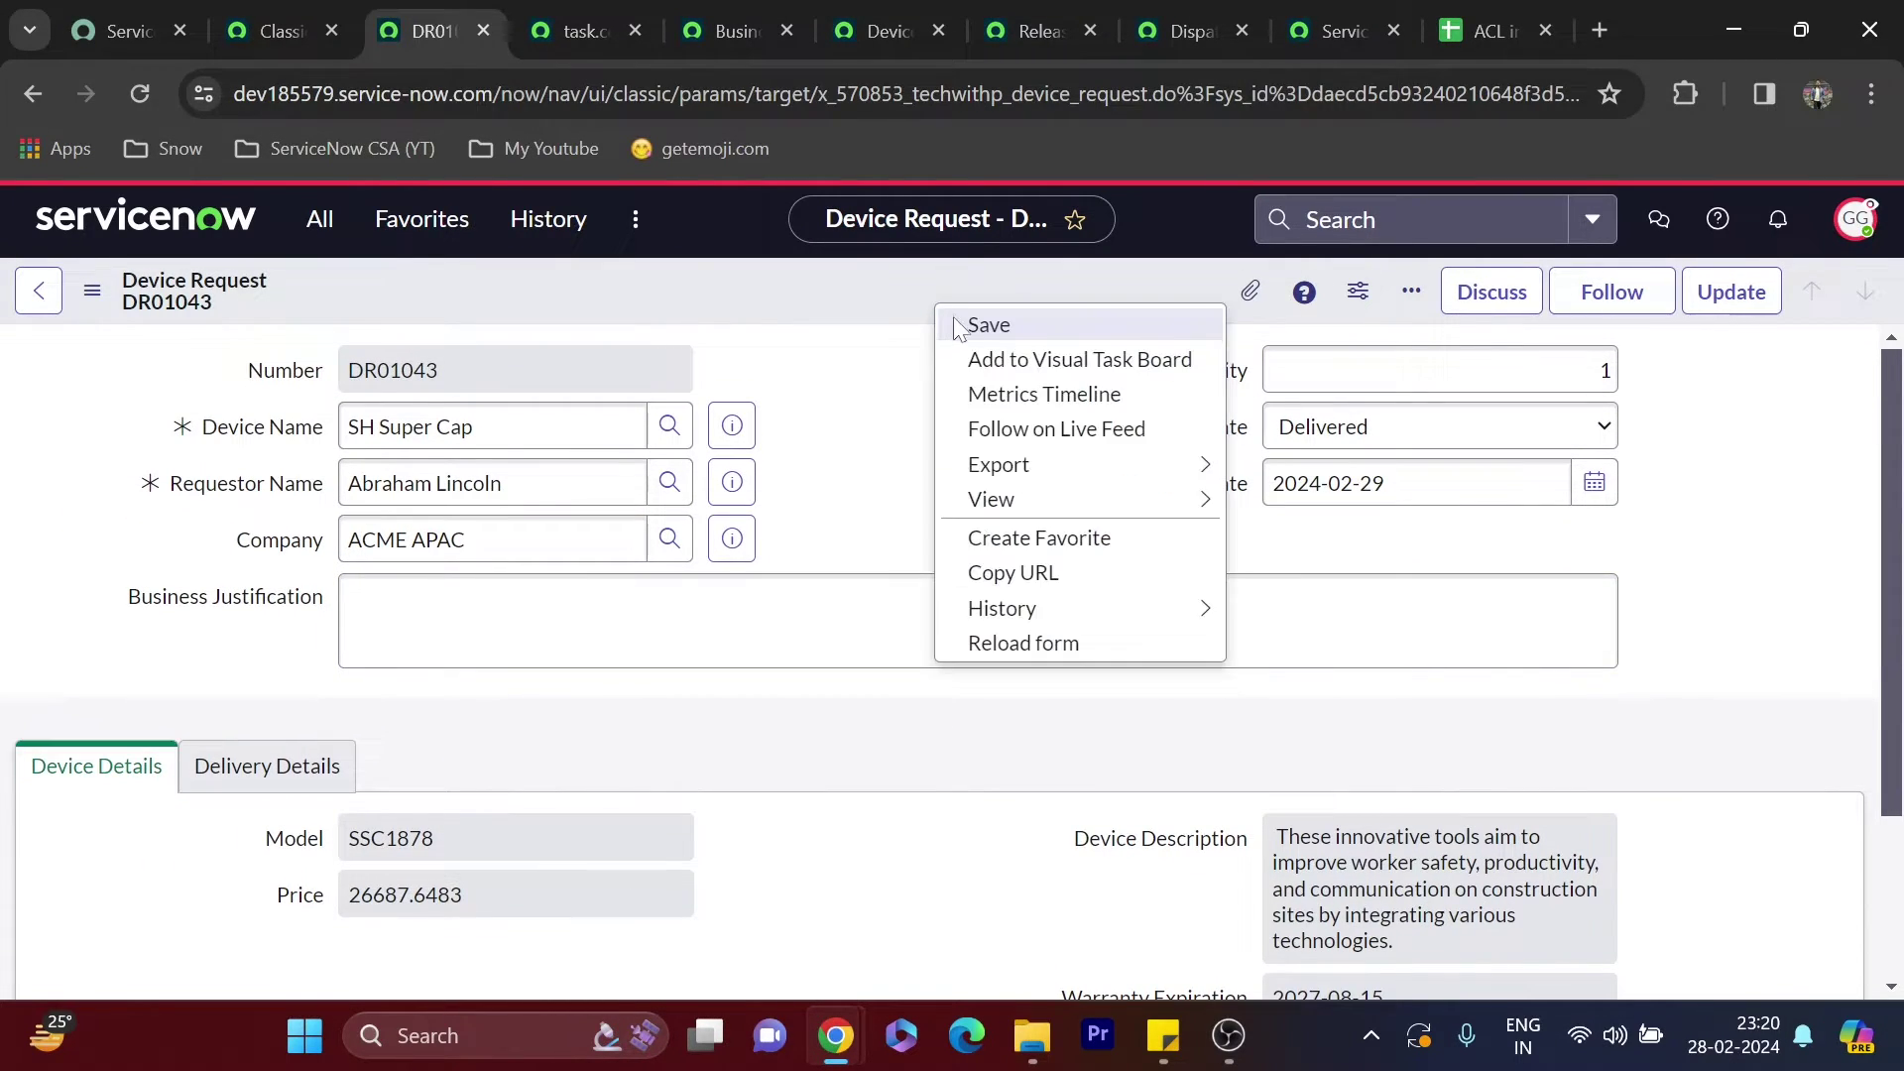
{"action": "left_click", "coordinate": [962, 321]}
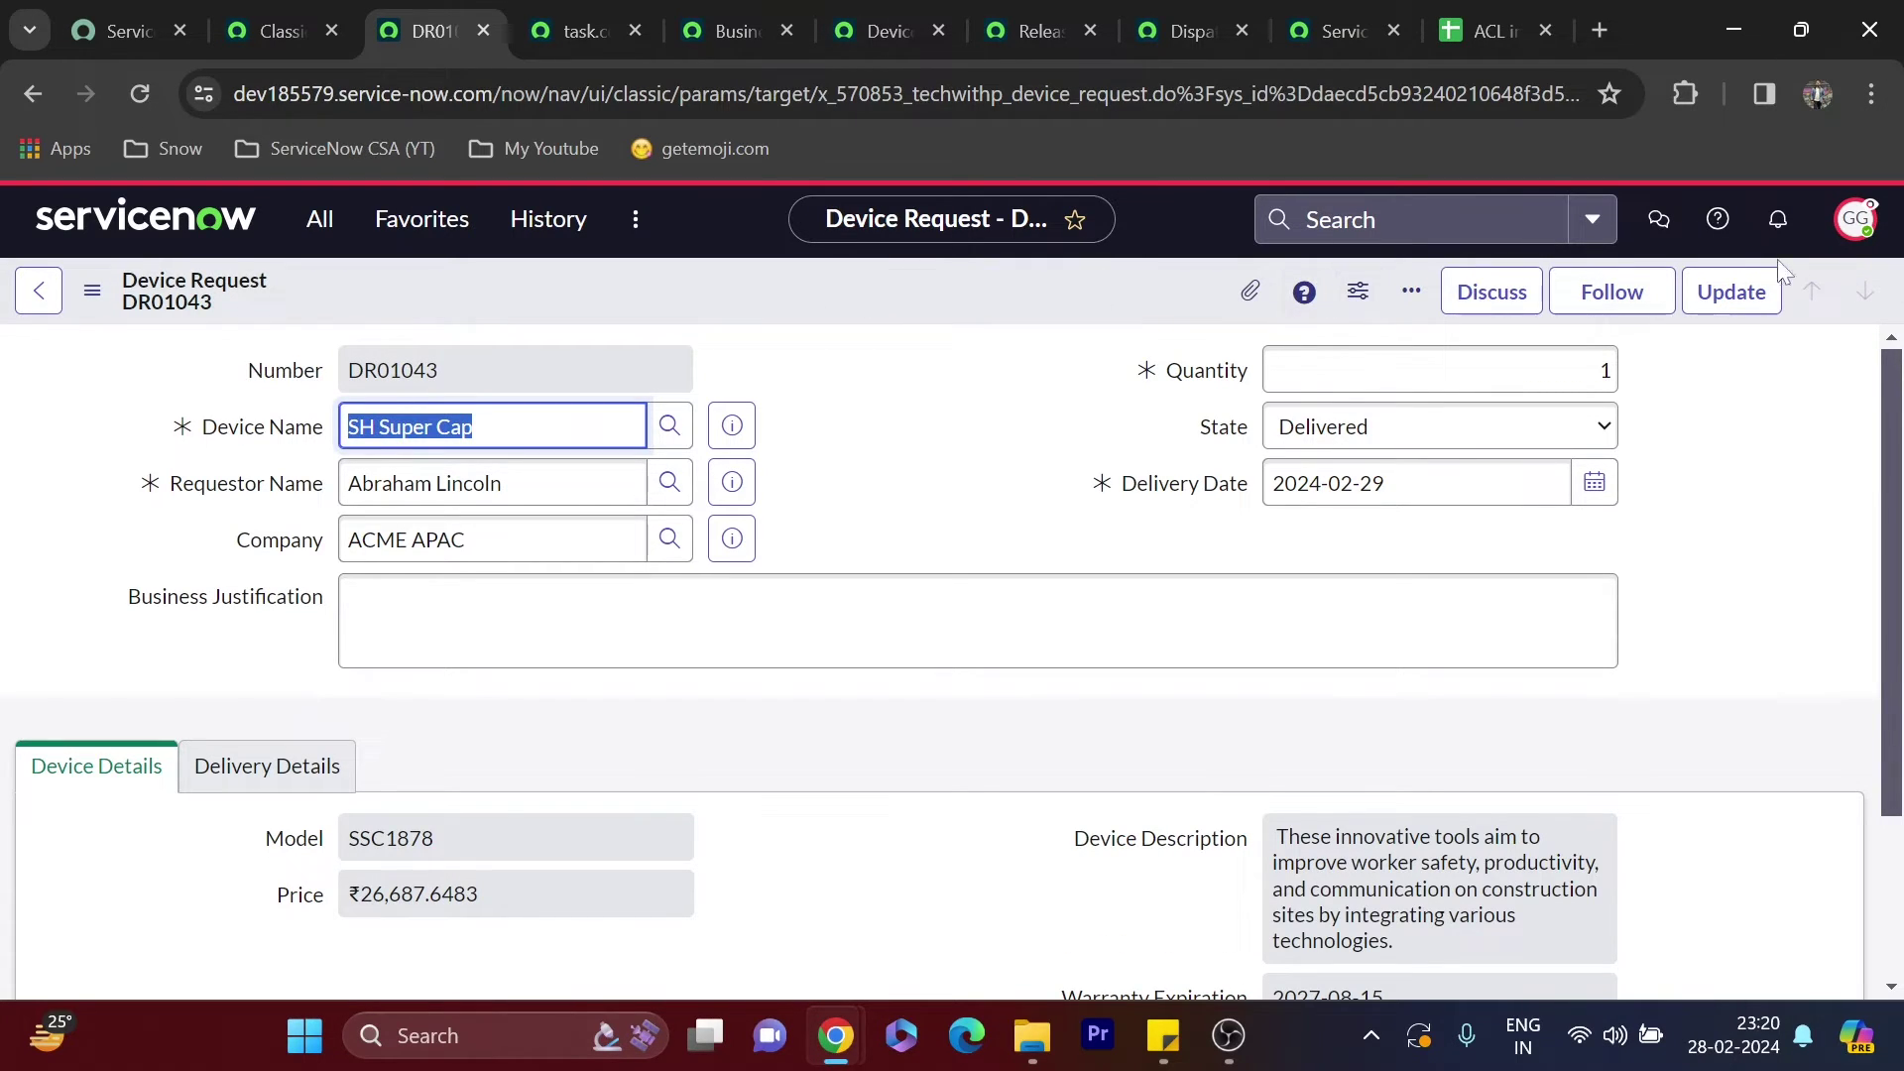
Review the Device Request table's access roles in the ACL in Techwithpri App spreadsheet
{"action": "left_click", "coordinate": [1488, 30]}
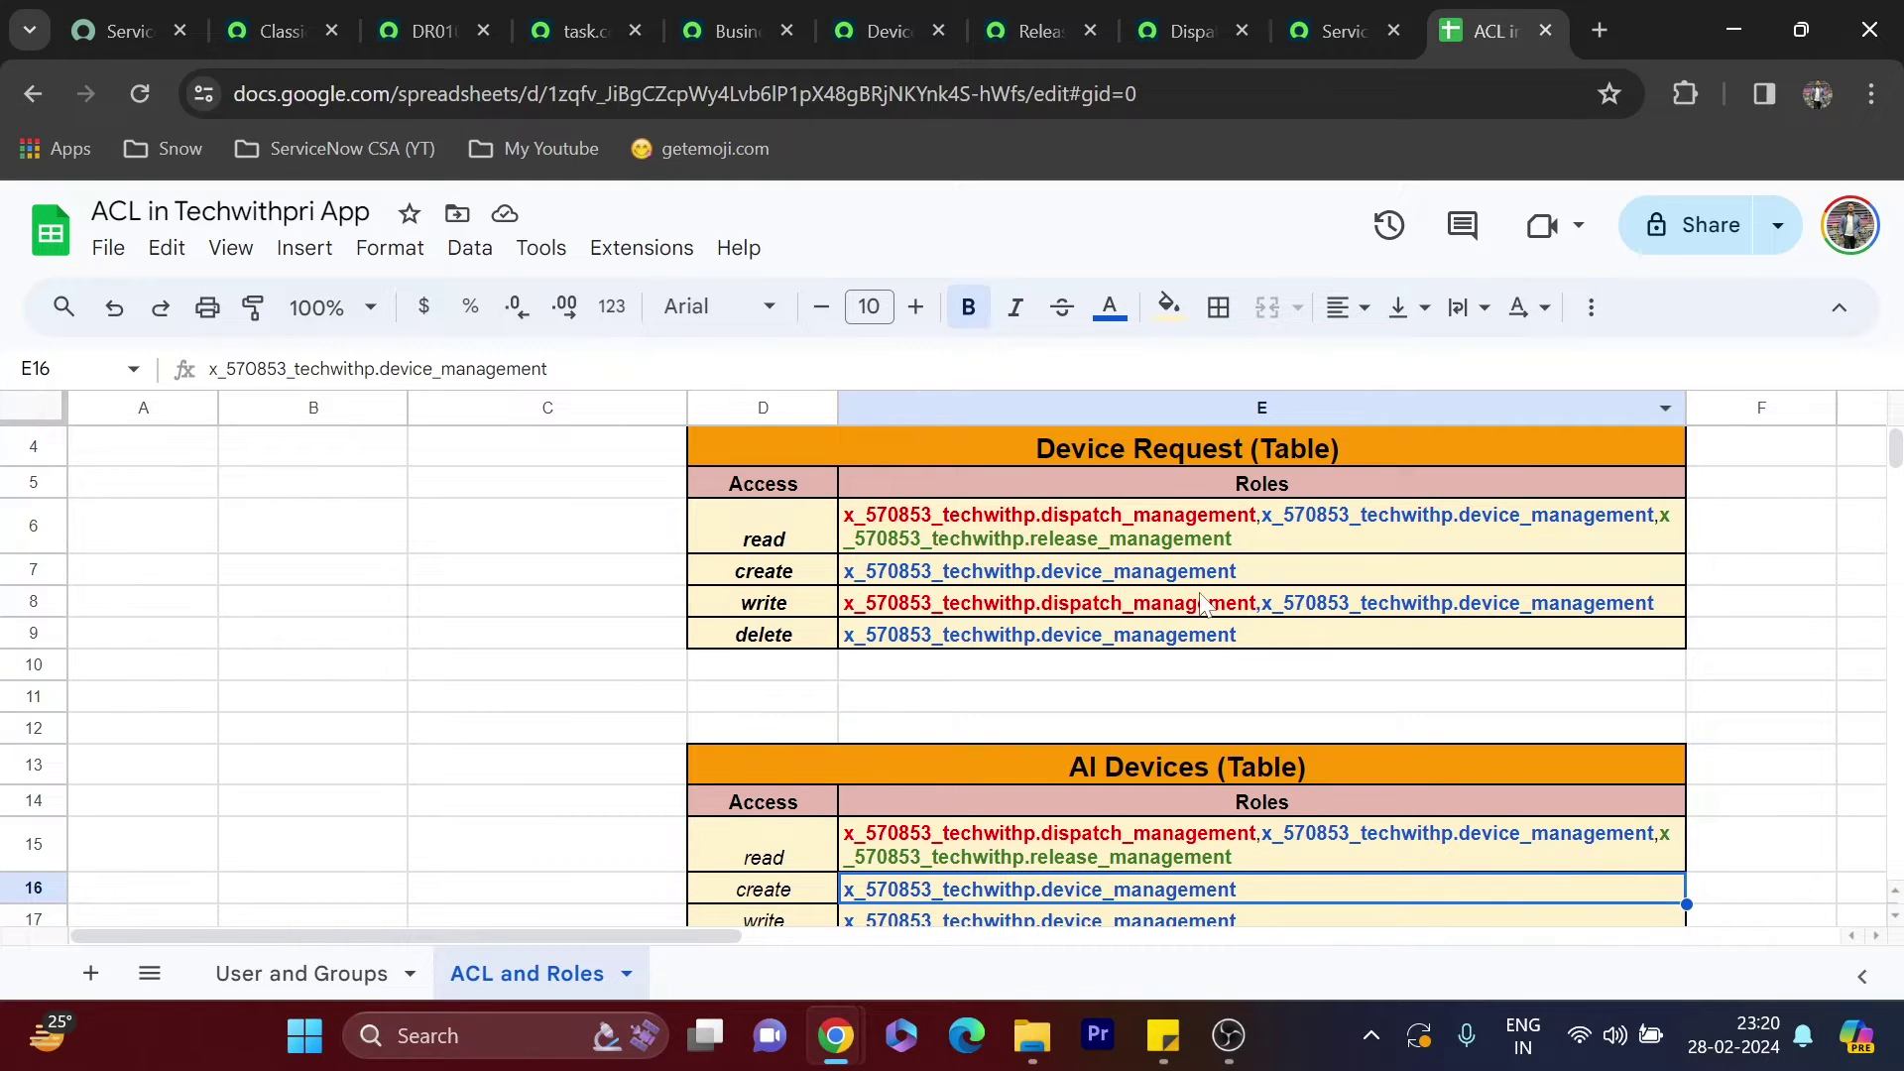
{"action": "scroll", "coordinate": [825, 562], "scroll_direction": "up", "scroll_amount": 2}
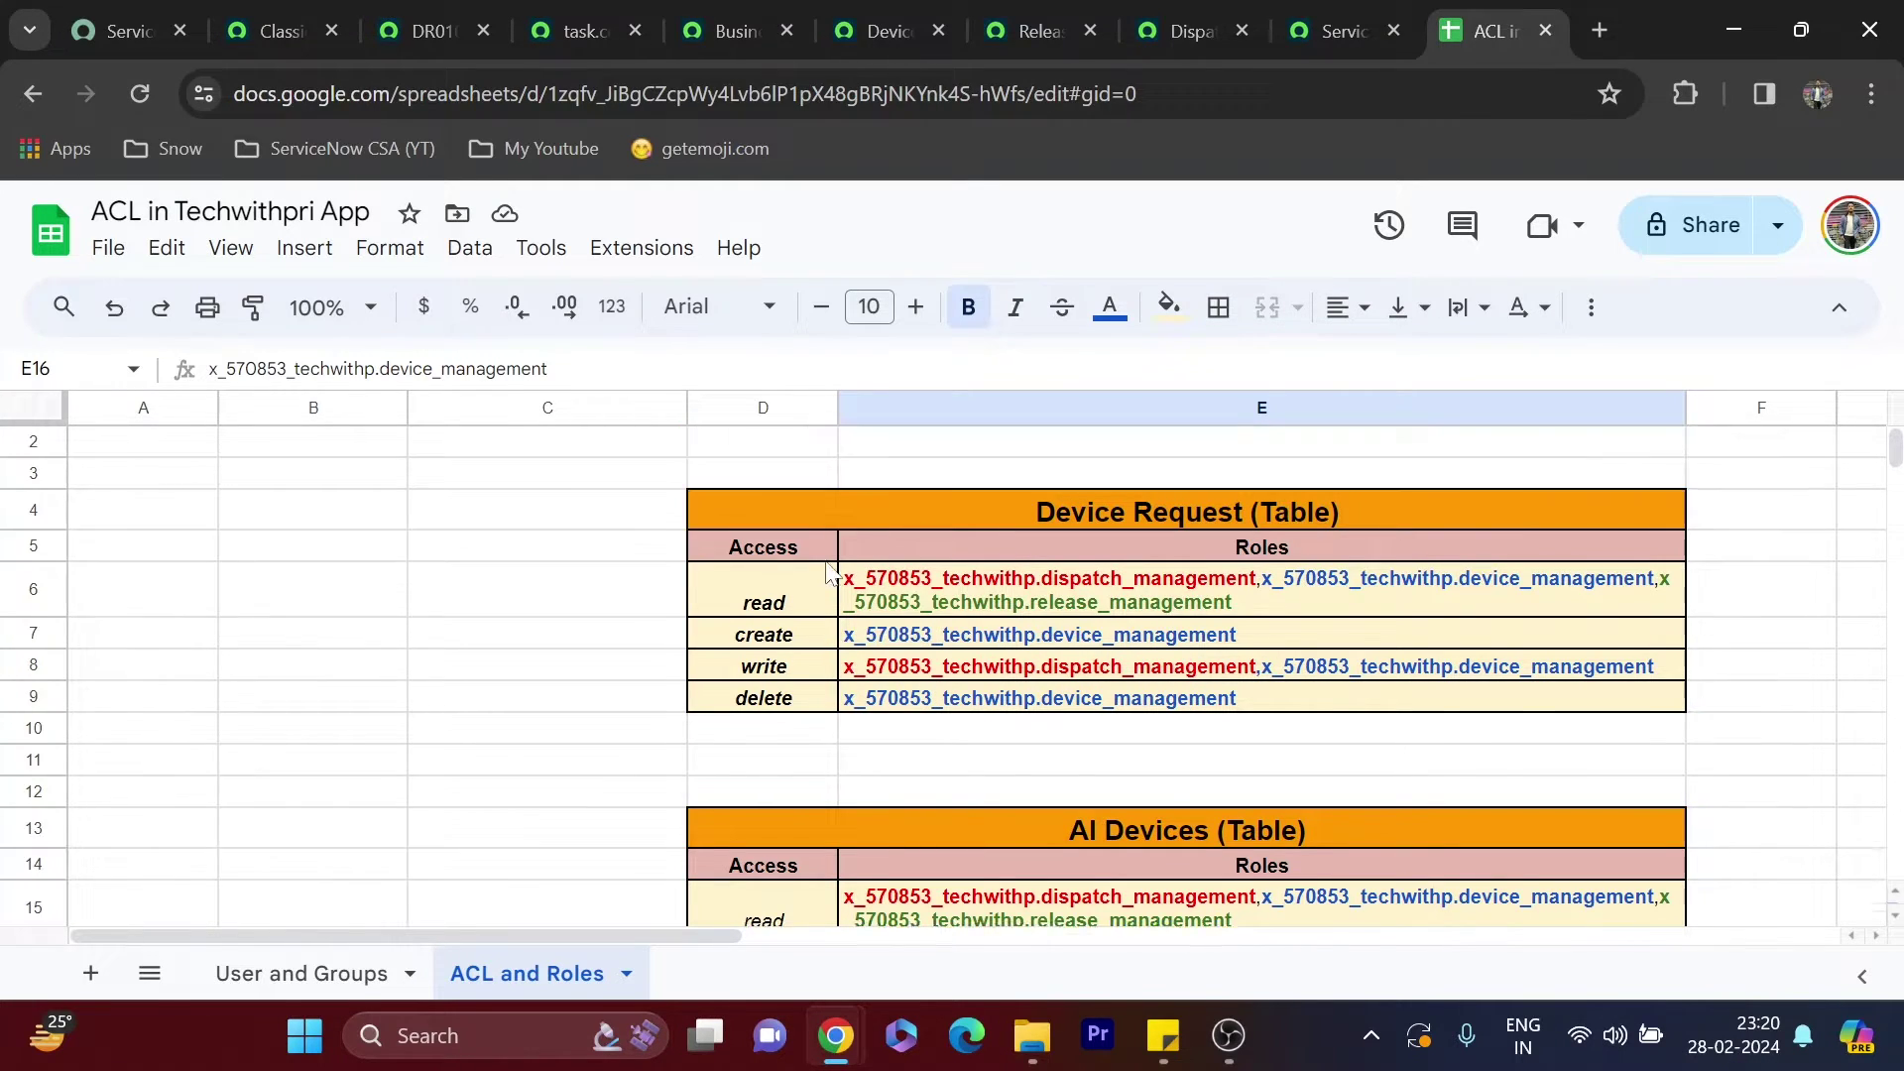
{"action": "scroll", "coordinate": [825, 561], "scroll_direction": "down", "scroll_amount": 1}
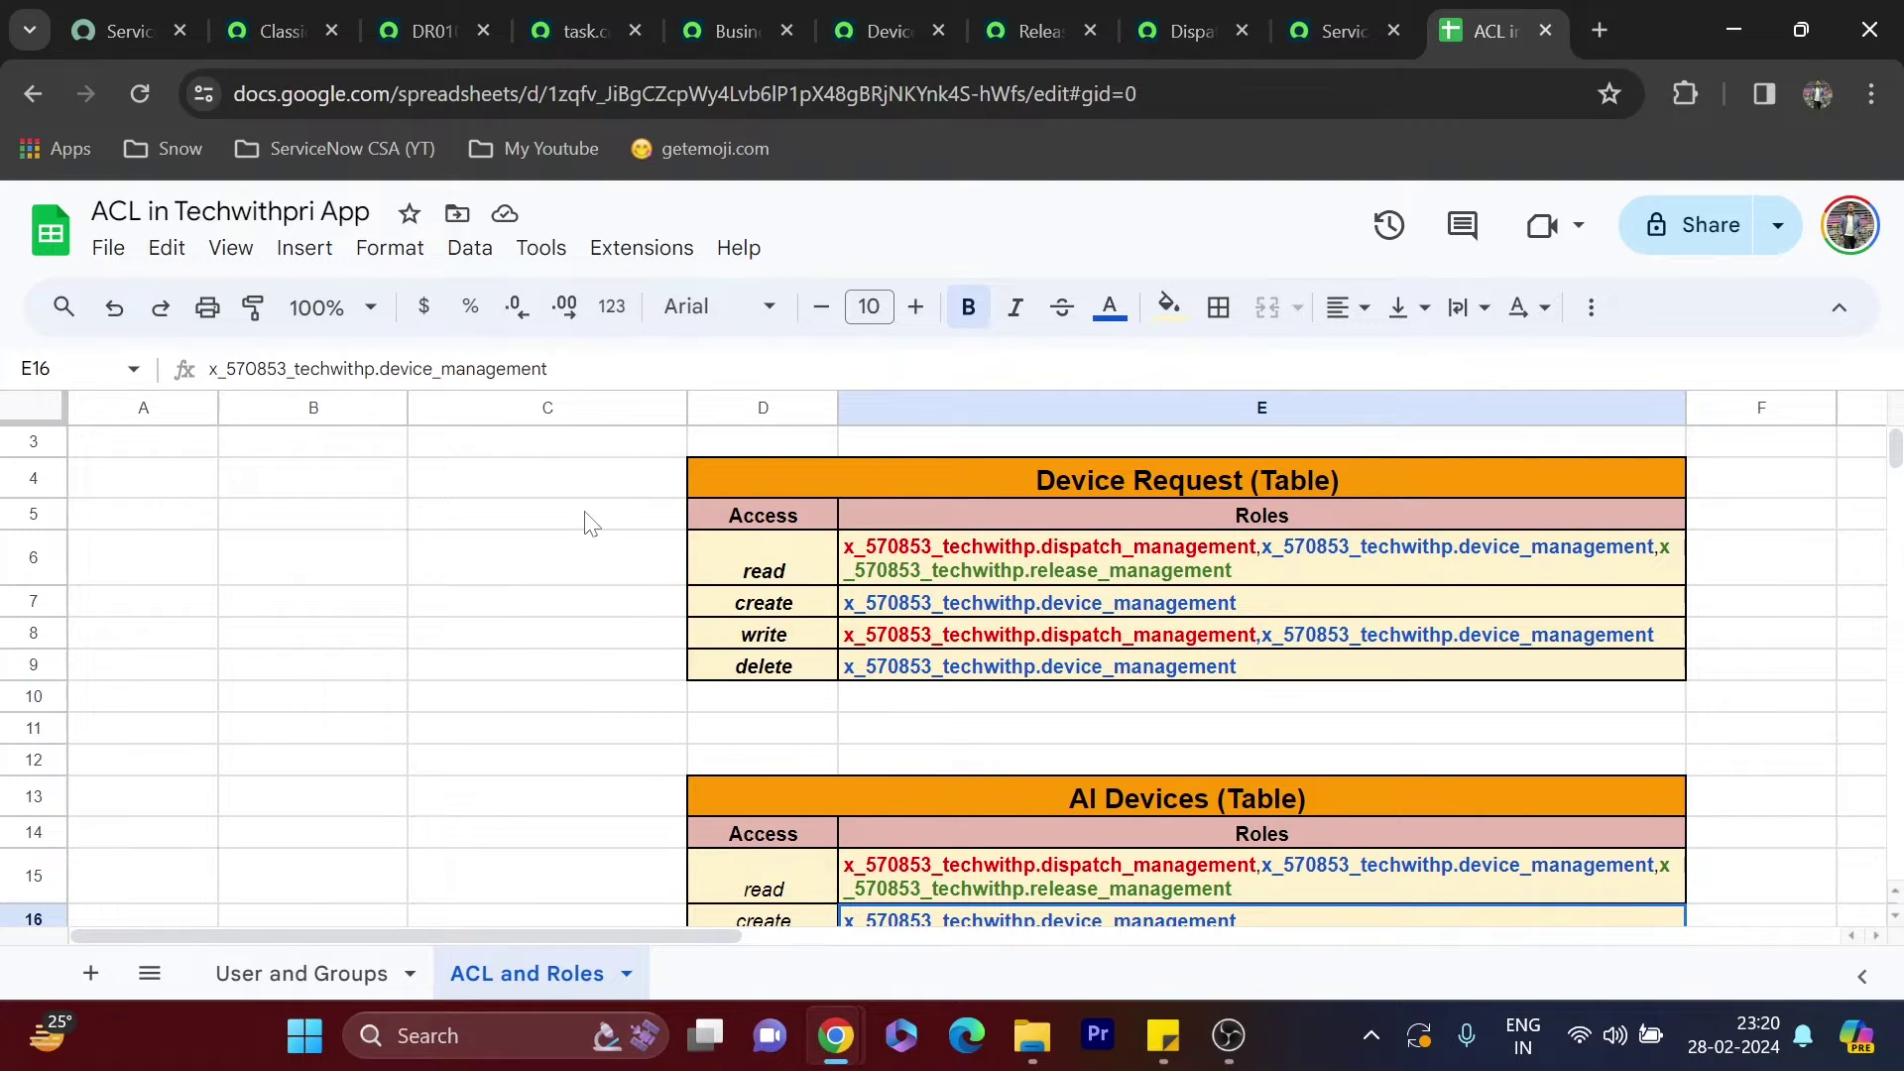
{"action": "scroll", "coordinate": [593, 522], "scroll_direction": "down", "scroll_amount": 2}
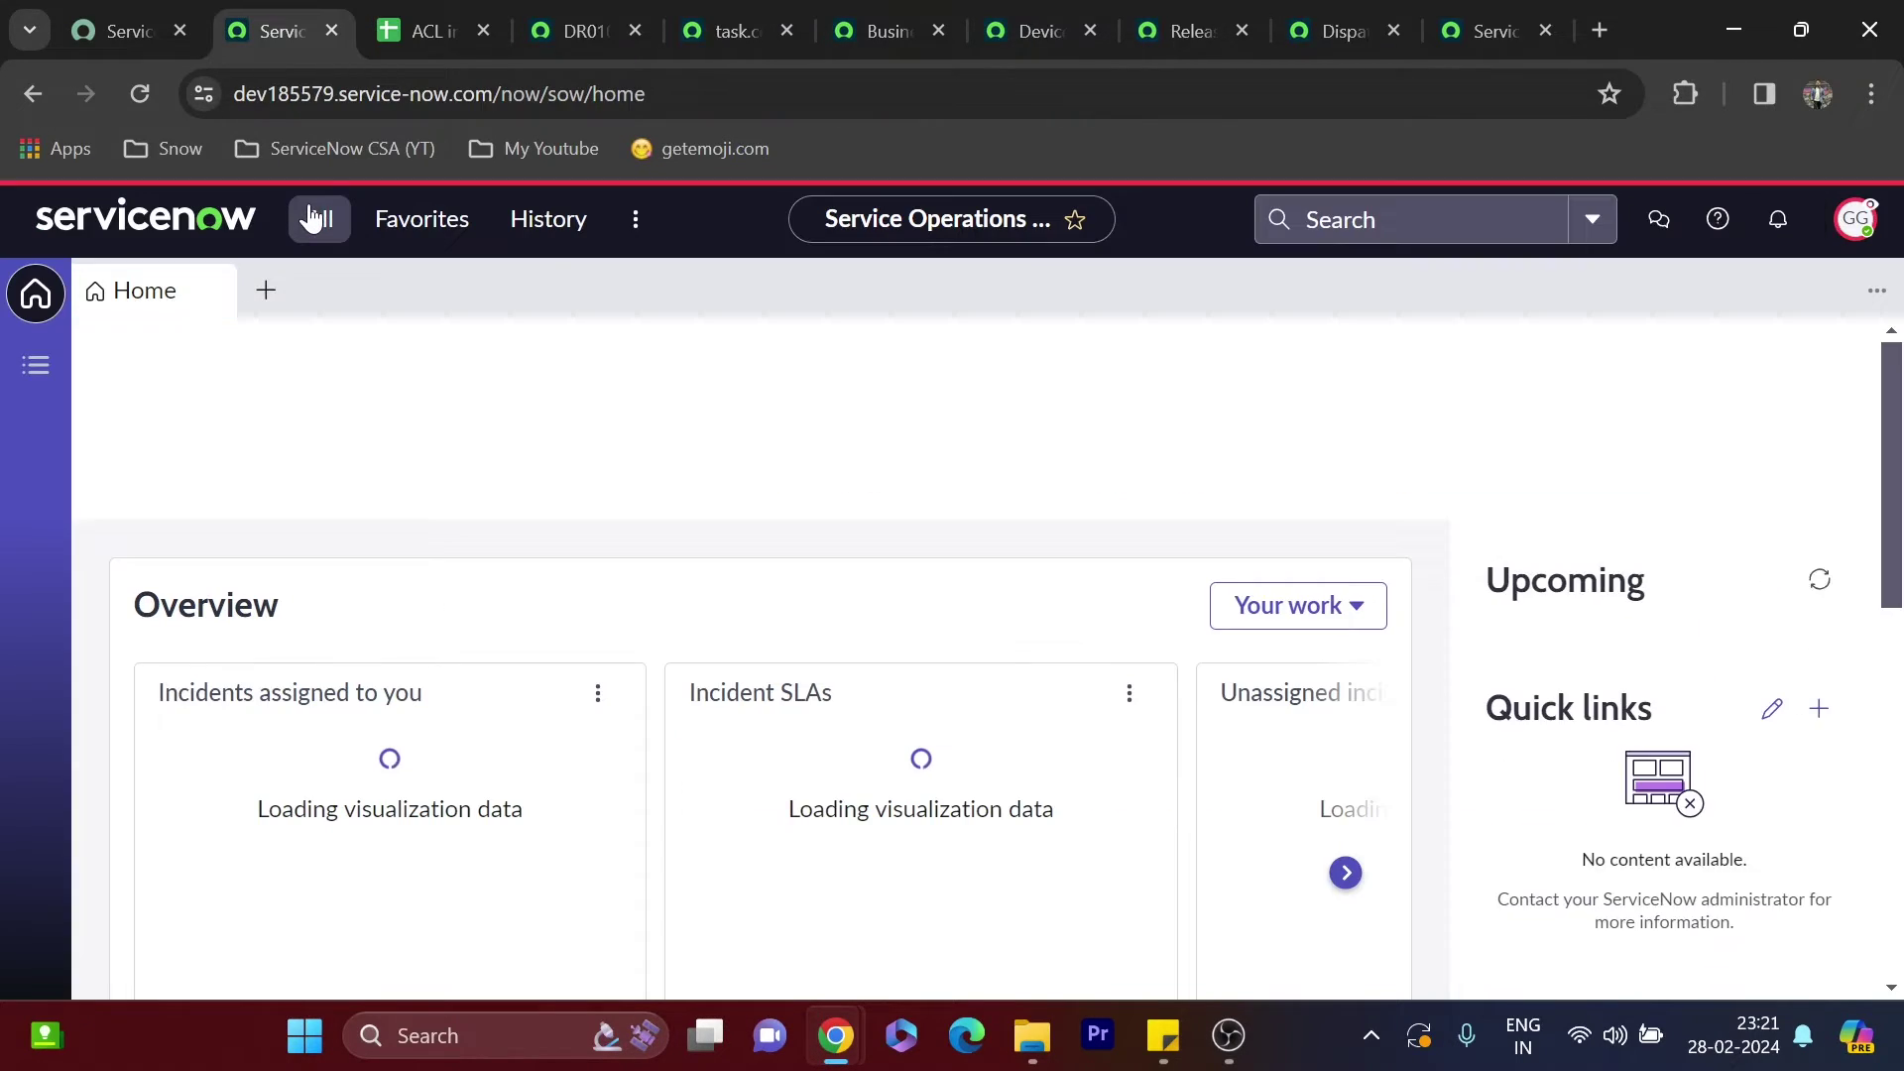
Filter the navigator by "techwith" in the separate ServiceNow home page and check it for AI Devices modules
{"action": "left_click", "coordinate": [318, 216]}
{"action": "type", "text": "techwith"}
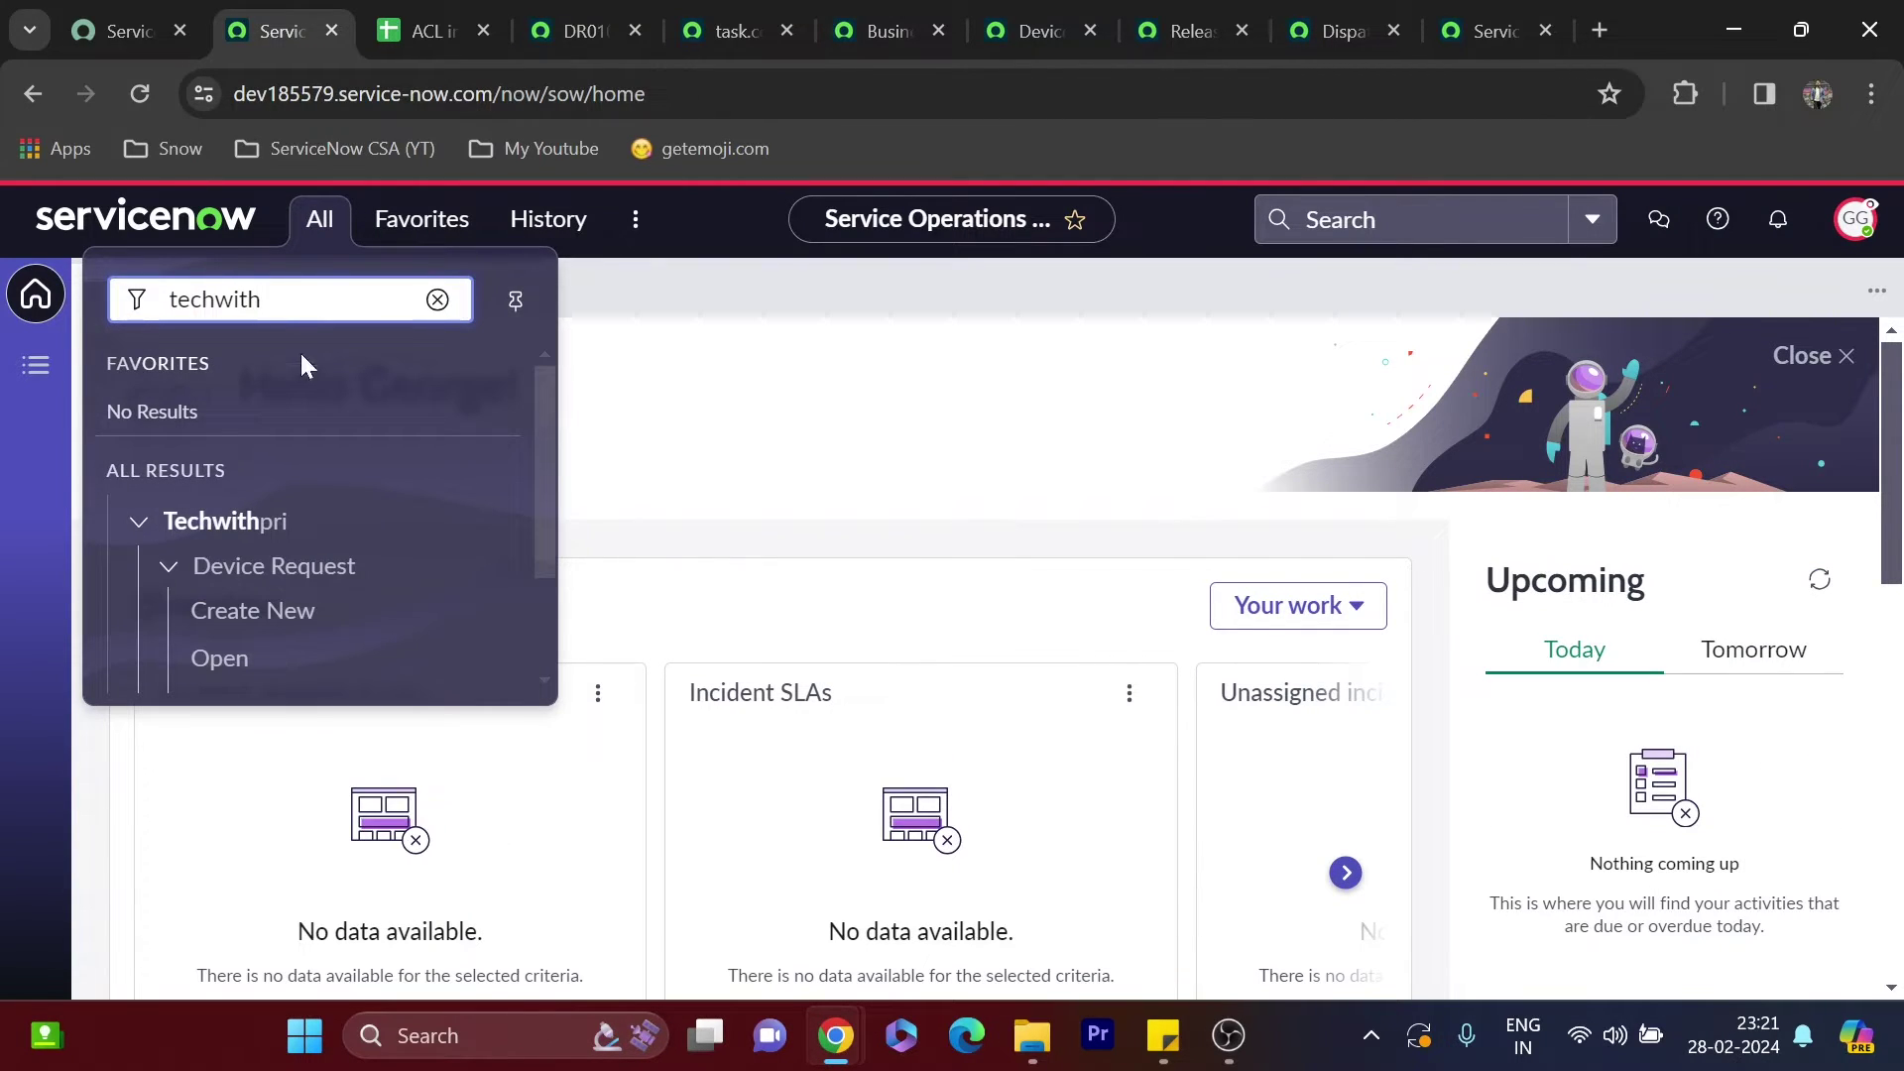
{"action": "scroll", "coordinate": [318, 459], "scroll_direction": "down", "scroll_amount": 1}
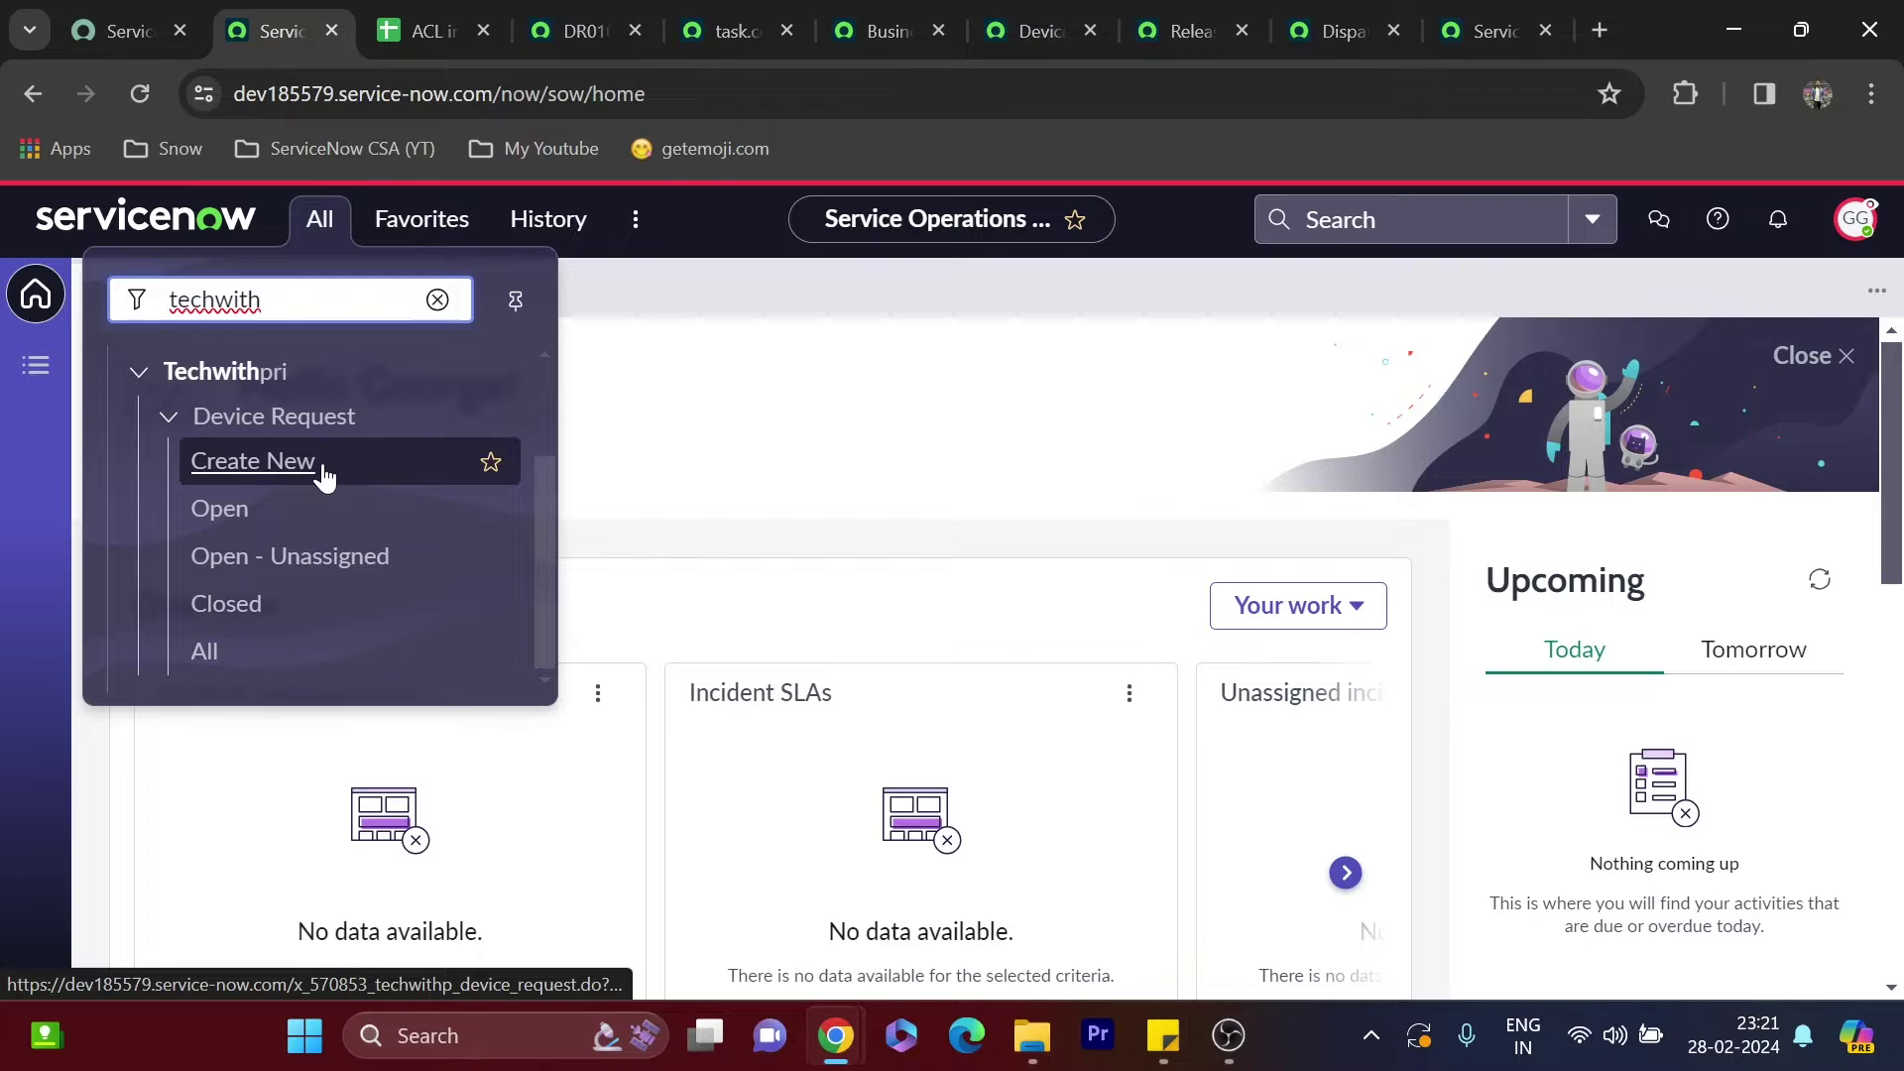
{"action": "left_click", "coordinate": [323, 474]}
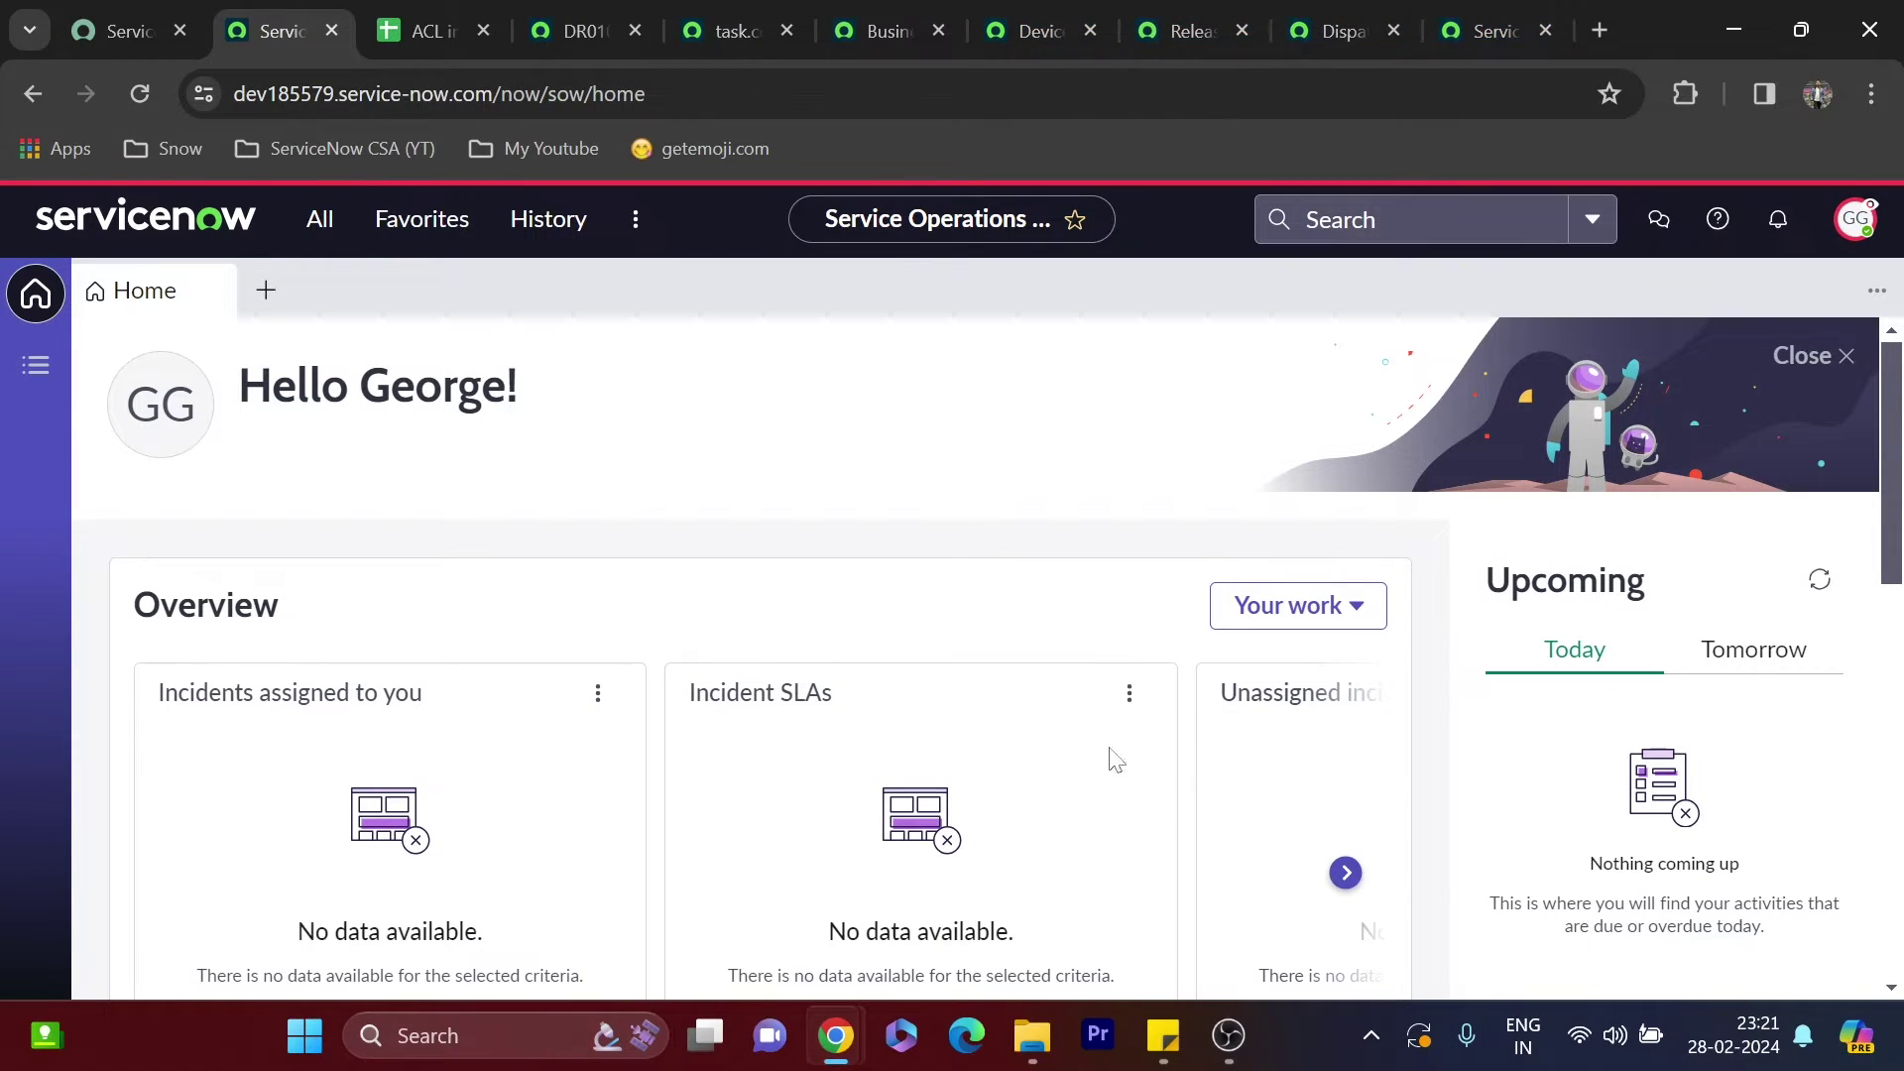
Examine the required roles on the AI Devices table's access controls in Studio
{"action": "left_click", "coordinate": [1492, 30]}
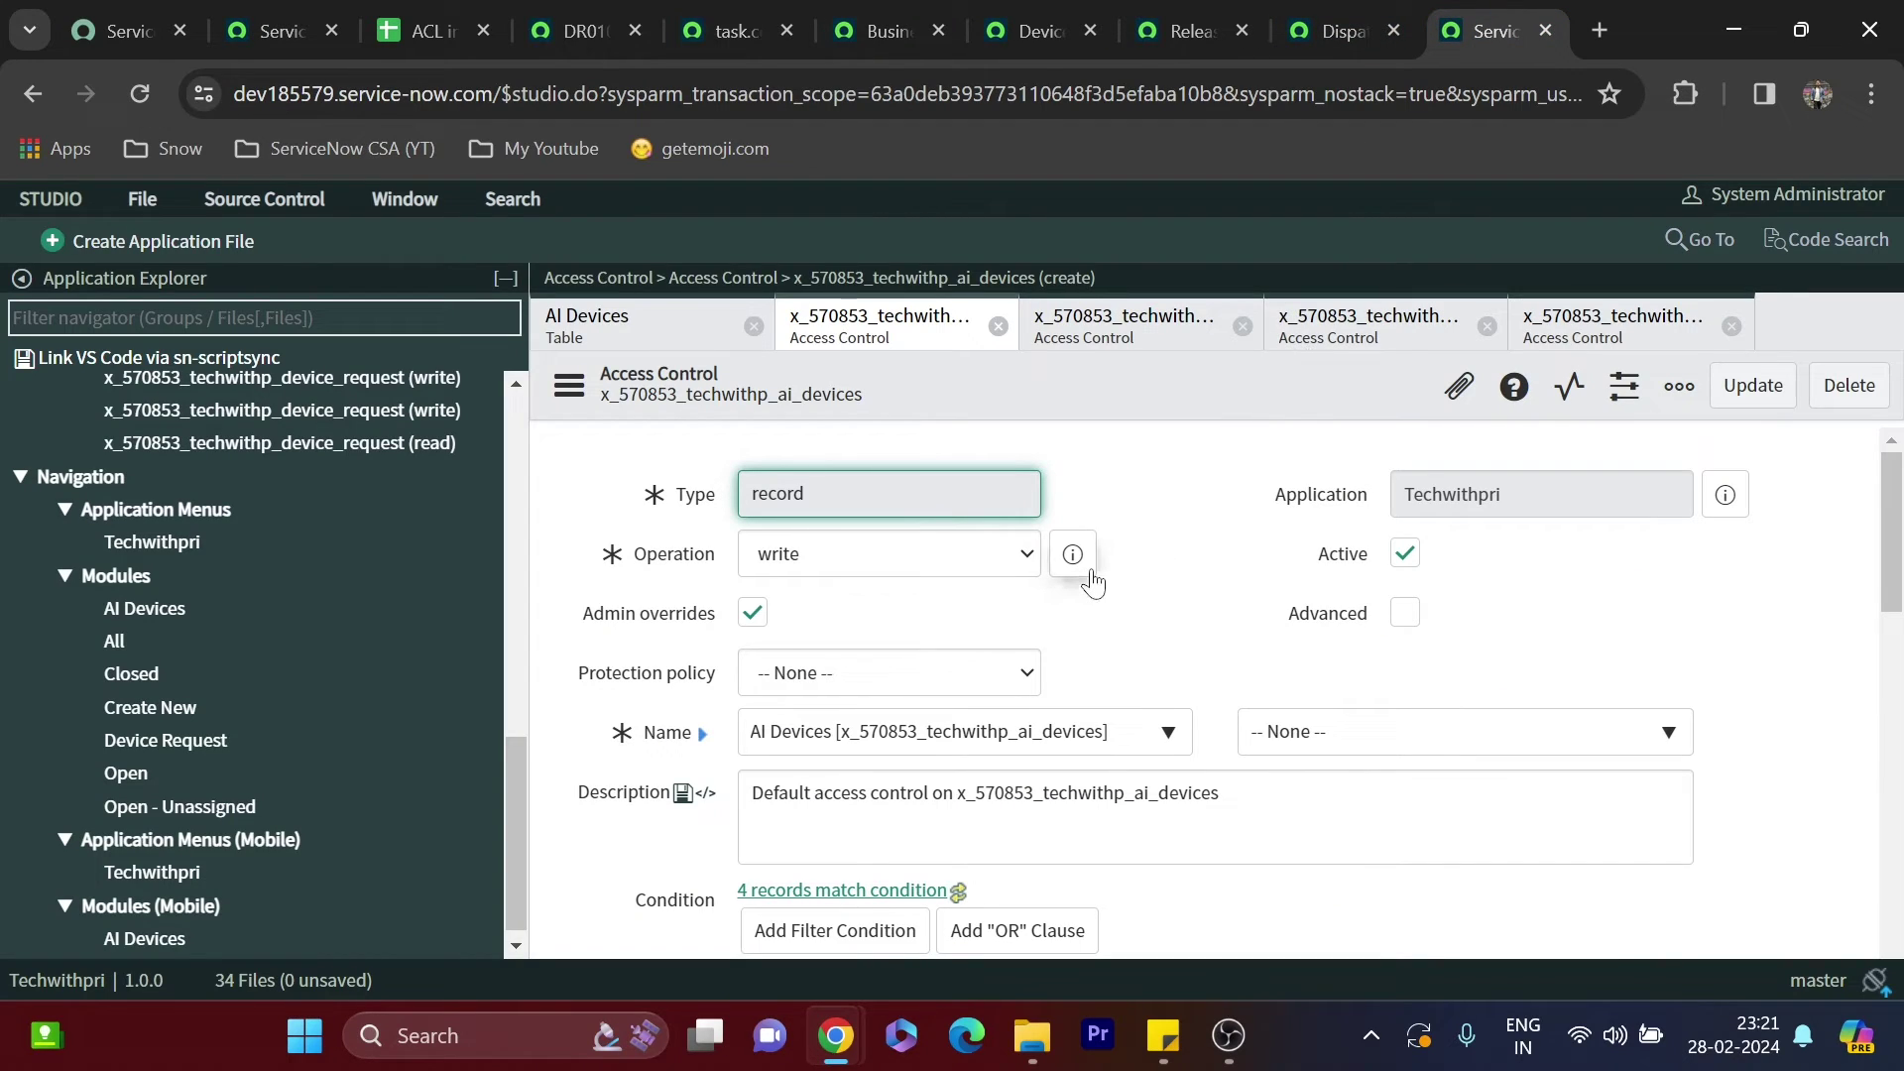
{"action": "scroll", "coordinate": [1094, 583], "scroll_direction": "down", "scroll_amount": 2}
{"action": "scroll", "coordinate": [1130, 562], "scroll_direction": "up", "scroll_amount": 2}
{"action": "left_click", "coordinate": [619, 323]}
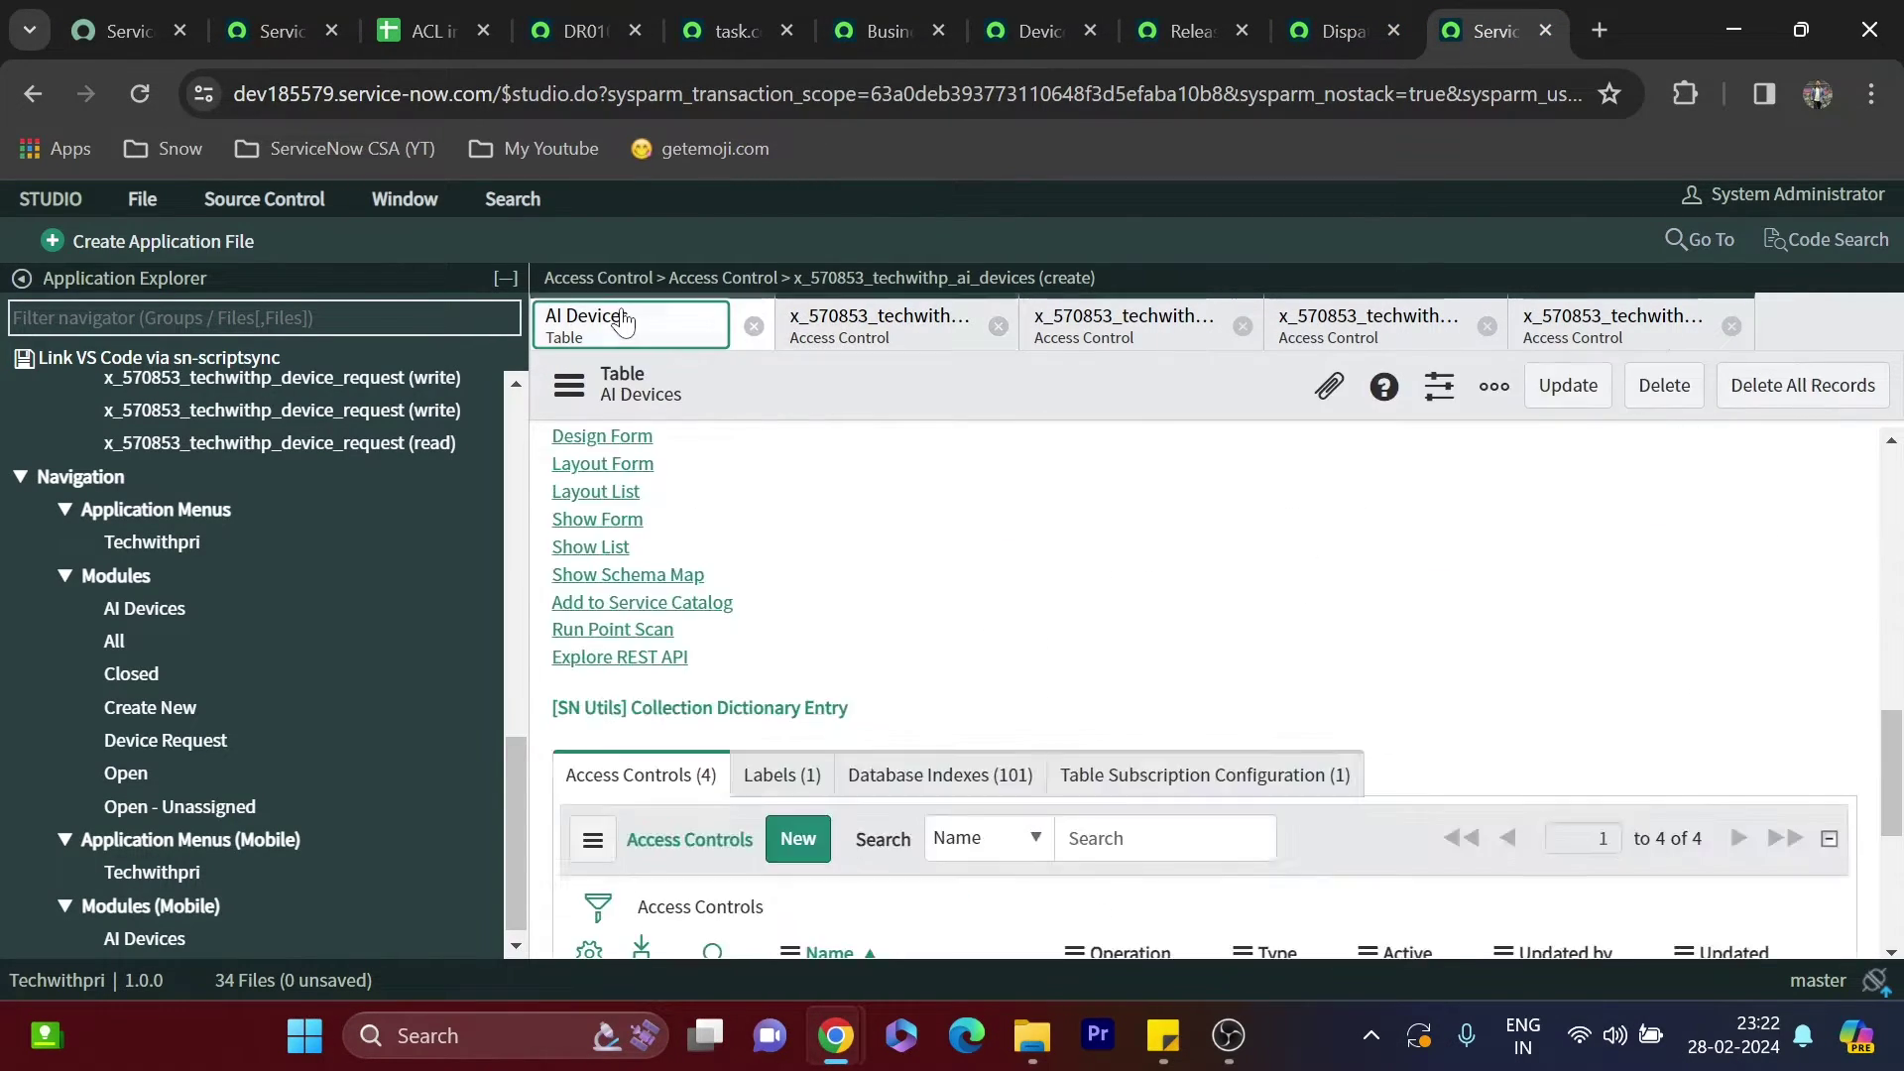
{"action": "left_click", "coordinate": [866, 327]}
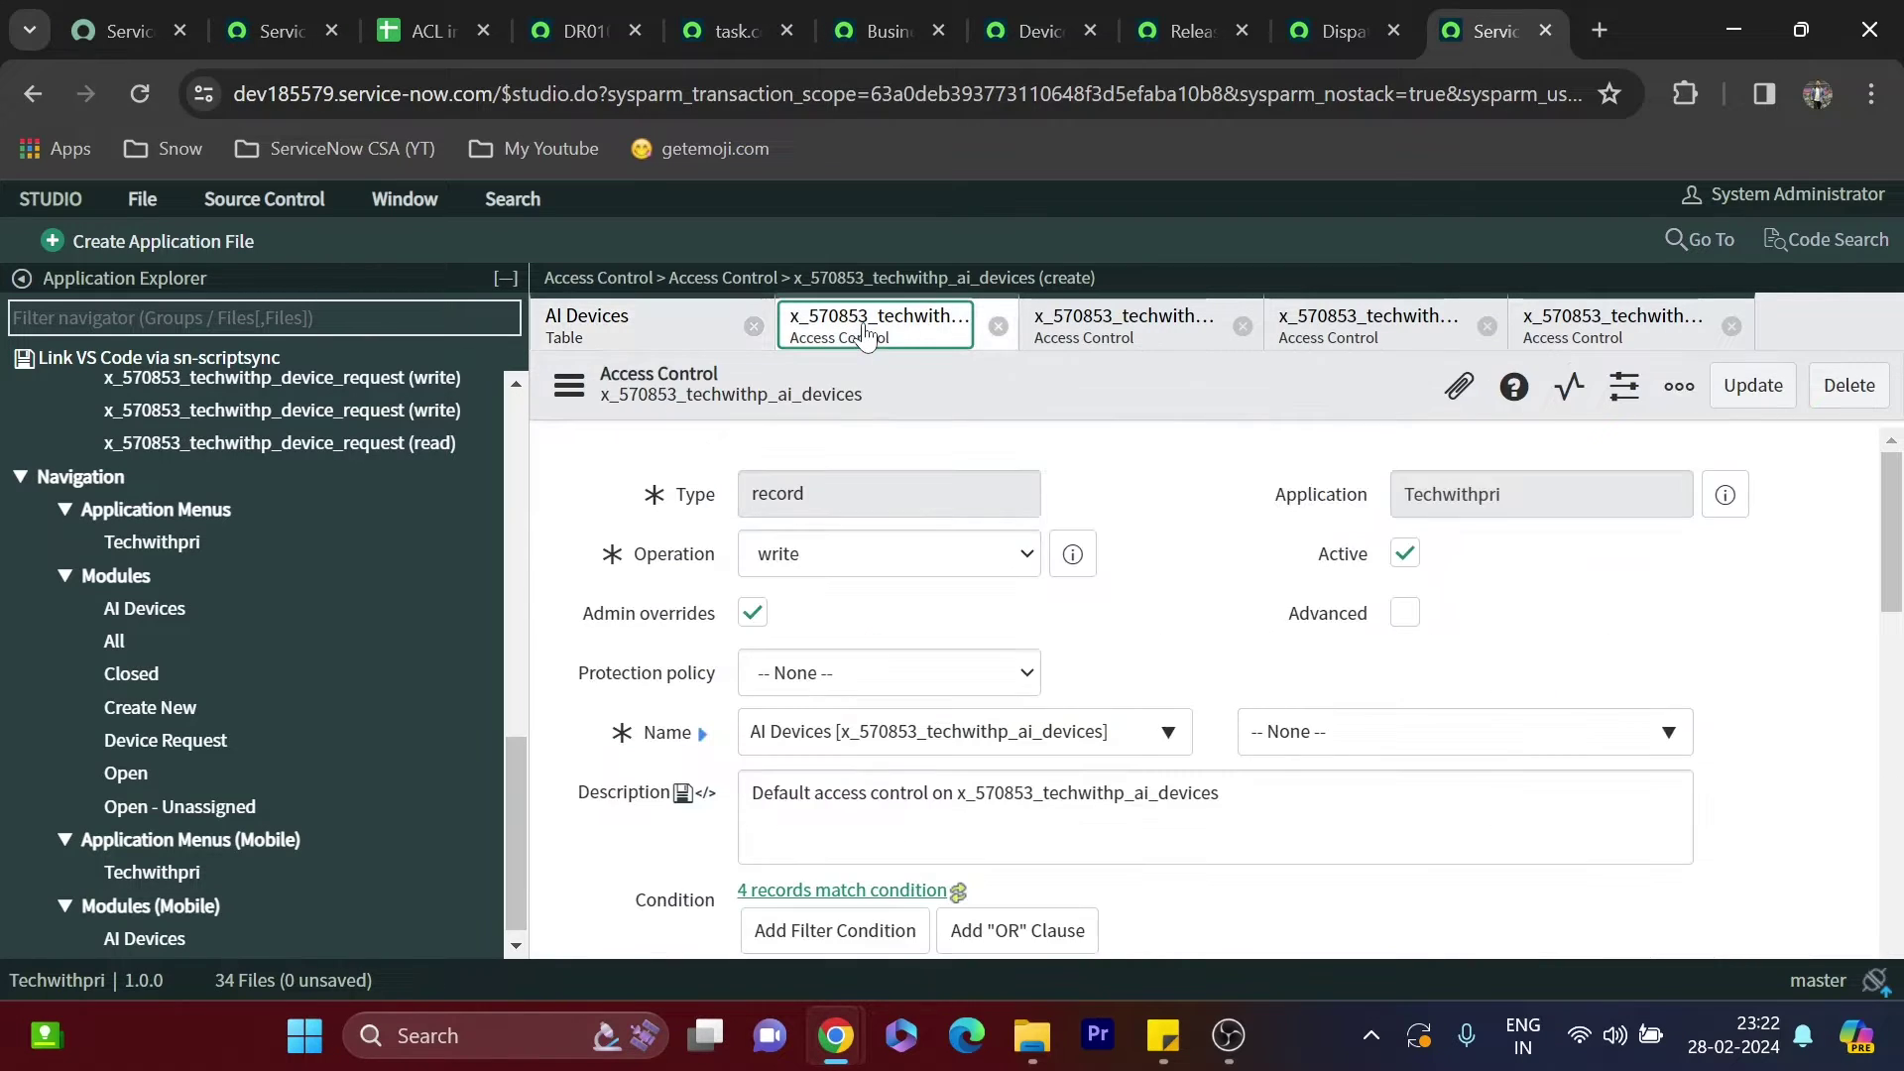
{"action": "scroll", "coordinate": [883, 446], "scroll_direction": "down", "scroll_amount": 3}
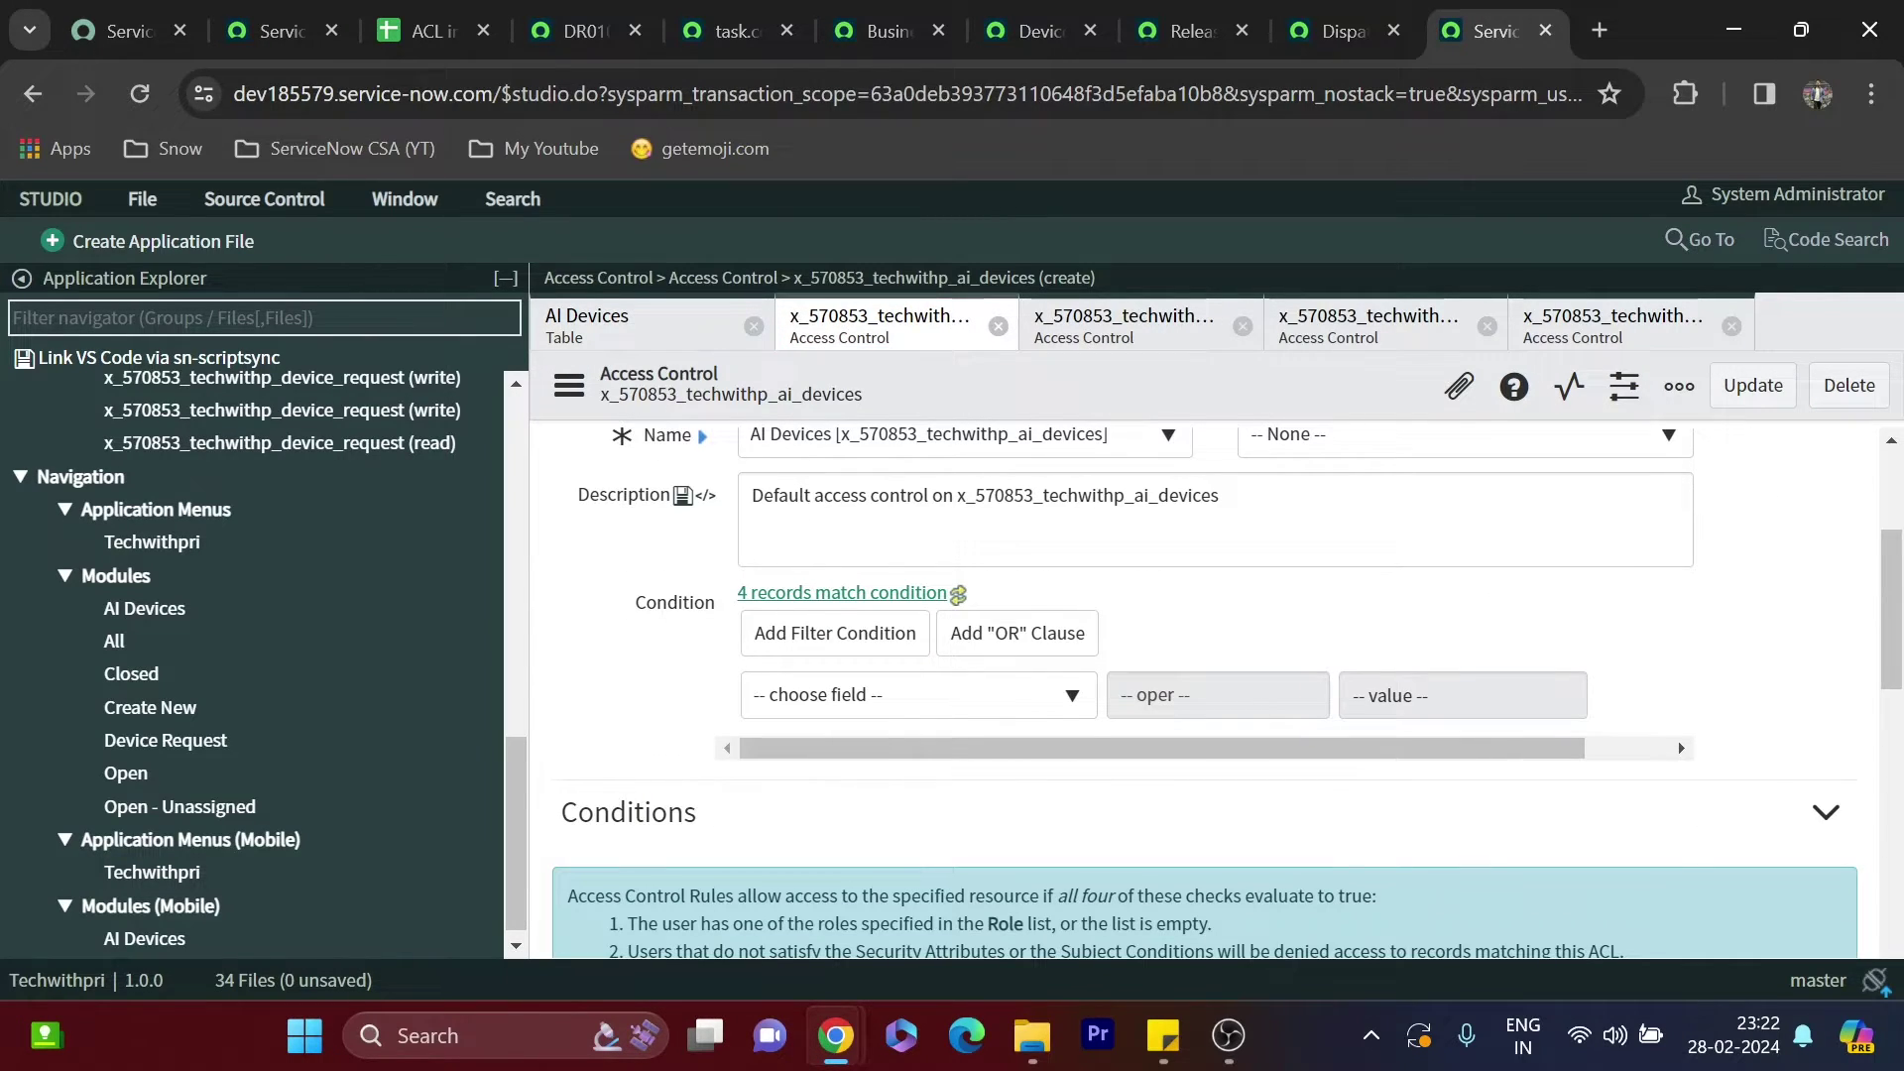
{"action": "scroll", "coordinate": [967, 603], "scroll_direction": "down", "scroll_amount": 7}
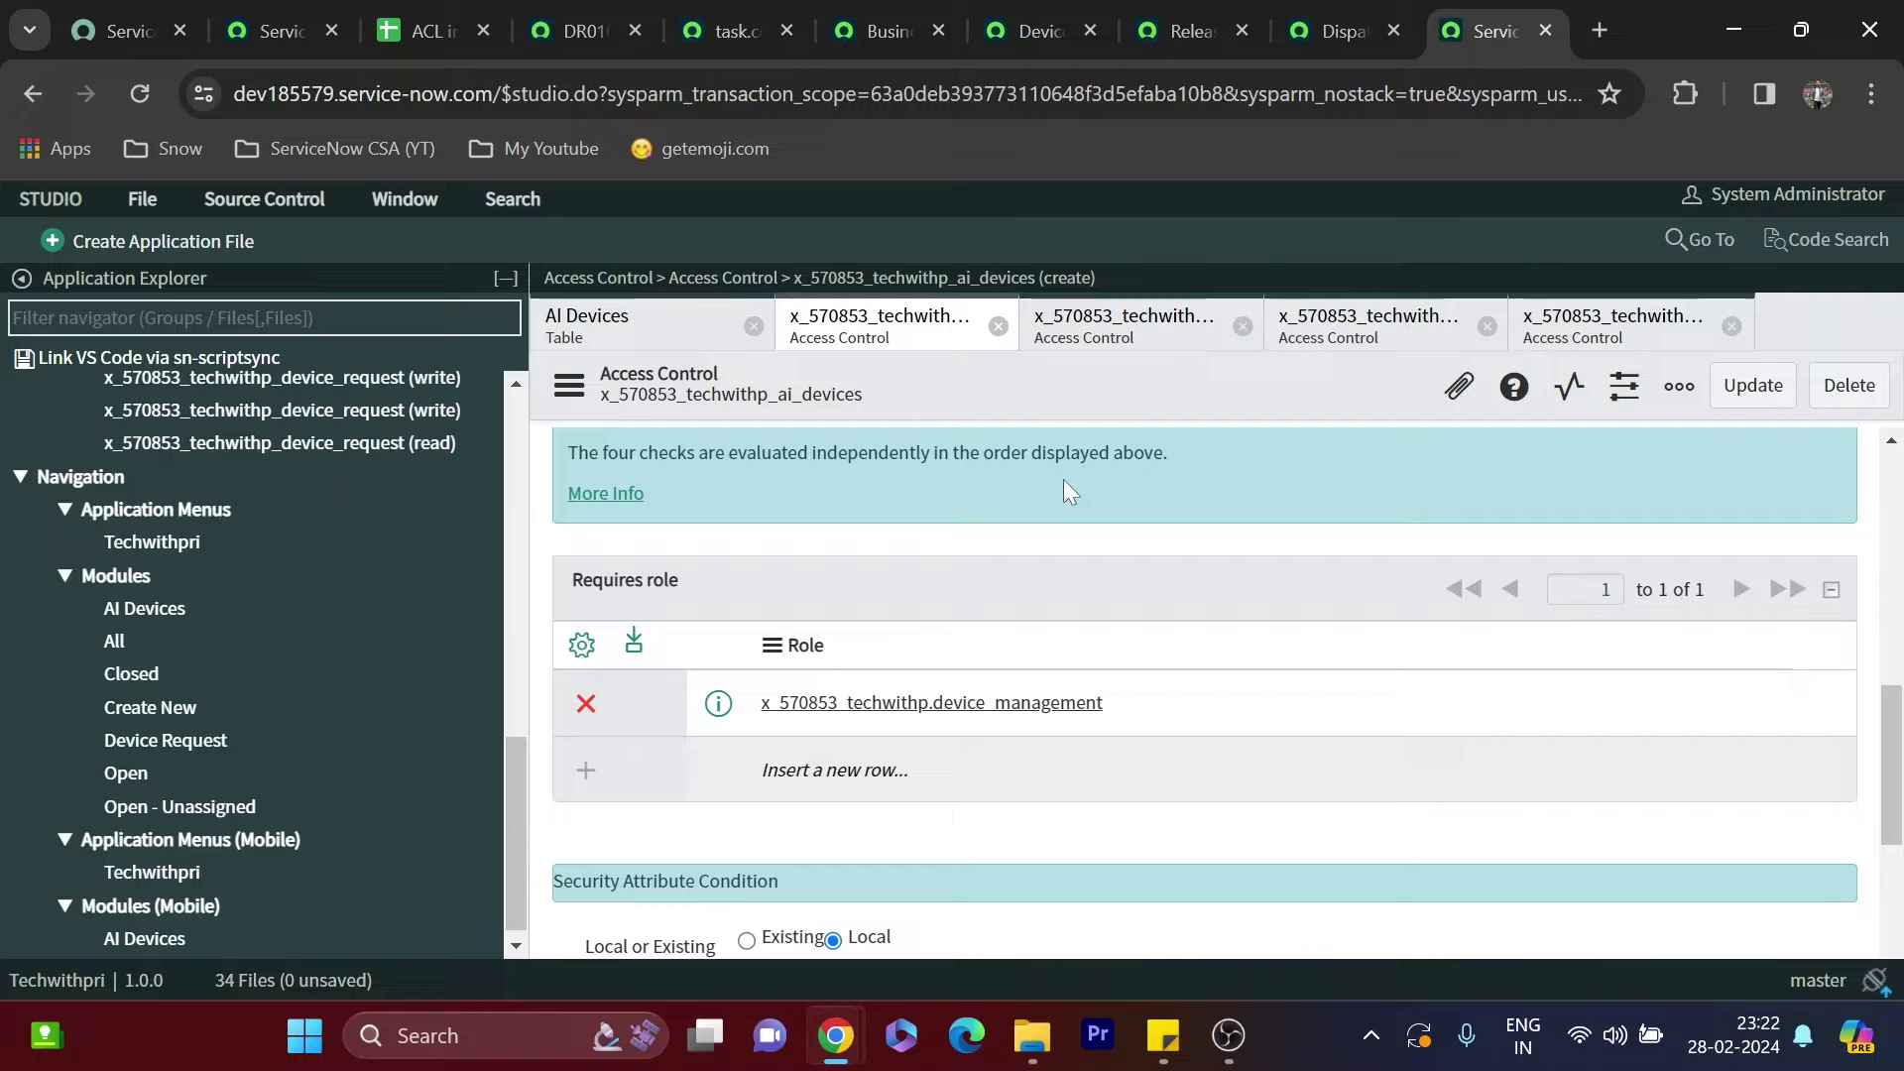
{"action": "left_click", "coordinate": [1122, 347]}
{"action": "left_click", "coordinate": [1358, 332]}
{"action": "scroll", "coordinate": [1124, 587], "scroll_direction": "down", "scroll_amount": 7}
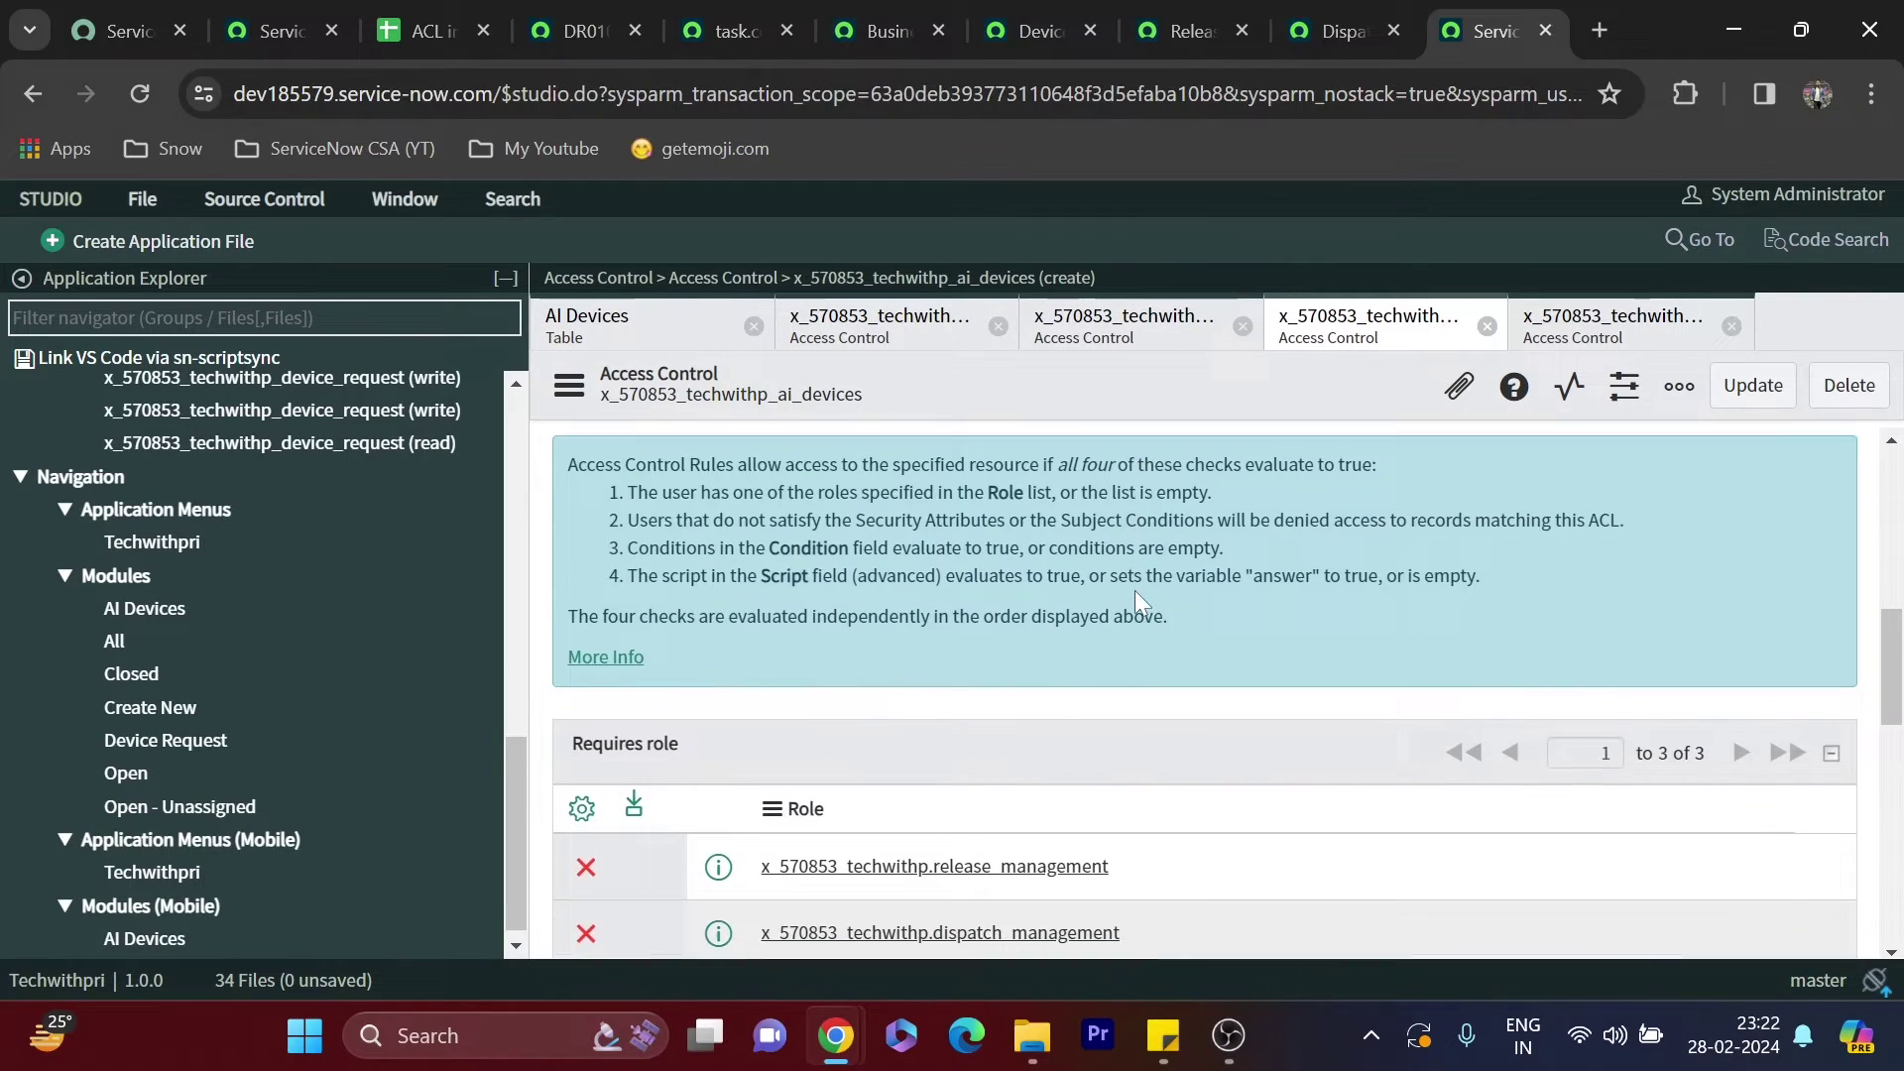
{"action": "scroll", "coordinate": [1135, 591], "scroll_direction": "down", "scroll_amount": 3}
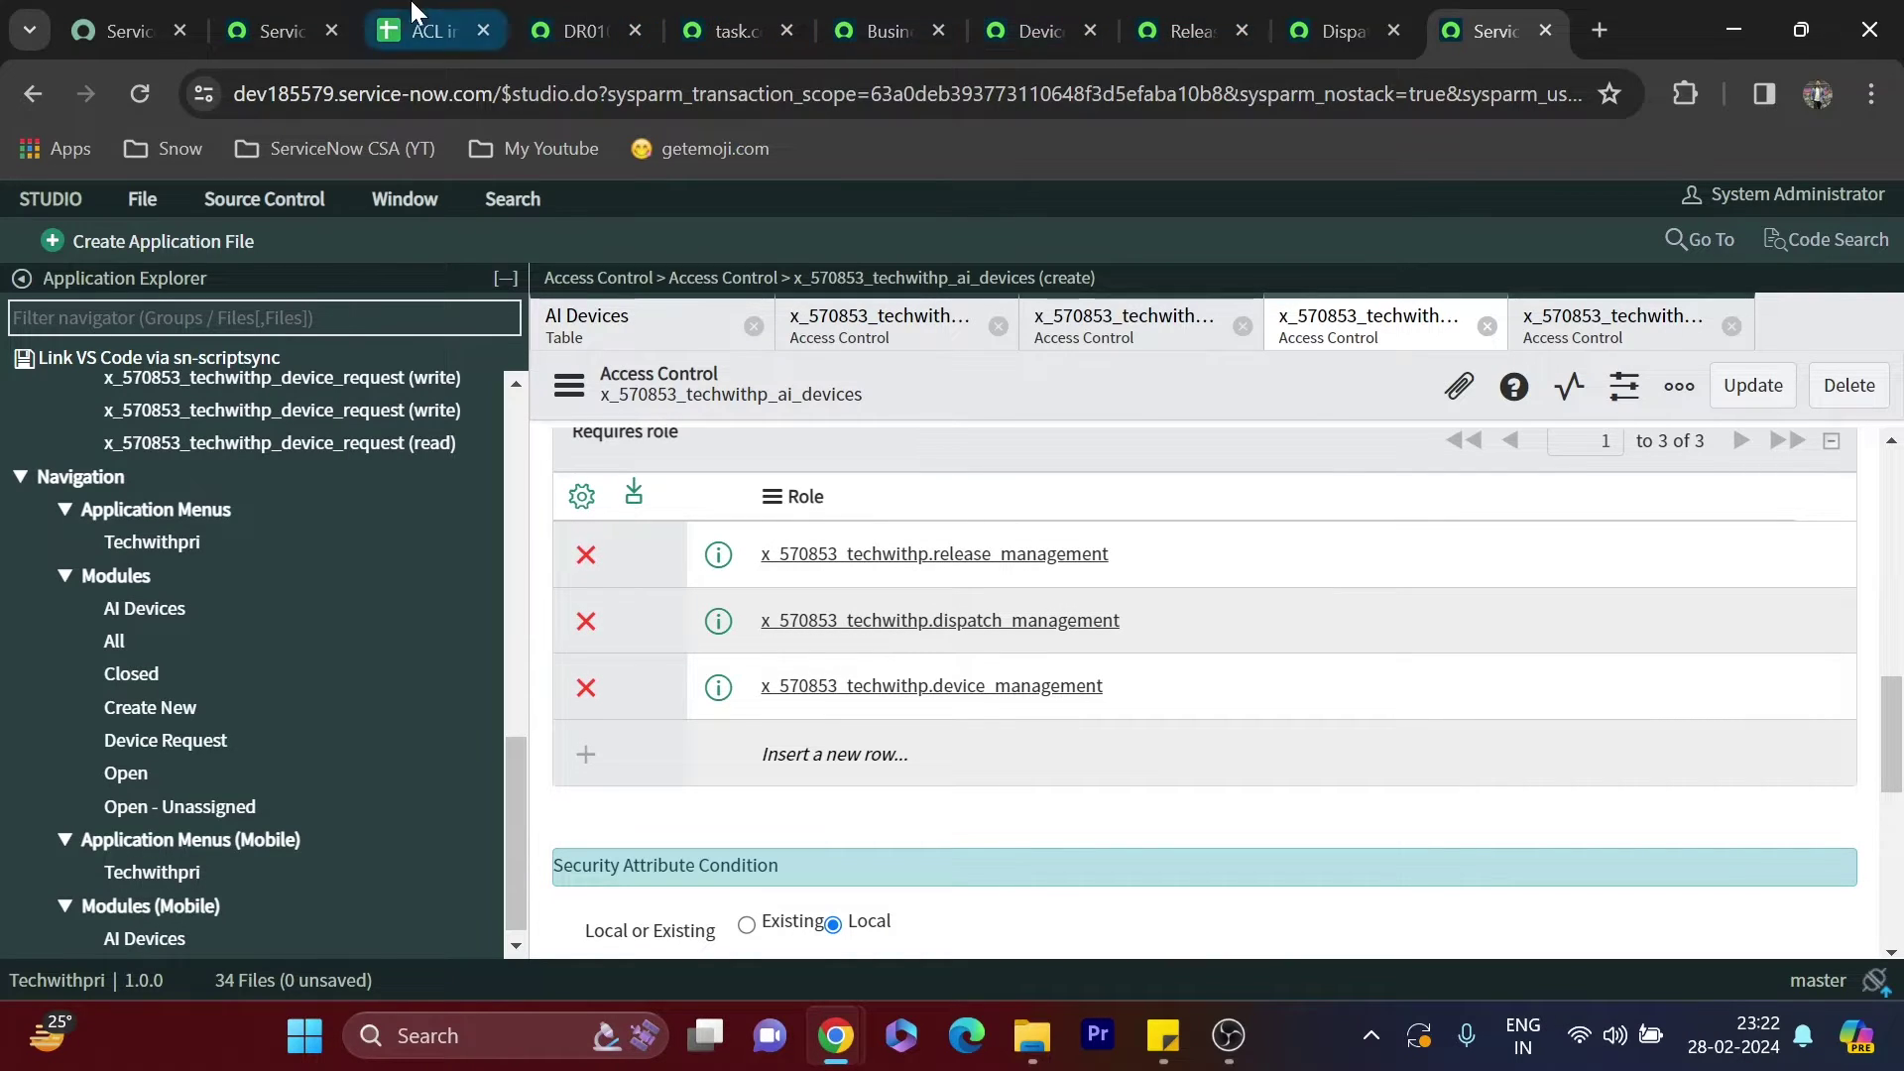
Copy the table name x_570853_techwithp_ai_devices from the AI Devices table record in Studio
{"action": "left_click", "coordinate": [283, 24]}
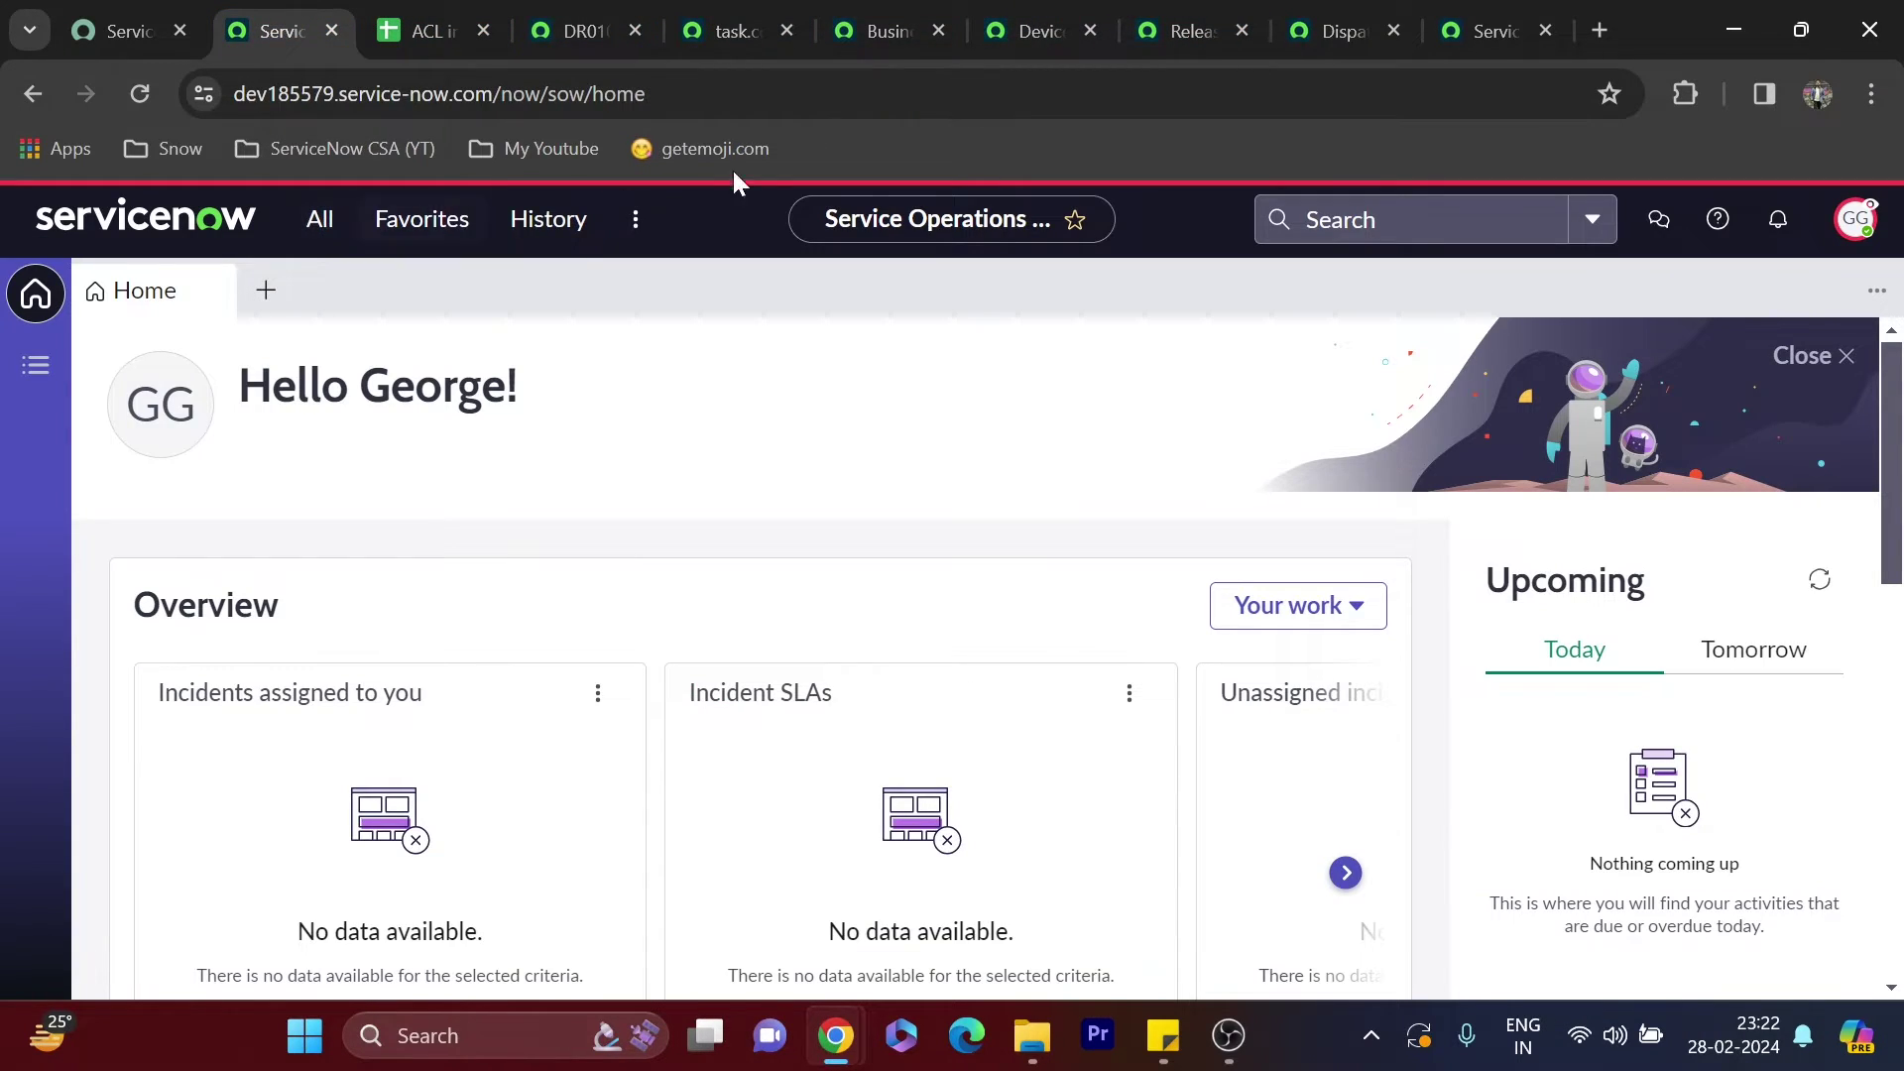
{"action": "left_click", "coordinate": [1542, 12]}
{"action": "scroll", "coordinate": [952, 466], "scroll_direction": "up", "scroll_amount": 10}
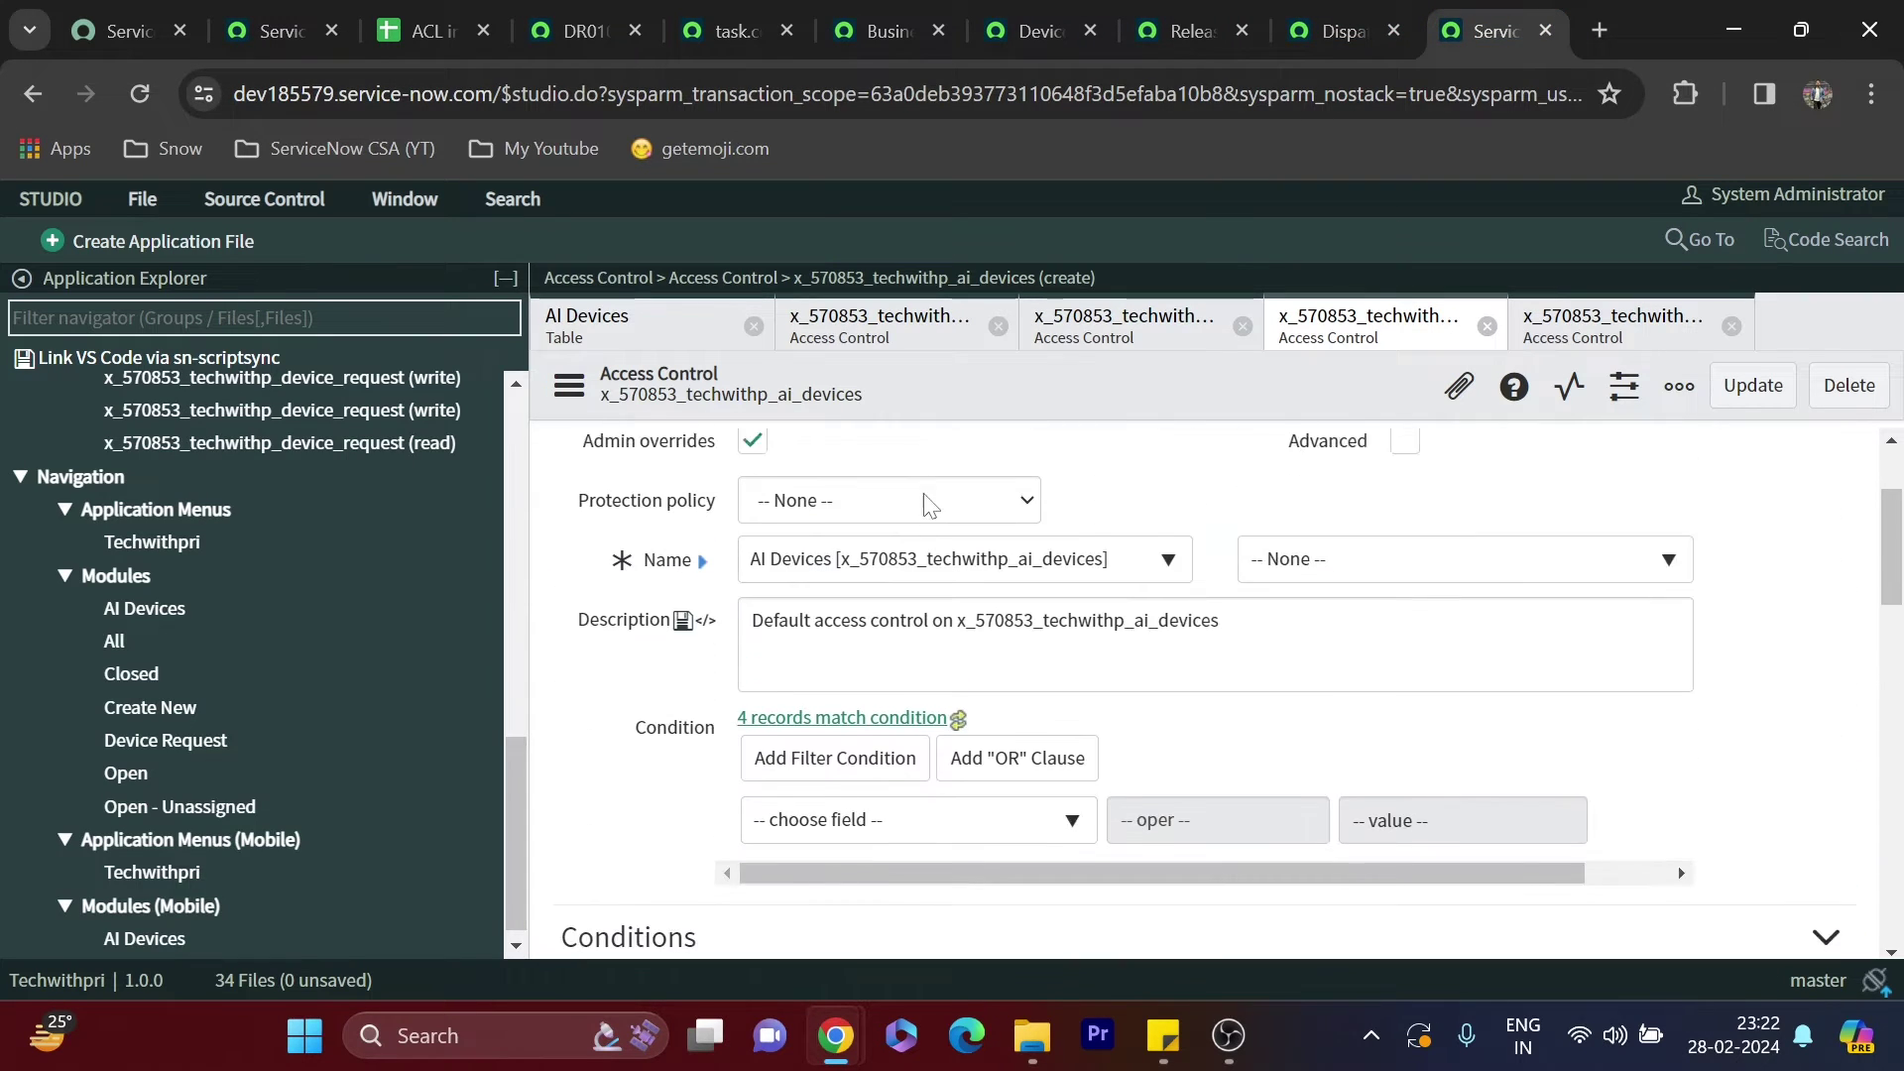
{"action": "left_click", "coordinate": [666, 332]}
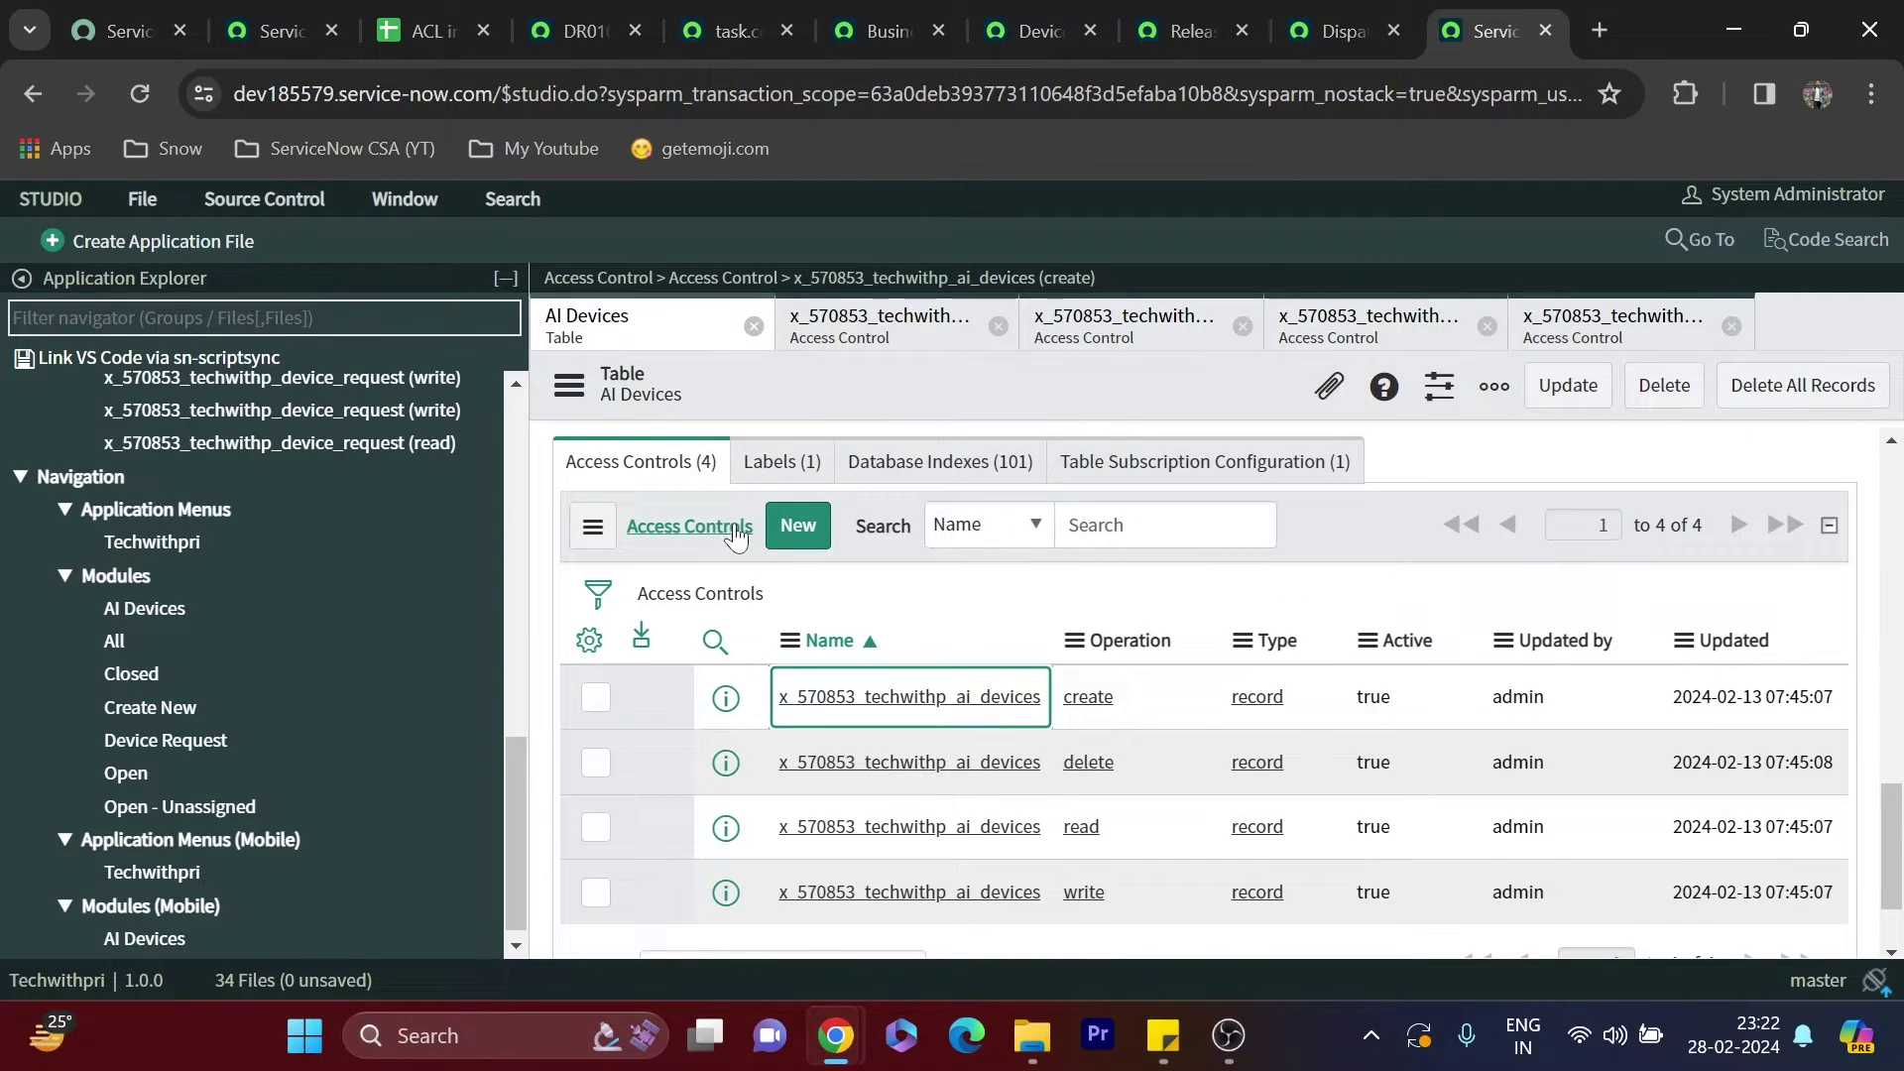
{"action": "scroll", "coordinate": [887, 656], "scroll_direction": "up", "scroll_amount": 8}
{"action": "double_click", "coordinate": [888, 657]}
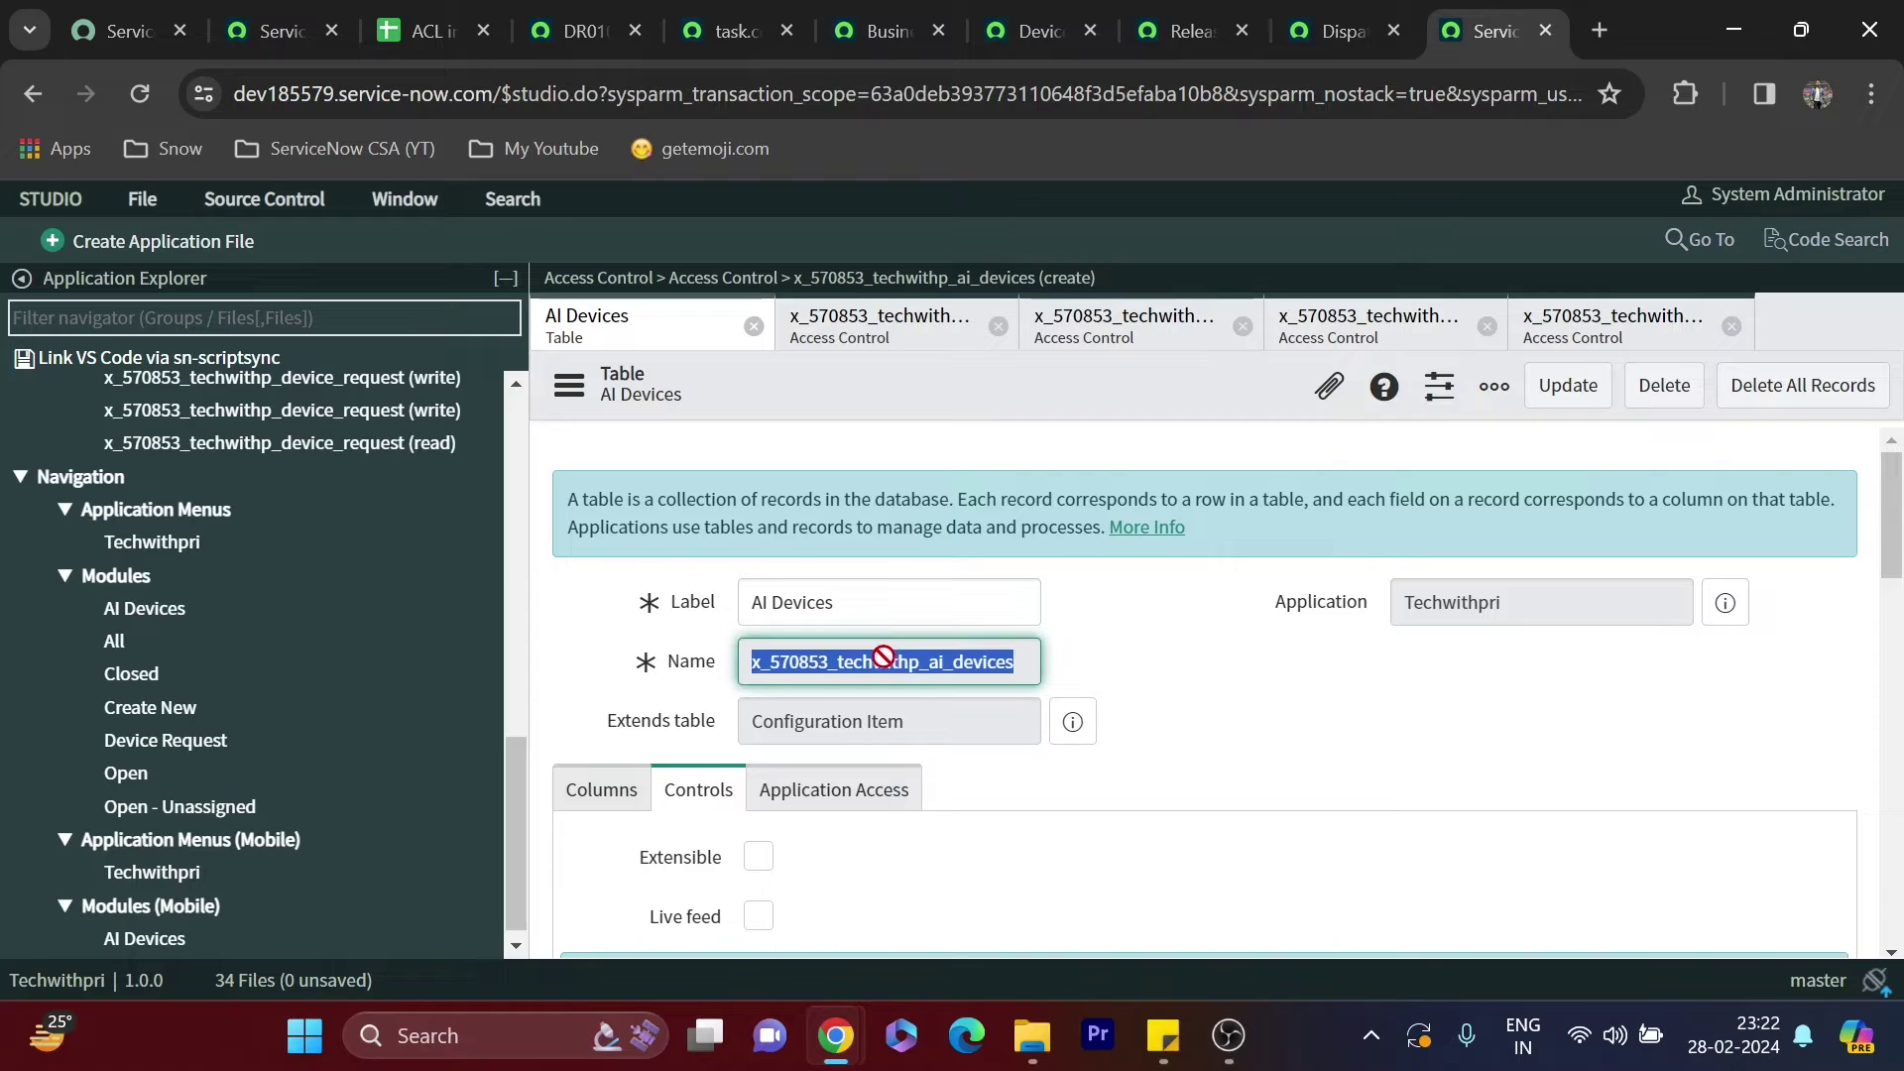
Open the AI Devices record list as the impersonated user by entering x_570853_techwithp_ai_devices.list in the navigator
{"action": "left_click", "coordinate": [288, 31]}
{"action": "left_click", "coordinate": [315, 220]}
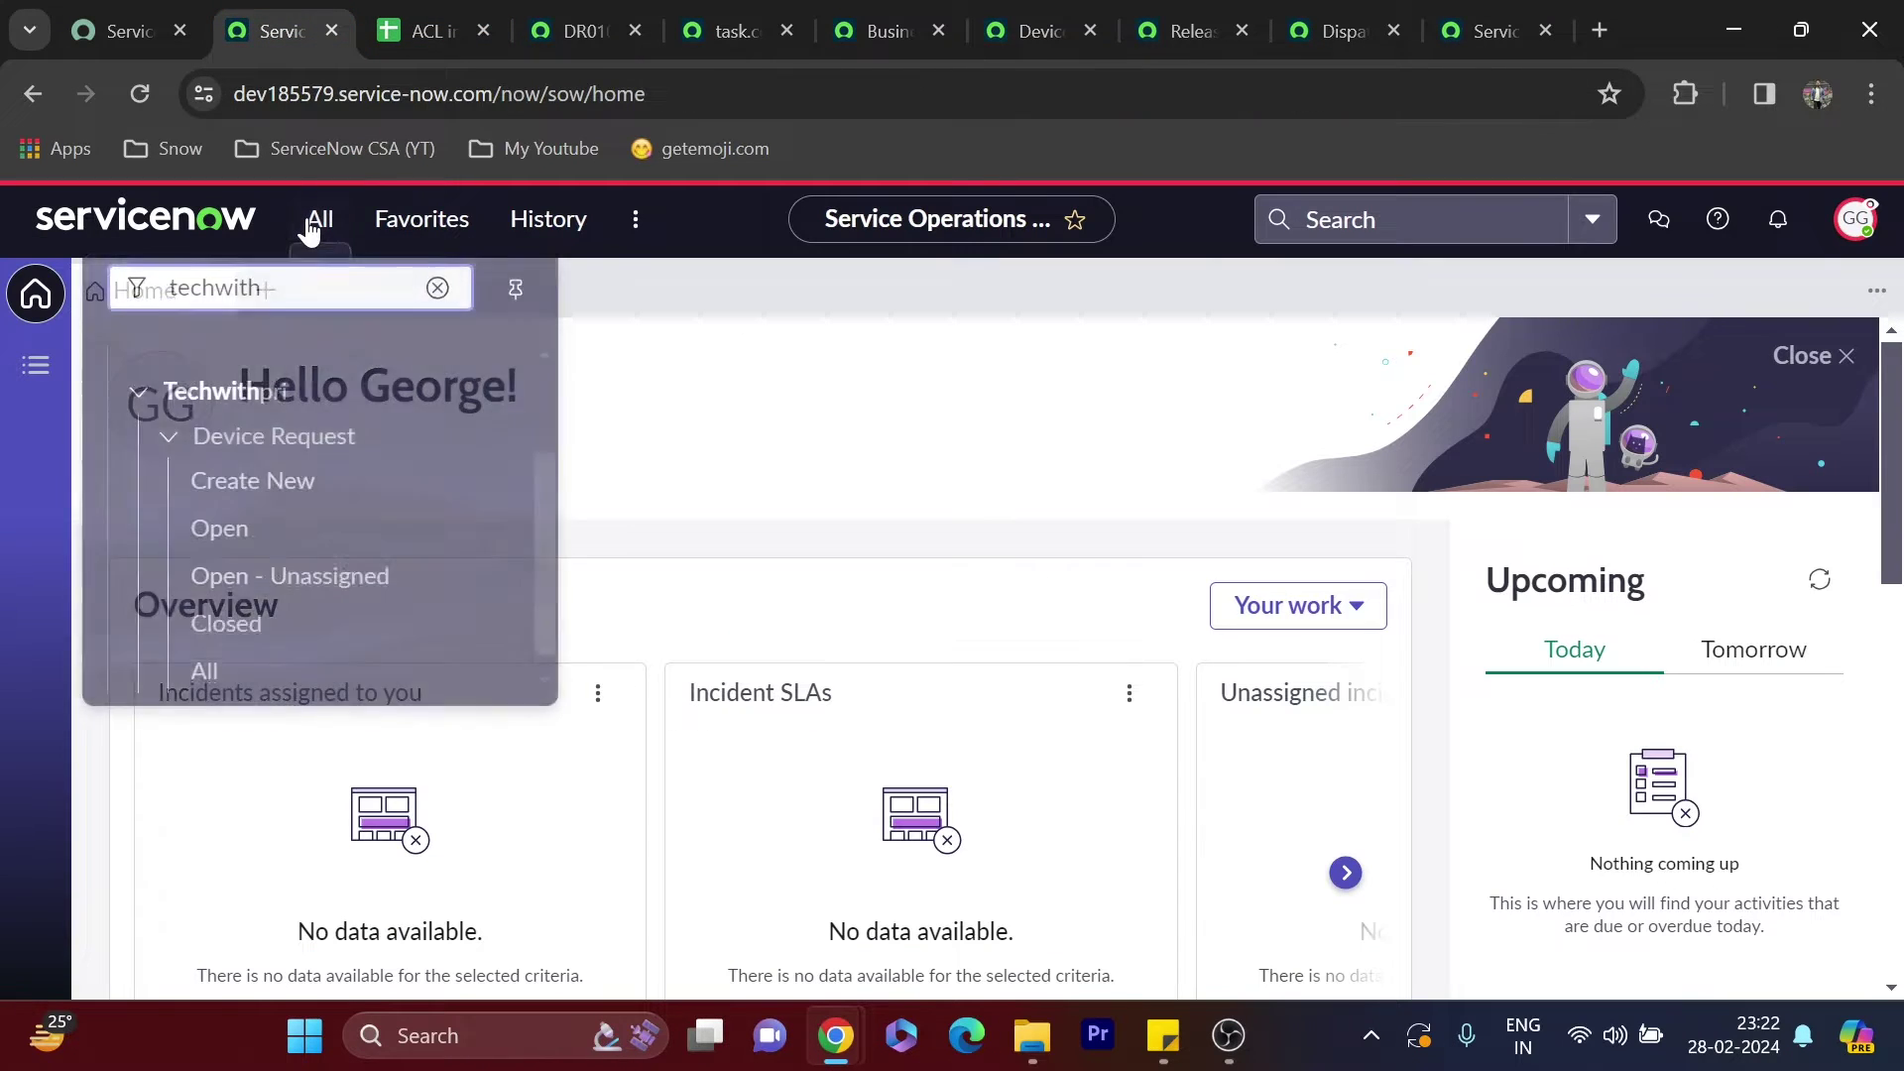
{"action": "key", "text": "ctrl+v"}
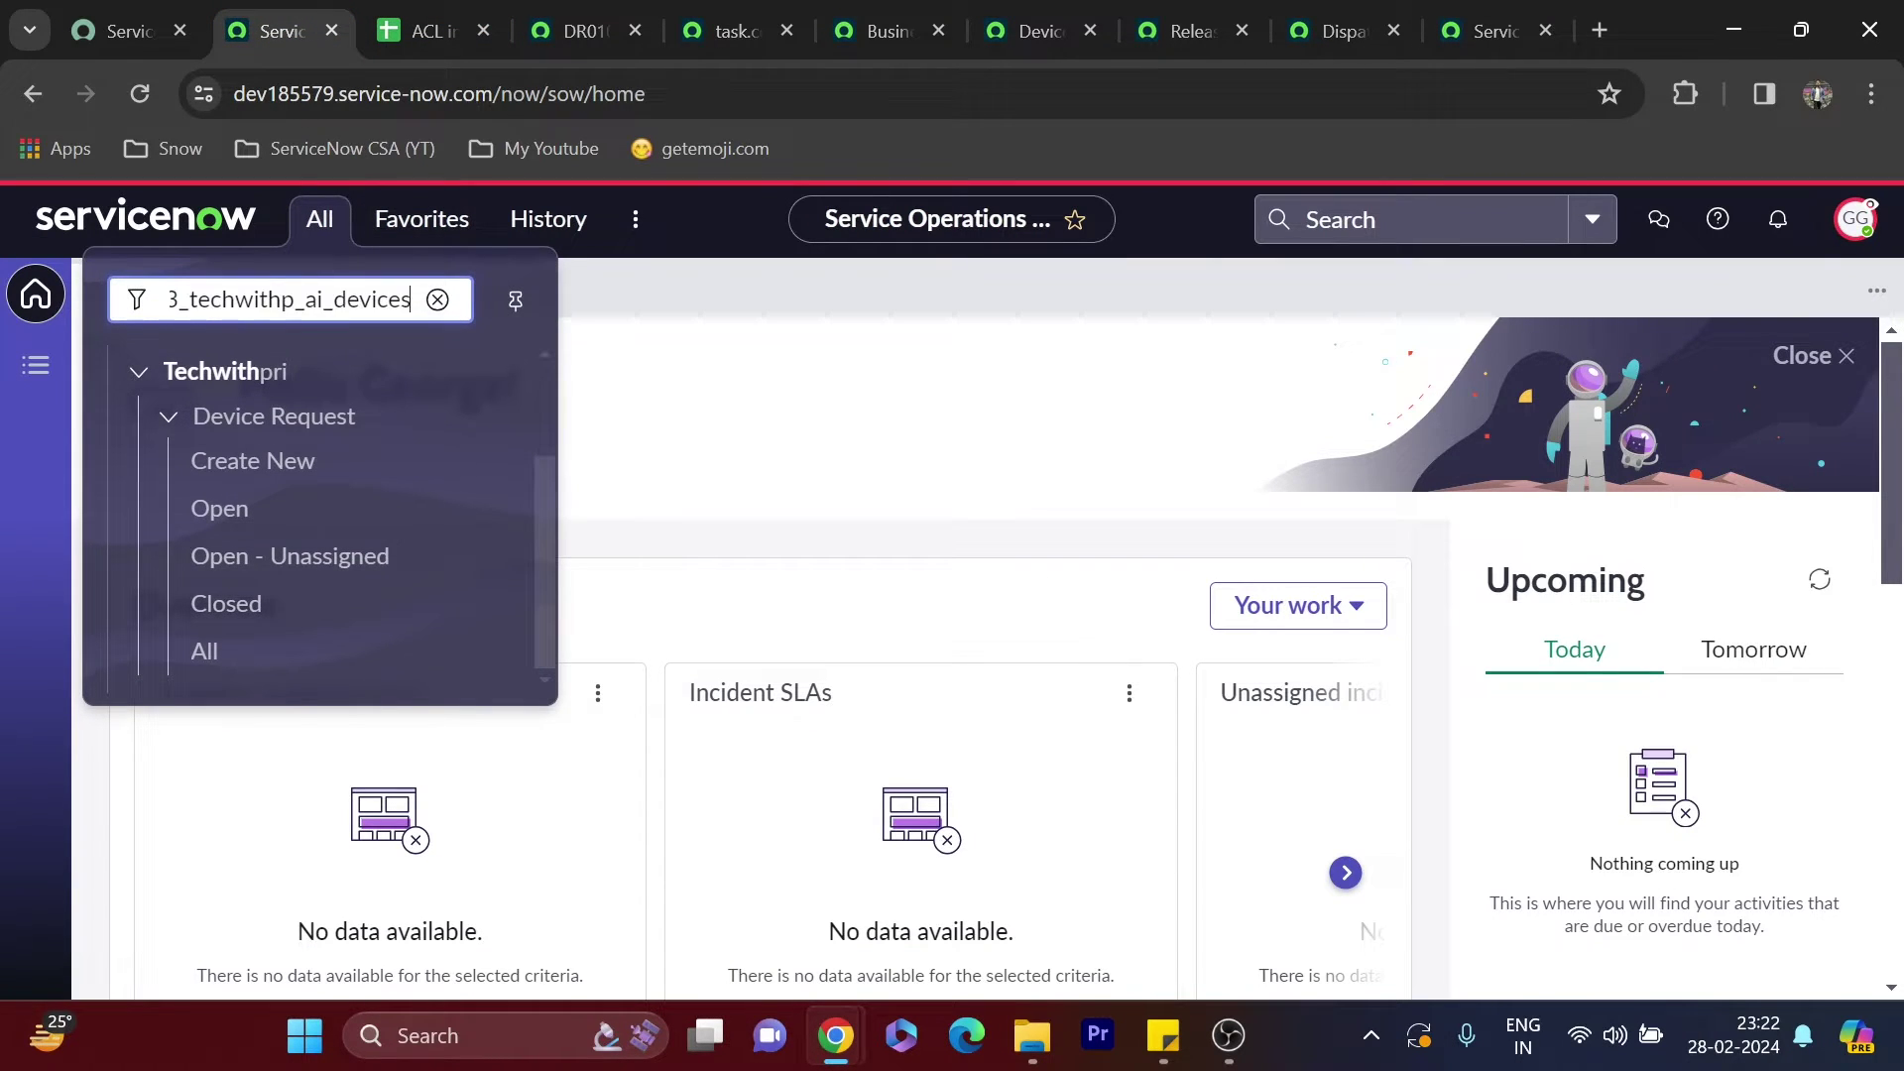
{"action": "type", "text": ".list"}
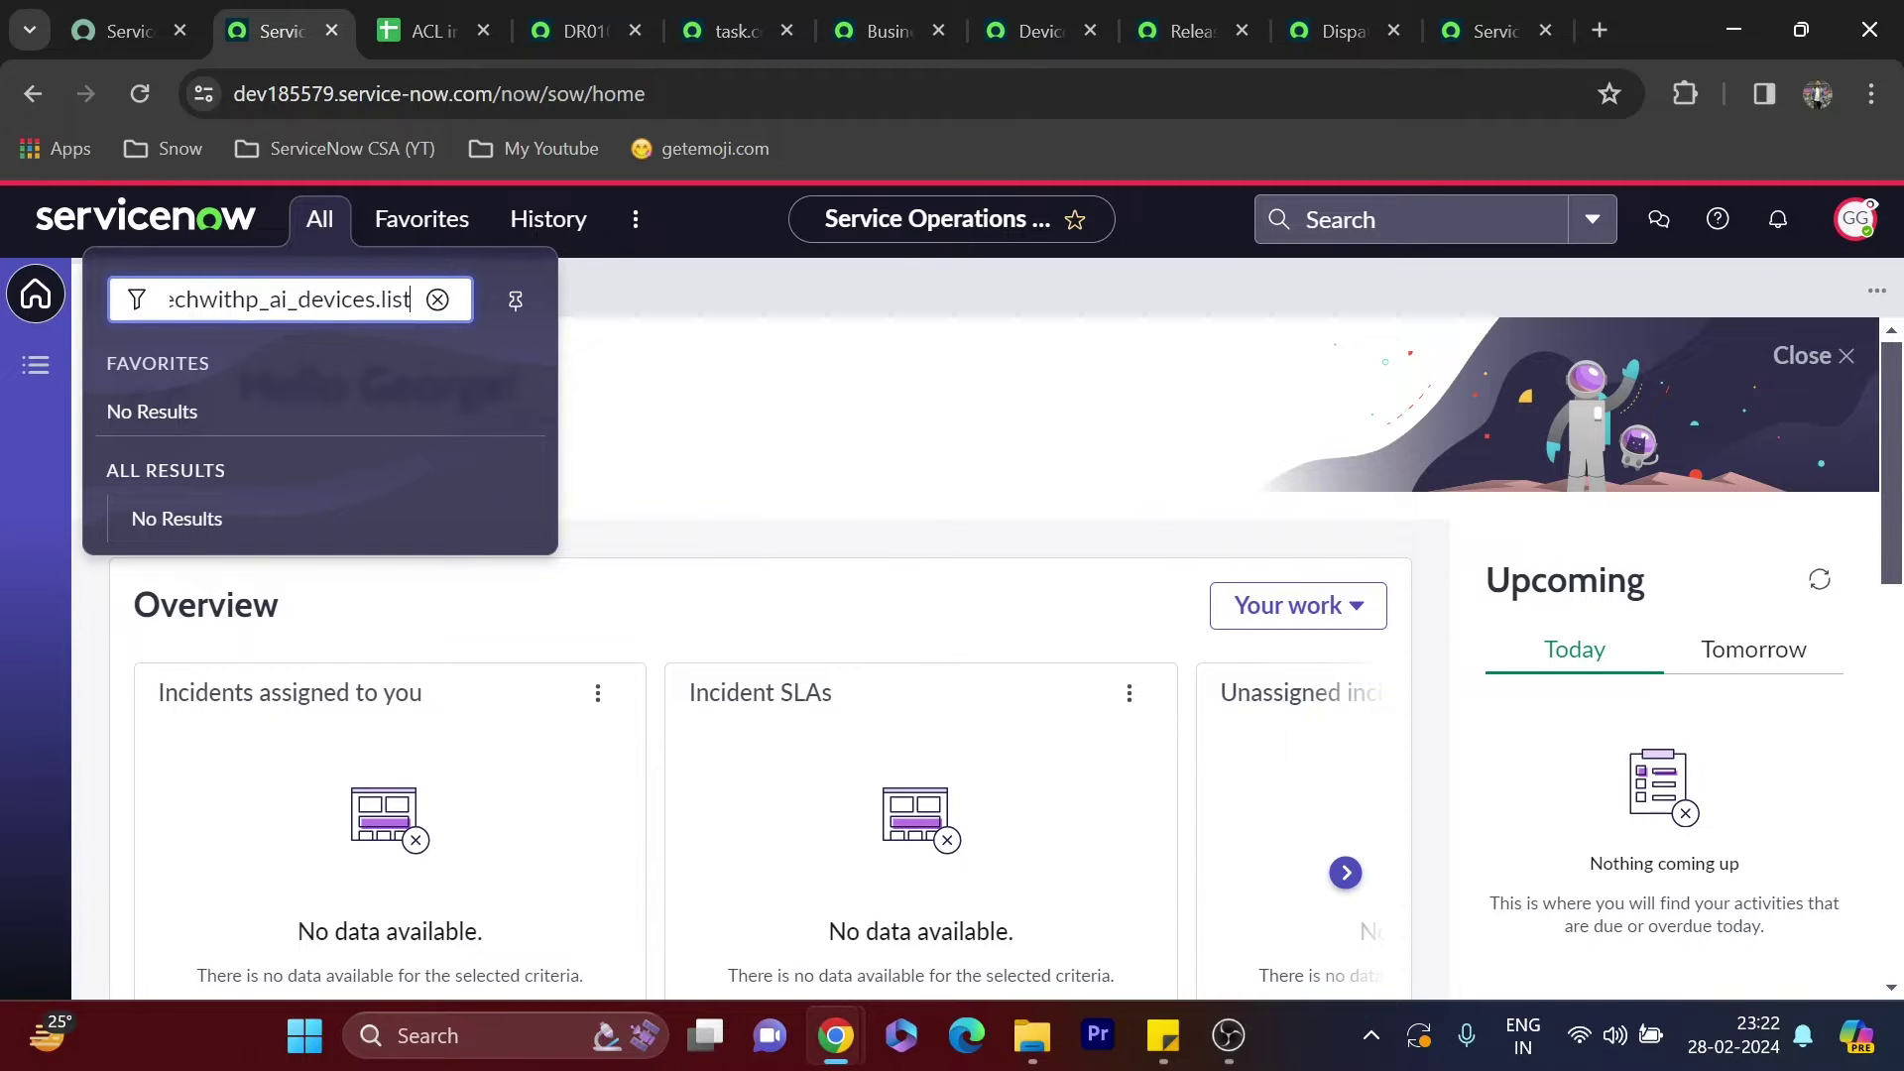
{"action": "key", "text": "Return"}
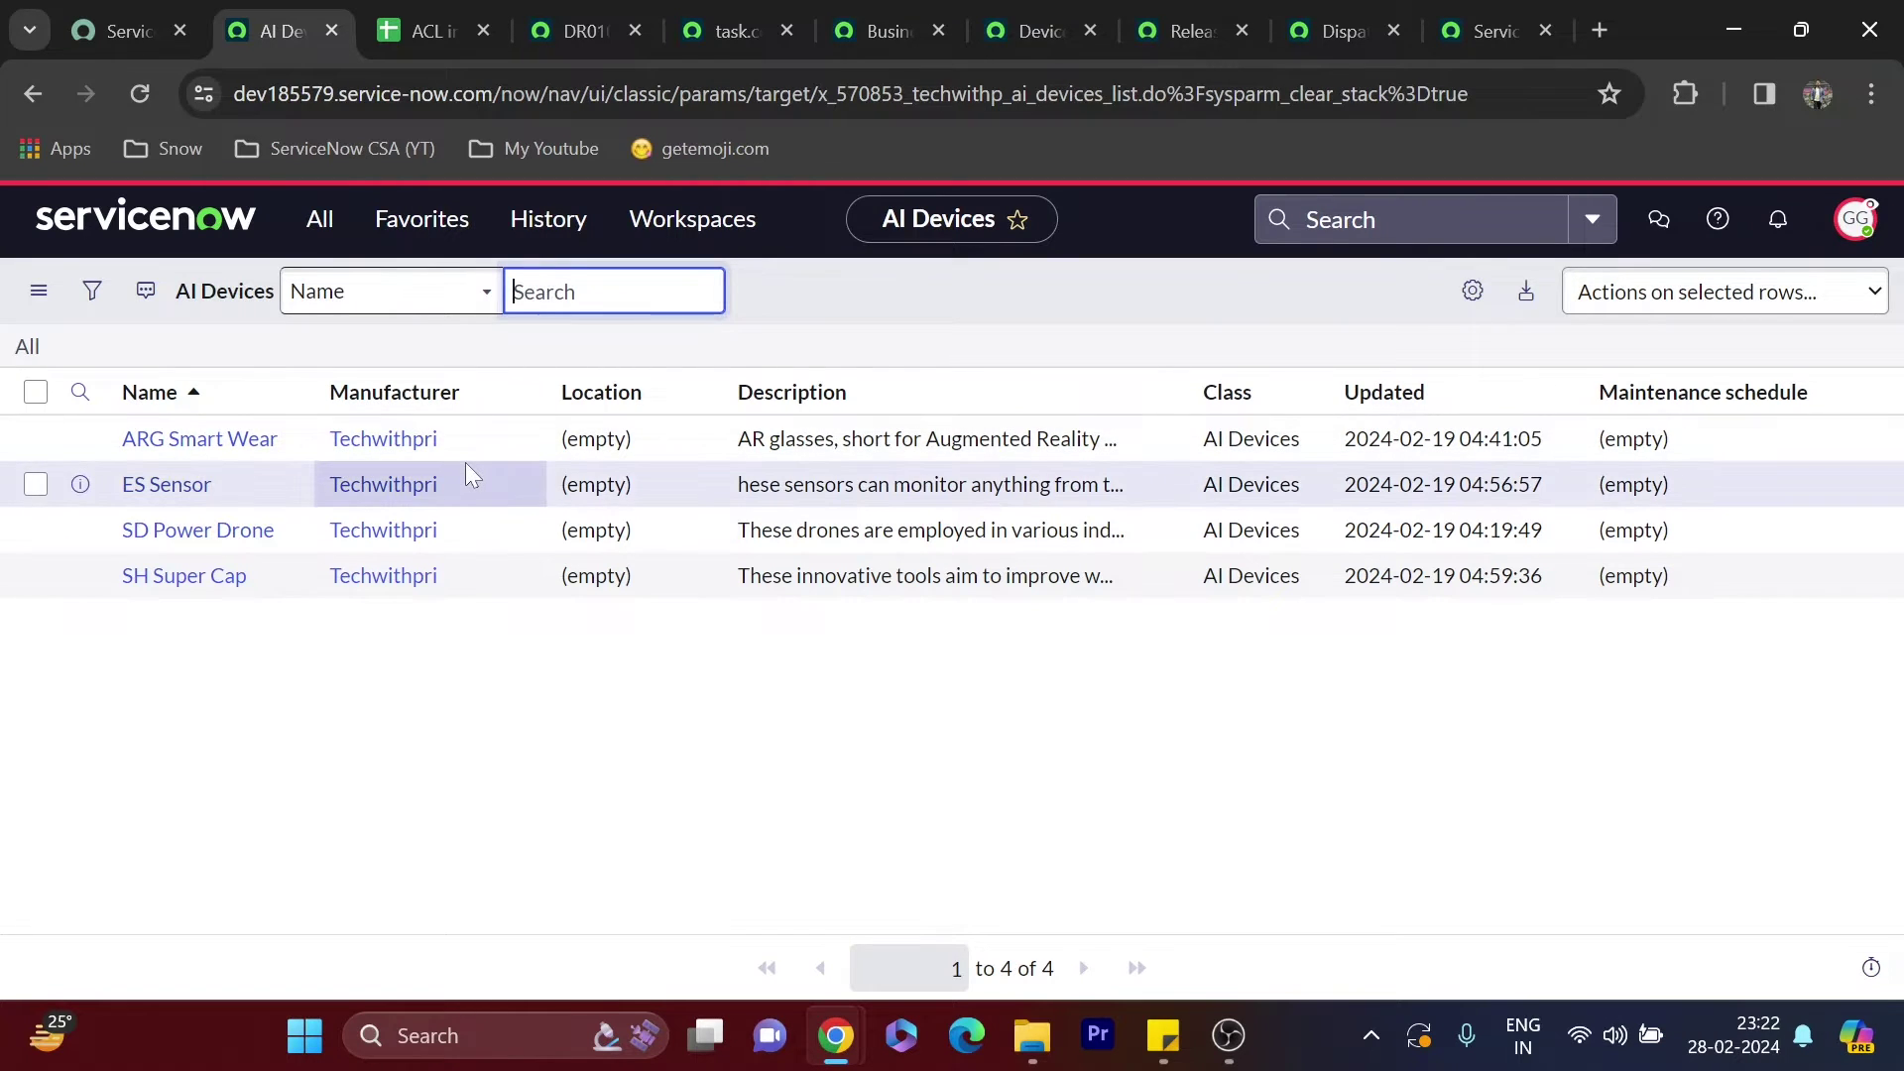
Search the navigator for "ai de" to look for an AI Devices module, then close it
{"action": "left_click", "coordinate": [319, 221]}
{"action": "type", "text": "ai"}
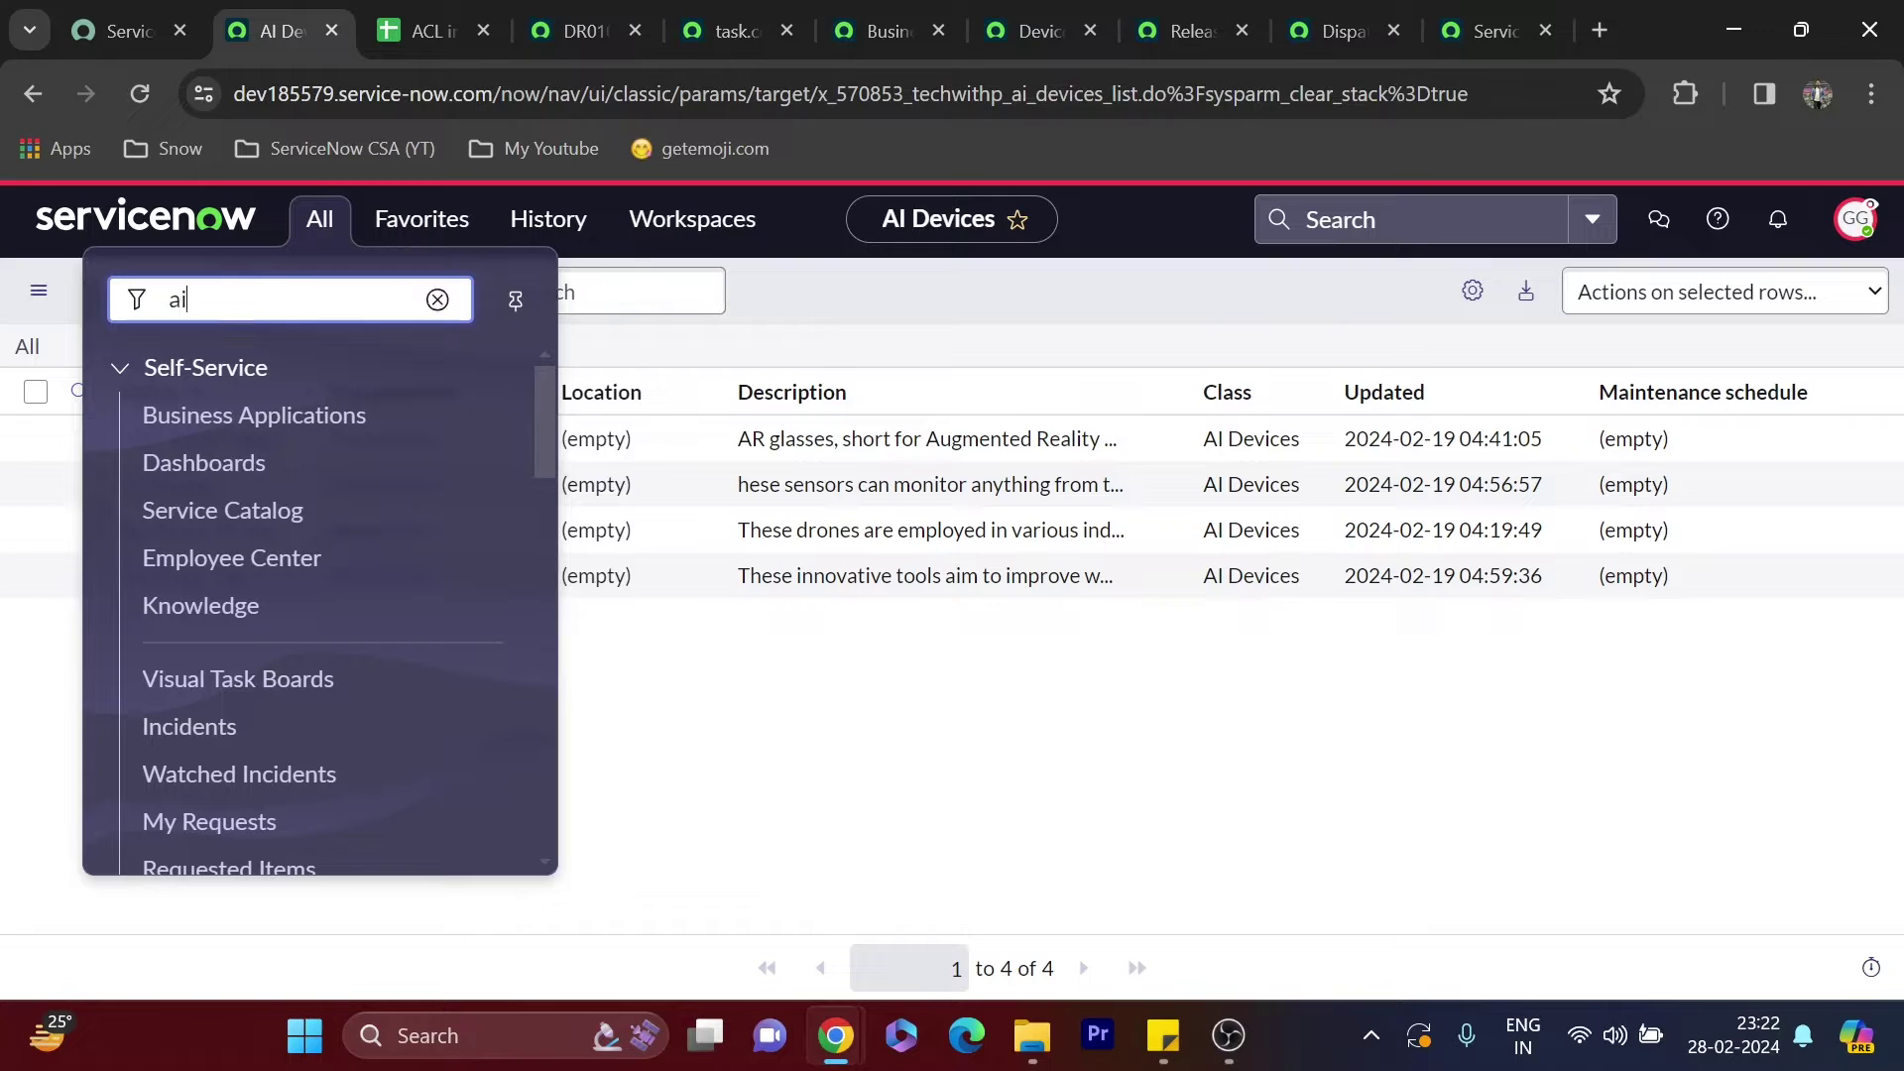
{"action": "type", "text": " d"}
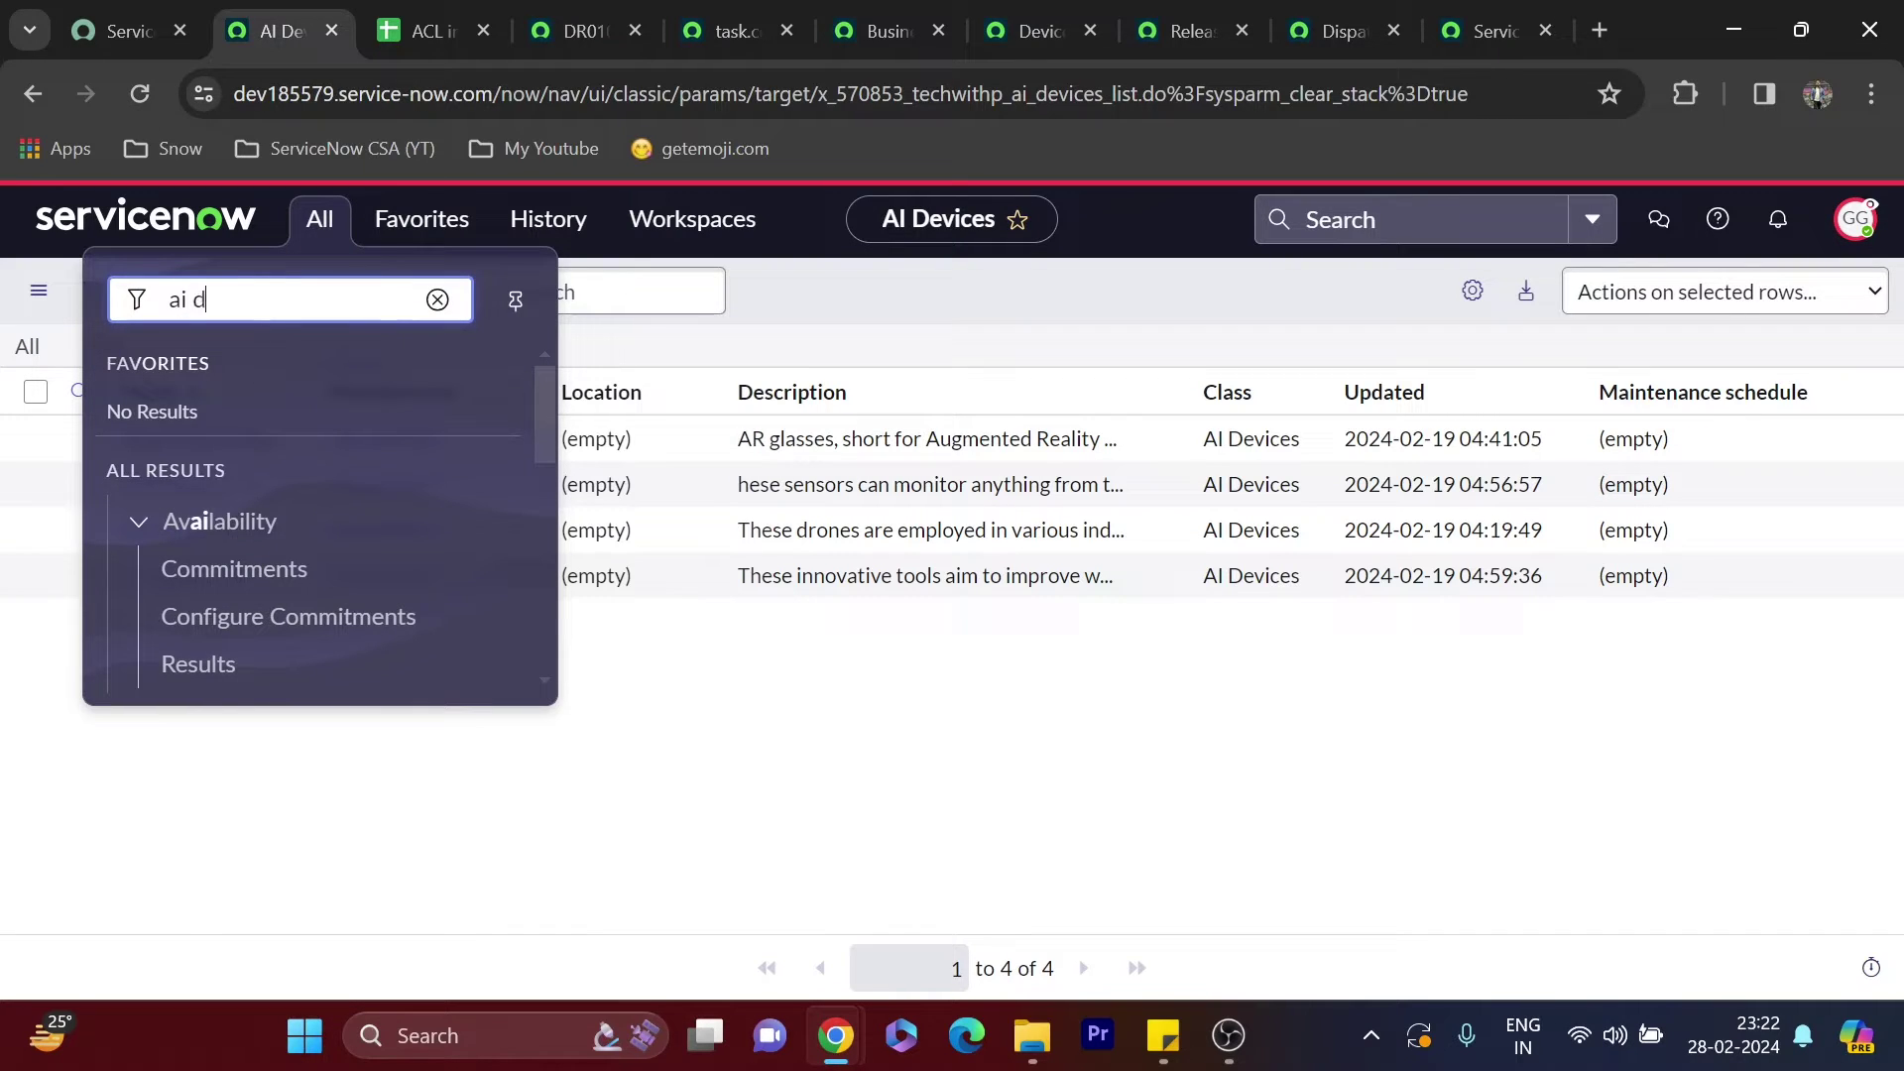
{"action": "type", "text": "e"}
{"action": "left_click", "coordinate": [424, 770]}
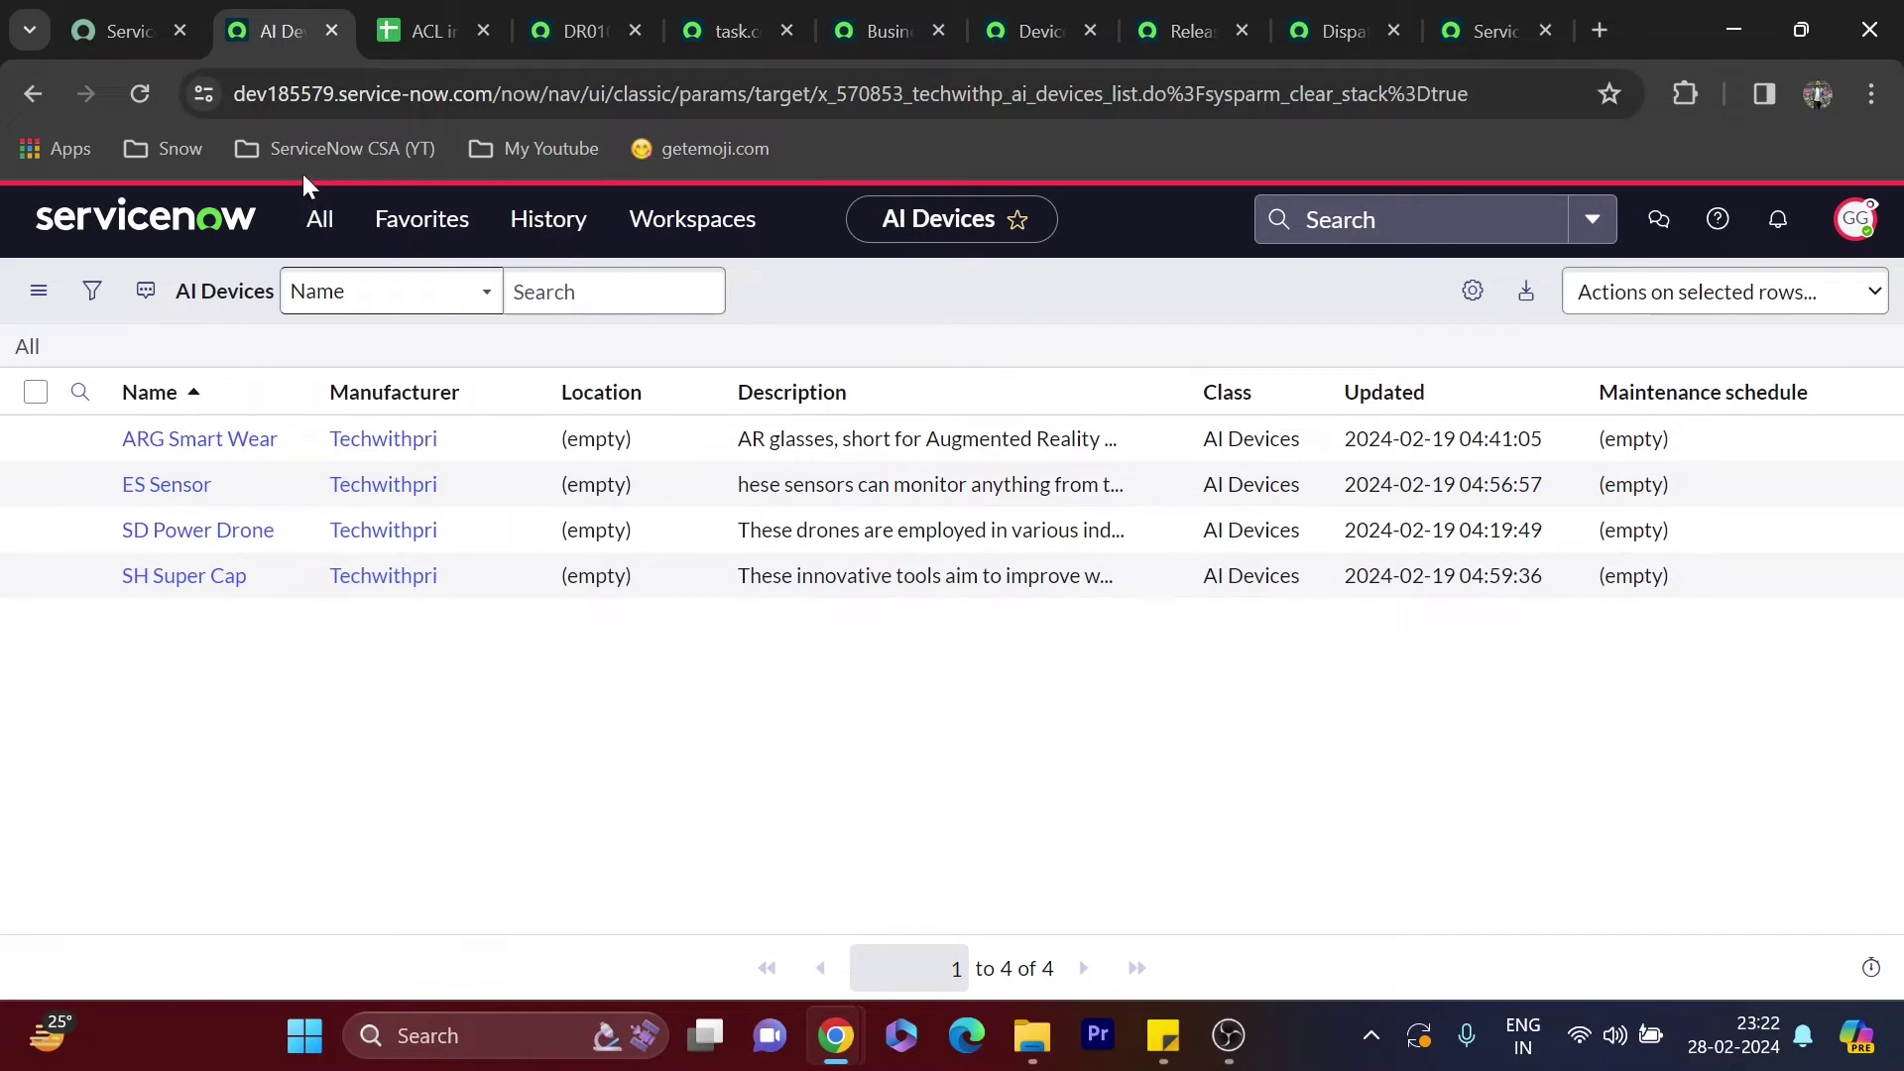
Review the AI Devices table and module access roles in the ACL and Roles sheet
{"action": "left_click", "coordinate": [378, 12]}
{"action": "scroll", "coordinate": [404, 518], "scroll_direction": "down", "scroll_amount": 1}
{"action": "scroll", "coordinate": [409, 531], "scroll_direction": "down", "scroll_amount": 1}
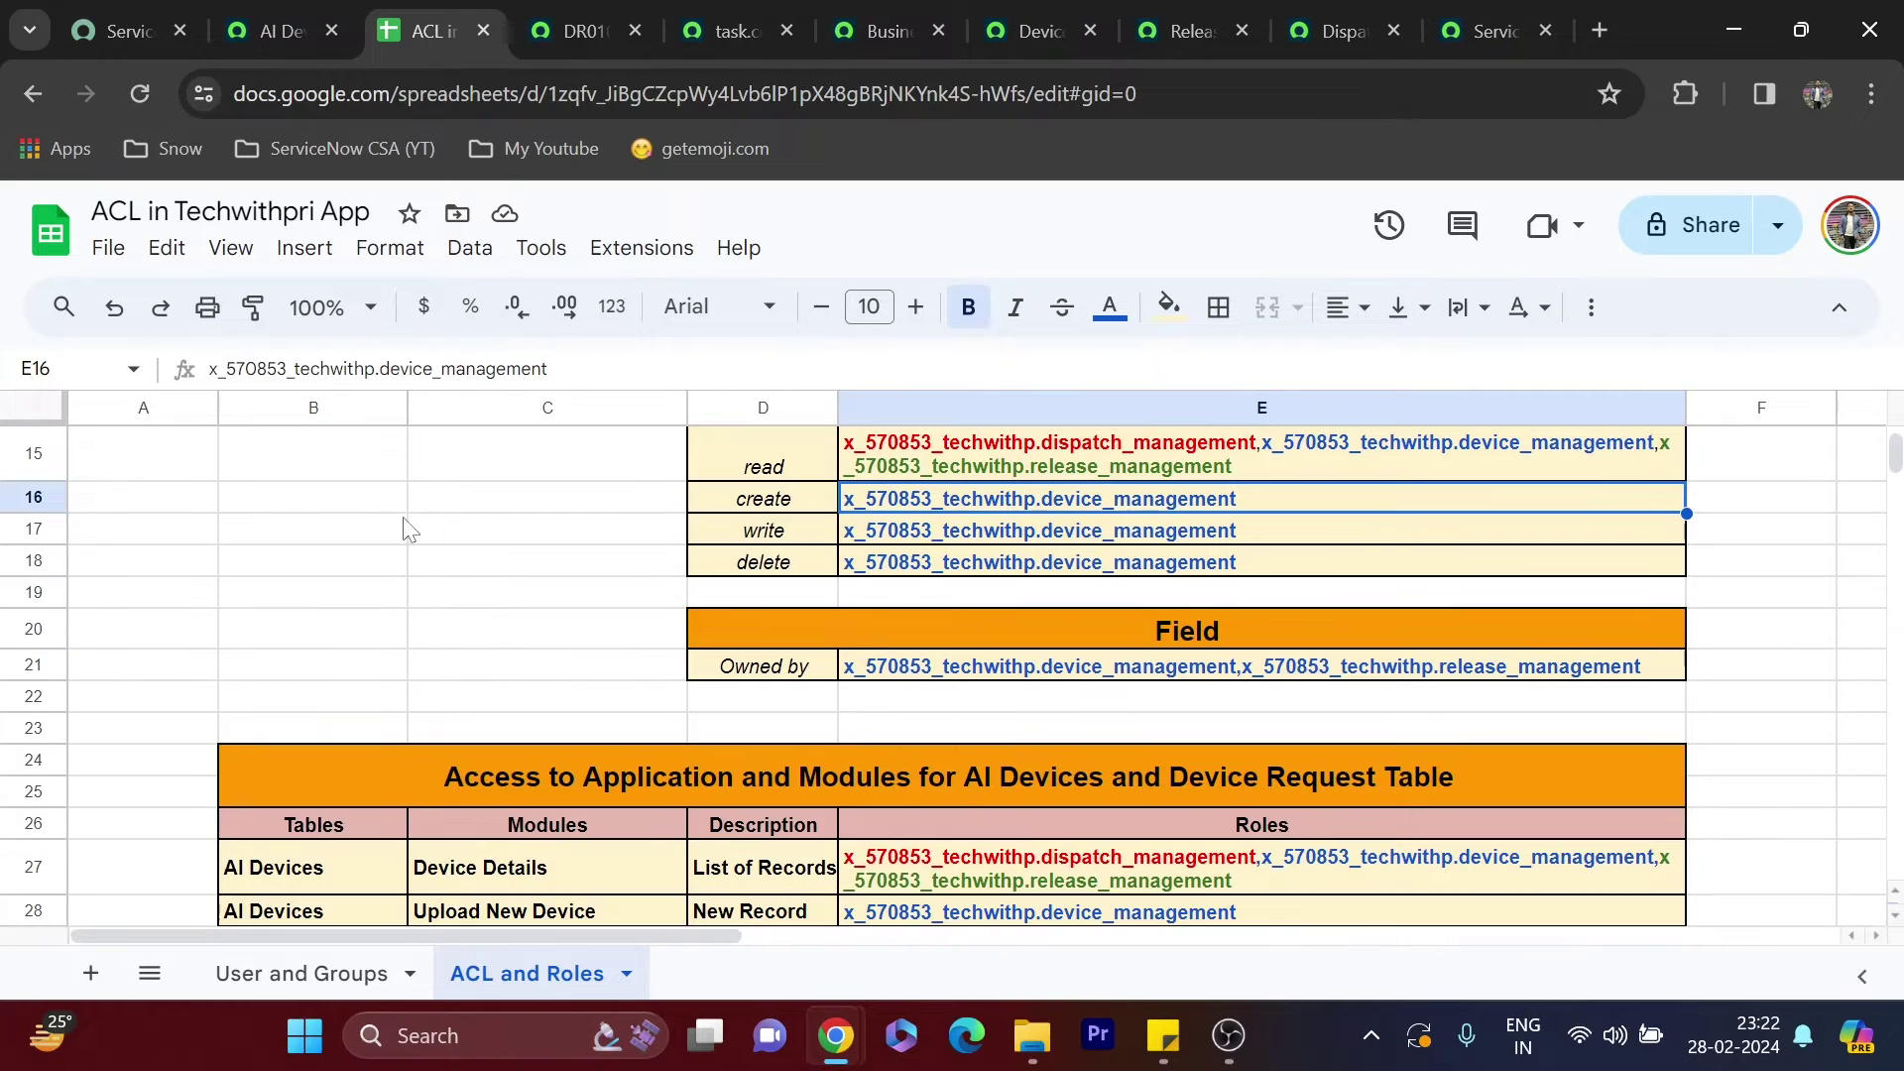
{"action": "scroll", "coordinate": [410, 531], "scroll_direction": "up", "scroll_amount": 2}
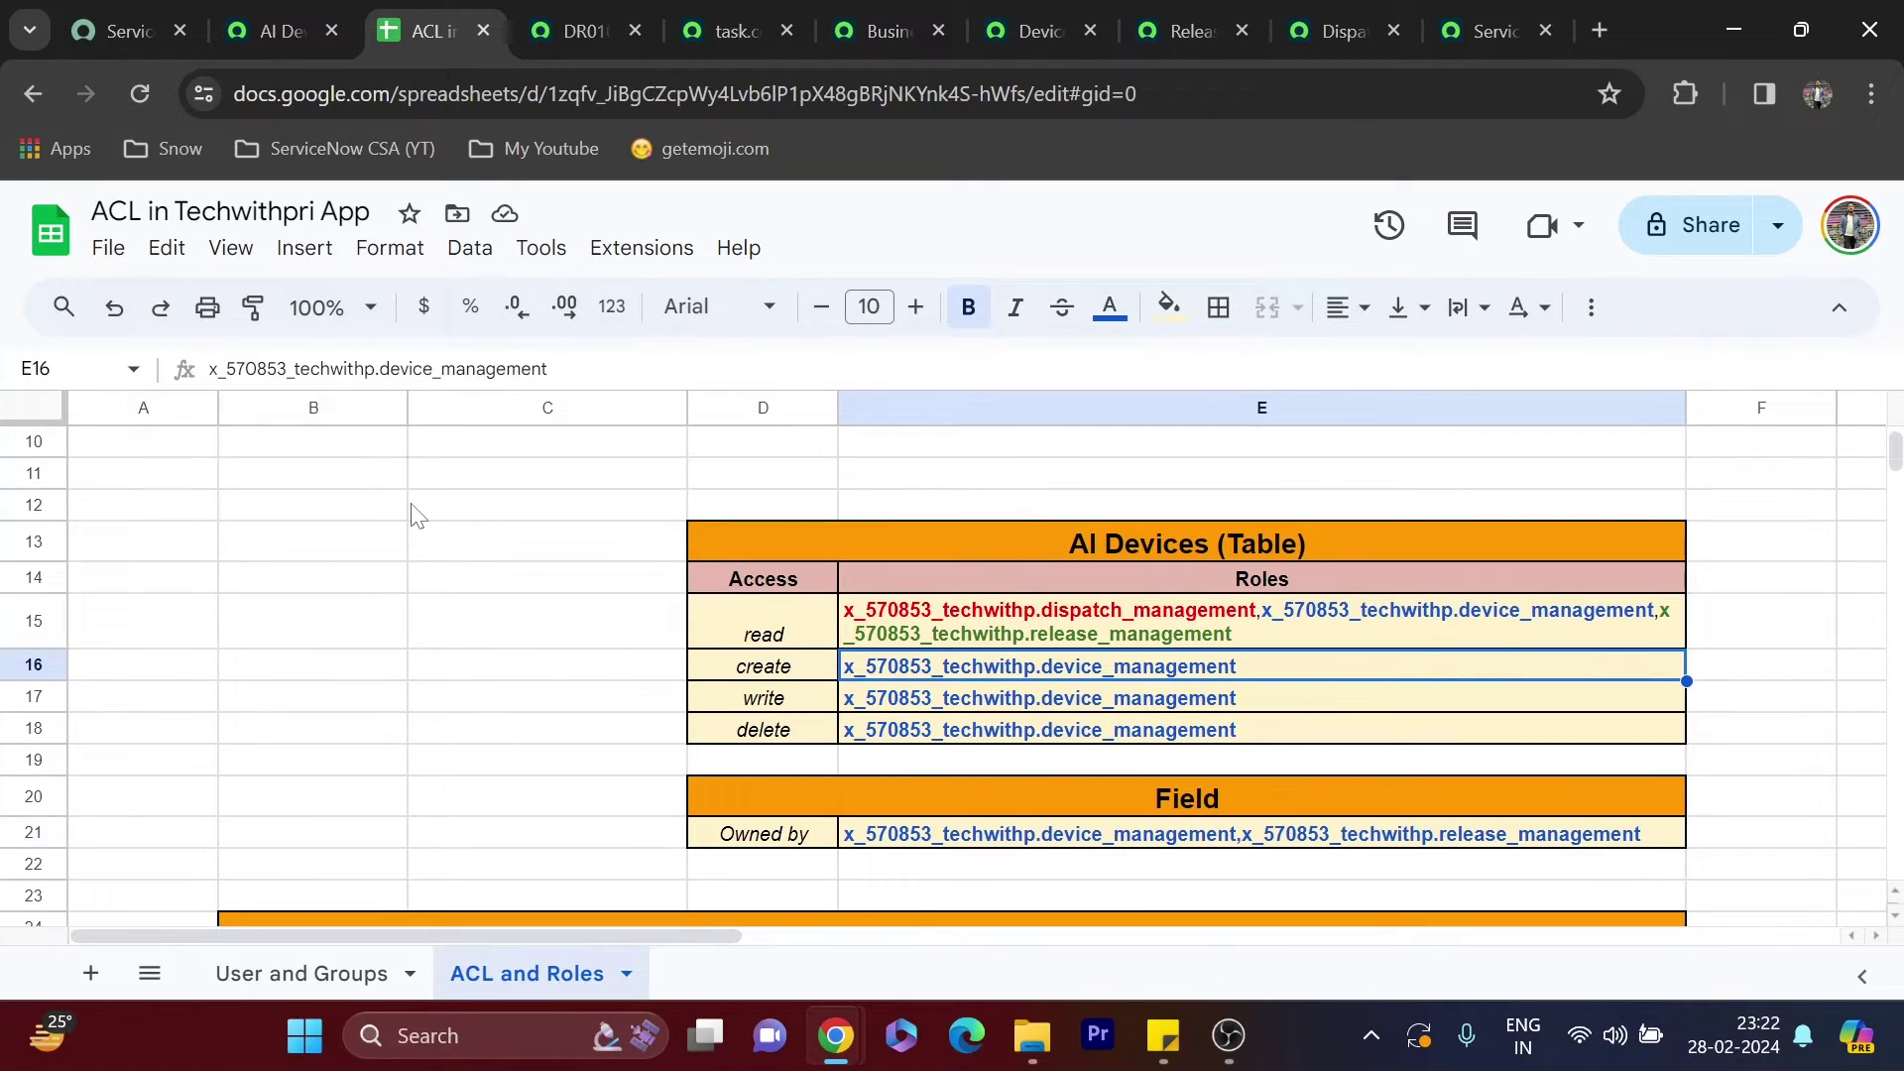
{"action": "scroll", "coordinate": [446, 555], "scroll_direction": "down", "scroll_amount": 3}
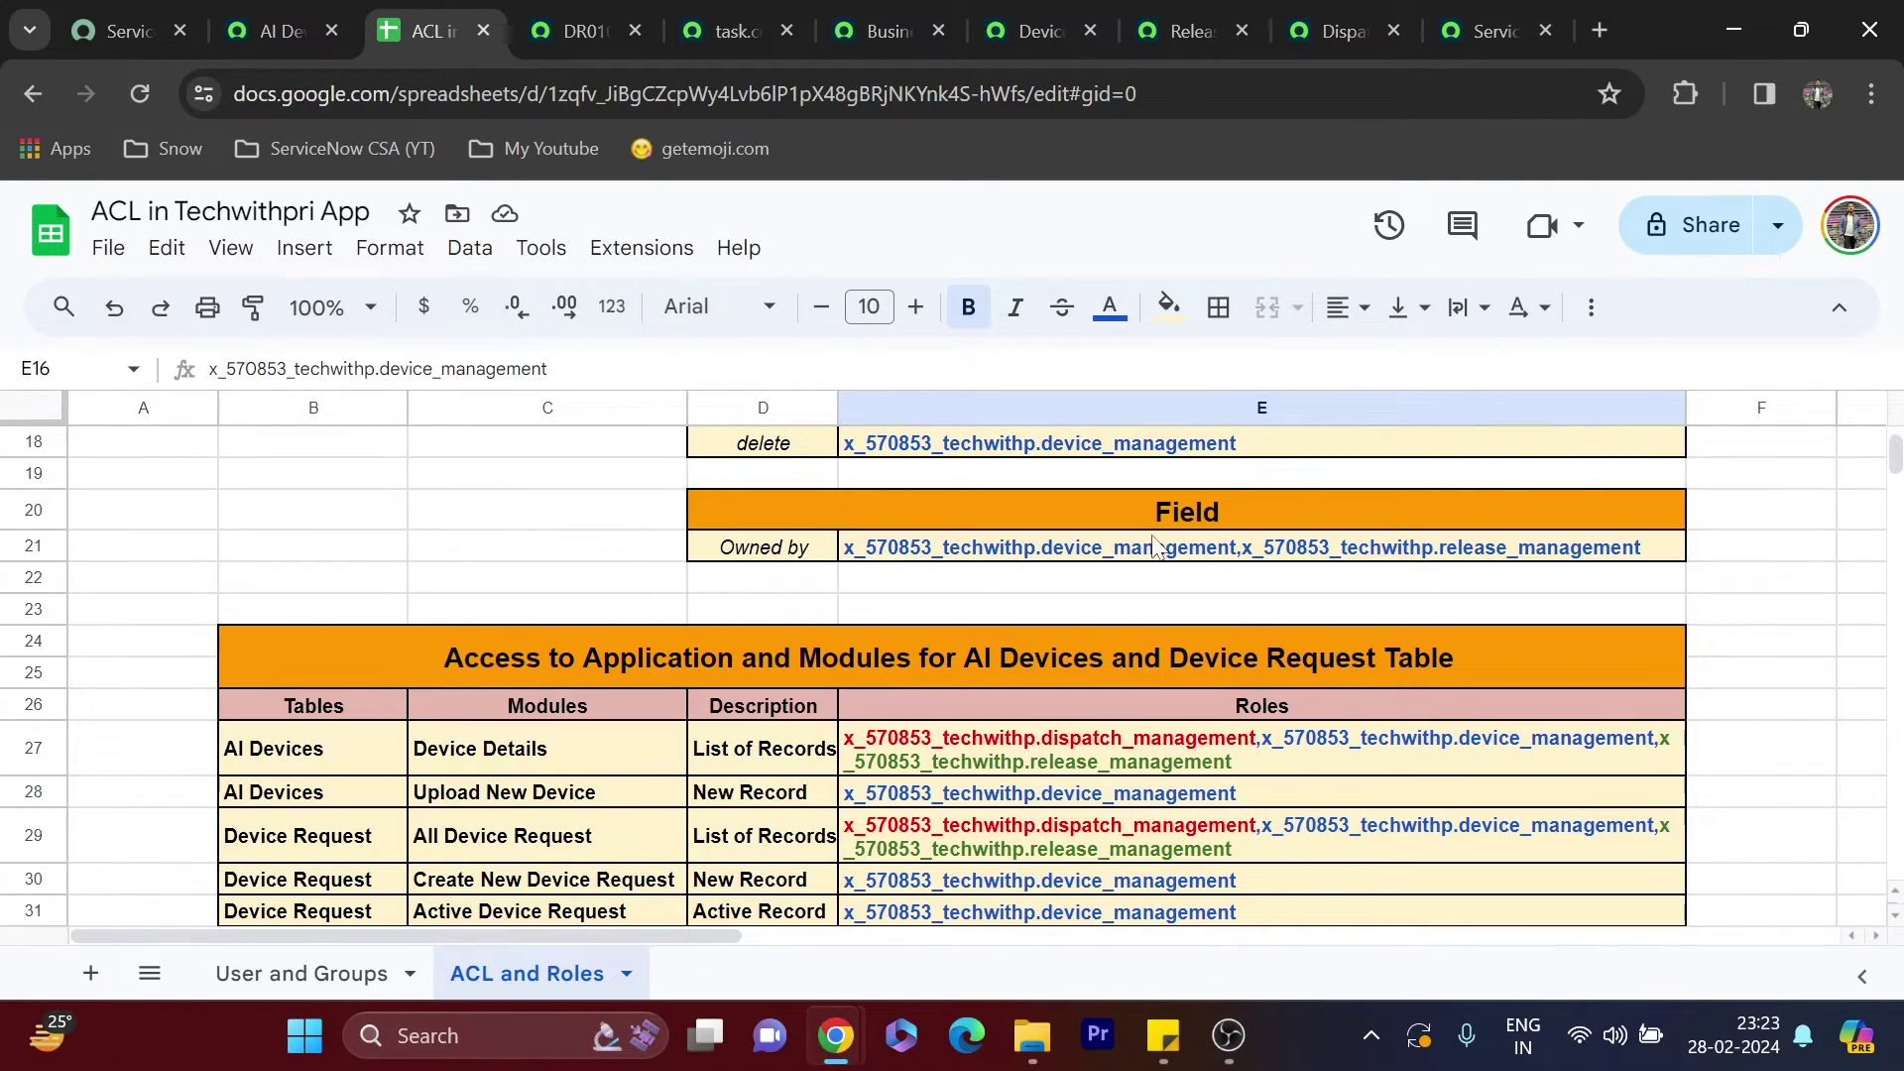
Check which roles the ACL and Roles sheet assigns to the AI Devices "Owned by" field
{"action": "left_click", "coordinate": [790, 555]}
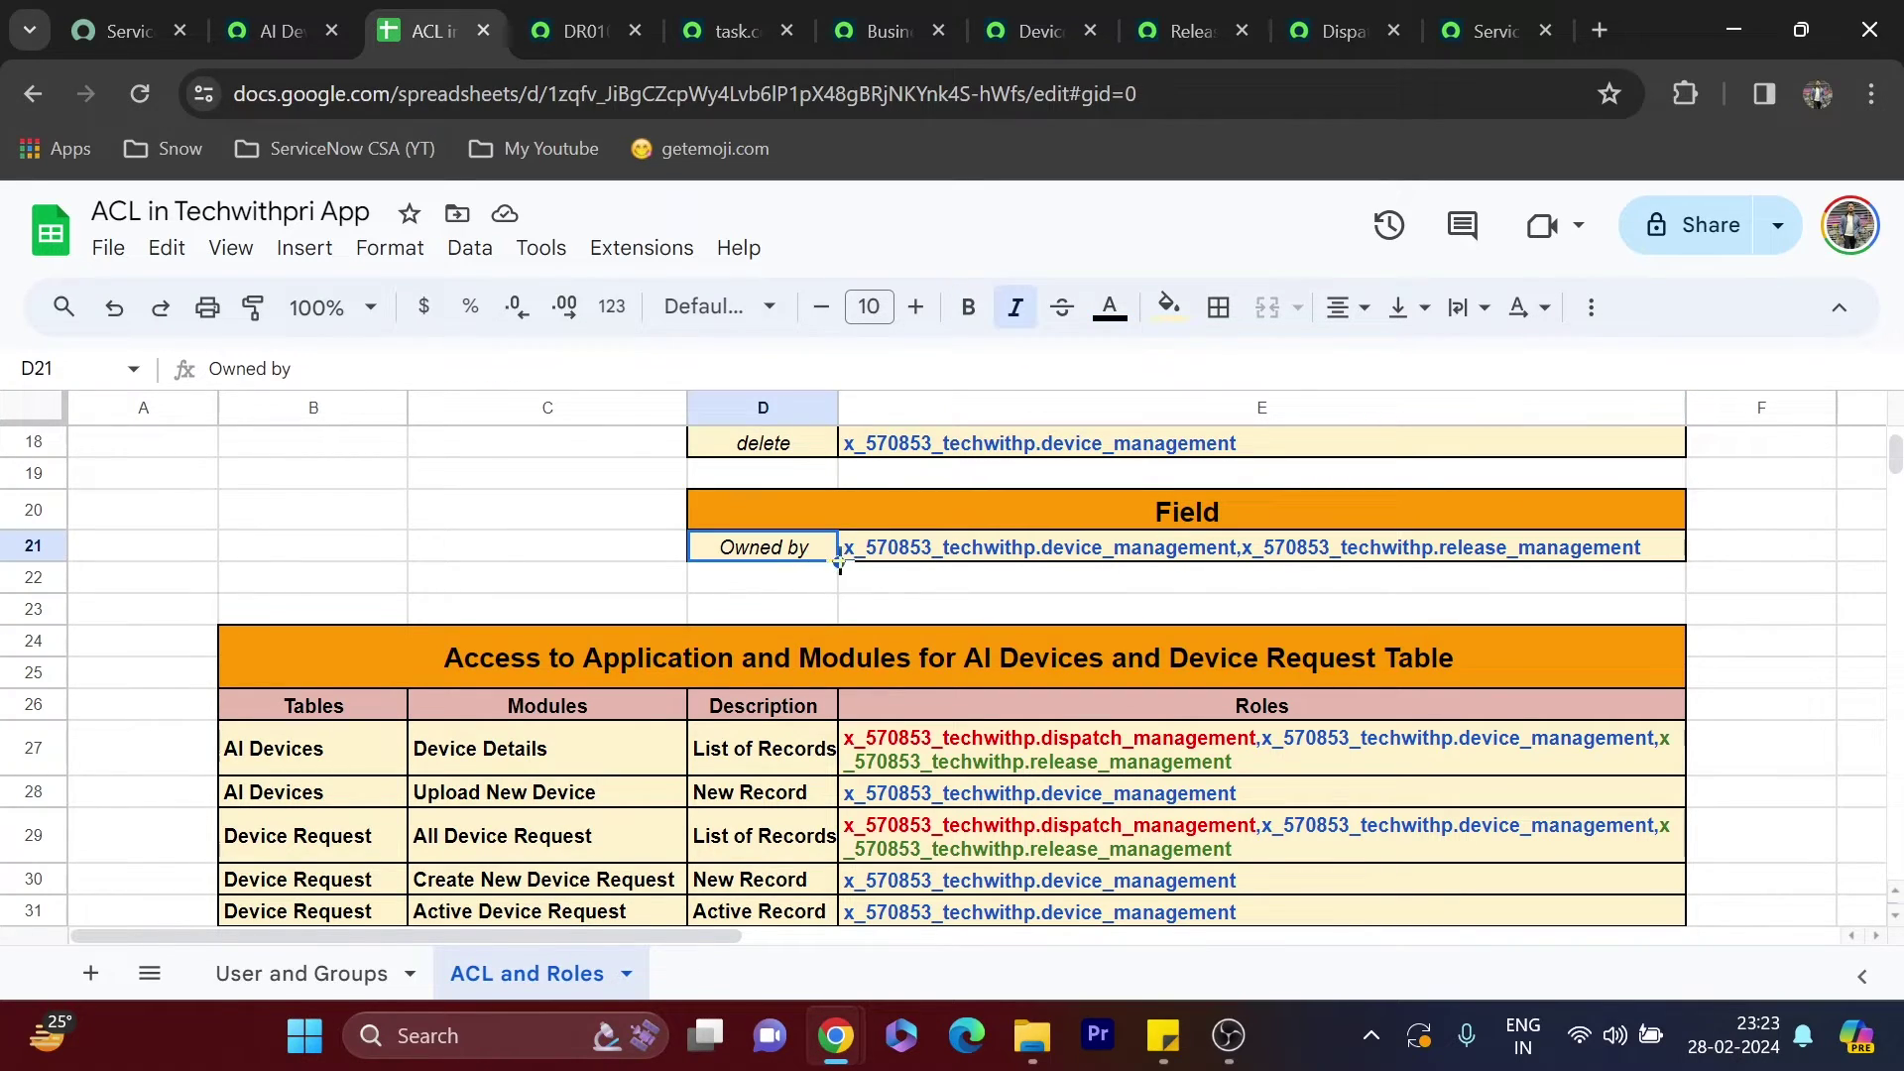
{"action": "left_click", "coordinate": [1091, 556]}
{"action": "left_click", "coordinate": [671, 556]}
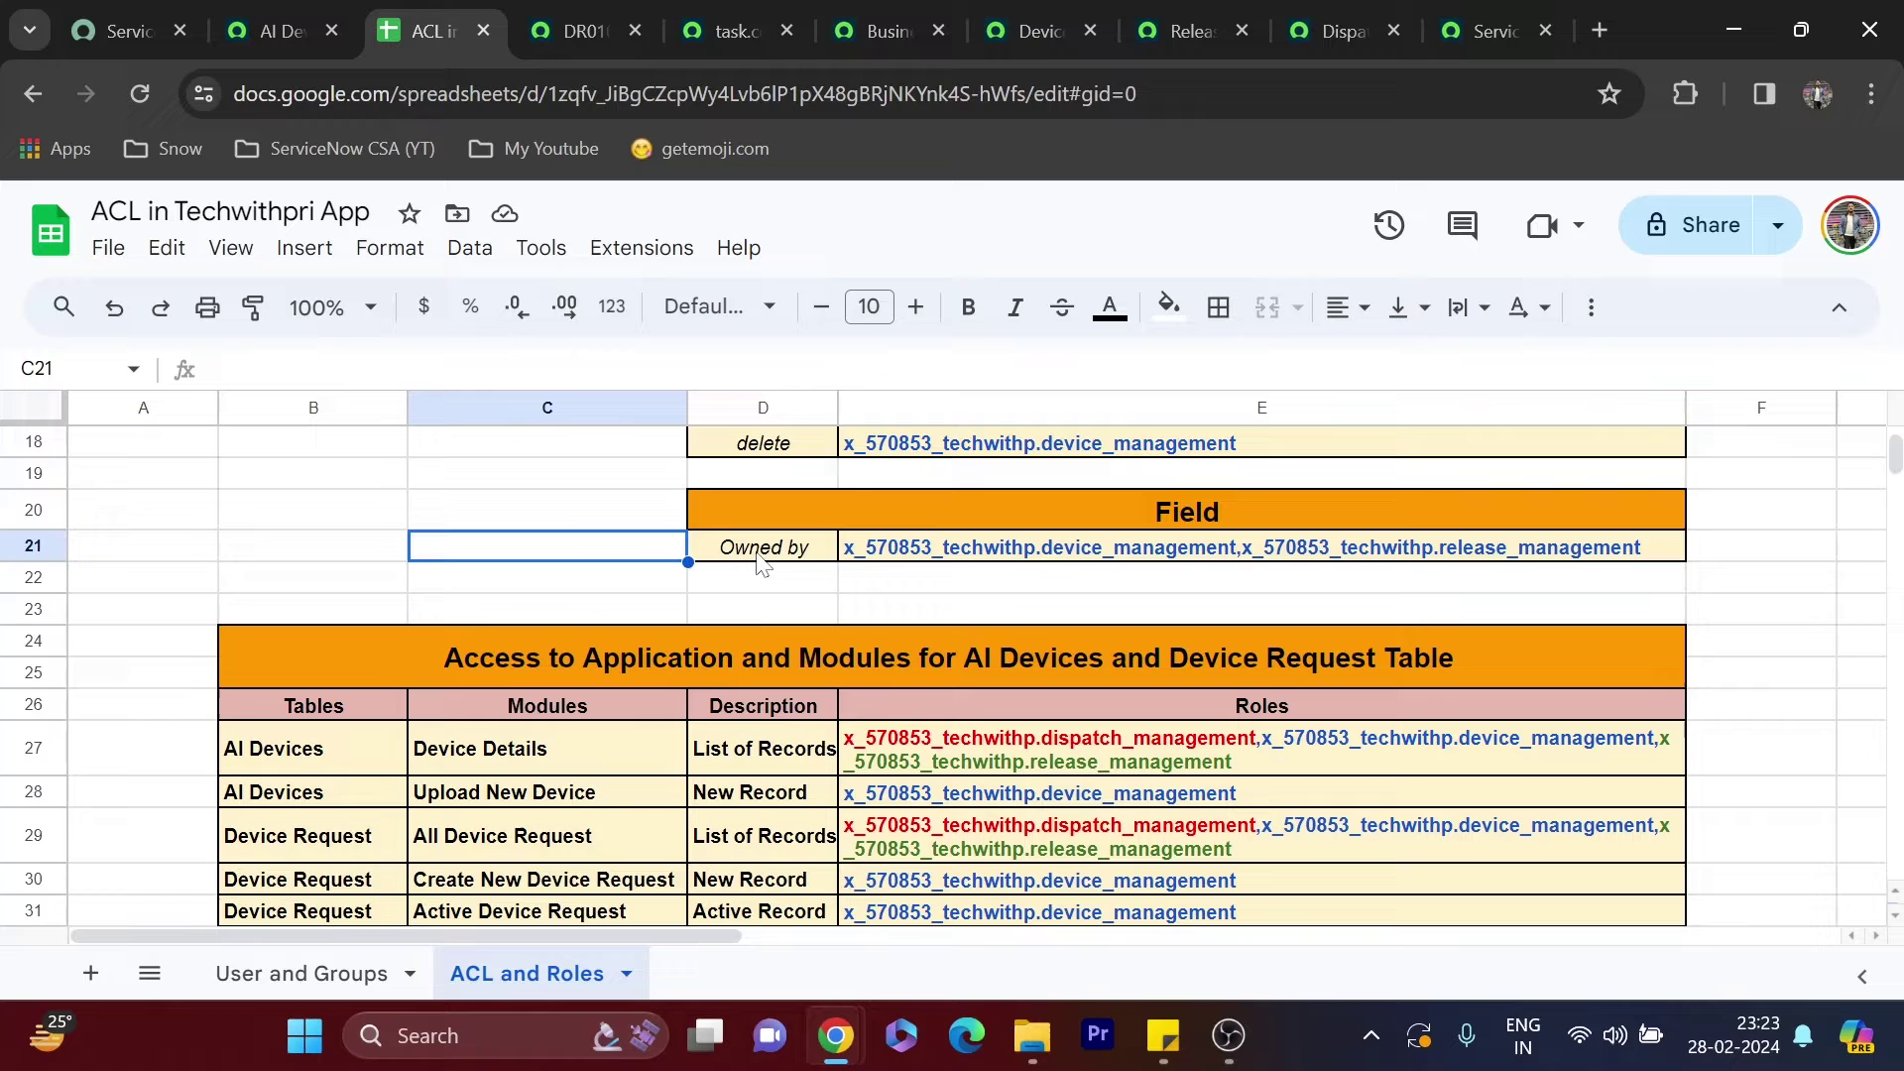
{"action": "left_click", "coordinate": [1007, 558]}
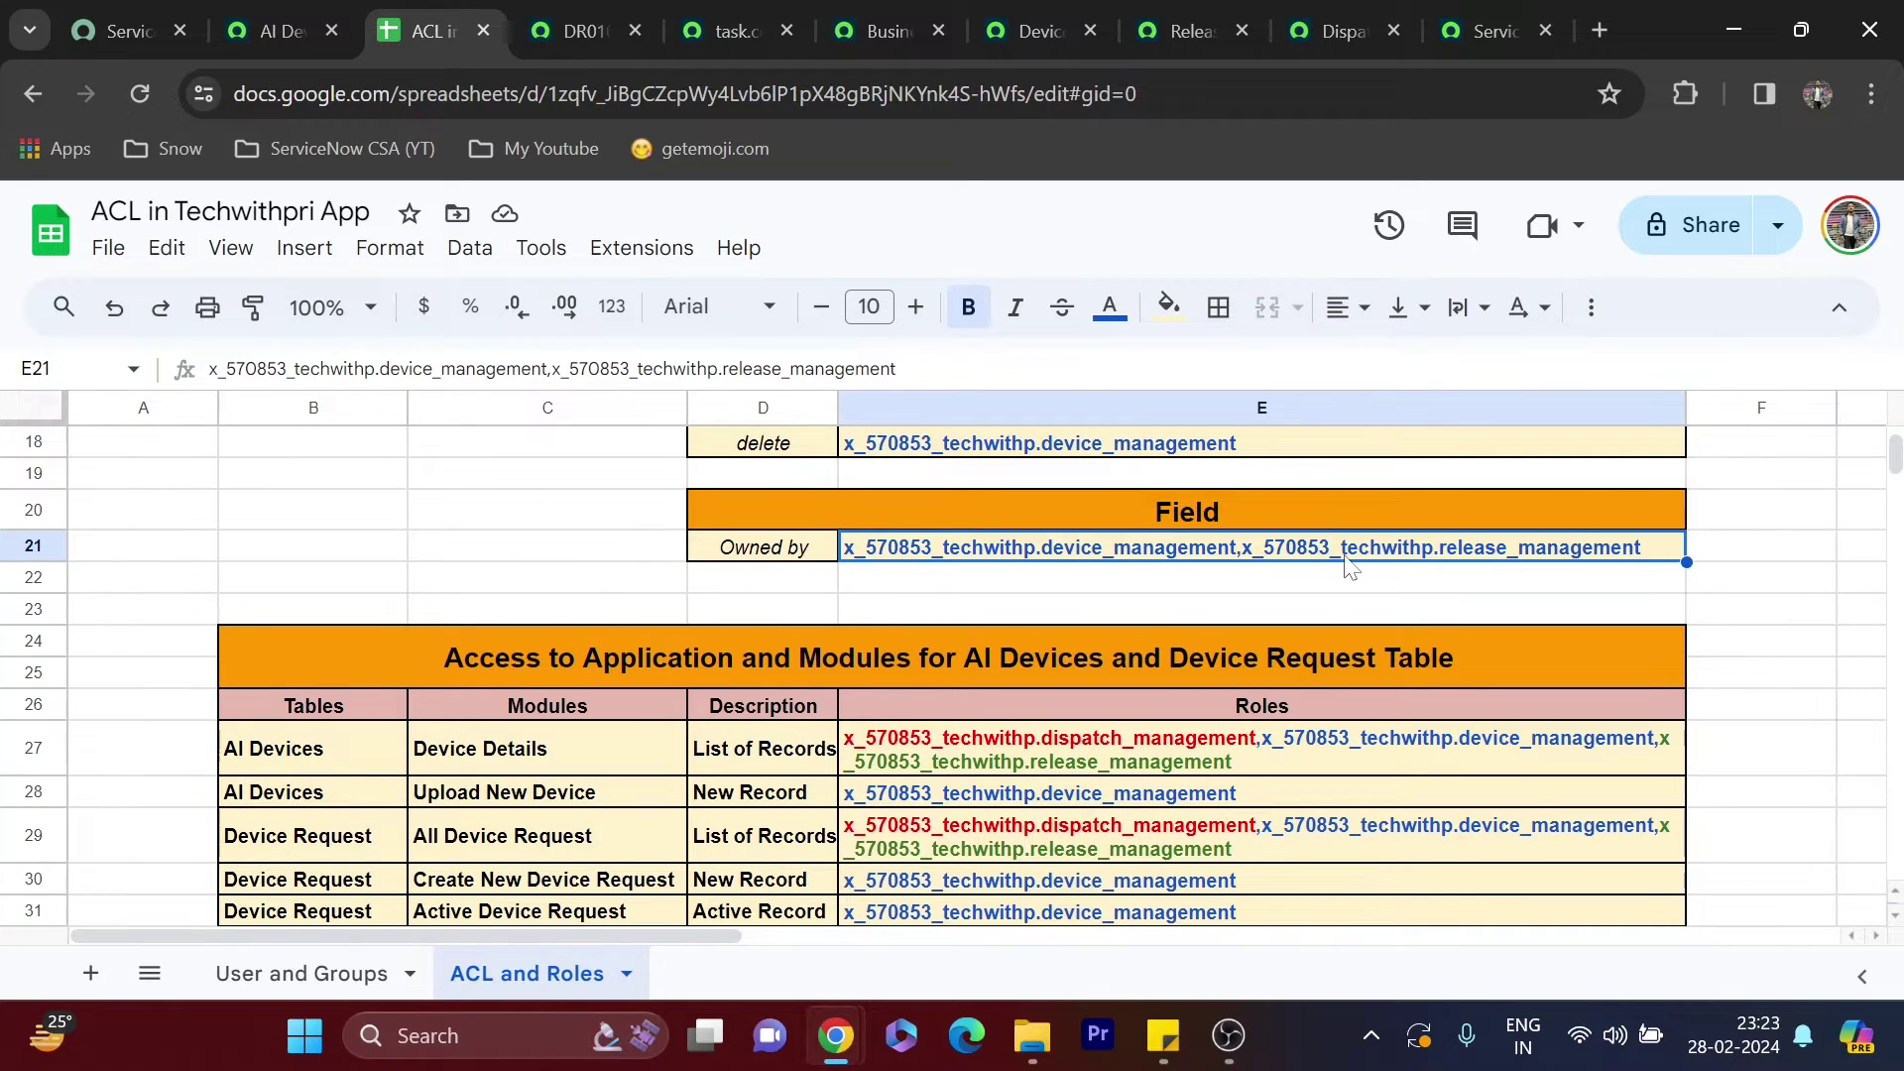
{"action": "scroll", "coordinate": [863, 565], "scroll_direction": "up", "scroll_amount": 3}
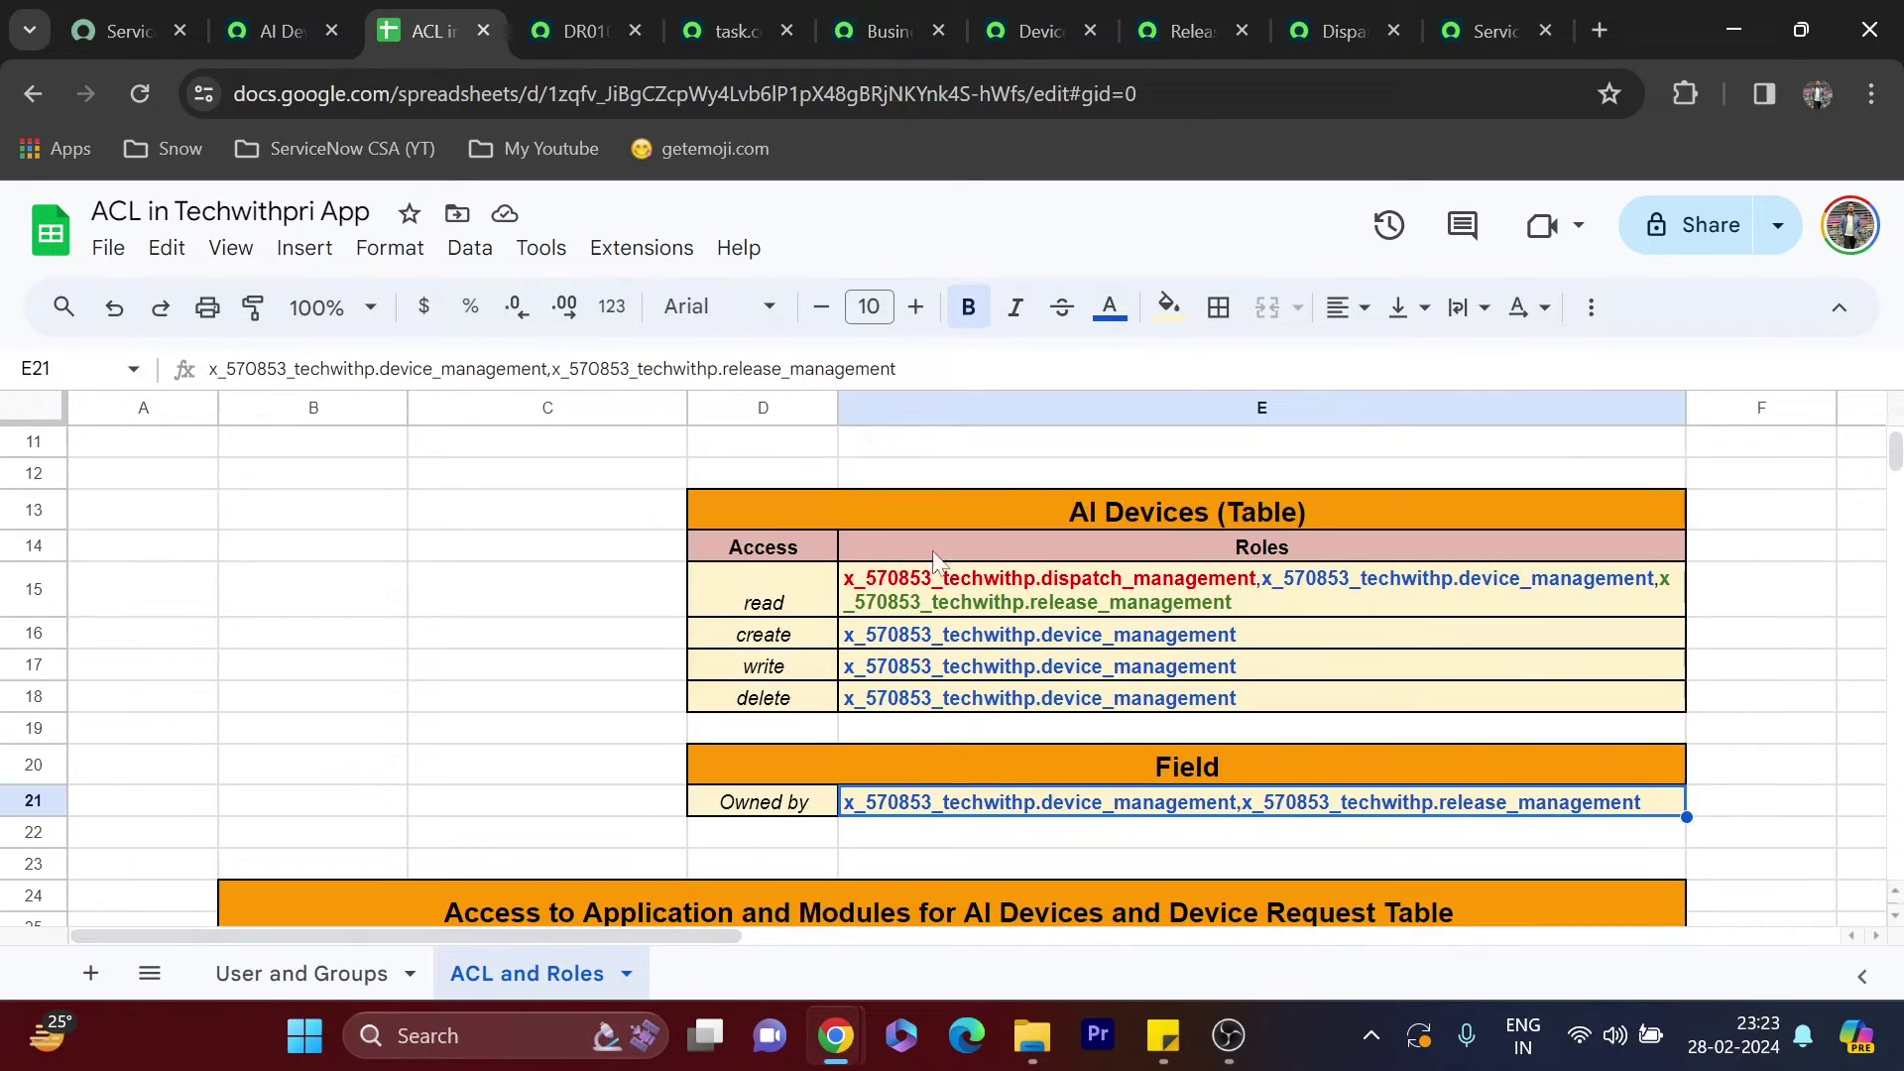
Locate the AI Devices "Owned by" entry in the ACL and Roles sheet, and end the user impersonation in ServiceNow
{"action": "scroll", "coordinate": [1150, 520], "scroll_direction": "down", "scroll_amount": 2}
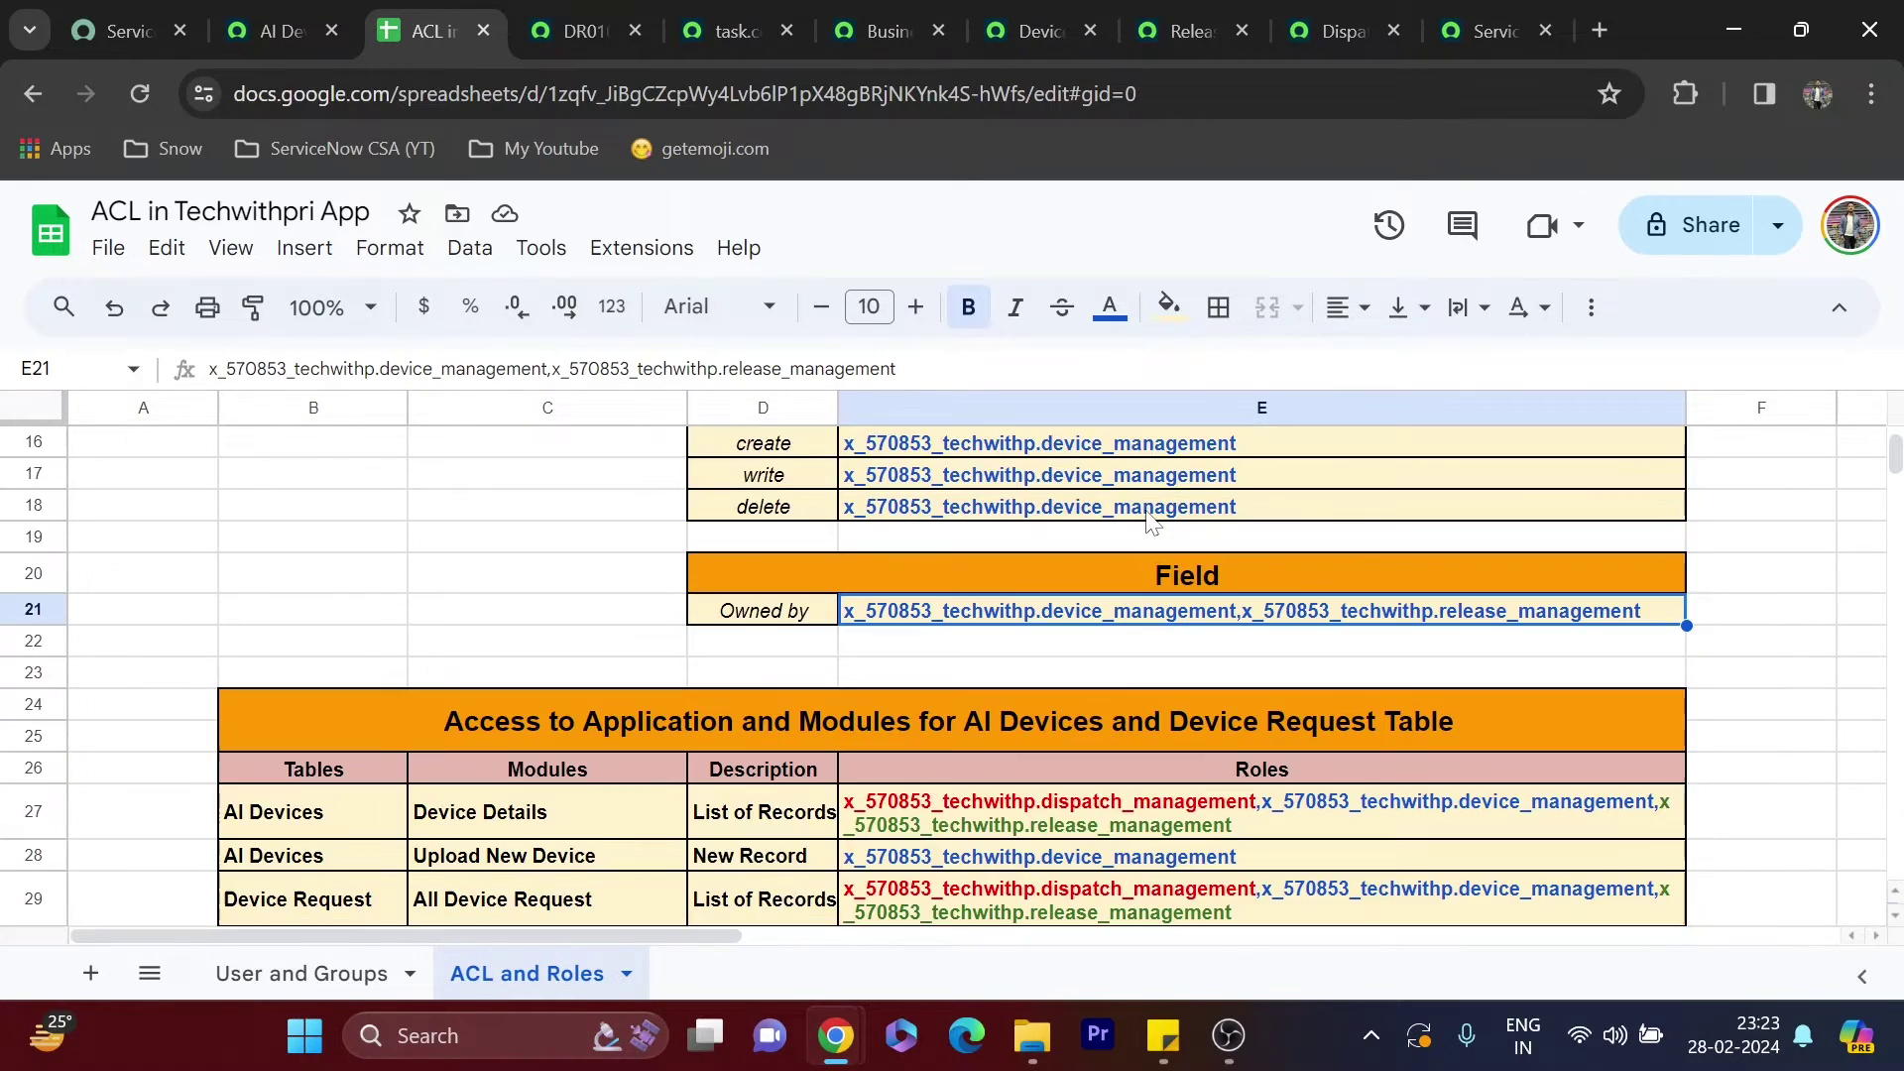
{"action": "left_click", "coordinate": [764, 612]}
{"action": "left_click", "coordinate": [282, 31]}
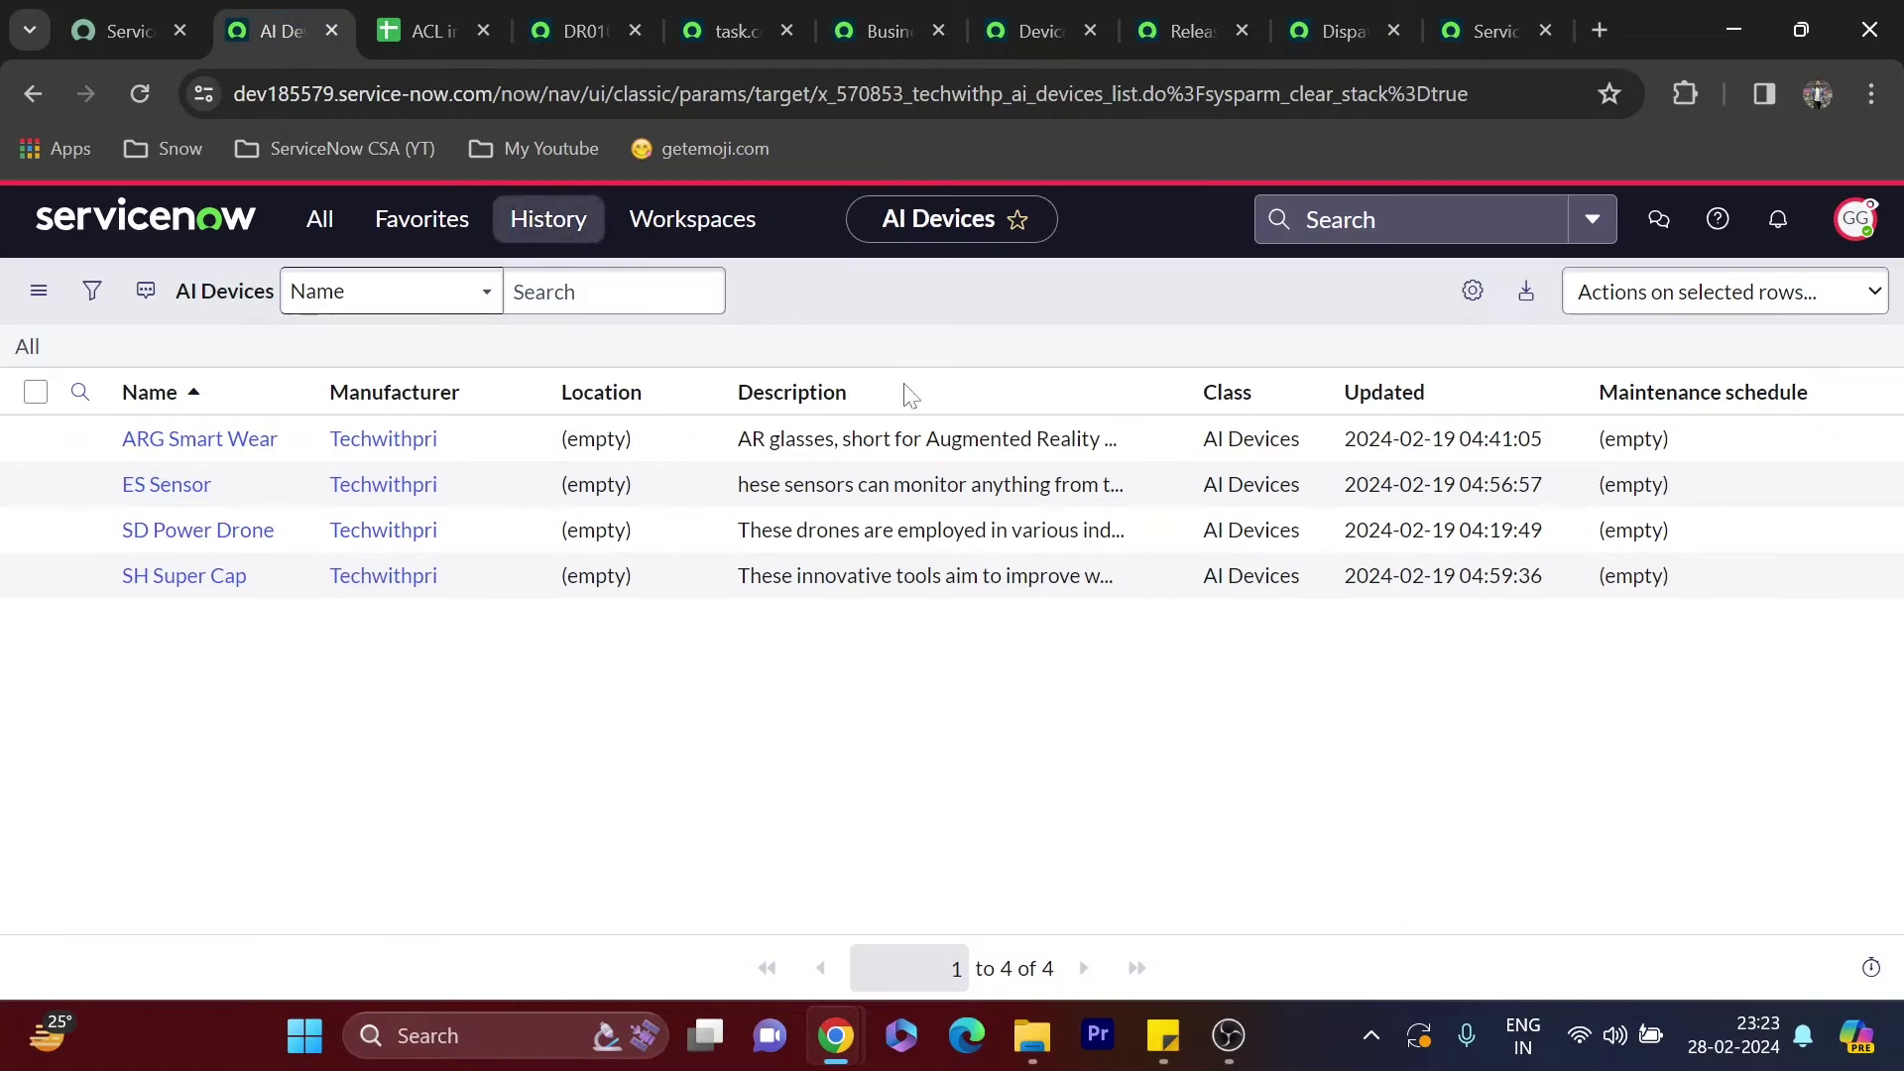
{"action": "left_click", "coordinate": [1855, 220]}
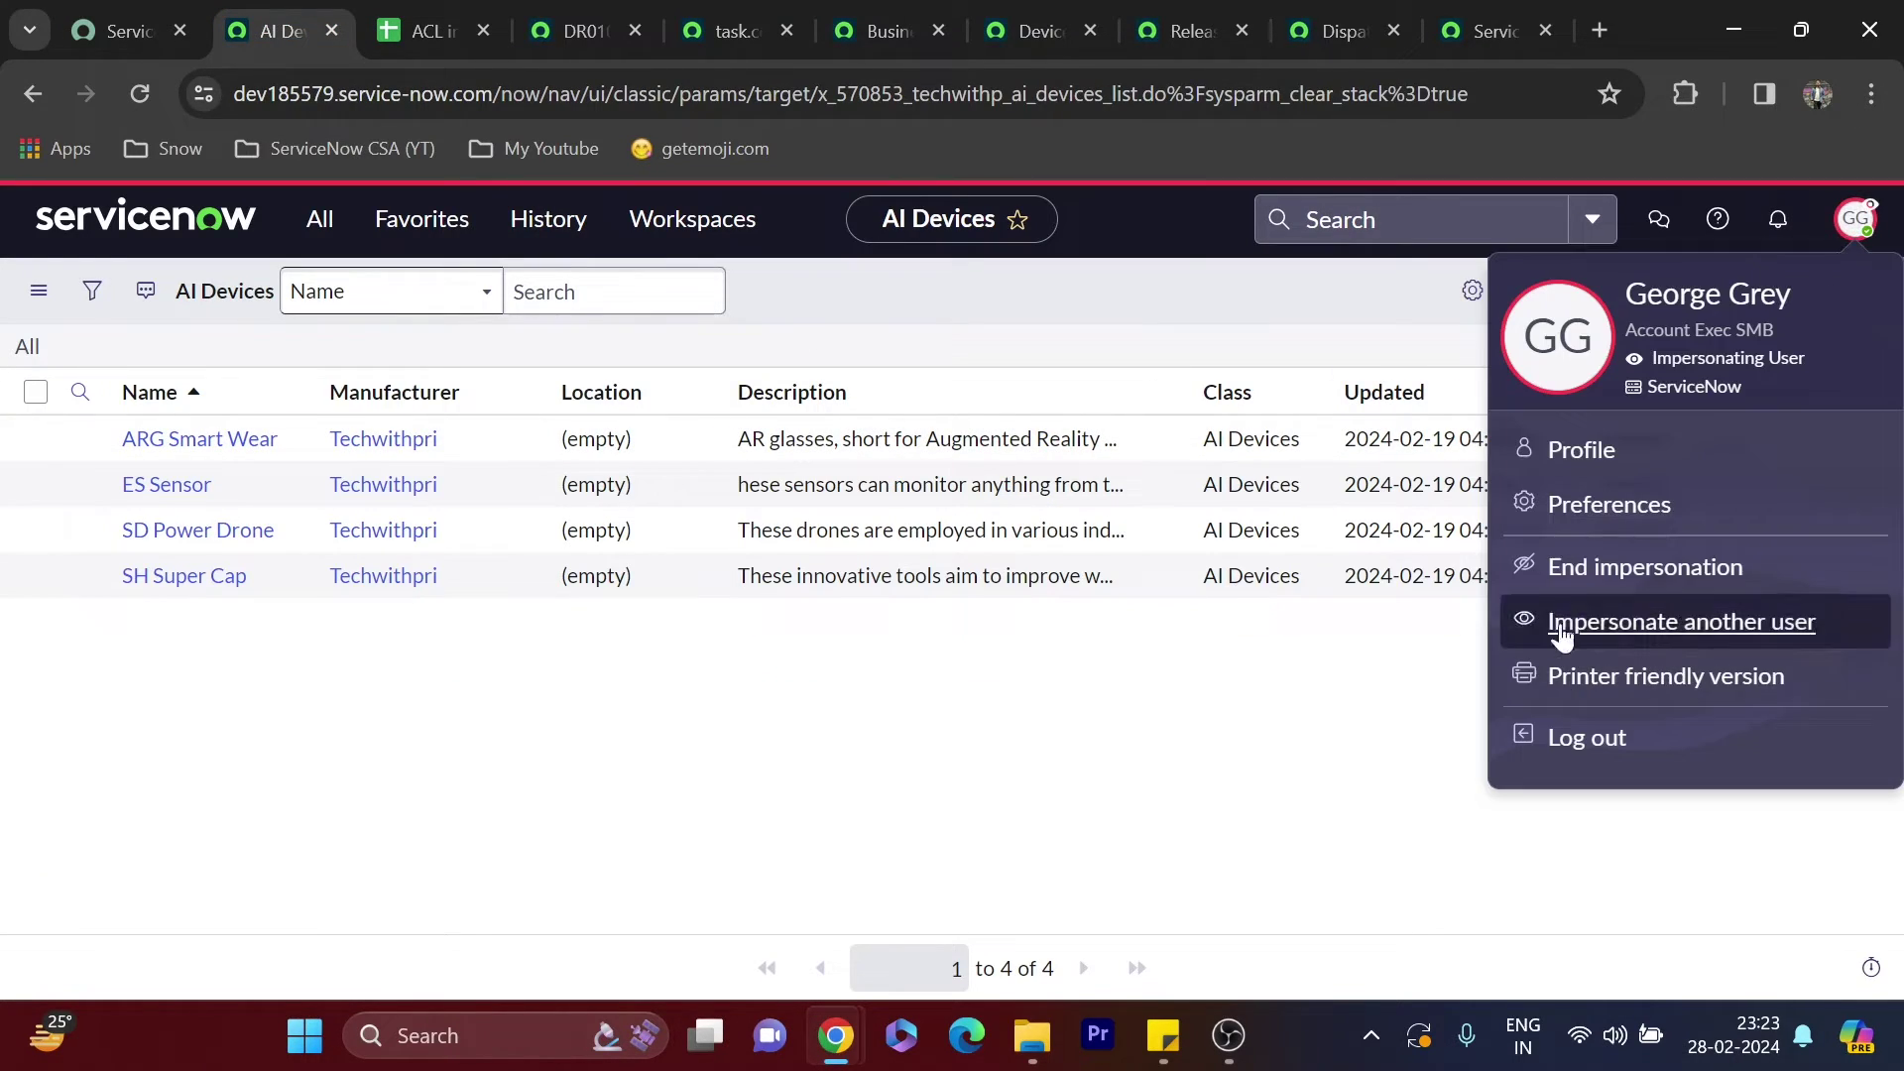
{"action": "left_click", "coordinate": [1578, 587]}
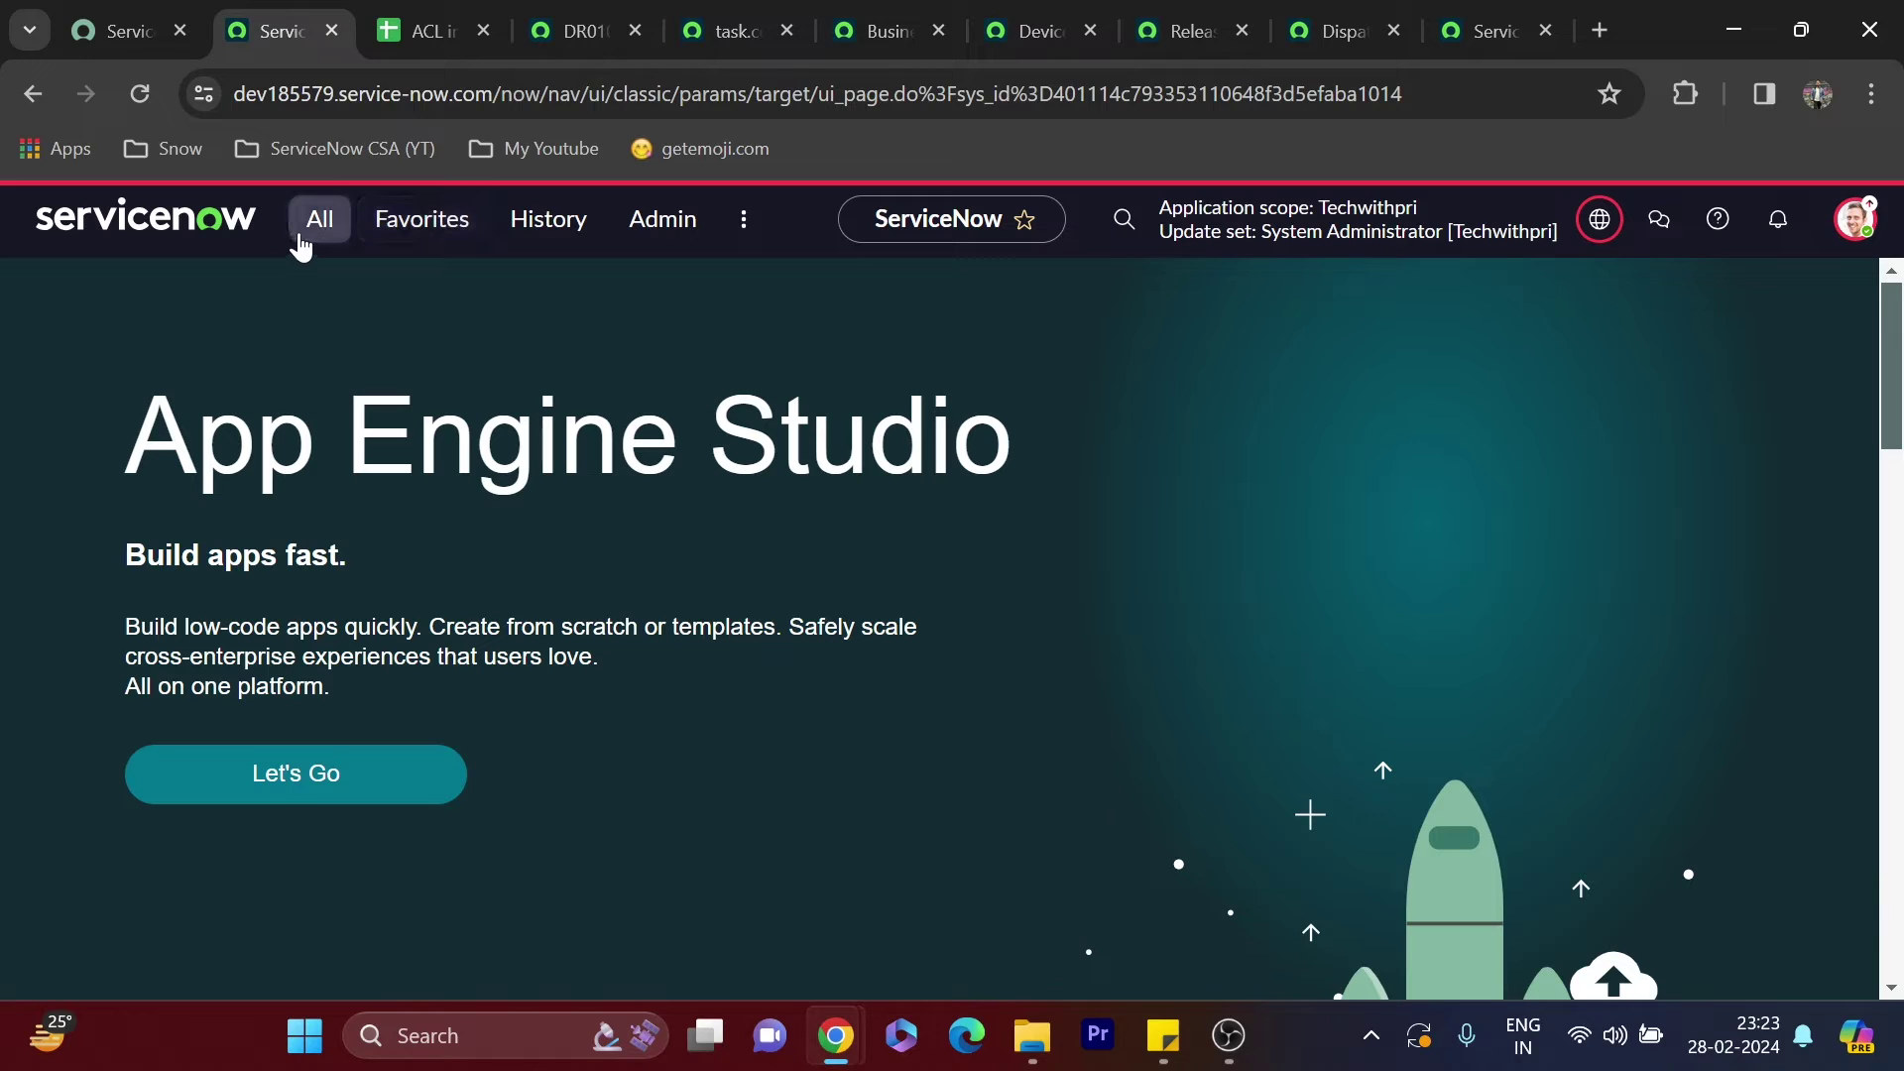
Open the ARG Smart Wear record from the AI Devices list and compare its "Owned by" field with the ACL sheet
{"action": "left_click", "coordinate": [415, 222]}
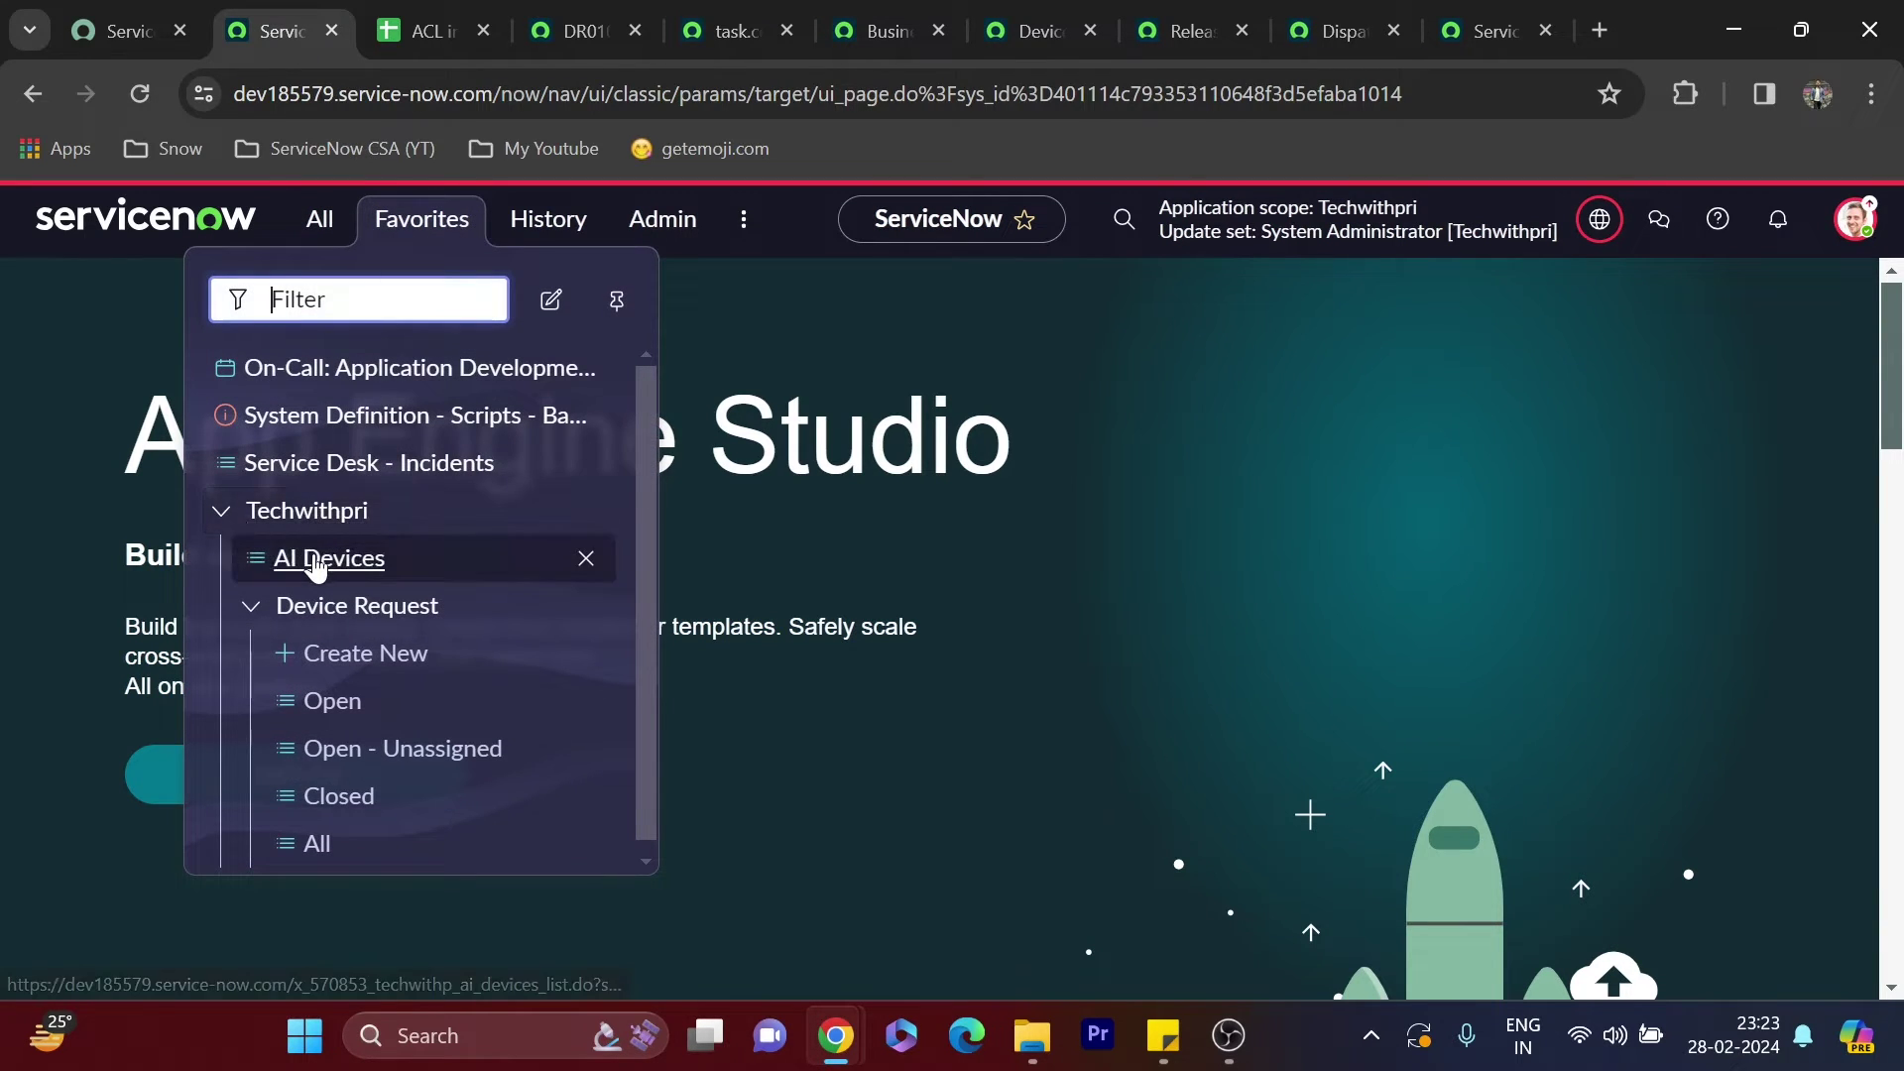
{"action": "left_click", "coordinate": [255, 557]}
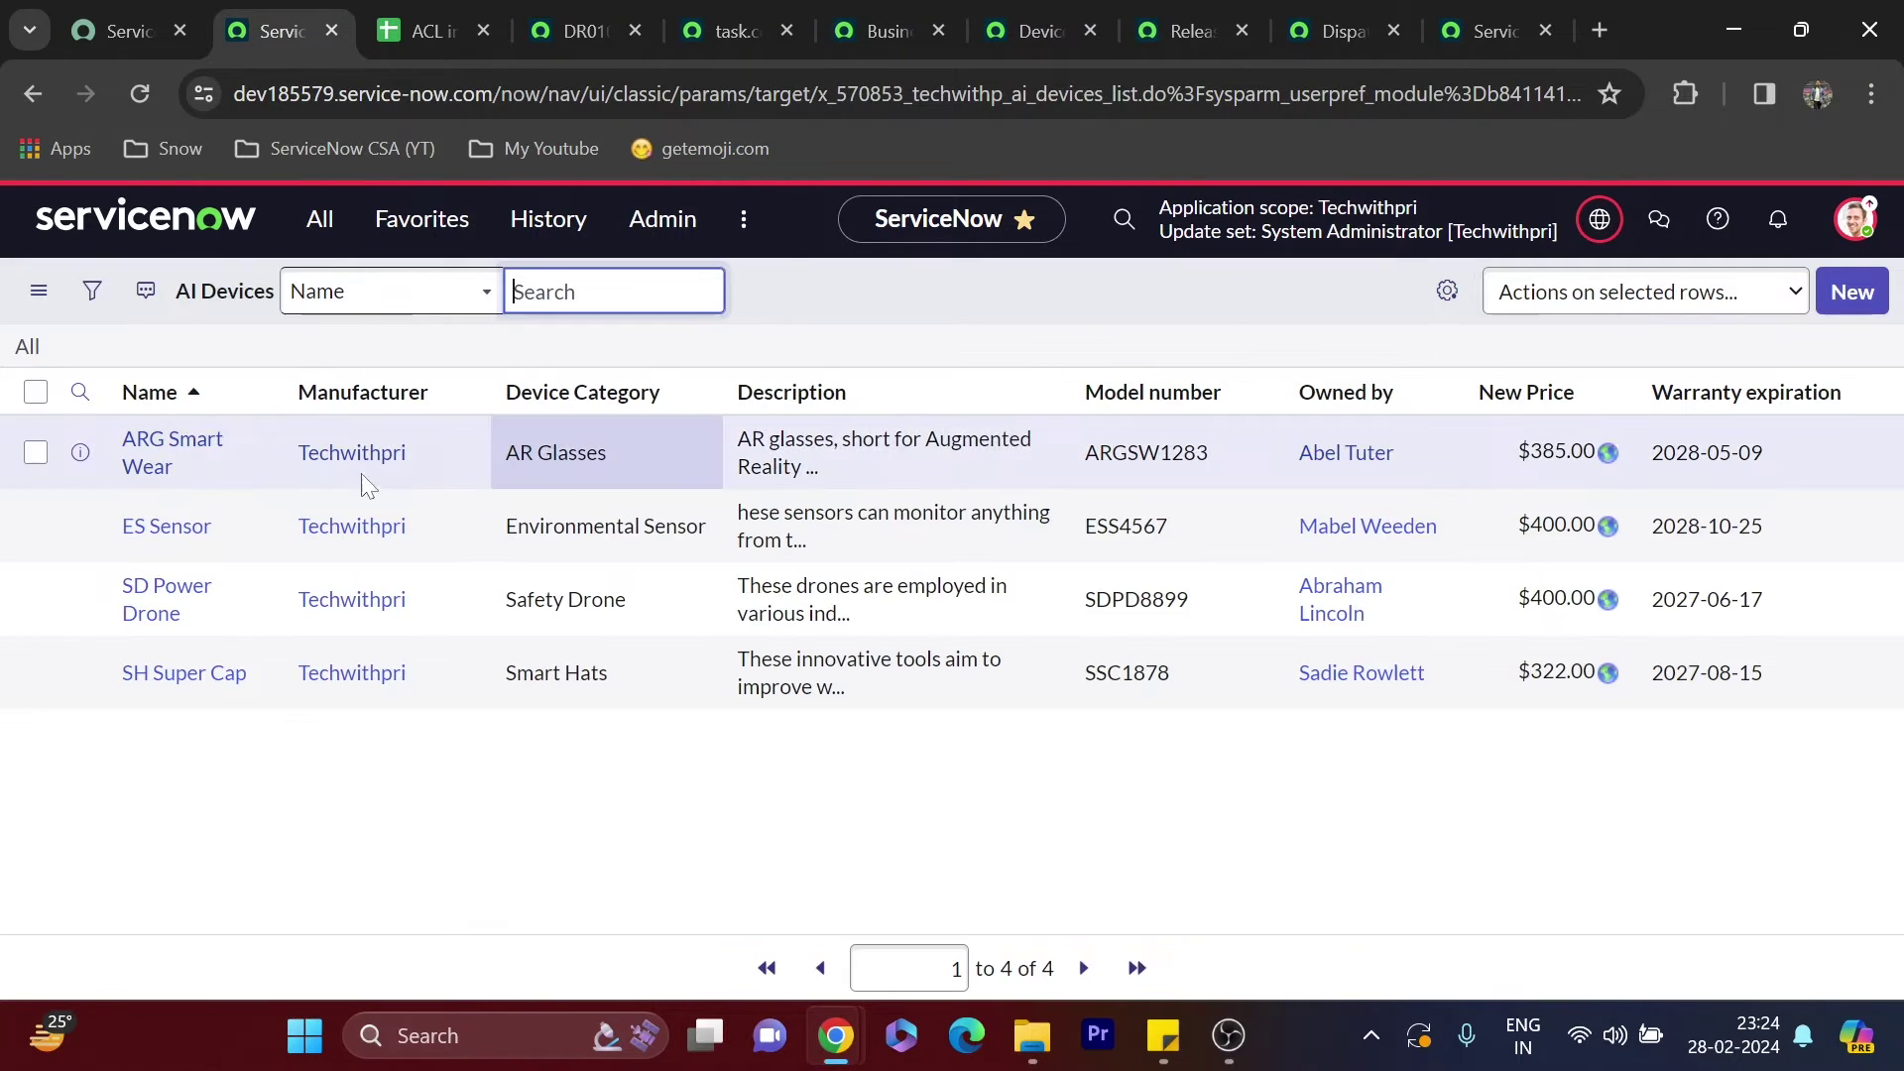
{"action": "left_click", "coordinate": [164, 525]}
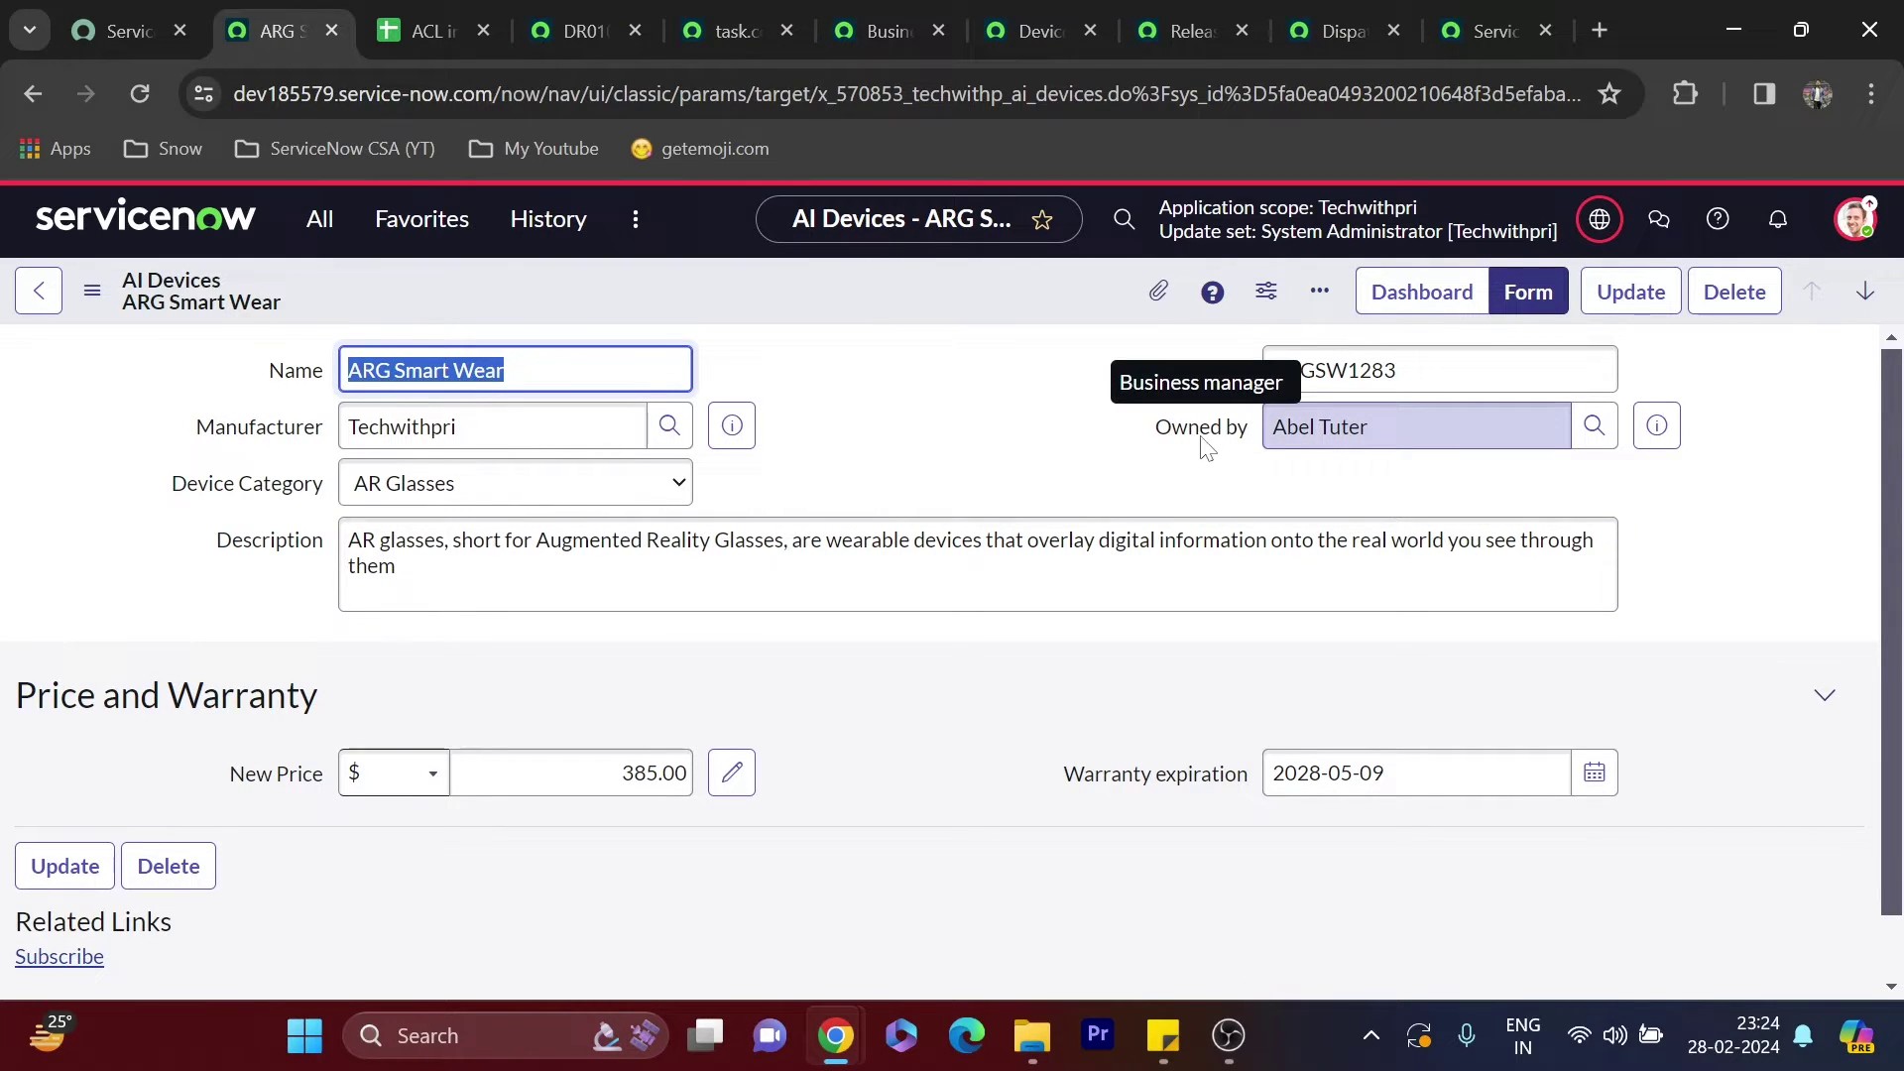
{"action": "left_click", "coordinate": [426, 31]}
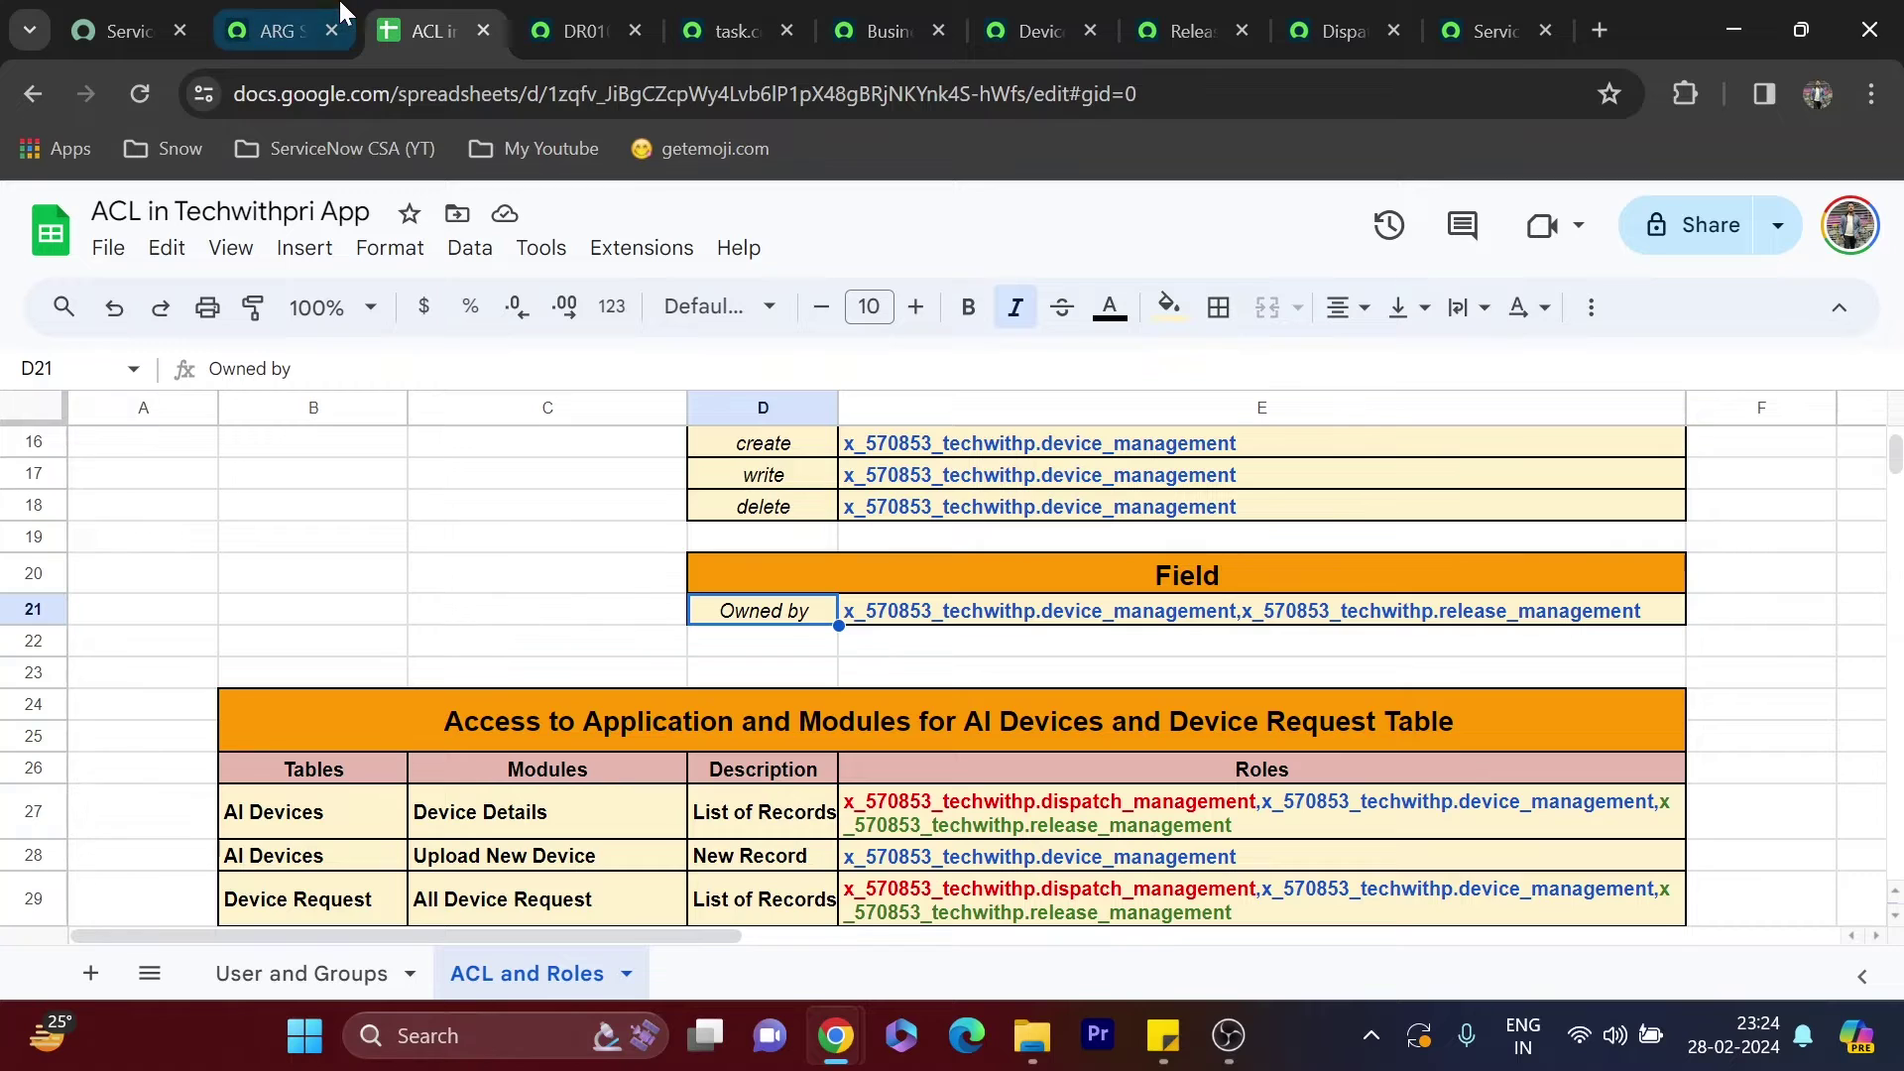
{"action": "left_click", "coordinate": [298, 30]}
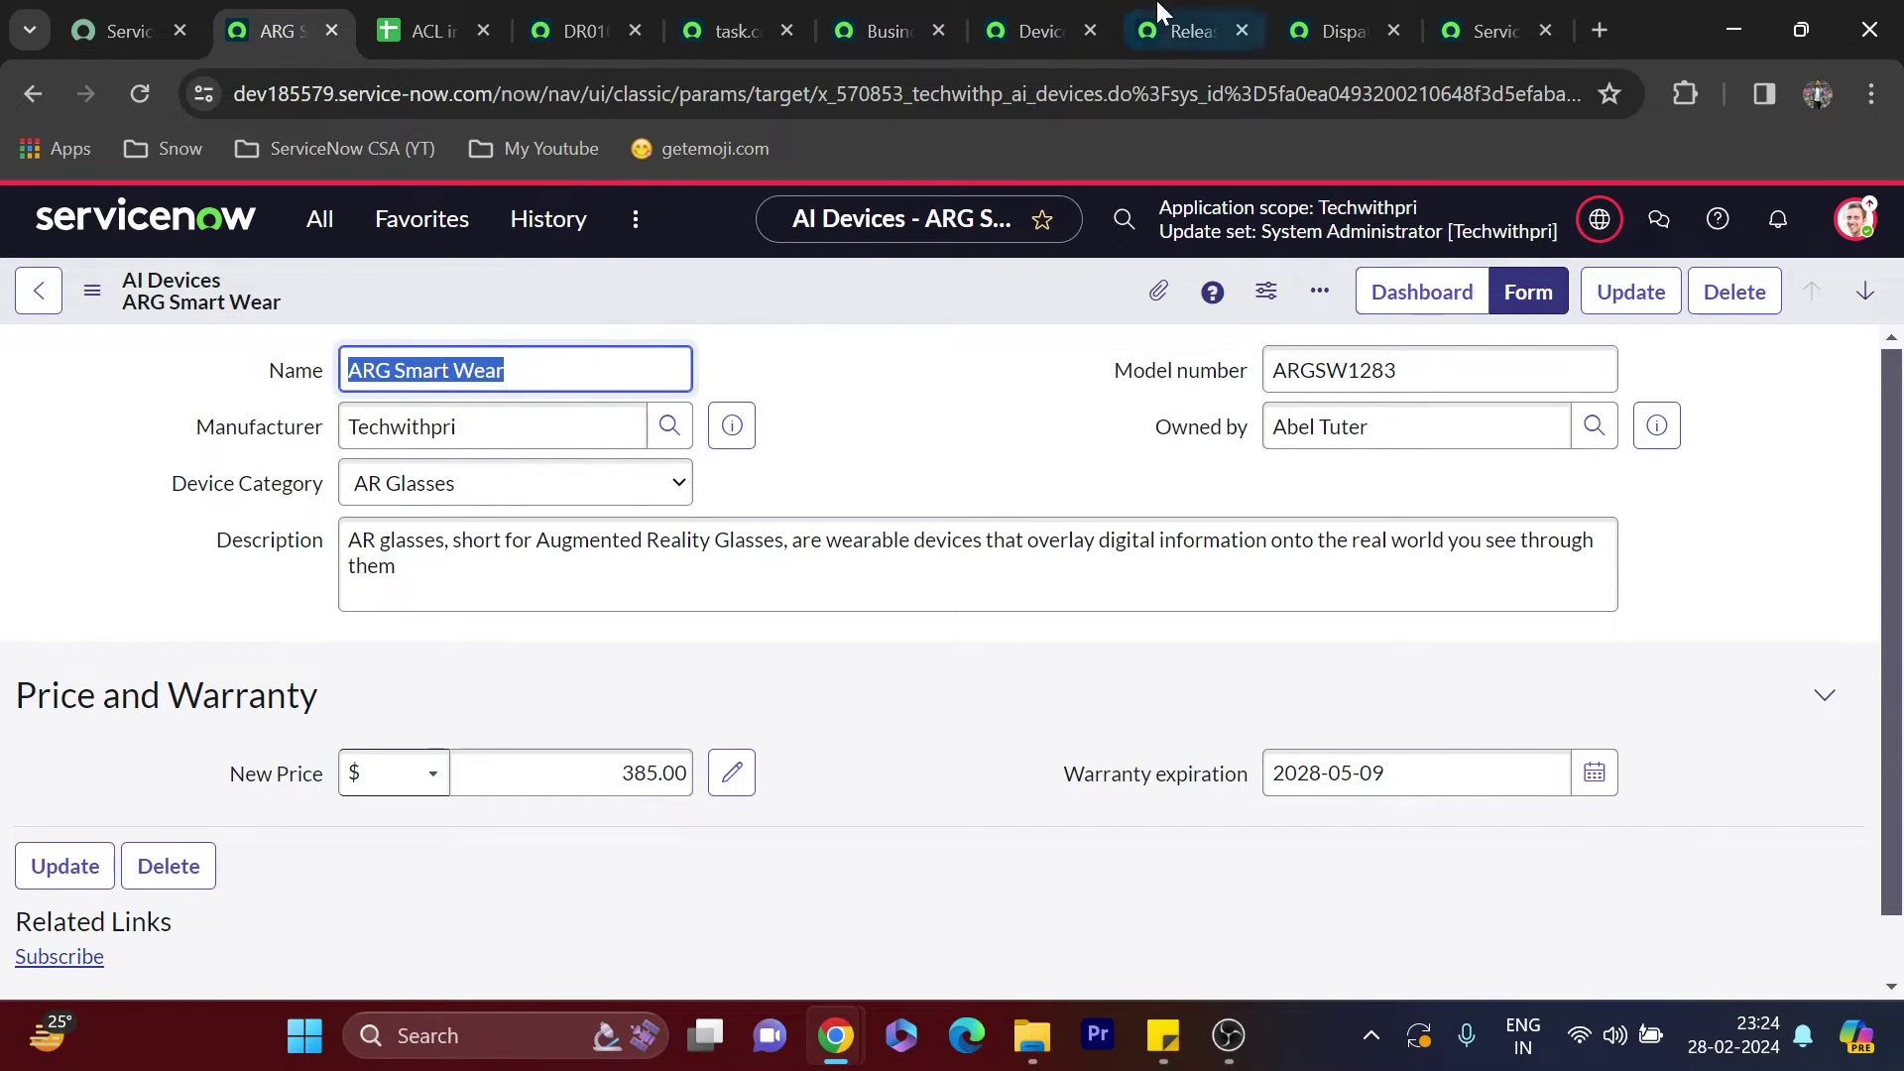
Switch to Studio and close the open AI Devices access control files, keeping only the AI Devices table open
{"action": "left_click", "coordinate": [1449, 14]}
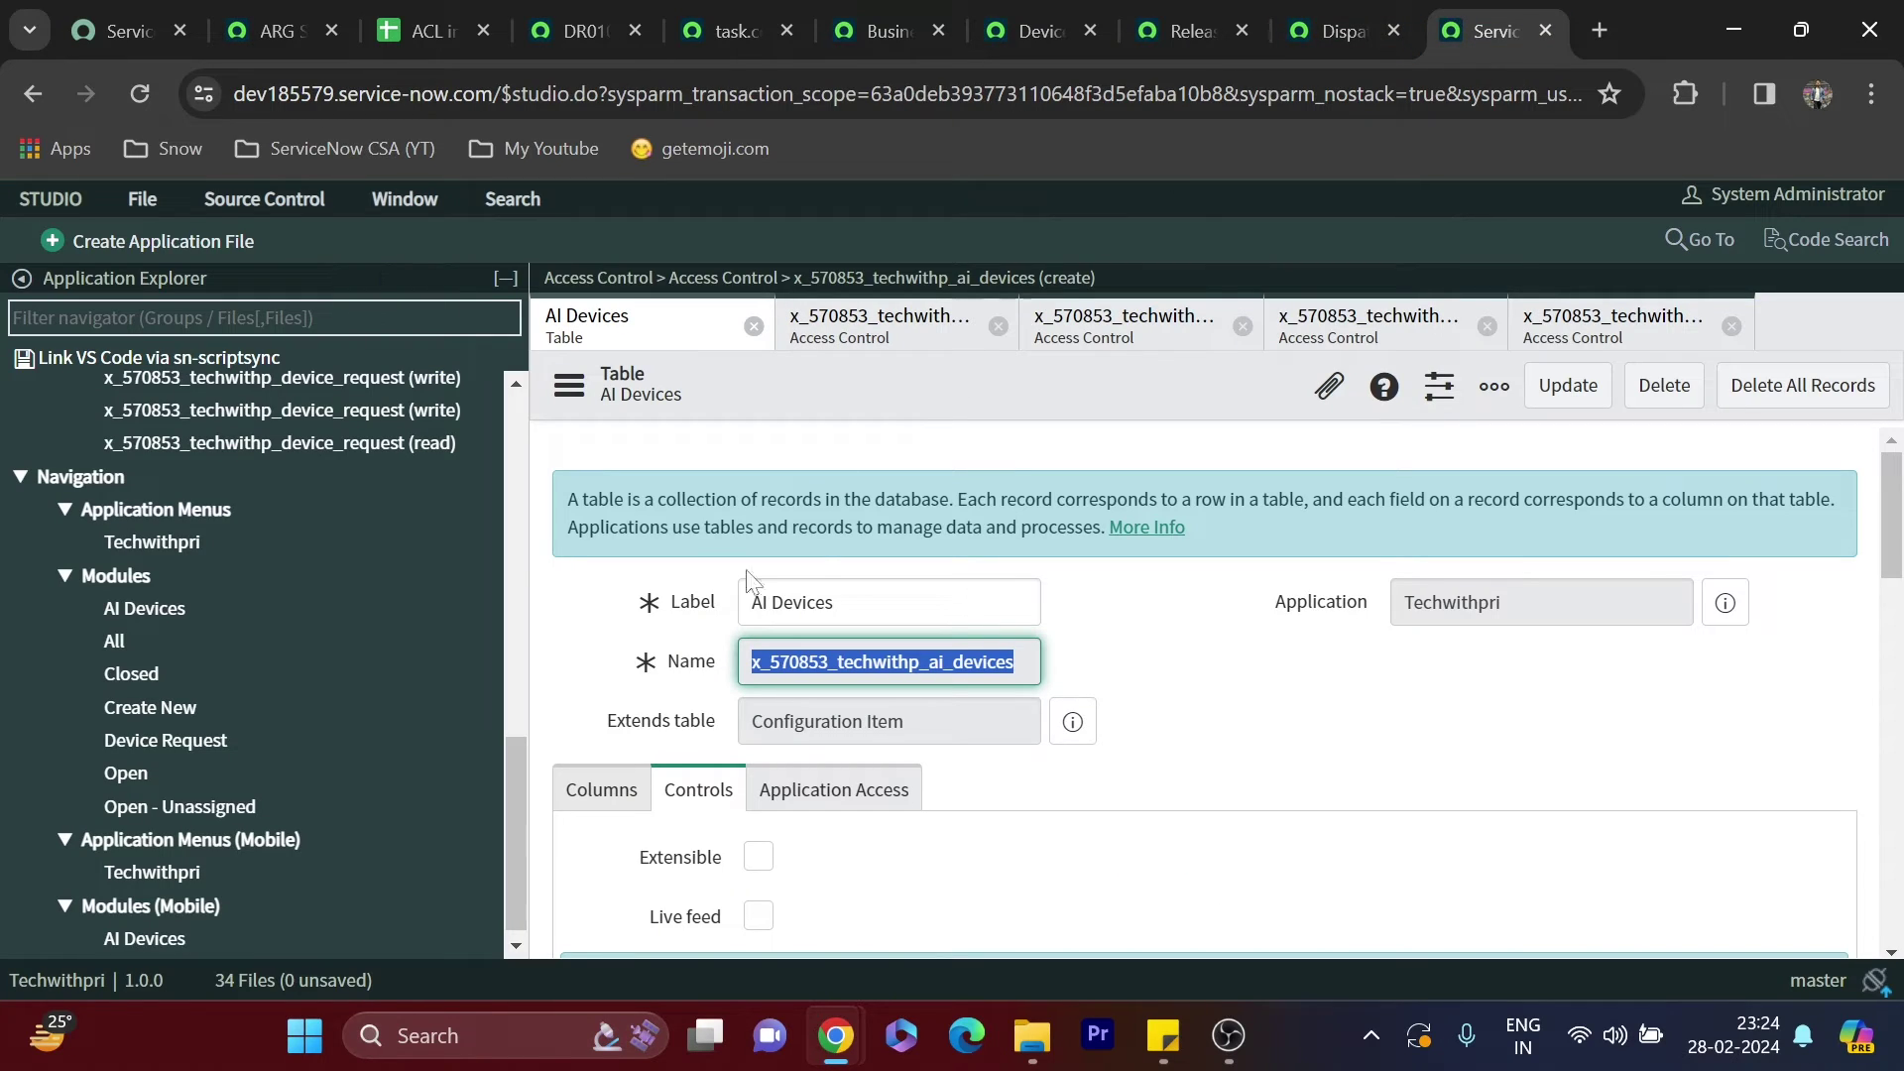
{"action": "scroll", "coordinate": [607, 567], "scroll_direction": "down", "scroll_amount": 1}
{"action": "left_click", "coordinate": [997, 326]}
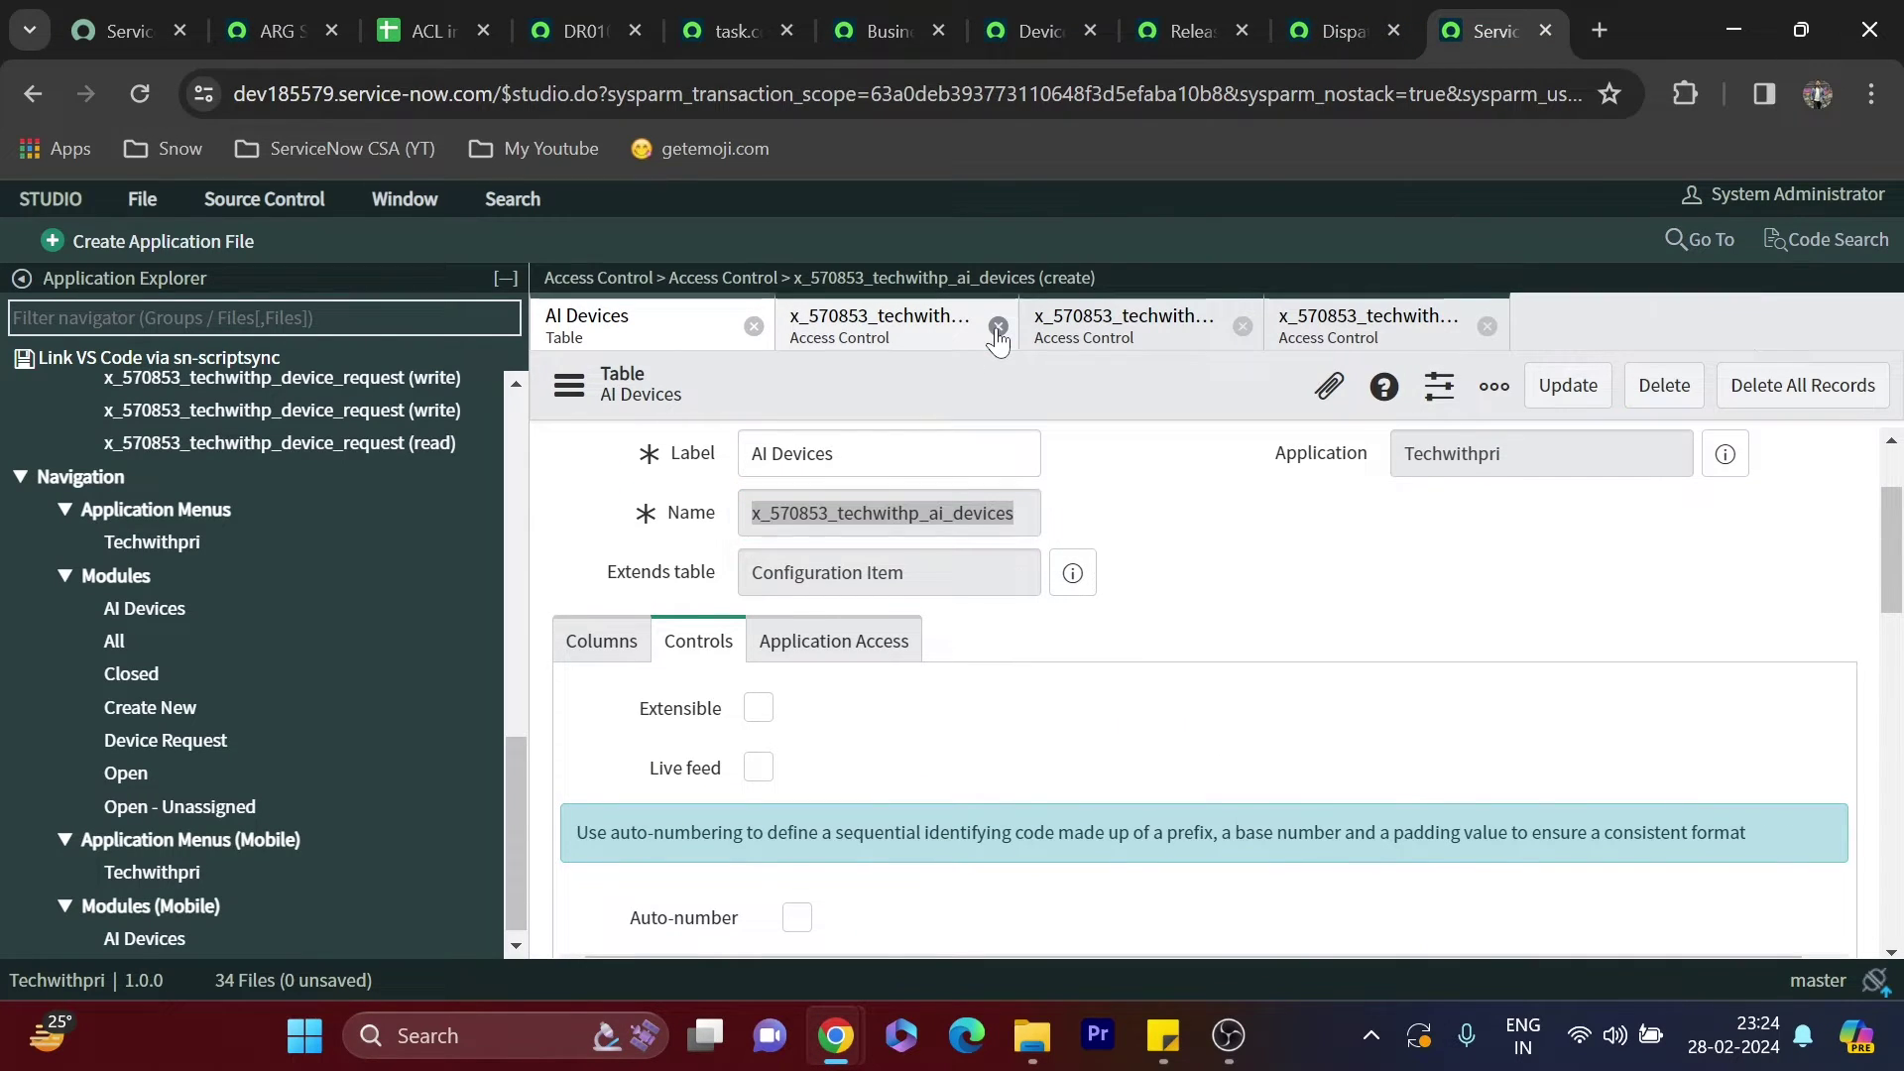
{"action": "left_click", "coordinate": [997, 326]}
{"action": "left_click", "coordinate": [997, 326]}
{"action": "left_click", "coordinate": [998, 326]}
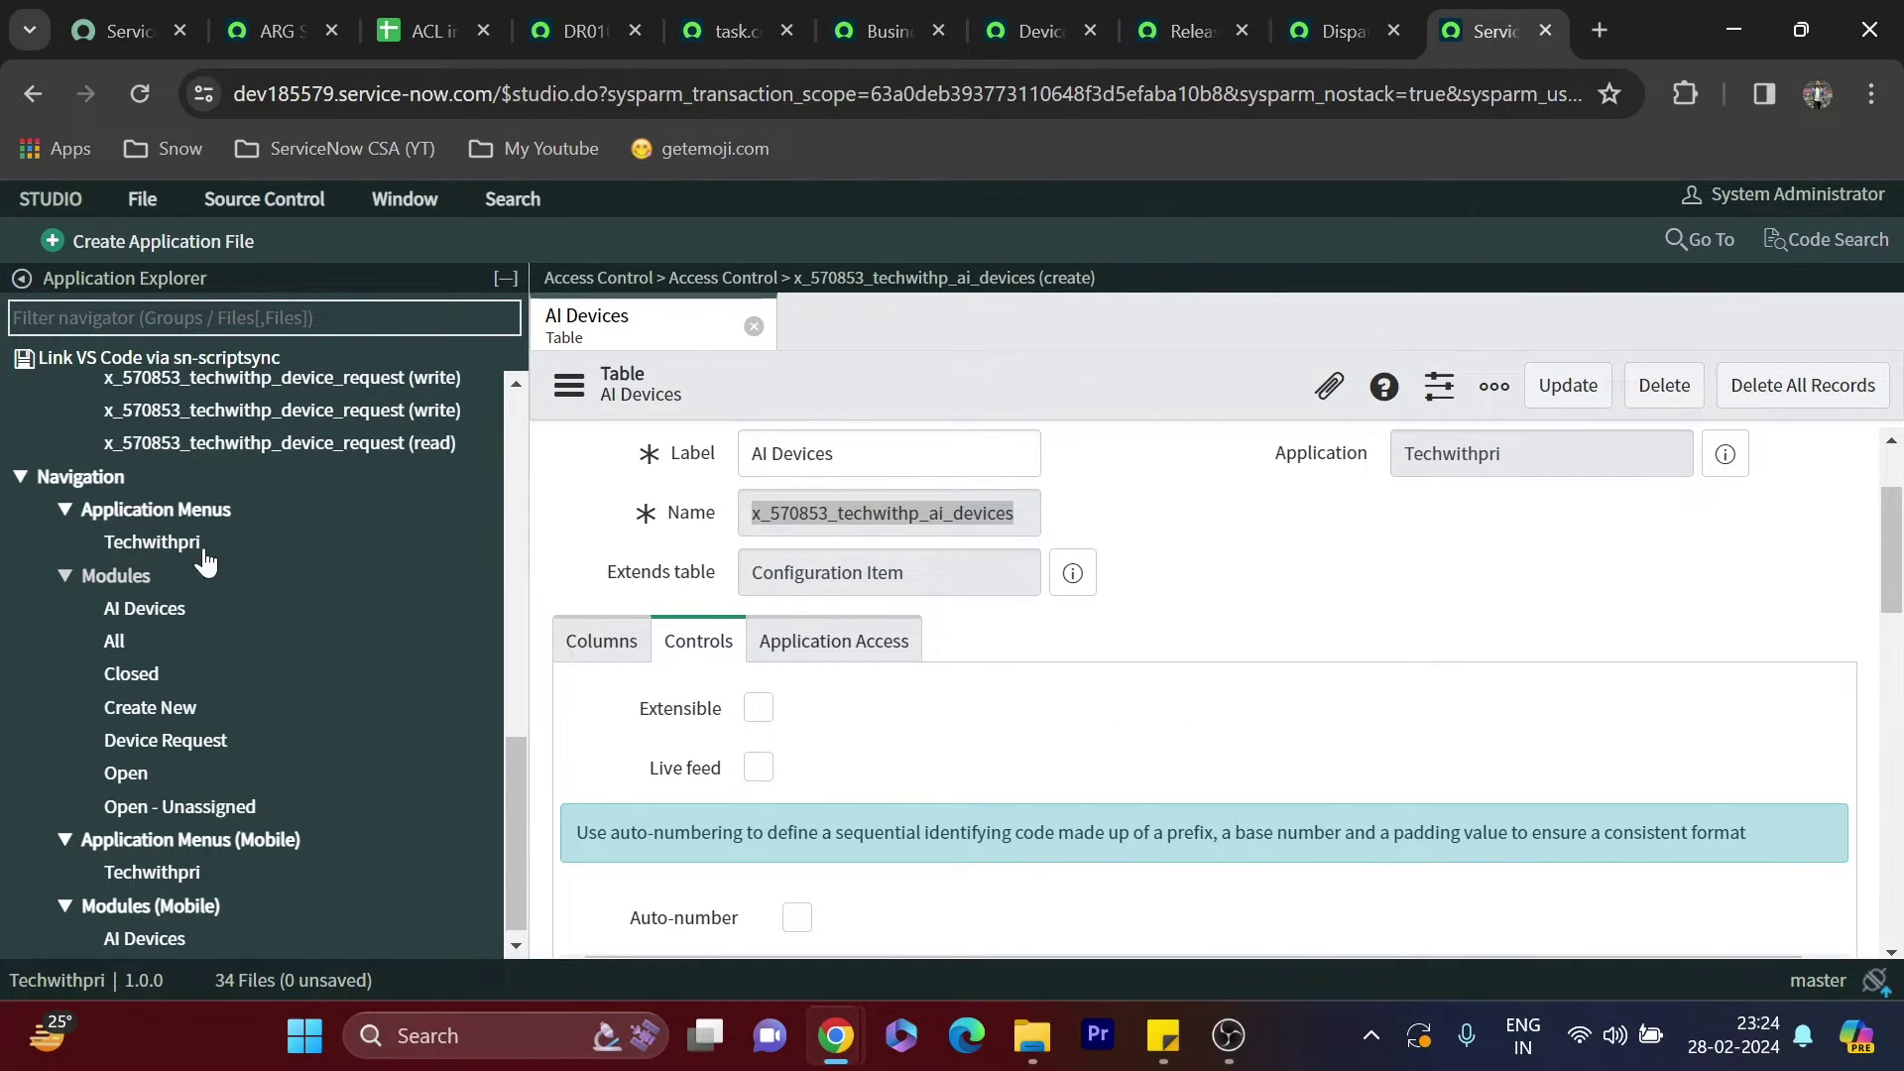
Create a new Access Control application file in the Techwithpri application
{"action": "scroll", "coordinate": [194, 535], "scroll_direction": "up", "scroll_amount": 3}
{"action": "scroll", "coordinate": [193, 536], "scroll_direction": "down", "scroll_amount": 2}
{"action": "scroll", "coordinate": [258, 615], "scroll_direction": "up", "scroll_amount": 4}
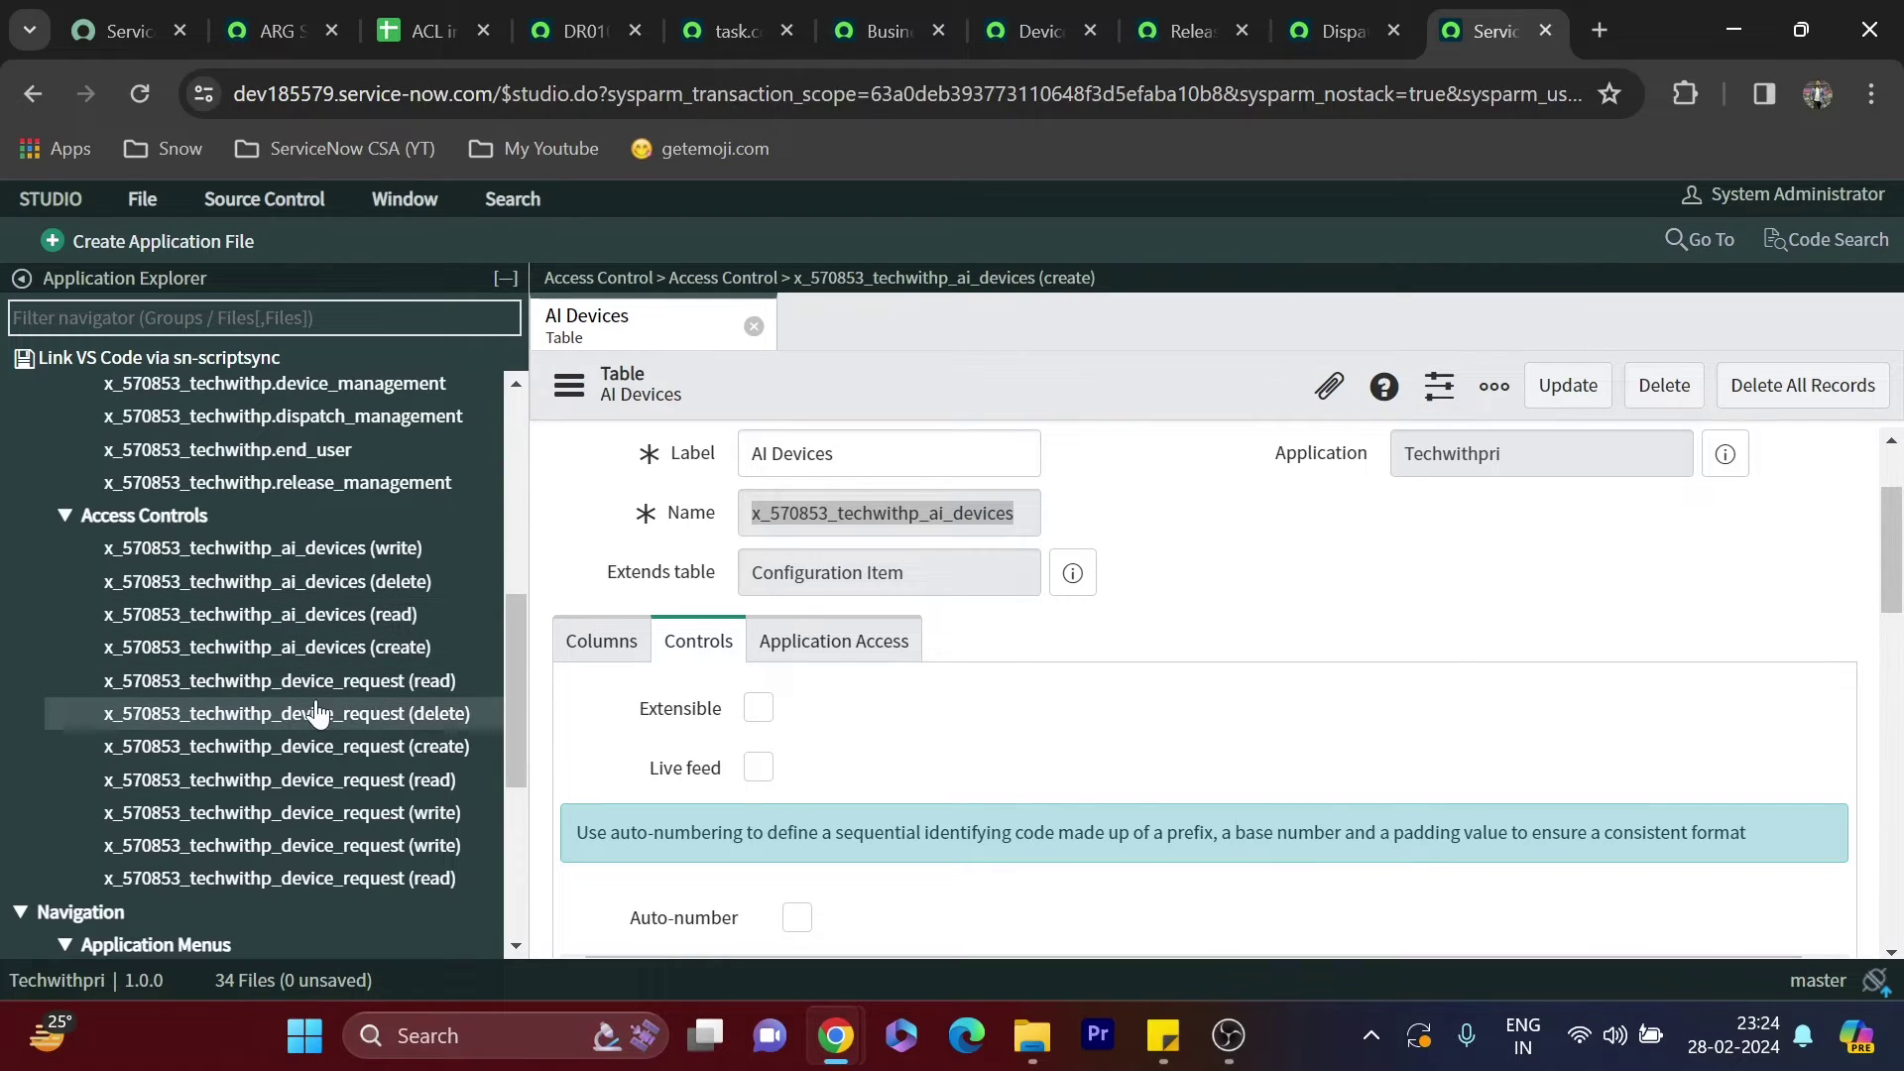
{"action": "scroll", "coordinate": [191, 620], "scroll_direction": "up", "scroll_amount": 5}
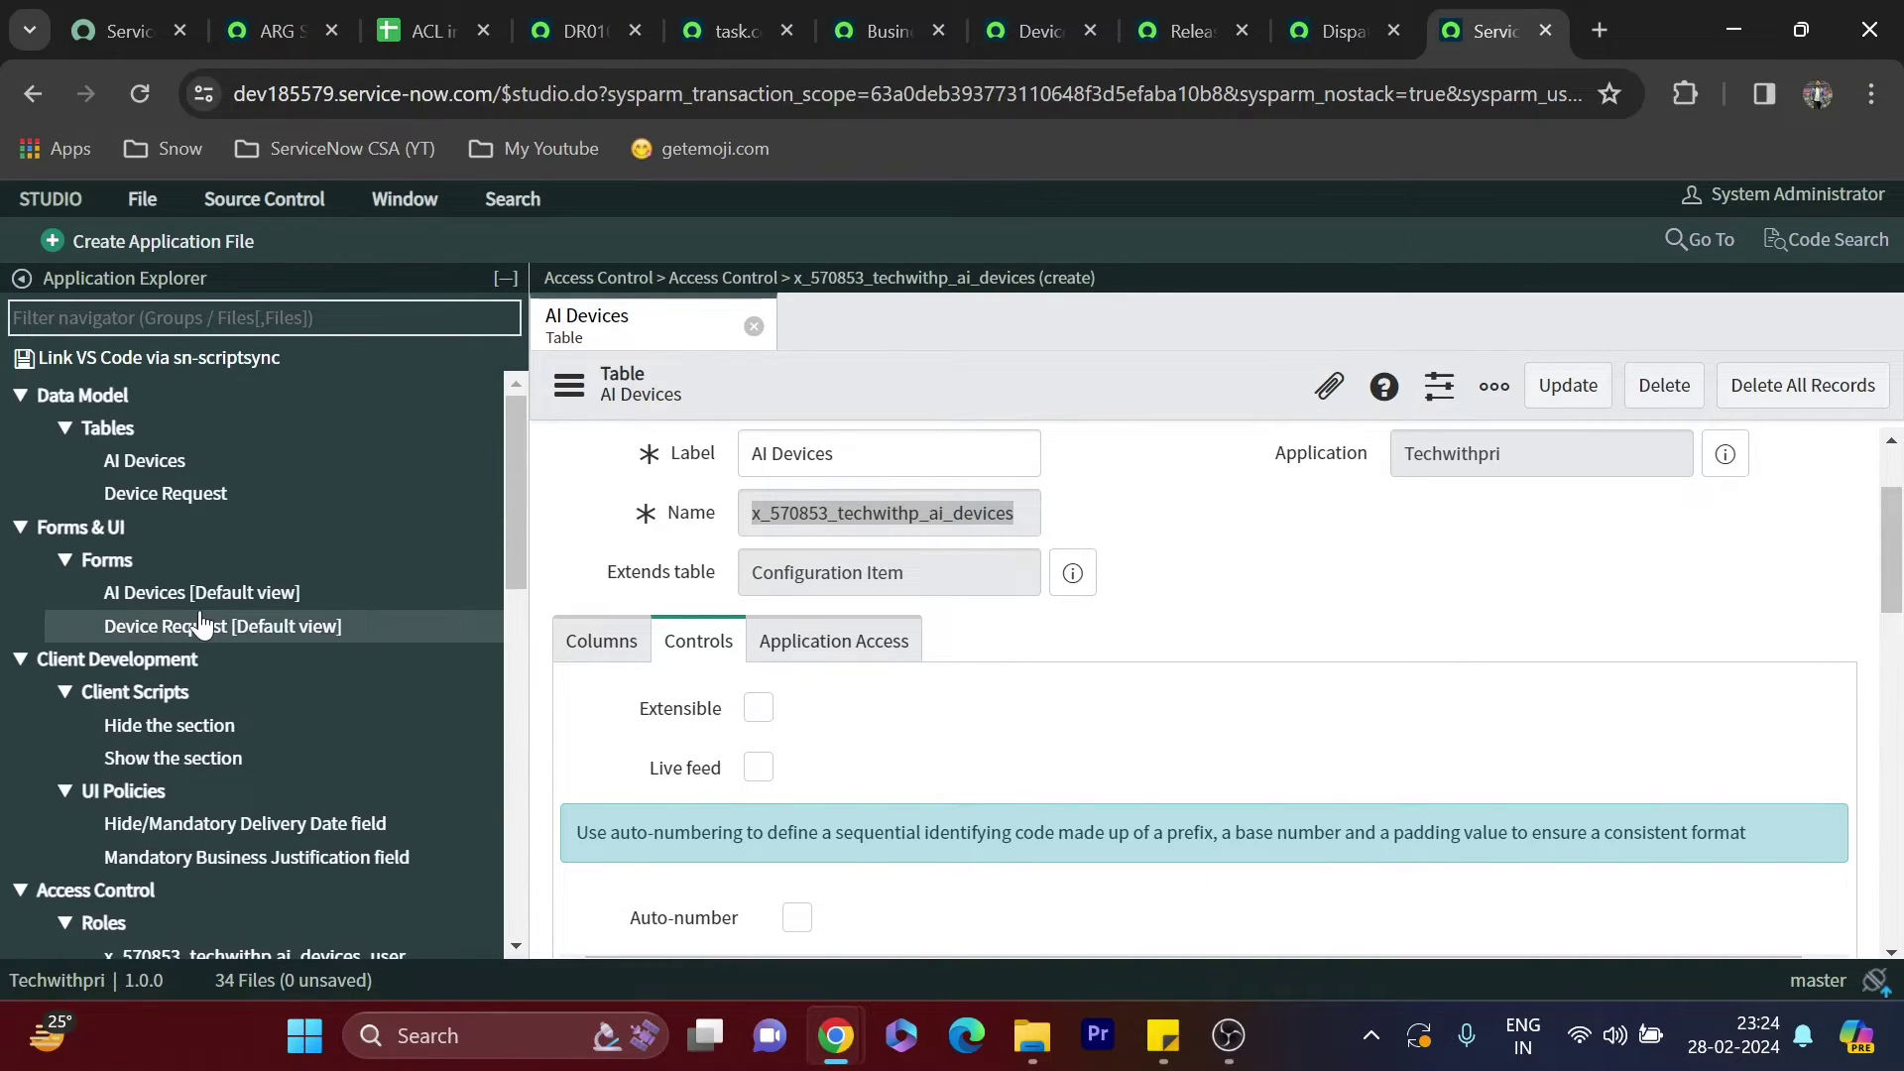
{"action": "scroll", "coordinate": [195, 598], "scroll_direction": "down", "scroll_amount": 3}
{"action": "scroll", "coordinate": [194, 598], "scroll_direction": "up", "scroll_amount": 5}
{"action": "left_click", "coordinate": [147, 243]}
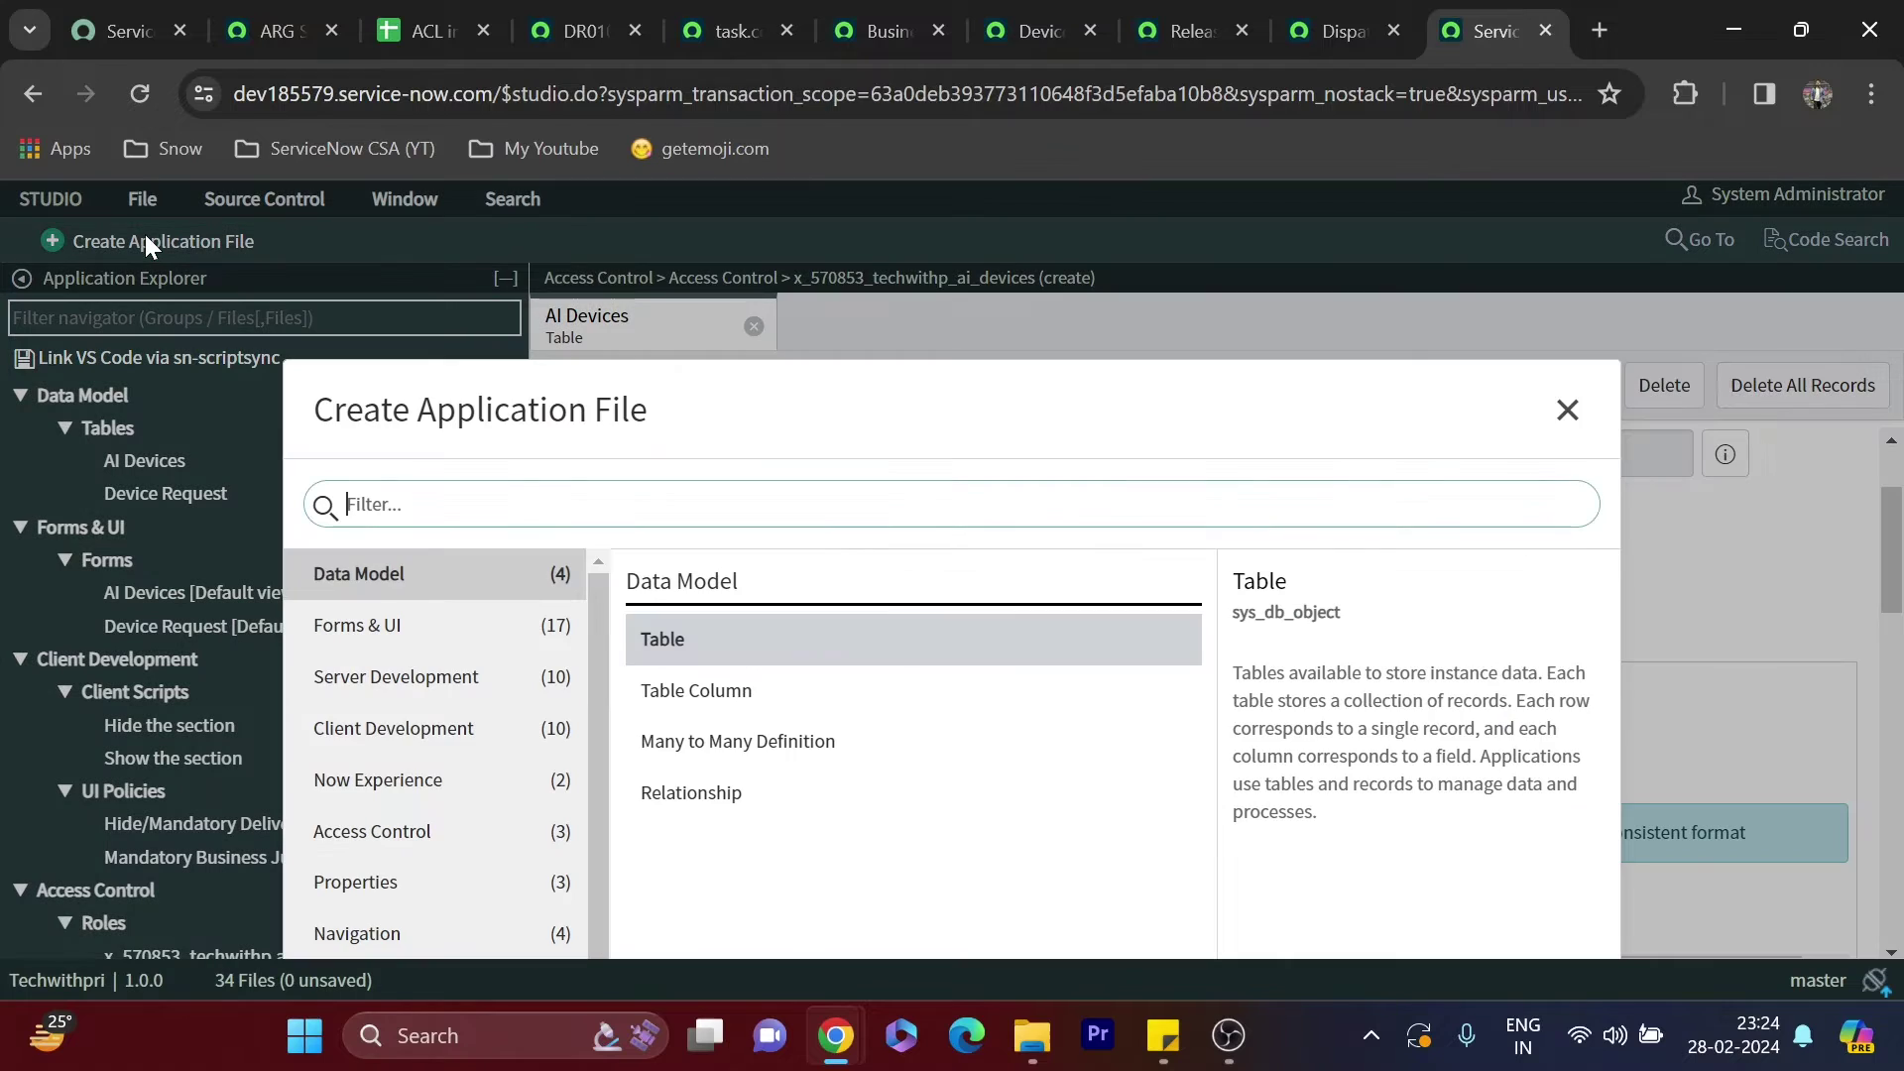
{"action": "type", "text": "acc"}
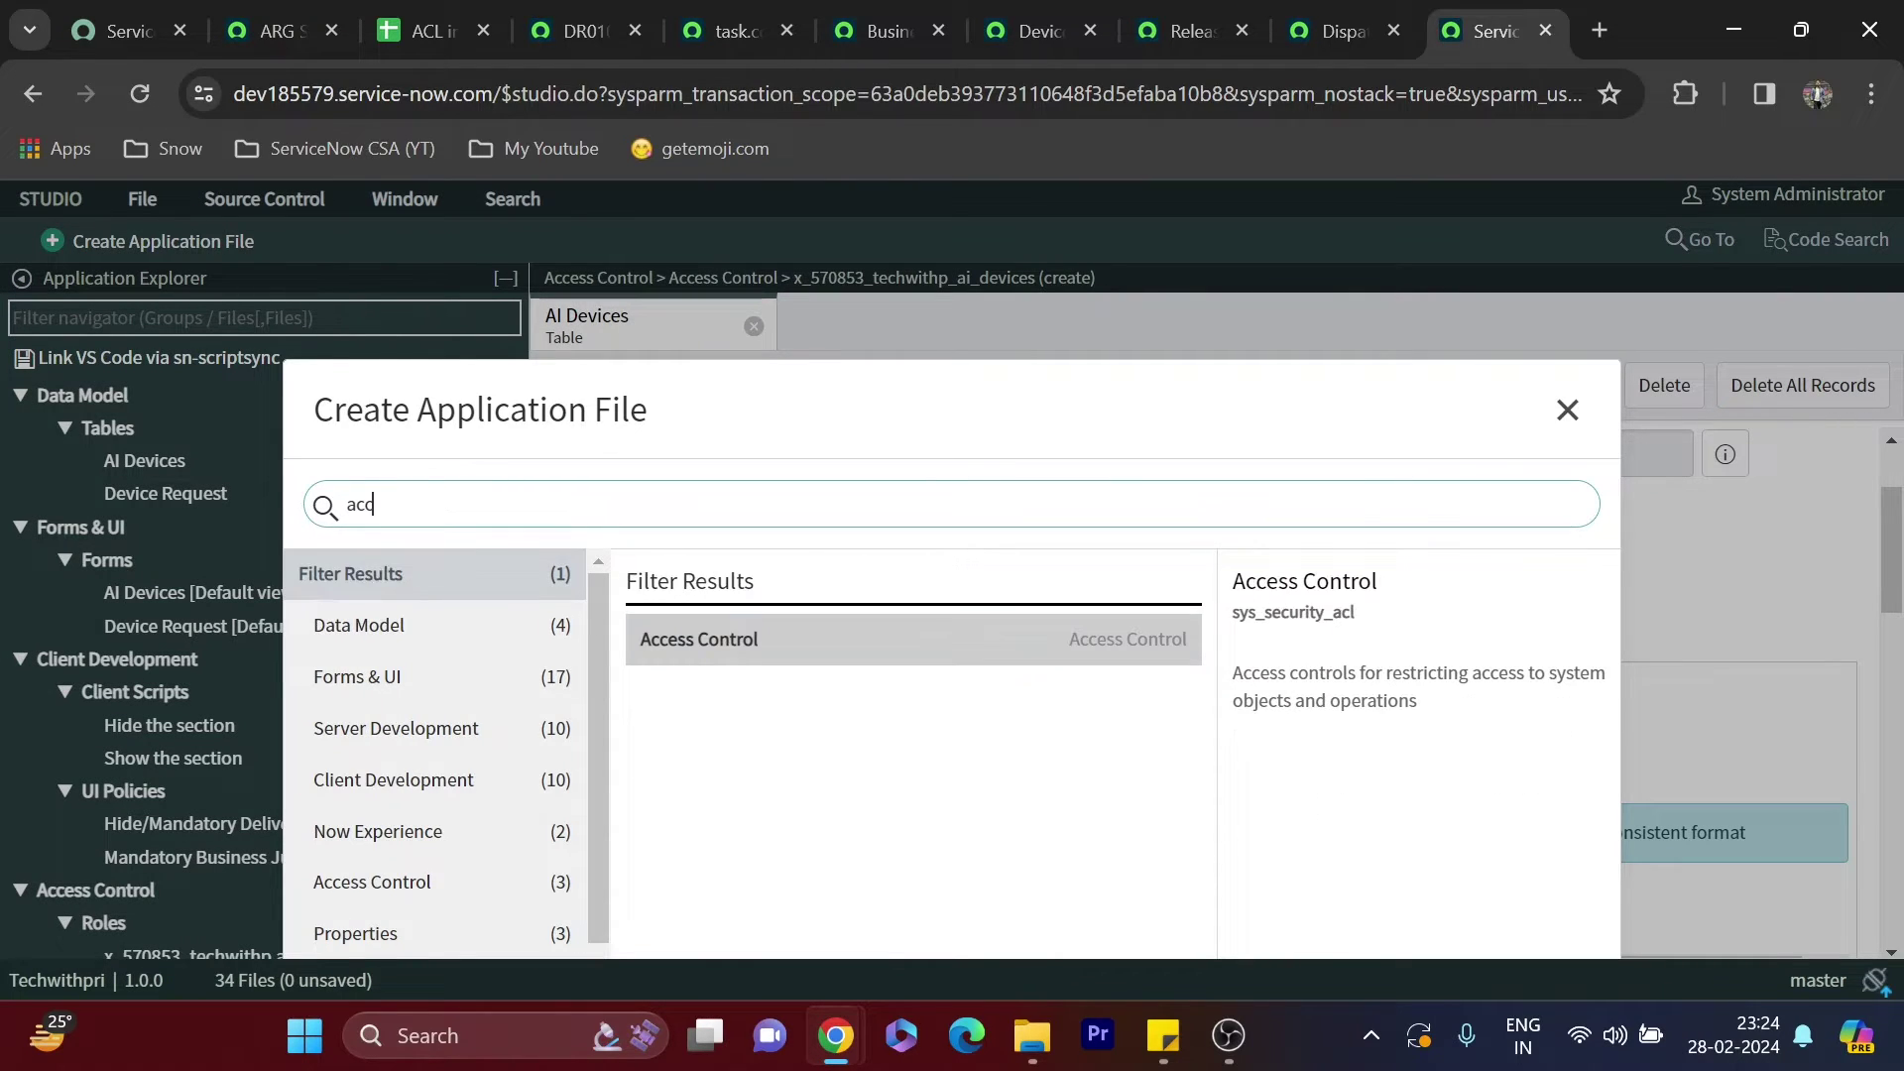
{"action": "key", "text": "ctrl+minus"}
{"action": "key", "text": "ctrl+minus"}
{"action": "key", "text": "ctrl+minus"}
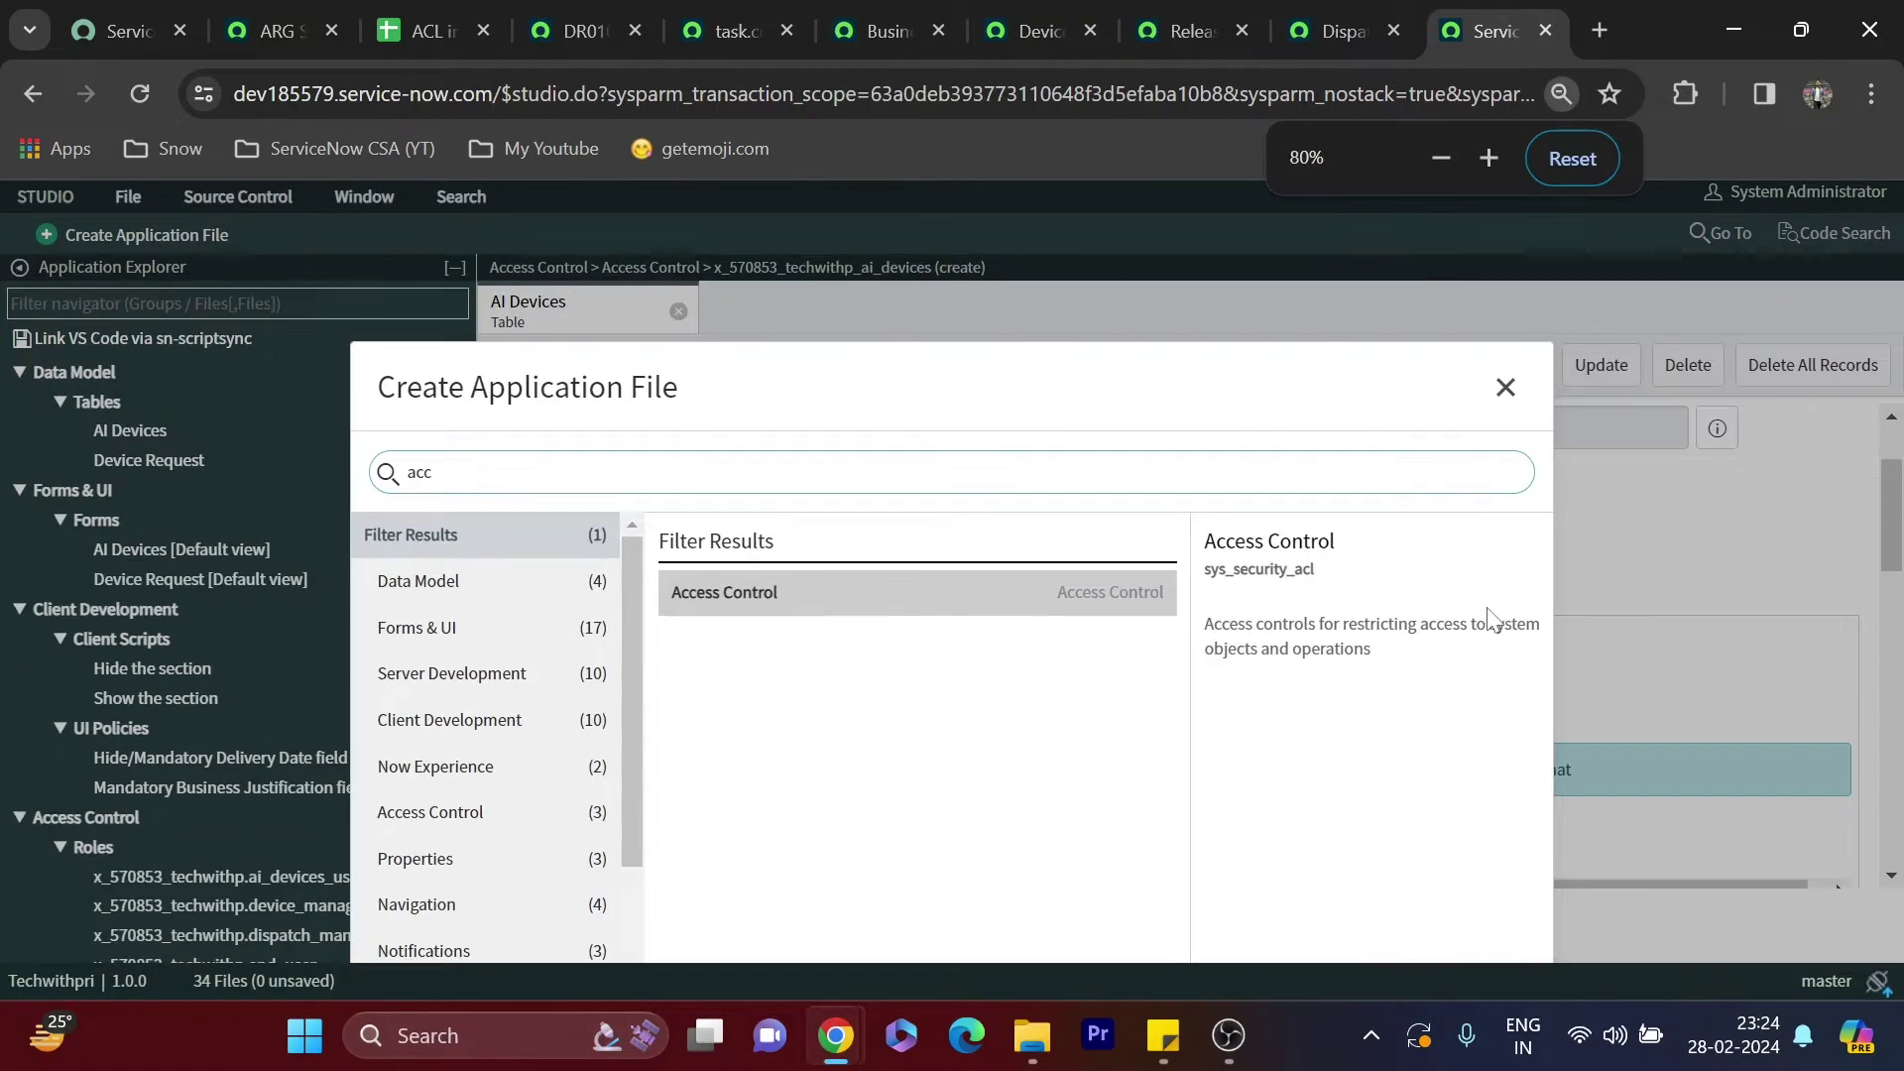
{"action": "left_click", "coordinate": [1398, 928]}
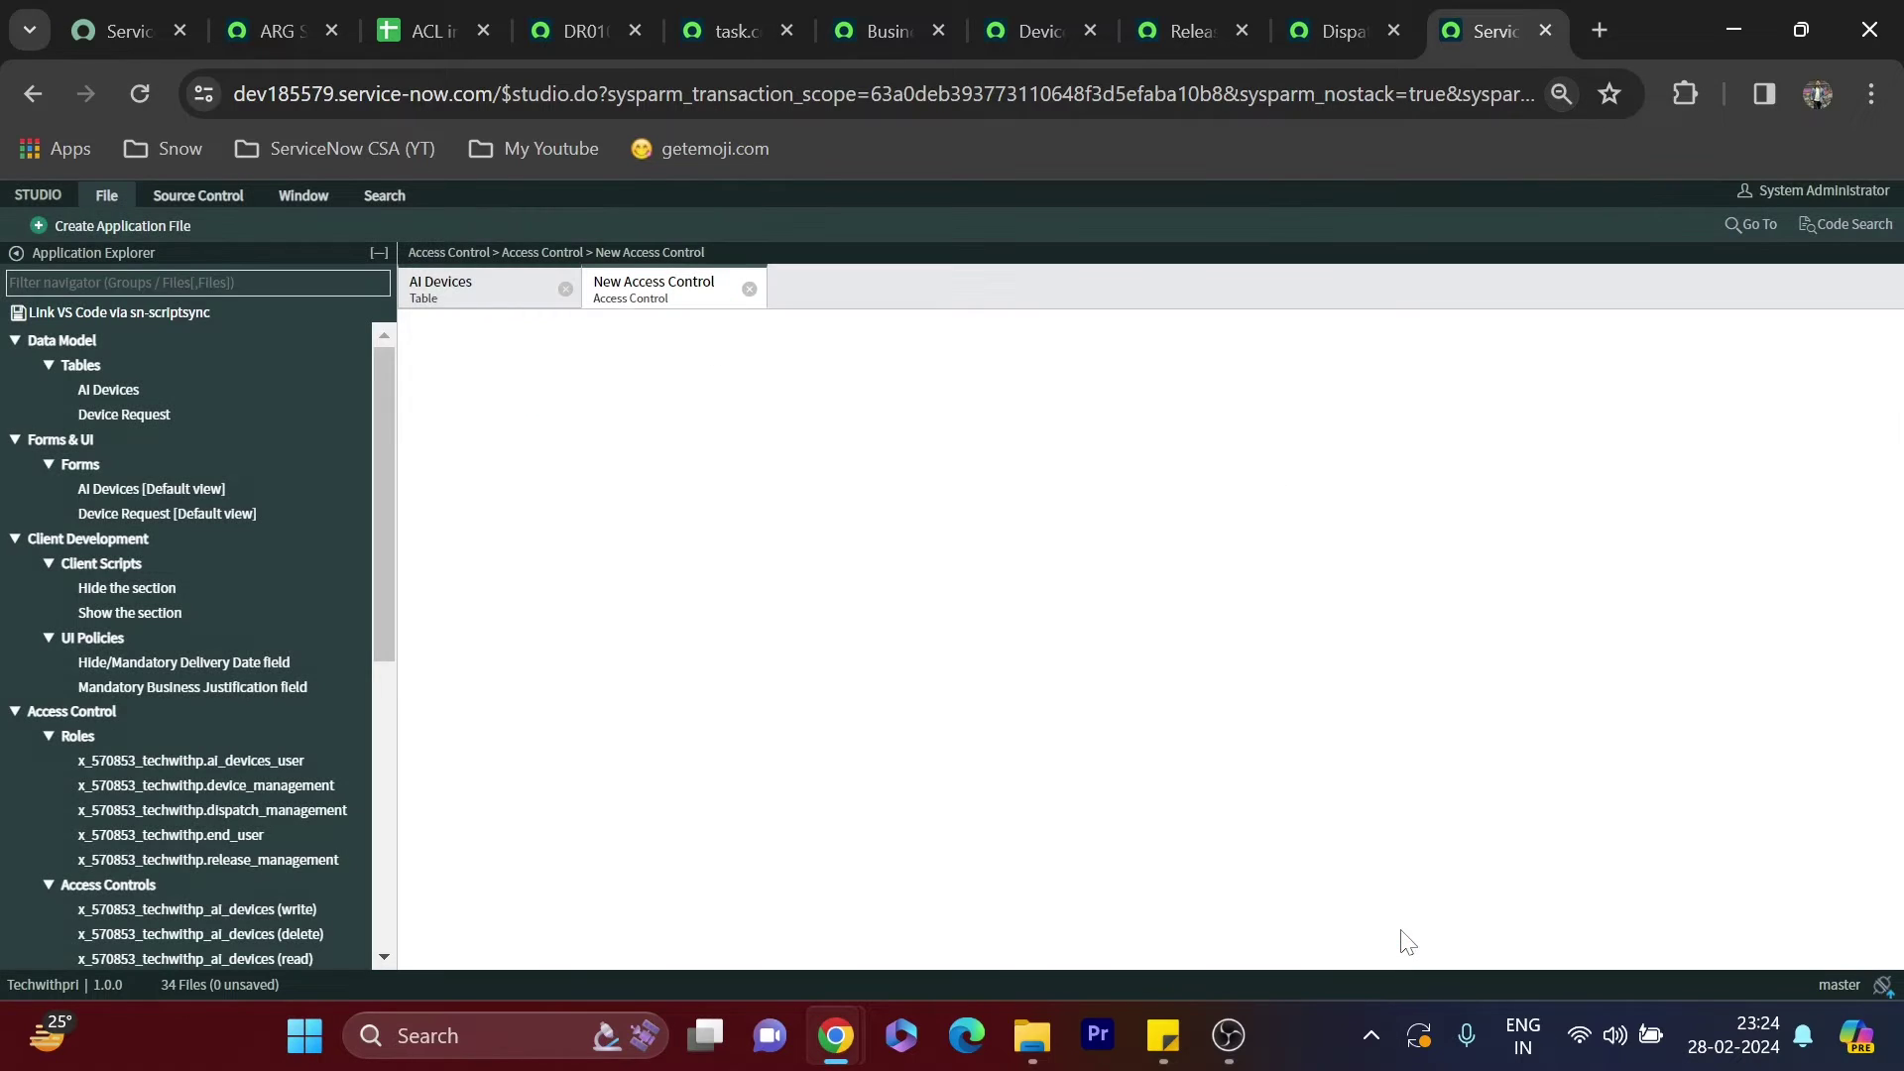
{"action": "key", "text": "ctrl+plus"}
{"action": "key", "text": "ctrl+plus"}
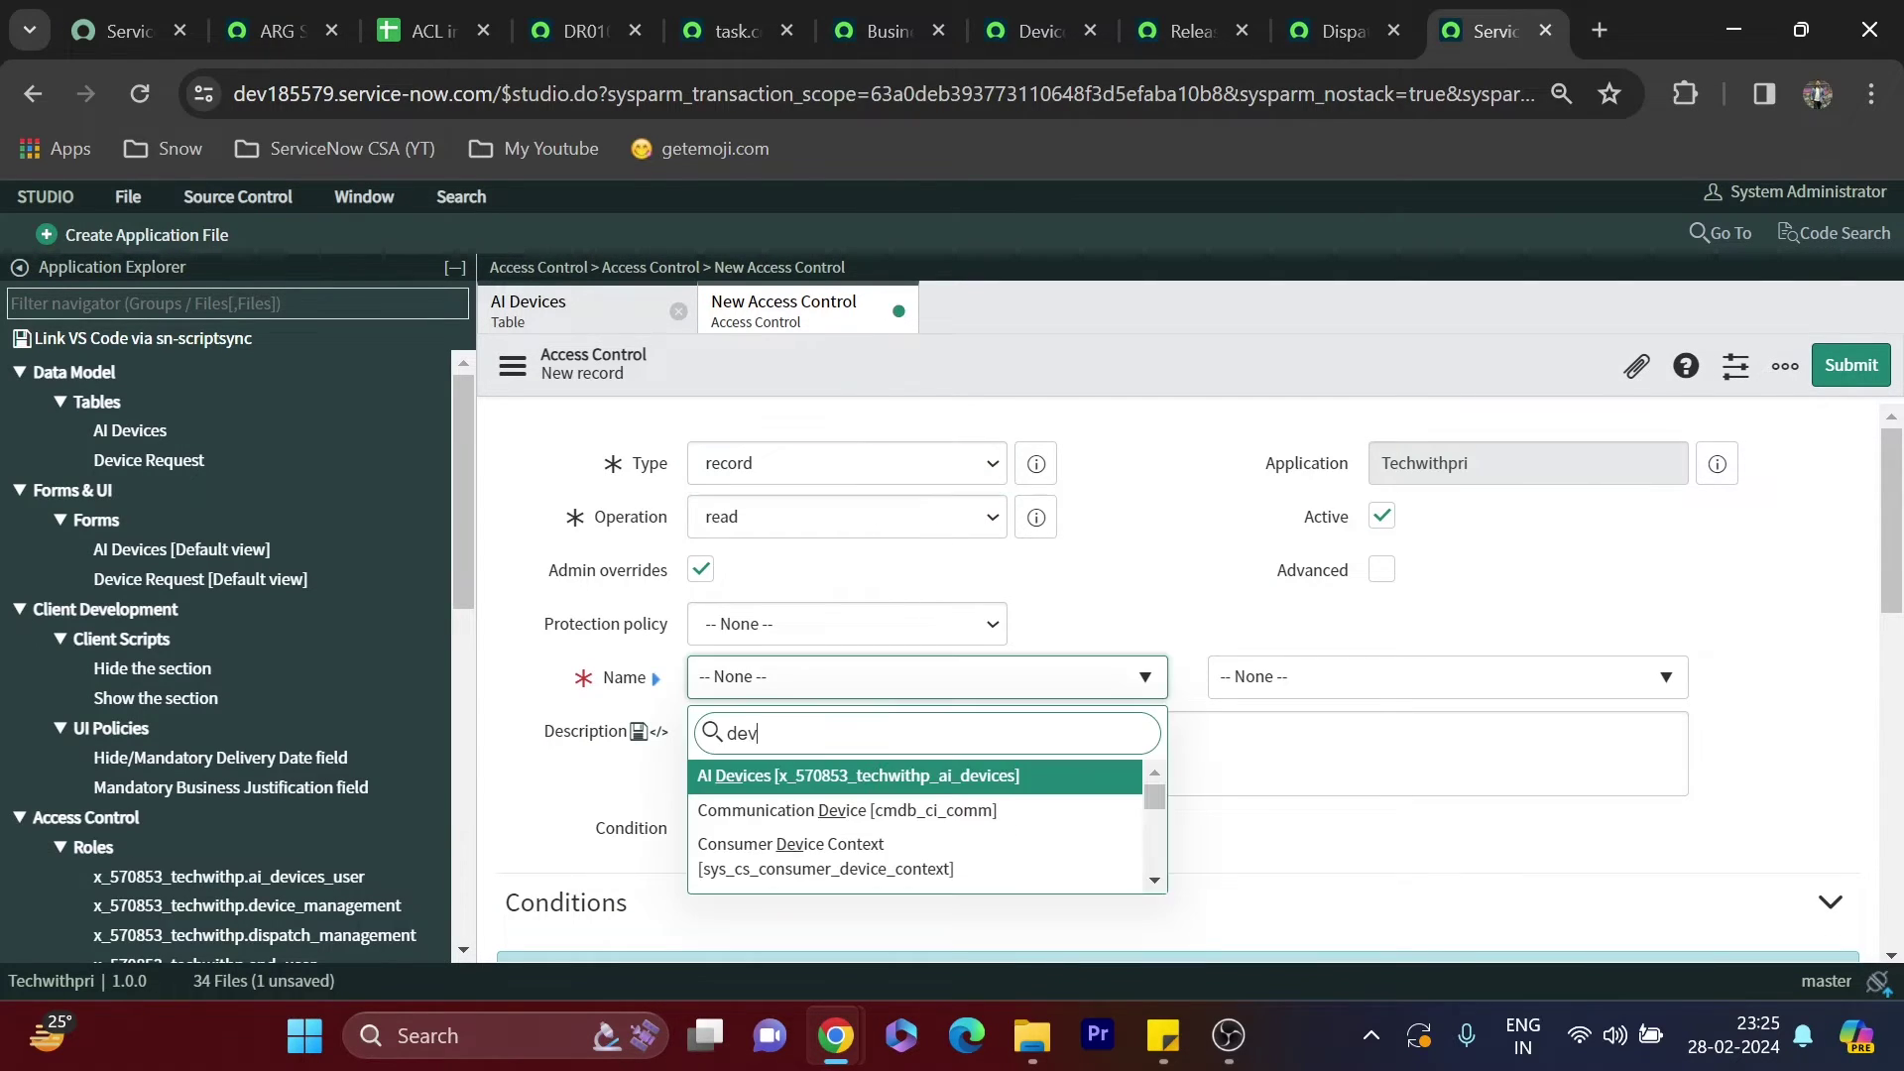
Set the new read access control to the AI Devices [x_570853_techwithp_ai_devices] table and its "Owned by" field
{"action": "left_click", "coordinate": [784, 776]}
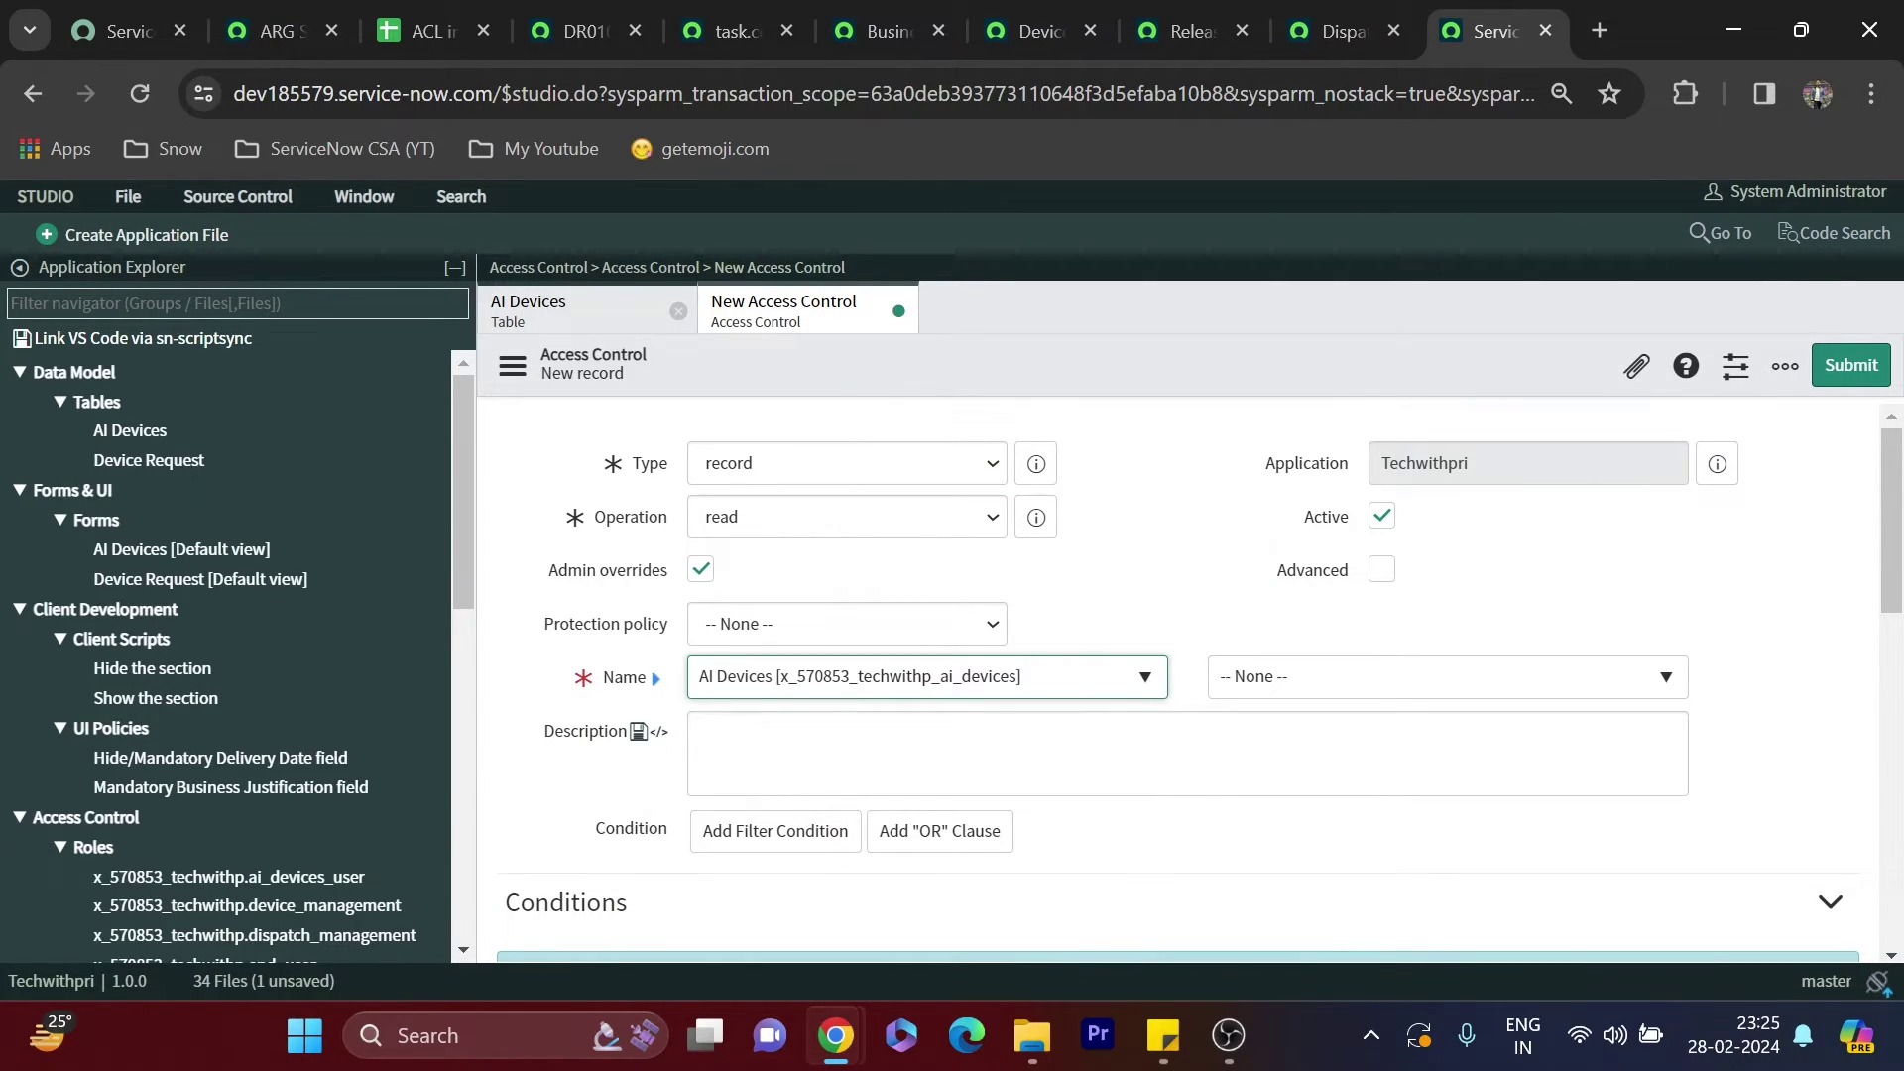
{"action": "left_click", "coordinate": [1315, 675]}
{"action": "scroll", "coordinate": [1329, 805], "scroll_direction": "down", "scroll_amount": 2}
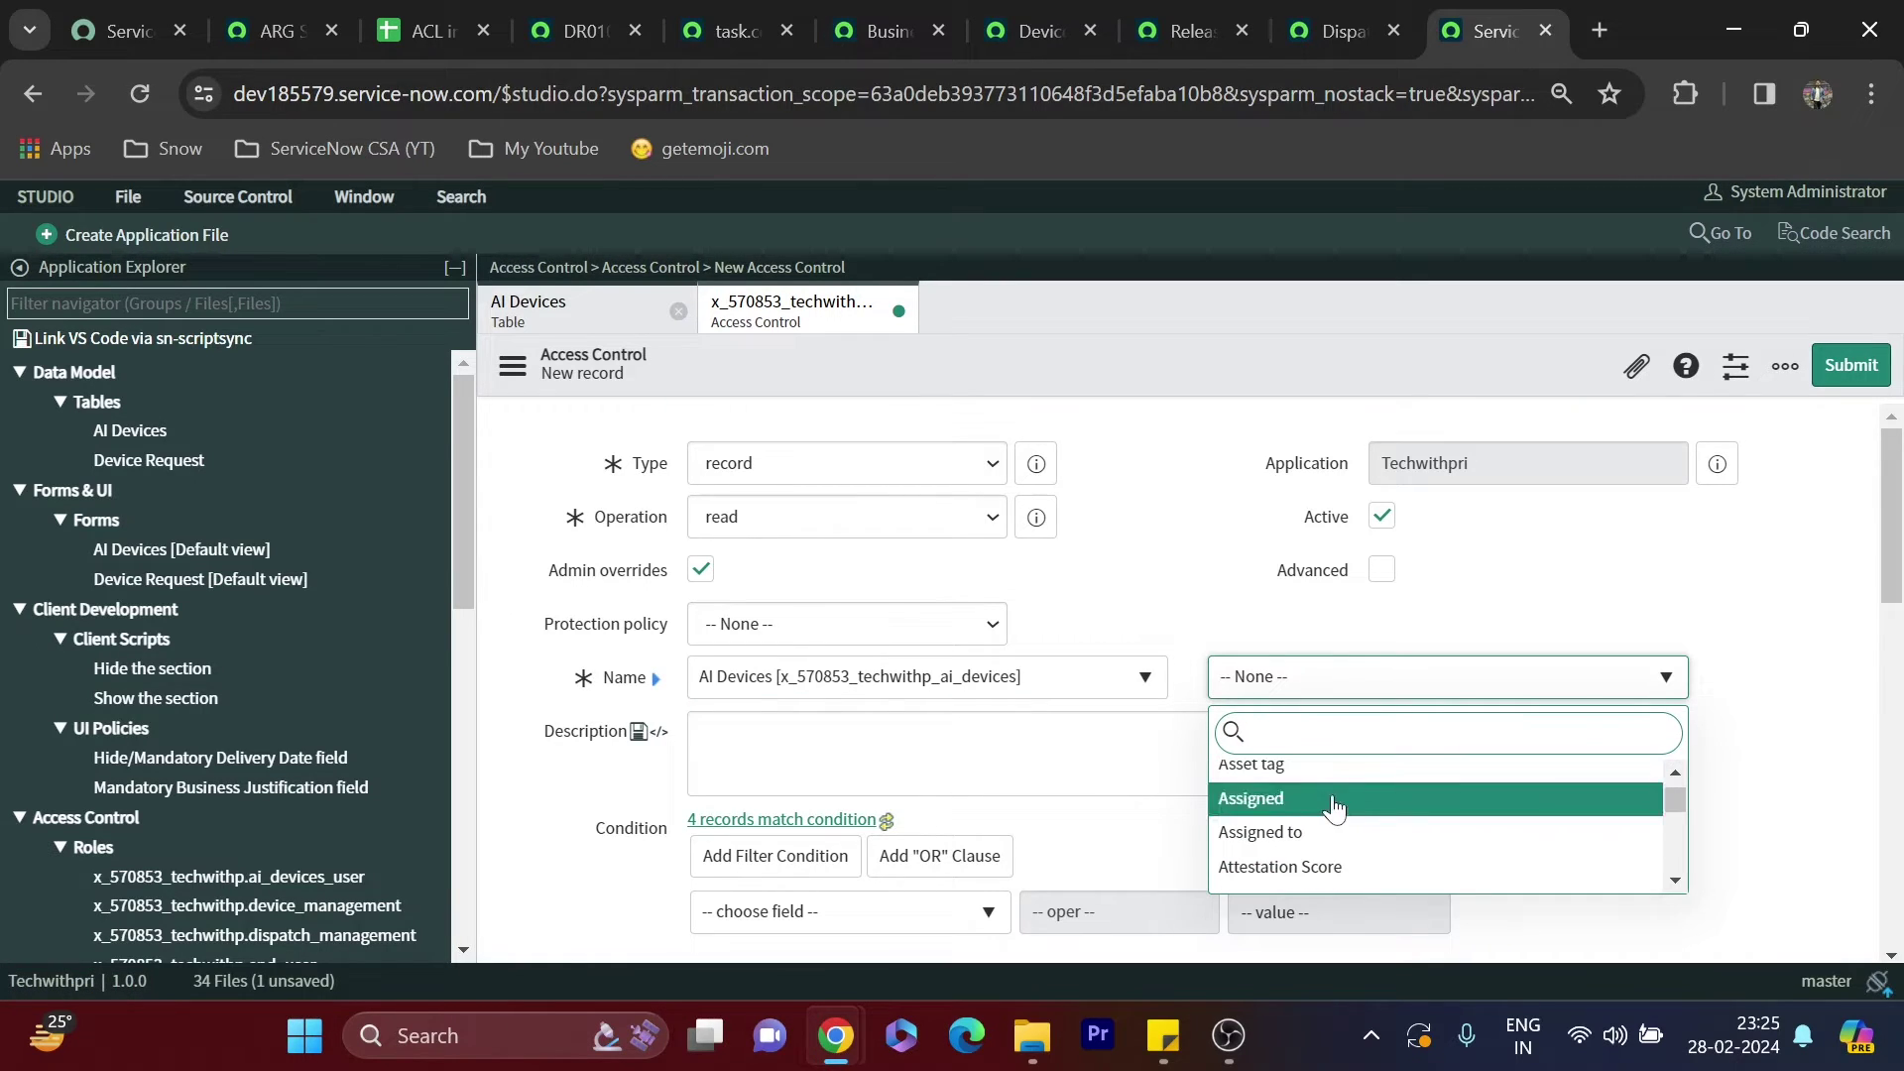
{"action": "type", "text": "ow"}
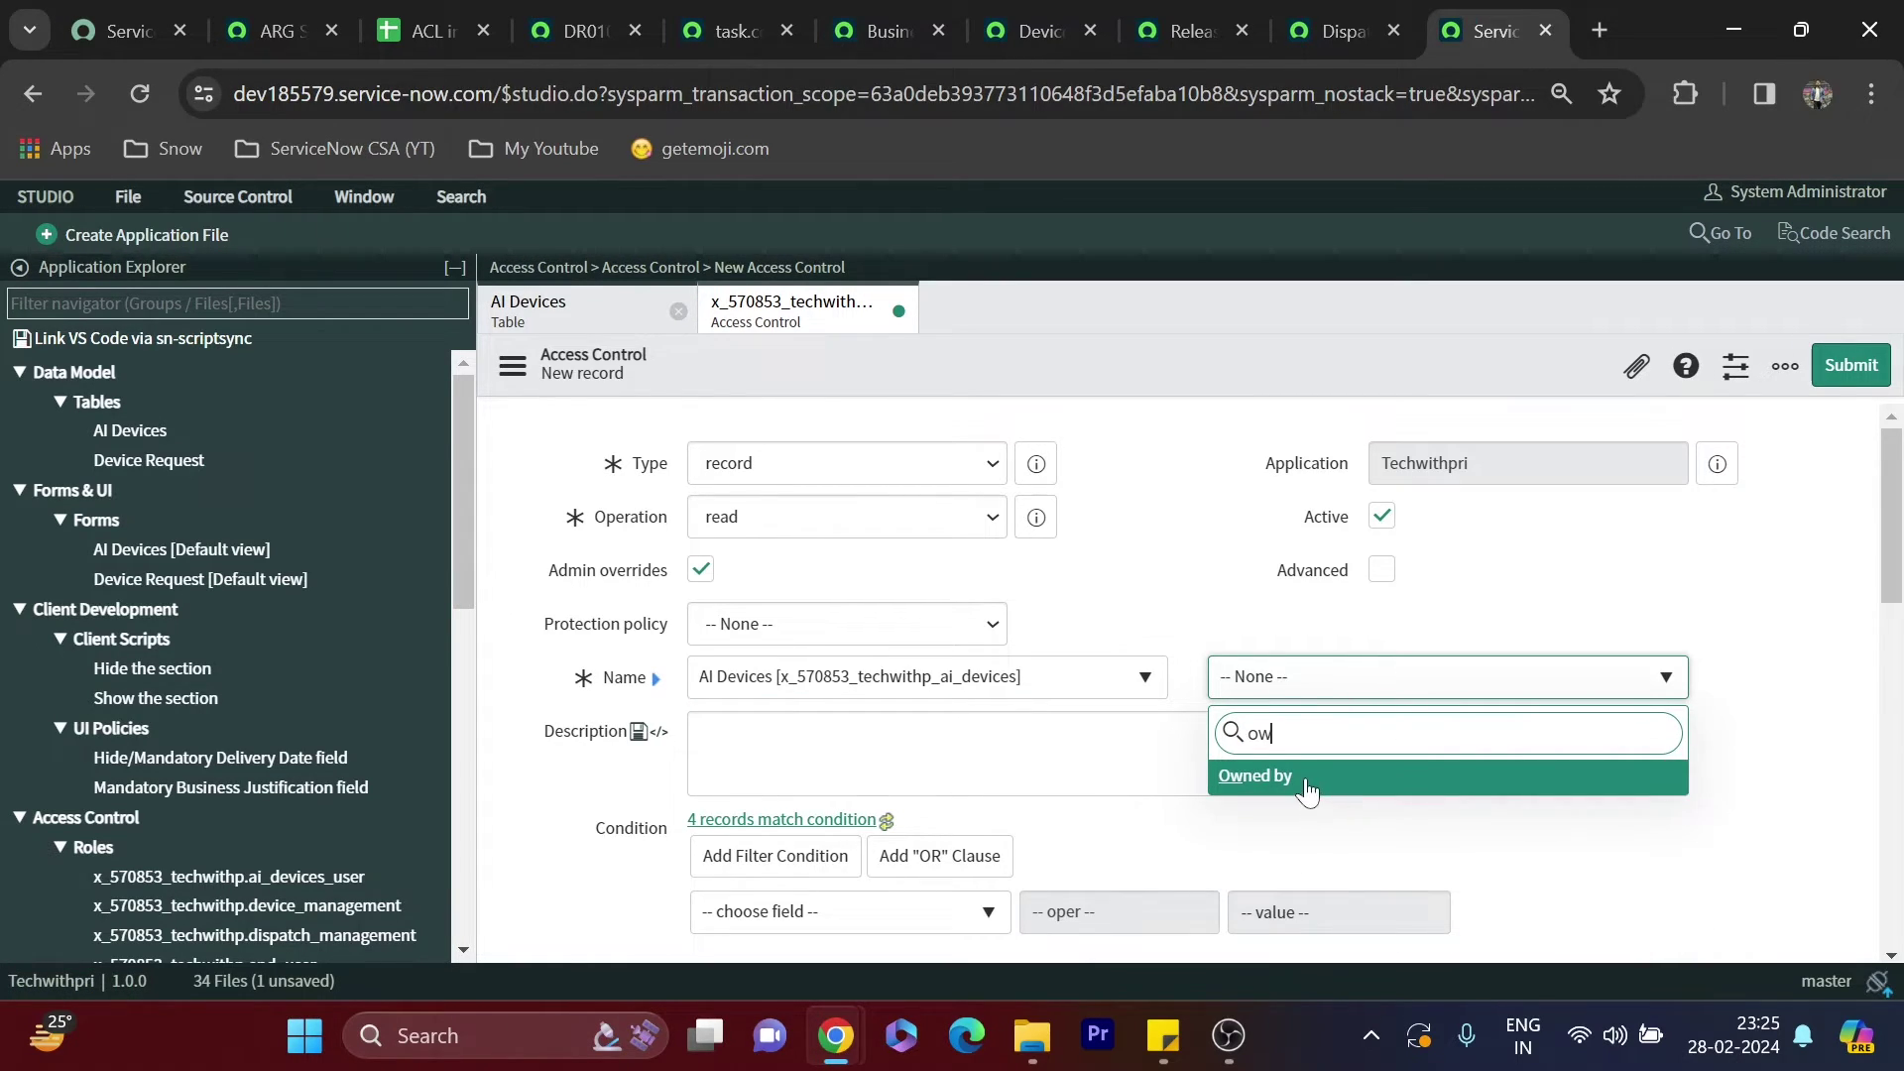
{"action": "left_click", "coordinate": [1306, 791]}
{"action": "mouse_move", "coordinate": [1032, 1035]}
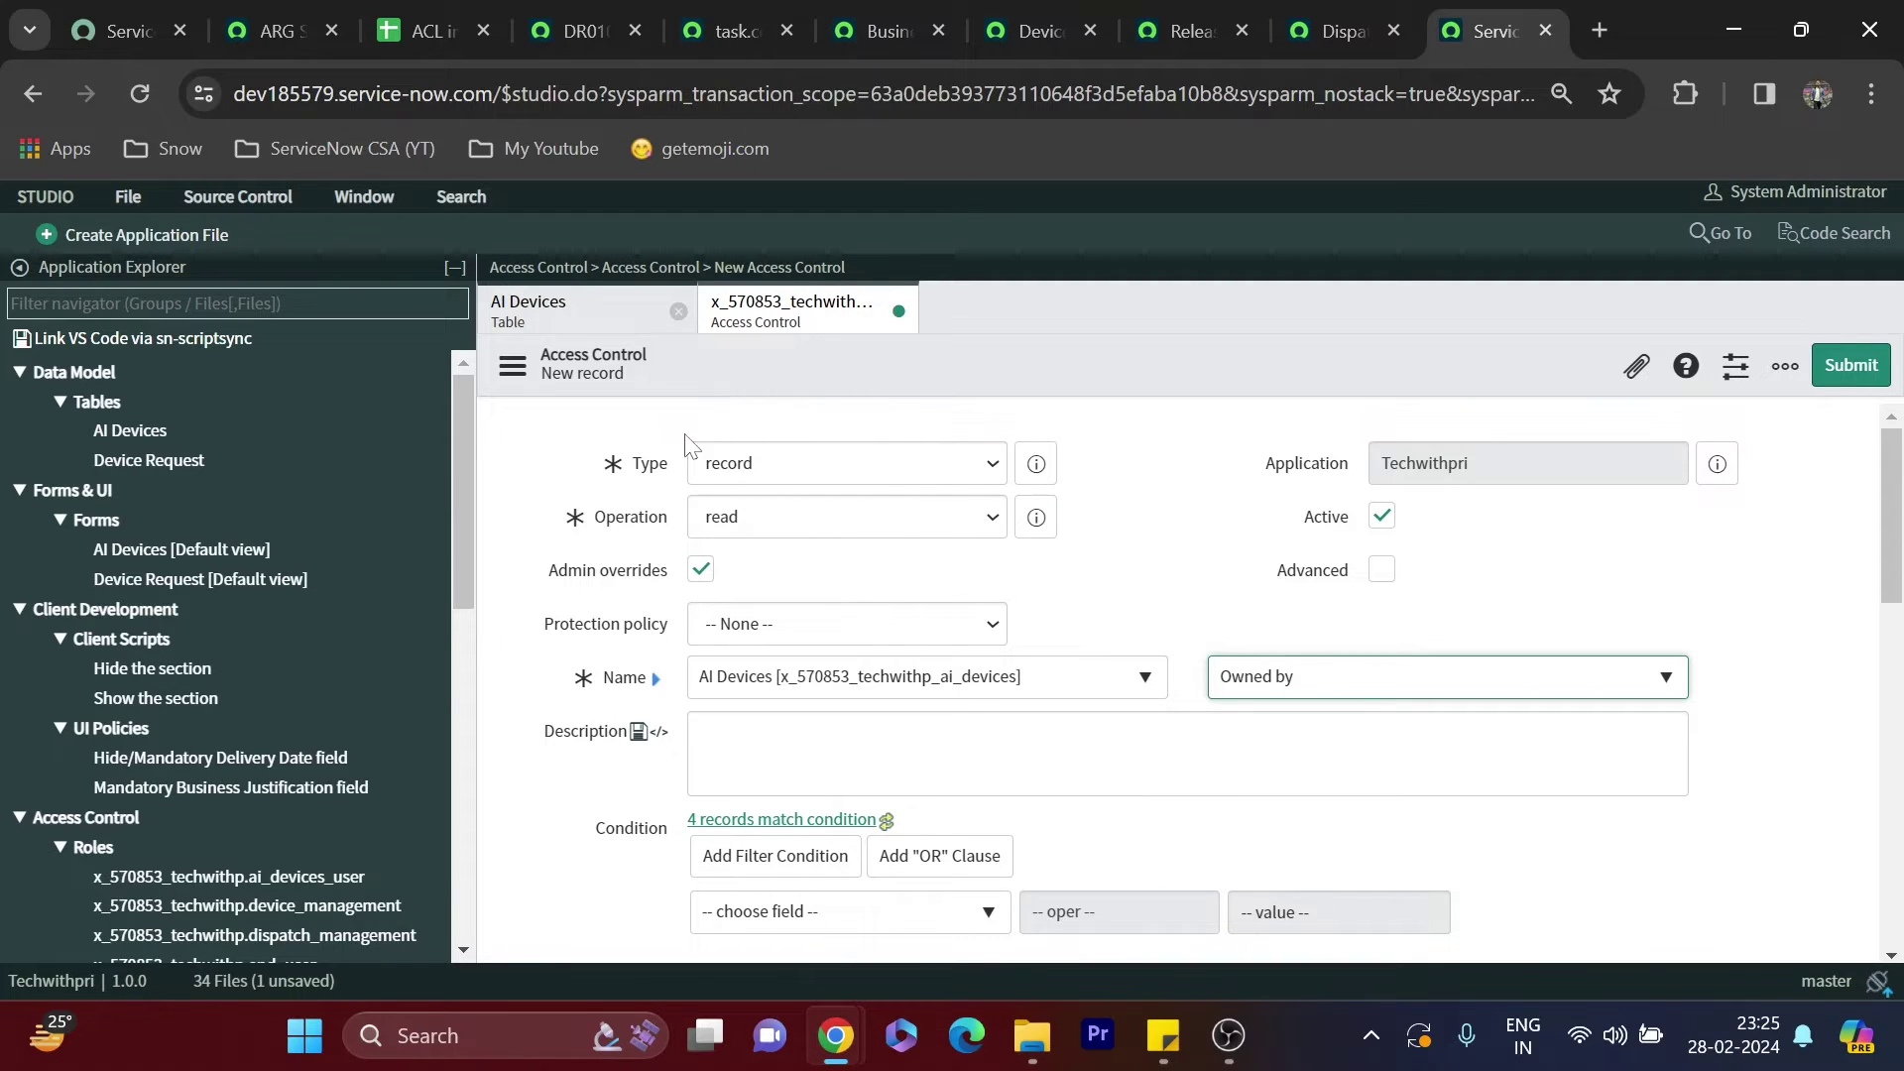
{"action": "left_click", "coordinate": [577, 625]}
{"action": "scroll", "coordinate": [655, 719], "scroll_direction": "down", "scroll_amount": 2}
{"action": "scroll", "coordinate": [664, 694], "scroll_direction": "up", "scroll_amount": 2}
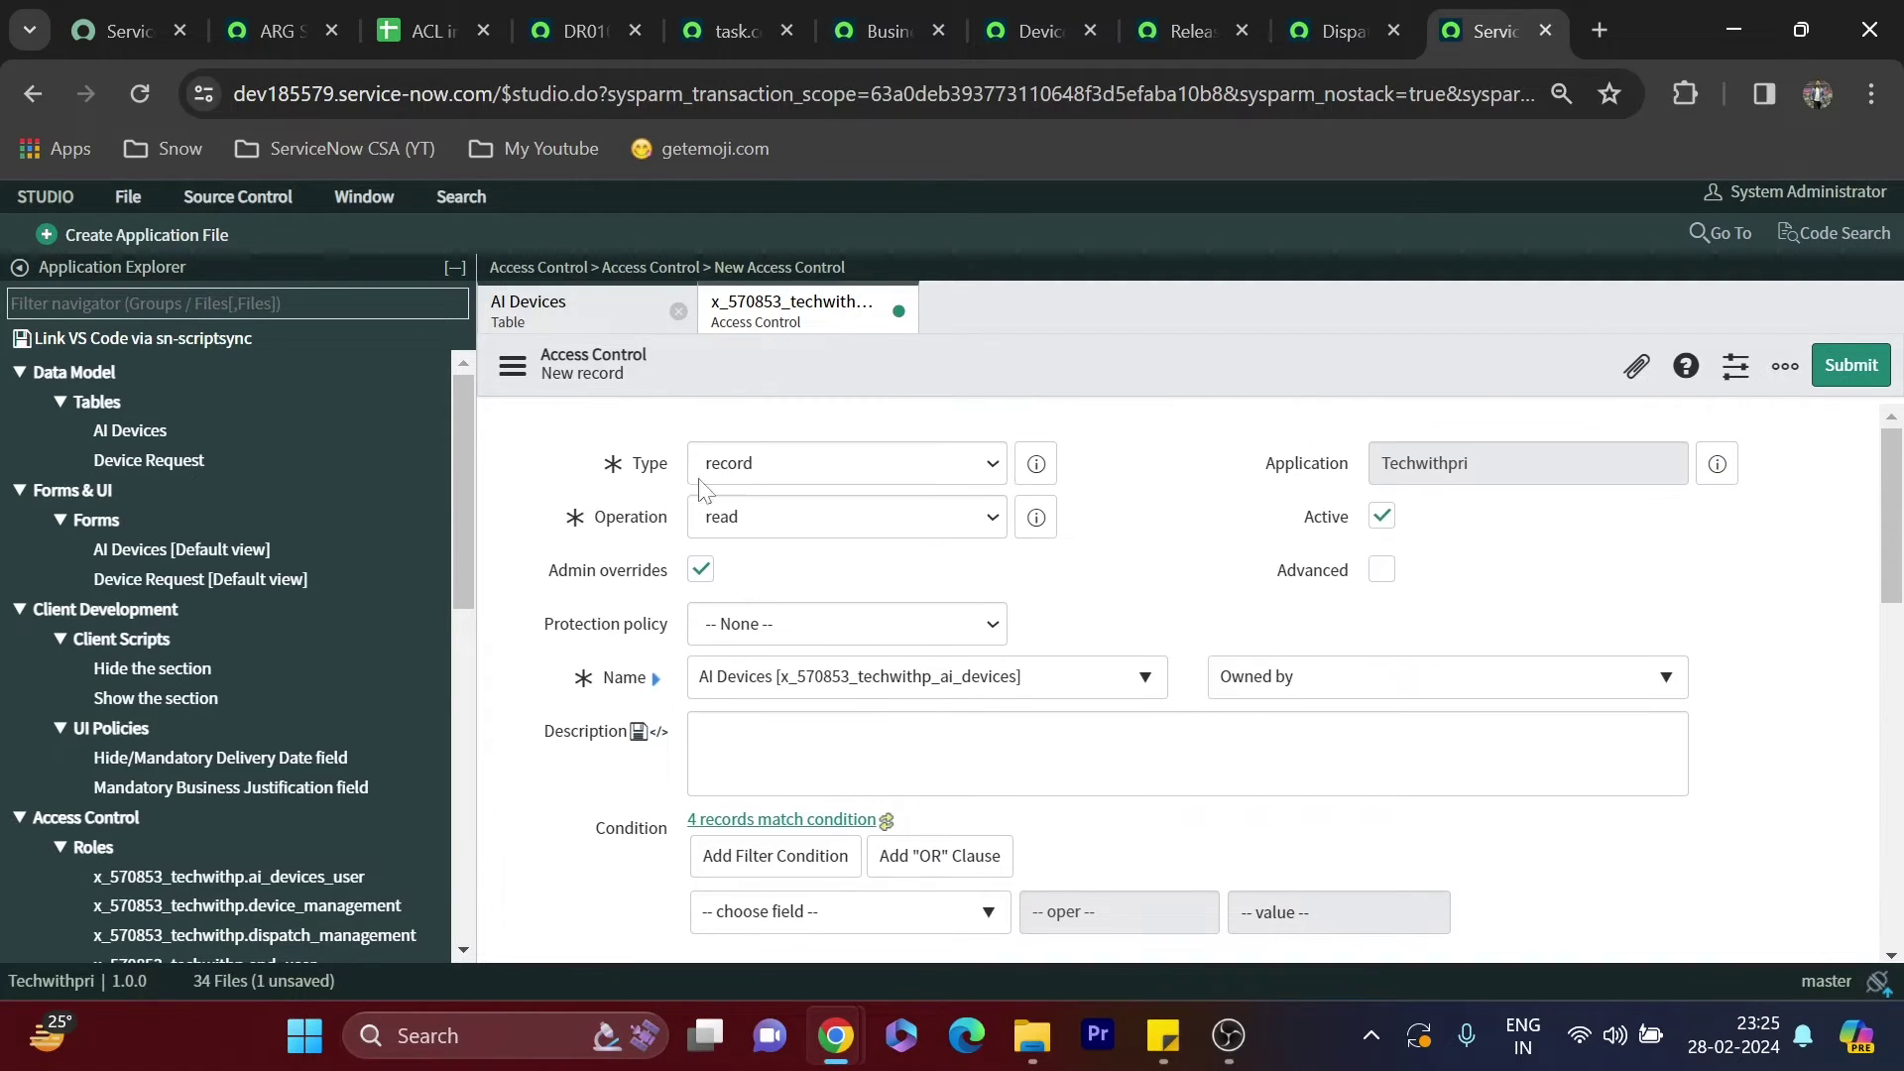
Add x_570853_techwithp.device_management as a required role of the "Owned by" access control
{"action": "scroll", "coordinate": [1062, 608], "scroll_direction": "down", "scroll_amount": 5}
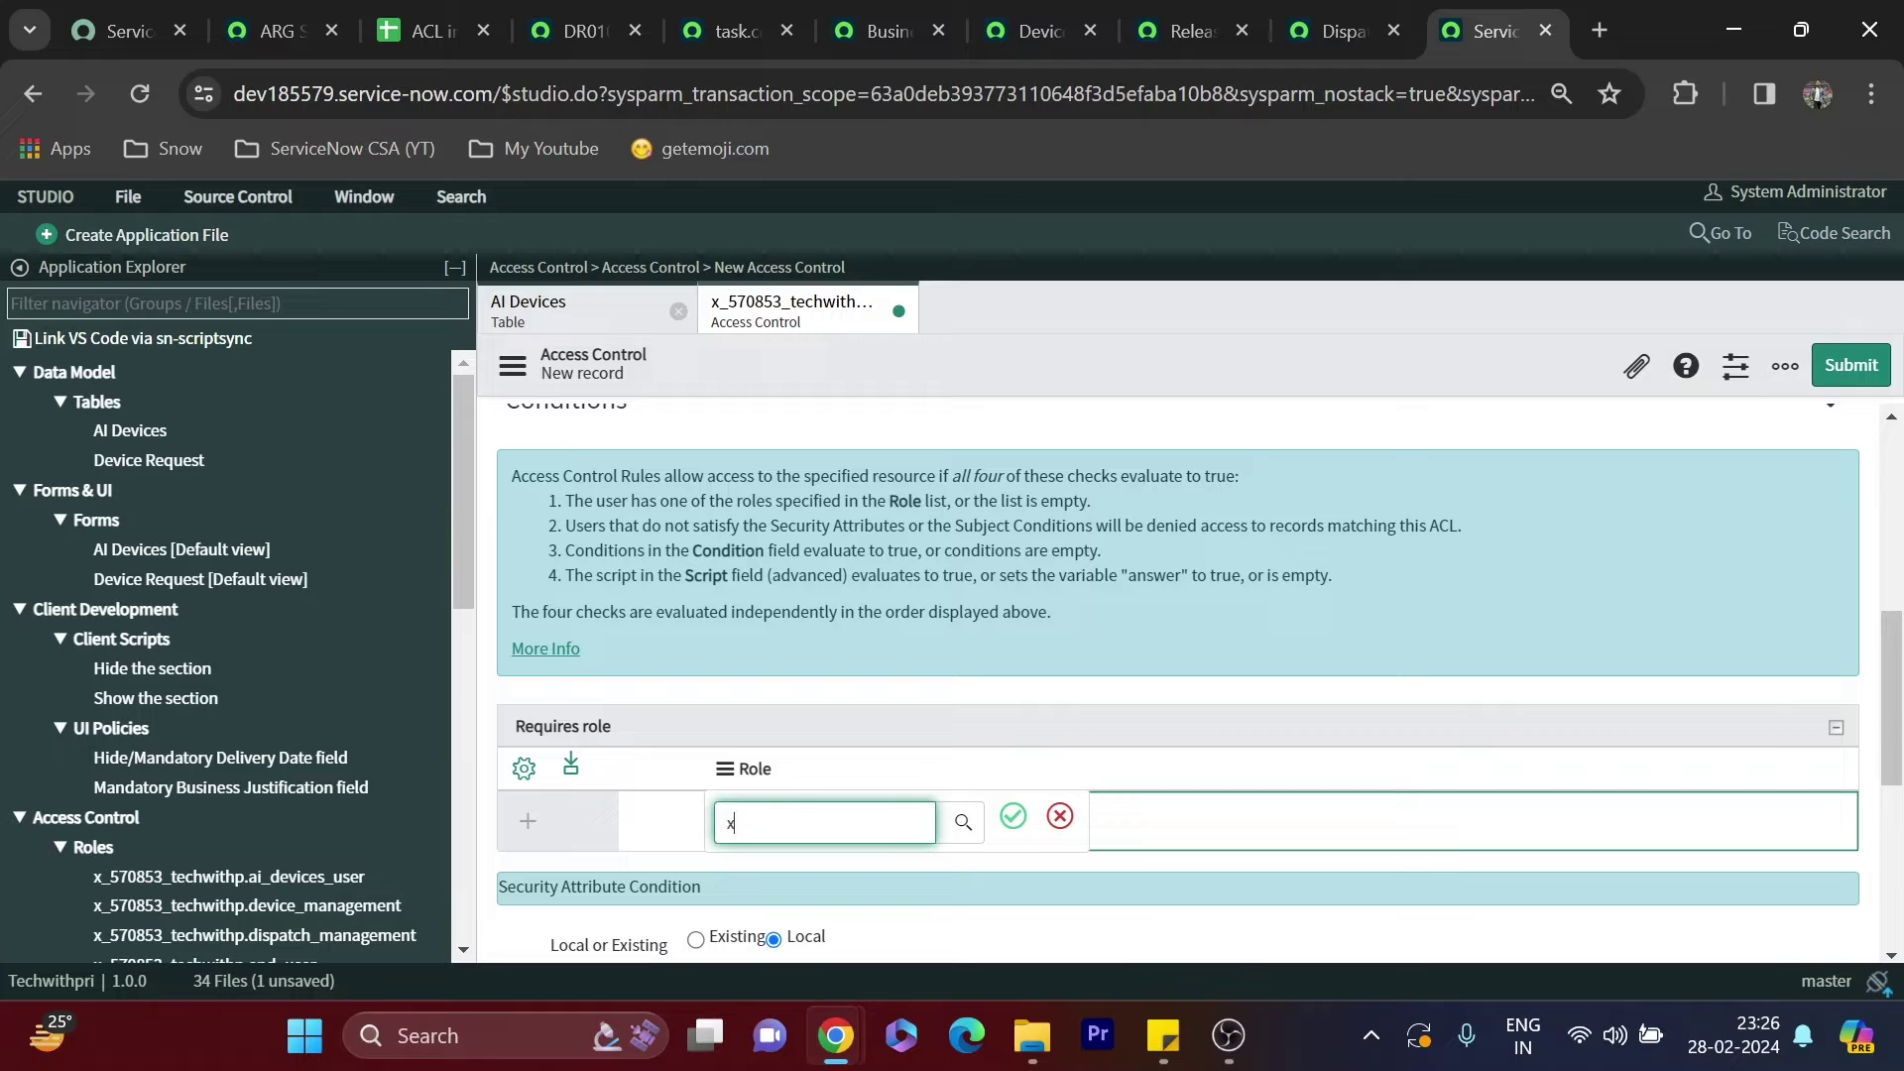
{"action": "scroll", "coordinate": [892, 763], "scroll_direction": "down", "scroll_amount": 1}
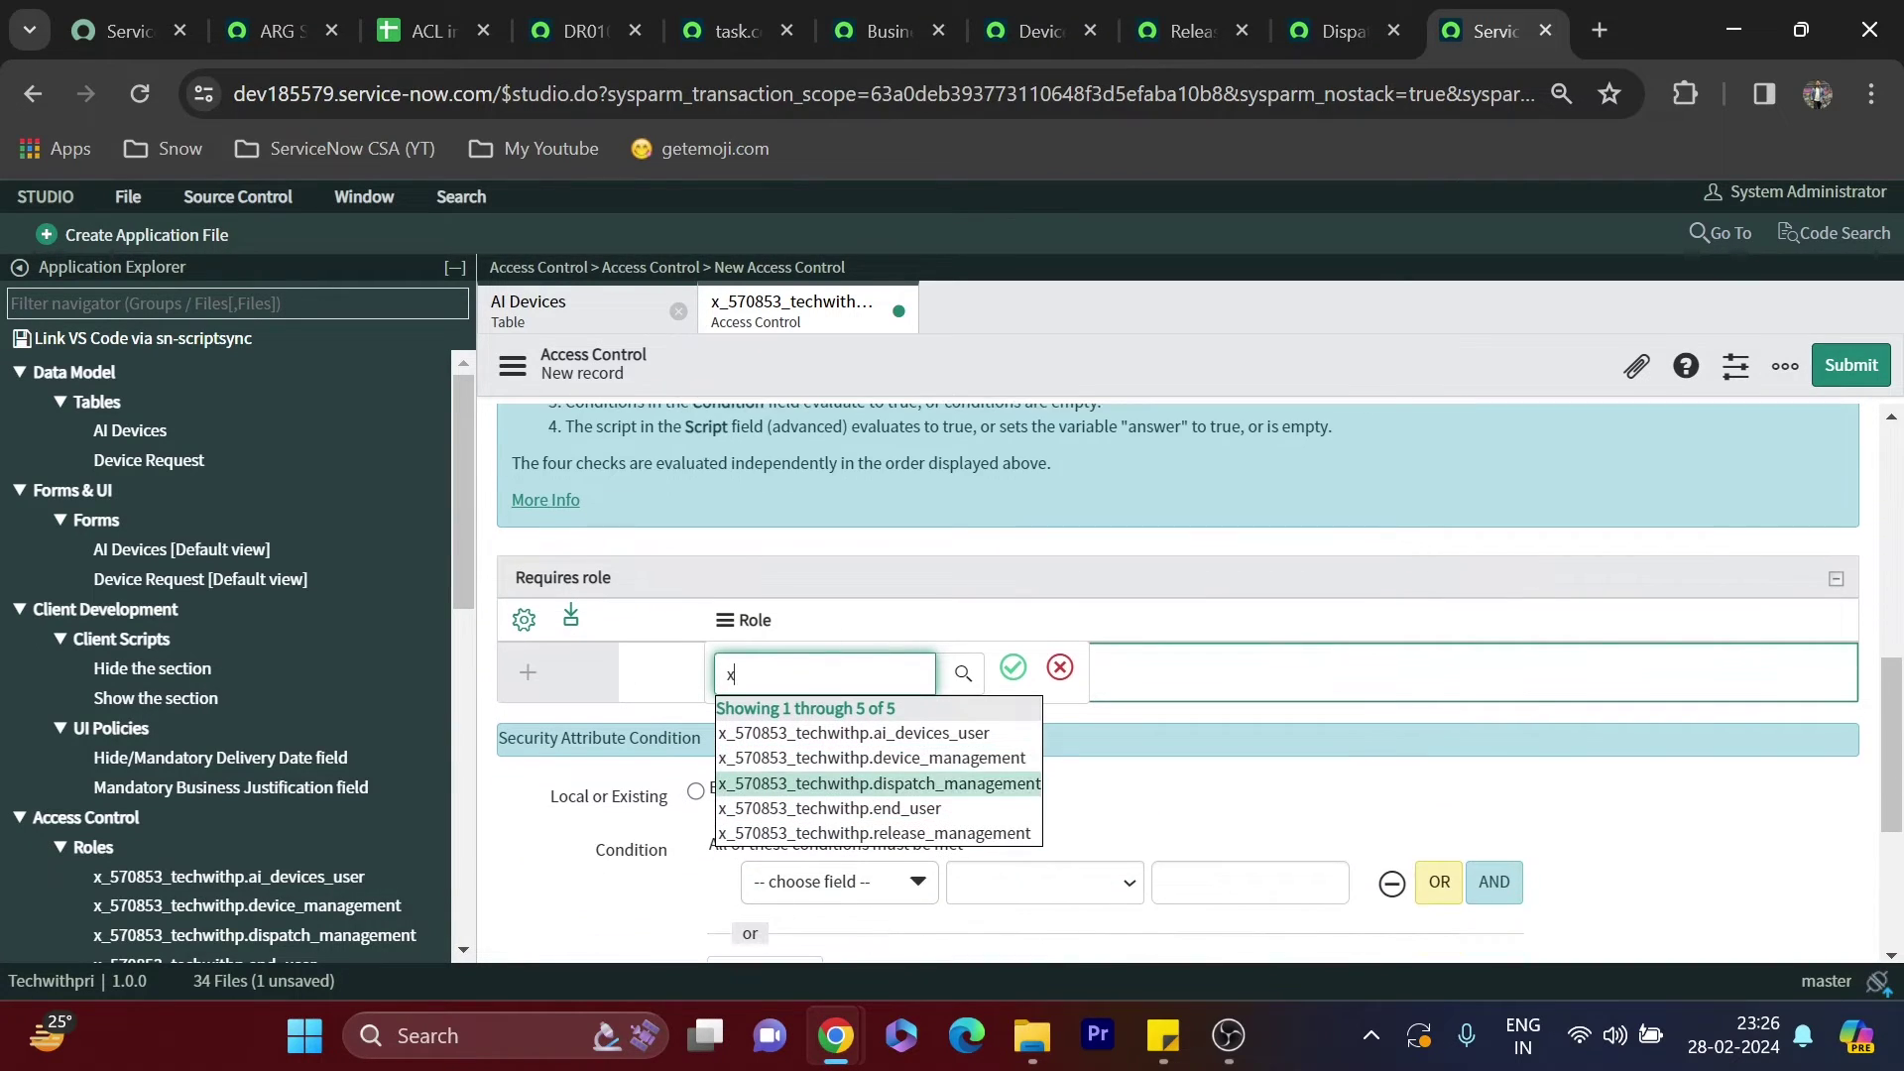
{"action": "left_click", "coordinate": [992, 756]}
{"action": "left_click", "coordinate": [1013, 678]}
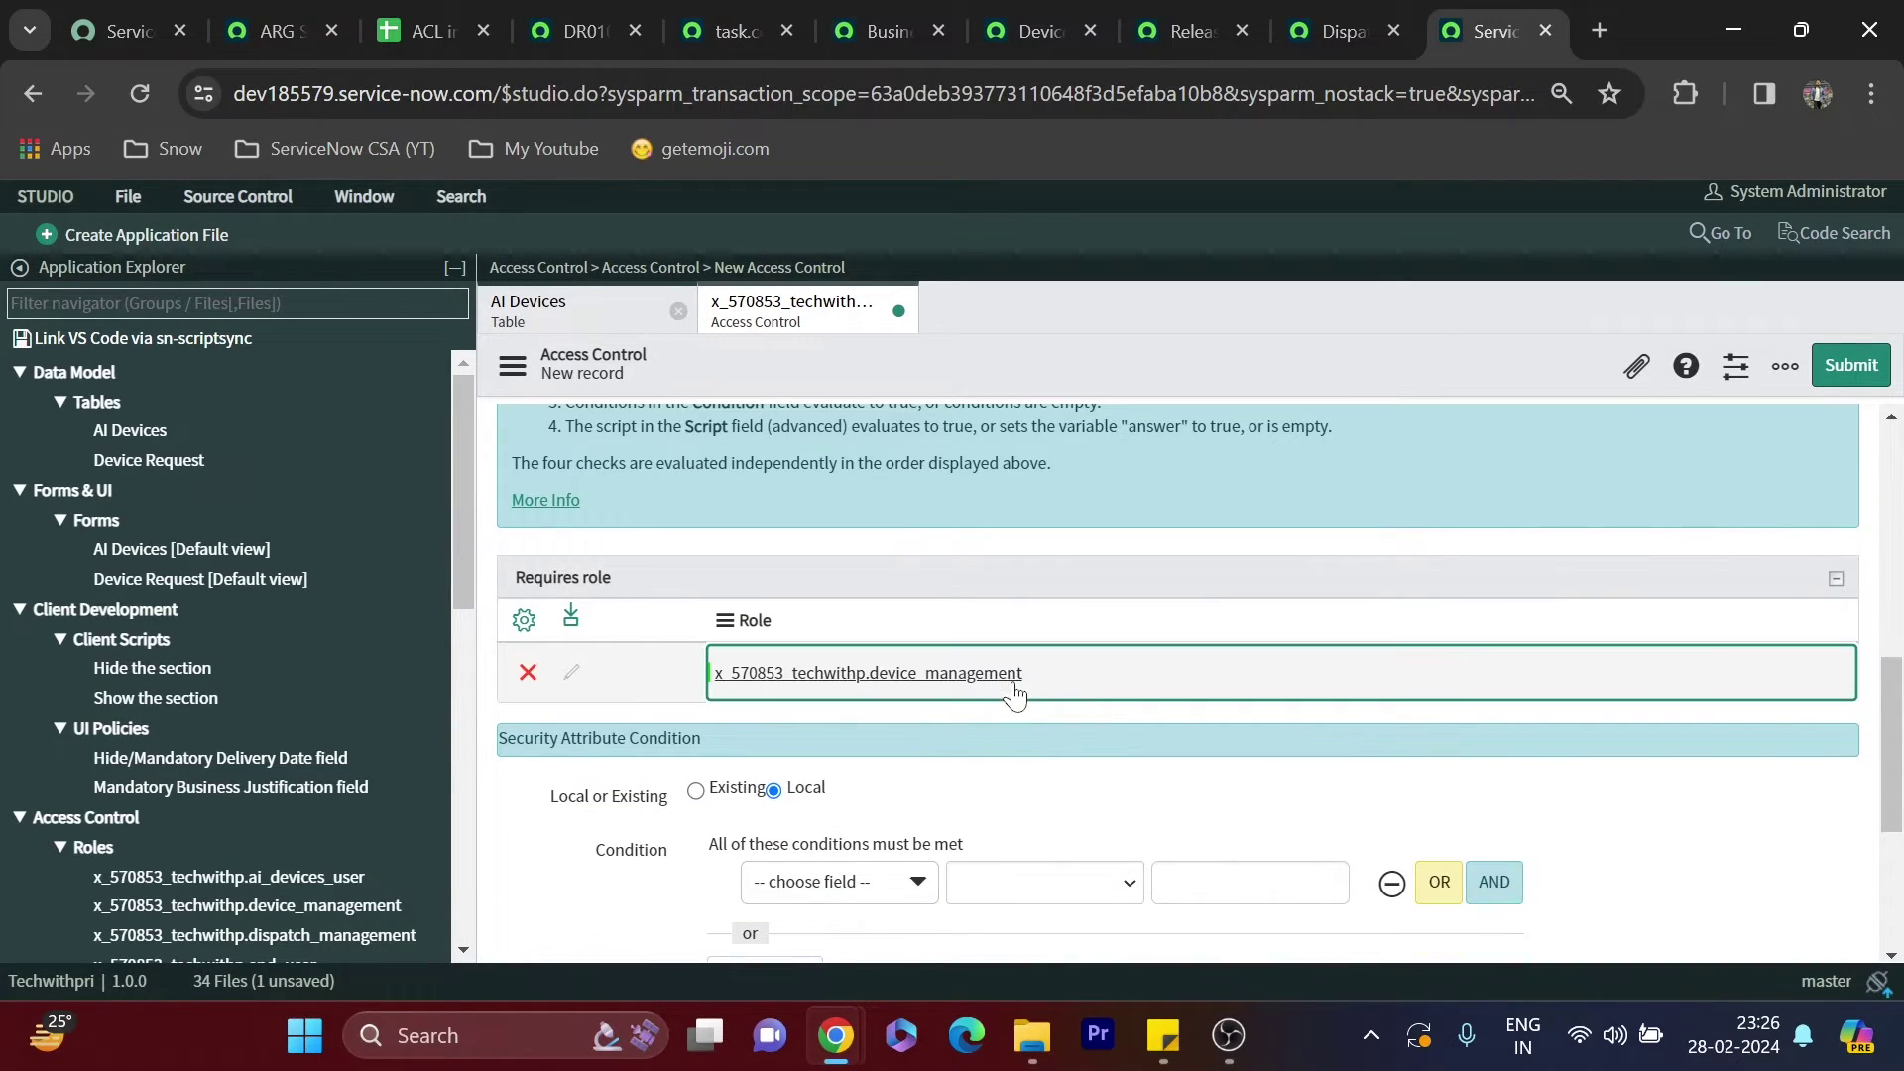
Add x_570853_techwithp.release_management as a second required role of the access control
{"action": "left_click", "coordinate": [764, 733]}
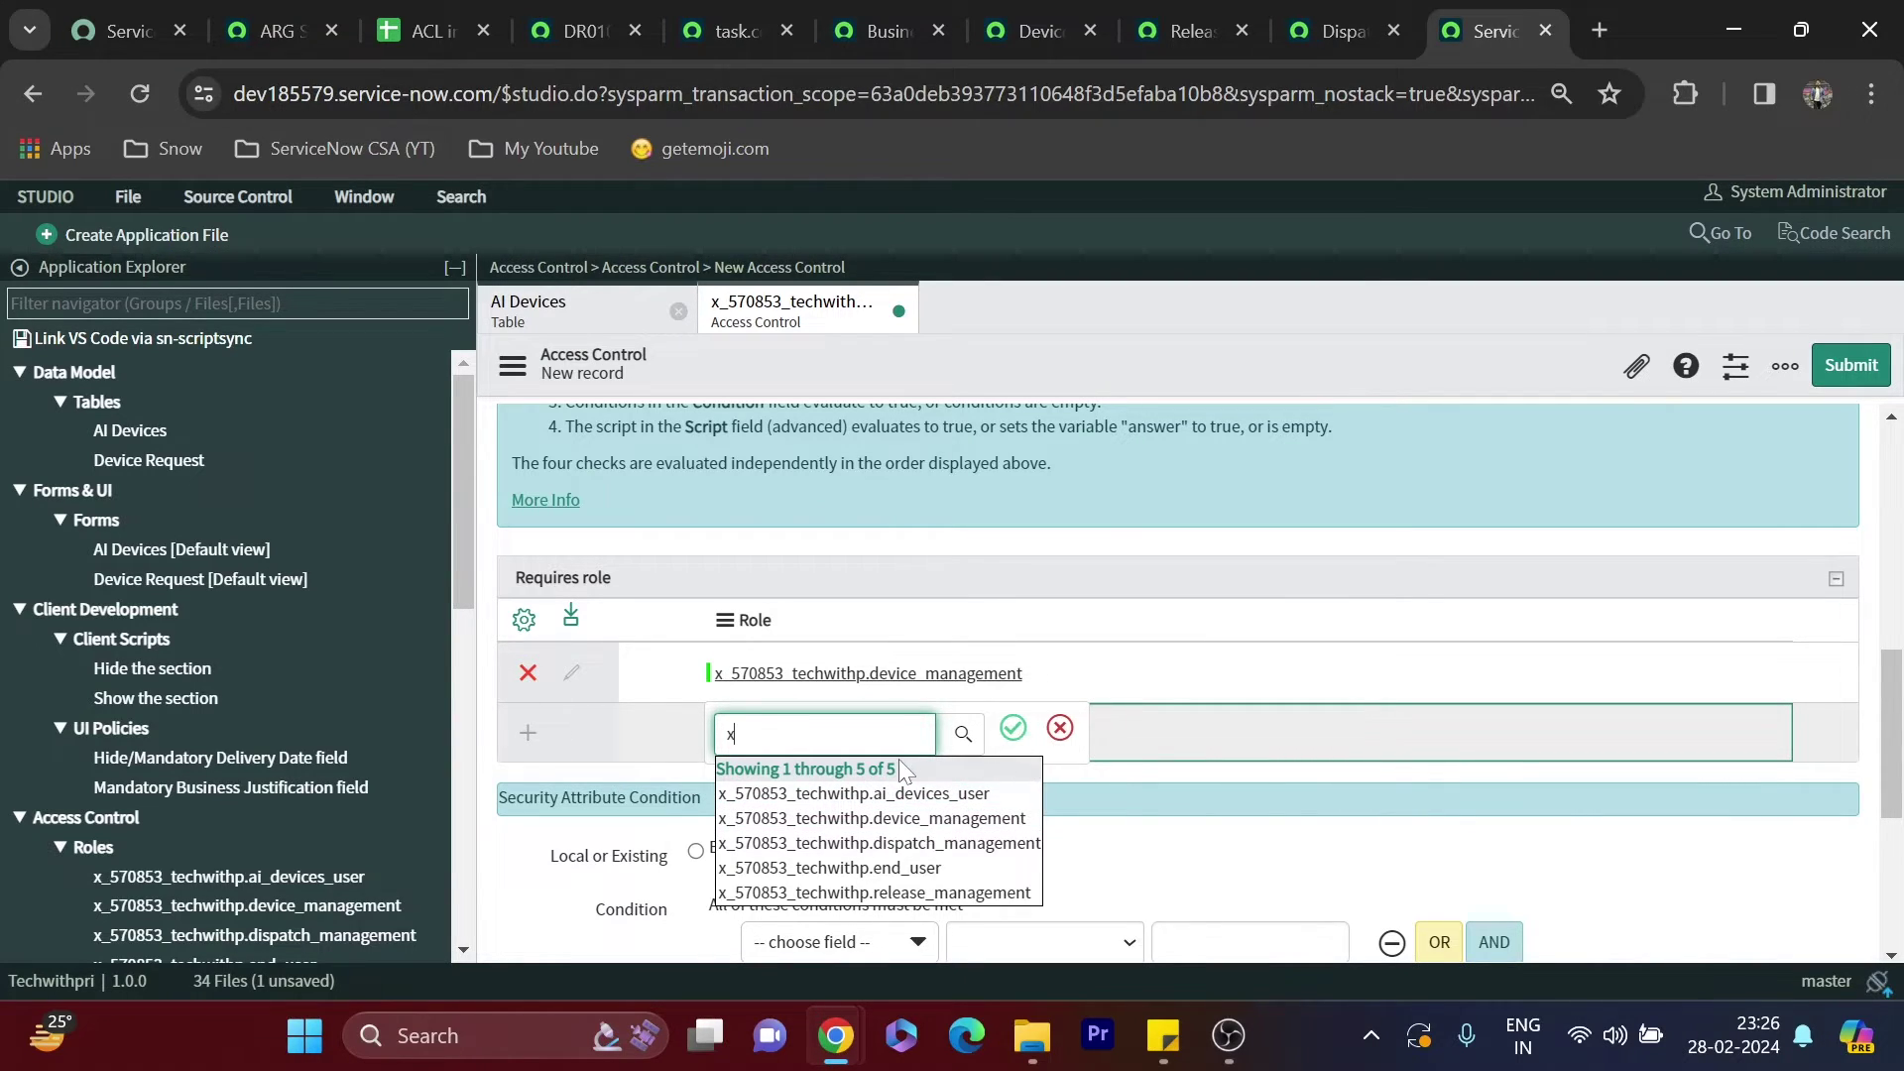
{"action": "key", "text": "Down"}
{"action": "key", "text": "Down"}
{"action": "key", "text": "Down"}
{"action": "key", "text": "Down"}
{"action": "key", "text": "Down"}
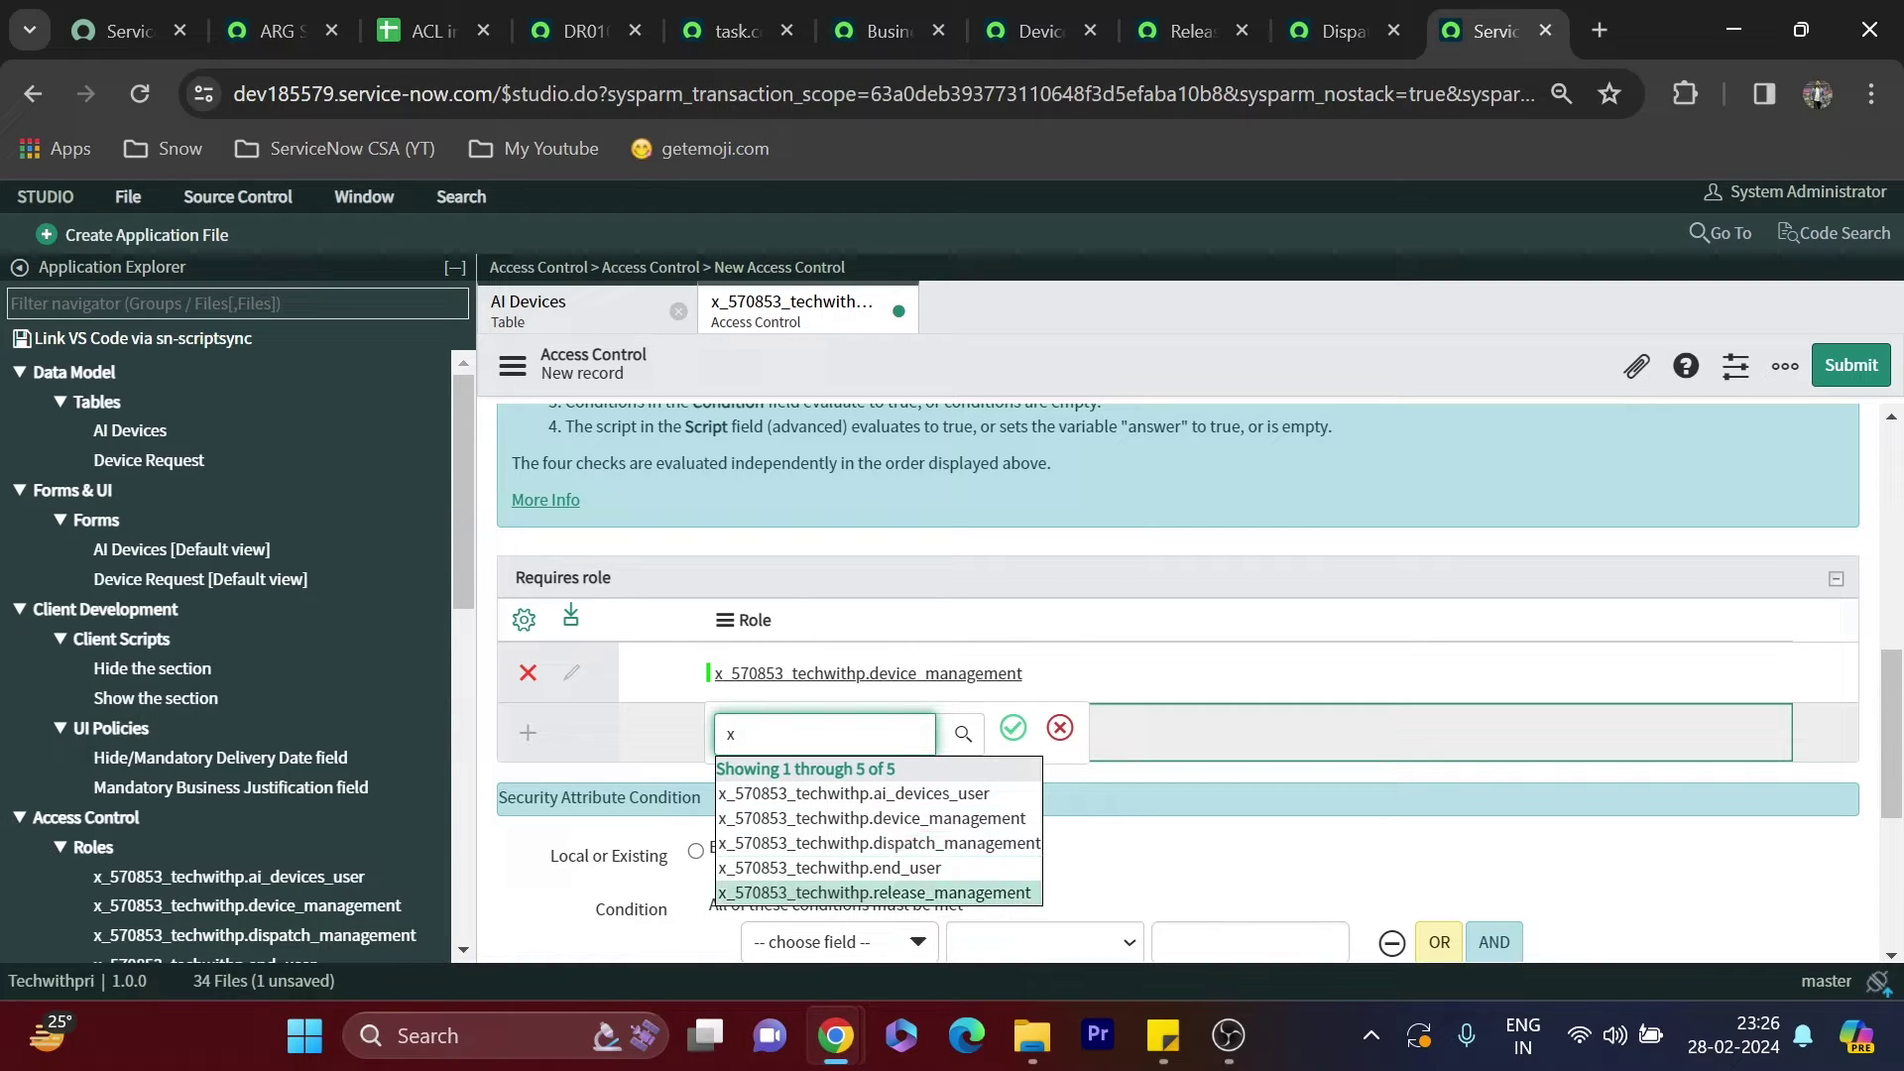
{"action": "key", "text": "Return"}
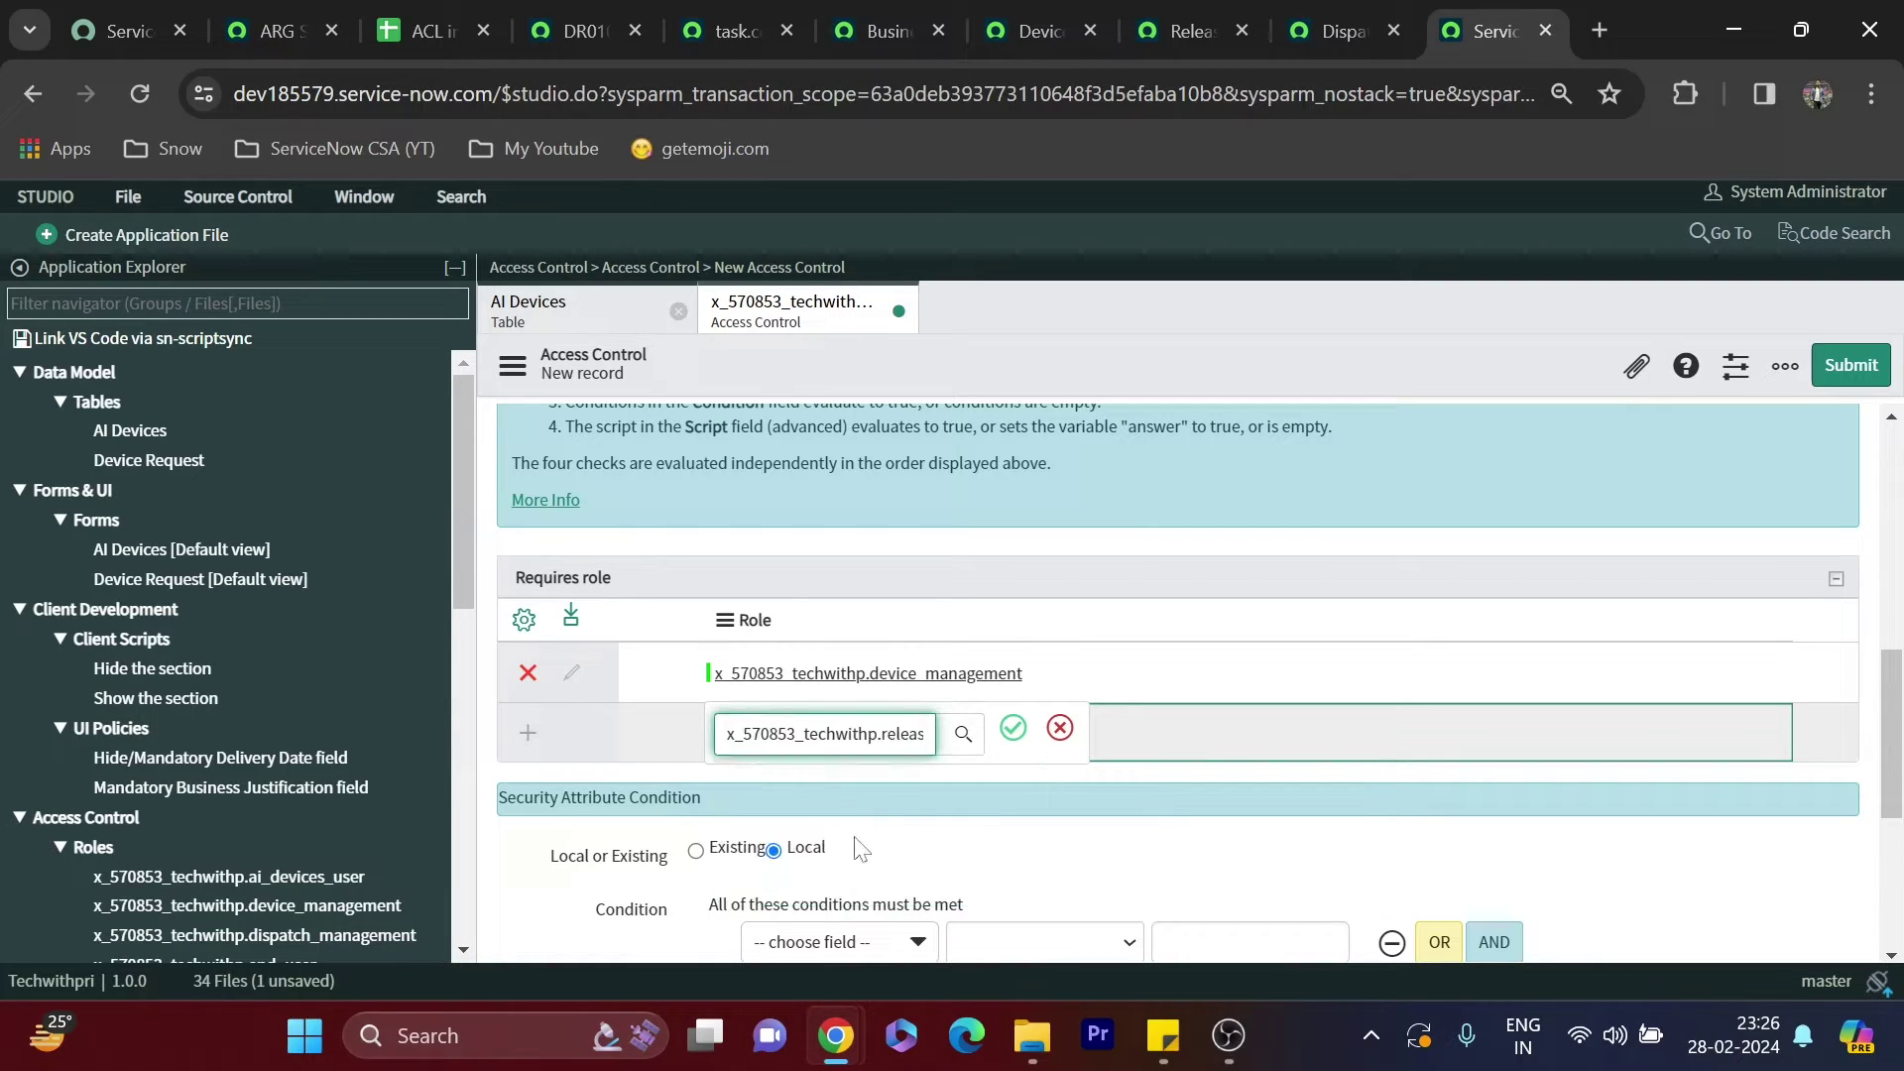
{"action": "left_click", "coordinate": [1013, 727]}
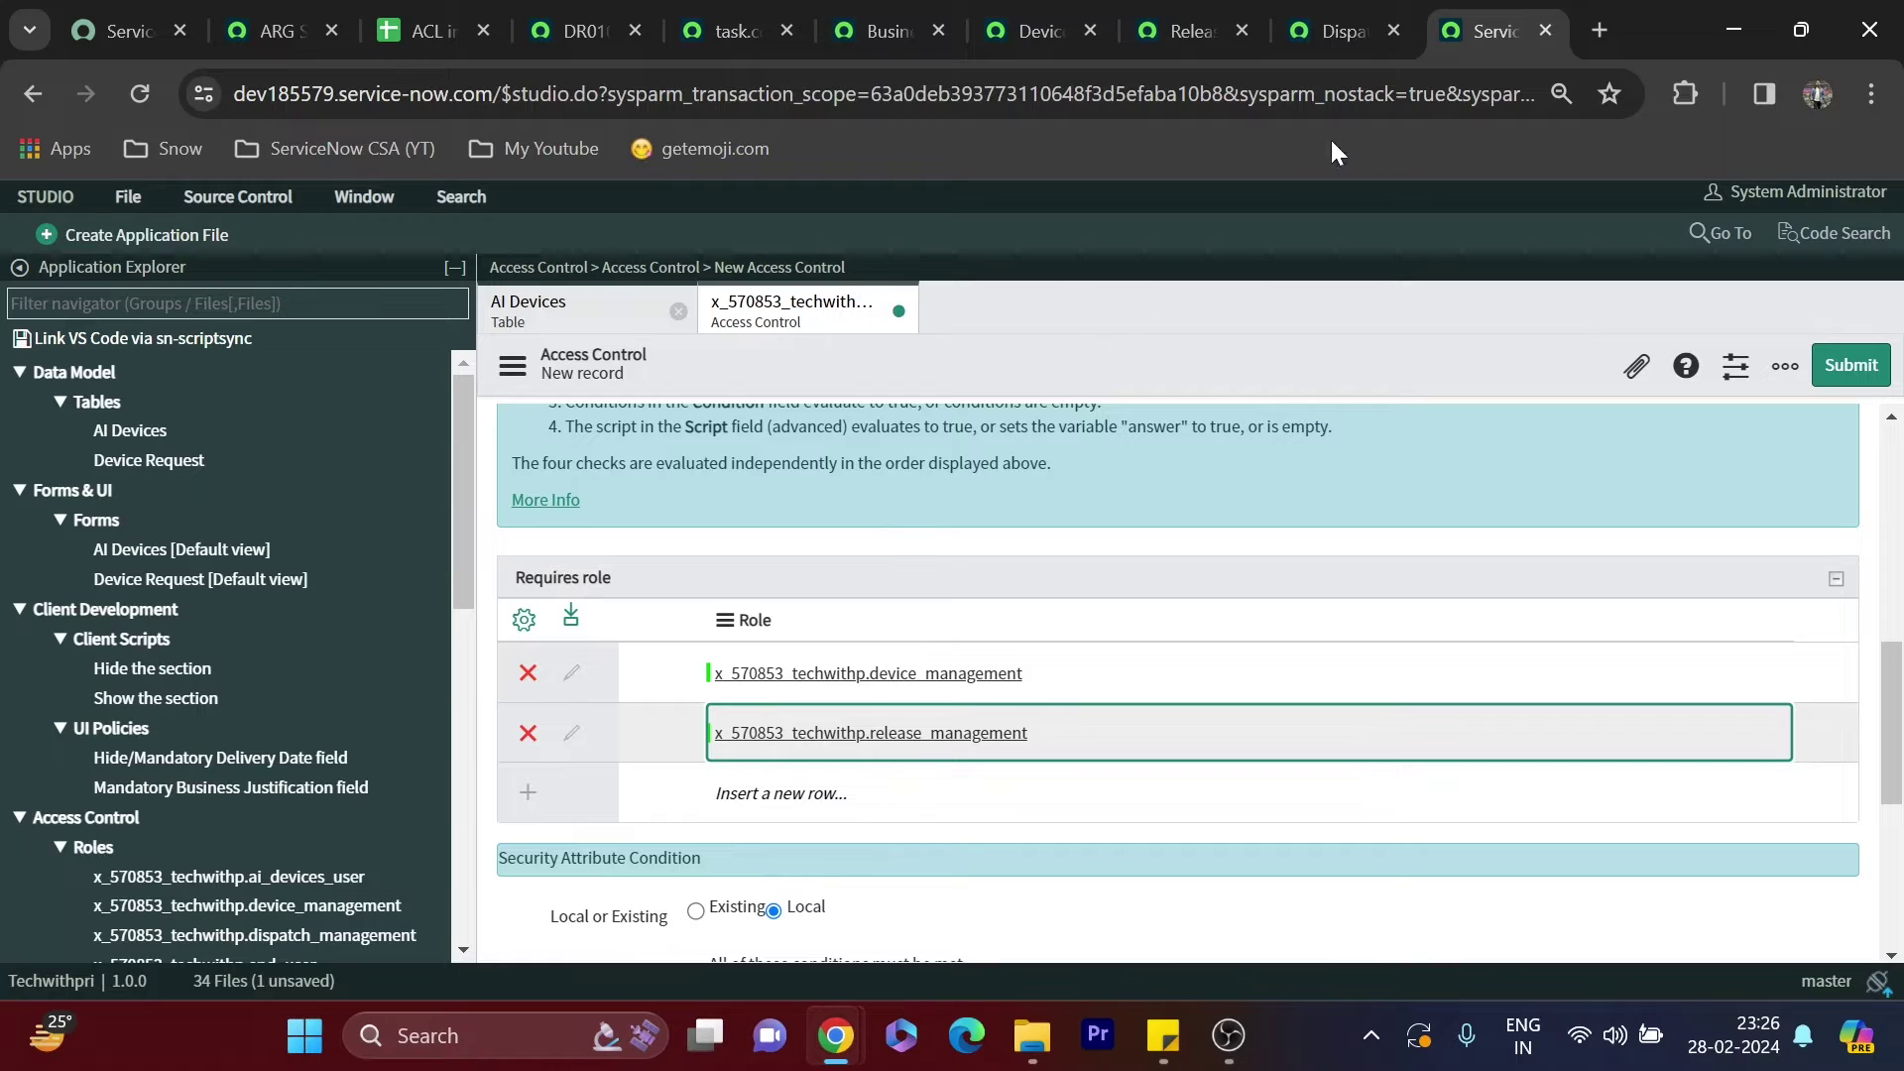
Check the required roles against the ACL sheet, then submit the "Owned by" access control and continue past the security rules verification
{"action": "left_click", "coordinate": [421, 31]}
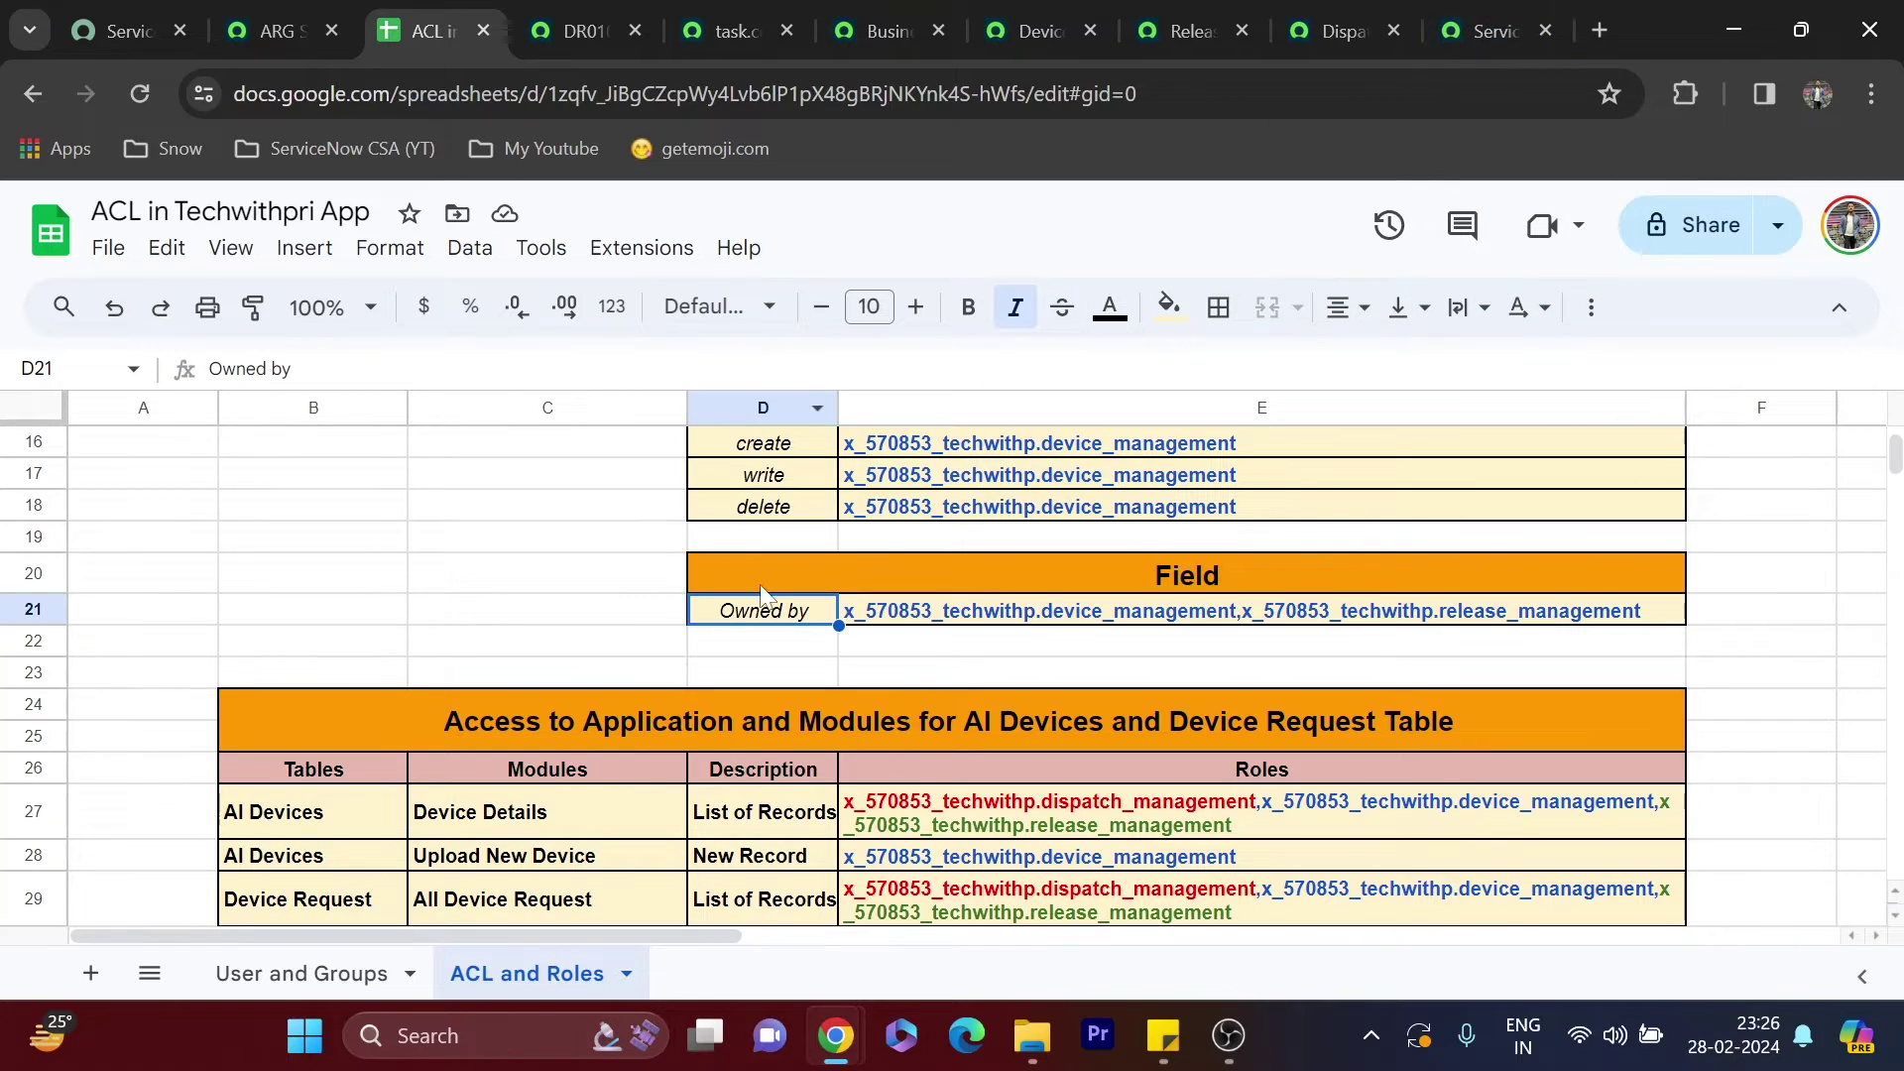
{"action": "left_click", "coordinate": [1497, 31]}
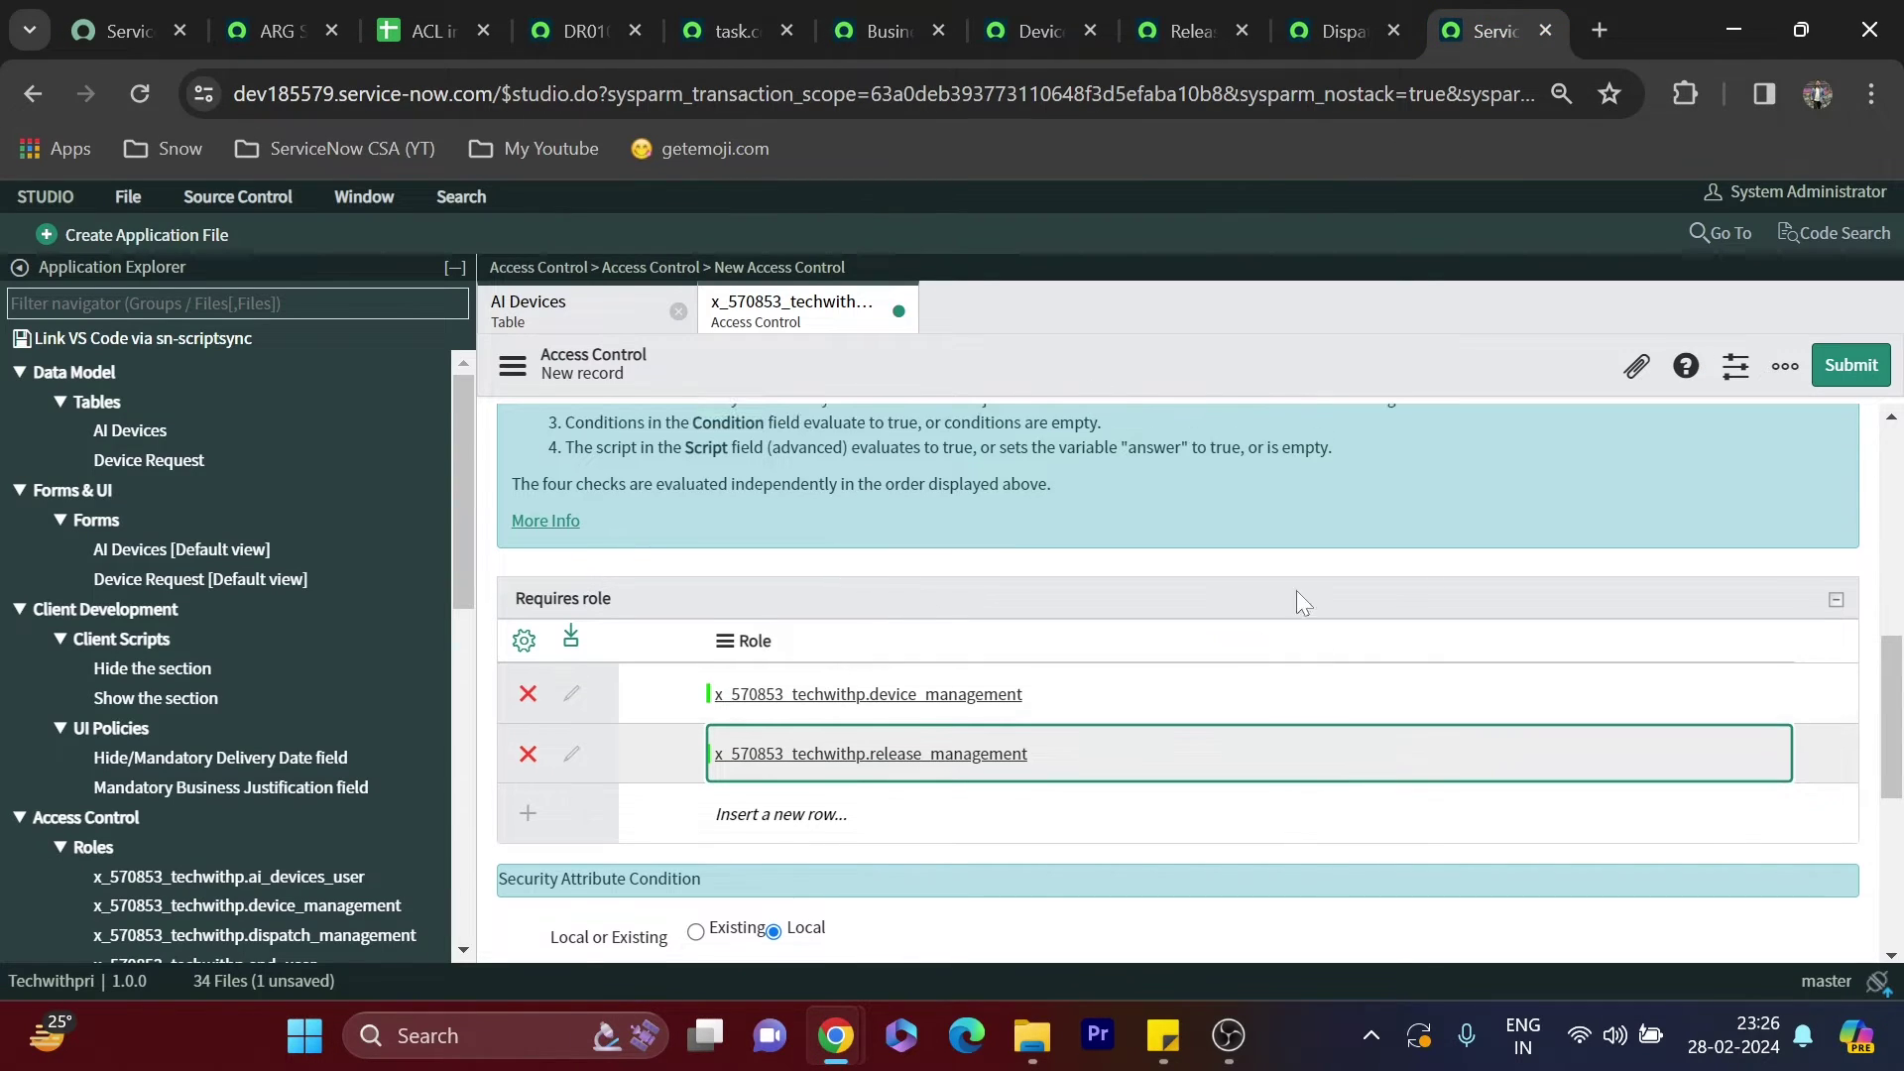
{"action": "left_click", "coordinate": [1852, 376]}
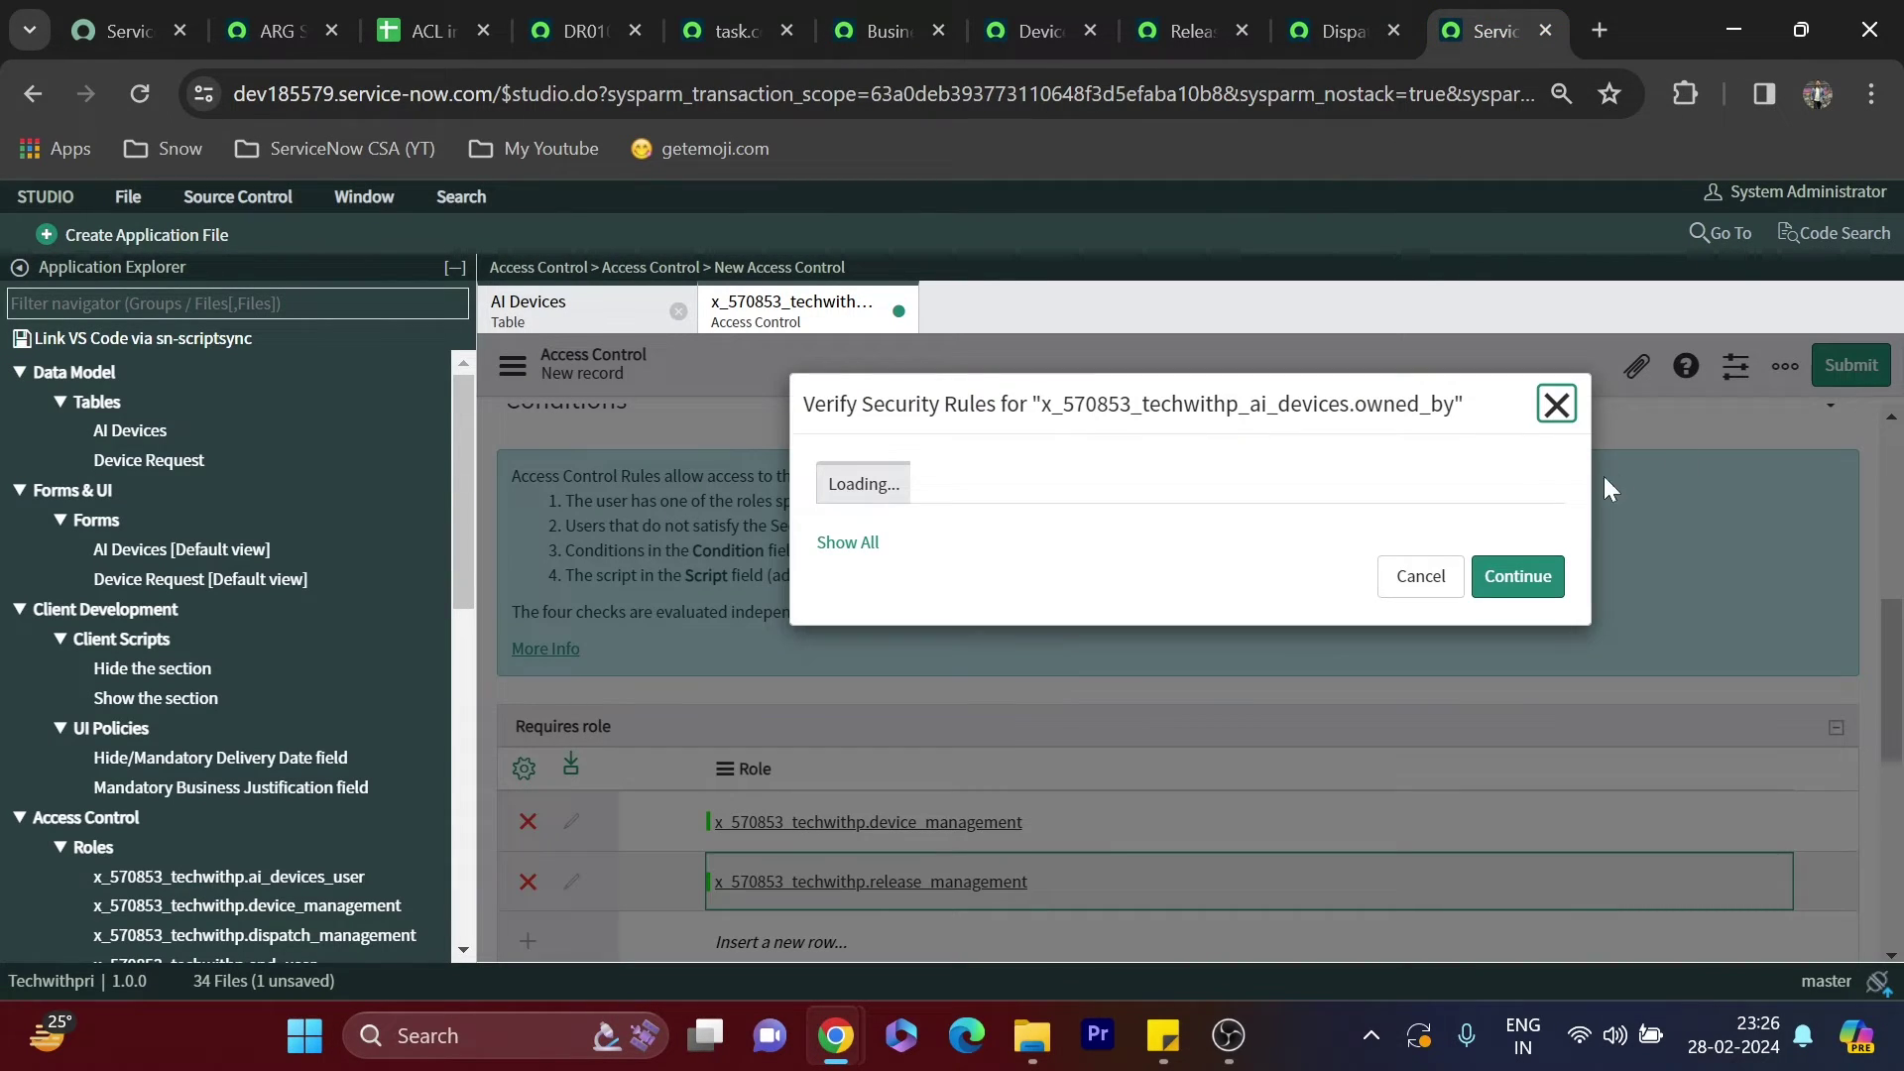
{"action": "left_click", "coordinate": [1517, 670]}
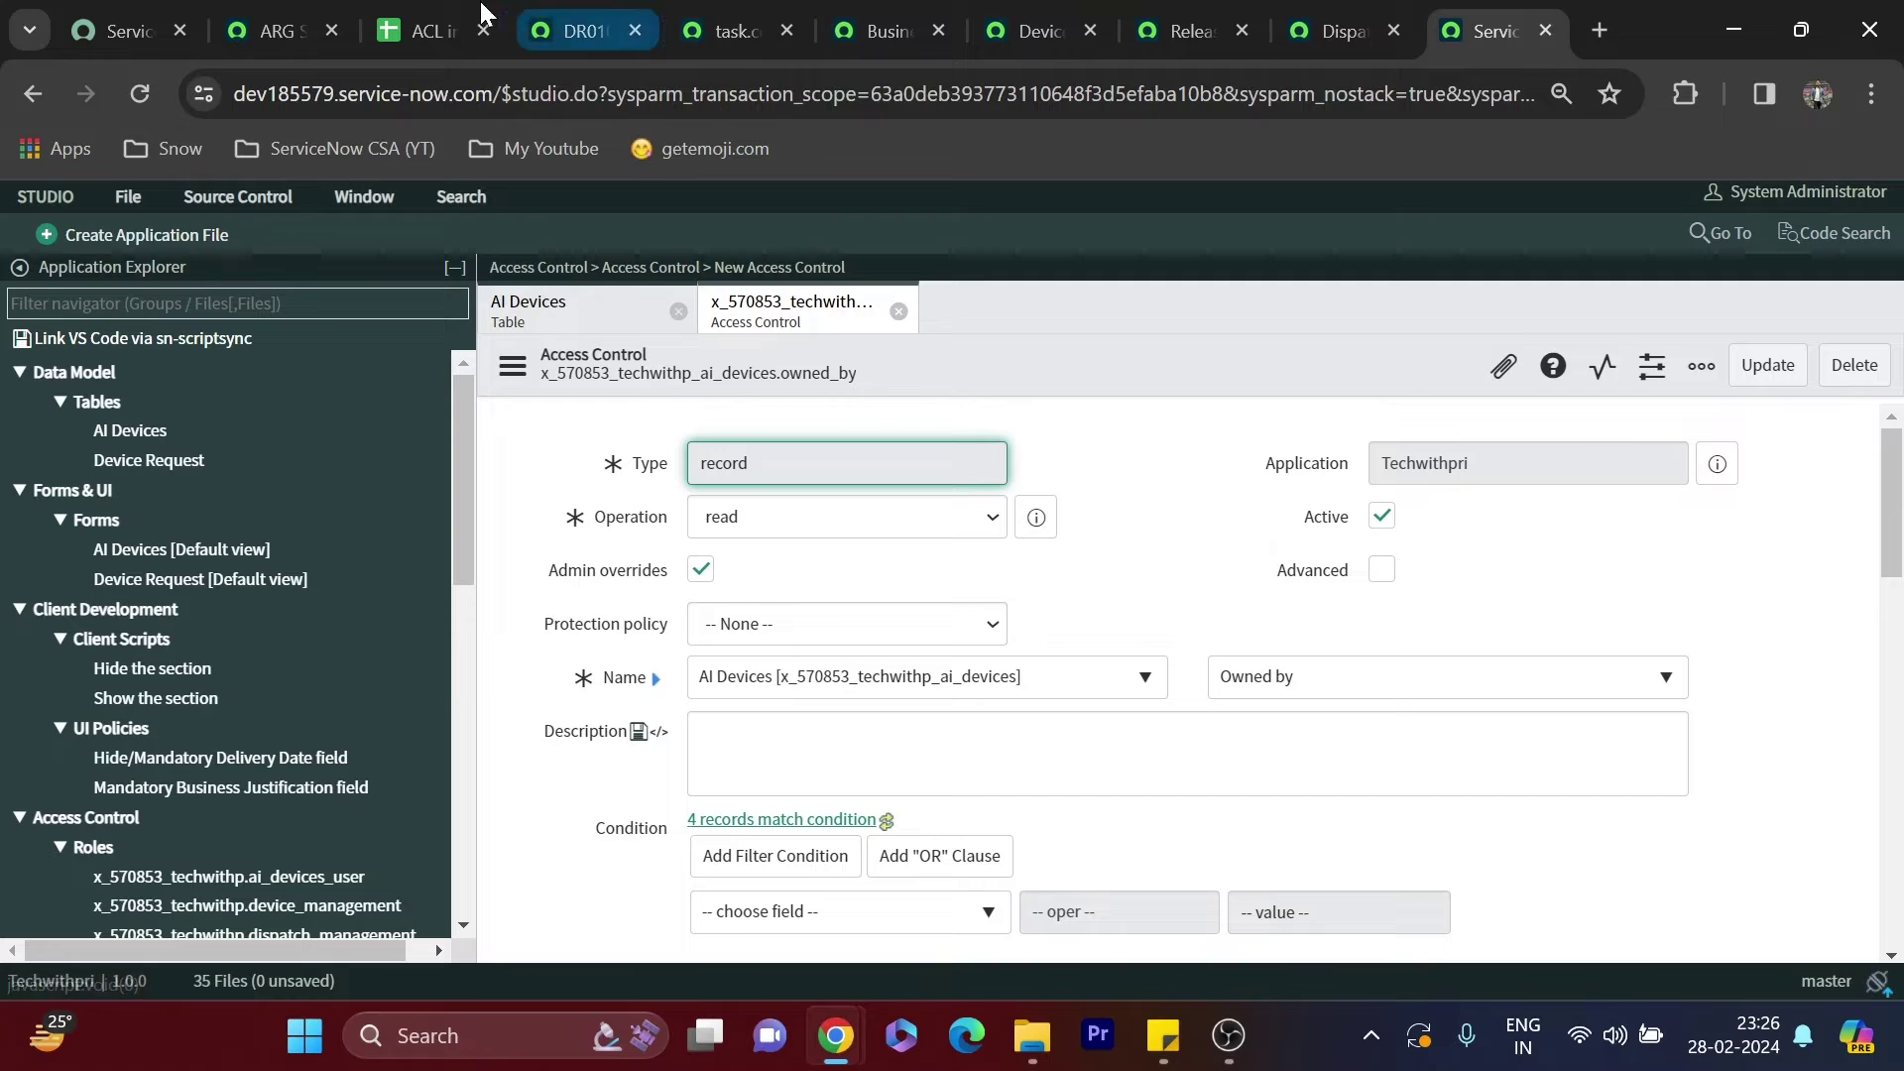
Duplicate the browser tab showing the ARG Smart Wear device record and place the copy right after the ACL sheet
{"action": "left_click", "coordinate": [575, 31]}
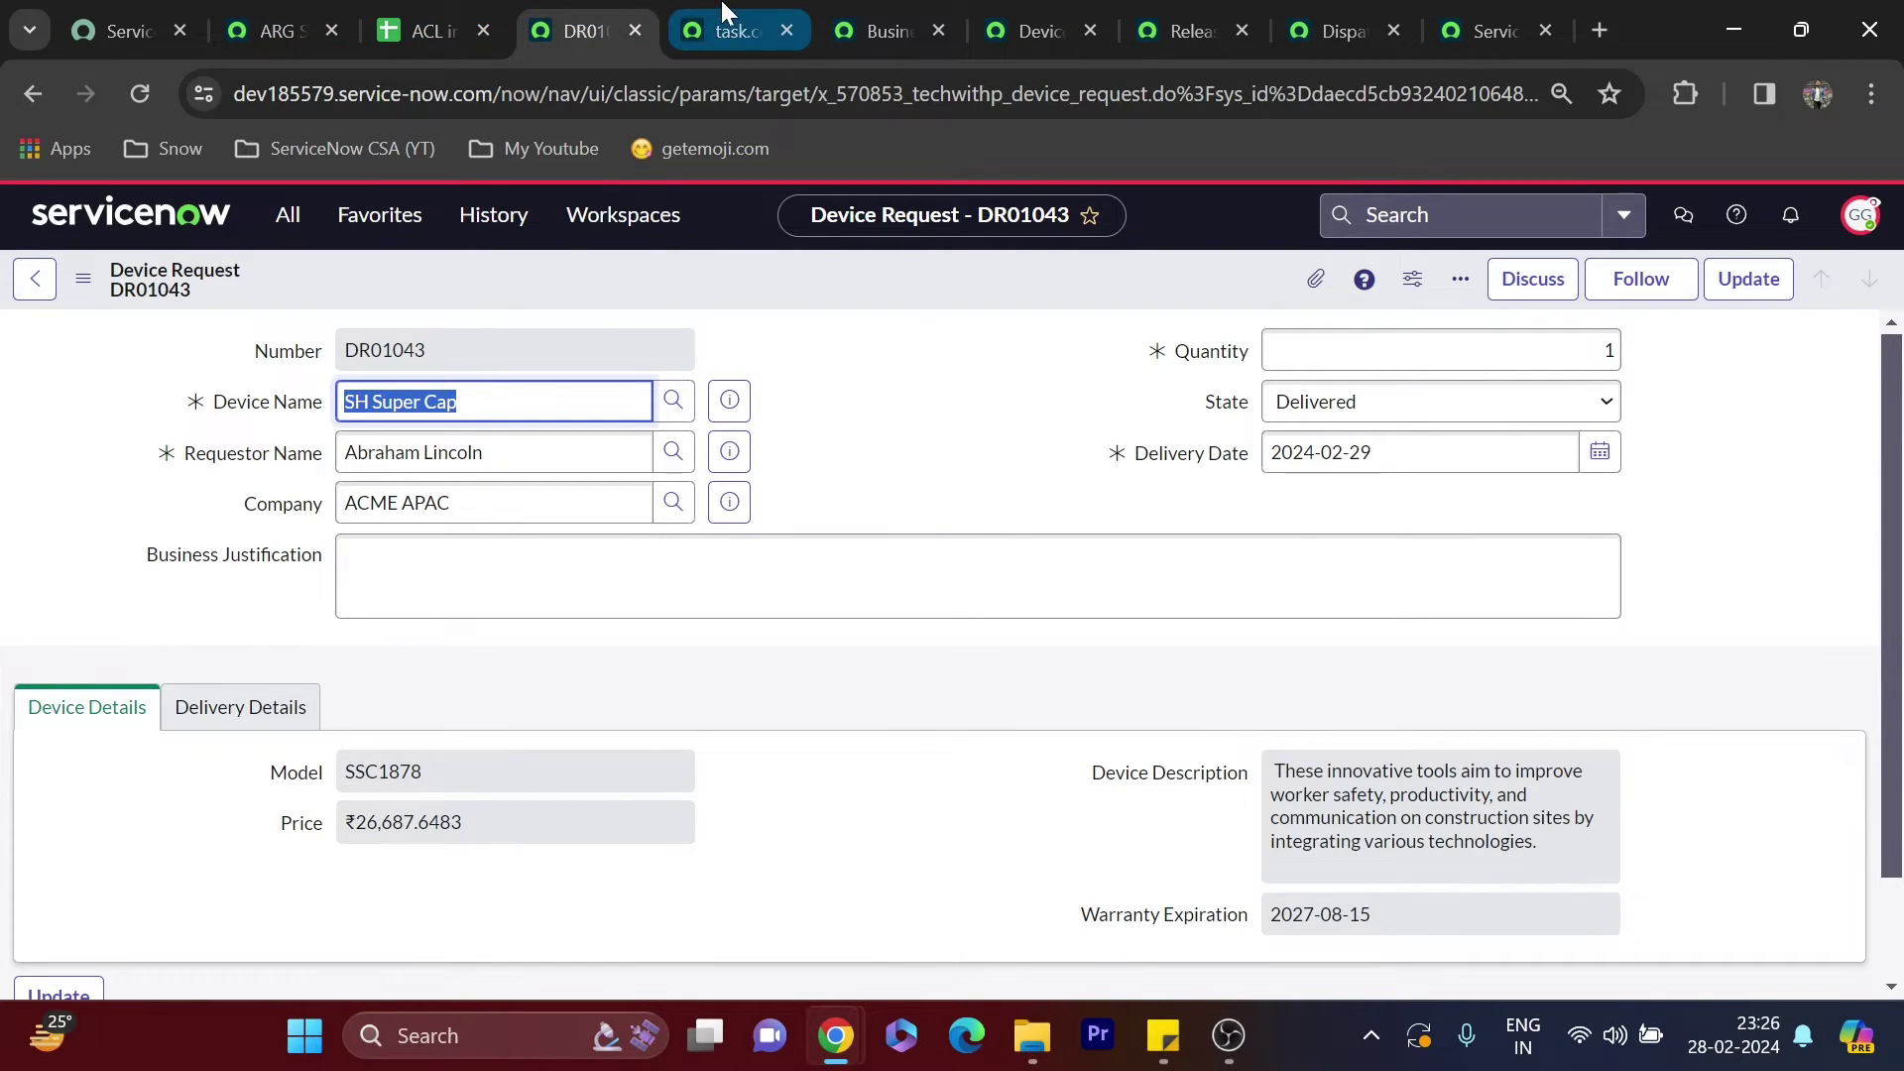
{"action": "left_click", "coordinate": [317, 22]}
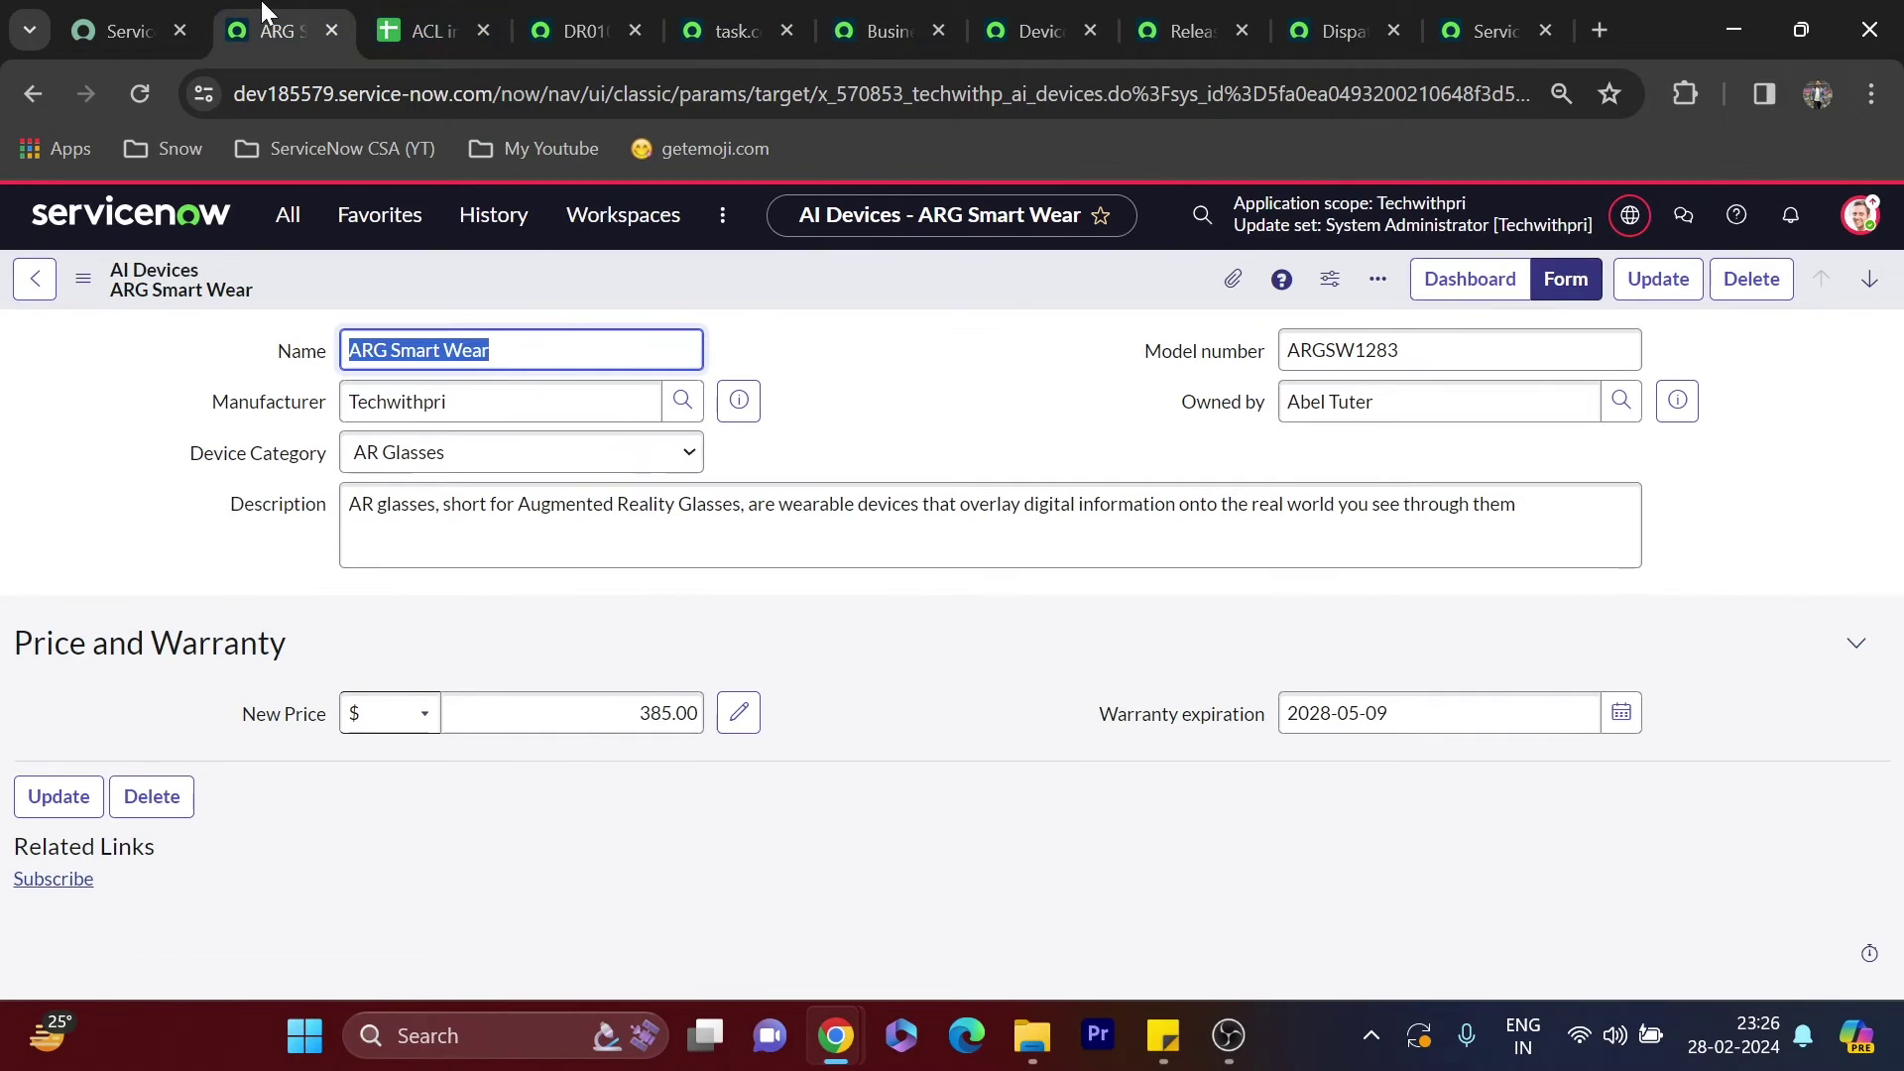
{"action": "left_click_drag", "start_coordinate": [287, 9], "coordinate": [464, 31]}
{"action": "right_click", "coordinate": [403, 30]}
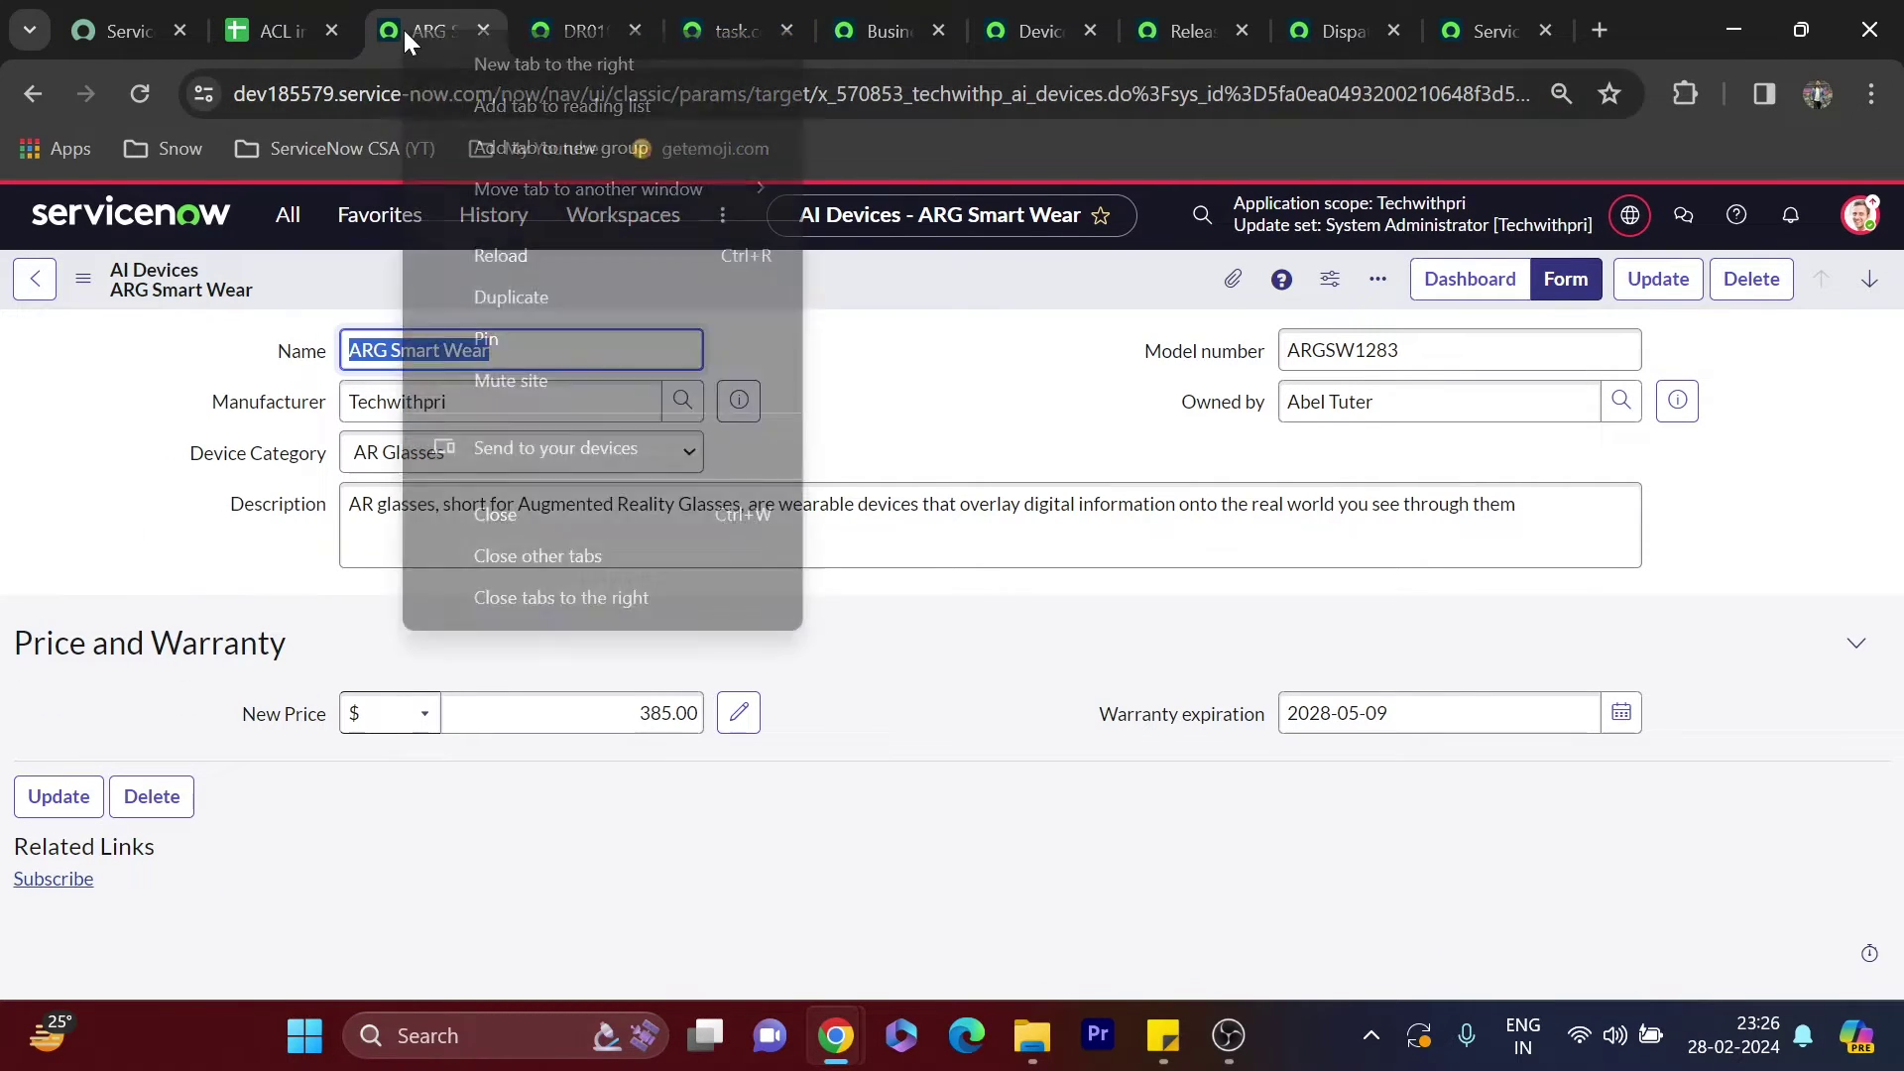
{"action": "left_click", "coordinate": [486, 292]}
{"action": "left_click_drag", "start_coordinate": [543, 8], "coordinate": [340, 6]}
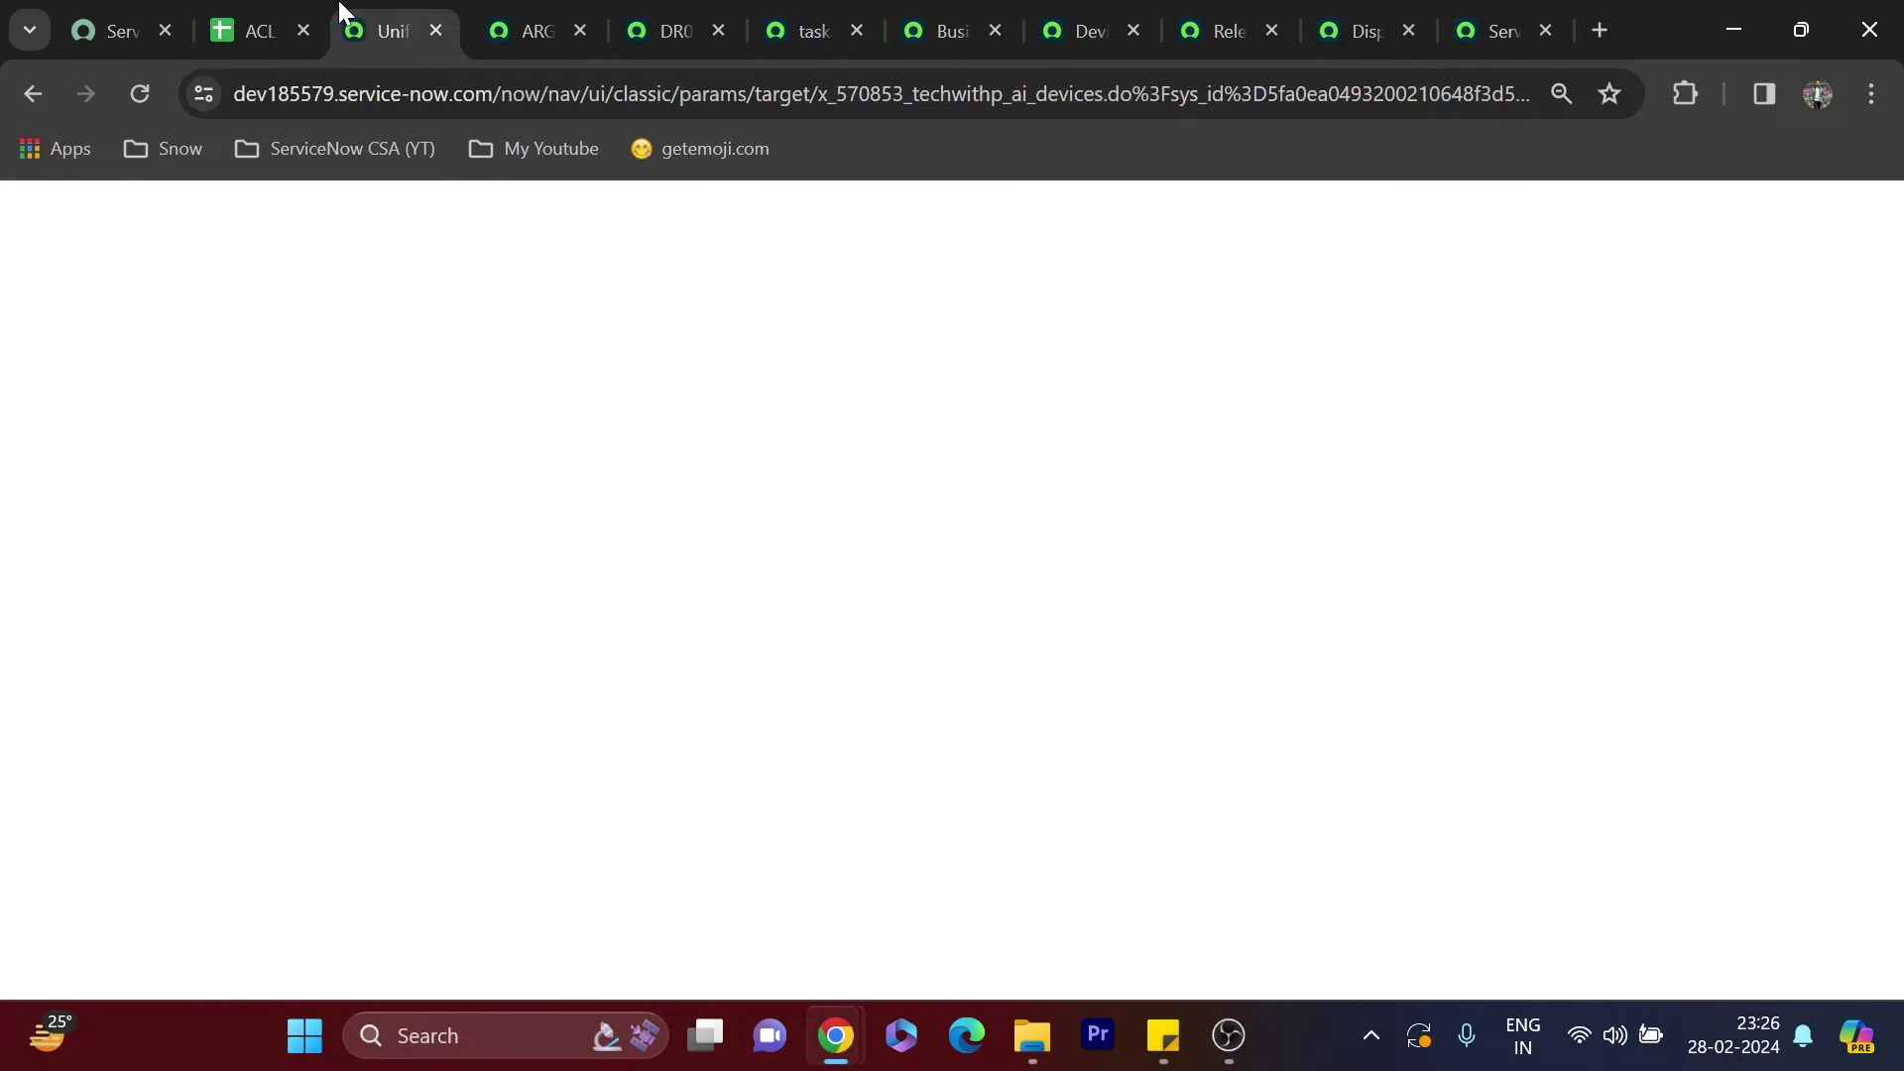
{"action": "left_click", "coordinate": [523, 14]}
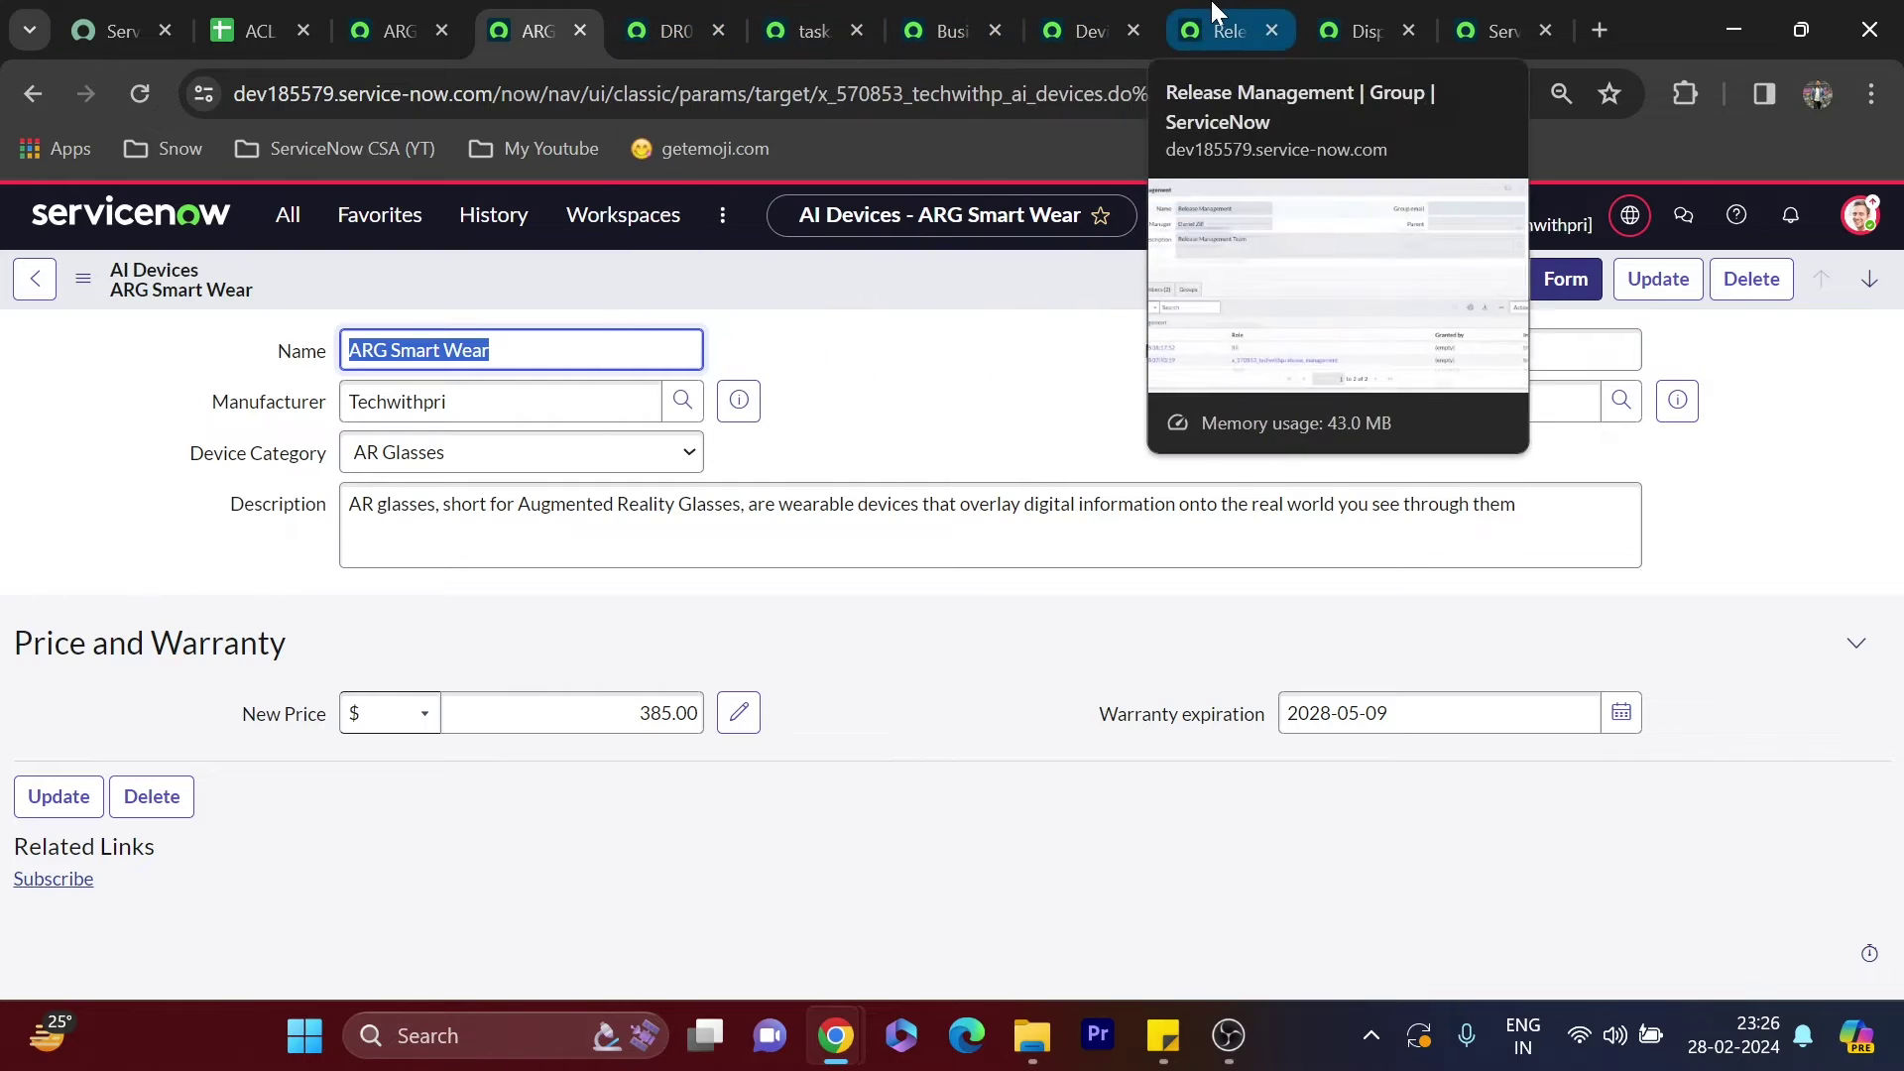
Copy the name of the first group member listed in the Release Management group
{"action": "left_click", "coordinate": [1215, 14]}
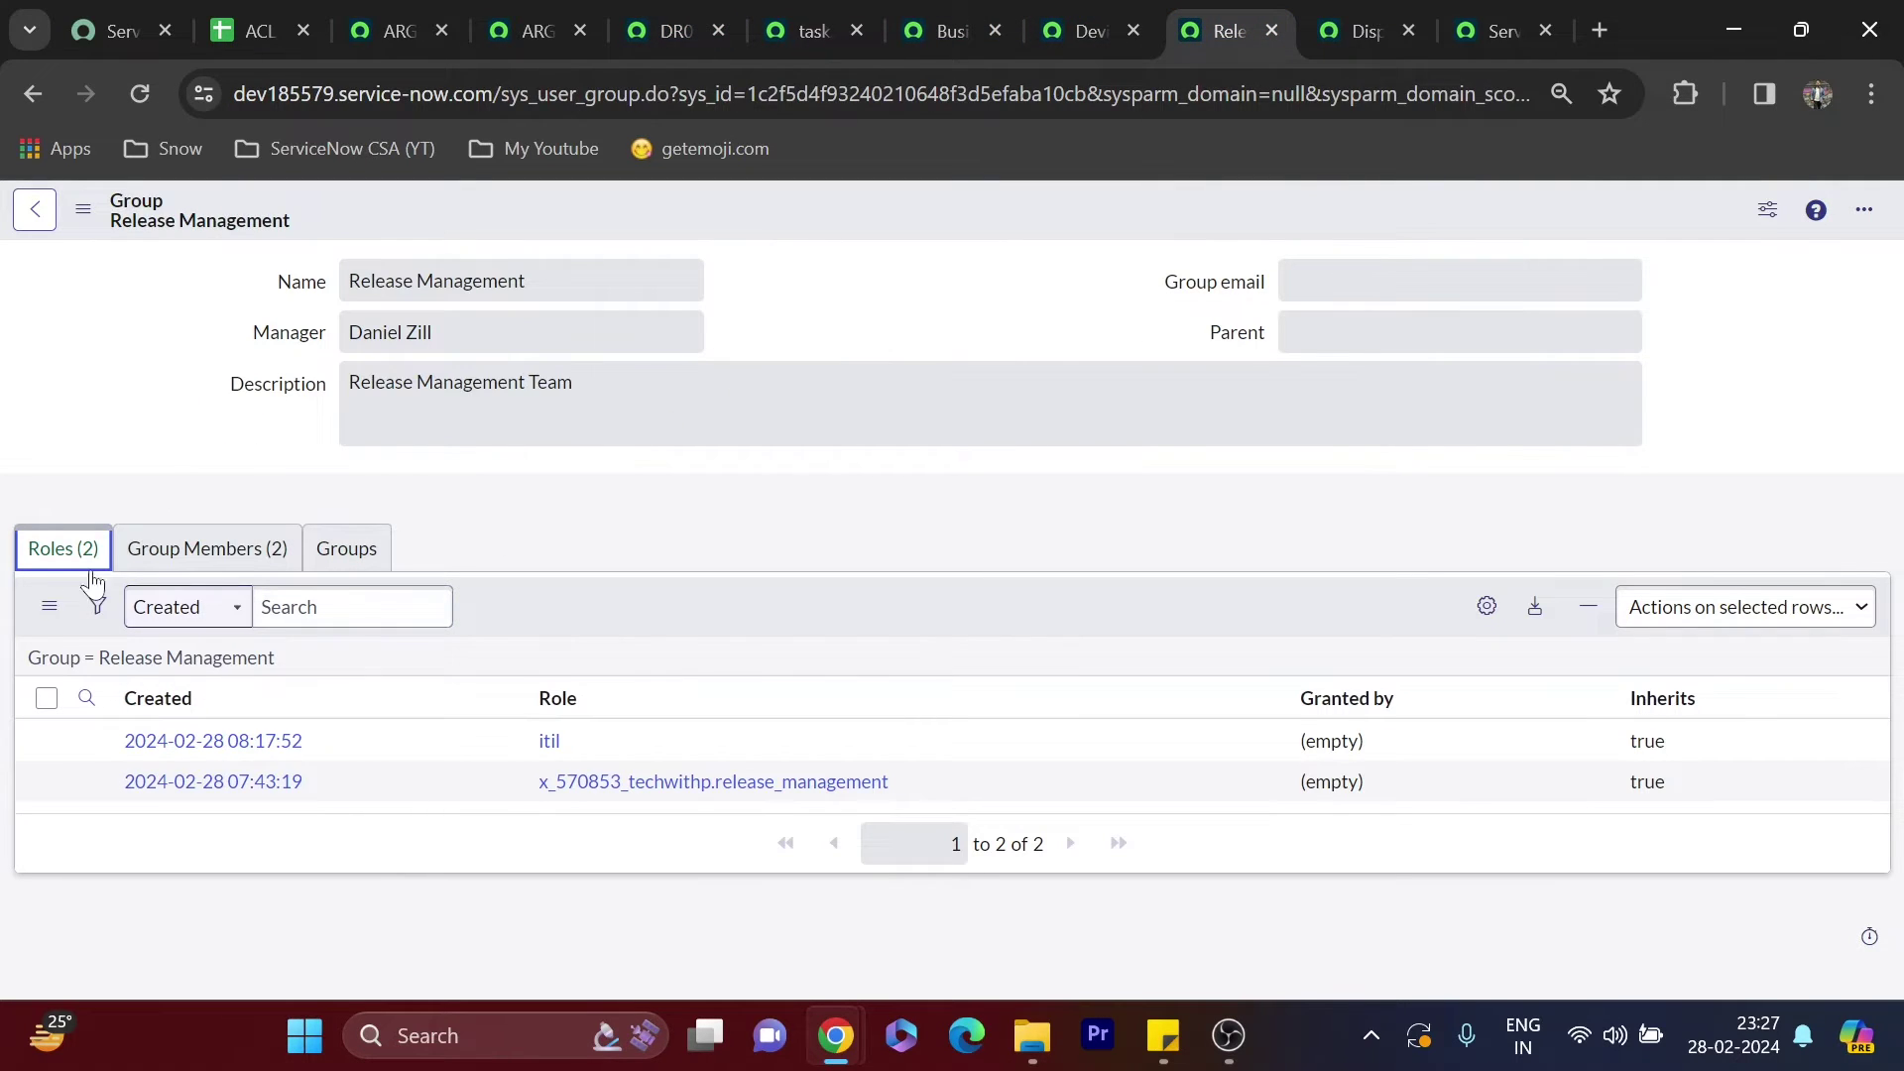
{"action": "left_click", "coordinate": [159, 553]}
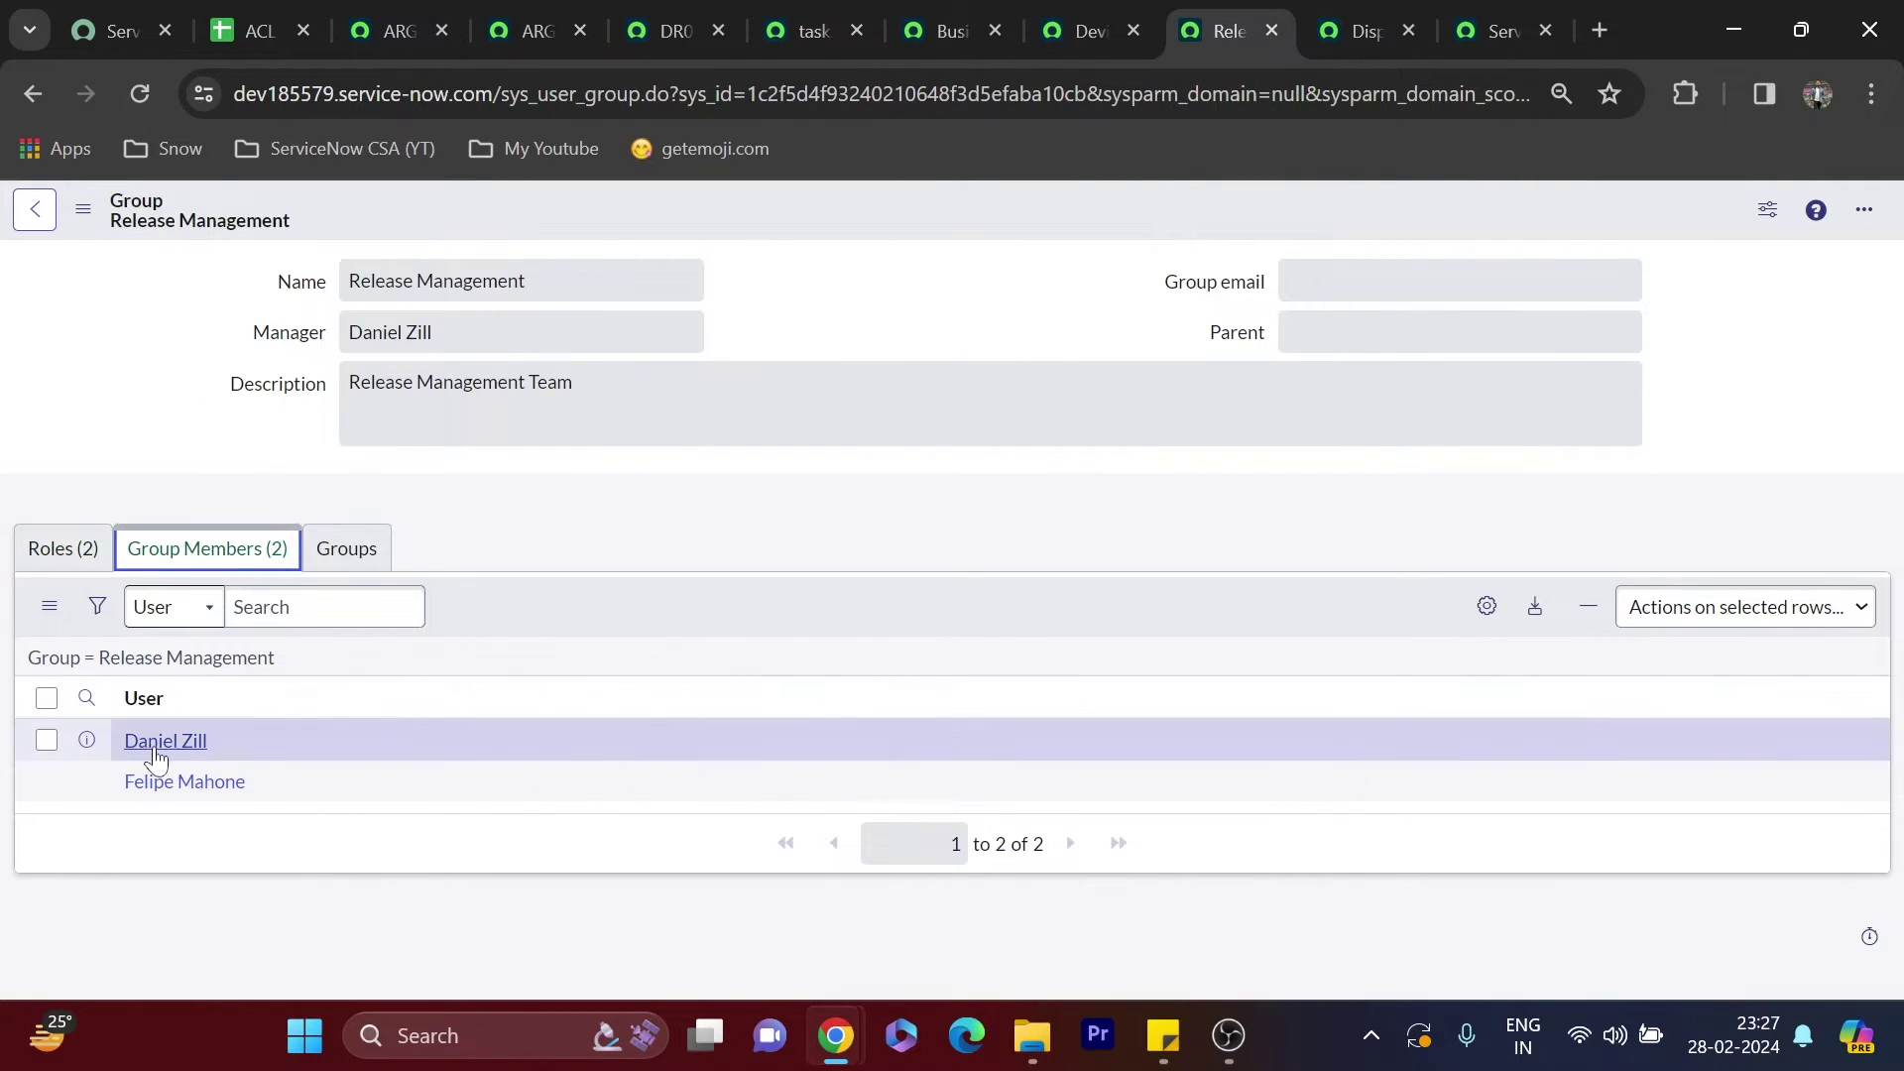
{"action": "double_click", "coordinate": [268, 744]}
{"action": "key", "text": "ctrl+c"}
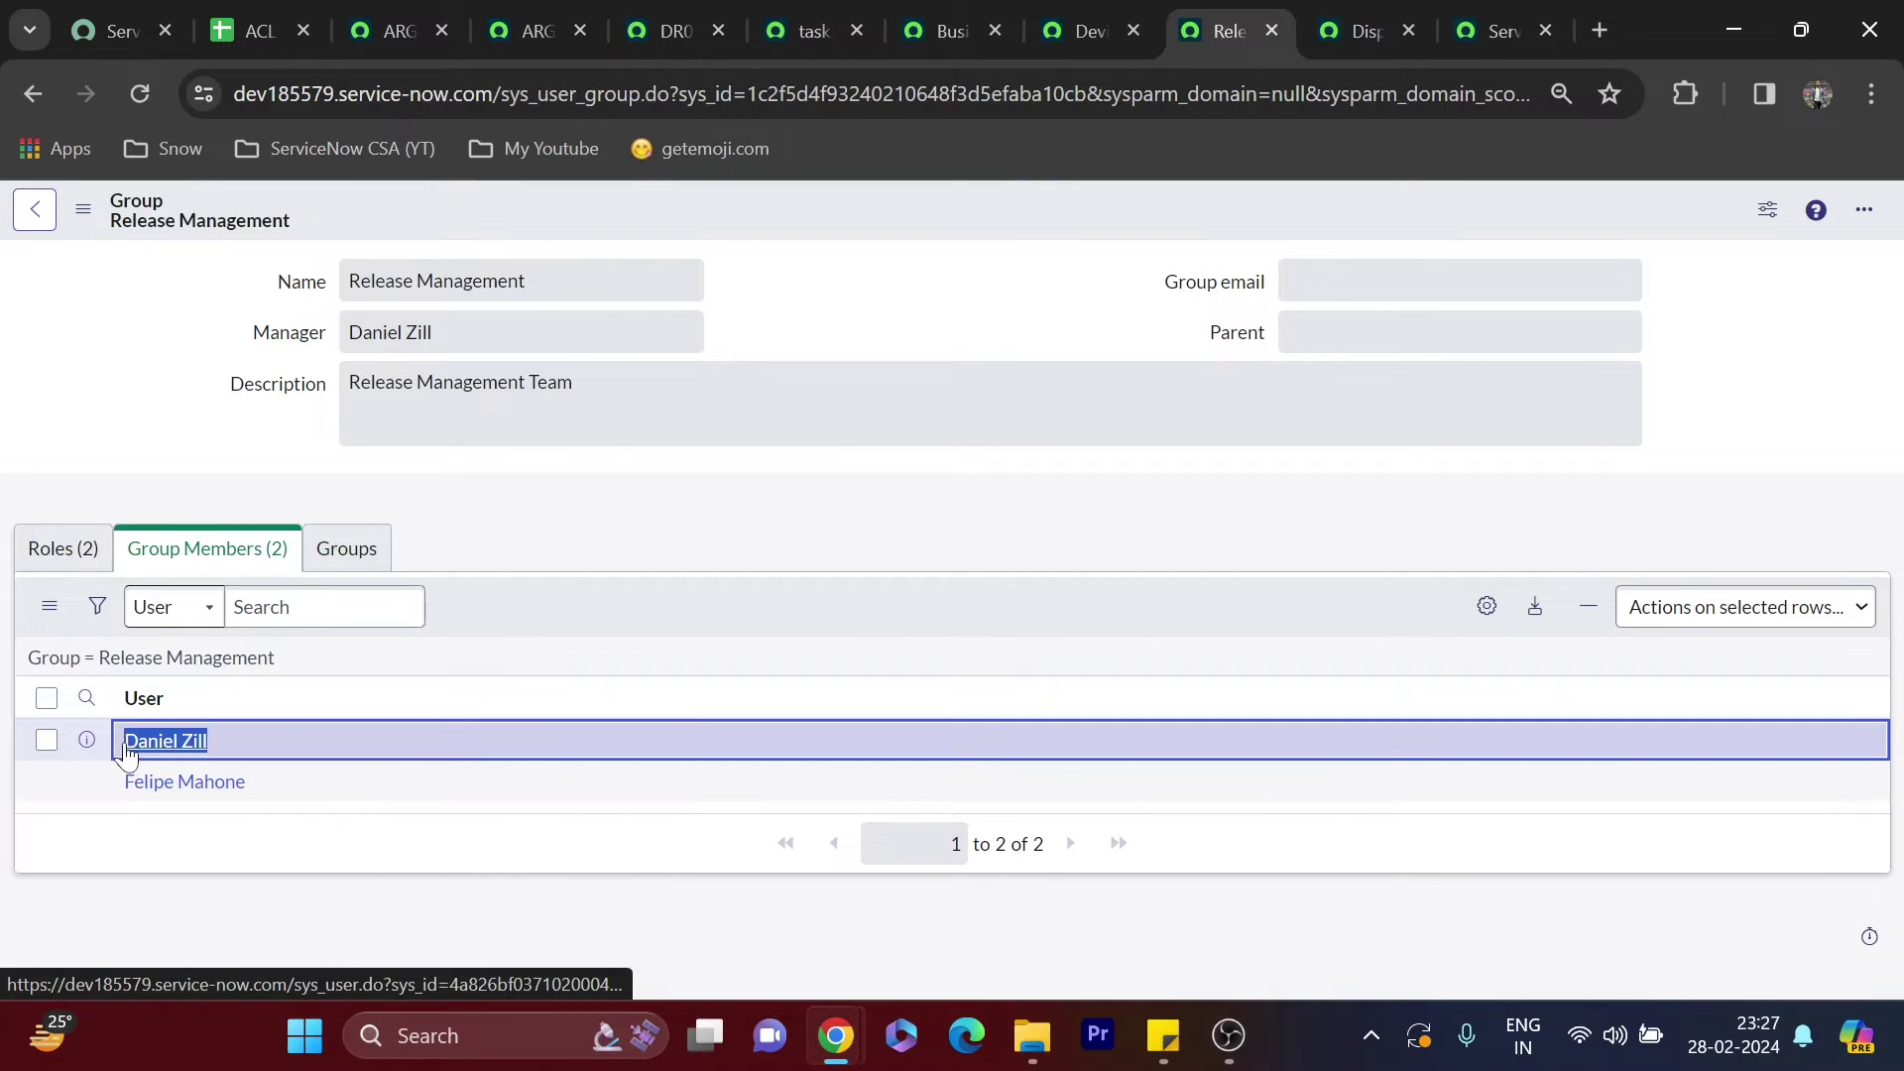
Impersonate the copied Release Management member in the duplicated device record tab
{"action": "key", "text": "ctrl+3"}
{"action": "left_click", "coordinate": [1645, 527]}
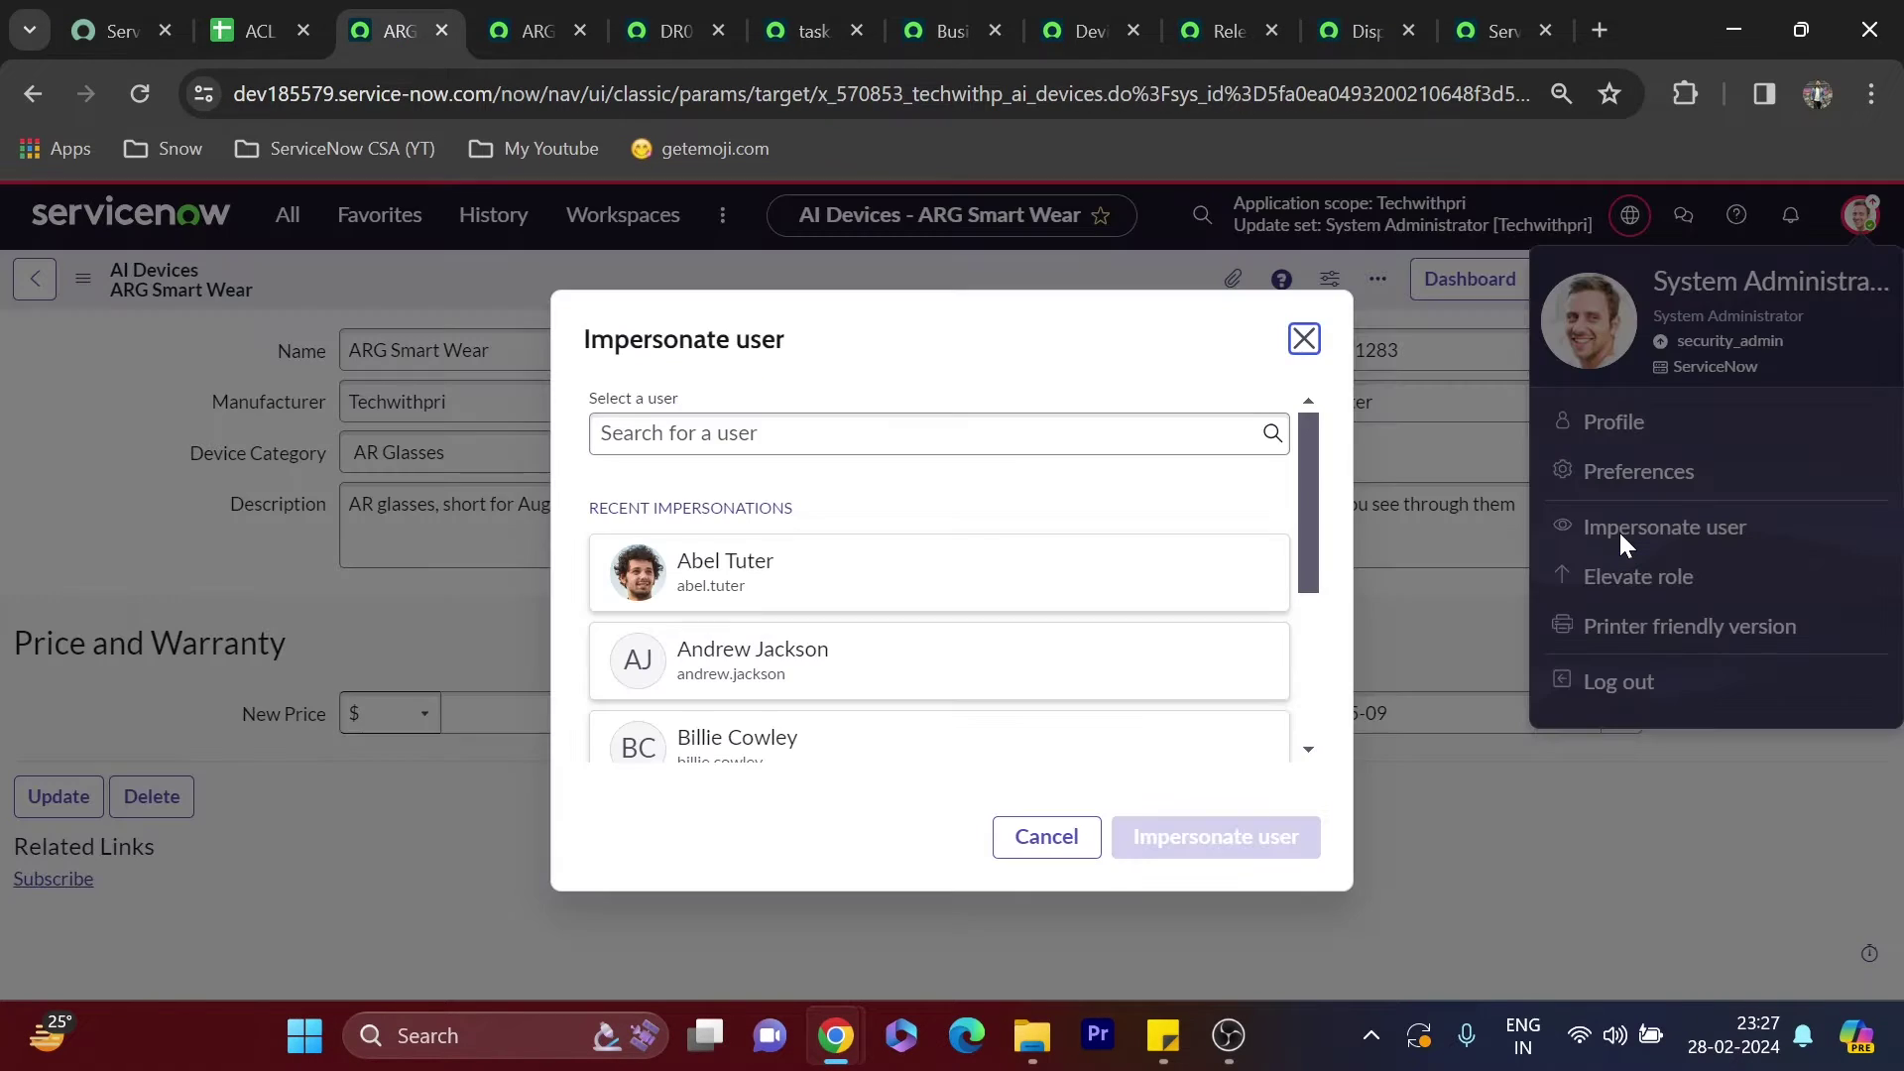
{"action": "left_click", "coordinate": [853, 434]}
{"action": "key", "text": "ctrl+v"}
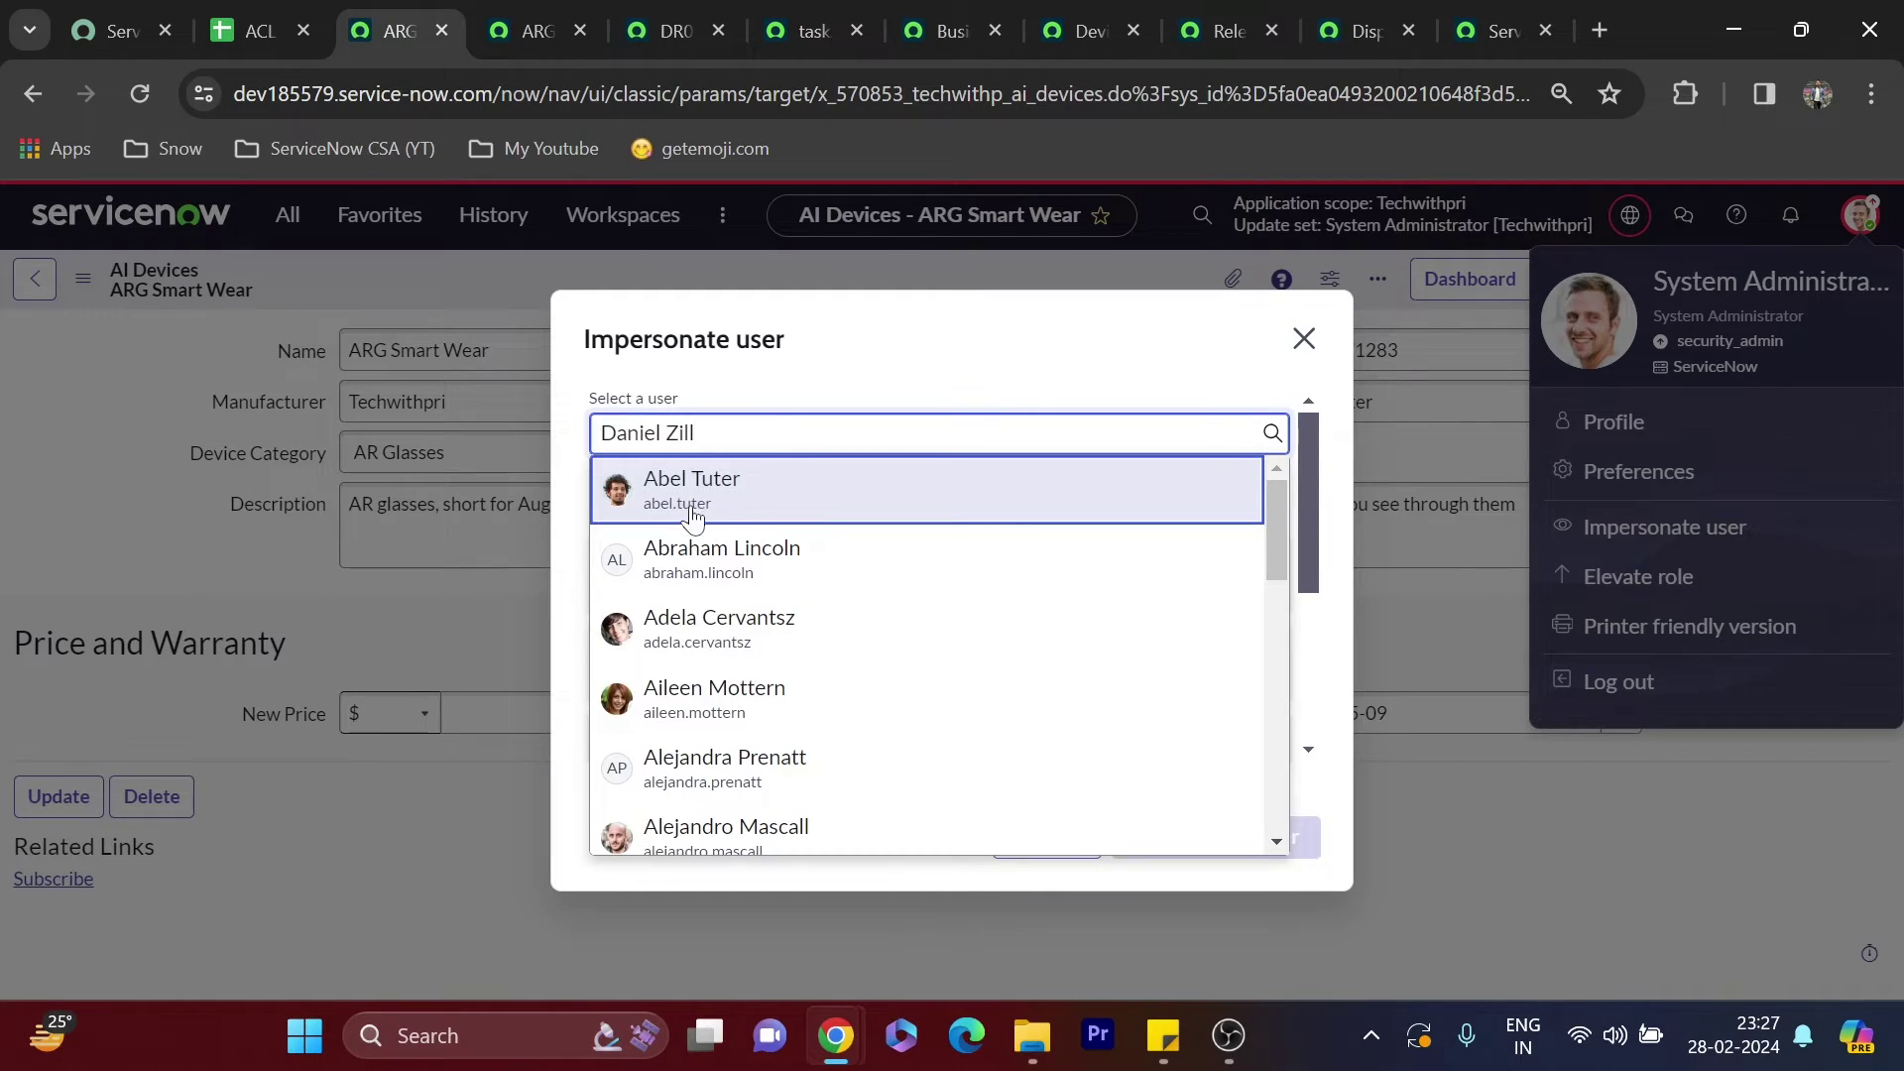
{"action": "key", "text": "Return"}
{"action": "left_click", "coordinate": [1216, 837]}
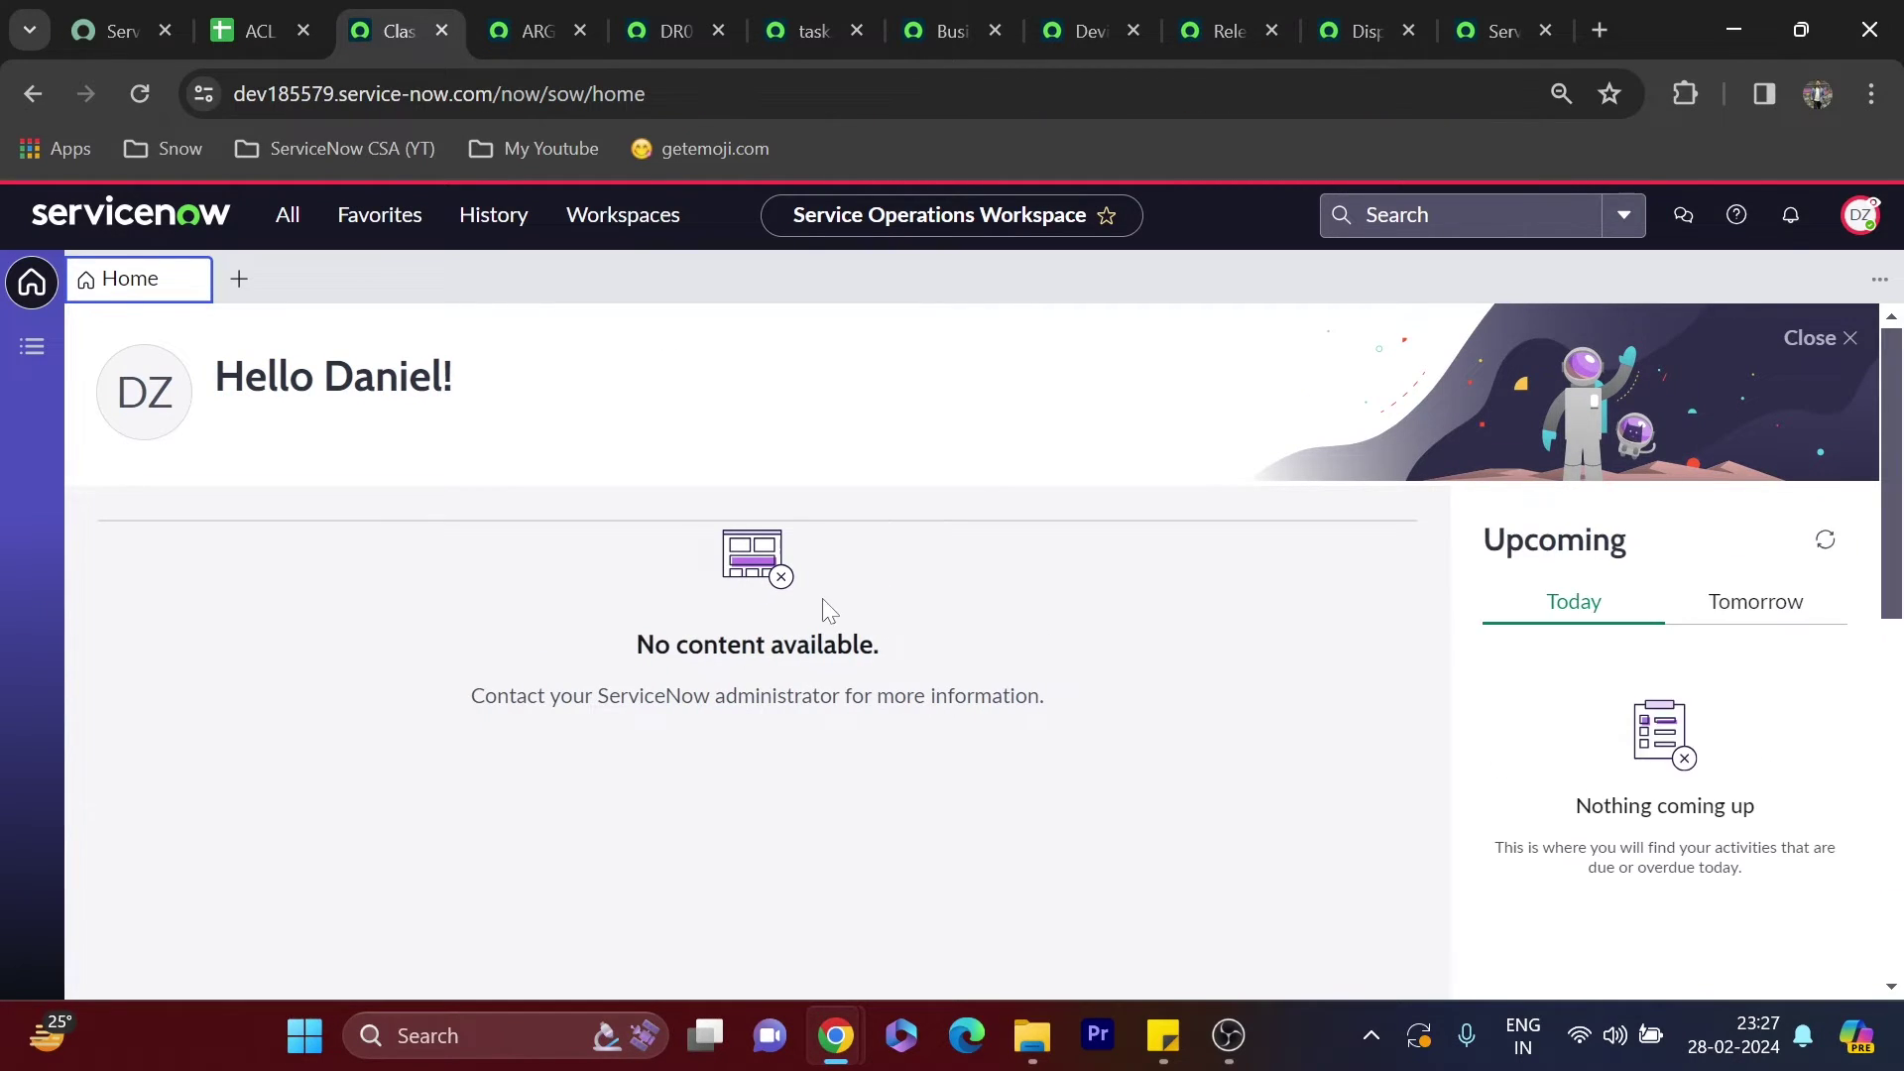
Reload the ARG Smart Wear record as the Release Management member and check access to the "Owned by" field
{"action": "left_click", "coordinate": [525, 31]}
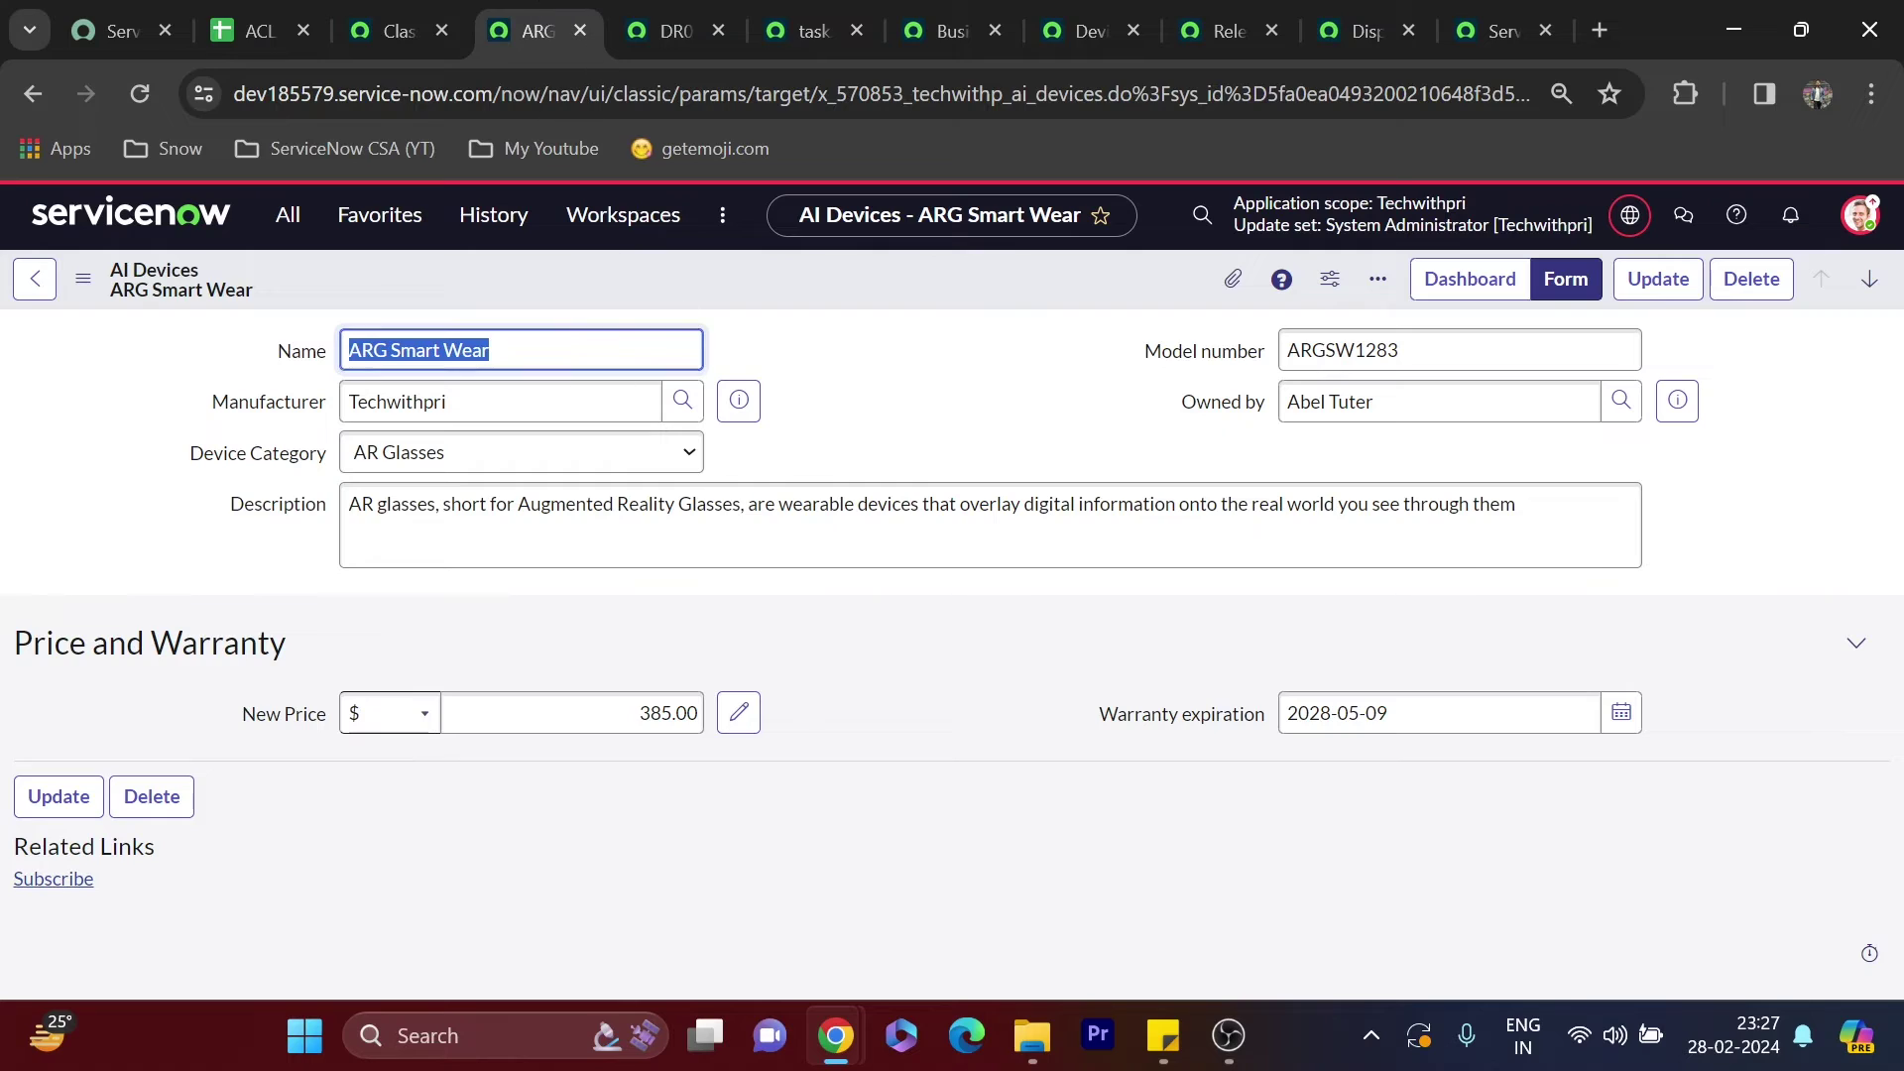
{"action": "left_click", "coordinate": [146, 87]}
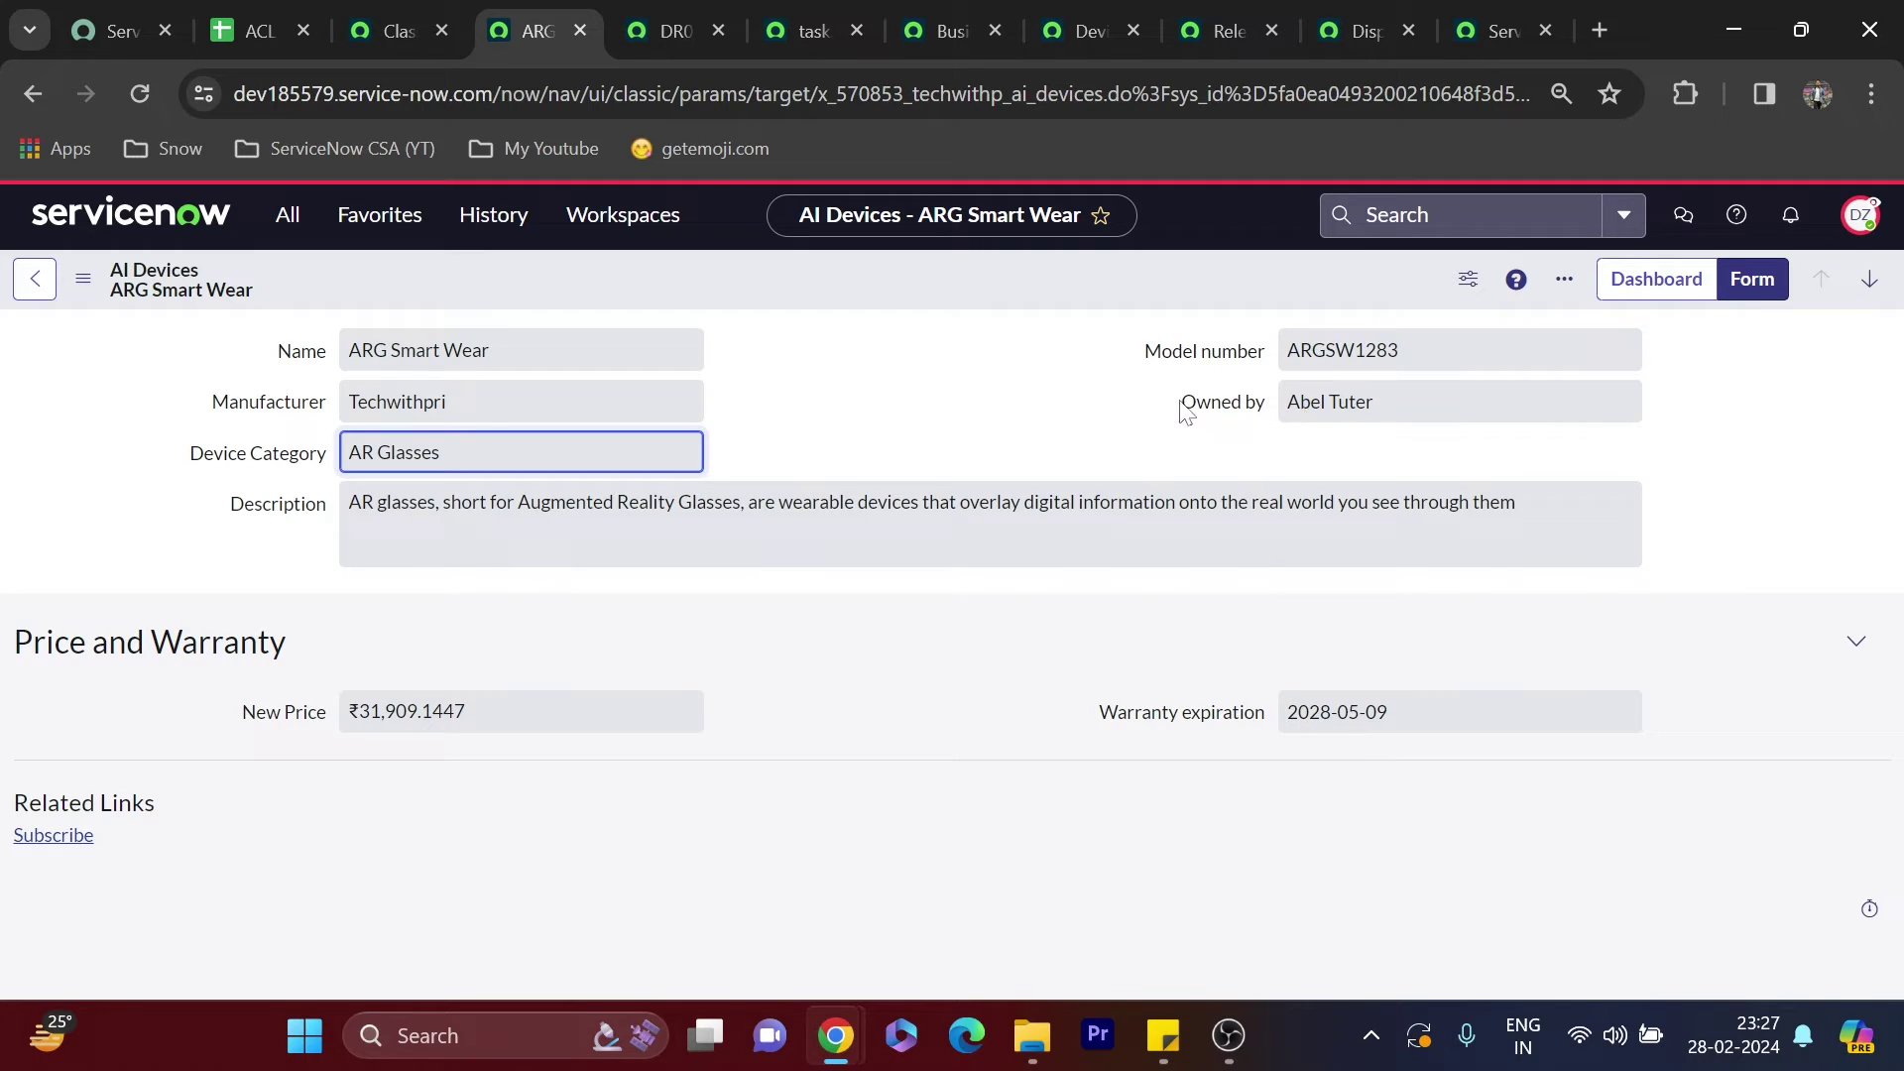
{"action": "left_click", "coordinate": [1190, 403]}
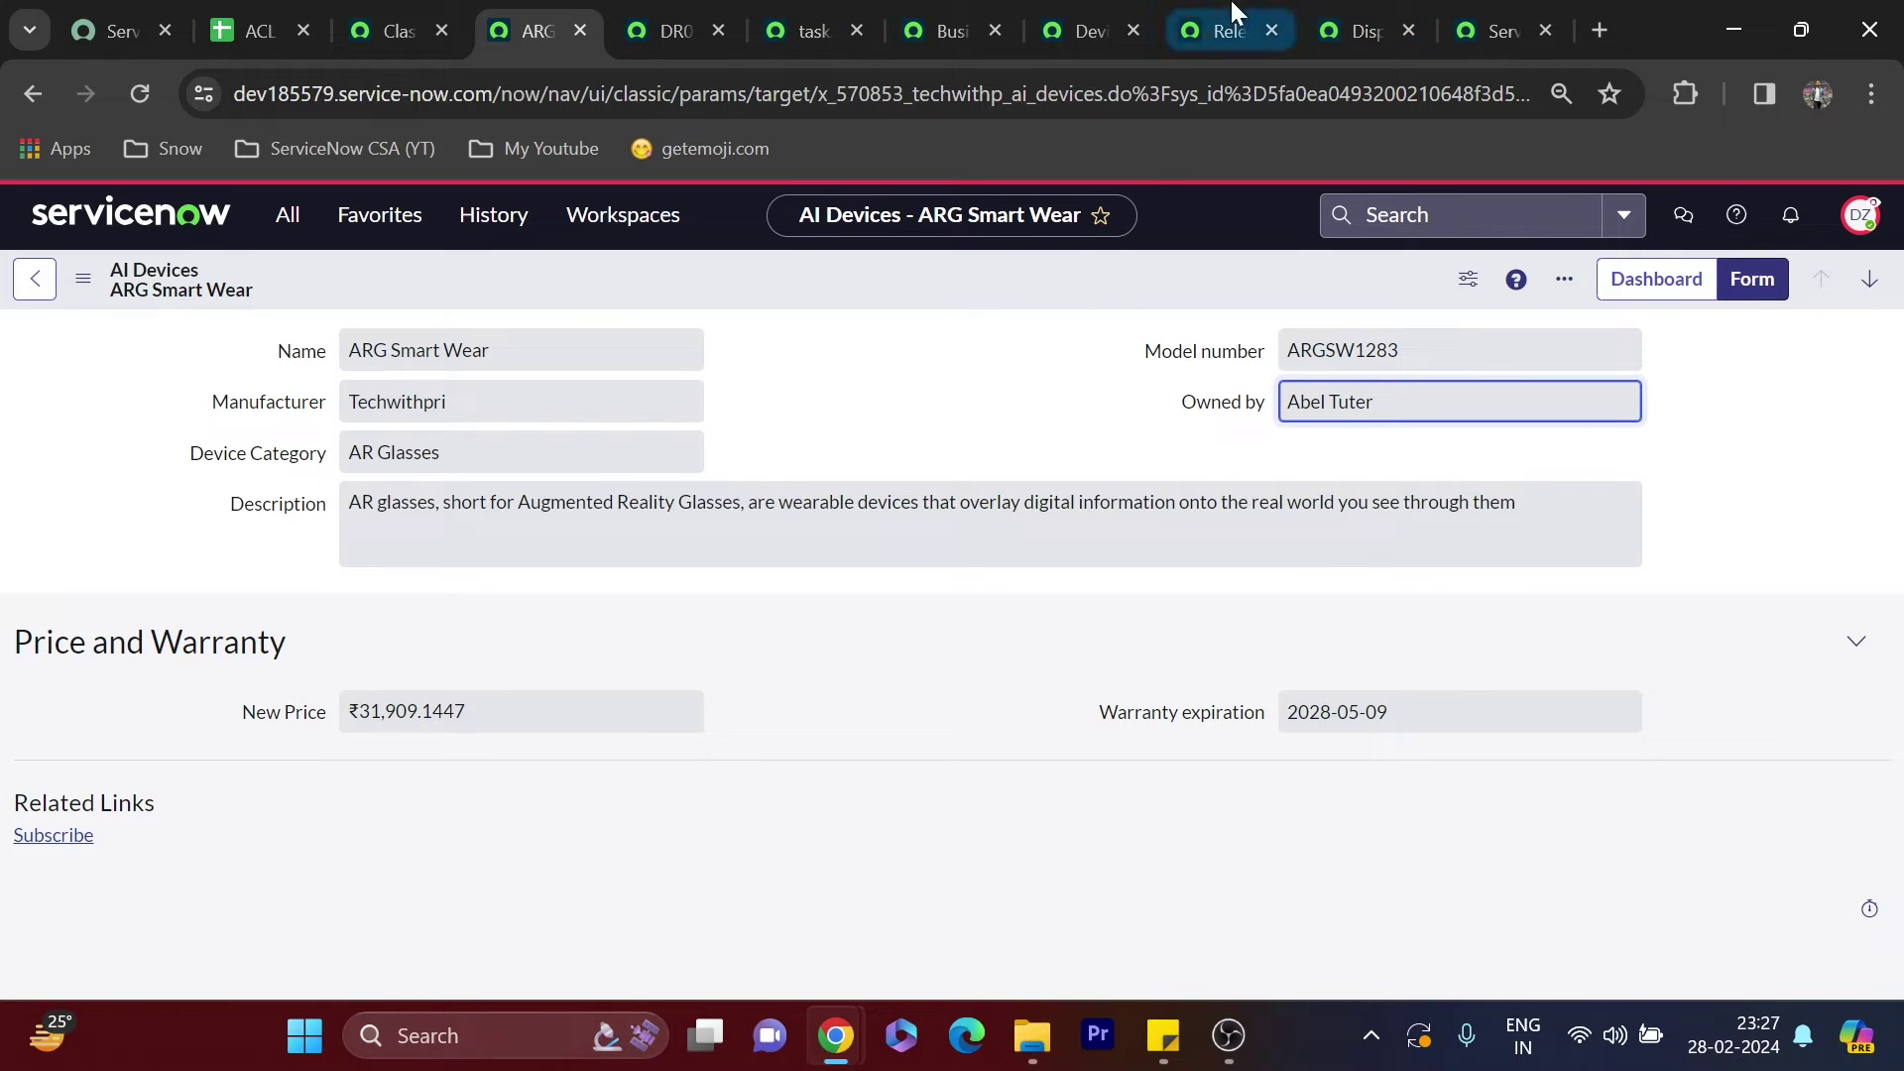
Copy the name of the second member listed in the Dispatch Management group
{"action": "left_click", "coordinate": [1361, 31]}
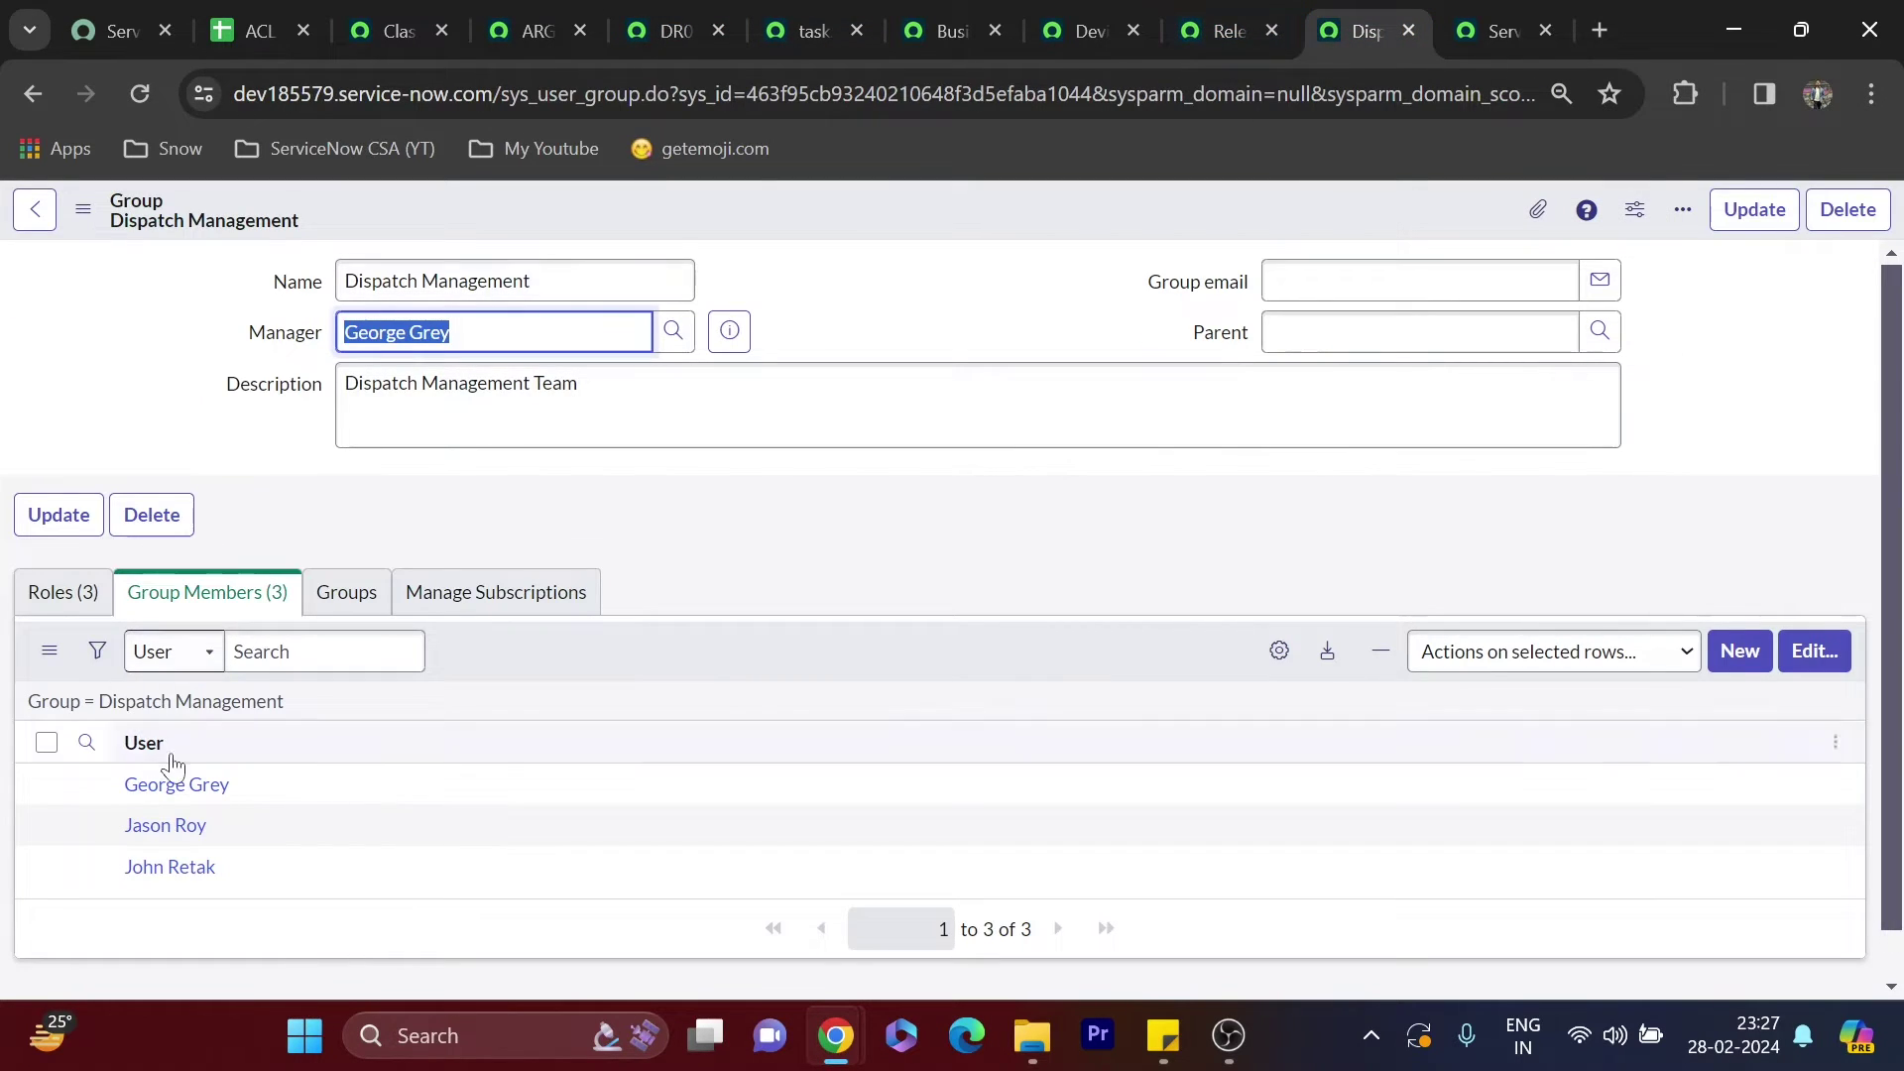
{"action": "left_click_drag", "start_coordinate": [248, 826], "coordinate": [109, 838]}
{"action": "key", "text": "ctrl+c"}
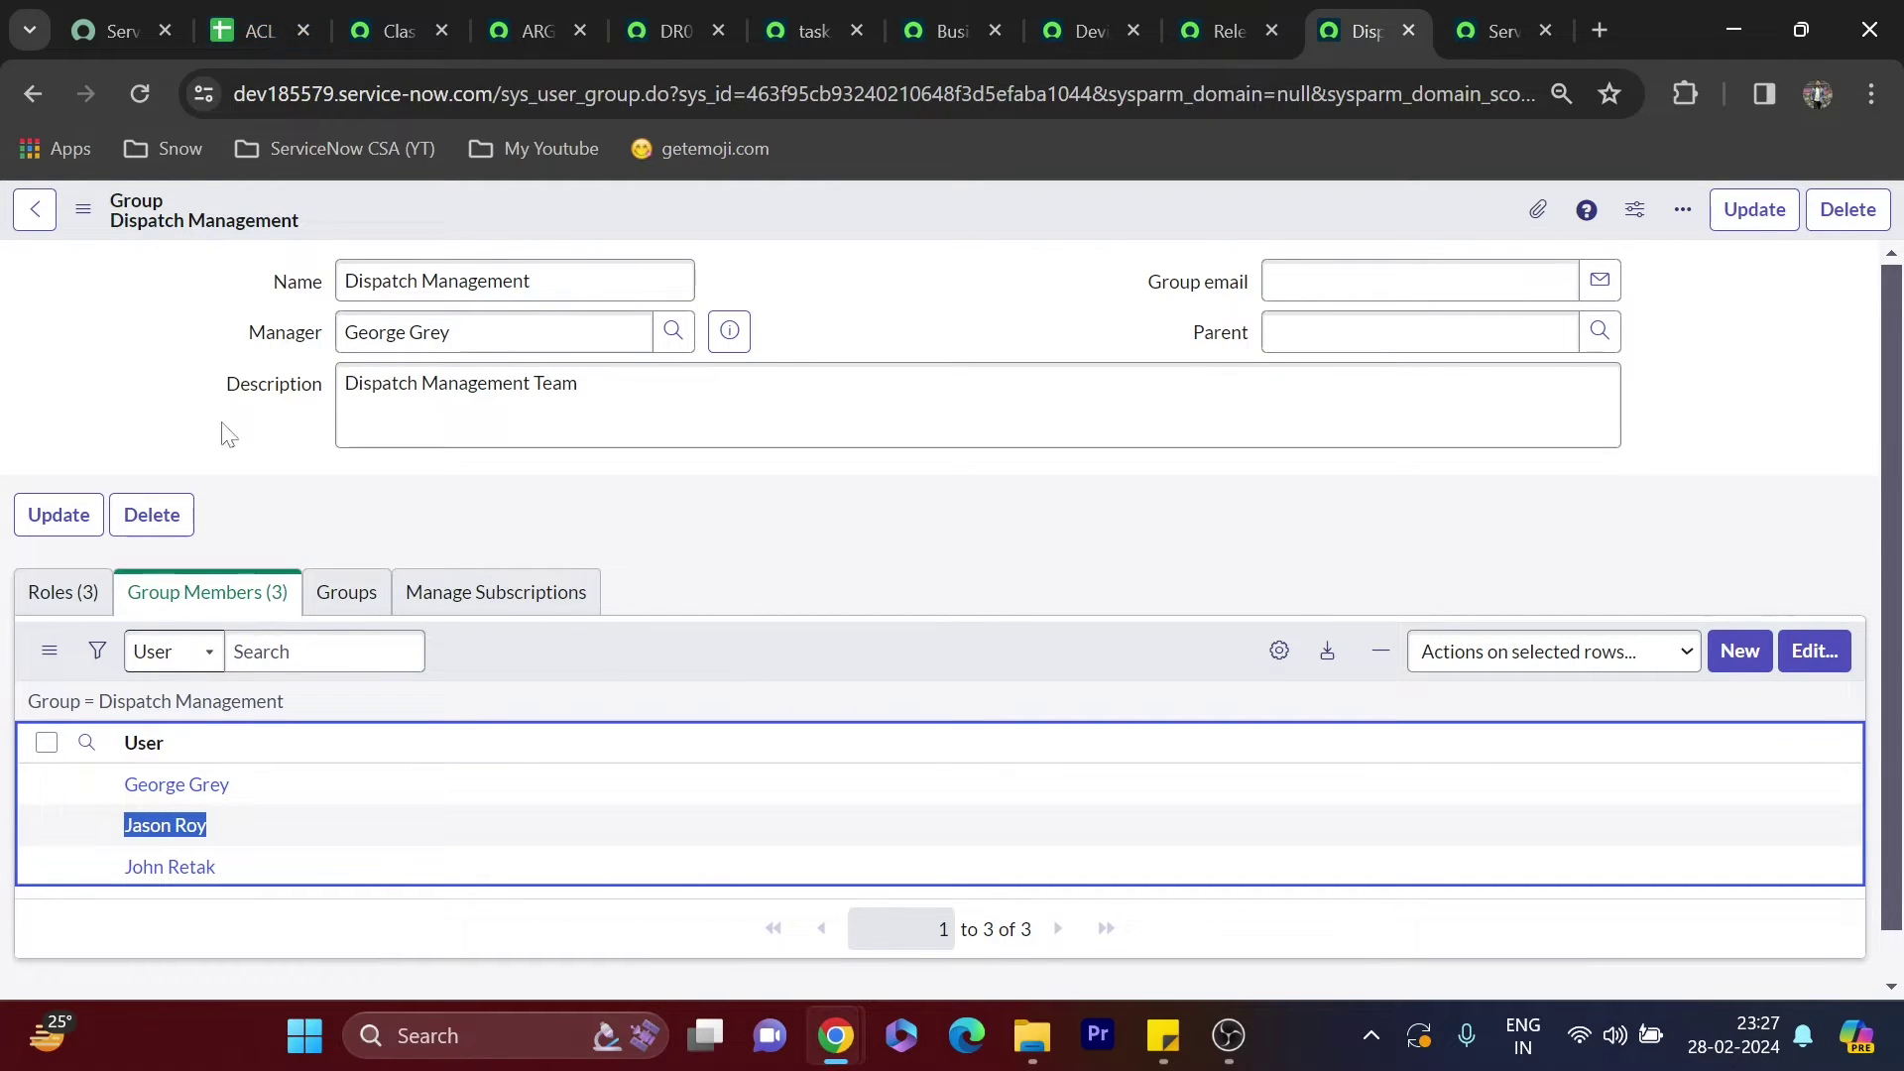
End the current impersonation, impersonate the copied Dispatch Management member and dismiss the workspace introduction
{"action": "left_click", "coordinate": [402, 28]}
{"action": "left_click", "coordinate": [1846, 224]}
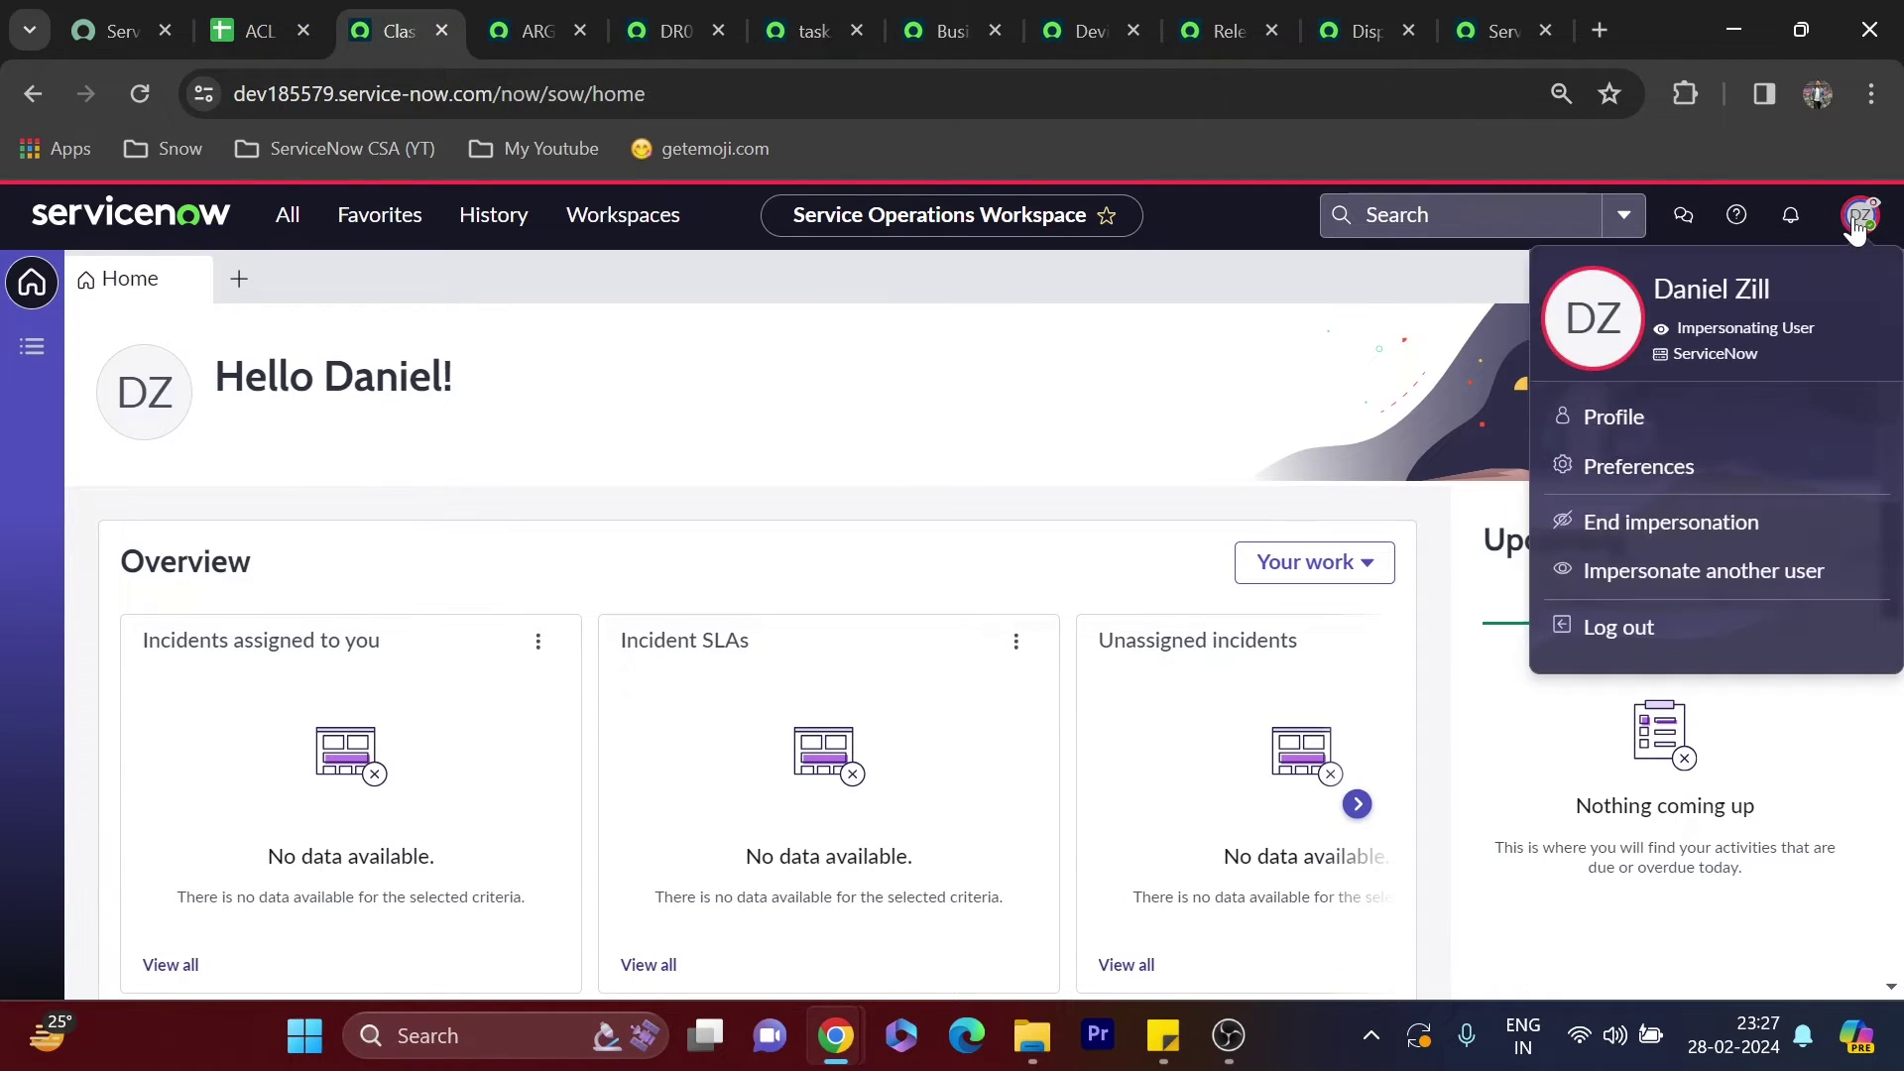
{"action": "left_click", "coordinate": [1638, 522]}
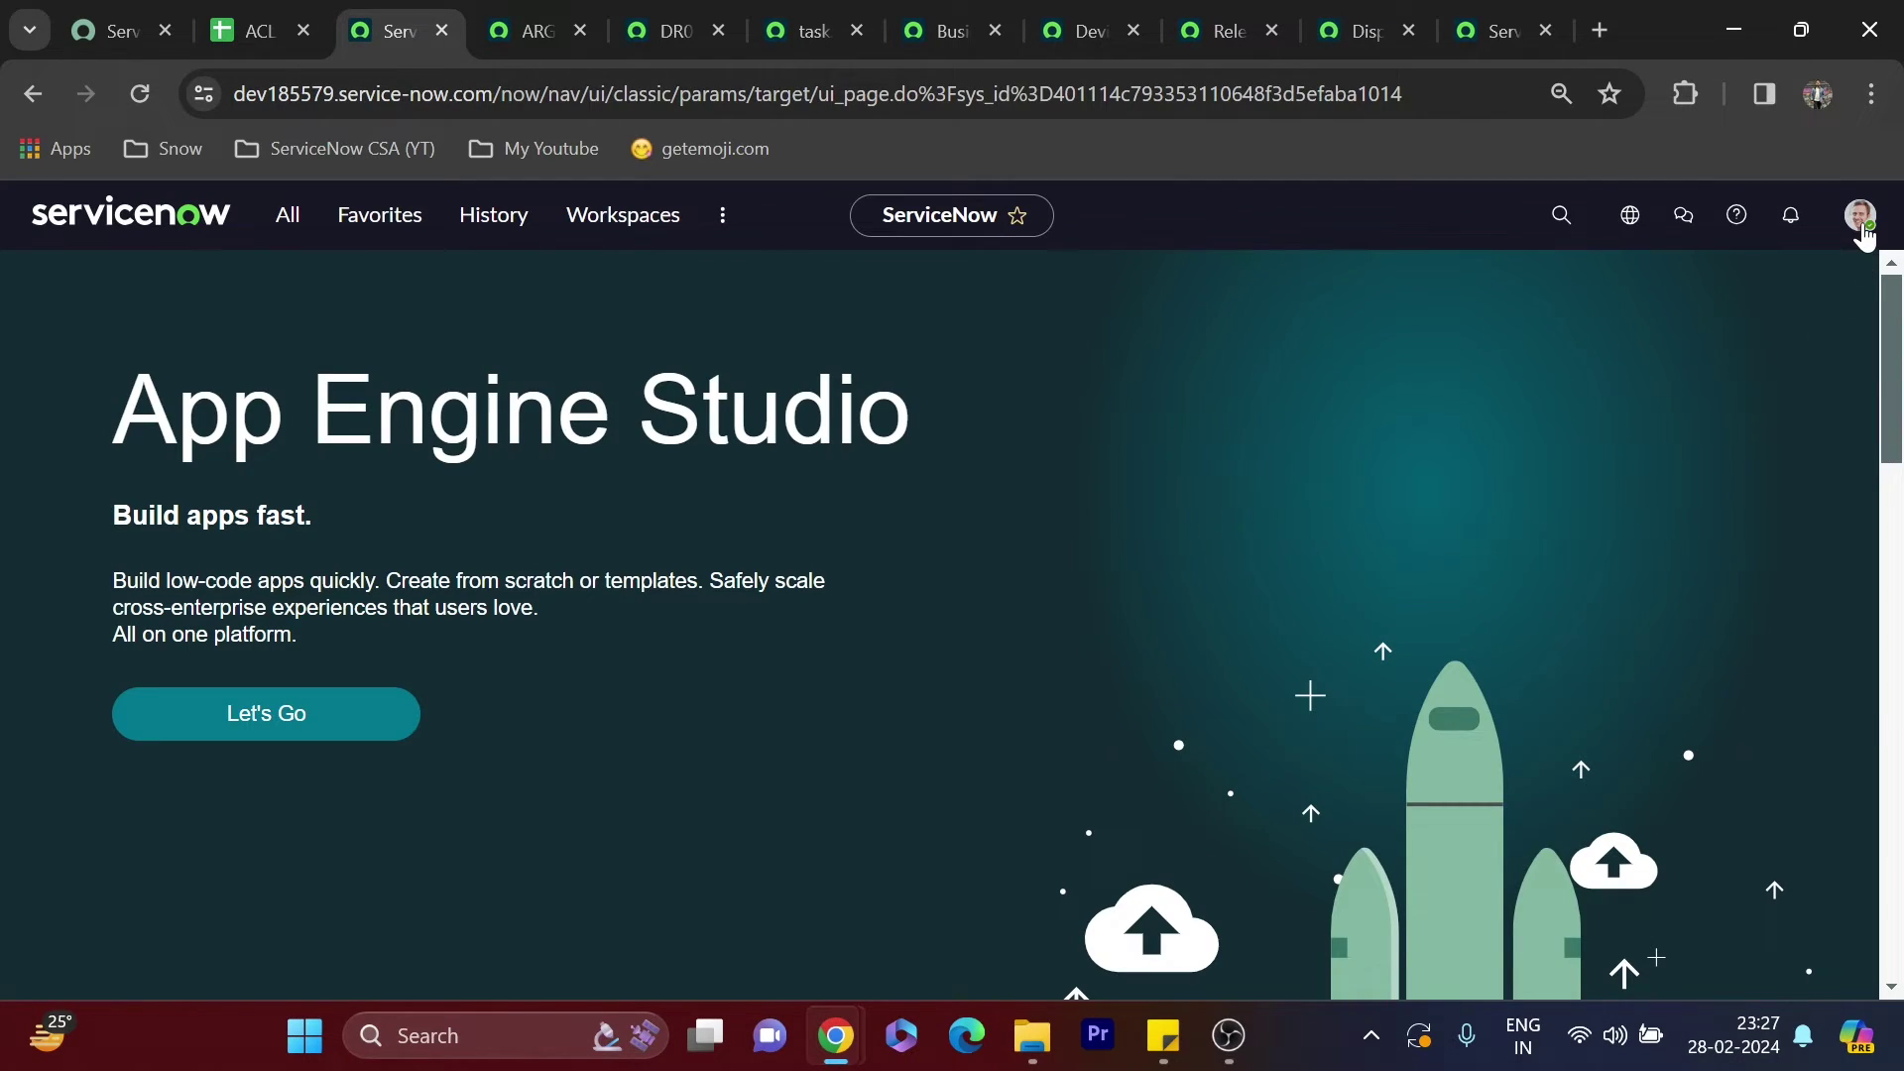
{"action": "left_click", "coordinate": [1860, 222]}
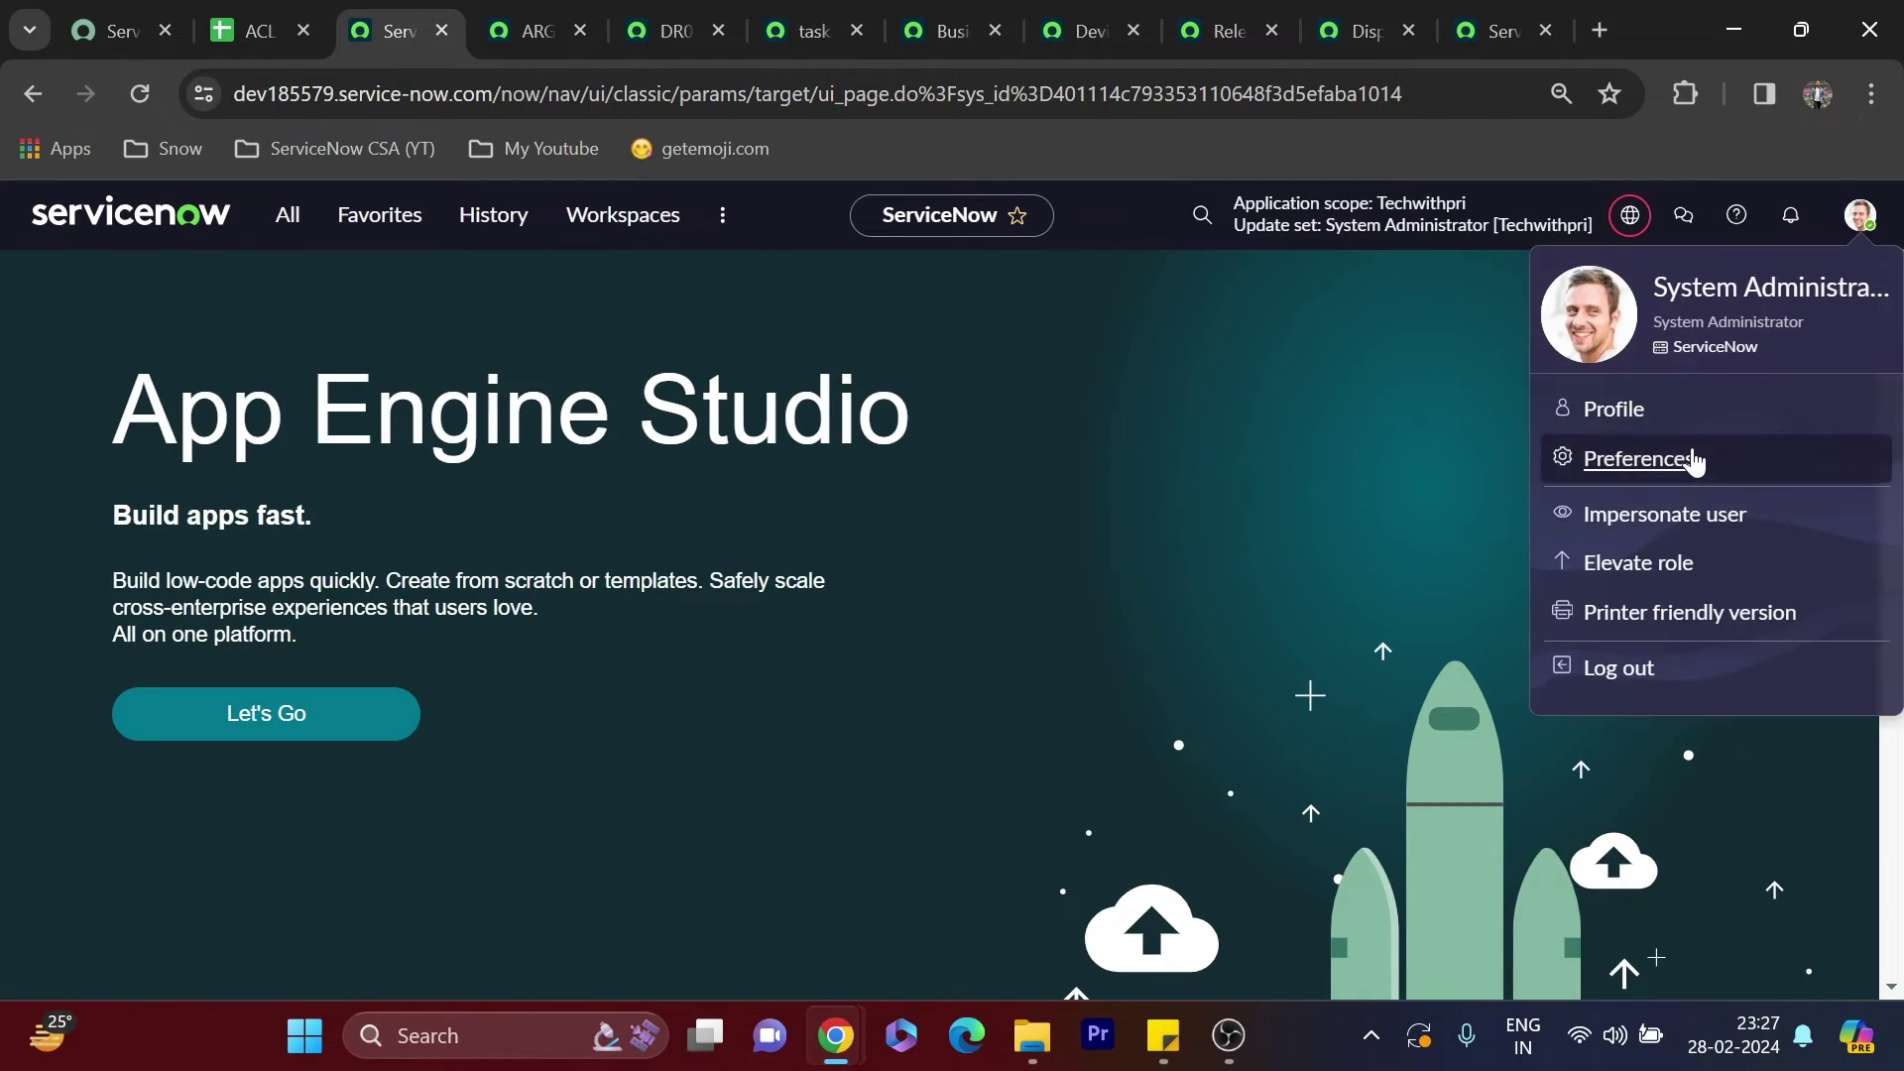
{"action": "left_click", "coordinate": [1626, 533]}
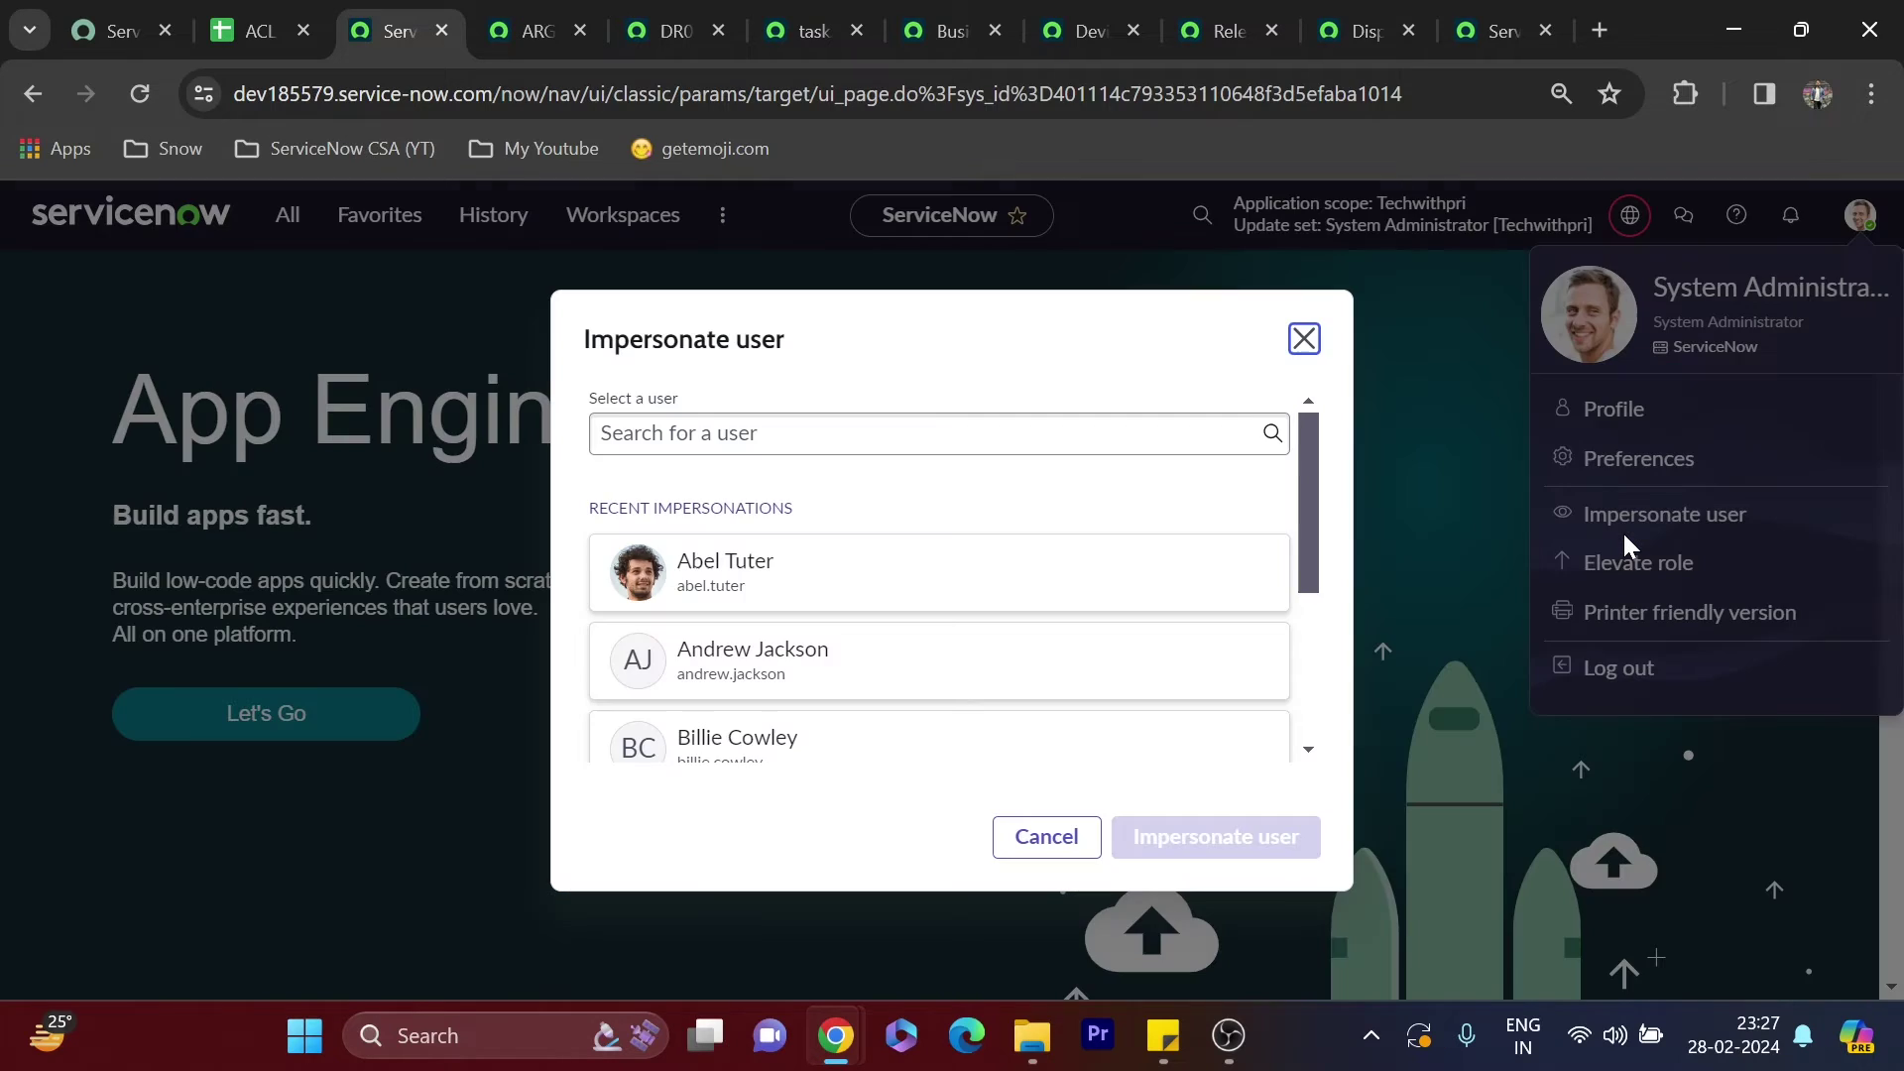
{"action": "left_click", "coordinate": [811, 436]}
{"action": "key", "text": "ctrl+v"}
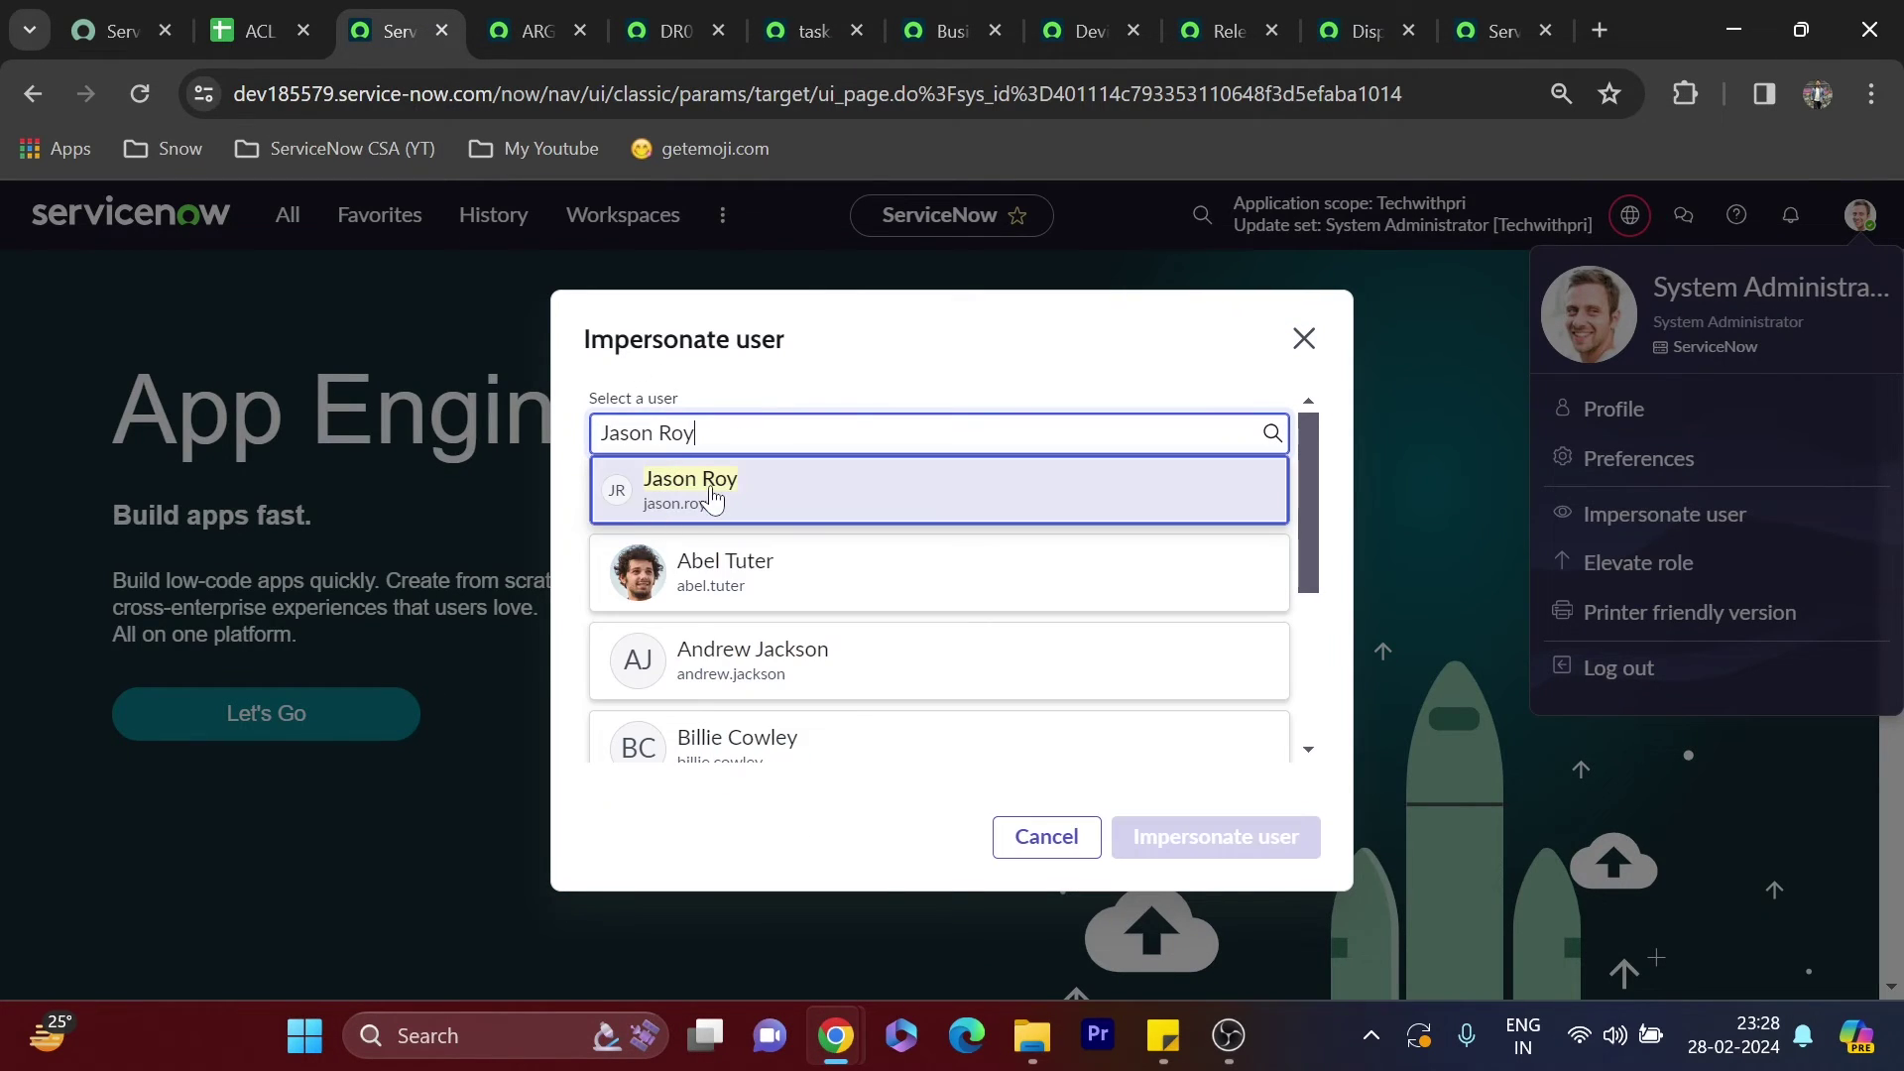
{"action": "left_click", "coordinate": [712, 498]}
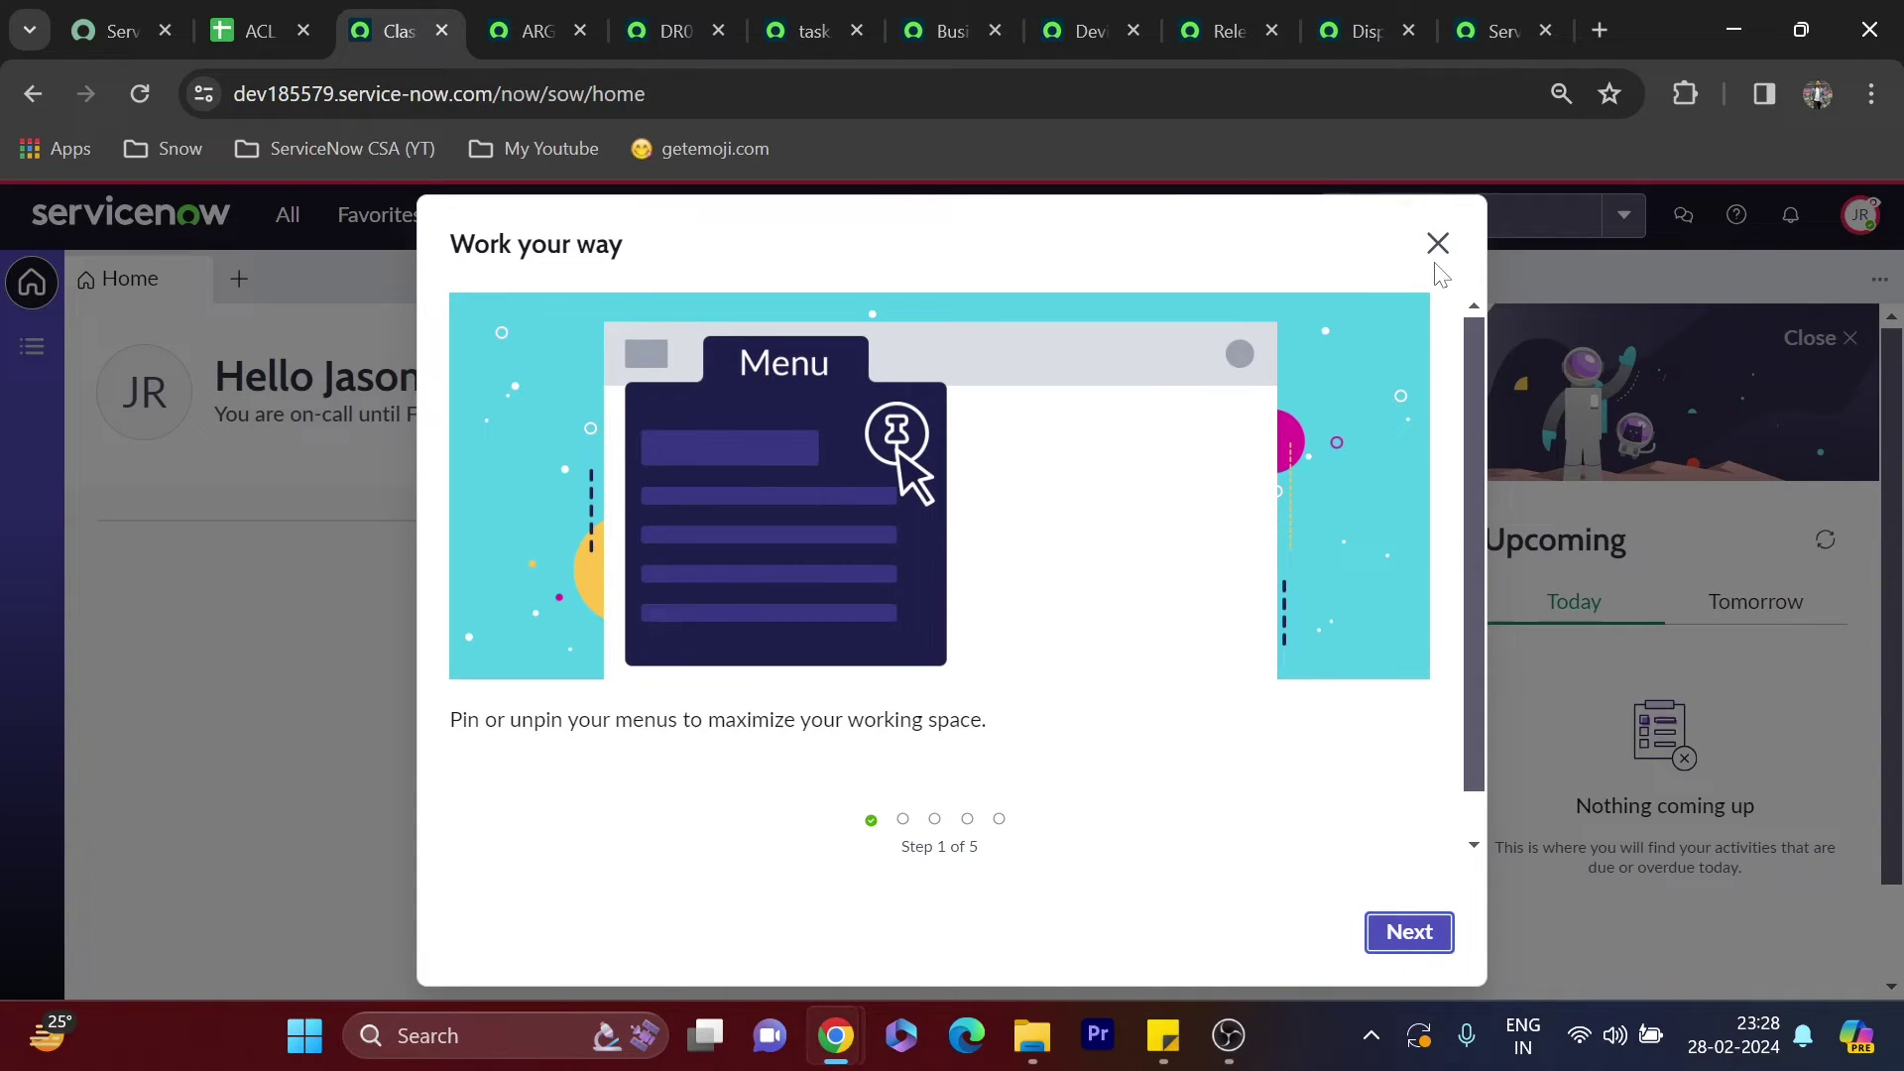
{"action": "left_click", "coordinate": [1439, 247]}
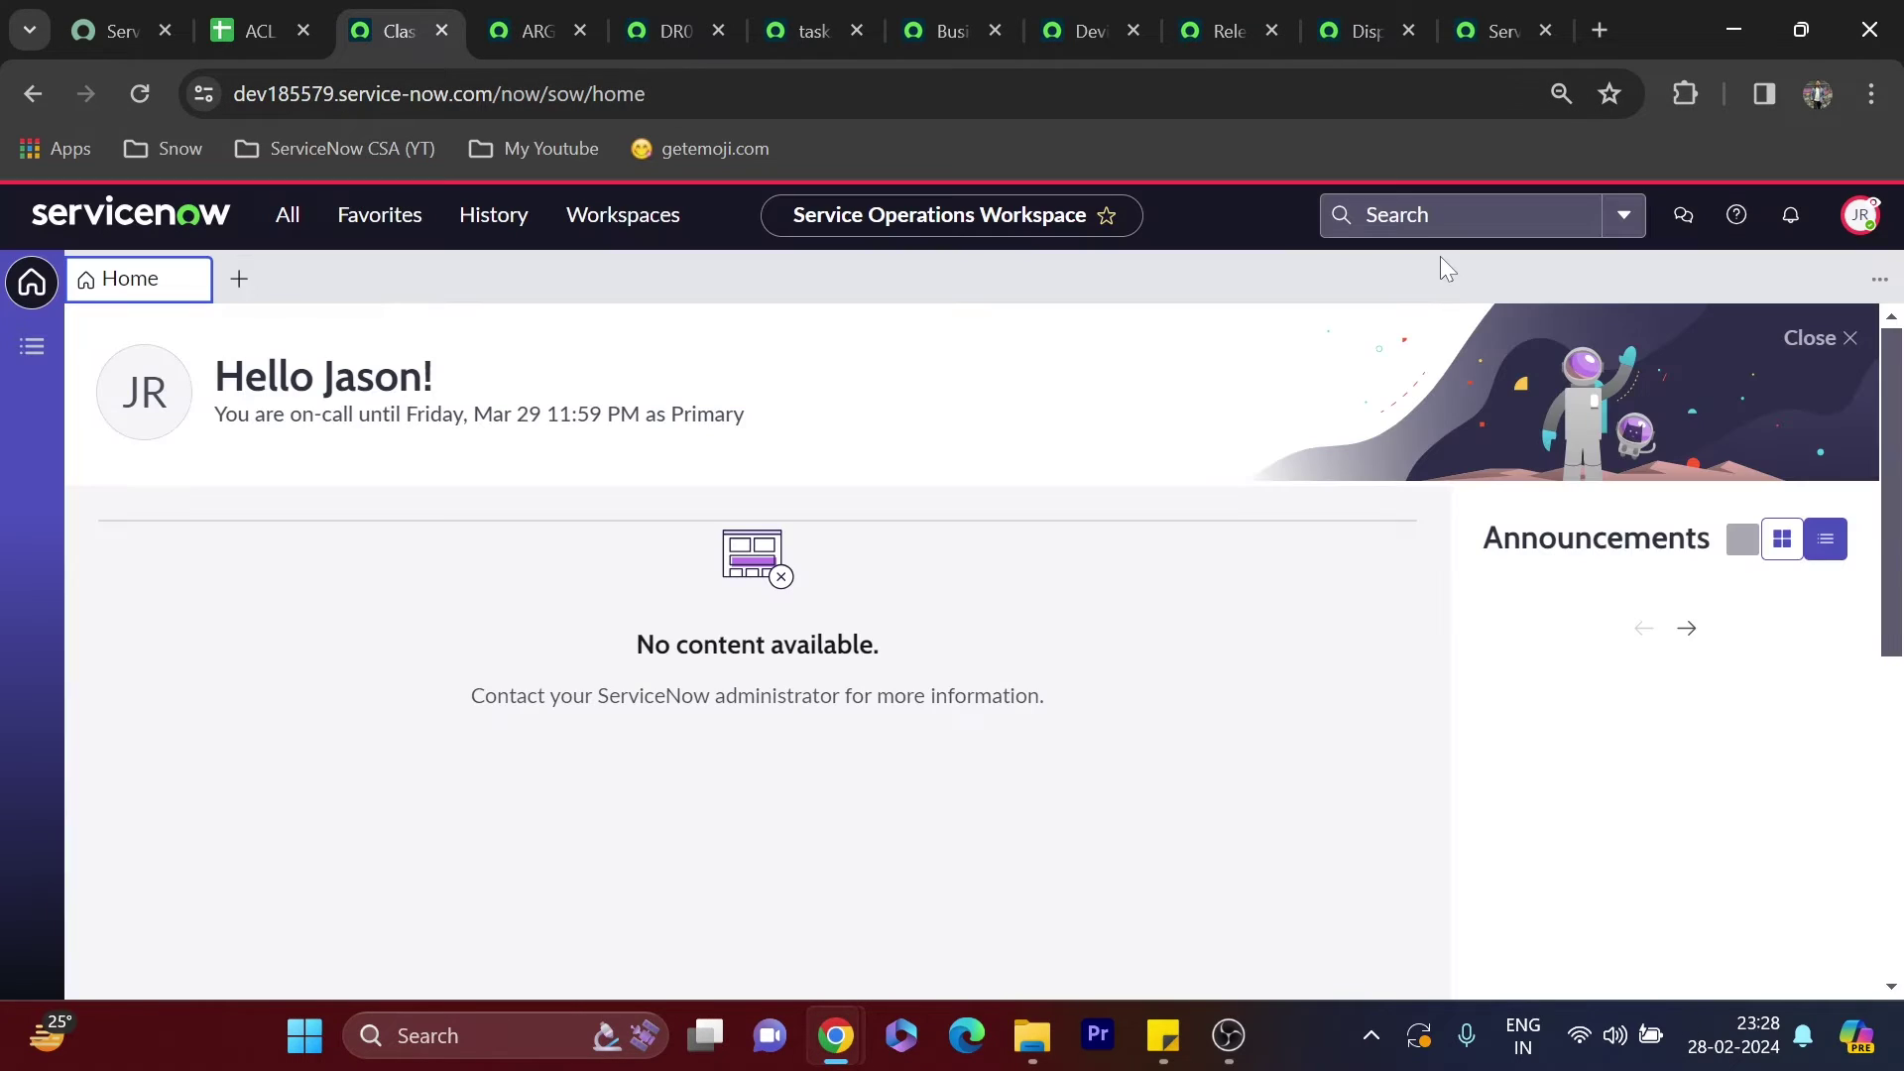
Reload the ARG Smart Wear record as the Dispatch Management member to check whether "Owned by" is hidden
{"action": "left_click", "coordinate": [540, 31]}
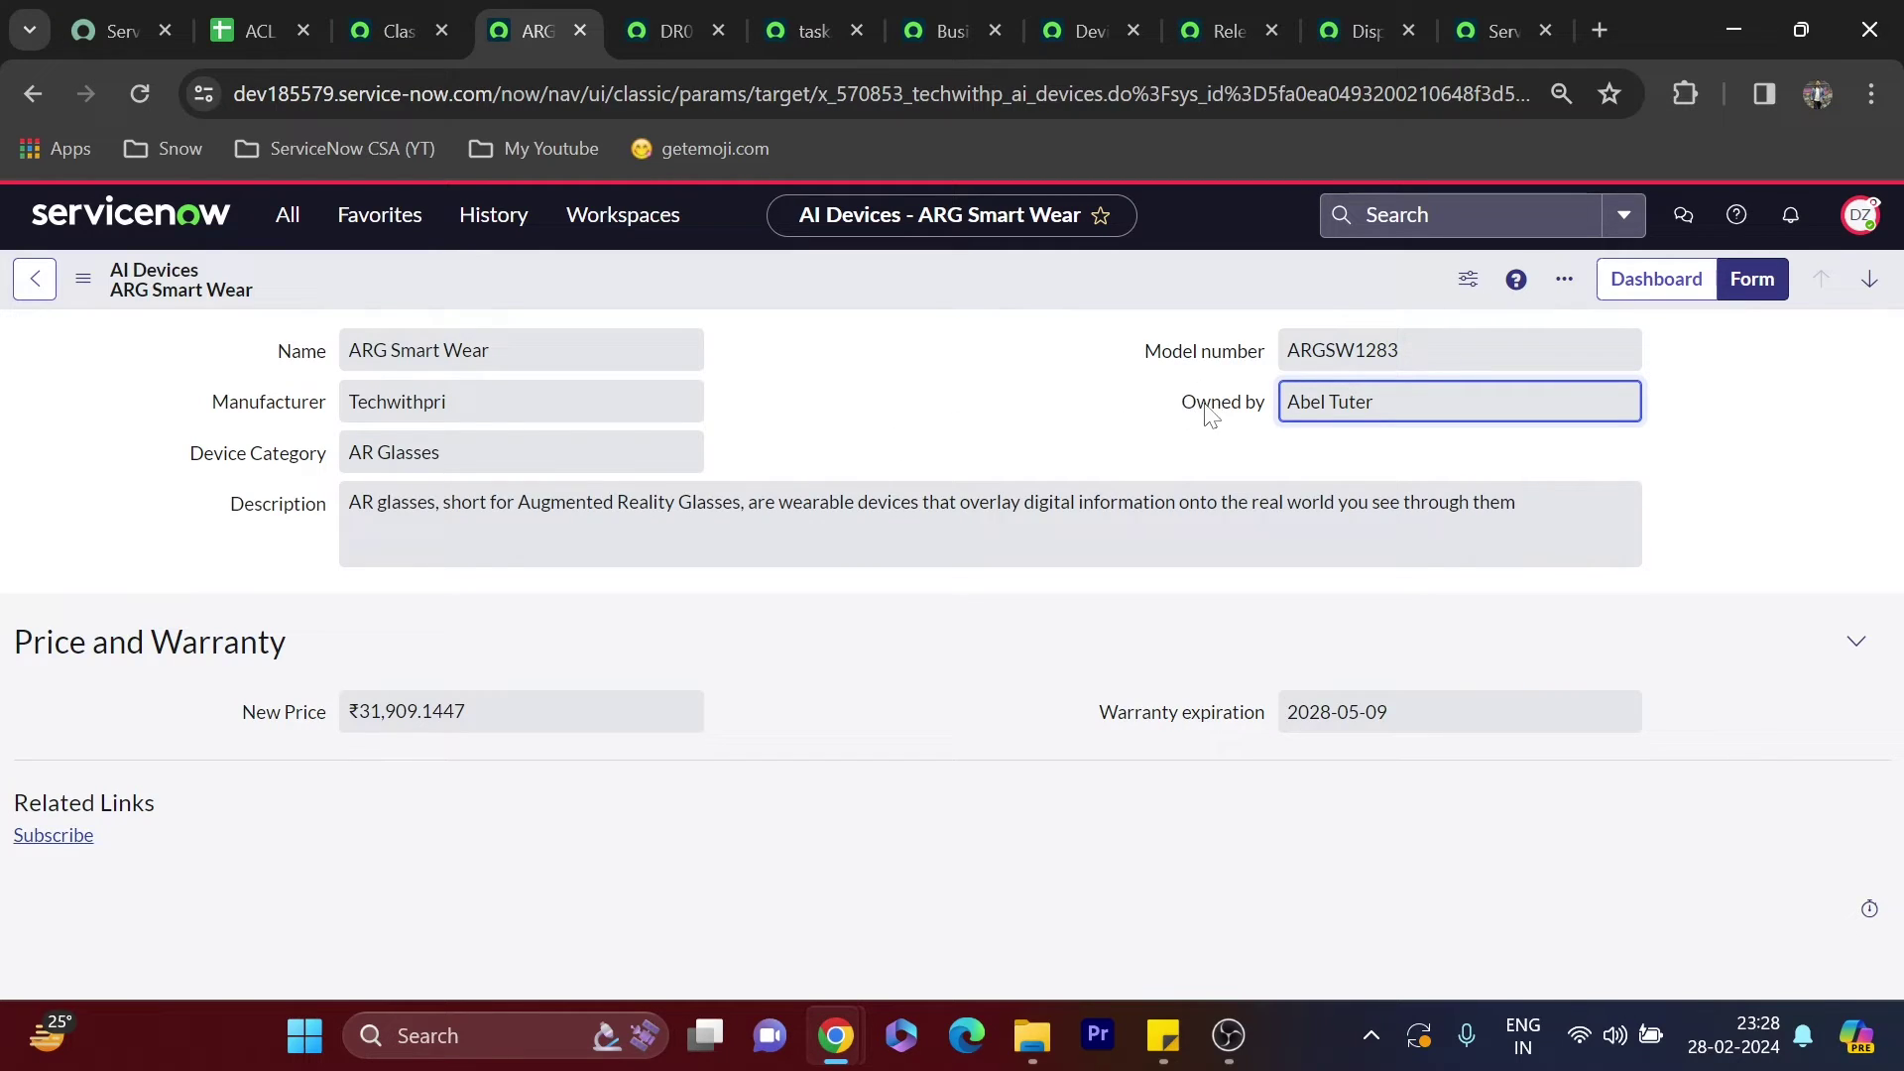
{"action": "left_click", "coordinate": [135, 95]}
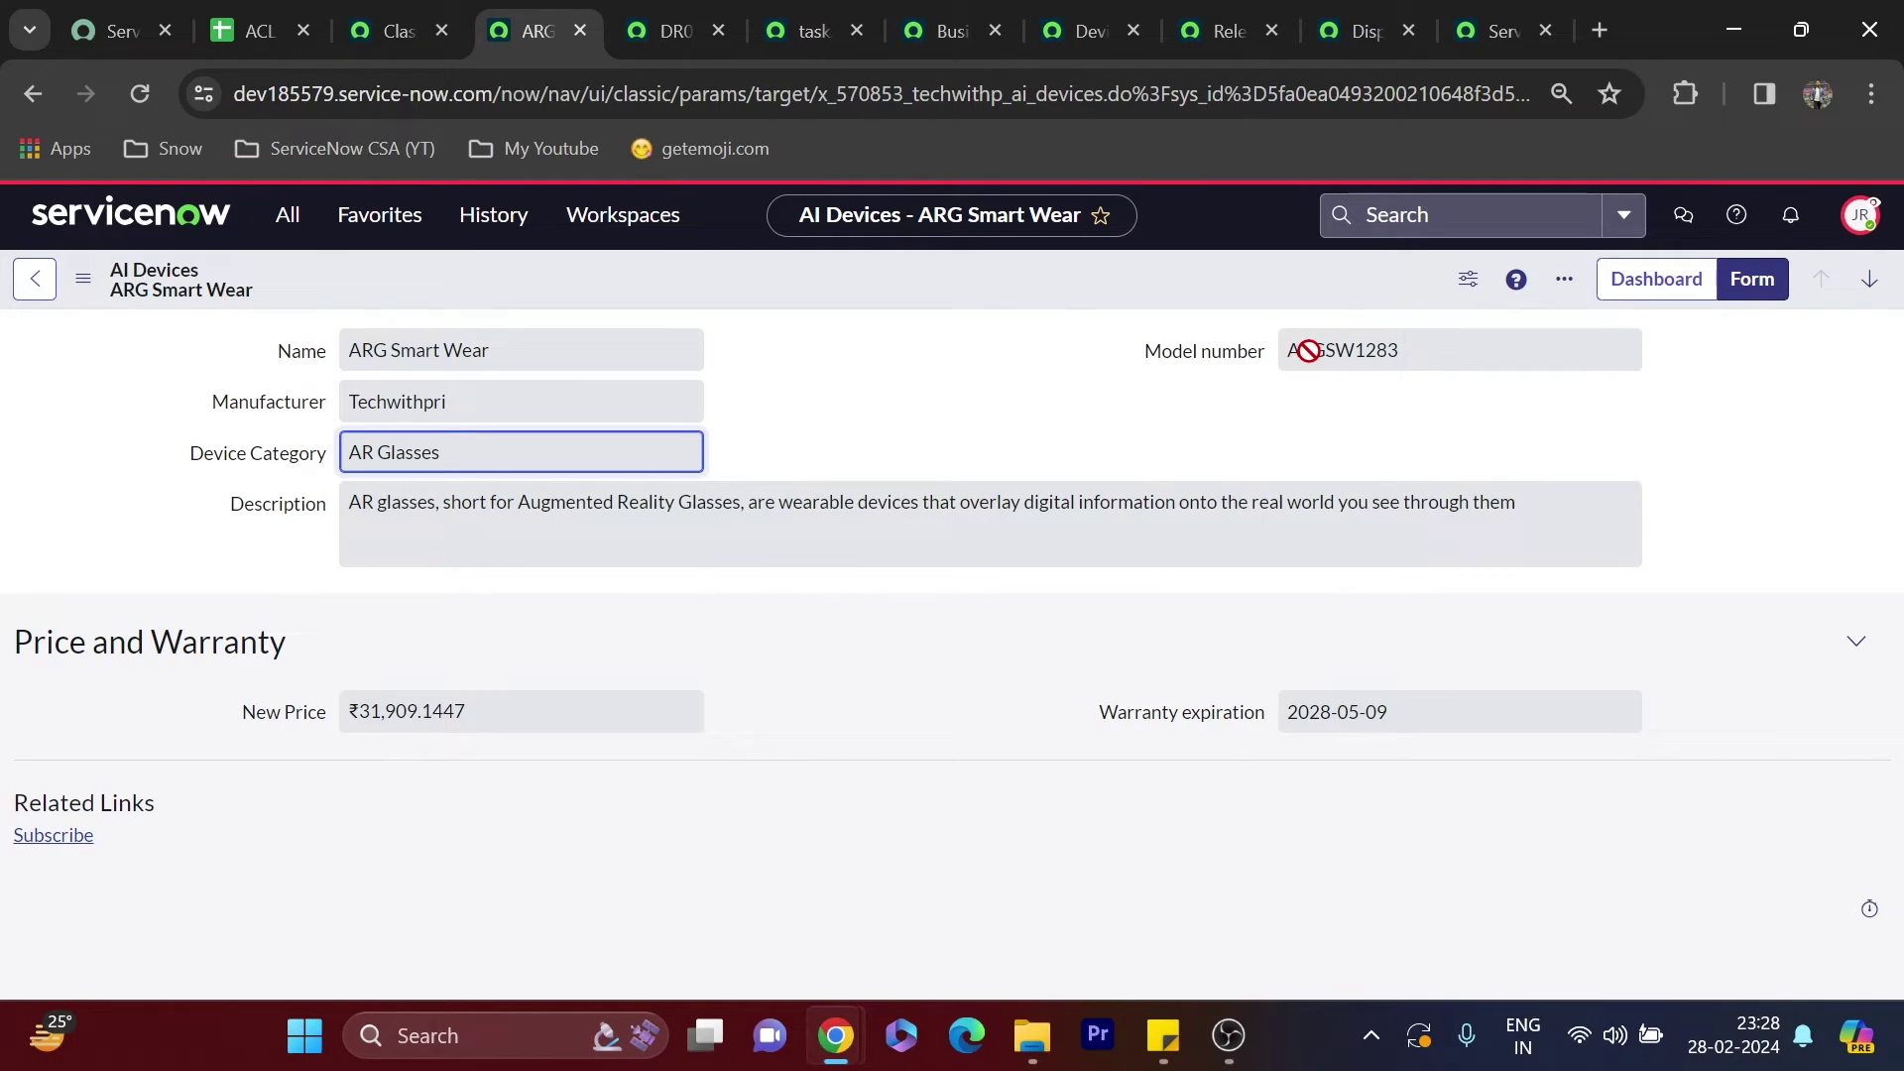
Review the ACL sheet's module access rows for the AI Devices modules Device Details and Upload New Device
{"action": "left_click", "coordinate": [259, 30]}
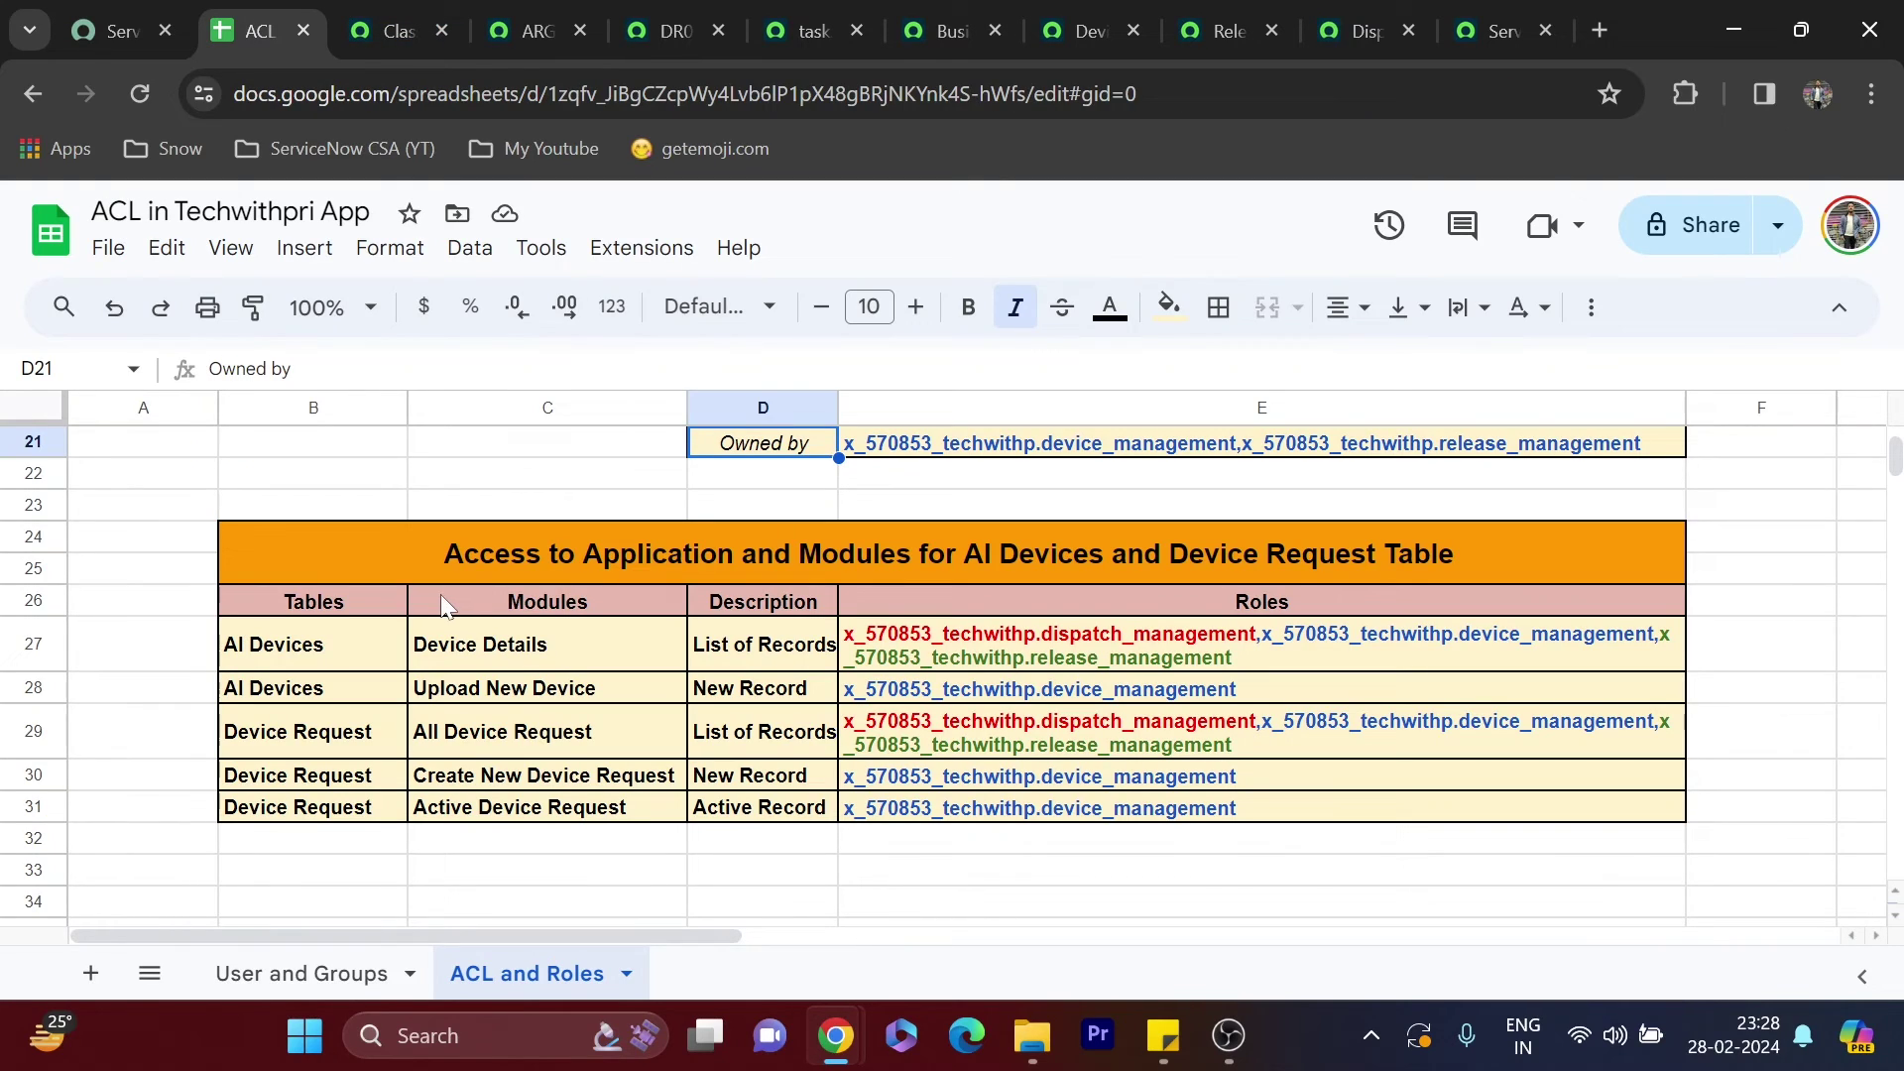
{"action": "left_click", "coordinate": [335, 641]}
{"action": "left_click", "coordinate": [474, 656]}
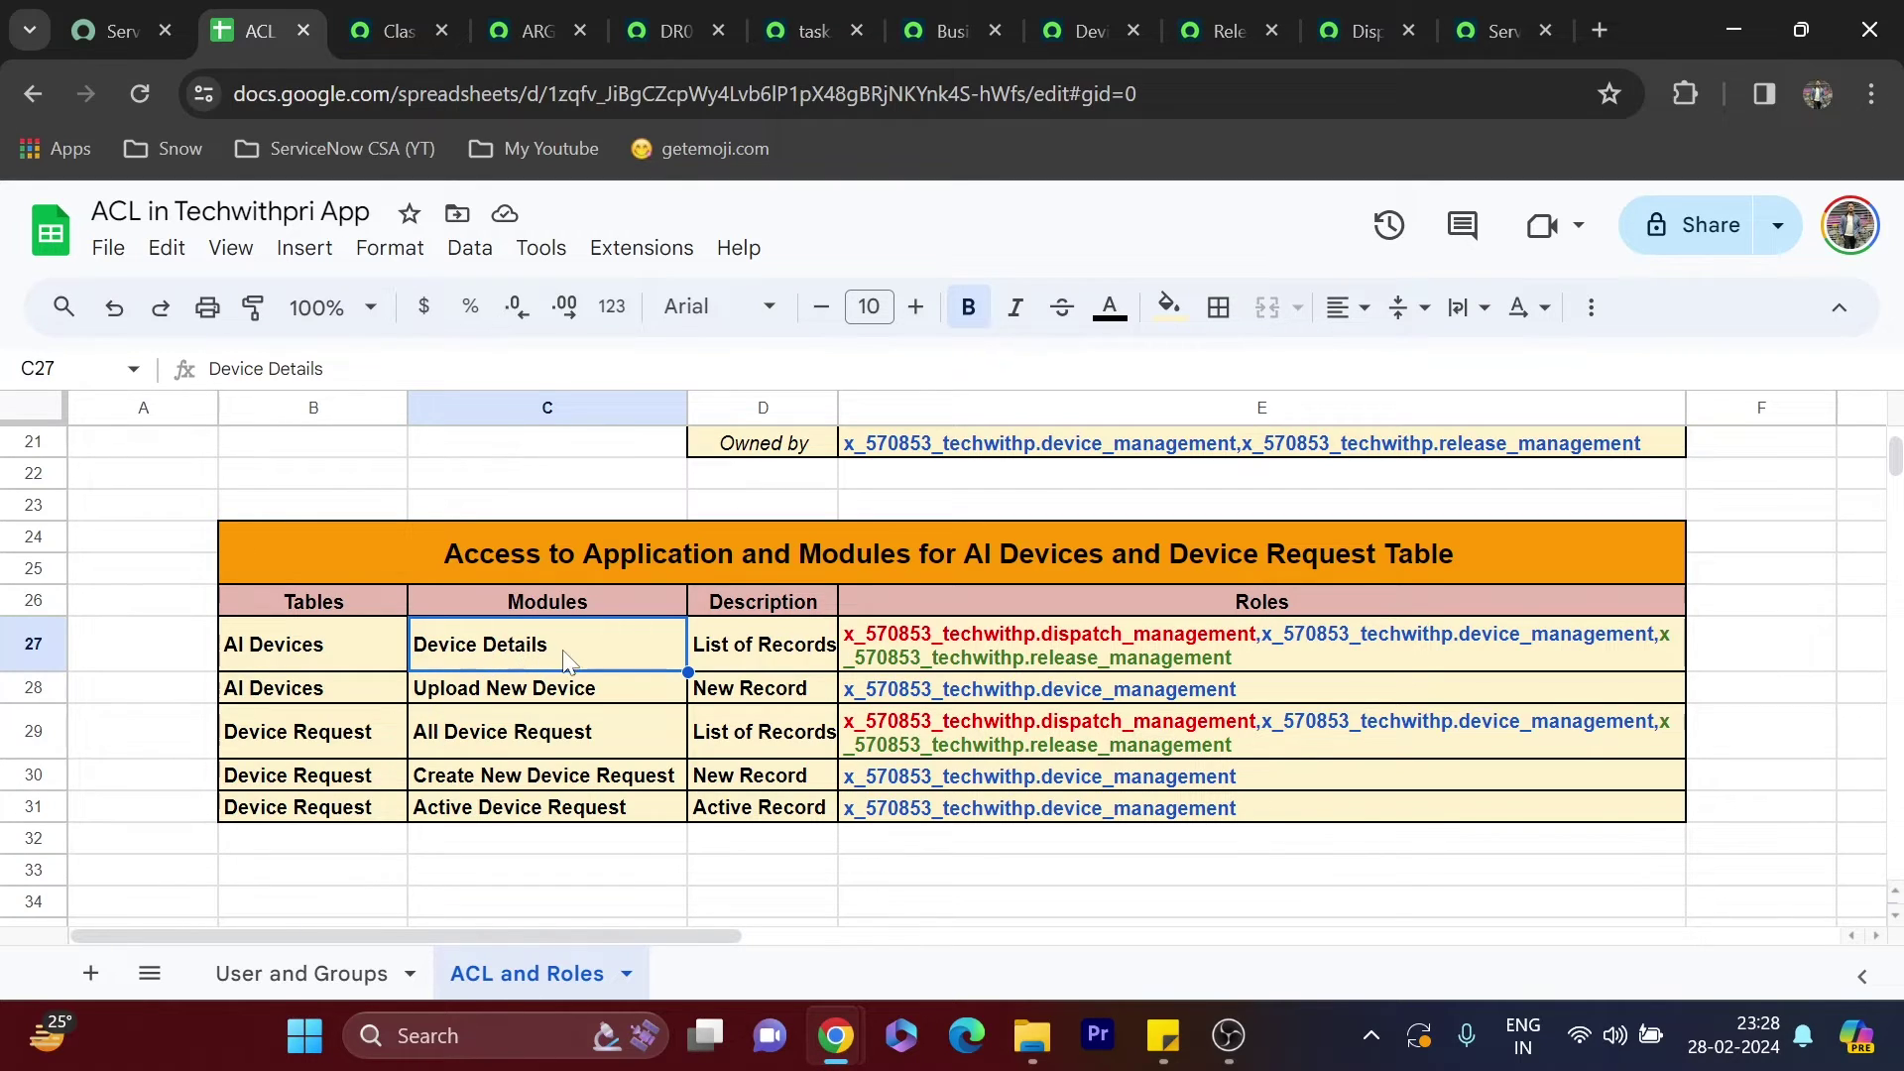
{"action": "left_click", "coordinate": [702, 658]}
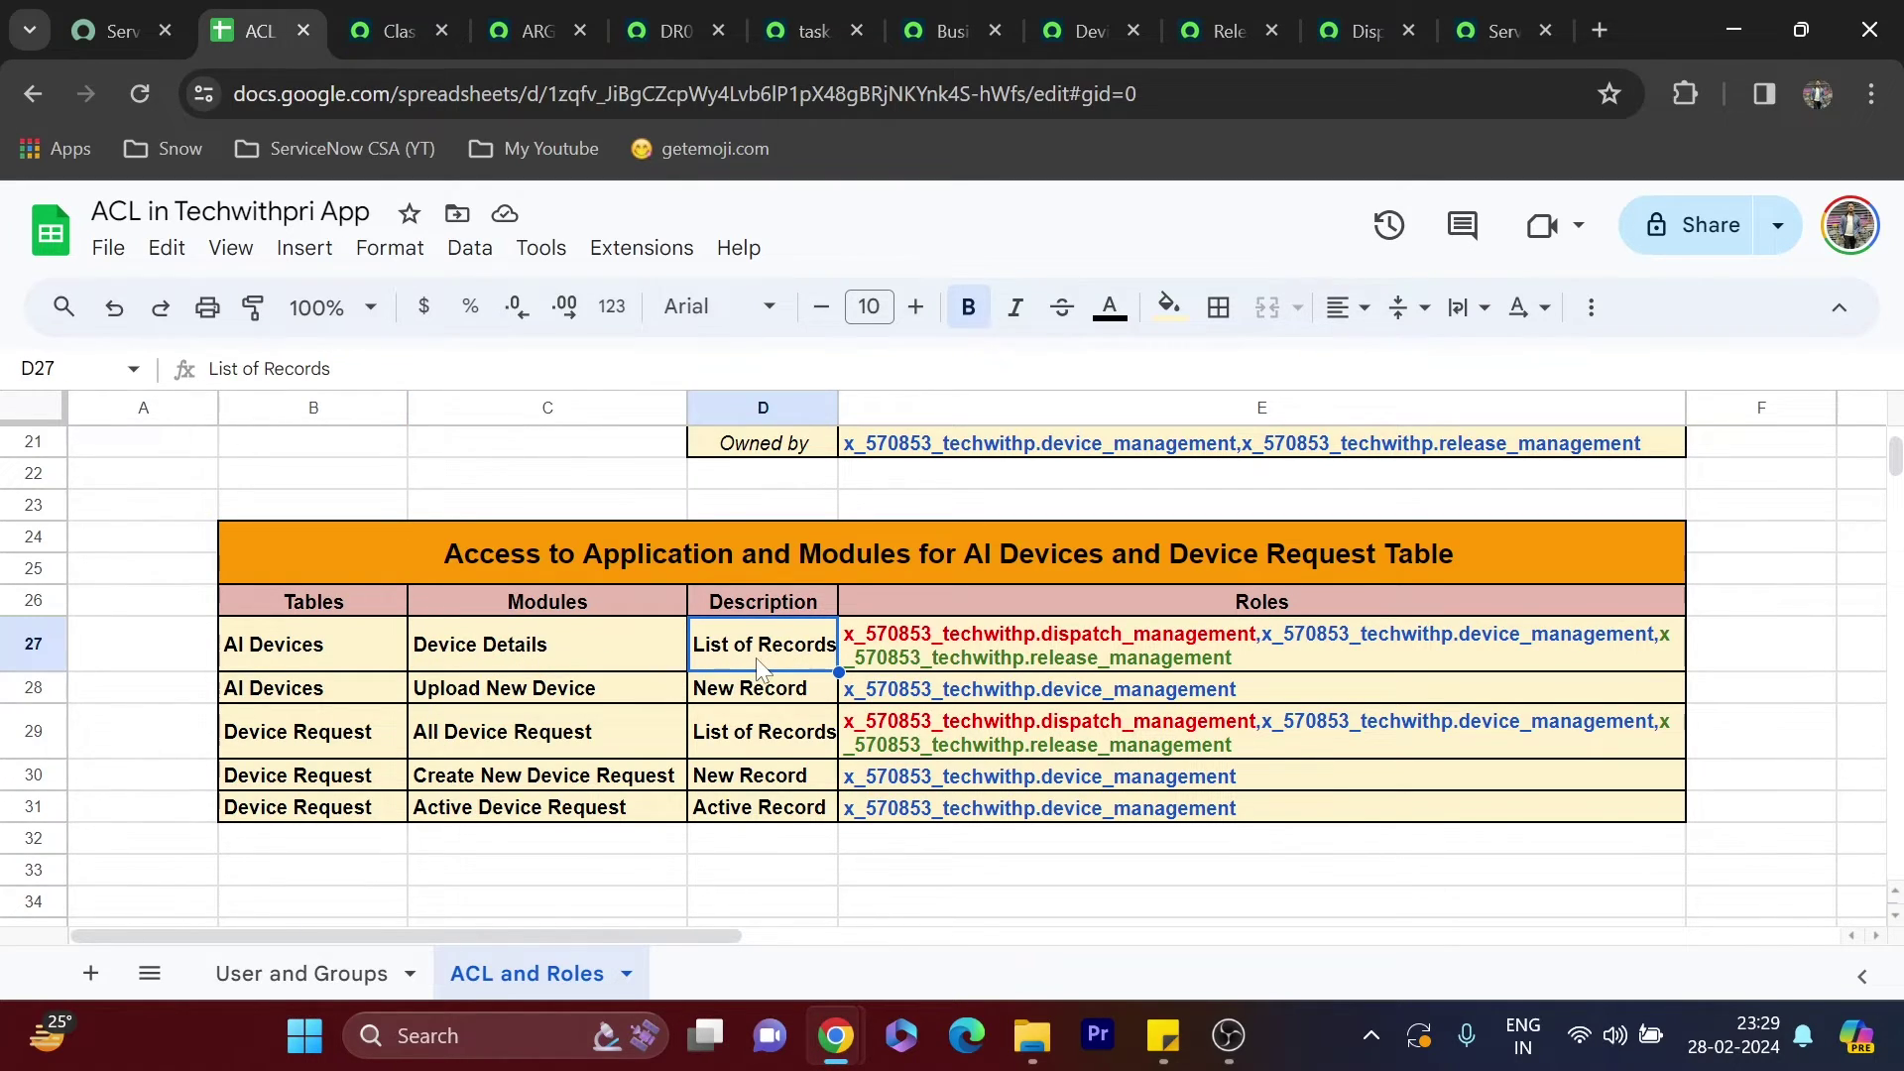
{"action": "left_click", "coordinate": [1358, 649]}
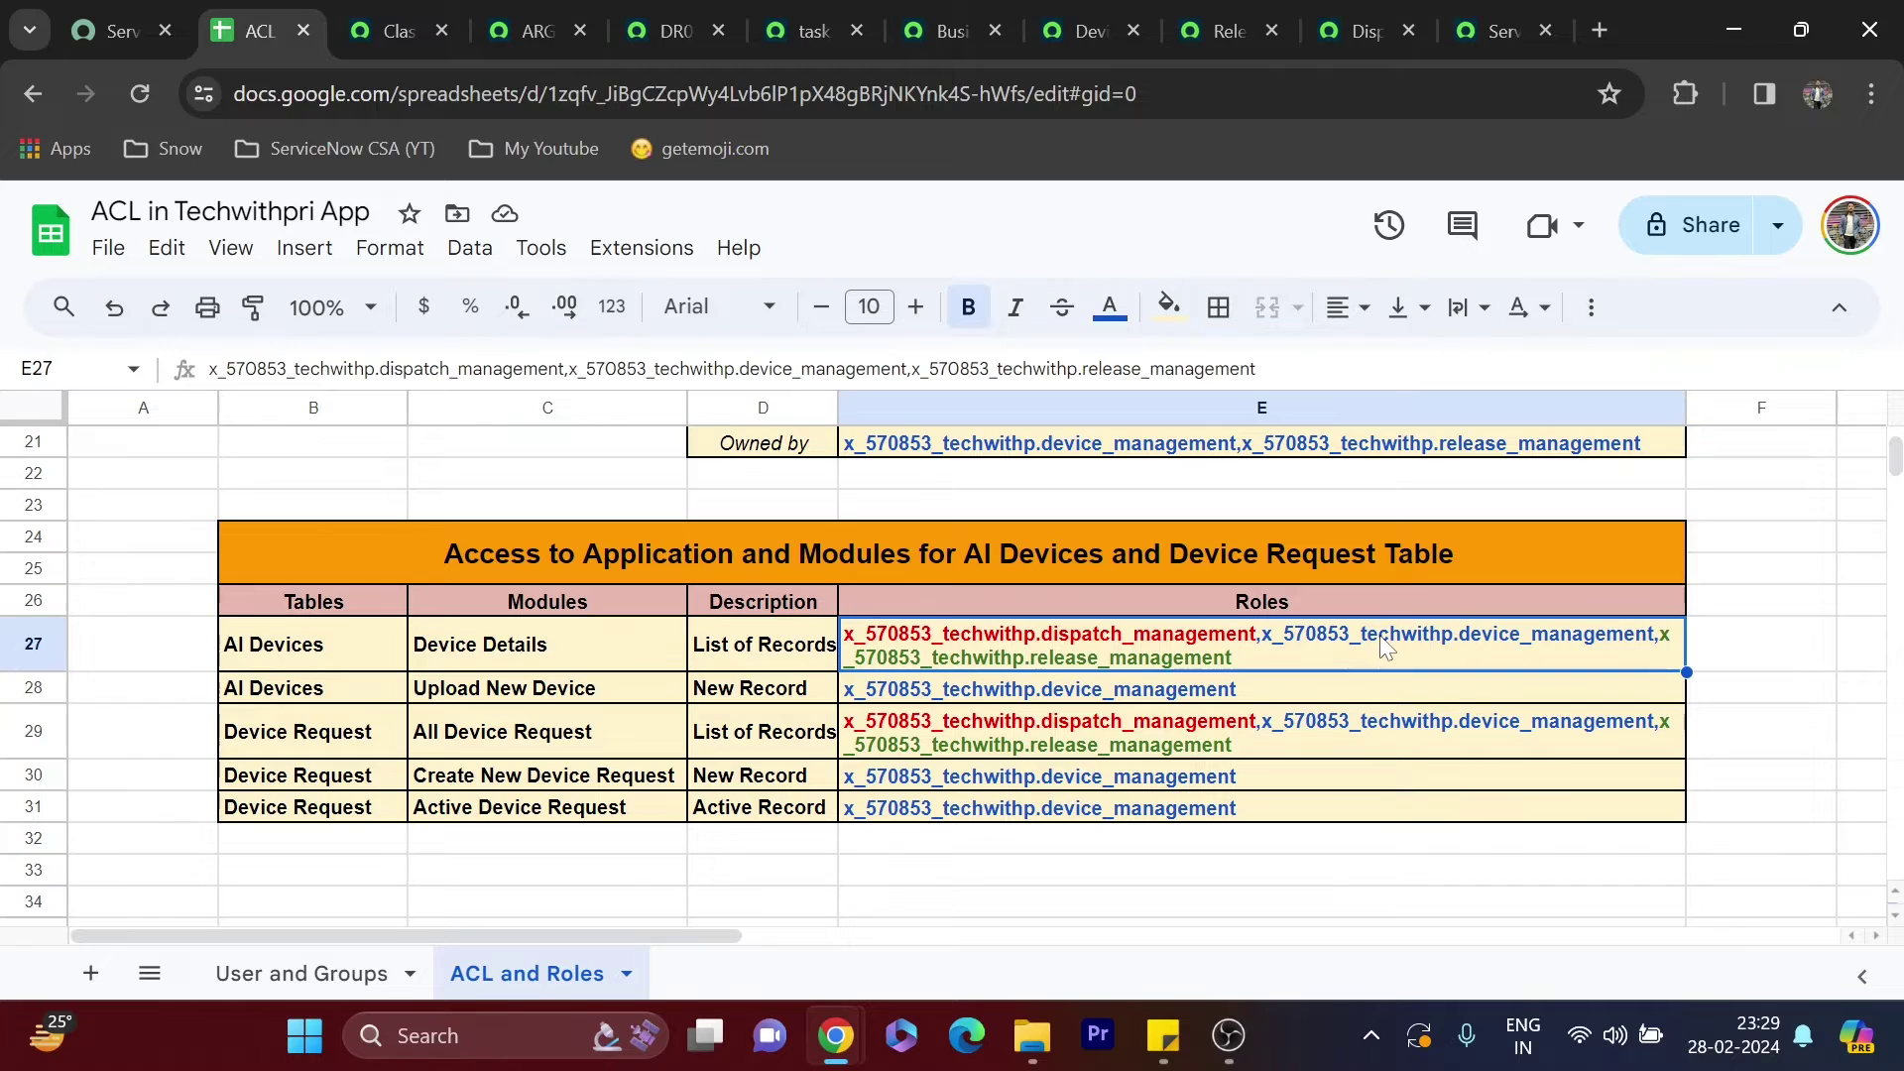
{"action": "left_click", "coordinate": [318, 698]}
{"action": "left_click", "coordinate": [516, 697]}
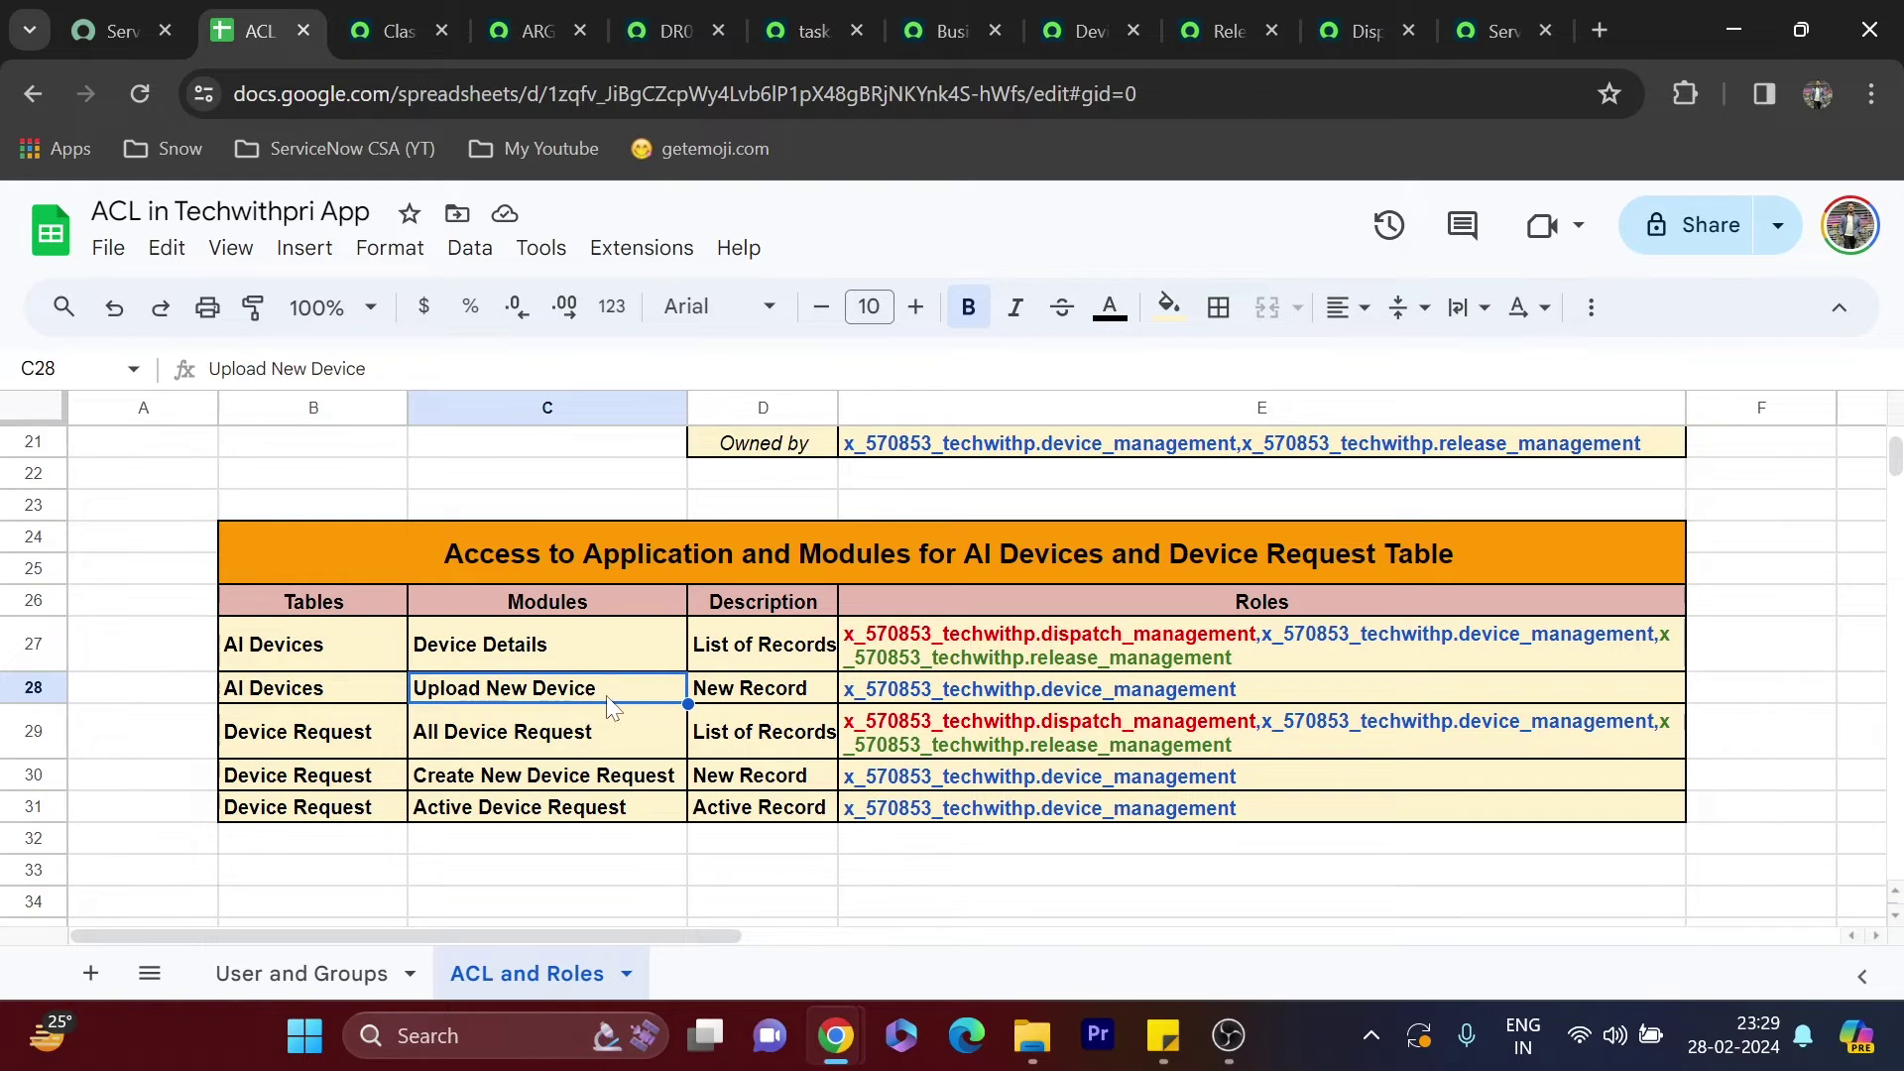
{"action": "left_click", "coordinate": [773, 698]}
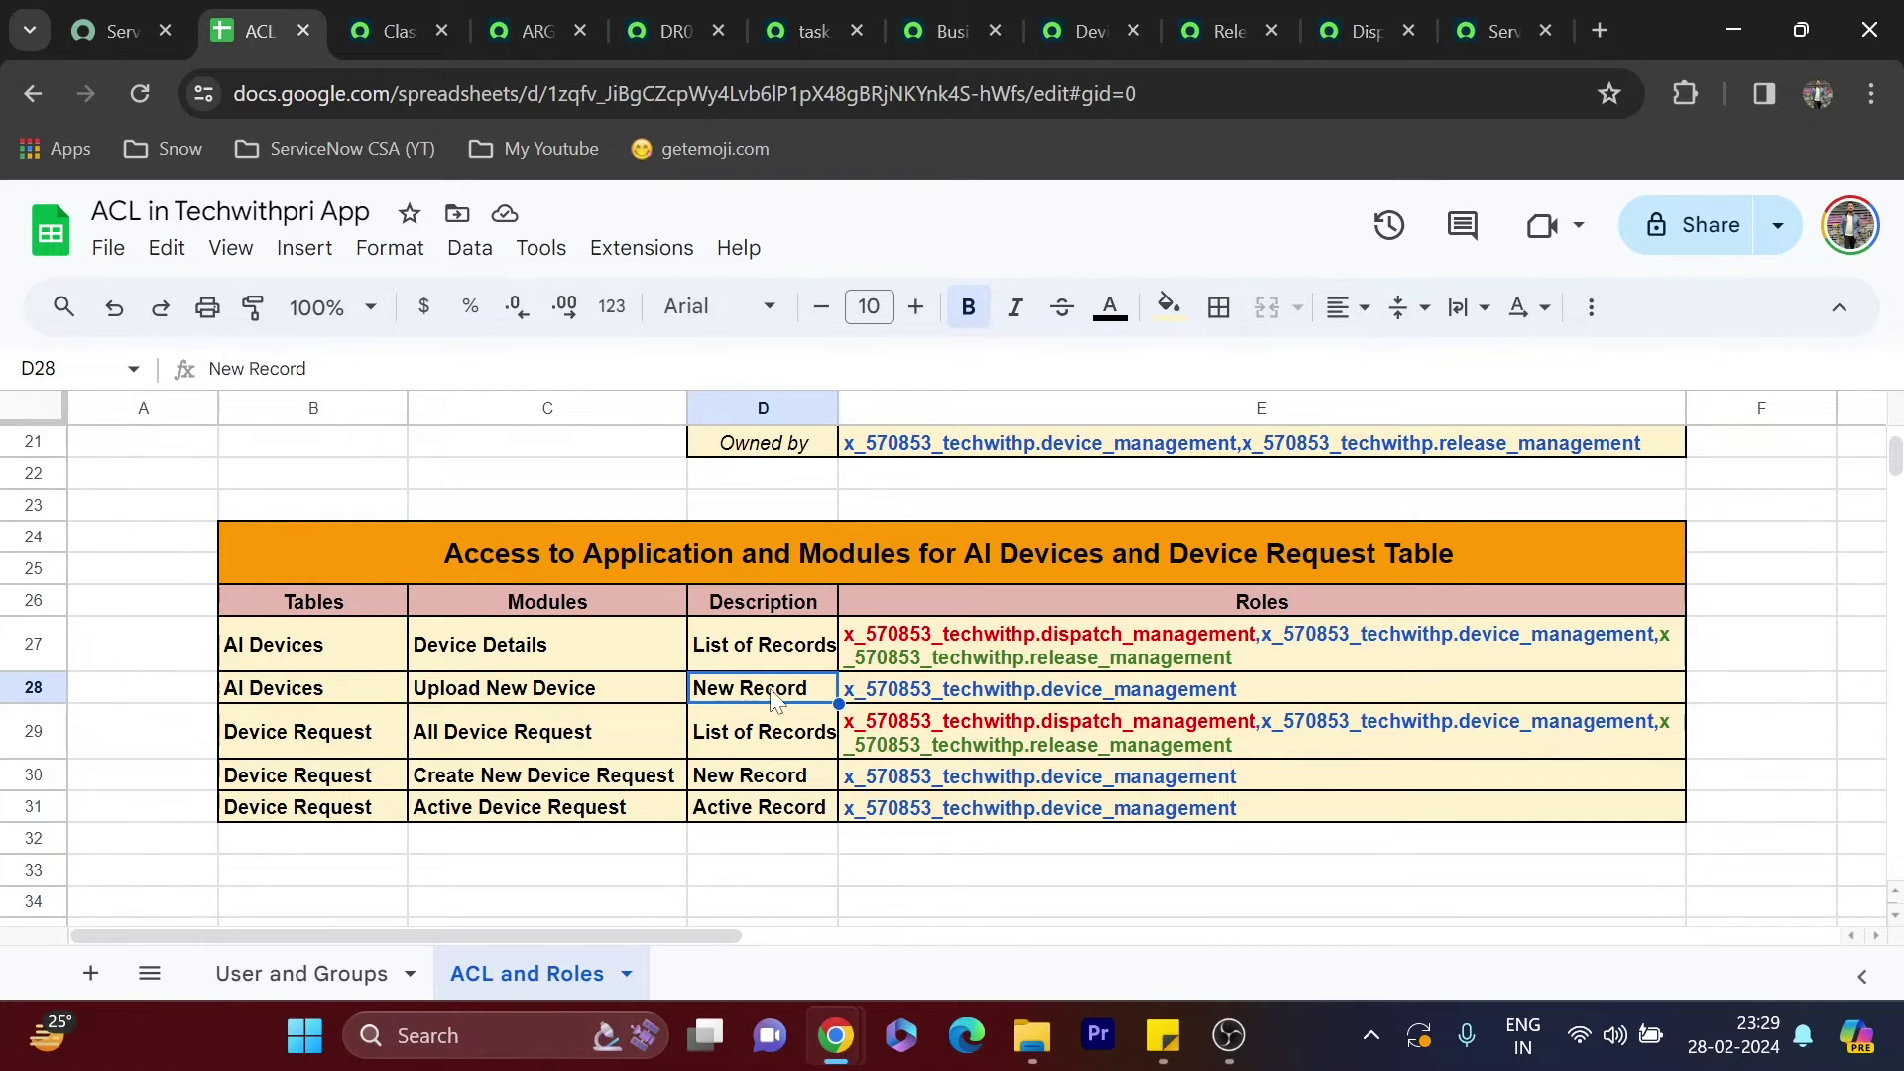
End the Dispatch Management member's impersonation and move the Studio browser tab directly after the main ServiceNow tab
{"action": "left_click", "coordinate": [397, 30]}
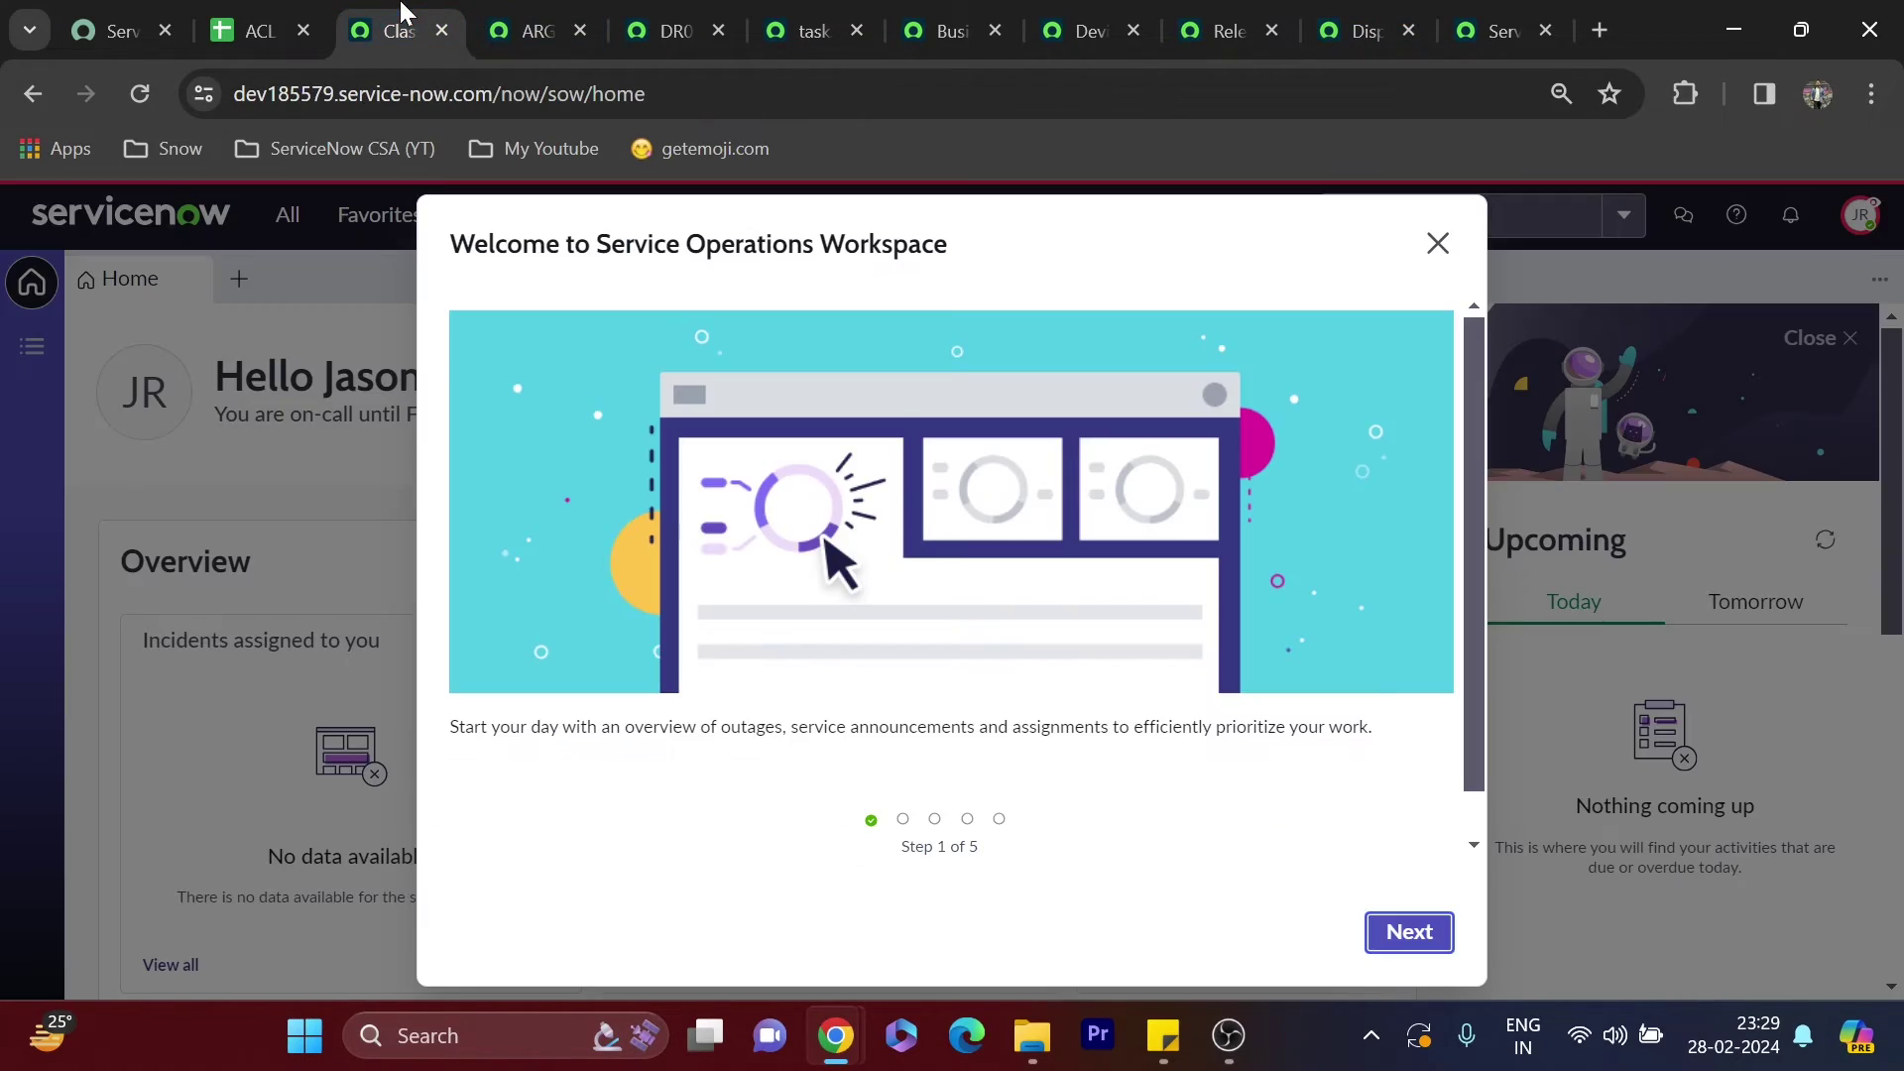
{"action": "left_click", "coordinate": [1437, 243]}
{"action": "left_click", "coordinate": [1860, 215]}
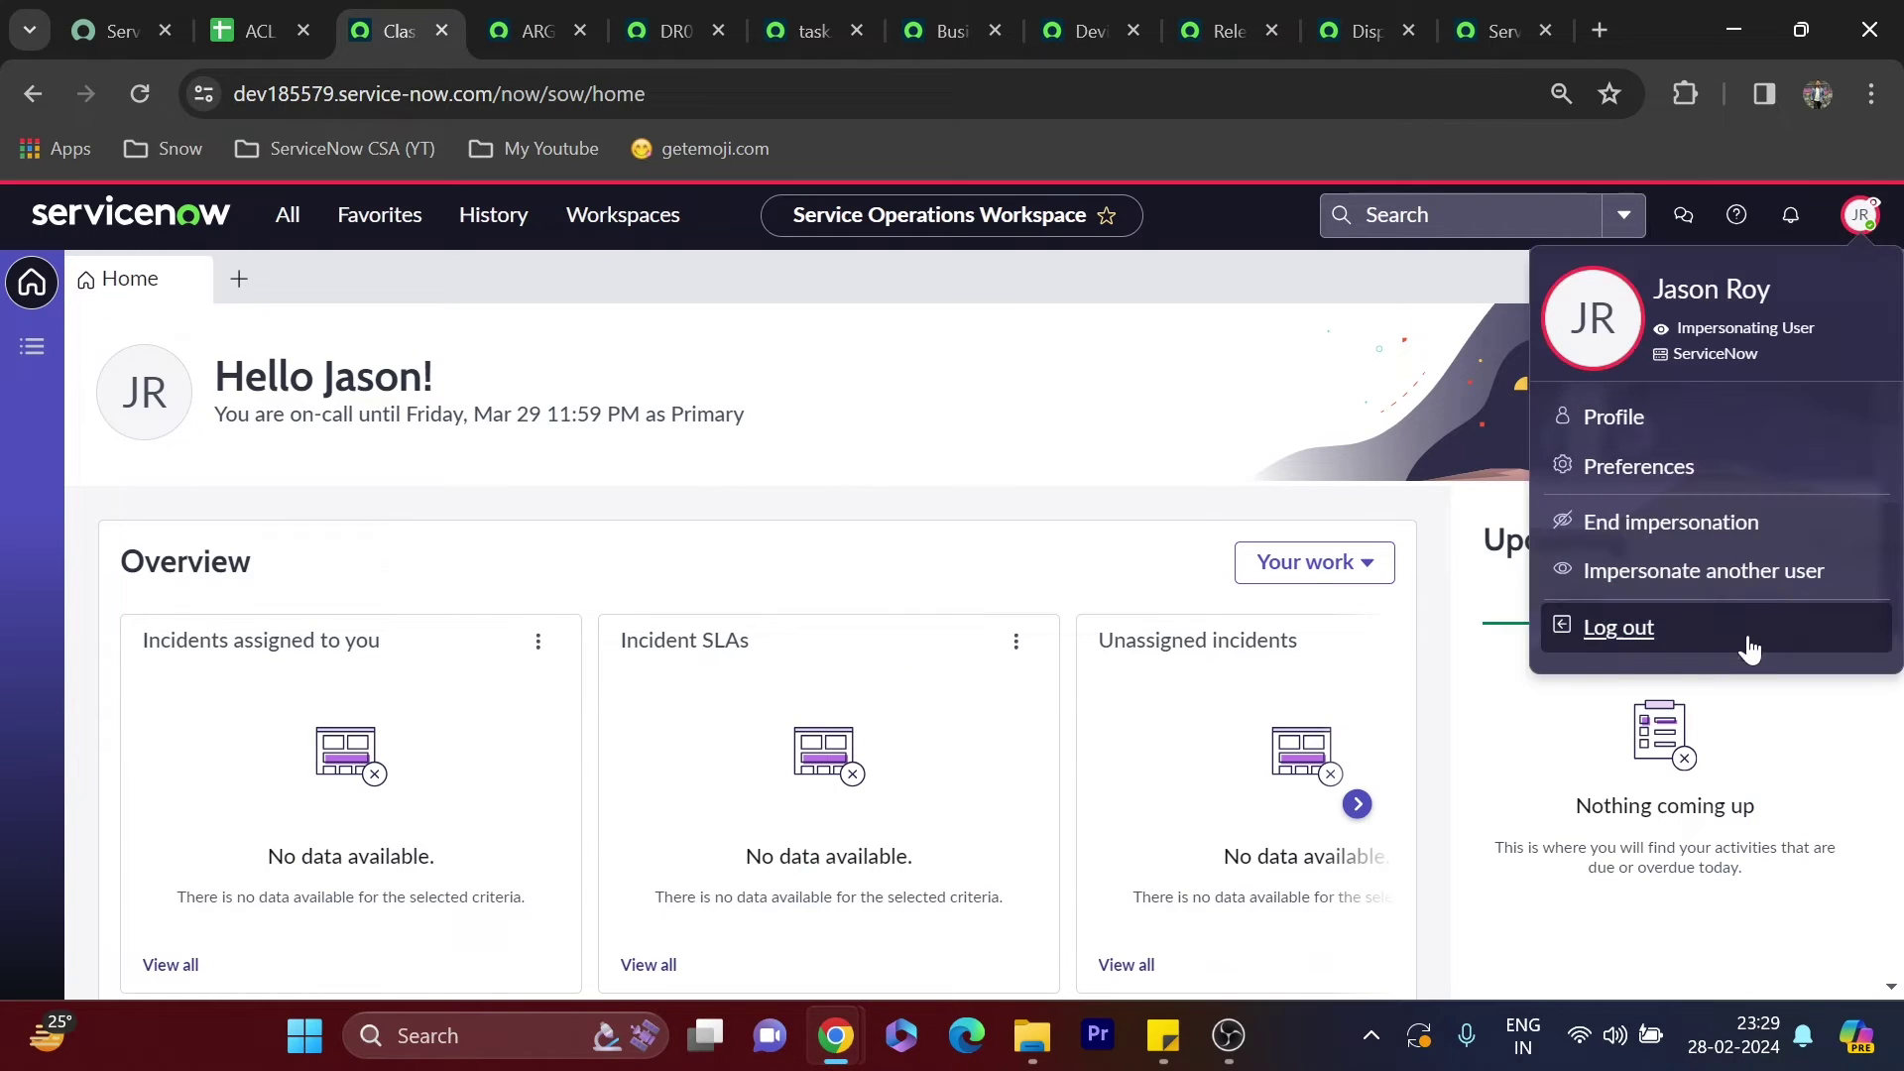
{"action": "left_click", "coordinate": [1611, 417]}
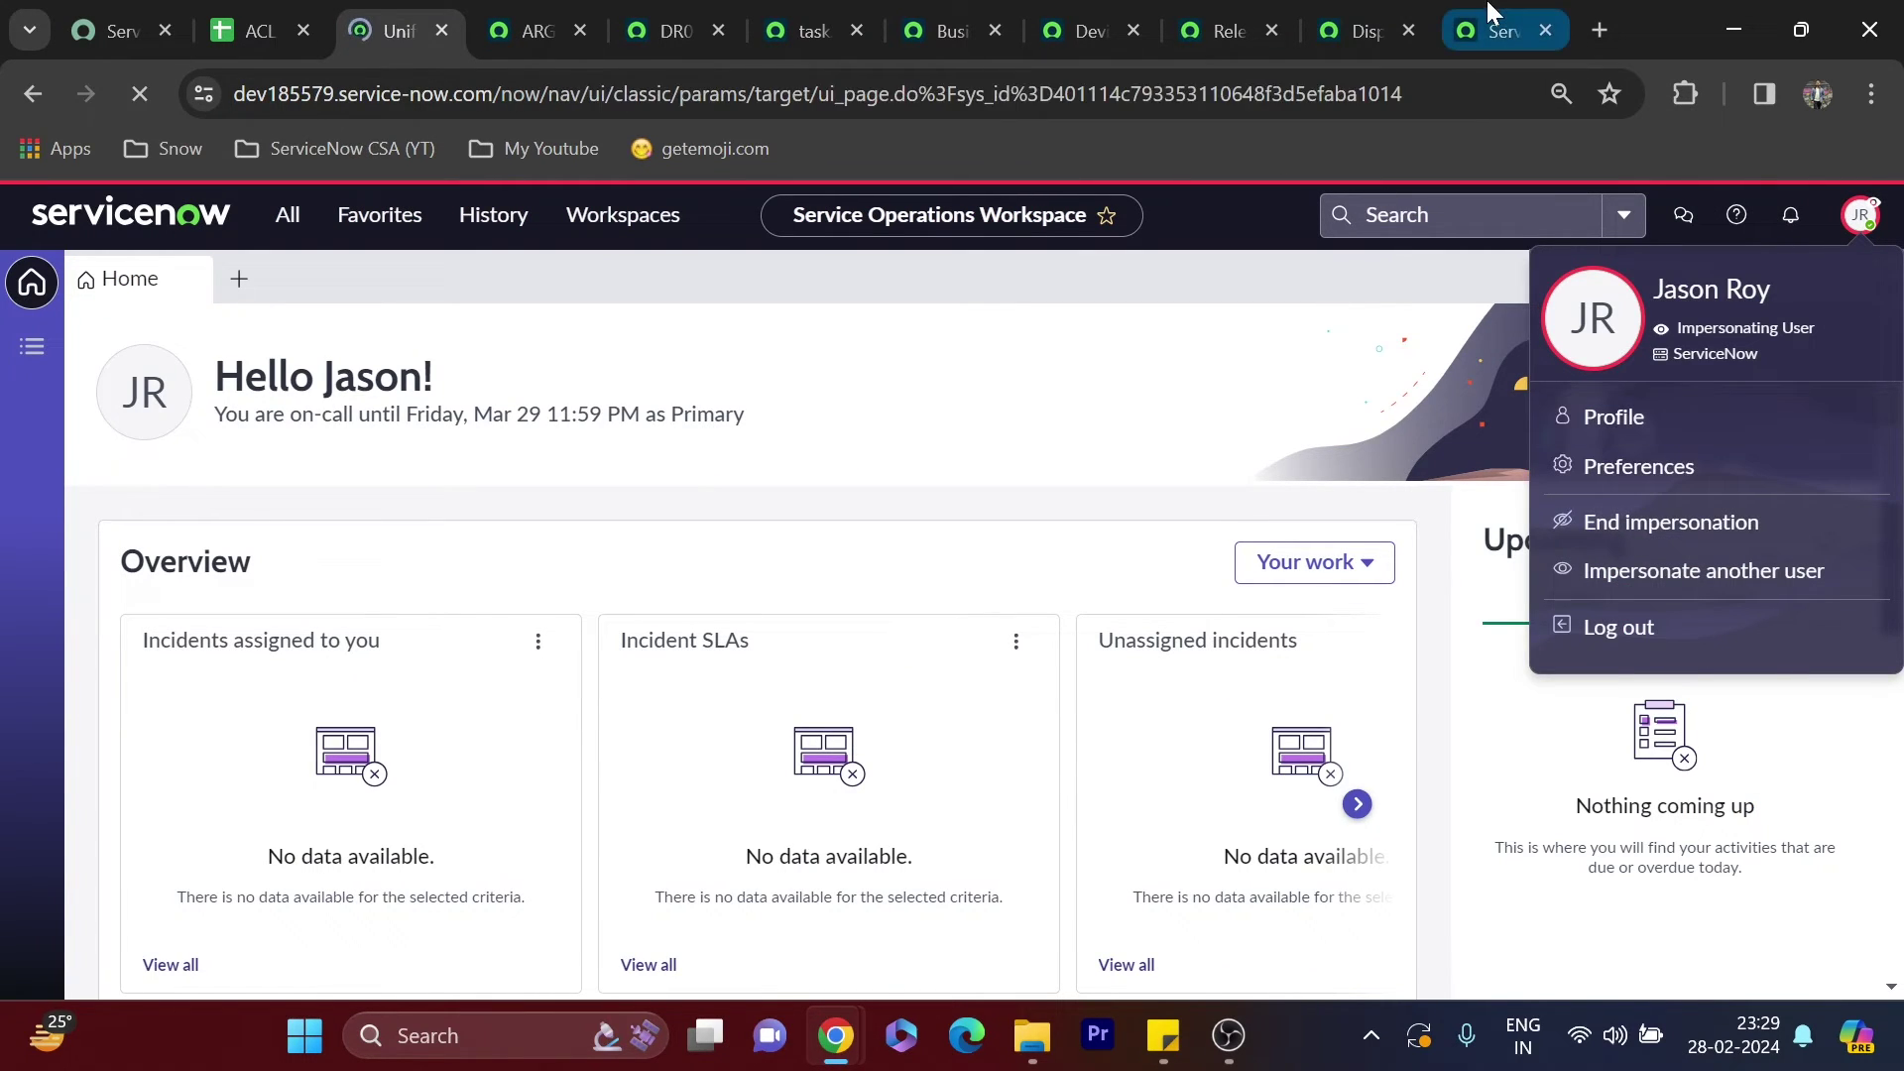
{"action": "left_click_drag", "start_coordinate": [1491, 10], "coordinate": [522, 12]}
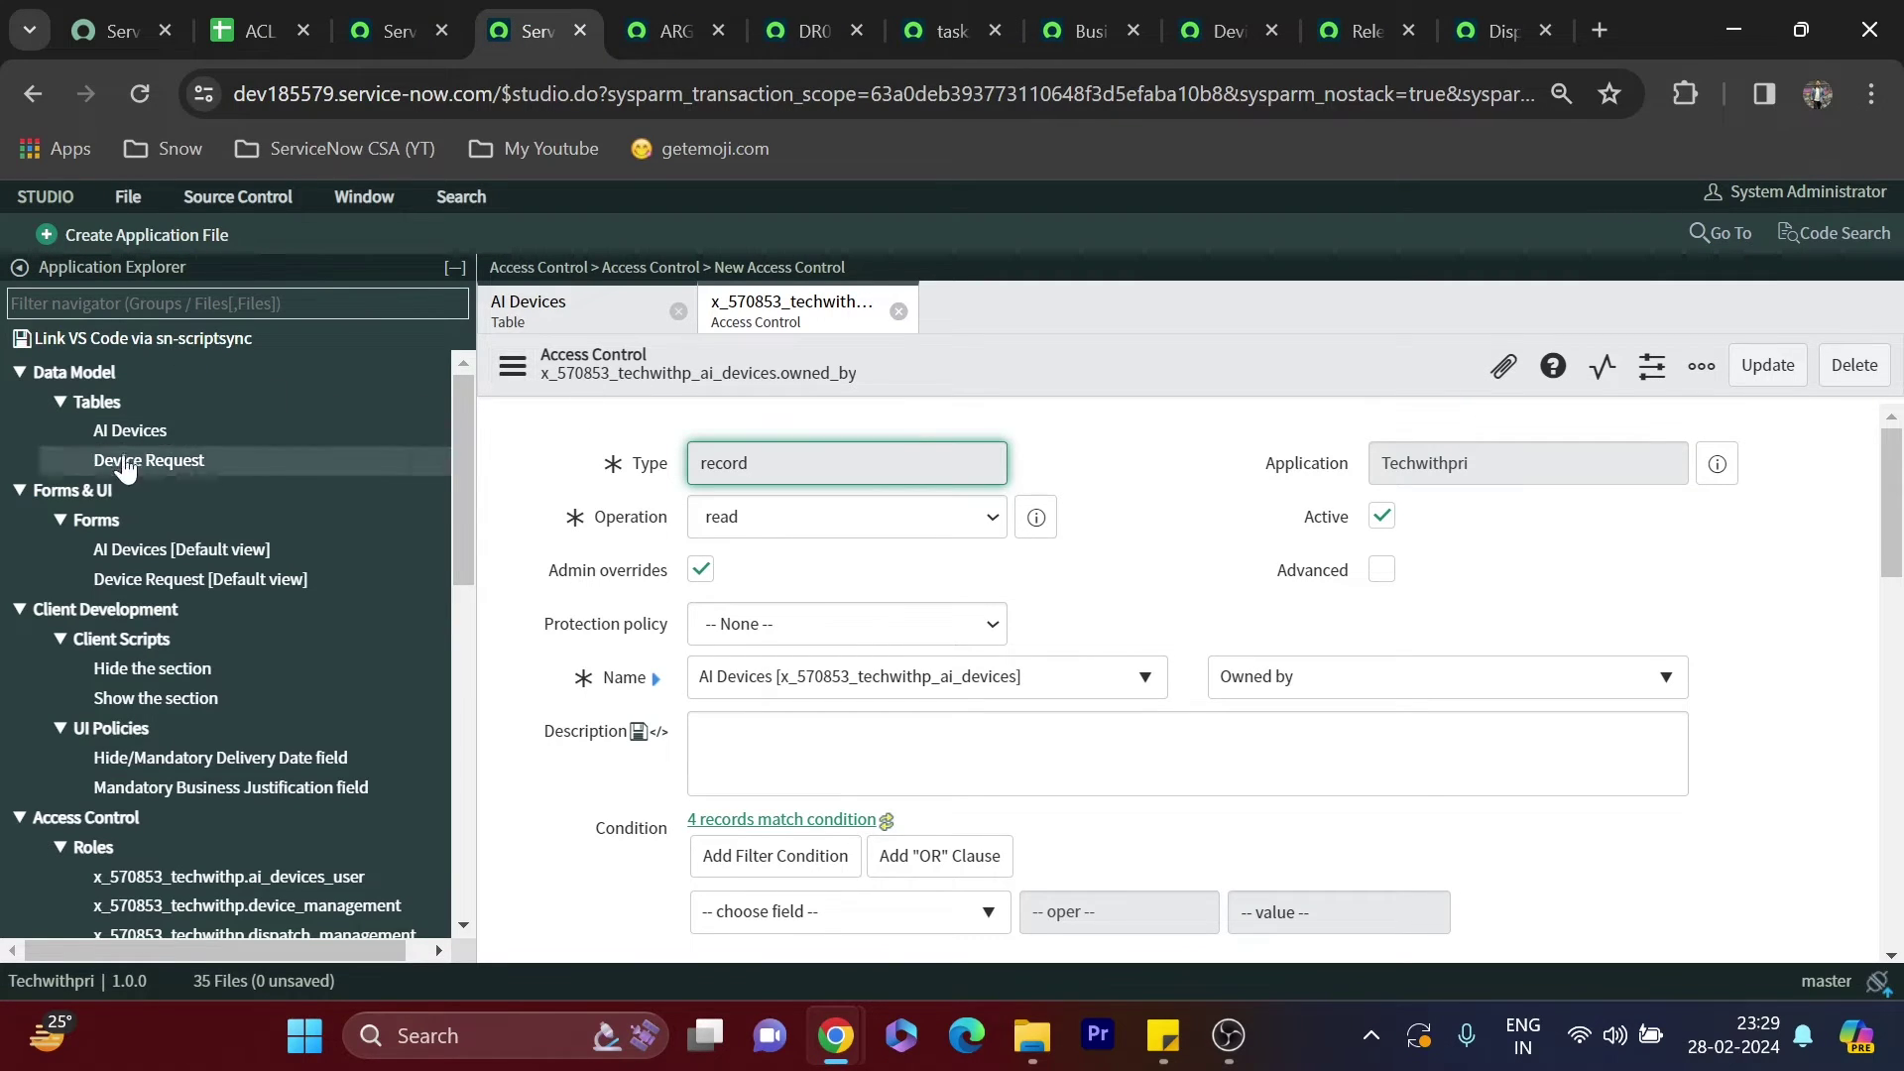
Close the open "Owned by" access control and AI Devices table in Studio, and open the AI Devices module record
{"action": "scroll", "coordinate": [128, 476], "scroll_direction": "down", "scroll_amount": 10}
{"action": "left_click", "coordinate": [899, 311]}
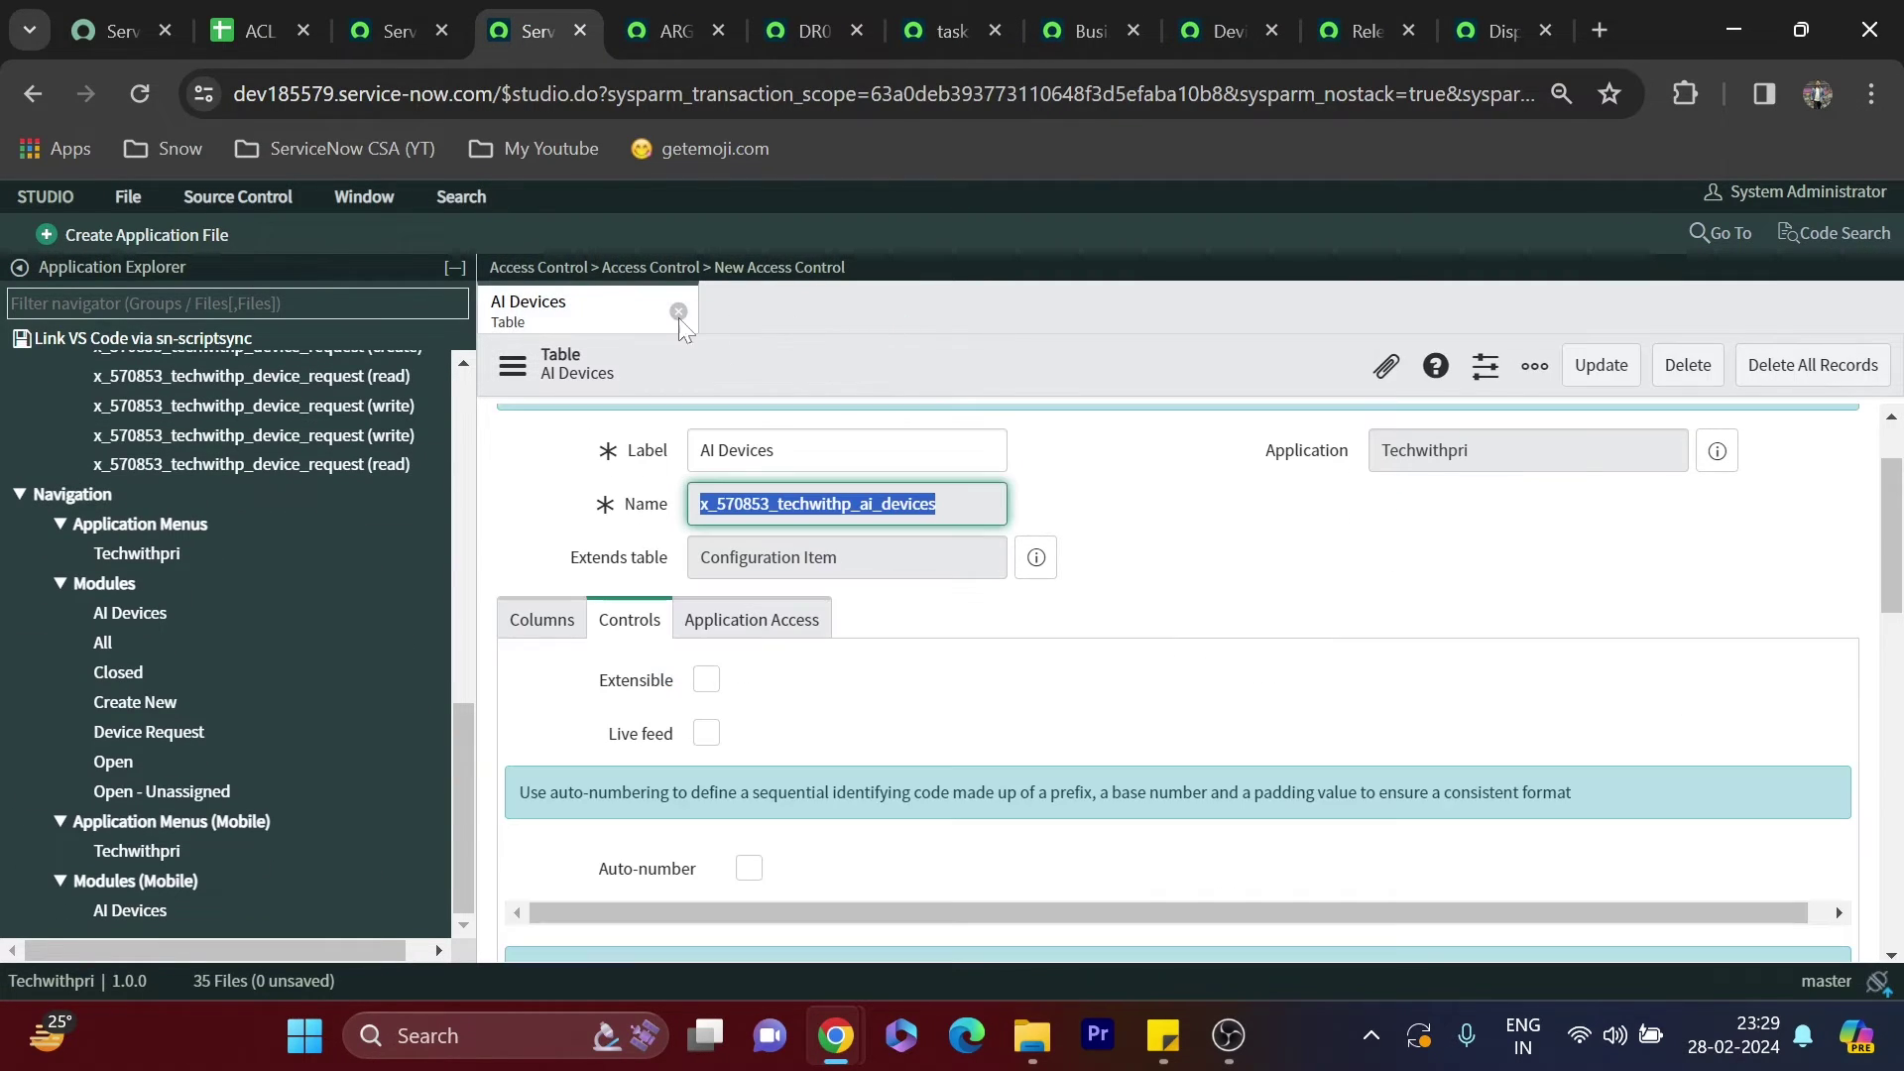
{"action": "left_click", "coordinate": [679, 311]}
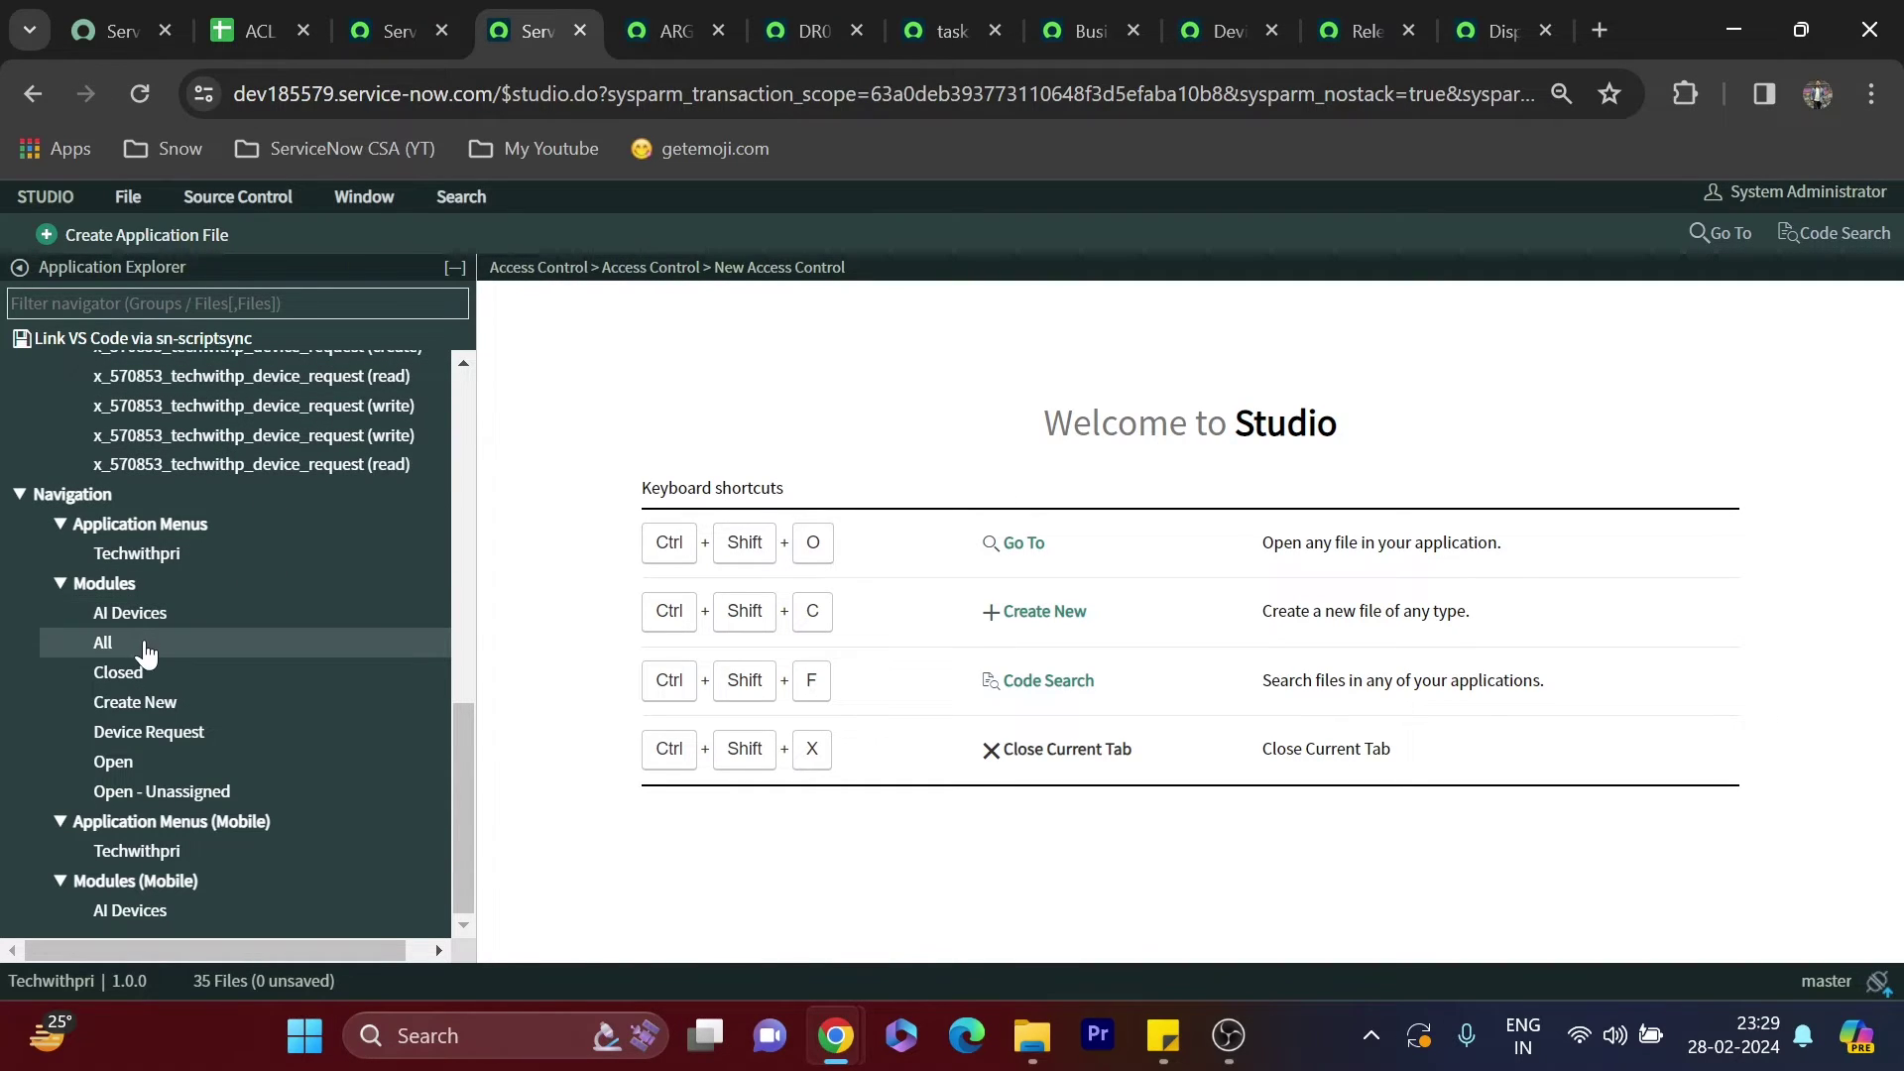
{"action": "left_click", "coordinate": [175, 615]}
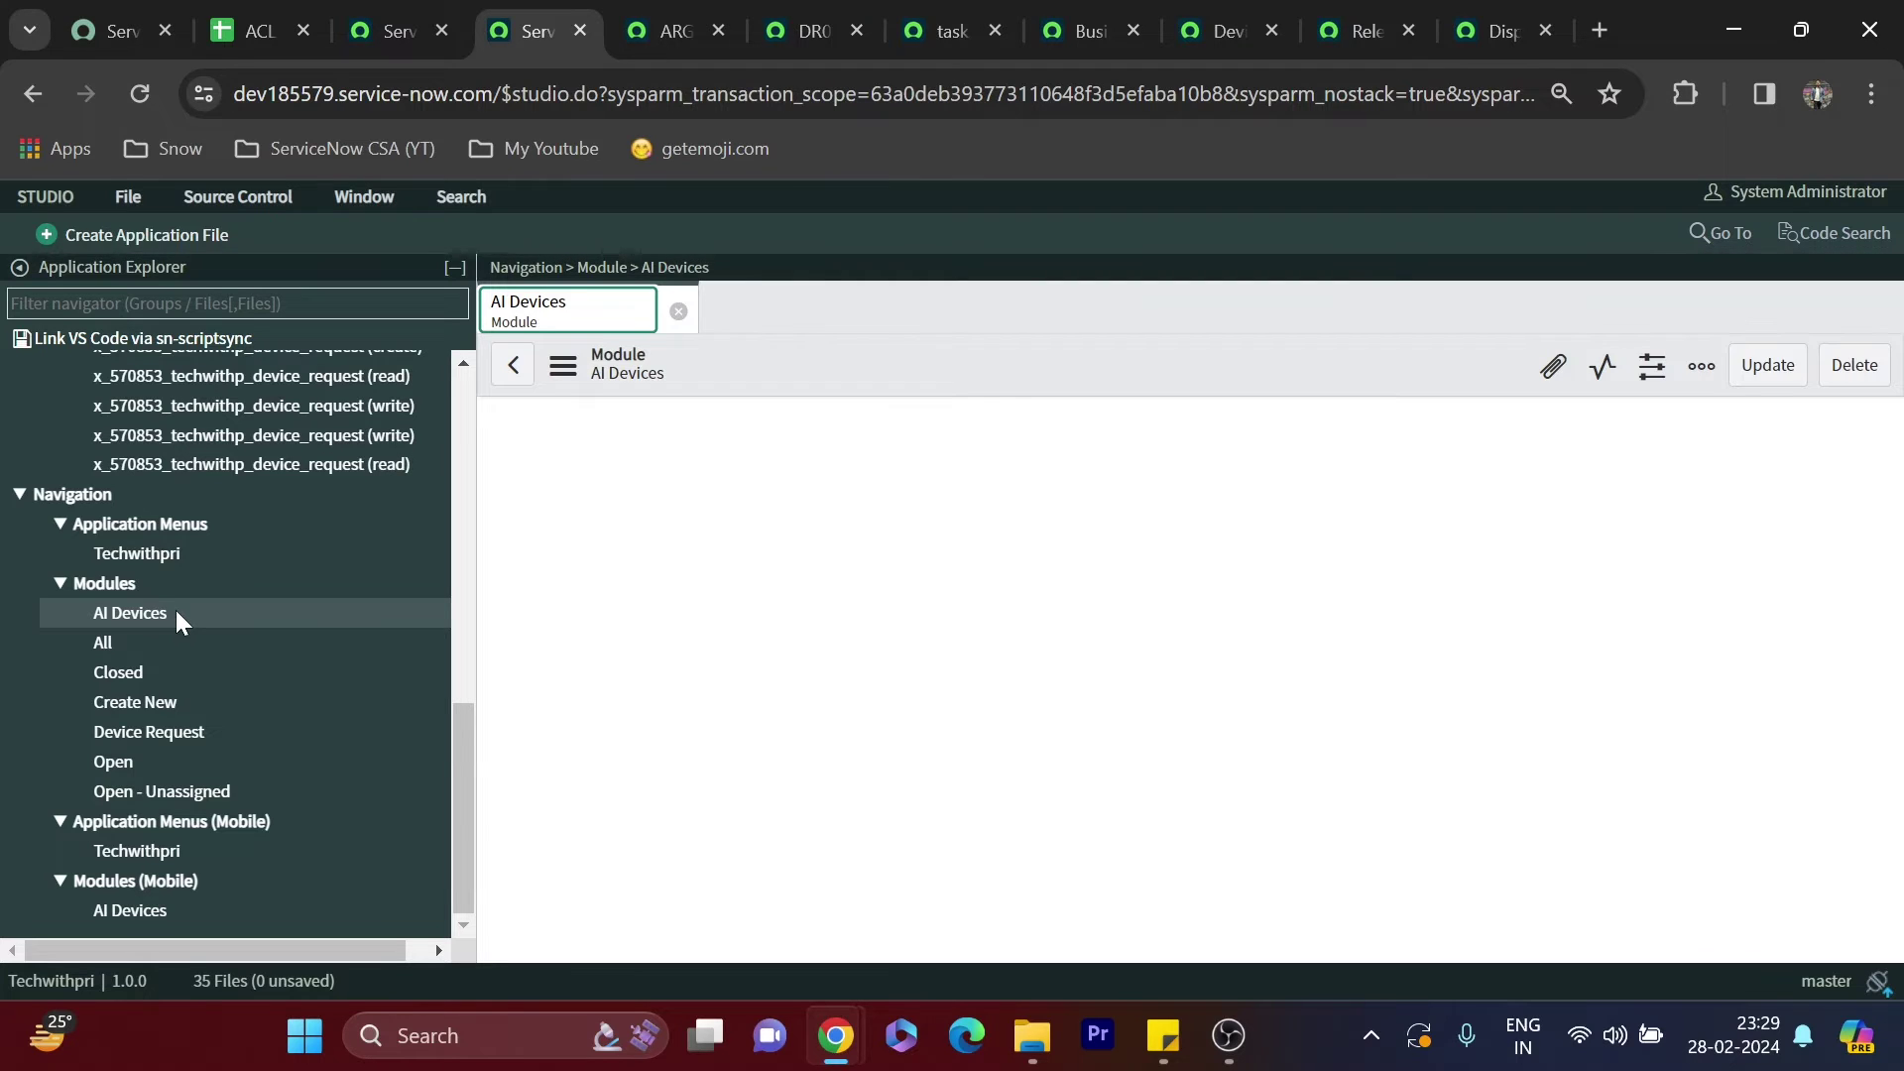
Search the main ServiceNow navigator for "ai de" to look at the AI Devices module entry
{"action": "left_click", "coordinate": [416, 32]}
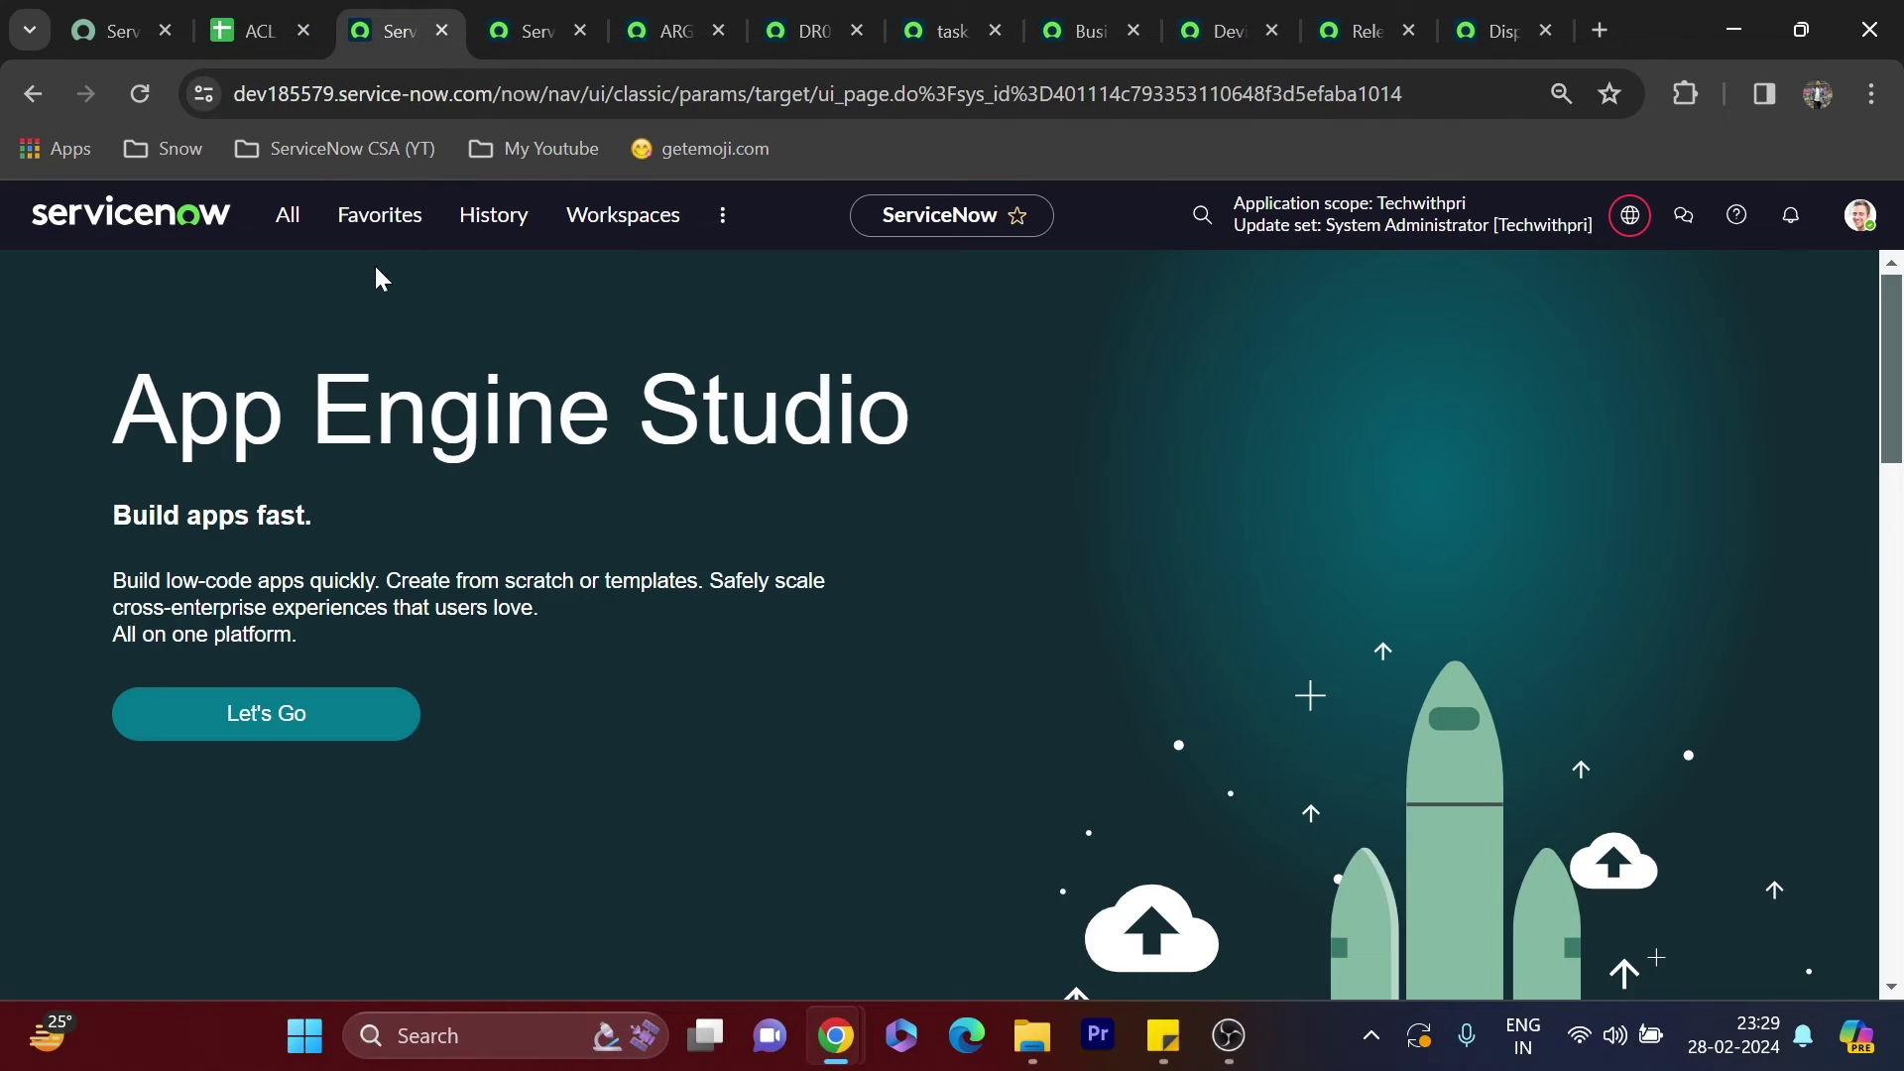
{"action": "left_click", "coordinate": [300, 224]}
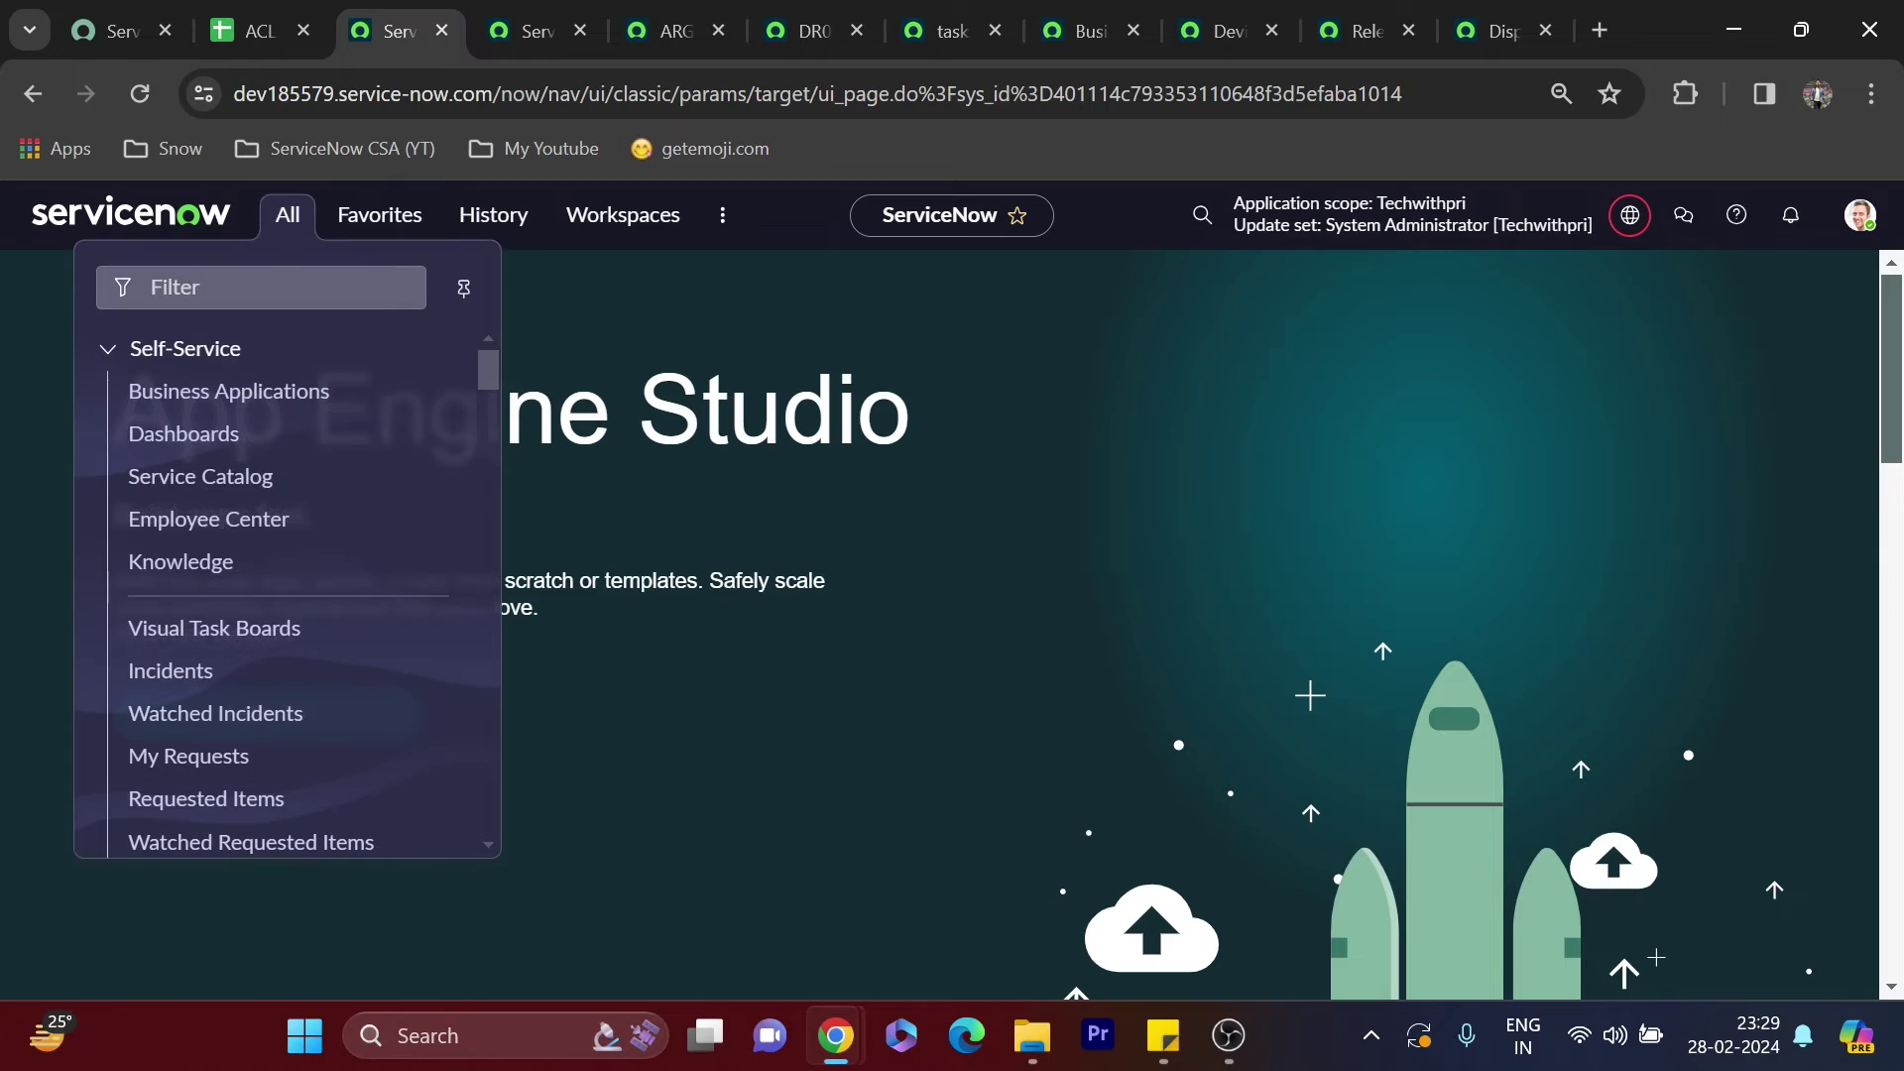
{"action": "type", "text": "ai de"}
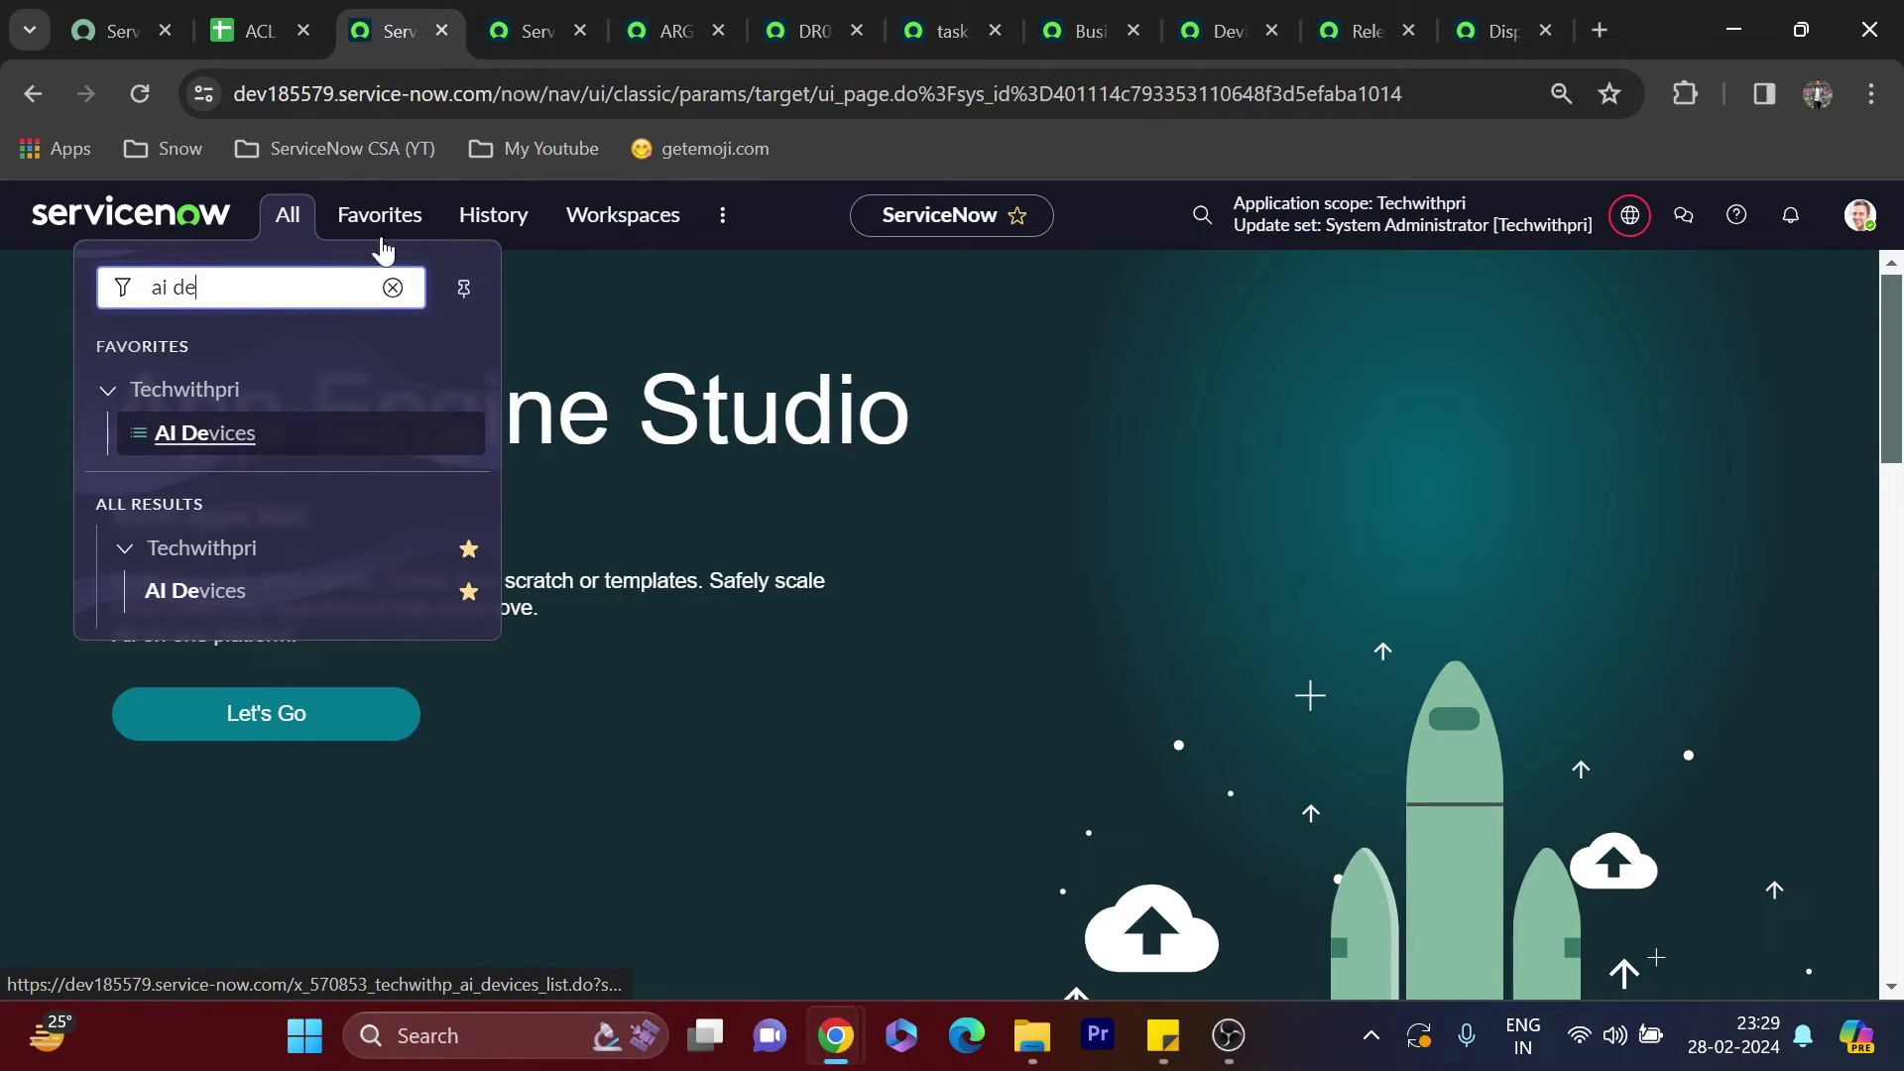
Copy the module name "Device Details" from the ACL sheet and set it as the title of the AI Devices module in Studio
{"action": "left_click", "coordinate": [305, 12]}
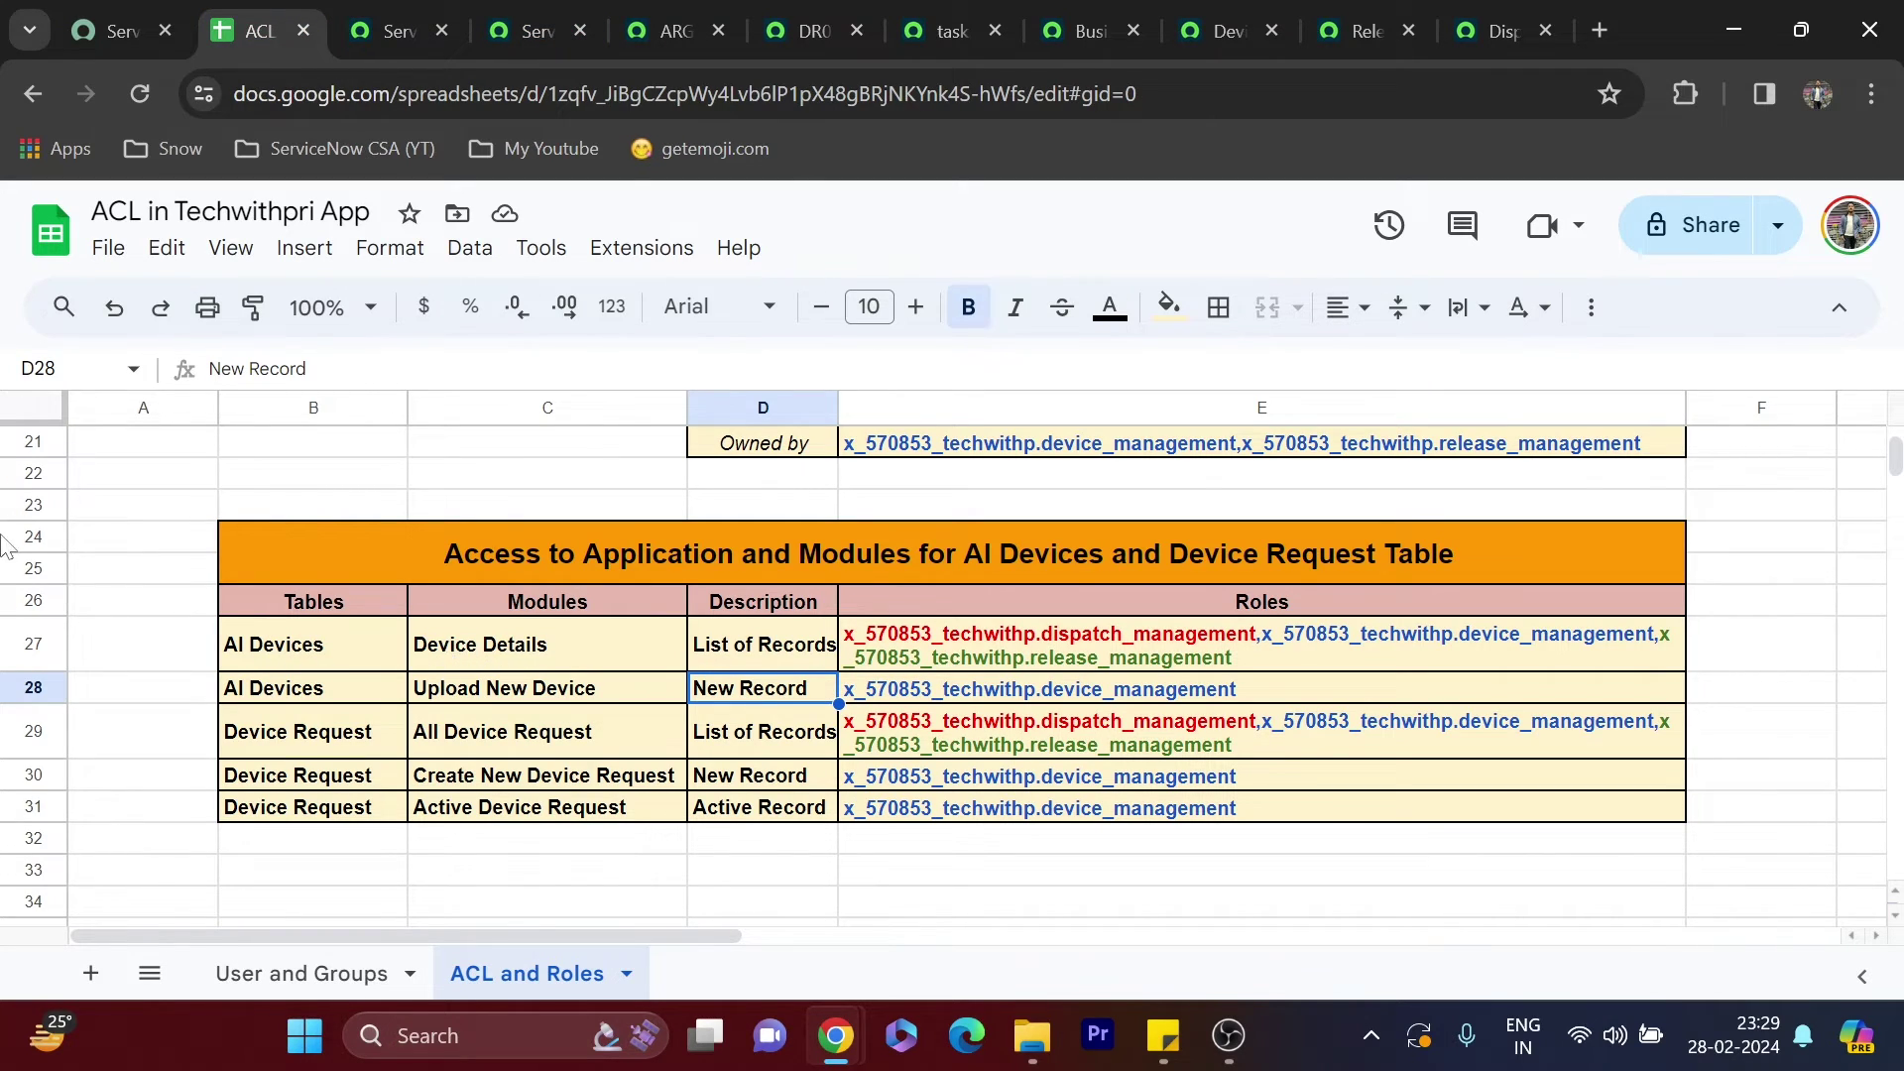
{"action": "left_click", "coordinate": [484, 645]}
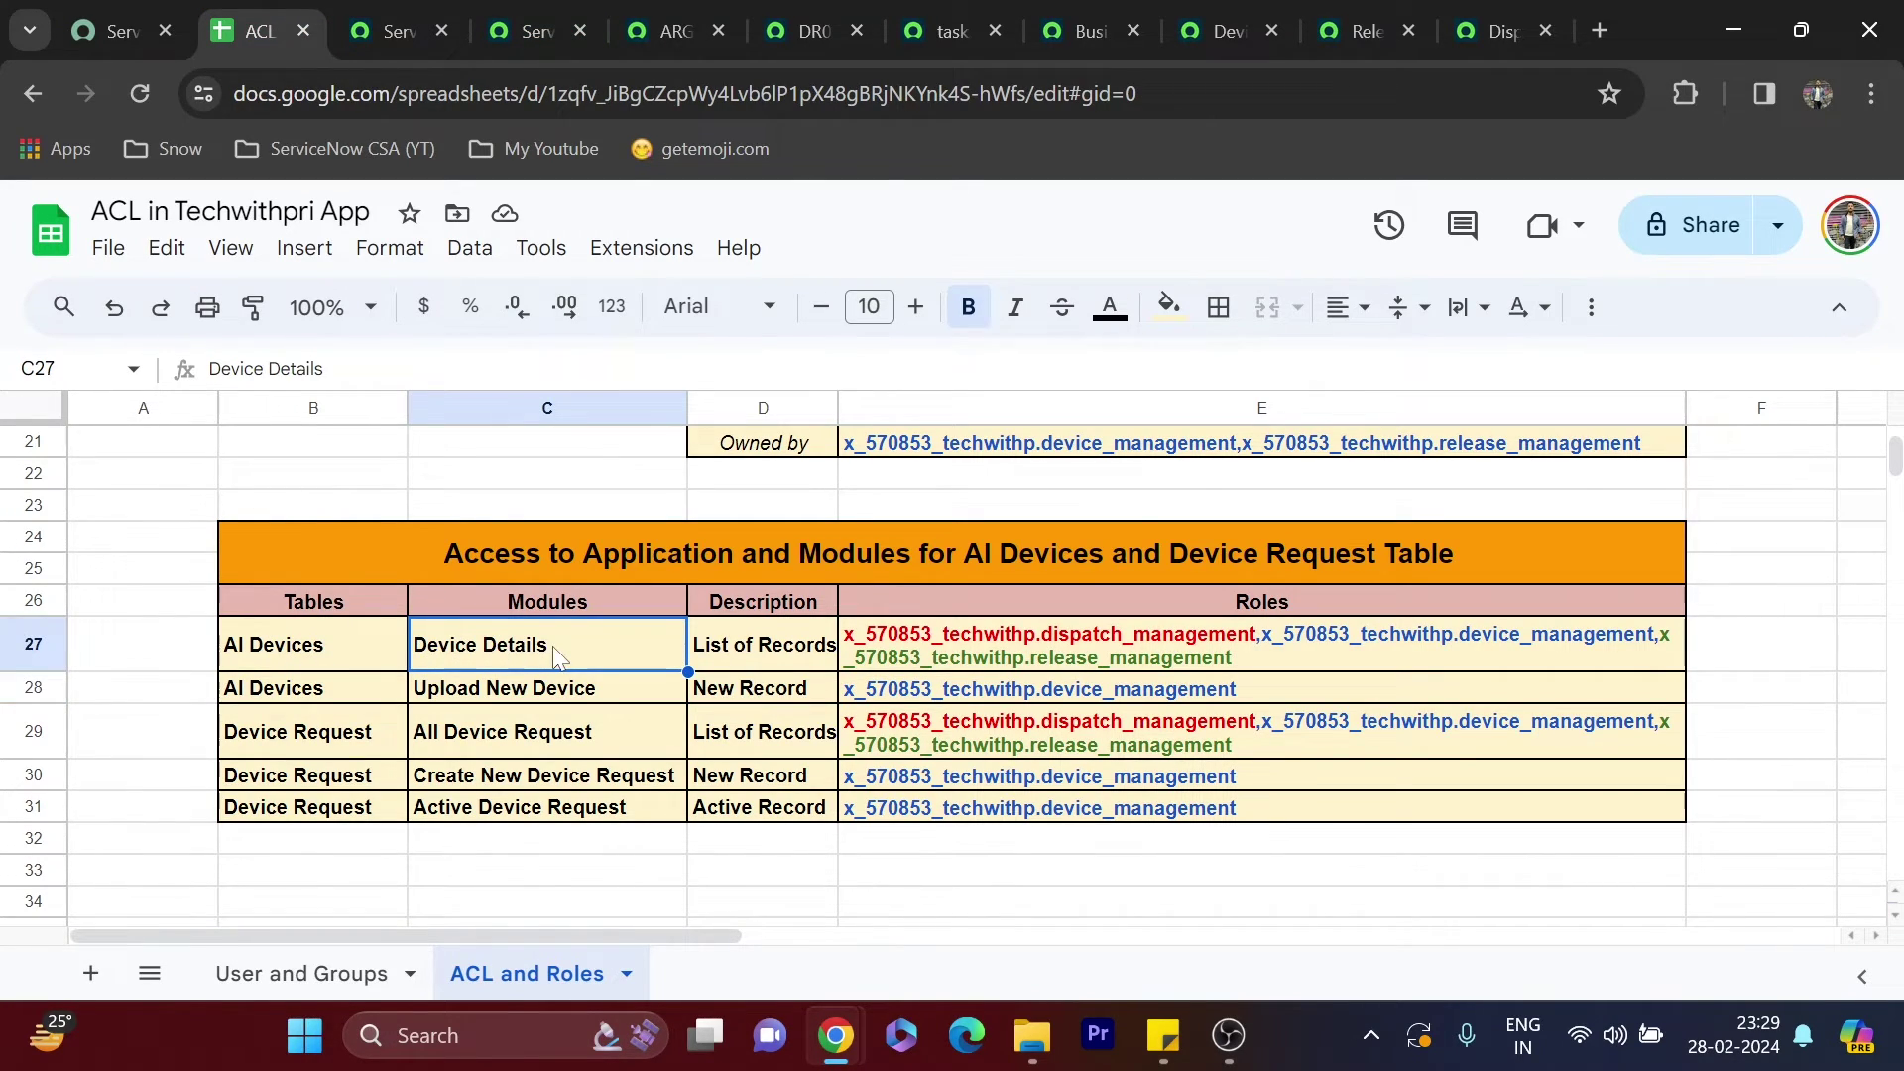
{"action": "left_click", "coordinate": [544, 14]}
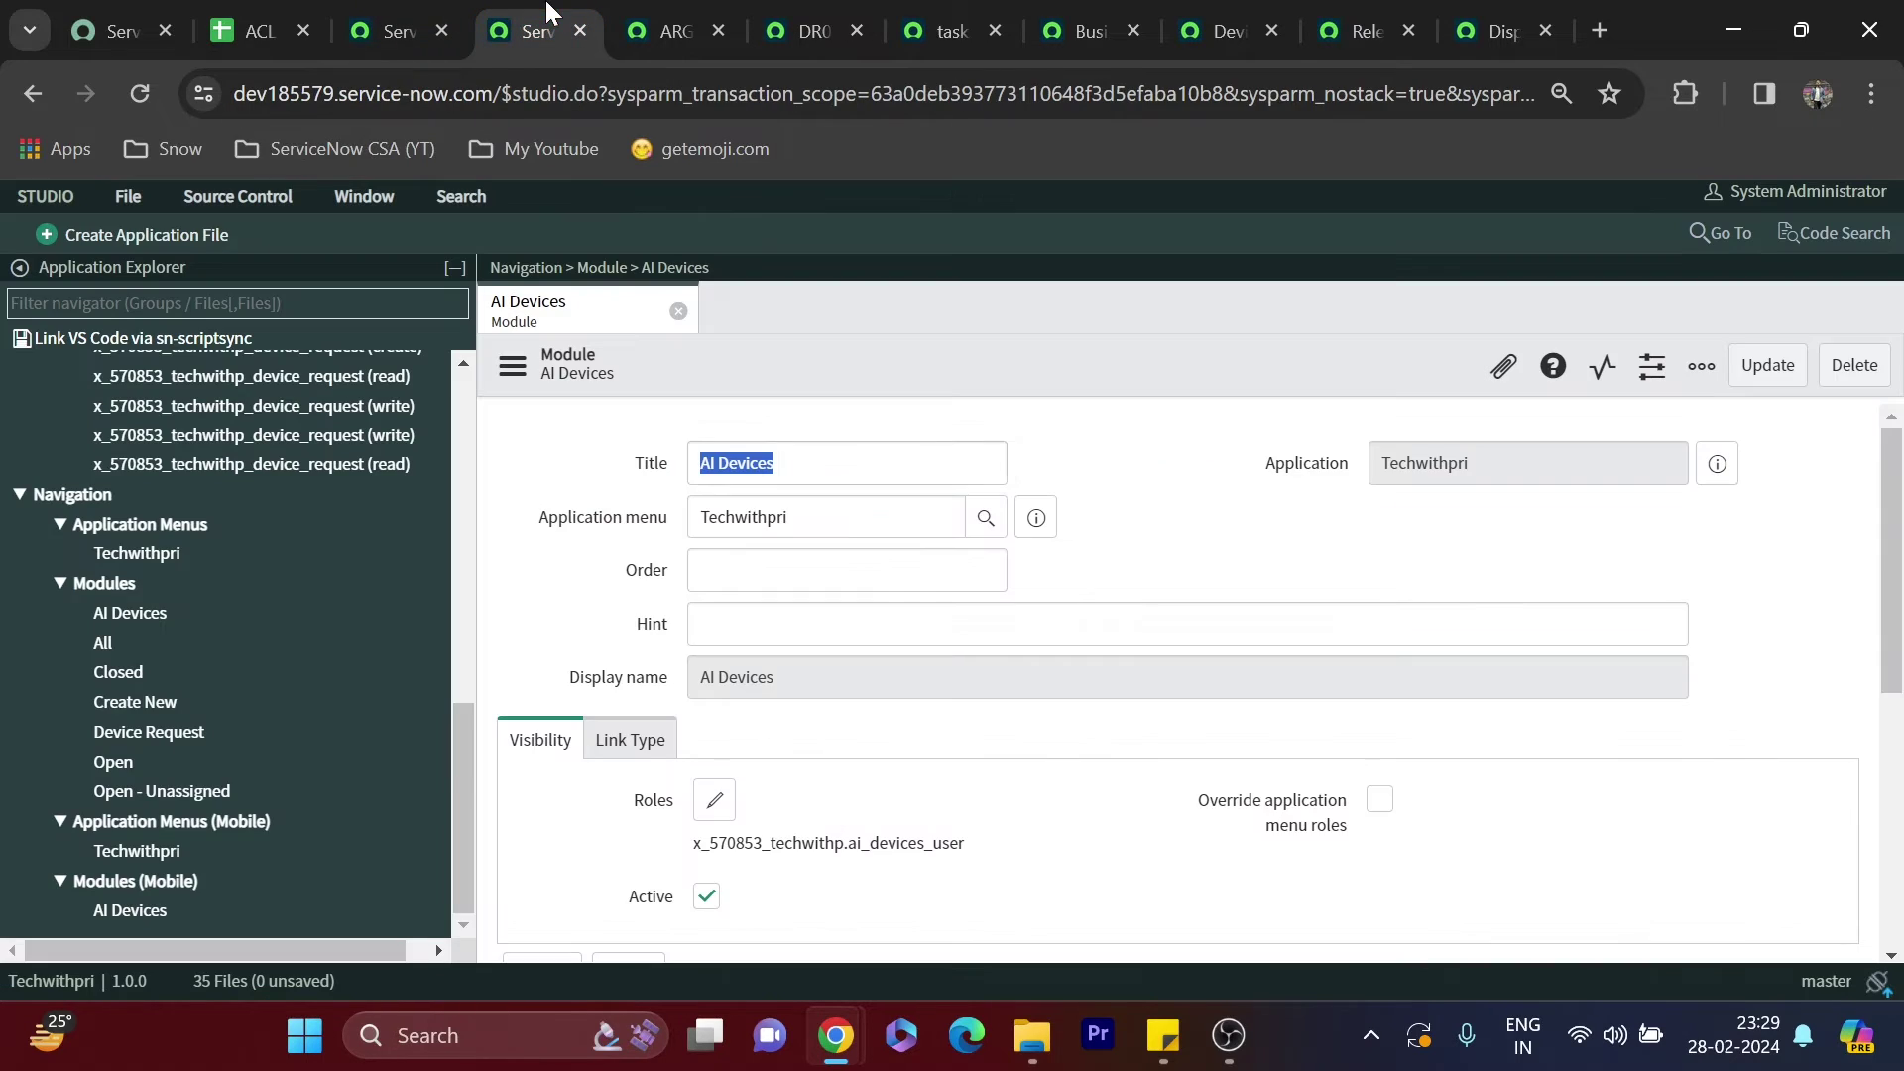
{"action": "left_click", "coordinate": [674, 29]}
{"action": "left_click", "coordinate": [536, 29]}
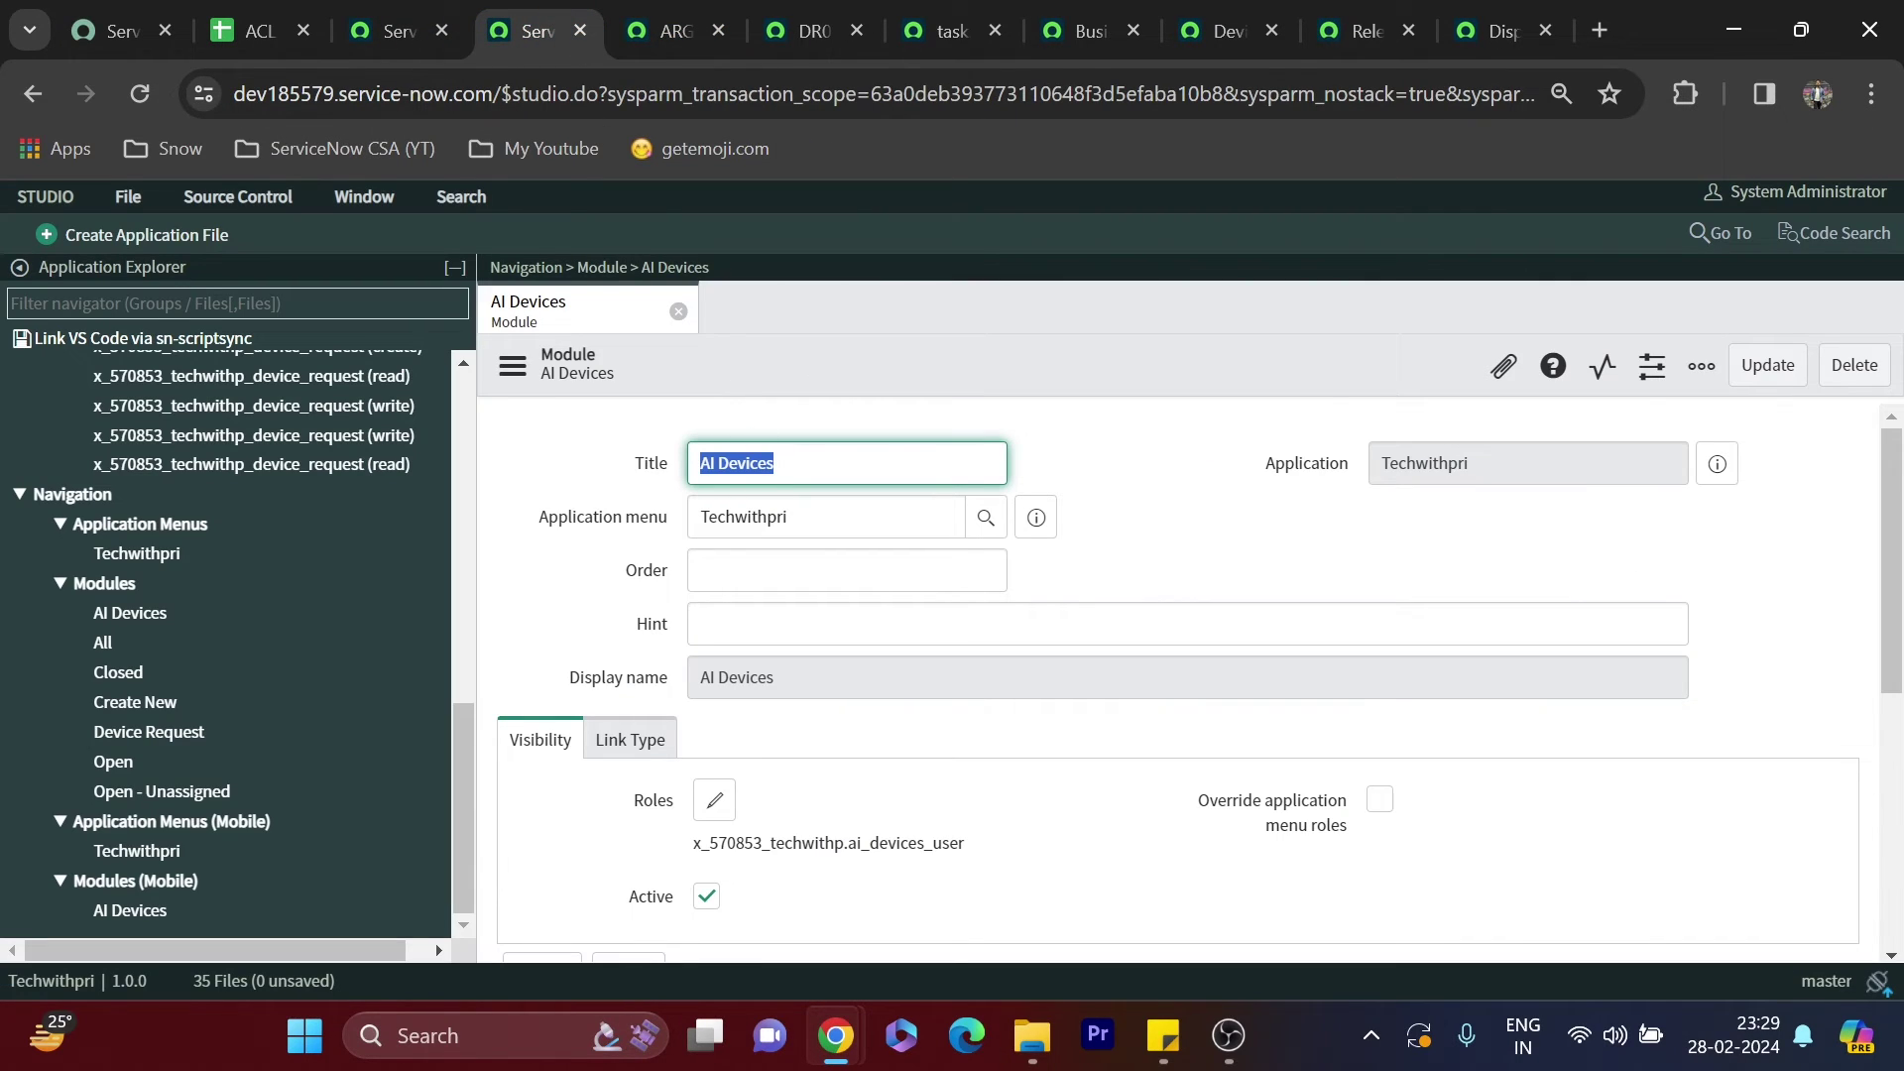
{"action": "double_click", "coordinate": [746, 464]}
{"action": "type", "text": "Device Details"}
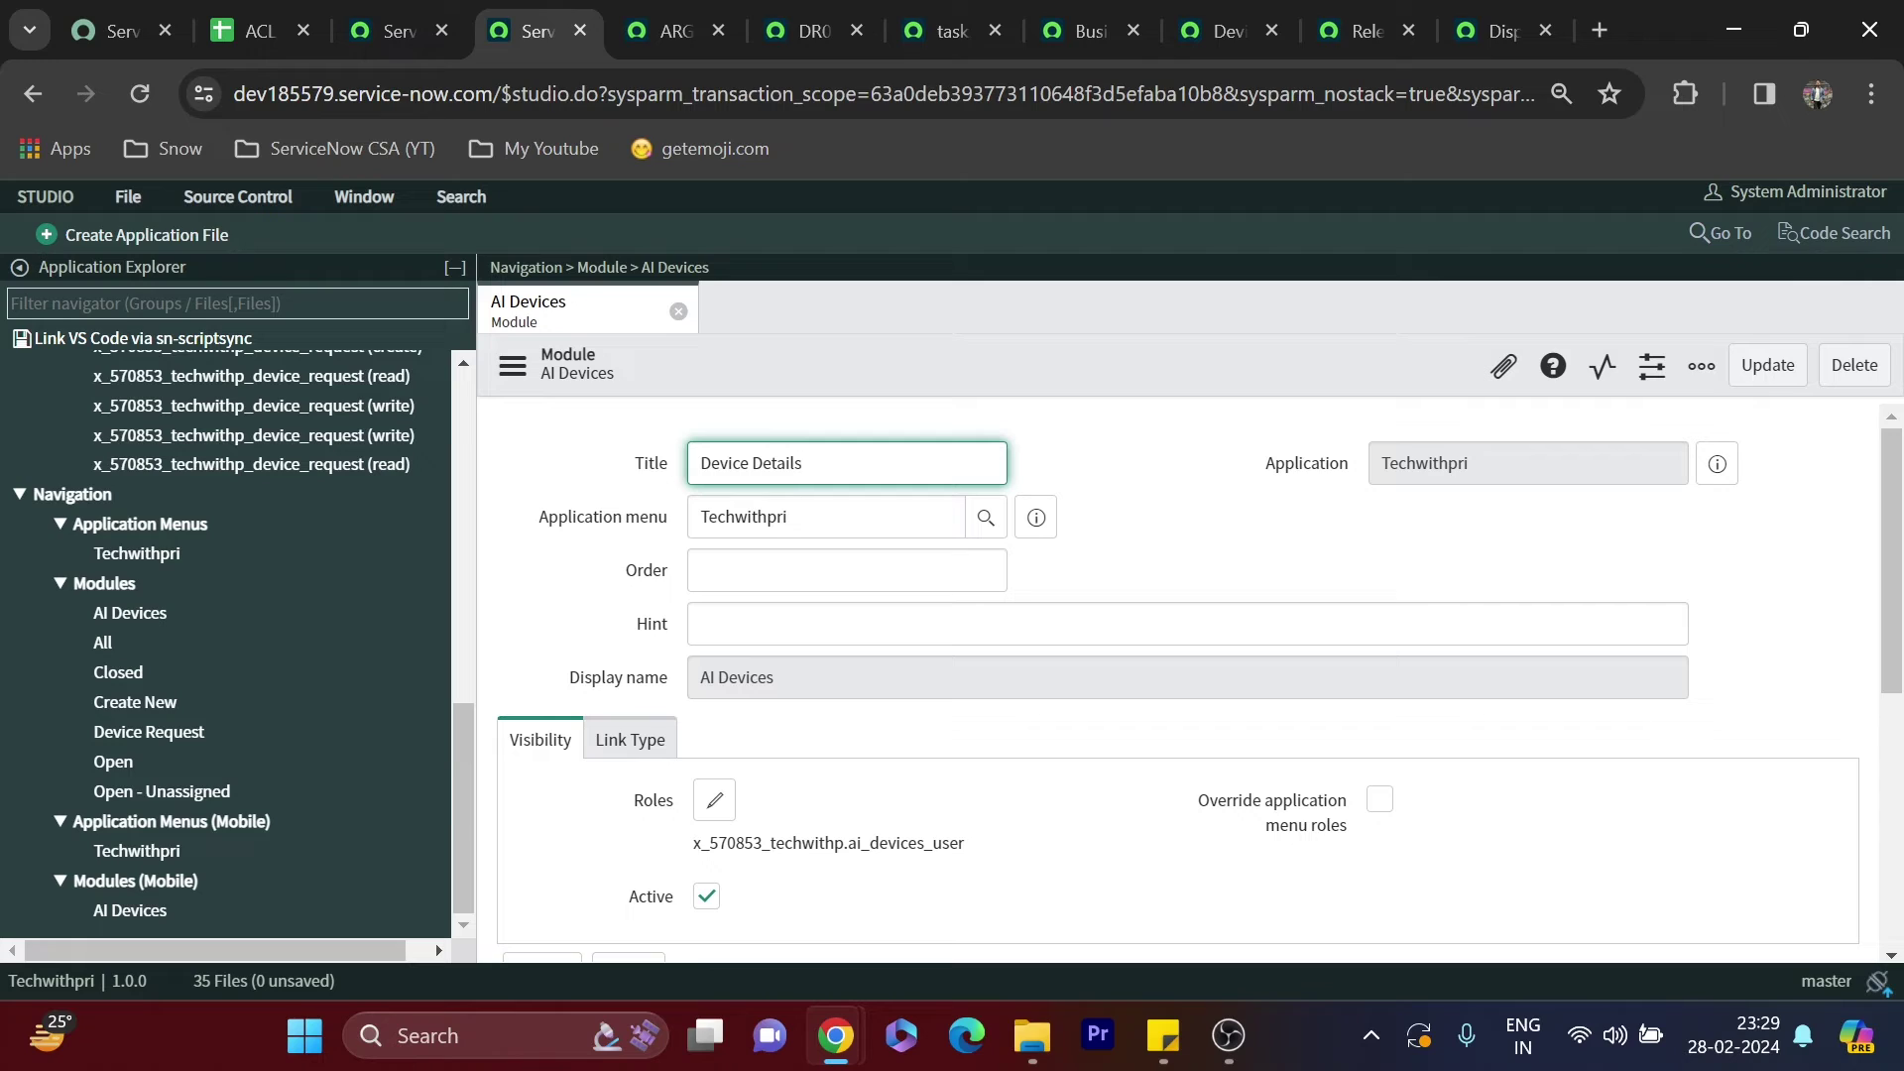
Review the Device Details module's link type, table and visibility settings
{"action": "scroll", "coordinate": [1180, 644], "scroll_direction": "down", "scroll_amount": 2}
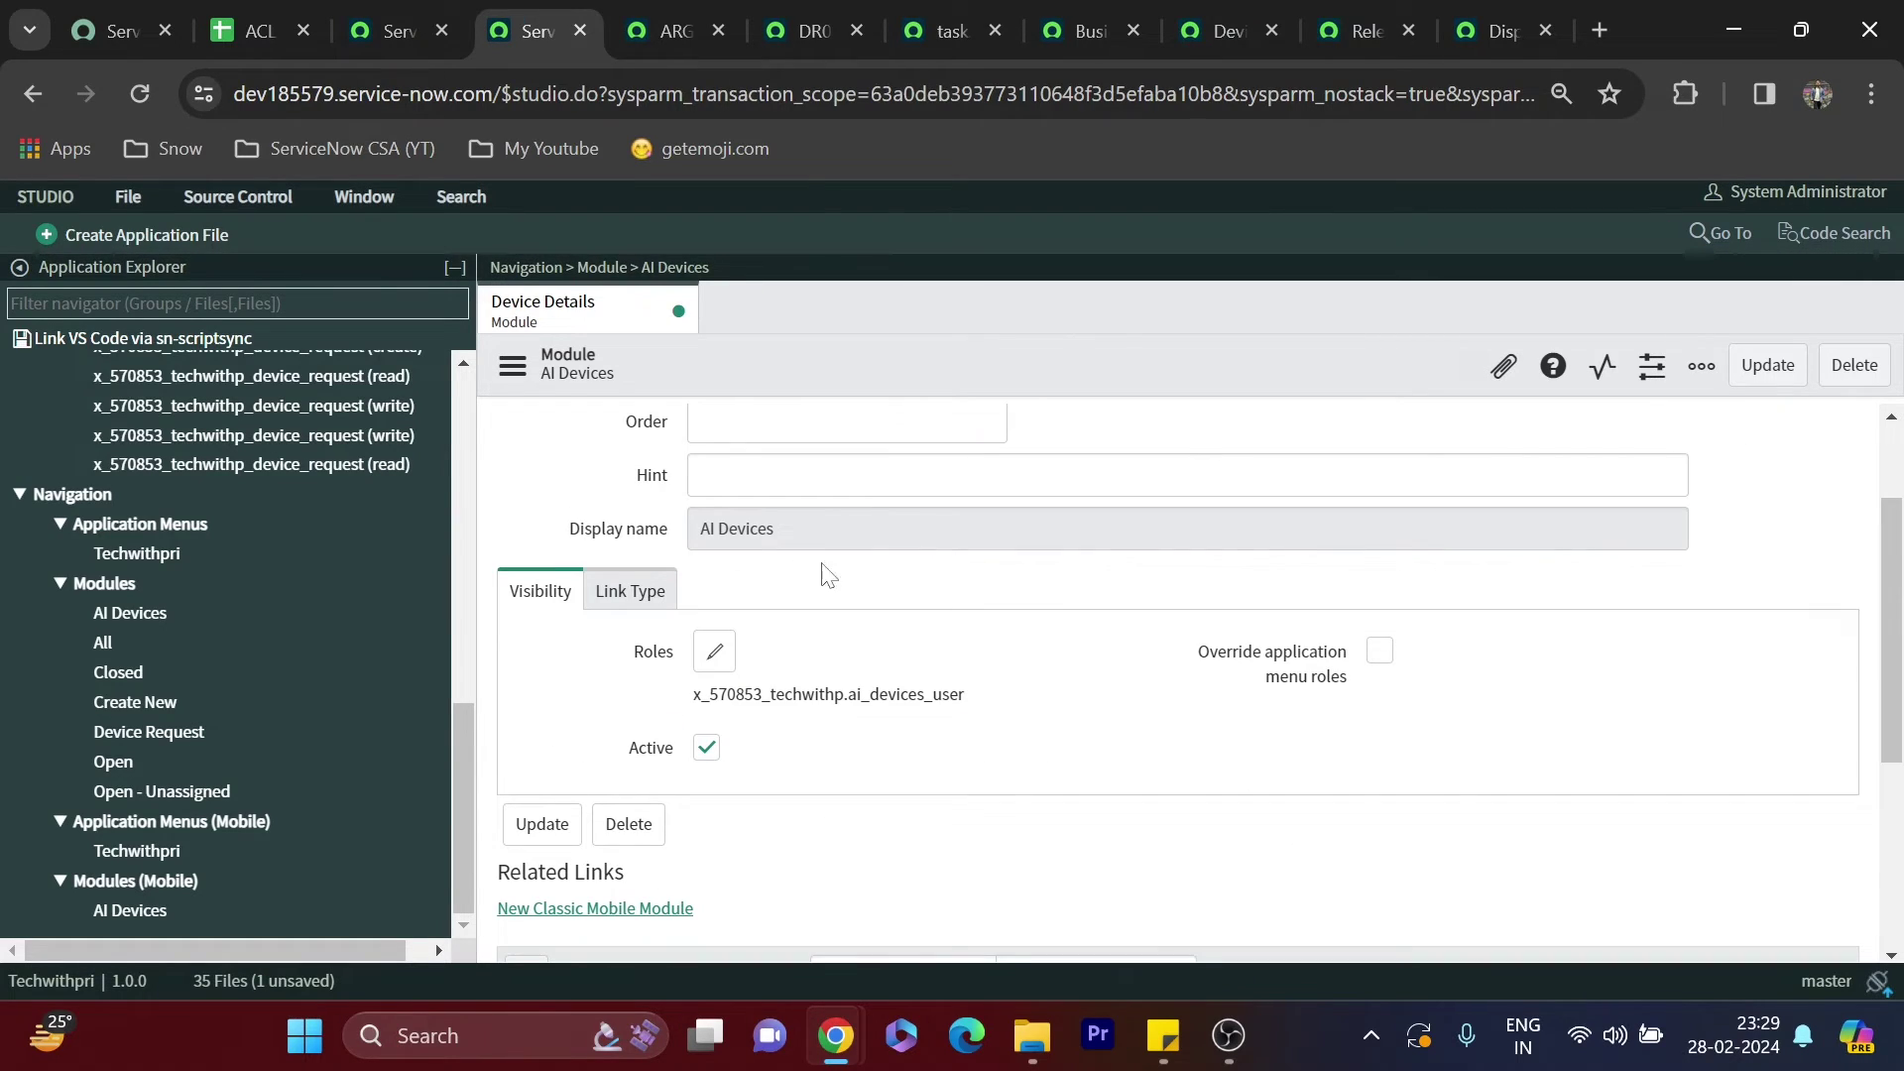
{"action": "left_click", "coordinate": [638, 603]}
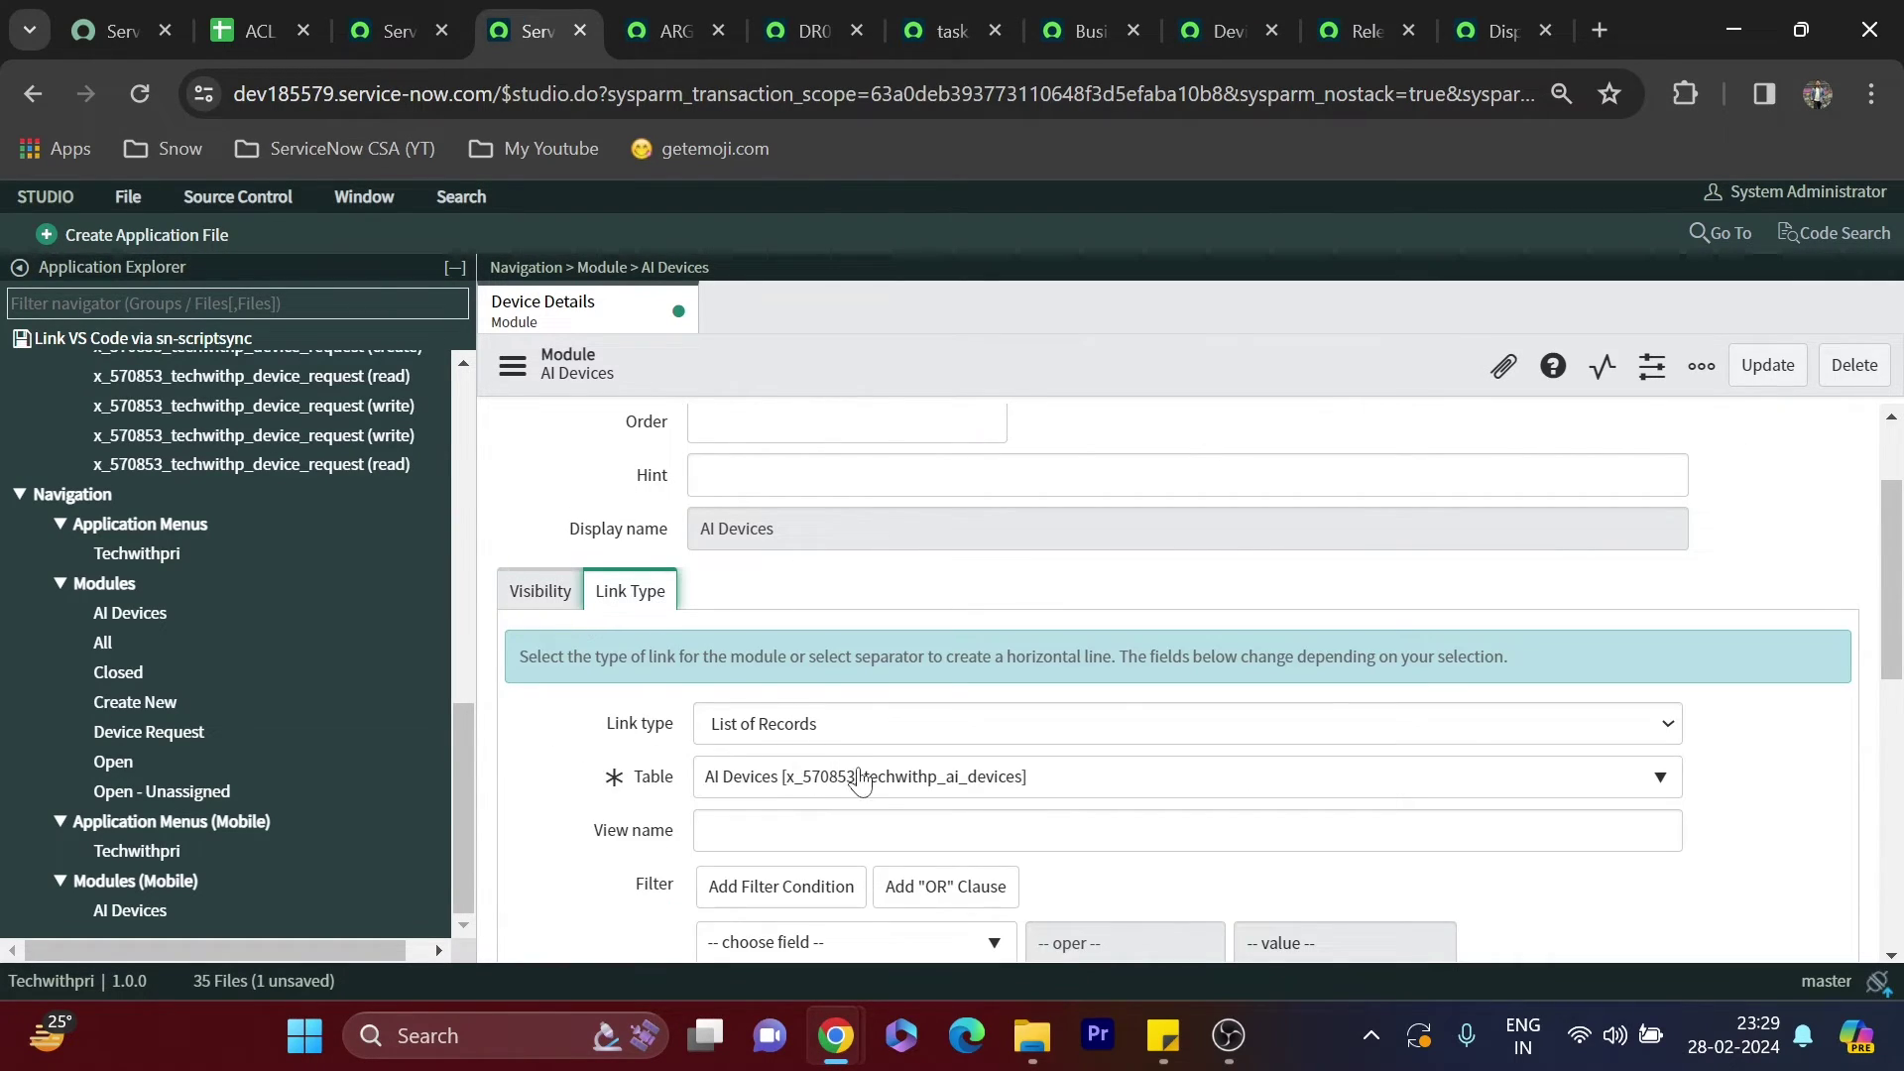
{"action": "double_click", "coordinate": [546, 598]}
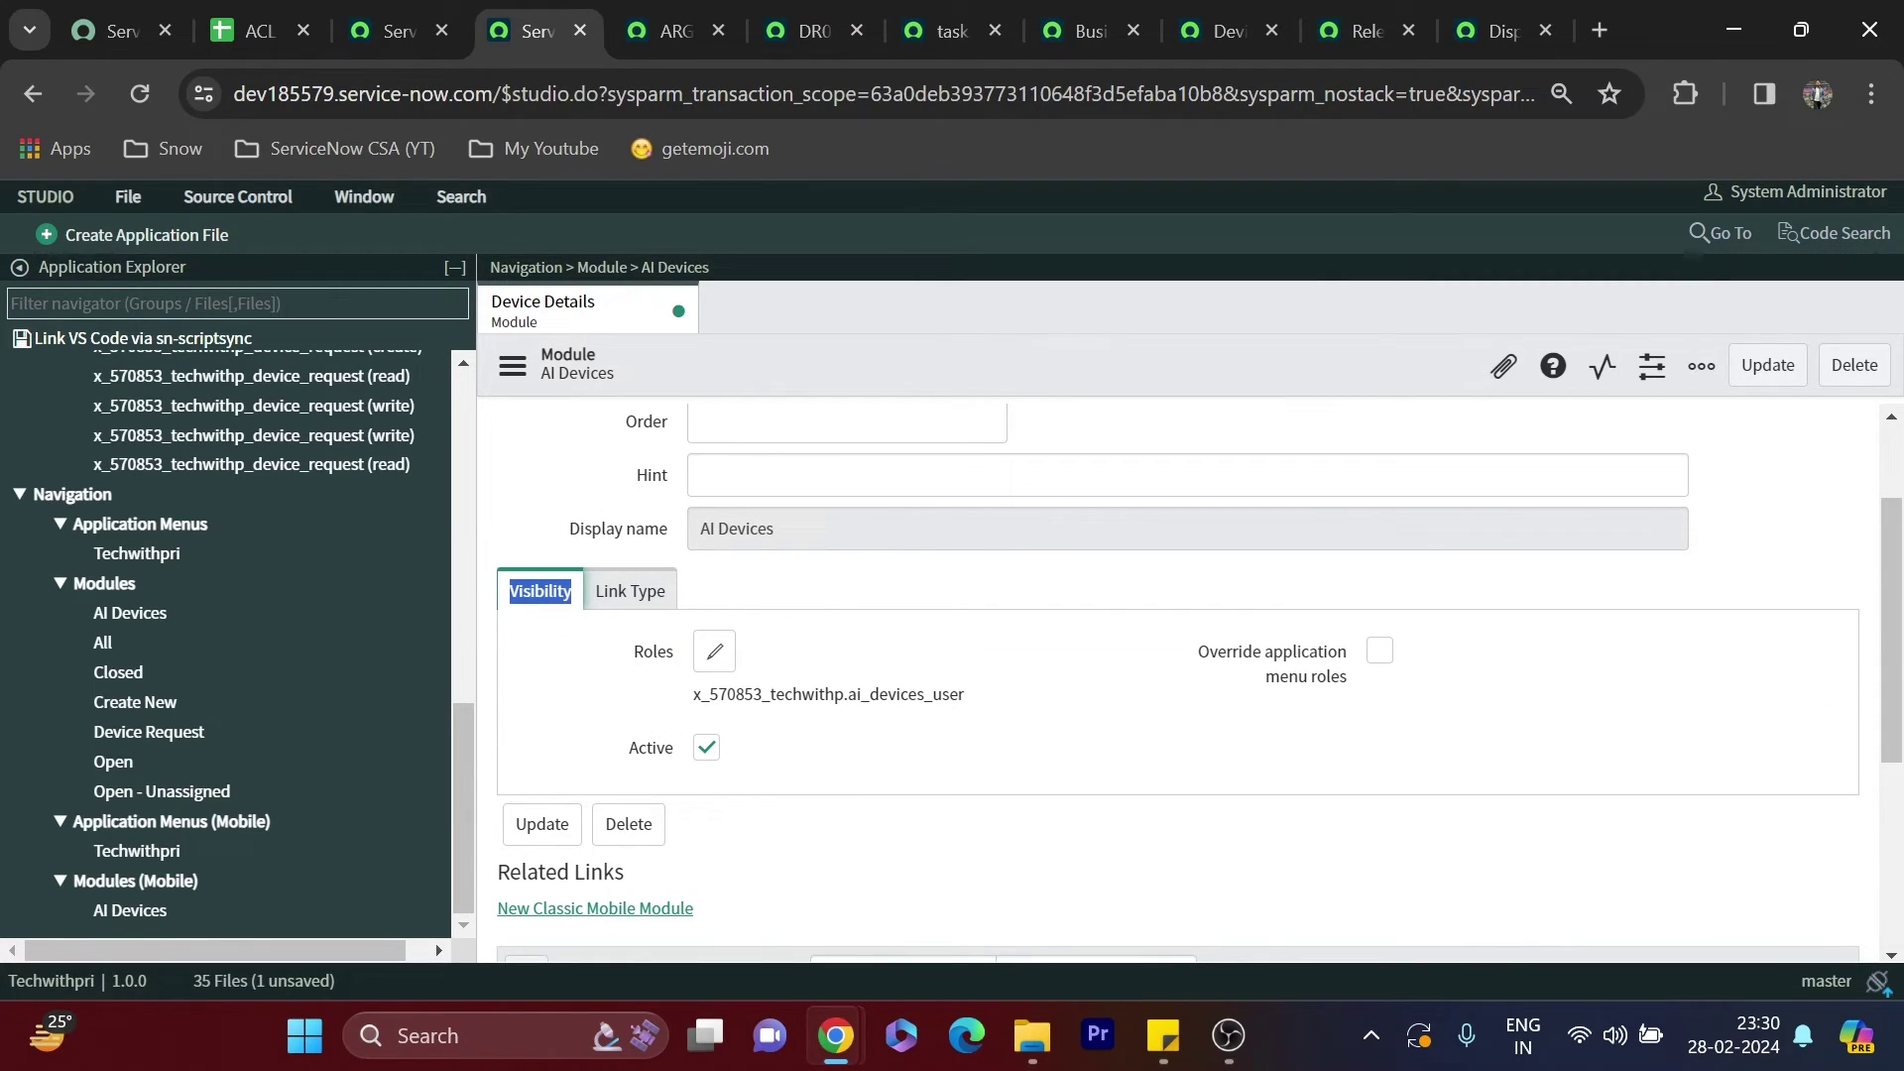
{"action": "scroll", "coordinate": [813, 605], "scroll_direction": "up", "scroll_amount": 2}
{"action": "scroll", "coordinate": [813, 605], "scroll_direction": "down", "scroll_amount": 3}
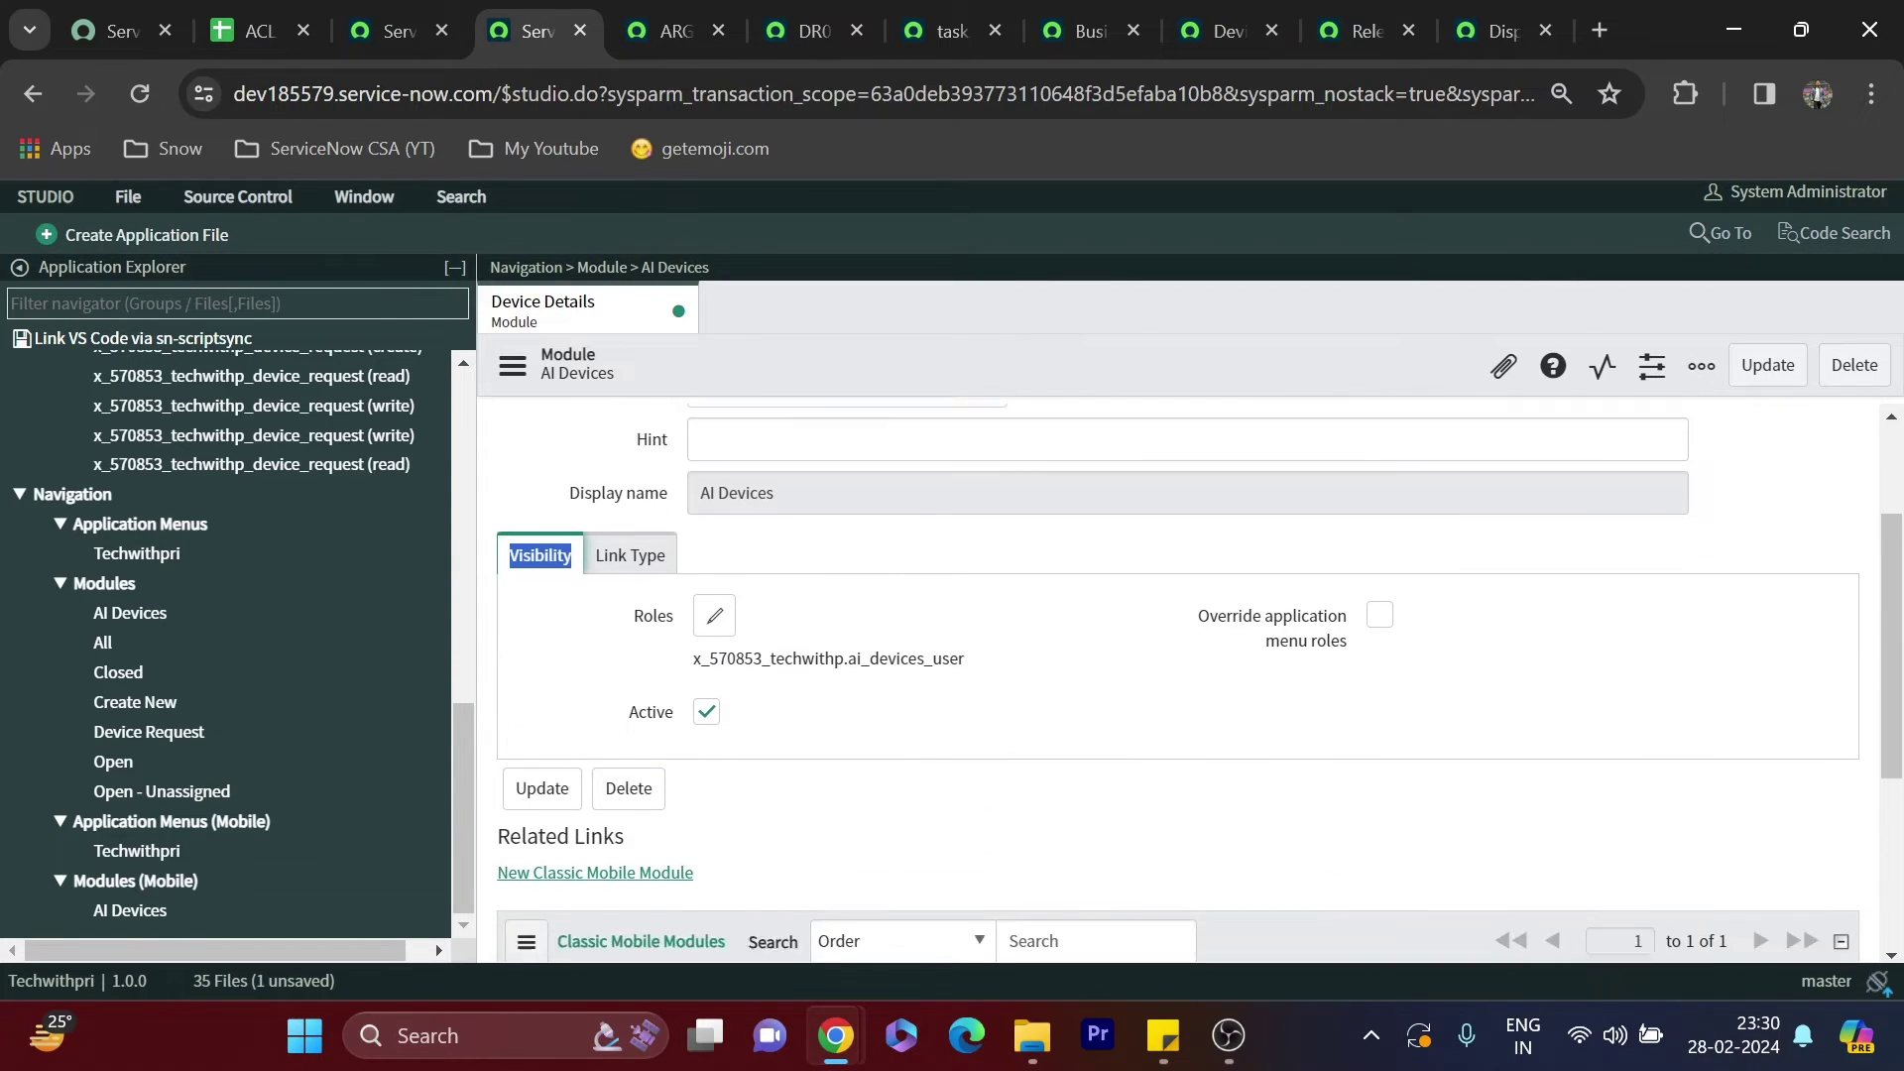
{"action": "scroll", "coordinate": [230, 548], "scroll_direction": "up", "scroll_amount": 2}
{"action": "scroll", "coordinate": [631, 634], "scroll_direction": "down", "scroll_amount": 2}
{"action": "scroll", "coordinate": [638, 595], "scroll_direction": "up", "scroll_amount": 2}
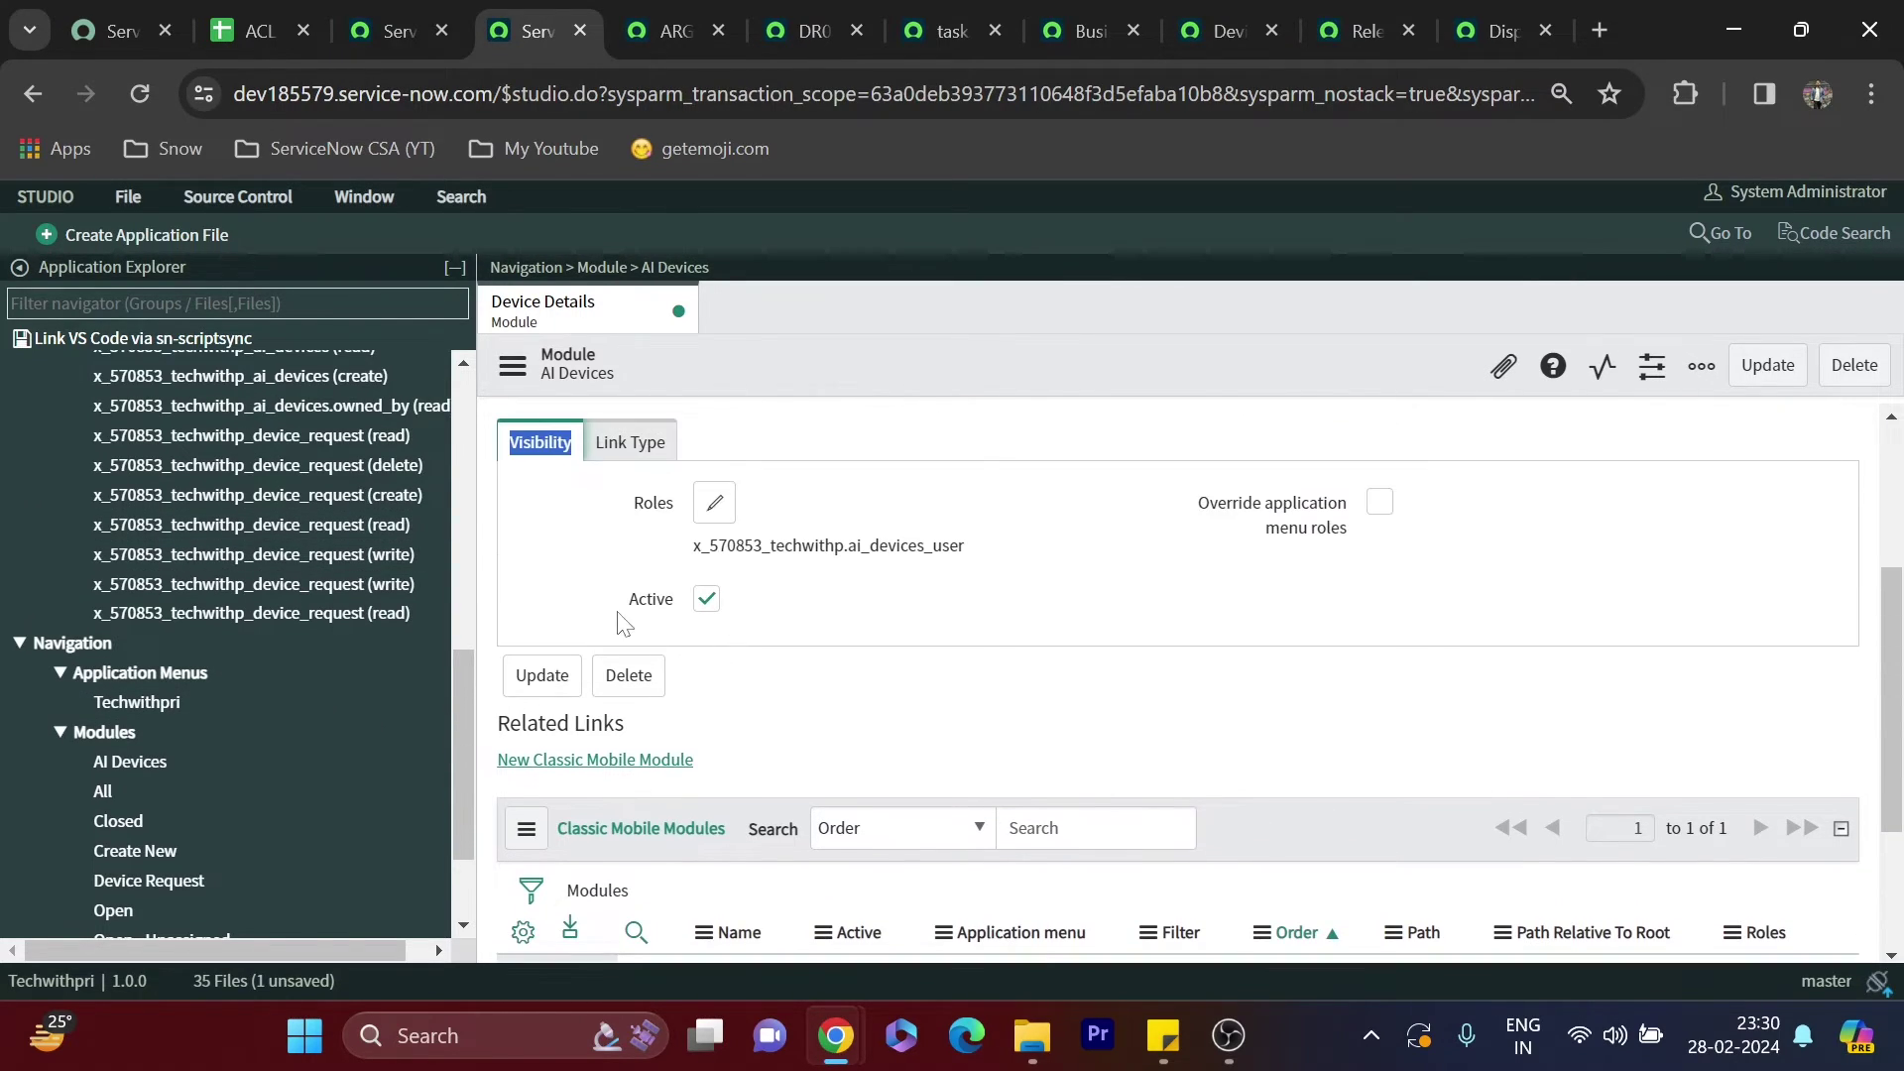
Compare the module's roles with the Device Details row of the ACL sheet and remove the x_570853_techwithp.ai_devices_user role
{"action": "left_click", "coordinate": [712, 506]}
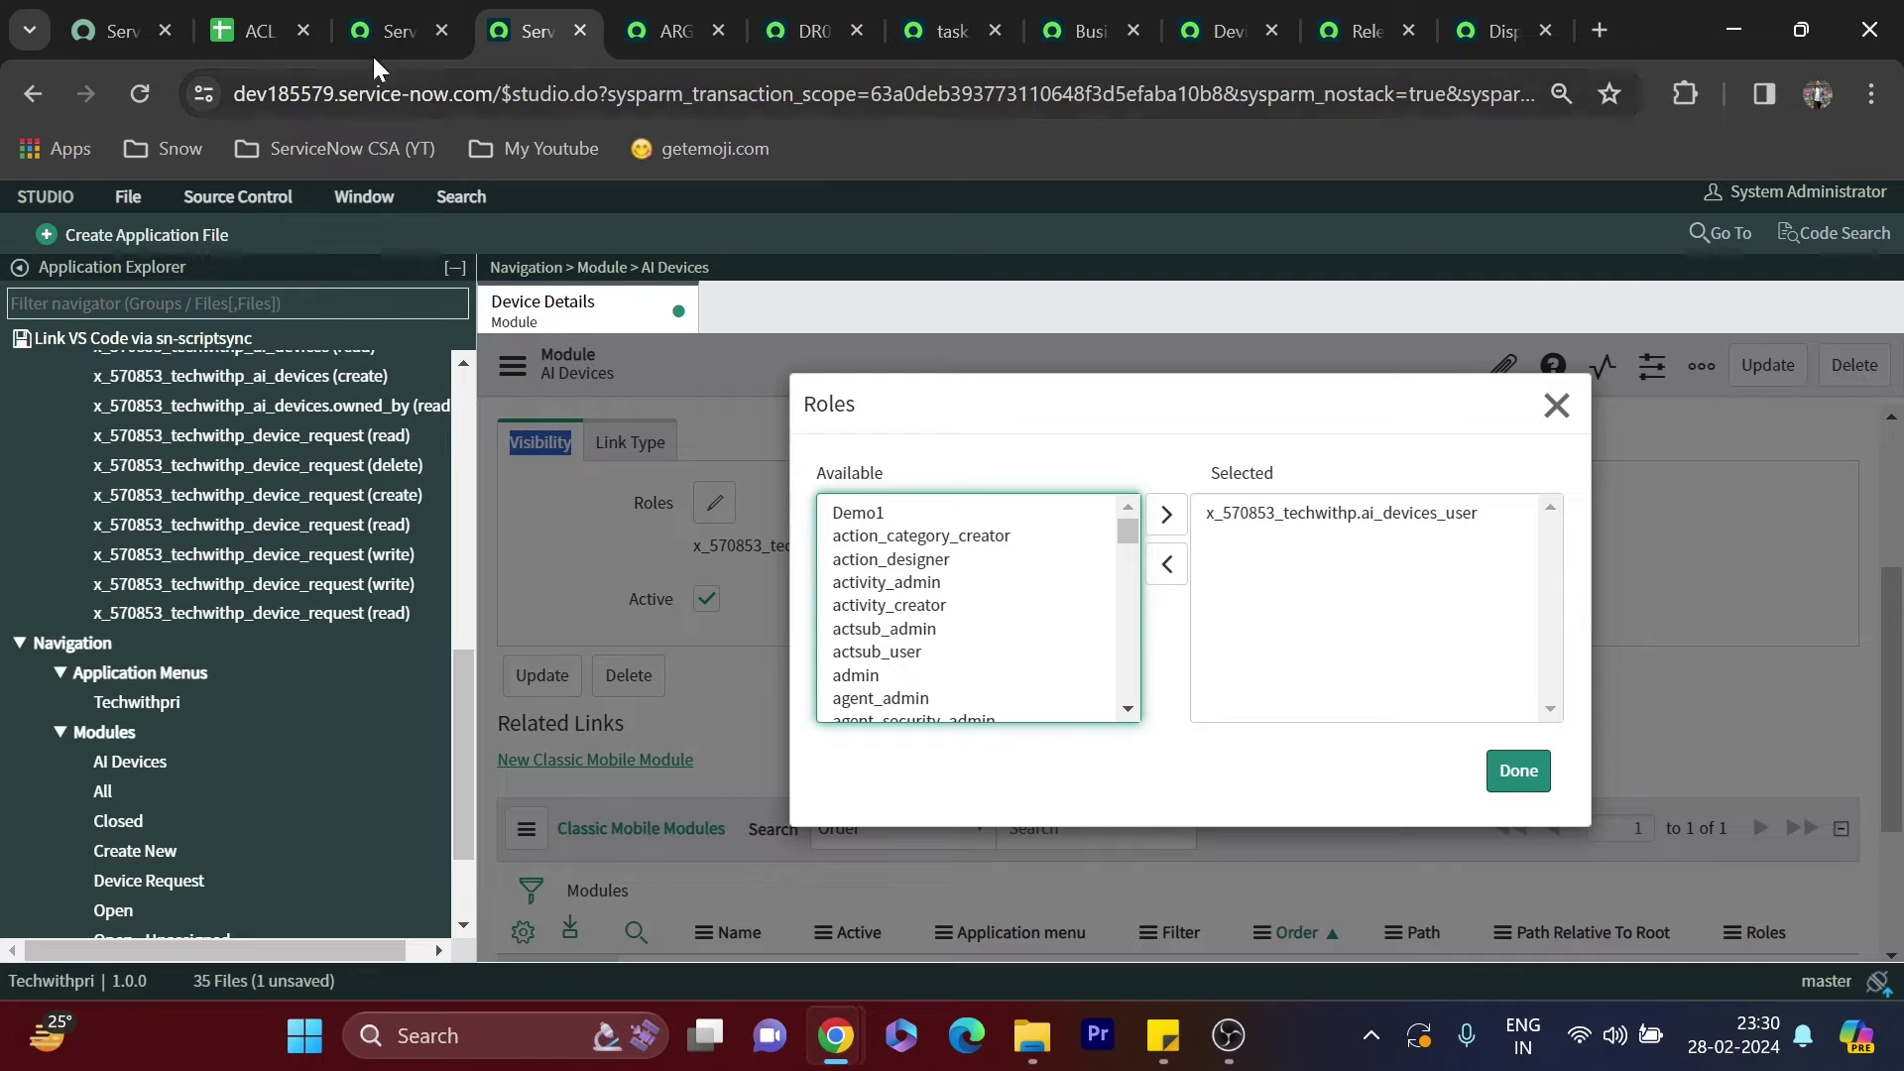
{"action": "left_click", "coordinate": [260, 30]}
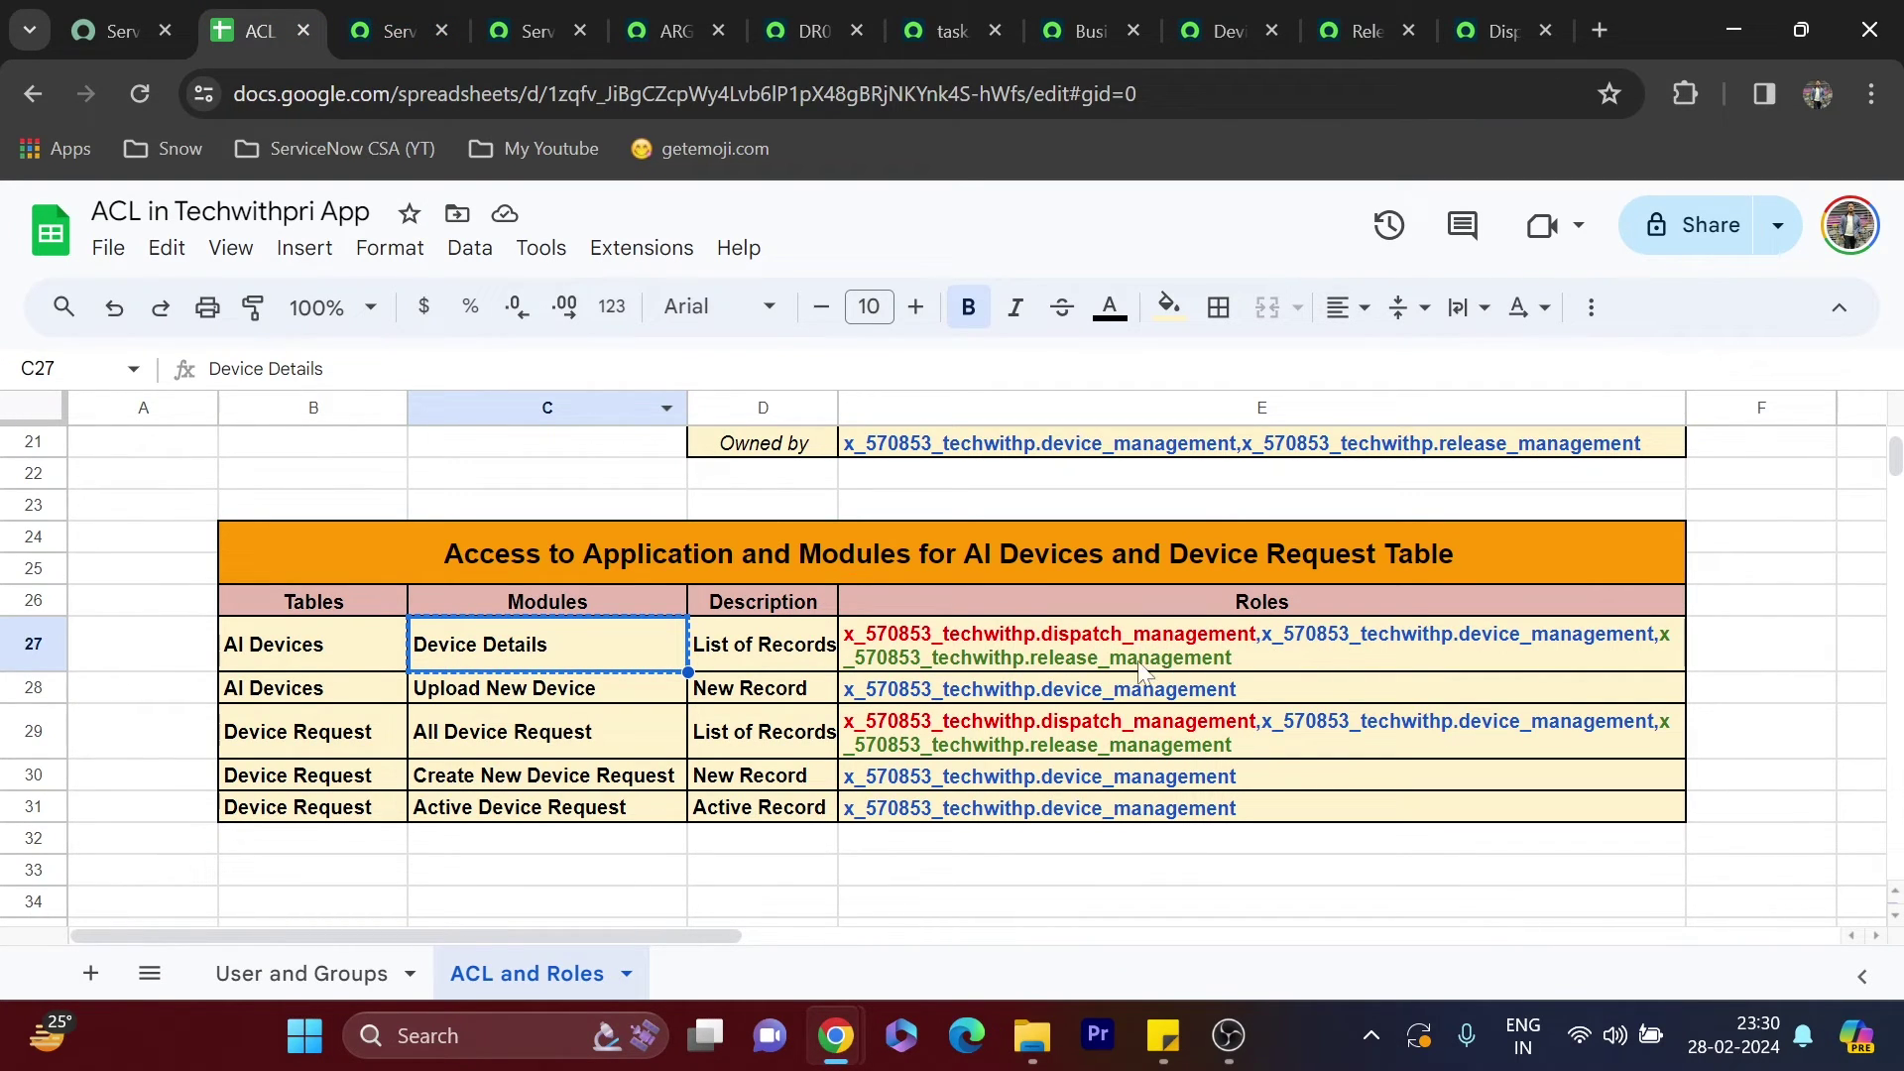
{"action": "left_click", "coordinate": [497, 13]}
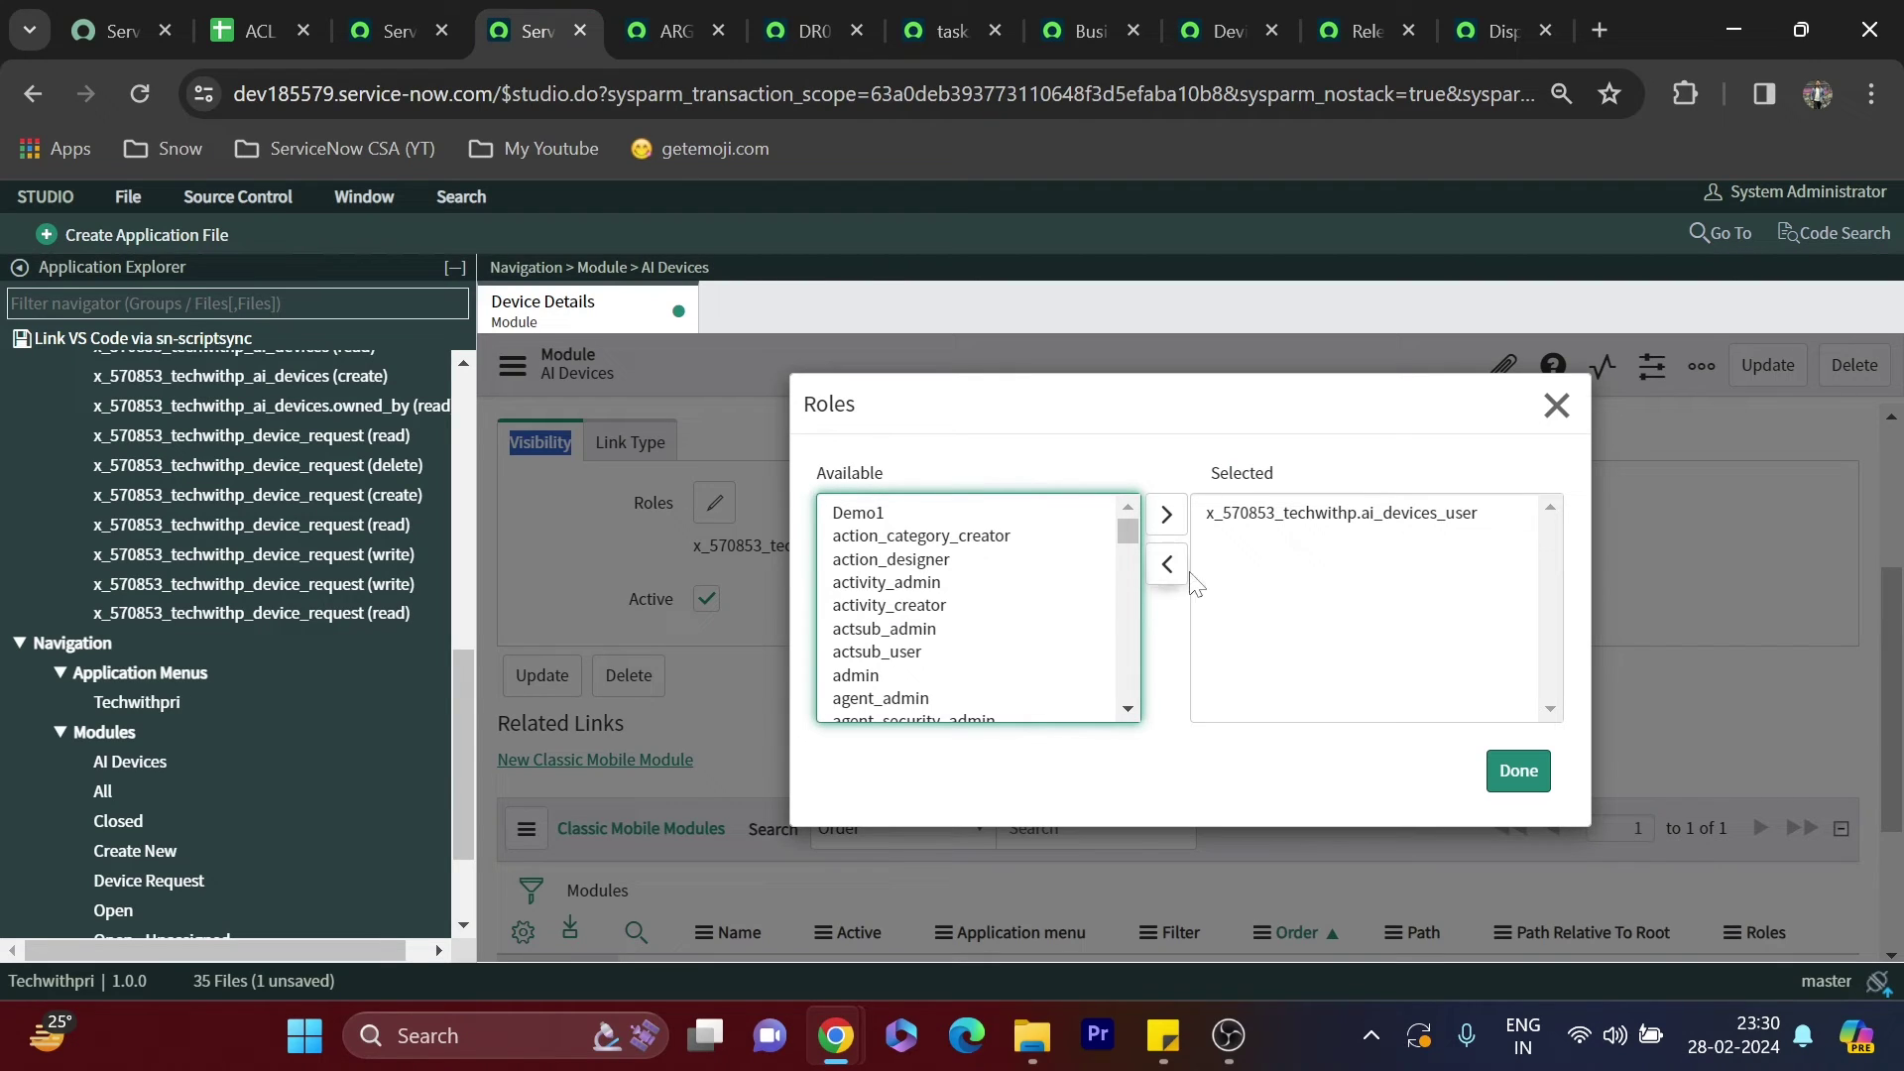
{"action": "left_click", "coordinate": [1289, 513]}
{"action": "left_click", "coordinate": [1166, 564]}
Add the x_570853_techwithp device_management, dispatch_management and release_management roles to the Device Details module and save the record
{"action": "left_click", "coordinate": [980, 572]}
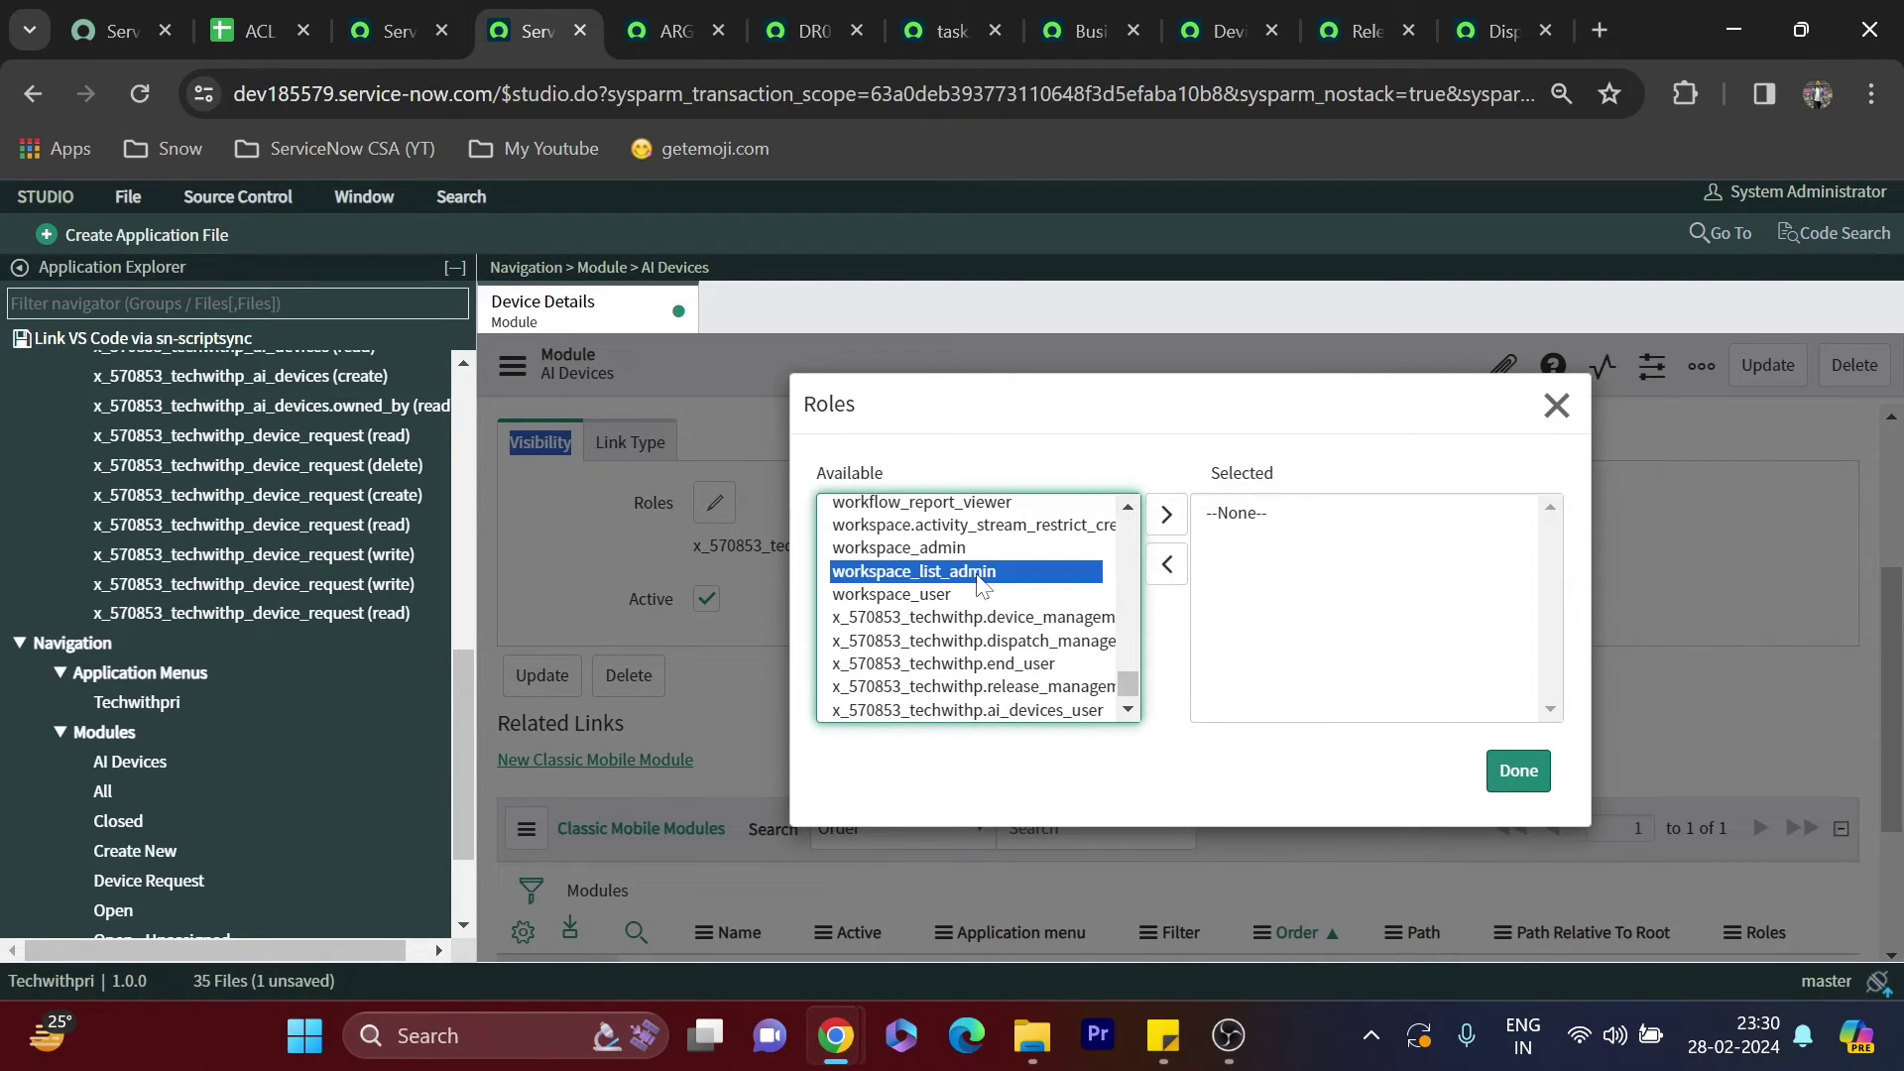
{"action": "left_click", "coordinate": [992, 616]}
{"action": "left_click", "coordinate": [1170, 522]}
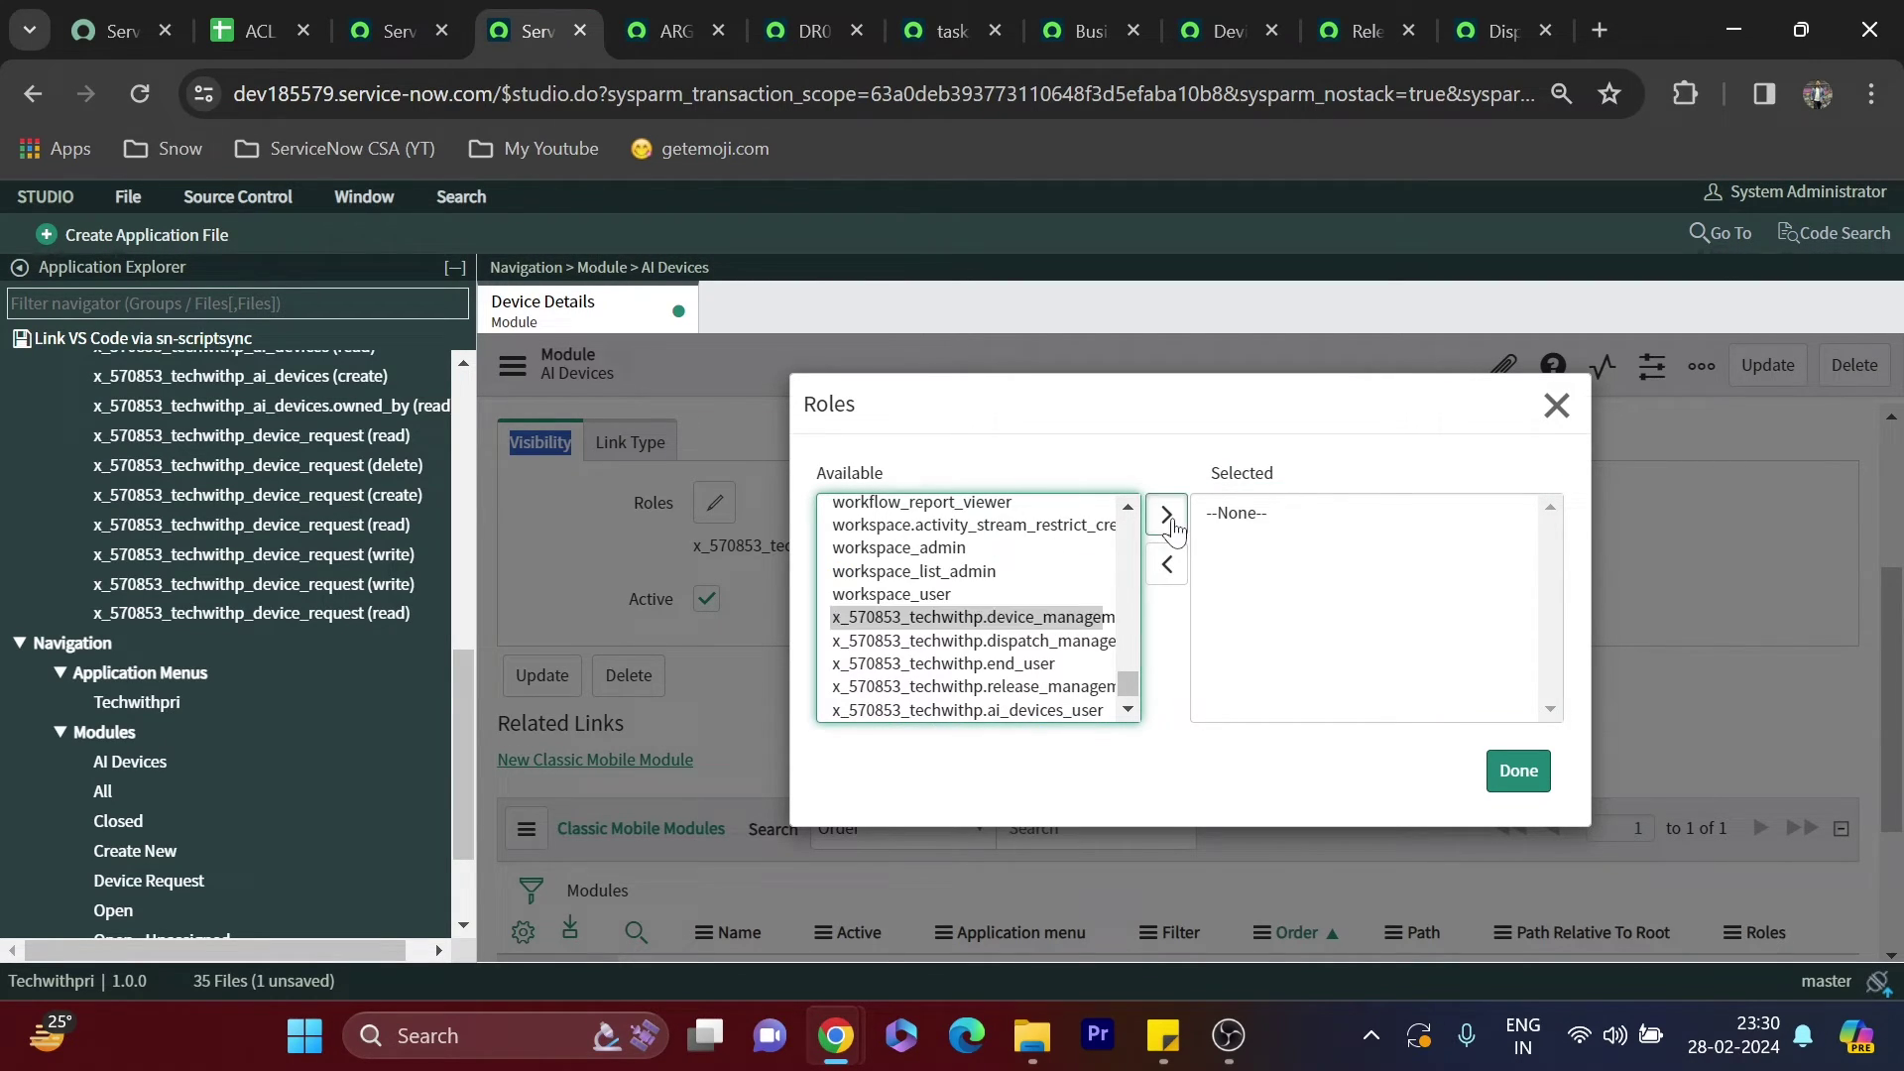
{"action": "left_click", "coordinate": [1041, 641]}
{"action": "left_click", "coordinate": [1166, 517]}
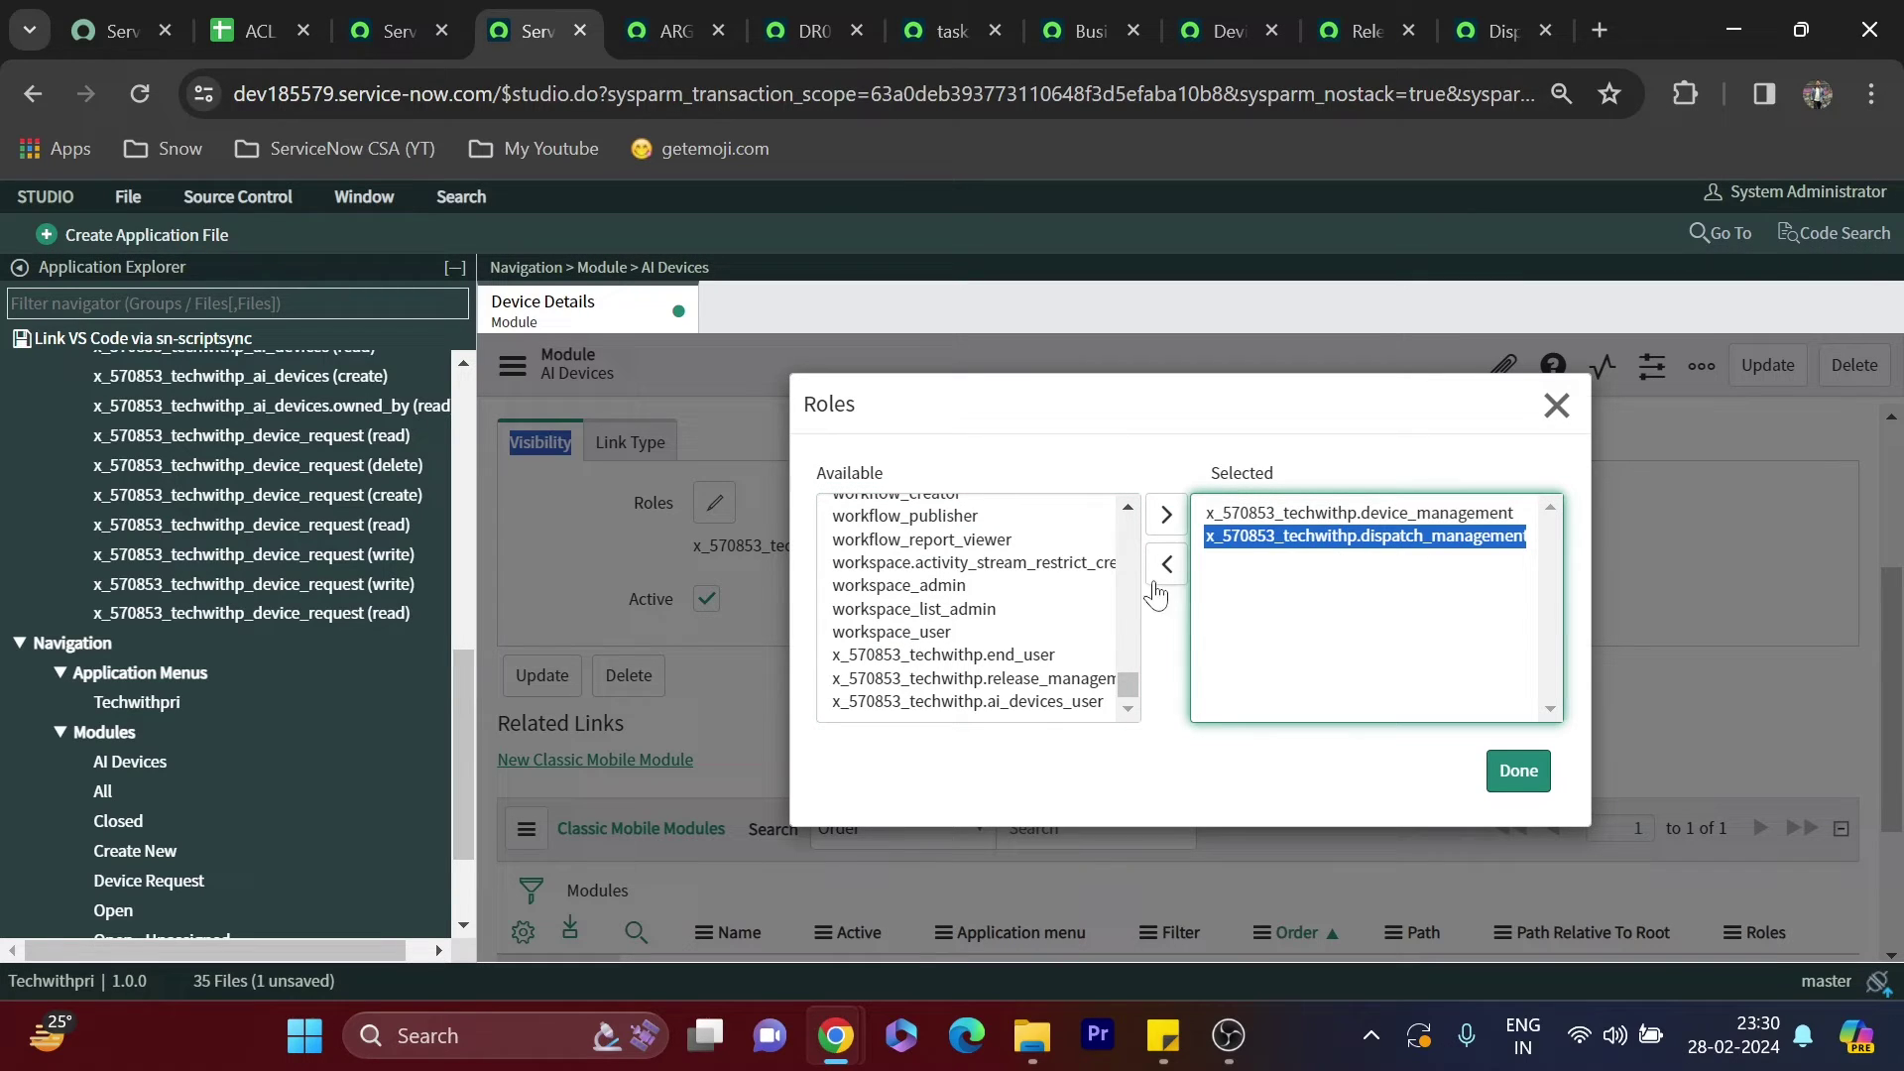
{"action": "left_click", "coordinate": [1042, 679]}
{"action": "left_click", "coordinate": [1166, 515]}
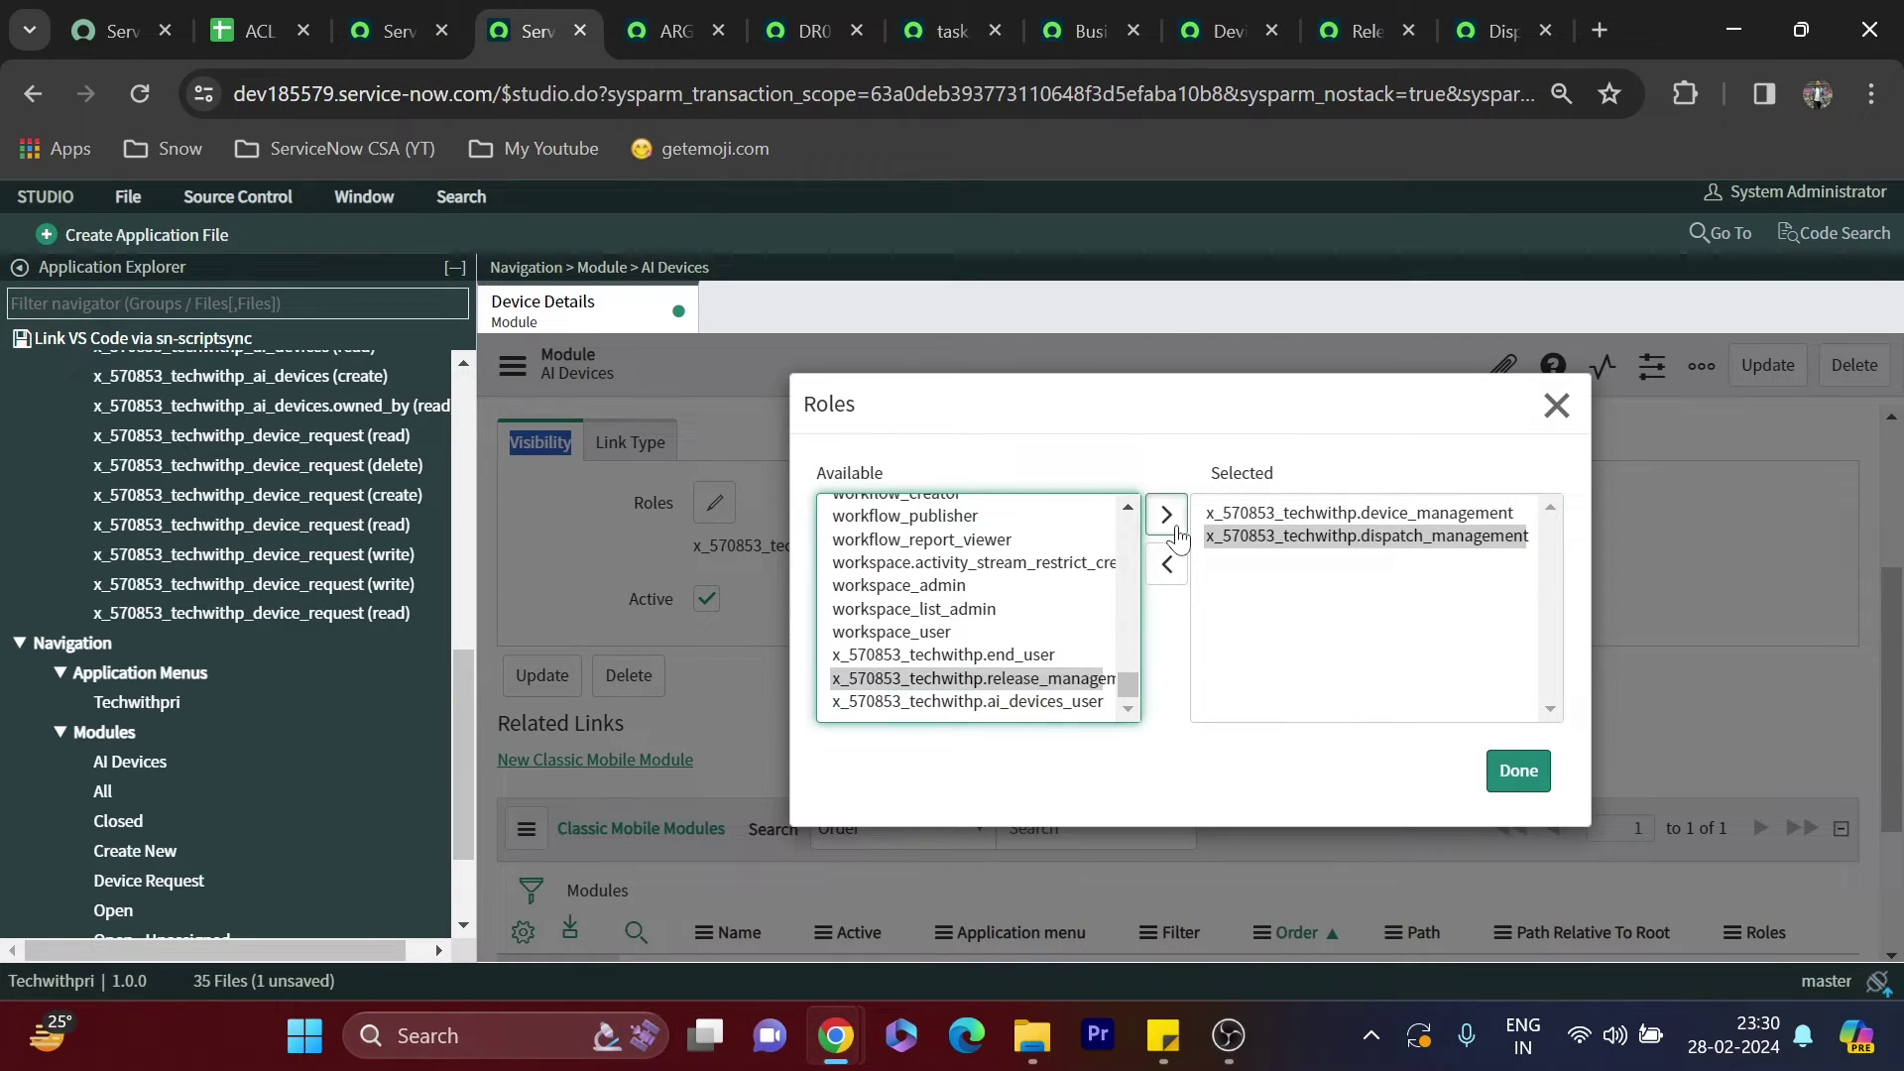
{"action": "left_click", "coordinate": [1517, 772]}
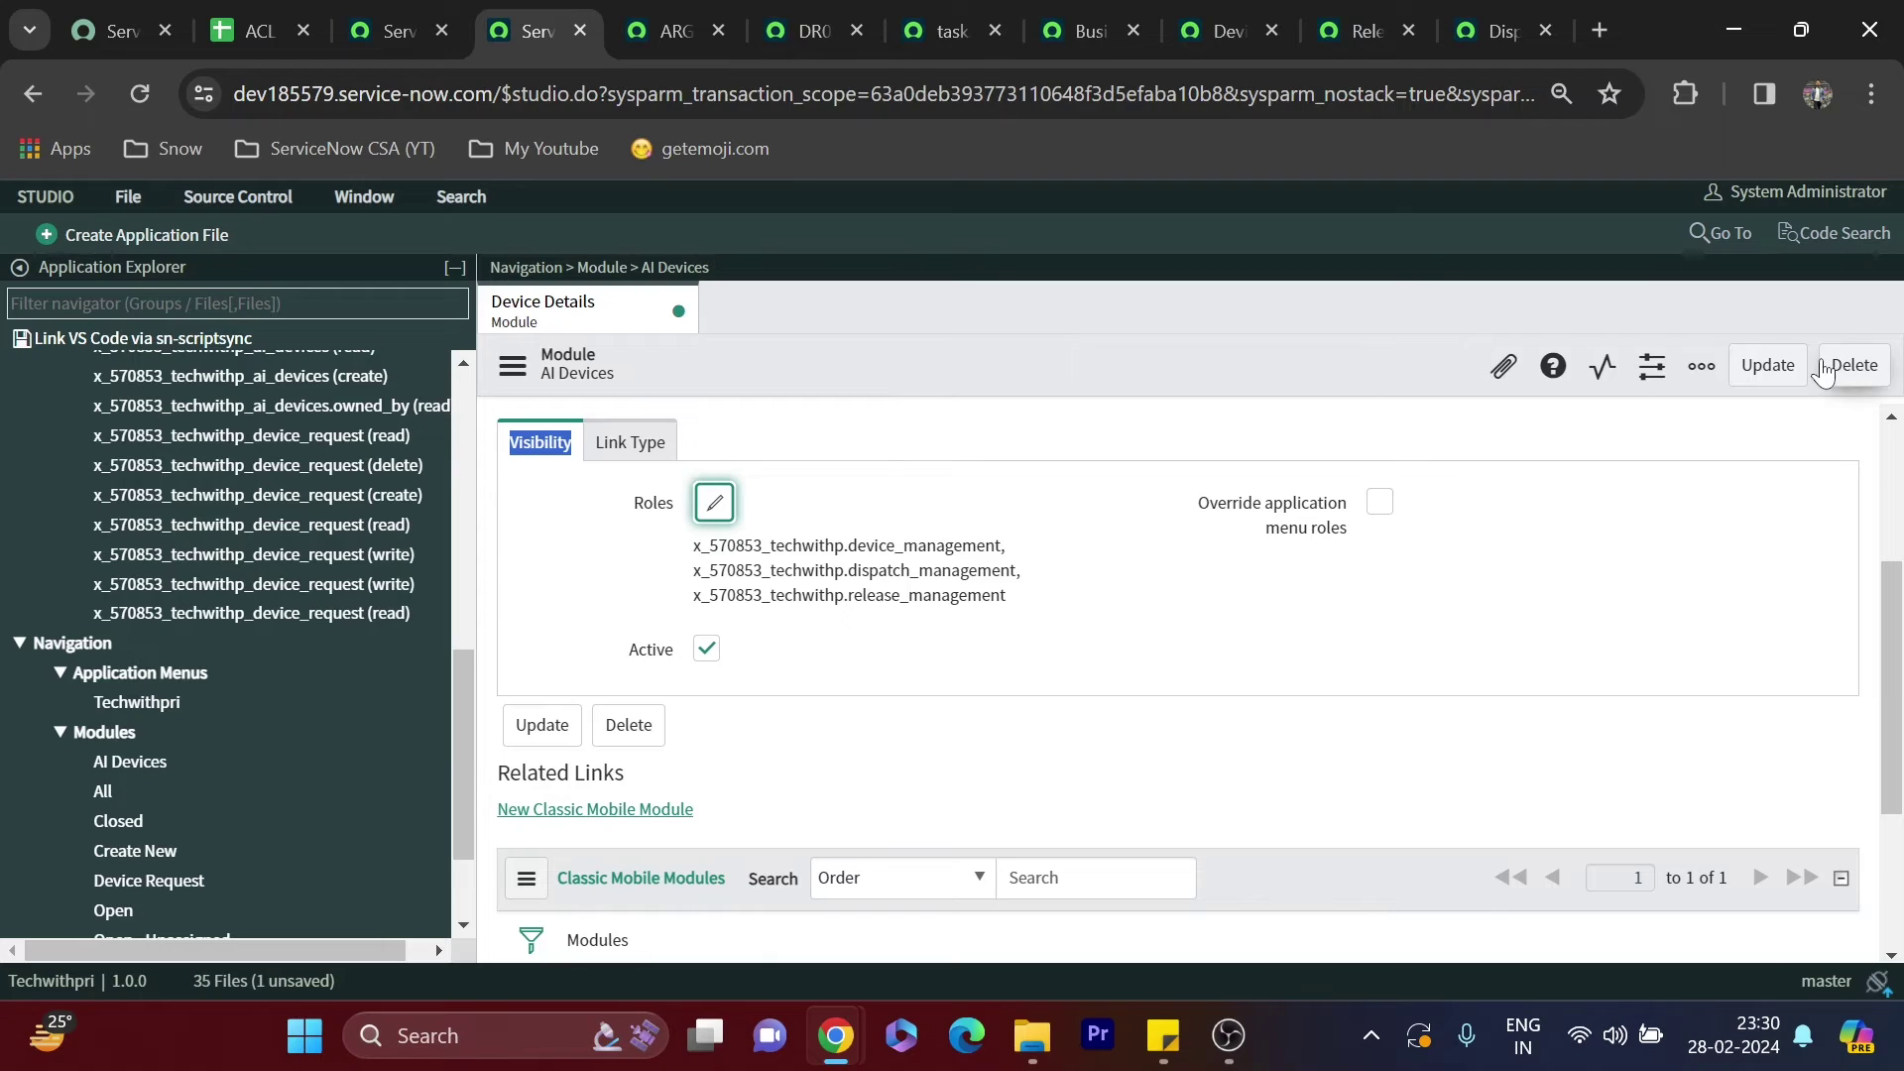
{"action": "left_click", "coordinate": [1767, 365]}
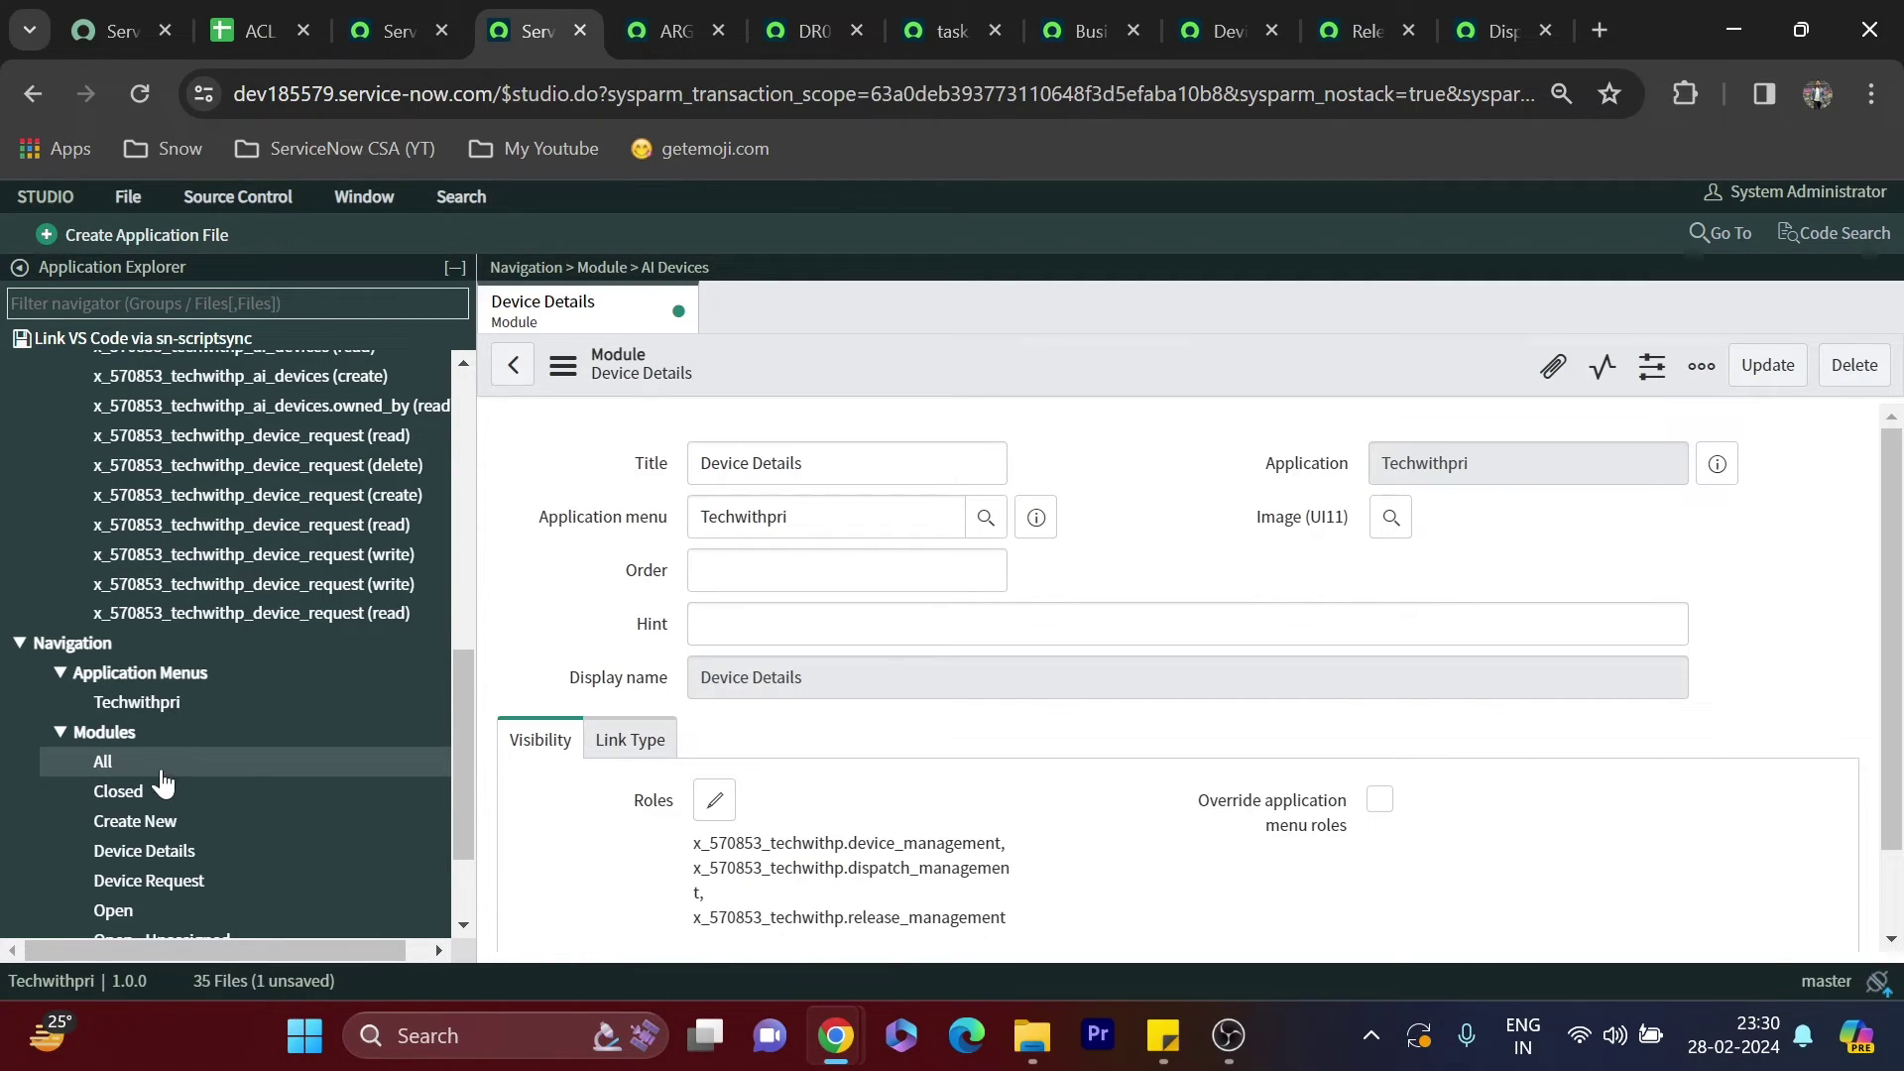
{"action": "scroll", "coordinate": [169, 764], "scroll_direction": "down", "scroll_amount": 1}
{"action": "left_click", "coordinate": [191, 706]}
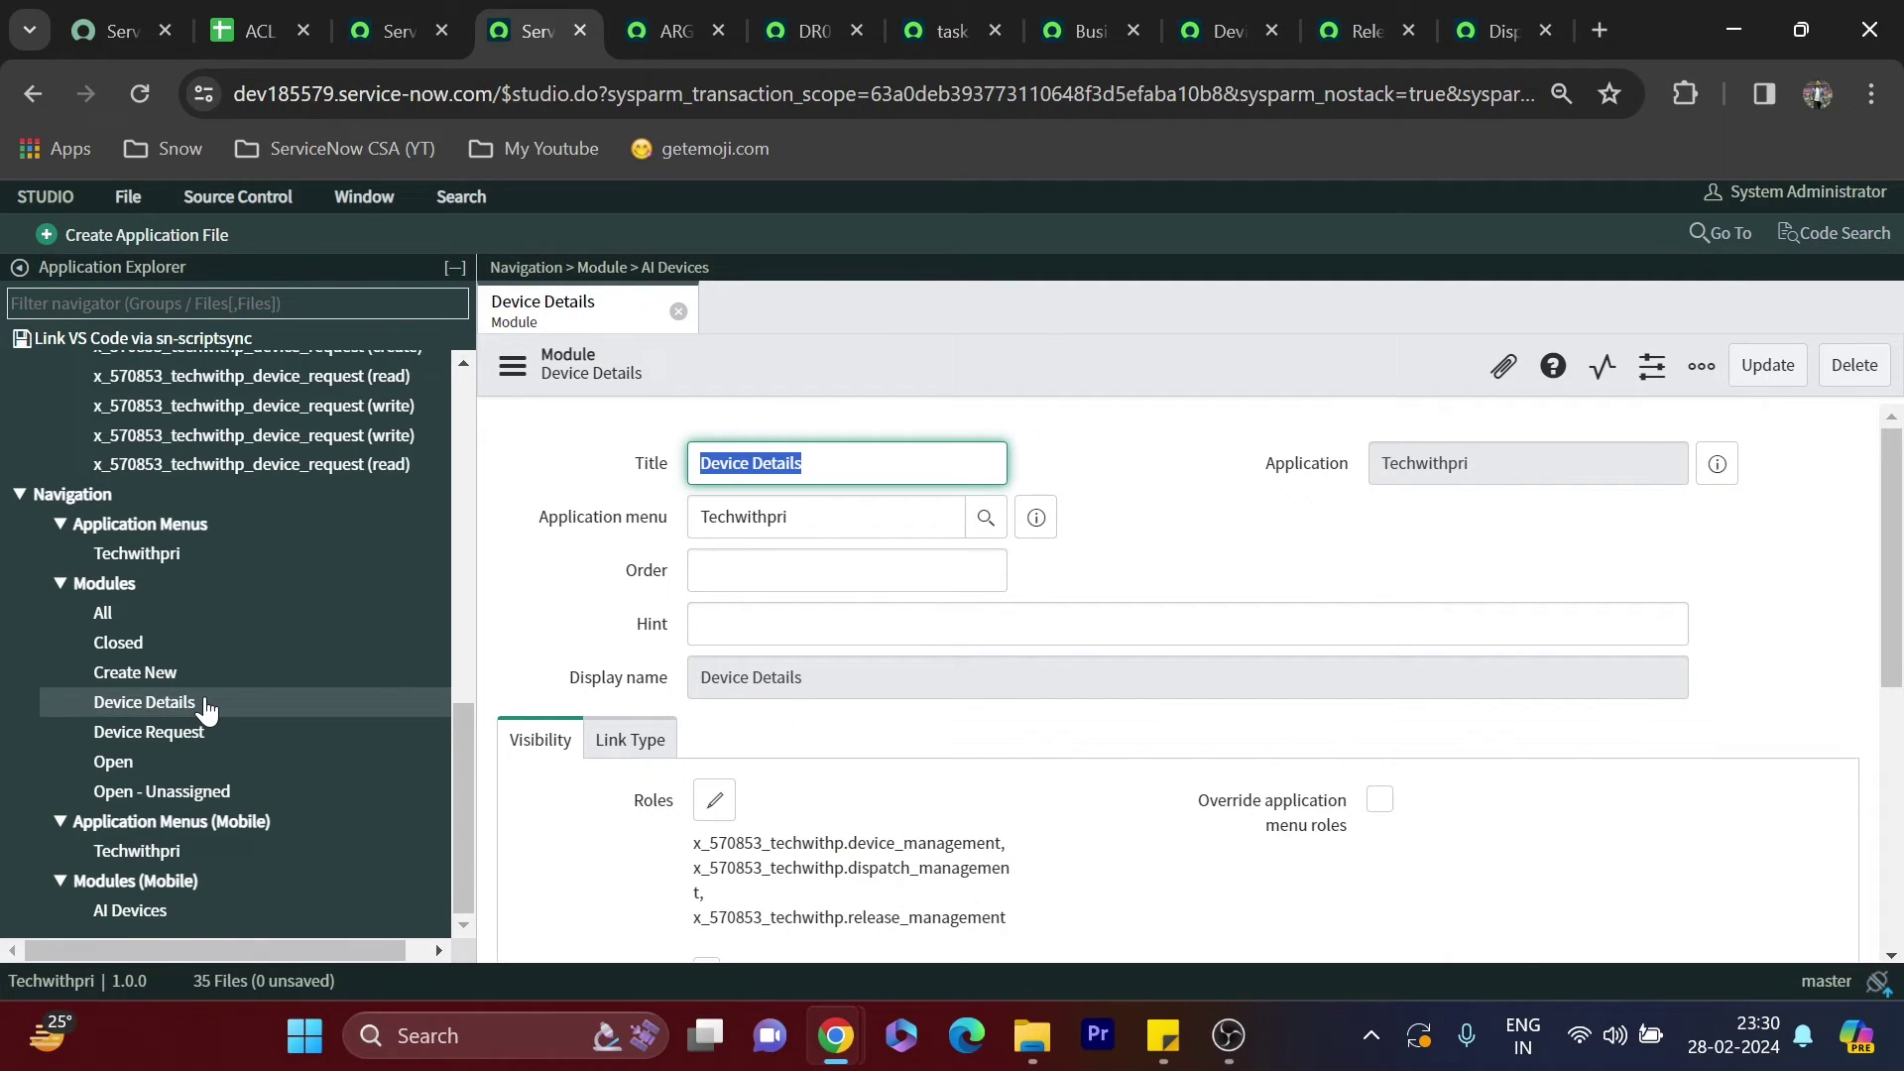
Copy the module name "Upload New Device" from the AI Devices rows of the ACL sheet
{"action": "left_click", "coordinate": [258, 31]}
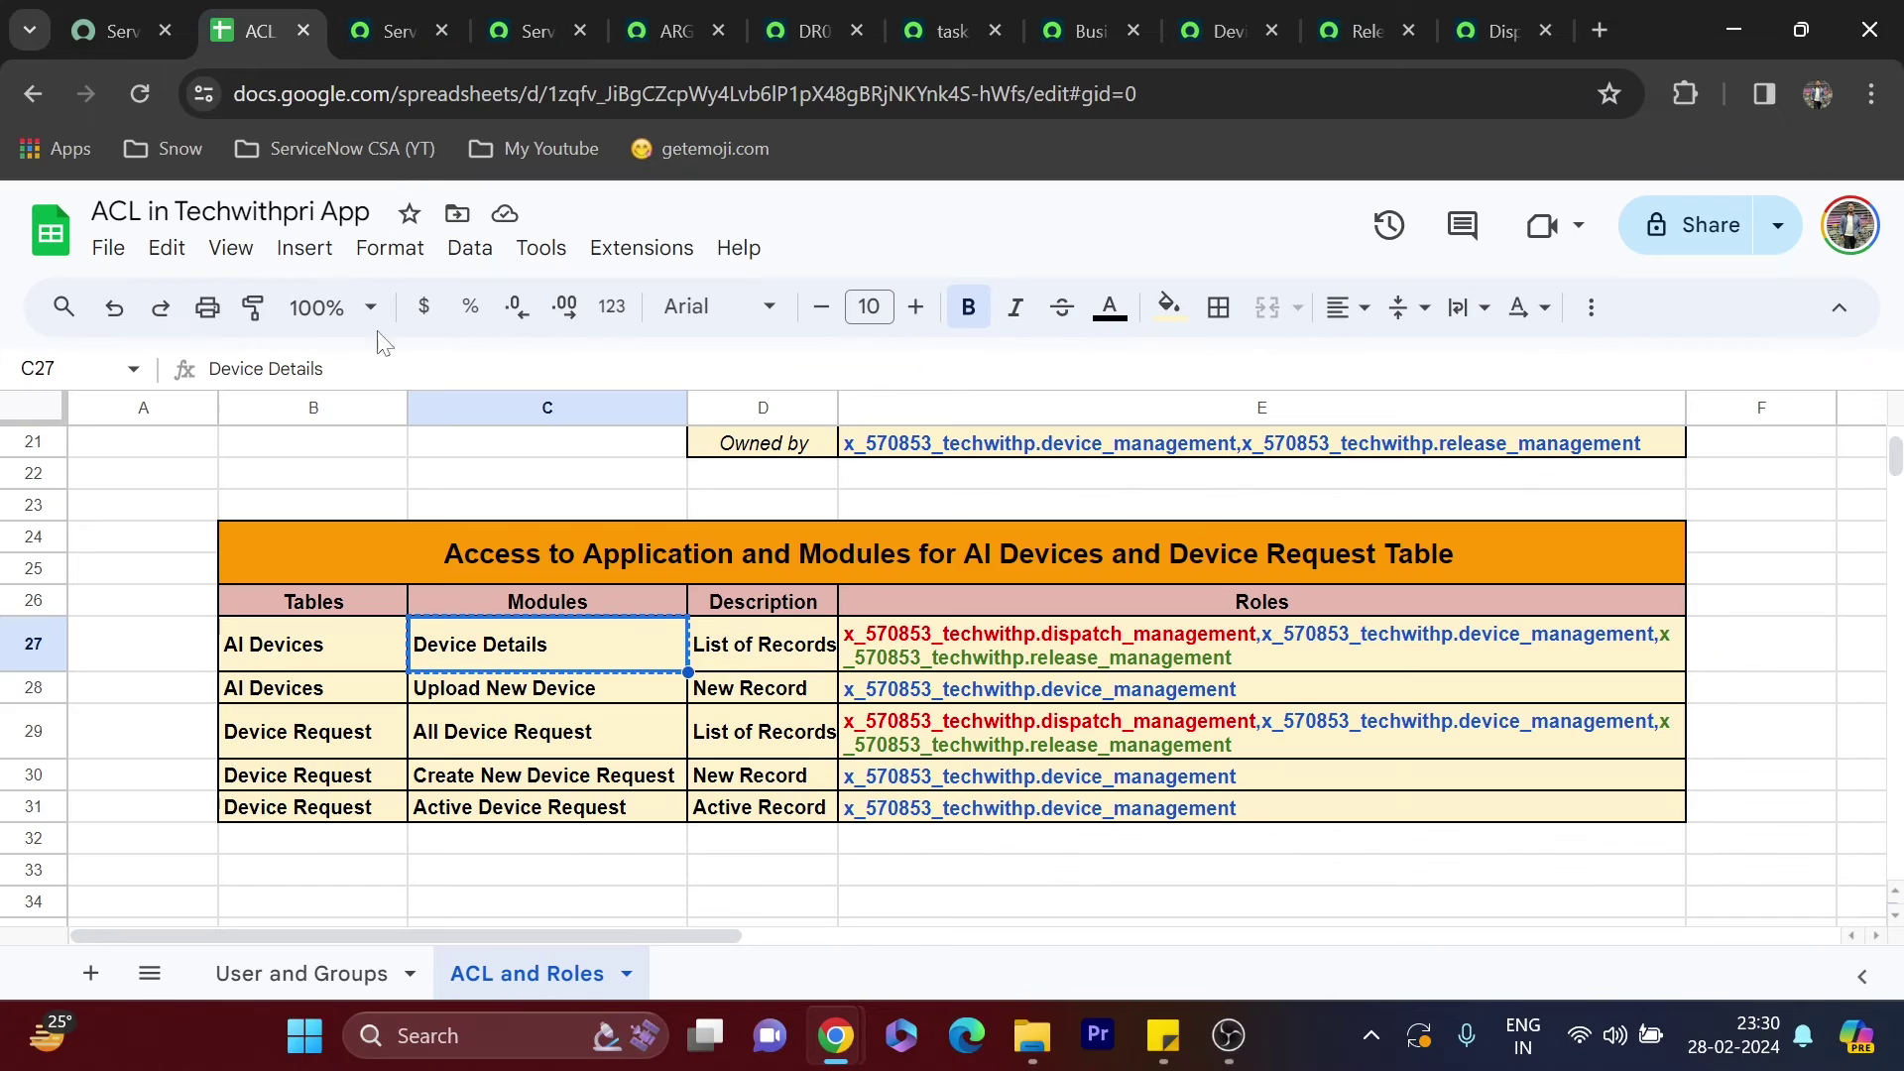
{"action": "double_click", "coordinate": [447, 687]}
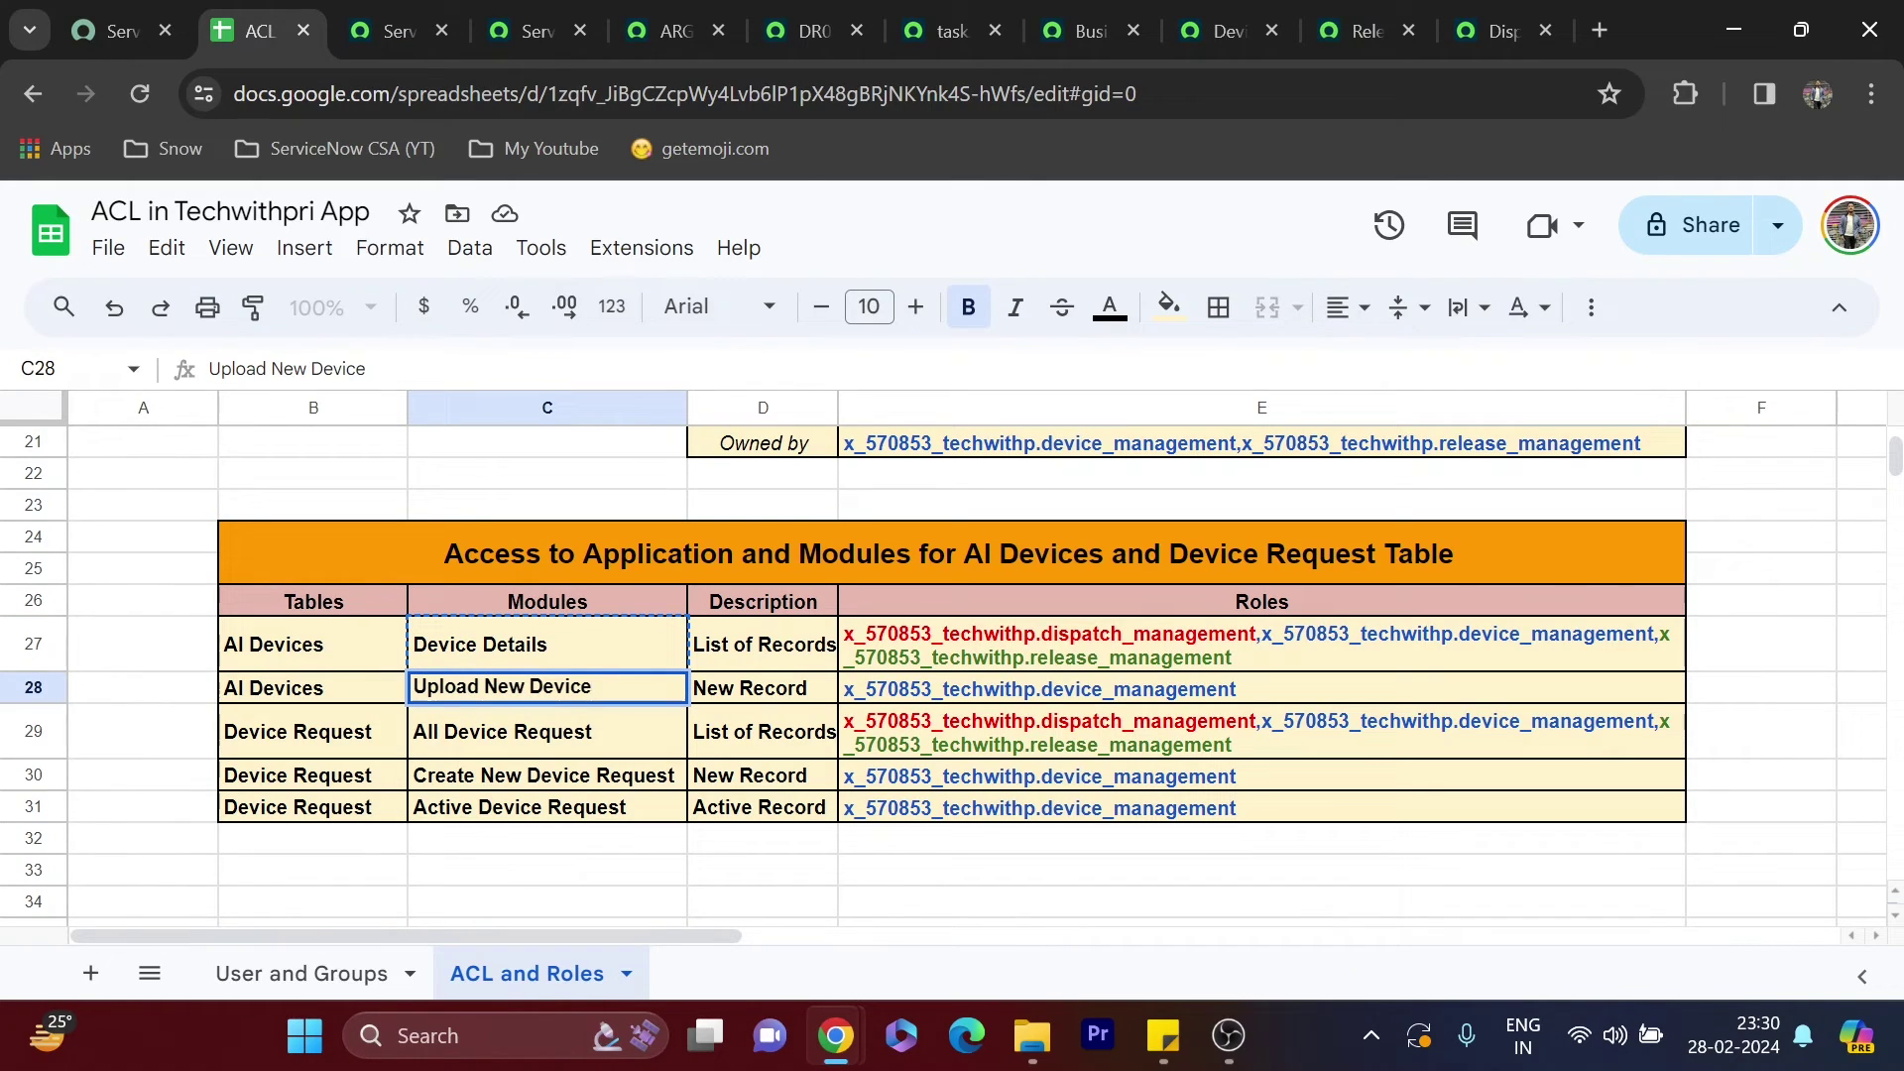
{"action": "left_click", "coordinate": [513, 724]}
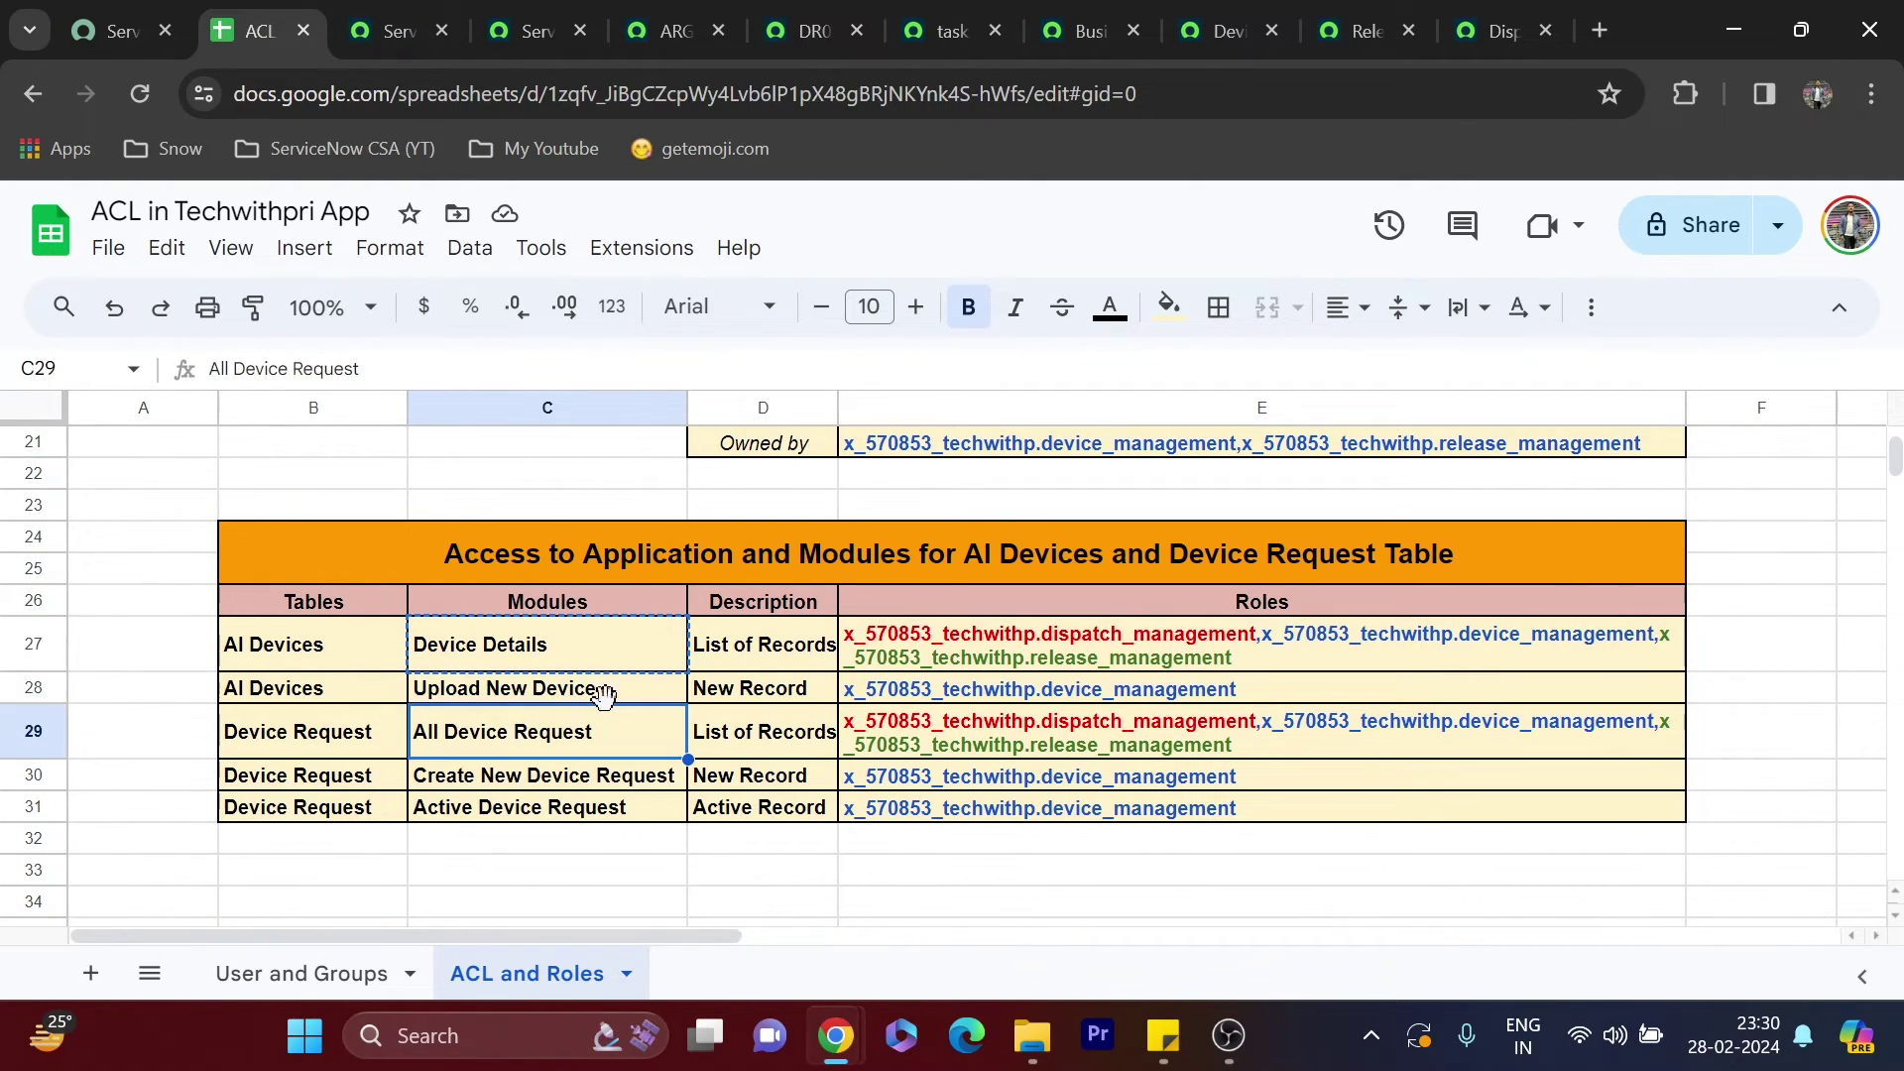
{"action": "left_click", "coordinate": [593, 697]}
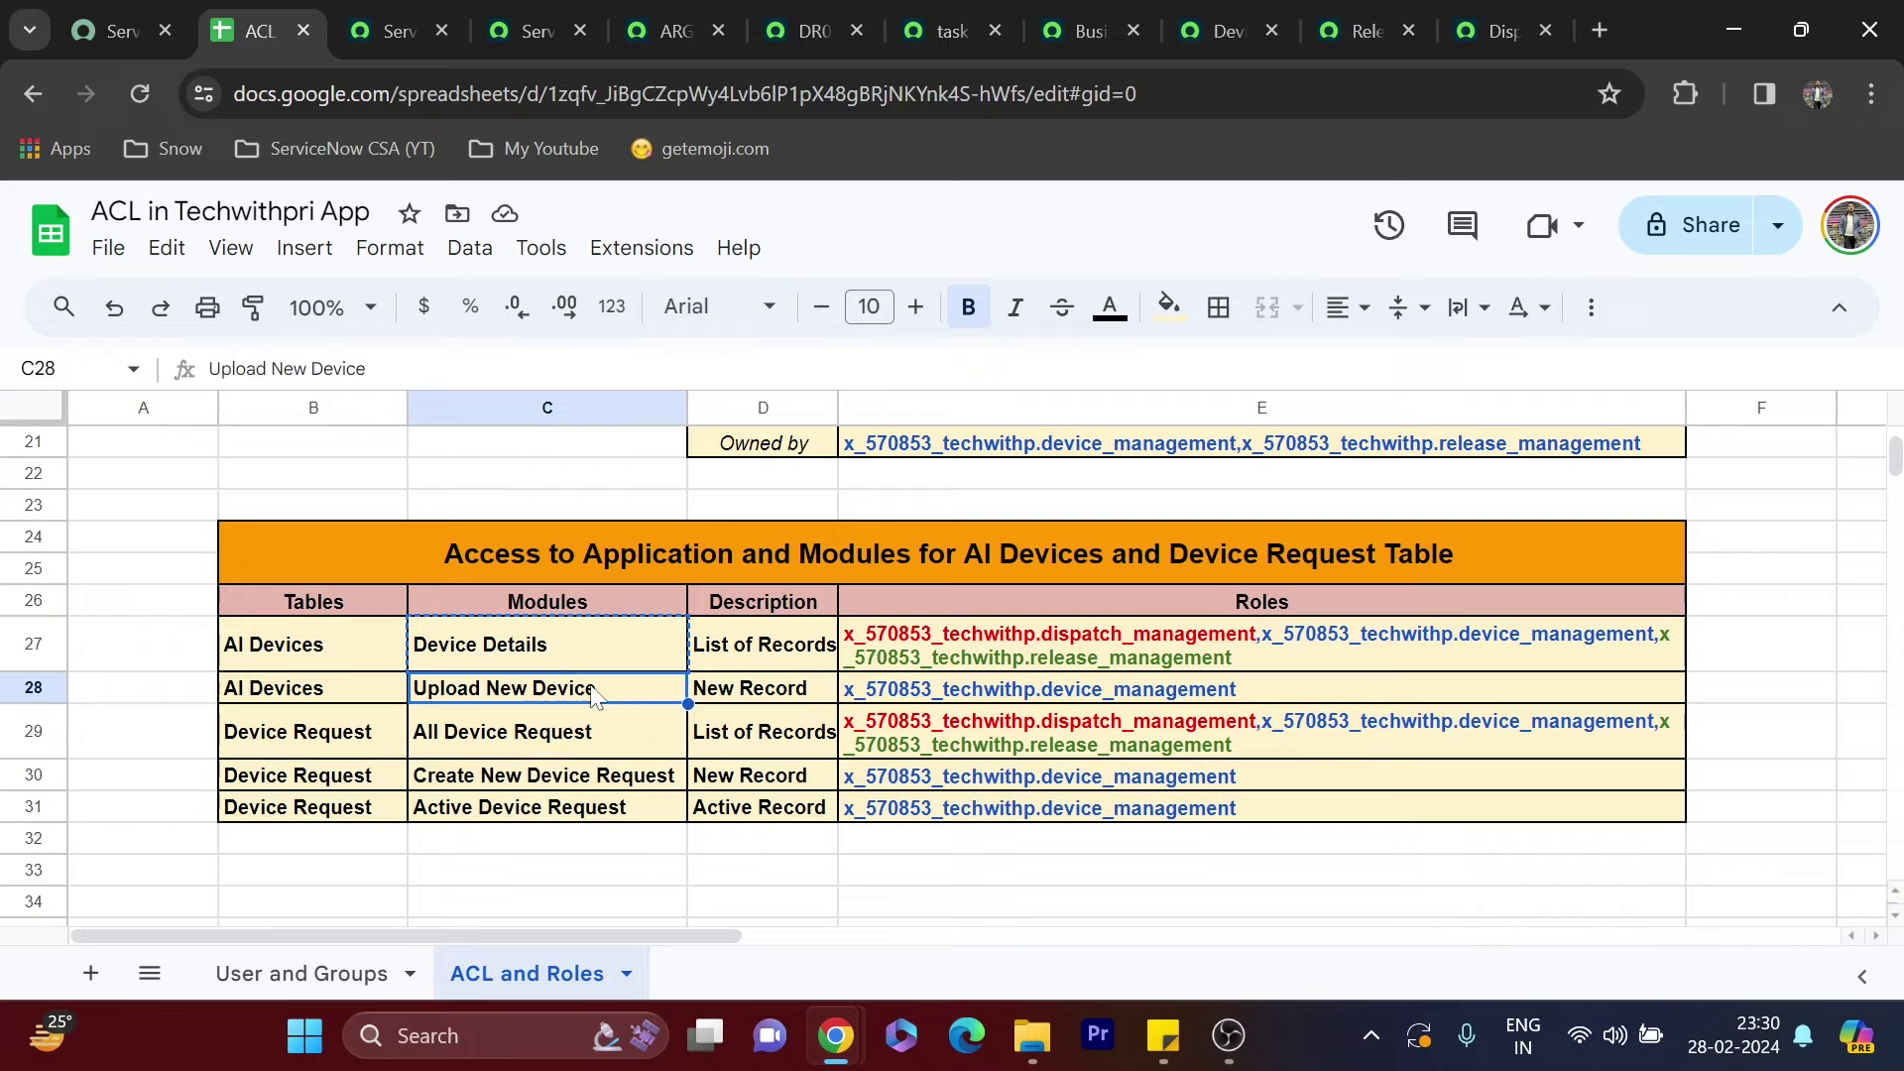
Start a new Module application file in Studio and title it "Upload New Device"
{"action": "left_click", "coordinate": [374, 32]}
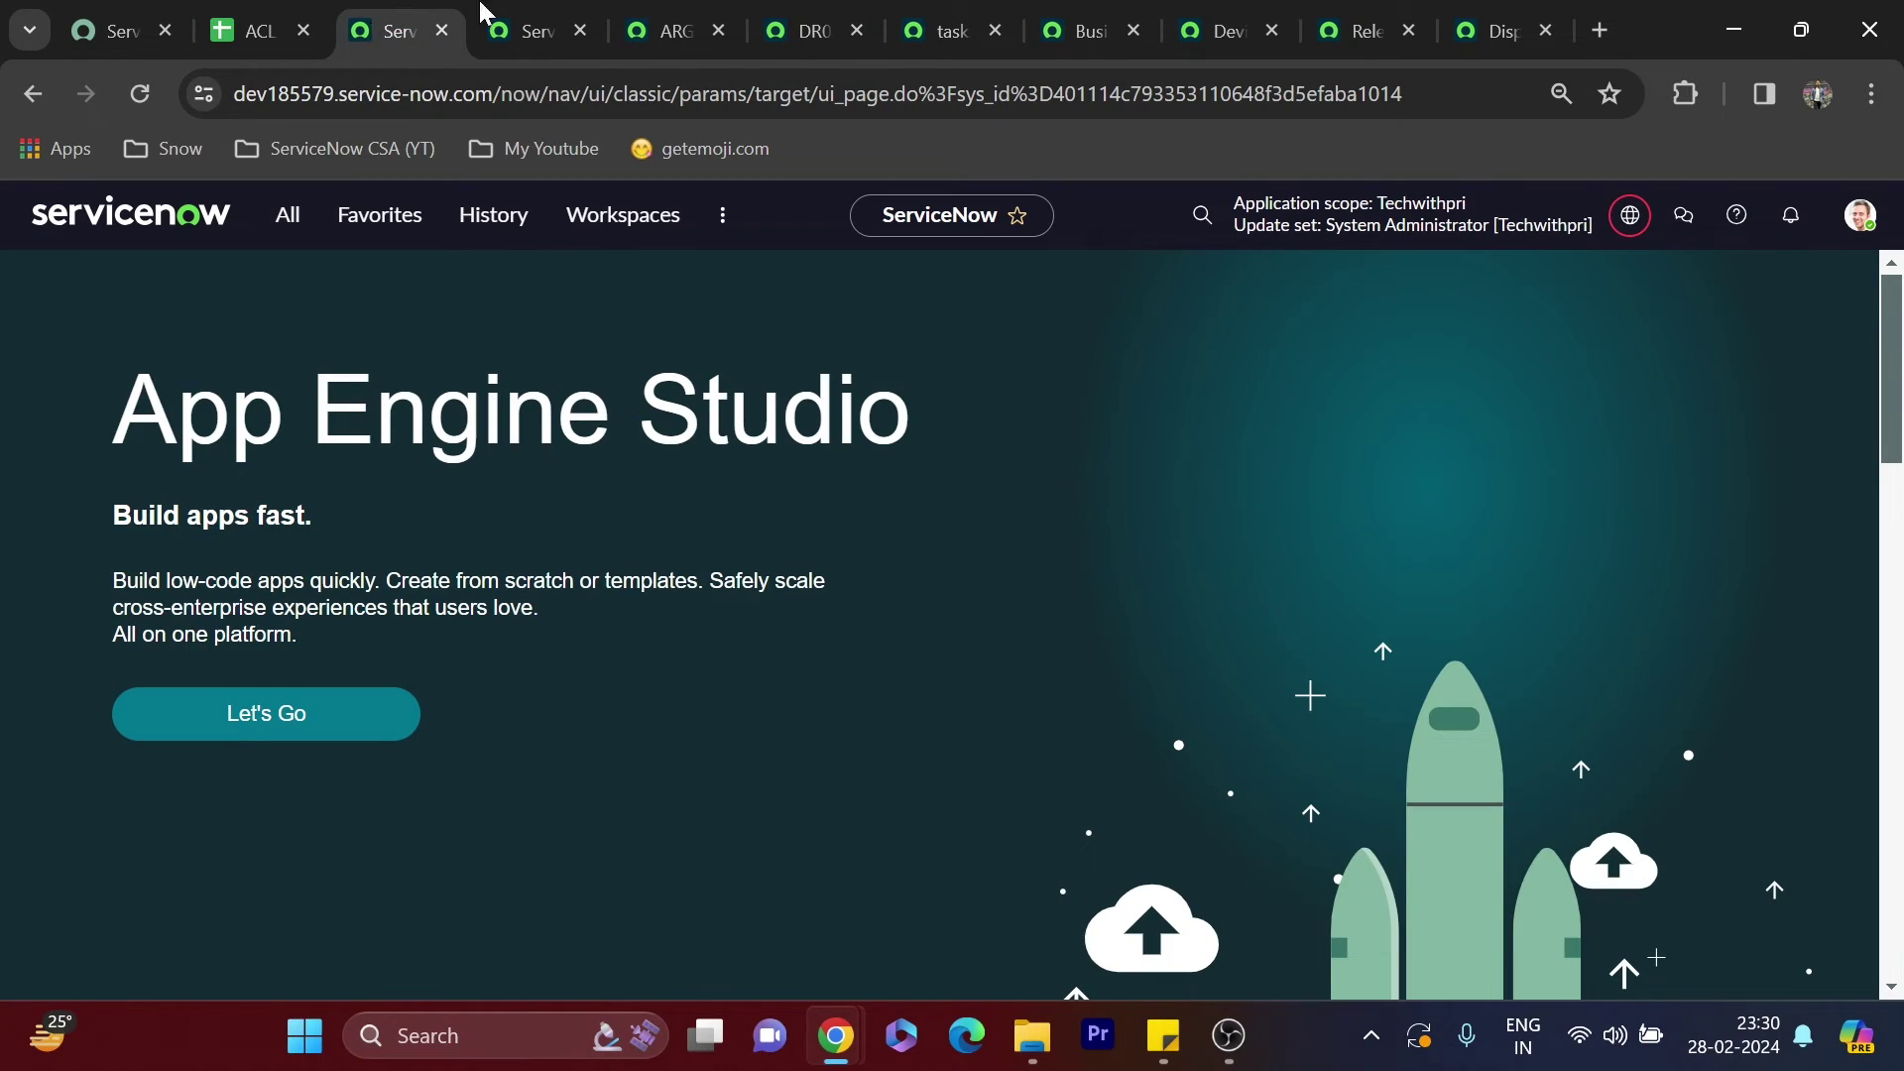
{"action": "left_click", "coordinate": [526, 20]}
{"action": "scroll", "coordinate": [238, 416], "scroll_direction": "up", "scroll_amount": 5}
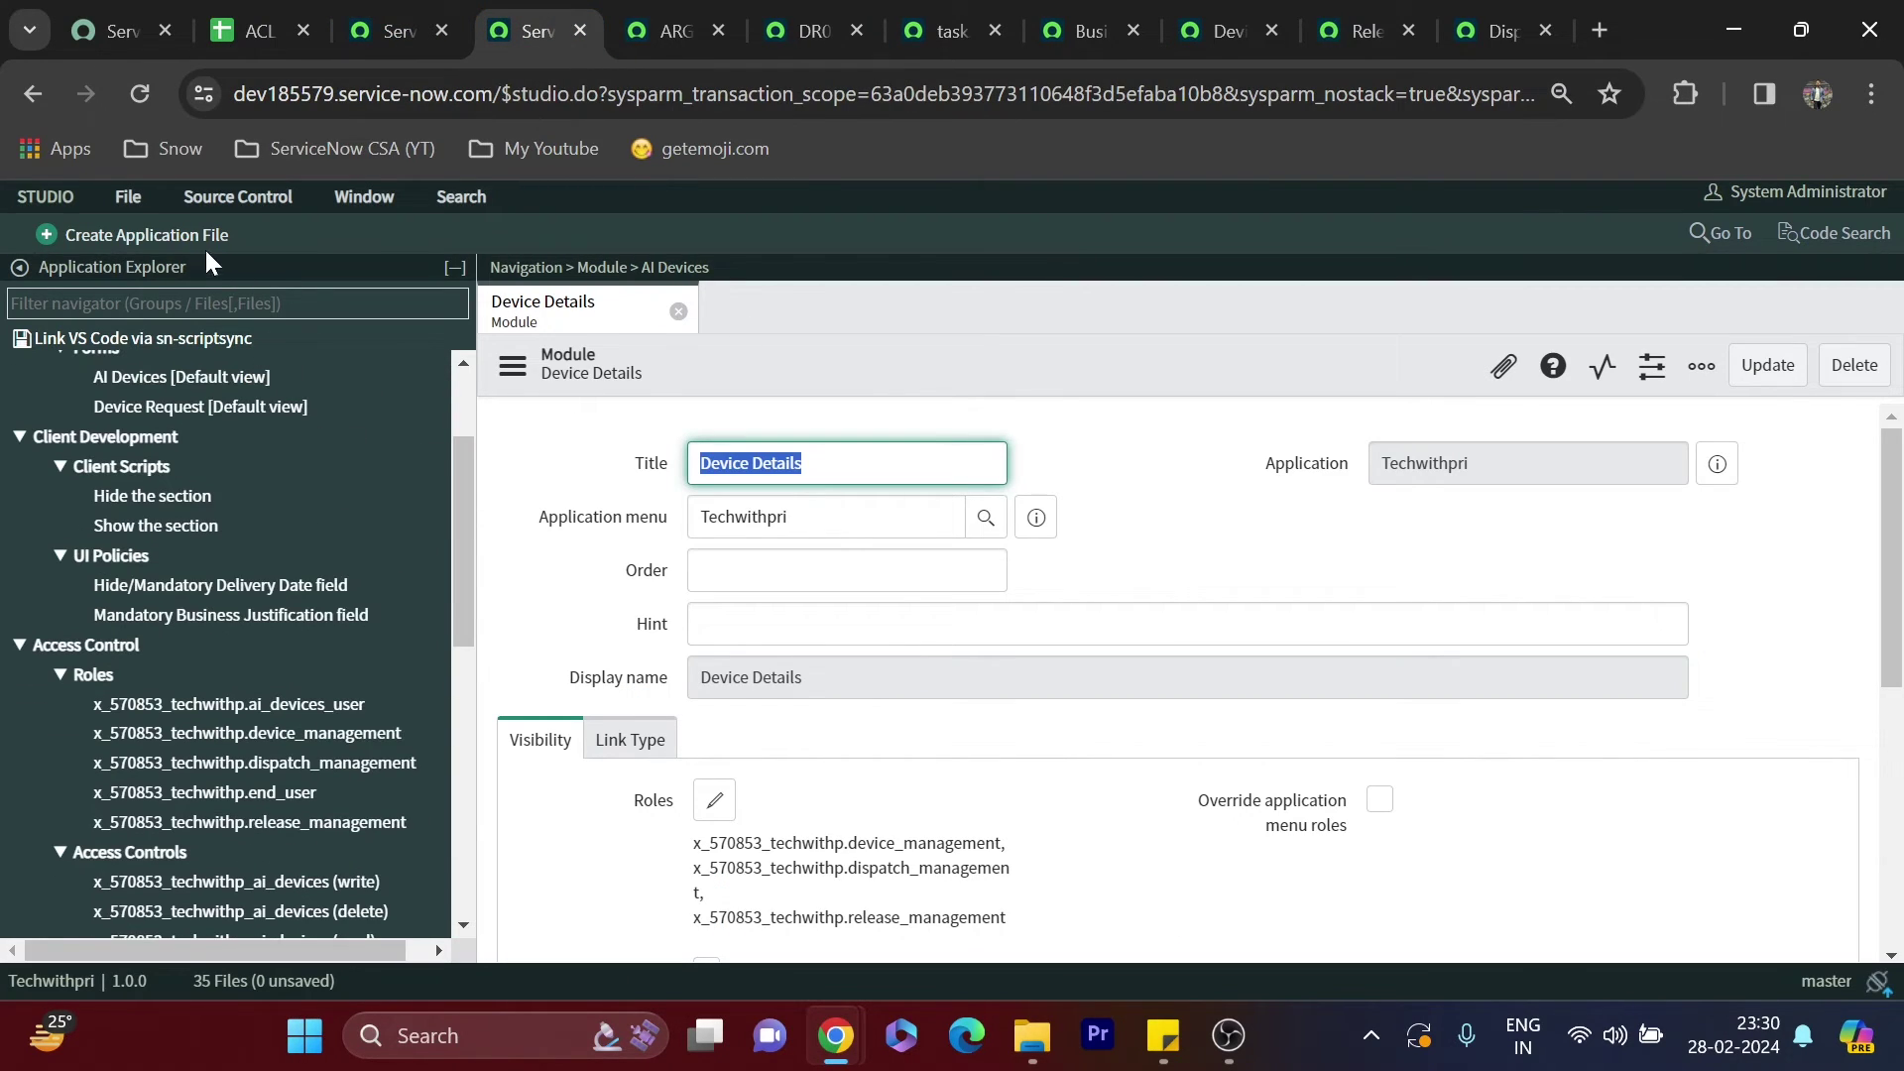
{"action": "left_click", "coordinate": [184, 236]}
{"action": "type", "text": "mod"}
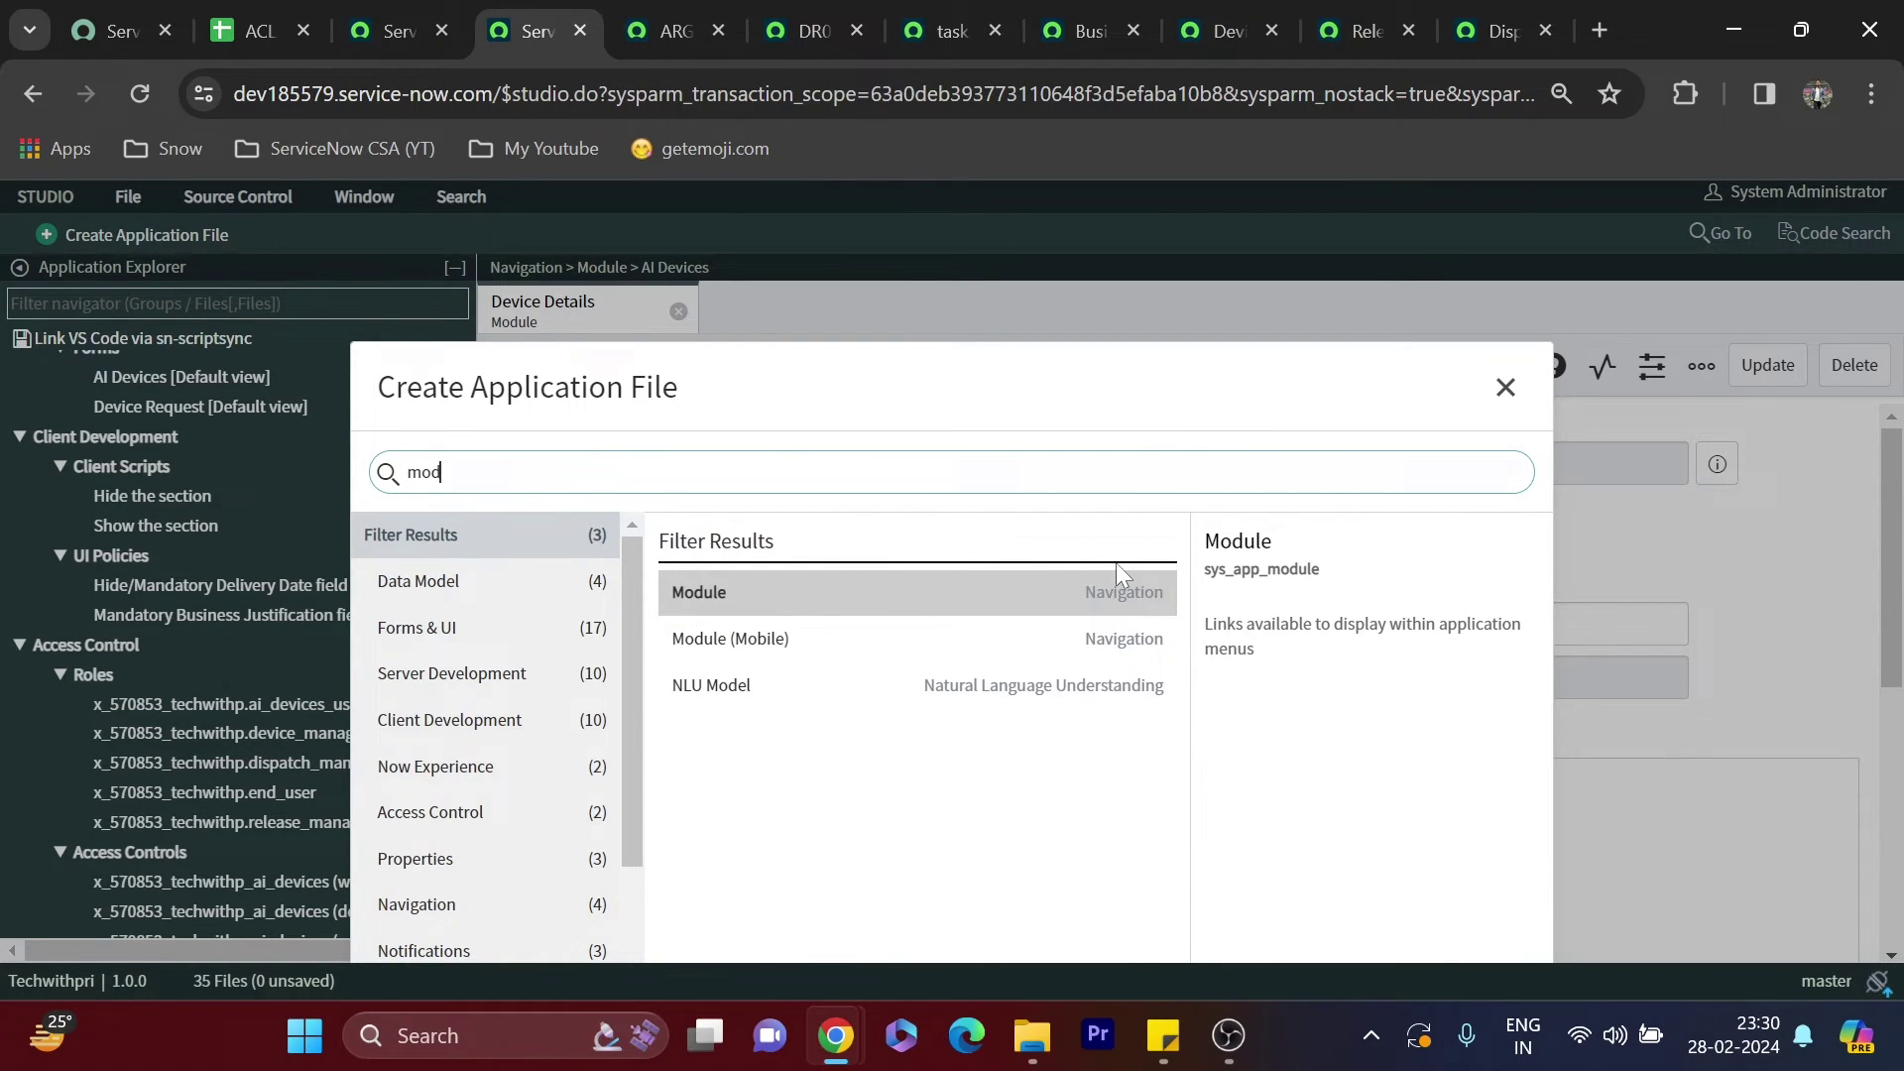
{"action": "key", "text": "ctrl+minus"}
{"action": "left_click", "coordinate": [1357, 927]}
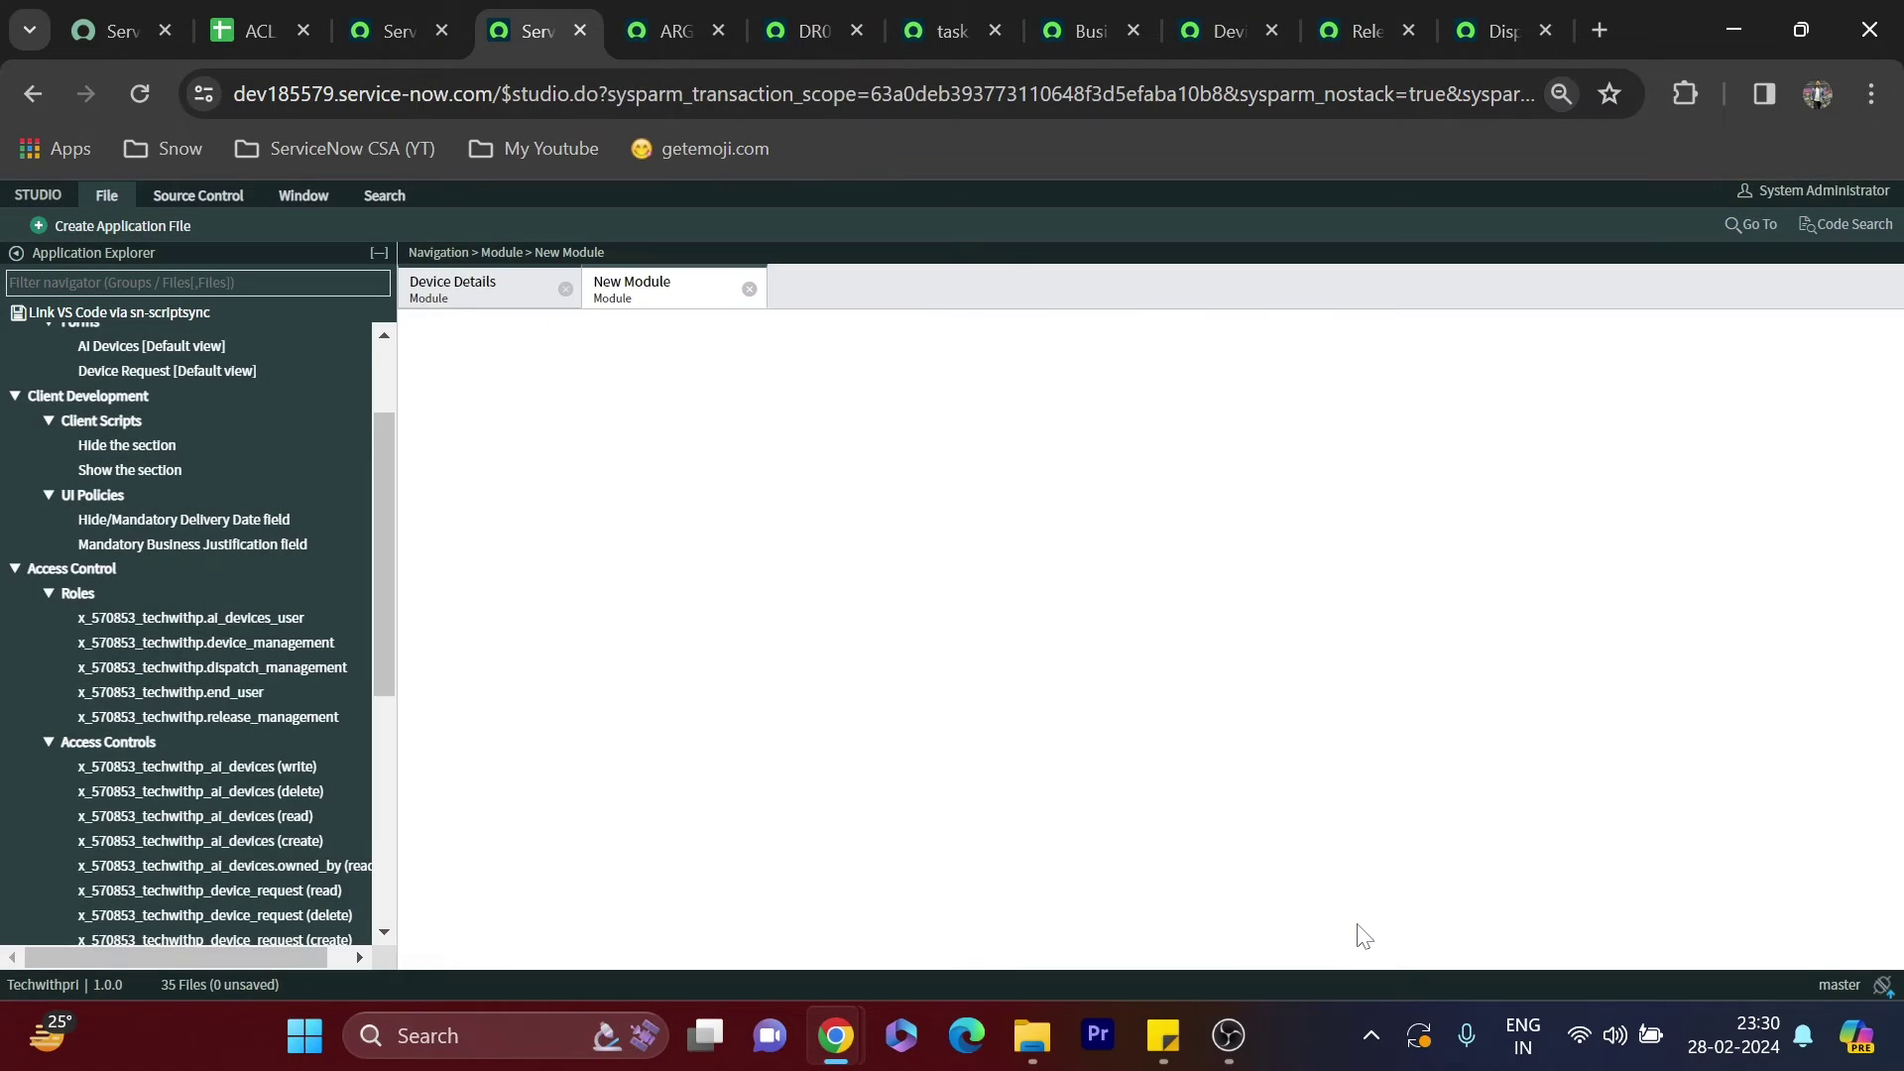
{"action": "key", "text": "ctrl+v"}
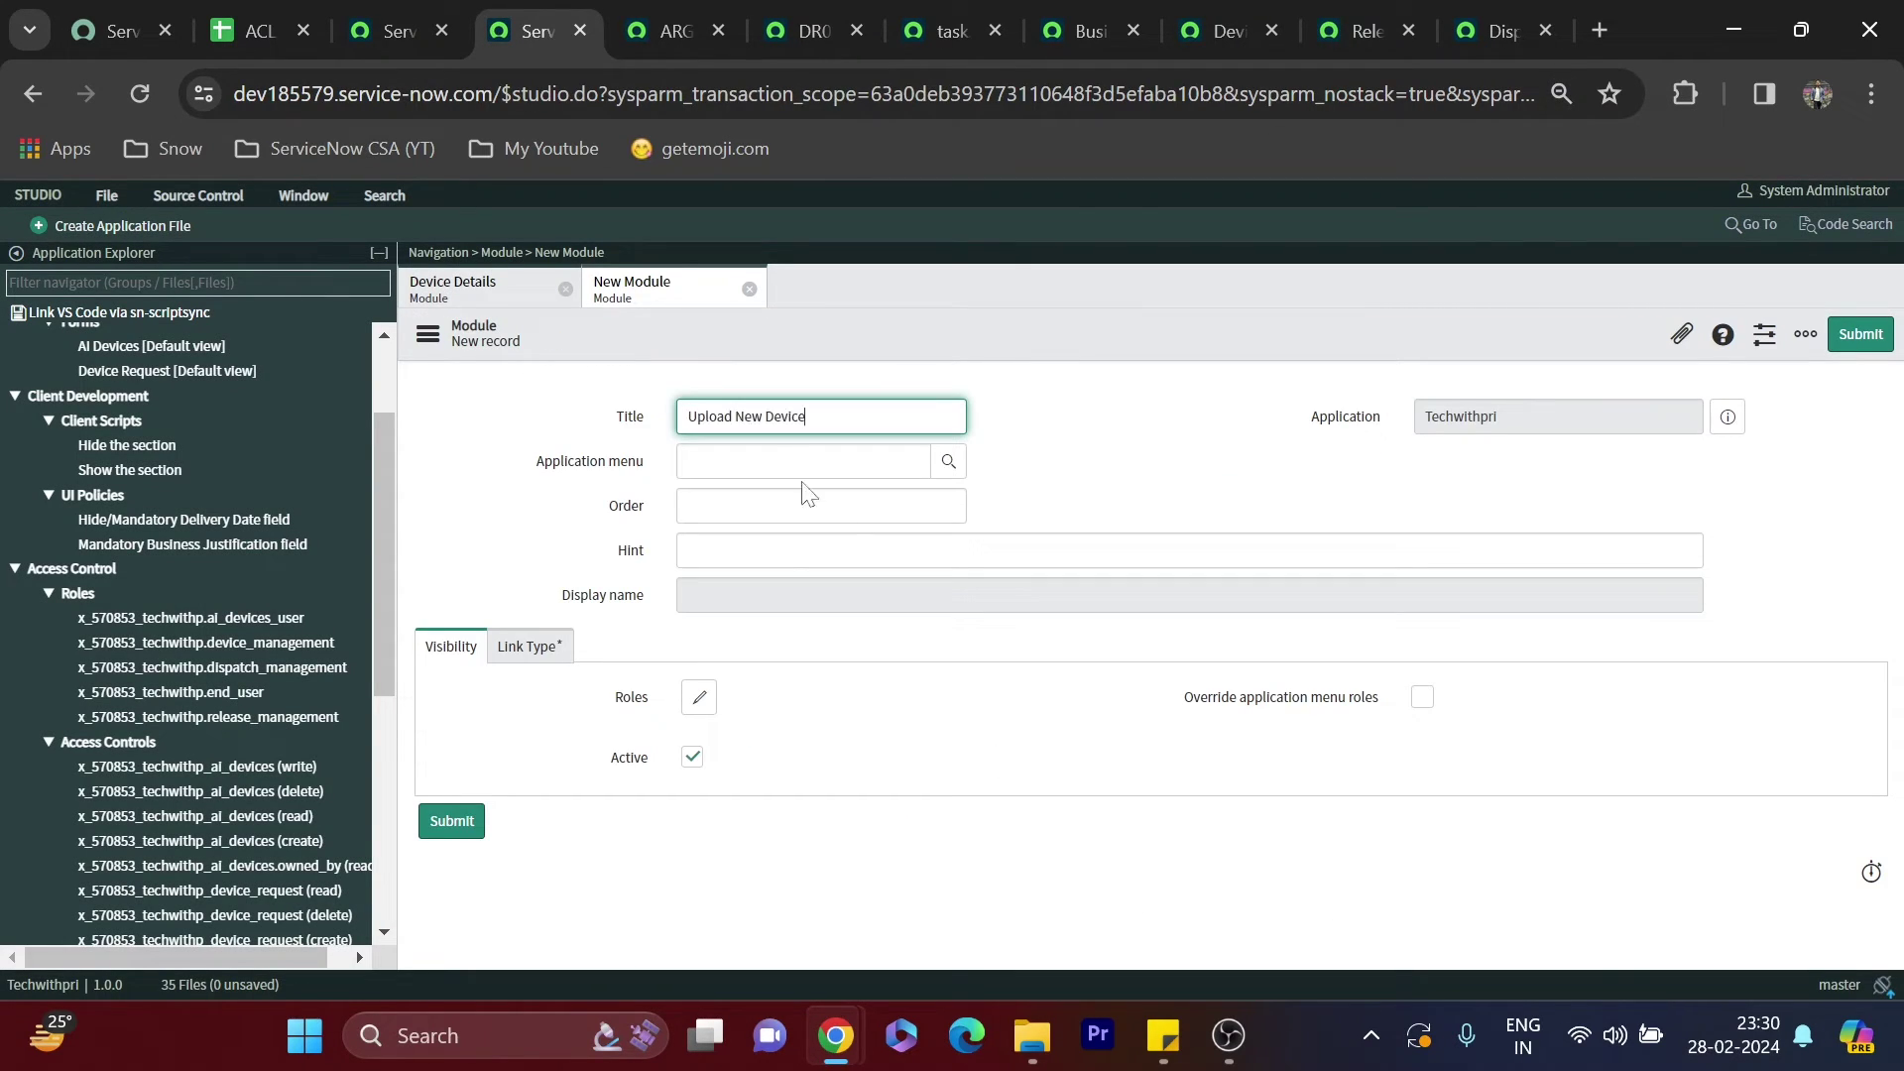
Assign the Upload New Device module to the Techwithpri application menu
{"action": "key", "text": "ctrl+plus"}
{"action": "key", "text": "Tab"}
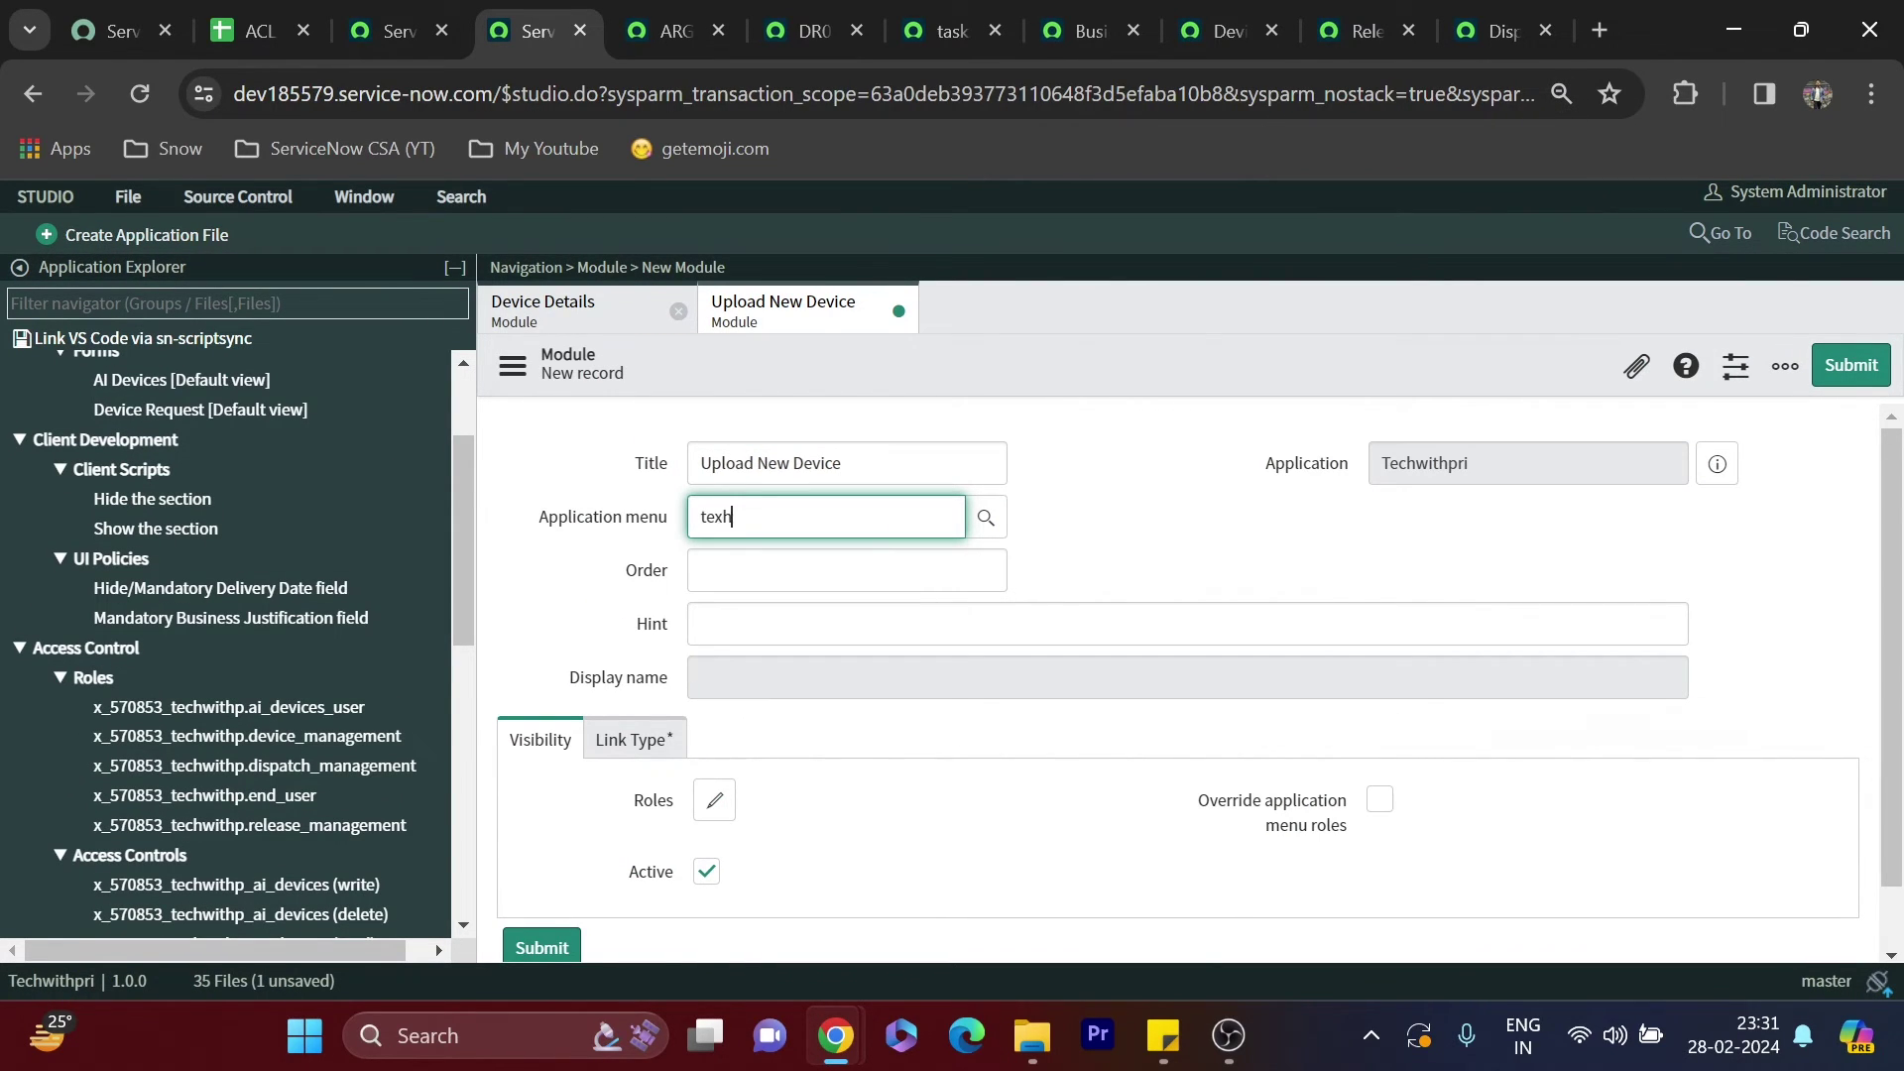
{"action": "type", "text": "tec"}
{"action": "key", "text": "Tab"}
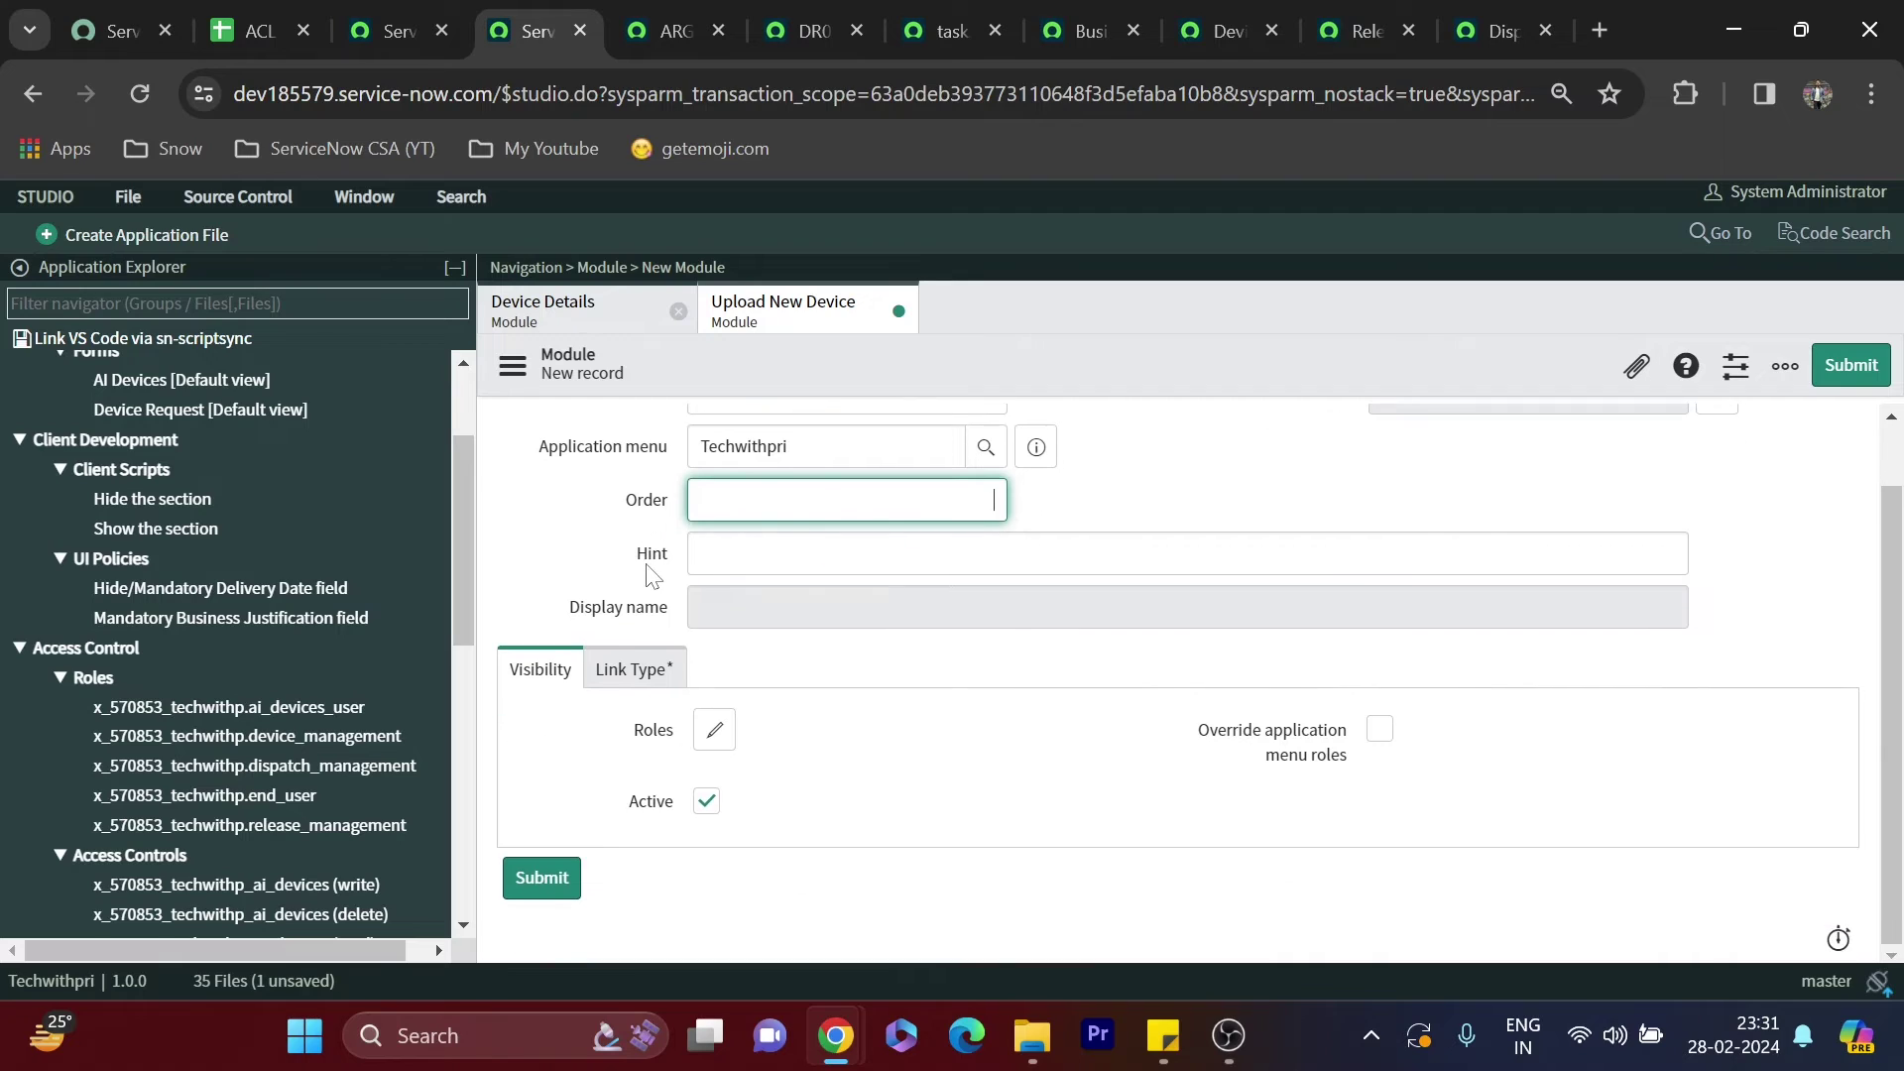
Check the Upload New Device row of the ACL sheet and add the x_570853_techwithp.device_management role to the module
{"action": "scroll", "coordinate": [675, 644], "scroll_direction": "down", "scroll_amount": 1}
{"action": "left_click", "coordinate": [252, 31]}
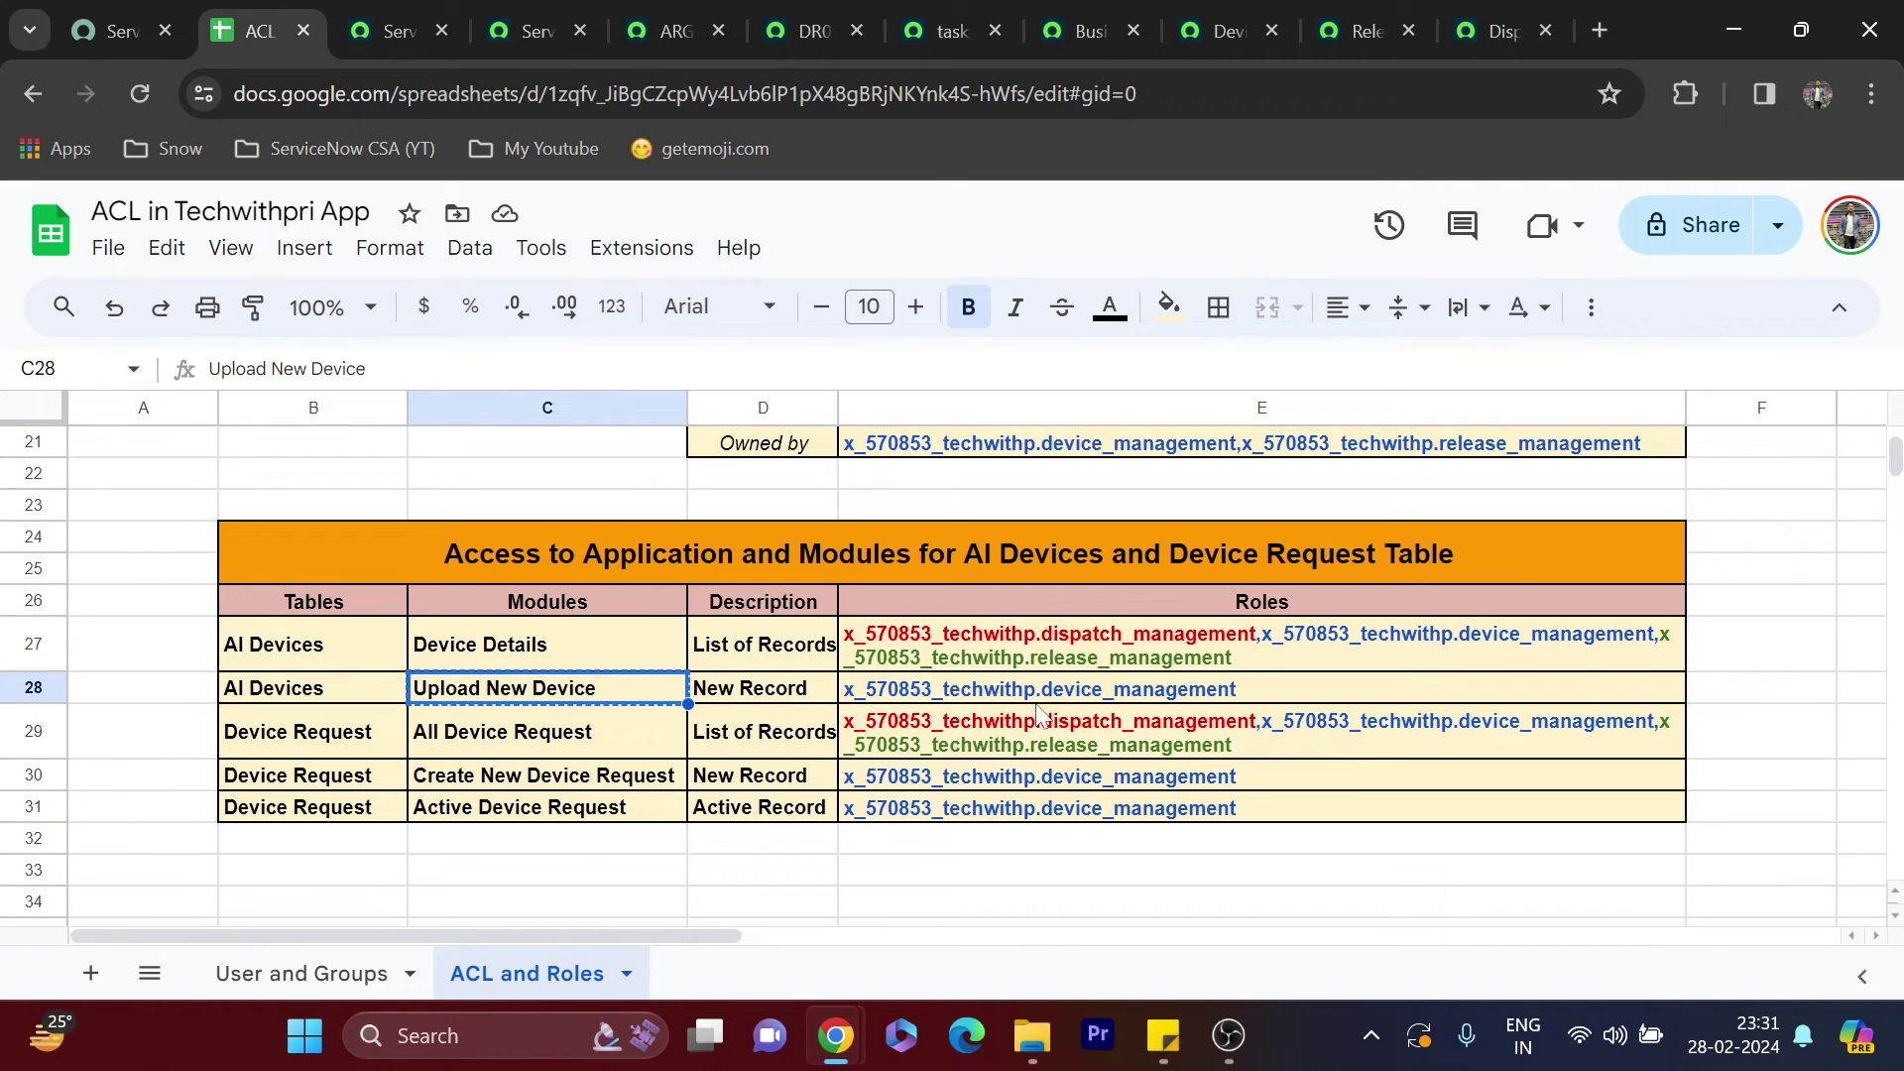
{"action": "left_click", "coordinate": [392, 31]}
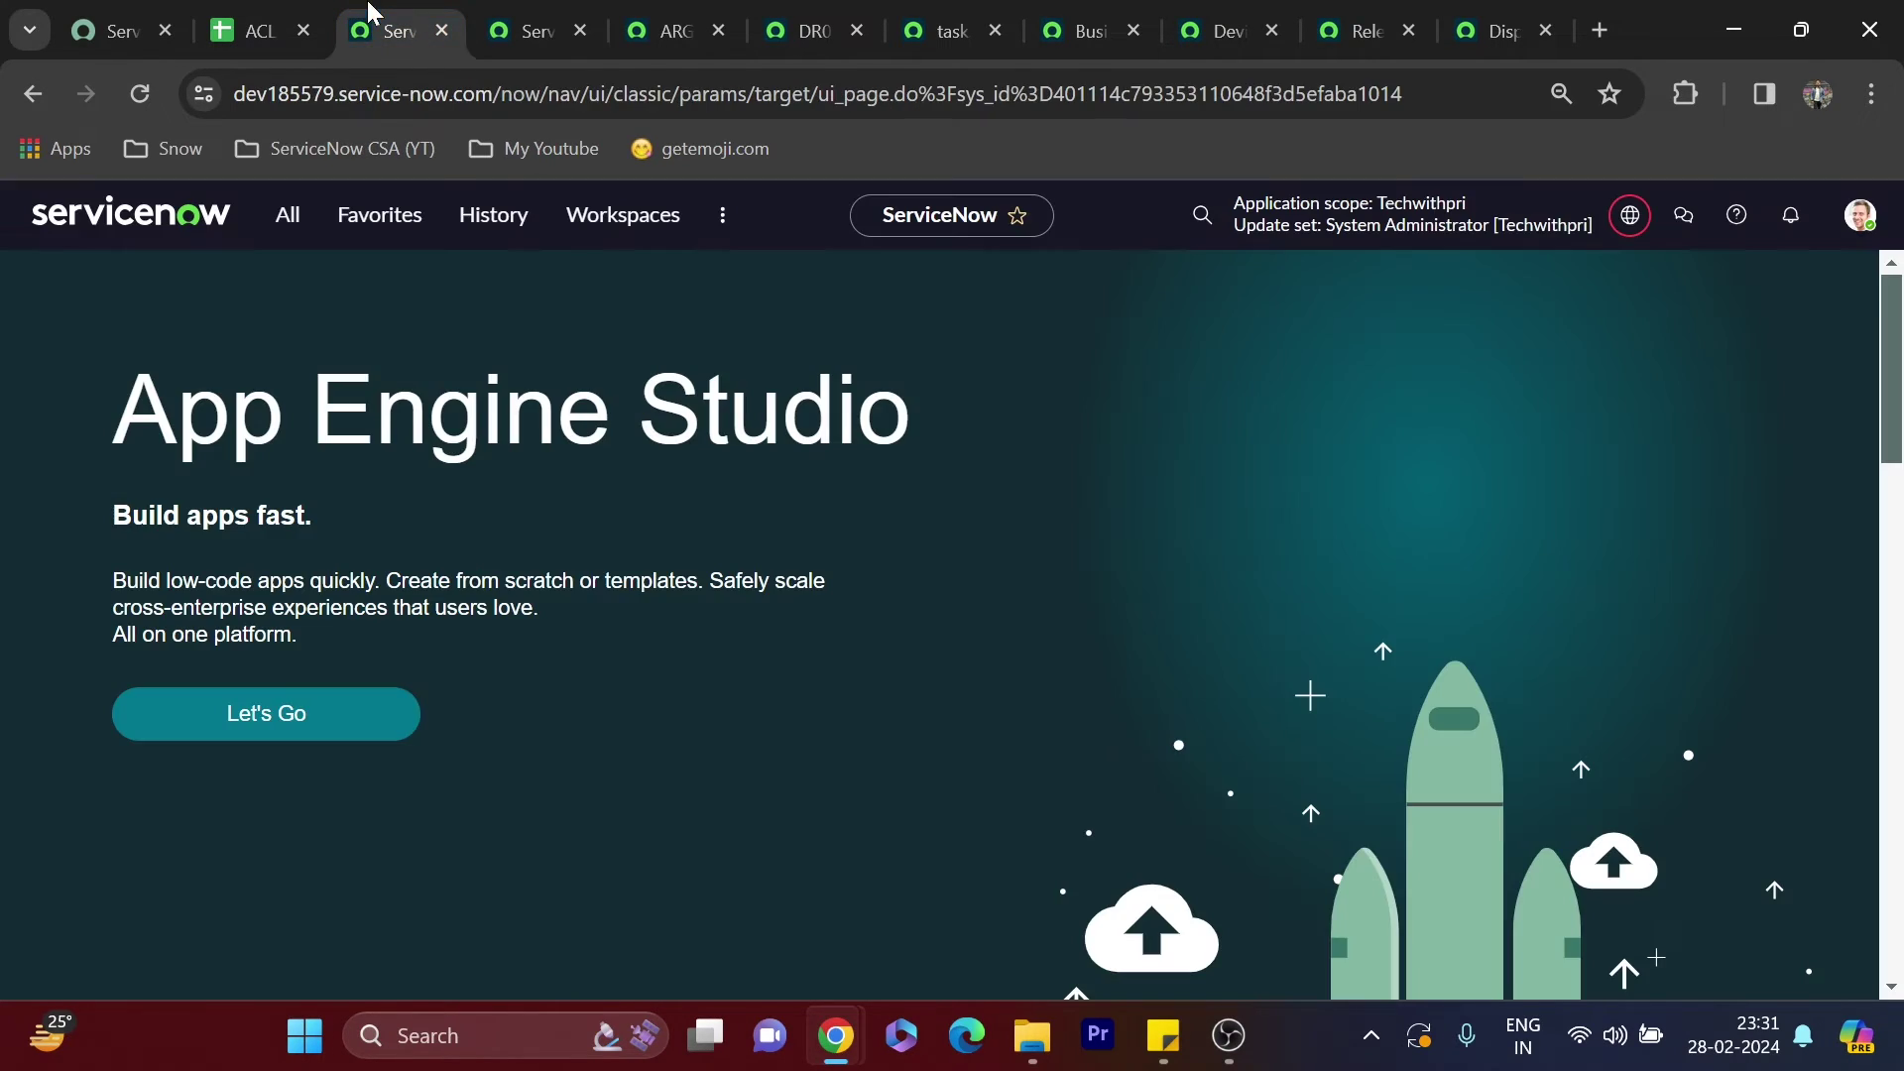
{"action": "left_click", "coordinate": [536, 31]}
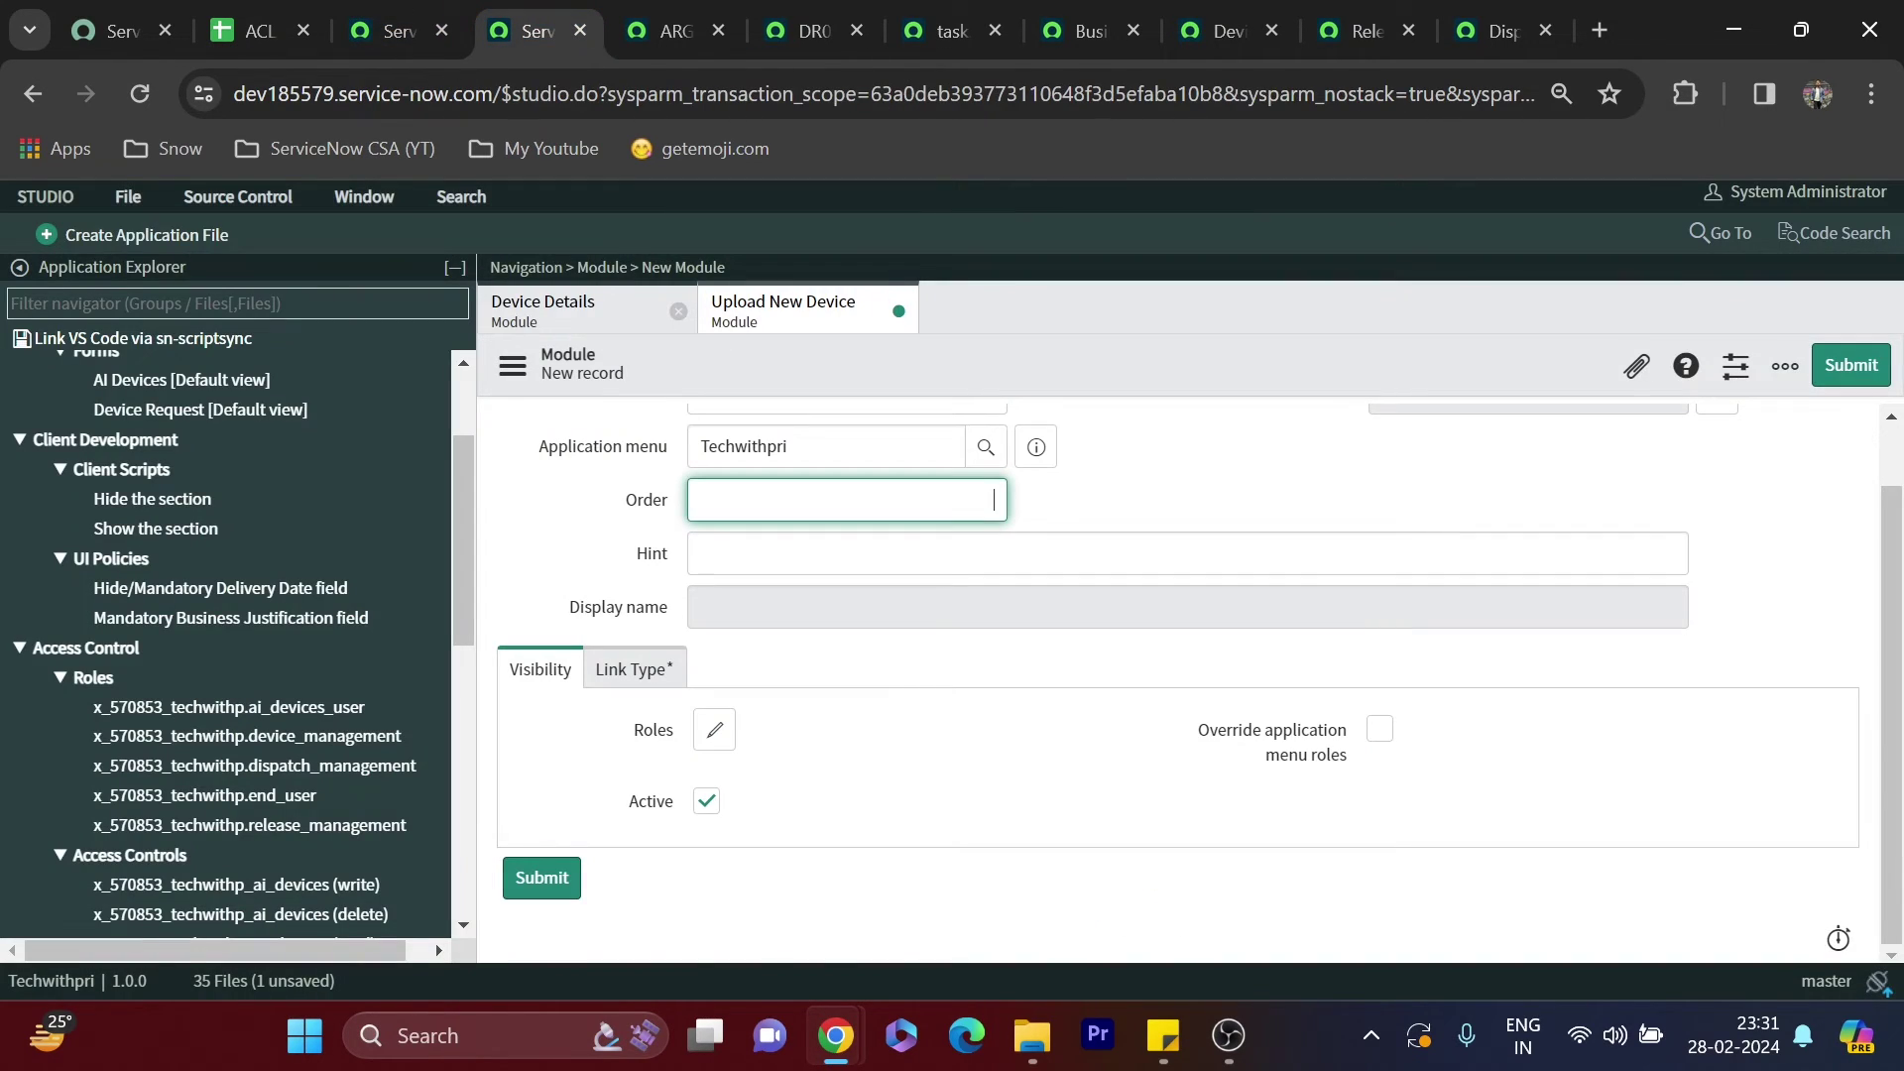
{"action": "left_click", "coordinate": [714, 728]}
{"action": "left_click", "coordinate": [909, 563]}
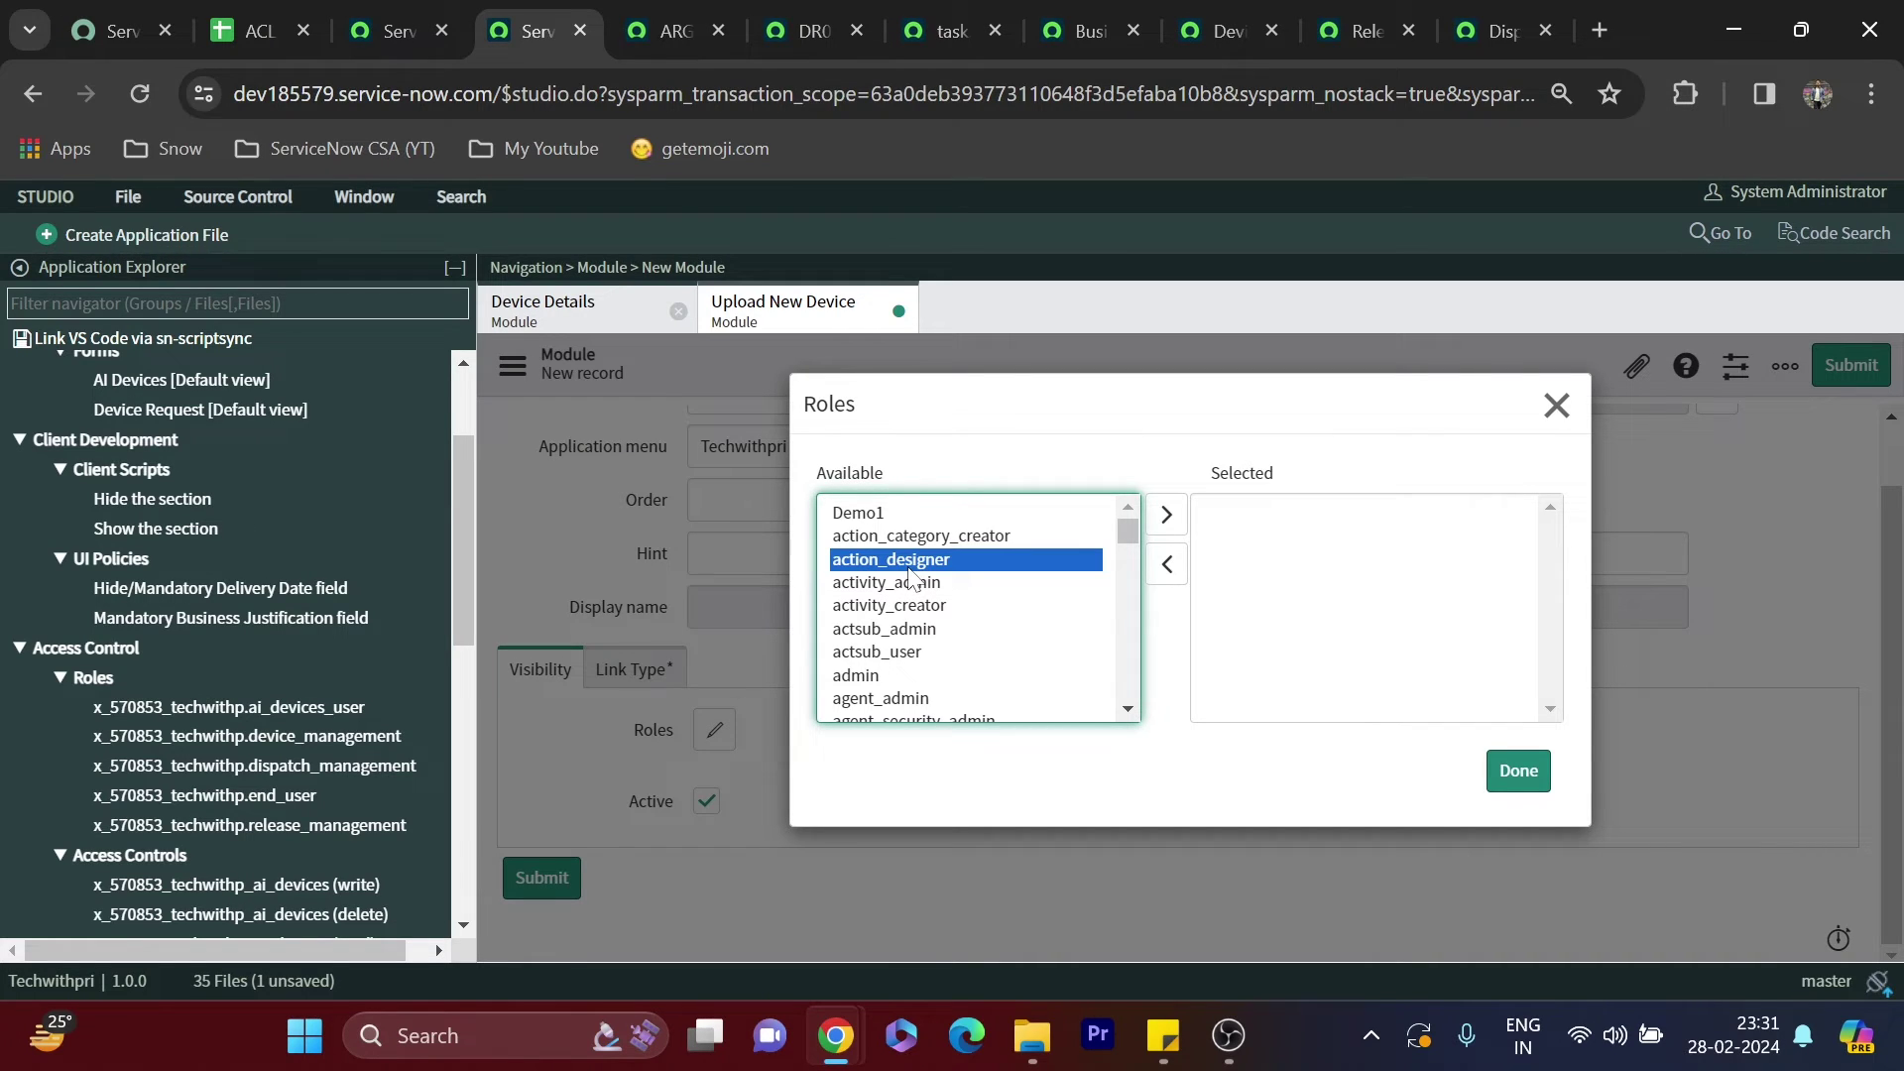
{"action": "key", "text": "x"}
{"action": "scroll", "coordinate": [923, 607], "scroll_direction": "down", "scroll_amount": 2}
{"action": "left_click", "coordinate": [1058, 637]}
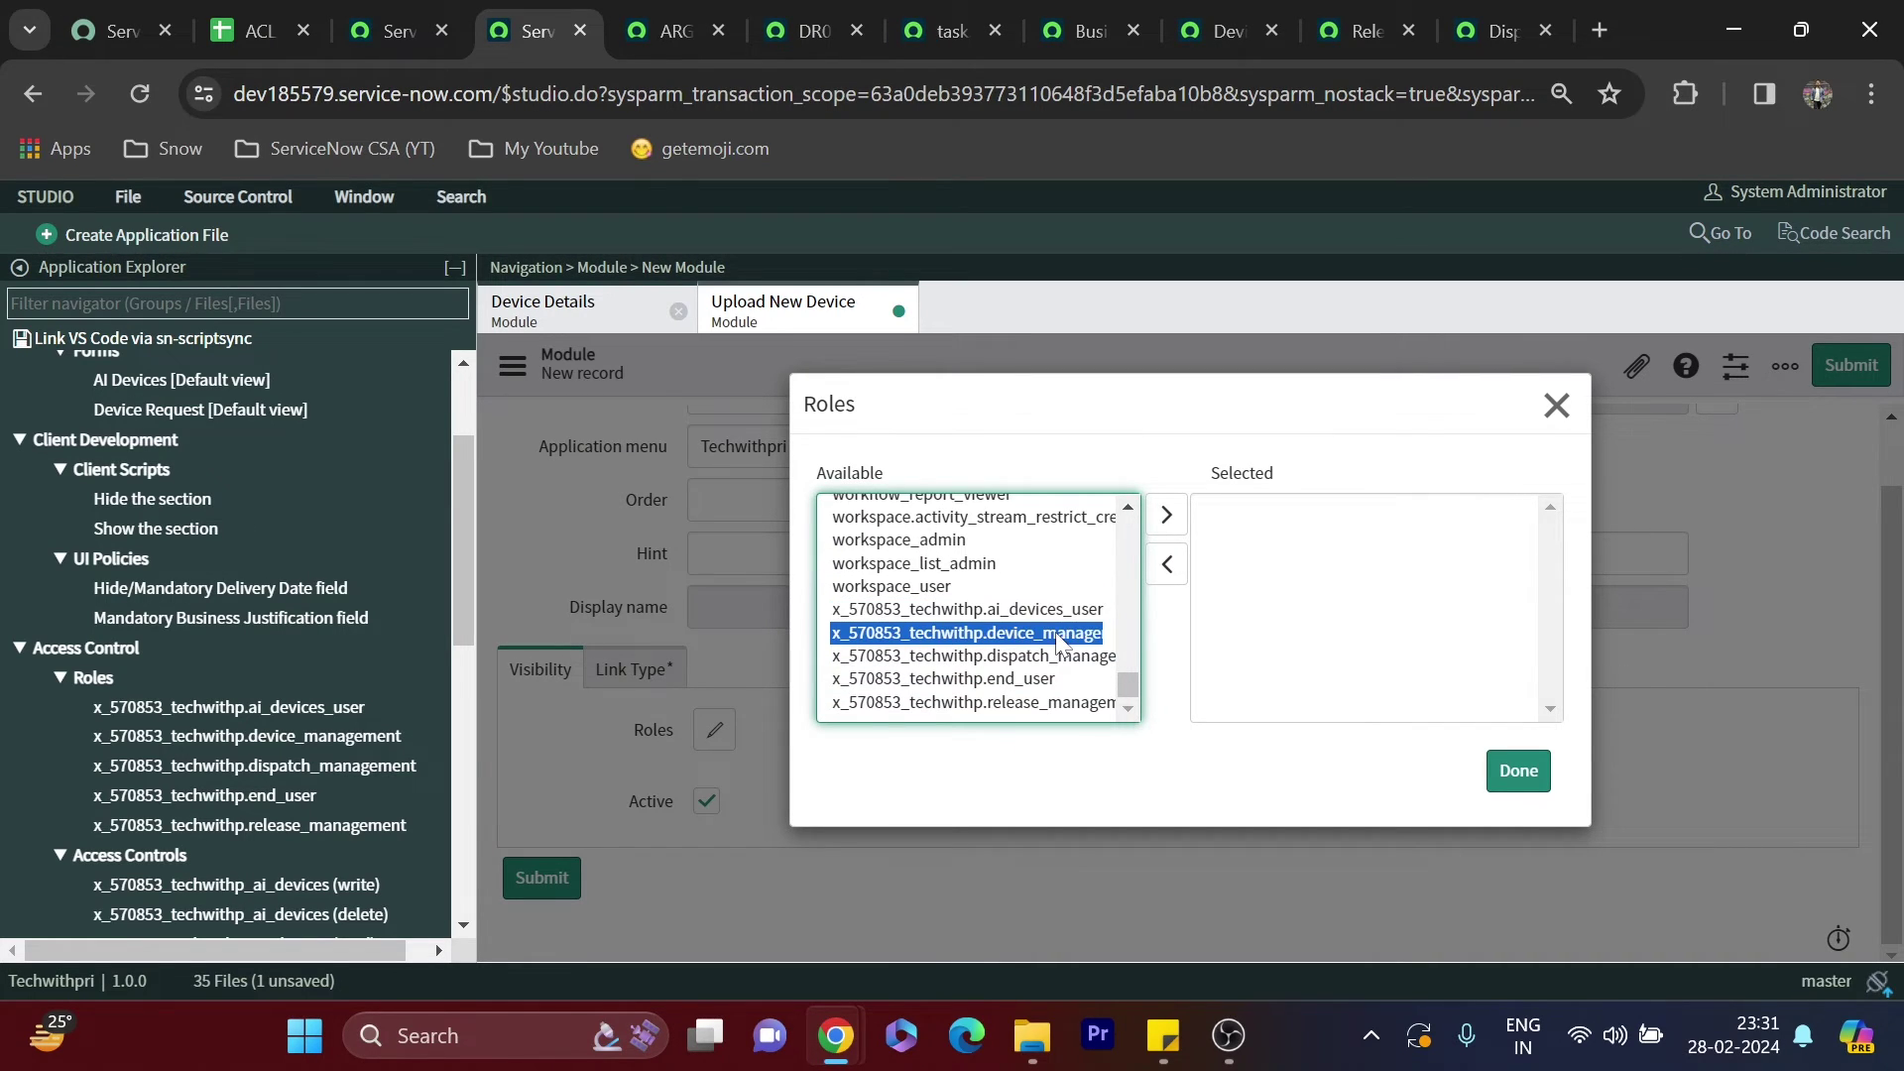
{"action": "left_click", "coordinate": [1166, 514]}
{"action": "left_click", "coordinate": [1518, 771]}
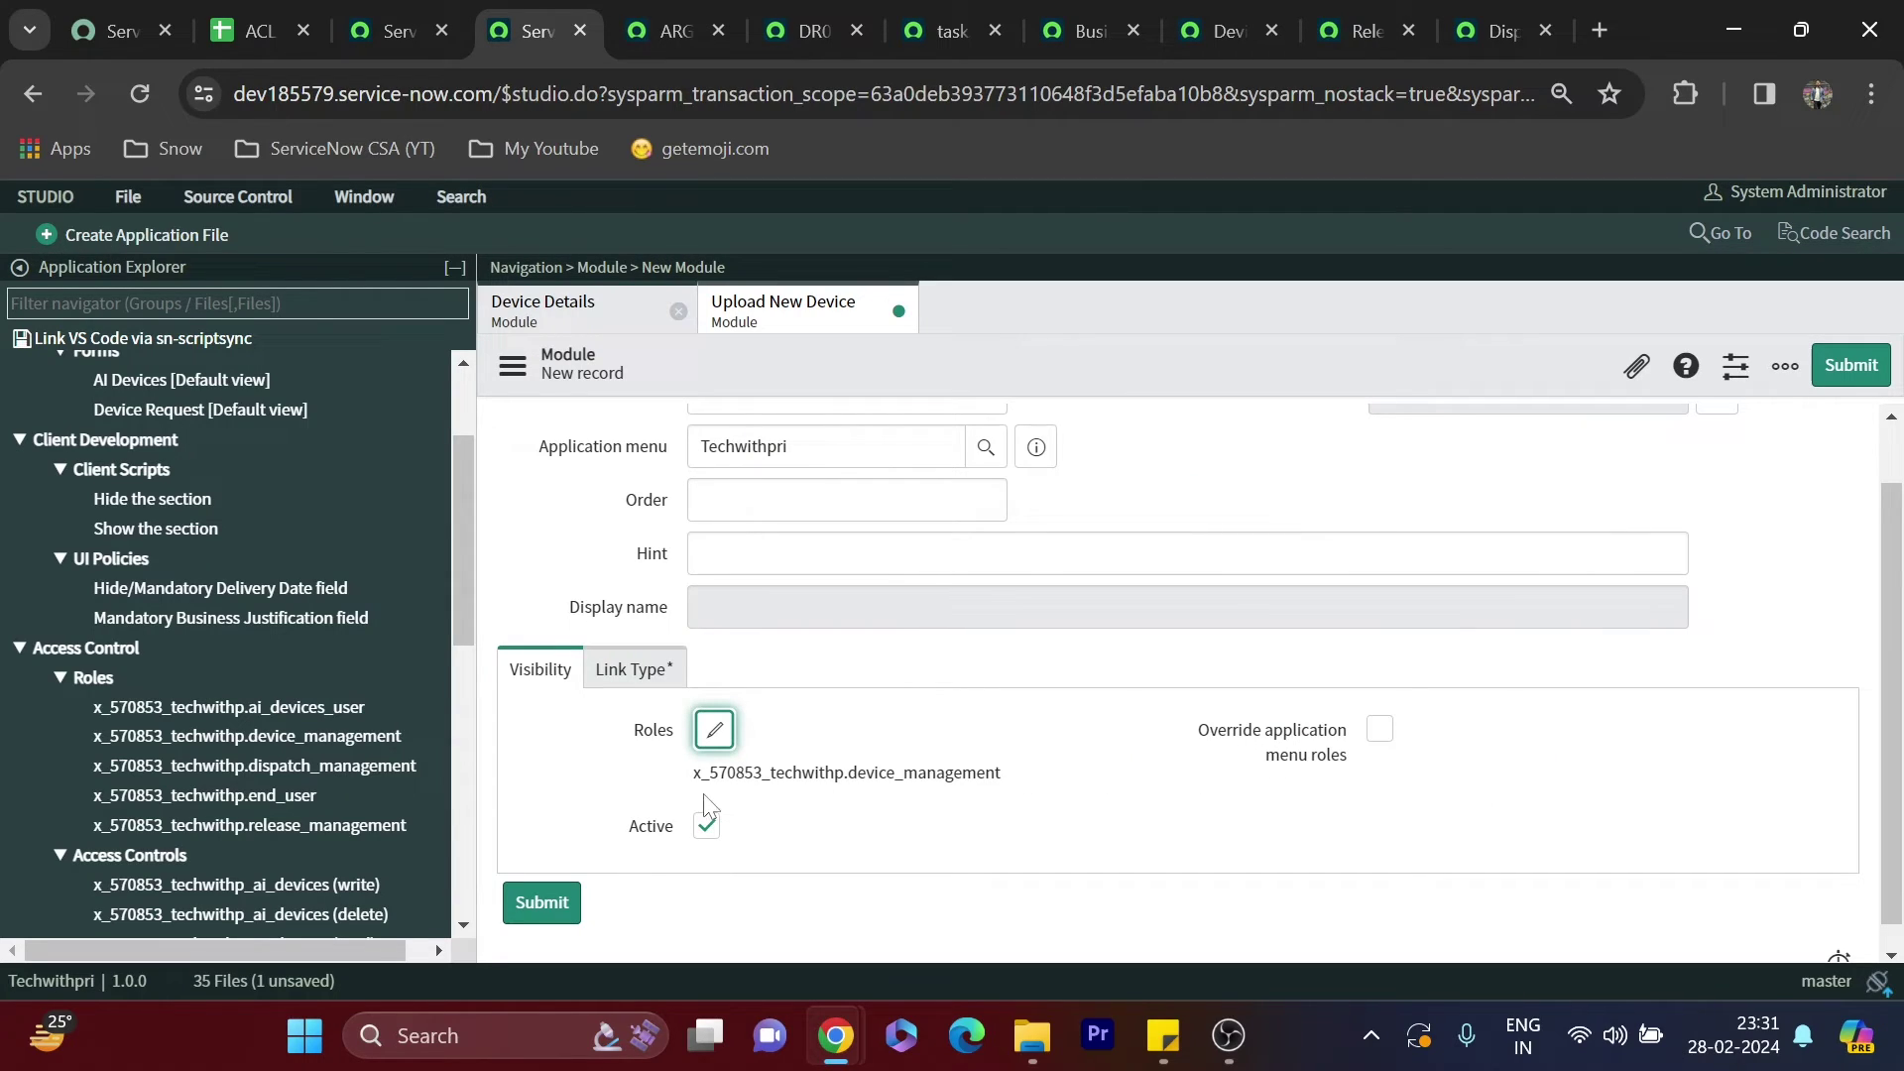
Set the module's link type to New Record on the AI Devices [x_570853_techwithp_ai_devices] table and submit the record
{"action": "left_click", "coordinate": [669, 684]}
{"action": "left_click", "coordinate": [801, 800]}
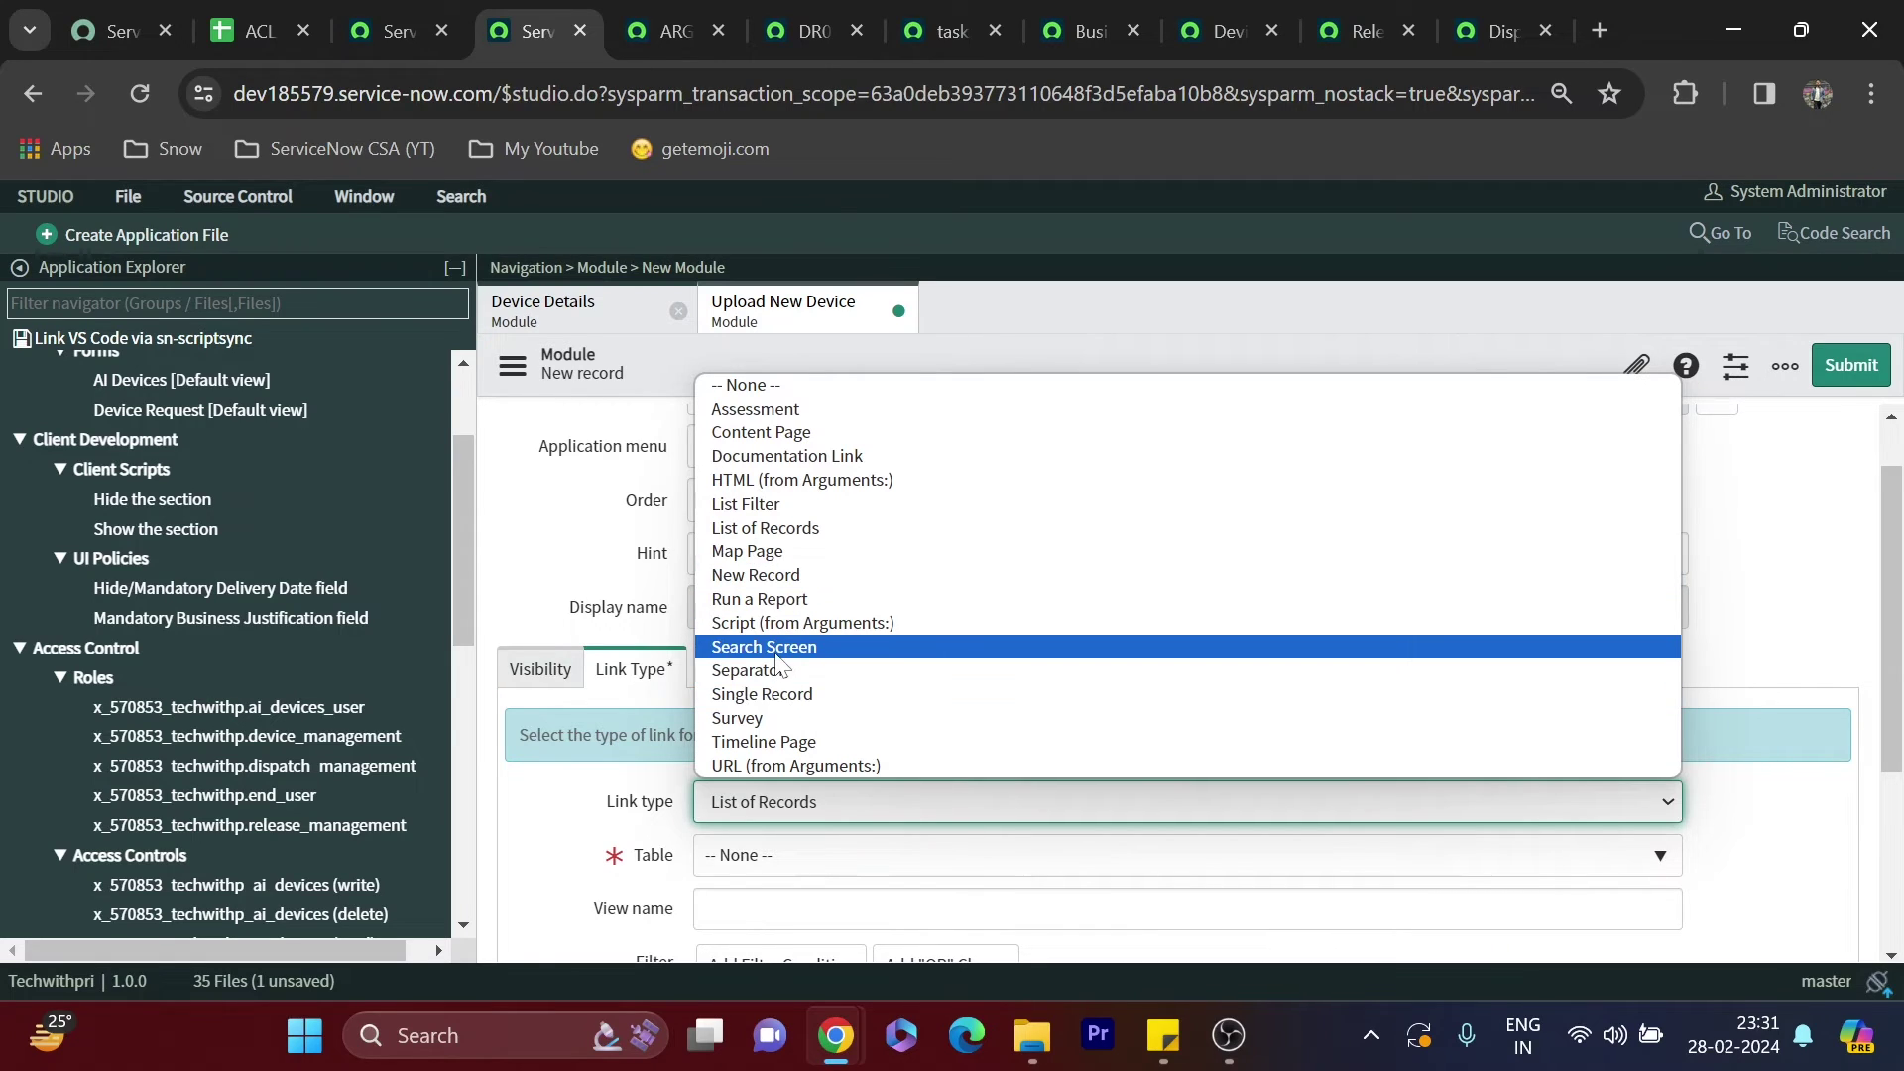
{"action": "left_click", "coordinate": [781, 576]}
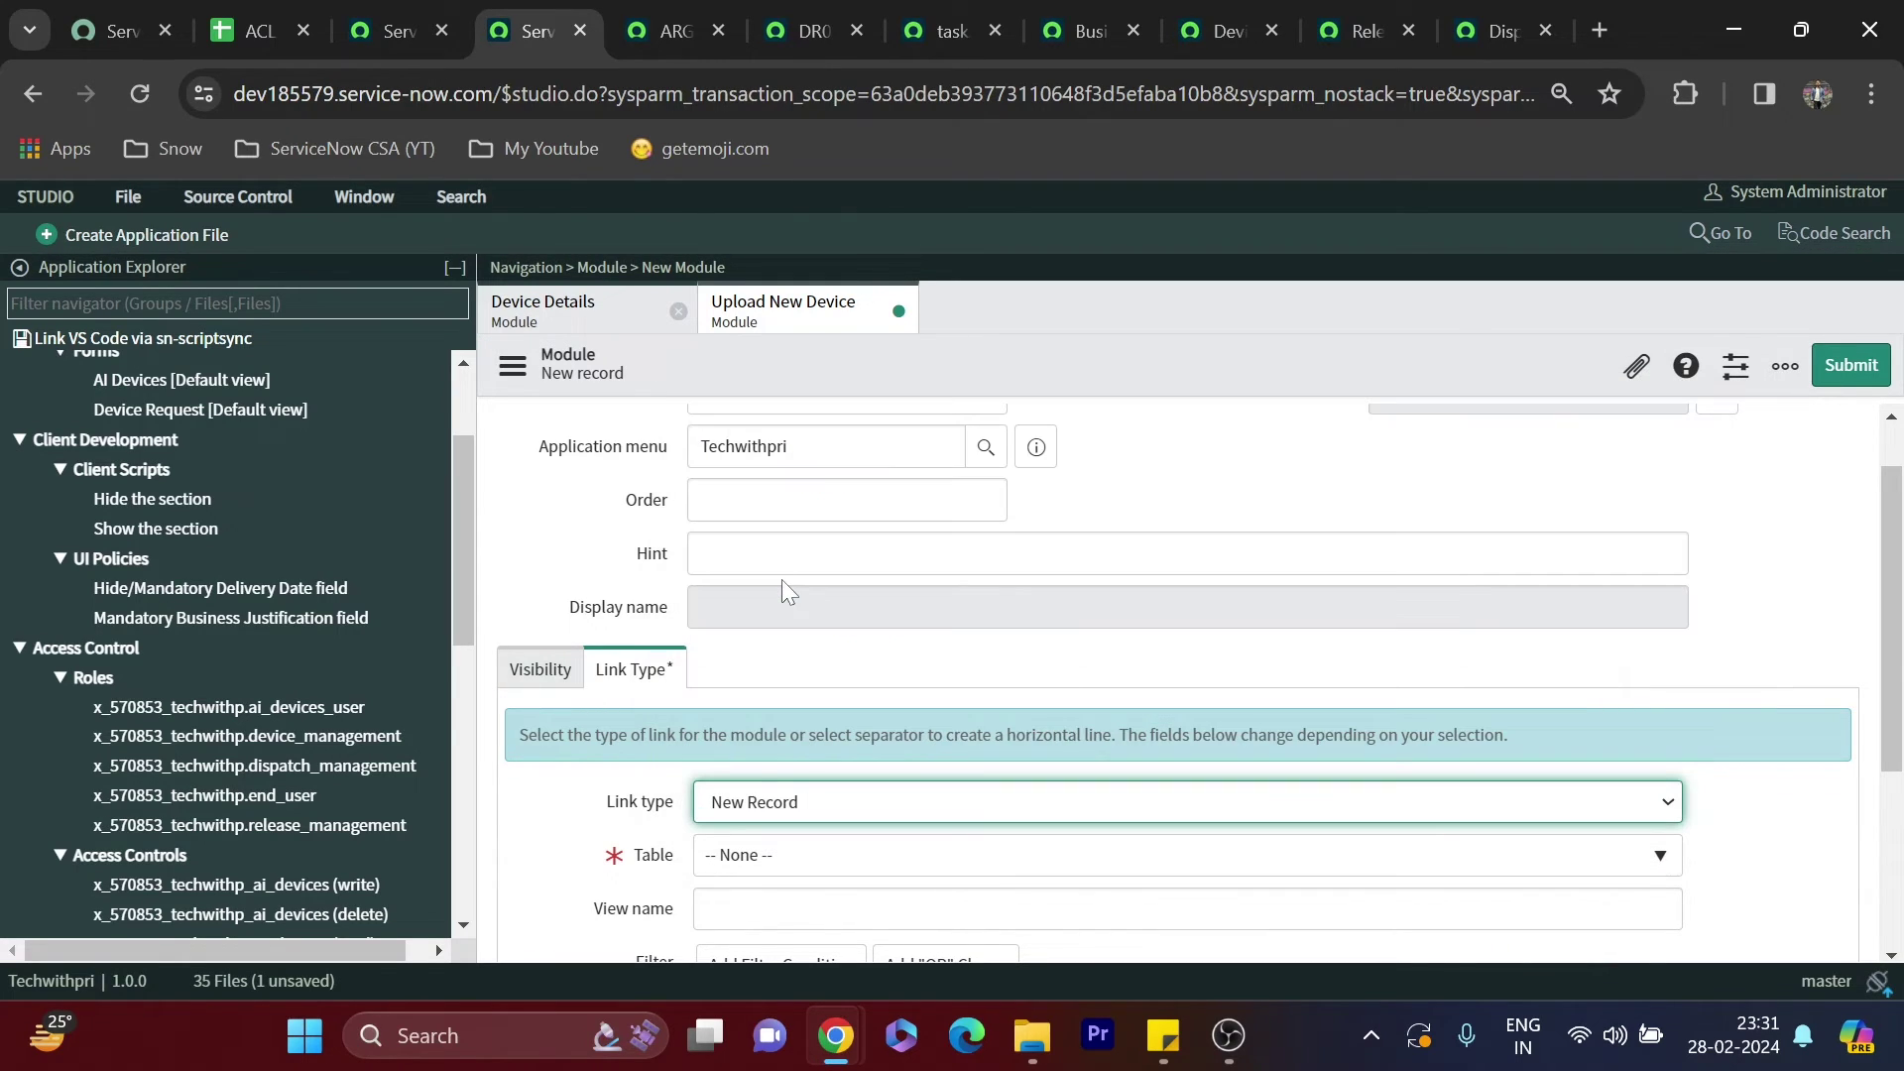
{"action": "left_click", "coordinate": [823, 873]}
{"action": "left_click", "coordinate": [743, 731]}
{"action": "scroll", "coordinate": [743, 722], "scroll_direction": "down", "scroll_amount": 4}
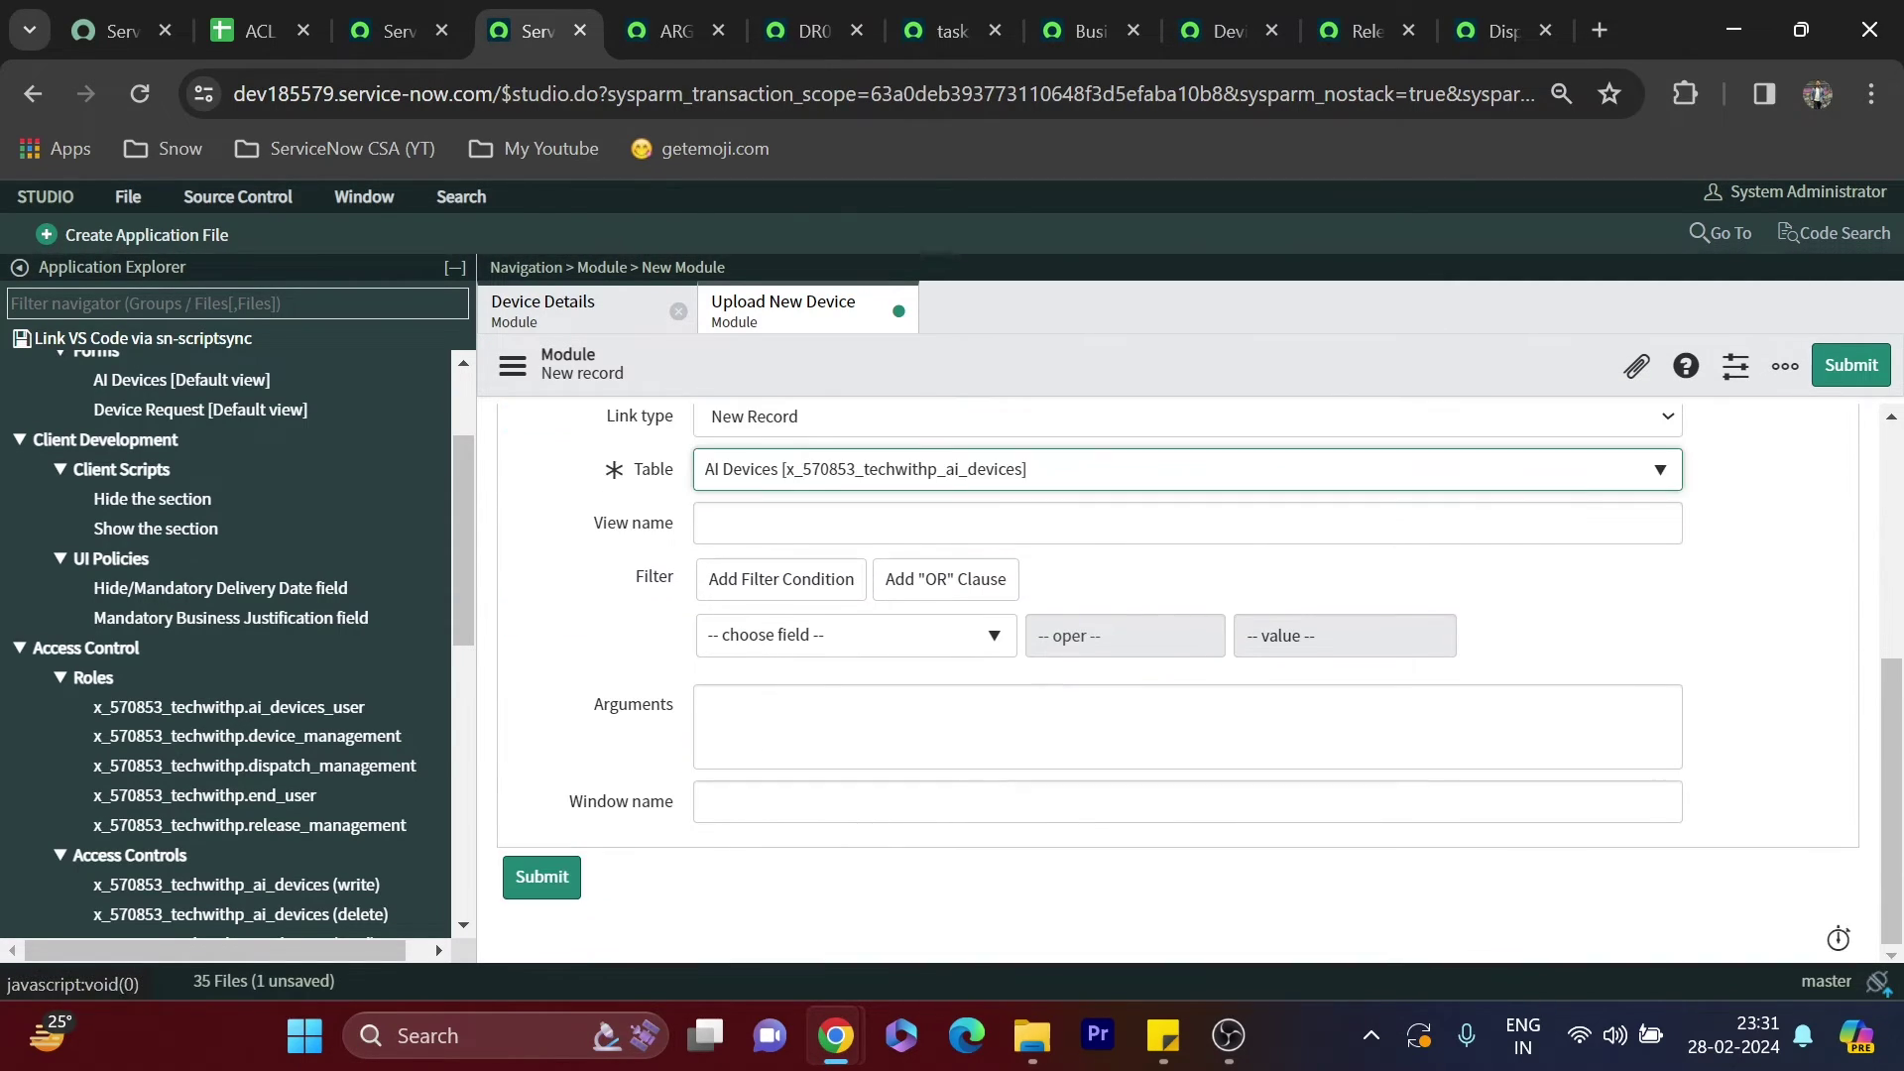
{"action": "scroll", "coordinate": [1041, 803], "scroll_direction": "up", "scroll_amount": 5}
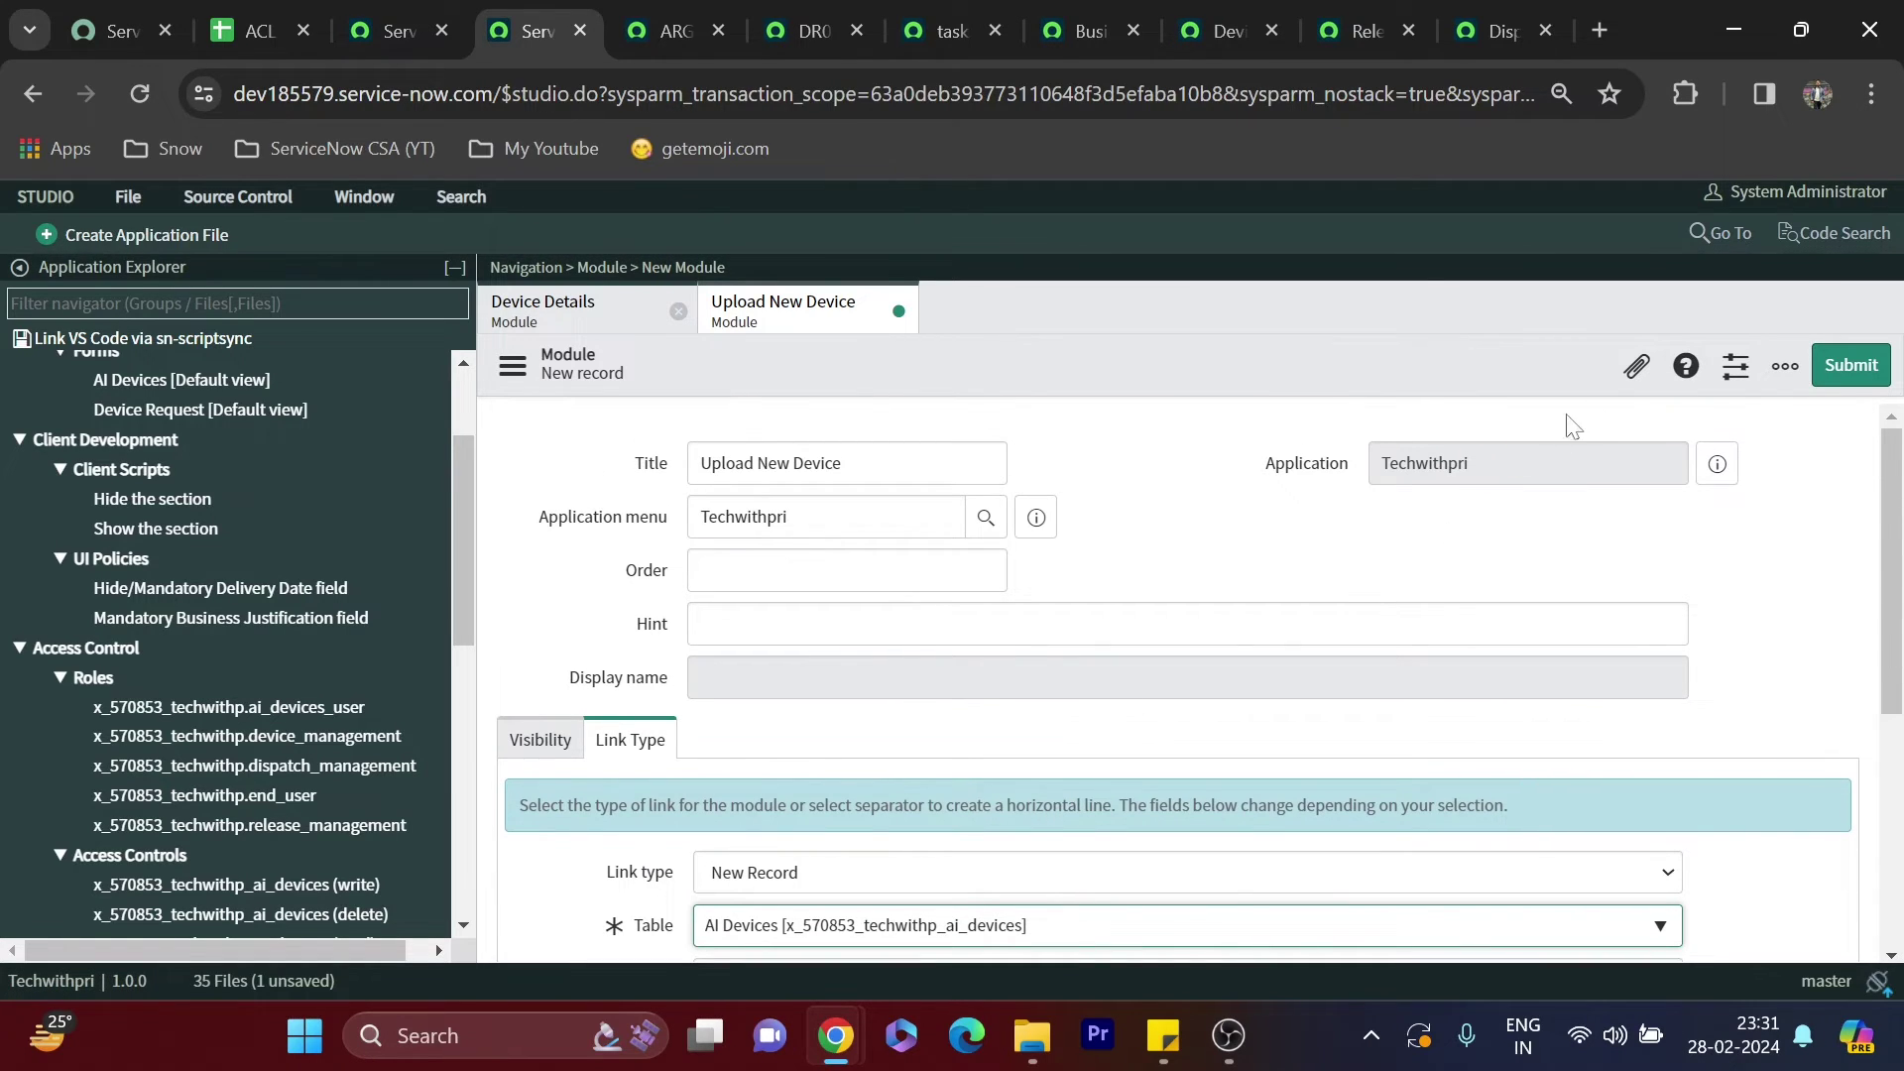
{"action": "left_click", "coordinate": [1828, 365]}
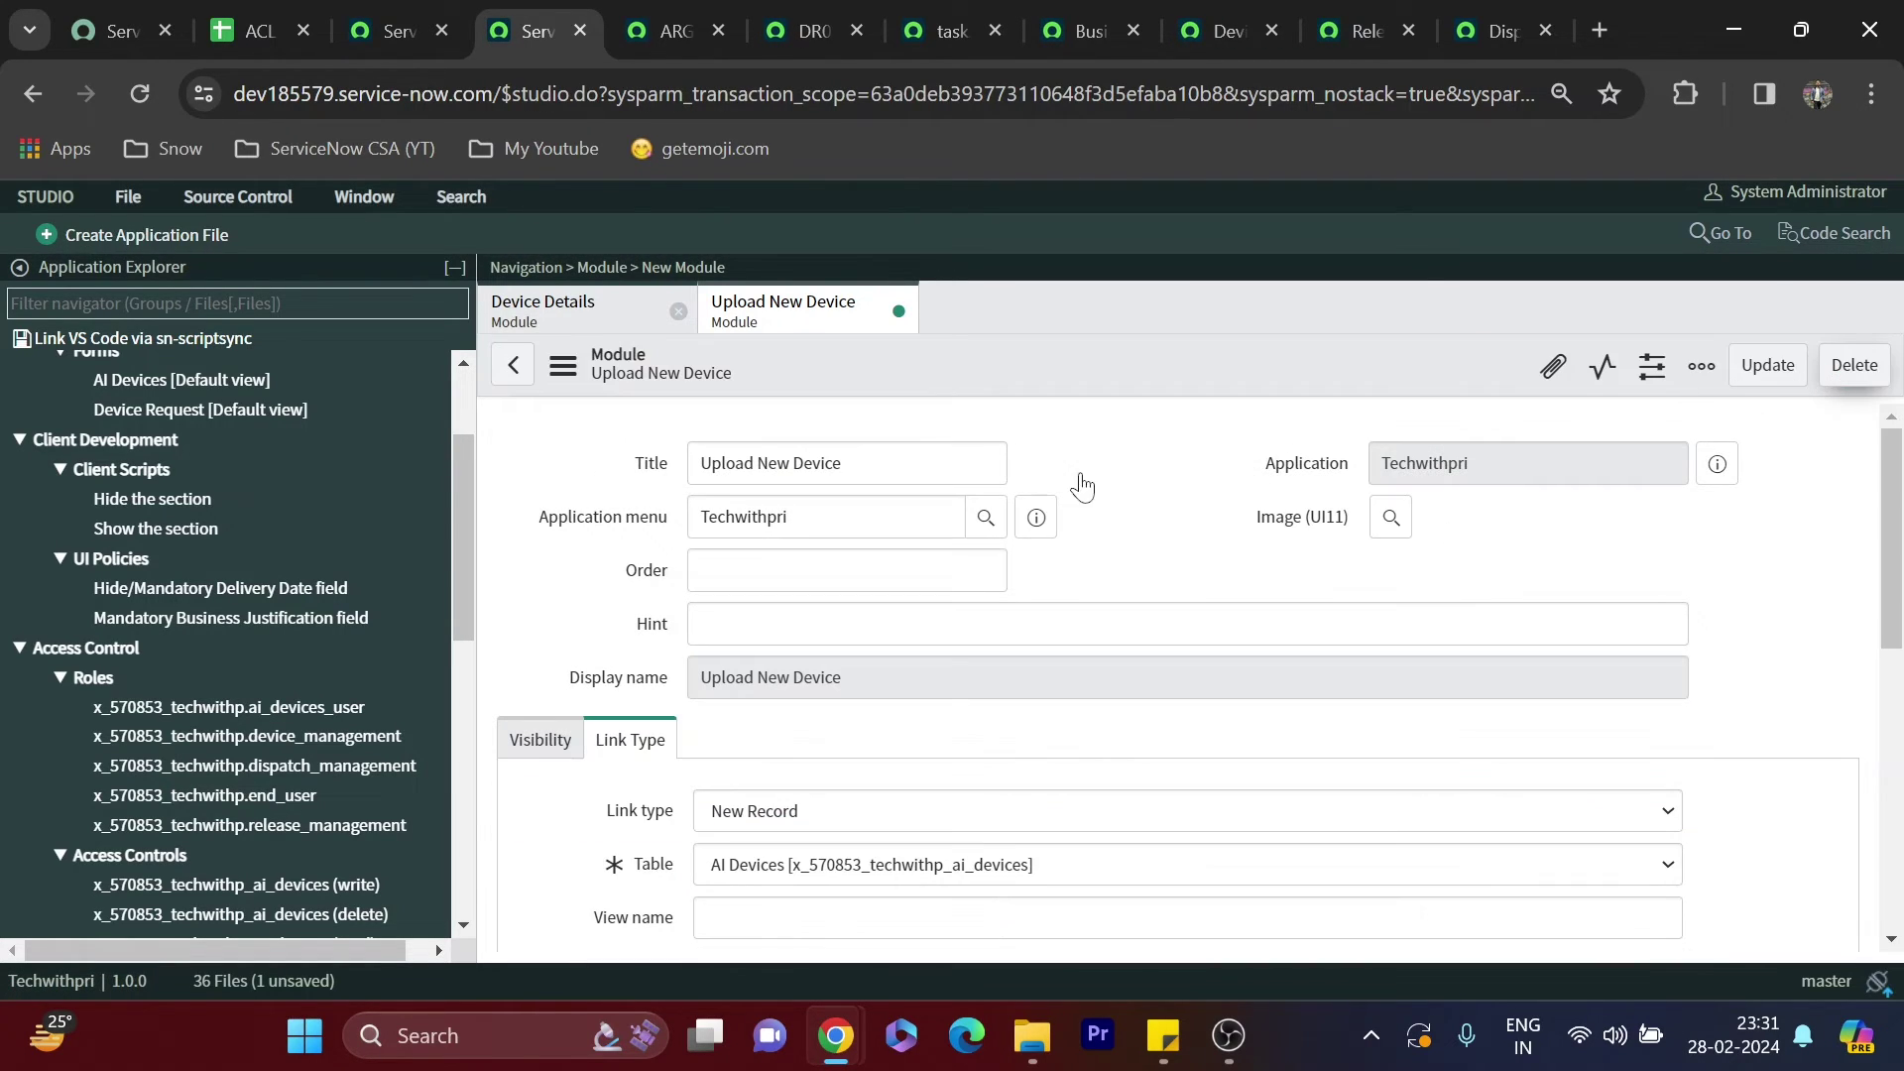
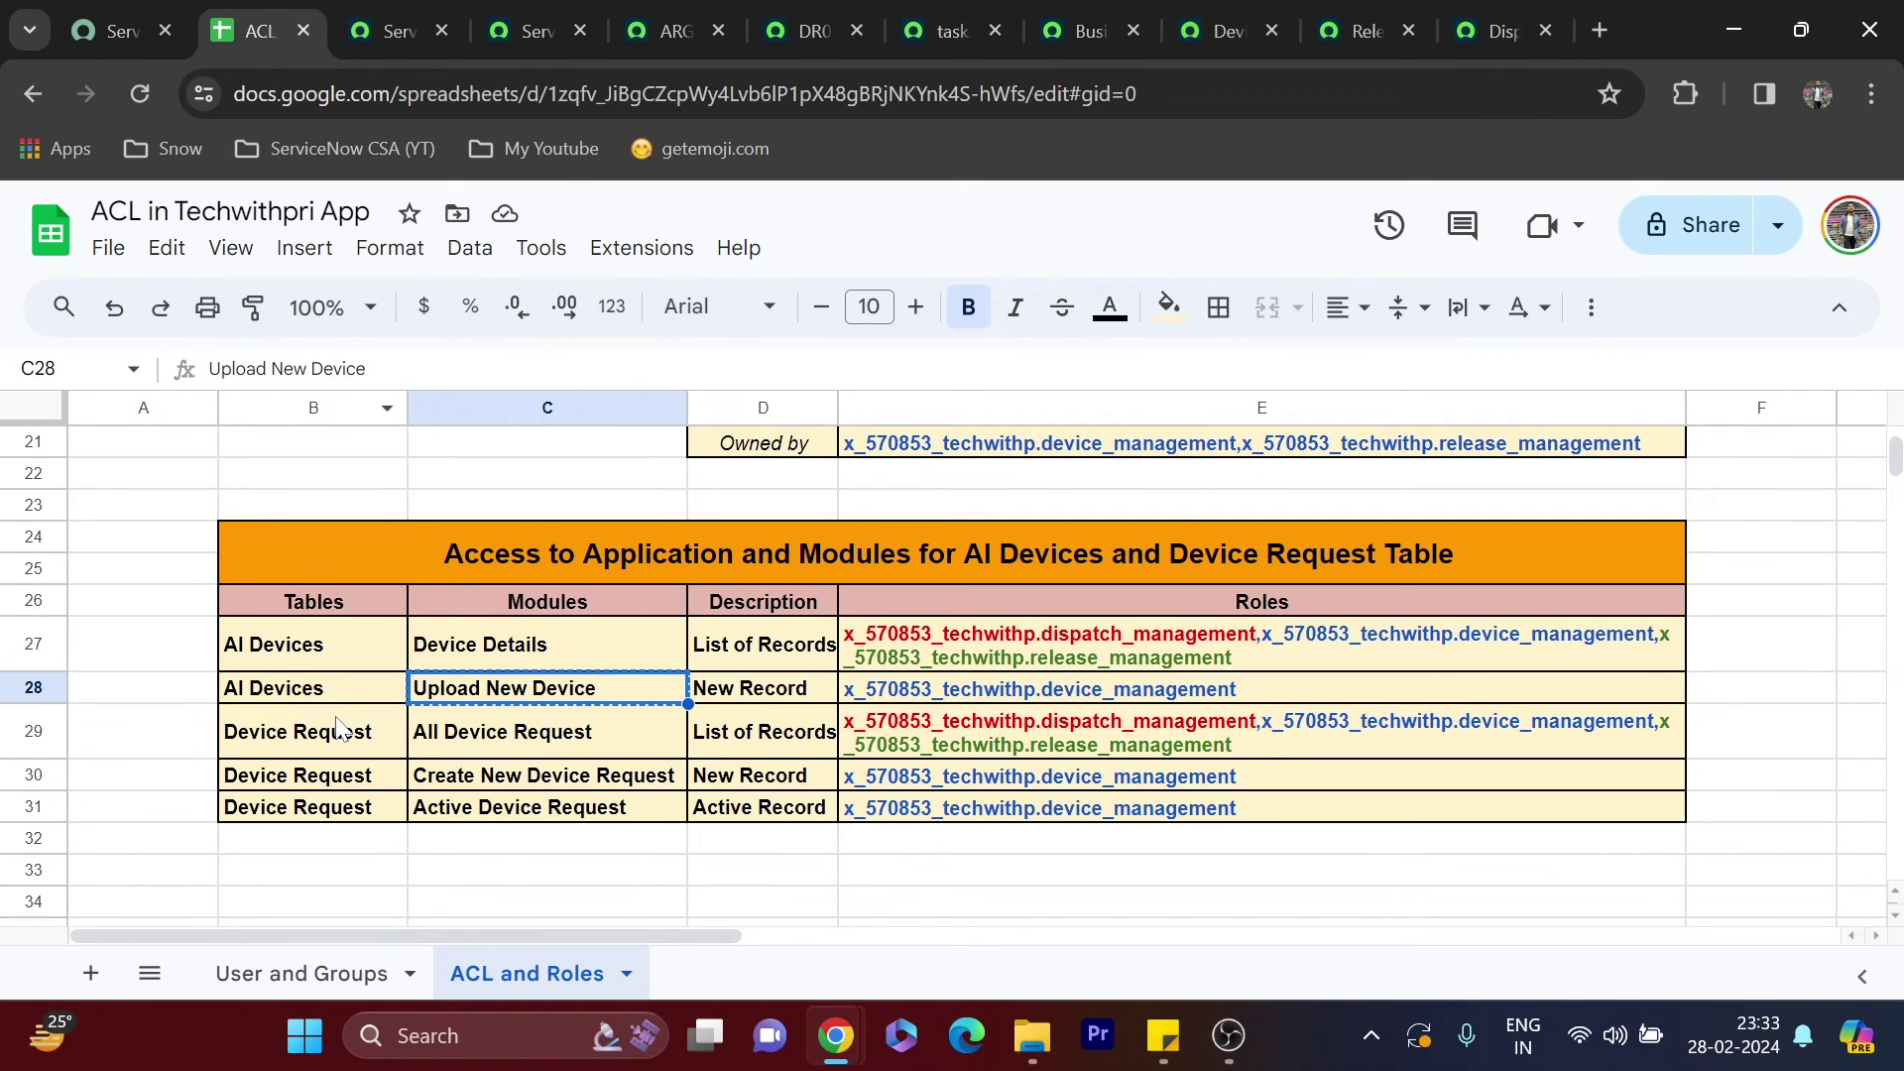
Look up the first Device Request module name in the ACL sheet and retitle the All module "All Device Request" in Studio
{"action": "left_click", "coordinate": [337, 729]}
{"action": "left_click", "coordinate": [480, 739]}
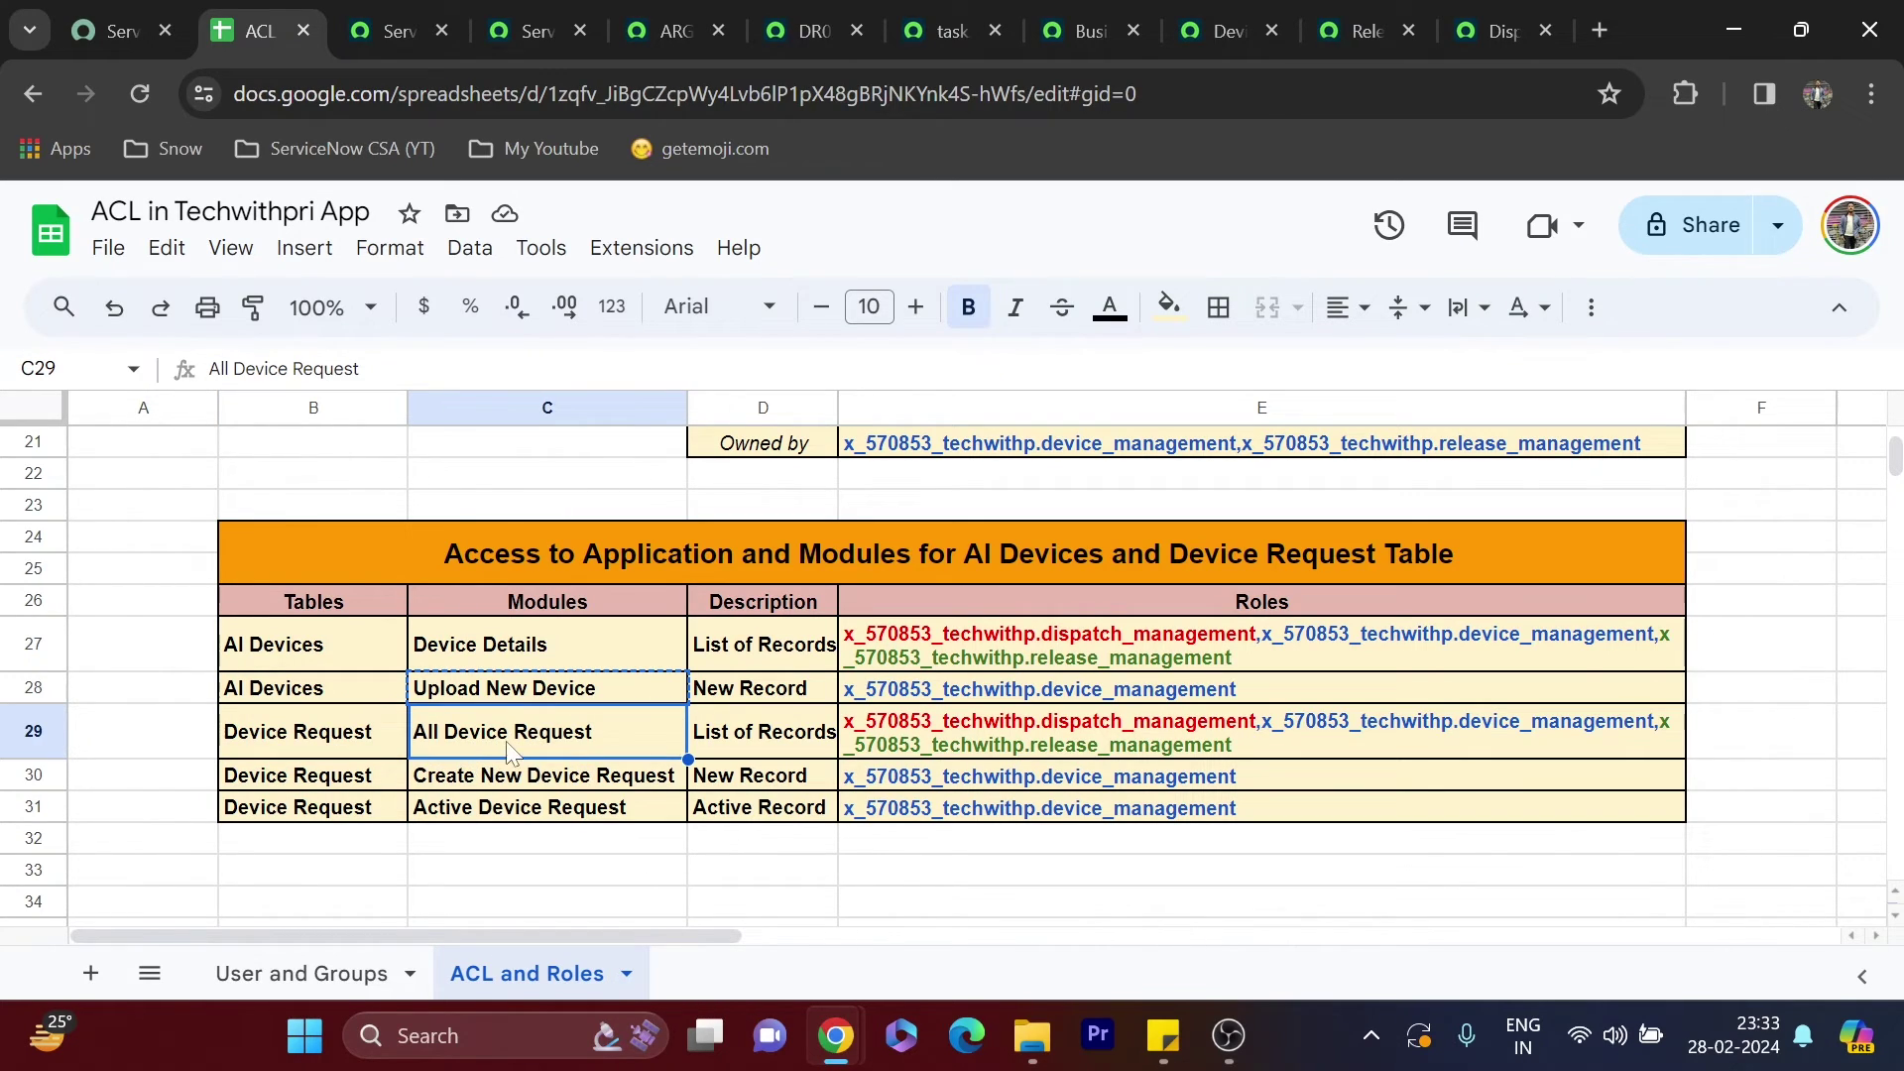
{"action": "left_click", "coordinate": [382, 29]}
{"action": "left_click", "coordinate": [577, 12]}
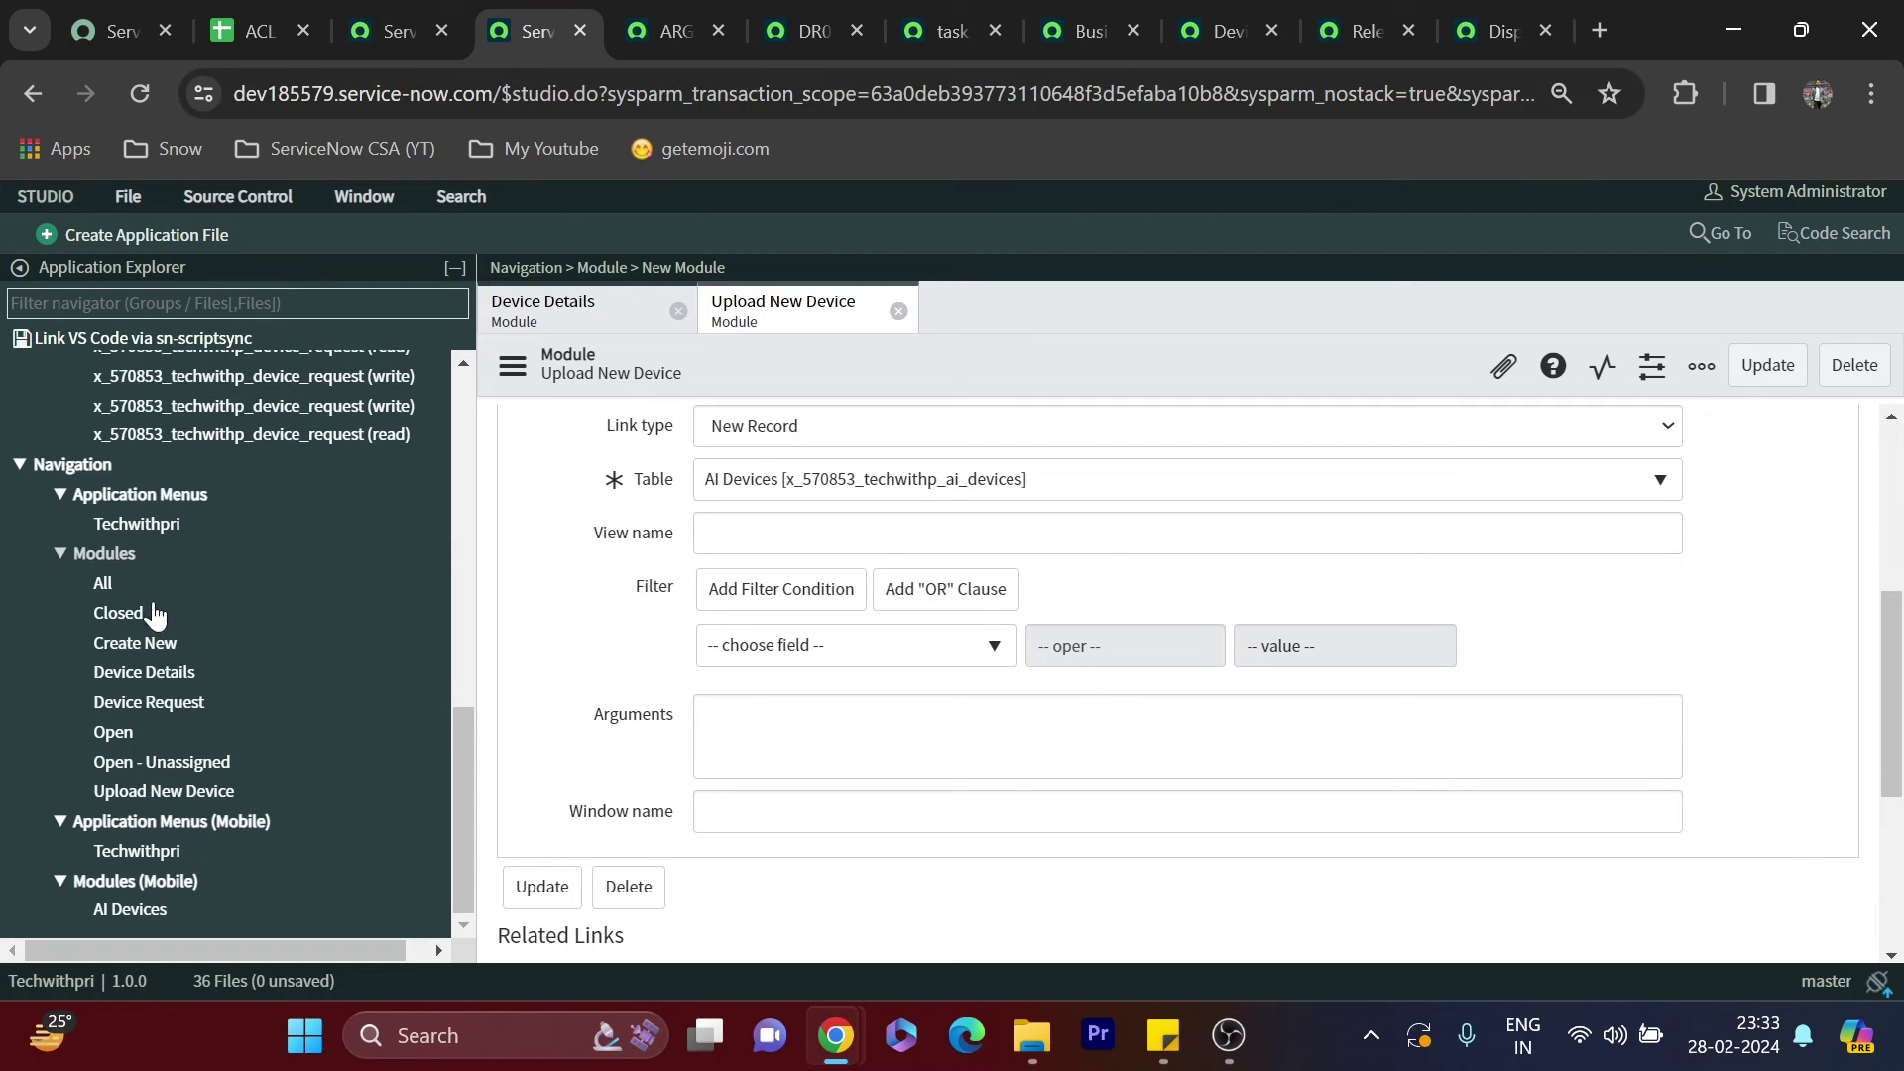
{"action": "left_click", "coordinate": [109, 583]}
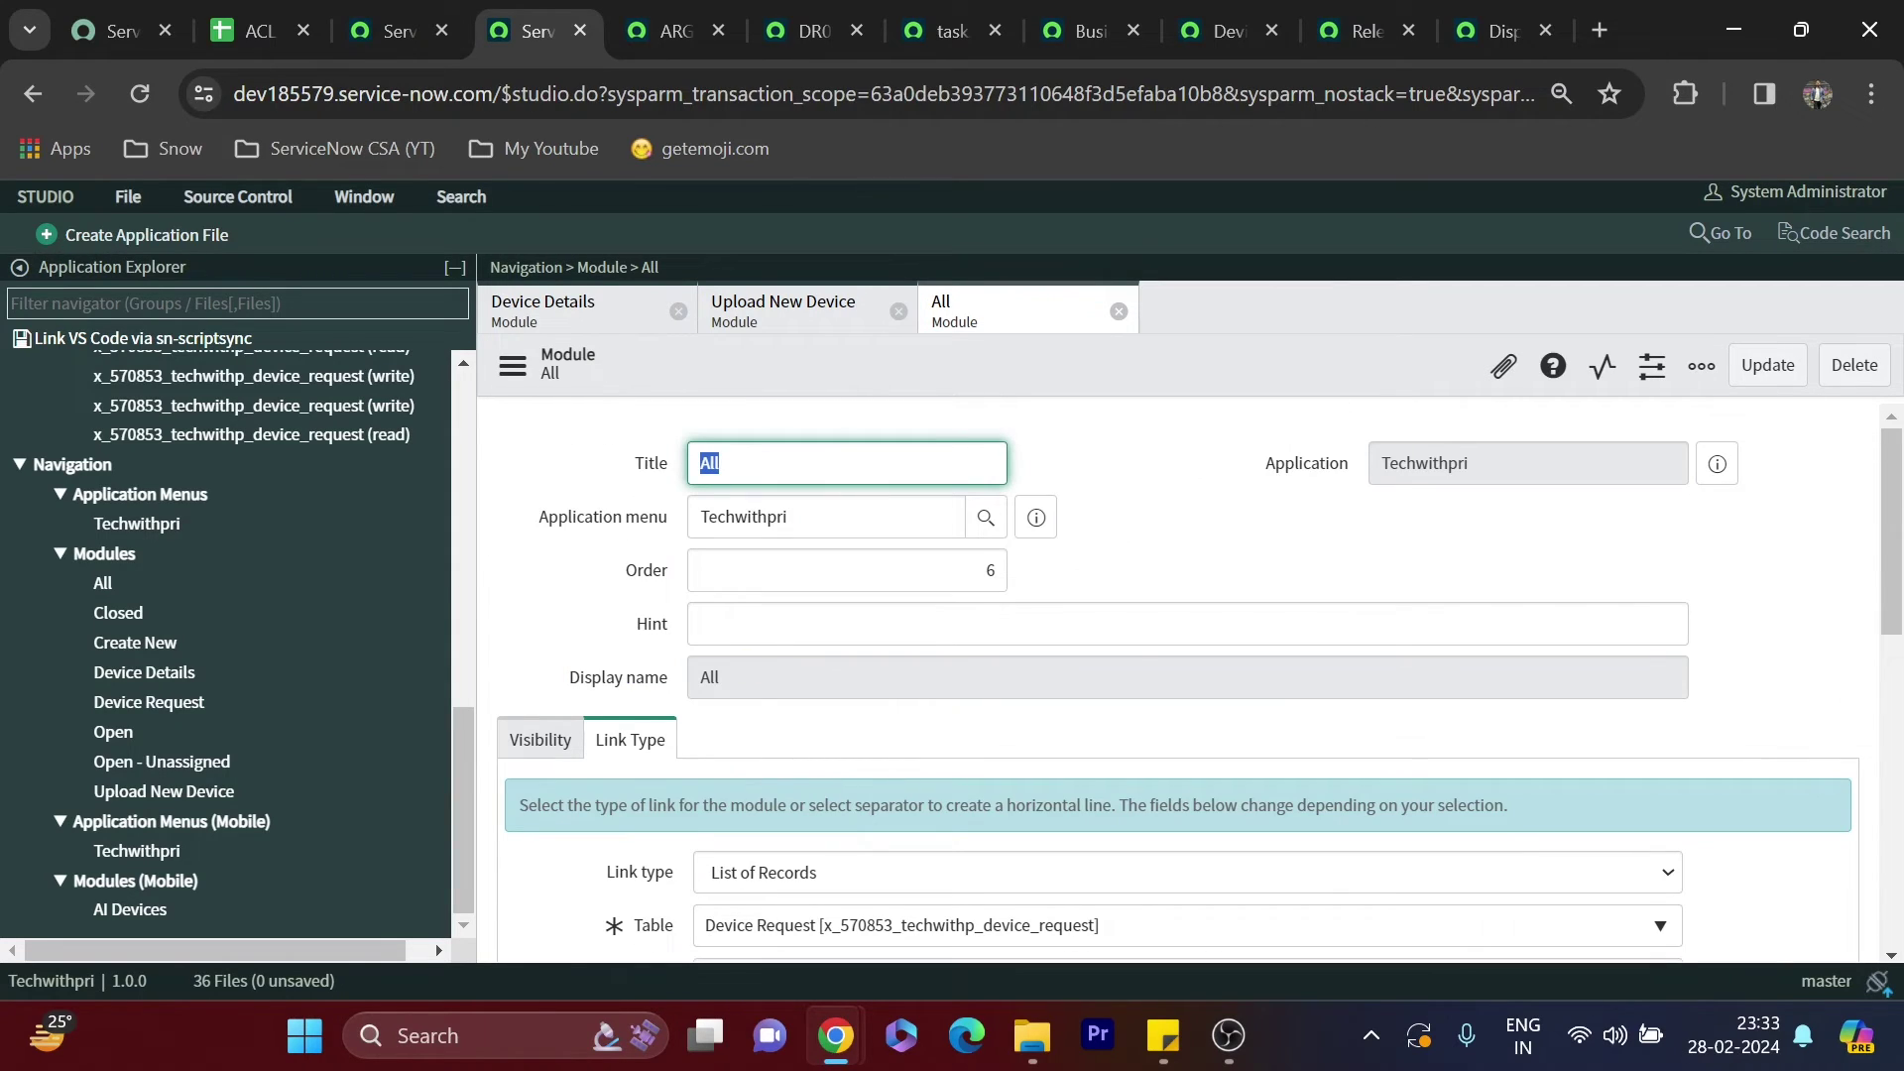
{"action": "type", "text": "All Device Request"}
Open the role selection of the All Device Request module and check the required roles in its ACL sheet row
{"action": "left_click", "coordinate": [555, 742]}
{"action": "scroll", "coordinate": [555, 639], "scroll_direction": "down", "scroll_amount": 3}
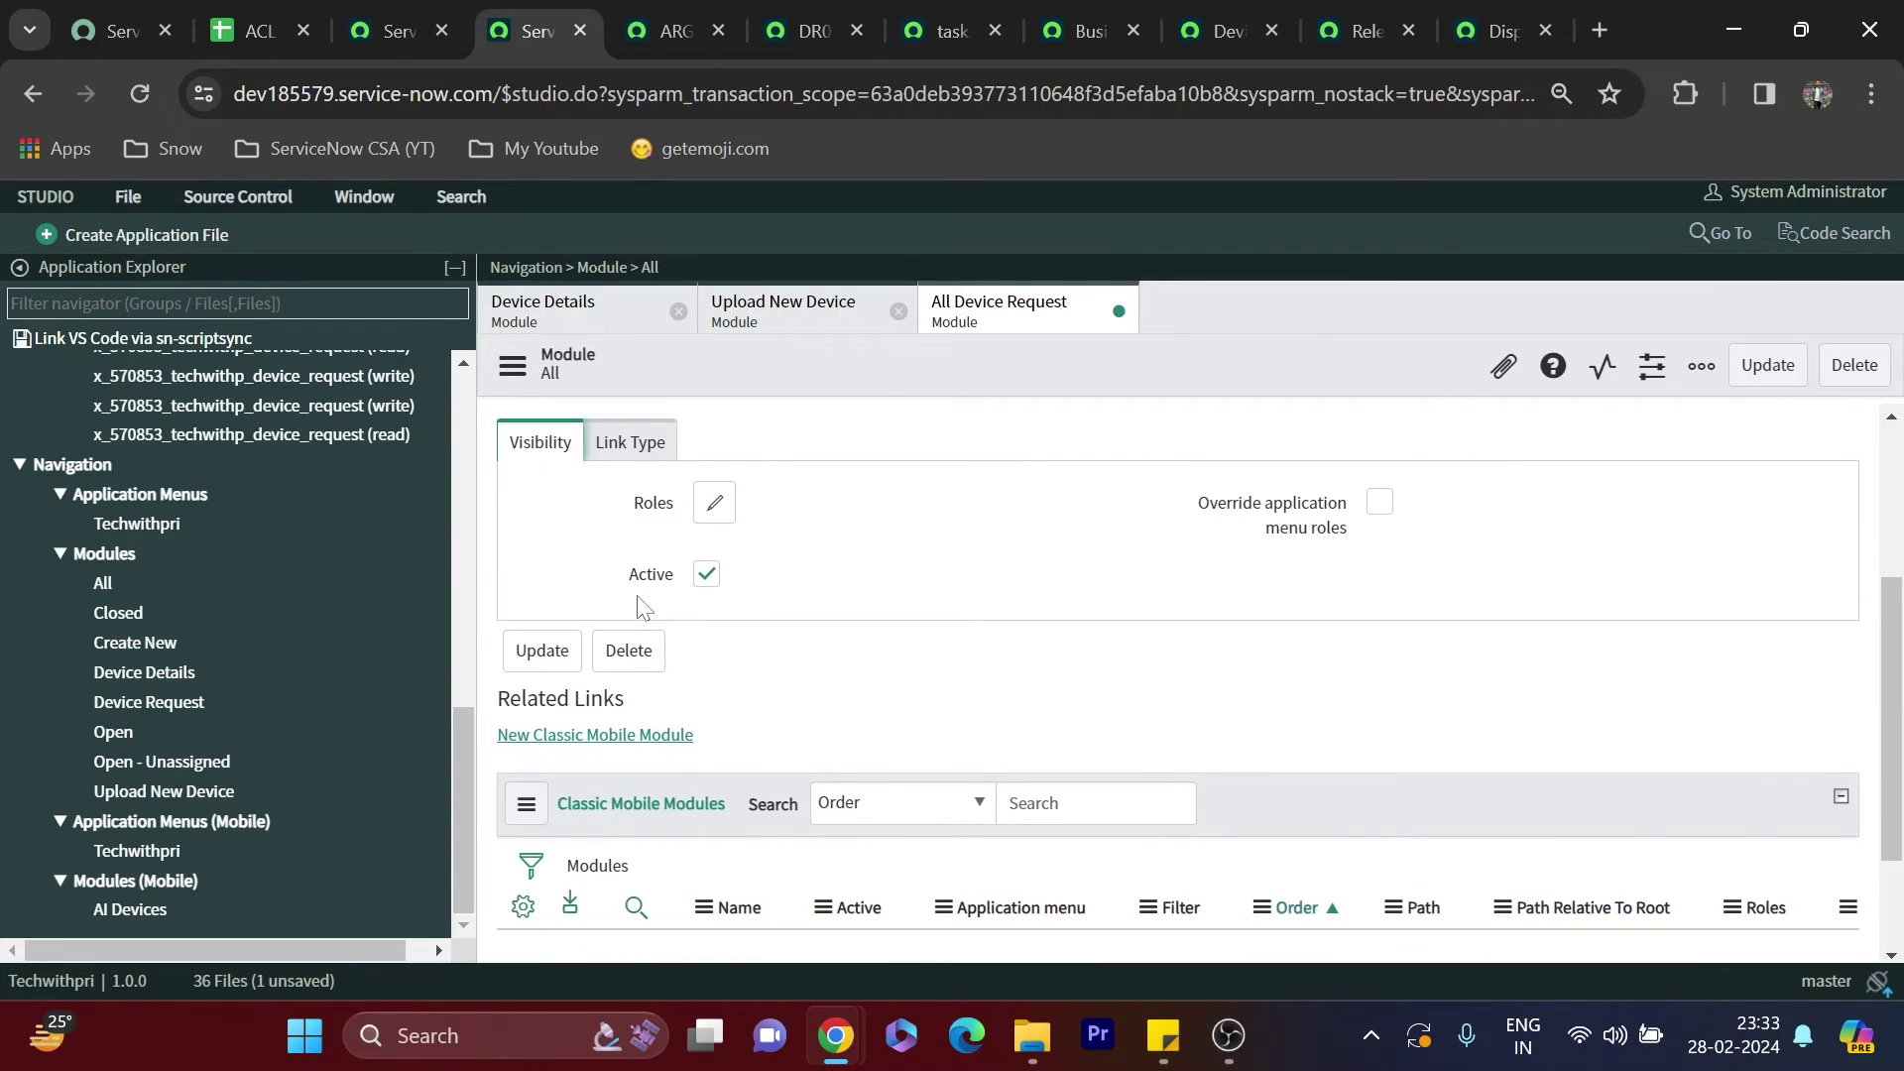
{"action": "left_click", "coordinate": [712, 503]}
{"action": "key", "text": "ctrl+shift+Tab"}
{"action": "key", "text": "ctrl+shift+Tab"}
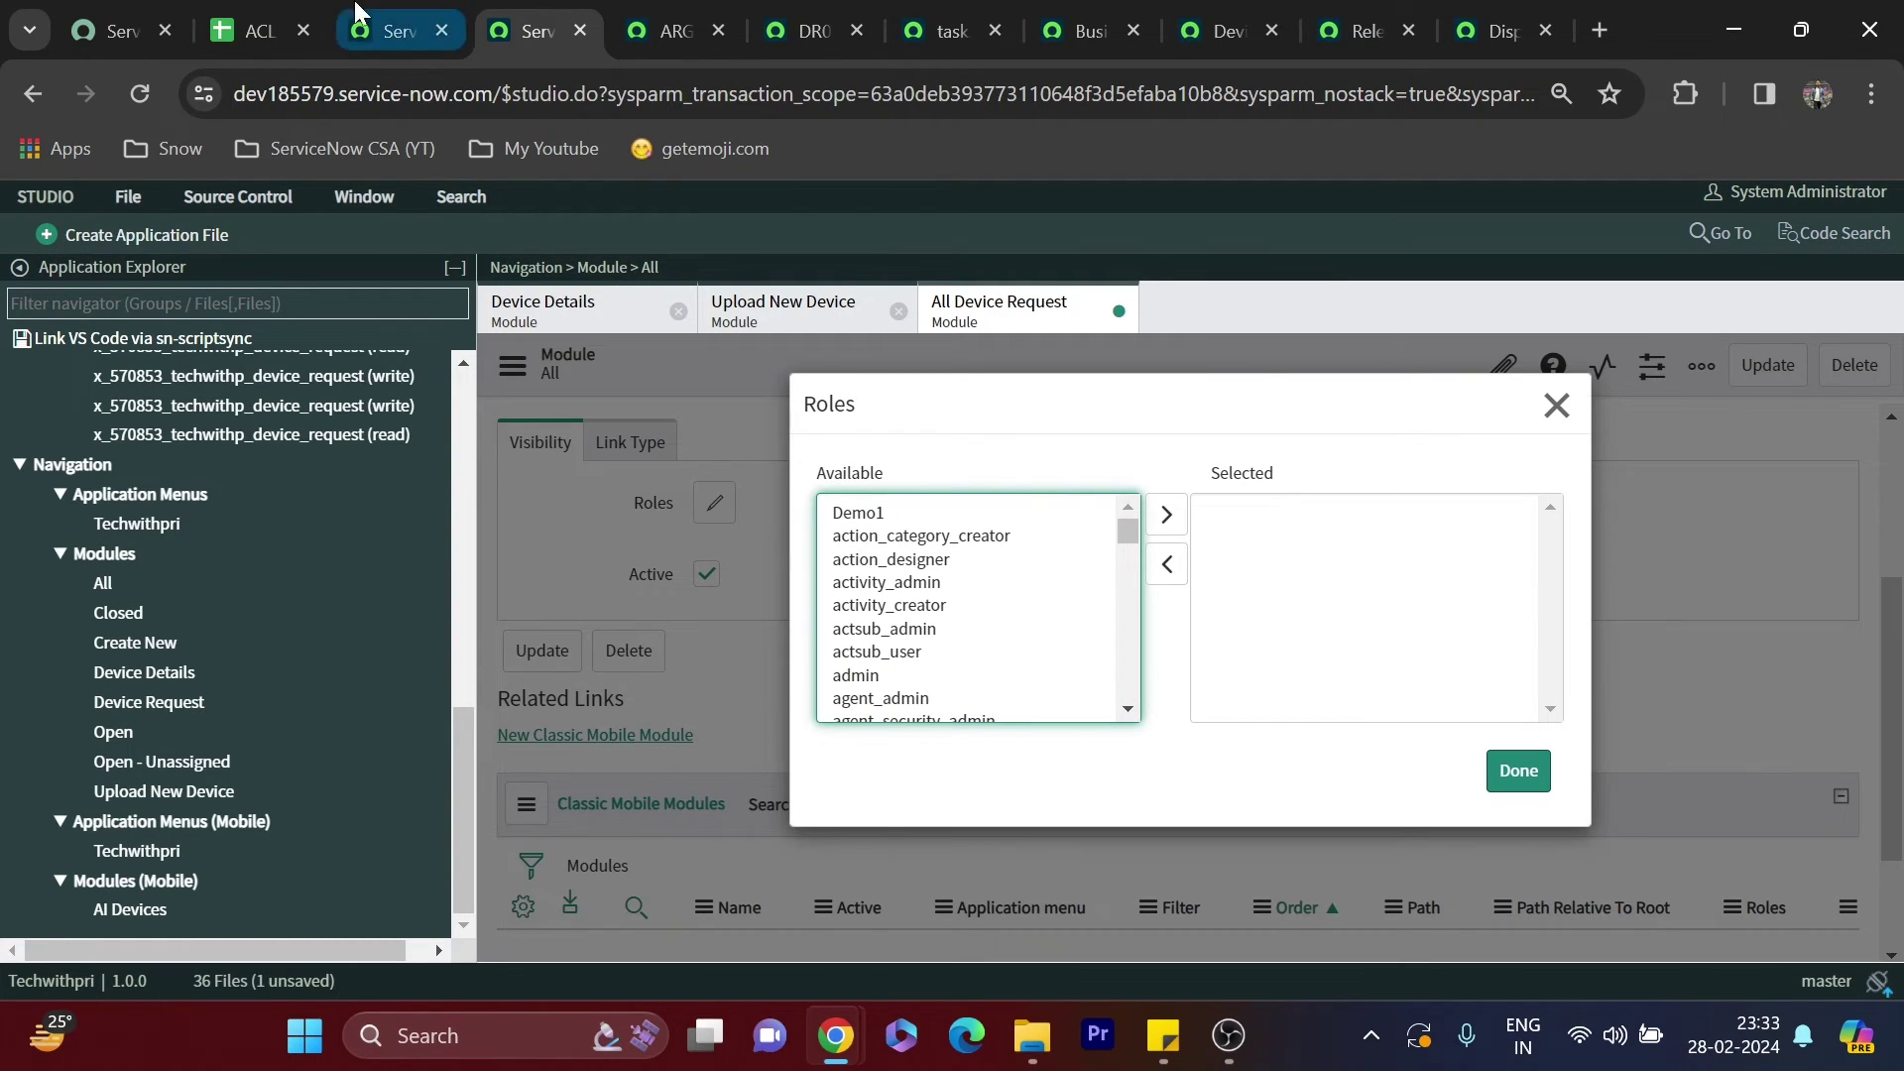
{"action": "key", "text": "Right"}
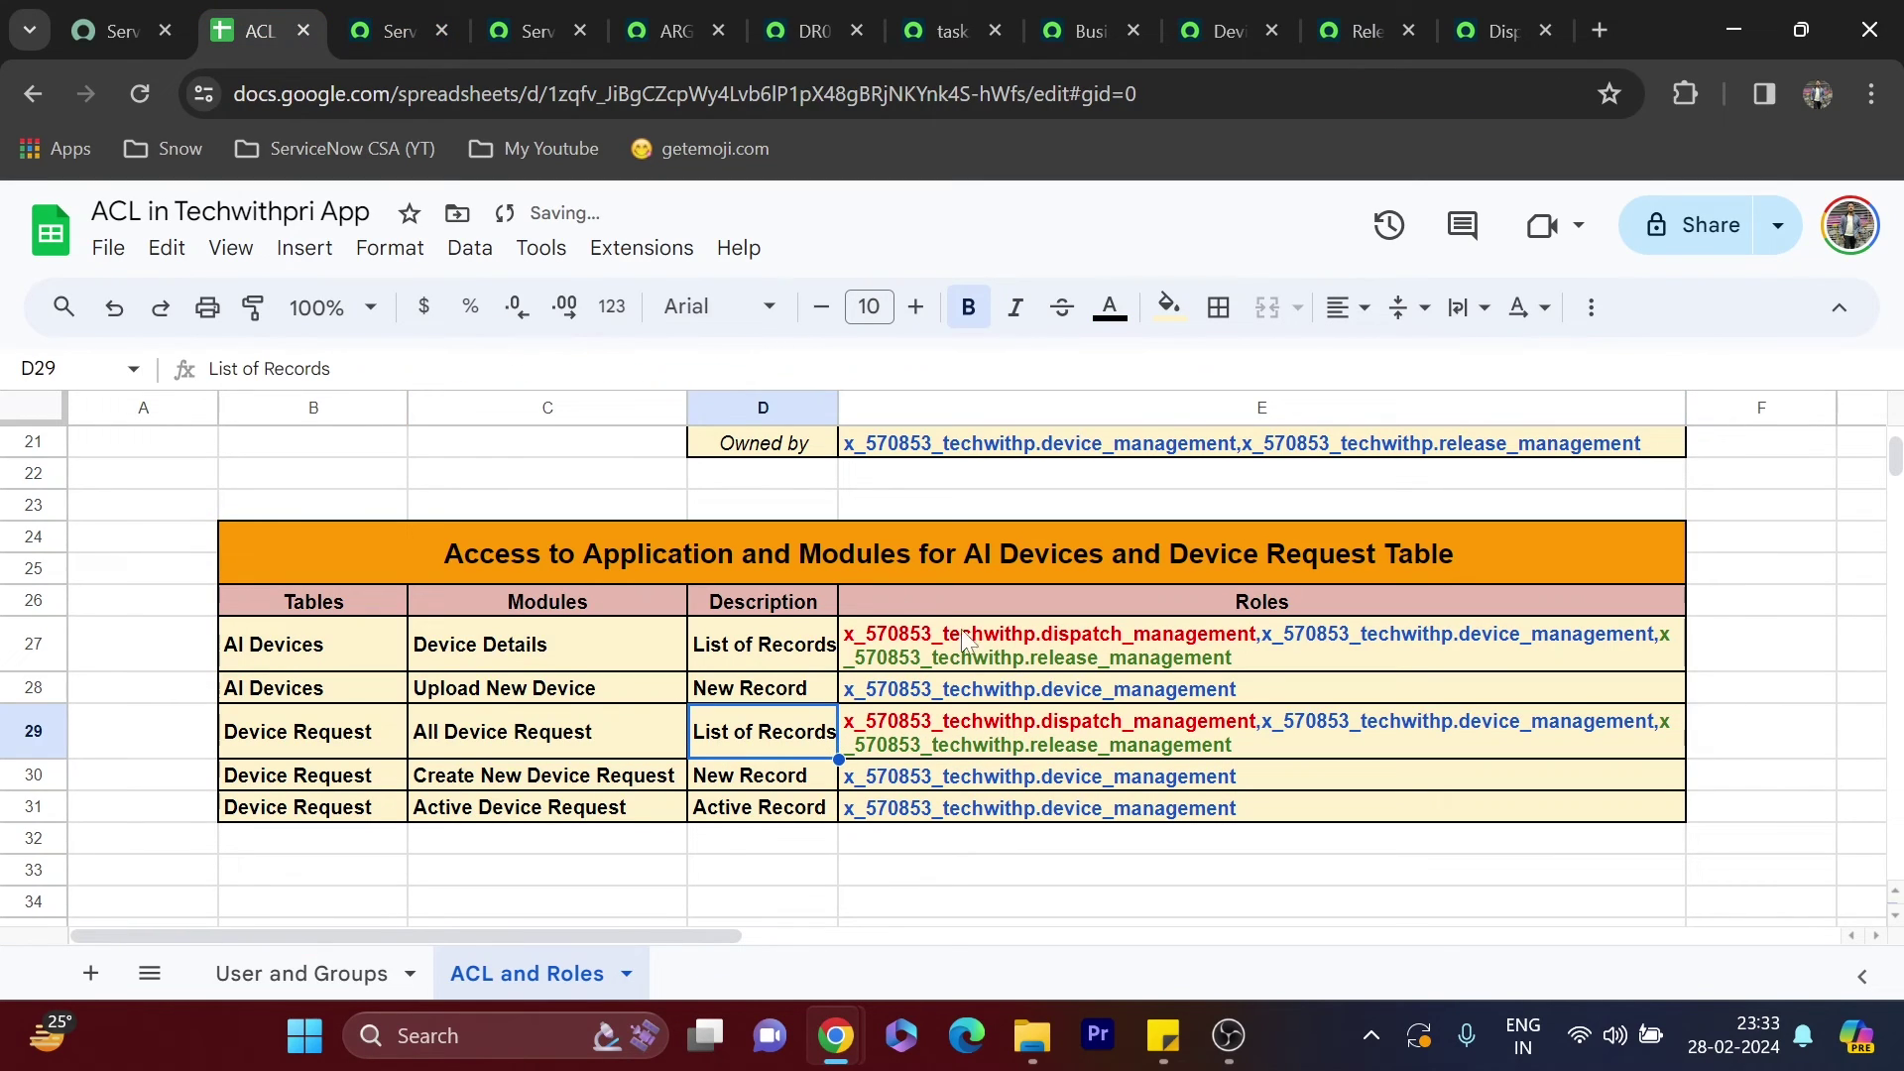
{"action": "left_click", "coordinate": [426, 14]}
{"action": "left_click", "coordinate": [571, 25]}
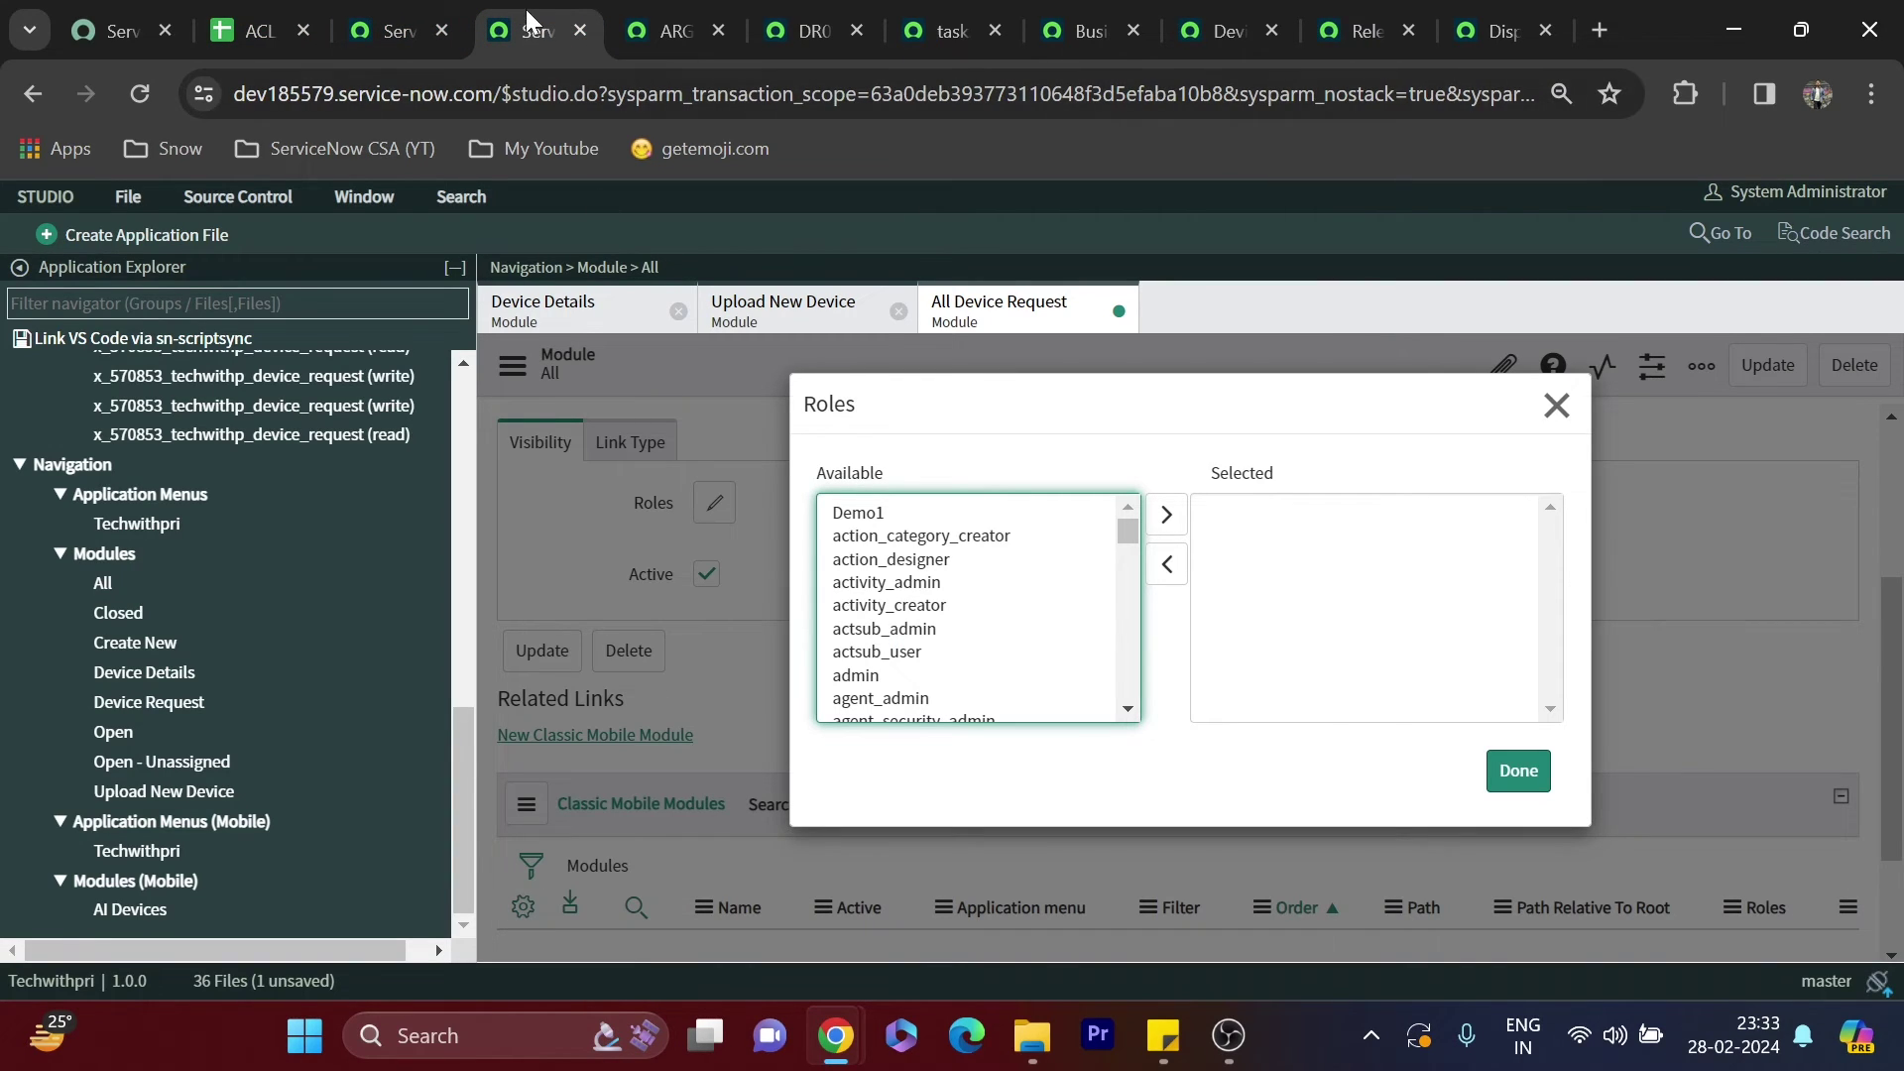
{"action": "key", "text": "ctrl+shift+Tab"}
Add the x_570853_techwithp device_management, dispatch_management and release_management roles to the All Device Request module and update the record
{"action": "left_click", "coordinate": [1021, 582]}
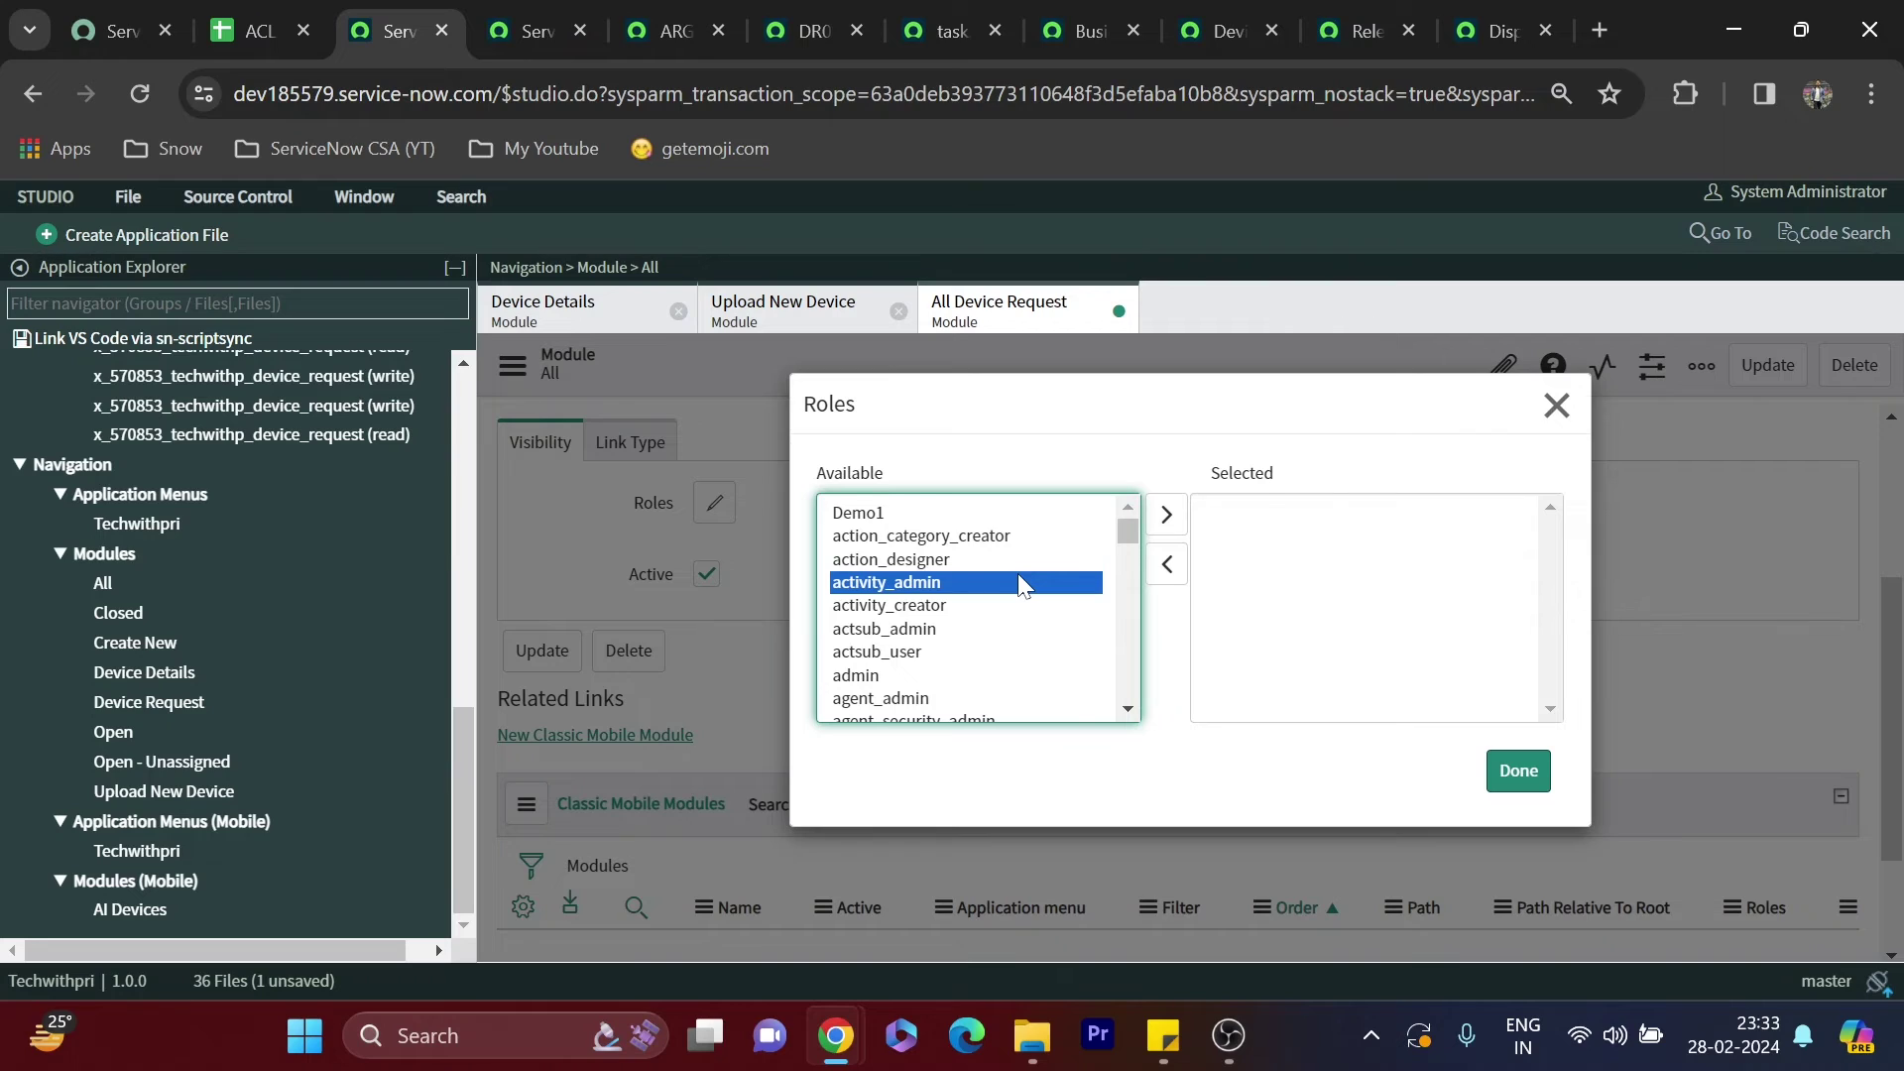
{"action": "key", "text": "x"}
{"action": "key", "text": "x"}
{"action": "left_click", "coordinate": [1158, 524]}
{"action": "left_click", "coordinate": [1092, 709]}
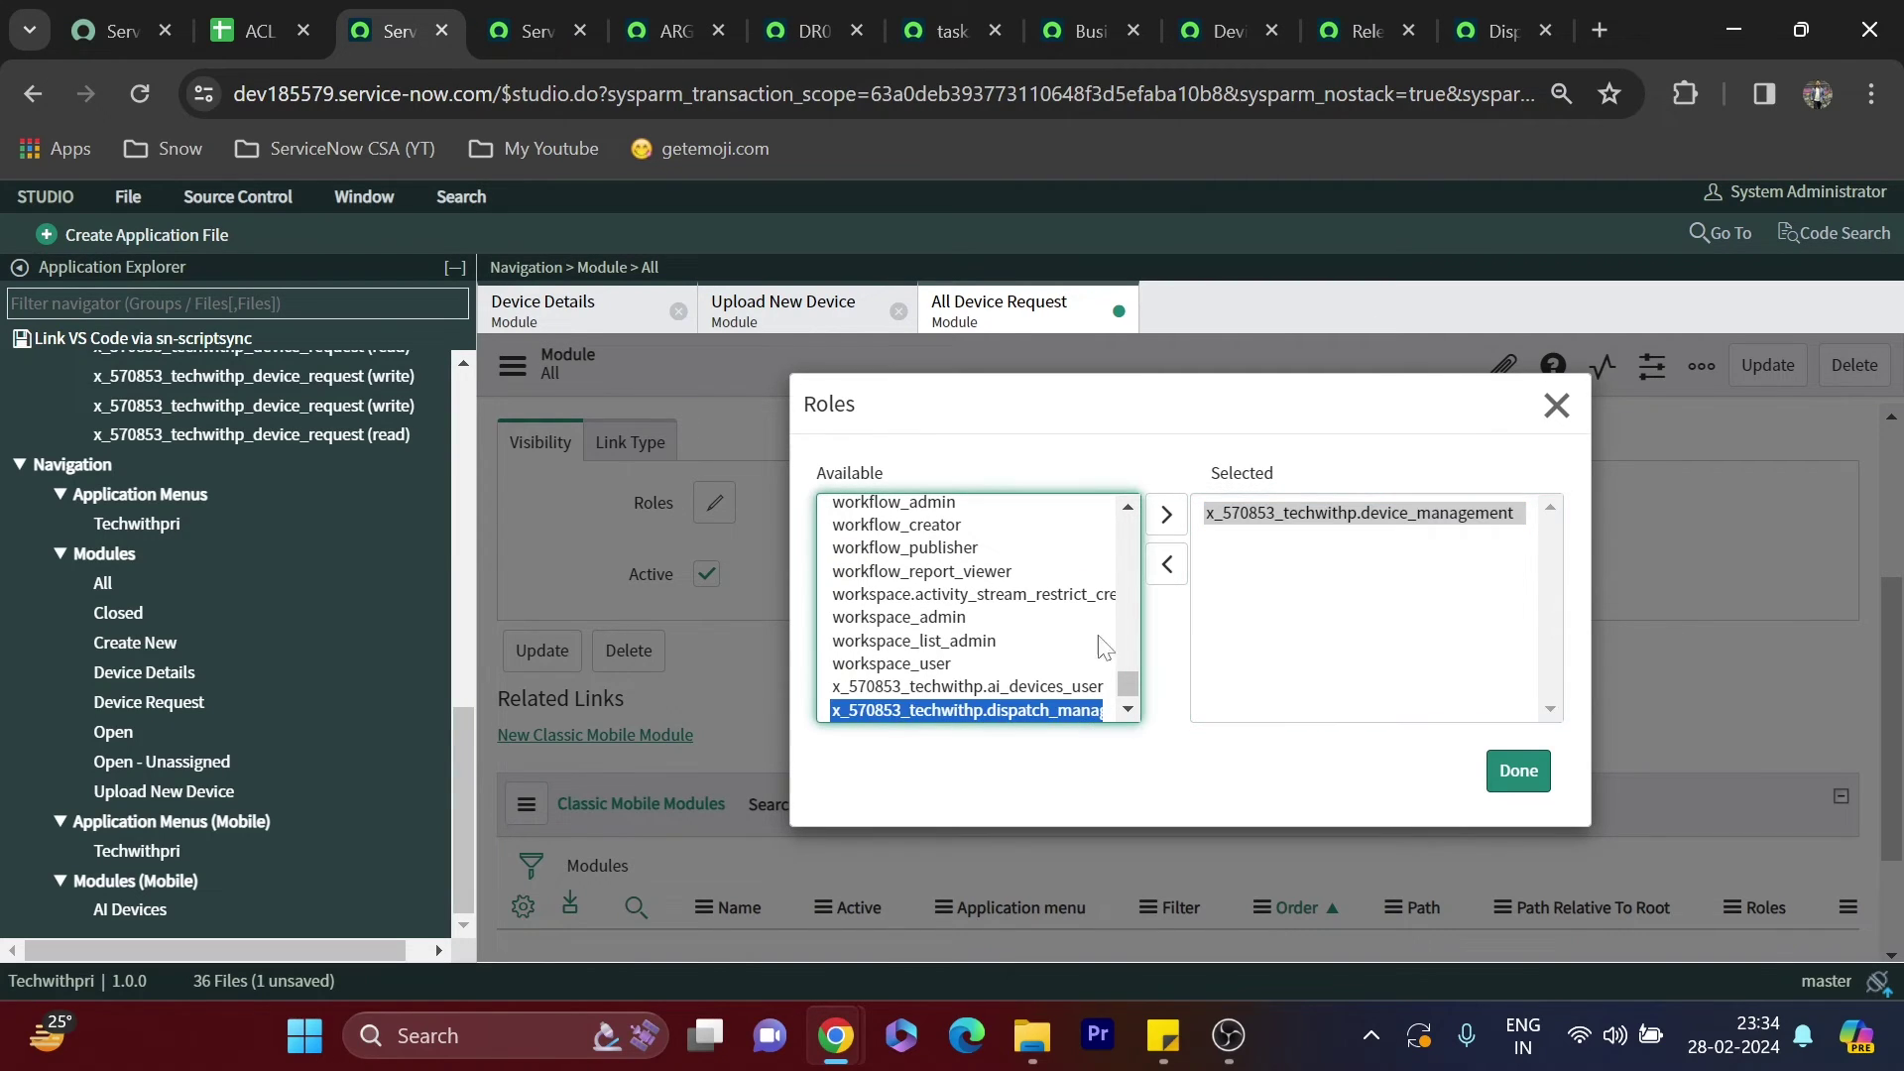
{"action": "left_click", "coordinate": [1162, 518]}
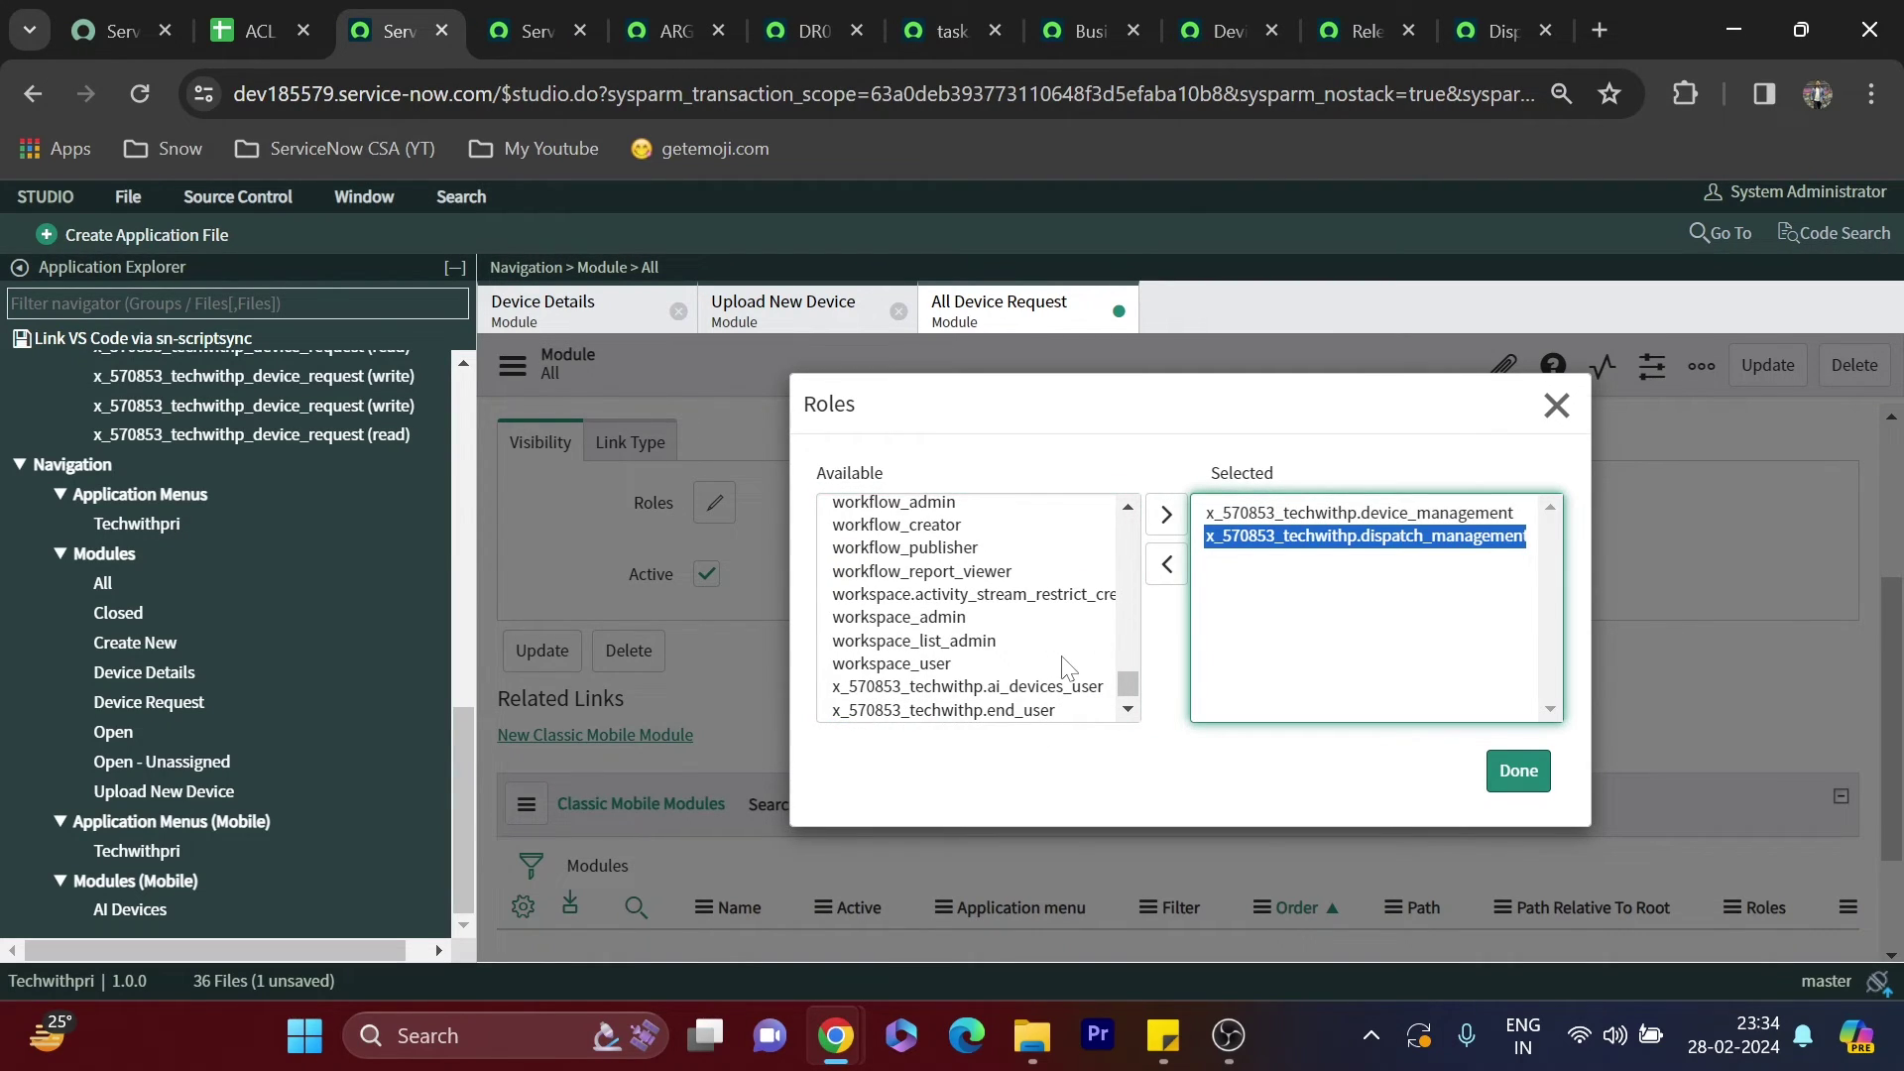
{"action": "scroll", "coordinate": [1065, 670], "scroll_direction": "down", "scroll_amount": 1}
{"action": "left_click", "coordinate": [1051, 702]}
{"action": "left_click", "coordinate": [1166, 514]}
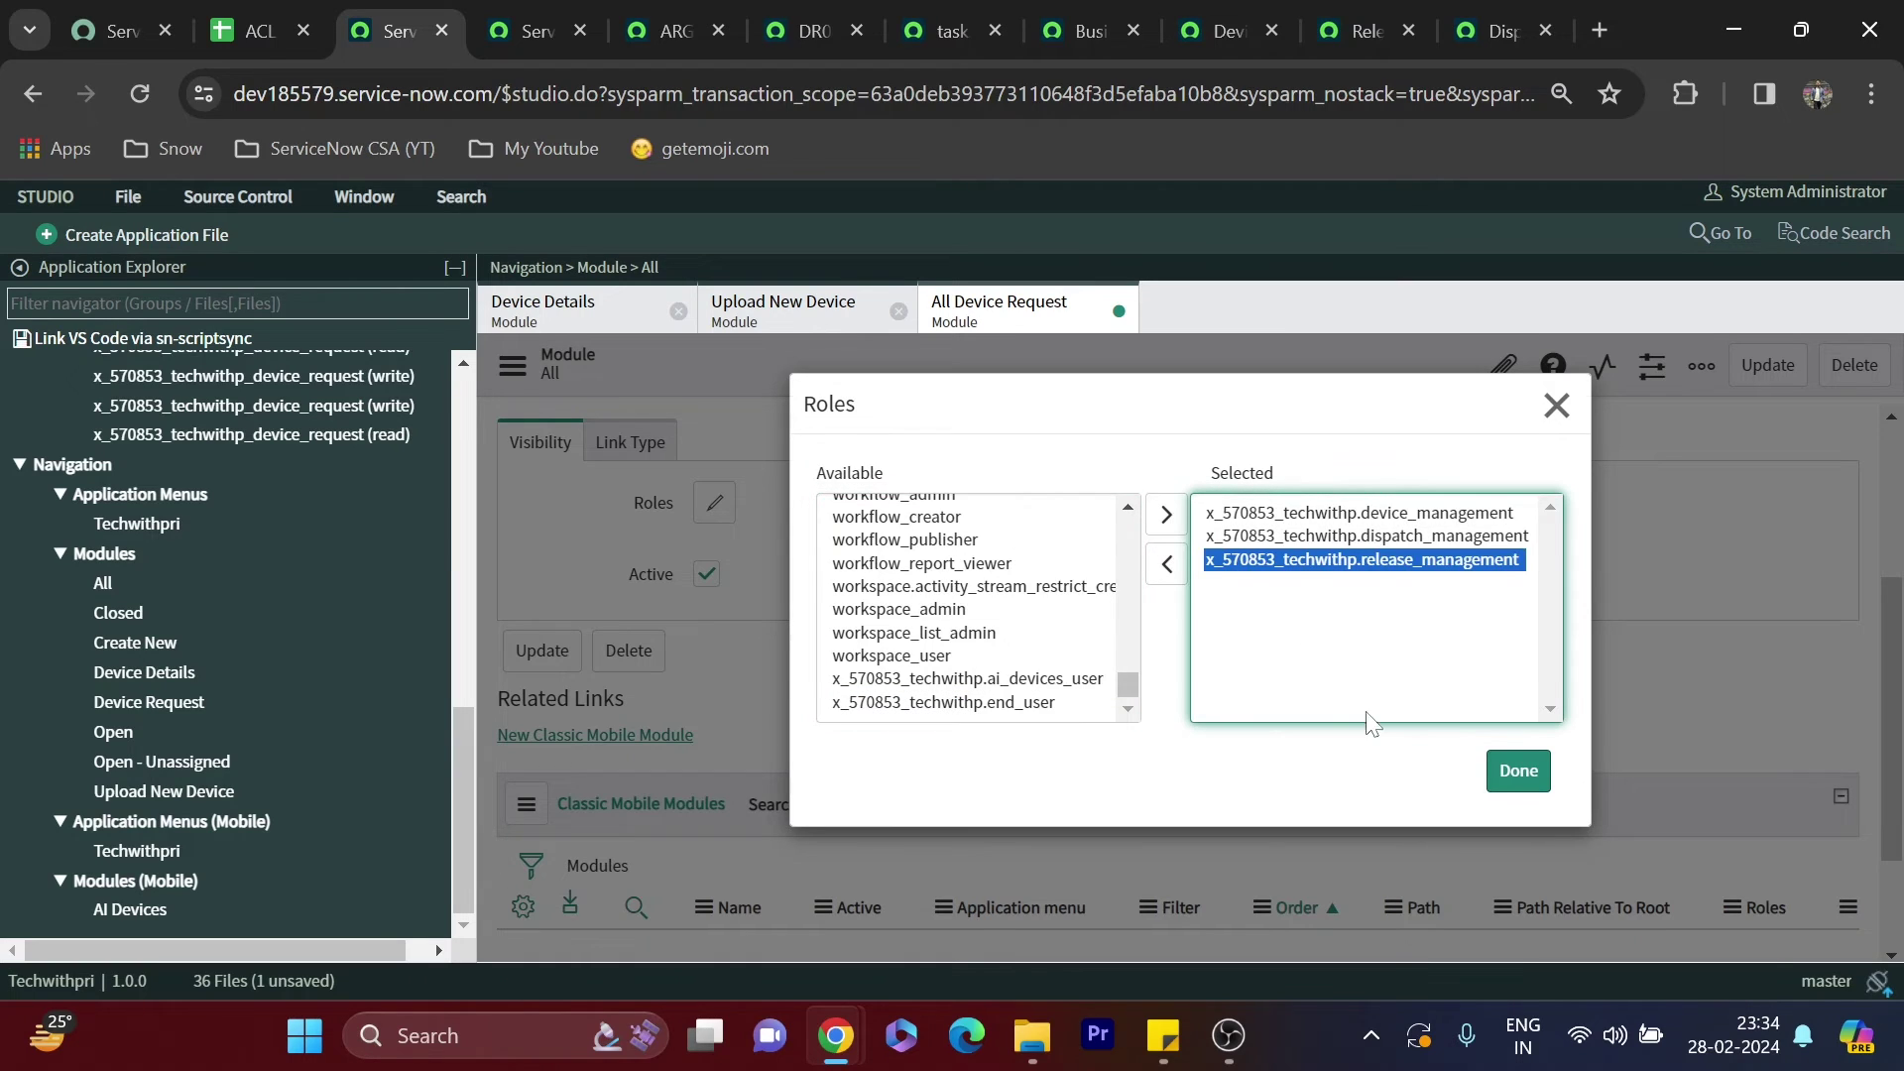
{"action": "left_click", "coordinate": [1518, 770]}
{"action": "scroll", "coordinate": [1509, 422], "scroll_direction": "up", "scroll_amount": 3}
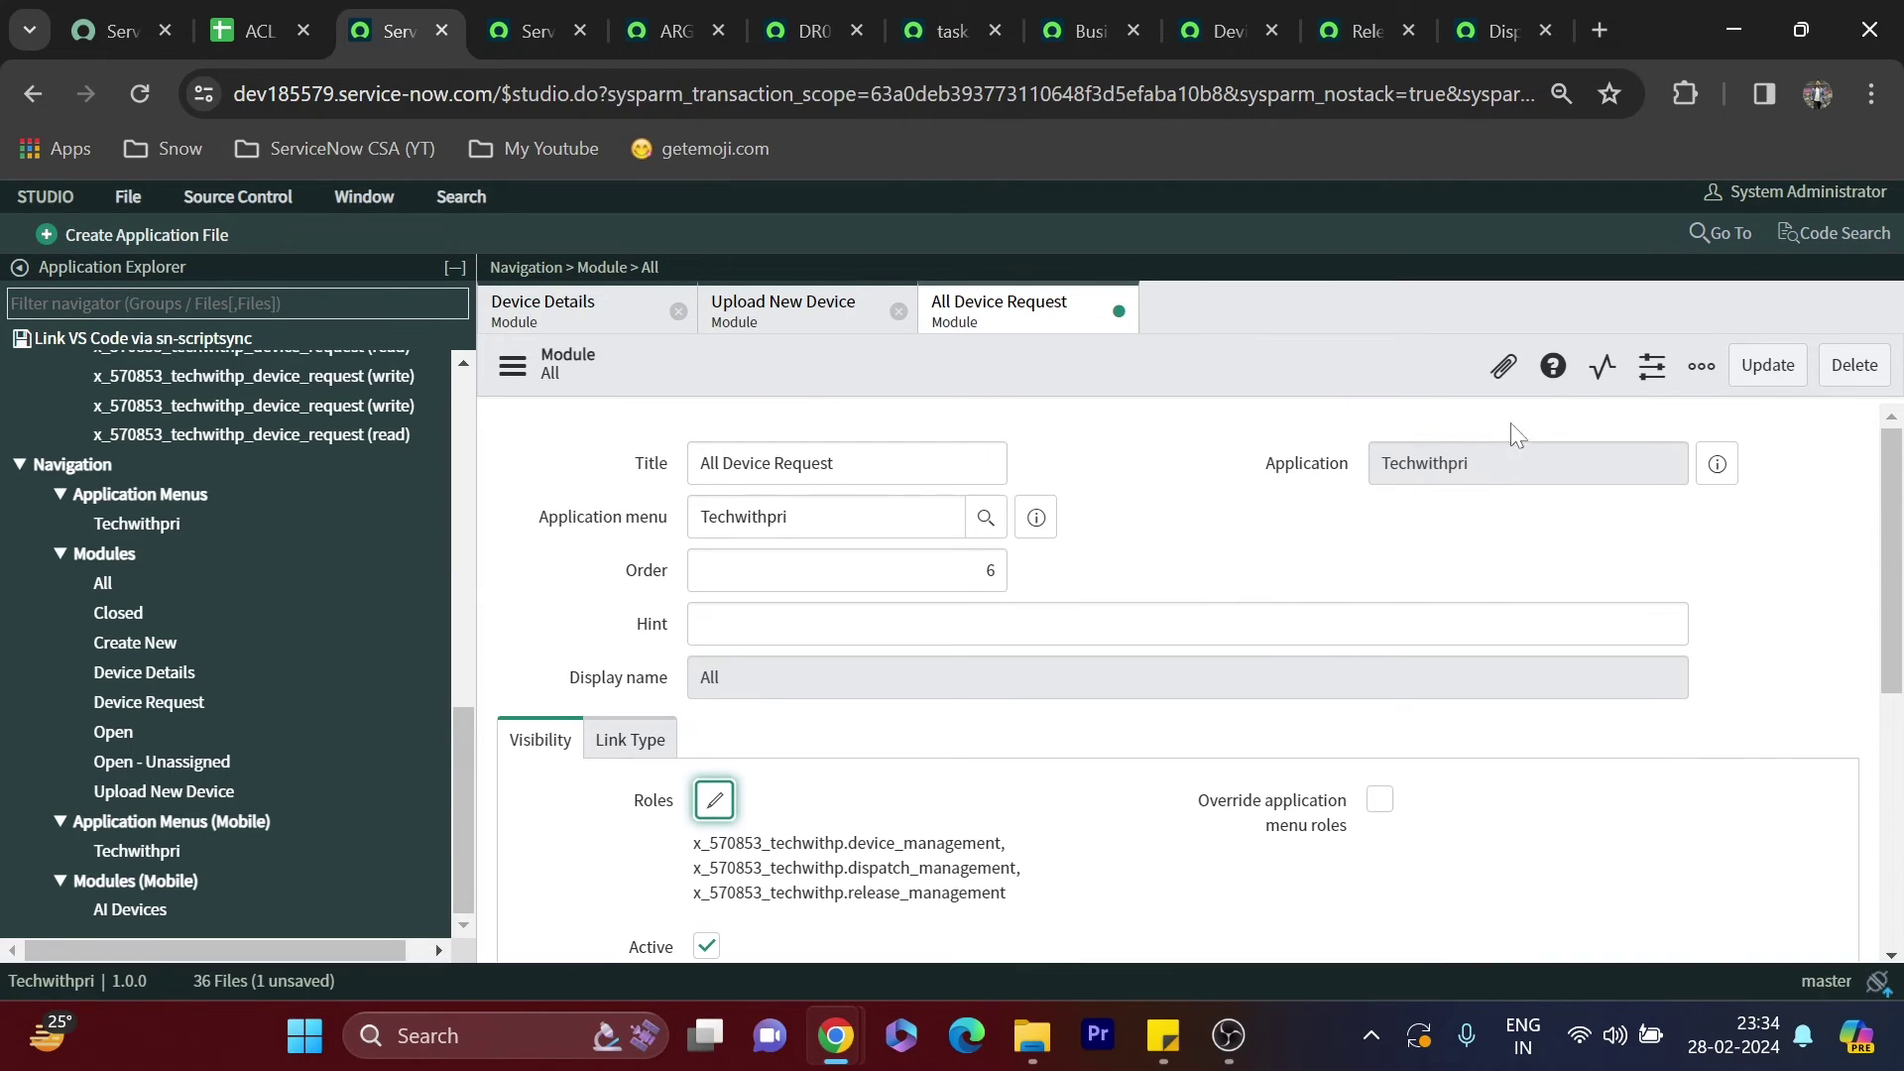
{"action": "left_click", "coordinate": [1767, 365]}
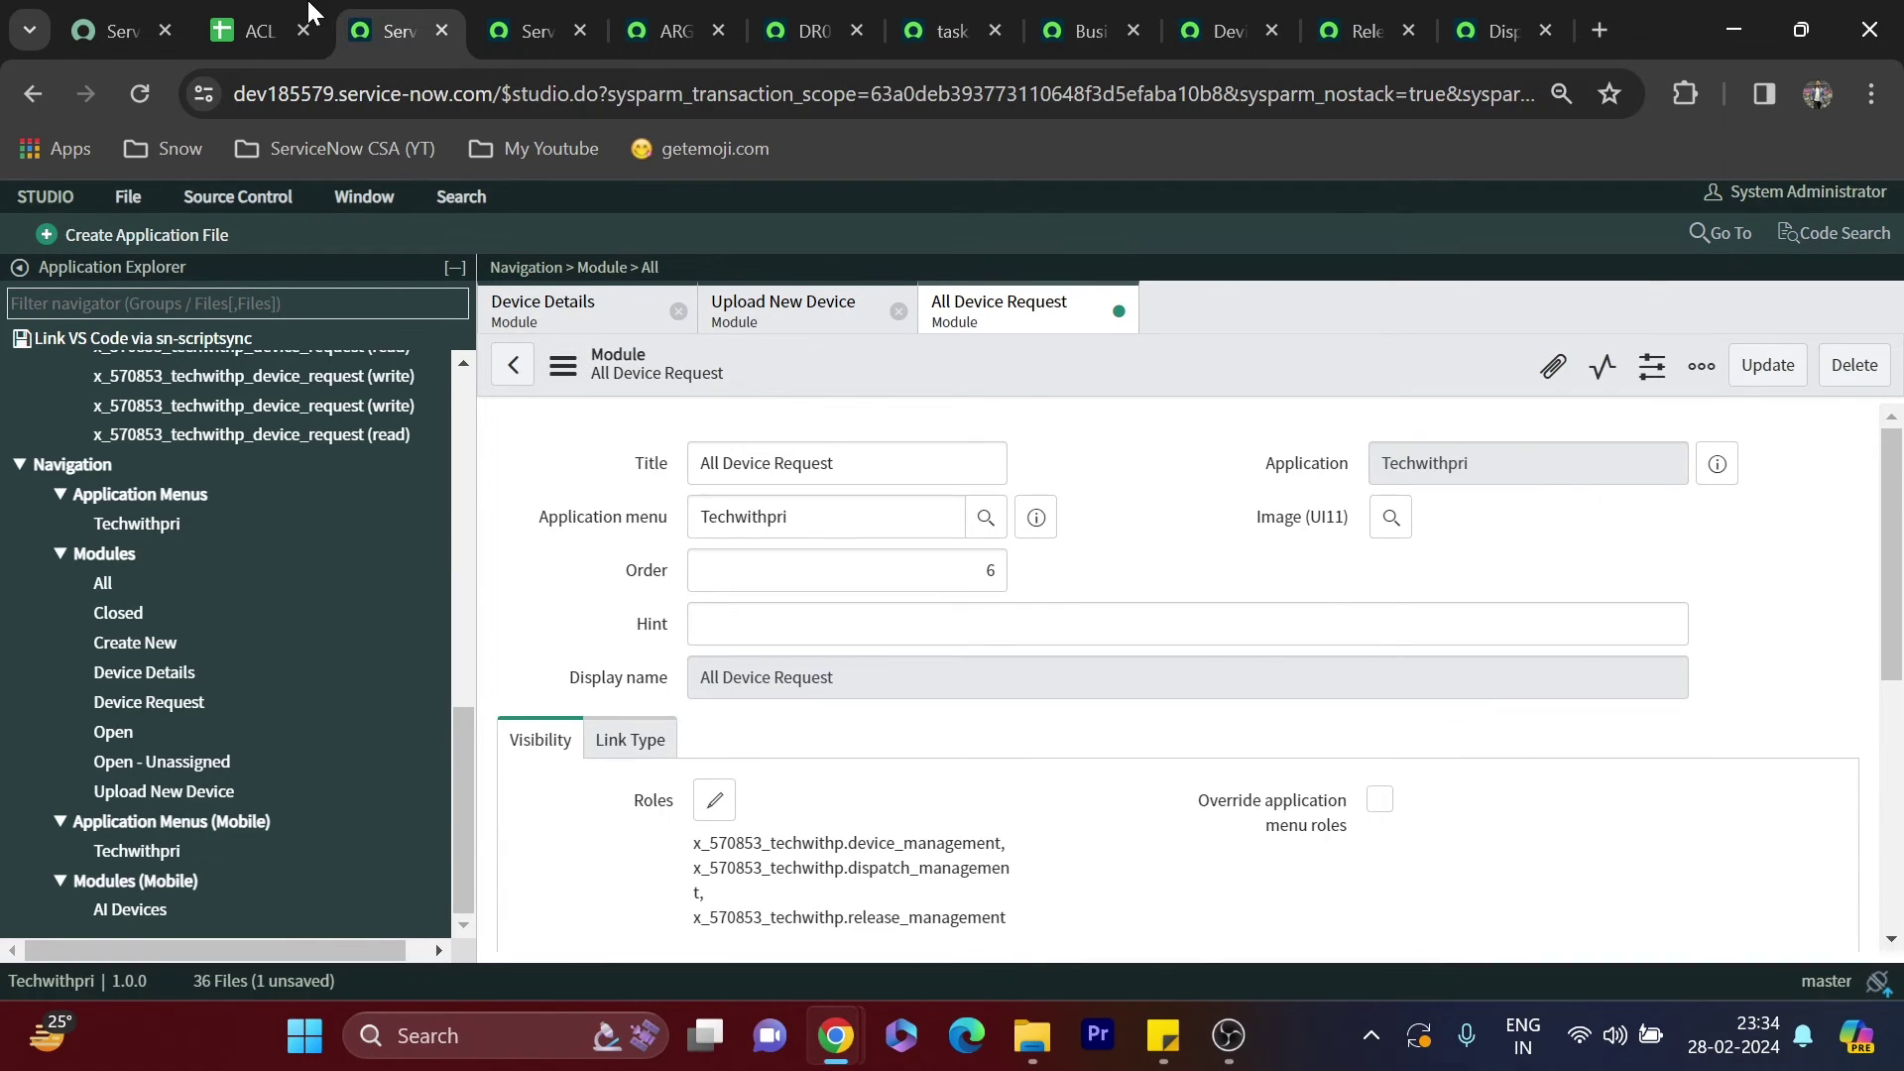
Copy the module name "Create New Device Request" from the Device Request rows of the ACL sheet
{"action": "left_click", "coordinate": [311, 14]}
{"action": "left_click", "coordinate": [471, 784]}
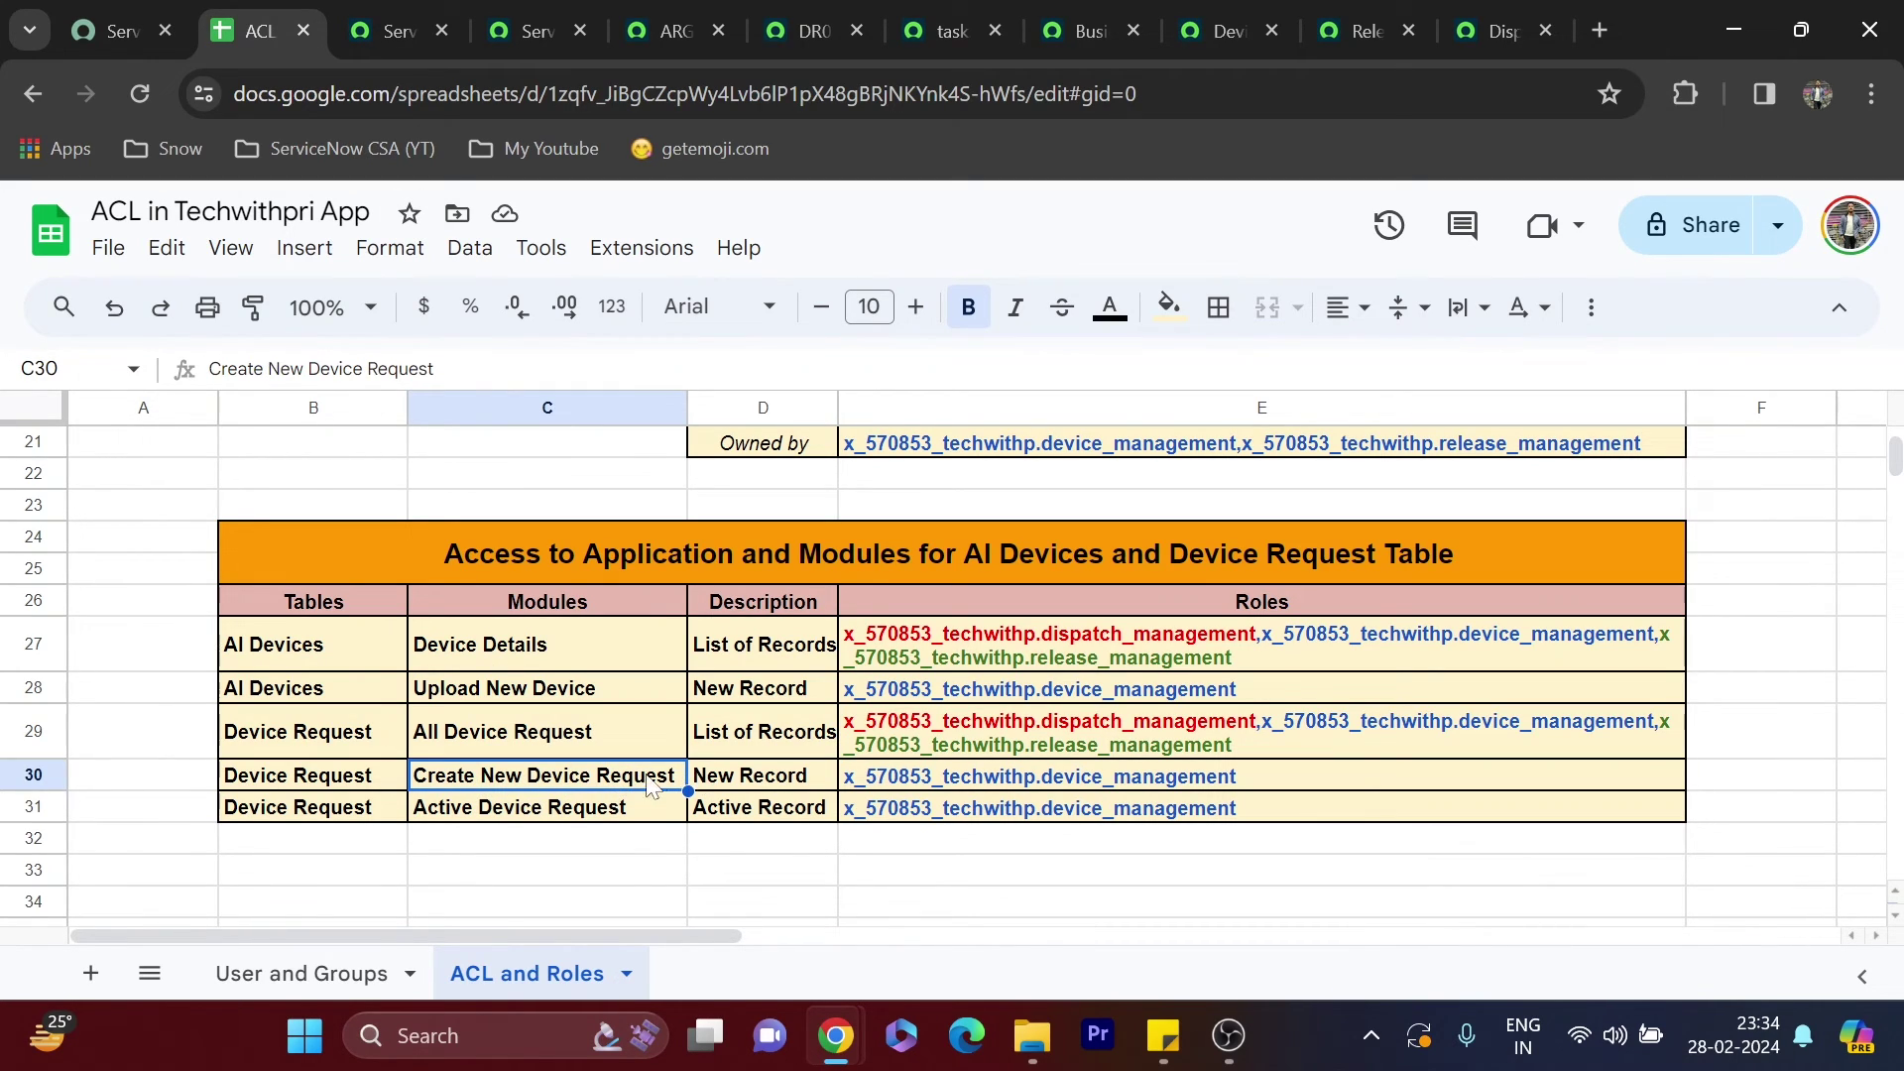
{"action": "key", "text": "ctrl+c"}
Open the Create New module in Studio, review its link type settings and retitle it "Create New Device Request"
{"action": "left_click", "coordinate": [385, 14]}
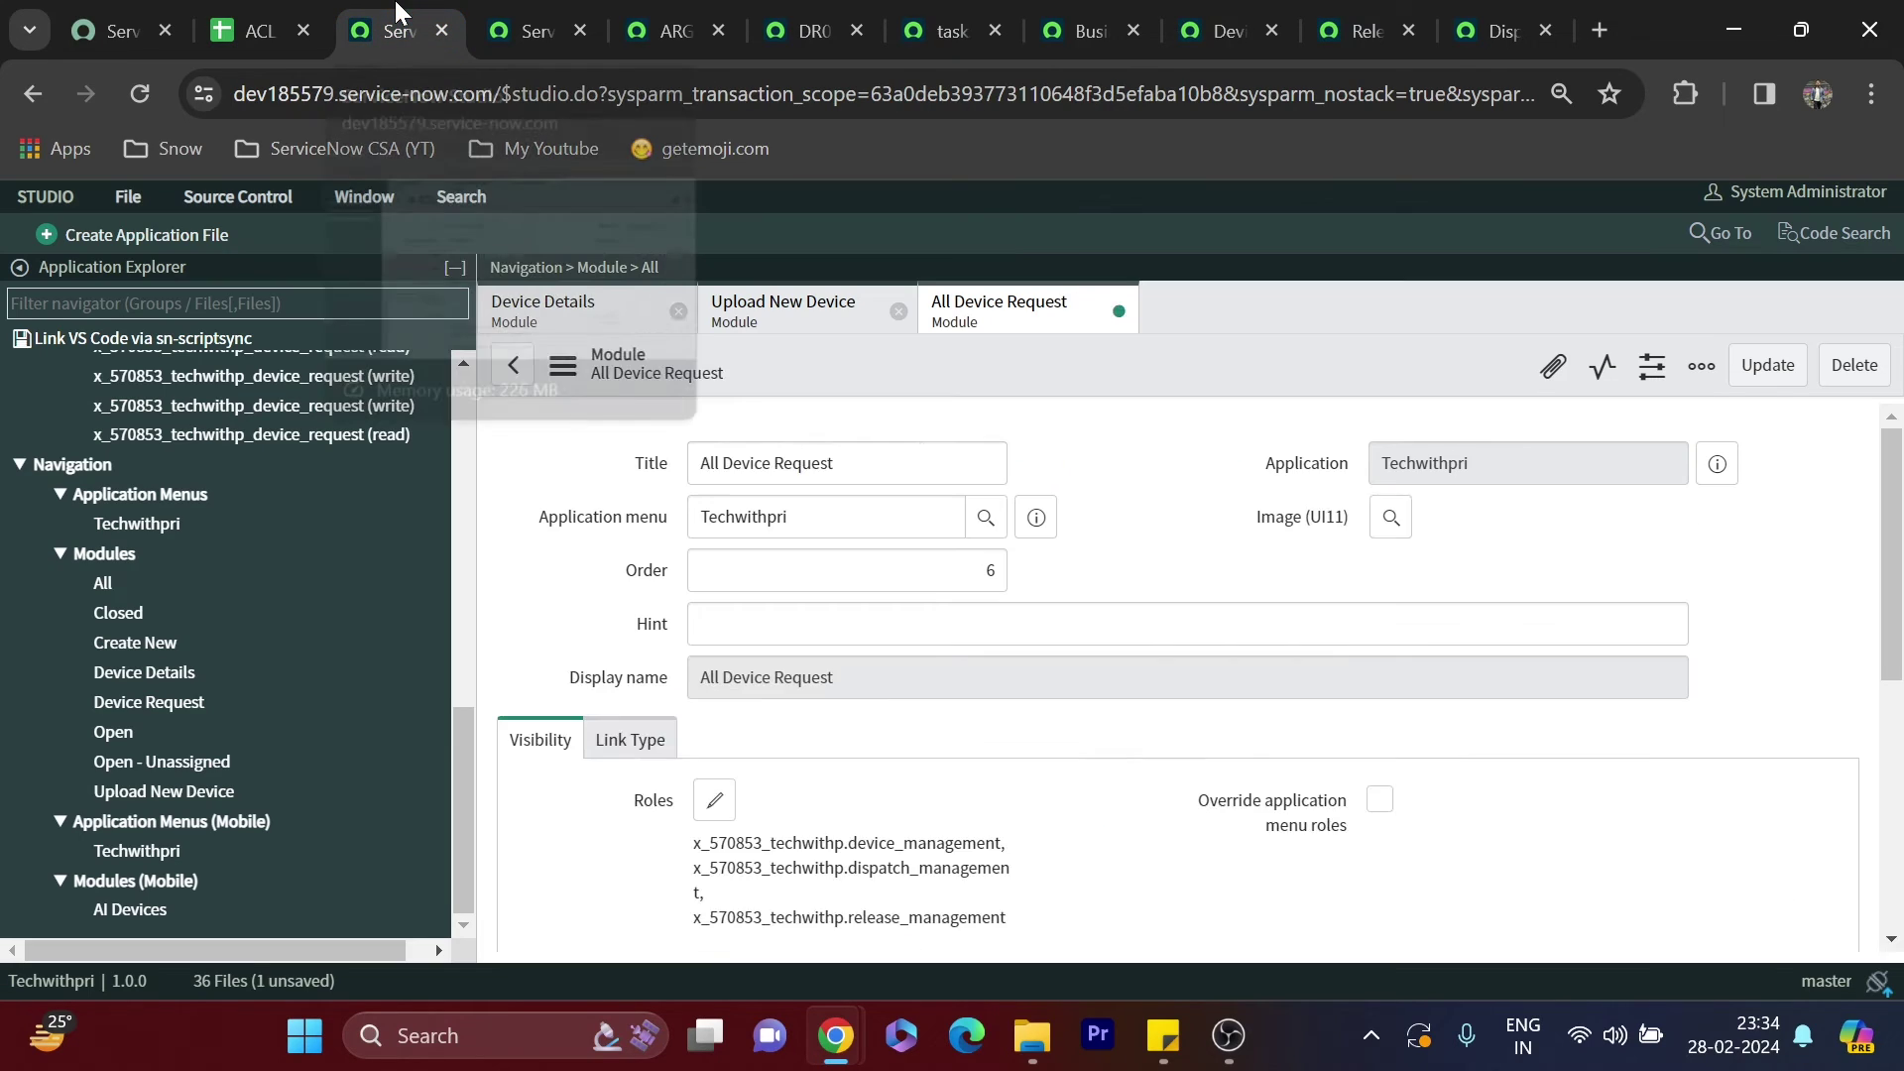
{"action": "left_click", "coordinate": [205, 582]}
{"action": "left_click", "coordinate": [180, 642]}
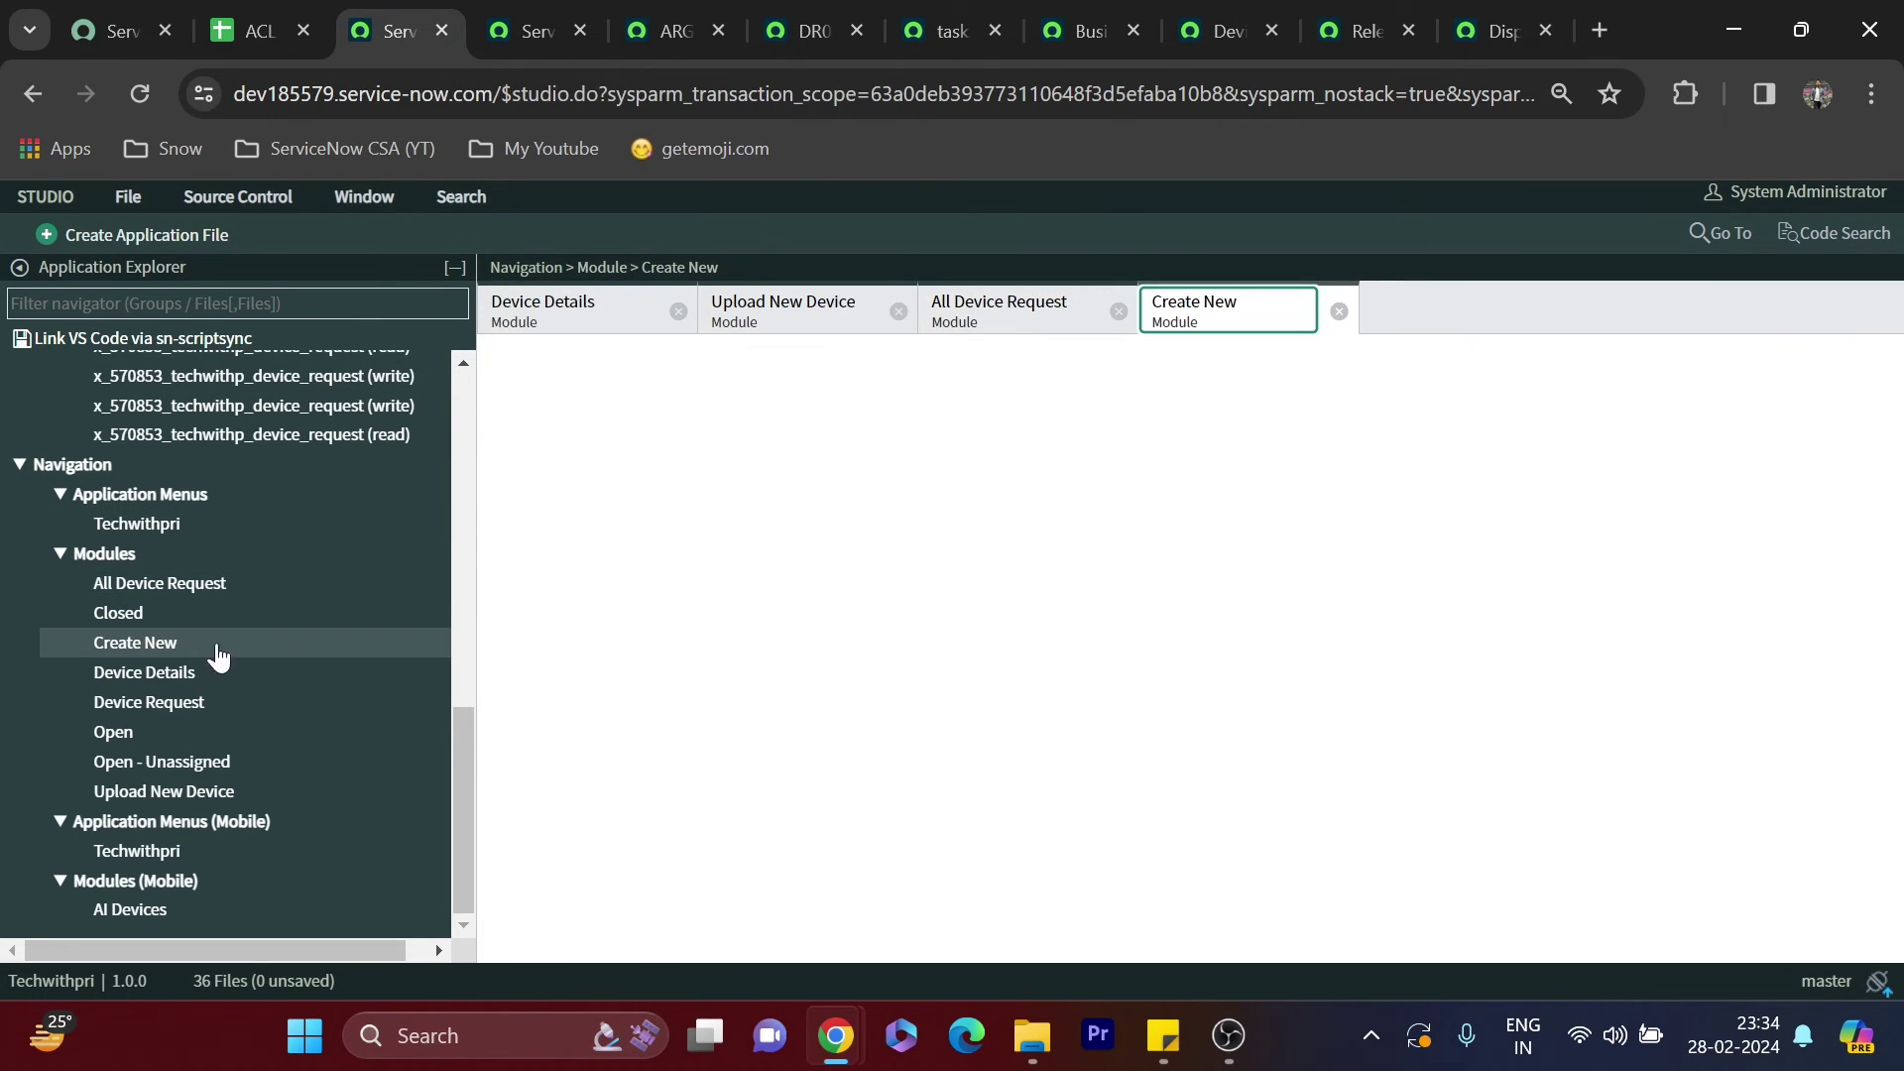
{"action": "double_click", "coordinate": [710, 650]}
{"action": "scroll", "coordinate": [603, 649], "scroll_direction": "down", "scroll_amount": 5}
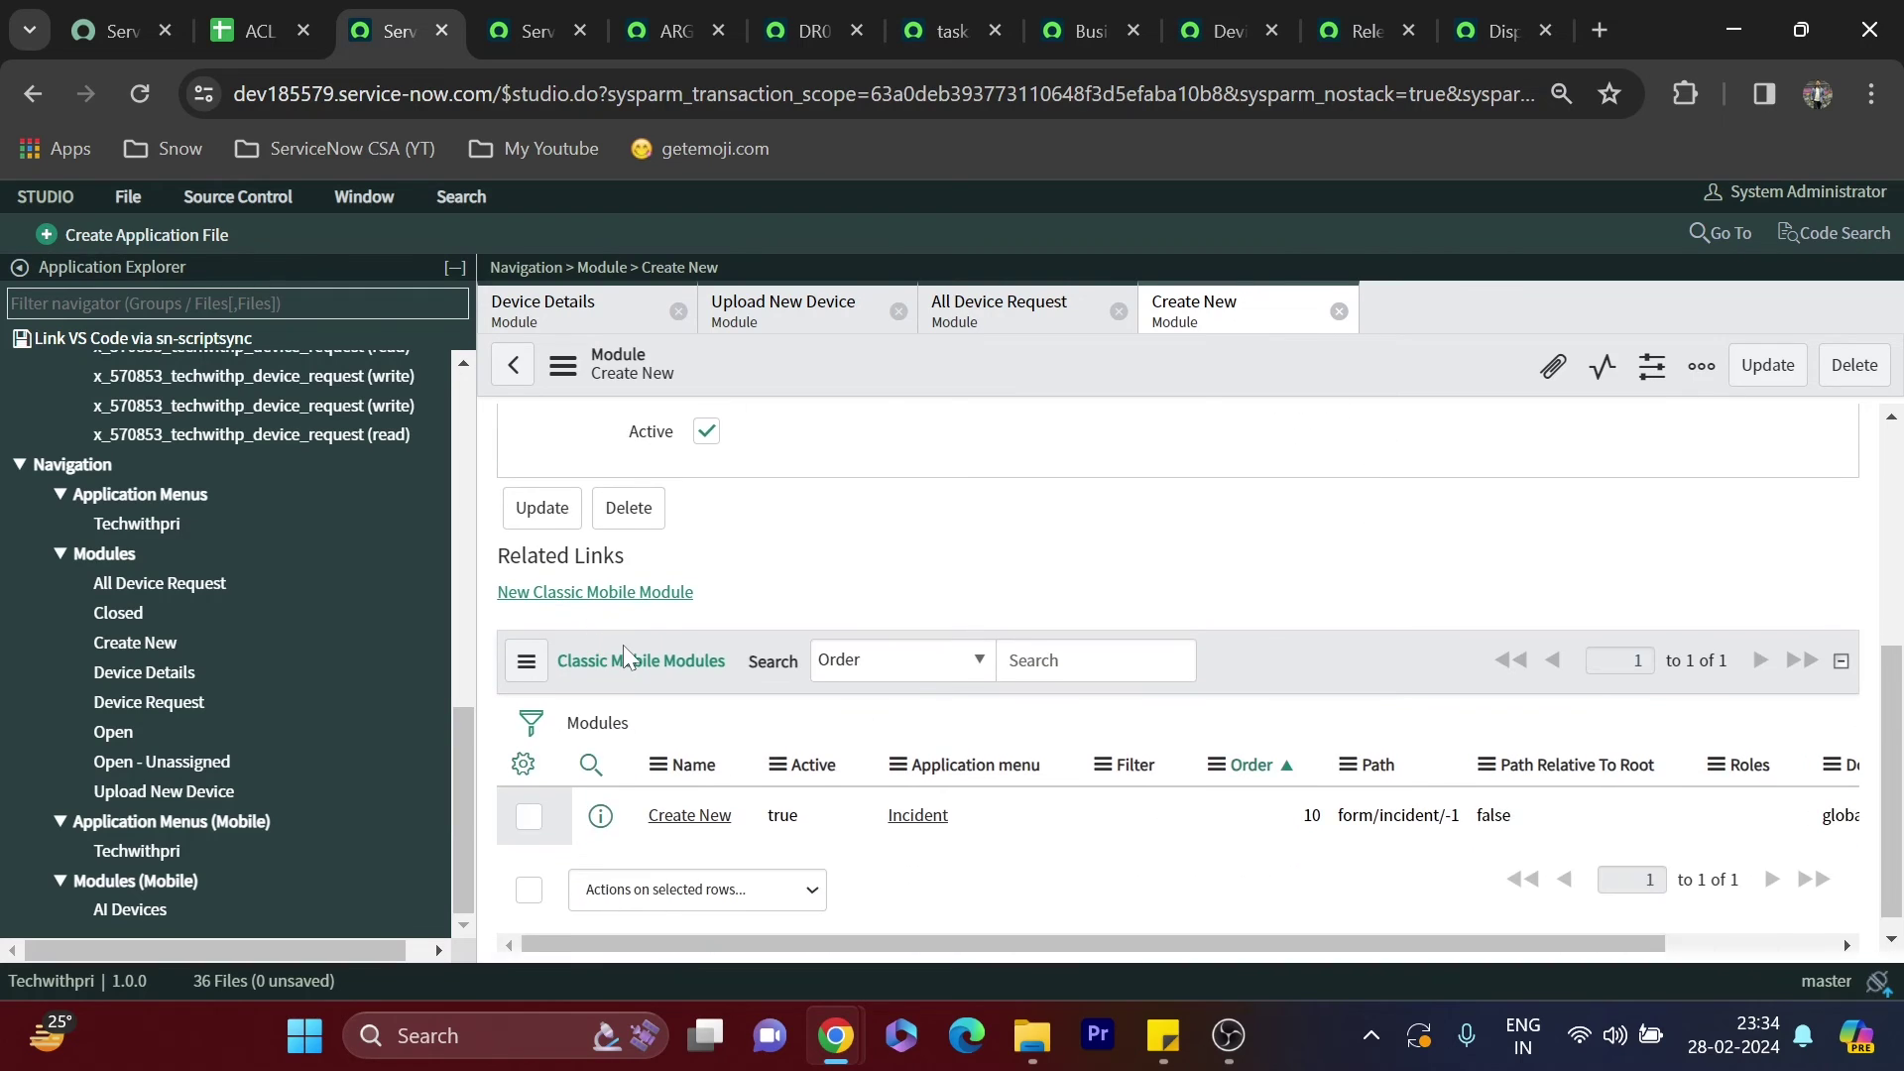
{"action": "scroll", "coordinate": [629, 648], "scroll_direction": "up", "scroll_amount": 3}
{"action": "scroll", "coordinate": [630, 694], "scroll_direction": "up", "scroll_amount": 2}
{"action": "left_click", "coordinate": [628, 736]}
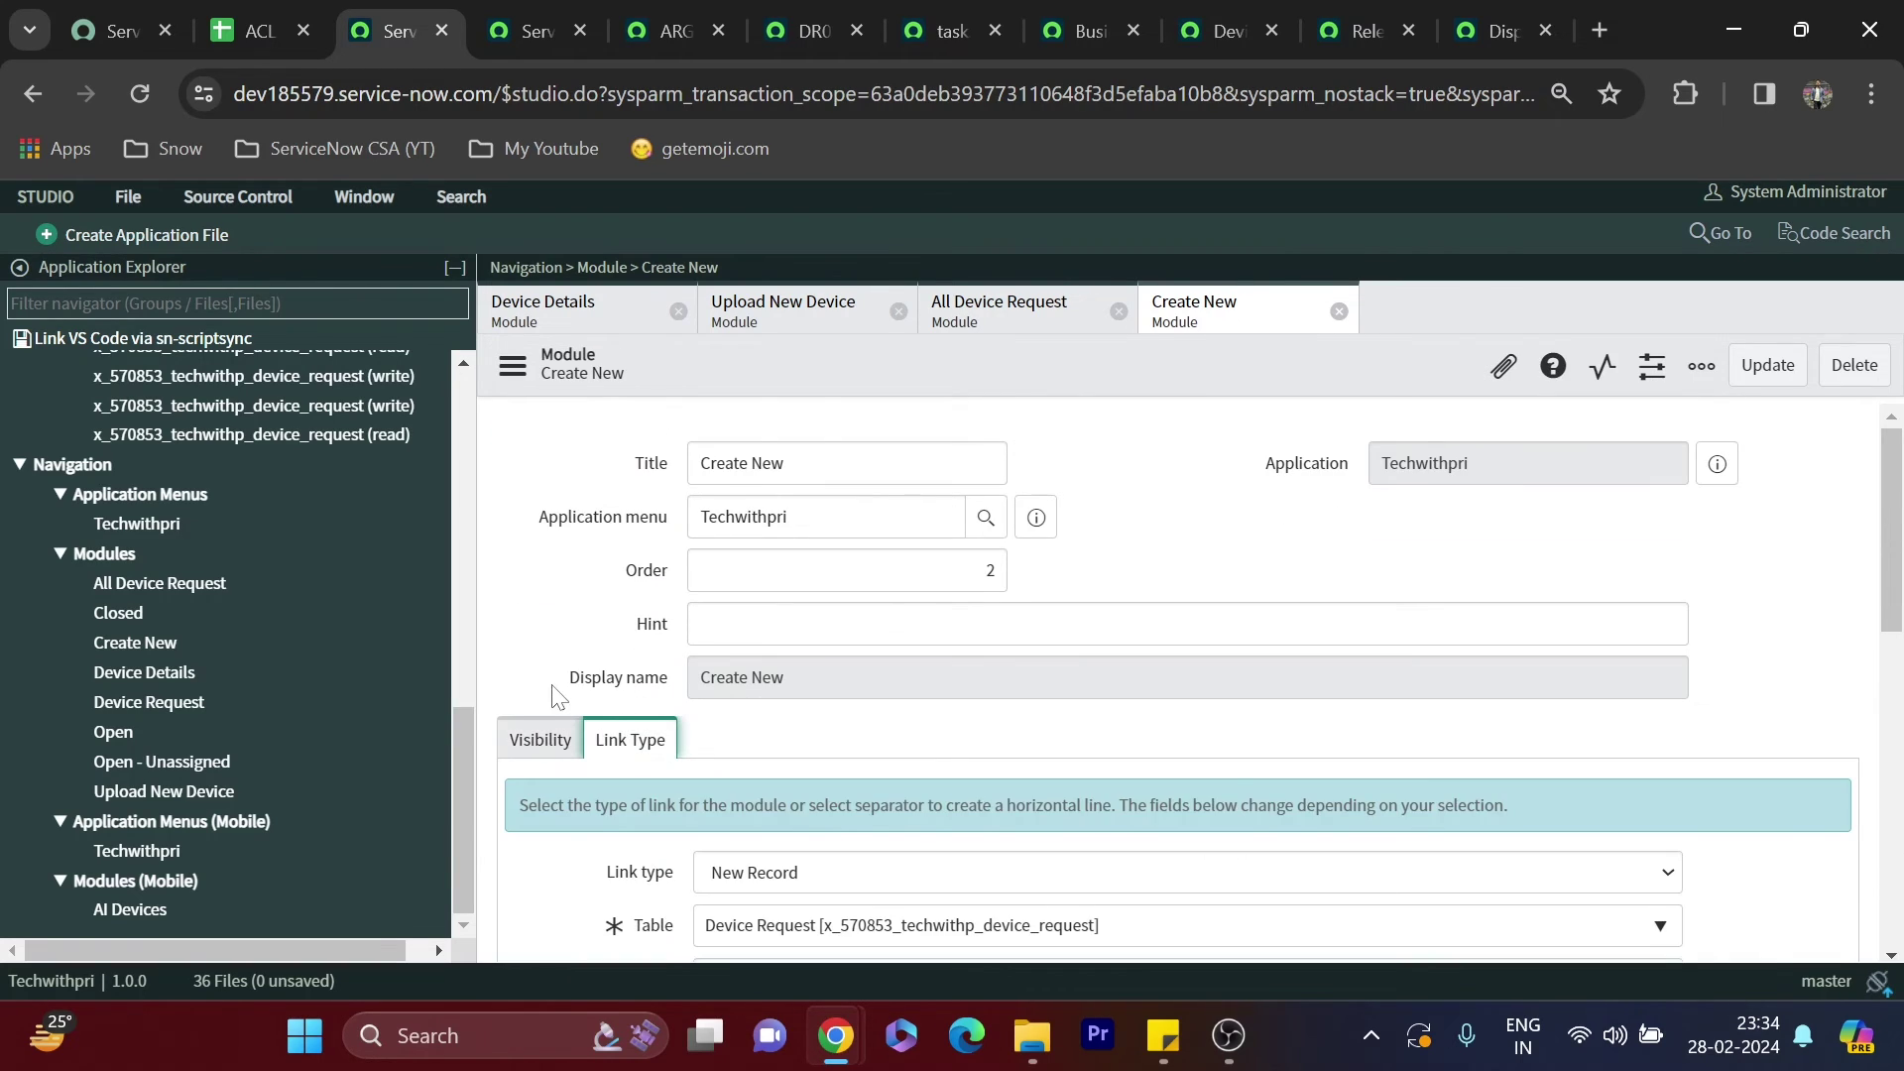
{"action": "scroll", "coordinate": [694, 778], "scroll_direction": "down", "scroll_amount": 2}
{"action": "scroll", "coordinate": [570, 607], "scroll_direction": "up", "scroll_amount": 2}
{"action": "left_click", "coordinate": [842, 463]}
{"action": "type", "text": "Device Request"}
Add the x_570853_techwithp.device_management role to the Create New Device Request module
{"action": "left_click", "coordinate": [536, 740]}
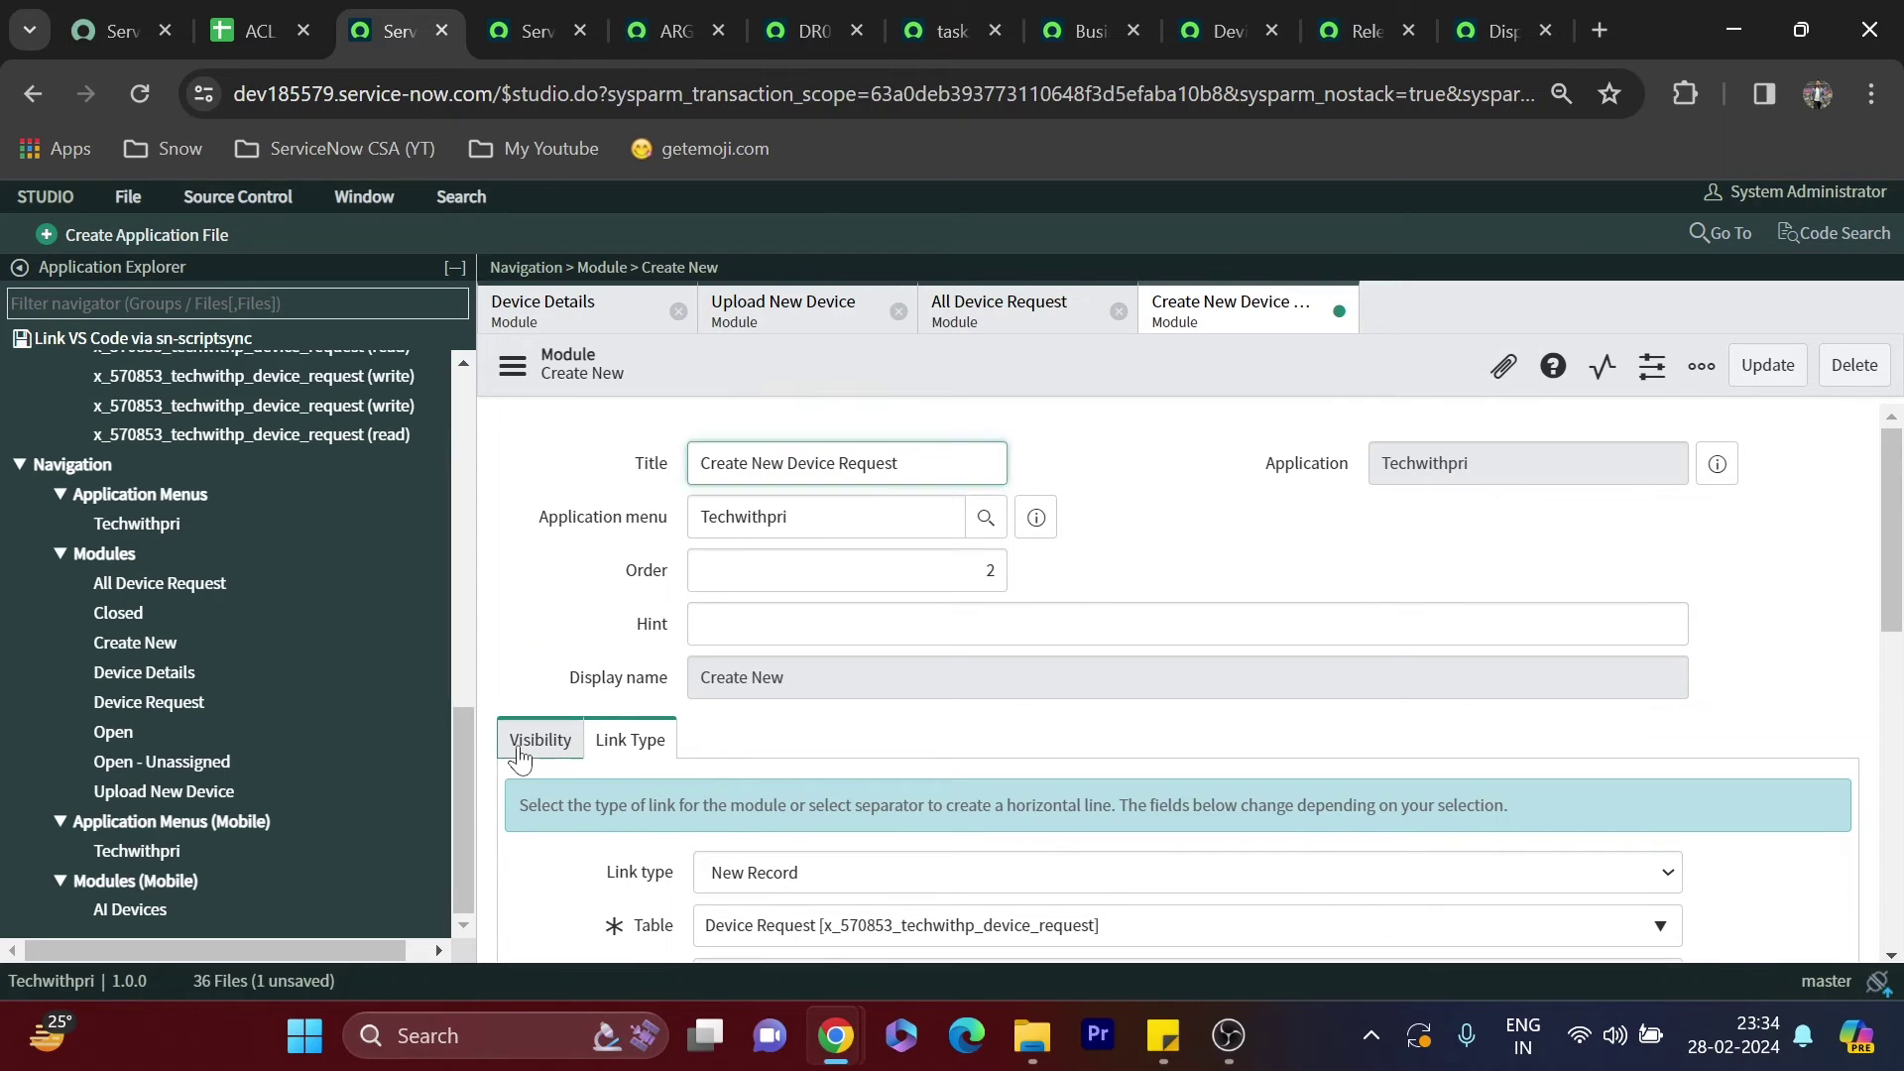
{"action": "scroll", "coordinate": [585, 644], "scroll_direction": "down", "scroll_amount": 3}
{"action": "left_click", "coordinate": [718, 493]}
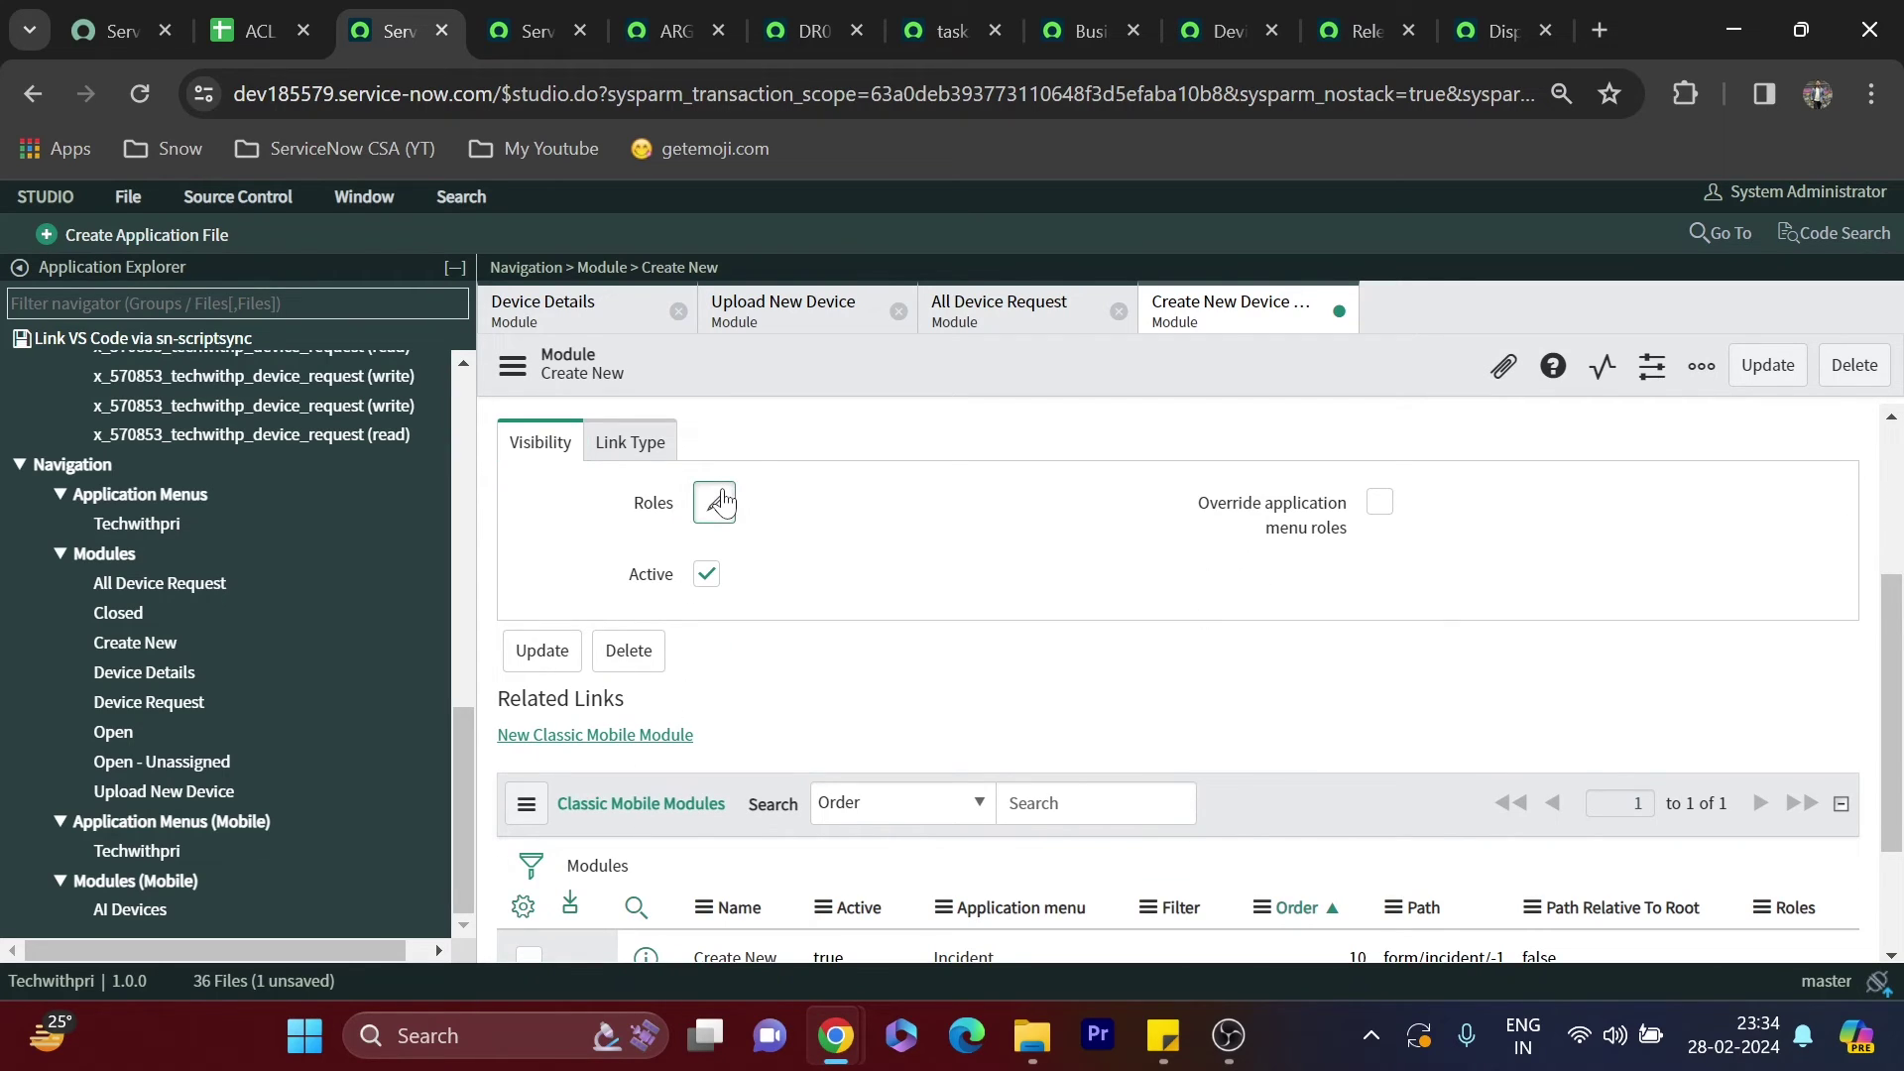
{"action": "left_click", "coordinate": [1513, 769]}
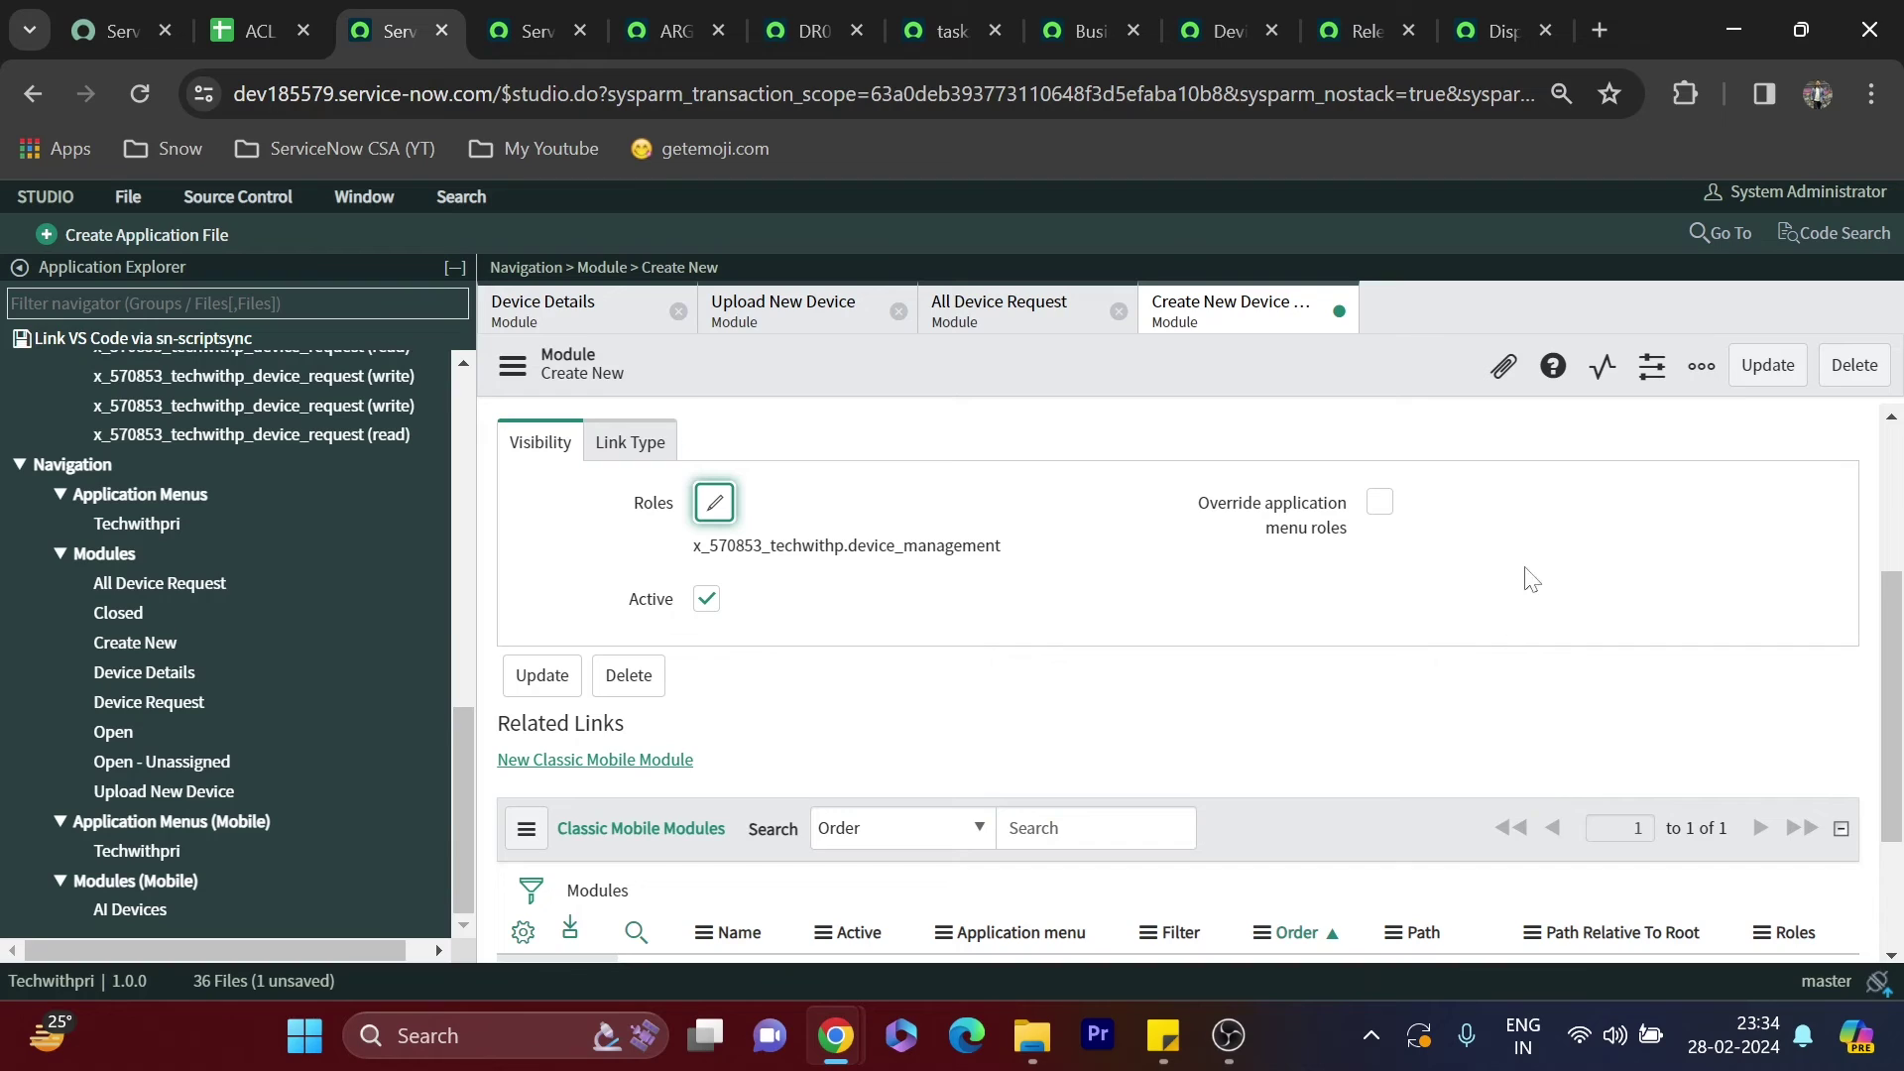
Update the Create New Device Request module and copy the module name "Active Device Request" from the ACL sheet in Google Sheets
{"action": "left_click", "coordinate": [1767, 365]}
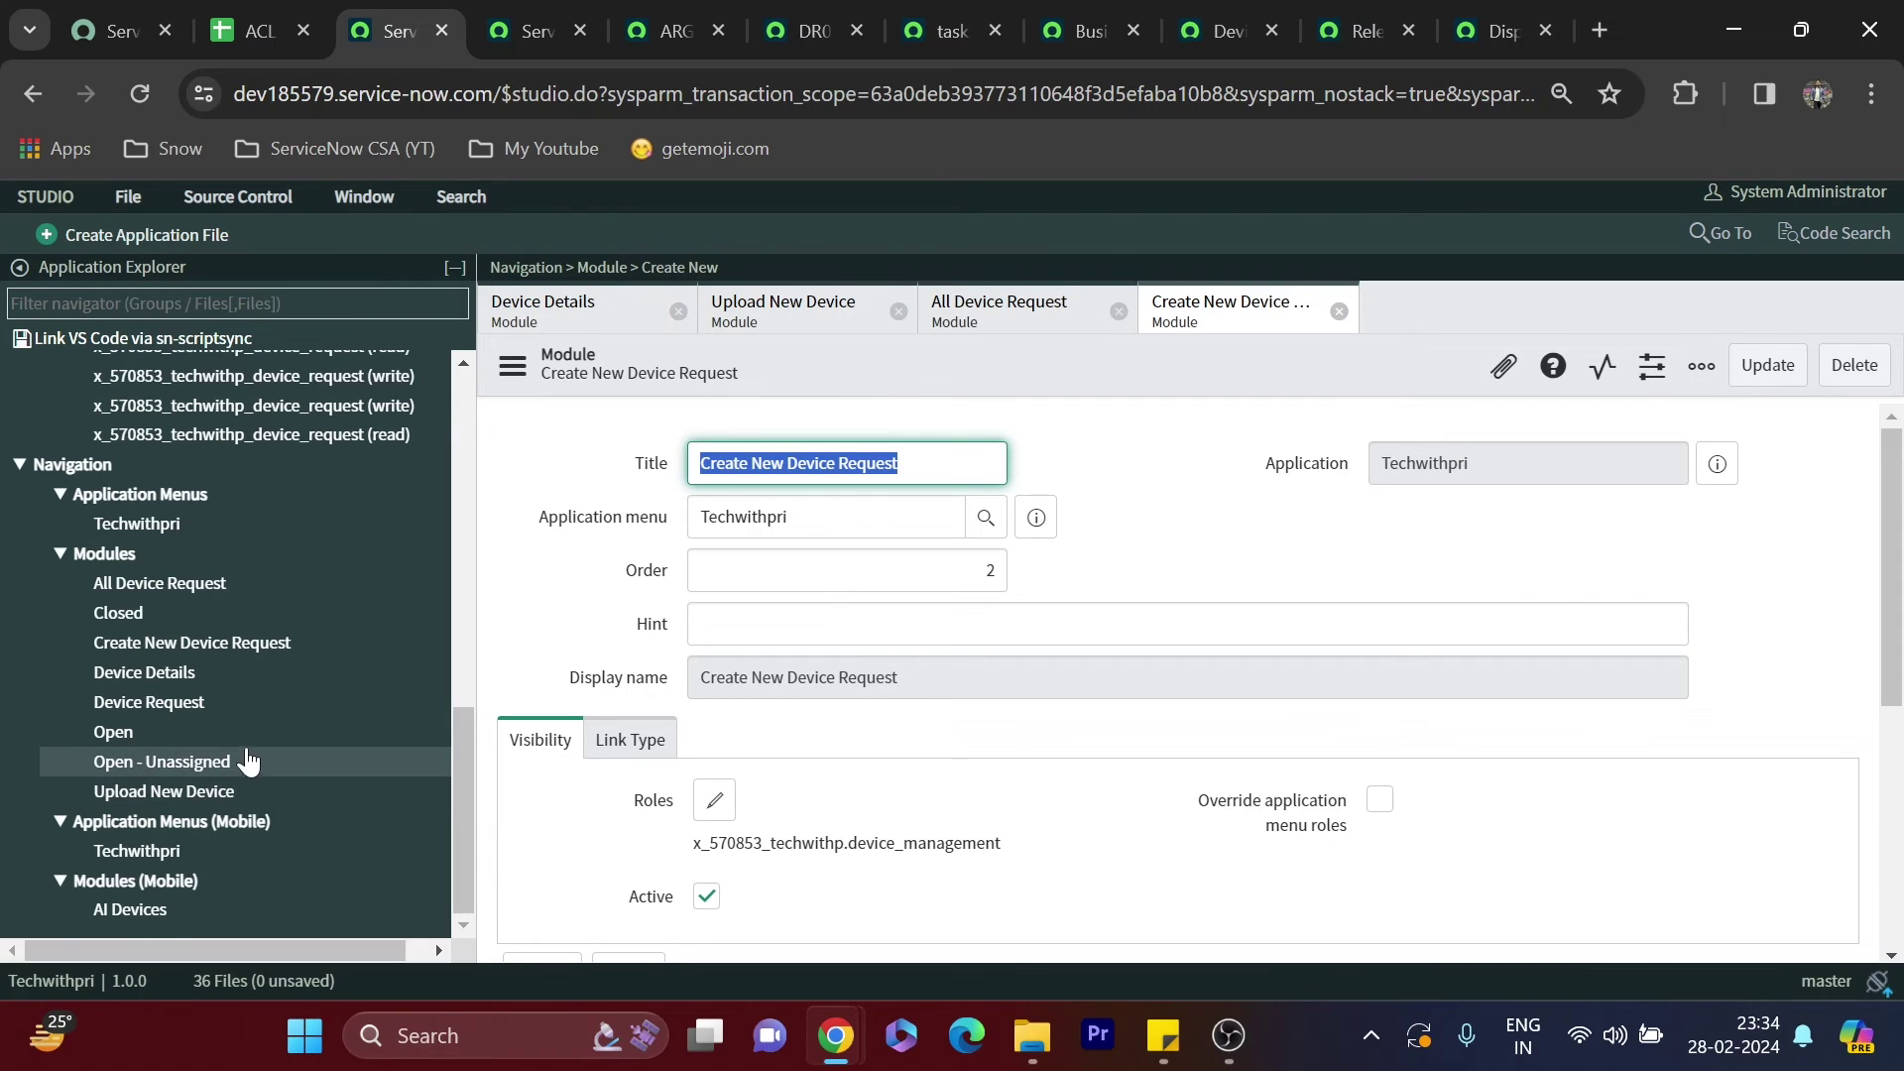
{"action": "left_click", "coordinate": [256, 14]}
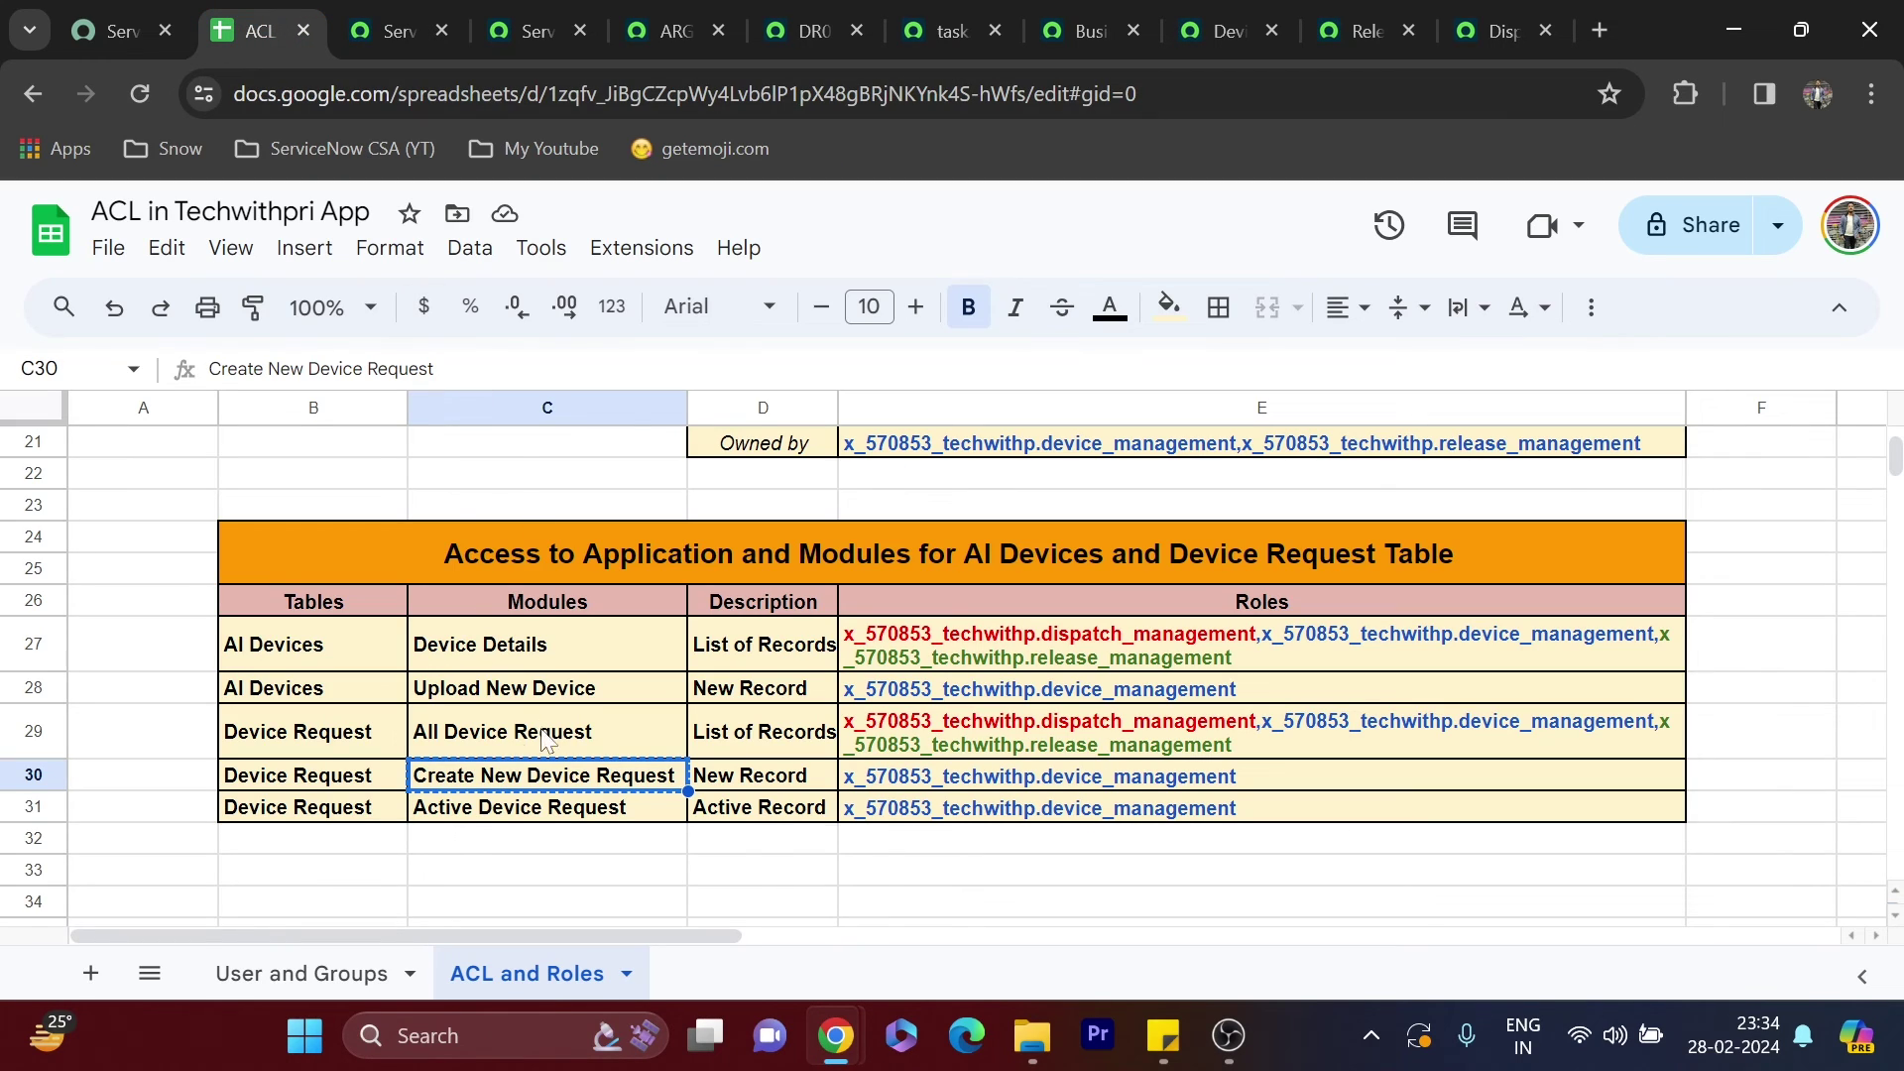
{"action": "left_click", "coordinate": [303, 816]}
{"action": "left_click", "coordinate": [521, 811]}
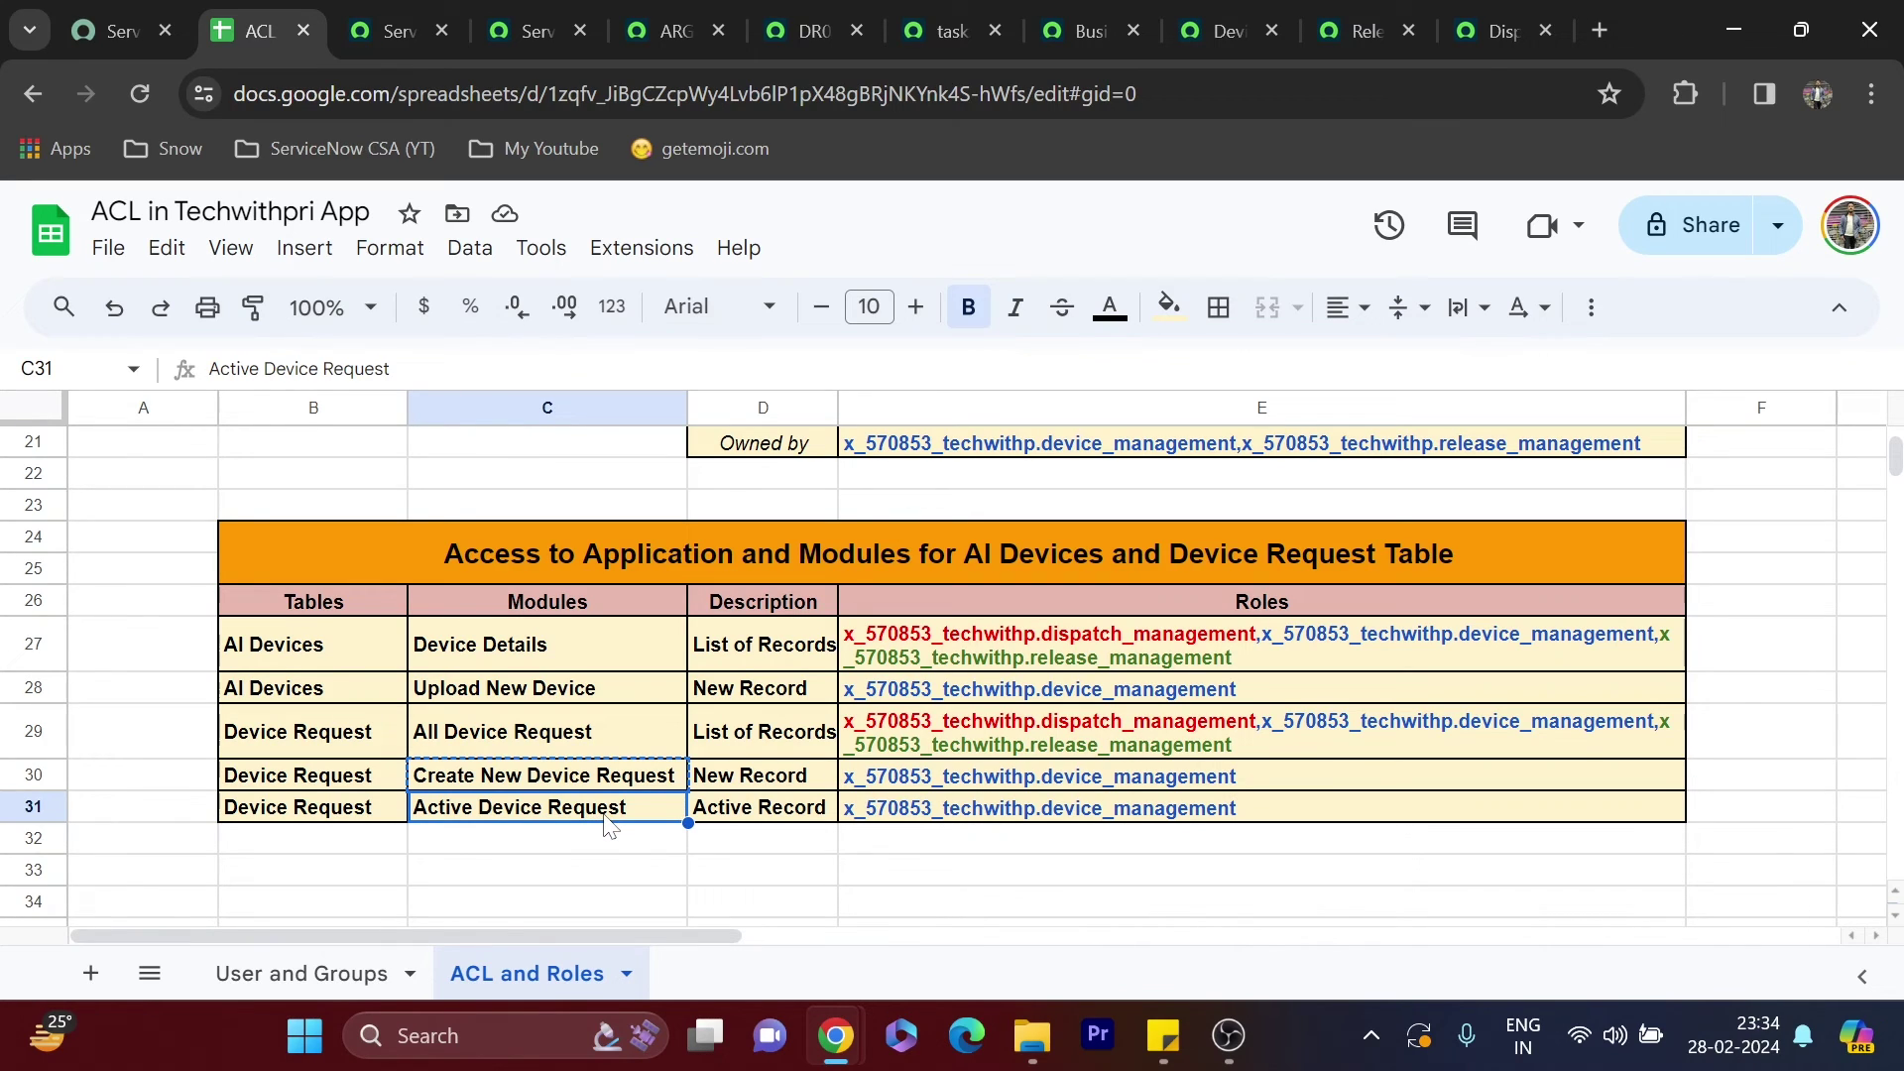
Open the Open module in ServiceNow Studio, review its link type settings and retitle it "Active Device Request"
{"action": "left_click", "coordinate": [382, 30]}
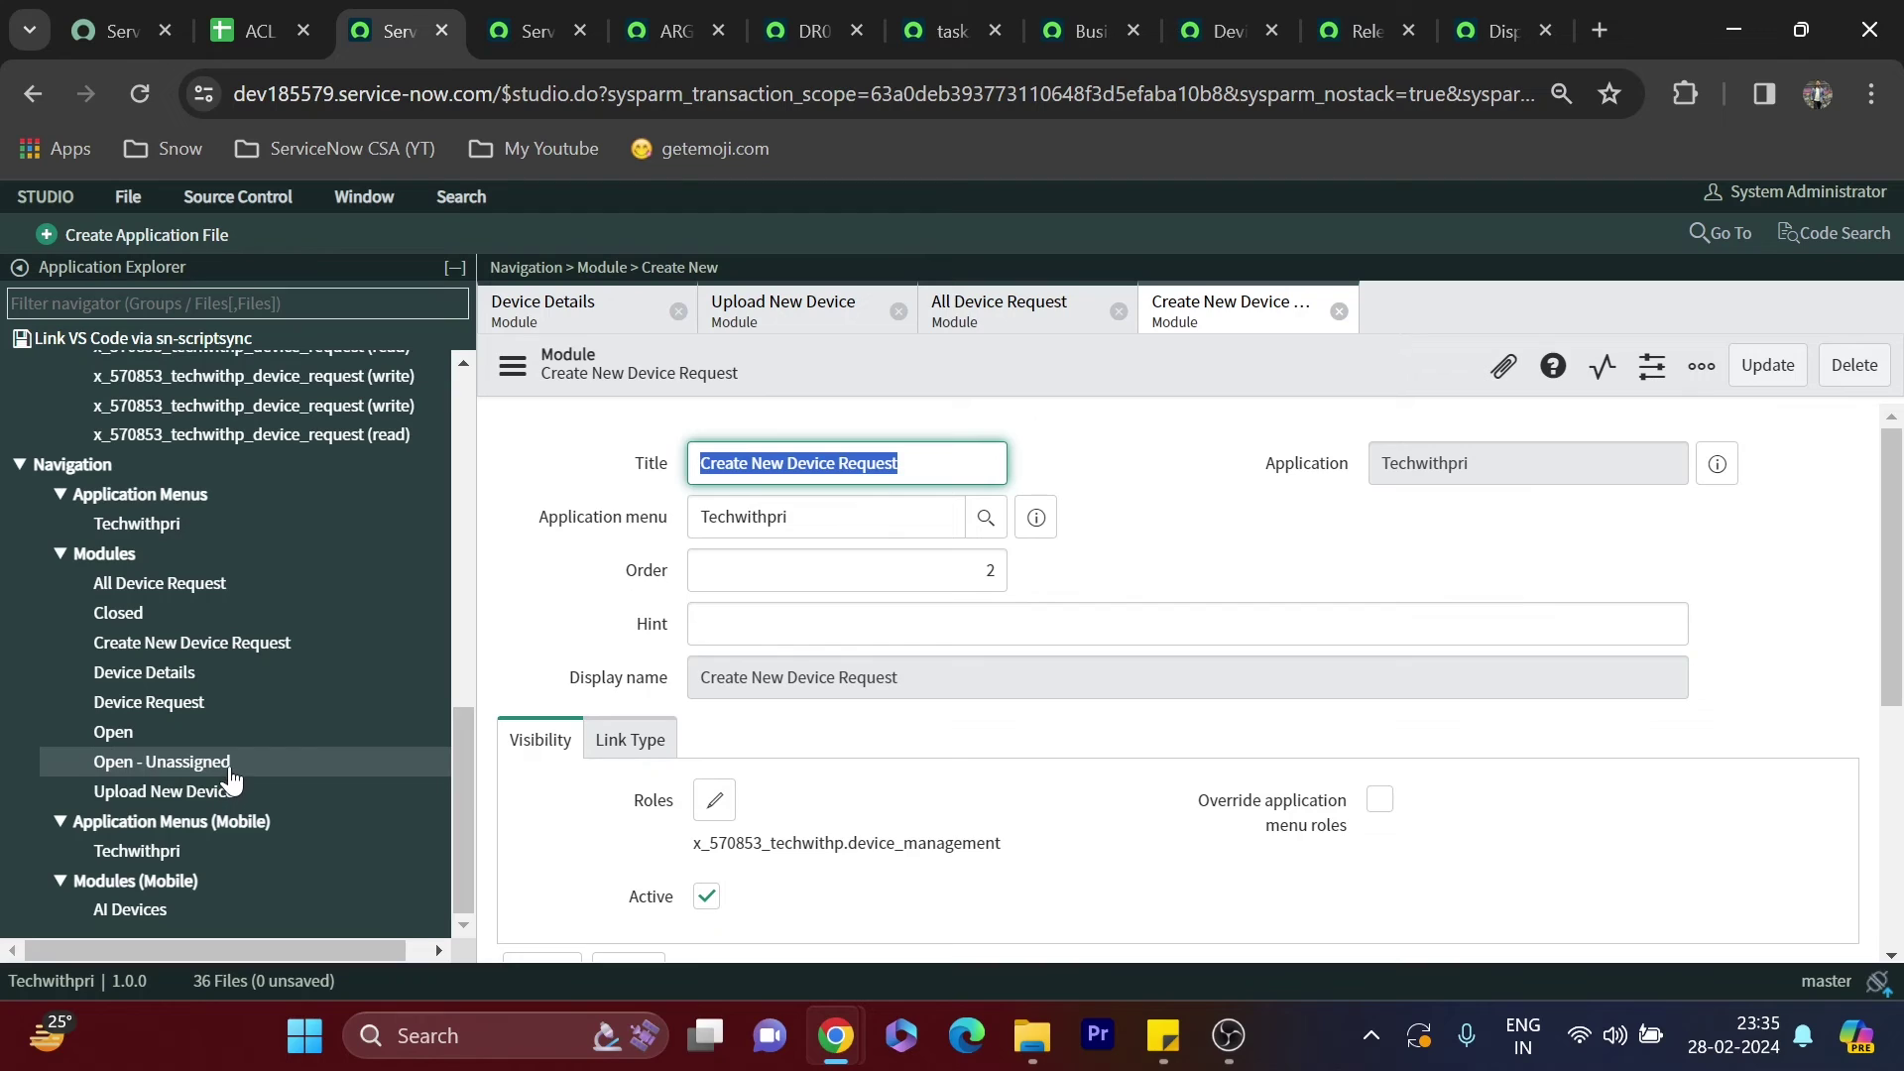
{"action": "left_click", "coordinate": [175, 734]}
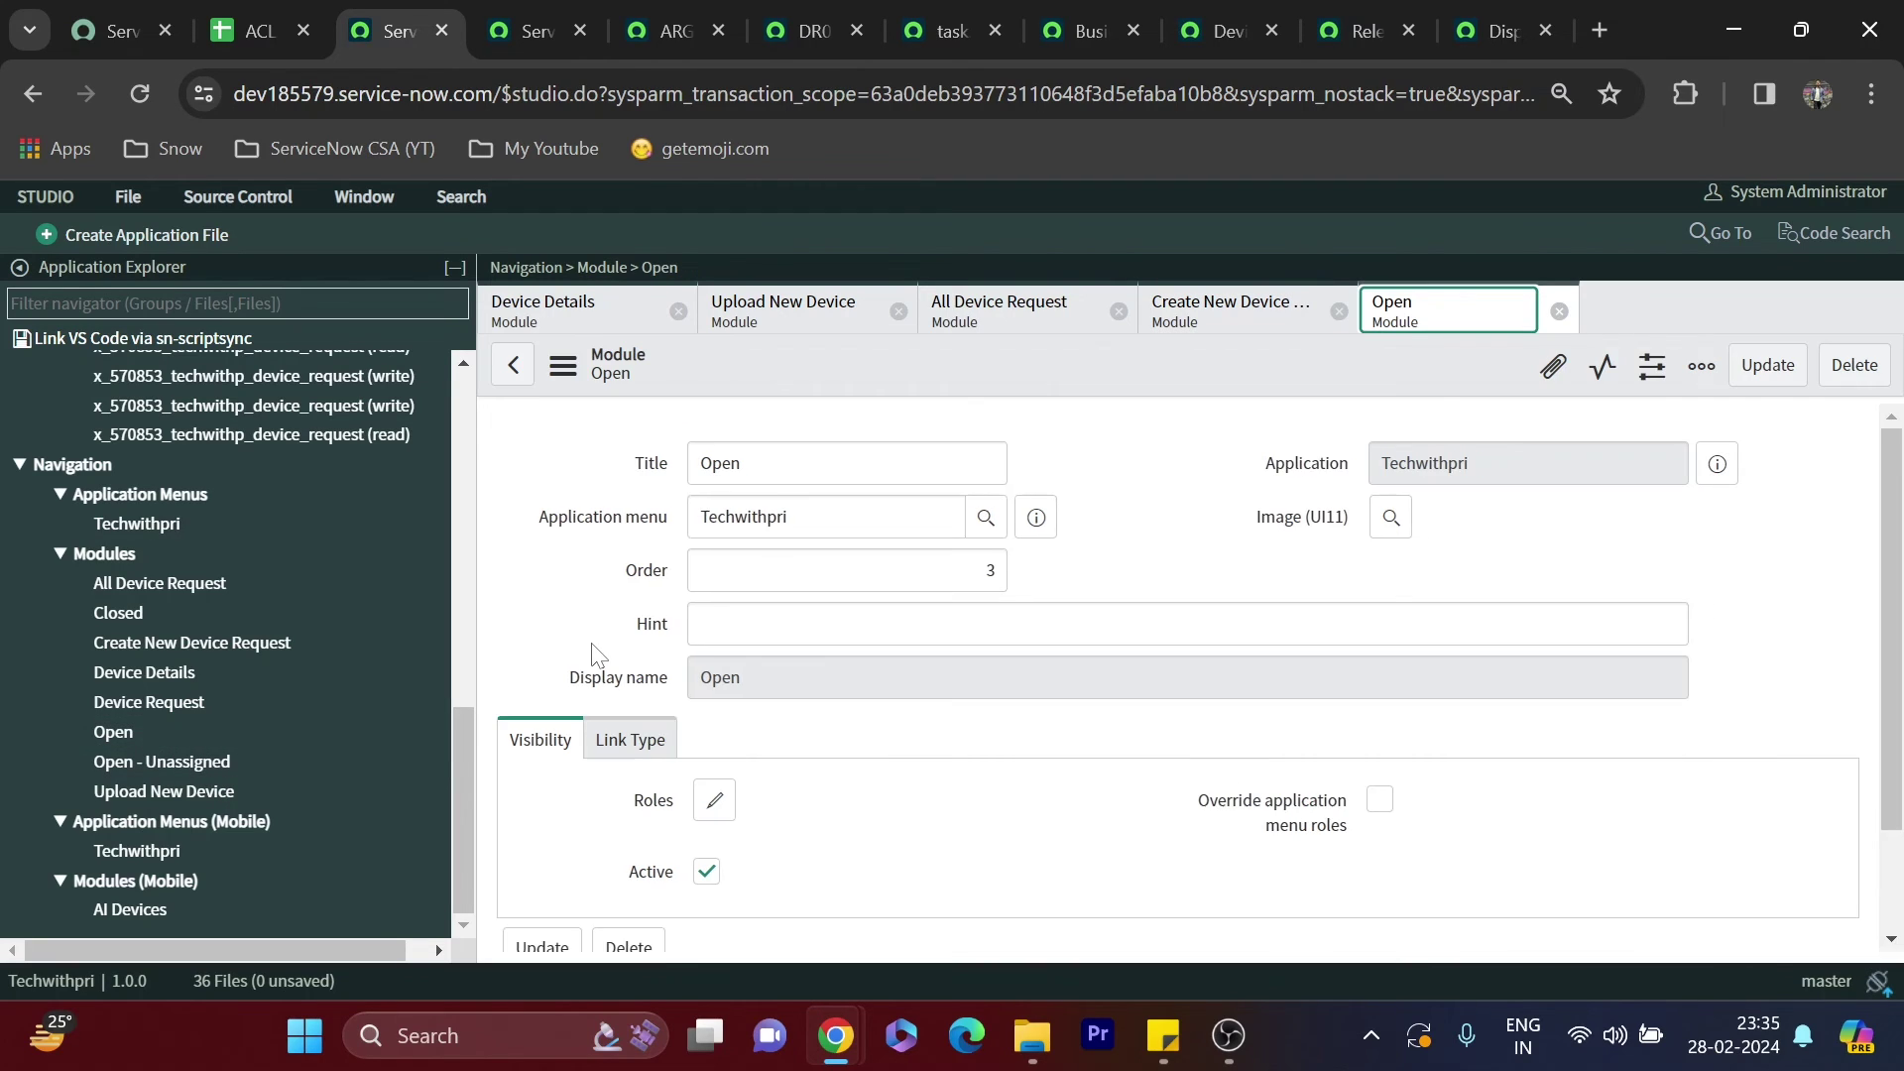
{"action": "left_click", "coordinate": [620, 741]}
{"action": "scroll", "coordinate": [926, 825], "scroll_direction": "down", "scroll_amount": 3}
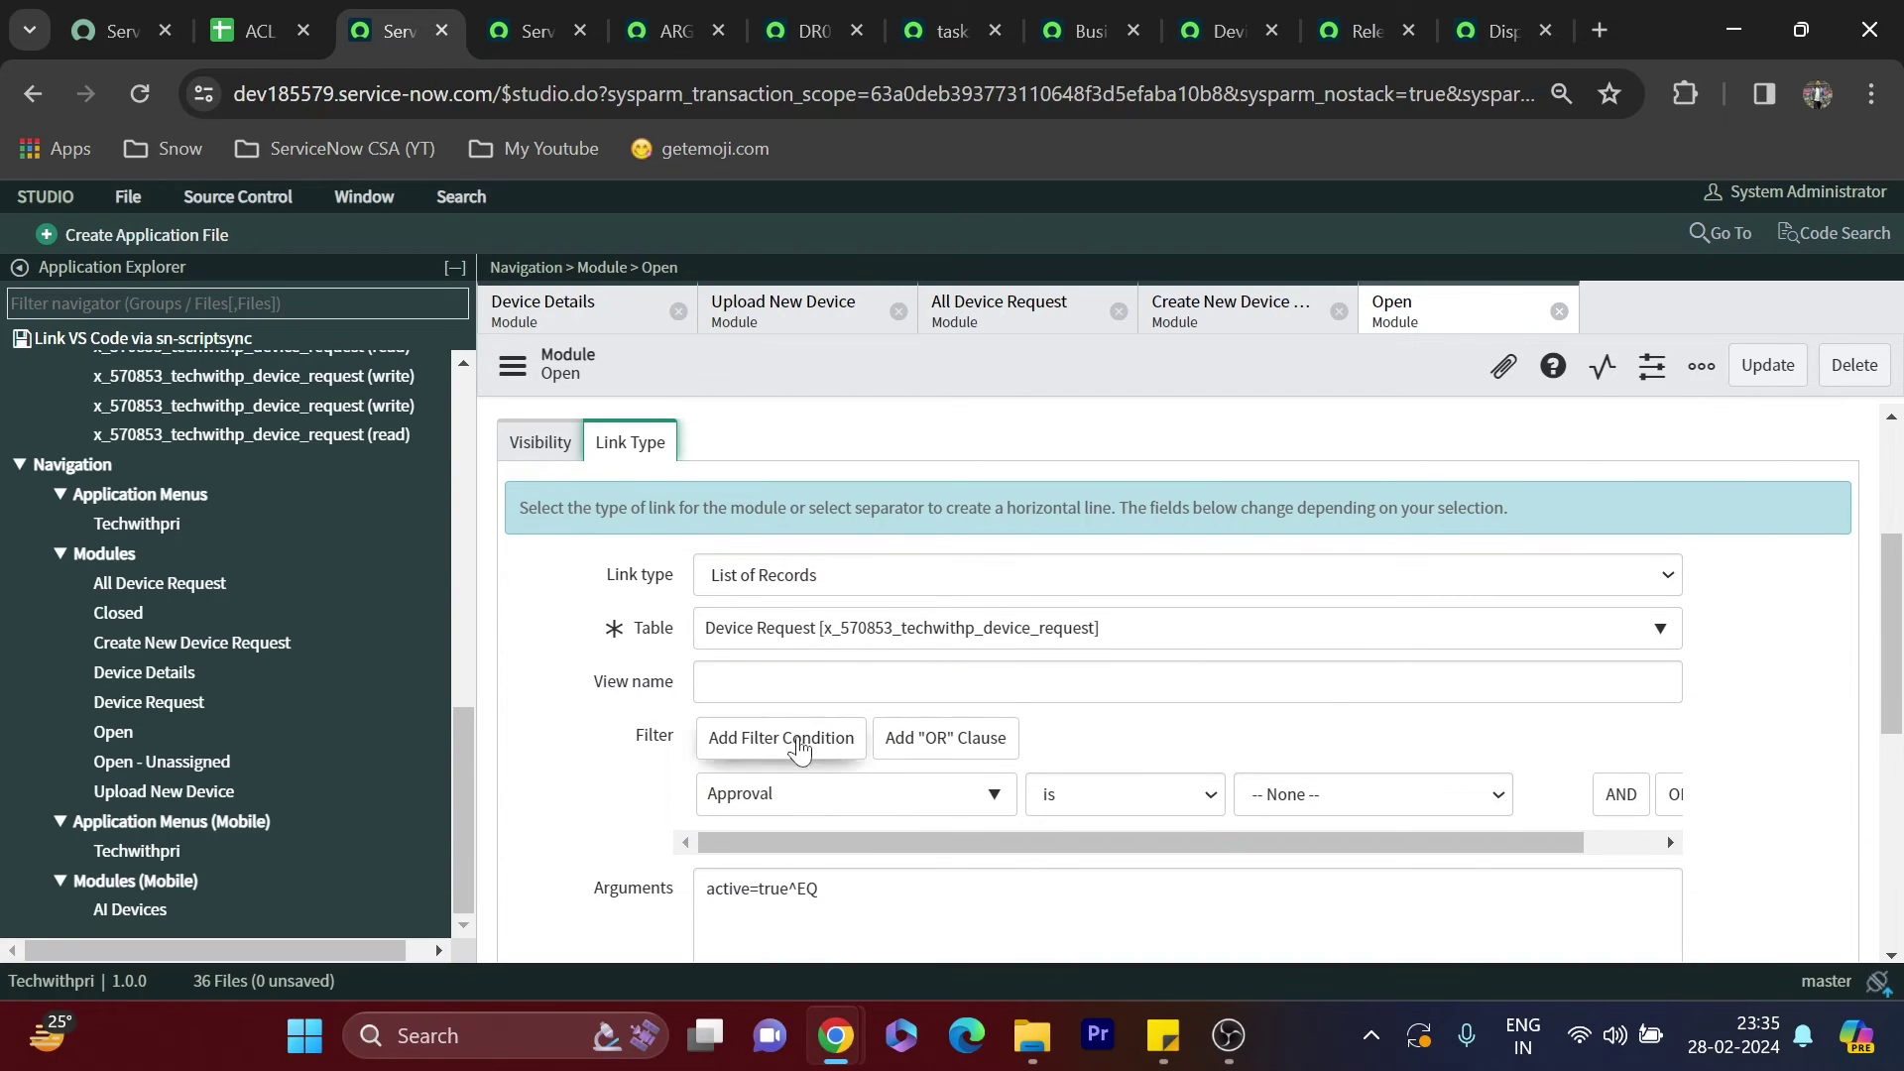
{"action": "scroll", "coordinate": [595, 539], "scroll_direction": "up", "scroll_amount": 3}
{"action": "left_click", "coordinate": [793, 463]}
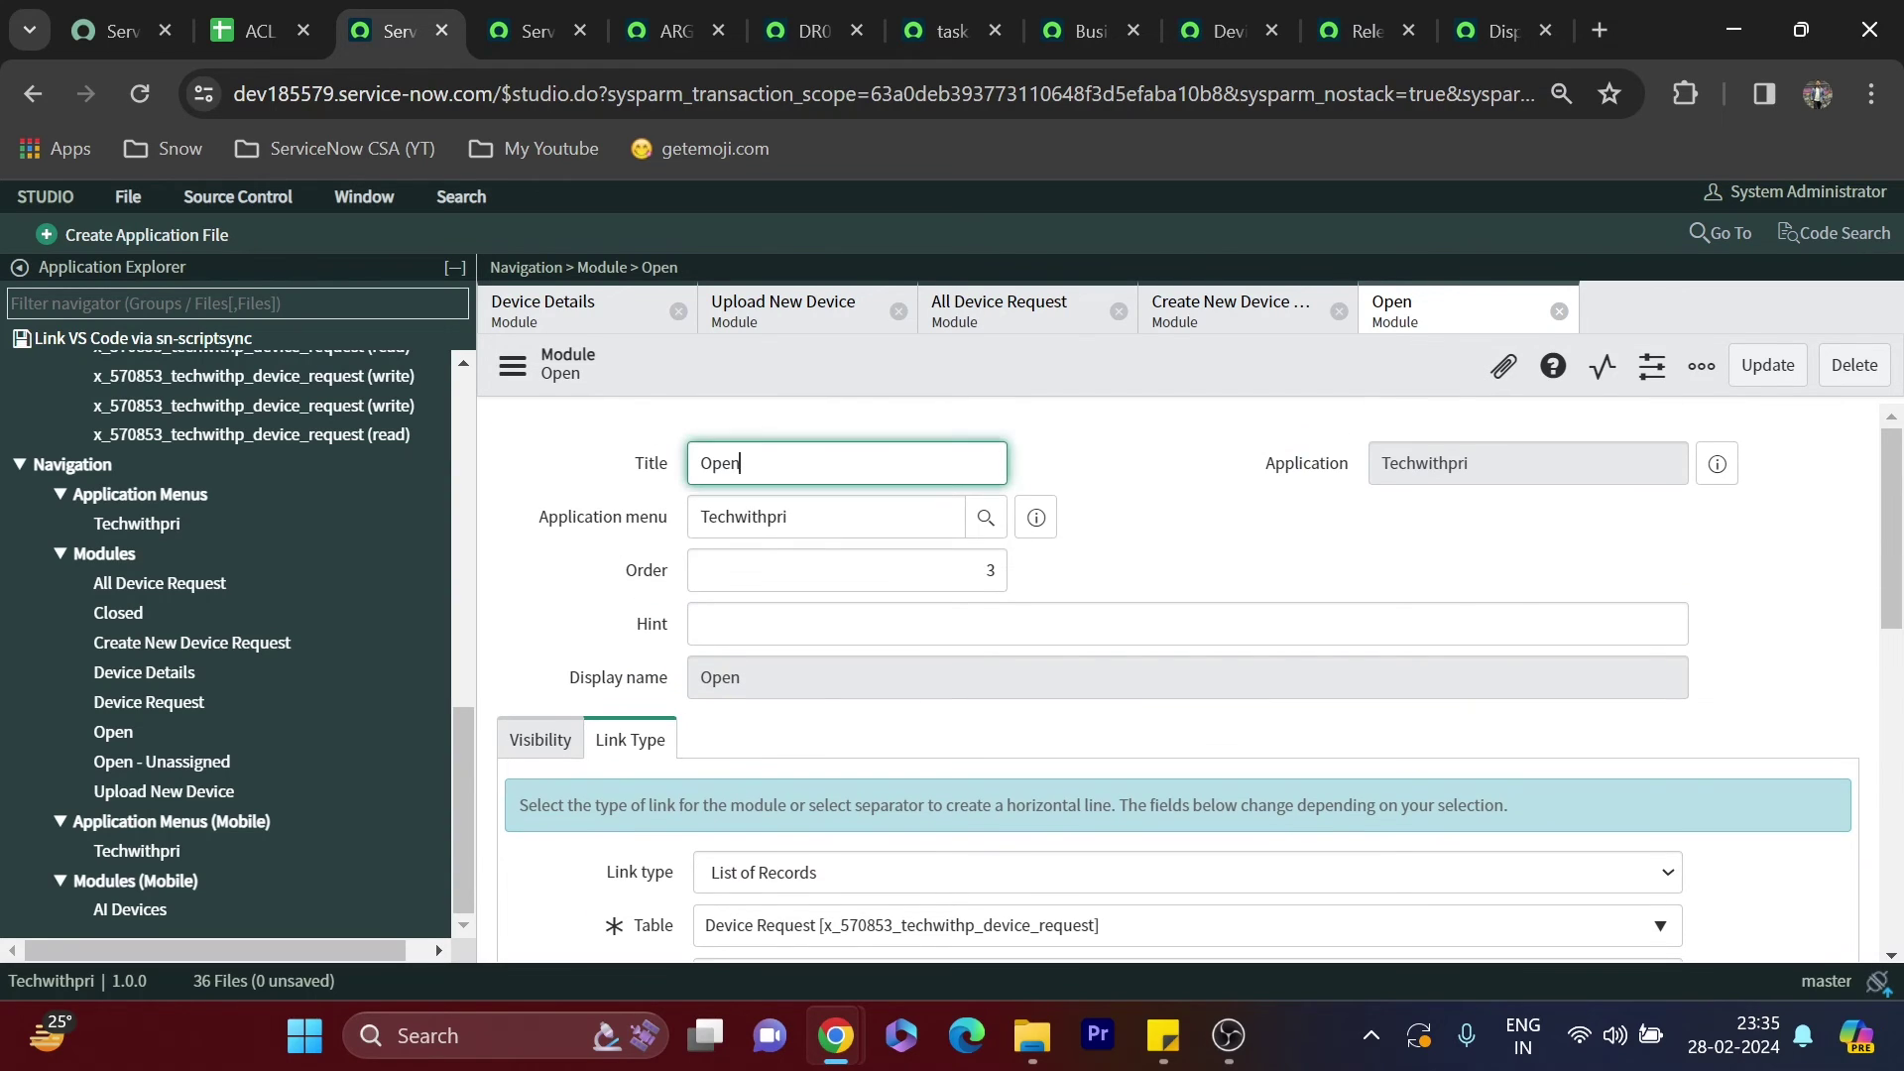
{"action": "key", "text": "ctrl+a"}
{"action": "key", "text": "ctrl+v"}
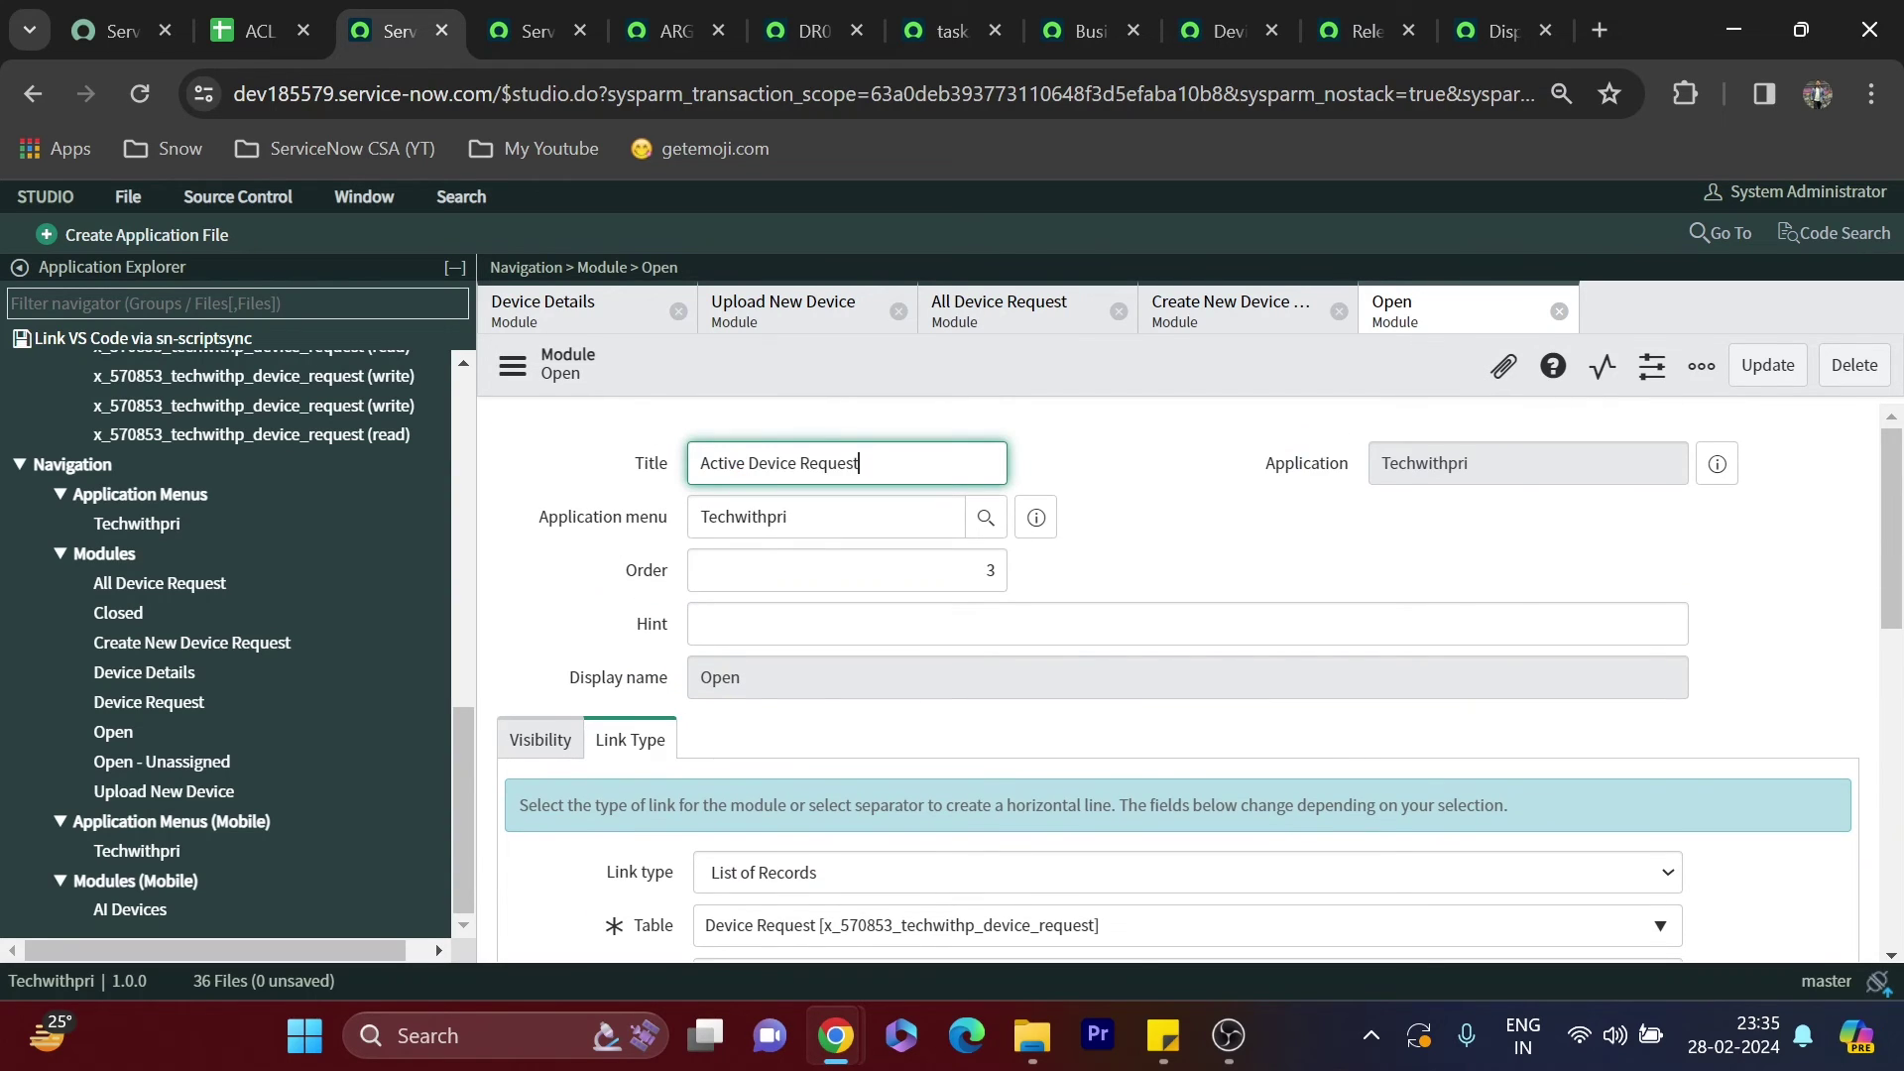
Add the x_570853_techwithp.device_management role to the Active Device Request module and update the record
{"action": "left_click", "coordinate": [535, 739]}
{"action": "scroll", "coordinate": [615, 624], "scroll_direction": "down", "scroll_amount": 3}
{"action": "left_click", "coordinate": [714, 503]}
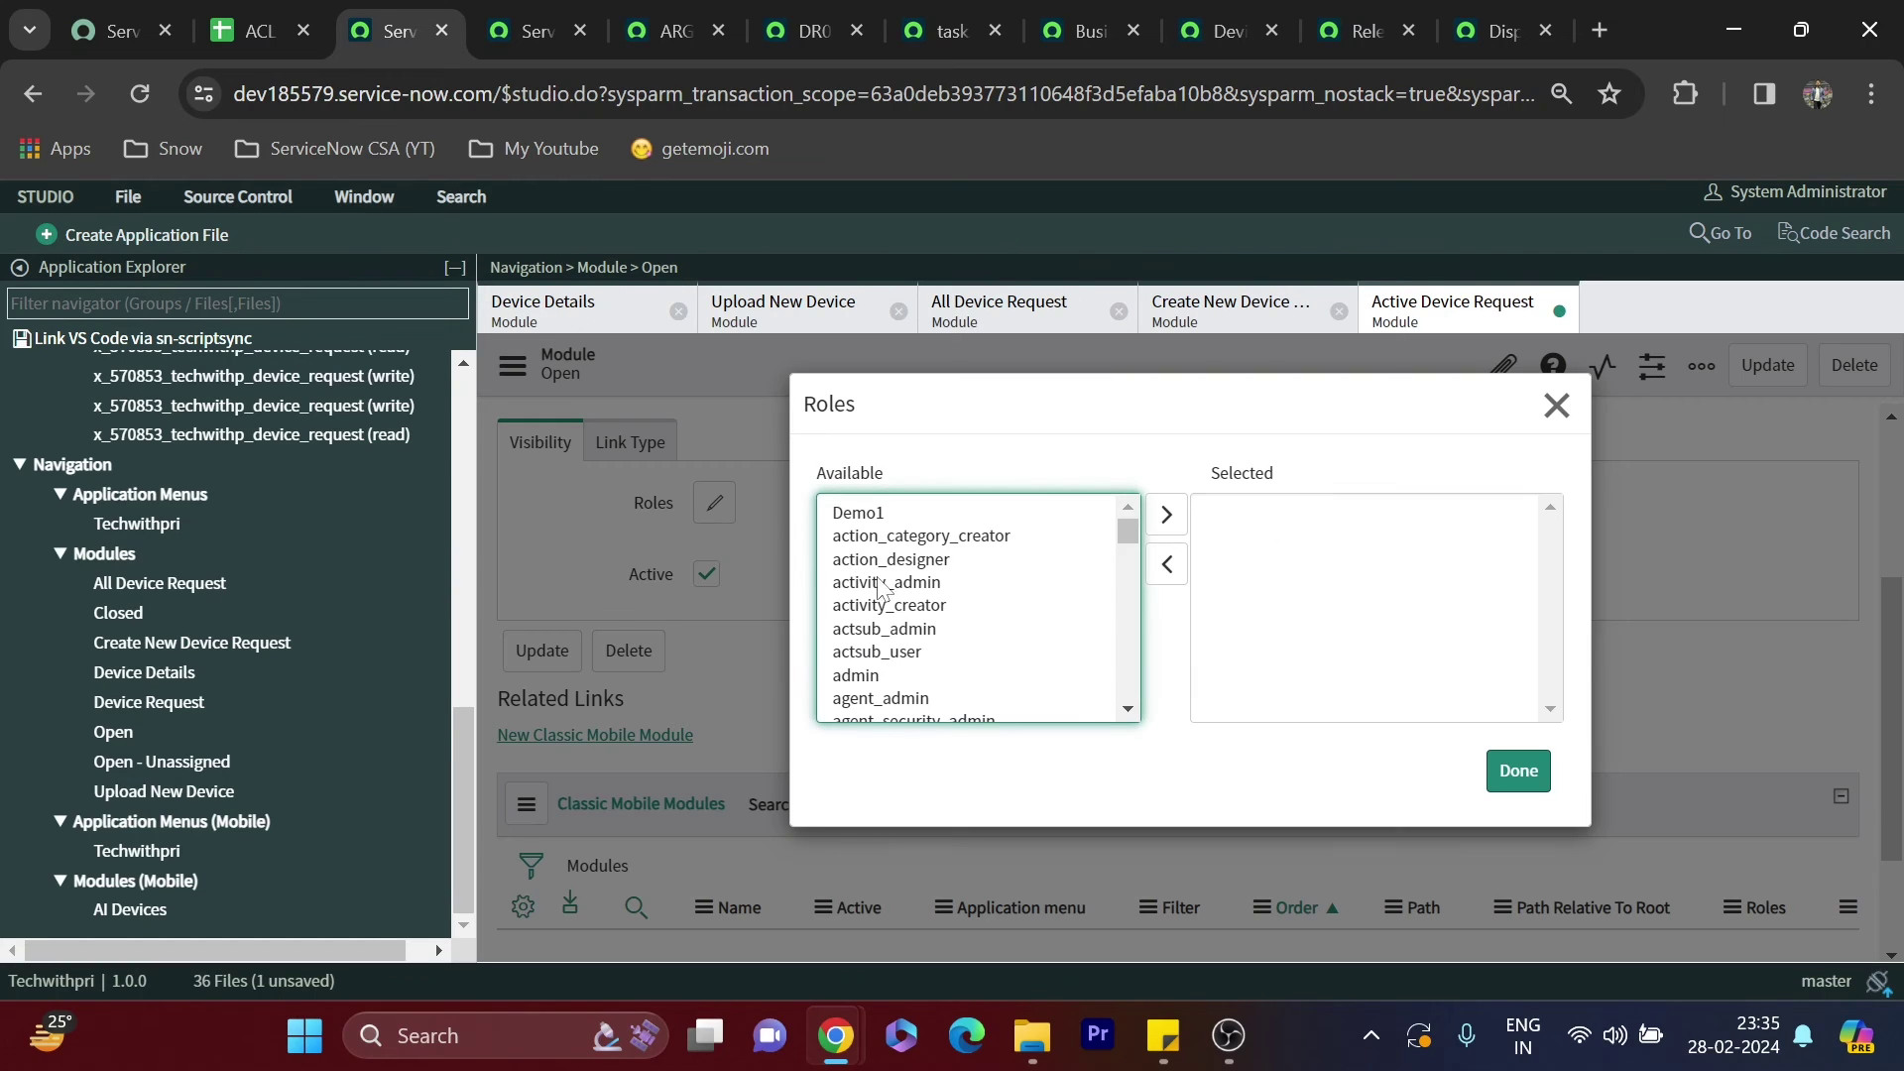
{"action": "scroll", "coordinate": [904, 615], "scroll_direction": "down", "scroll_amount": 20}
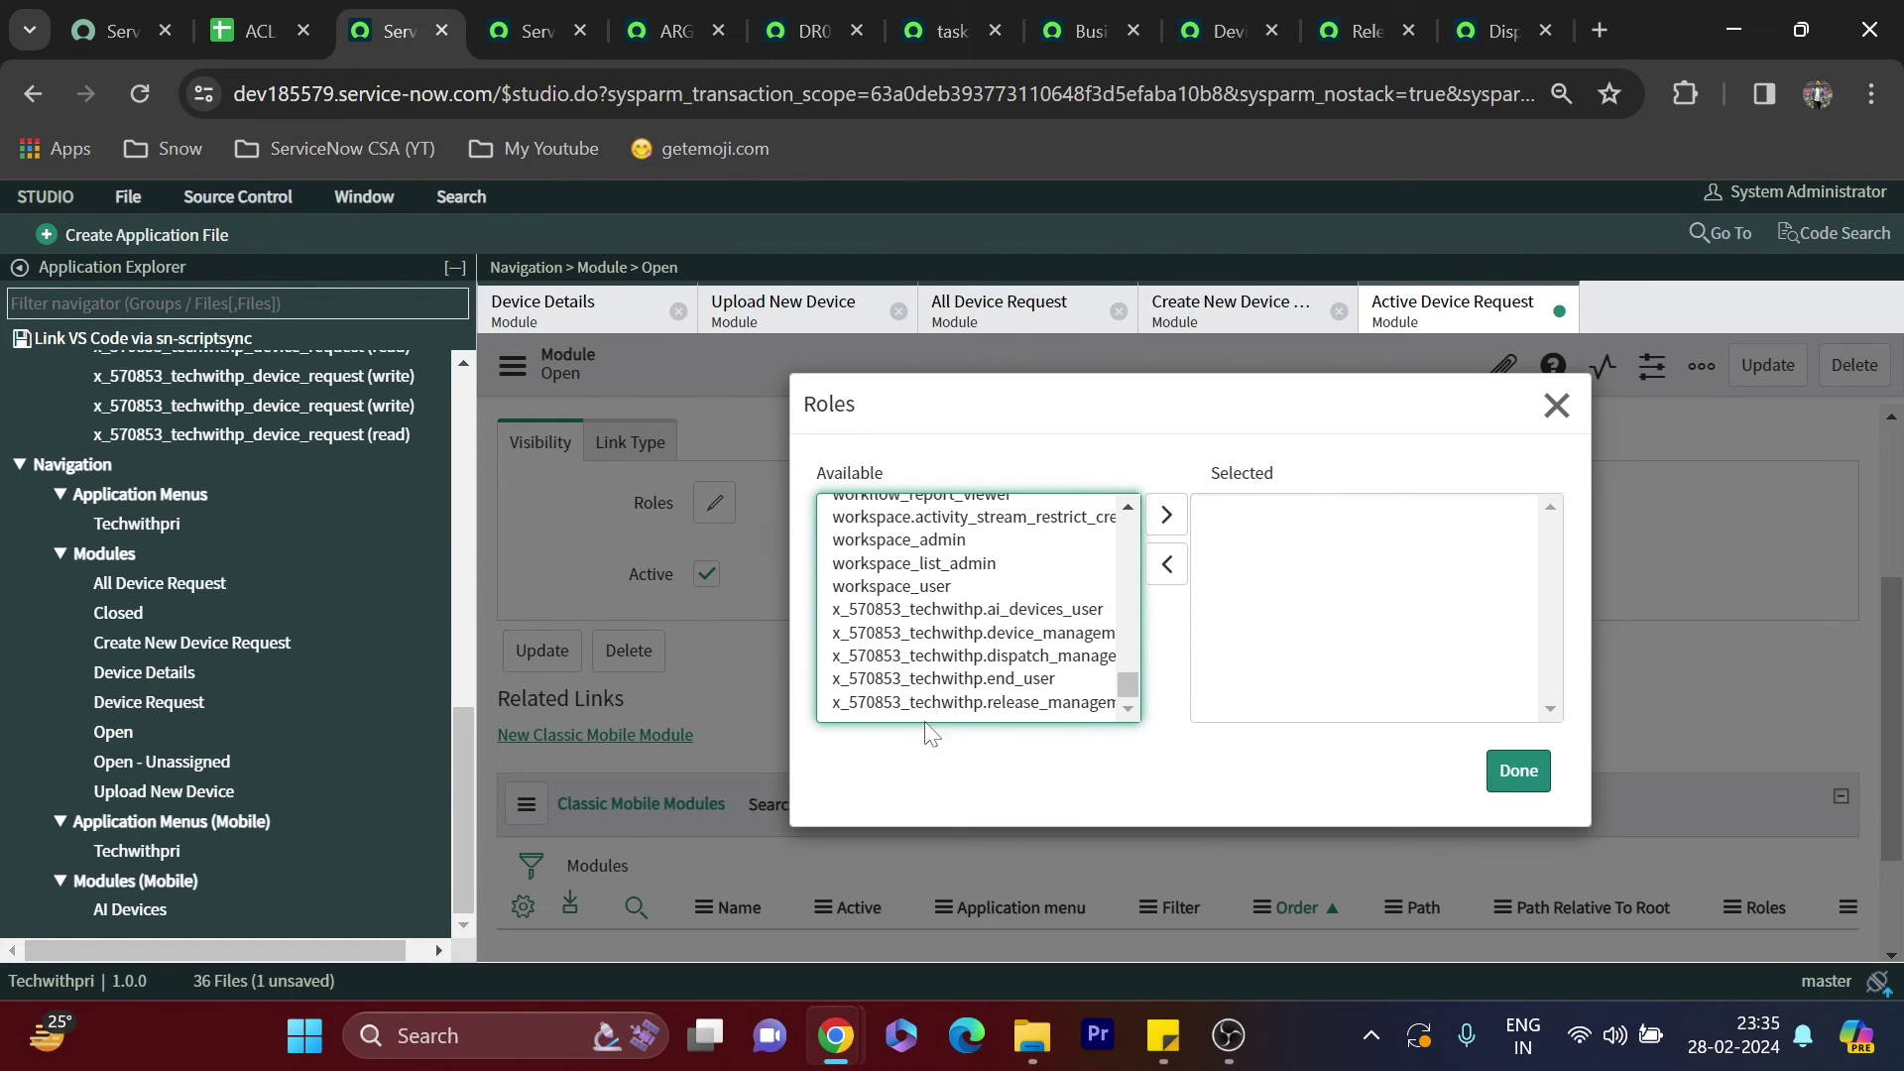
{"action": "left_click", "coordinate": [1022, 634]}
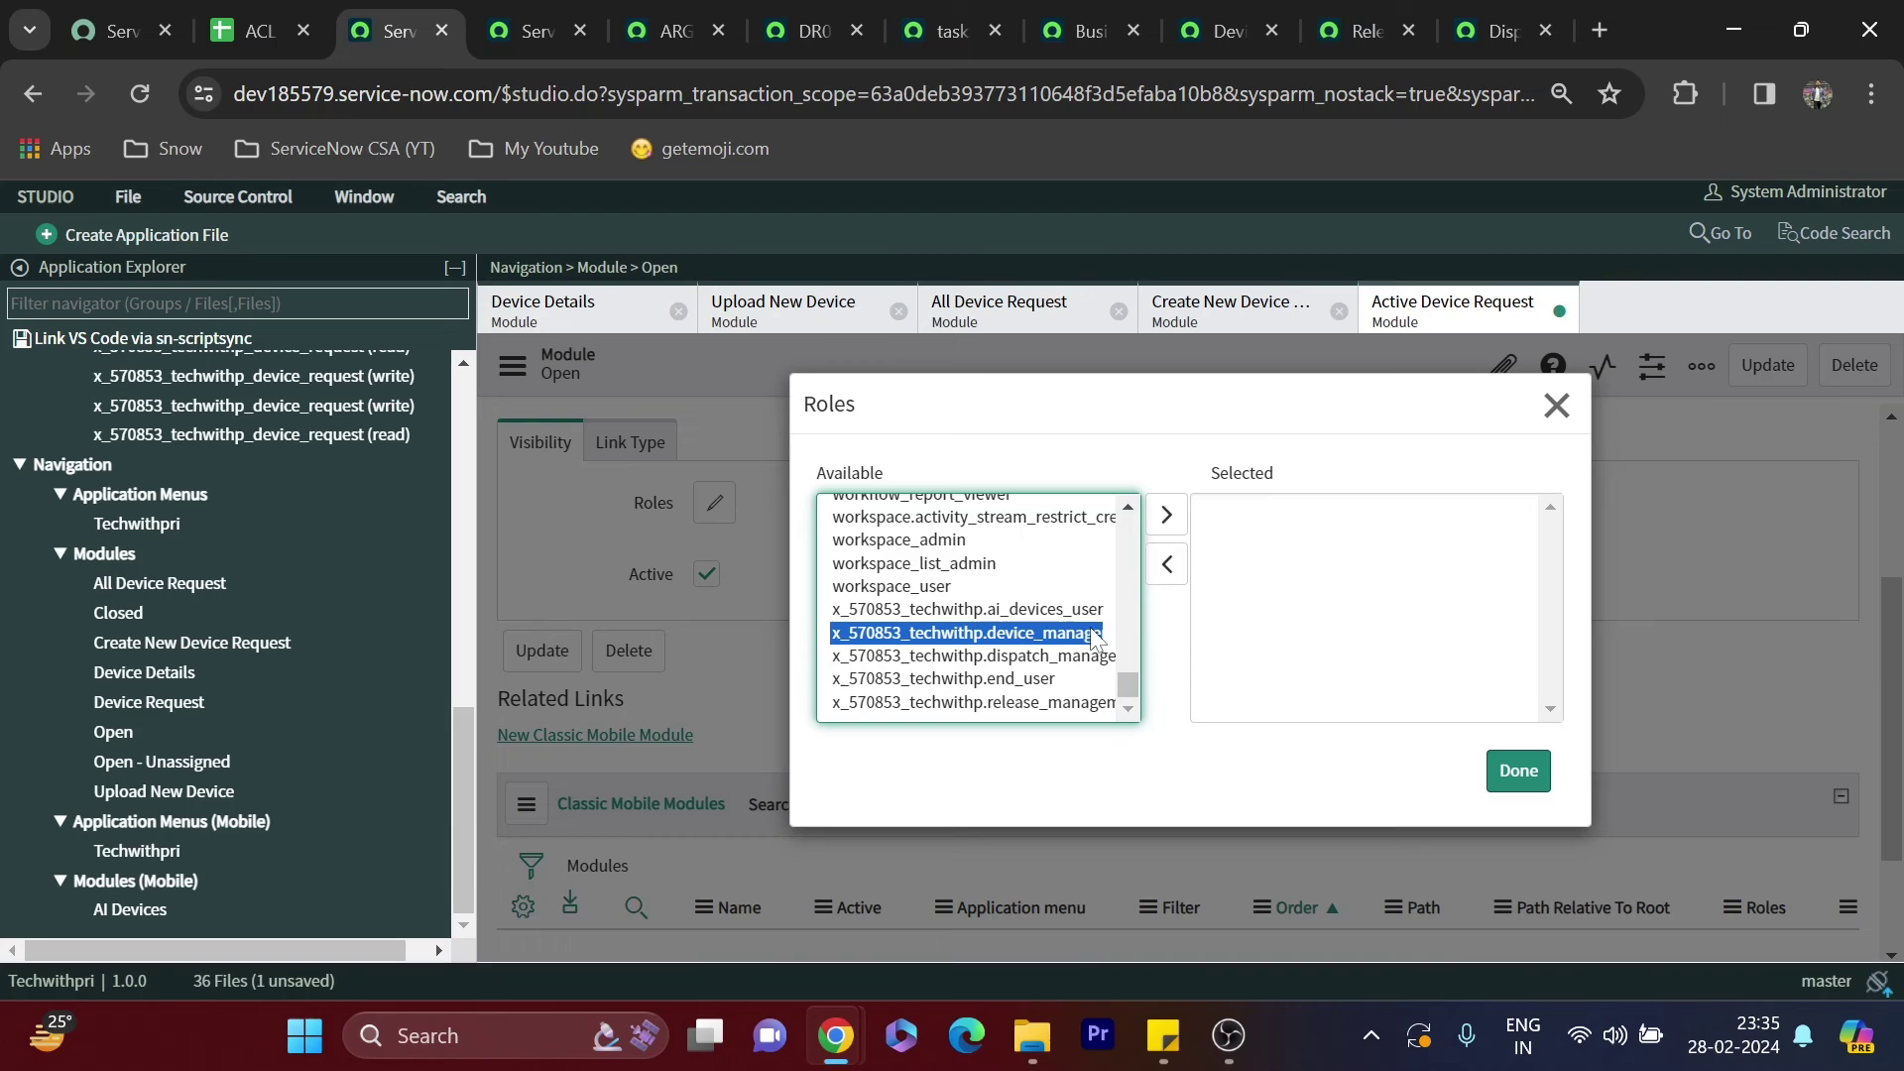
{"action": "left_click", "coordinate": [1166, 514]}
{"action": "left_click", "coordinate": [1508, 775]}
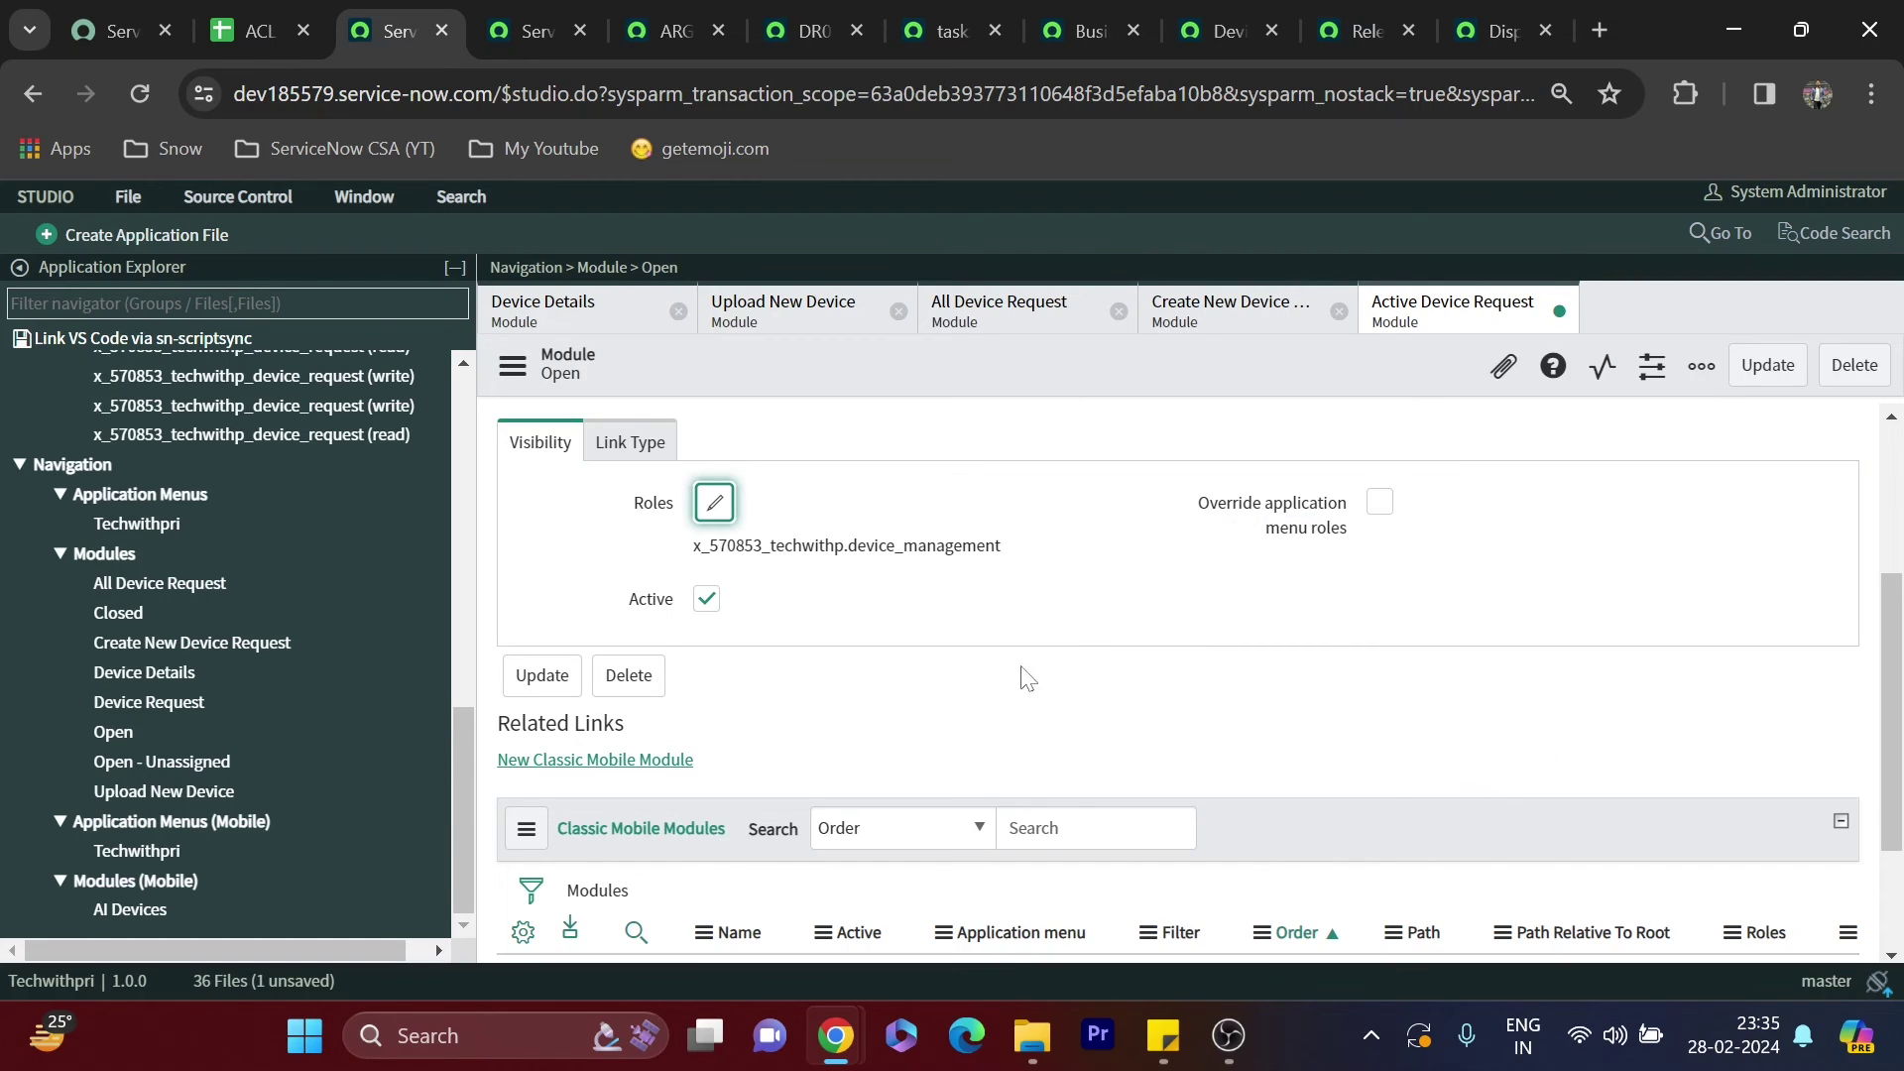
{"action": "left_click", "coordinate": [1770, 366]}
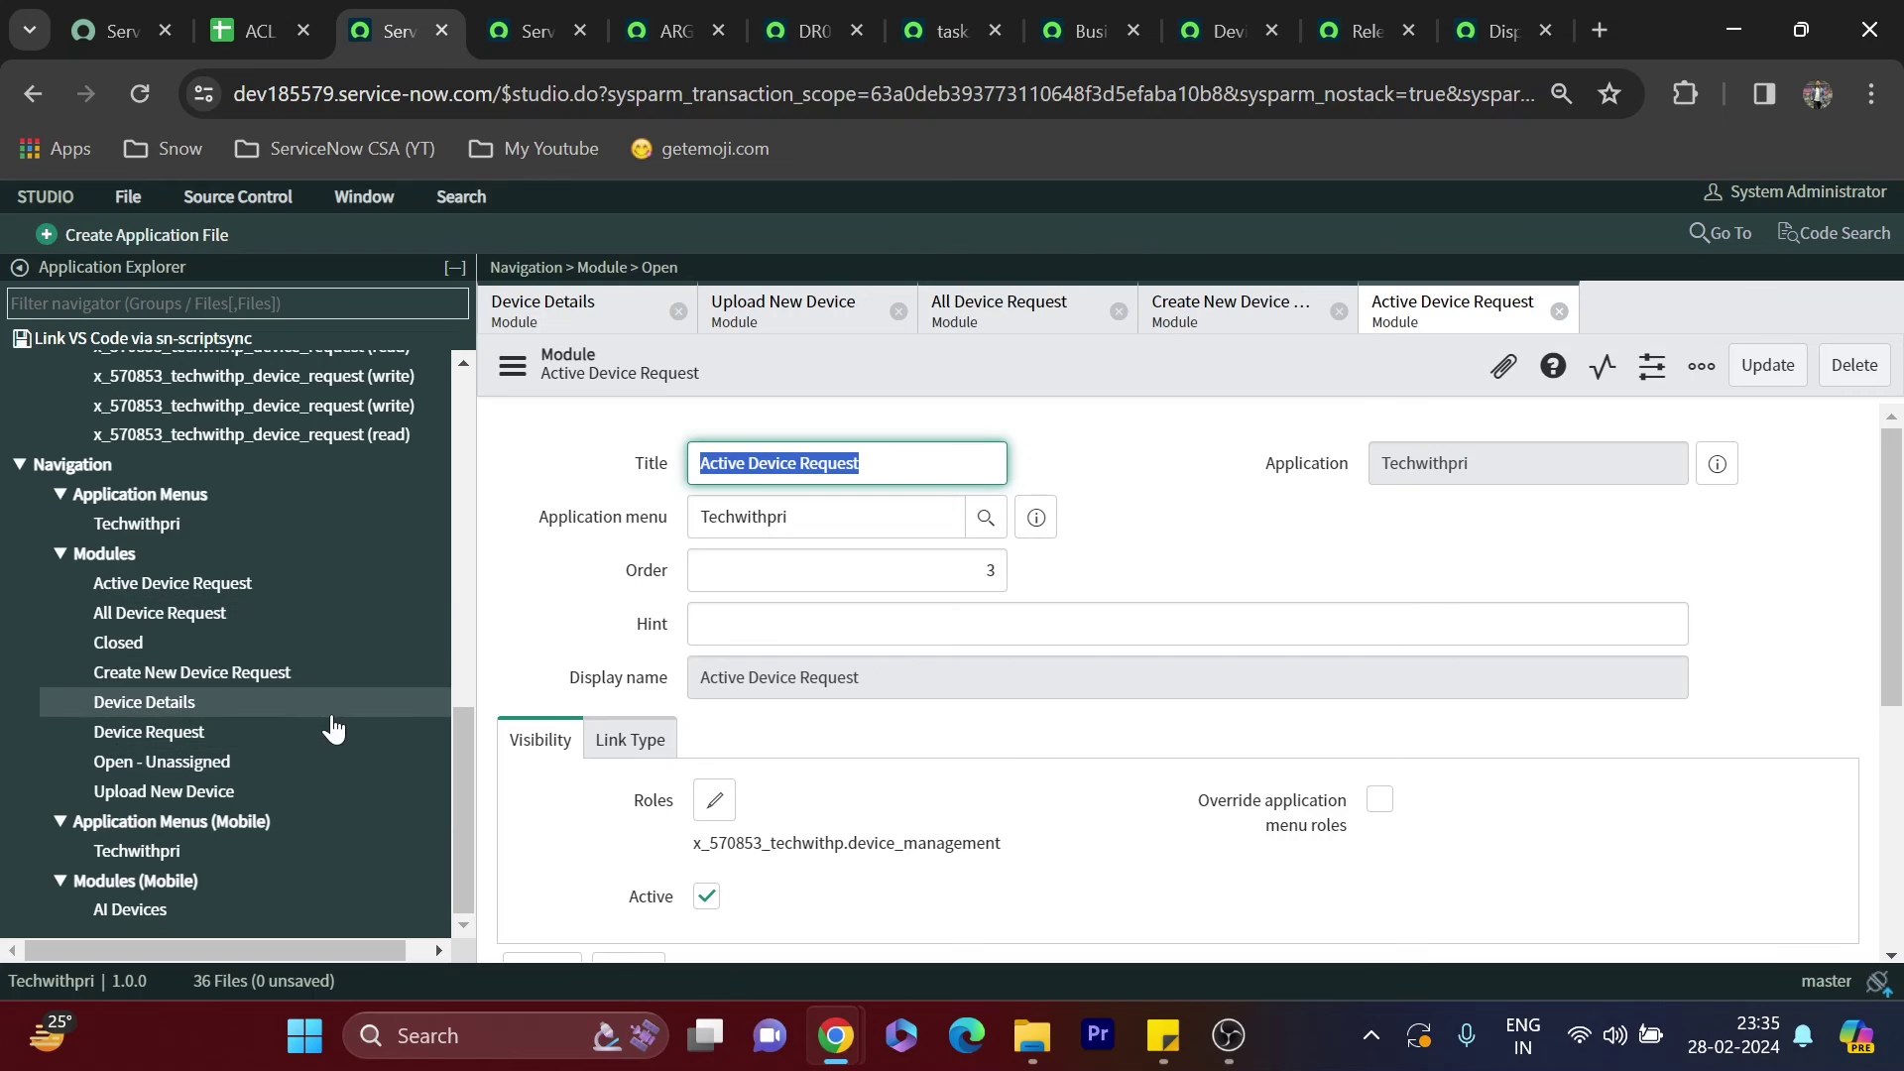
Review the order, assigned role and visibility settings of the Active Device Request module
{"action": "left_click", "coordinate": [988, 570]}
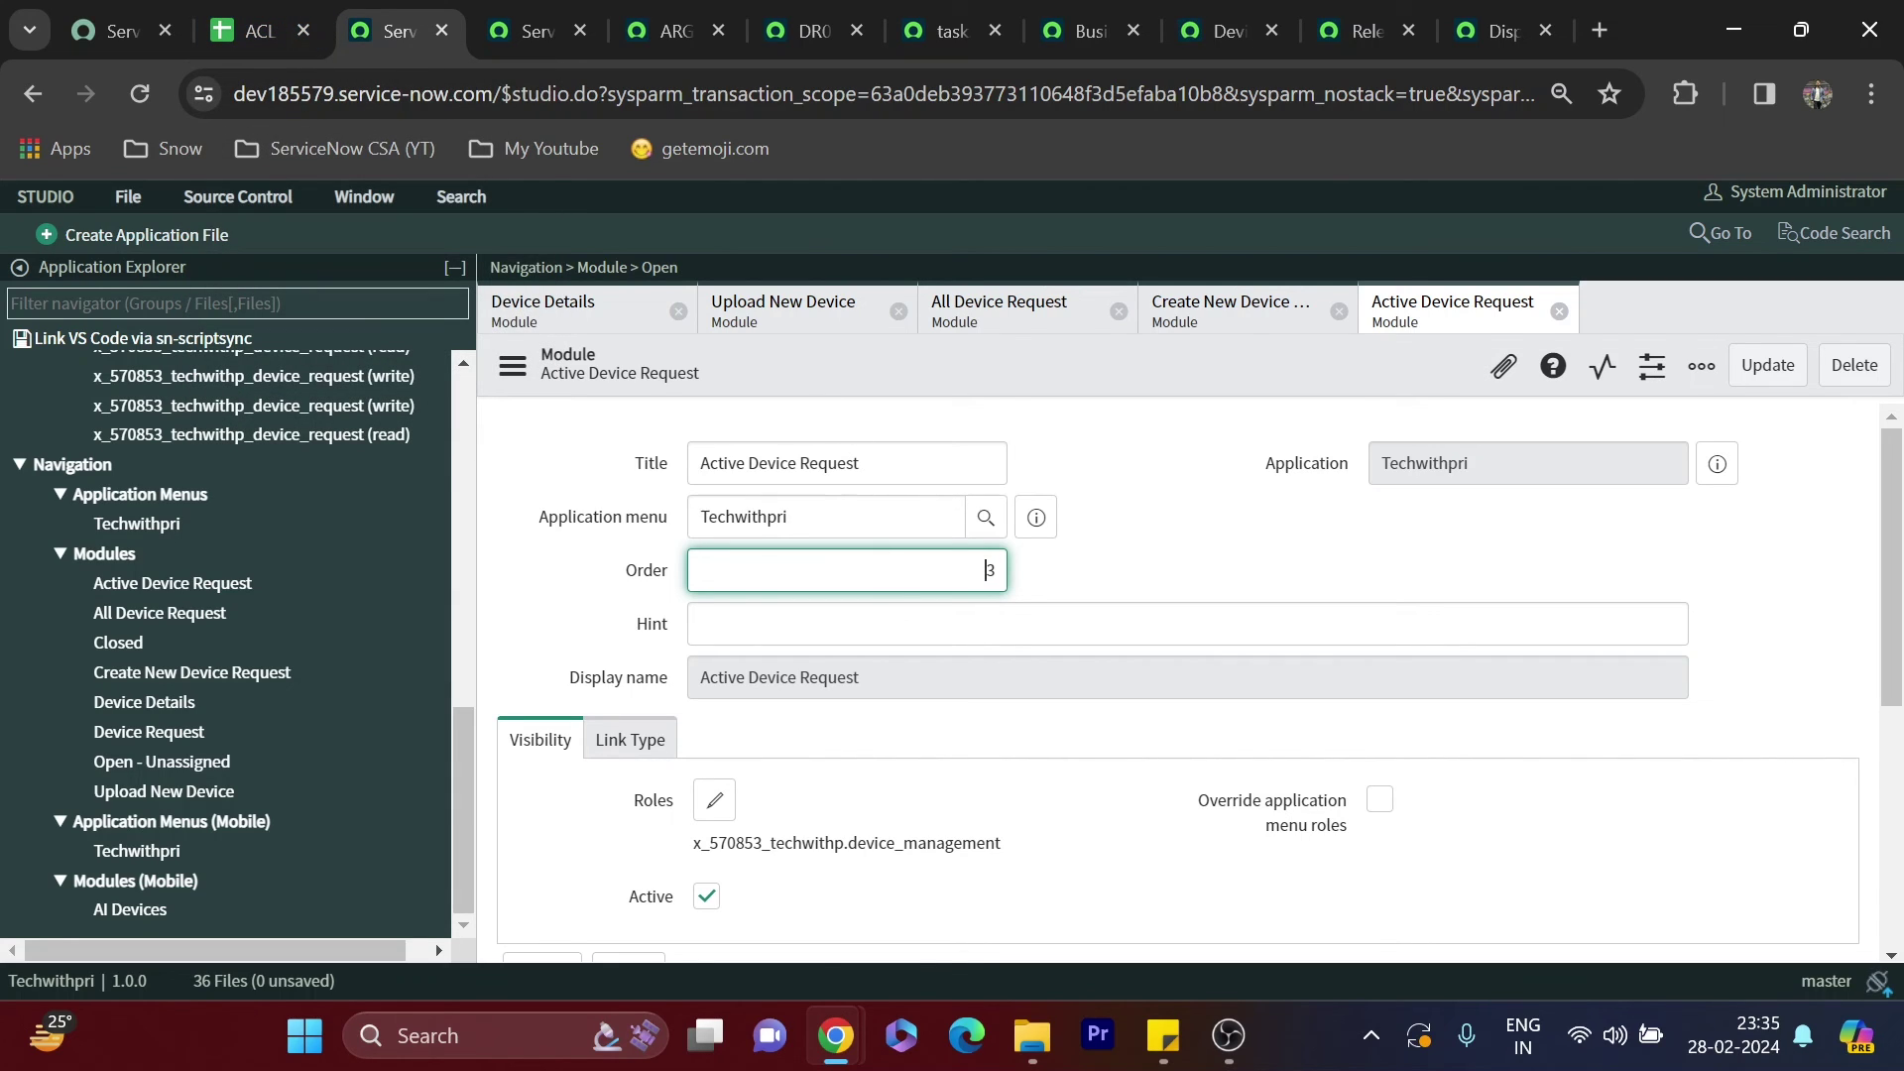
{"action": "scroll", "coordinate": [783, 574], "scroll_direction": "down", "scroll_amount": 3}
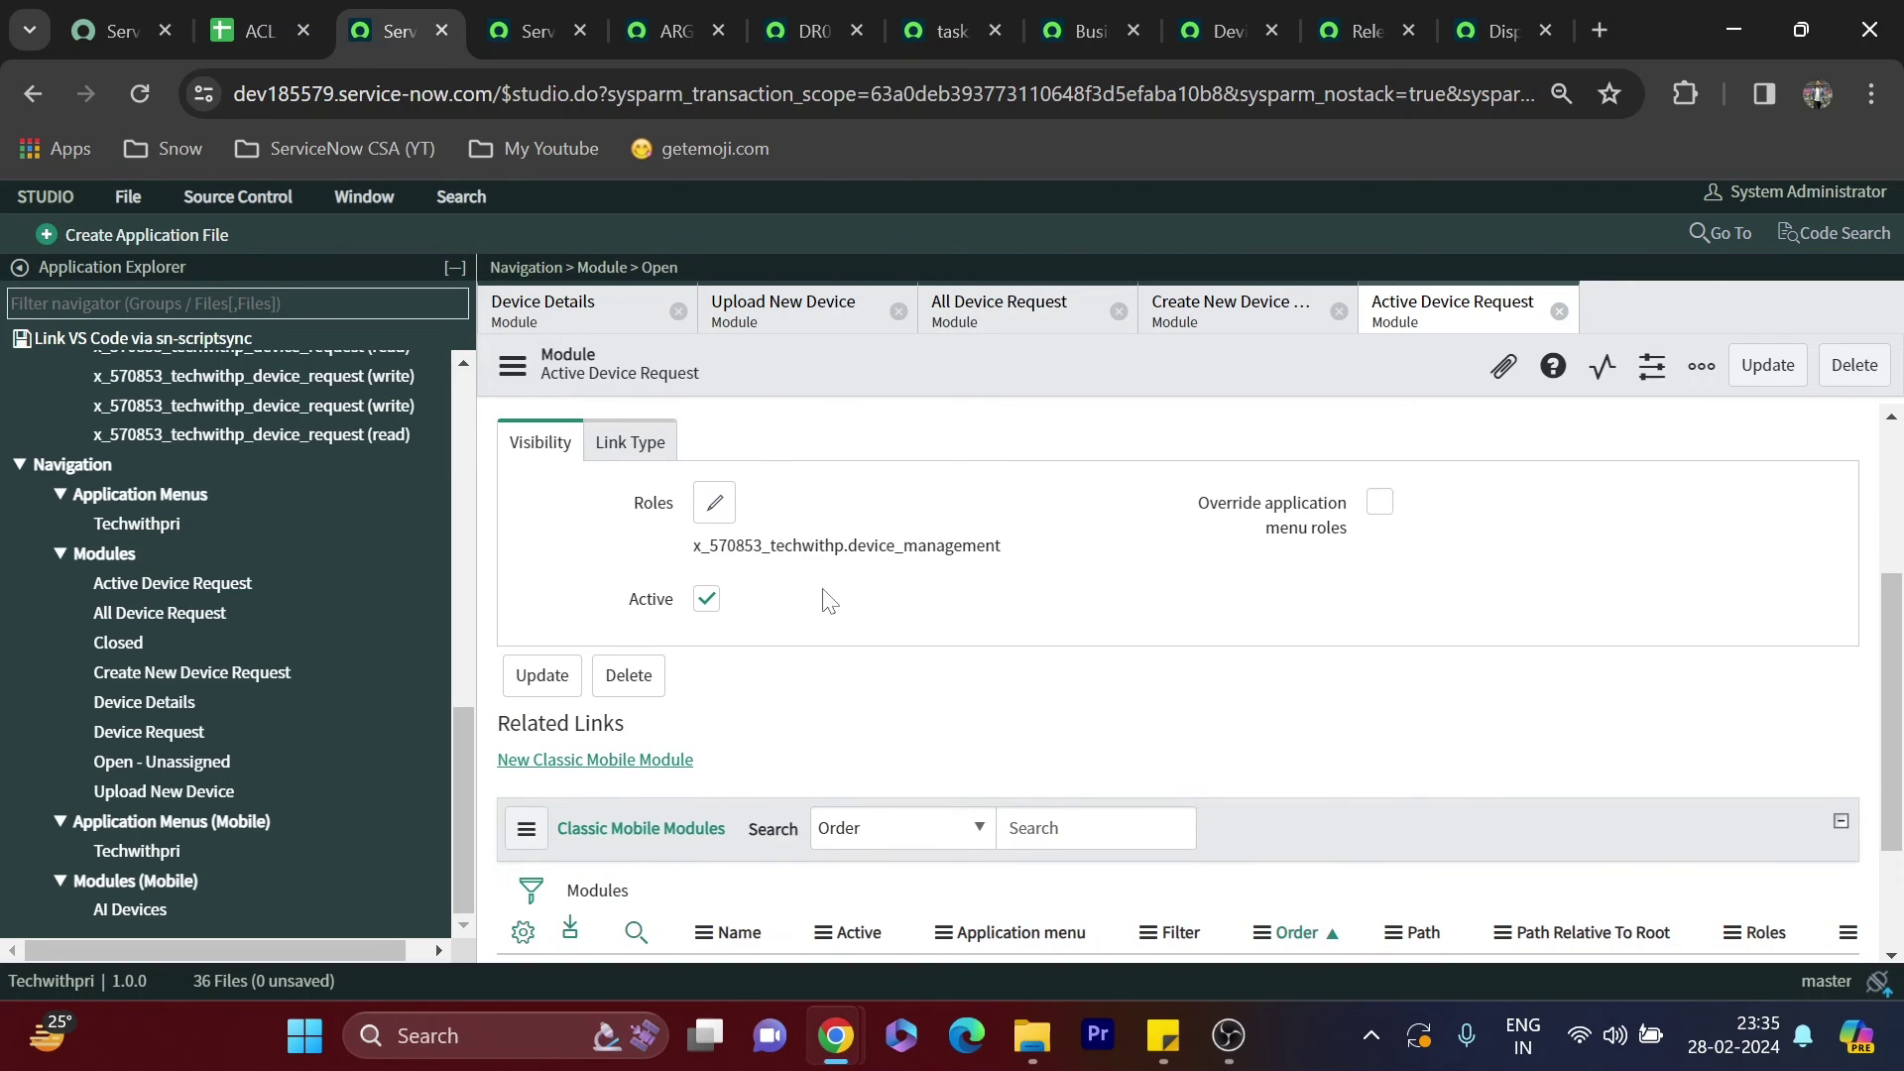
{"action": "double_click", "coordinate": [774, 546]}
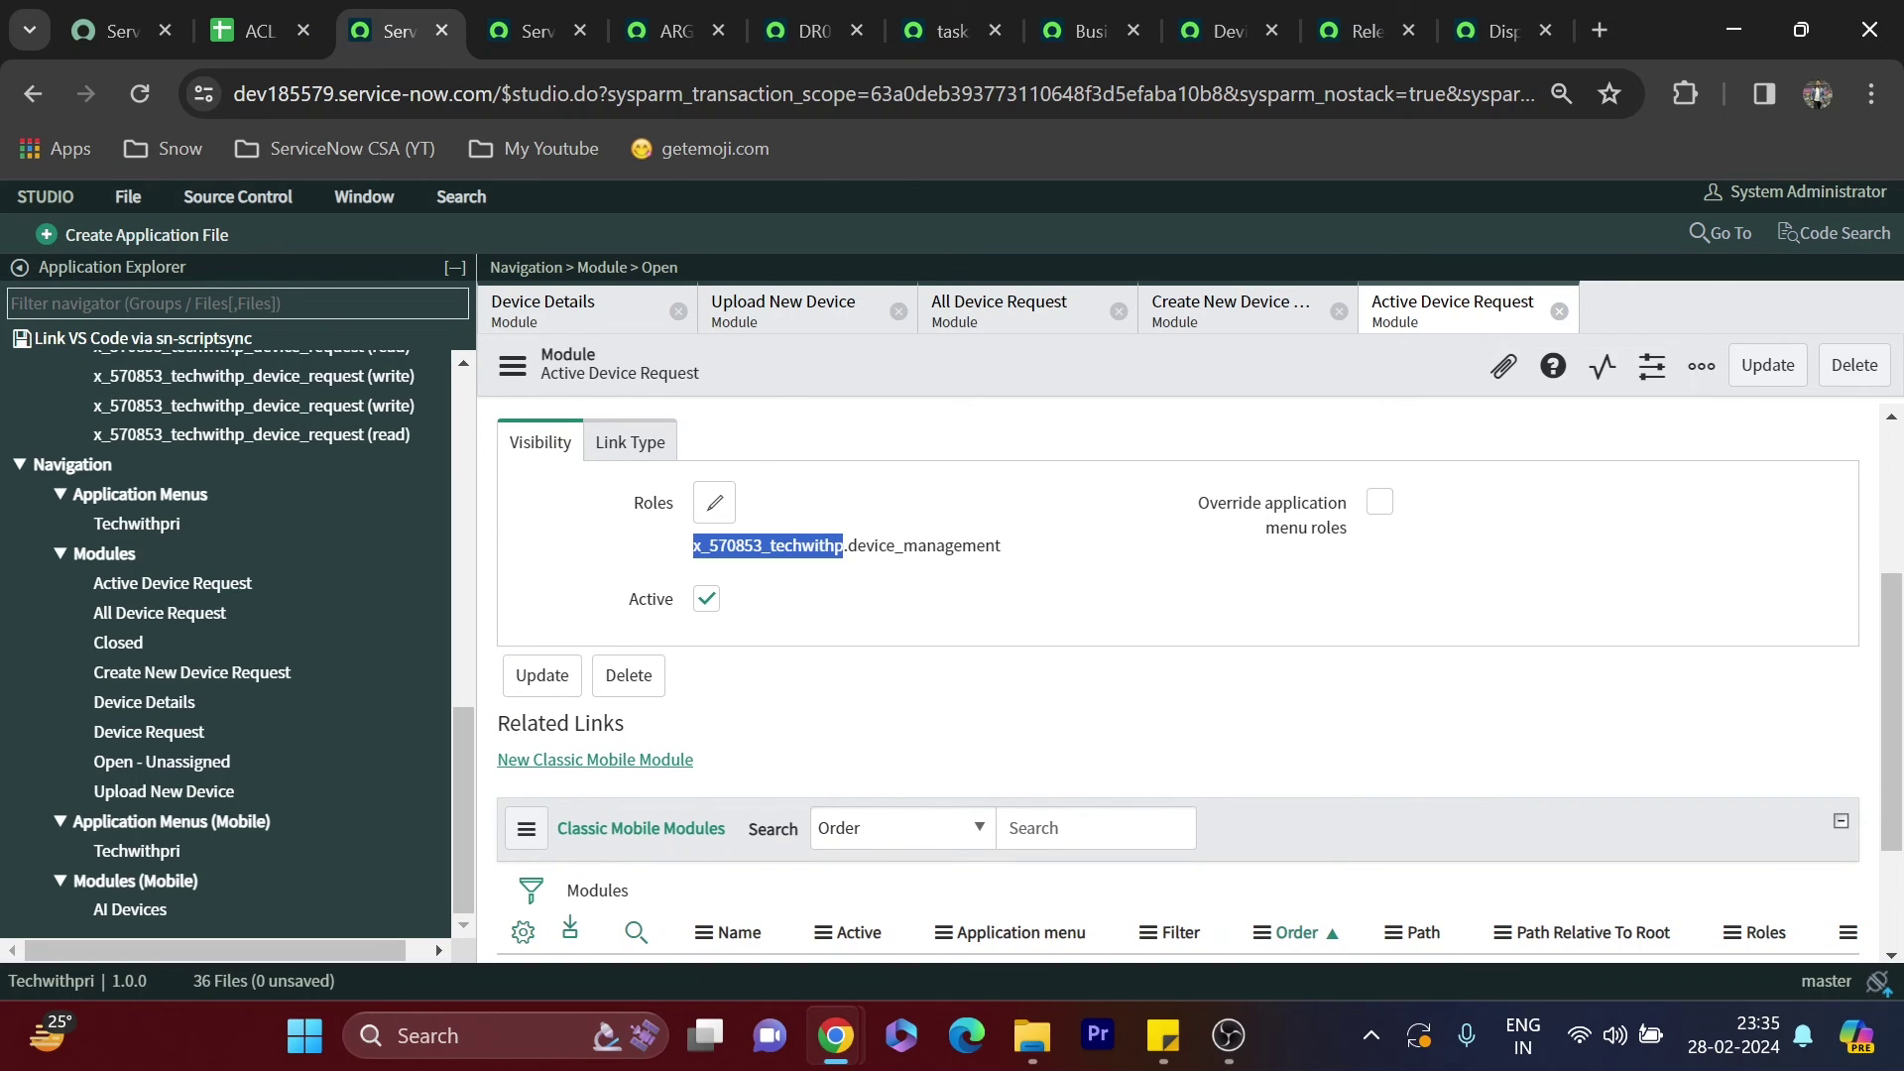
{"action": "scroll", "coordinate": [833, 557], "scroll_direction": "up", "scroll_amount": 3}
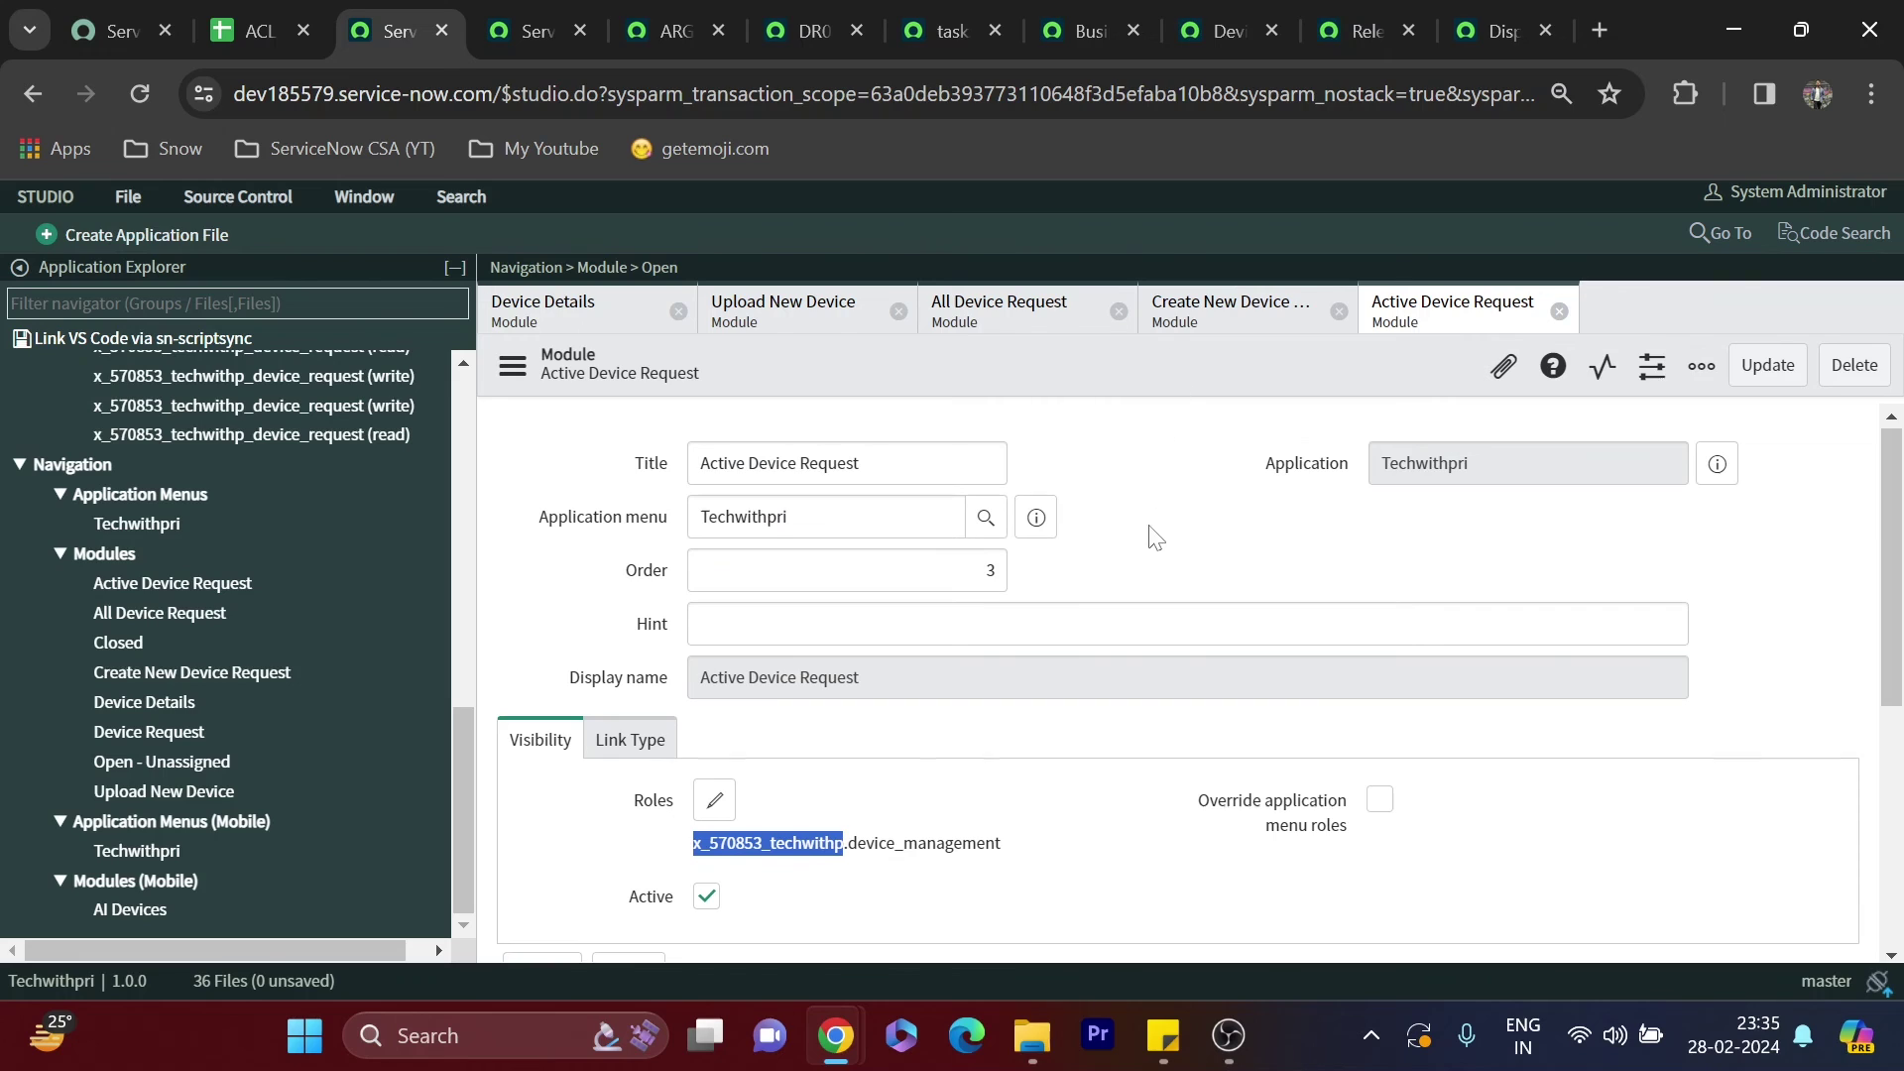
{"action": "scroll", "coordinate": [1080, 592], "scroll_direction": "down", "scroll_amount": 3}
{"action": "scroll", "coordinate": [1079, 591], "scroll_direction": "up", "scroll_amount": 2}
{"action": "scroll", "coordinate": [1079, 591], "scroll_direction": "down", "scroll_amount": 2}
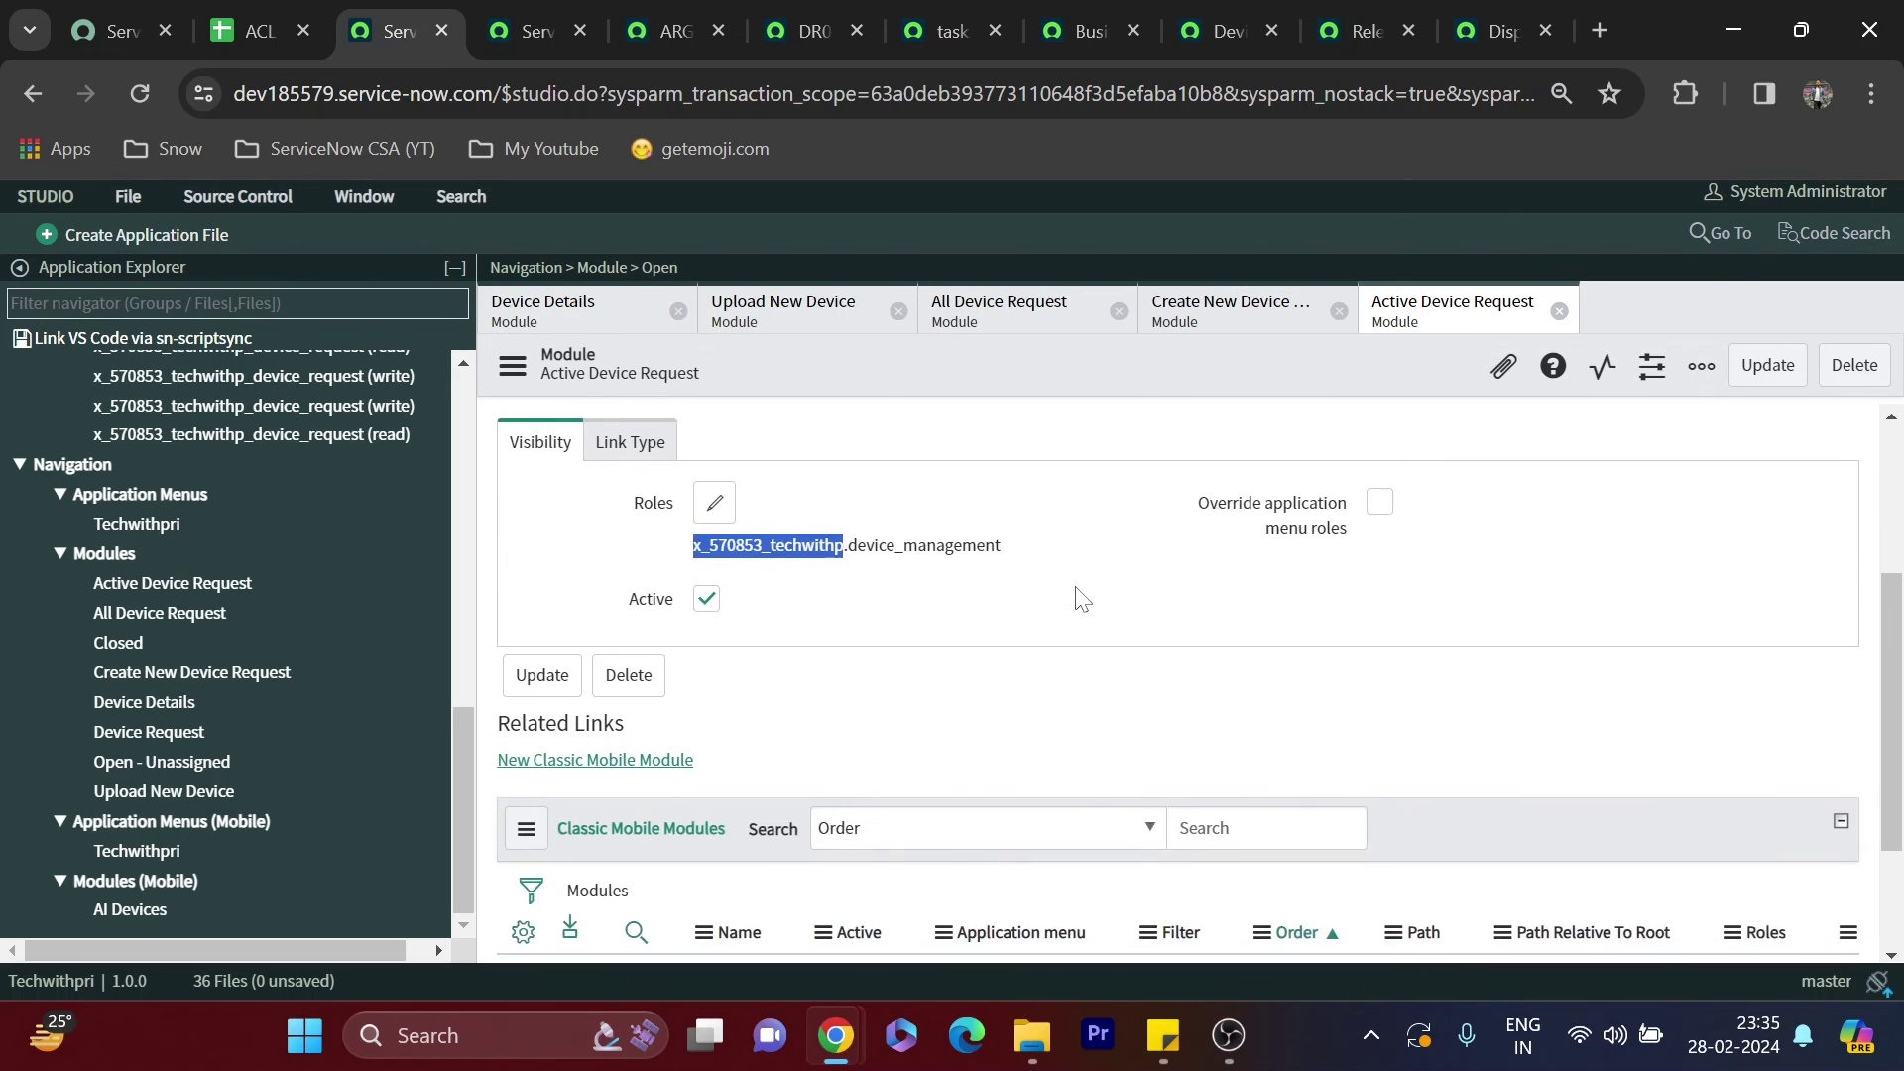
{"action": "scroll", "coordinate": [1066, 592], "scroll_direction": "up", "scroll_amount": 3}
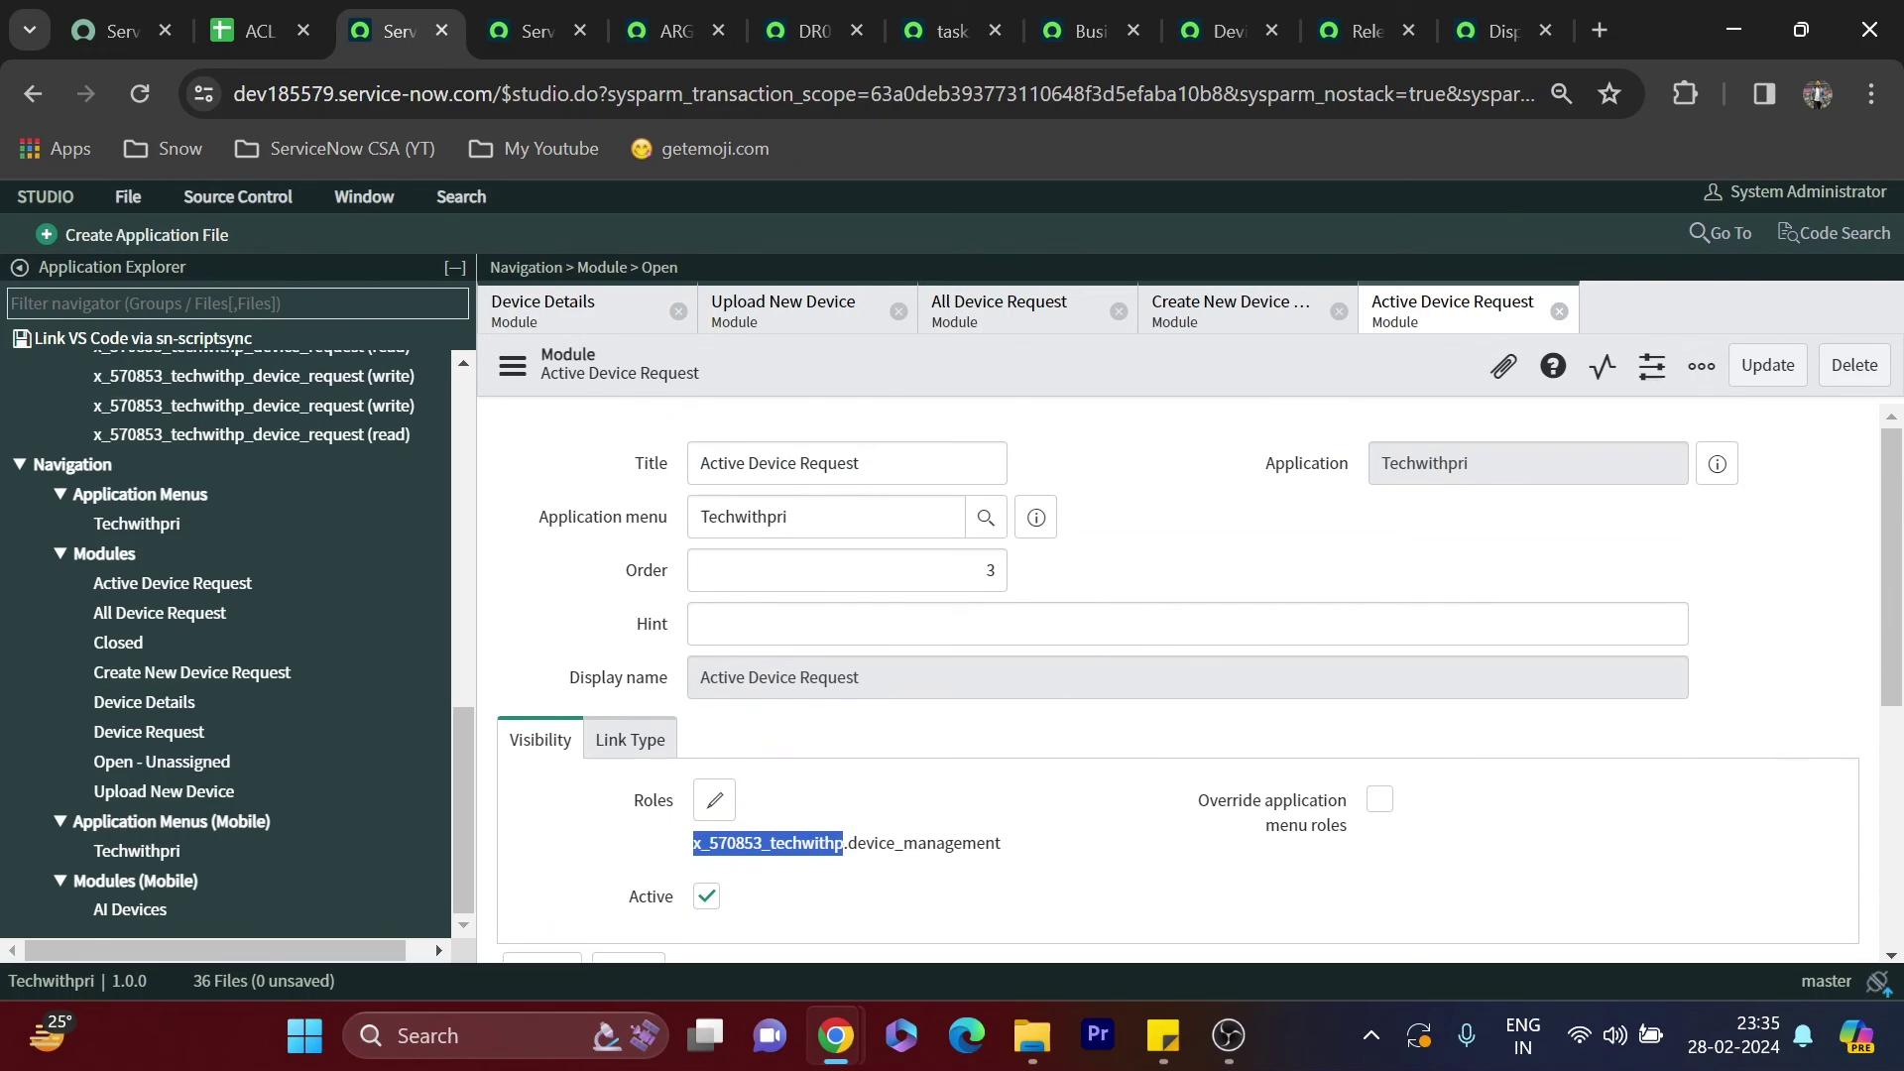
Examine the modules listed under the Techwithpri application in the ServiceNow application navigator, including those under Device Request
{"action": "left_click", "coordinate": [535, 30]}
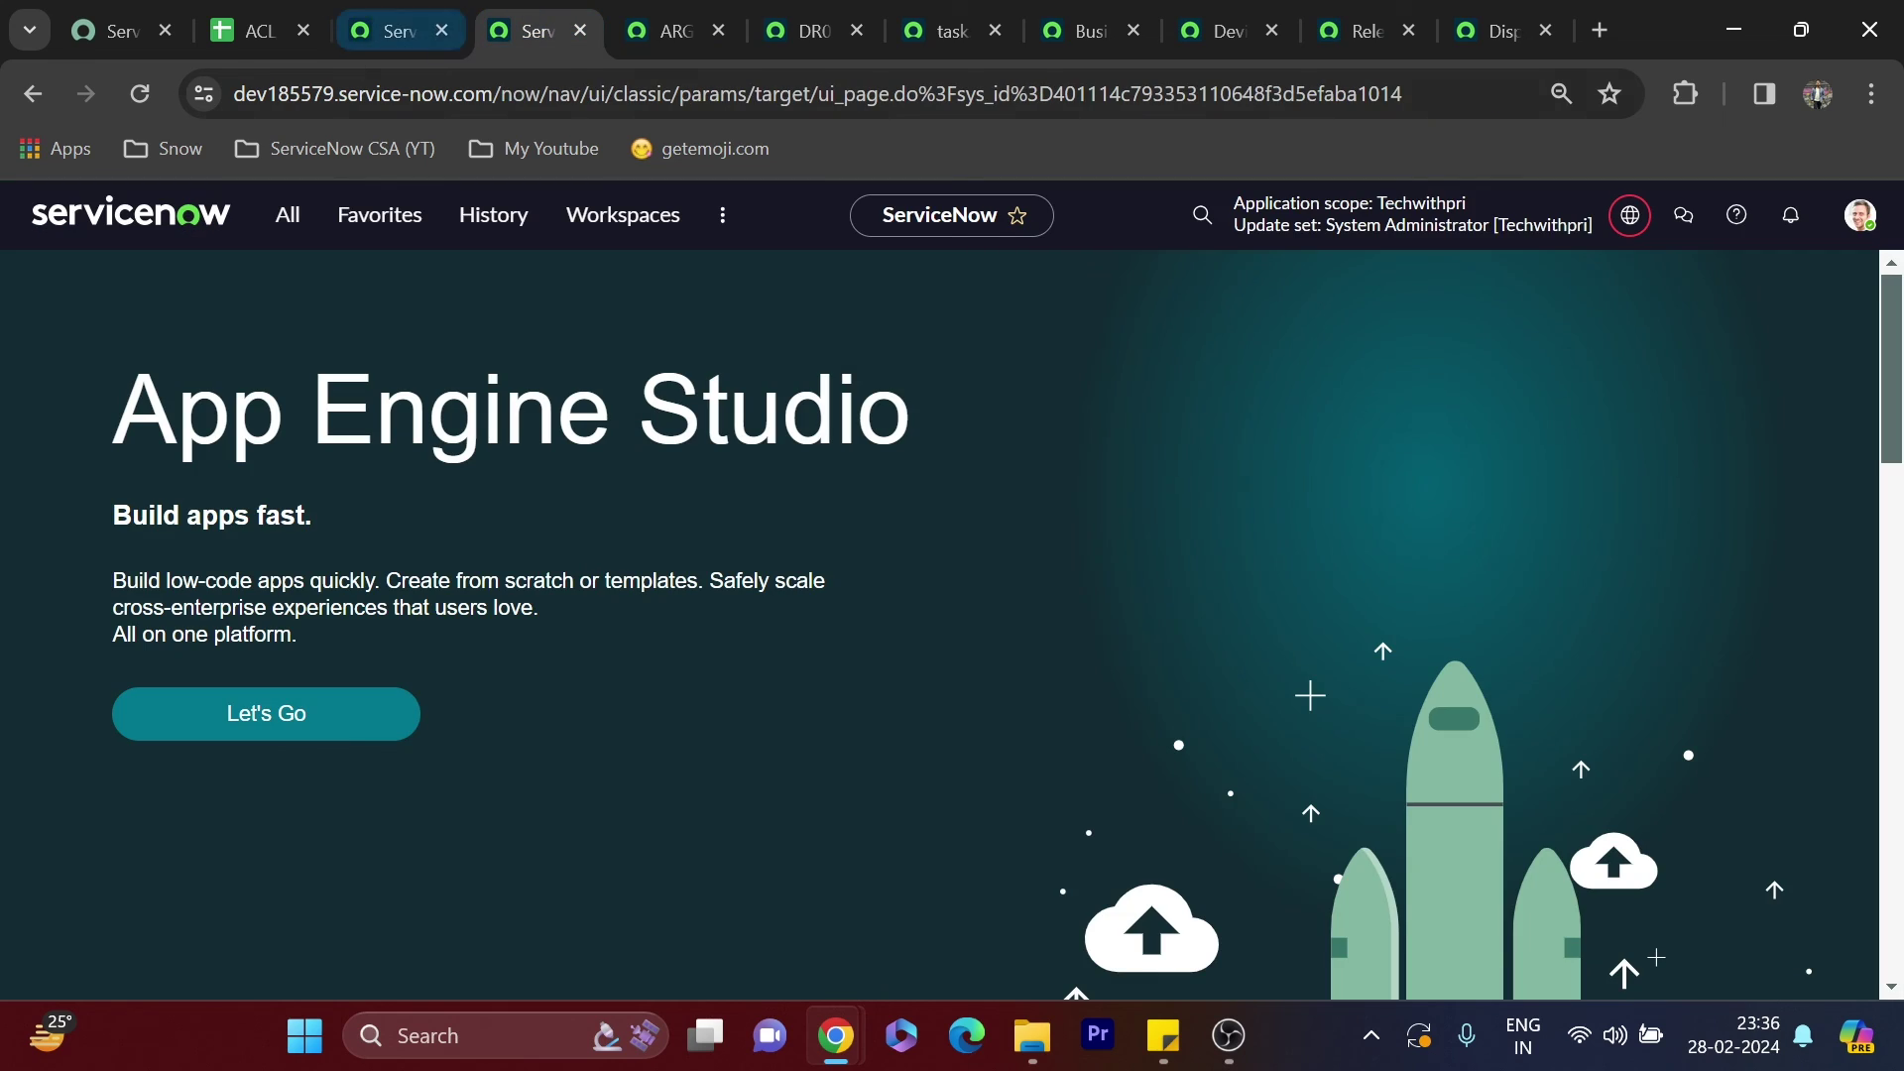
{"action": "left_click", "coordinate": [285, 218]}
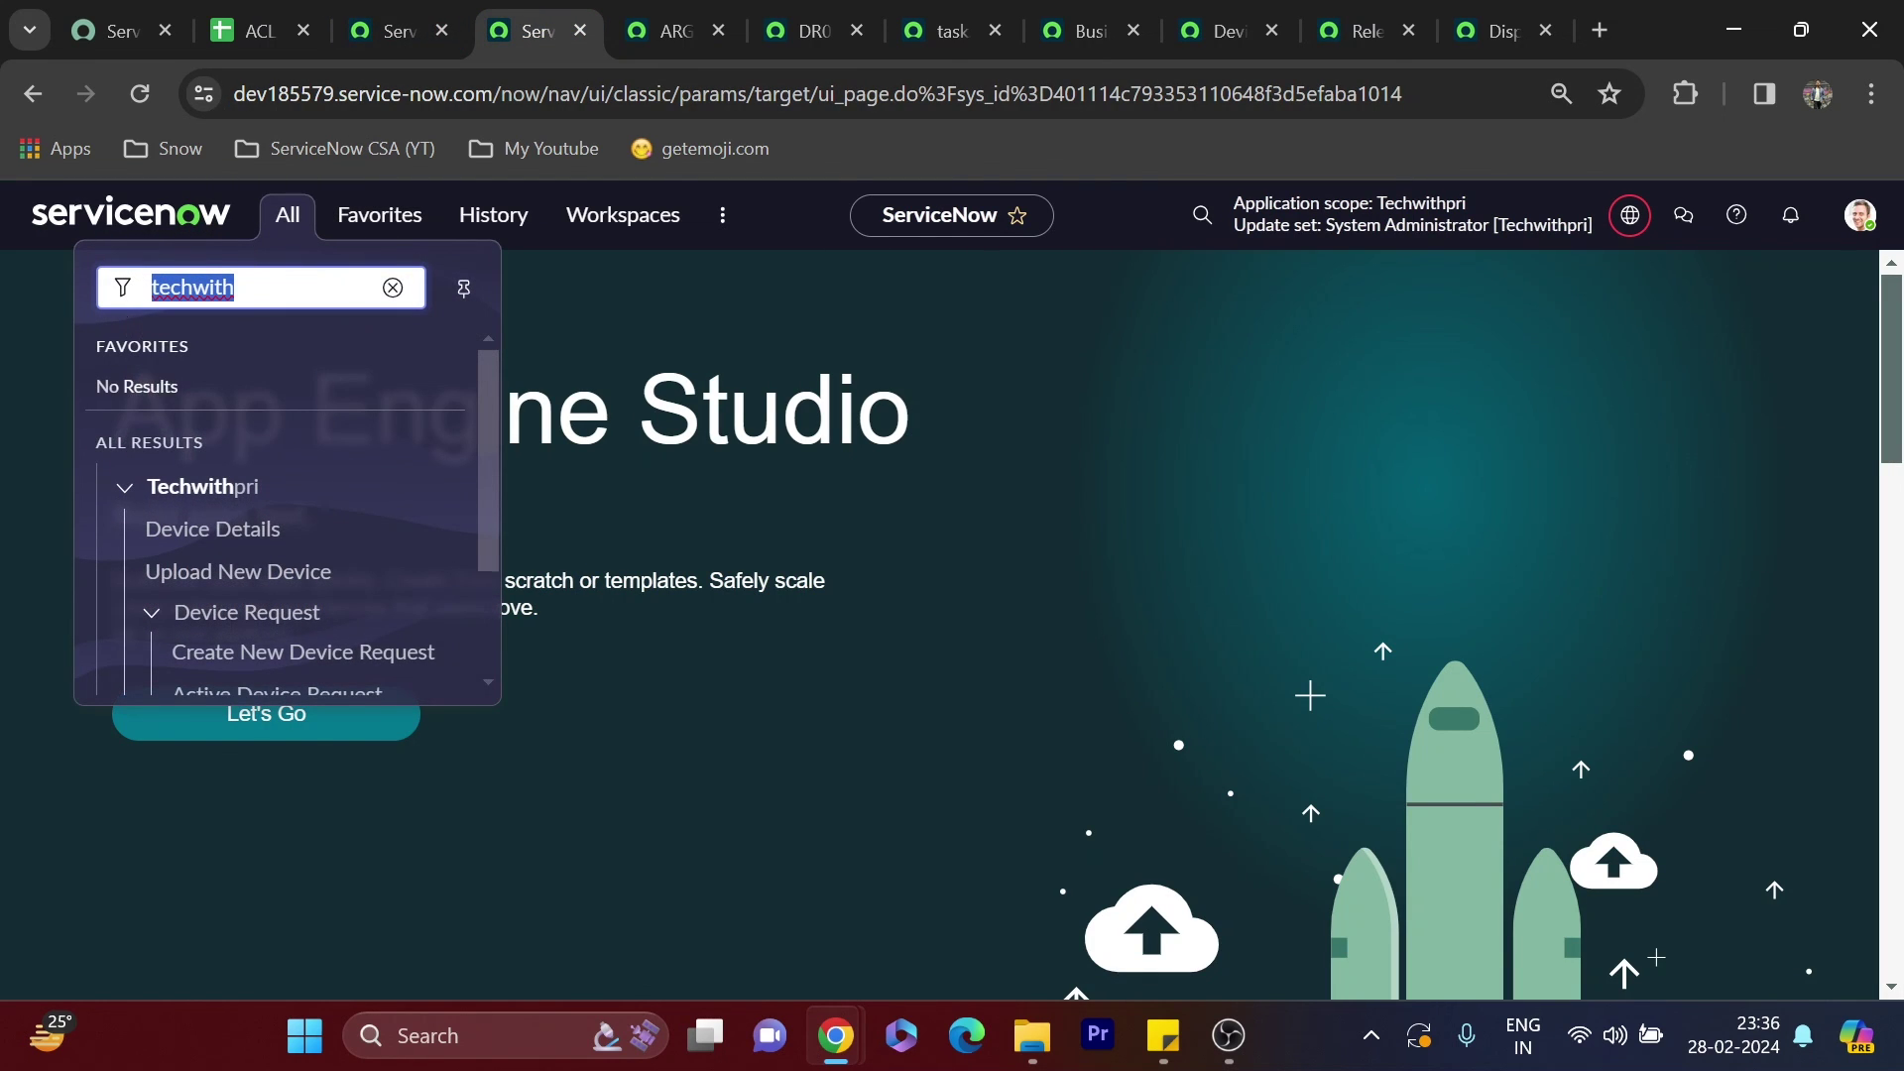
{"action": "scroll", "coordinate": [170, 475], "scroll_direction": "down", "scroll_amount": 1}
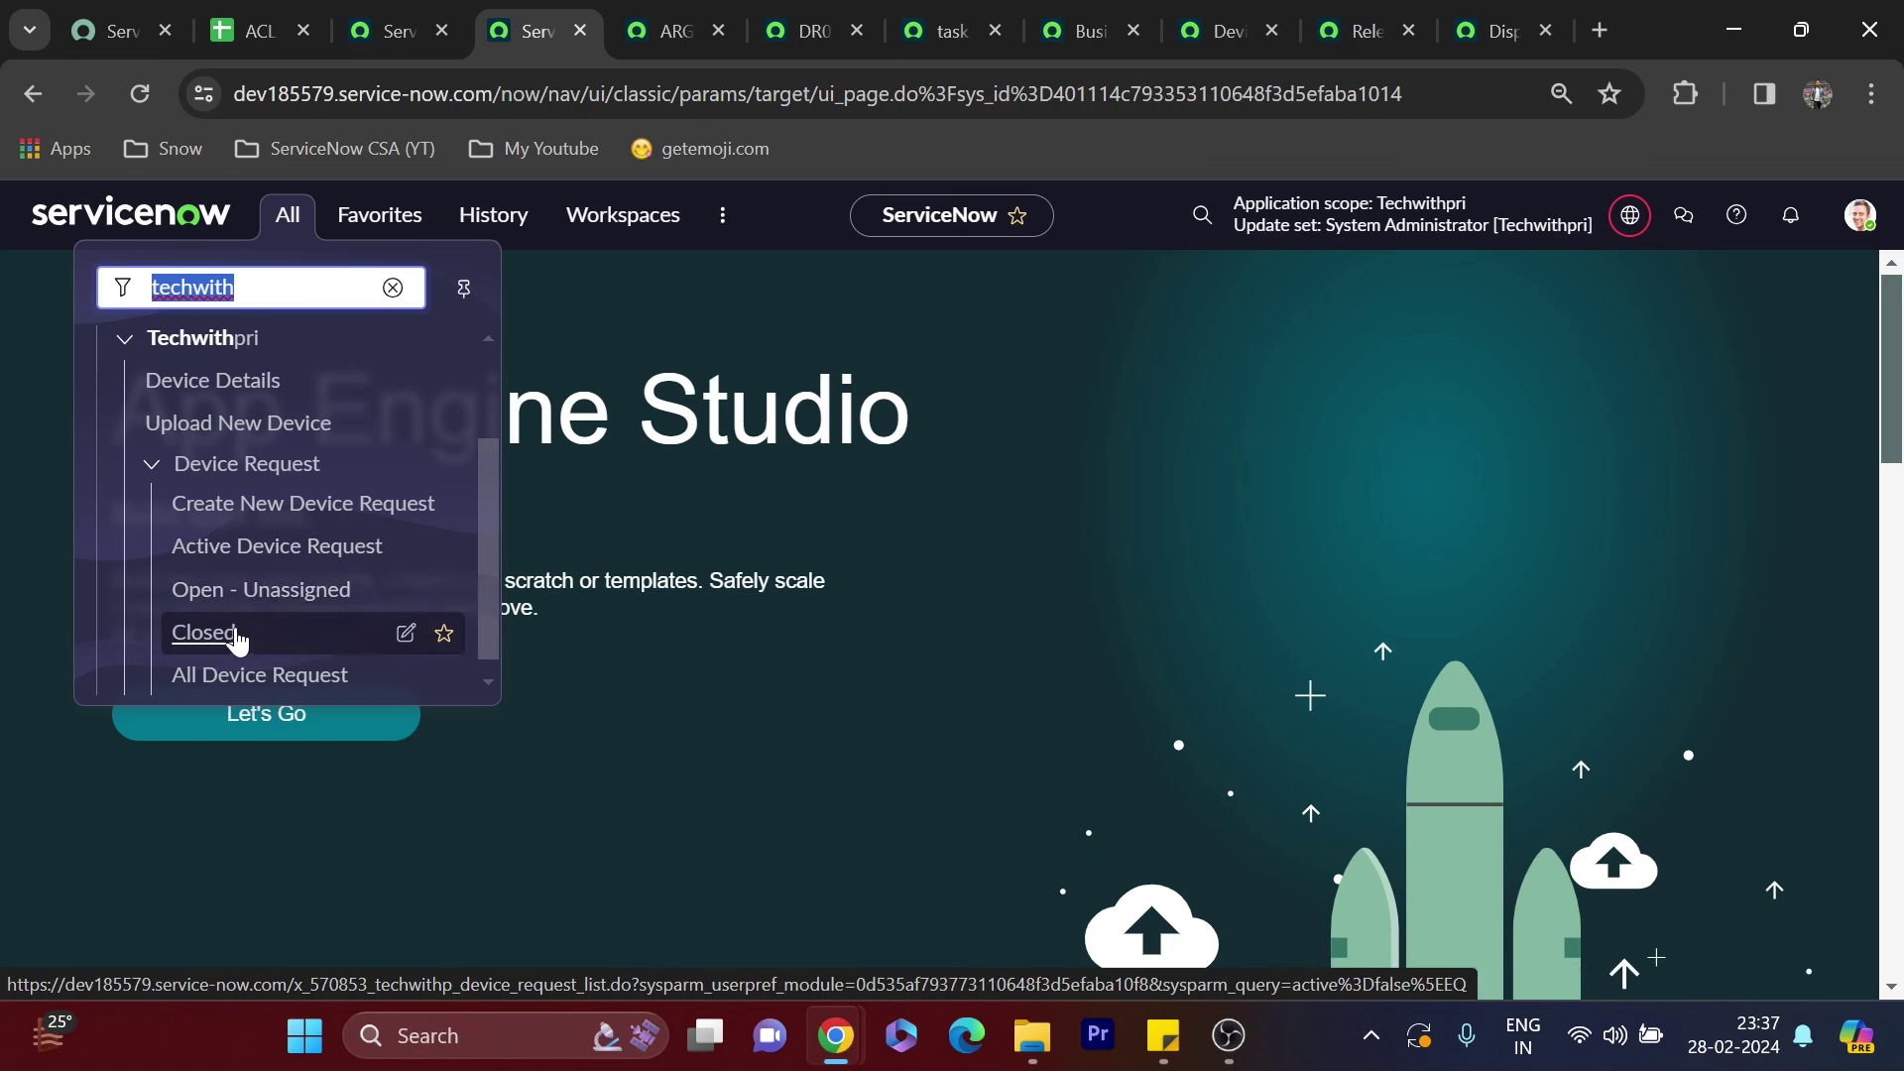
{"action": "scroll", "coordinate": [262, 620], "scroll_direction": "down", "scroll_amount": 1}
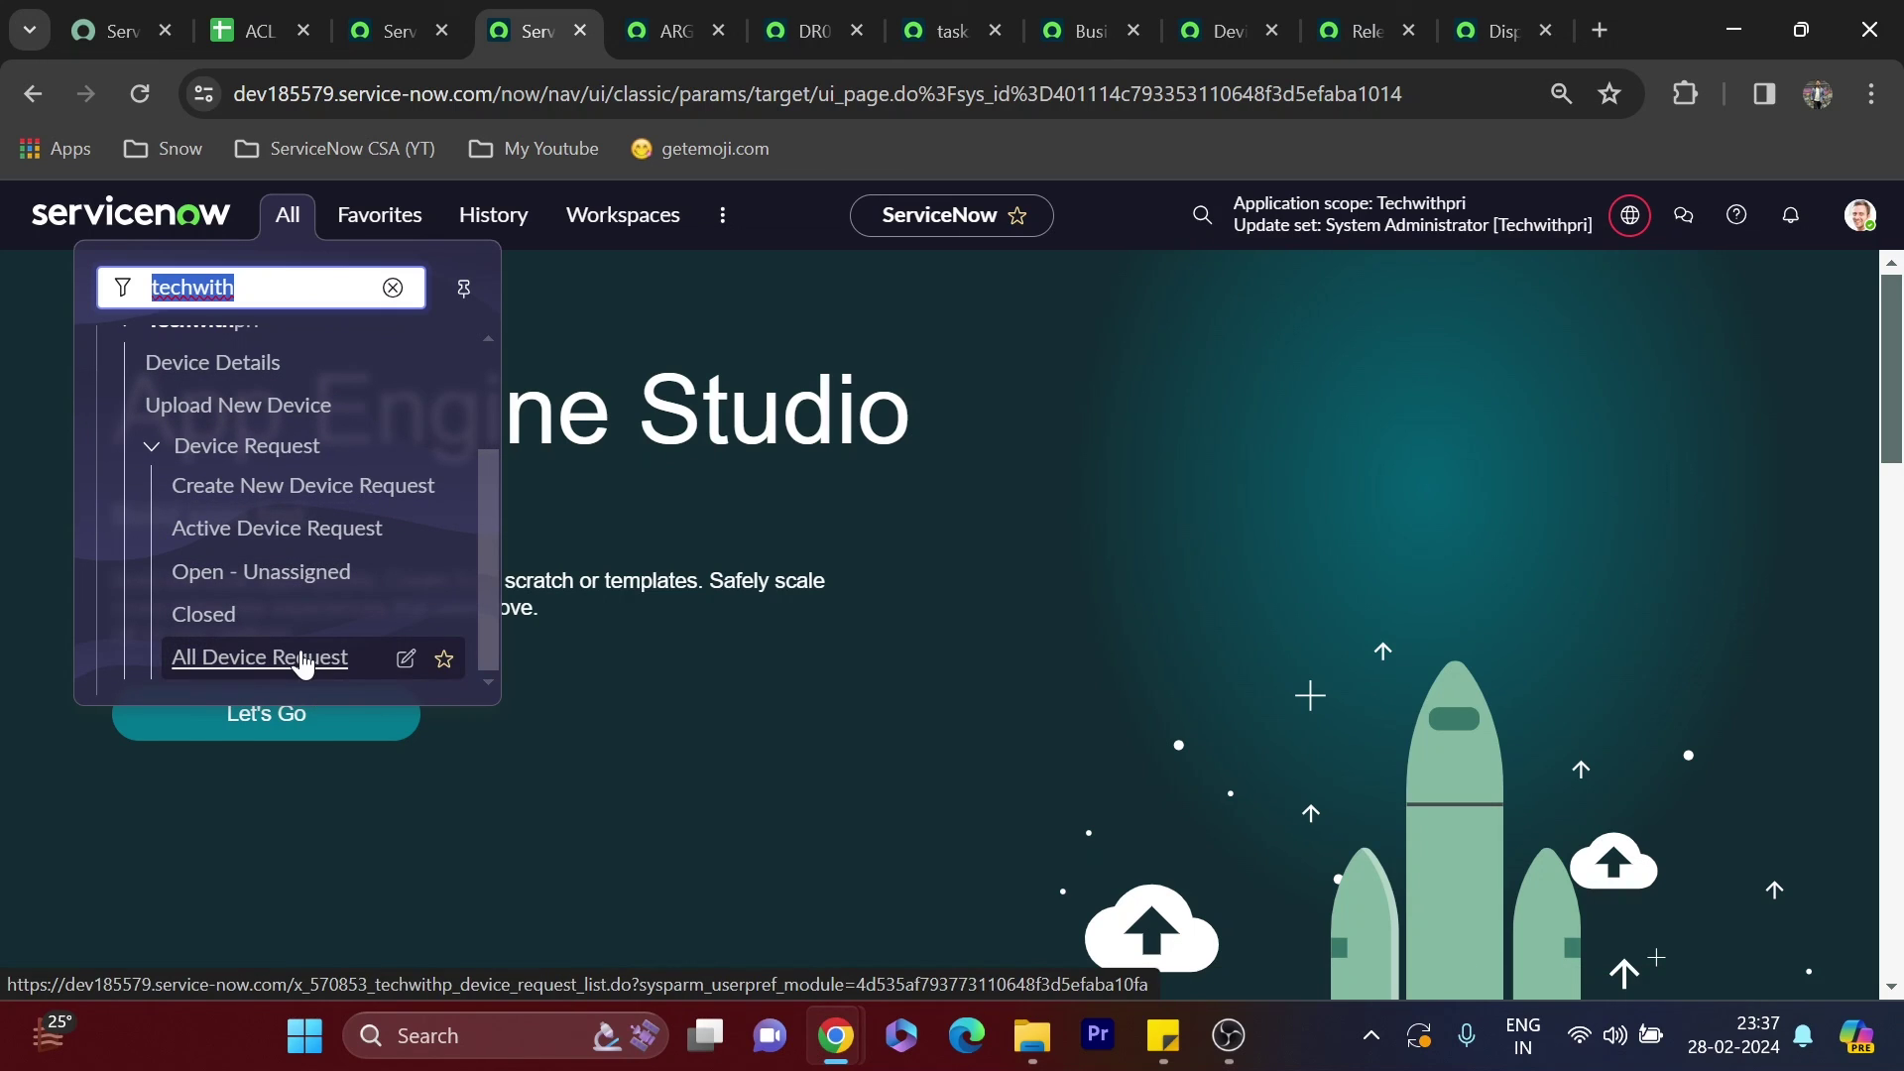
{"action": "left_click", "coordinate": [809, 542]}
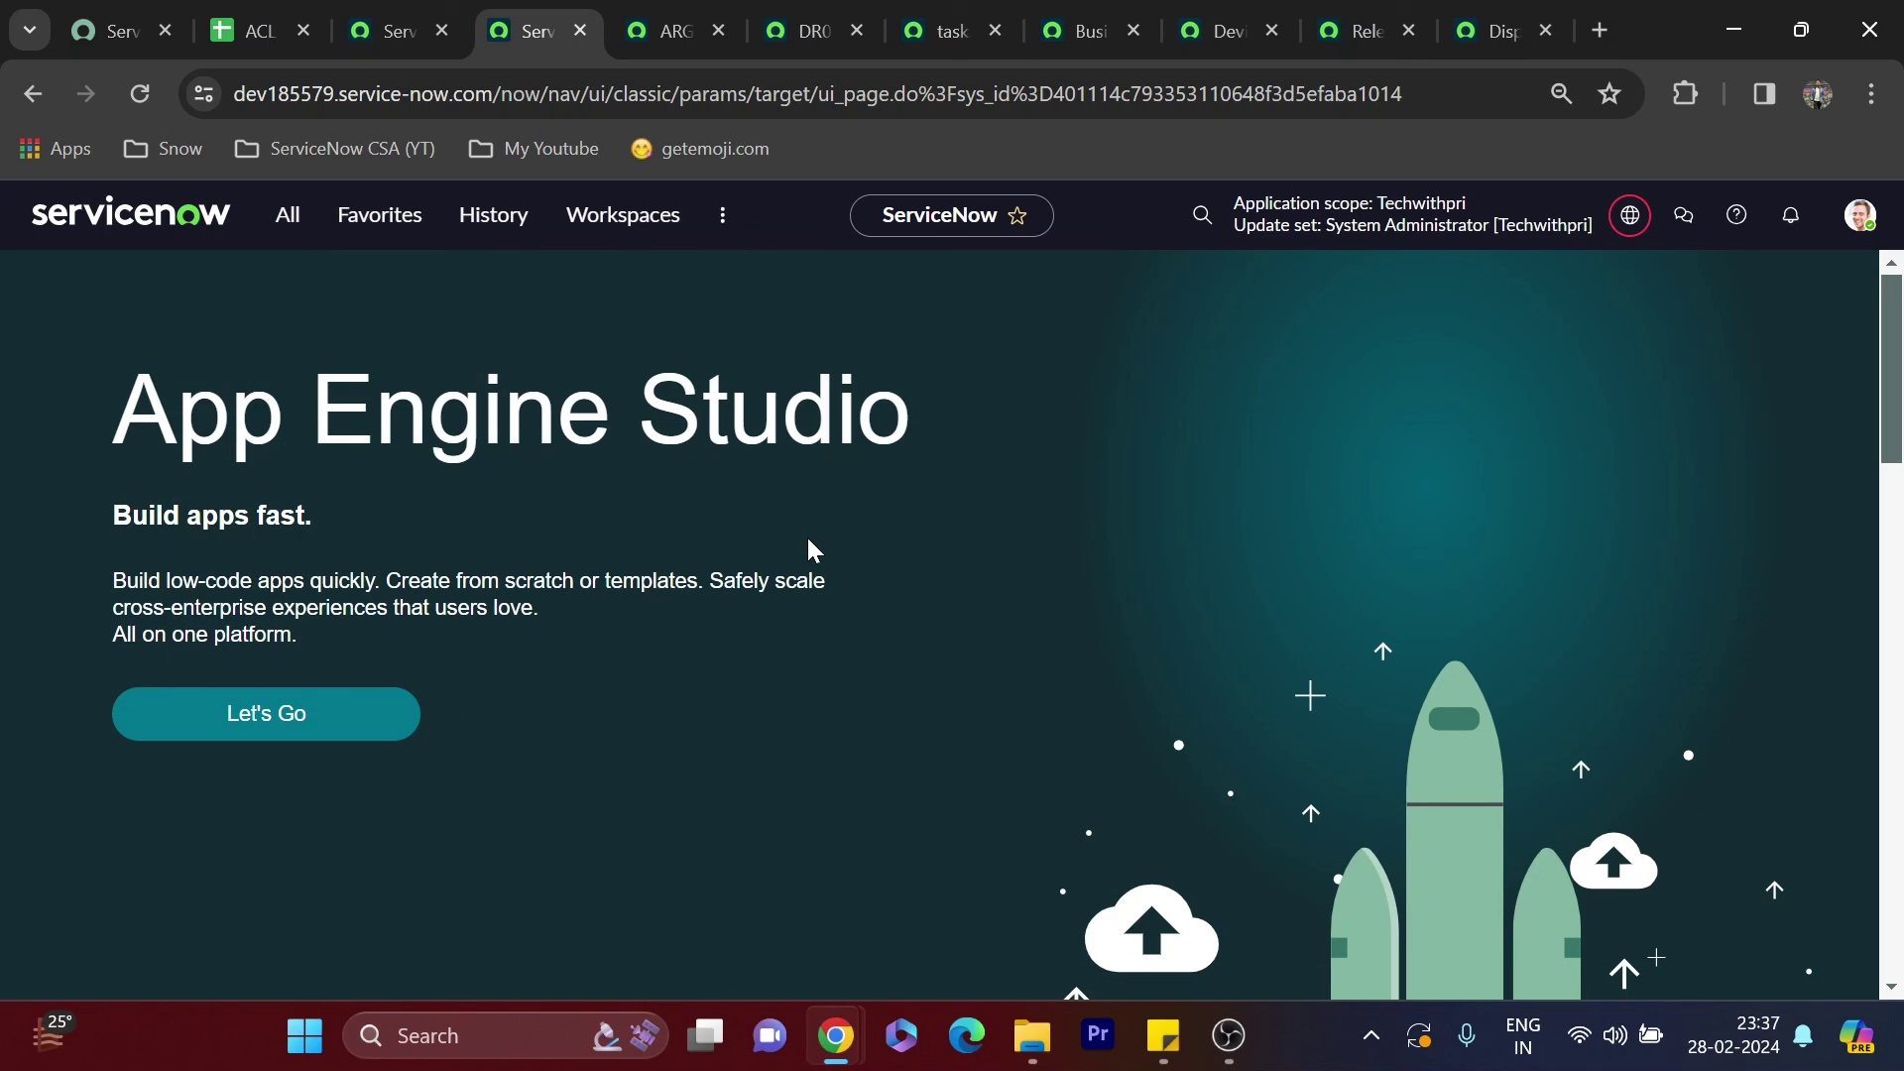